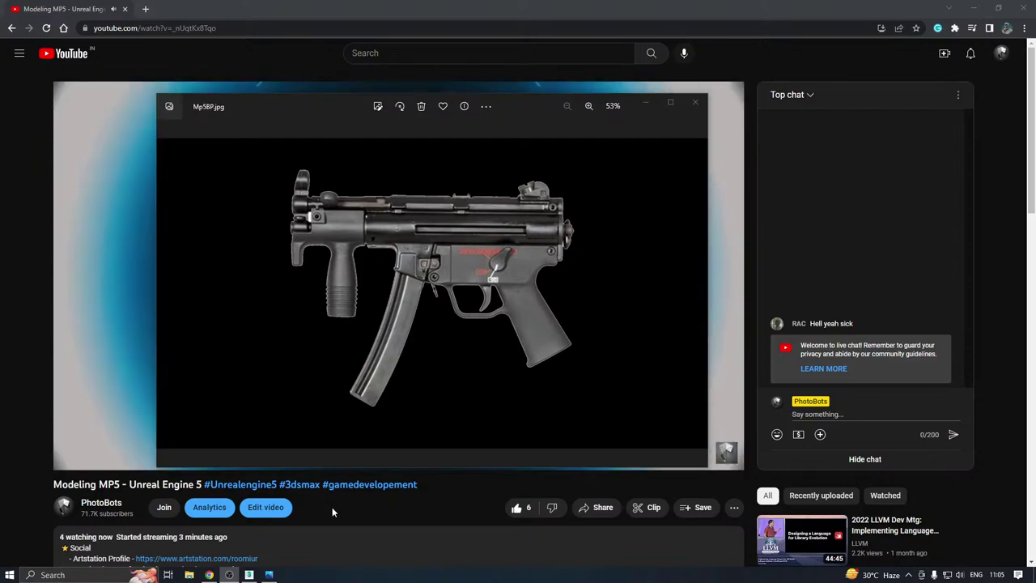
# Switch to 3ds Max, examine the enlarged MP5 reference photo Mp5BP.jpg up close, and move its window out of the way
pyautogui.hotkey('alt', 'Tab')
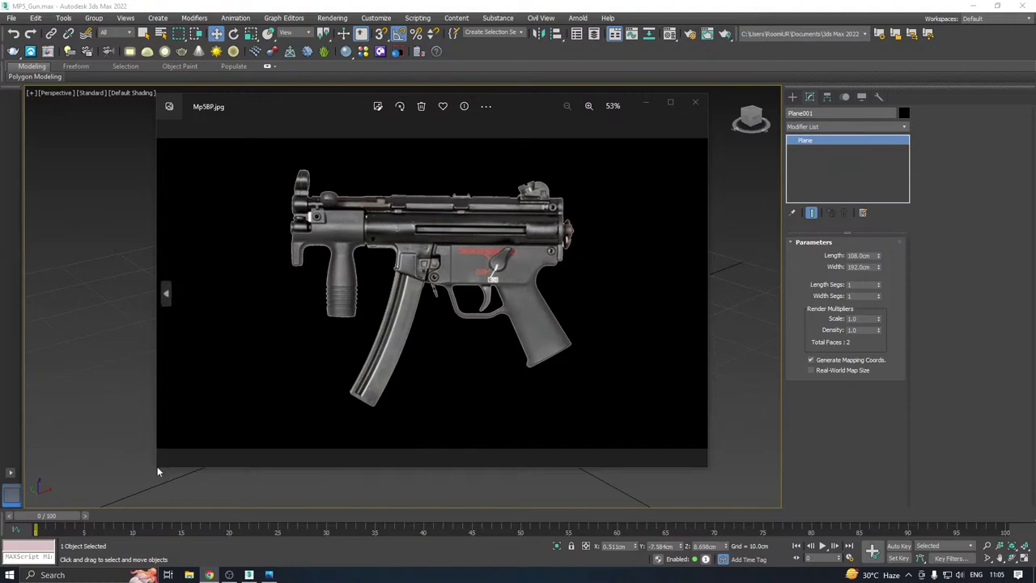
pyautogui.moveTo(154, 469); pyautogui.dragTo(71, 542)
pyautogui.scroll(3, 456, 356)
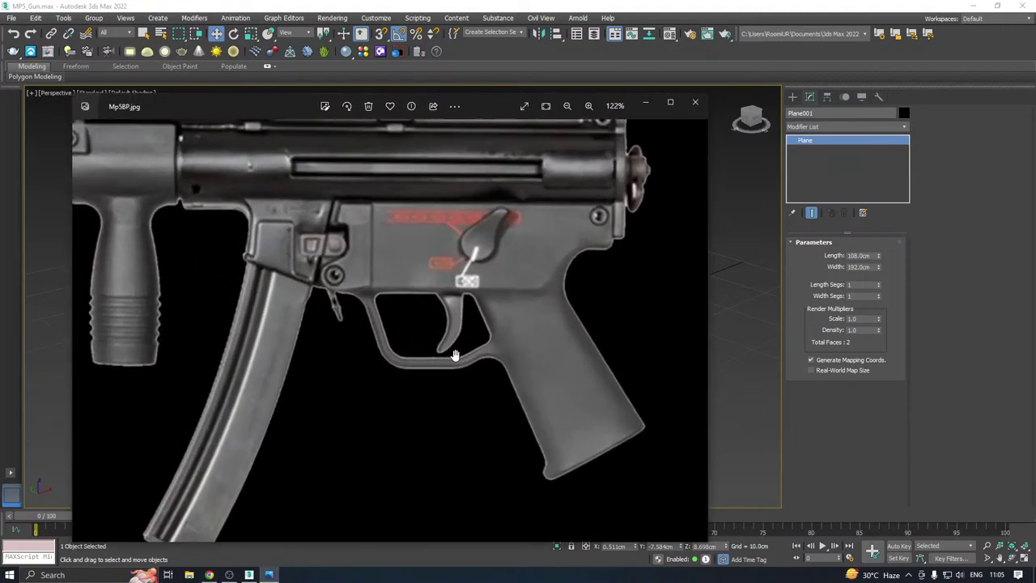
pyautogui.moveTo(336, 285); pyautogui.dragTo(461, 404)
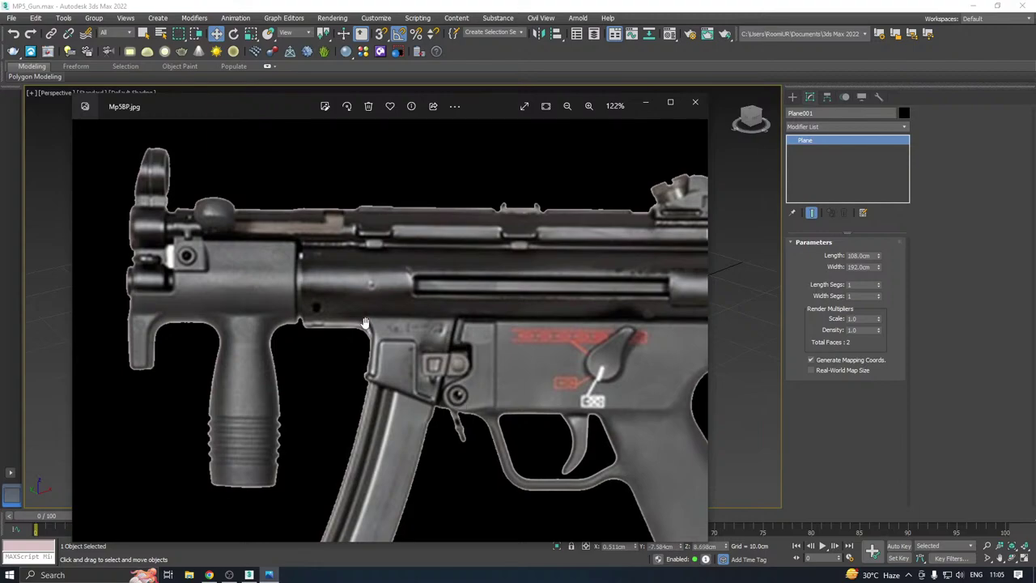
pyautogui.scroll(-3, 407, 291)
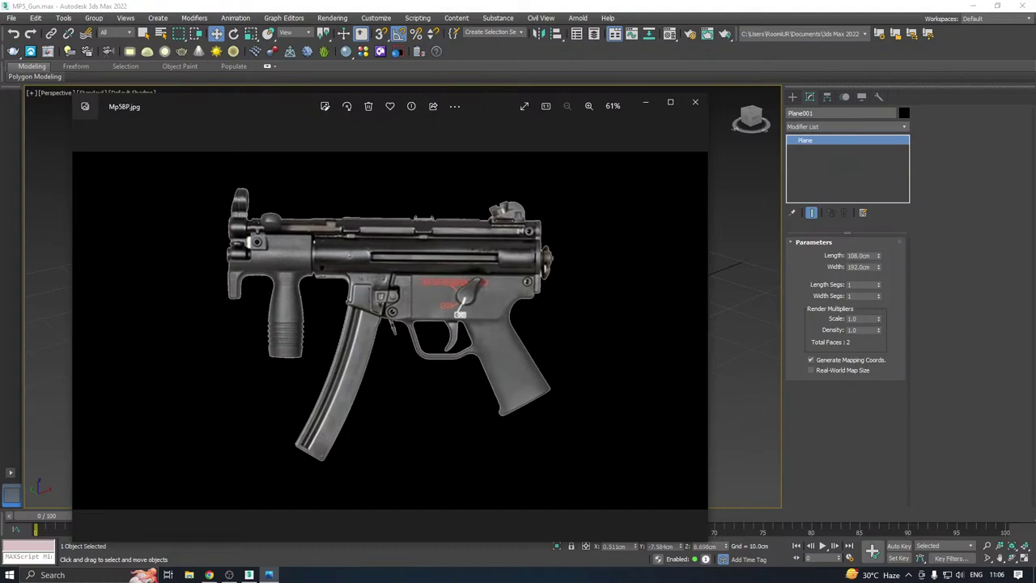
pyautogui.hotkey('alt', 'Tab')
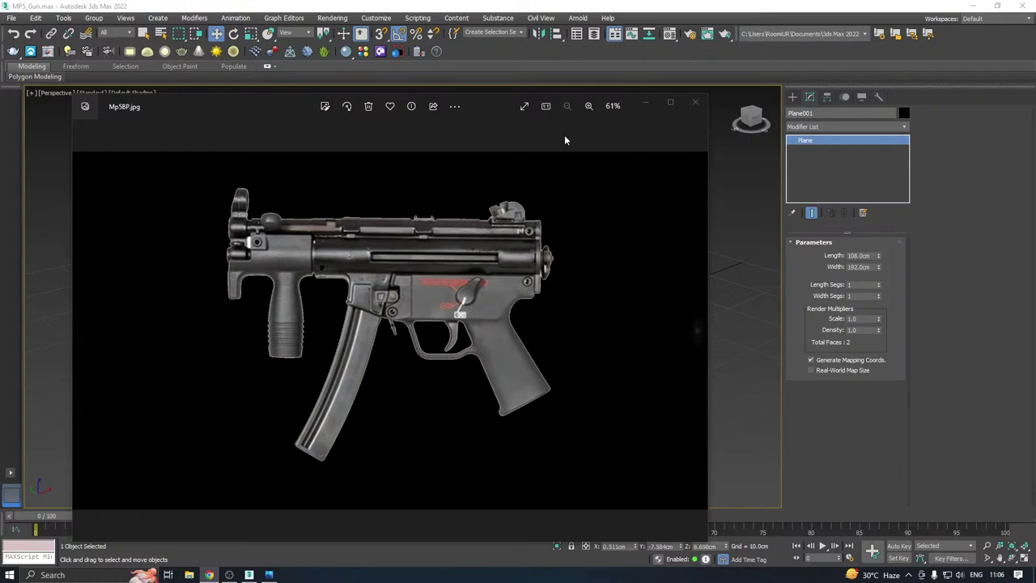
pyautogui.click(384, 232)
pyautogui.scroll(3, 324, 254)
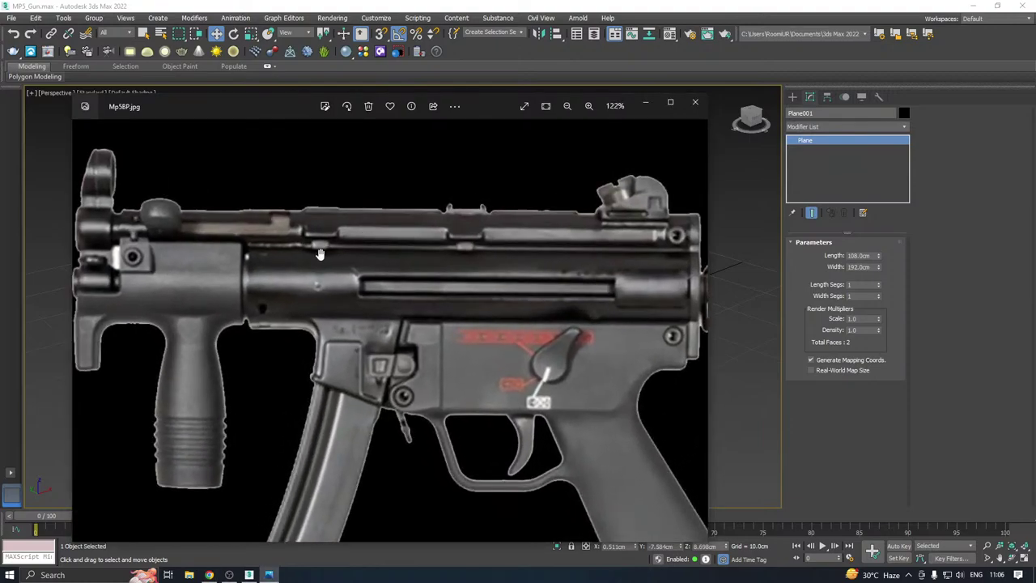
pyautogui.moveTo(274, 250); pyautogui.dragTo(283, 219)
pyautogui.moveTo(415, 273); pyautogui.dragTo(392, 213)
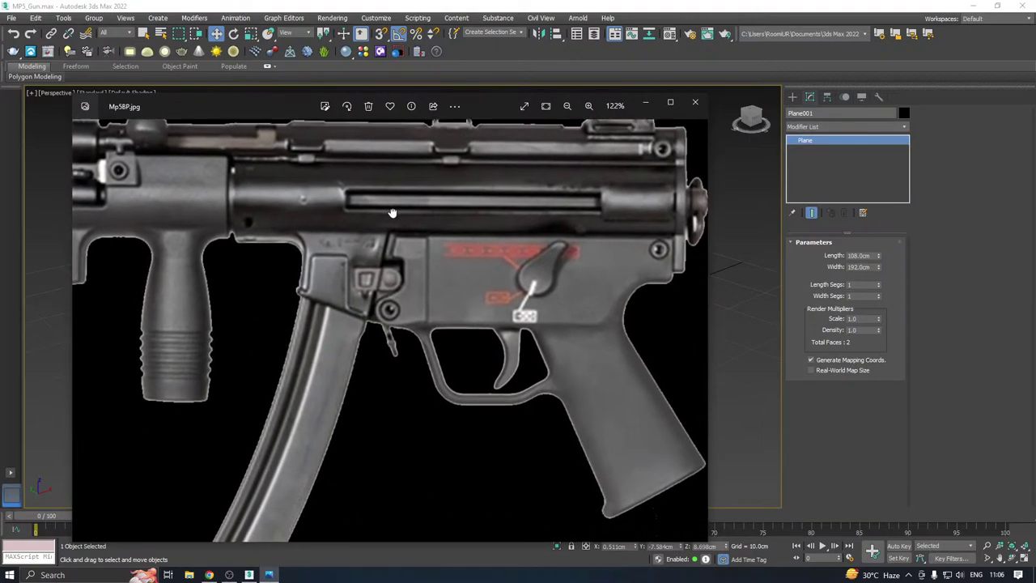
pyautogui.scroll(-4, 461, 226)
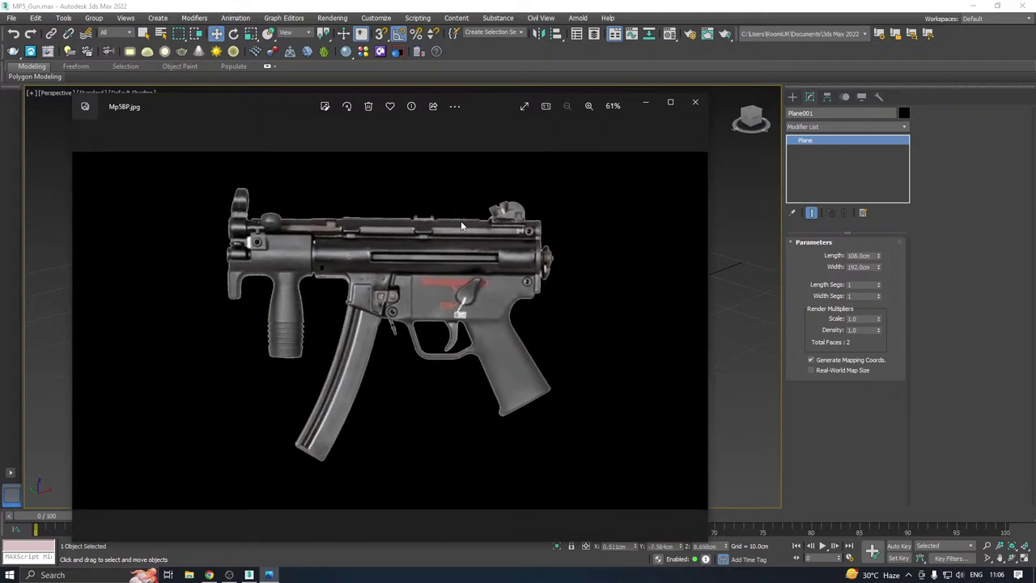
pyautogui.moveTo(494, 98); pyautogui.dragTo(2, 74)
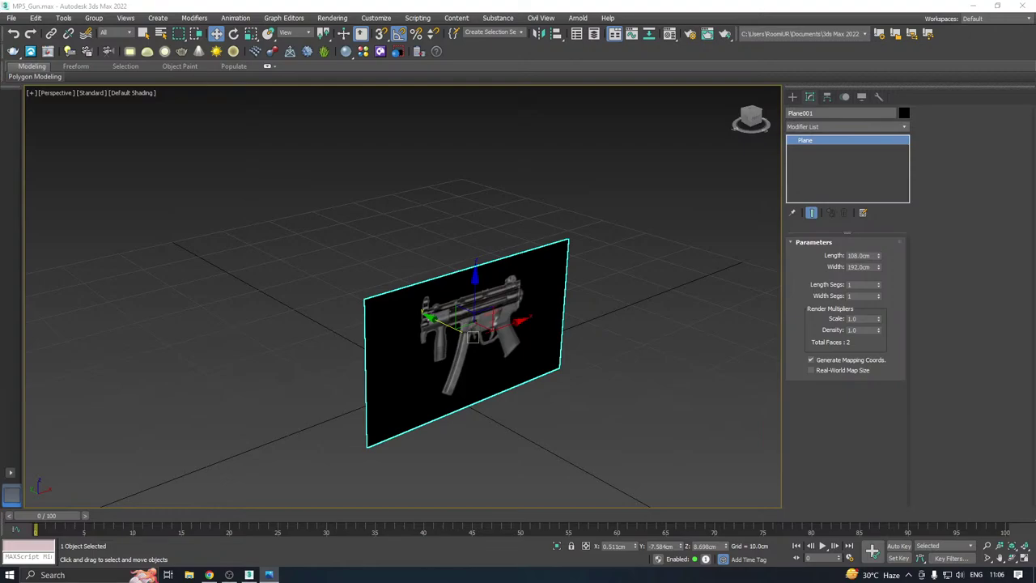
pyautogui.click(209, 574)
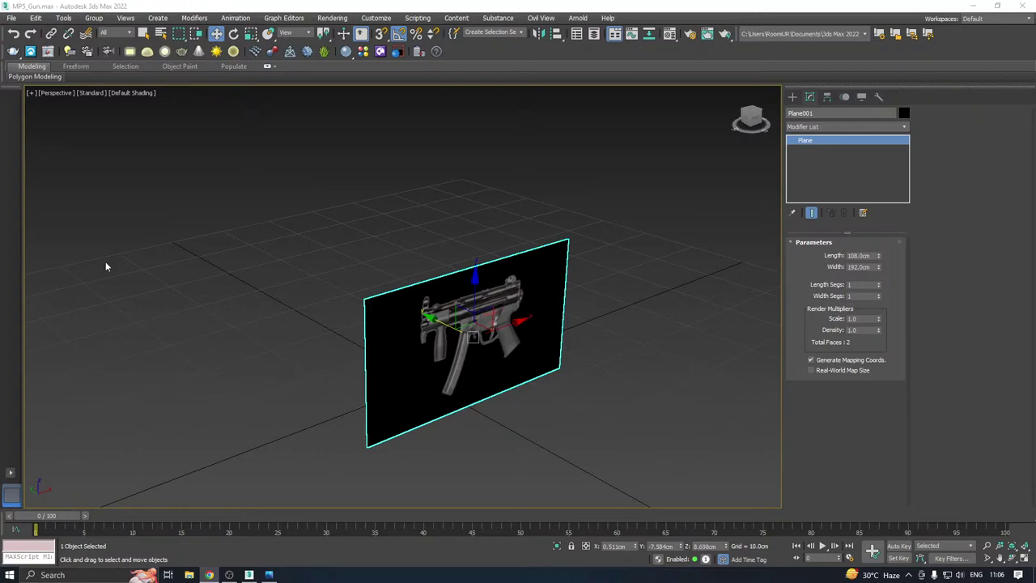
# Turn the Diffuse Color map Mp5BP.jpg off and back on in the reference plane's material
pyautogui.moveTo(464, 315); pyautogui.dragTo(402, 289, button='middle')
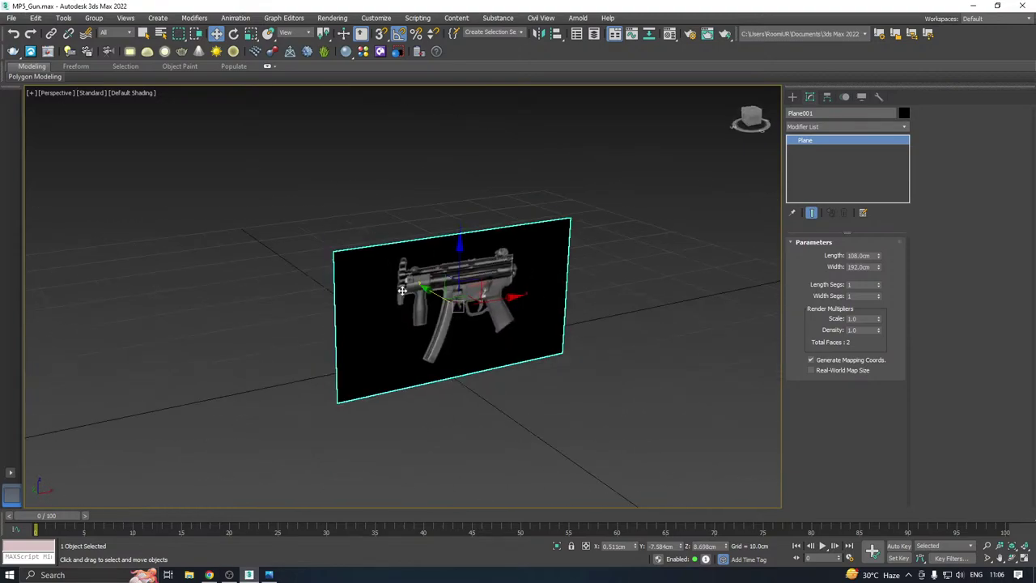
pyautogui.keyDown('alt'); pyautogui.moveTo(493, 296); pyautogui.dragTo(335, 243, button='middle'); pyautogui.keyUp('alt')
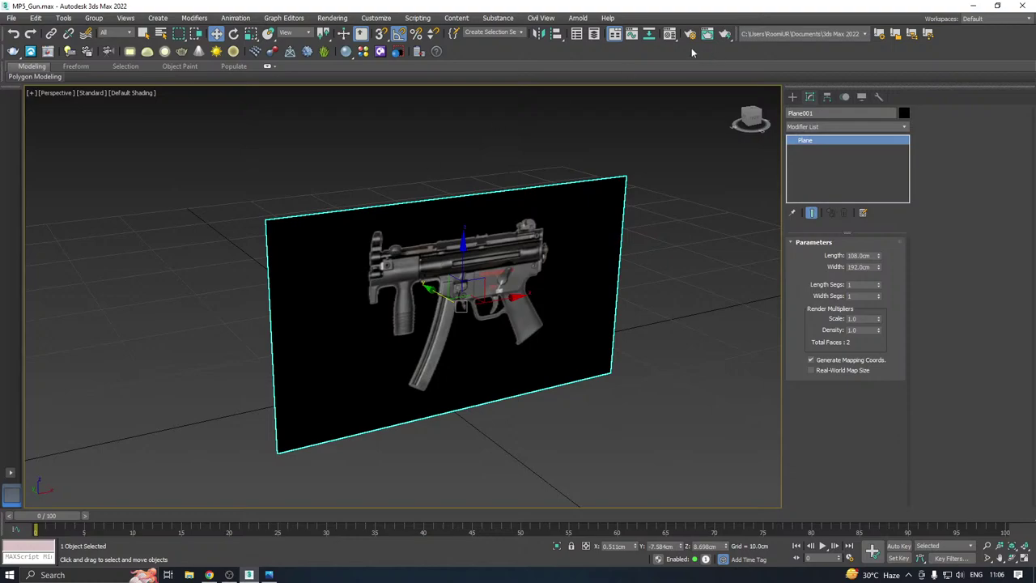
pyautogui.click(668, 33)
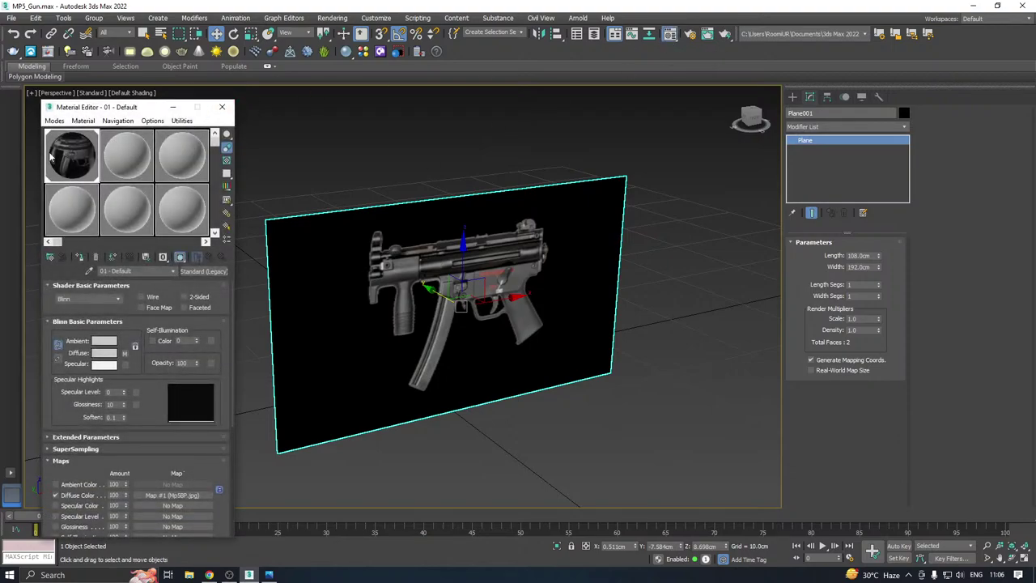
pyautogui.moveTo(144, 114); pyautogui.dragTo(144, 56)
pyautogui.scroll(-1, 120, 397)
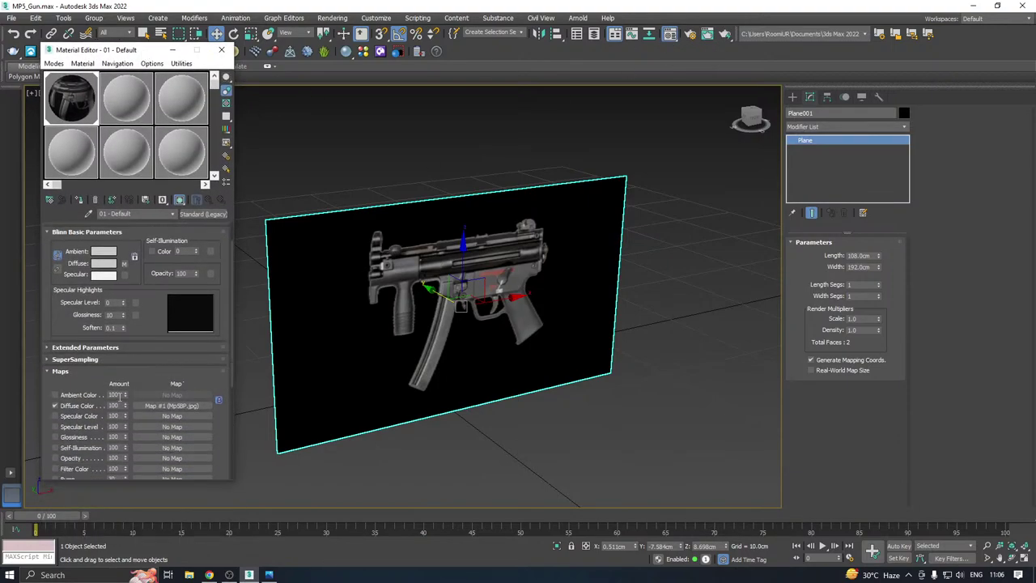
pyautogui.click(56, 405)
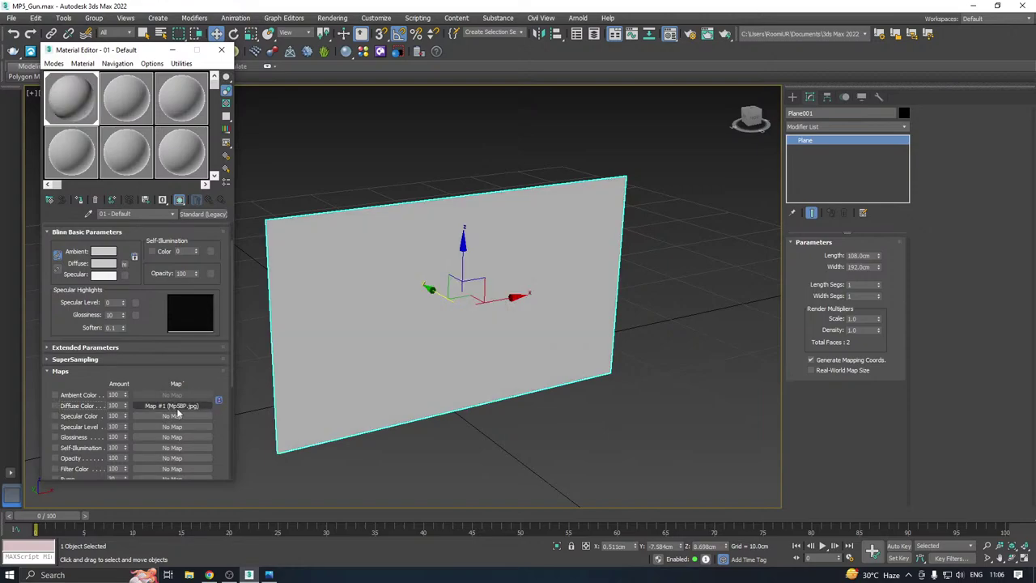
pyautogui.click(56, 405)
pyautogui.click(56, 406)
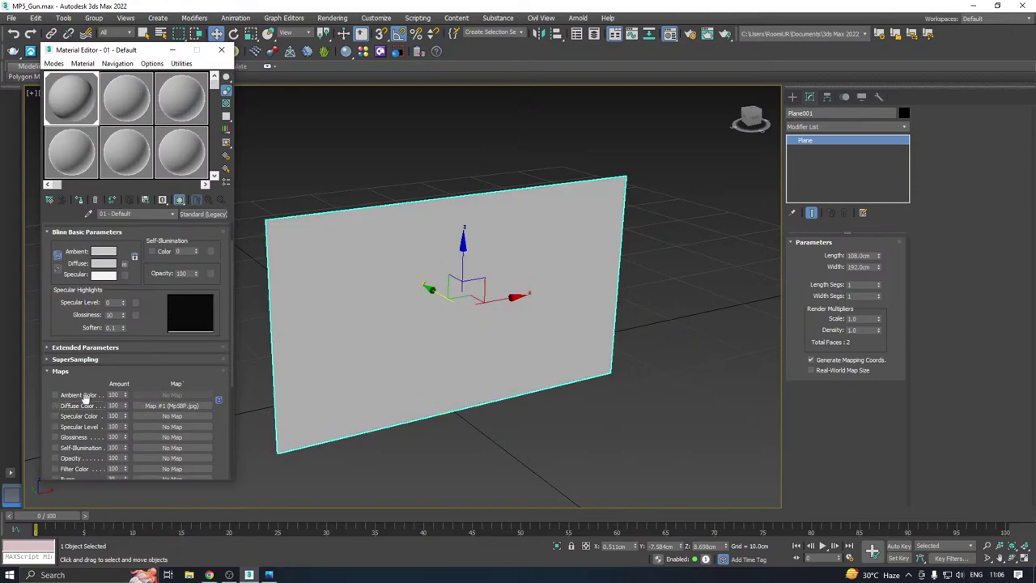
pyautogui.click(56, 405)
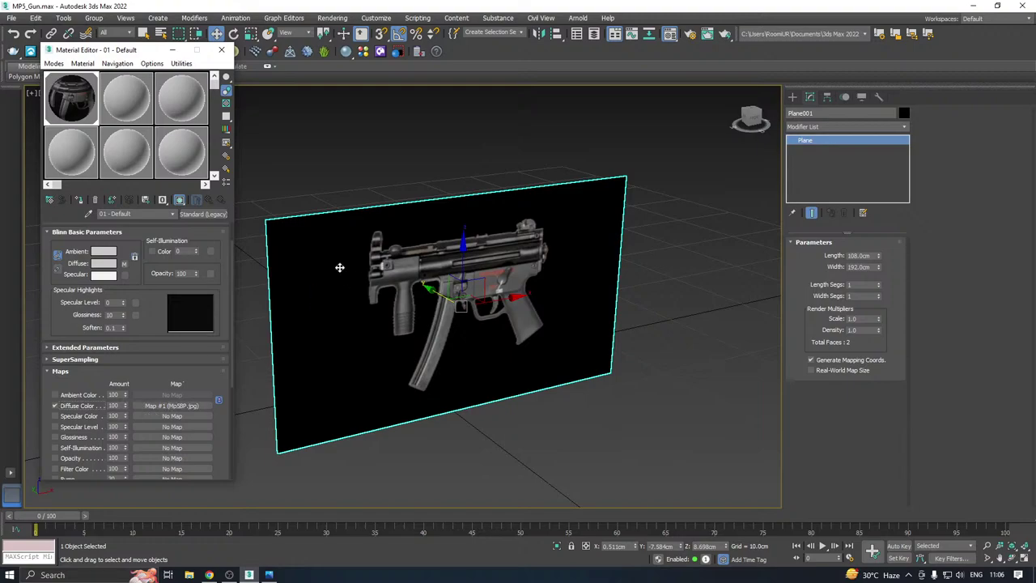
# Turn the material's shaded viewport display off and on again, and close the Material Editor
pyautogui.click(199, 200)
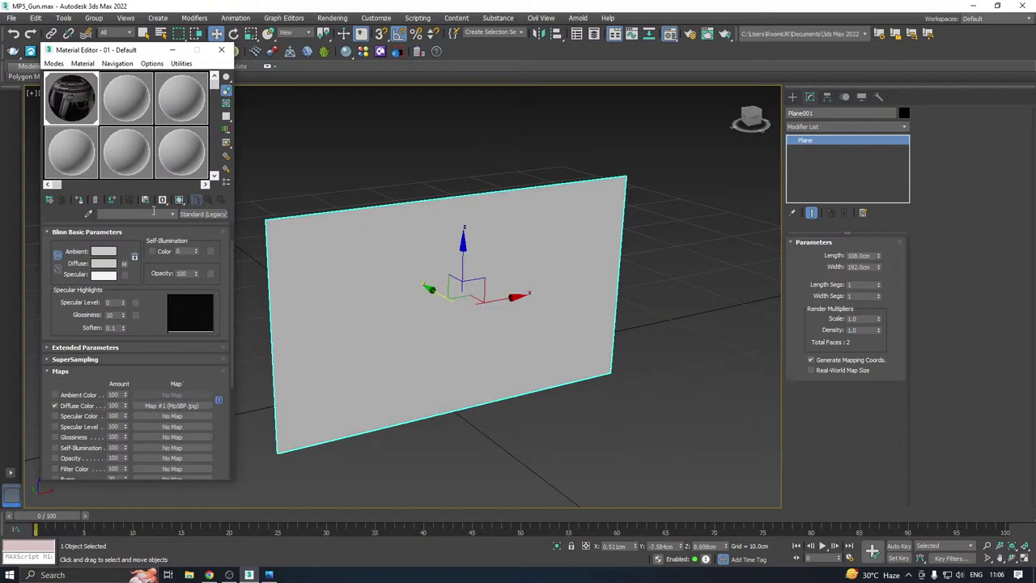
pyautogui.click(179, 200)
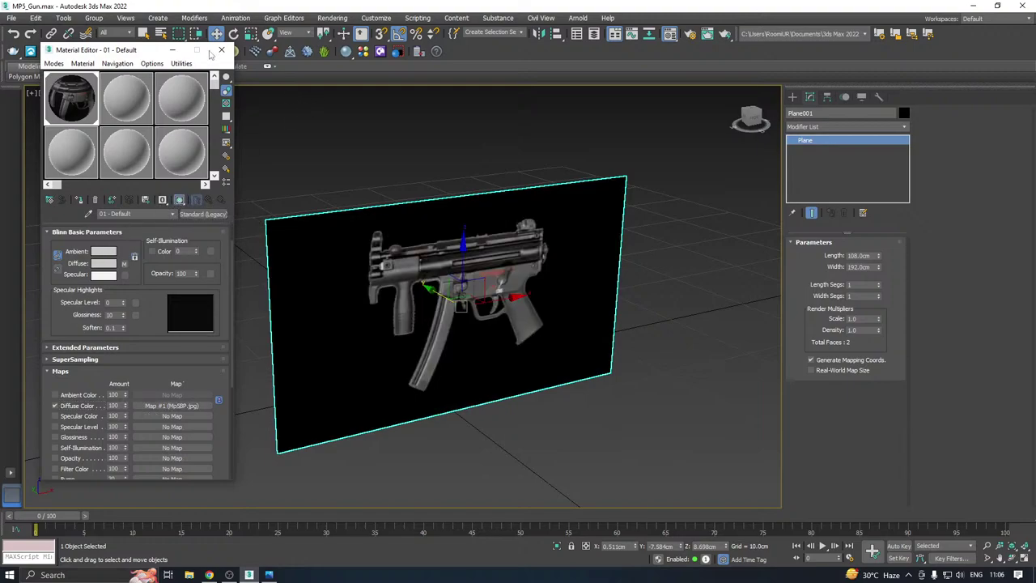
pyautogui.click(220, 50)
# Freeze the reference plane through its object properties
pyautogui.keyDown('alt'); pyautogui.moveTo(486, 279); pyautogui.dragTo(436, 278, button='middle'); pyautogui.keyUp('alt')
pyautogui.rightClick(428, 279)
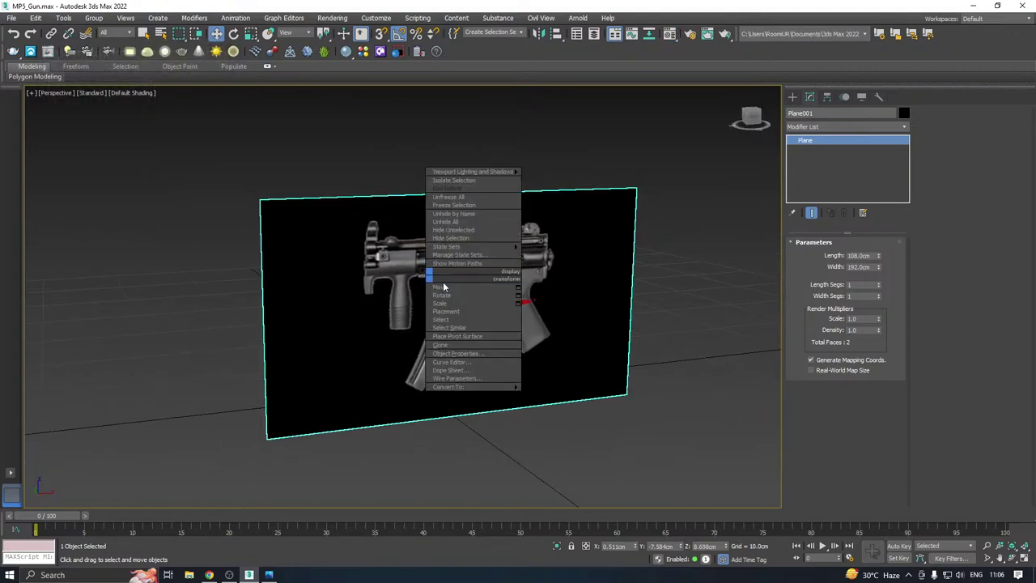
pyautogui.click(469, 349)
pyautogui.click(425, 269)
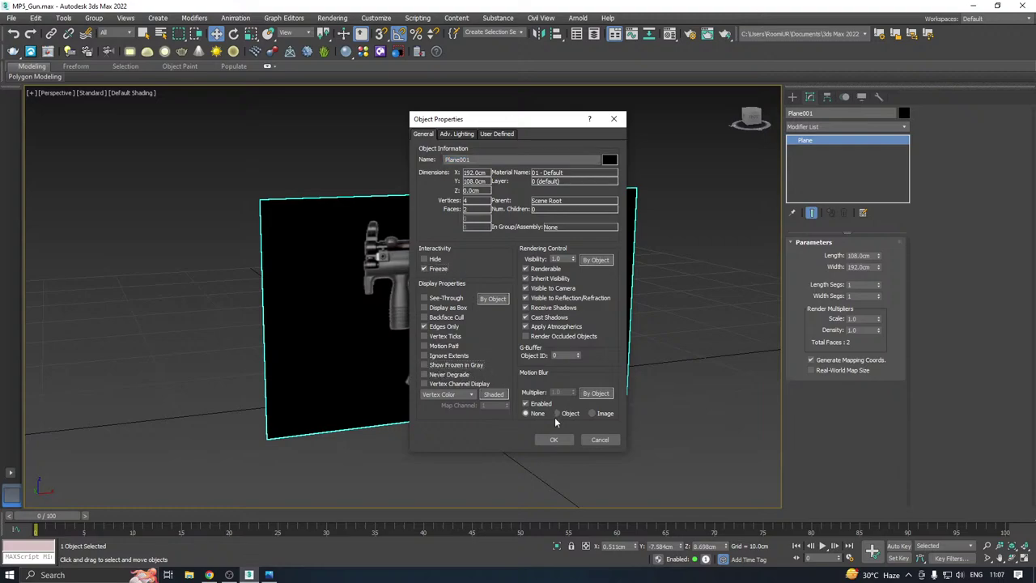
pyautogui.click(553, 440)
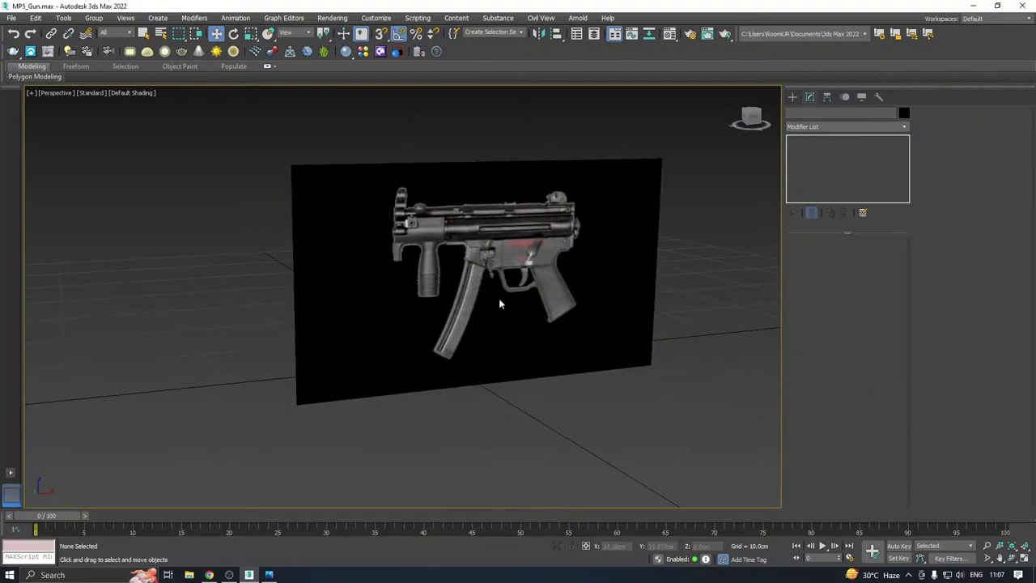
# Create a cylinder of about 1 cm radius and 1.1 cm height over the gun's receiver in the Front view
pyautogui.press('f')
pyautogui.scroll(6, 474, 322)
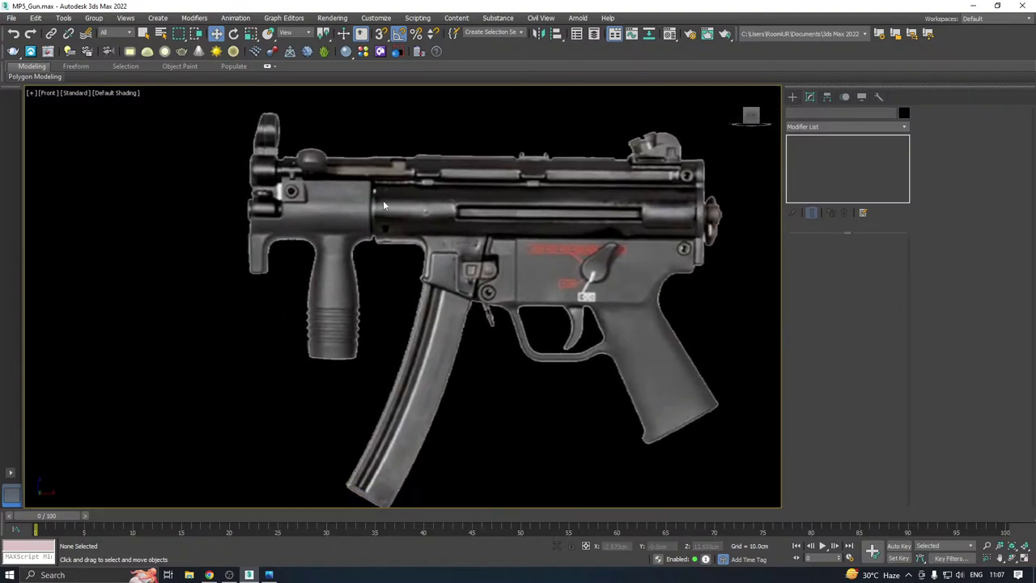
pyautogui.moveTo(652, 223); pyautogui.dragTo(566, 235, button='middle')
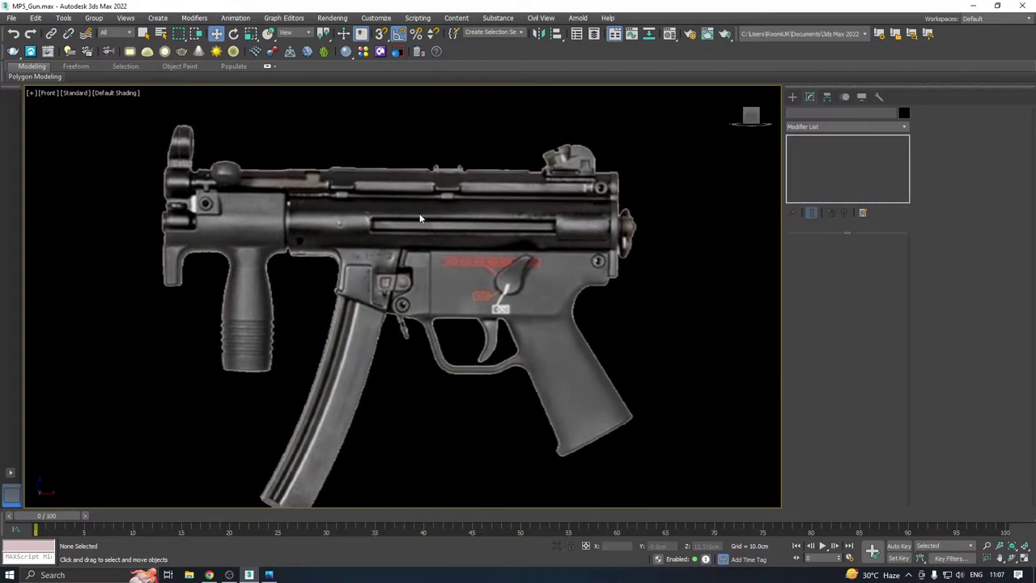
pyautogui.hotkey('alt', 'Tab')
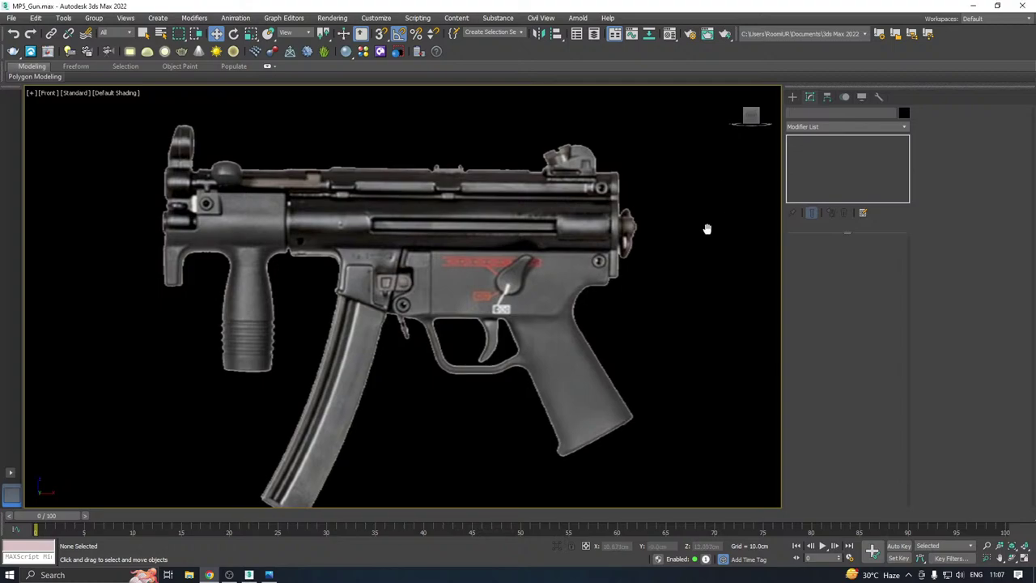
pyautogui.moveTo(710, 234); pyautogui.dragTo(720, 229, button='middle')
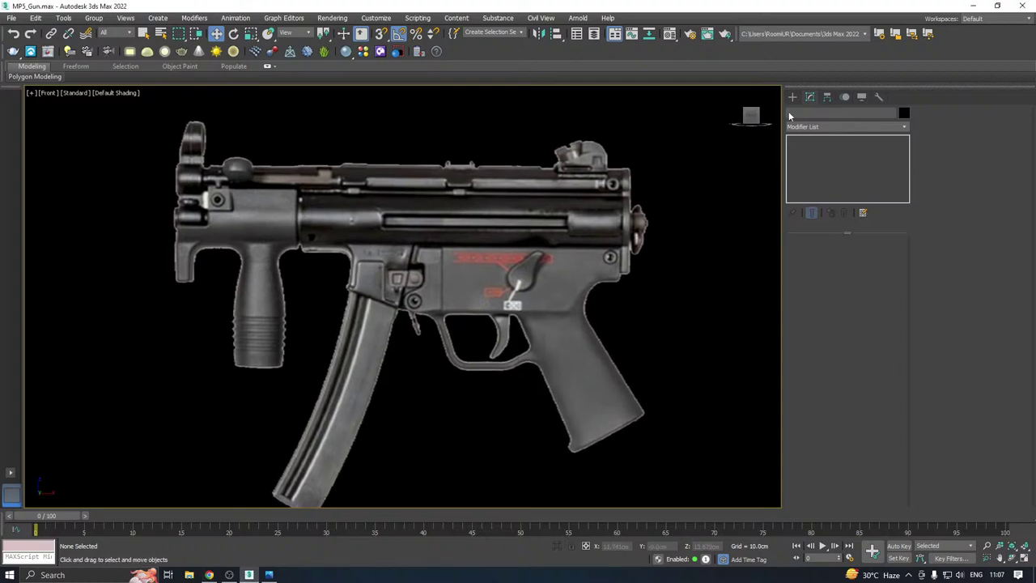
pyautogui.click(792, 96)
pyautogui.click(815, 196)
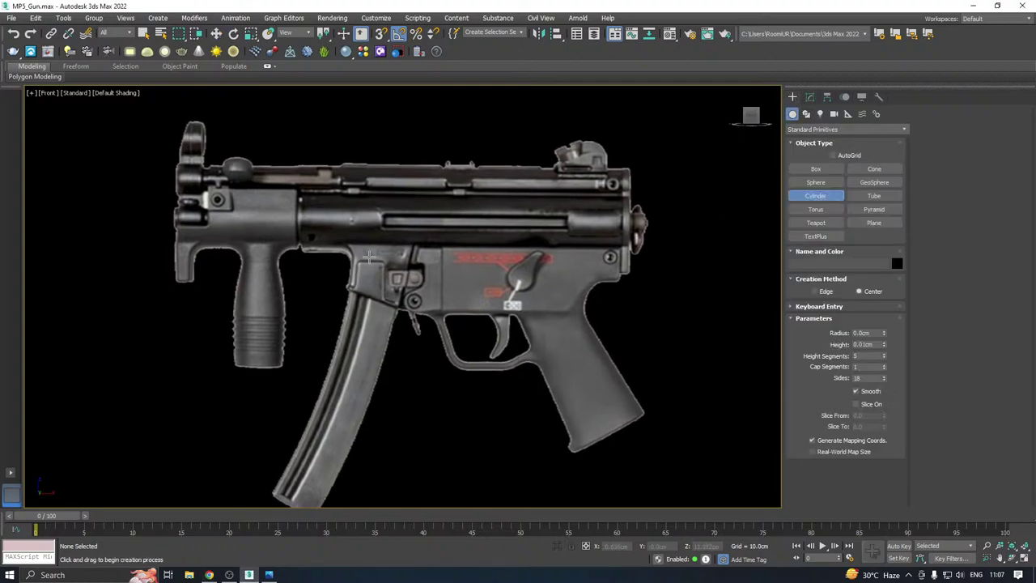
pyautogui.moveTo(395, 217); pyautogui.dragTo(421, 232)
pyautogui.click(420, 233)
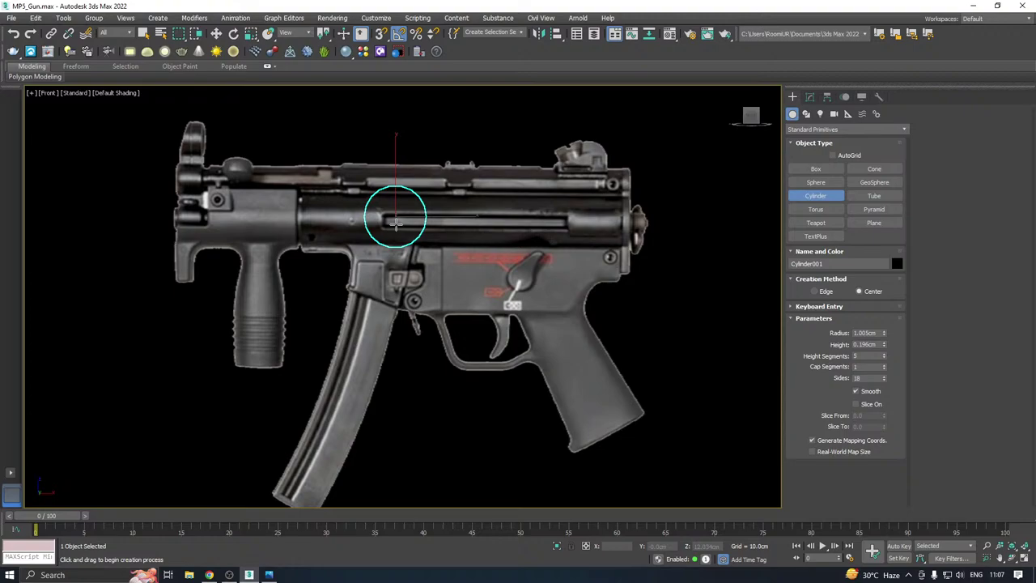
pyautogui.rightClick(360, 203)
# Check the angle snap setting and rotate the cylinder 90 degrees so its axis runs along the receiver
pyautogui.press('e')
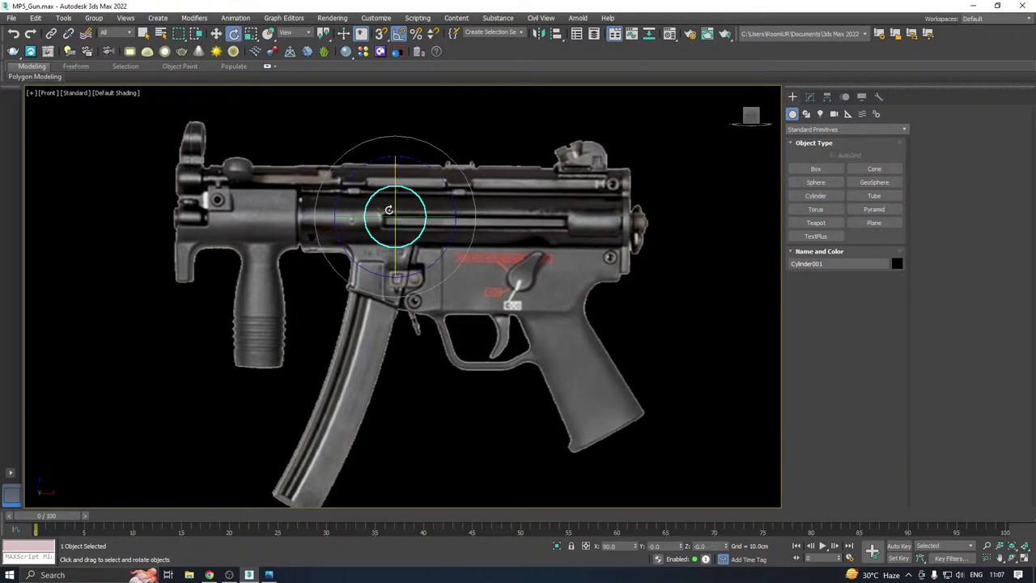
pyautogui.rightClick(405, 33)
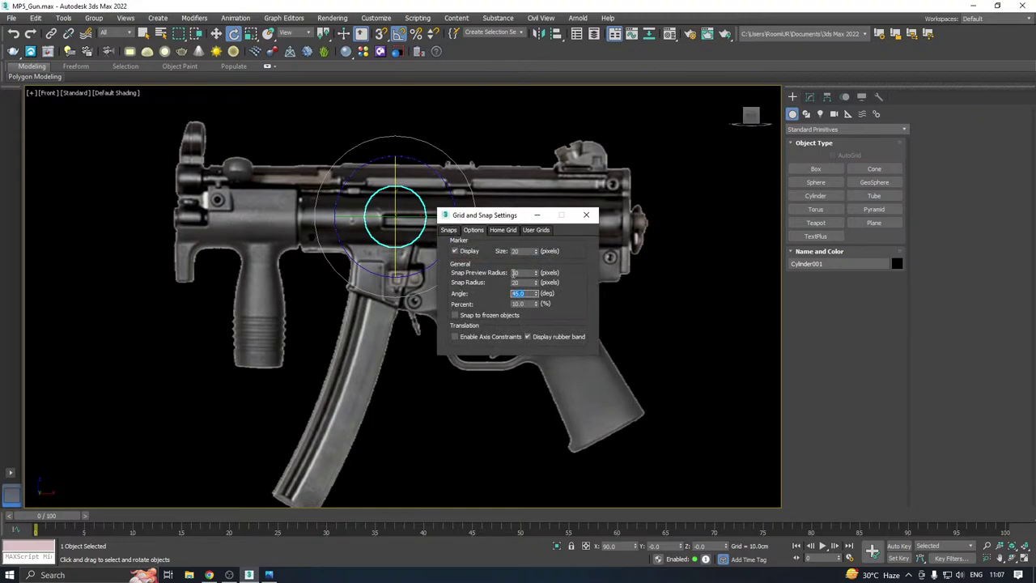
pyautogui.click(586, 215)
pyautogui.moveTo(396, 219); pyautogui.dragTo(405, 215)
pyautogui.scroll(2, 518, 146)
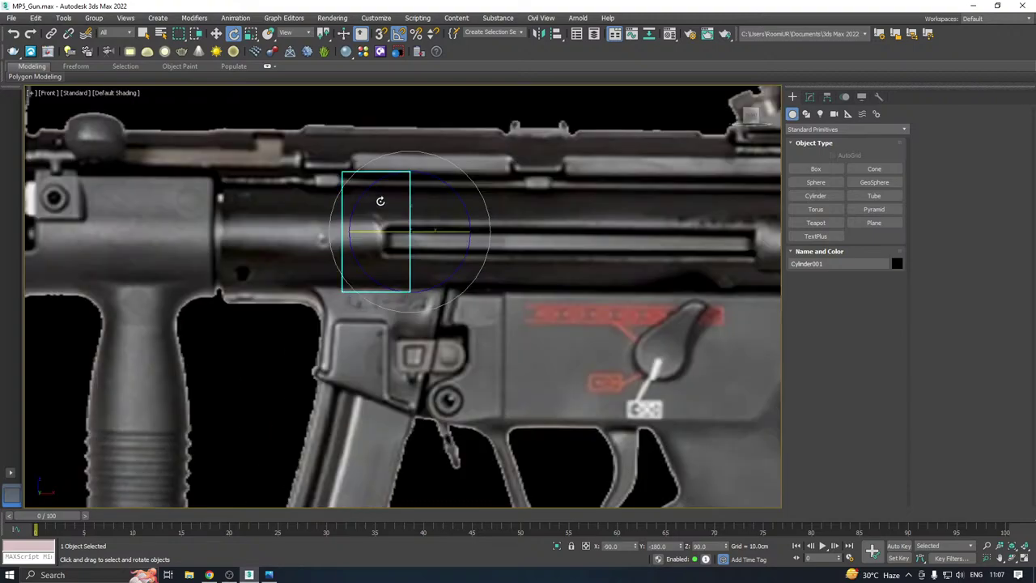
# Move the cylinder to the rear end of the receiver tube, aligning it with the tube in the reference image
pyautogui.press('w')
pyautogui.moveTo(397, 256); pyautogui.dragTo(723, 222)
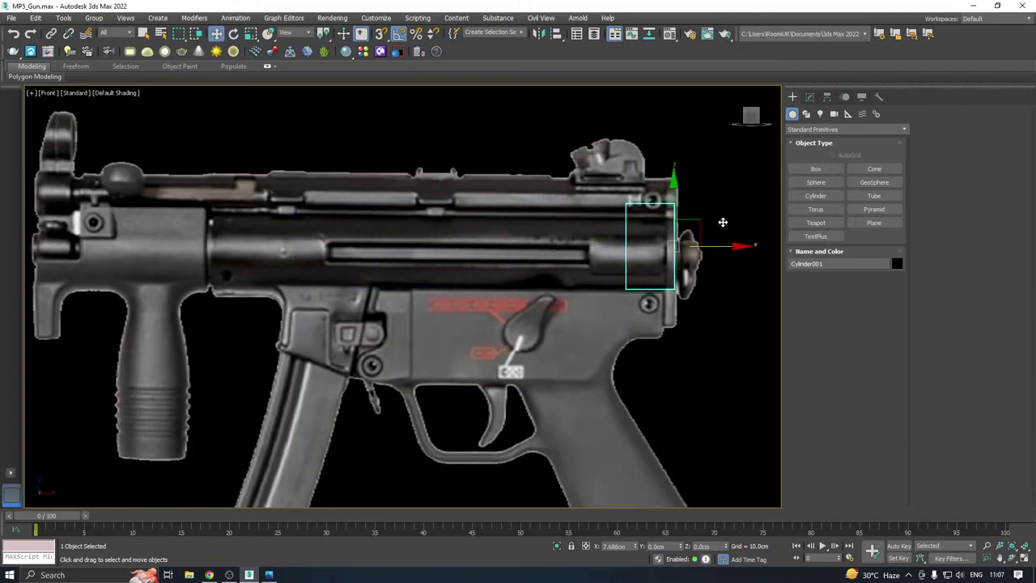
pyautogui.scroll(2, 690, 231)
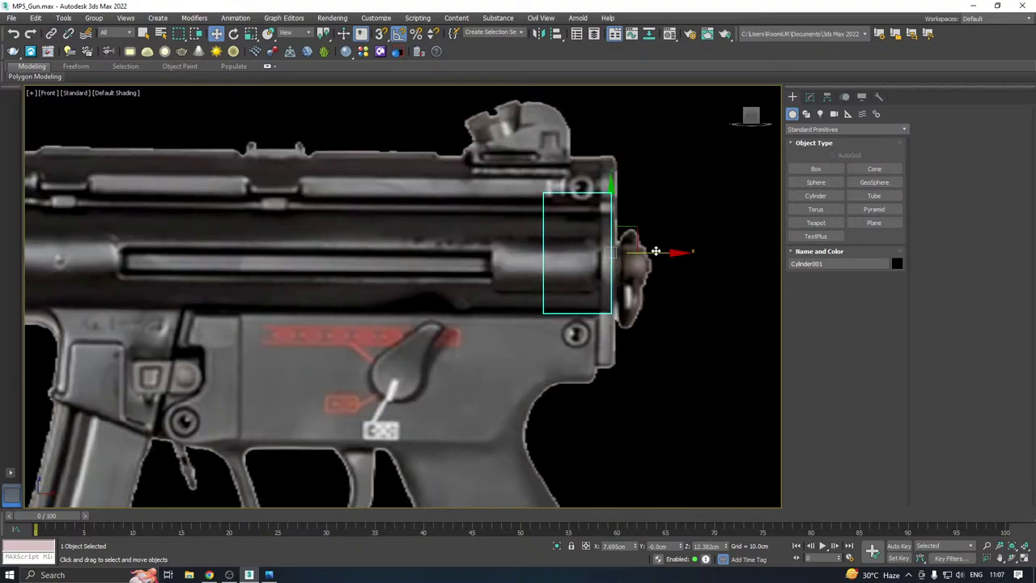
pyautogui.moveTo(653, 251); pyautogui.dragTo(645, 251)
pyautogui.moveTo(602, 206); pyautogui.dragTo(603, 211)
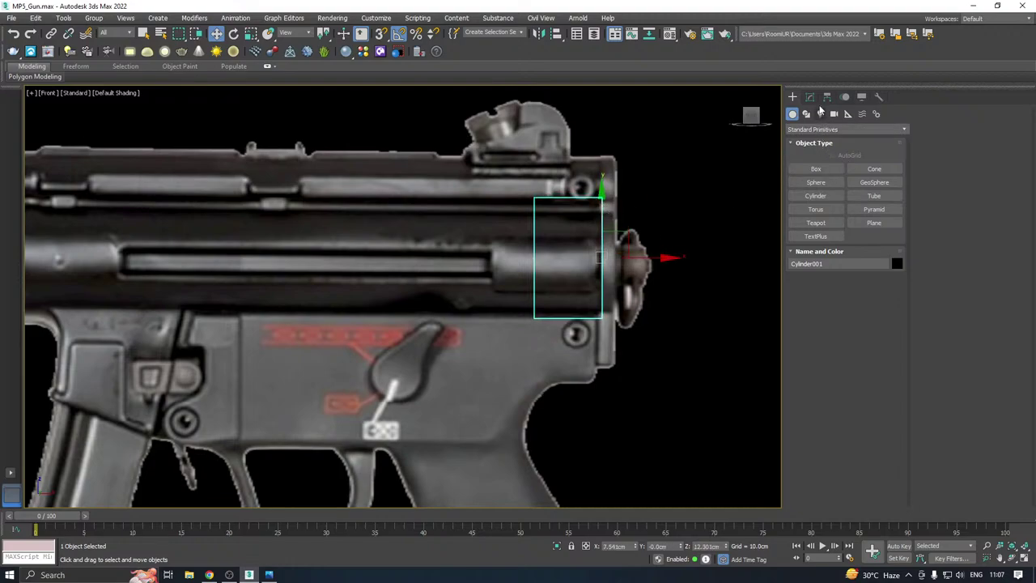
# Set the cylinder's radius to about 0.945 cm and nudge it along X toward the rear end of the receiver tube
pyautogui.click(809, 96)
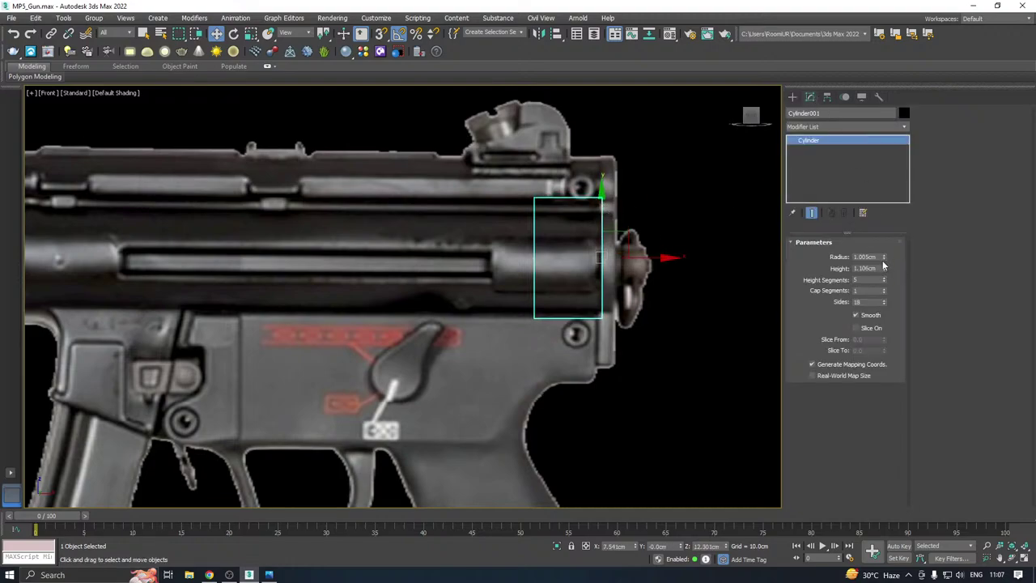
pyautogui.moveTo(883, 258); pyautogui.dragTo(883, 258)
pyautogui.moveTo(635, 248); pyautogui.dragTo(667, 246, button='middle')
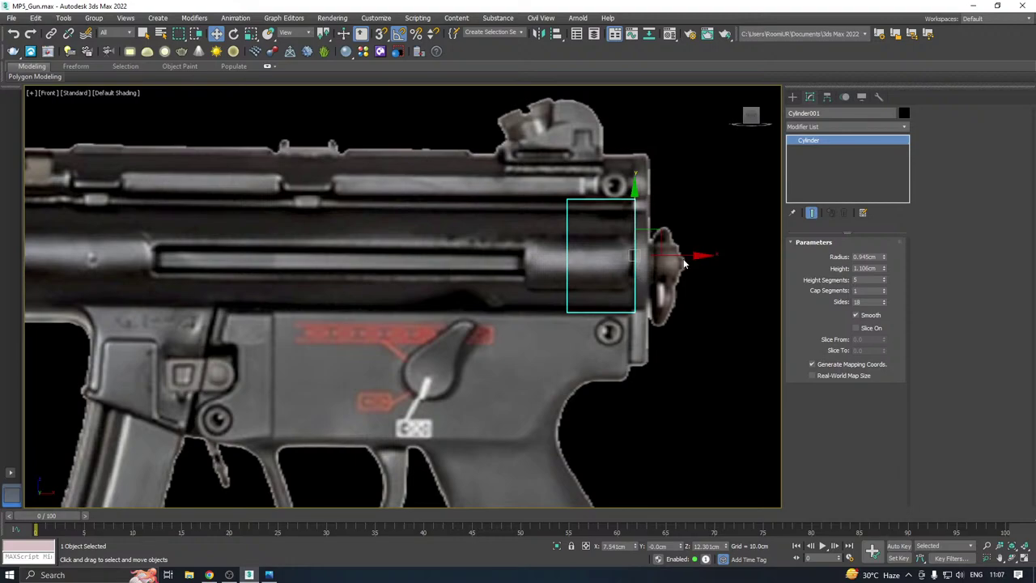
pyautogui.moveTo(676, 255); pyautogui.dragTo(673, 254)
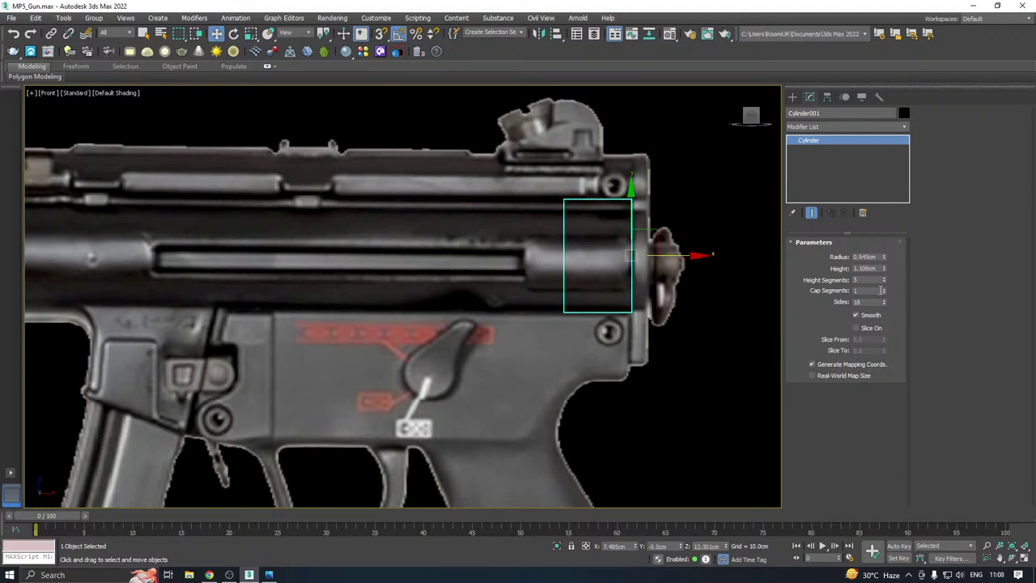
# Set the cylinder to 1 height segment and a height of about 10.716 cm, reaching the receiver tube's front end
pyautogui.moveTo(883, 281); pyautogui.dragTo(889, 322)
pyautogui.moveTo(569, 275); pyautogui.dragTo(616, 279, button='middle')
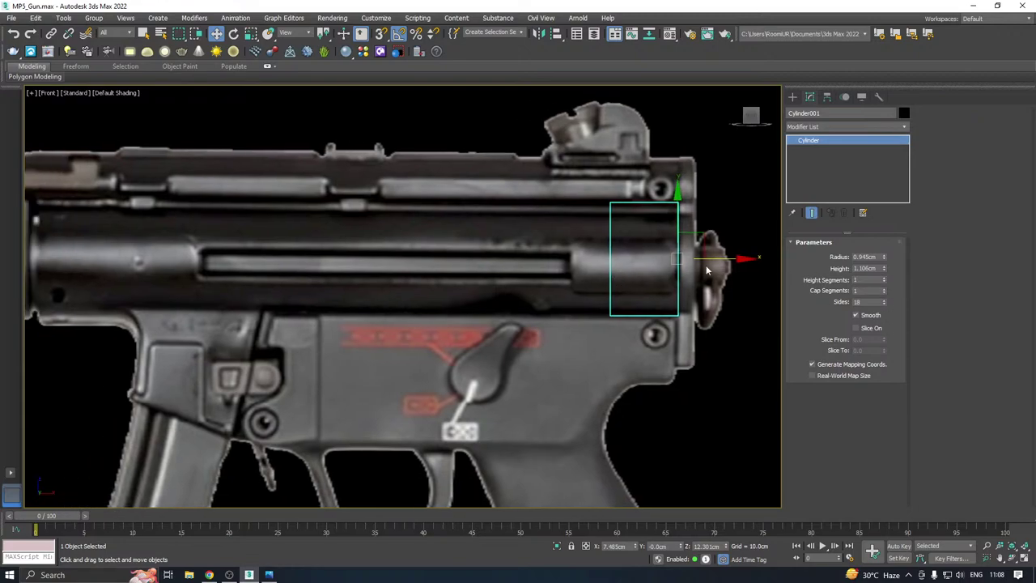
pyautogui.scroll(-5, 705, 270)
pyautogui.moveTo(884, 268); pyautogui.dragTo(874, 210)
pyautogui.press('Return')
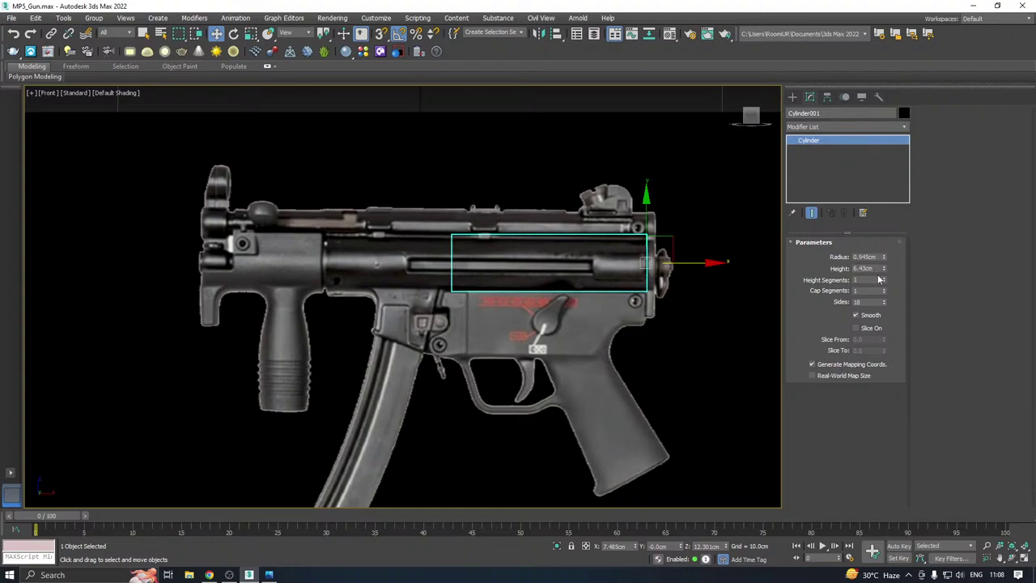
pyautogui.moveTo(884, 273); pyautogui.dragTo(869, 233)
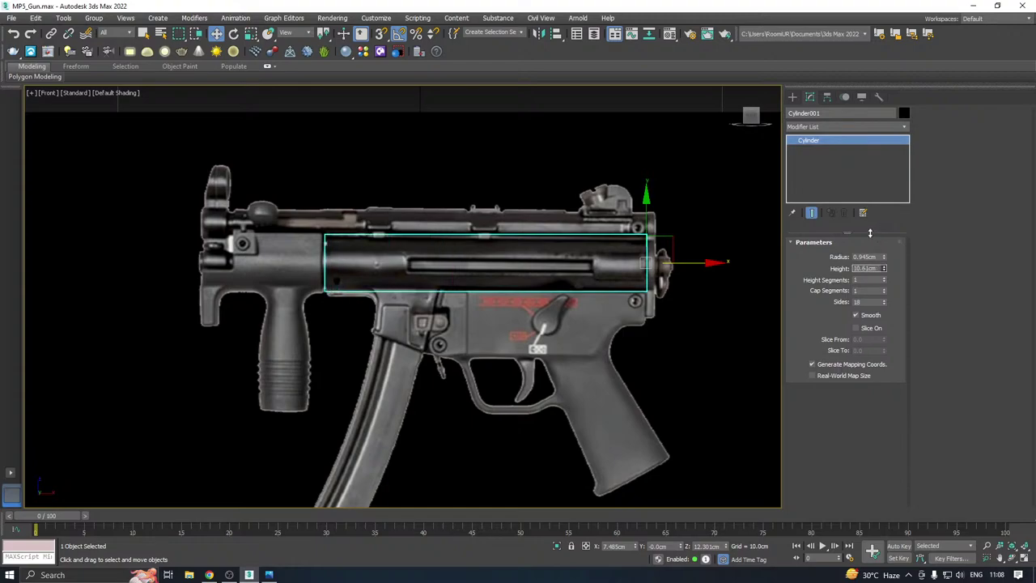
pyautogui.scroll(5, 311, 253)
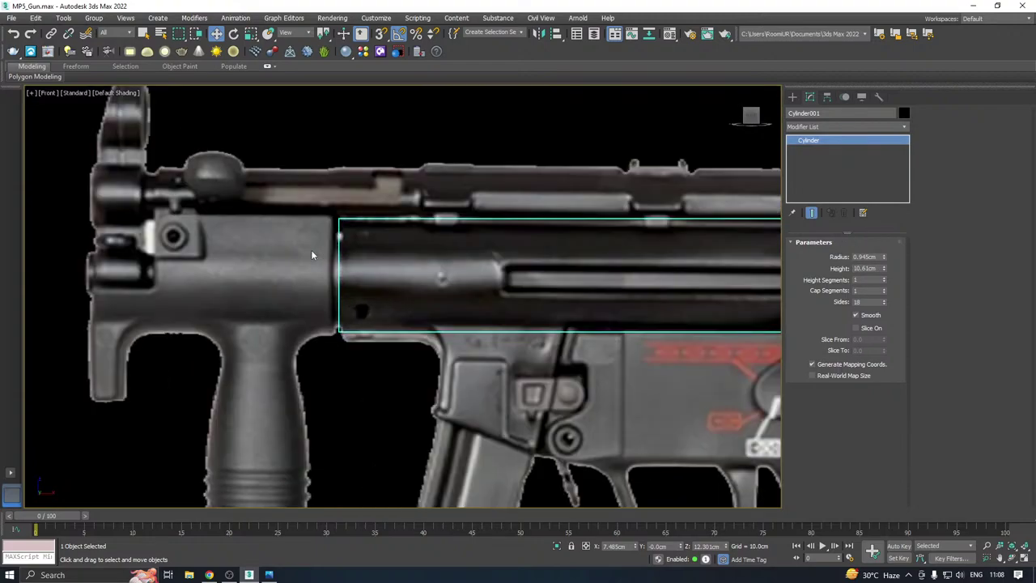
pyautogui.scroll(-3, 316, 249)
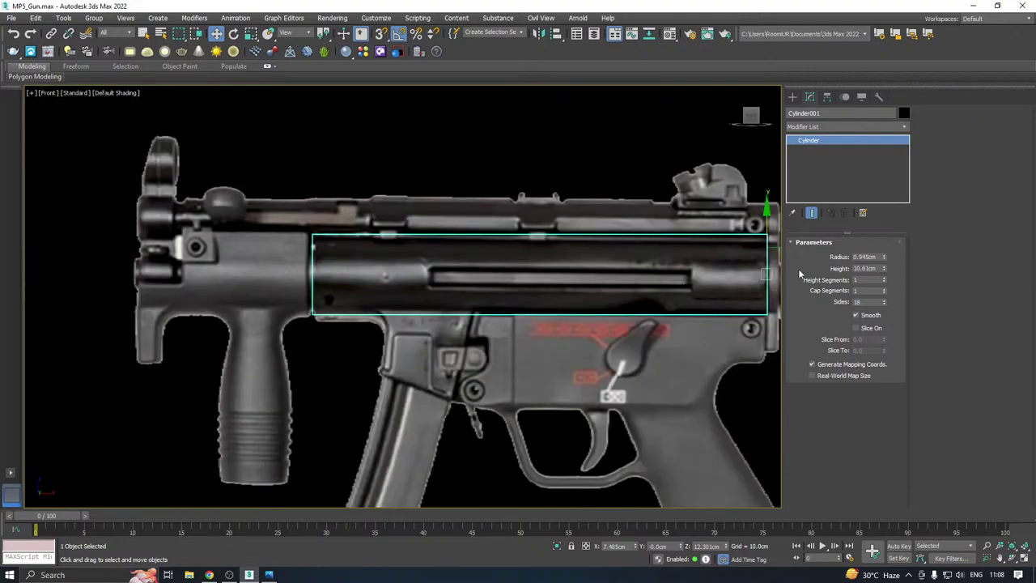
pyautogui.scroll(2, 409, 270)
pyautogui.moveTo(883, 268)
pyautogui.mouseDown()
pyautogui.moveTo(888, 275)
pyautogui.moveTo(879, 267)
pyautogui.mouseUp()
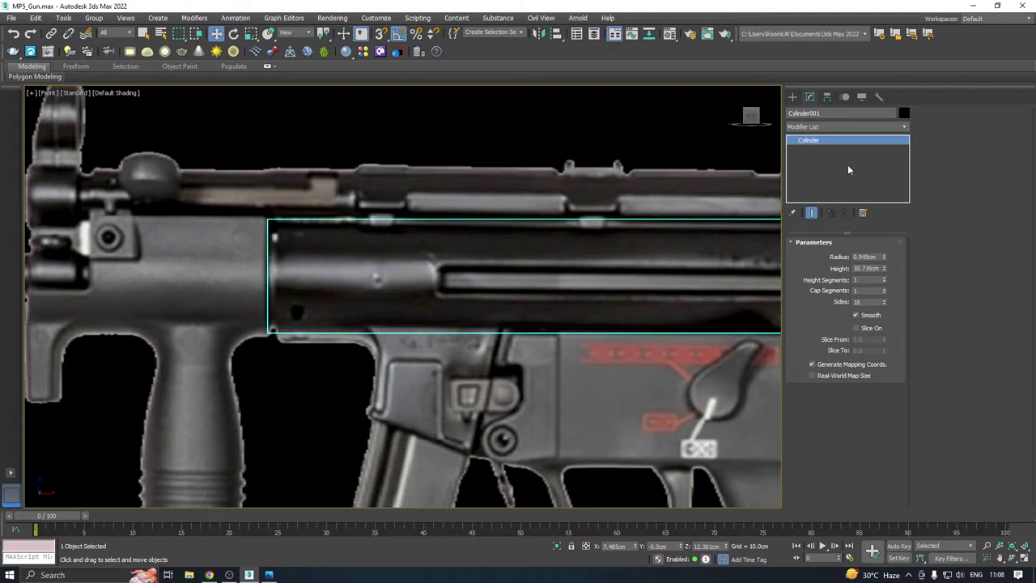
# Nudge the cylinder slightly along X at the receiver's rear edge and convert it to Editable Poly
pyautogui.scroll(-4, 275, 223)
pyautogui.scroll(5, 534, 243)
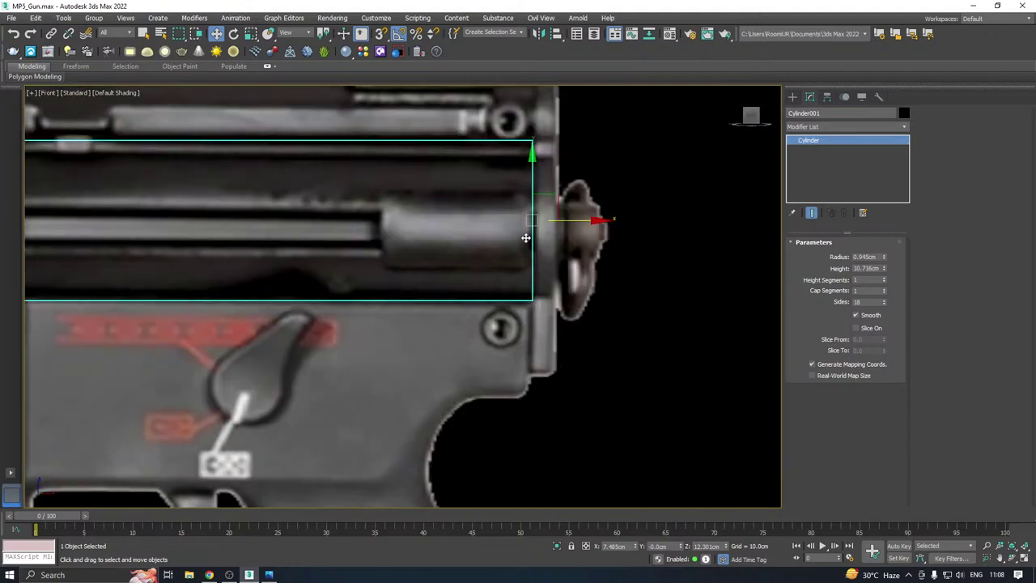
pyautogui.scroll(2, 525, 237)
pyautogui.moveTo(577, 213)
pyautogui.mouseDown()
pyautogui.moveTo(596, 213)
pyautogui.moveTo(586, 212)
pyautogui.mouseUp()
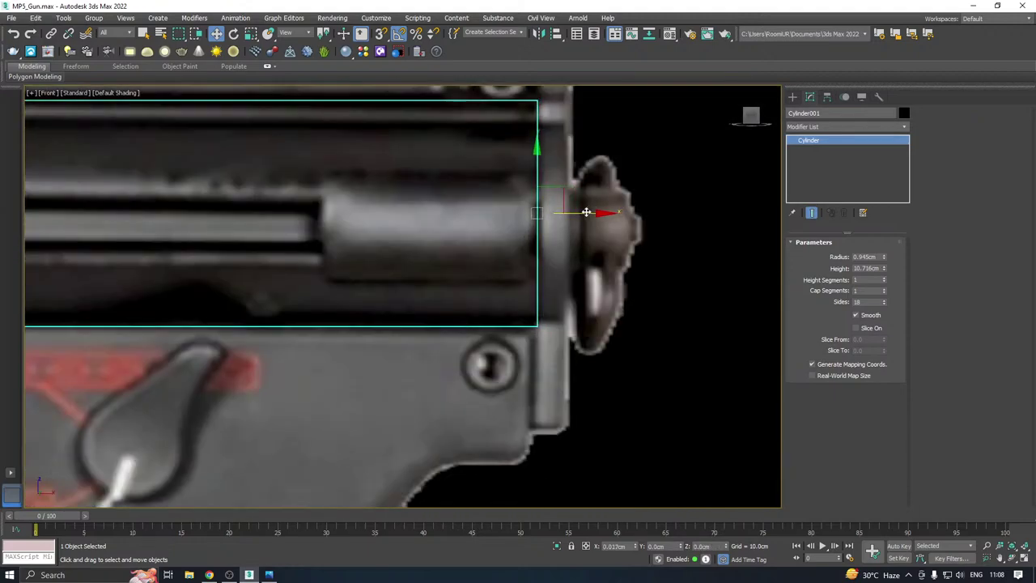
pyautogui.scroll(-3, 680, 259)
pyautogui.rightClick(884, 158)
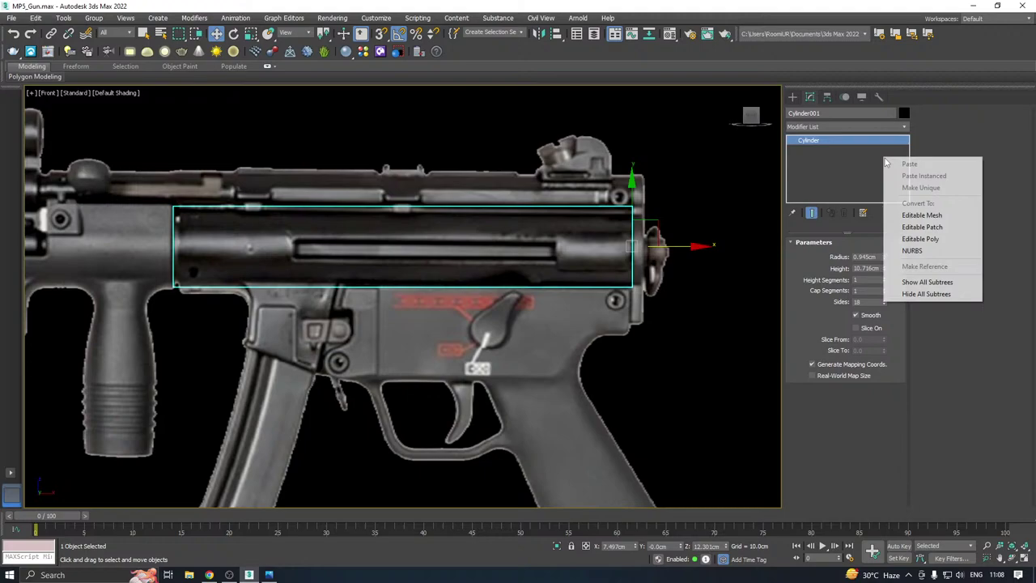
pyautogui.click(919, 239)
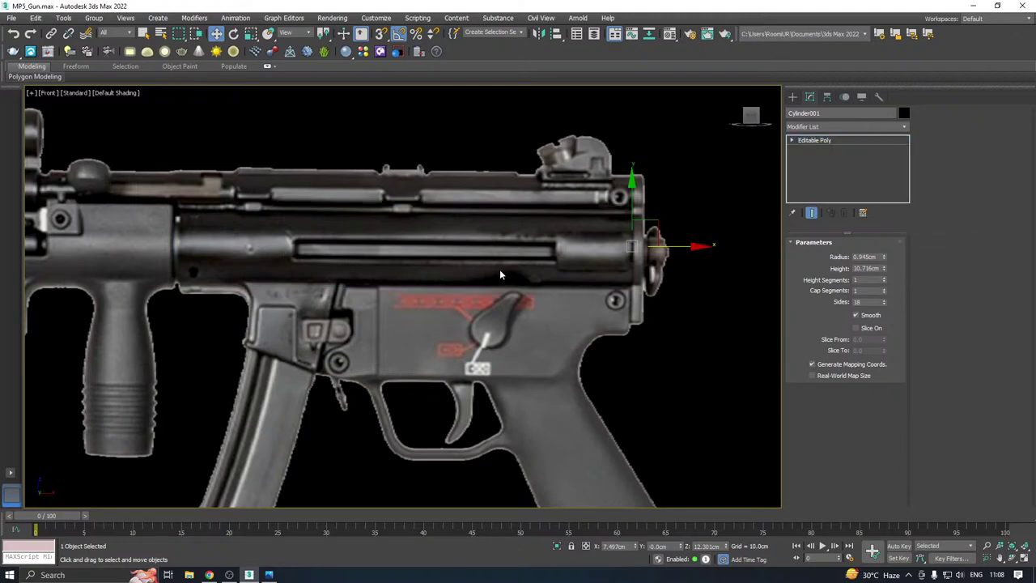
# Assign the unused 02 - Default physical material to the cylinder
pyautogui.moveTo(457, 254); pyautogui.dragTo(537, 257, button='middle')
pyautogui.press('m')
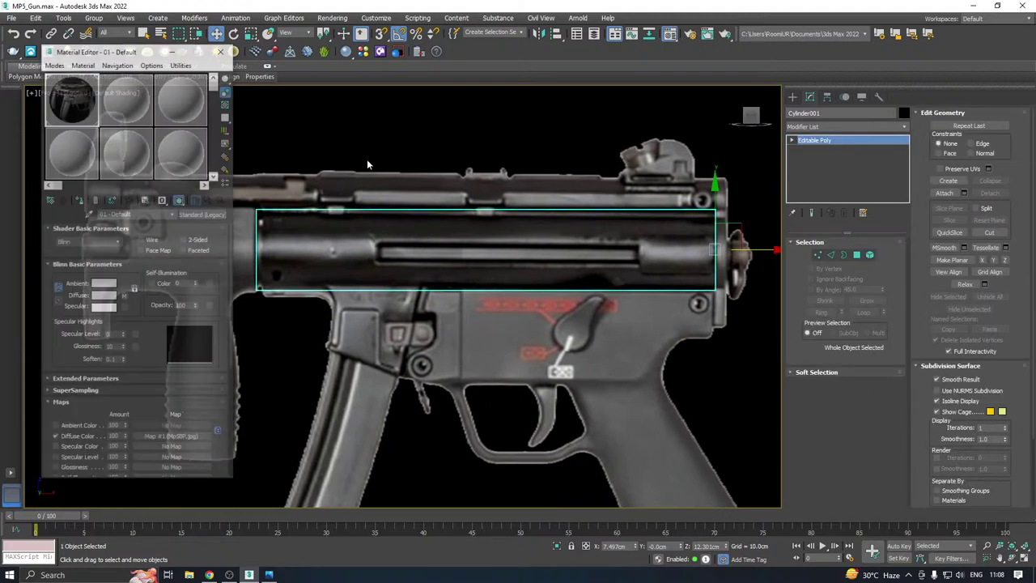
pyautogui.click(114, 122)
pyautogui.click(80, 199)
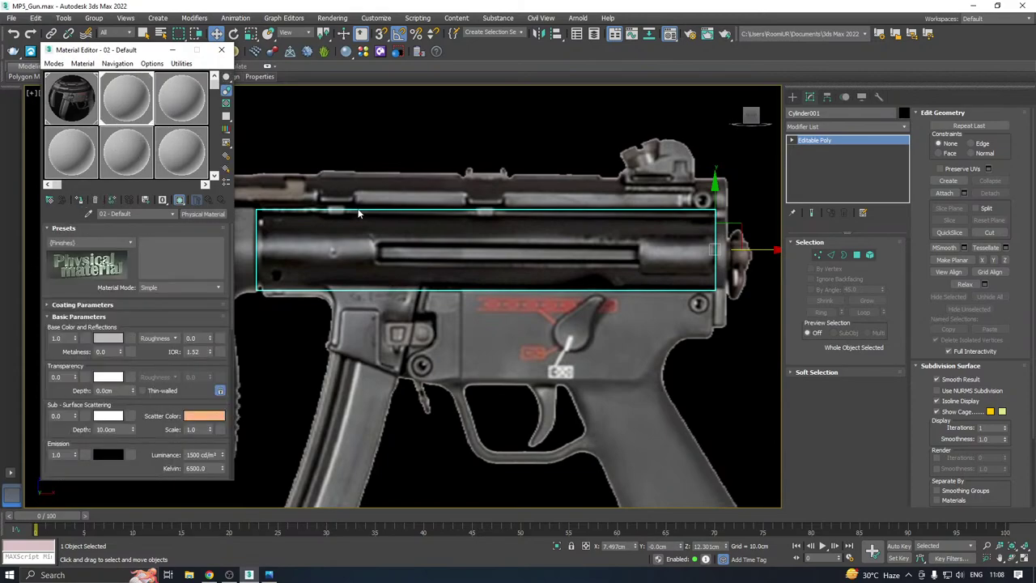
pyautogui.press('m')
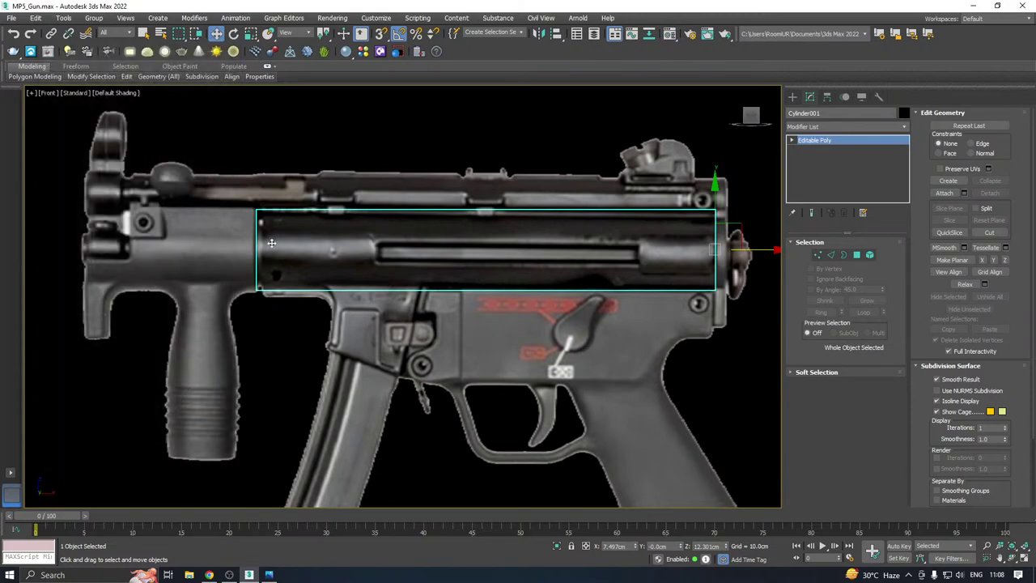
# Turn on Edged Faces shading in the Front view and restore the cylinder's selection
pyautogui.click(119, 88)
pyautogui.click(117, 93)
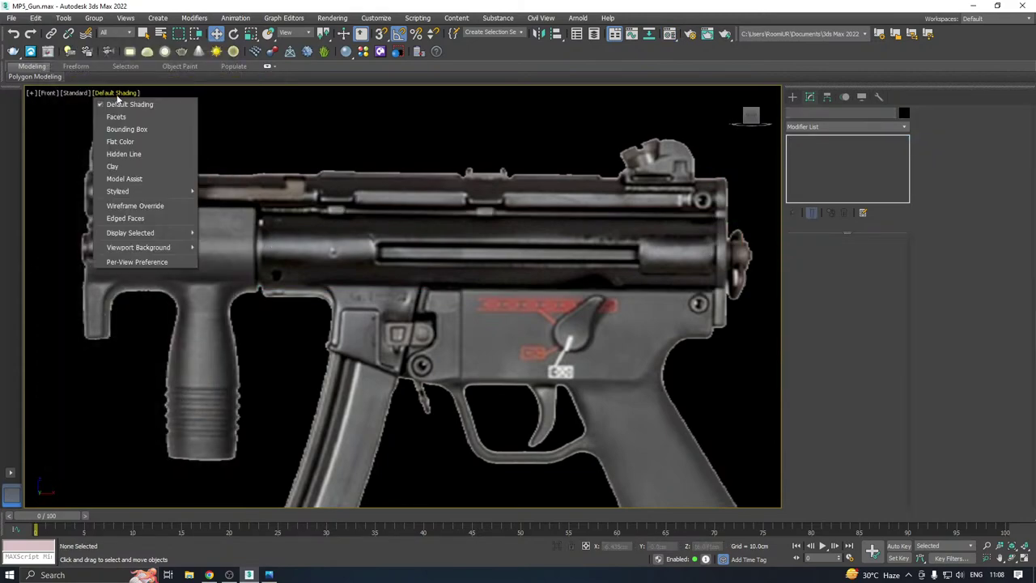
pyautogui.click(125, 221)
pyautogui.hotkey('ctrl', 'z')
pyautogui.moveTo(445, 256); pyautogui.dragTo(526, 255, button='middle')
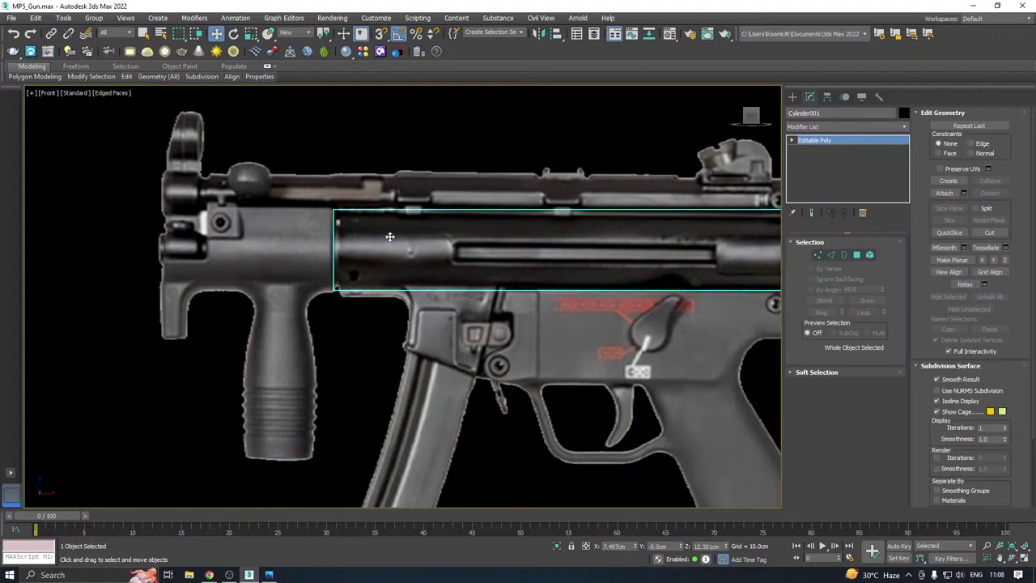
# Select the 18 vertices at the cylinder's front end and move them along X to the receiver tube's front edge
pyautogui.scroll(3, 389, 235)
pyautogui.press('1')
pyautogui.moveTo(226, 194); pyautogui.dragTo(324, 296)
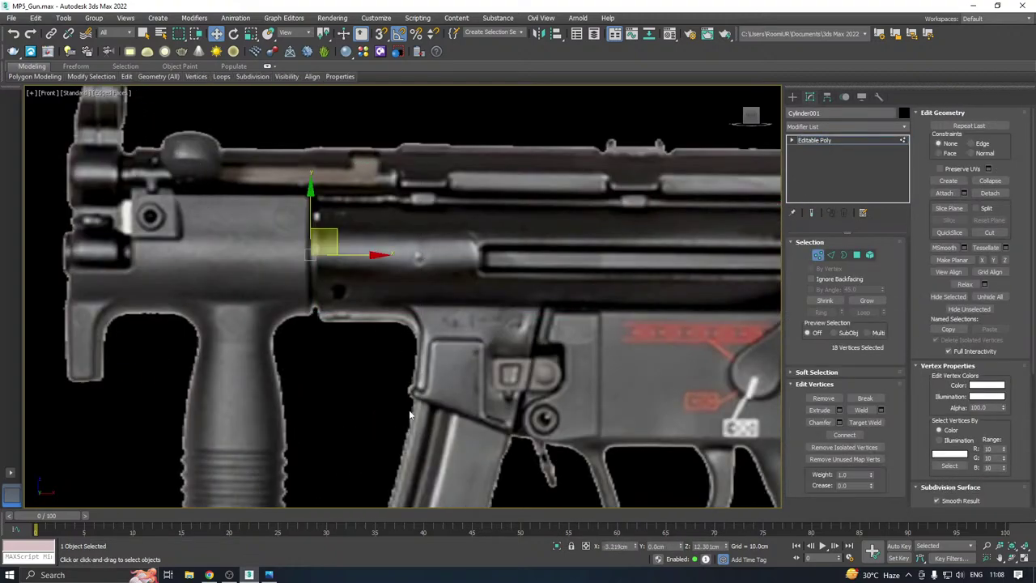
pyautogui.scroll(2, 329, 250)
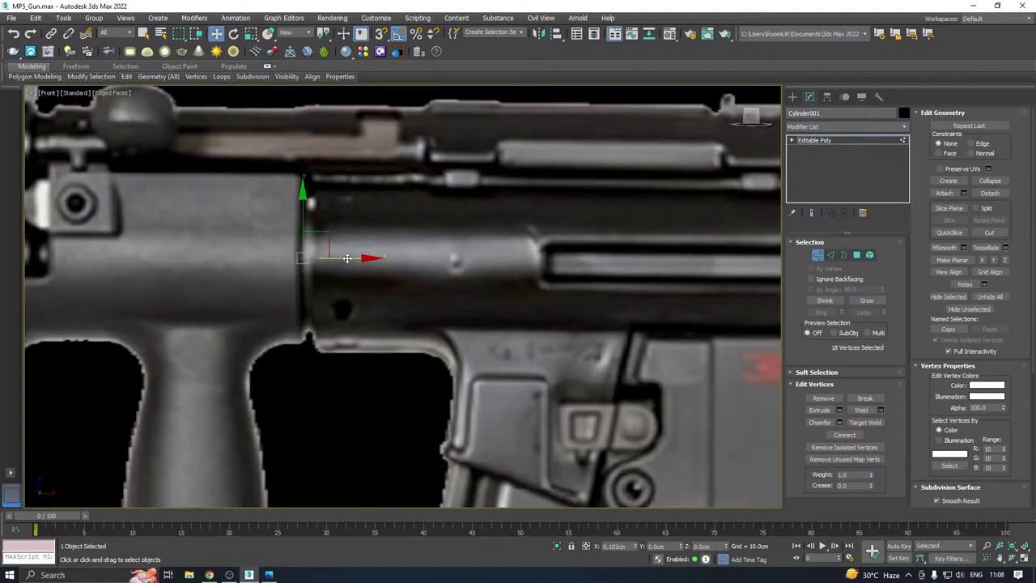
pyautogui.moveTo(347, 258); pyautogui.dragTo(346, 258)
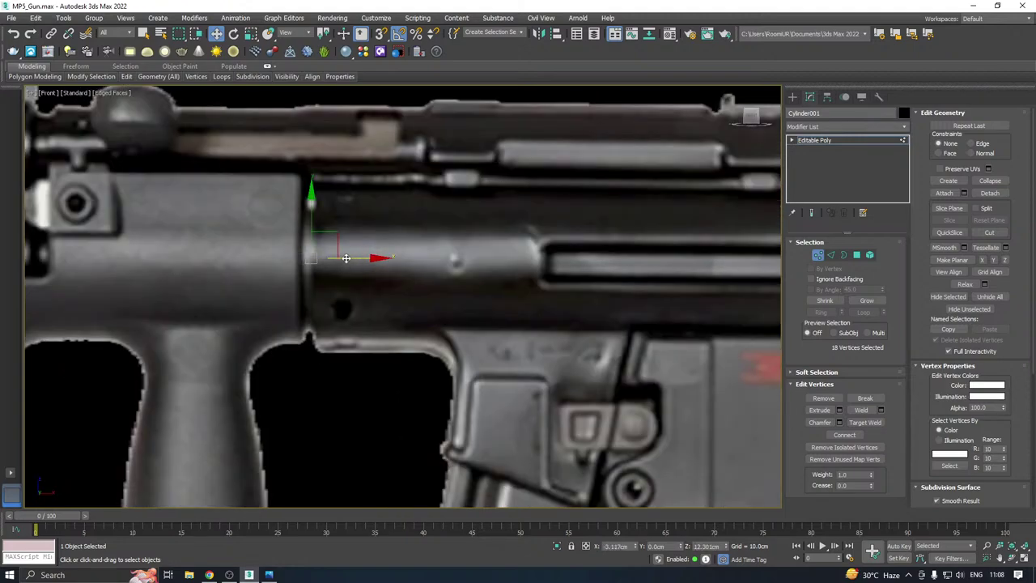
# In the Perspective view, leave vertex editing and move the whole cylinder along Y until it sits in front of the reference plane
pyautogui.press('p')
pyautogui.keyDown('alt'); pyautogui.moveTo(486, 229); pyautogui.dragTo(874, 170, button='middle'); pyautogui.keyUp('alt')
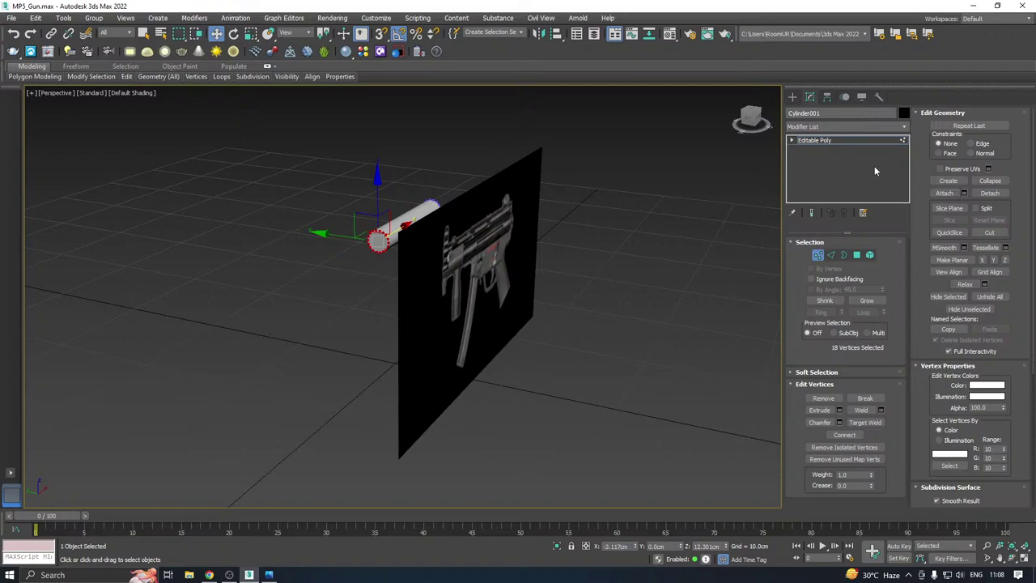
pyautogui.click(833, 141)
pyautogui.scroll(3, 383, 210)
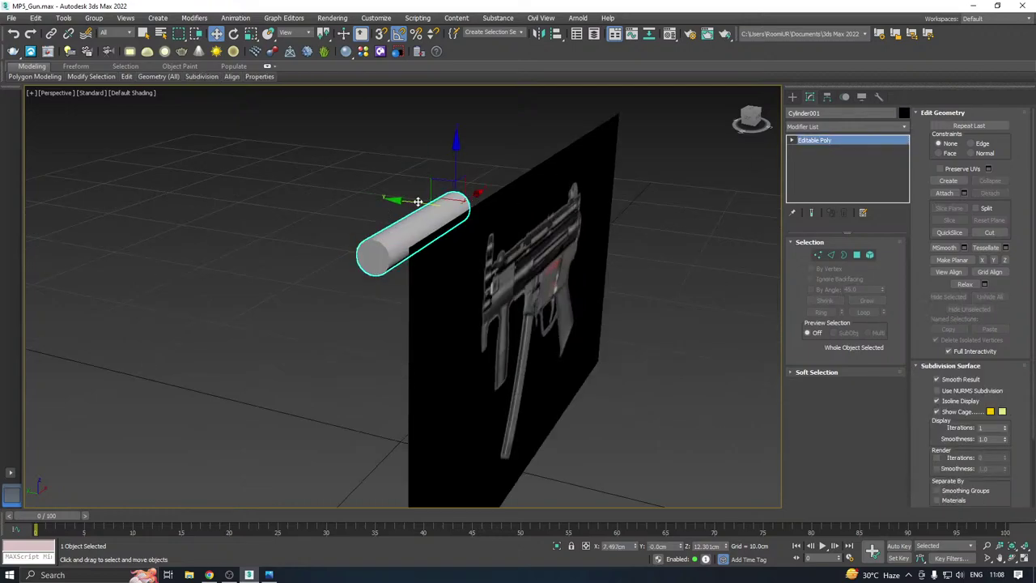
pyautogui.moveTo(421, 203); pyautogui.dragTo(580, 225)
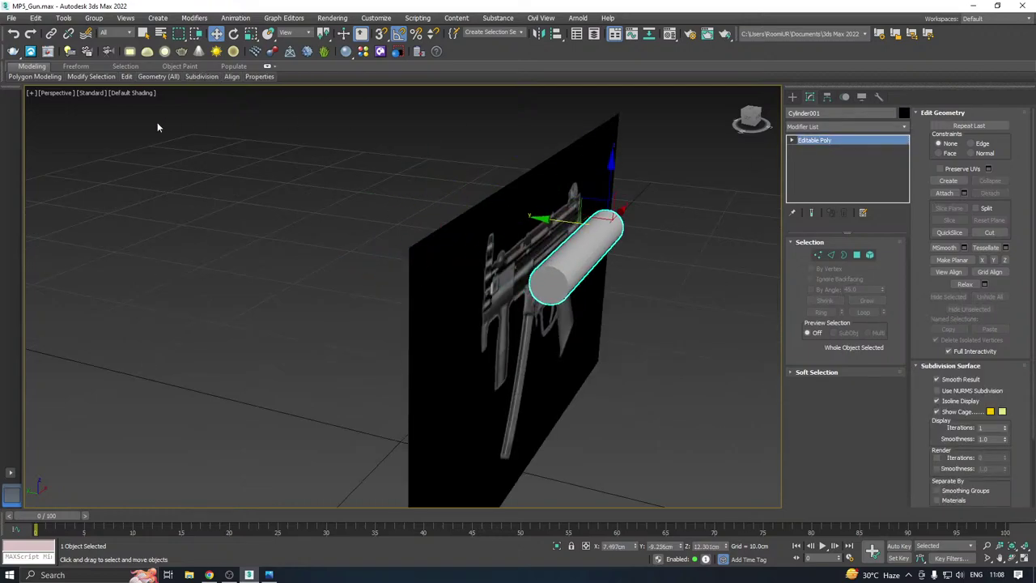
# Turn on Edged Faces shading in the Perspective view and reselect the cylinder
pyautogui.click(130, 97)
pyautogui.click(130, 93)
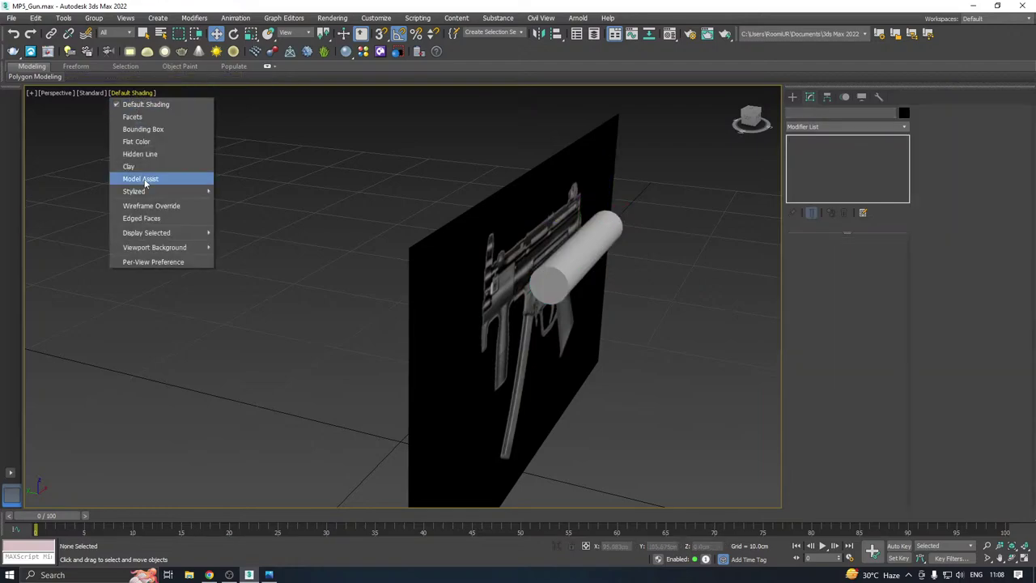
pyautogui.click(138, 217)
pyautogui.click(539, 267)
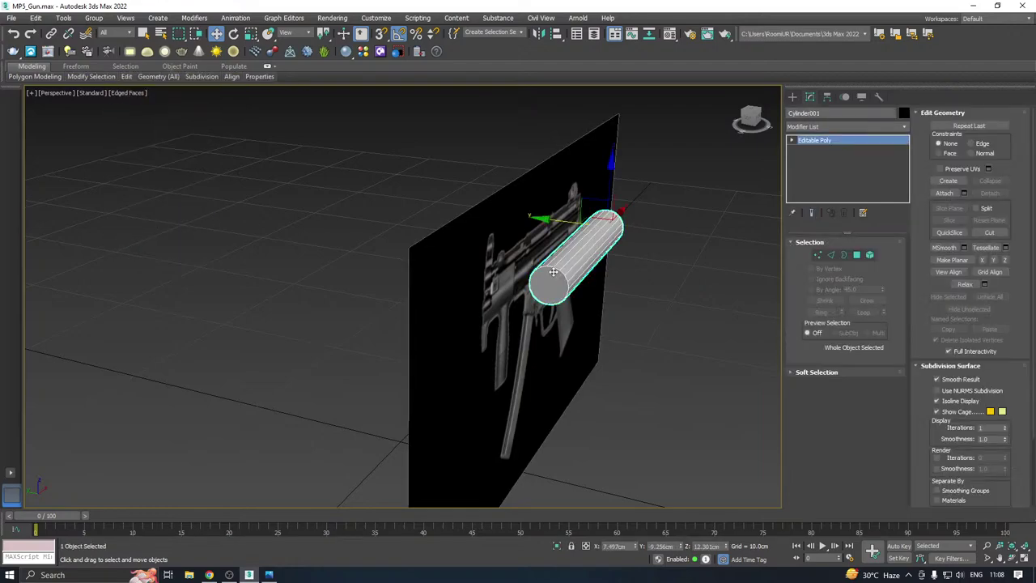
# Return to the Front view, make the cylinder see-through over the reference image, and reselect it
pyautogui.press('f')
pyautogui.scroll(-5, 238, 261)
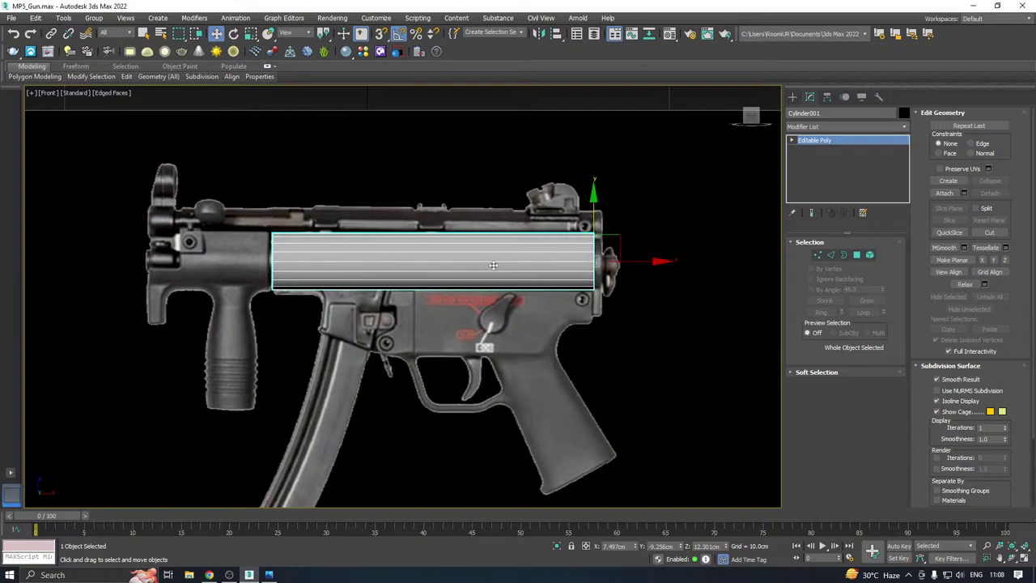
pyautogui.hotkey('alt', 'x')
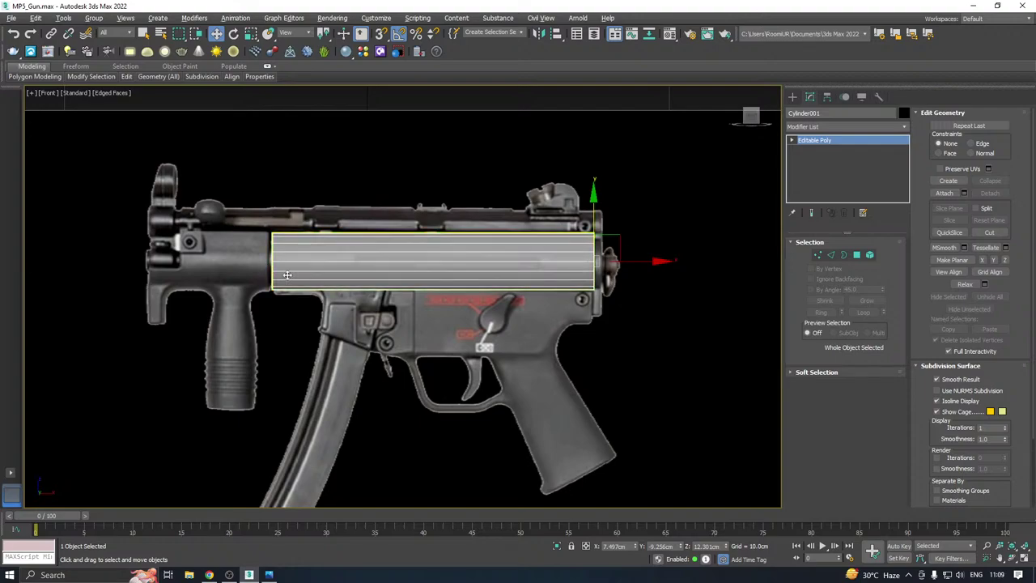
pyautogui.scroll(4, 280, 271)
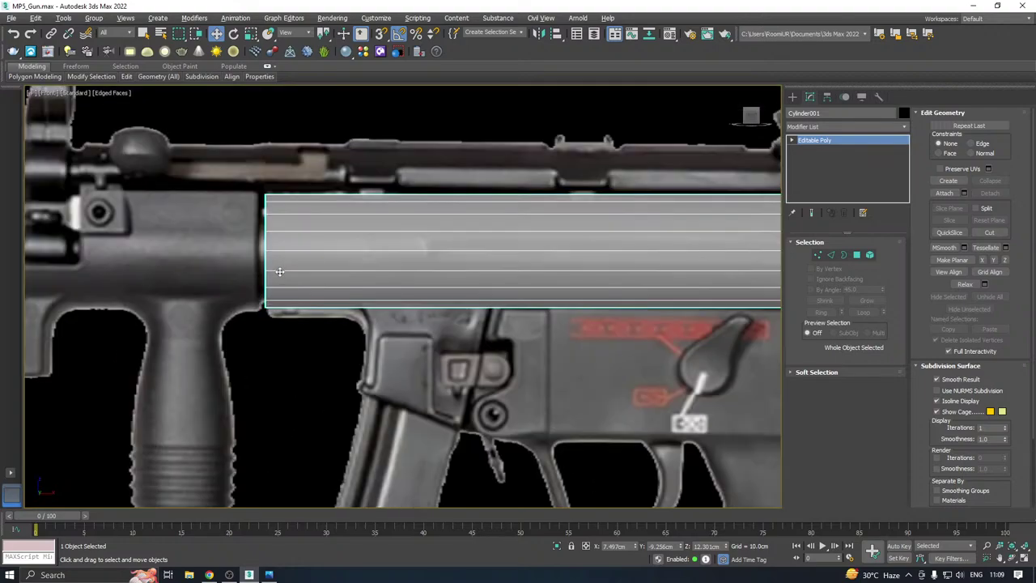
pyautogui.scroll(-6, 190, 298)
pyautogui.click(313, 329)
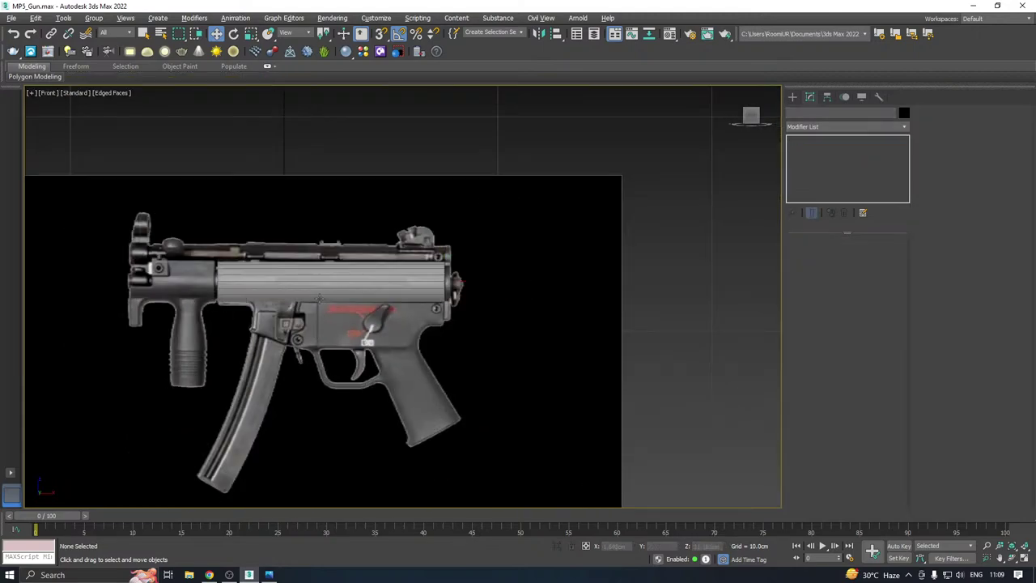
pyautogui.moveTo(261, 234); pyautogui.dragTo(420, 345)
pyautogui.scroll(4, 274, 230)
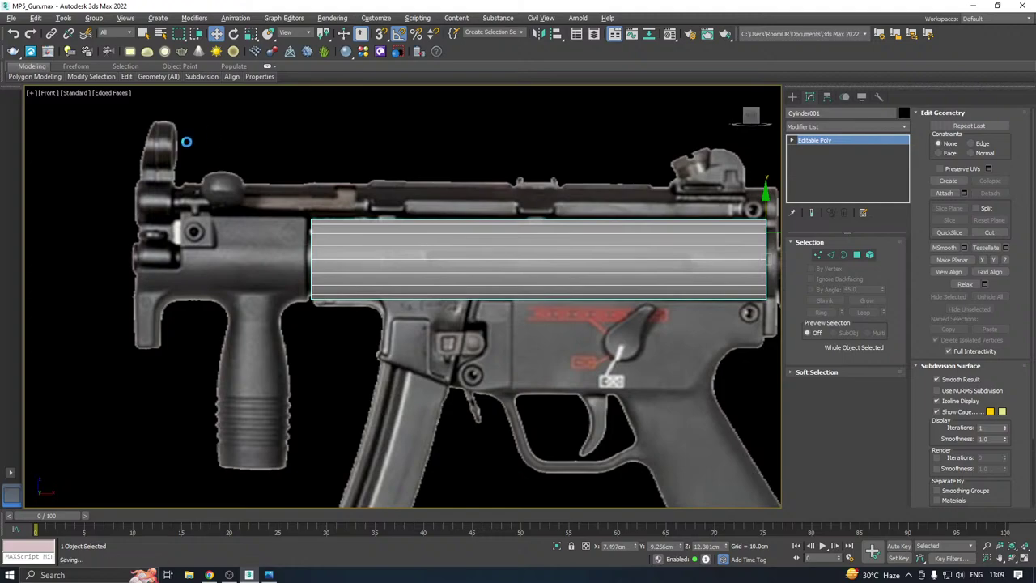
# Look through the Front viewport's menus, per-view settings, per-view preferences and the Customize User Interface dialog for the selection display option
pyautogui.click(32, 94)
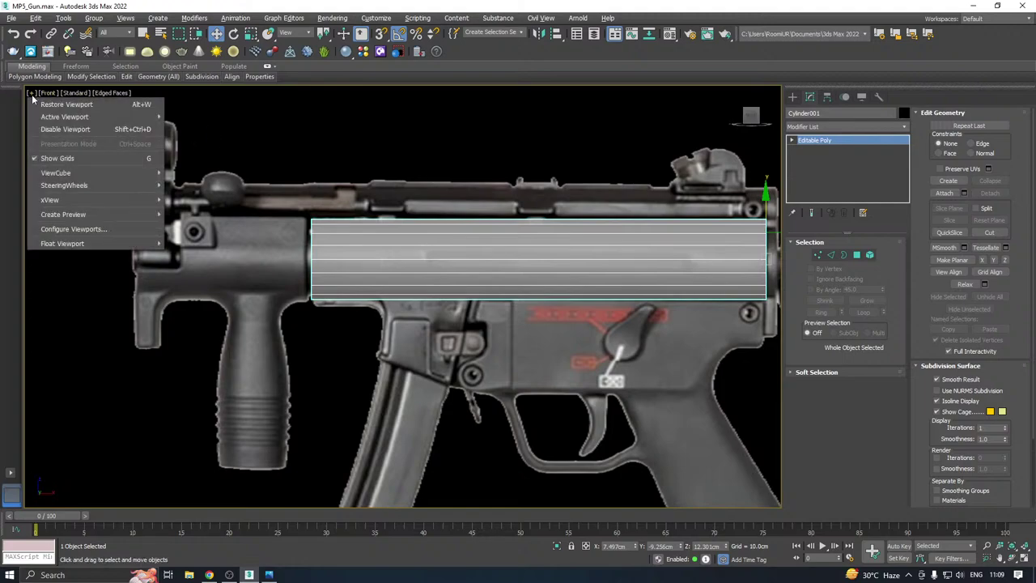
pyautogui.click(49, 91)
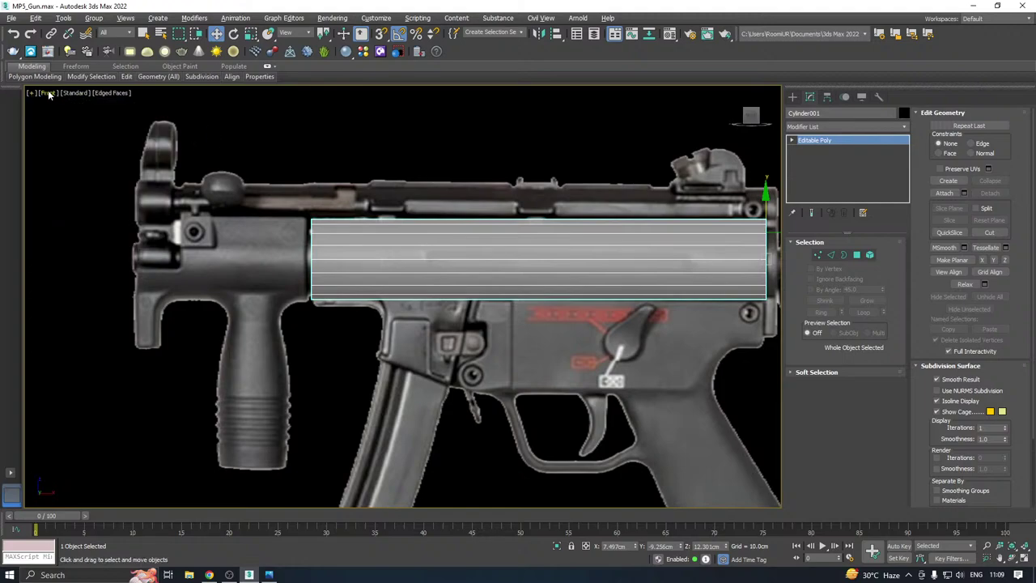
pyautogui.click(48, 91)
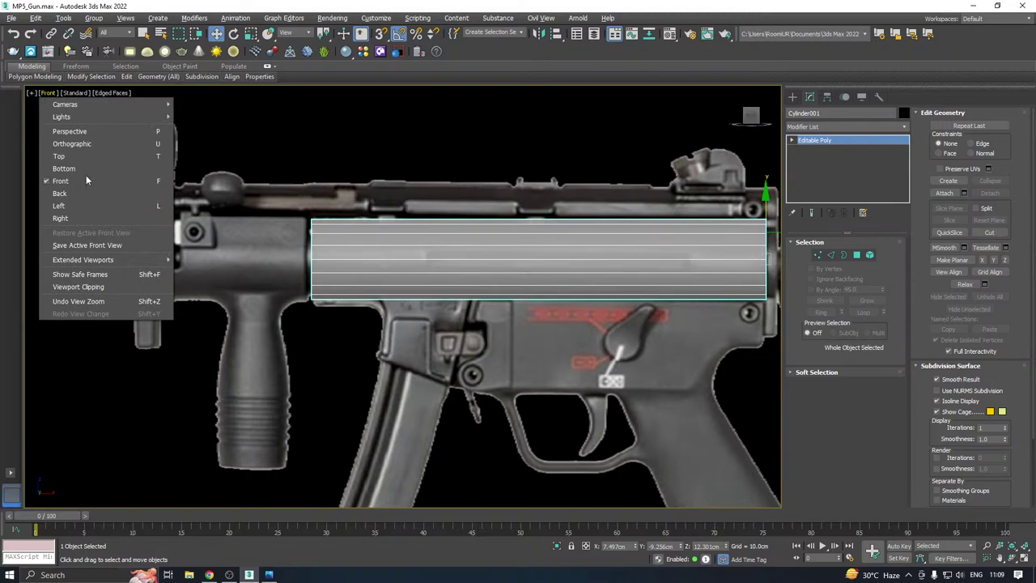
pyautogui.click(73, 92)
pyautogui.click(106, 223)
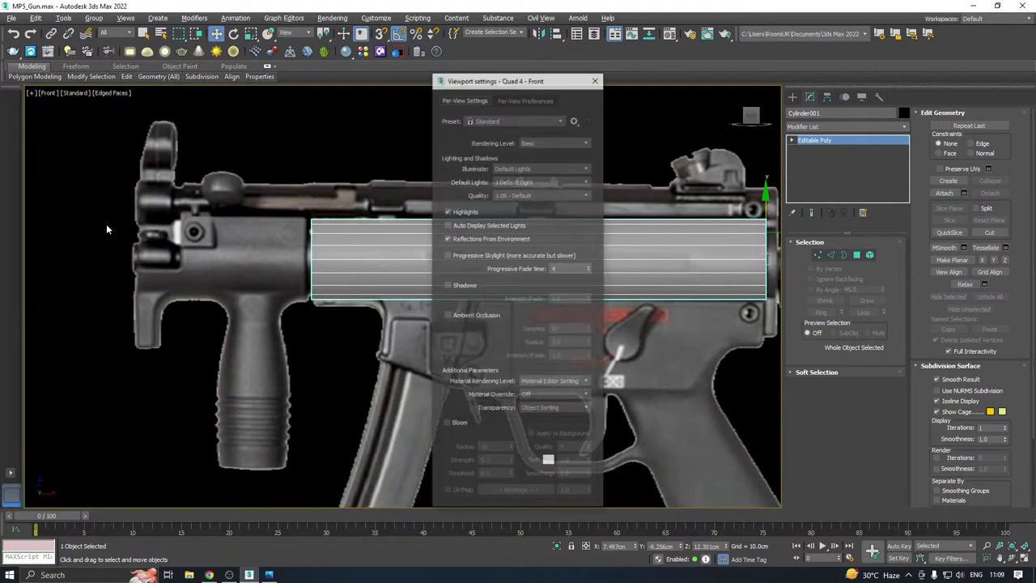
pyautogui.click(595, 78)
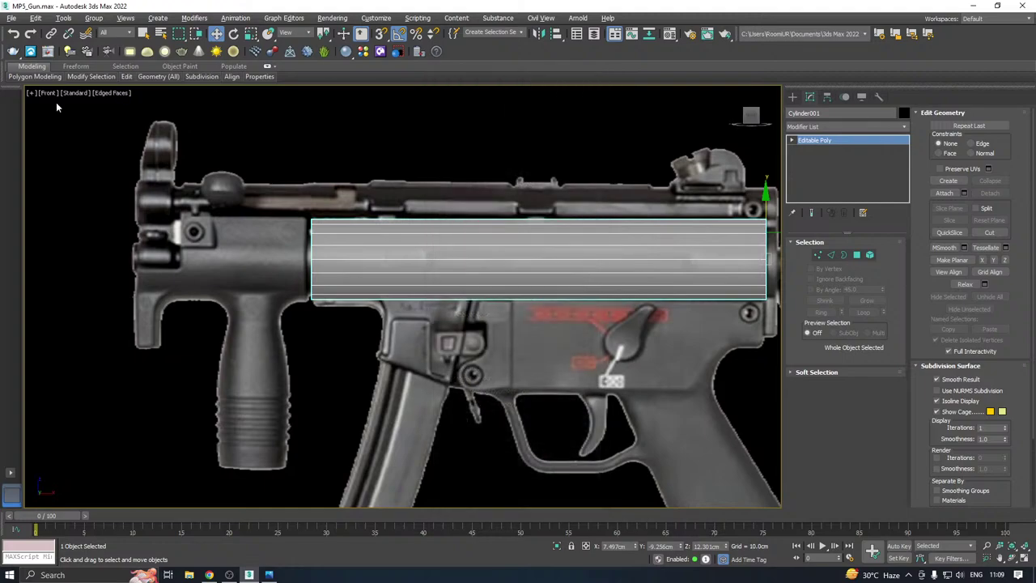
pyautogui.click(103, 93)
pyautogui.click(137, 261)
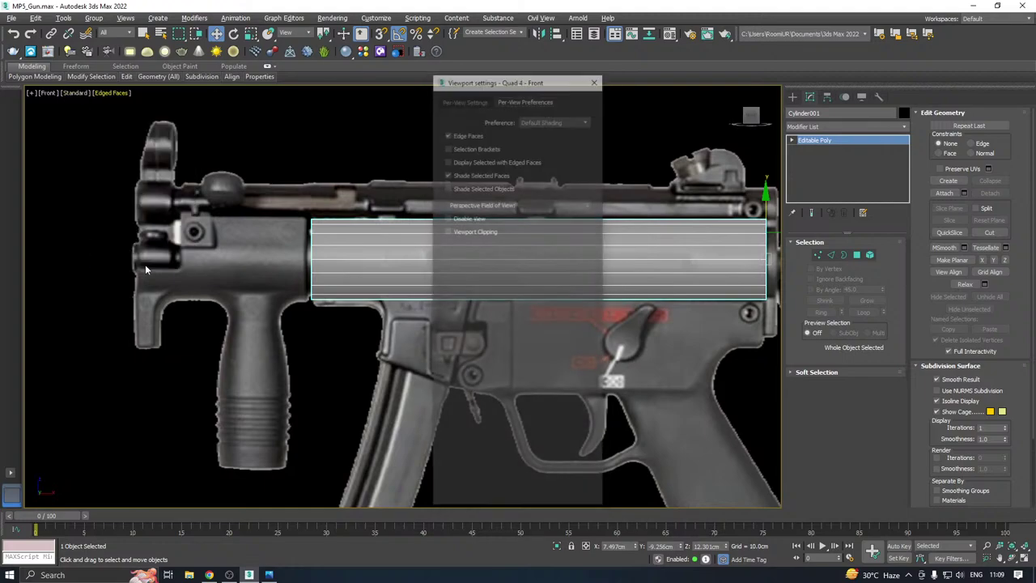
pyautogui.click(595, 78)
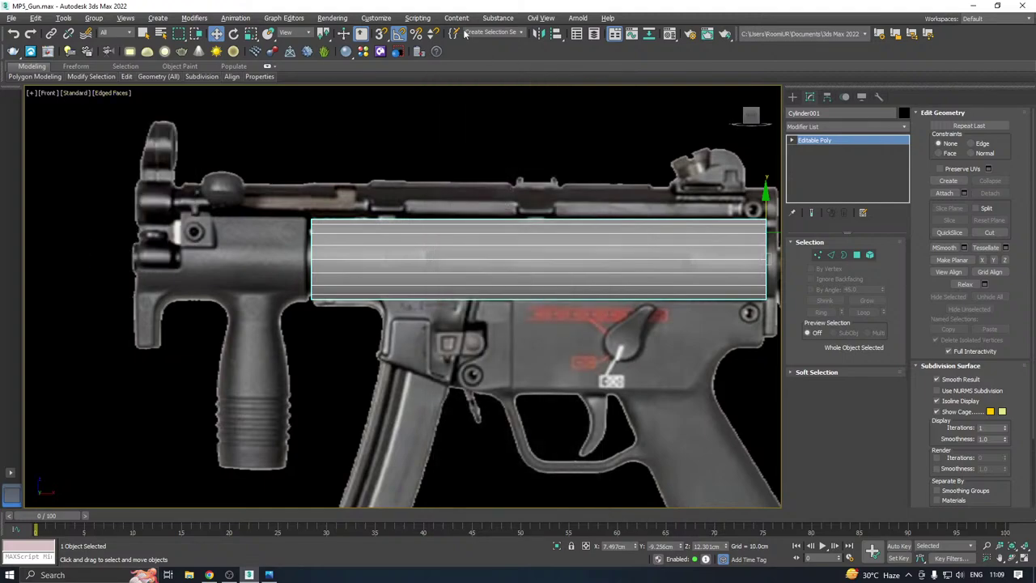
pyautogui.click(375, 17)
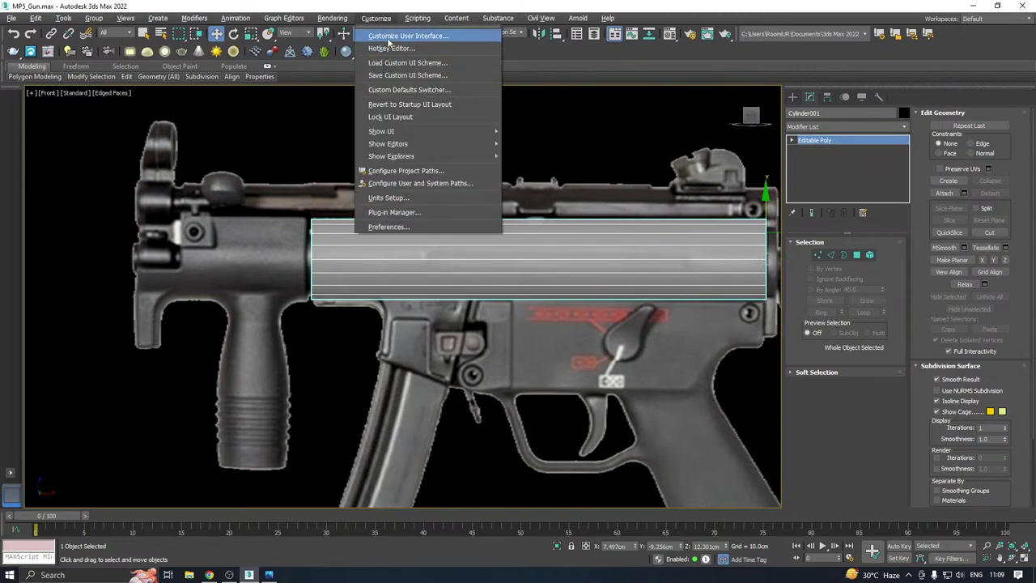
pyautogui.click(421, 36)
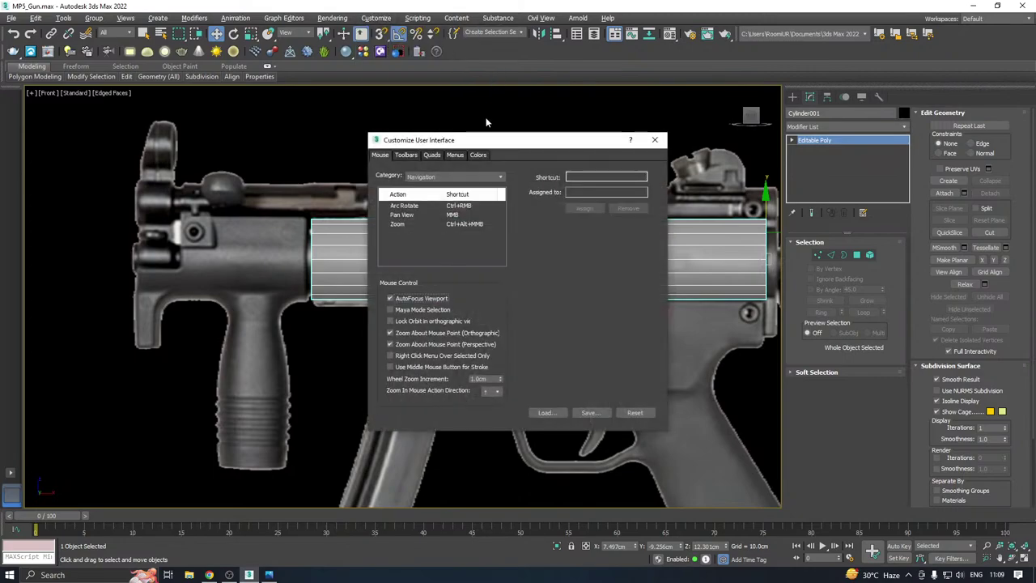
pyautogui.click(654, 139)
# In the Viewports preferences, disable the outline for both preview and selection highlights and accept the settings
pyautogui.click(375, 18)
pyautogui.click(388, 226)
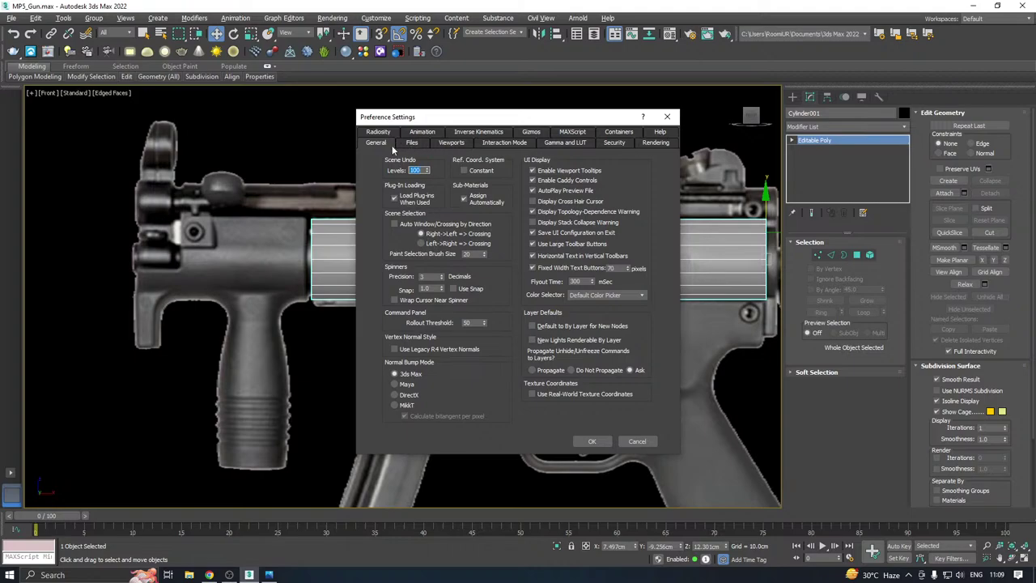
pyautogui.click(451, 142)
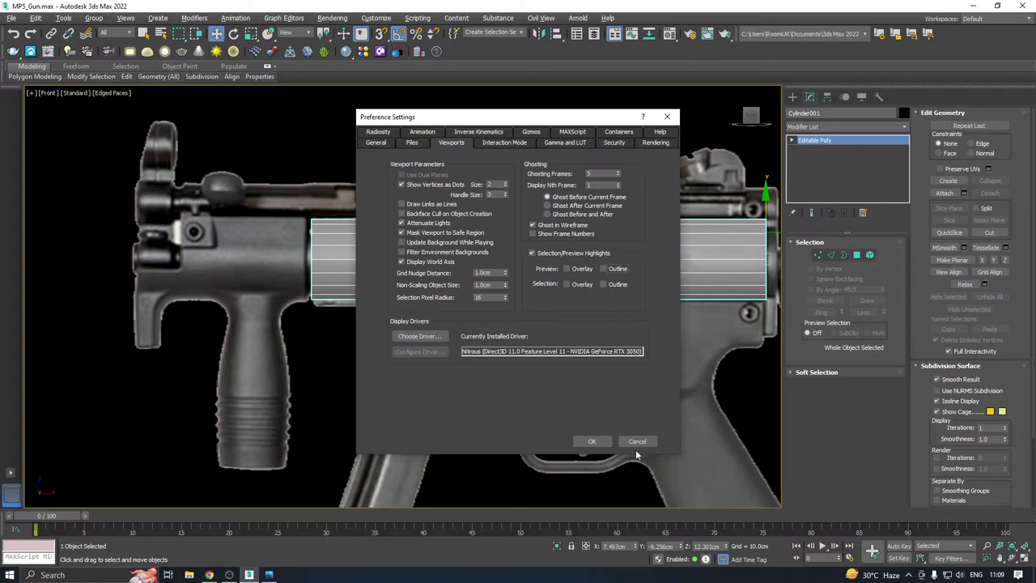
pyautogui.click(592, 441)
# Nudge the cylinder along X to about 7.53 cm, and inspect it briefly in isolation
pyautogui.moveTo(486, 312); pyautogui.dragTo(383, 328, button='middle')
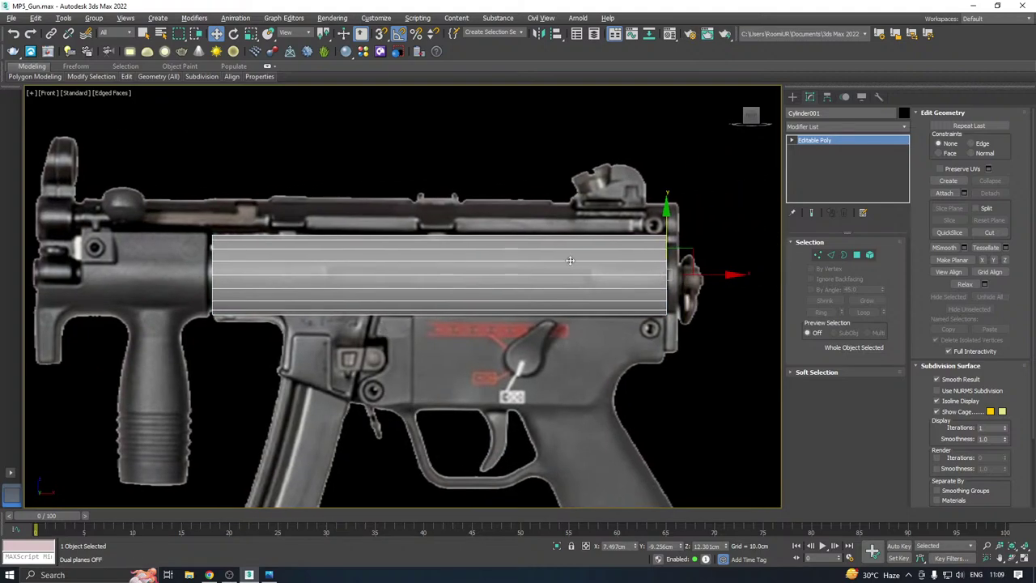
pyautogui.moveTo(704, 272)
pyautogui.mouseDown()
pyautogui.moveTo(672, 269)
pyautogui.moveTo(862, 259)
pyautogui.moveTo(672, 273)
pyautogui.moveTo(725, 273)
pyautogui.moveTo(713, 272)
pyautogui.mouseUp()
pyautogui.click(557, 547)
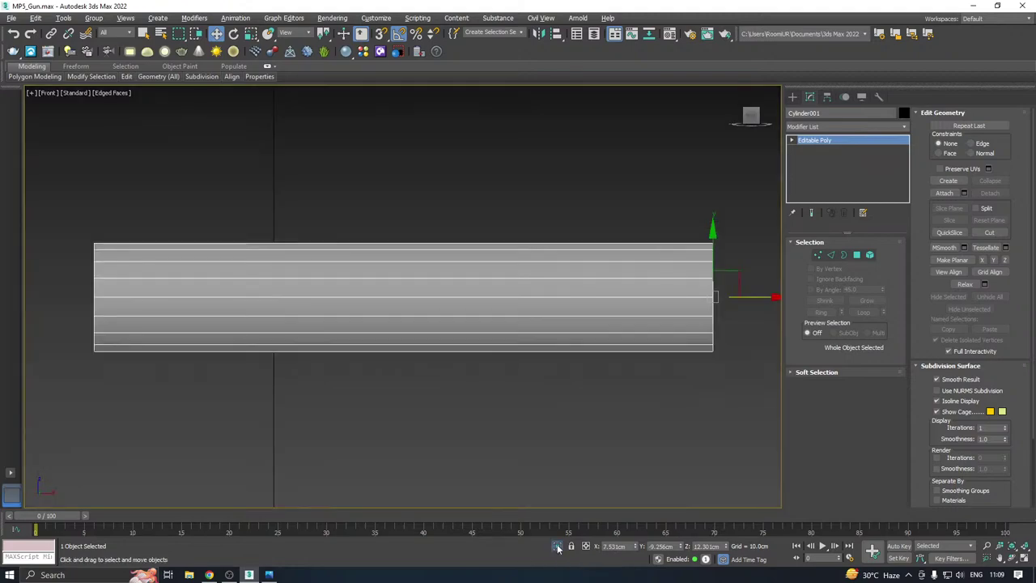
pyautogui.click(557, 547)
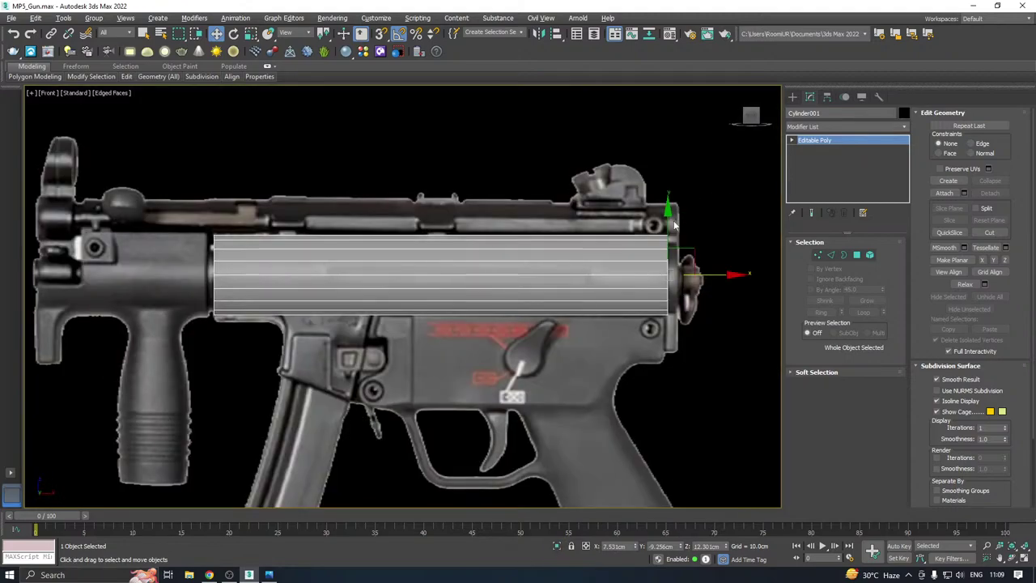
# Move the cylinder down off the receiver tube to see the reference beneath it, and undo that move
pyautogui.moveTo(664, 222); pyautogui.dragTo(664, 384)
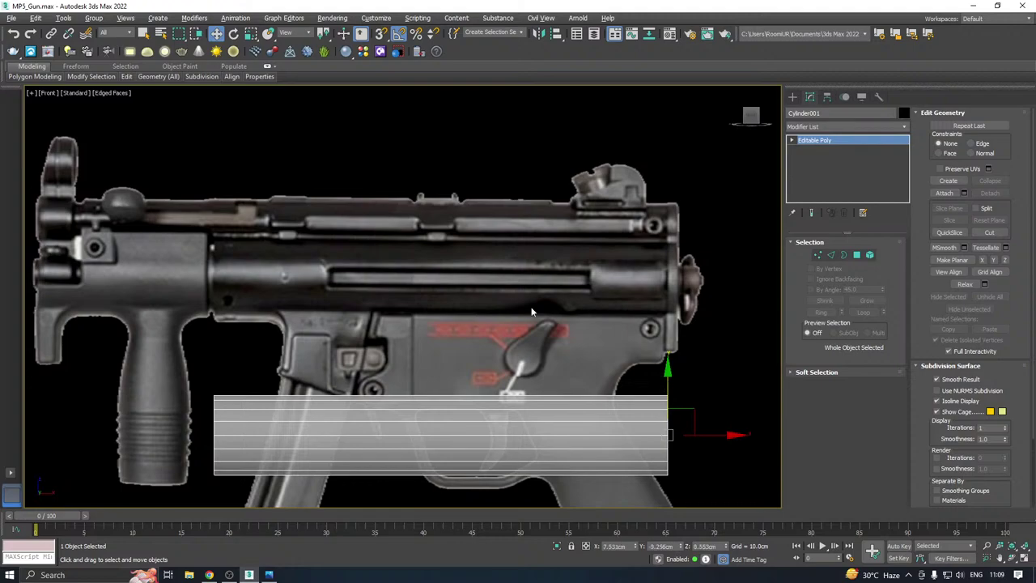
pyautogui.moveTo(426, 270); pyautogui.dragTo(481, 240, button='middle')
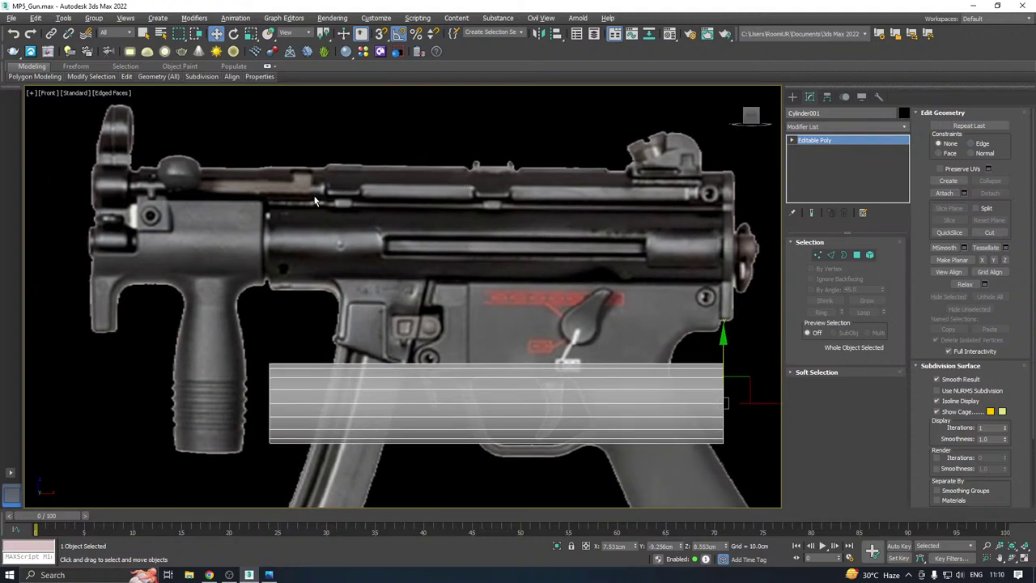
pyautogui.moveTo(318, 194); pyautogui.dragTo(334, 183, button='middle')
pyautogui.hotkey('ctrl', 'z')
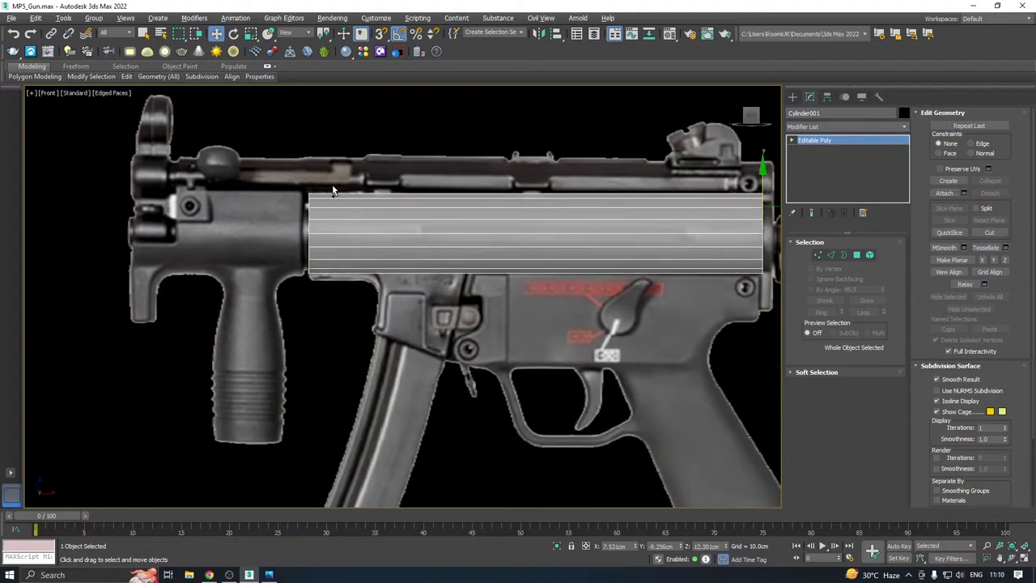
# Select the 18 vertices at the cylinder's front end, nudge them along X to fit the tube's edge, and leave vertex editing
pyautogui.click(818, 256)
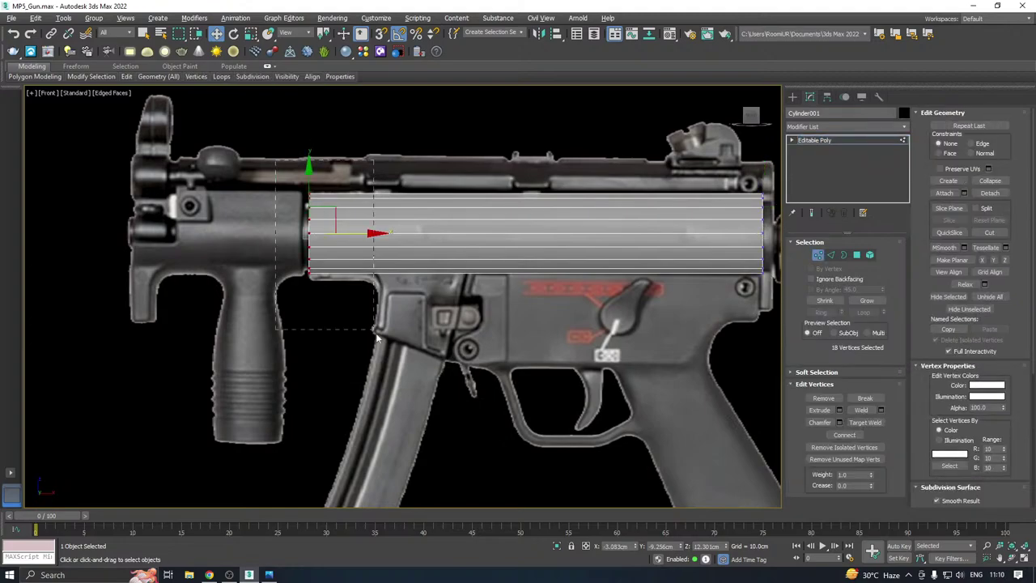
pyautogui.scroll(4, 305, 202)
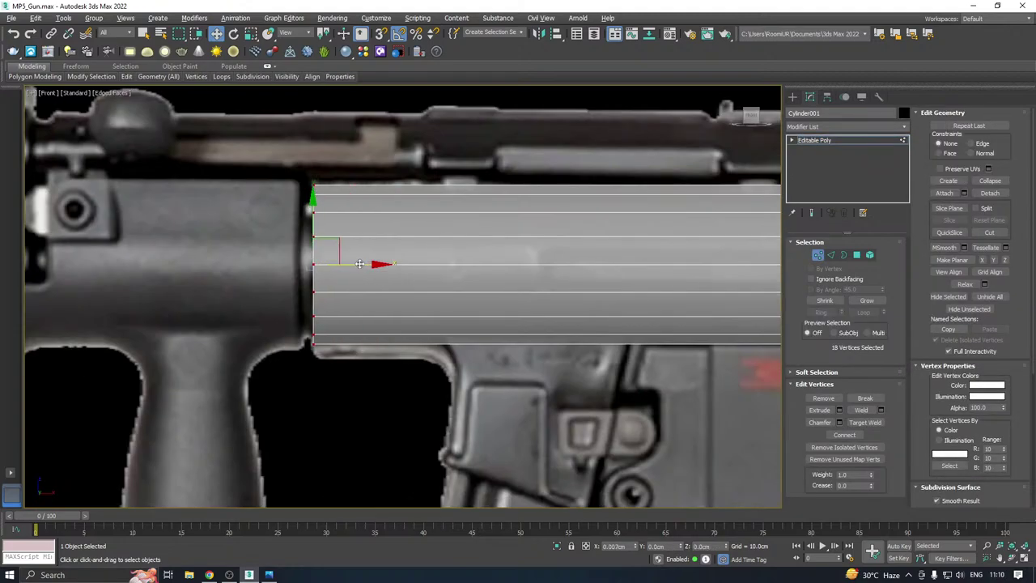
pyautogui.scroll(-6, 358, 263)
pyautogui.click(823, 141)
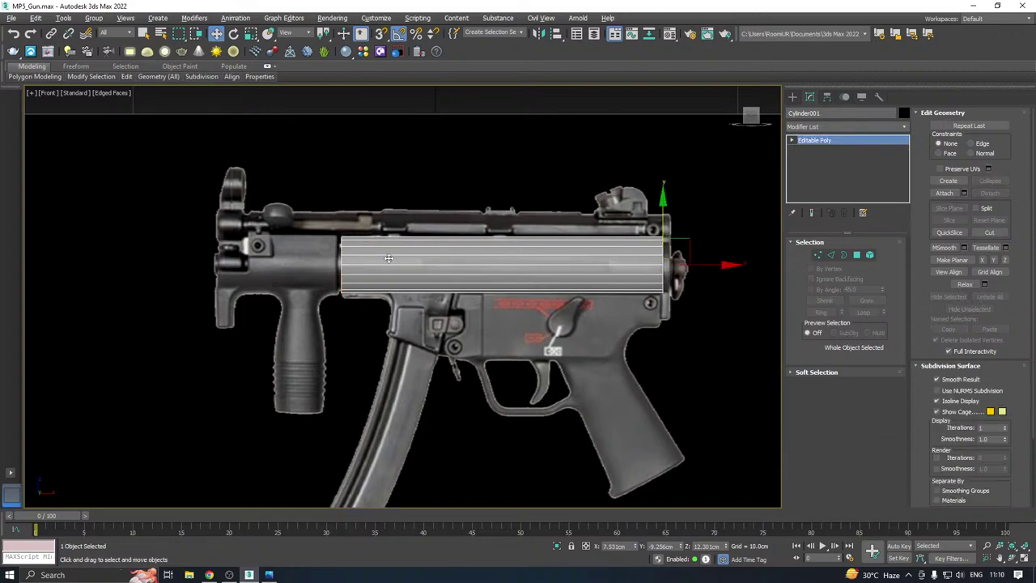
# Lift the cylinder above the receiver to examine the uncovered tube in the reference, and undo the lift
pyautogui.moveTo(662, 228); pyautogui.dragTo(659, 150)
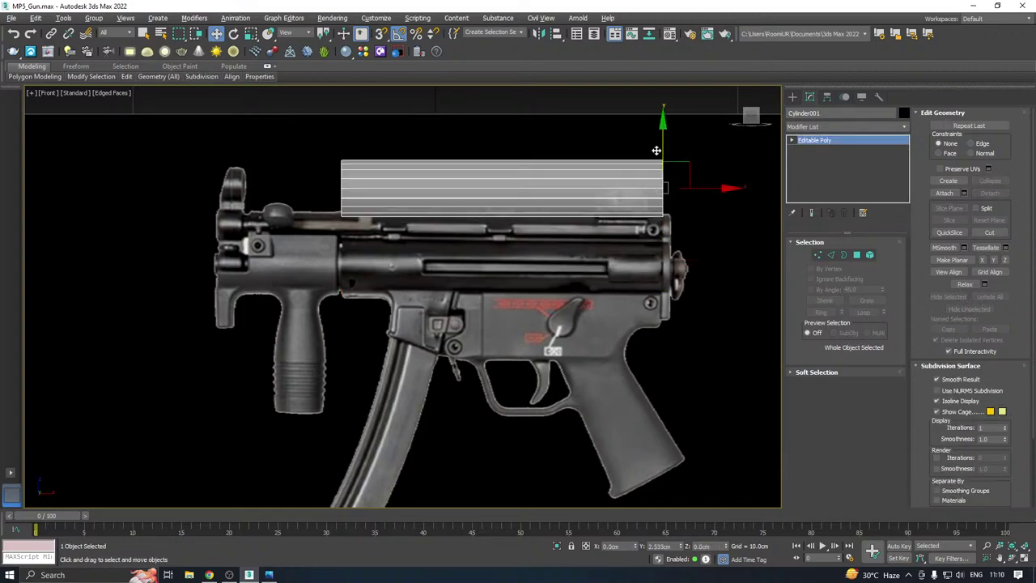
pyautogui.scroll(4, 466, 273)
pyautogui.scroll(-3, 335, 275)
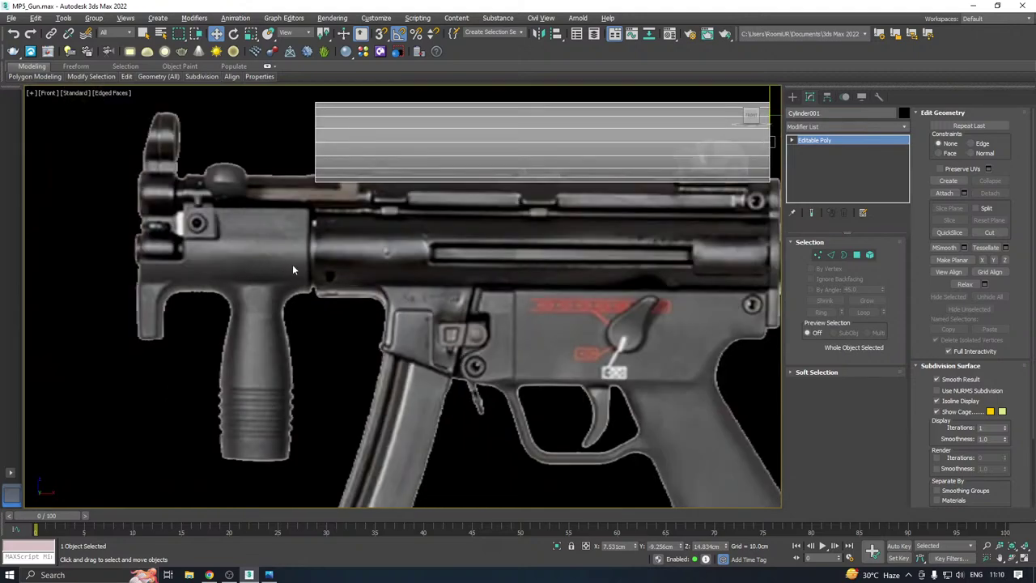
pyautogui.moveTo(292, 264); pyautogui.dragTo(255, 264, button='middle')
pyautogui.hotkey('ctrl', 'z')
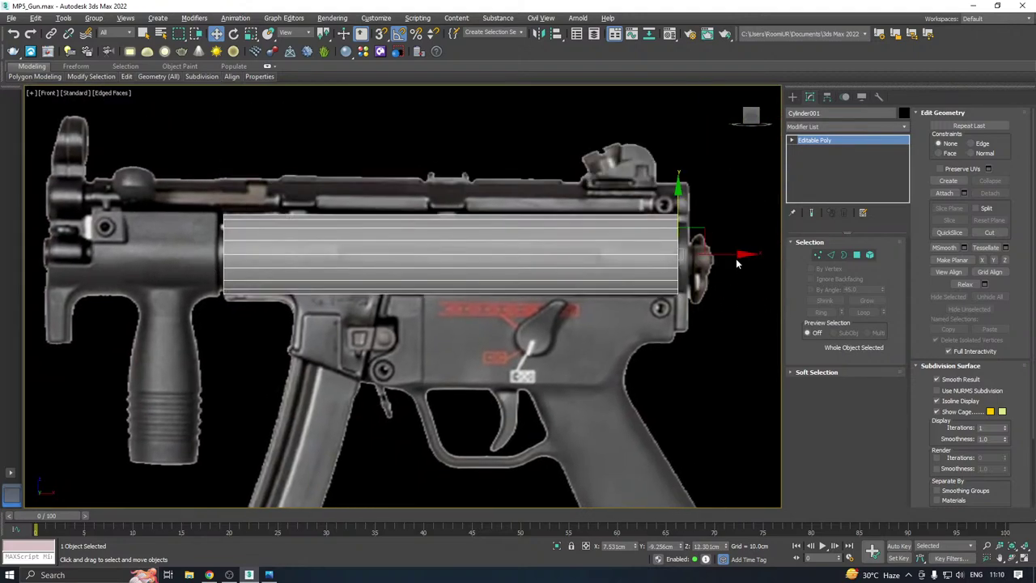
# Clone the cylinder along X as a single Copy ahead of the receiver tube and nudge it to the handguard's rear edge
pyautogui.moveTo(737, 260)
pyautogui.keyDown('shift'); pyautogui.mouseDown()
pyautogui.moveTo(207, 257)
pyautogui.moveTo(273, 258)
pyautogui.mouseUp(); pyautogui.keyUp('shift')
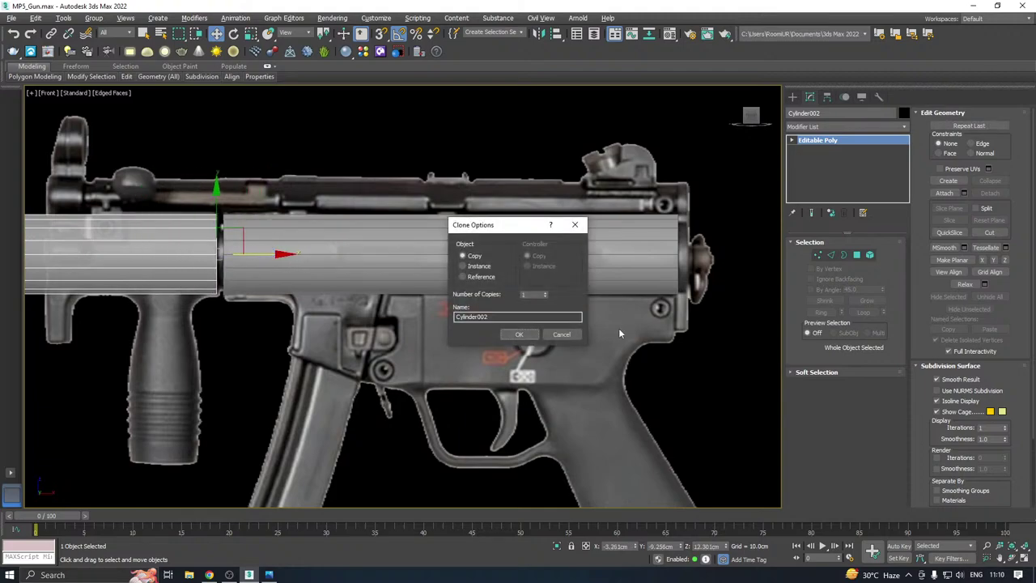
pyautogui.click(530, 335)
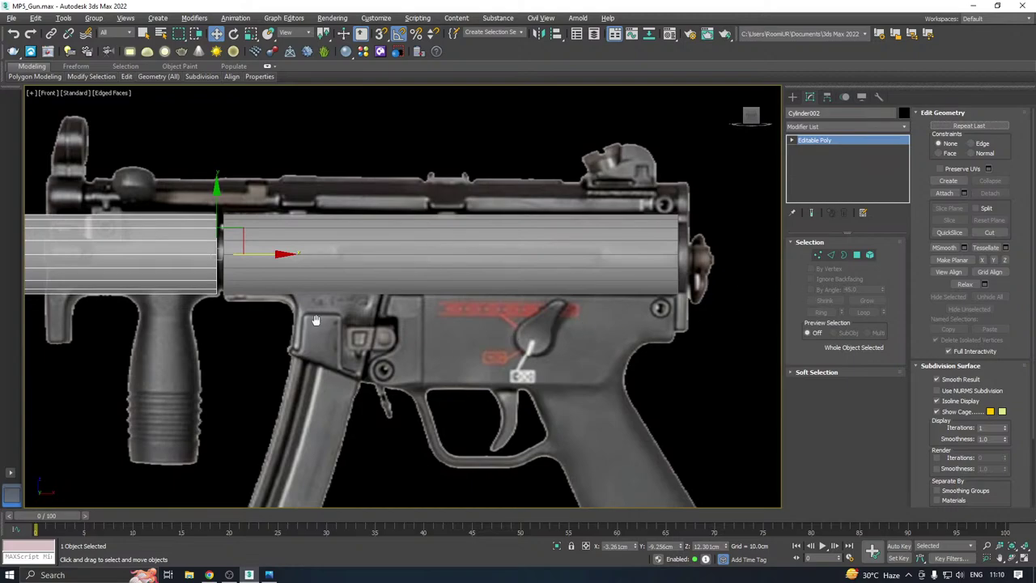
pyautogui.scroll(-2, 315, 317)
pyautogui.moveTo(315, 319); pyautogui.dragTo(550, 326, button='middle')
pyautogui.scroll(3, 369, 289)
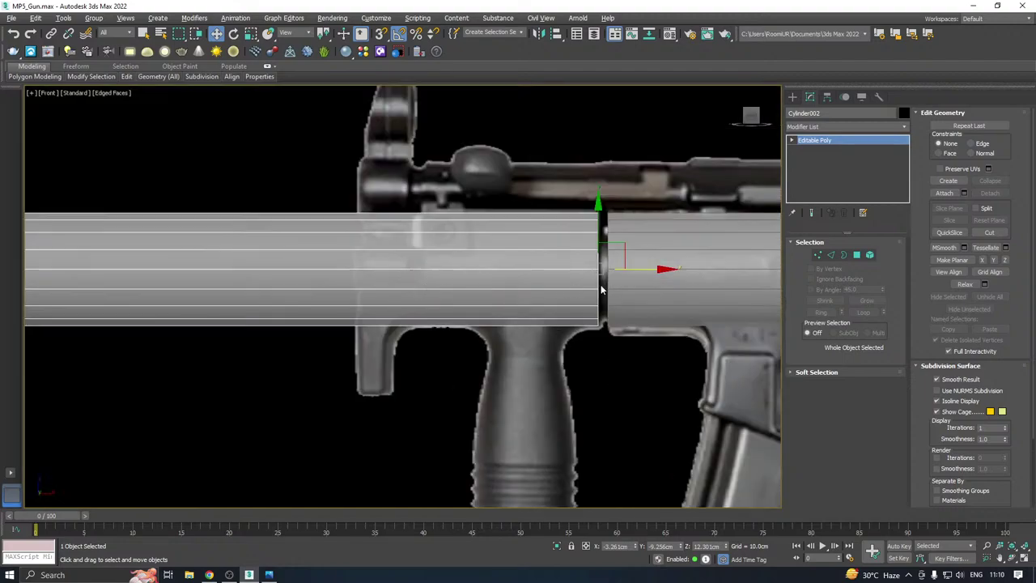
pyautogui.moveTo(639, 272)
pyautogui.mouseDown()
pyautogui.moveTo(577, 275)
pyautogui.moveTo(642, 268)
pyautogui.mouseUp()
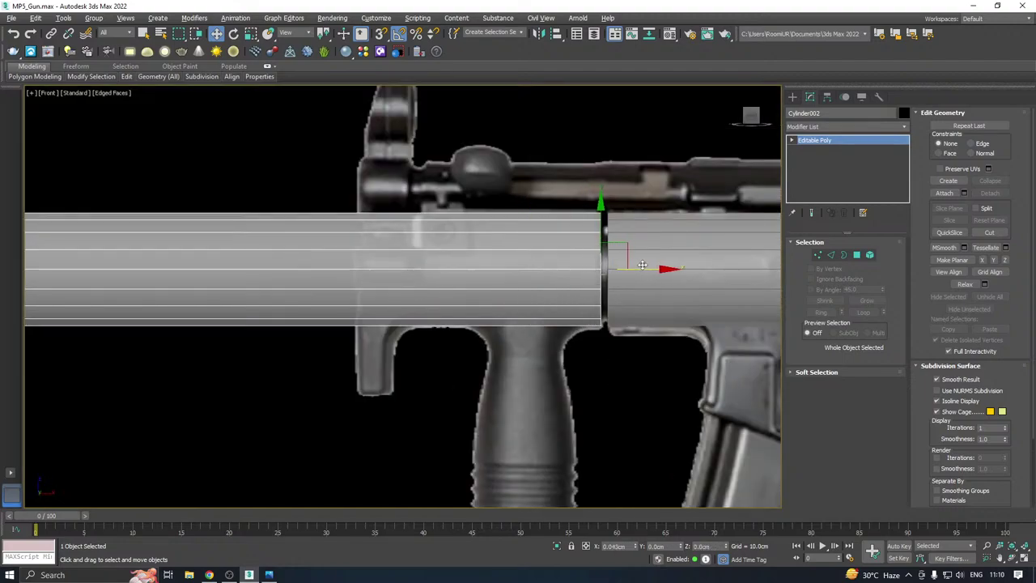
# Shorten the copied cylinder by moving its 18 front-end vertices along X to the handguard's front edge, and leave vertex editing
pyautogui.click(817, 255)
pyautogui.scroll(-5, 603, 271)
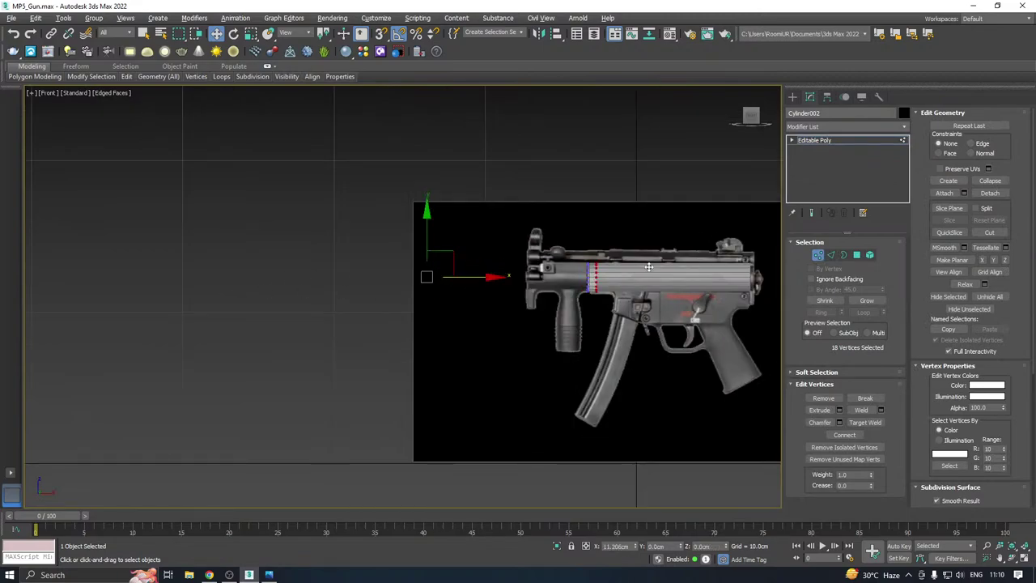
pyautogui.scroll(8, 603, 276)
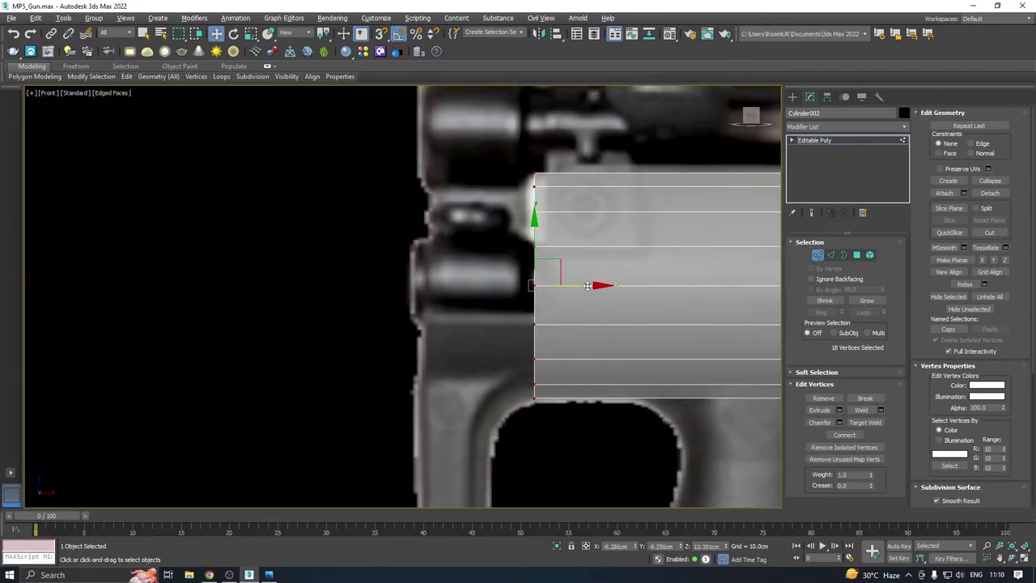
pyautogui.moveTo(586, 285)
pyautogui.mouseDown()
pyautogui.moveTo(665, 279)
pyautogui.moveTo(601, 282)
pyautogui.mouseUp()
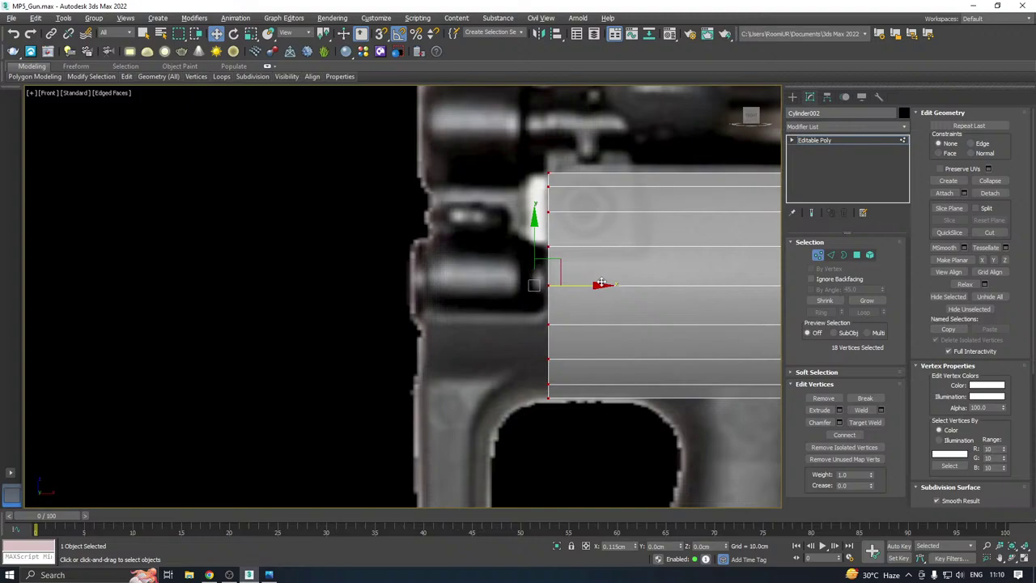
pyautogui.scroll(-5, 226, 320)
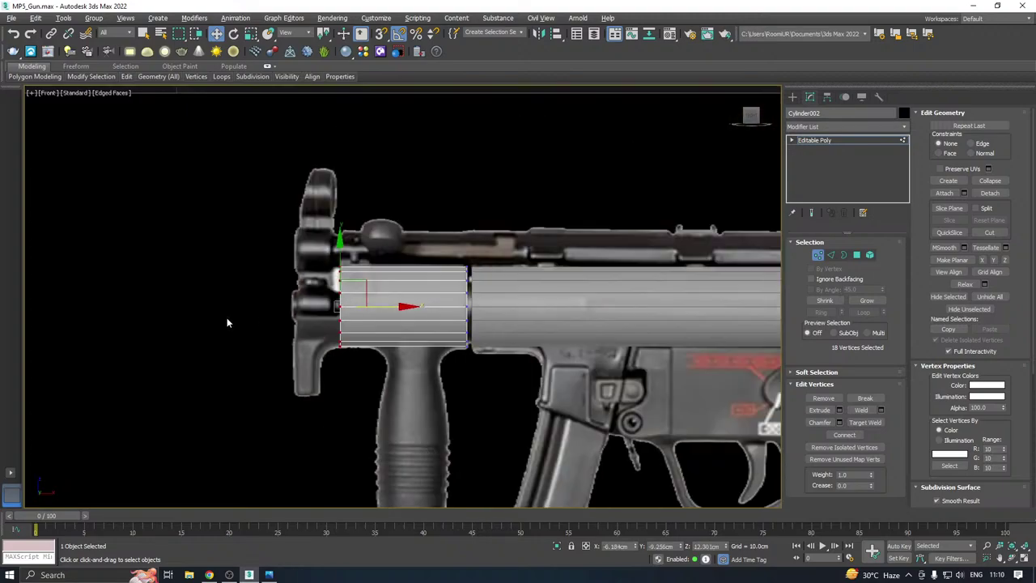
pyautogui.scroll(2, 328, 320)
pyautogui.click(835, 140)
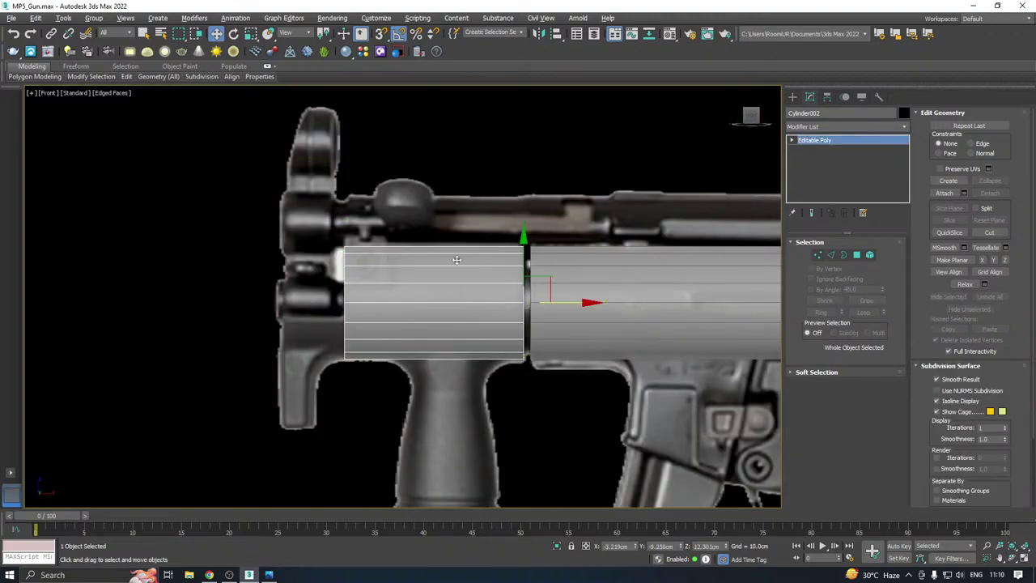
# Check the handguard reference beneath the copied cylinder, and move the copy forward along X to about -7.08 cm, beyond the handguard
pyautogui.moveTo(525, 267); pyautogui.dragTo(523, 357)
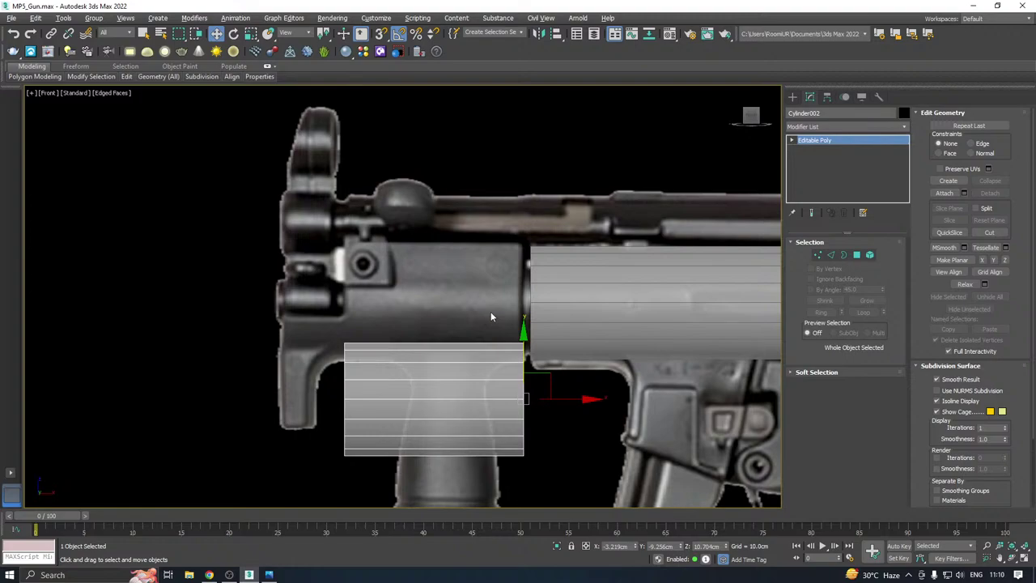
pyautogui.hotkey('ctrl', 'z')
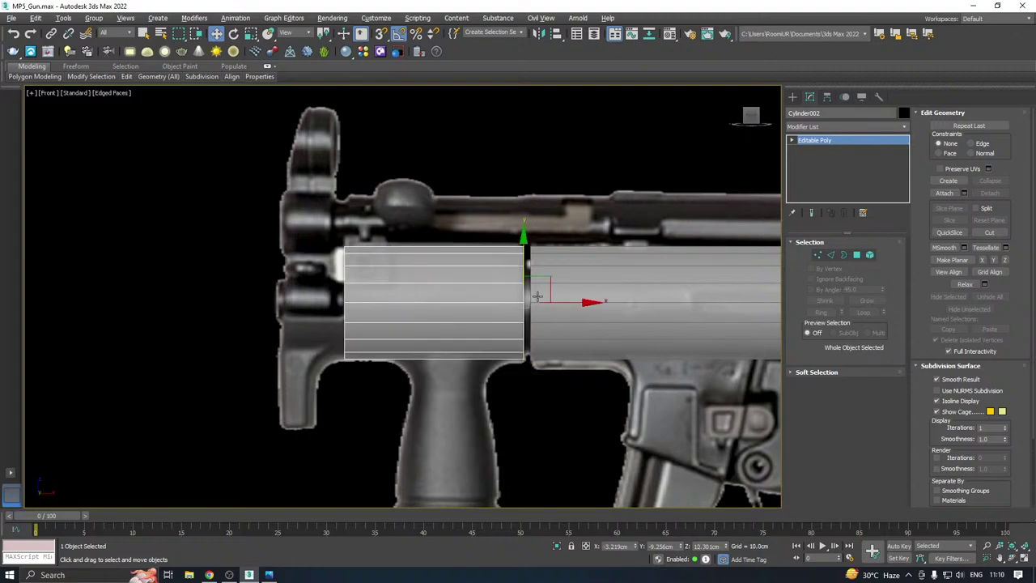
pyautogui.moveTo(563, 305); pyautogui.dragTo(331, 305)
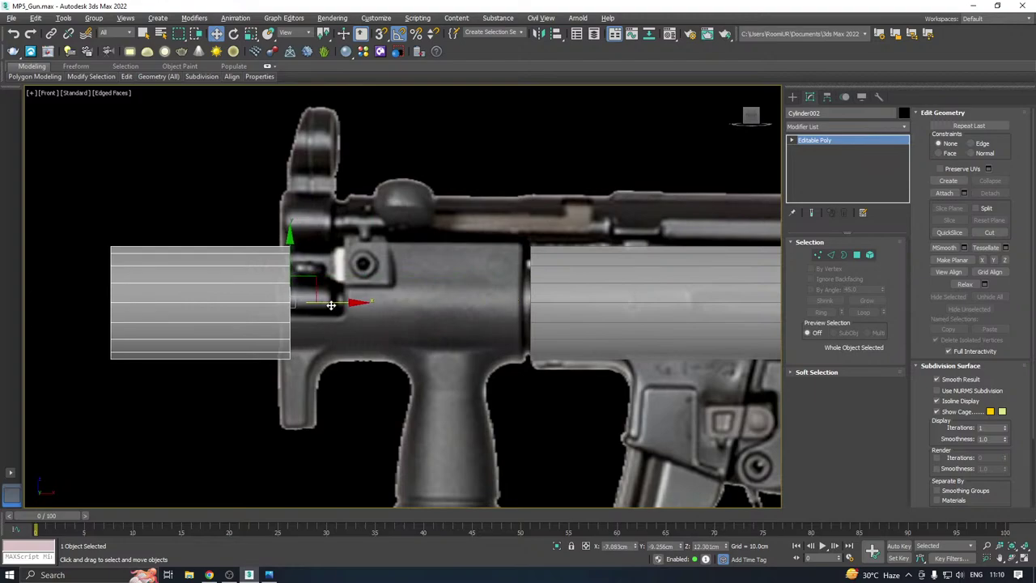
# Undo the copied cylinder's forward move and lower its four-vertex row above the middle to a Z position of about 12.58 cm
pyautogui.hotkey('ctrl', 'z')
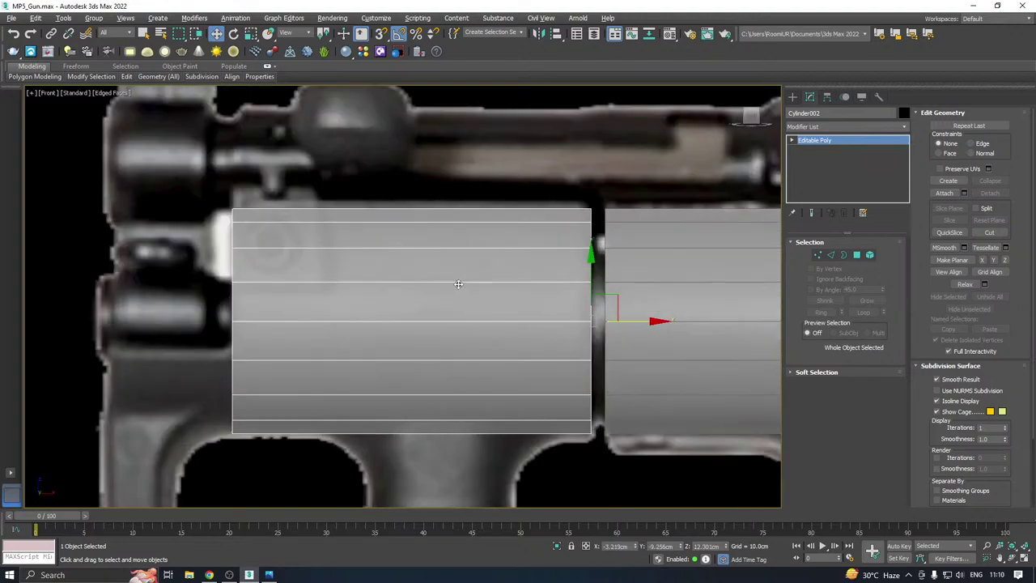
pyautogui.scroll(3, 456, 284)
pyautogui.click(817, 255)
pyautogui.moveTo(192, 267); pyautogui.dragTo(613, 301)
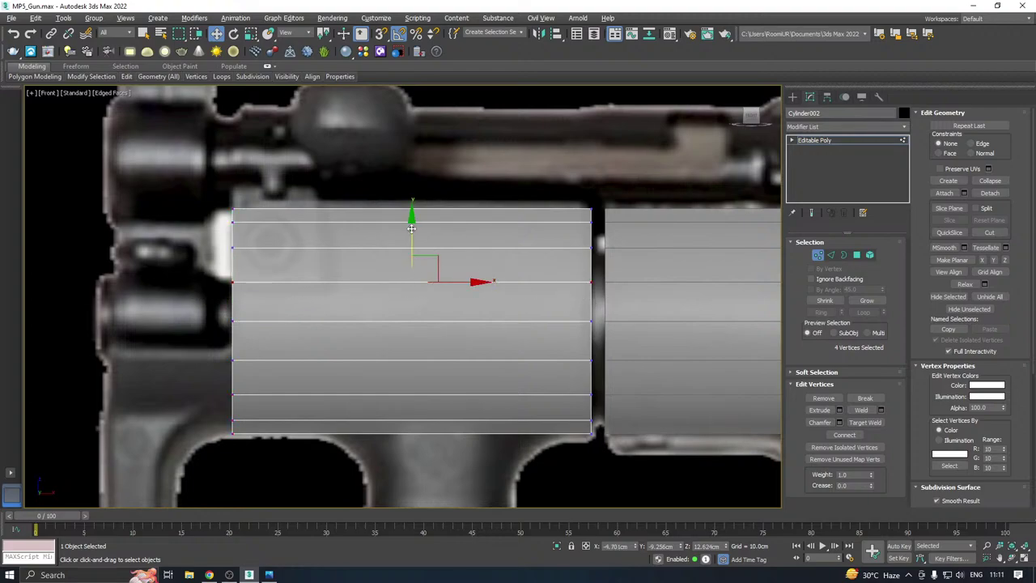
pyautogui.moveTo(411, 228); pyautogui.dragTo(411, 233)
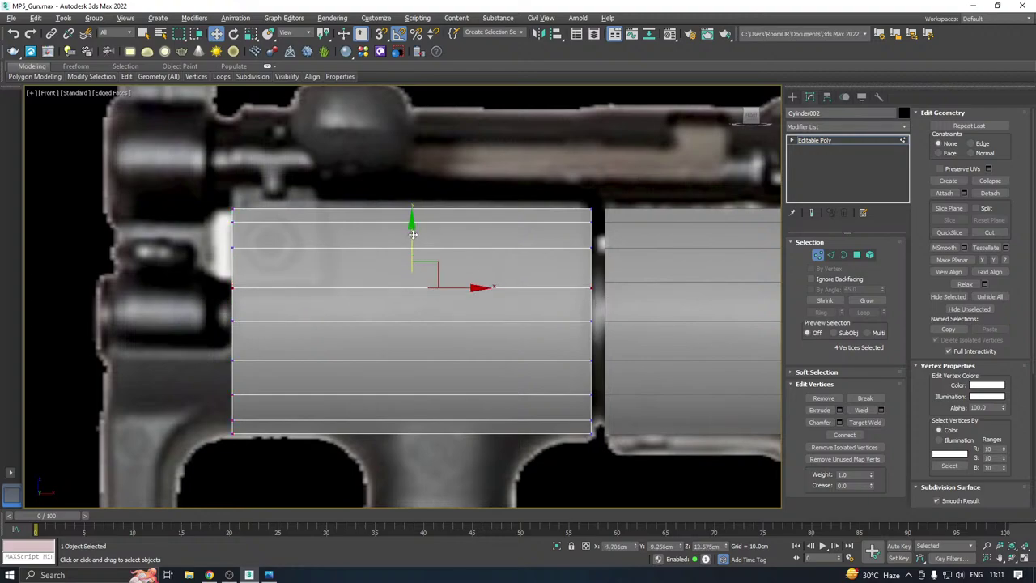
# Connect that row's two vertices across the cylinder's front cap with an edge, and leave vertex editing in the front view
pyautogui.scroll(-3, 381, 263)
pyautogui.keyDown('alt'); pyautogui.moveTo(381, 265); pyautogui.dragTo(428, 280, button='middle'); pyautogui.keyUp('alt')
pyautogui.scroll(2, 421, 286)
pyautogui.click(433, 288)
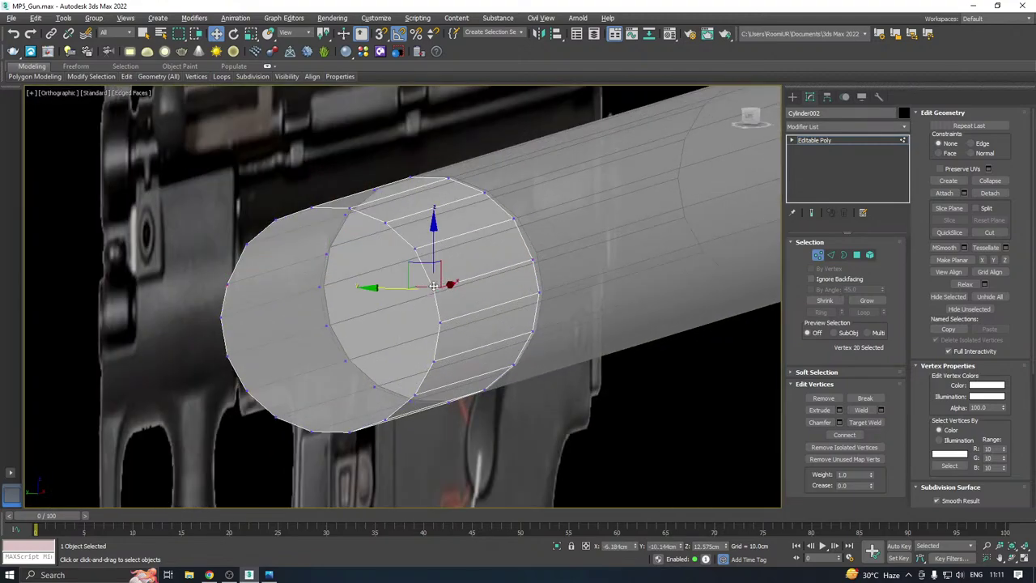
pyautogui.keyDown('ctrl'); pyautogui.click(227, 283); pyautogui.keyUp('ctrl')
pyautogui.click(844, 435)
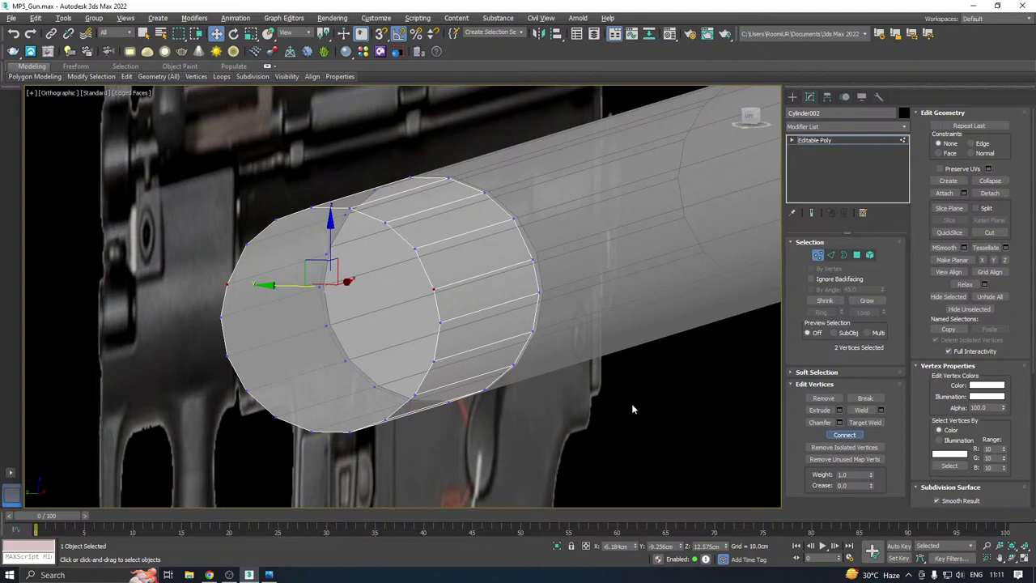
pyautogui.keyDown('alt'); pyautogui.moveTo(496, 345); pyautogui.dragTo(441, 352, button='middle'); pyautogui.keyUp('alt')
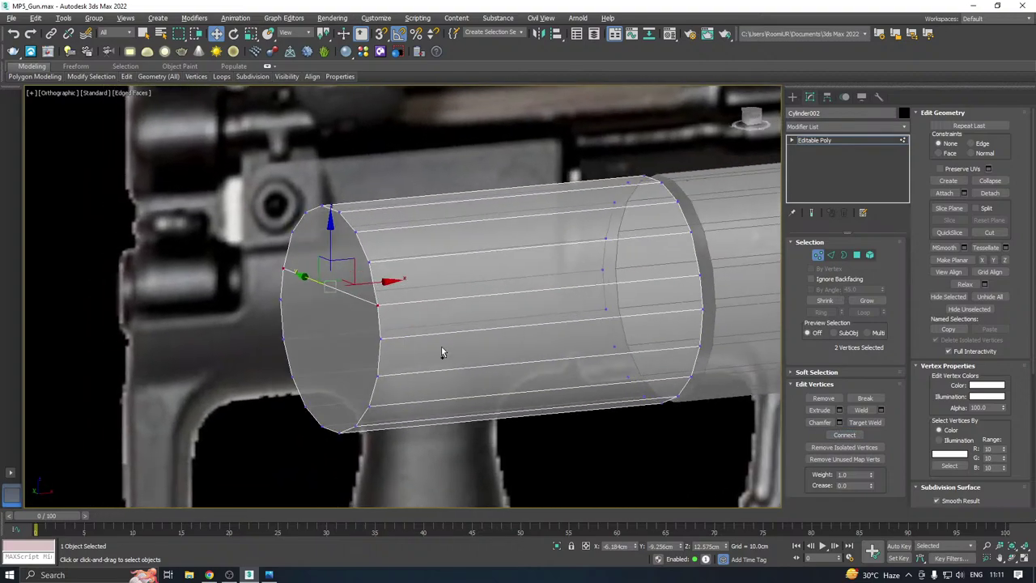
pyautogui.press('f')
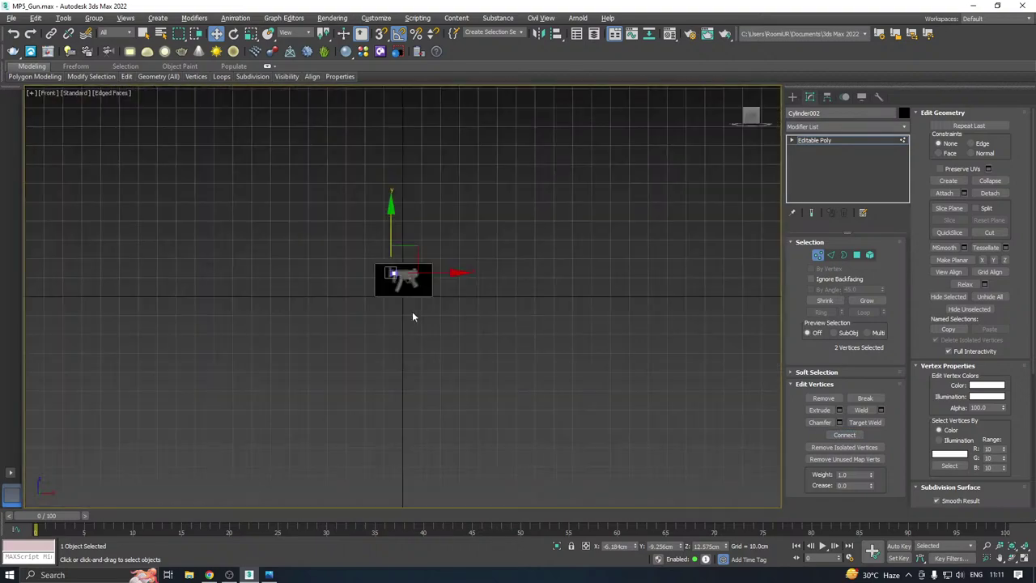
pyautogui.scroll(10, 380, 295)
pyautogui.scroll(6, 386, 294)
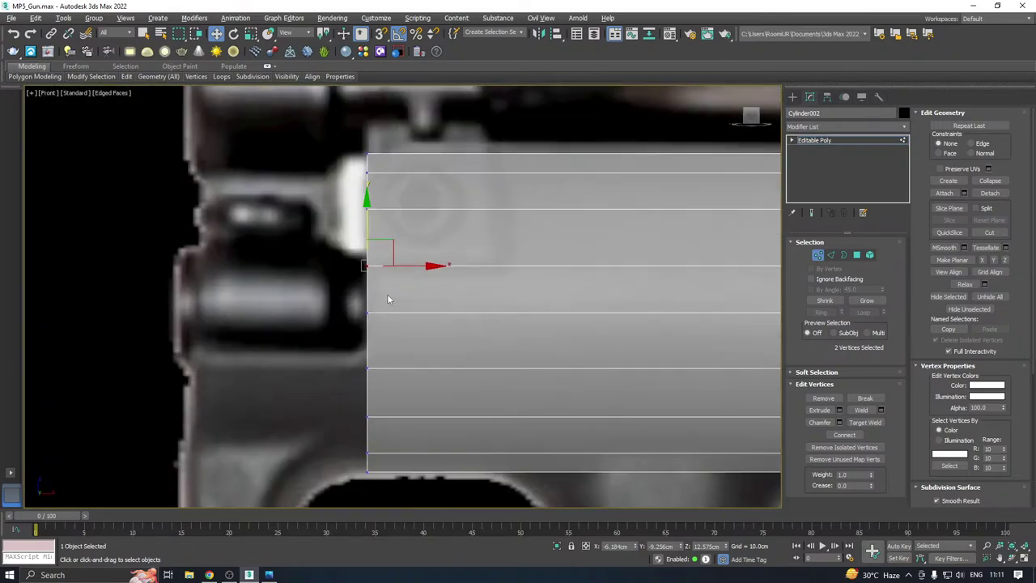
pyautogui.scroll(-3, 387, 294)
pyautogui.click(822, 141)
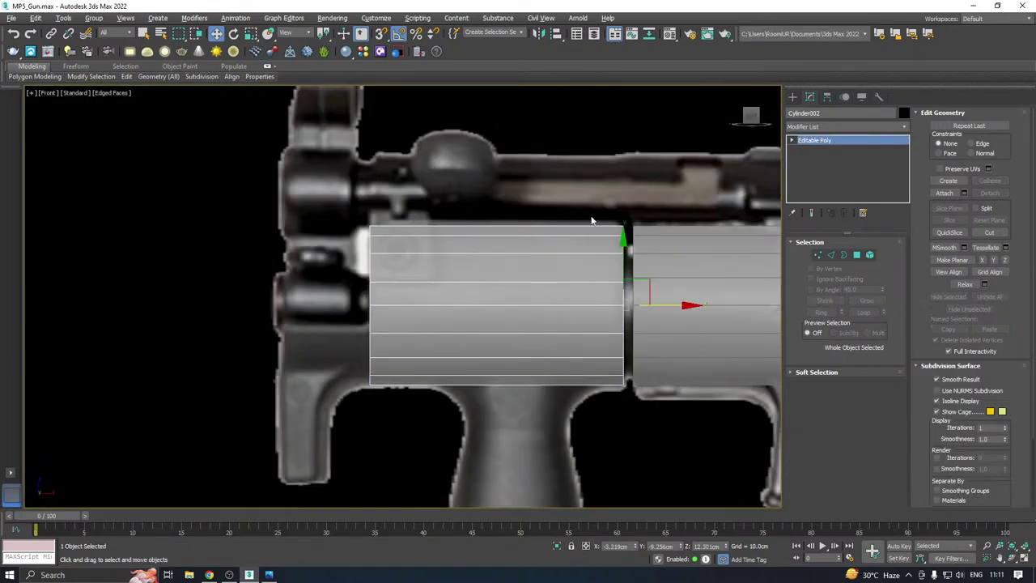
pyautogui.moveTo(623, 270)
pyautogui.mouseDown()
pyautogui.moveTo(622, 330)
pyautogui.moveTo(620, 261)
pyautogui.moveTo(621, 270)
pyautogui.mouseUp()
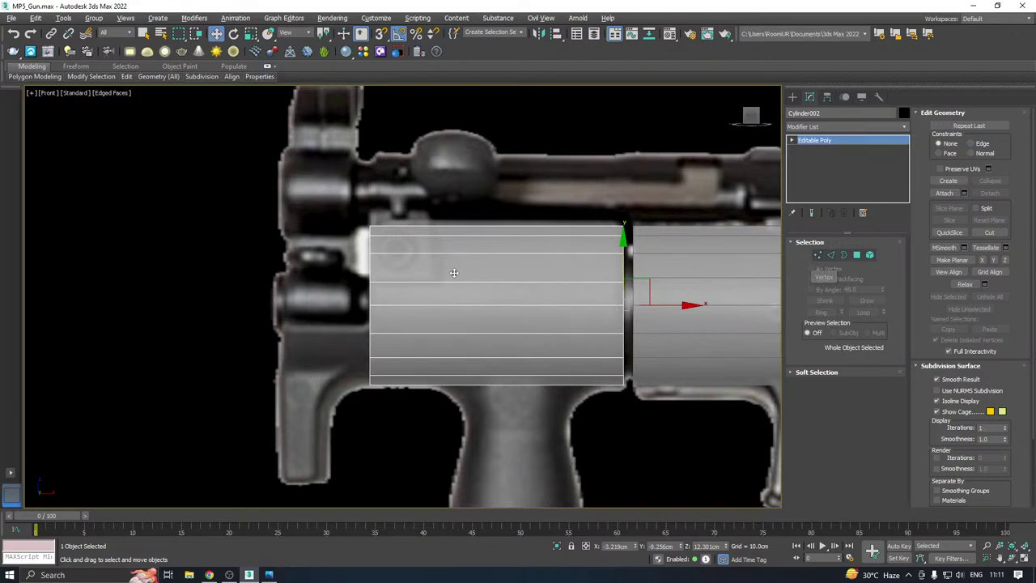
# Lower the four vertices of the row above the cylinder's middle further, to a Z position of about 12.51 cm
pyautogui.click(817, 255)
pyautogui.click(369, 281)
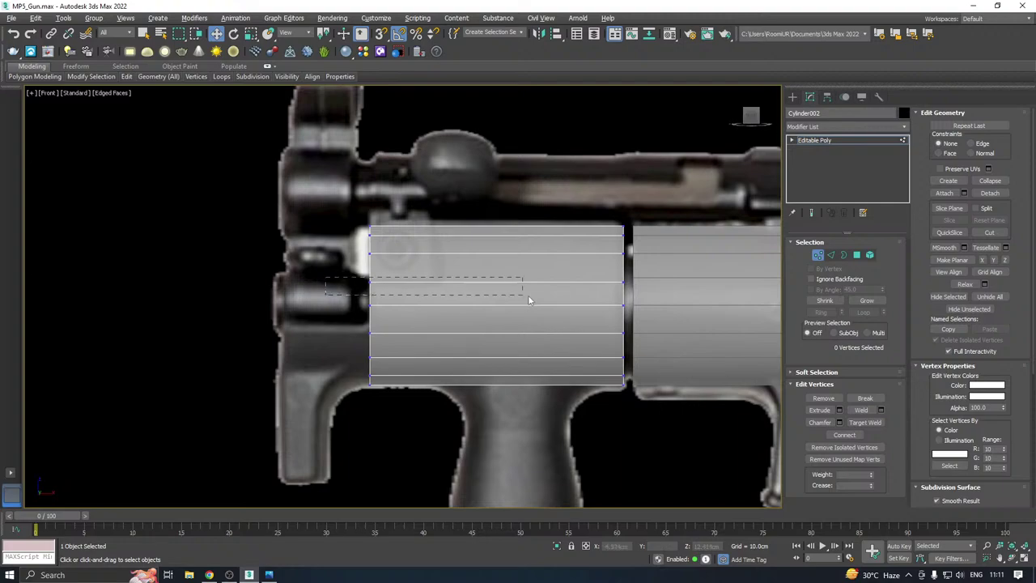
pyautogui.moveTo(662, 291); pyautogui.dragTo(662, 291)
pyautogui.scroll(3, 460, 278)
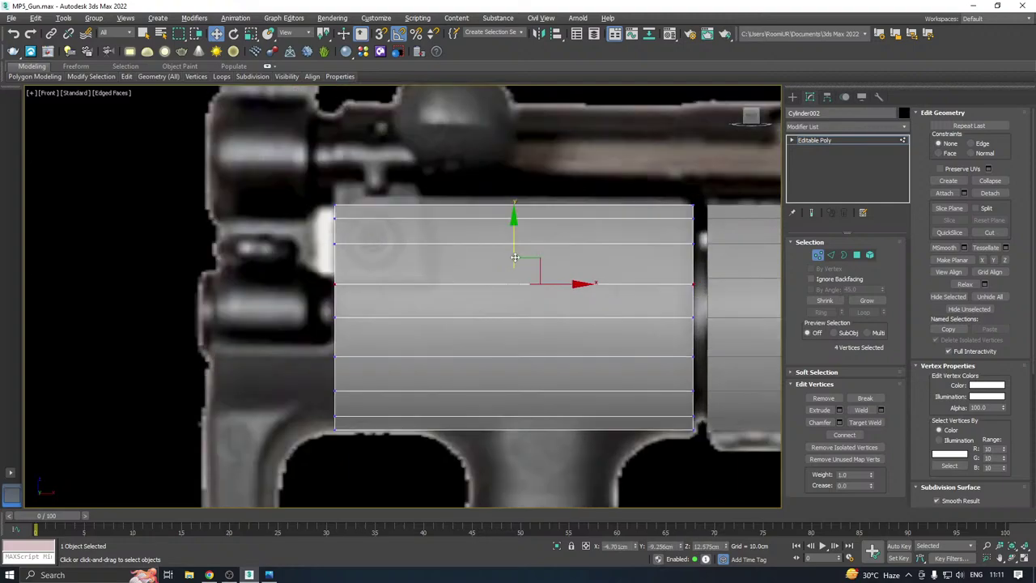
pyautogui.moveTo(516, 242); pyautogui.dragTo(518, 250)
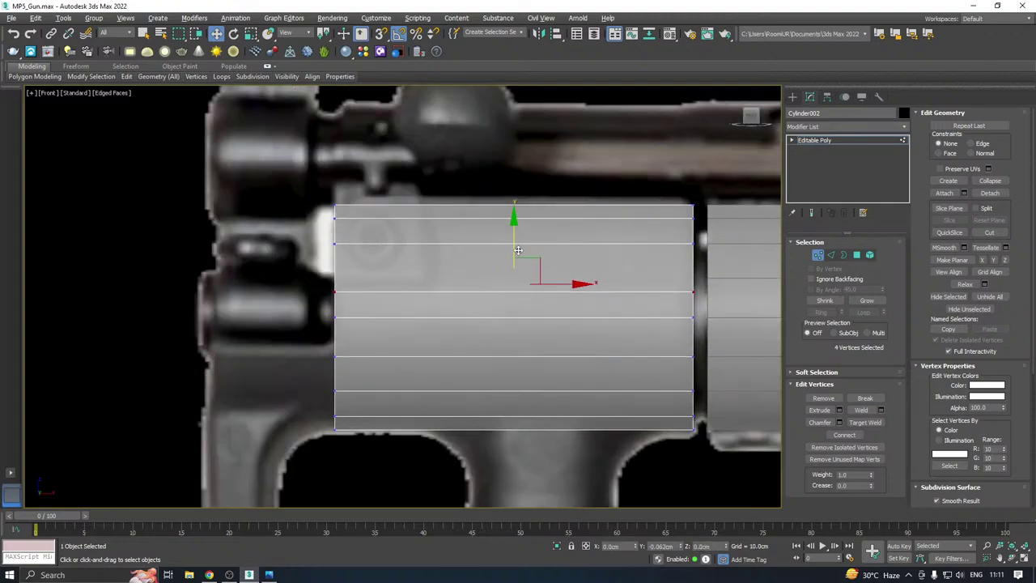
pyautogui.scroll(-2, 411, 275)
pyautogui.scroll(2, 385, 354)
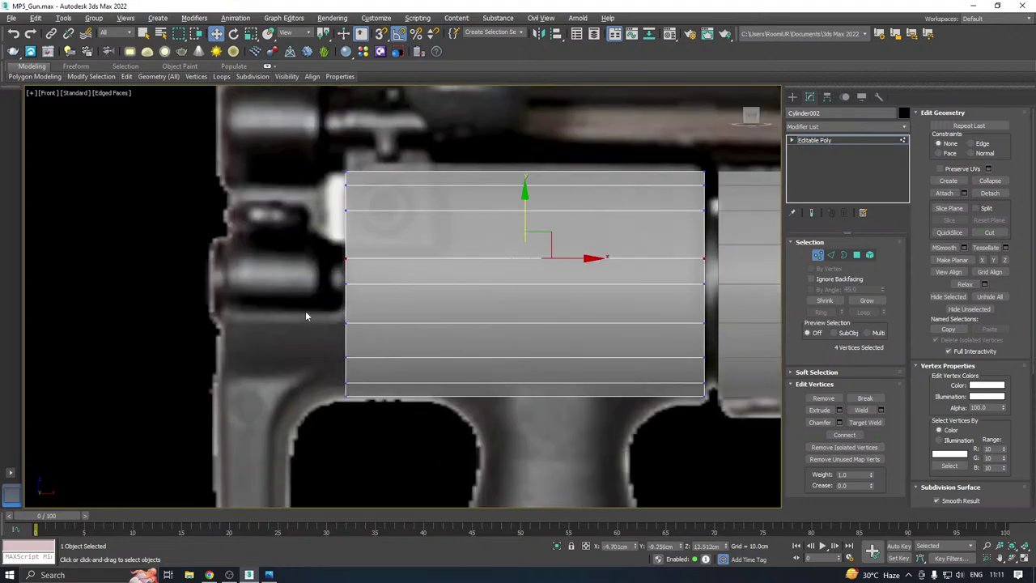
# Raise the four-vertex row below the middle to about 12.04 cm in Z and connect its two vertices across the front cap
pyautogui.moveTo(748, 333); pyautogui.dragTo(750, 334)
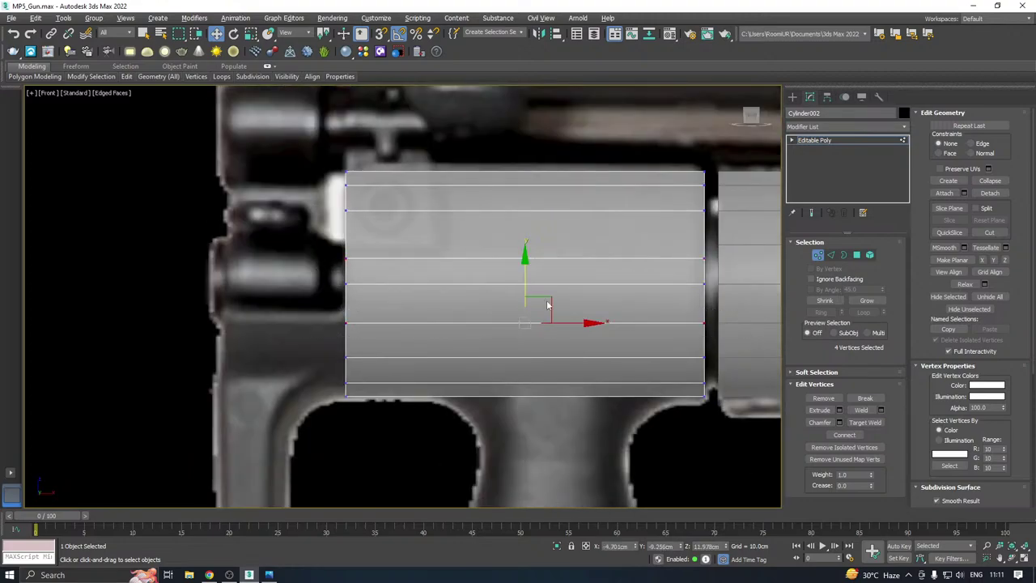
pyautogui.moveTo(523, 290); pyautogui.dragTo(523, 283)
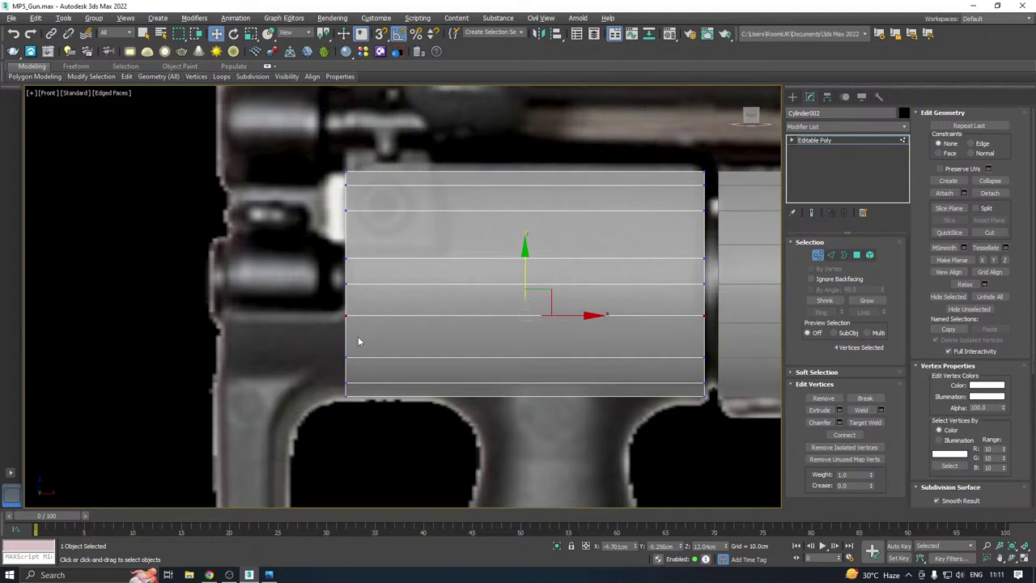
pyautogui.keyDown('alt'); pyautogui.moveTo(341, 341); pyautogui.dragTo(465, 349, button='middle'); pyautogui.keyUp('alt')
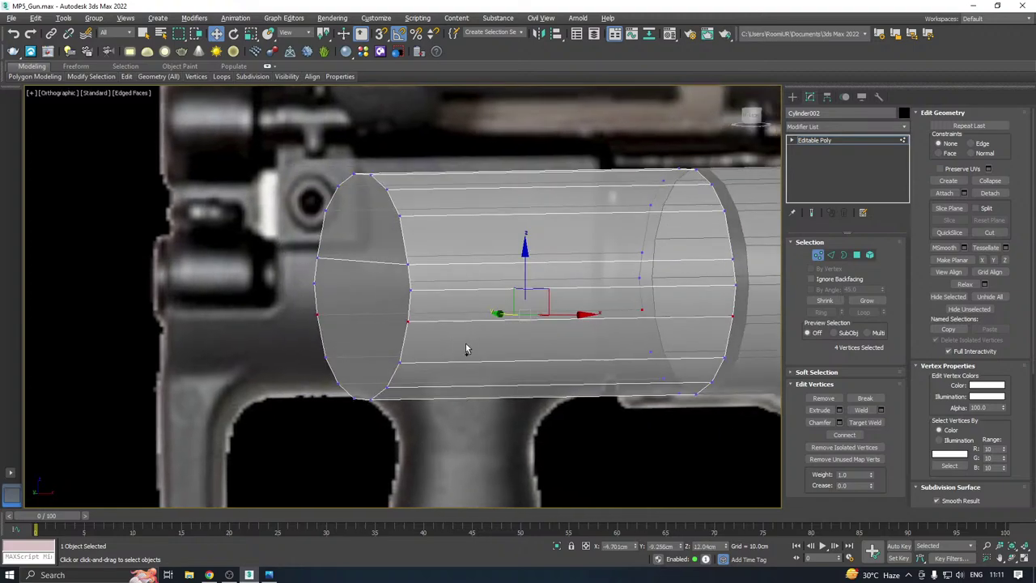
pyautogui.click(406, 322)
pyautogui.keyDown('ctrl'); pyautogui.click(317, 314); pyautogui.keyUp('ctrl')
pyautogui.click(851, 435)
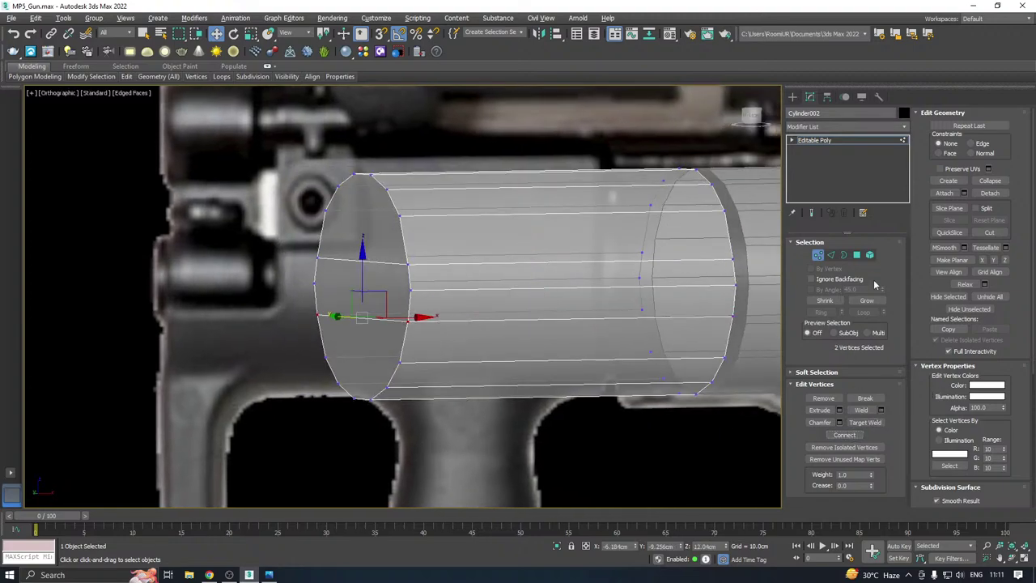
# Extrude the lower polygon of the cylinder's front cap forward by about 7.01 cm
pyautogui.click(857, 254)
pyautogui.click(354, 333)
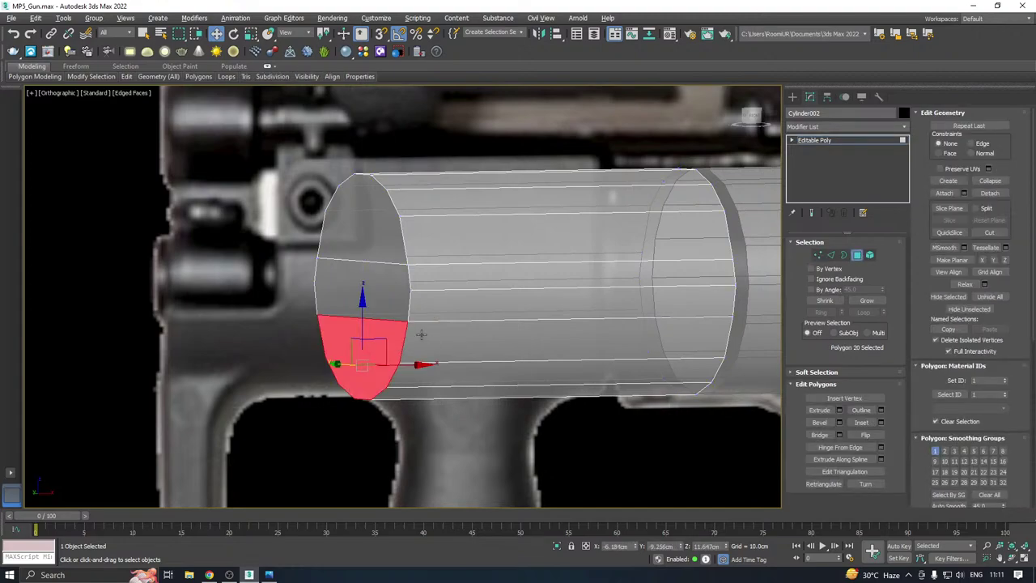
pyautogui.moveTo(348, 331); pyautogui.dragTo(419, 324, button='middle')
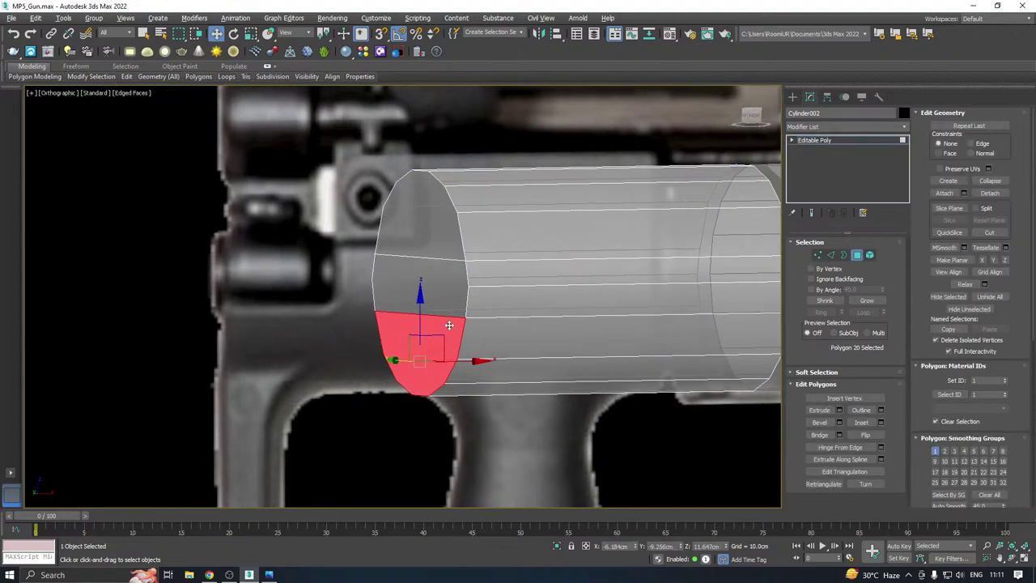
pyautogui.press('f')
pyautogui.moveTo(199, 335); pyautogui.dragTo(507, 334, button='middle')
pyautogui.scroll(15, 501, 283)
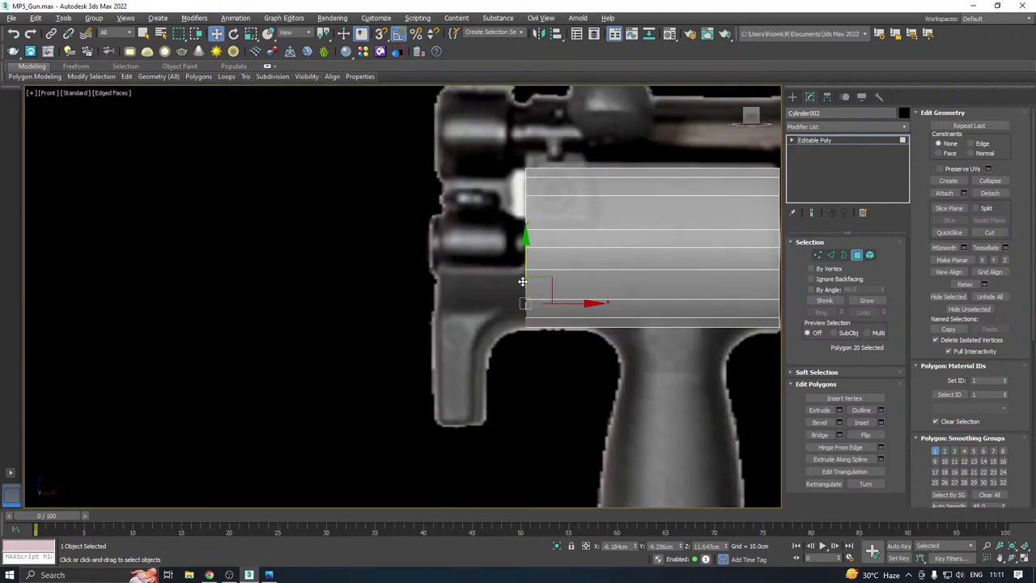
pyautogui.click(840, 411)
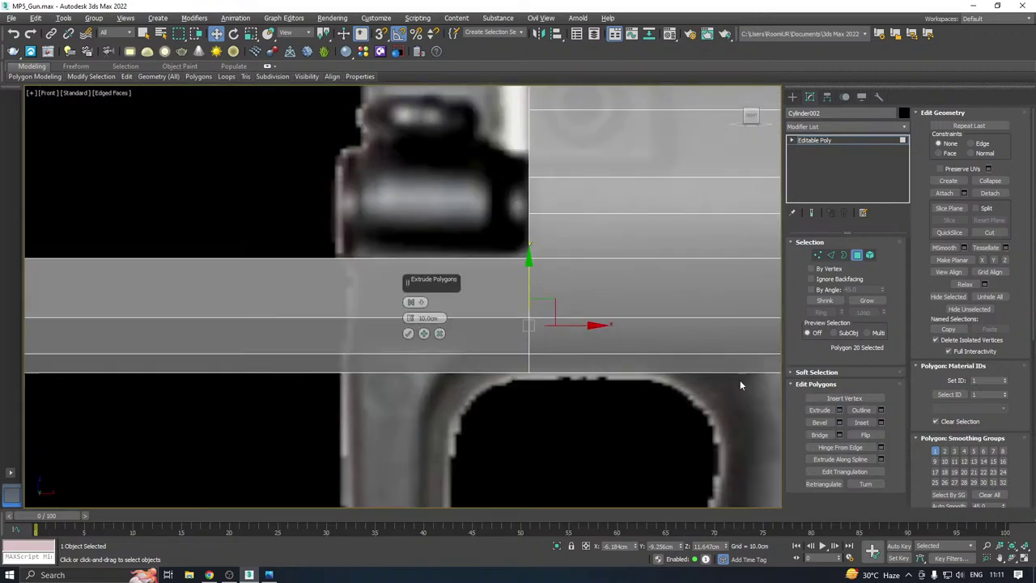
pyautogui.click(439, 333)
pyautogui.click(839, 410)
pyautogui.moveTo(410, 318); pyautogui.dragTo(418, 362)
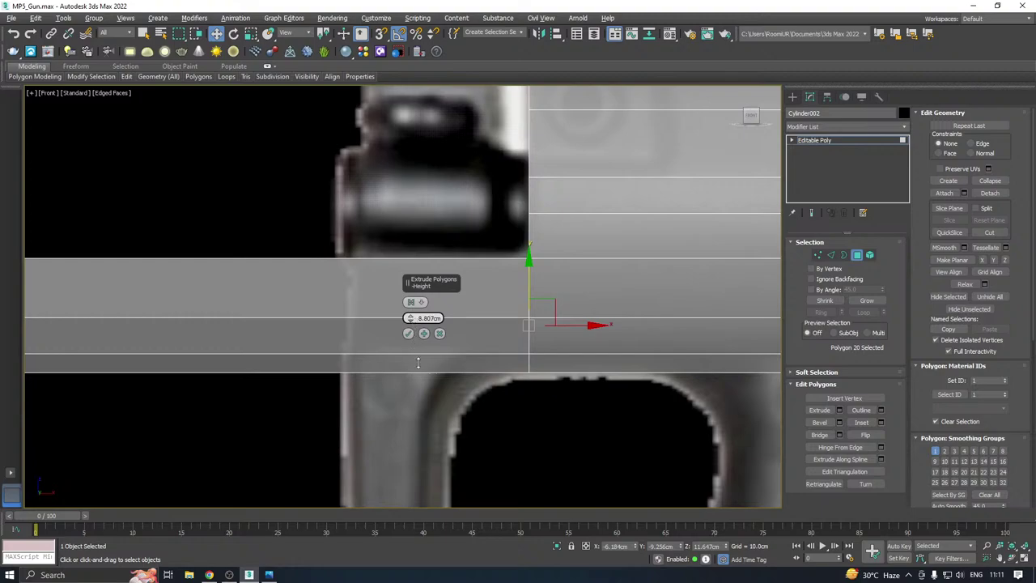
pyautogui.moveTo(430, 453); pyautogui.dragTo(425, 385)
pyautogui.moveTo(408, 322); pyautogui.dragTo(427, 456)
pyautogui.scroll(-5, 448, 389)
pyautogui.moveTo(410, 318); pyautogui.dragTo(418, 312)
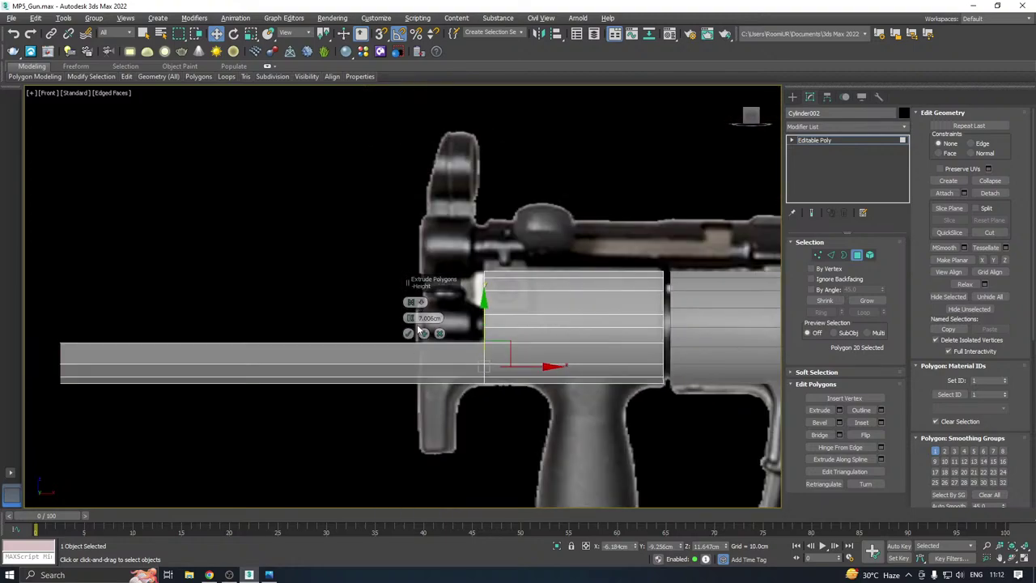
pyautogui.click(409, 334)
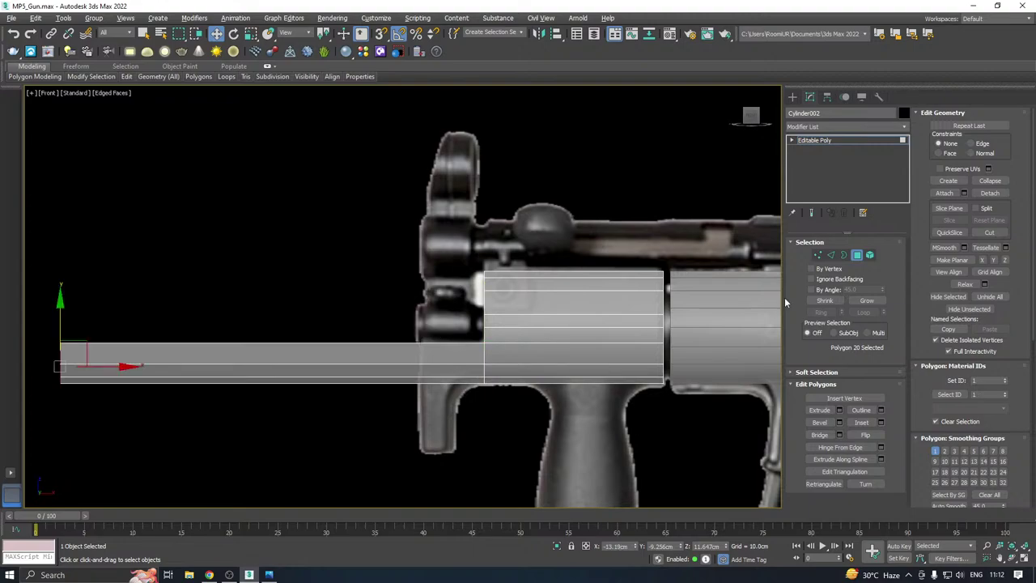
# Move the extrusion's eight front vertices back along X to the reference's front edge at about -7.23 cm, and leave vertex editing
pyautogui.click(817, 255)
pyautogui.moveTo(52, 326); pyautogui.dragTo(121, 453)
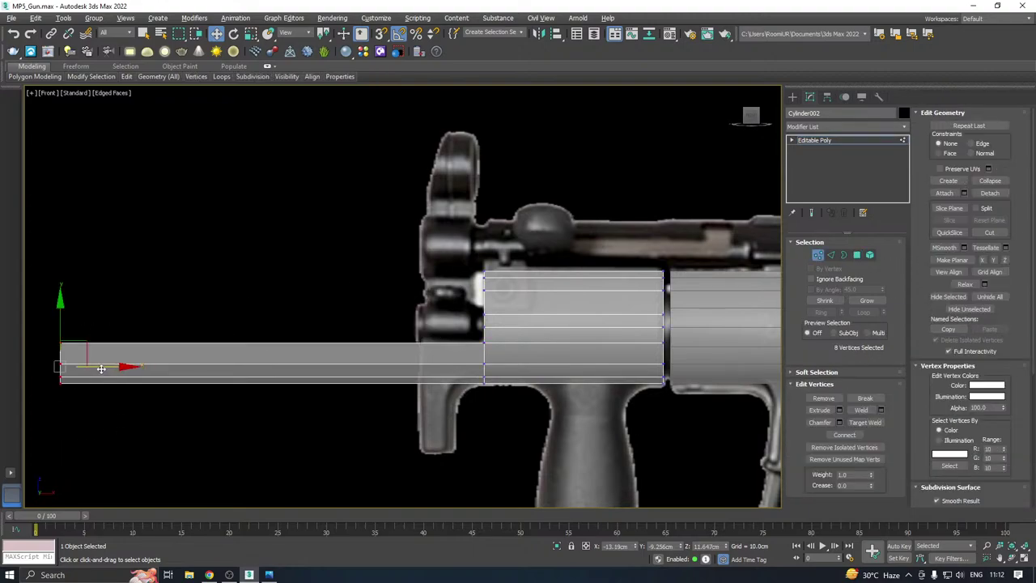
pyautogui.moveTo(101, 366); pyautogui.dragTo(459, 351)
pyautogui.click(834, 140)
pyautogui.scroll(-2, 258, 304)
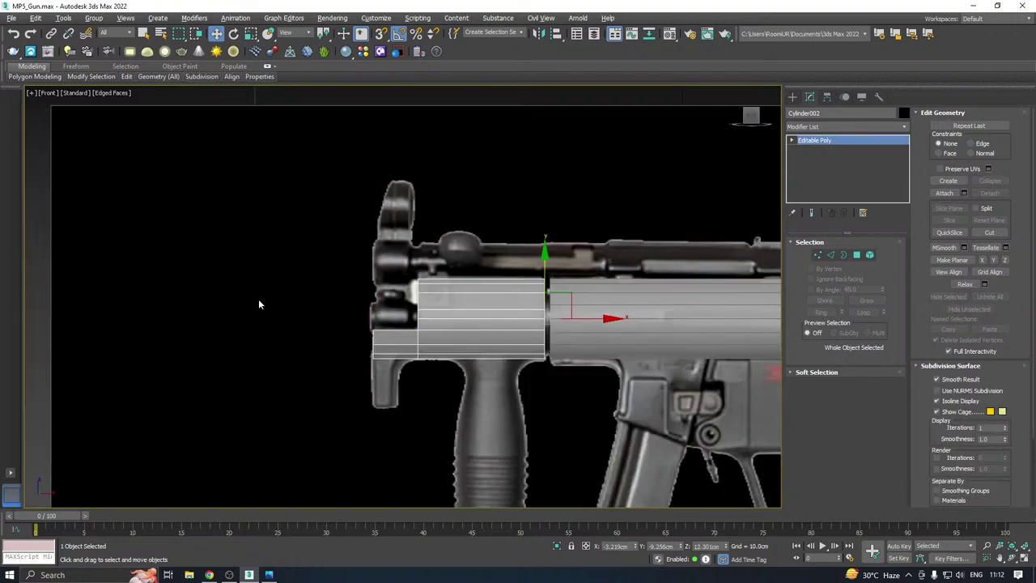
# Lift the handguard cylinder to check the reference beneath it, and lower it again to a Z position of about 12.27 cm
pyautogui.moveTo(547, 282)
pyautogui.mouseDown()
pyautogui.moveTo(546, 219)
pyautogui.moveTo(546, 277)
pyautogui.mouseUp()
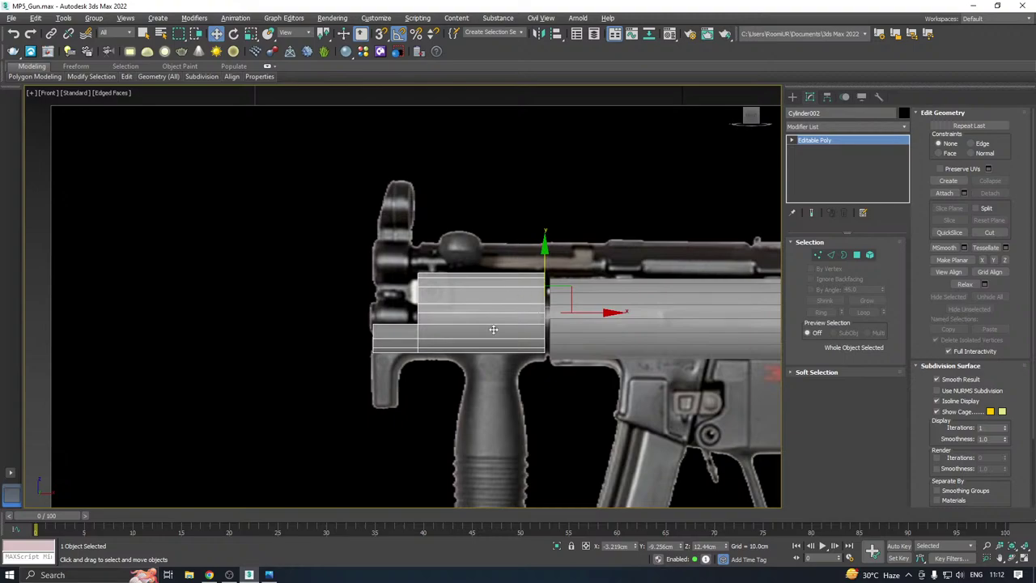
pyautogui.scroll(4, 492, 329)
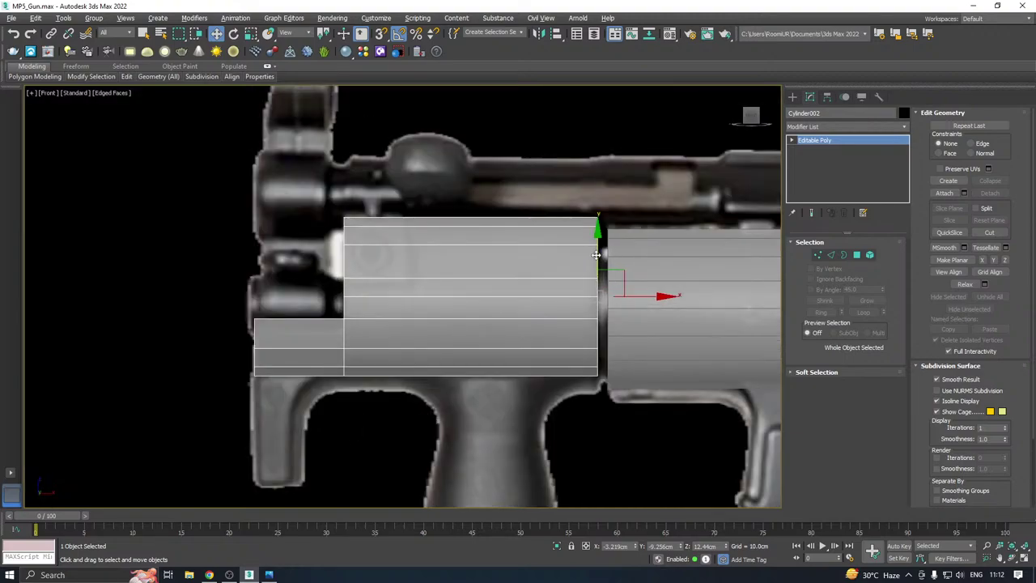
pyautogui.moveTo(595, 255)
pyautogui.mouseDown()
pyautogui.moveTo(595, 197)
pyautogui.moveTo(587, 270)
pyautogui.mouseUp()
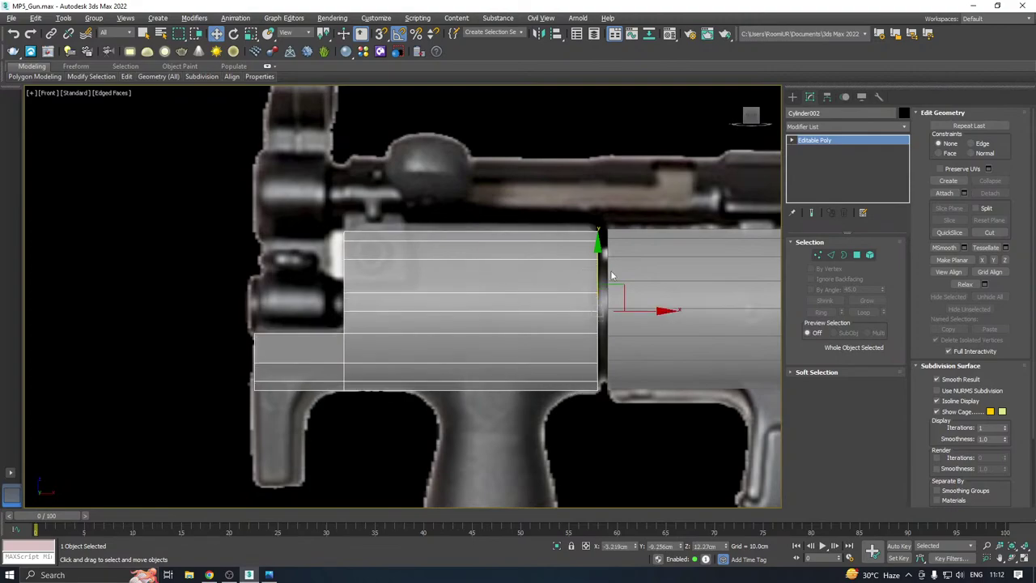
# Raise the four-vertex row above the handguard's middle to a Z position of about 12.54 cm
pyautogui.click(816, 255)
pyautogui.scroll(2, 398, 286)
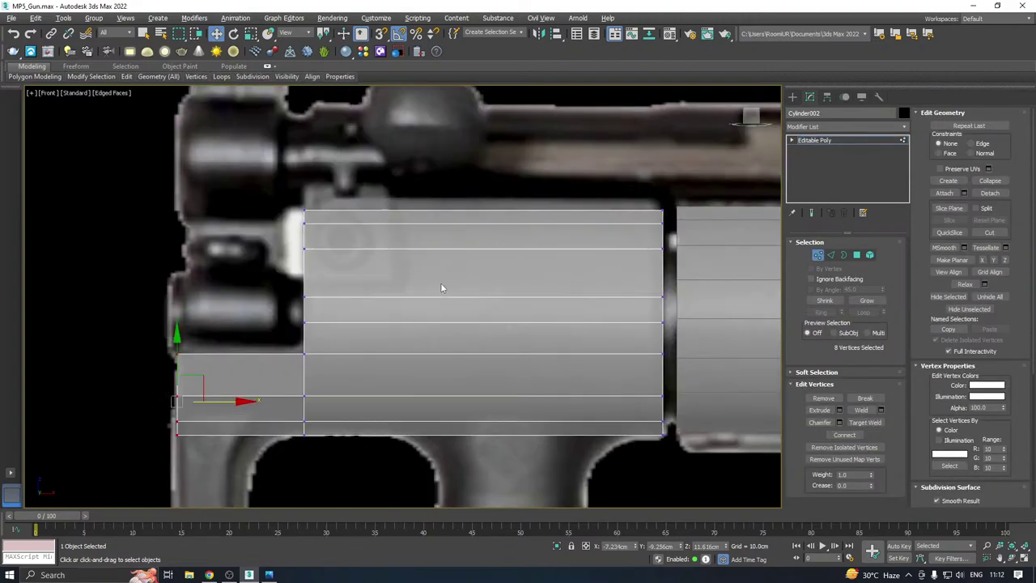
pyautogui.moveTo(704, 313); pyautogui.dragTo(702, 314)
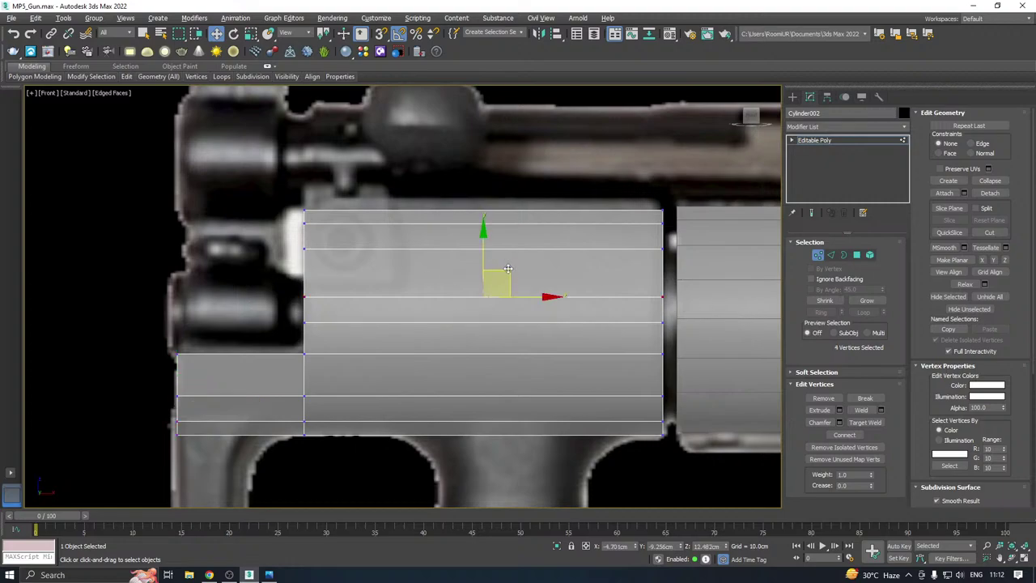
pyautogui.moveTo(483, 265); pyautogui.dragTo(483, 261)
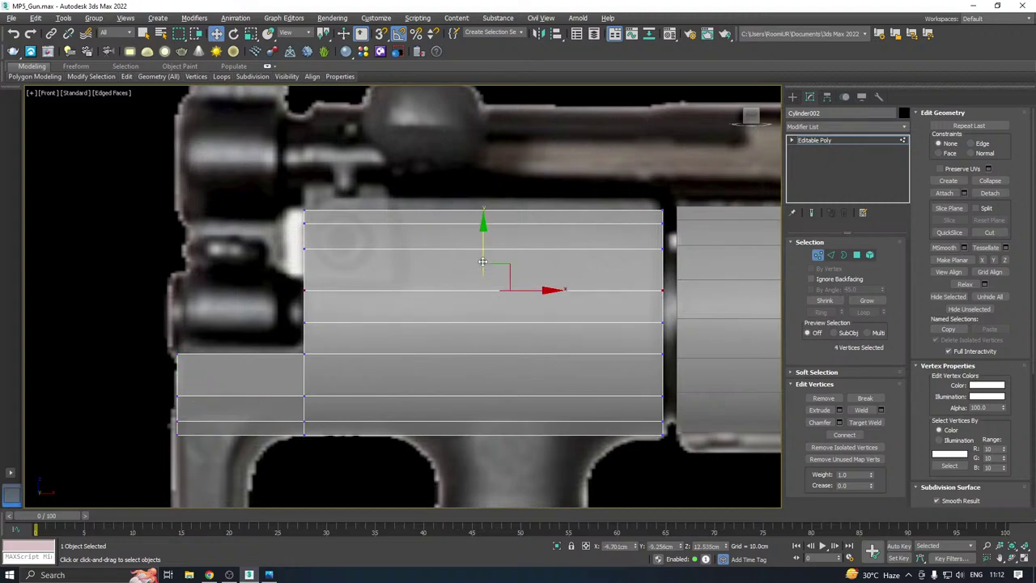
# Insert a vertical edge loop around the handguard with SwiftLoop, at about -5.34 cm in X behind its front end
pyautogui.moveTo(128, 77)
pyautogui.click(217, 102)
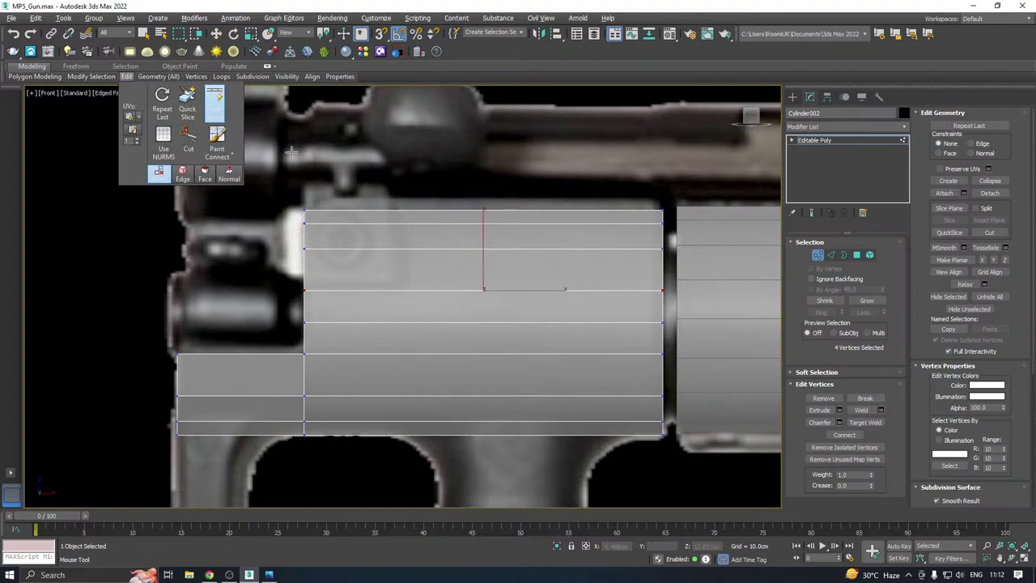
pyautogui.click(405, 333)
pyautogui.rightClick(405, 332)
pyautogui.scroll(-2, 406, 332)
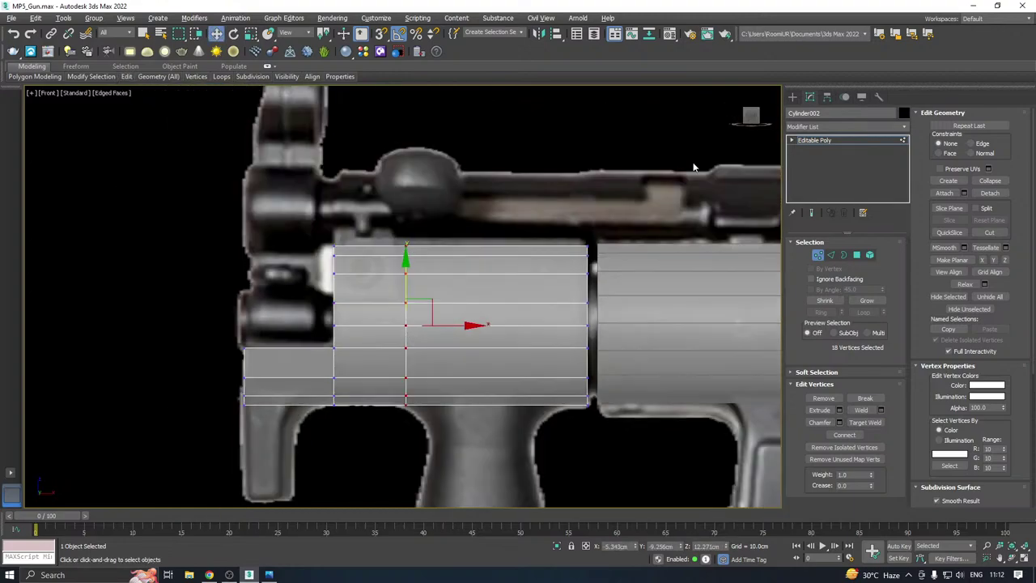
# Slide the handguard forward along X to check the reference image beneath it, and undo the move
pyautogui.click(818, 141)
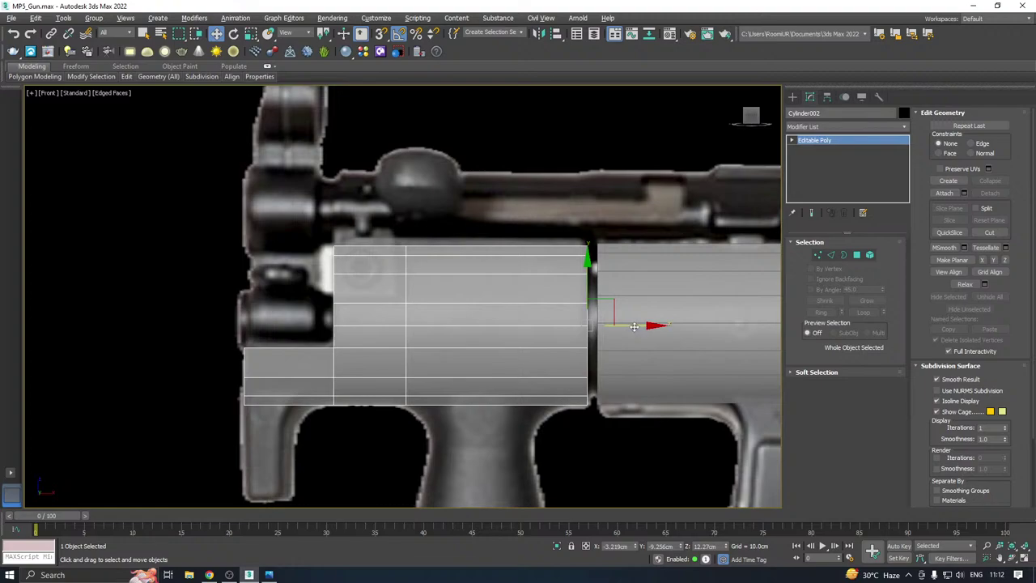
pyautogui.moveTo(637, 328); pyautogui.dragTo(364, 322)
pyautogui.hotkey('ctrl', 'z')
pyautogui.scroll(3, 364, 323)
pyautogui.scroll(-2, 363, 322)
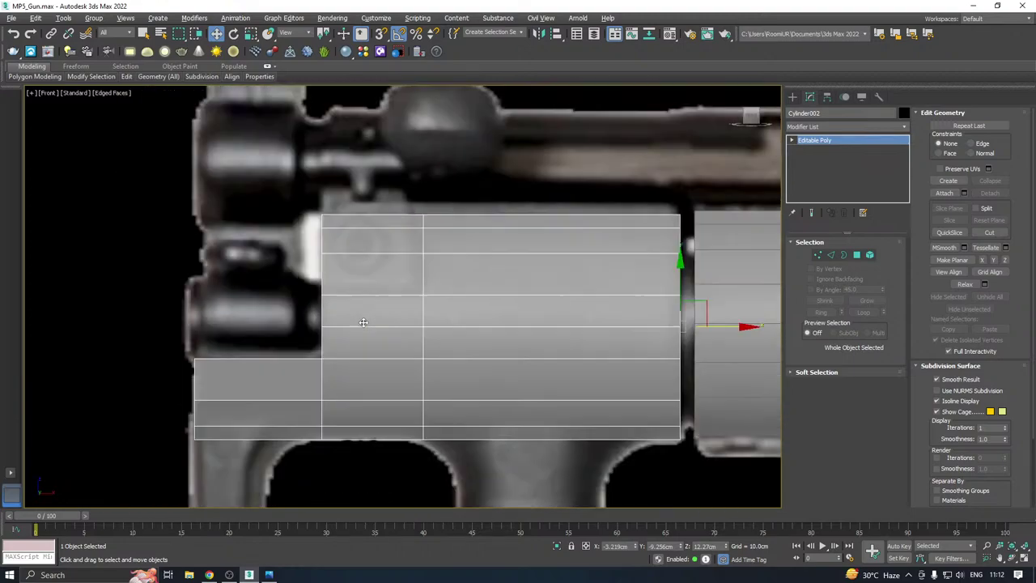
# Delete the handguard's upper front vertices ahead of the new edge loop, cutting a notch around the reference's front pin block
pyautogui.click(817, 255)
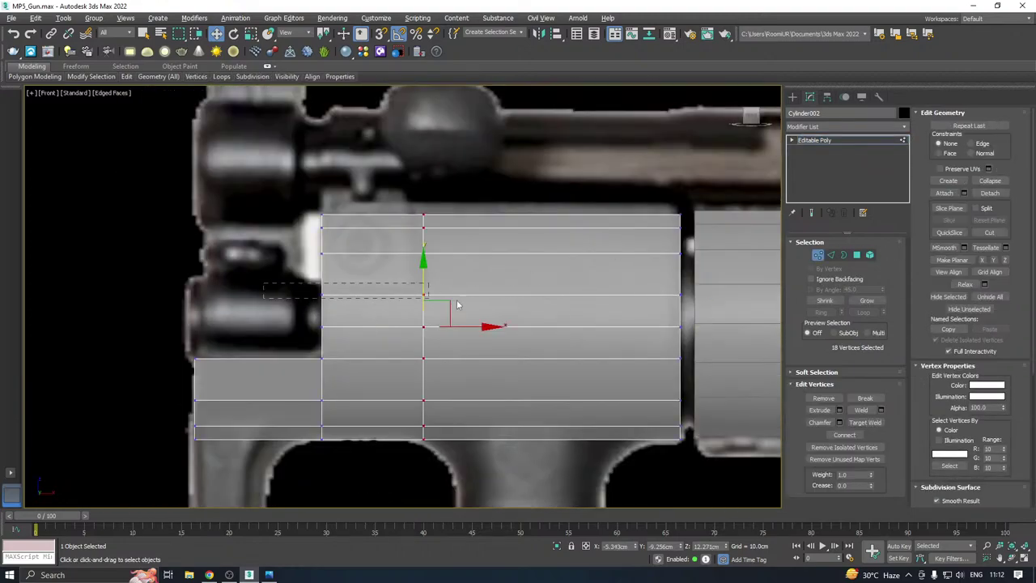
pyautogui.moveTo(456, 304); pyautogui.dragTo(768, 303)
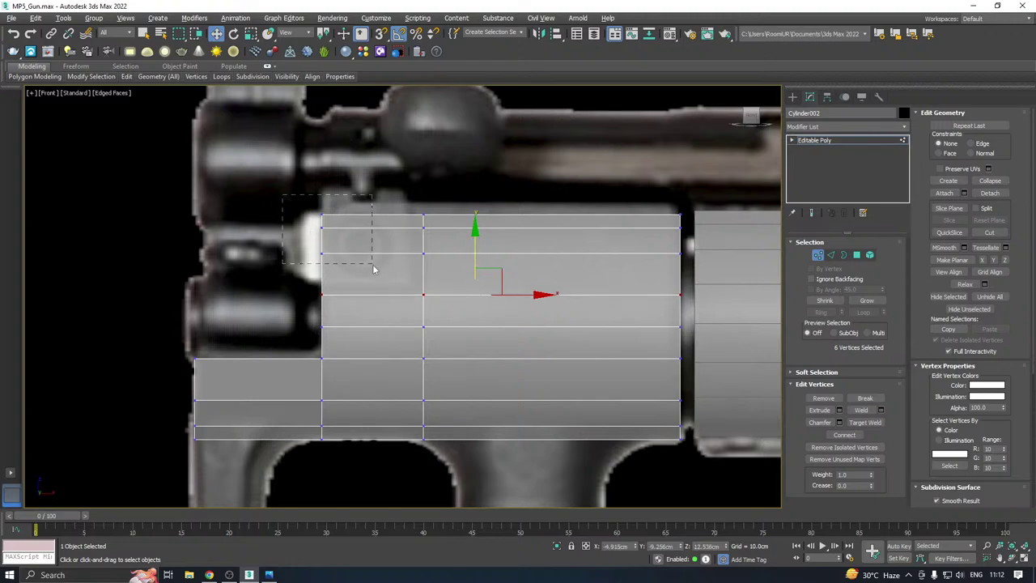
pyautogui.moveTo(370, 270); pyautogui.dragTo(370, 269)
pyautogui.press('Delete')
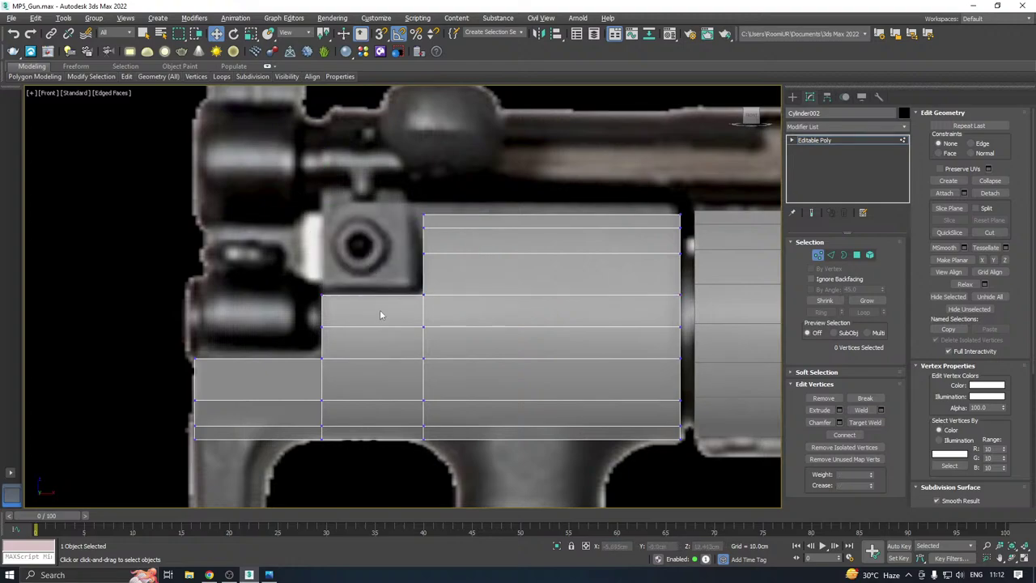
# Shift the notched handguard forward and downward to compare it with the reference image, undoing each move
pyautogui.click(822, 144)
pyautogui.moveTo(738, 327); pyautogui.dragTo(321, 330)
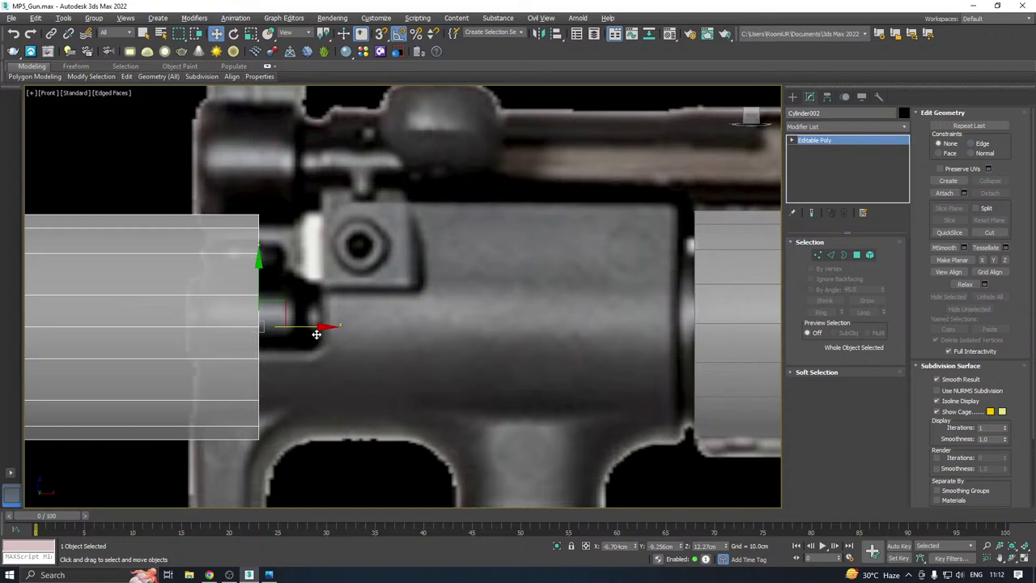
pyautogui.hotkey('ctrl', 'z')
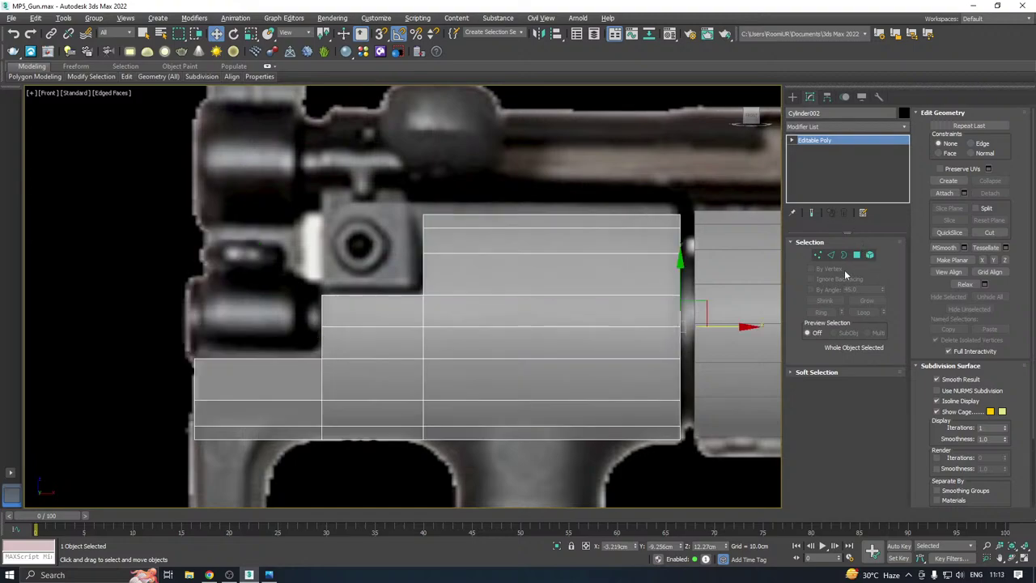
pyautogui.click(817, 254)
pyautogui.moveTo(437, 263); pyautogui.dragTo(430, 310, button='middle')
pyautogui.scroll(-2, 416, 285)
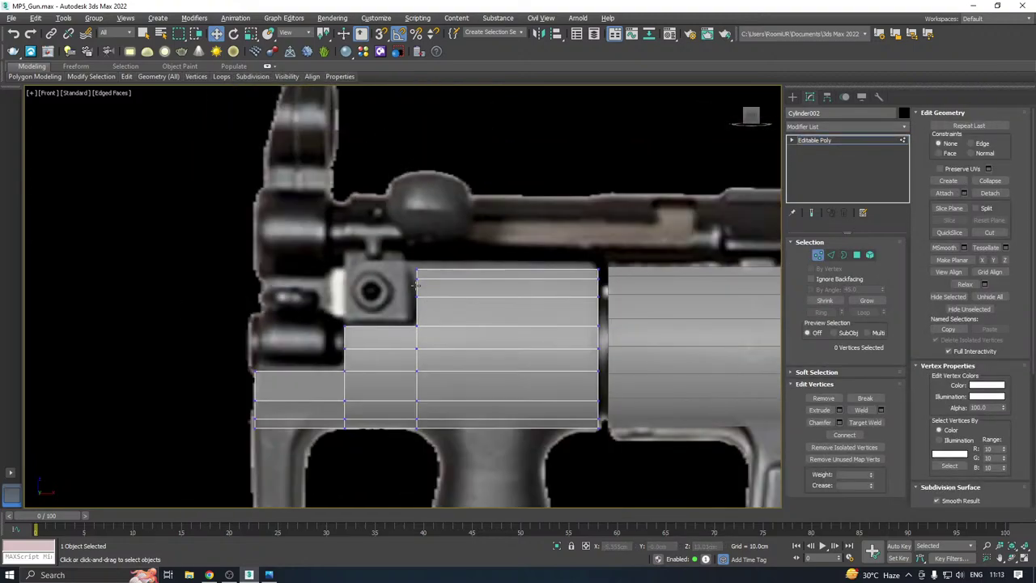
pyautogui.click(819, 140)
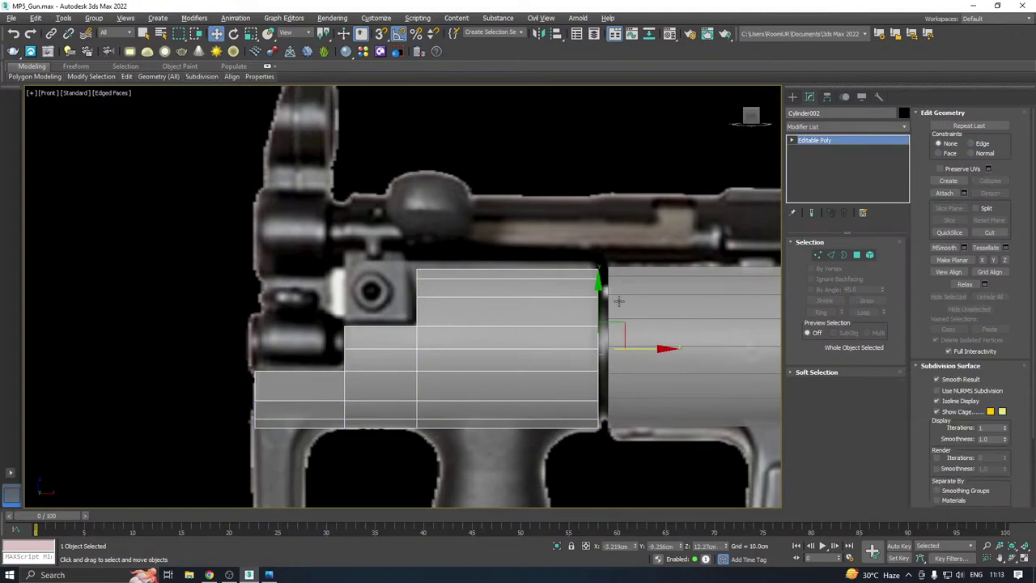
pyautogui.moveTo(592, 310); pyautogui.dragTo(594, 387)
pyautogui.scroll(-4, 510, 293)
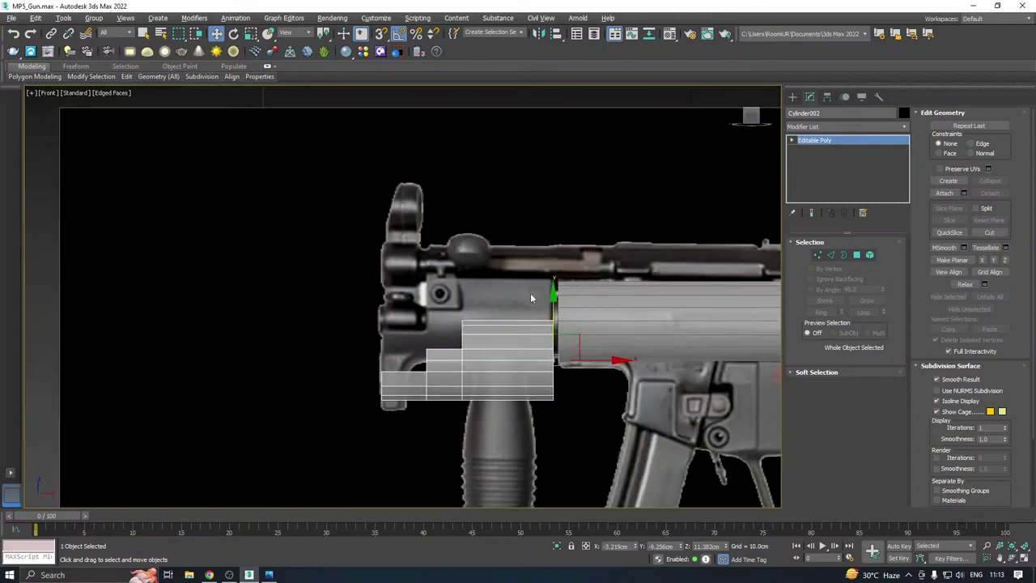
pyautogui.hotkey('ctrl', 'z')
pyautogui.scroll(3, 502, 296)
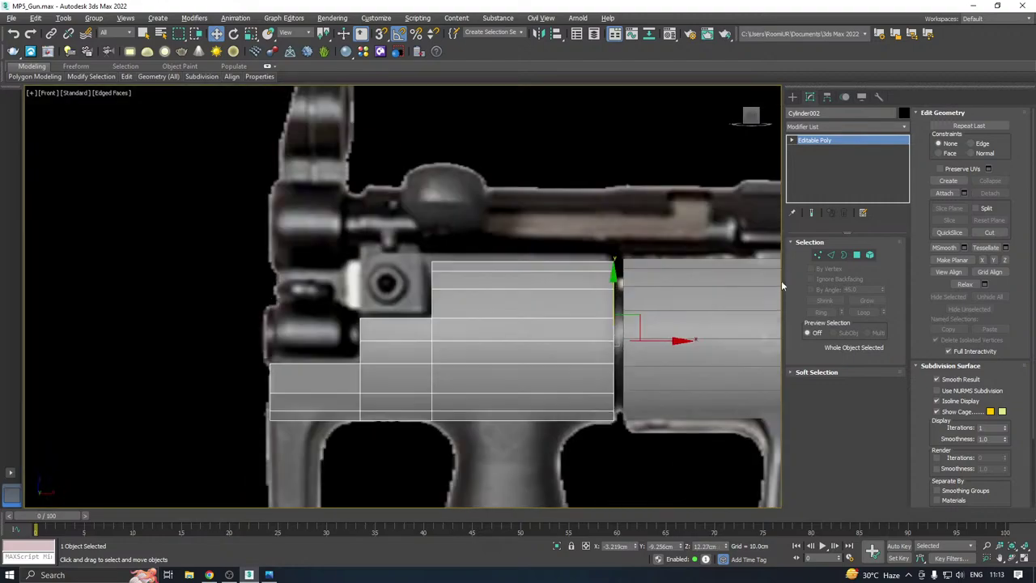
# Delete the seven curved polygons on top of the handguard's rear section
pyautogui.click(856, 254)
pyautogui.moveTo(481, 214); pyautogui.dragTo(502, 318)
pyautogui.keyDown('alt'); pyautogui.moveTo(502, 317); pyautogui.dragTo(584, 303, button='middle'); pyautogui.keyUp('alt')
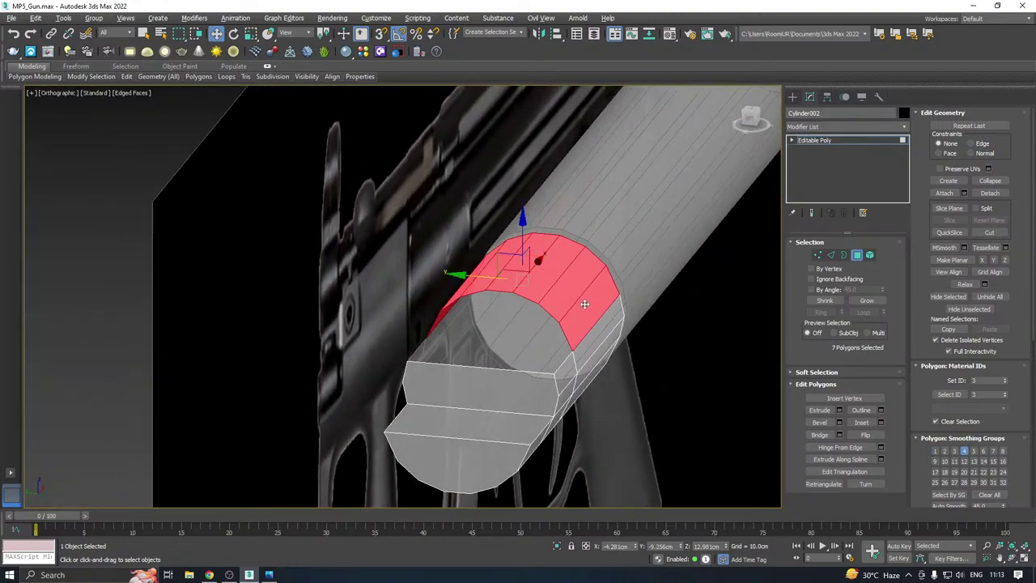
pyautogui.scroll(2, 544, 295)
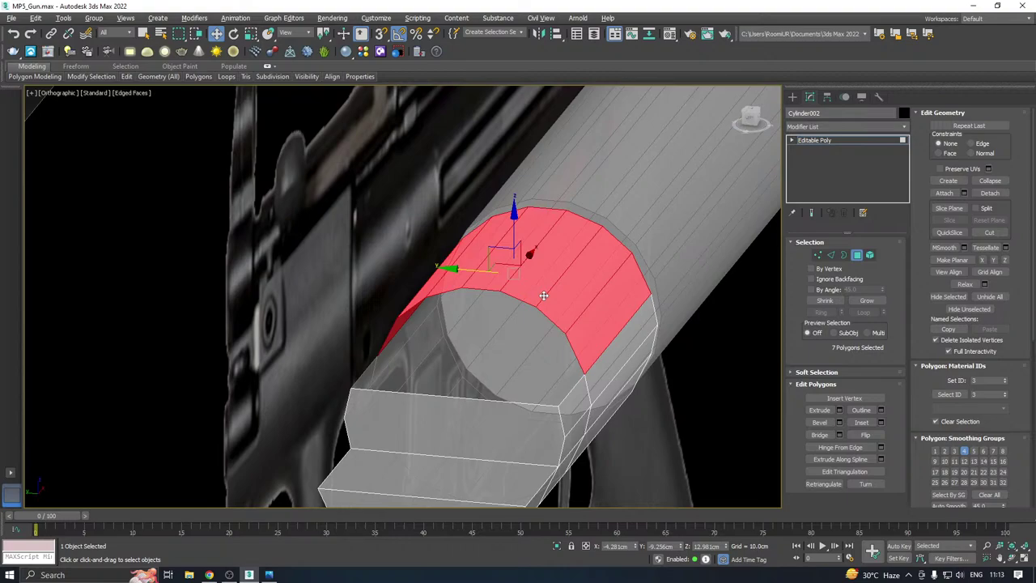
pyautogui.press('Delete')
# Bridge the two long open edges across the handguard's rear section with a flat polygon
pyautogui.click(830, 254)
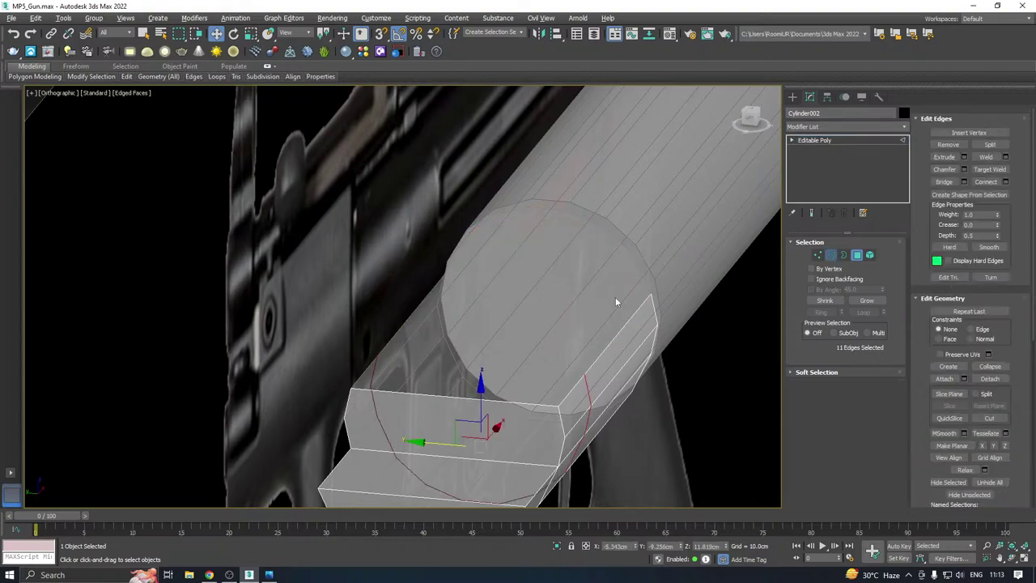
pyautogui.click(405, 314)
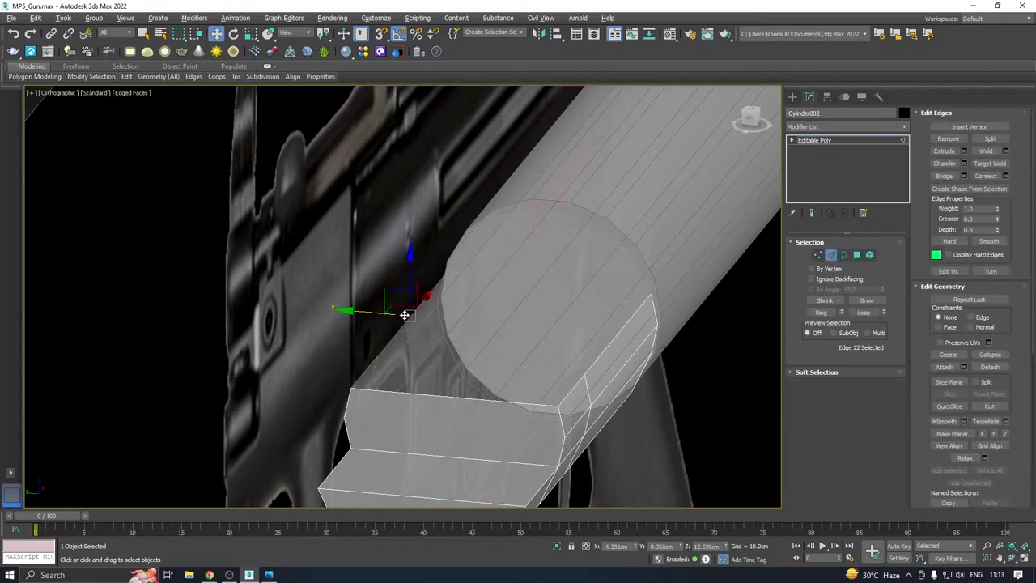
pyautogui.keyDown('ctrl'); pyautogui.click(605, 344); pyautogui.keyUp('ctrl')
pyautogui.click(963, 176)
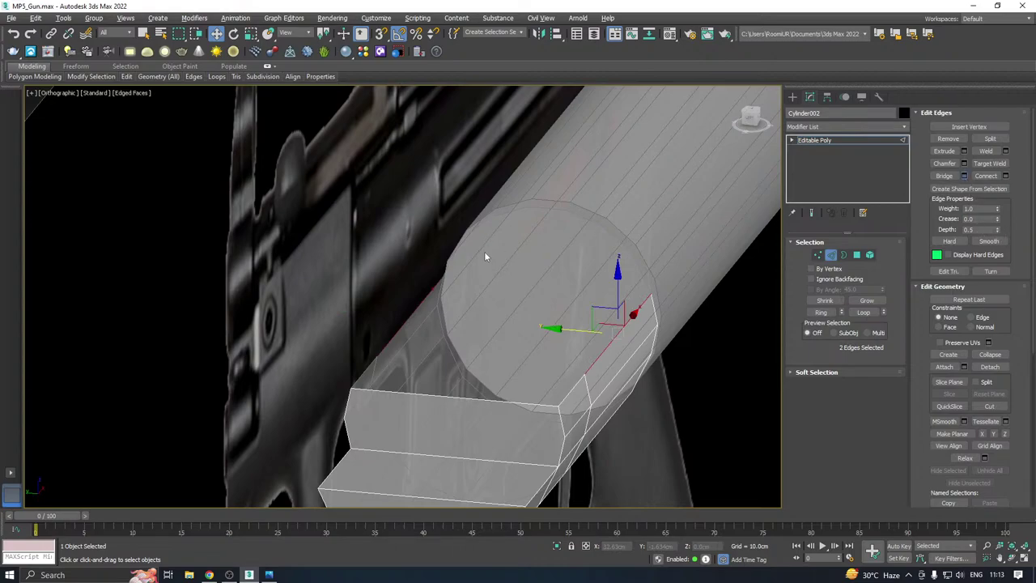
pyautogui.keyDown('alt'); pyautogui.moveTo(484, 251); pyautogui.dragTo(426, 334, button='middle'); pyautogui.keyUp('alt')
pyautogui.click(407, 349)
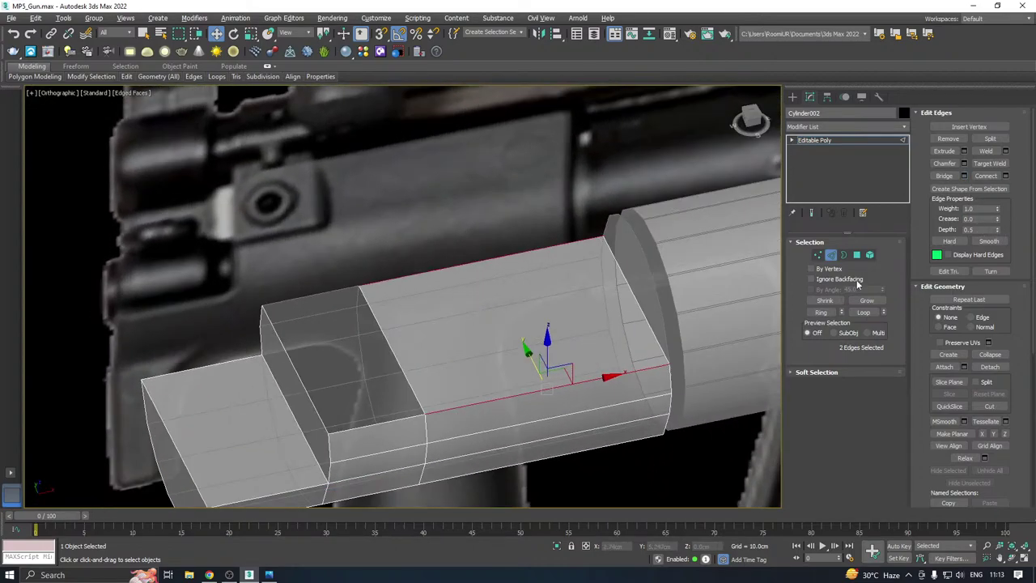
# Extrude the bridged flat polygon upward by 0.759 cm to reach the top of the reference's handguard
pyautogui.click(857, 255)
pyautogui.click(502, 323)
pyautogui.press('f')
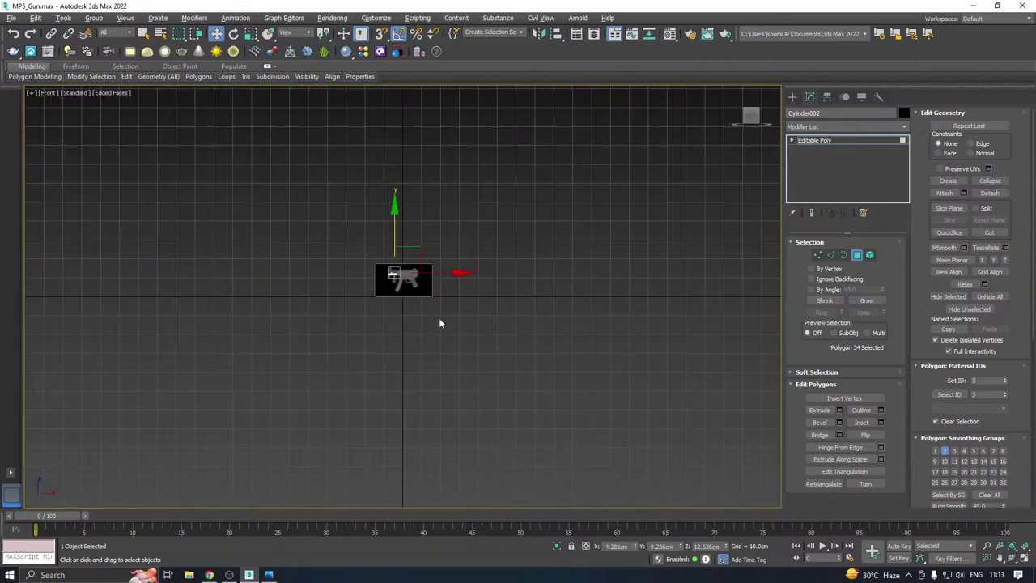
pyautogui.scroll(15, 383, 274)
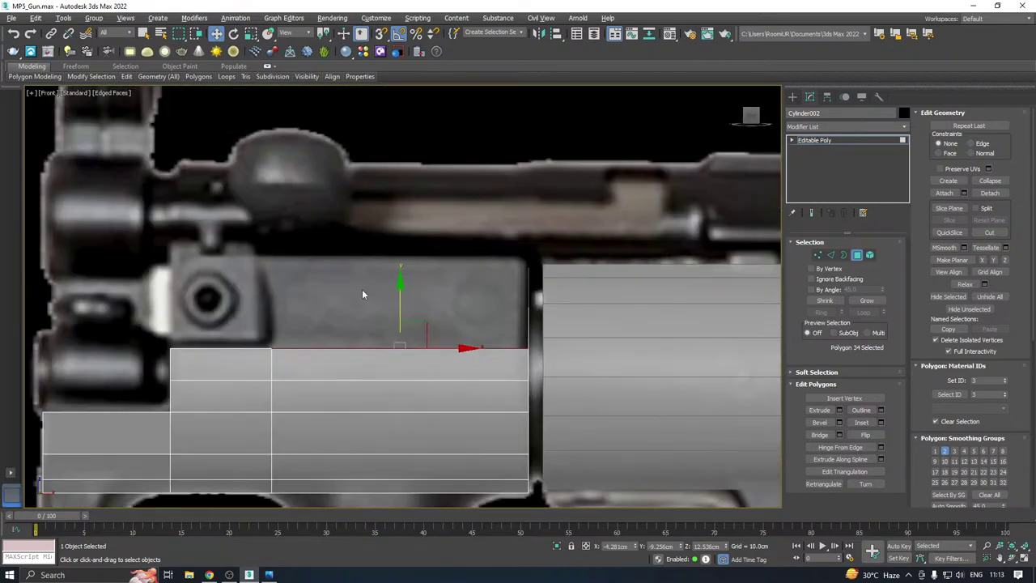
pyautogui.click(839, 409)
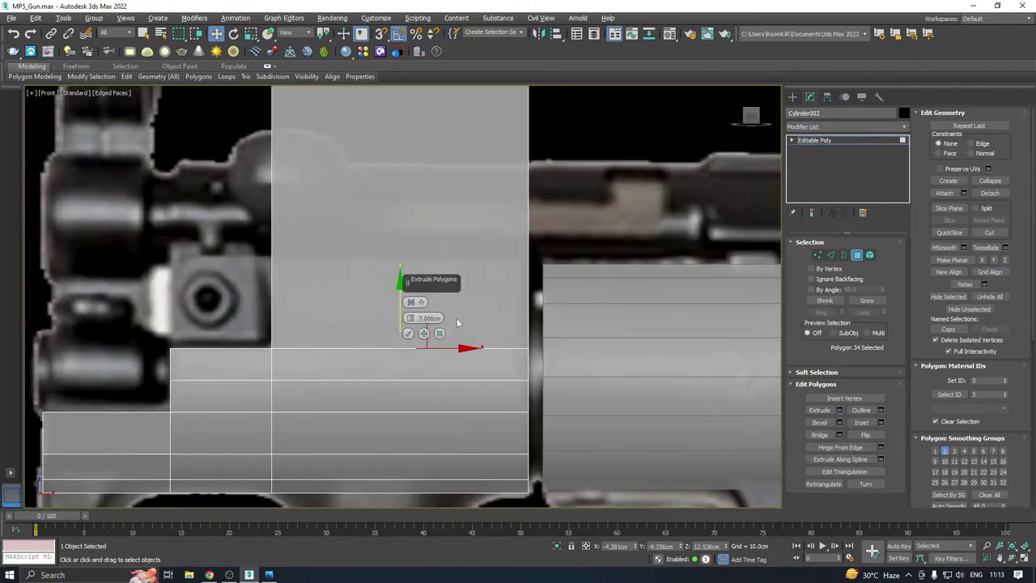
pyautogui.moveTo(425, 407); pyautogui.dragTo(412, 321)
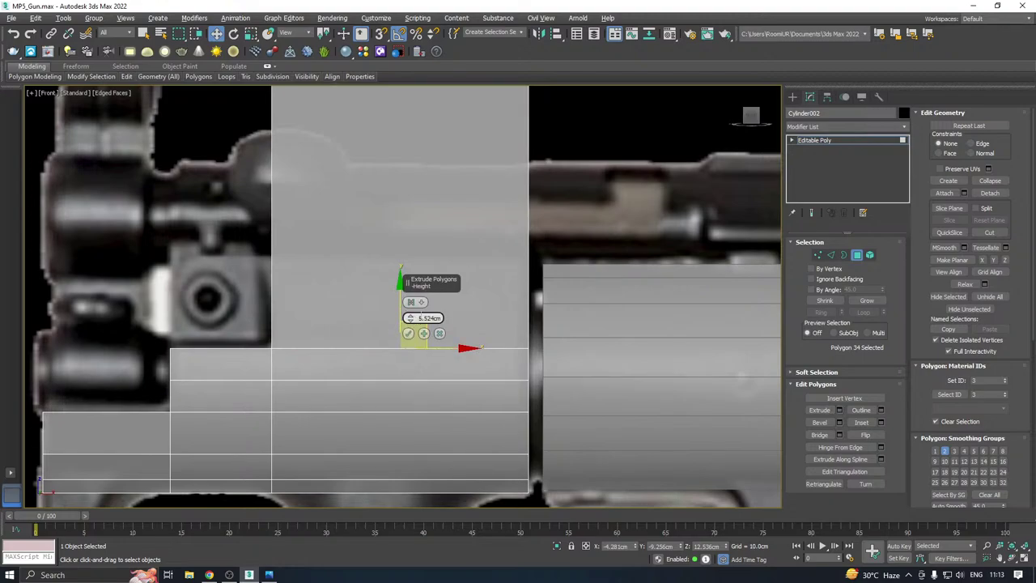
pyautogui.doubleClick(421, 314)
pyautogui.write('1')
pyautogui.press('Return')
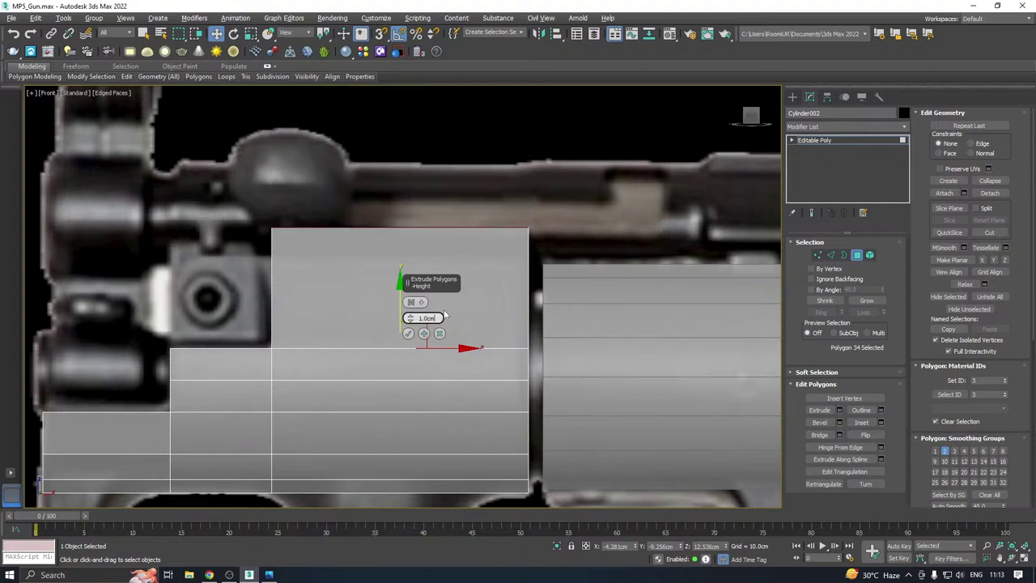
pyautogui.moveTo(409, 318); pyautogui.dragTo(405, 397)
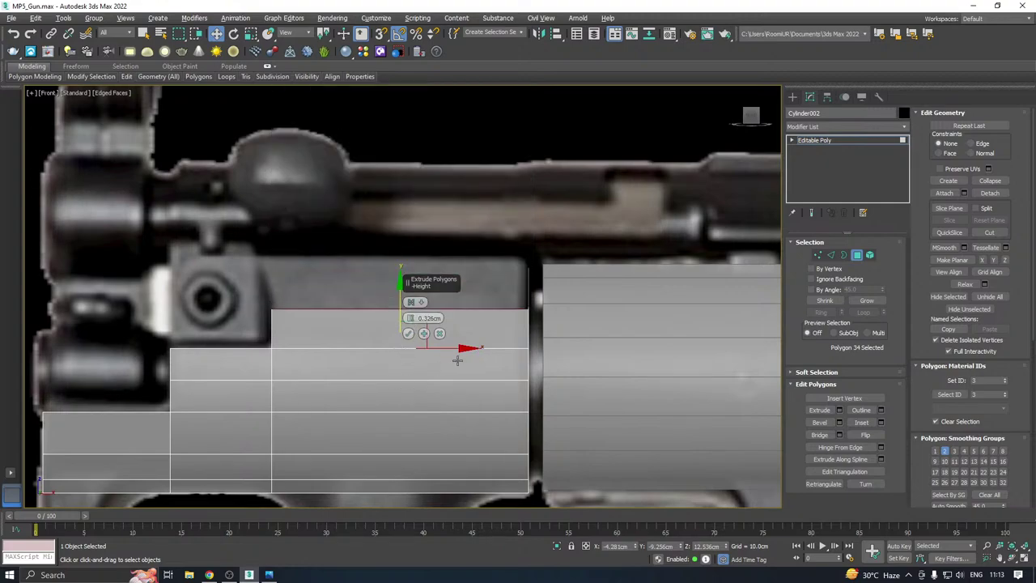
pyautogui.moveTo(409, 318); pyautogui.dragTo(407, 259)
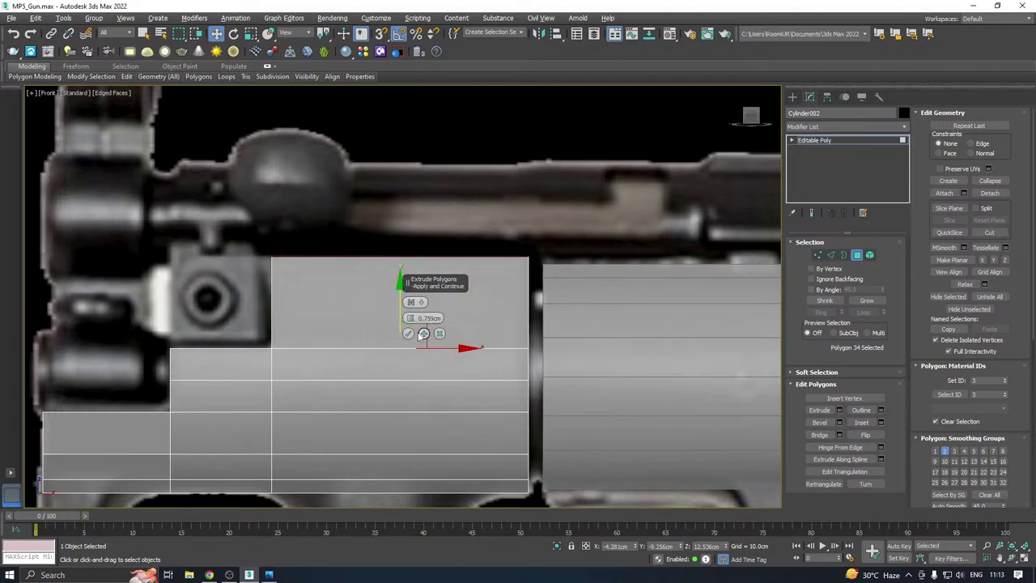
pyautogui.click(409, 333)
# Delete the round cap polygon at the handguard's rear end
pyautogui.moveTo(361, 317); pyautogui.dragTo(371, 319, button='middle')
pyautogui.keyDown('alt'); pyautogui.moveTo(525, 296); pyautogui.dragTo(520, 322, button='middle'); pyautogui.keyUp('alt')
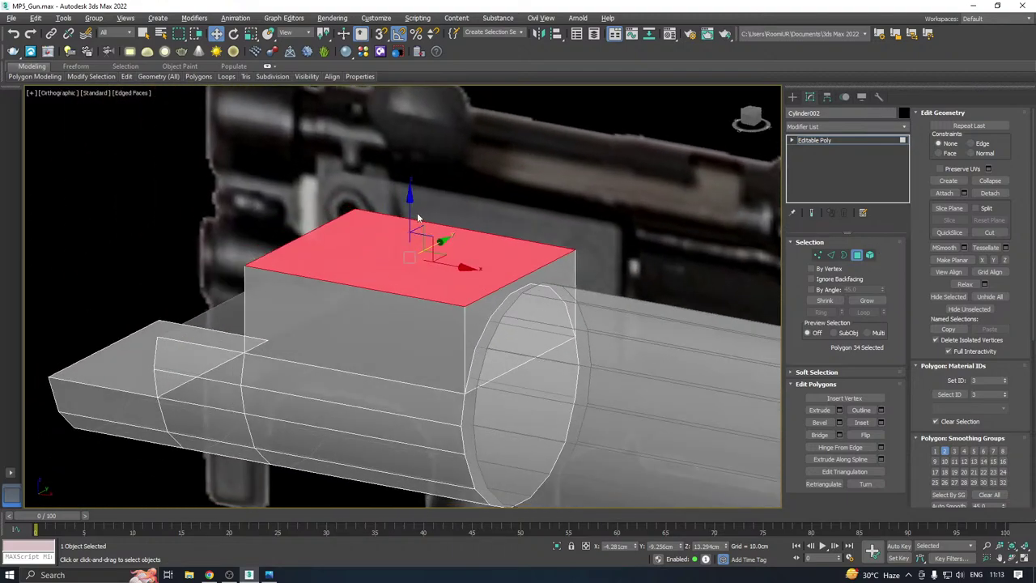
pyautogui.moveTo(411, 210); pyautogui.dragTo(409, 260)
pyautogui.keyDown('alt'); pyautogui.moveTo(473, 263); pyautogui.dragTo(511, 247, button='middle'); pyautogui.keyUp('alt')
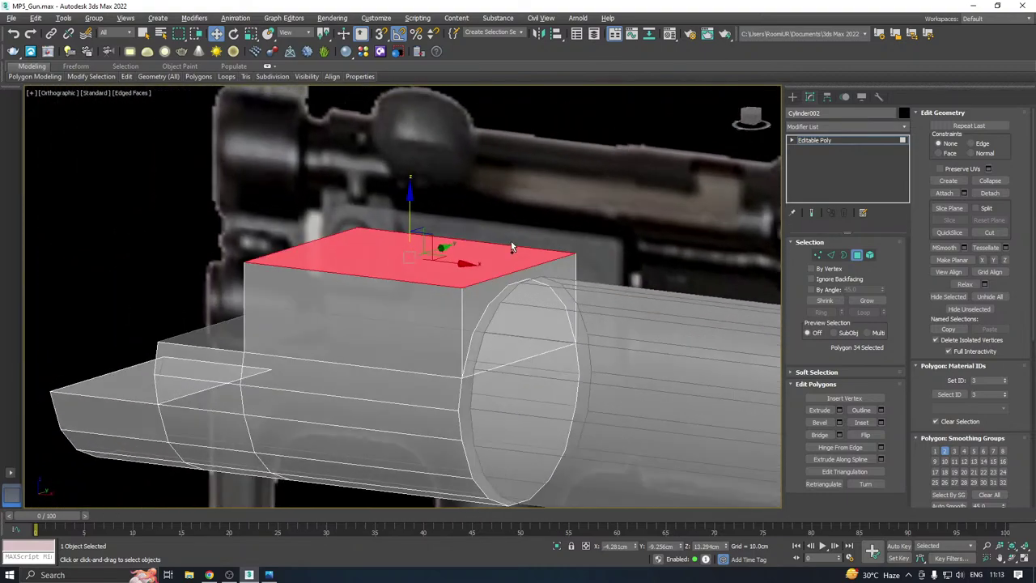
pyautogui.click(475, 343)
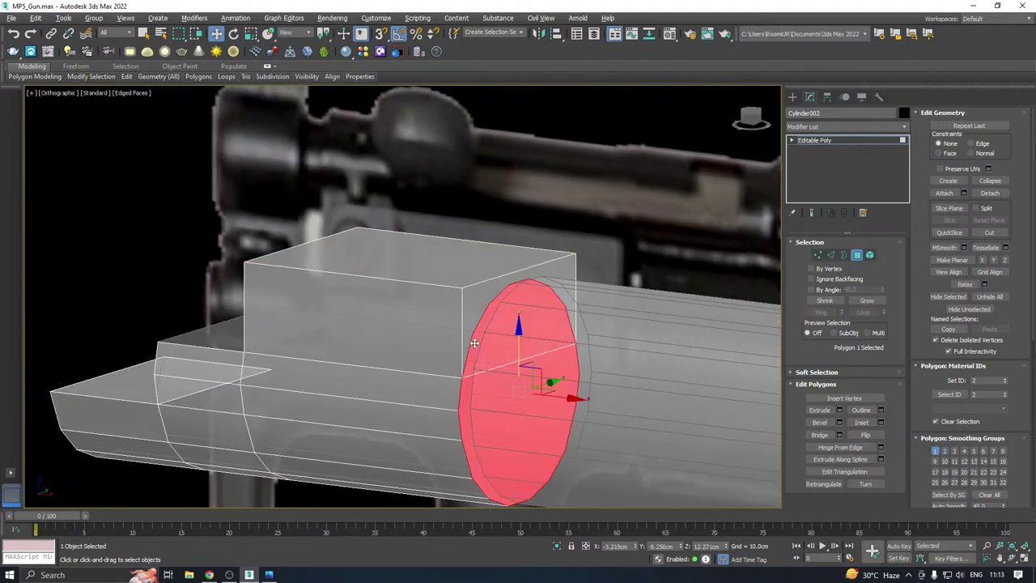
pyautogui.press('Delete')
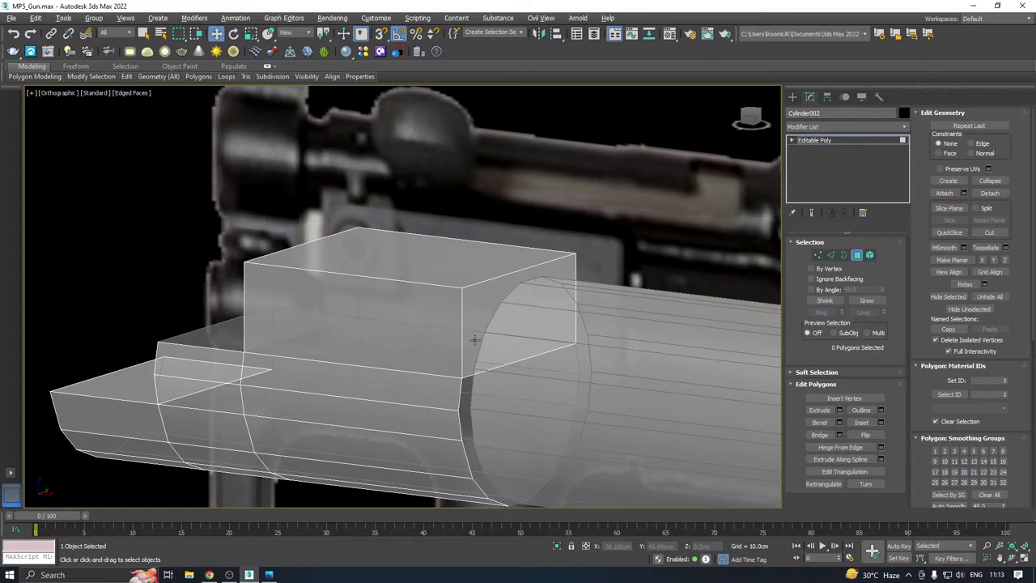
# Leave polygon editing and slide the handguard aside in the front view to check the reference, undoing the move
pyautogui.press('f')
pyautogui.scroll(10, 407, 285)
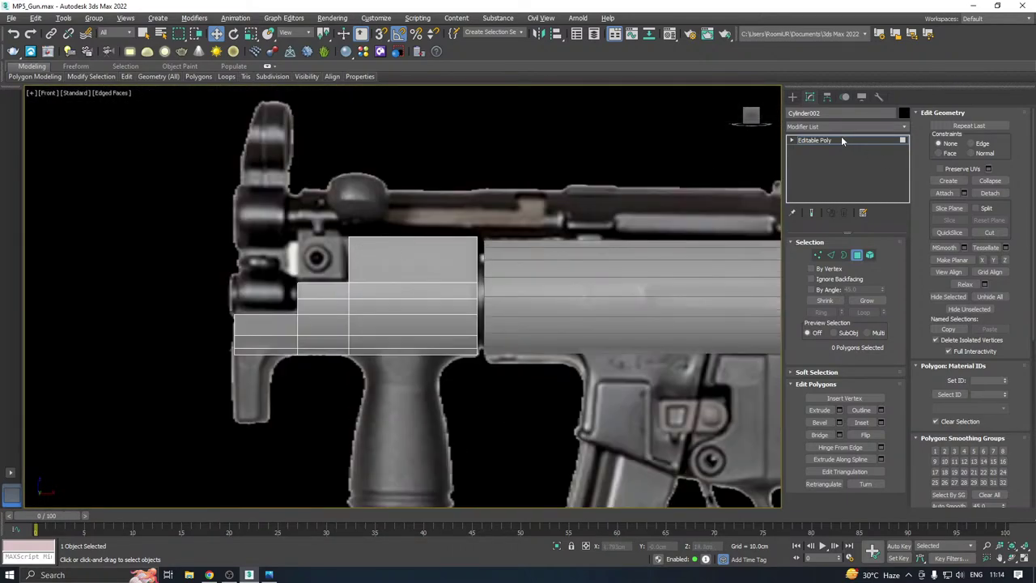
pyautogui.click(841, 140)
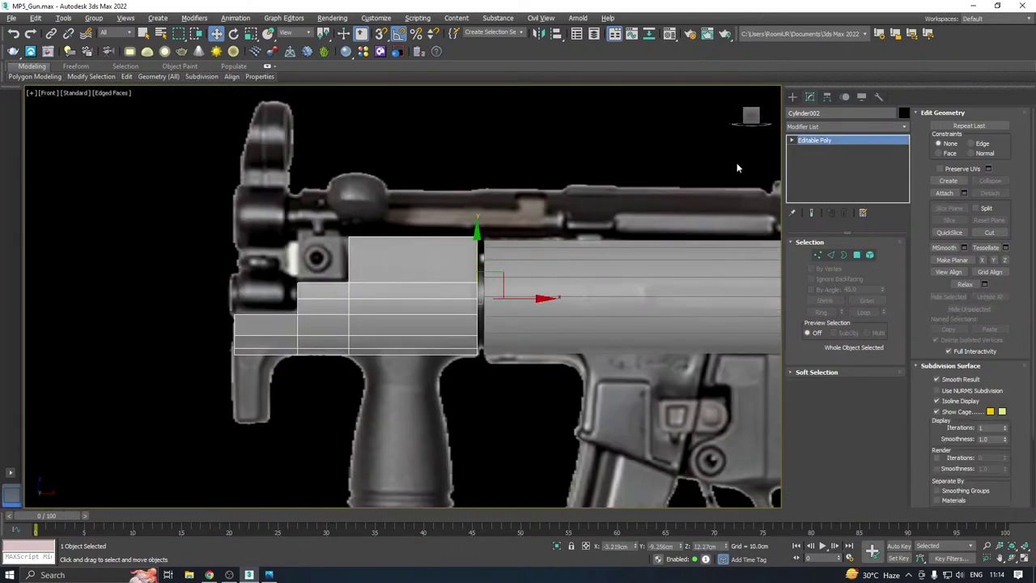
pyautogui.moveTo(509, 298); pyautogui.dragTo(272, 294)
pyautogui.hotkey('ctrl', 'z')
pyautogui.moveTo(524, 300)
pyautogui.mouseDown()
pyautogui.moveTo(169, 289)
pyautogui.moveTo(522, 296)
pyautogui.moveTo(578, 273)
pyautogui.moveTo(428, 297)
pyautogui.moveTo(510, 286)
pyautogui.mouseUp()
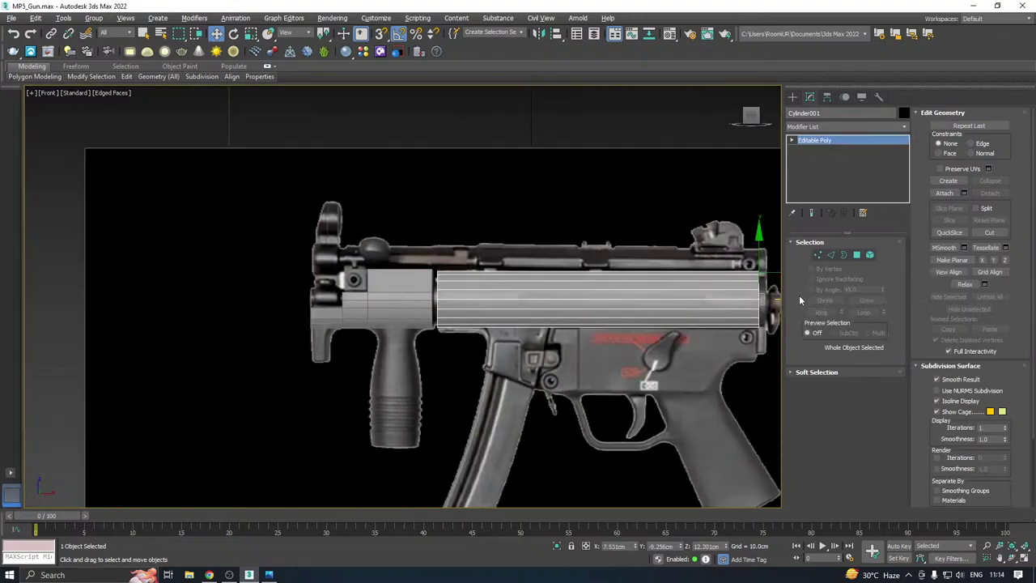
pyautogui.scroll(-2, 680, 304)
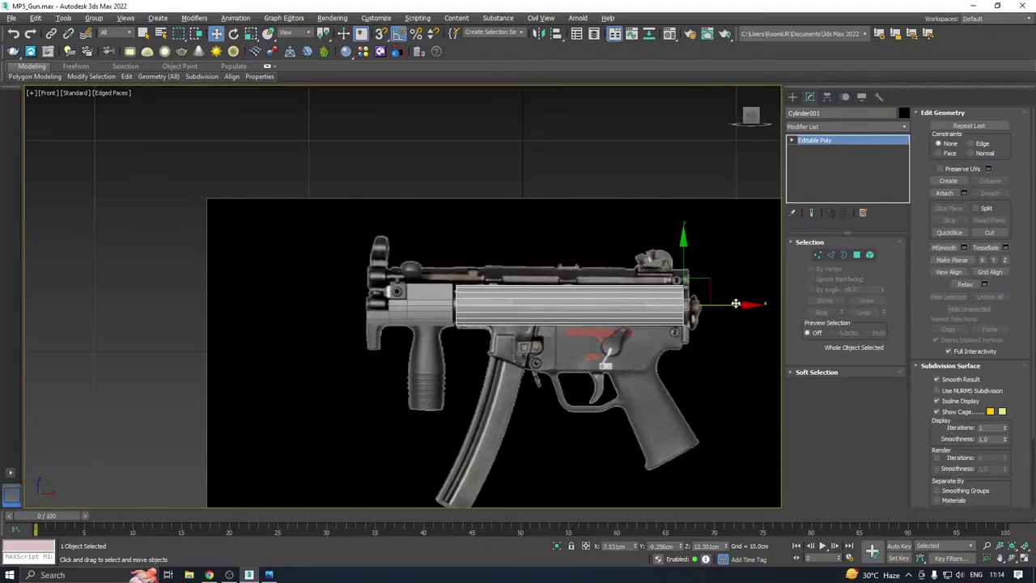
pyautogui.moveTo(734, 302)
pyautogui.keyDown('shift'); pyautogui.mouseDown()
pyautogui.moveTo(497, 305)
pyautogui.moveTo(510, 304)
pyautogui.mouseUp(); pyautogui.keyUp('shift')
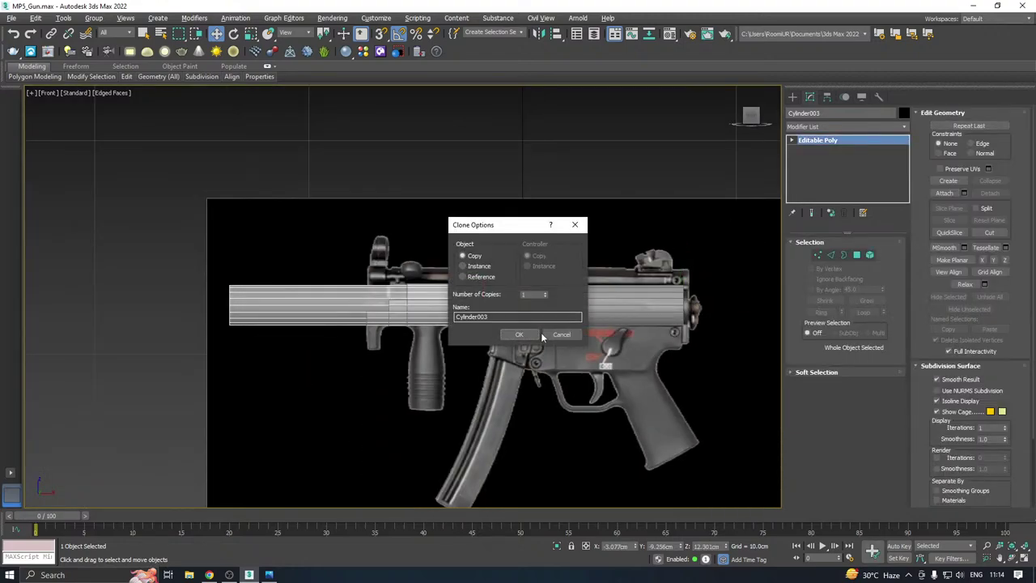
pyautogui.click(560, 335)
# Inset the receiver cylinder's round front cap polygon by 0.179 cm
pyautogui.scroll(4, 514, 313)
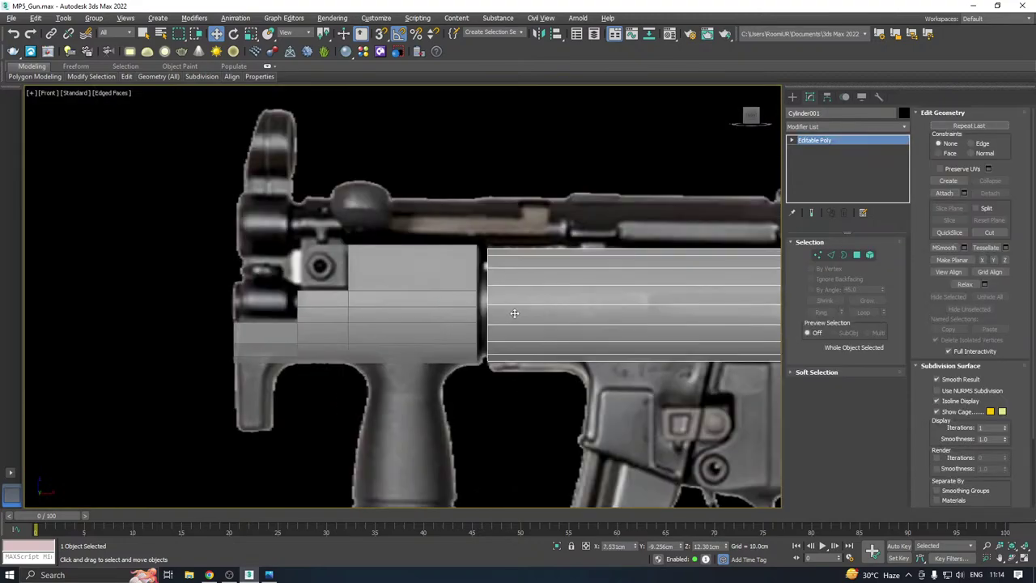
pyautogui.click(856, 256)
pyautogui.keyDown('alt'); pyautogui.moveTo(601, 266); pyautogui.dragTo(635, 273, button='middle'); pyautogui.keyUp('alt')
pyautogui.click(563, 328)
pyautogui.scroll(3, 565, 327)
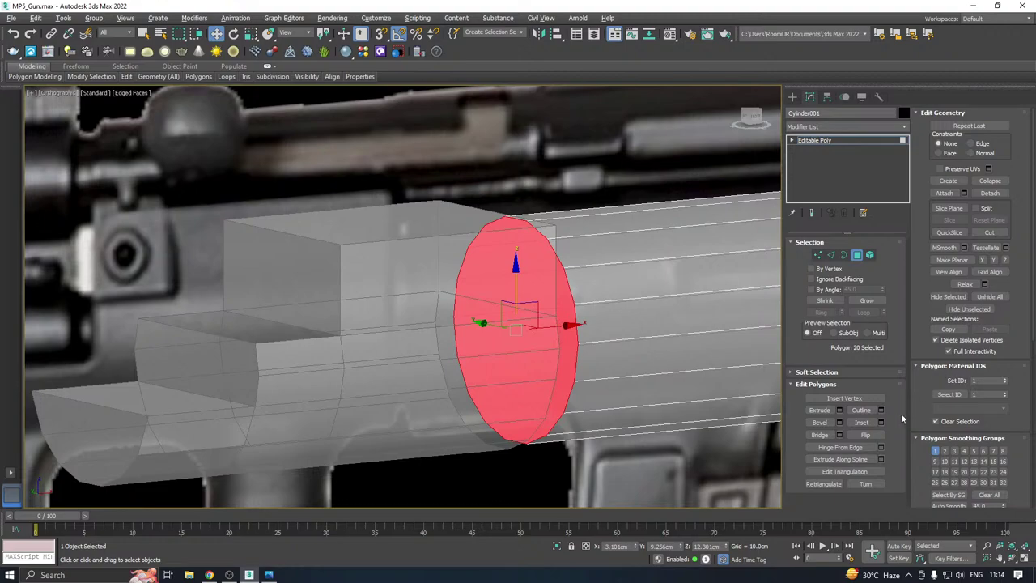
pyautogui.click(880, 421)
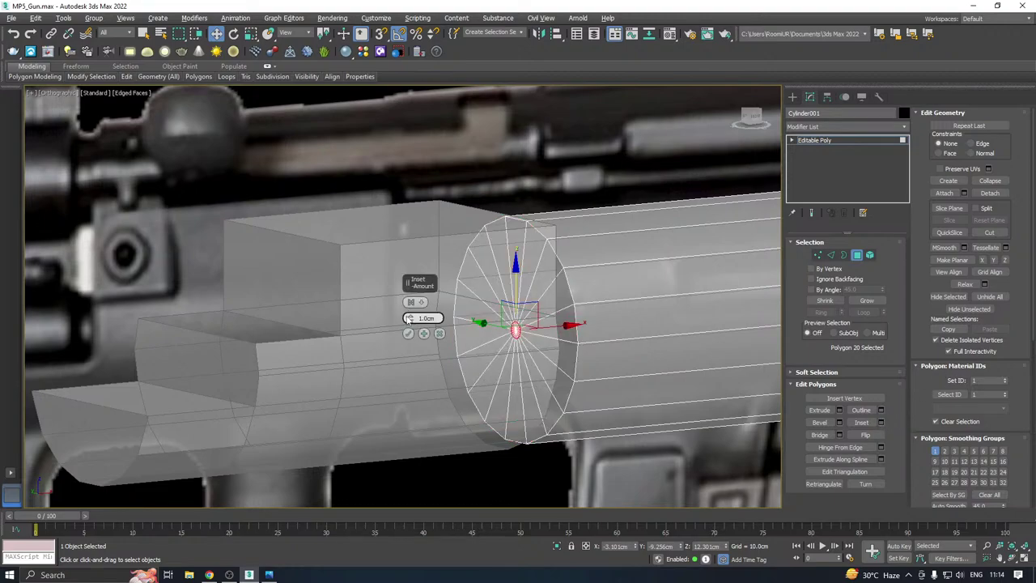
pyautogui.moveTo(409, 321); pyautogui.dragTo(479, 416)
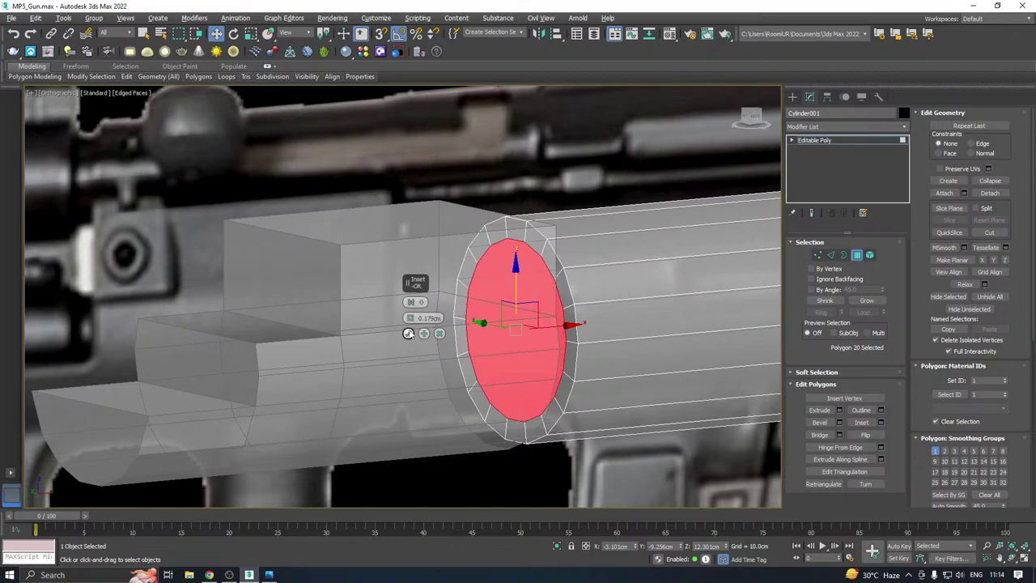
pyautogui.click(408, 333)
# Extrude the inset front cap 0.179 cm toward the handguard and leave polygon editing
pyautogui.press('f')
pyautogui.scroll(10, 372, 308)
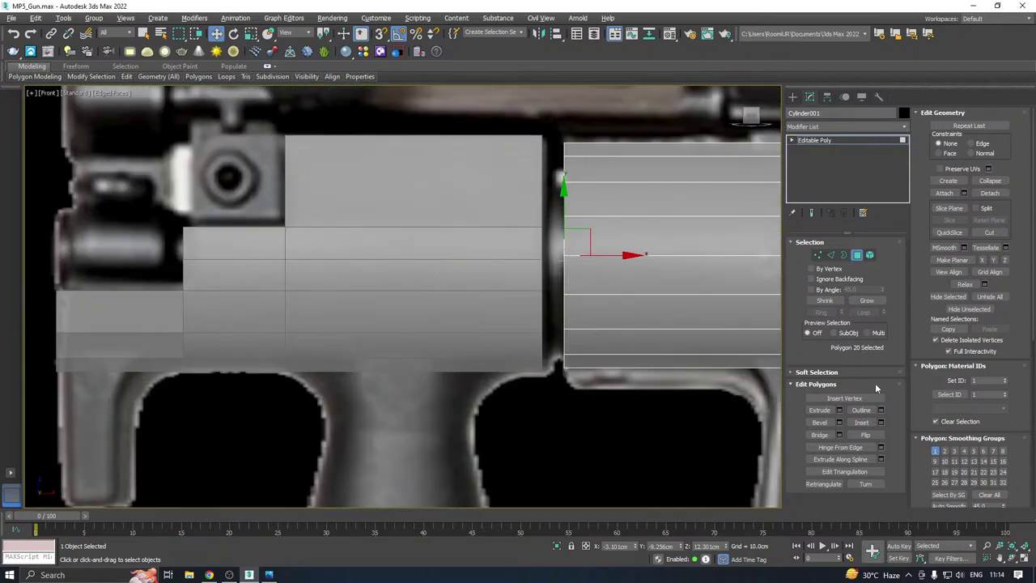
pyautogui.click(839, 409)
pyautogui.doubleClick(430, 318)
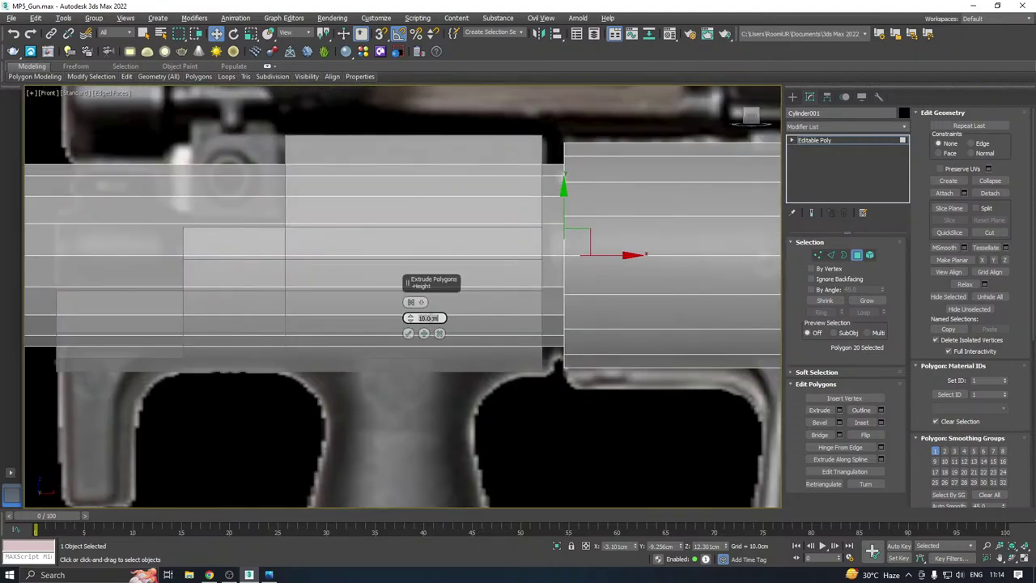
pyautogui.write('1')
pyautogui.press('Return')
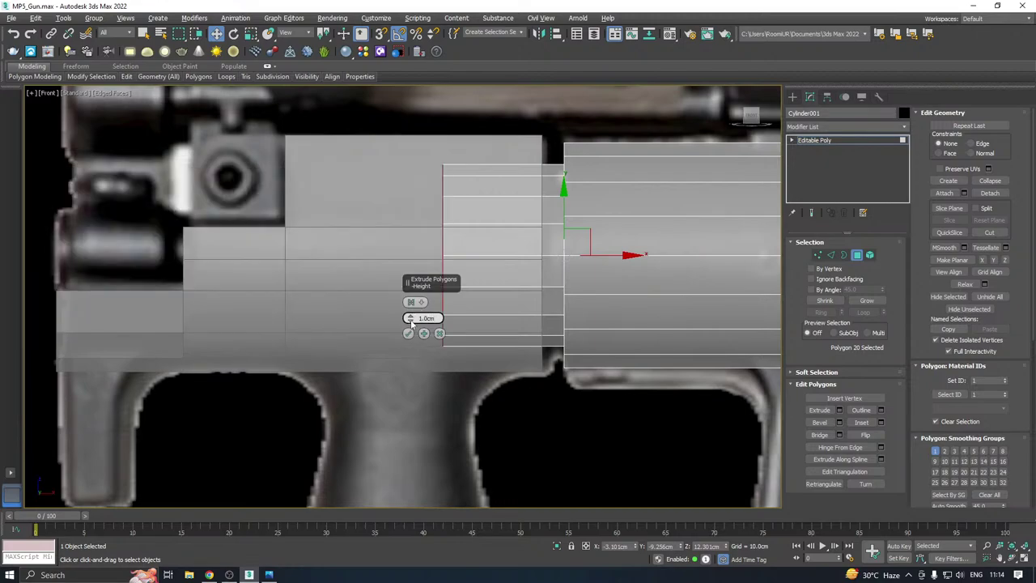
pyautogui.moveTo(411, 322); pyautogui.dragTo(489, 416)
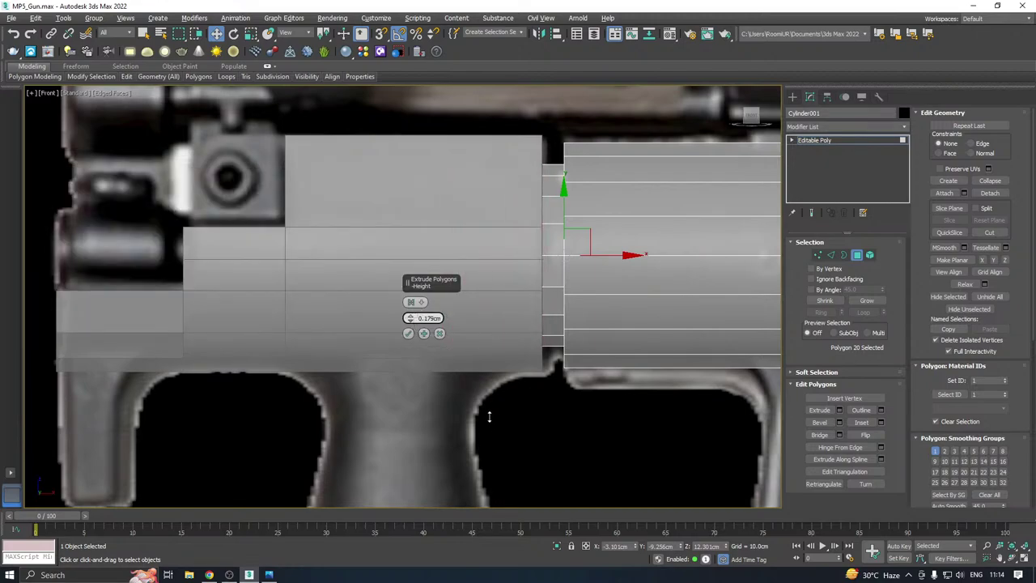
pyautogui.click(408, 333)
pyautogui.scroll(-3, 441, 270)
pyautogui.click(825, 140)
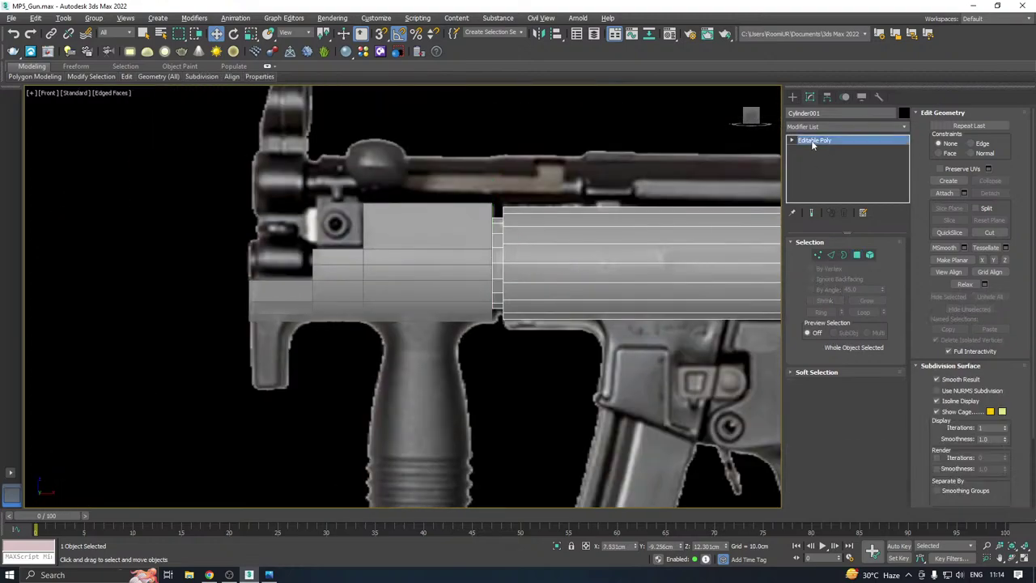
# Move the receiver cylinder's rear-end vertices slightly forward to X 7.423 cm to match the reference, then leave vertex editing
pyautogui.scroll(-4, 272, 242)
pyautogui.scroll(4, 594, 257)
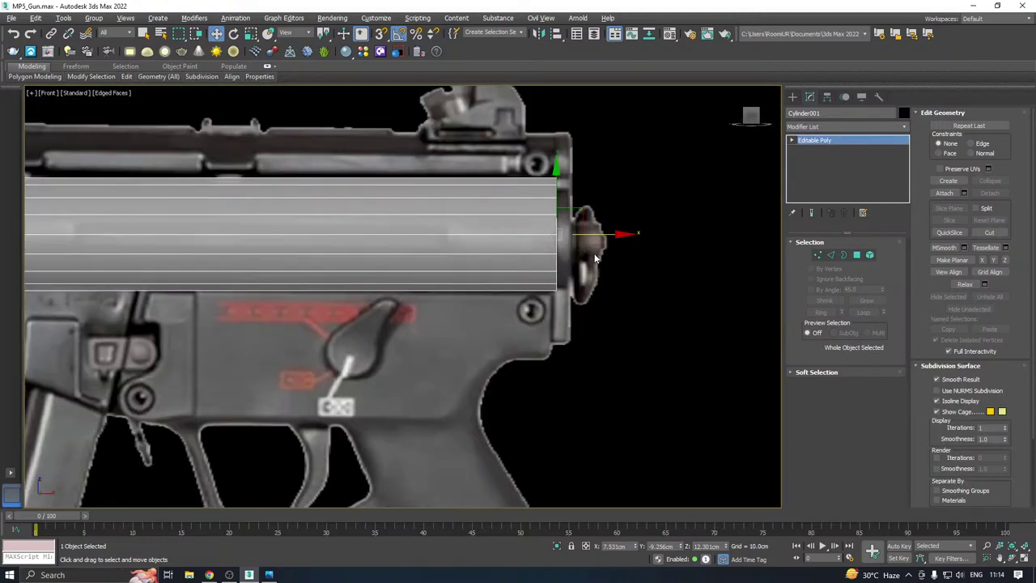
pyautogui.click(817, 255)
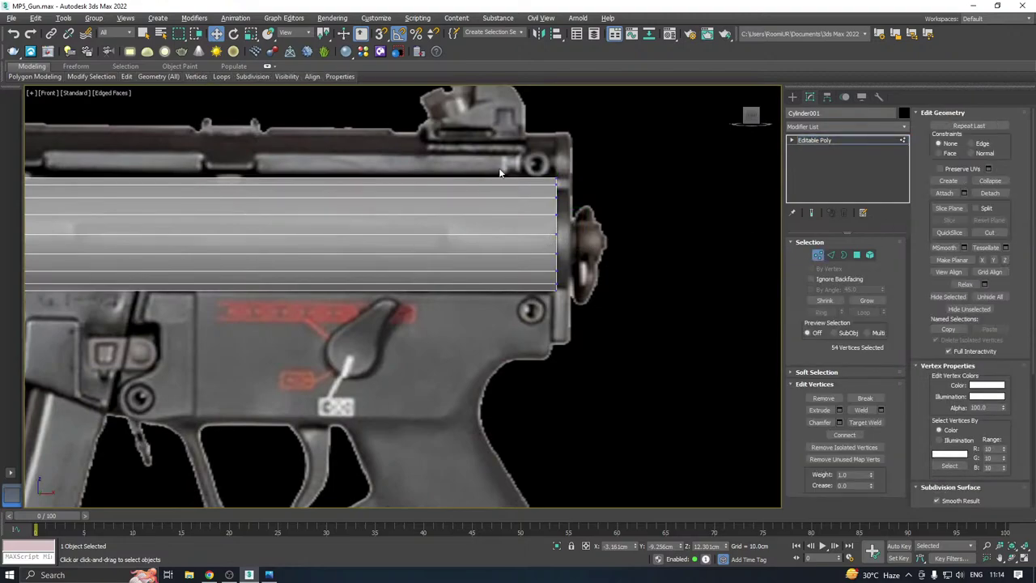
pyautogui.moveTo(612, 373); pyautogui.dragTo(612, 372)
pyautogui.moveTo(605, 233); pyautogui.dragTo(581, 235)
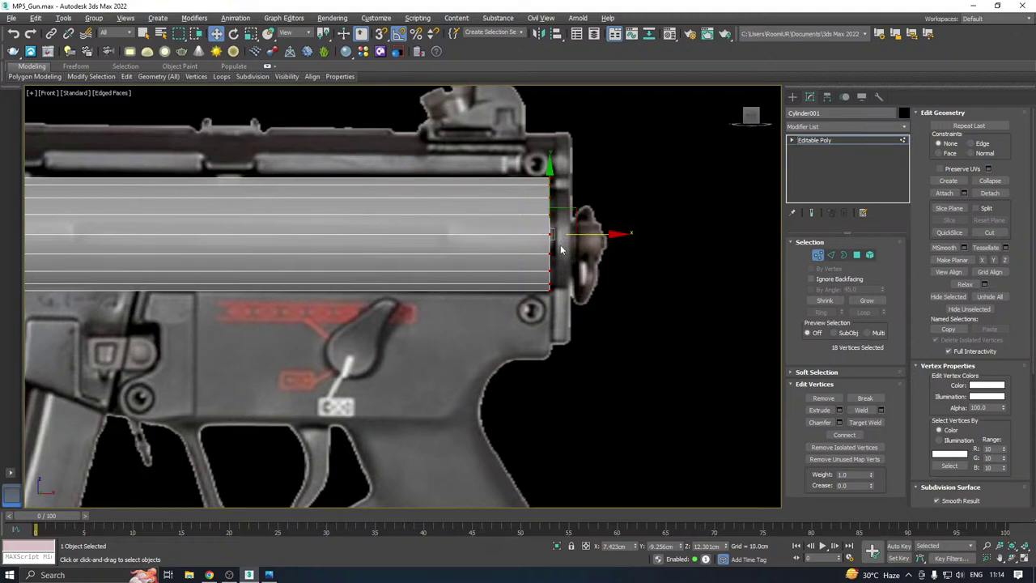
pyautogui.scroll(-5, 587, 207)
pyautogui.scroll(4, 385, 209)
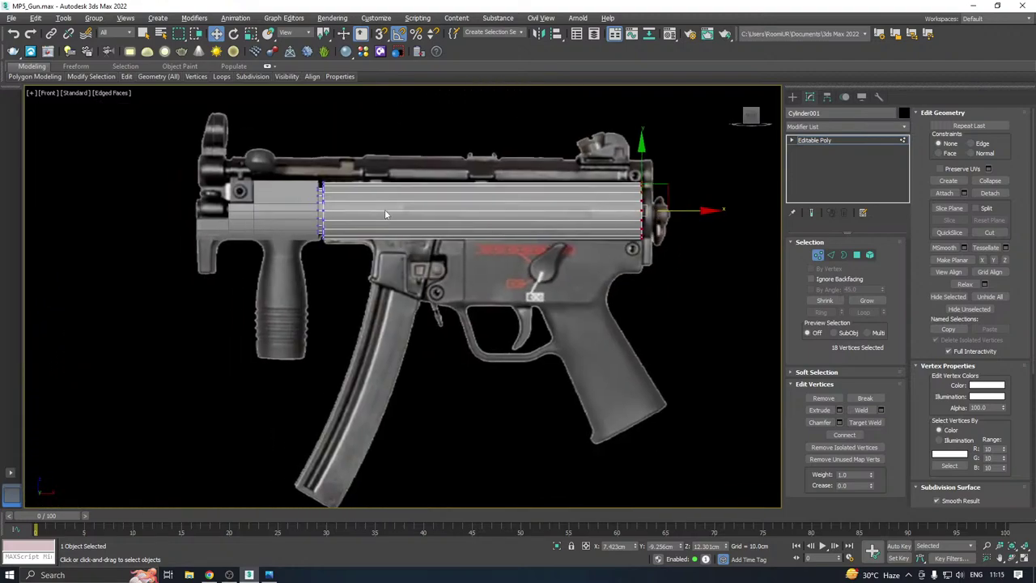
pyautogui.scroll(-3, 501, 184)
pyautogui.click(850, 136)
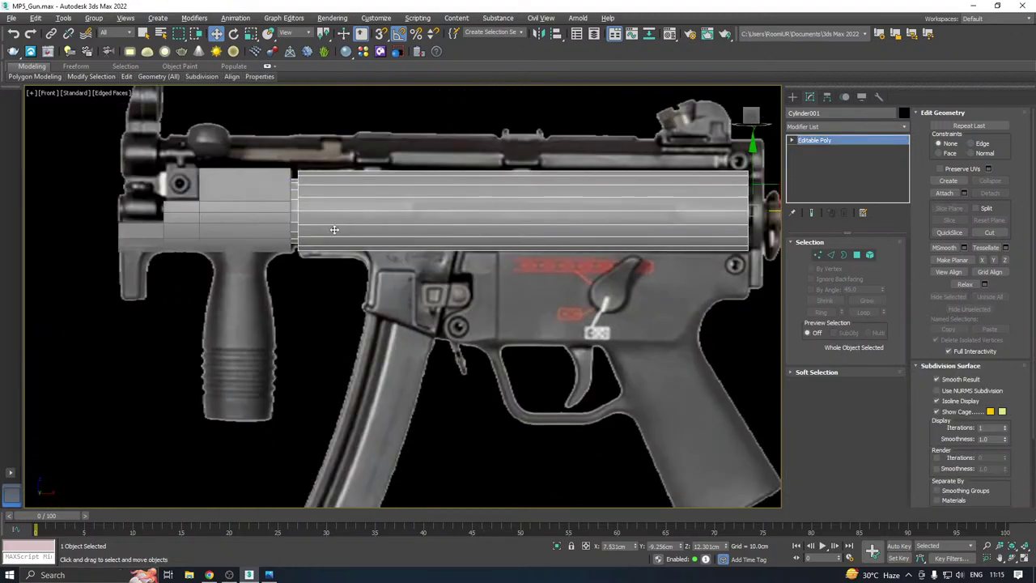
# Clear the selection and save a copy of the scene as MP5_Gun01.max in the Work folder
pyautogui.scroll(-3, 439, 275)
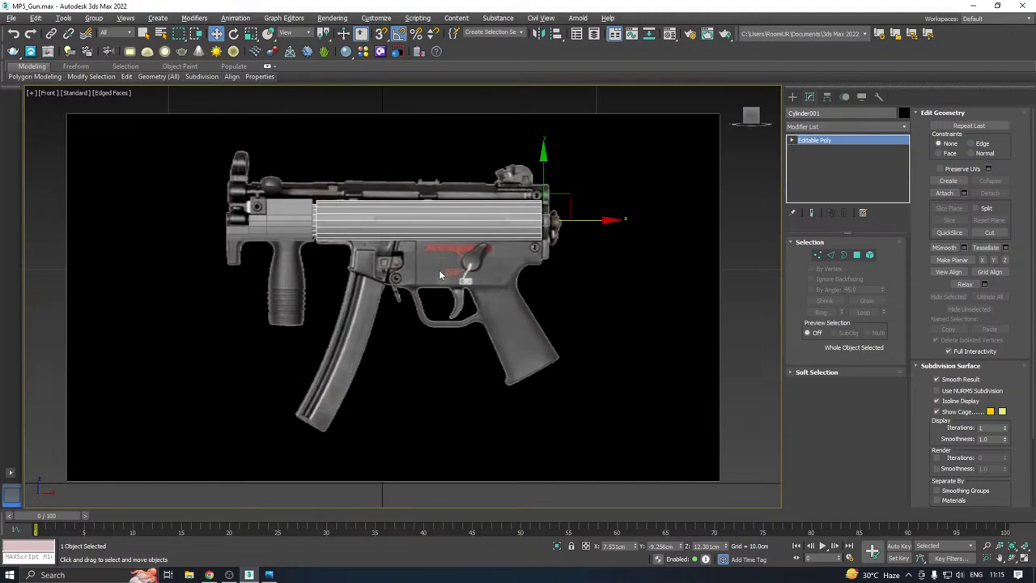
pyautogui.click(732, 340)
pyautogui.moveTo(488, 245); pyautogui.dragTo(547, 267, button='middle')
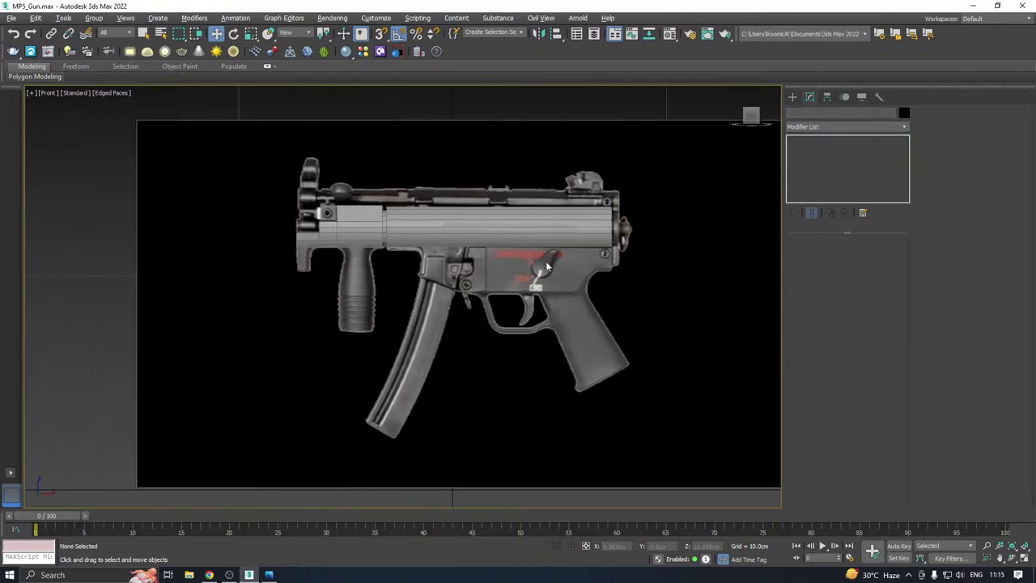
pyautogui.click(12, 18)
pyautogui.click(59, 127)
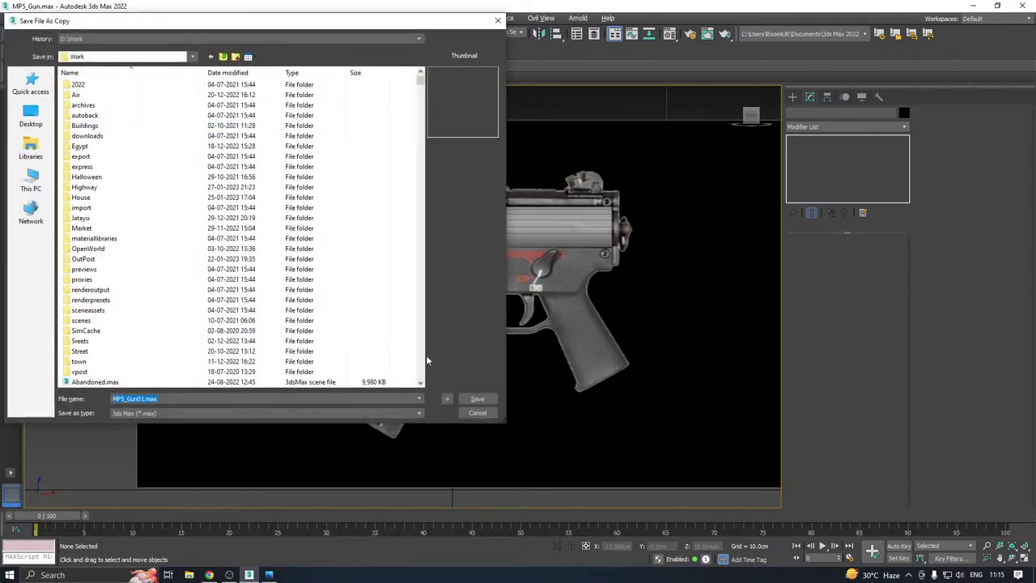
pyautogui.click(488, 396)
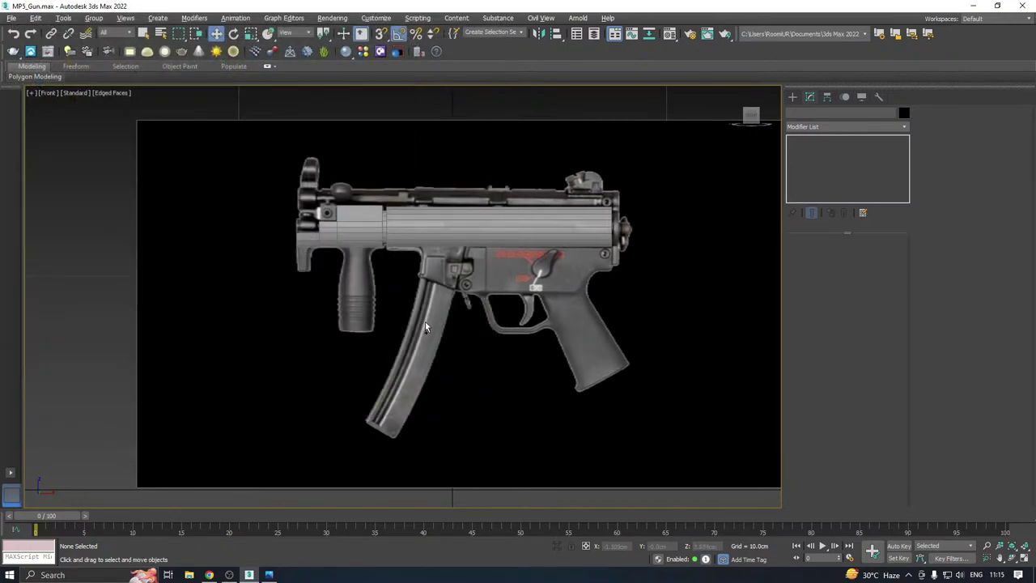
# Raise the receiver cylinder off the gun in the front view to inspect the reference beneath, undoing the move
pyautogui.scroll(5, 457, 233)
pyautogui.click(457, 232)
pyautogui.scroll(-2, 457, 232)
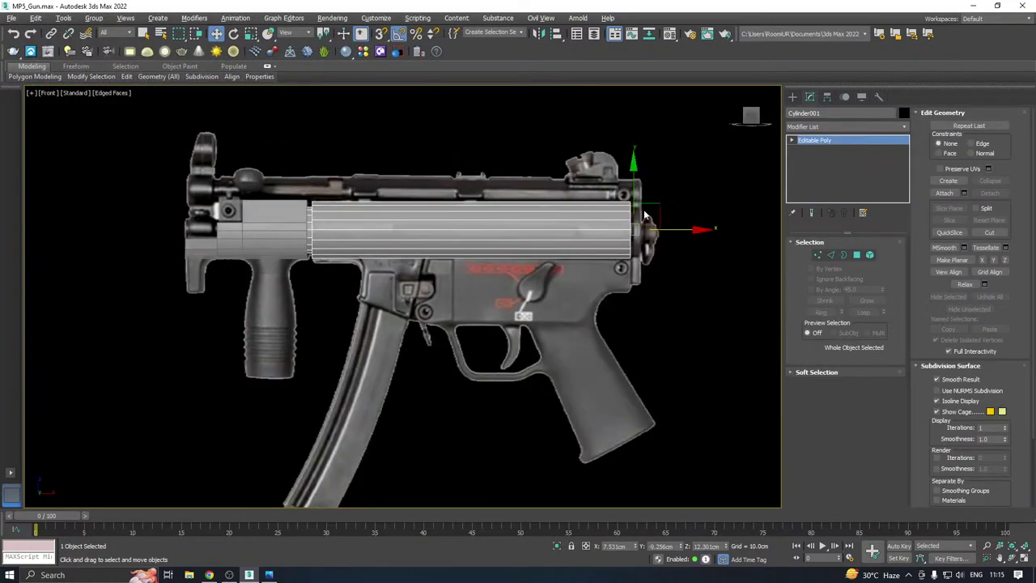
pyautogui.moveTo(636, 194); pyautogui.dragTo(645, 98)
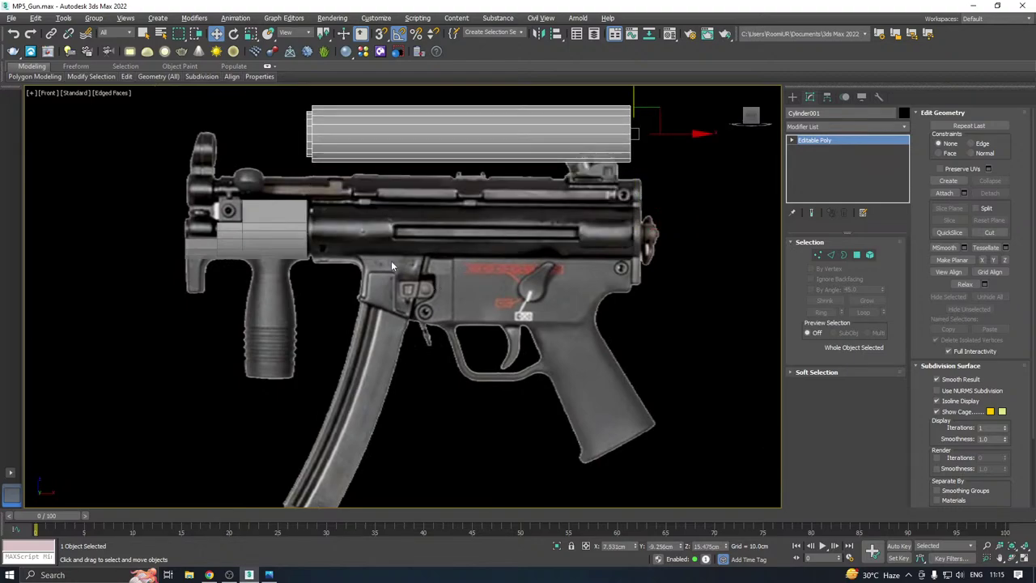
pyautogui.scroll(3, 391, 264)
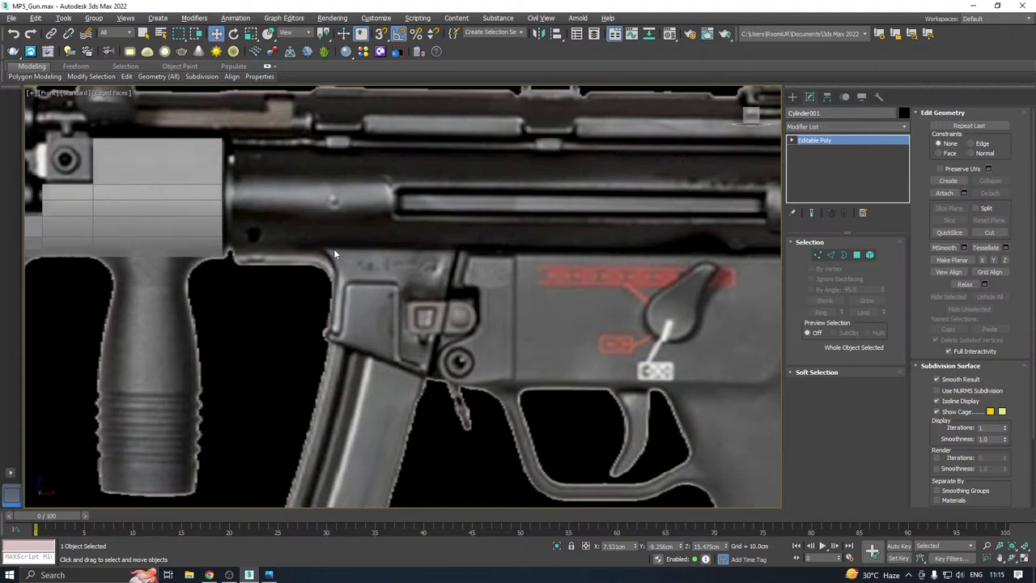
pyautogui.scroll(-2, 311, 253)
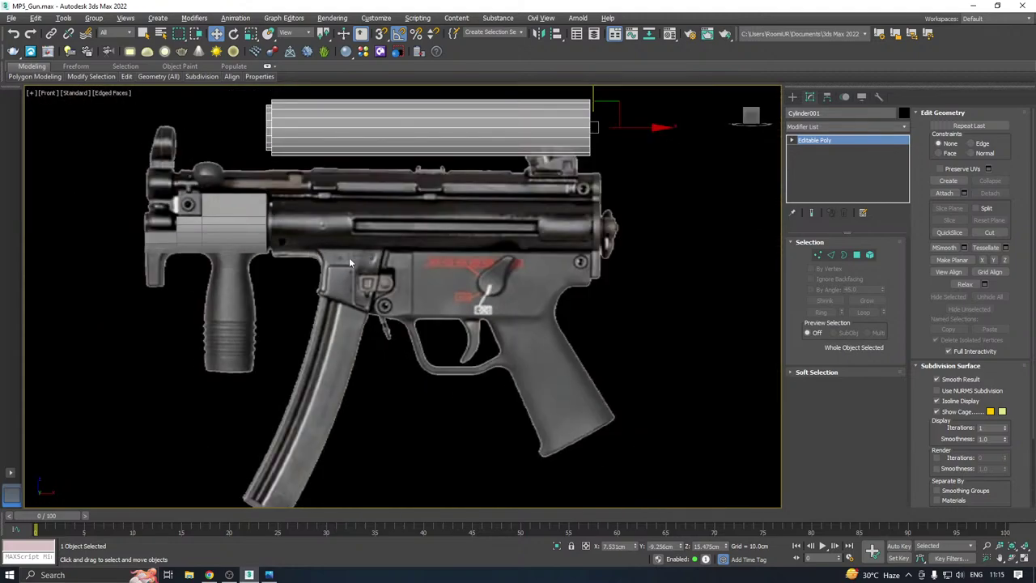
pyautogui.hotkey('ctrl', 'z')
pyautogui.scroll(3, 335, 263)
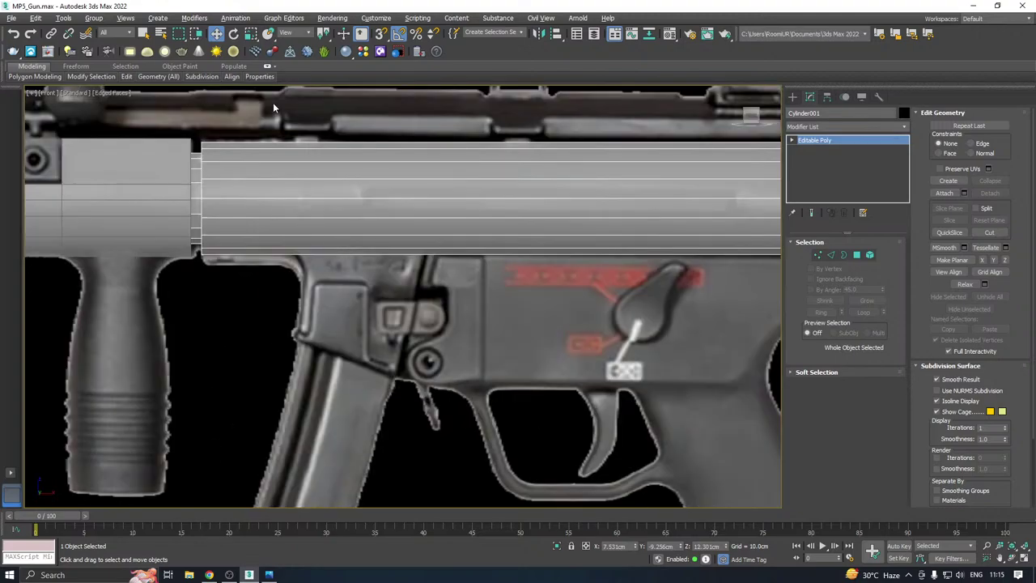
# Add a vertical edge loop with Swift Loop around the receiver cylinder, above the front edge of the reference's magazine well
pyautogui.moveTo(127, 76)
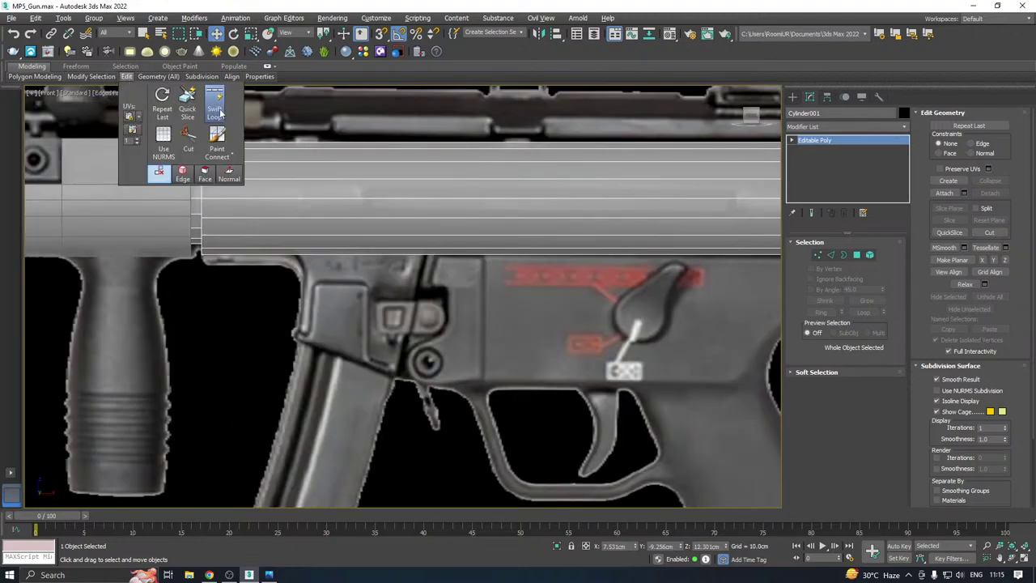
pyautogui.click(216, 111)
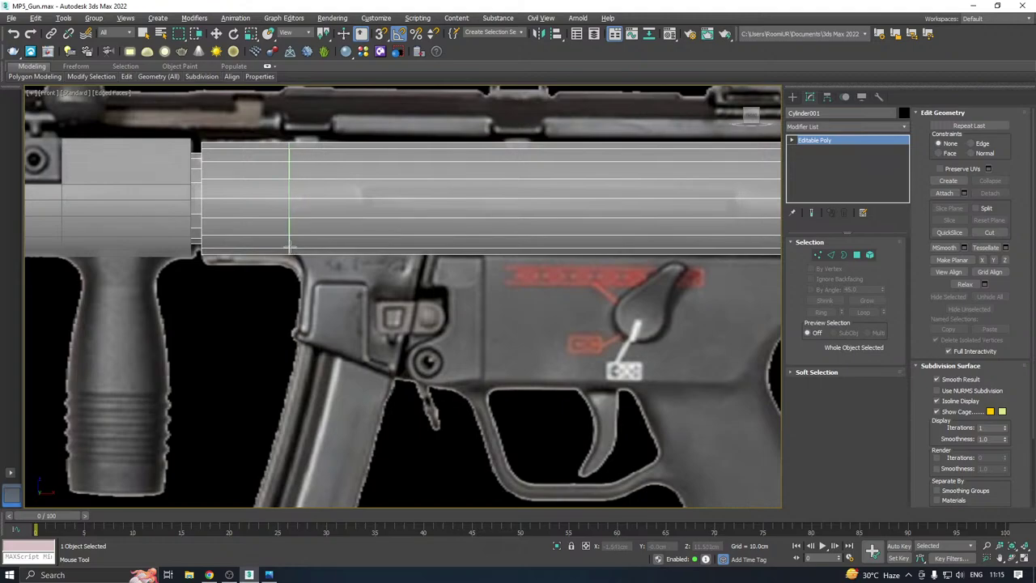
pyautogui.click(286, 247)
pyautogui.scroll(-4, 287, 248)
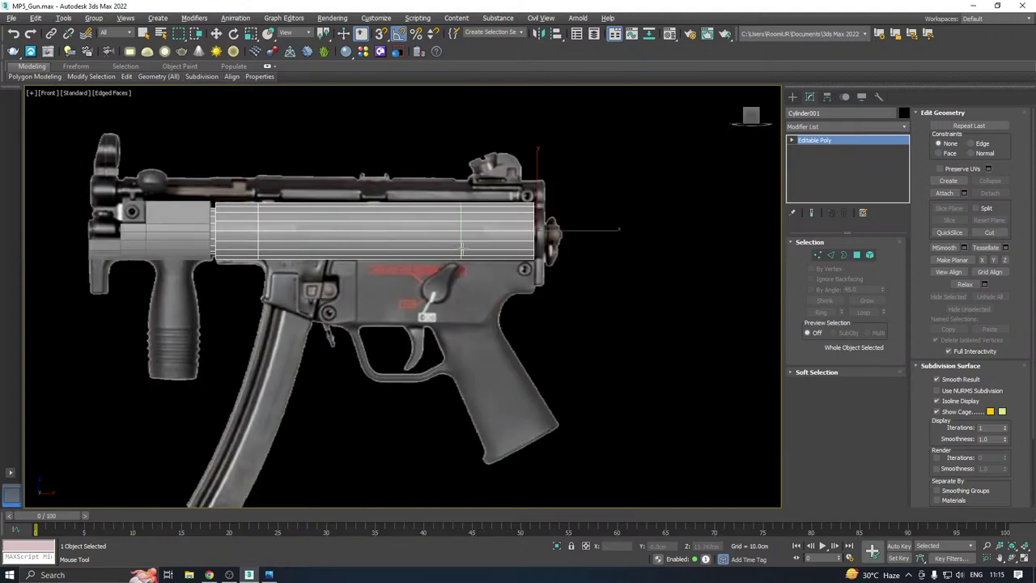
pyautogui.scroll(3, 348, 227)
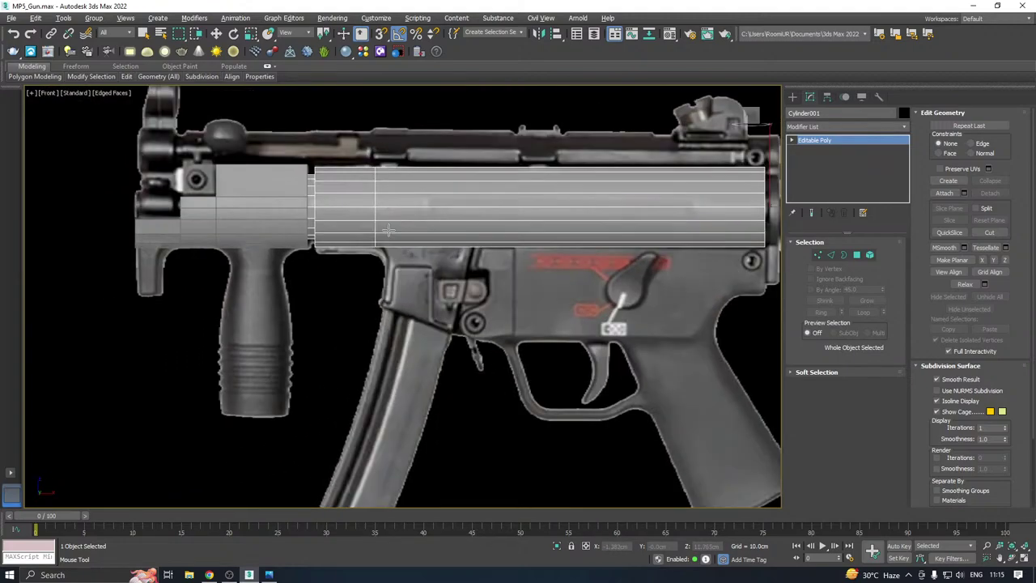
pyautogui.press('w')
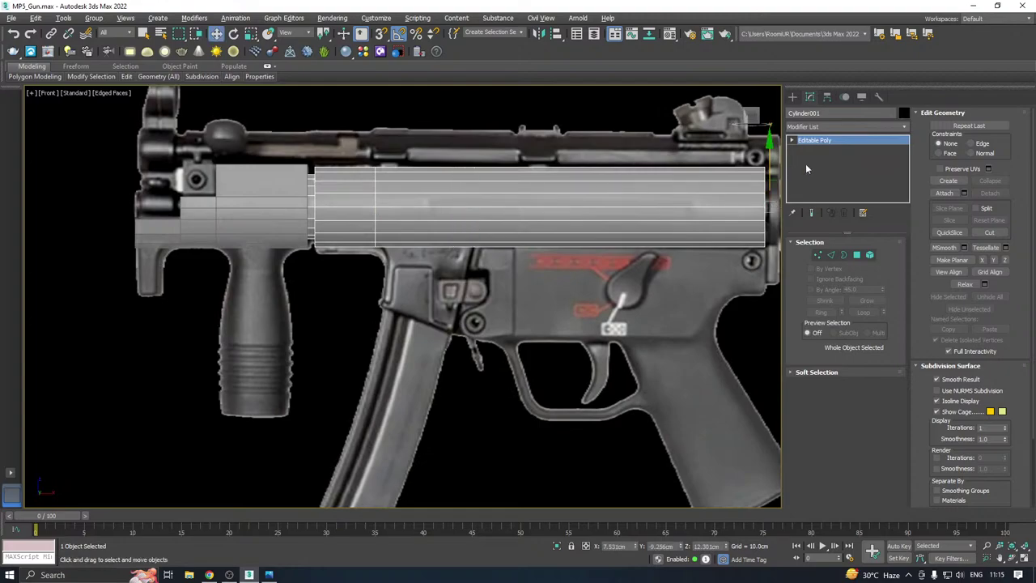
# Check the reference beneath the receiver cylinder and add a second Swift Loop edge loop above the seam behind the magazine well
pyautogui.moveTo(774, 172); pyautogui.dragTo(766, 131)
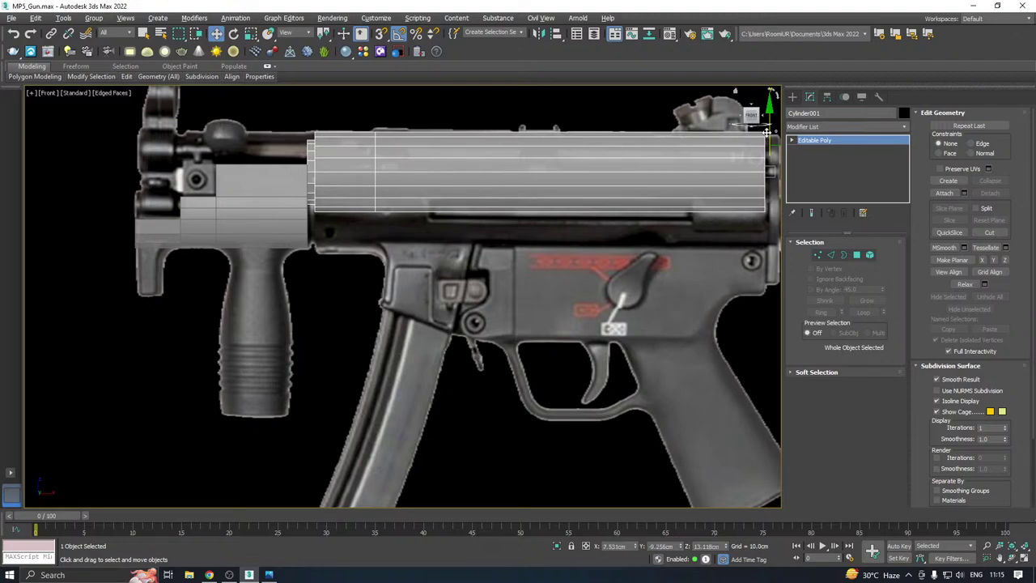
pyautogui.hotkey('ctrl', 'z')
pyautogui.moveTo(130, 81)
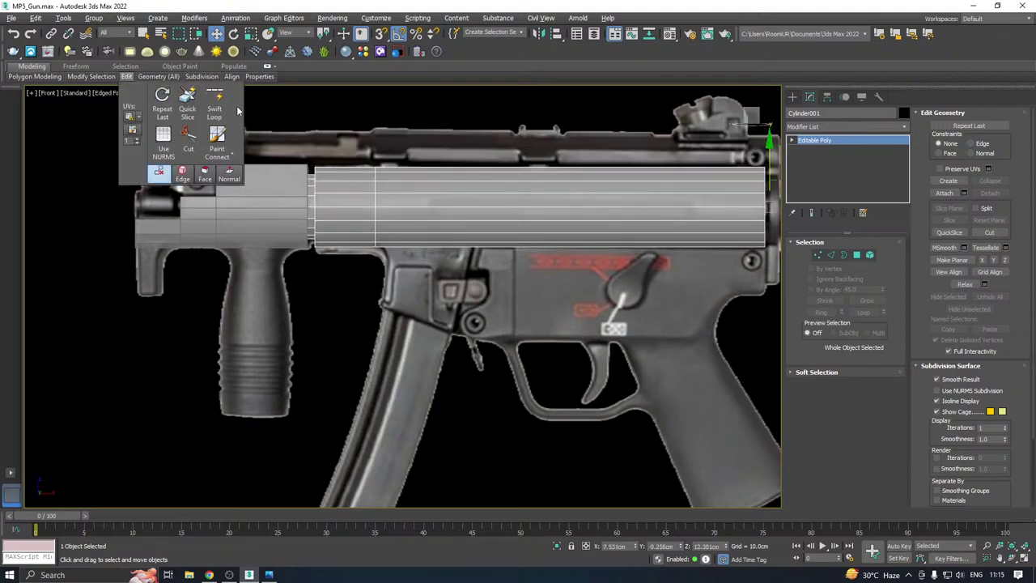
pyautogui.click(215, 103)
pyautogui.rightClick(475, 243)
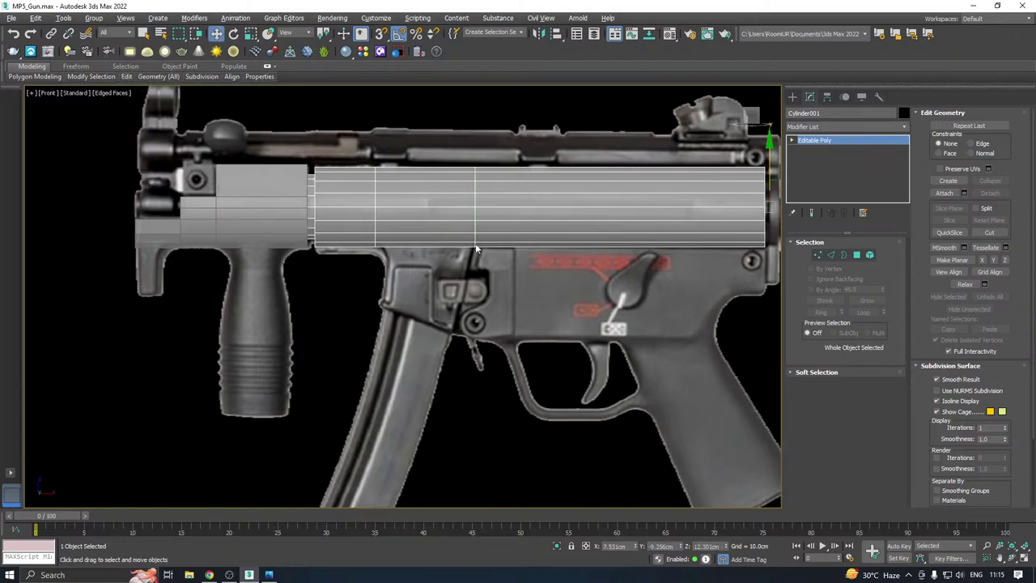
# Select the six polygons along the underside of the receiver cylinder, from the loop above the magazine well's front to the rear end
pyautogui.moveTo(475, 243); pyautogui.dragTo(410, 194, button='middle')
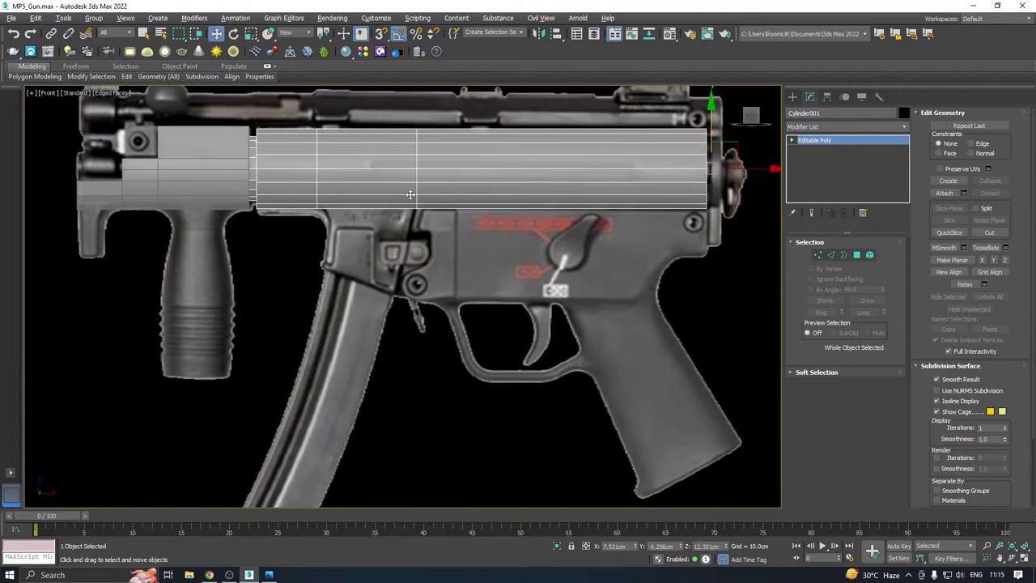
pyautogui.scroll(-4, 410, 194)
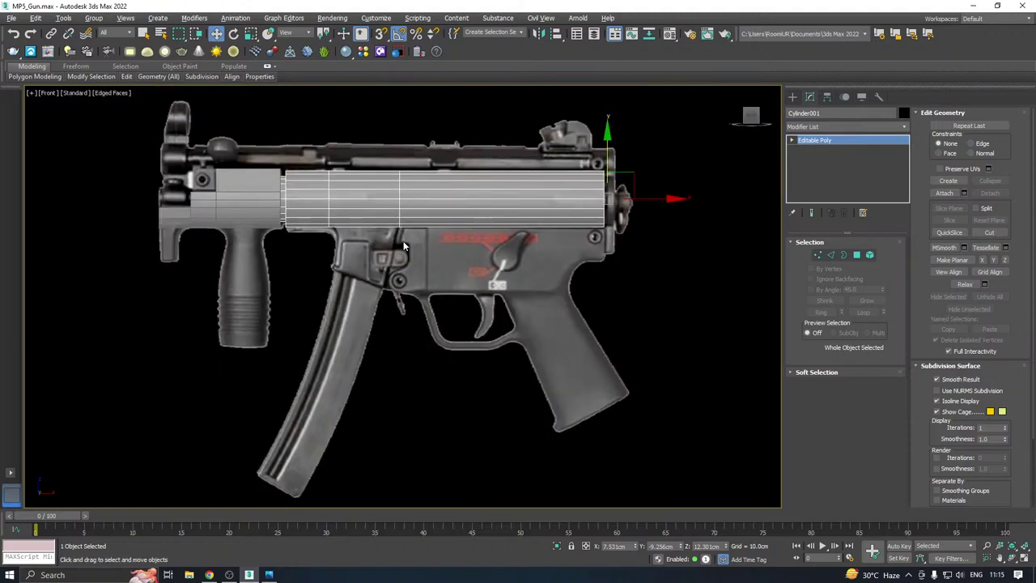
pyautogui.scroll(2, 398, 241)
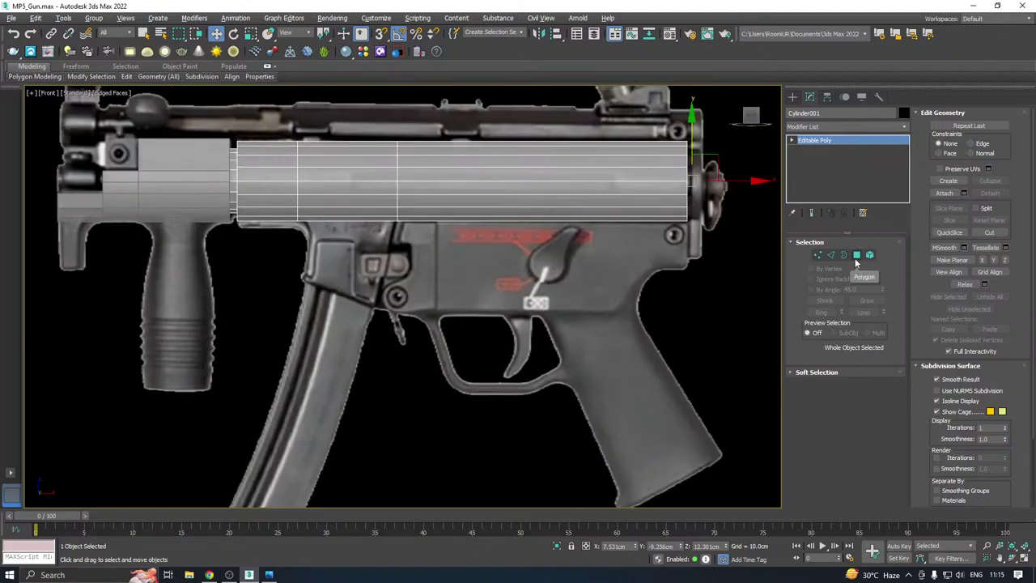
pyautogui.click(857, 256)
pyautogui.click(413, 215)
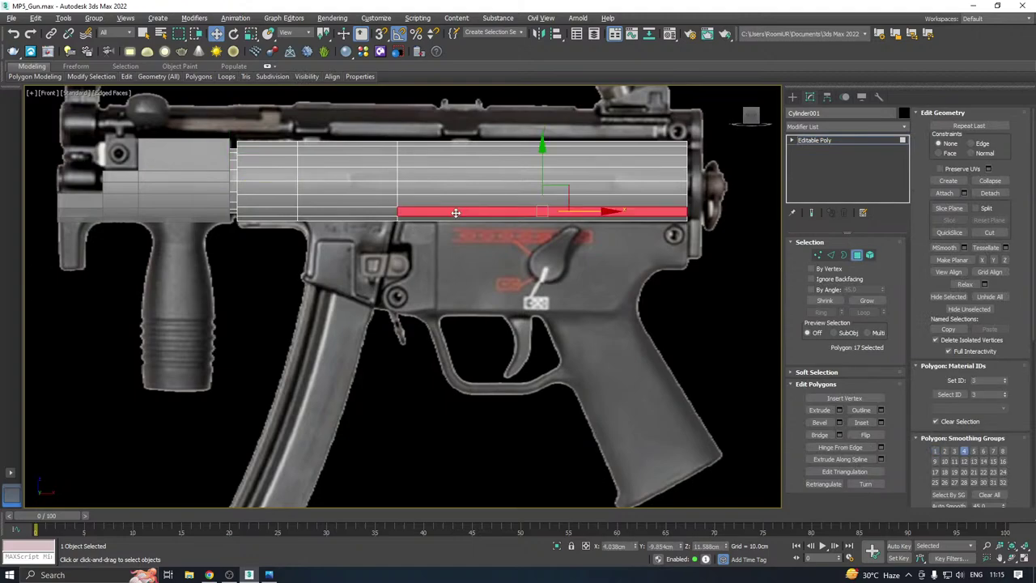
pyautogui.keyDown('alt'); pyautogui.moveTo(413, 215); pyautogui.dragTo(462, 173, button='middle'); pyautogui.keyUp('alt')
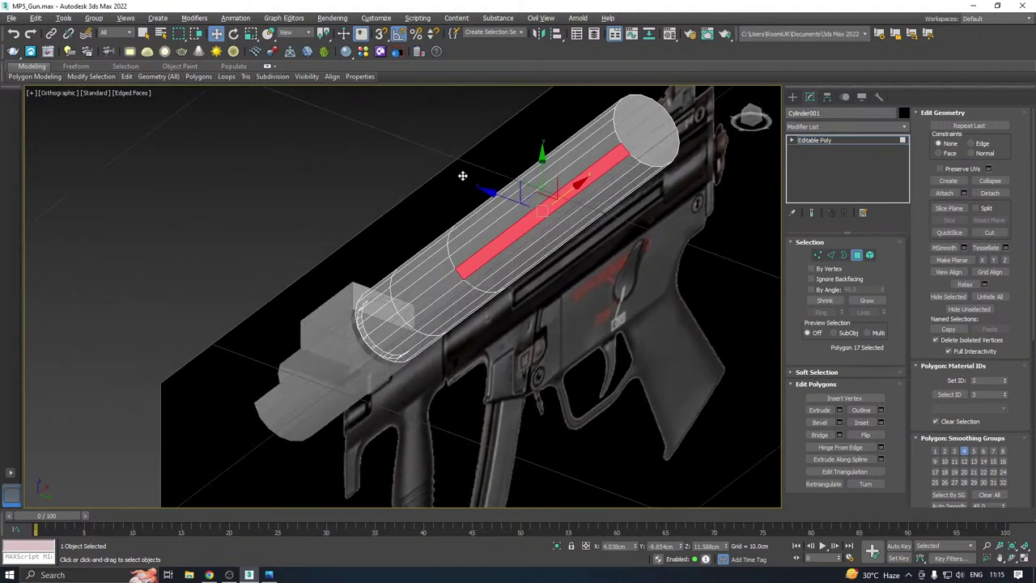
pyautogui.keyDown('ctrl'); pyautogui.click(481, 287); pyautogui.keyUp('ctrl')
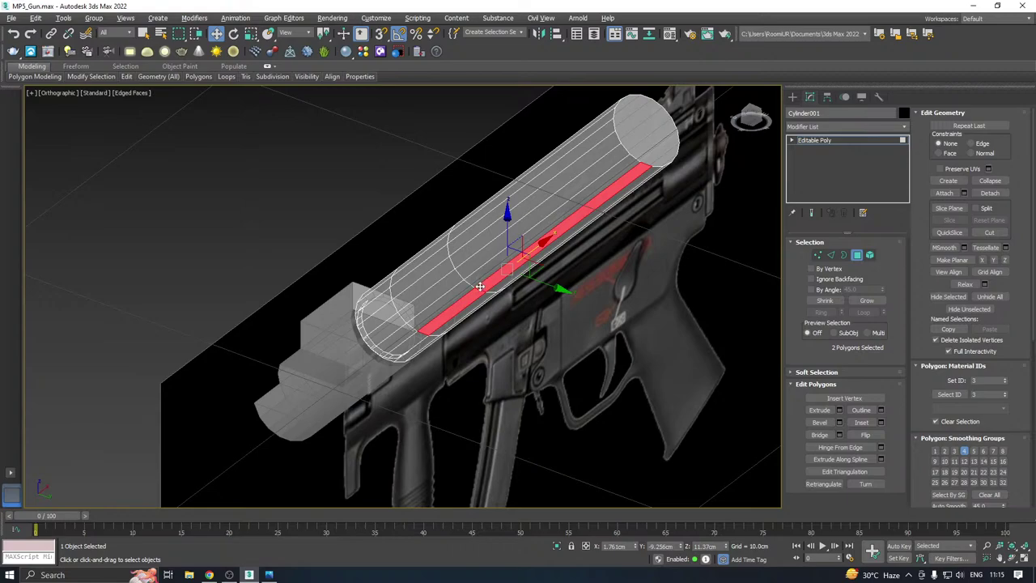
pyautogui.keyDown('ctrl'); pyautogui.click(472, 295); pyautogui.keyUp('ctrl')
pyautogui.keyDown('ctrl'); pyautogui.click(486, 293); pyautogui.keyUp('ctrl')
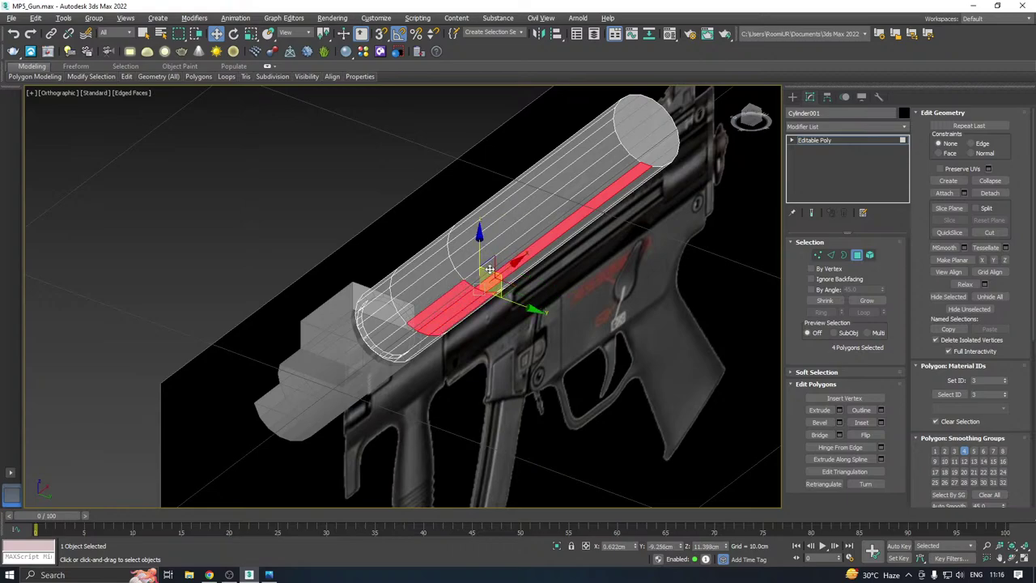
pyautogui.keyDown('ctrl'); pyautogui.click(502, 285); pyautogui.keyUp('ctrl')
pyautogui.keyDown('ctrl'); pyautogui.click(500, 285); pyautogui.keyUp('ctrl')
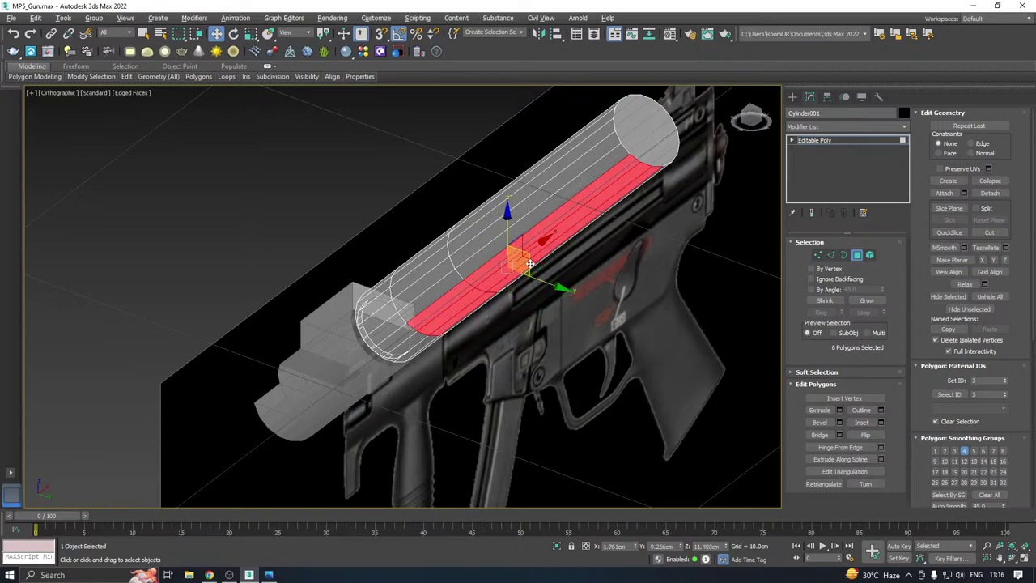
pyautogui.keyDown('alt'); pyautogui.moveTo(521, 256); pyautogui.dragTo(664, 270, button='middle'); pyautogui.keyUp('alt')
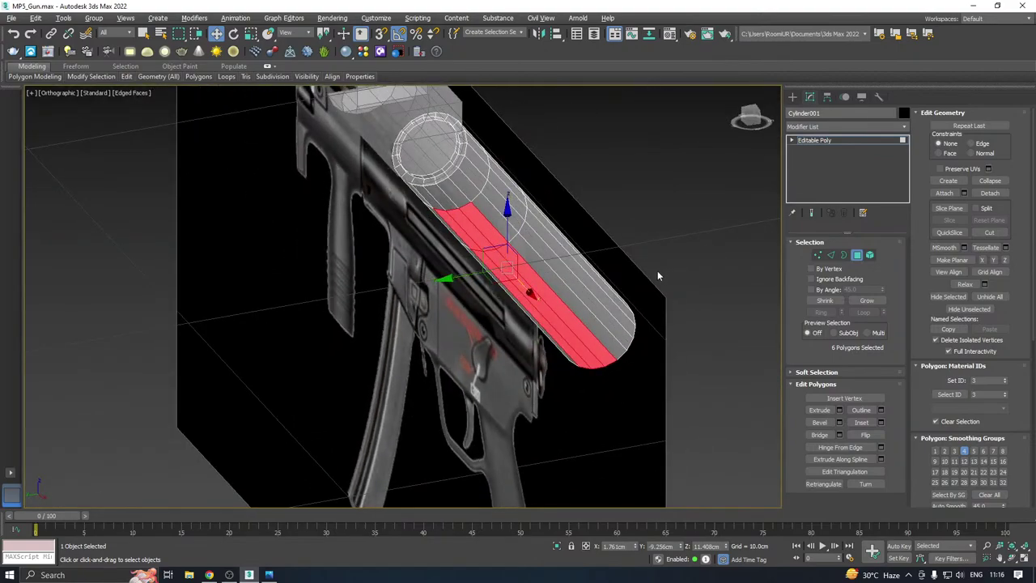
# Extrude the selected underside polygons 0.179 cm and move them down to the bottom edge of the reference's lower receiver
pyautogui.press('f')
pyautogui.scroll(10, 413, 267)
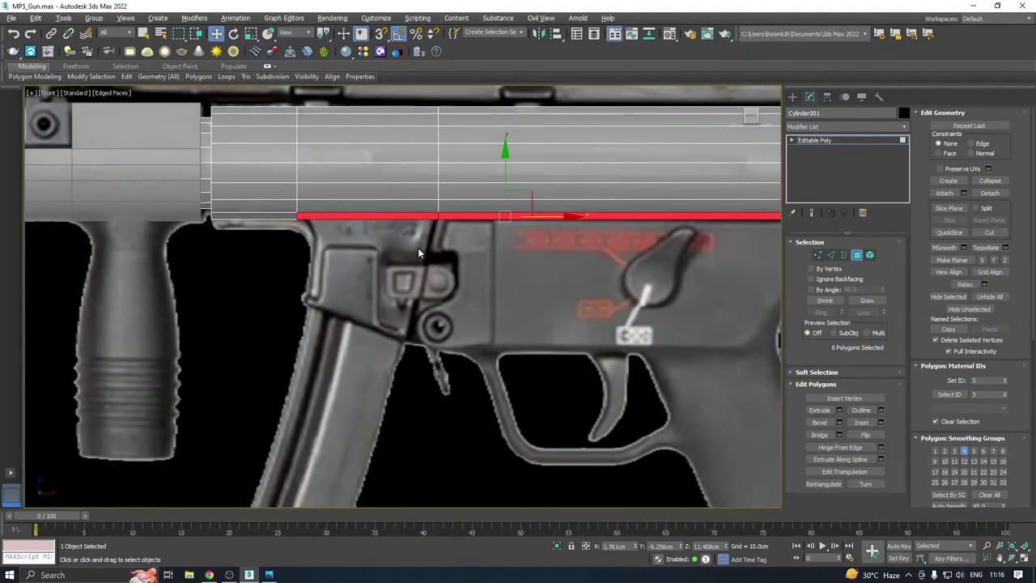
pyautogui.keyDown('alt'); pyautogui.moveTo(447, 228); pyautogui.dragTo(546, 200, button='middle'); pyautogui.keyUp('alt')
pyautogui.press('f')
pyautogui.scroll(12, 400, 267)
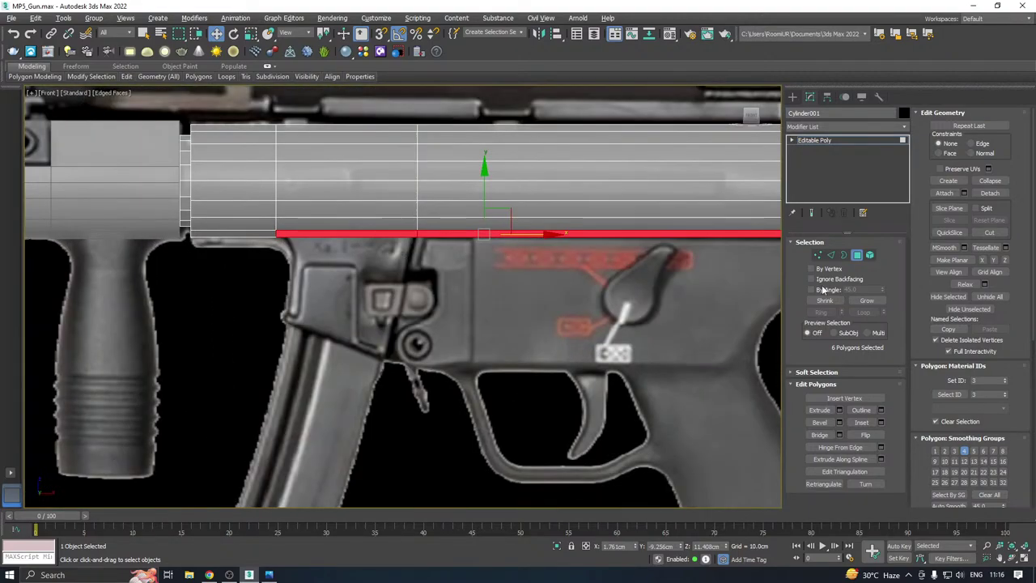
pyautogui.click(840, 411)
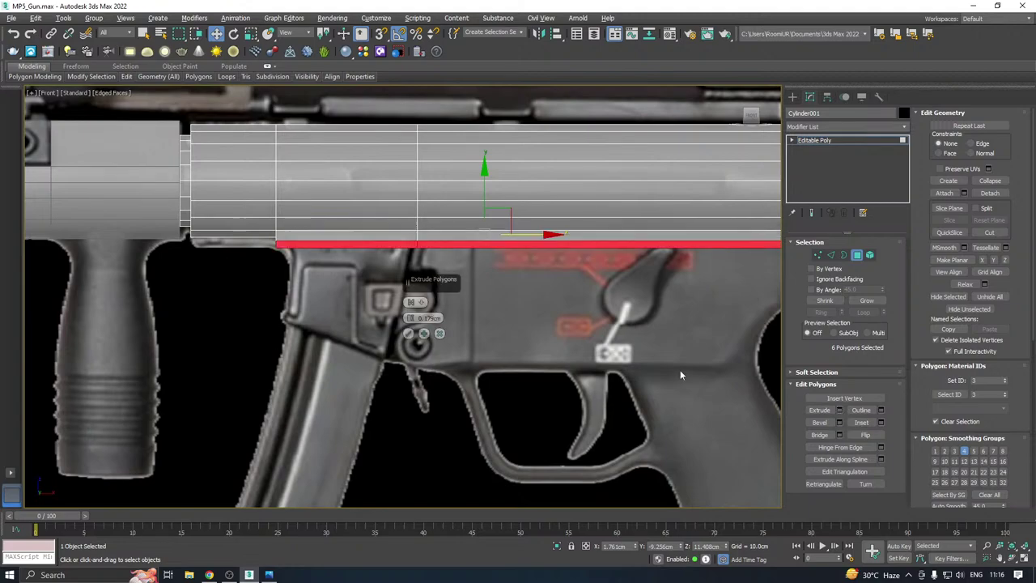
pyautogui.click(405, 335)
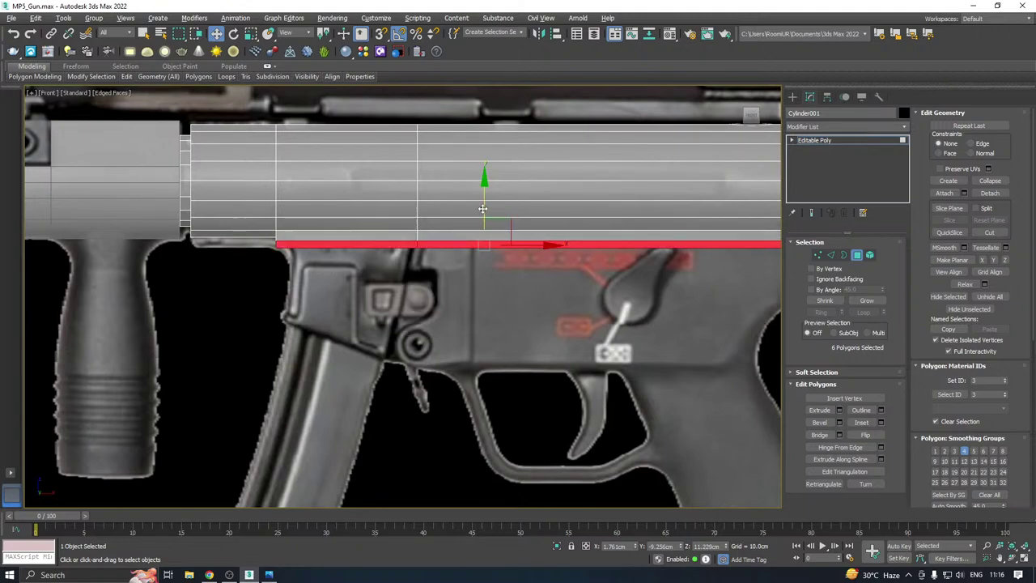
pyautogui.moveTo(484, 210); pyautogui.dragTo(475, 326)
# Flatten the curved bottom faces of the extruded lower receiver block with Make Planar
pyautogui.moveTo(582, 309); pyautogui.dragTo(401, 271, button='middle')
pyautogui.keyDown('alt'); pyautogui.moveTo(517, 283); pyautogui.dragTo(590, 279, button='middle'); pyautogui.keyUp('alt')
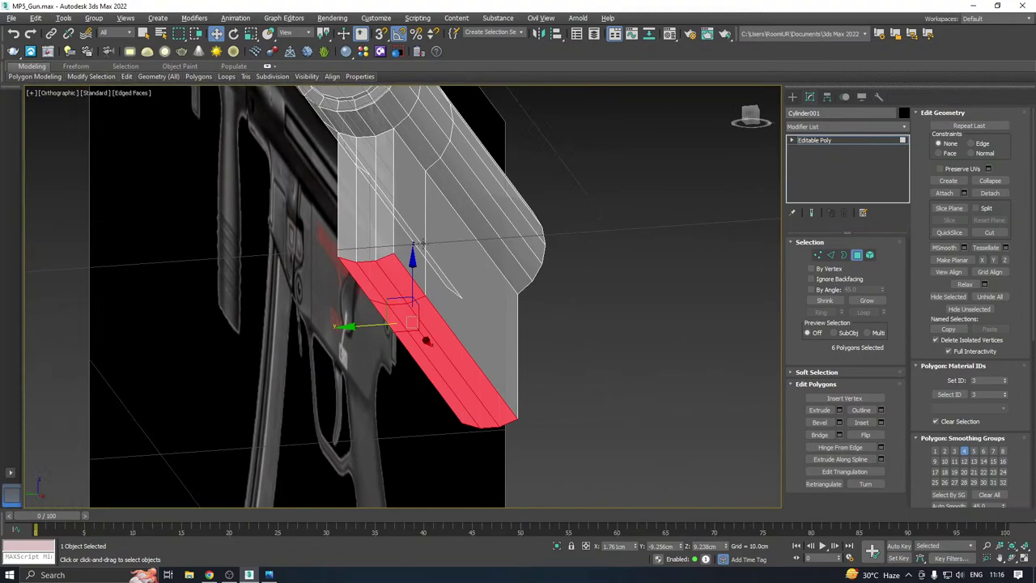
pyautogui.click(953, 261)
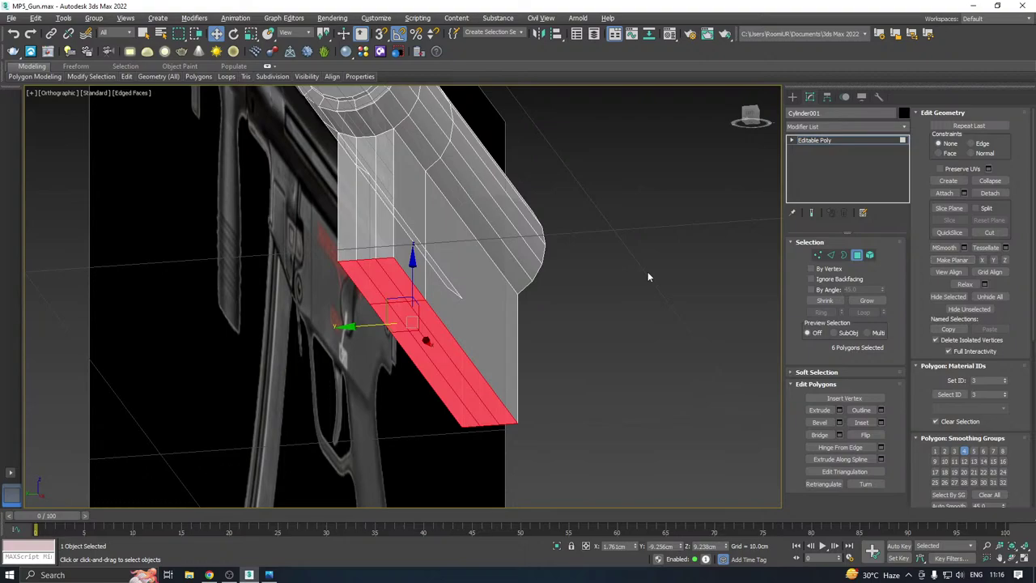
# Inspect the lower receiver block and its flattened underside from several angles and against the reference in the front view
pyautogui.press('f')
pyautogui.press('p')
pyautogui.hotkey('shift', 'z')
pyautogui.hotkey('shift', 'z')
pyautogui.hotkey('shift', 'z')
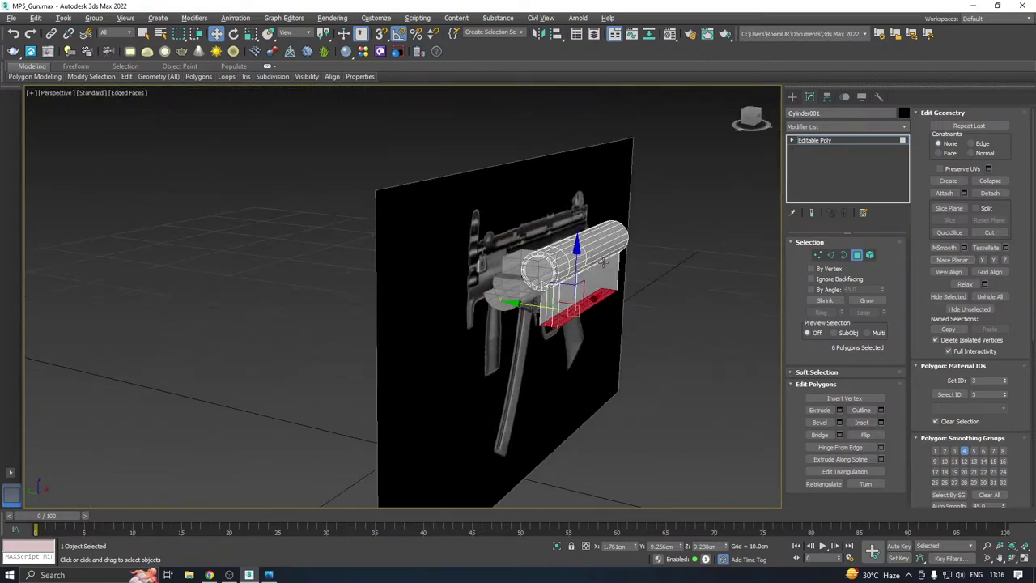
pyautogui.hotkey('shift', 'z')
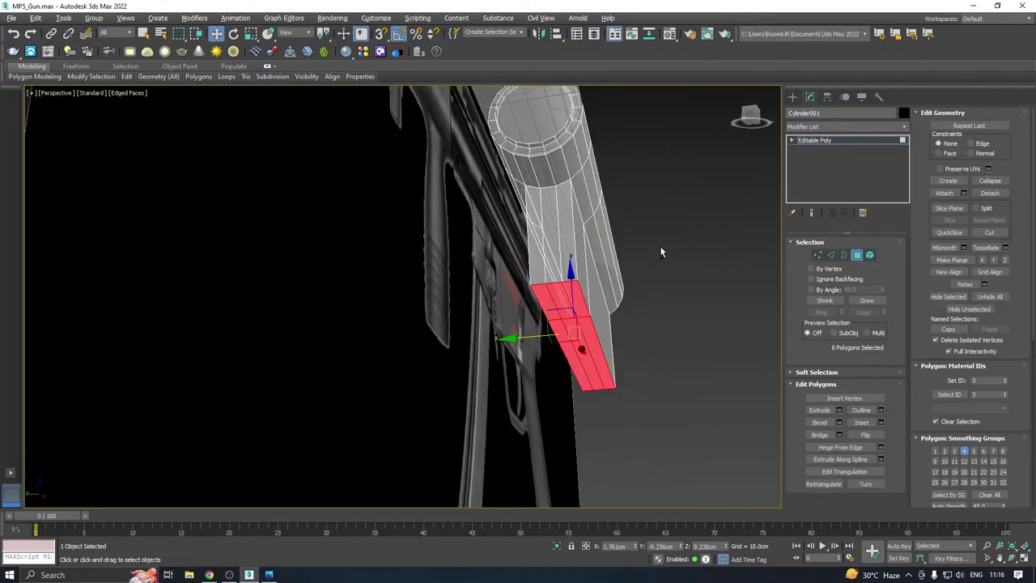
pyautogui.hotkey('shift', 'z')
pyautogui.hotkey('shift', 'z')
pyautogui.hotkey('shift', 'z')
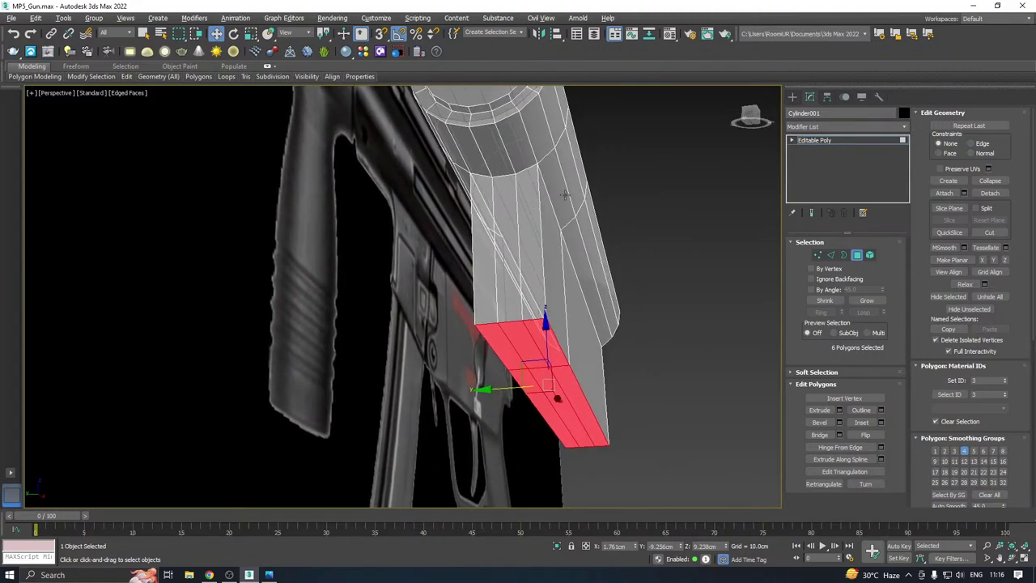
pyautogui.hotkey('shift', 'z')
pyautogui.hotkey('shift', 'z')
pyautogui.hotkey('shift', 'z')
pyautogui.hotkey('shift', 'z')
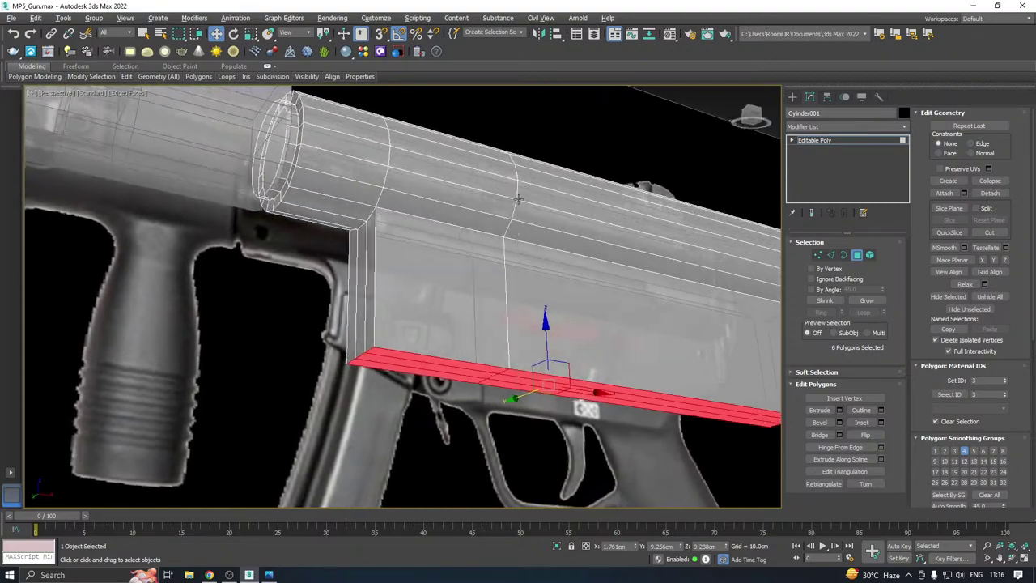
pyautogui.hotkey('shift', 'z')
pyautogui.hotkey('shift', 'z')
pyautogui.hotkey('shift', 'z')
pyautogui.hotkey('shift', 'z')
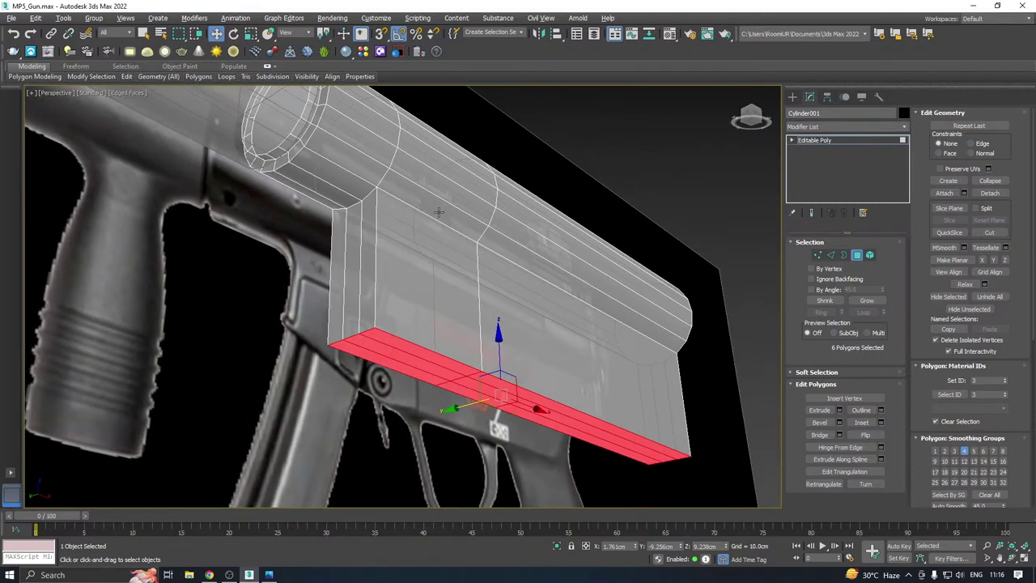
pyautogui.hotkey('shift', 'z')
pyautogui.hotkey('shift', 'z')
pyautogui.hotkey('shift', 'z')
pyautogui.hotkey('shift', 'z')
pyautogui.hotkey('shift', 'z')
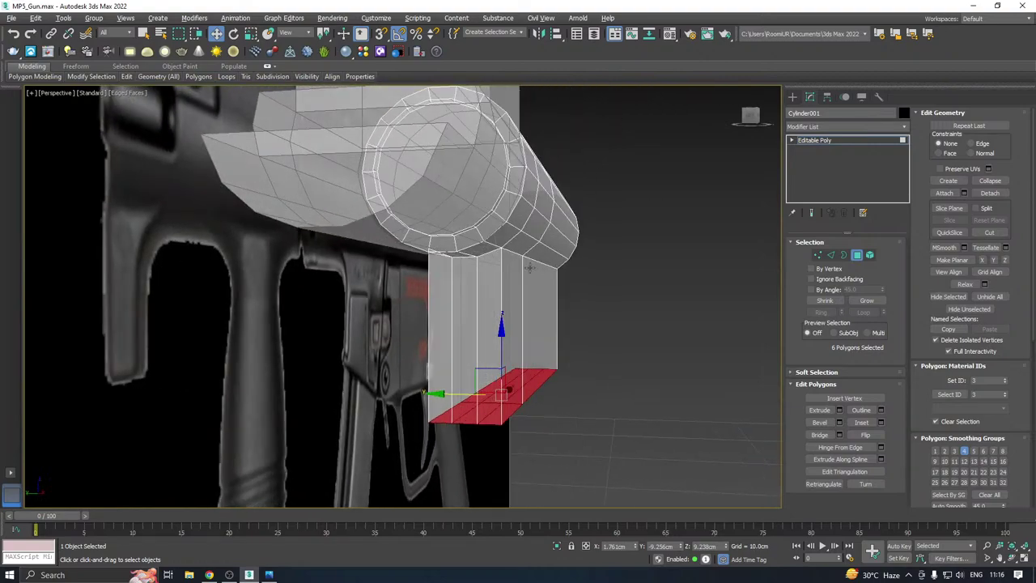
pyautogui.press('f')
pyautogui.scroll(12, 407, 278)
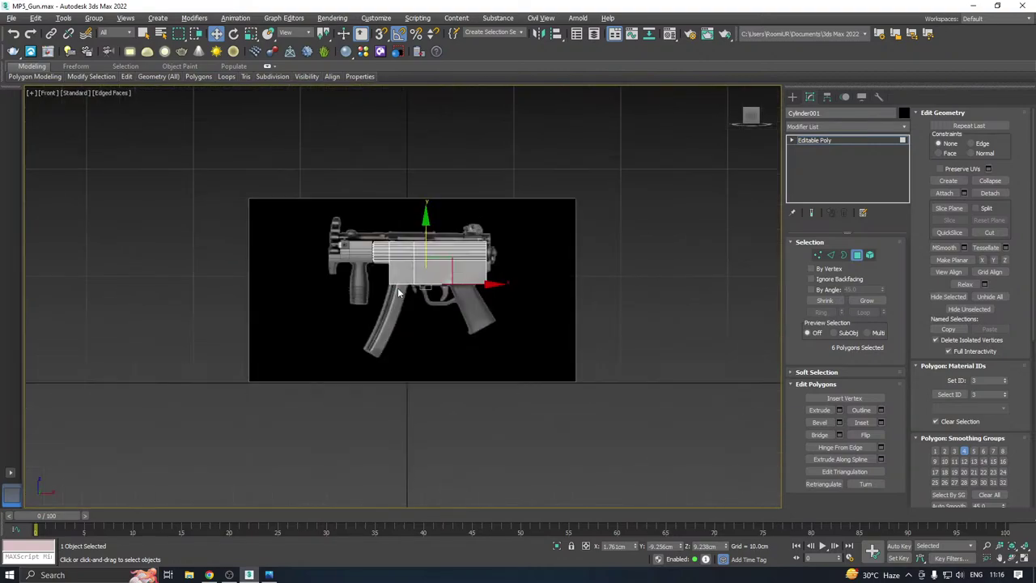
pyautogui.hotkey('shift', 'z')
pyautogui.hotkey('shift', 'z')
pyautogui.hotkey('shift', 'z')
pyautogui.hotkey('shift', 'z')
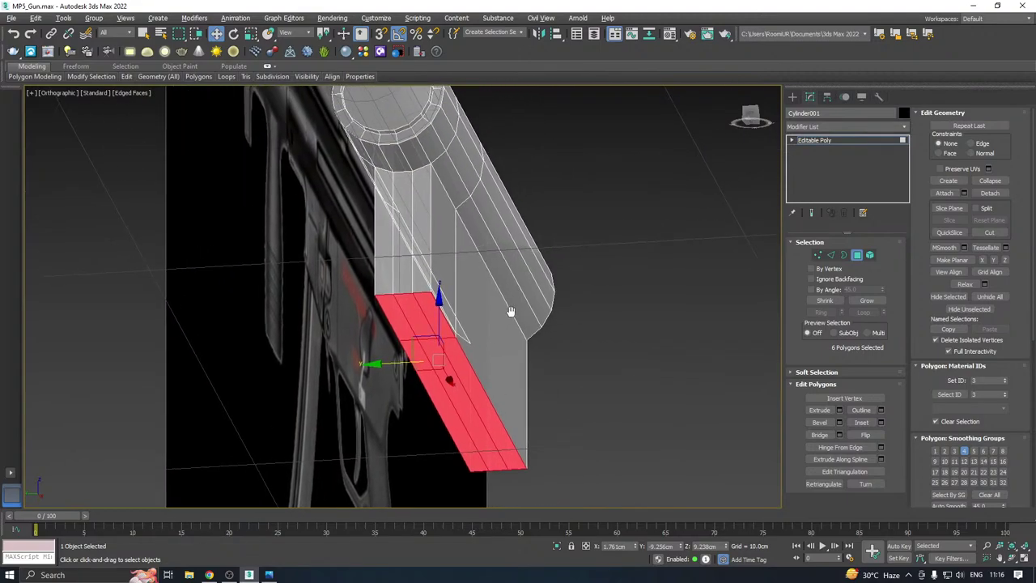
pyautogui.hotkey('shift', 'z')
pyautogui.hotkey('shift', 'z')
pyautogui.hotkey('shift', 'z')
pyautogui.hotkey('shift', 'z')
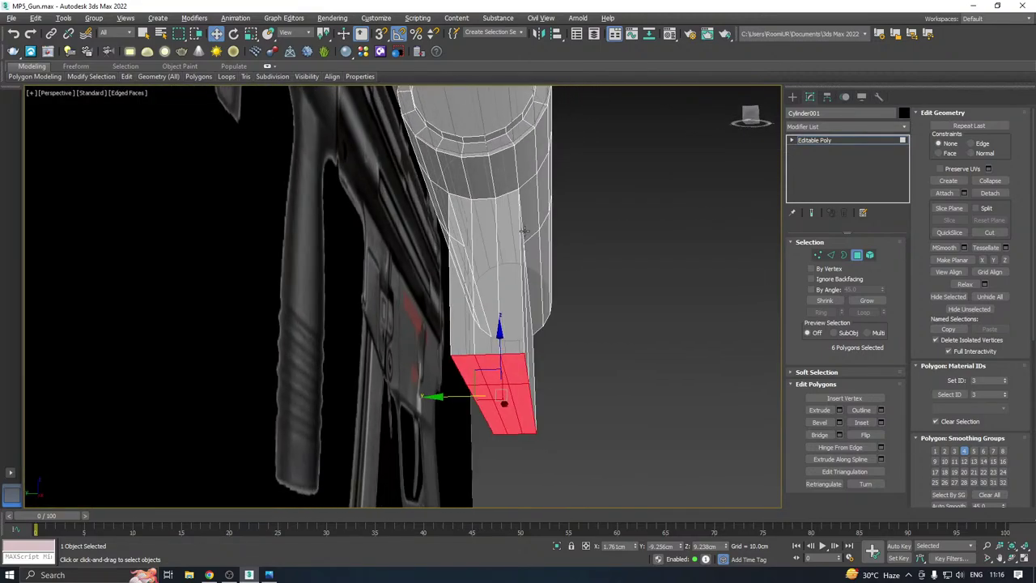
pyautogui.hotkey('shift', 'z')
pyautogui.hotkey('shift', 'z')
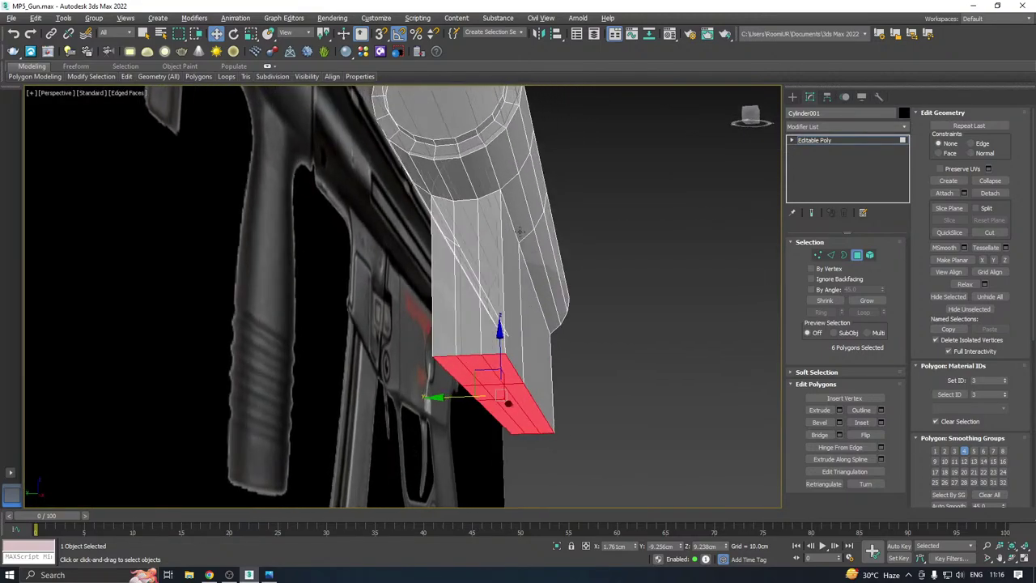
pyautogui.hotkey('shift', 'z')
pyautogui.hotkey('shift', 'z')
pyautogui.hotkey('shift', 'z')
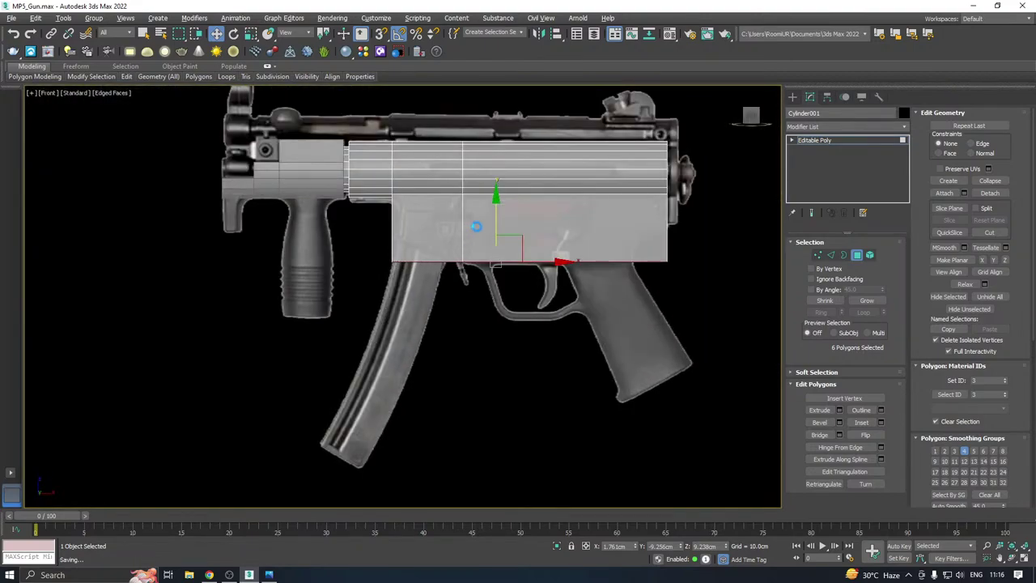
# Nudge the block's bottom faces slightly in the front view and add two horizontal Swift Loop edge loops across the lower receiver block
pyautogui.scroll(2, 477, 230)
pyautogui.moveTo(504, 240)
pyautogui.mouseDown()
pyautogui.moveTo(509, 197)
pyautogui.moveTo(514, 241)
pyautogui.mouseUp()
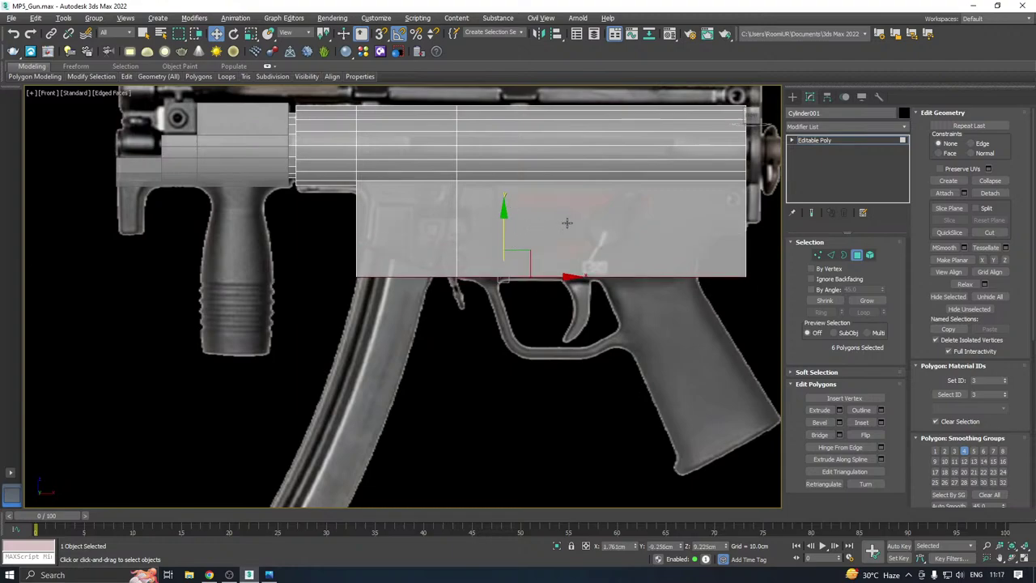
pyautogui.scroll(2, 485, 251)
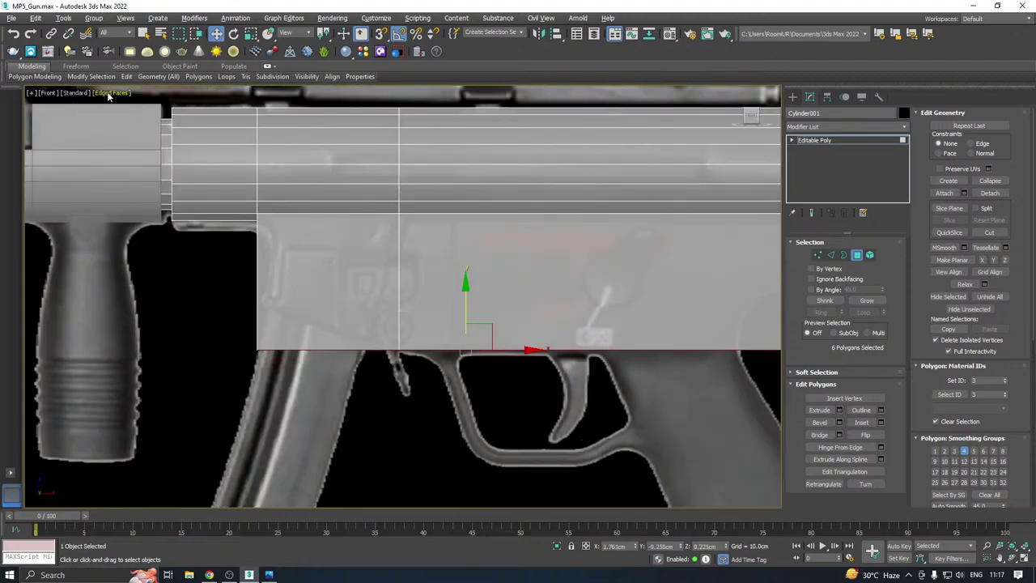
pyautogui.click(127, 76)
pyautogui.click(214, 99)
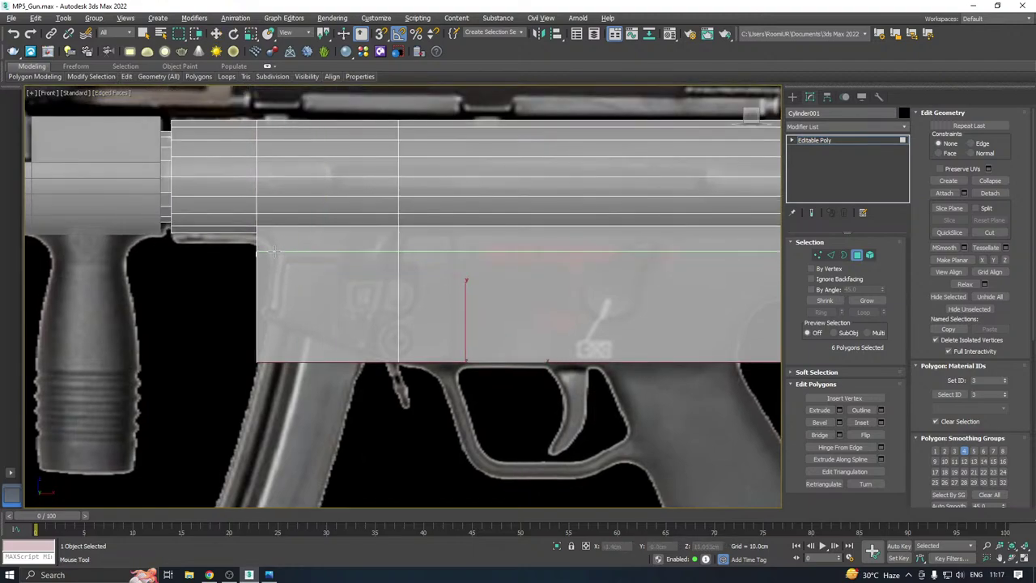
pyautogui.moveTo(316, 262); pyautogui.dragTo(109, 248, button='middle')
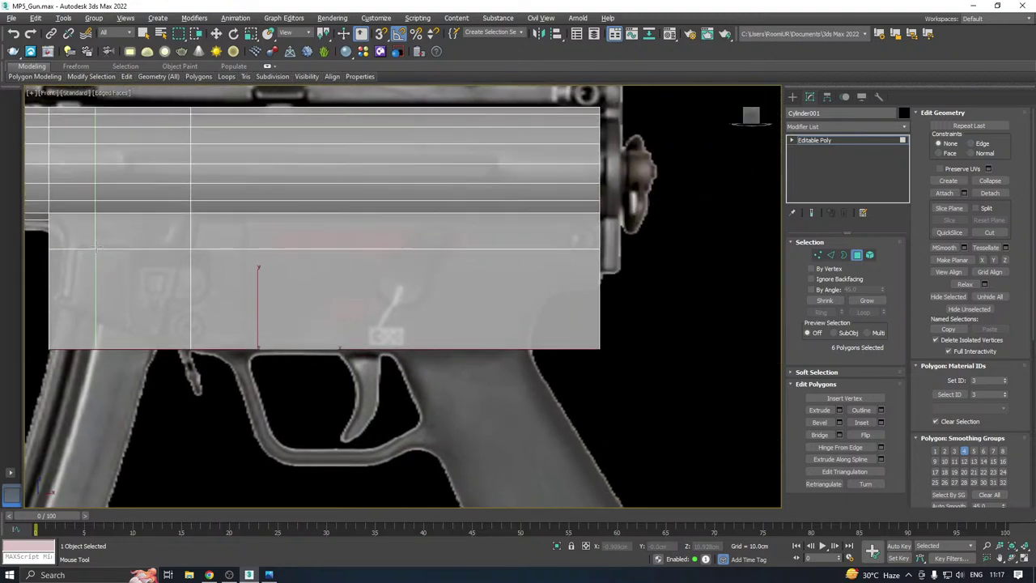
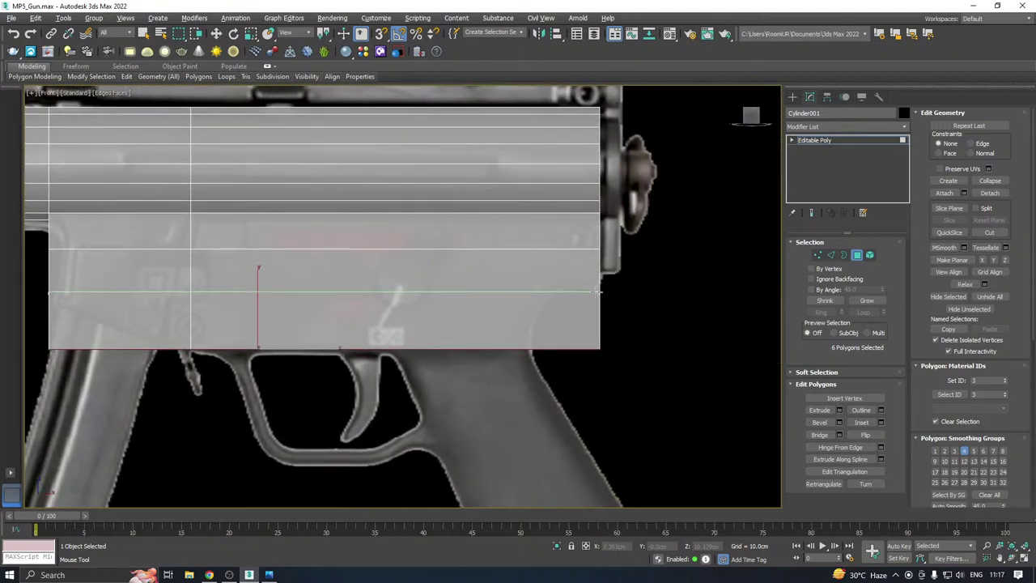
pyautogui.rightClick(352, 312)
# Move the front-edge vertices of both horizontal loops back to follow the front contour of the reference's magazine well
pyautogui.moveTo(448, 303); pyautogui.dragTo(682, 296, button='middle')
pyautogui.click(816, 255)
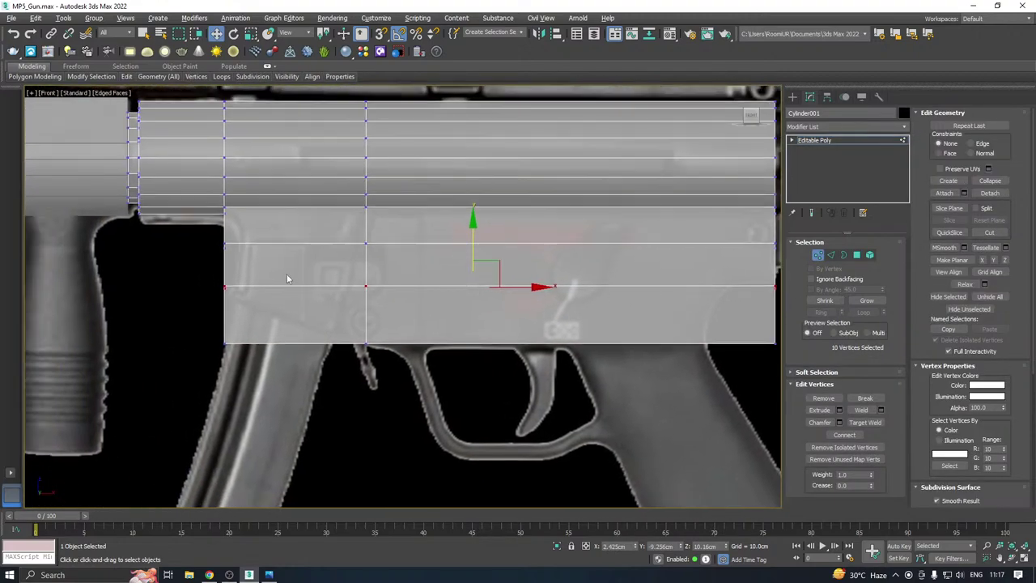
pyautogui.moveTo(287, 274); pyautogui.dragTo(363, 301, button='middle')
pyautogui.scroll(5, 288, 267)
pyautogui.moveTo(296, 270); pyautogui.dragTo(382, 276)
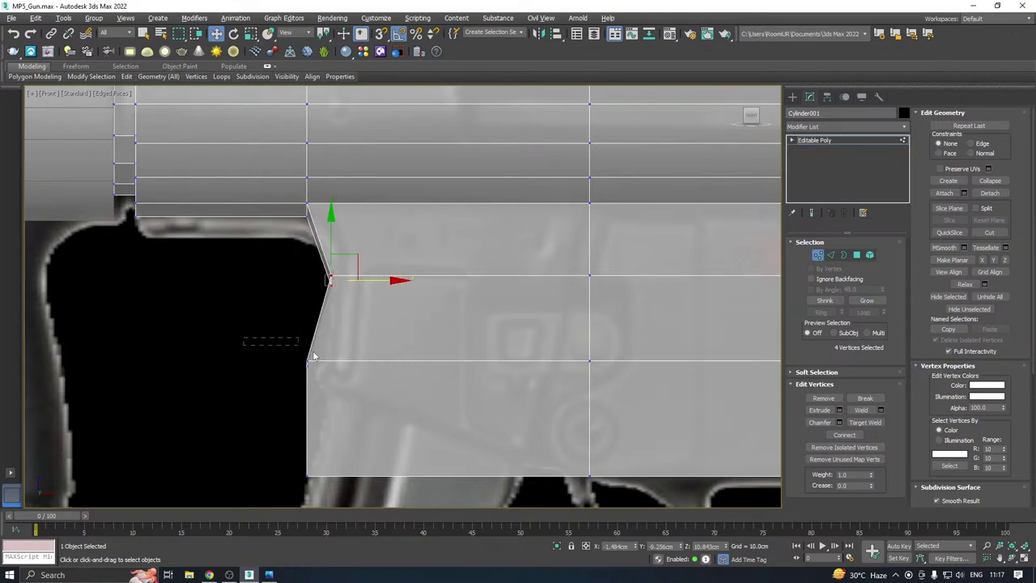
pyautogui.moveTo(313, 356); pyautogui.dragTo(379, 360)
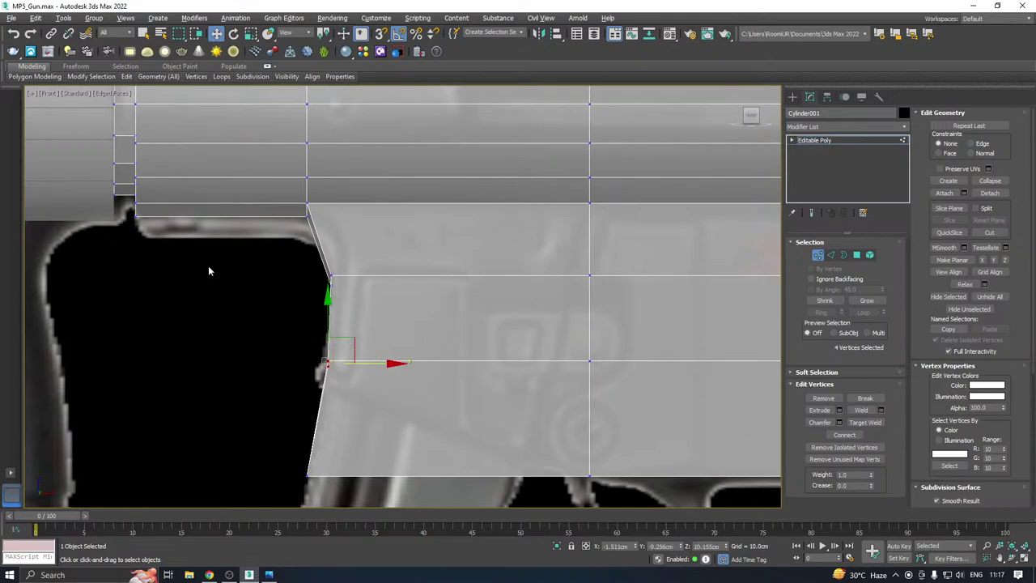
# Try to move the lower receiver block's bottom rear corner vertices forward toward the back of the grip
pyautogui.scroll(-5, 198, 274)
pyautogui.moveTo(434, 316); pyautogui.dragTo(436, 276, button='middle')
pyautogui.scroll(4, 580, 276)
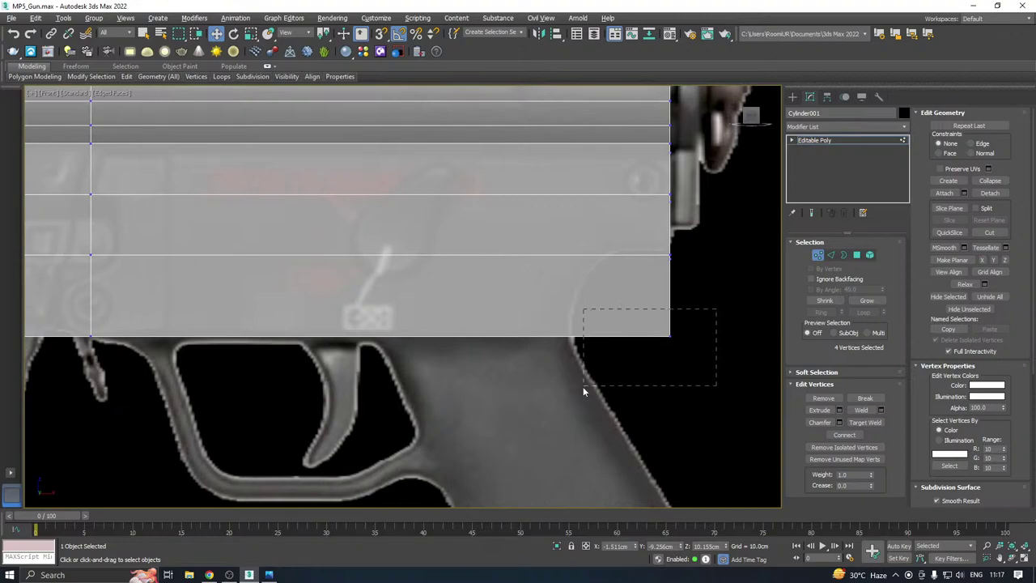
pyautogui.moveTo(583, 387); pyautogui.dragTo(572, 375)
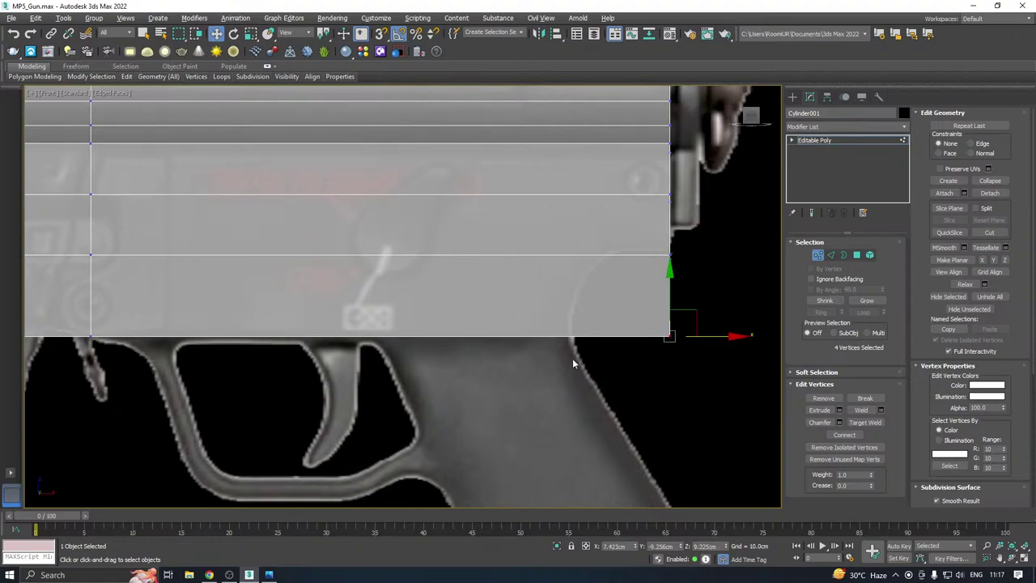
pyautogui.moveTo(714, 337); pyautogui.dragTo(618, 325)
pyautogui.hotkey('ctrl', 'z')
# Add a vertical Swift Loop edge loop through the receiver where the back of the pistol grip meets the block's underside
pyautogui.moveTo(126, 76)
pyautogui.click(214, 104)
pyautogui.click(574, 337)
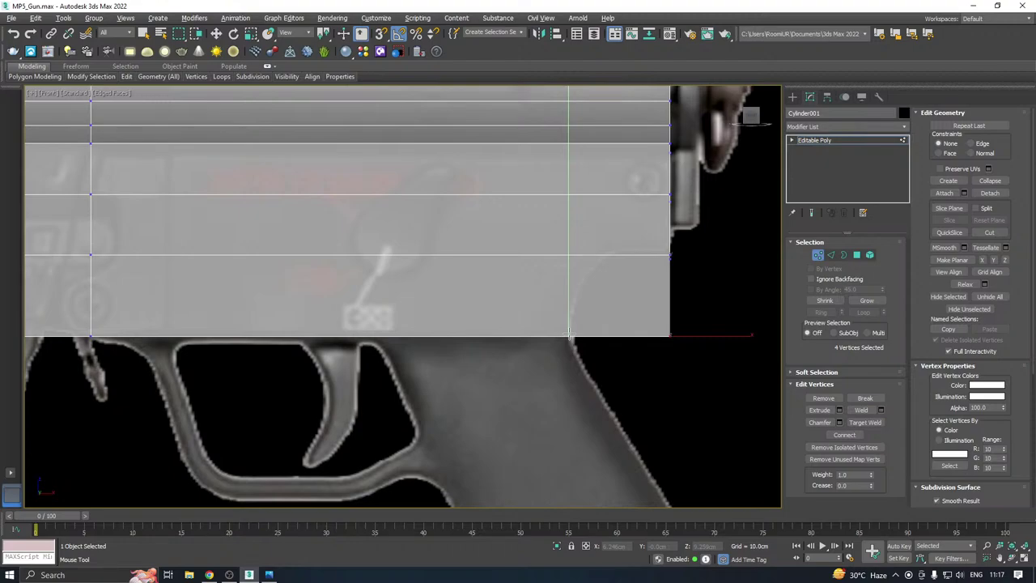
pyautogui.click(570, 335)
pyautogui.scroll(-3, 666, 351)
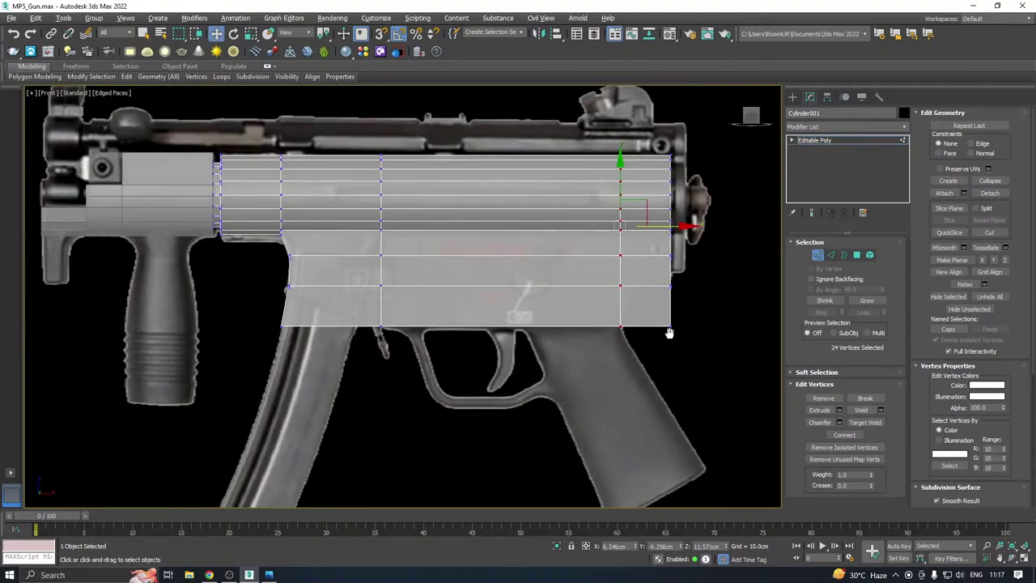
# Try to shift the rear vertical loop's vertices on the lower horizontal loop rearward
pyautogui.scroll(3, 622, 324)
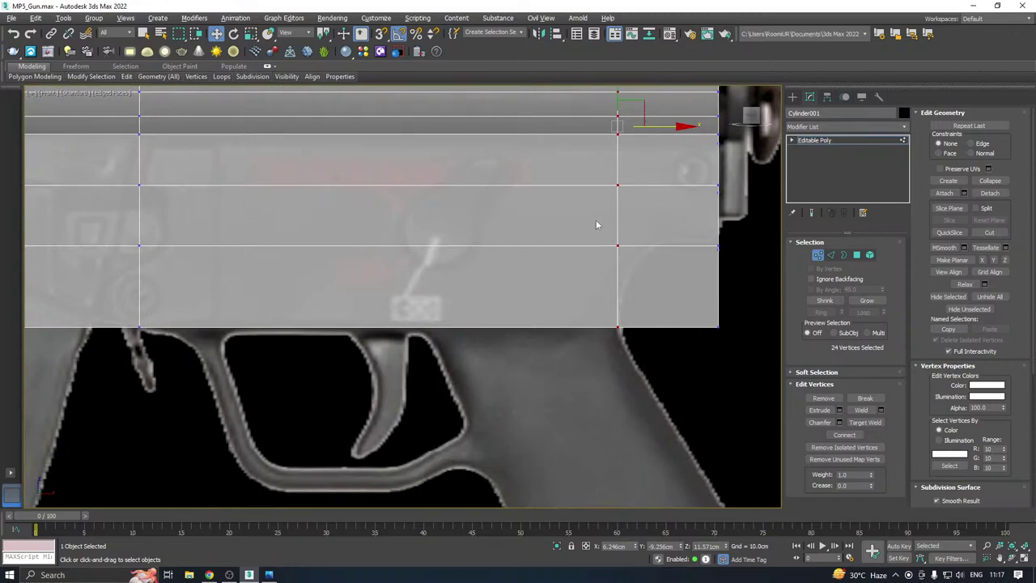
pyautogui.moveTo(595, 225); pyautogui.dragTo(694, 241)
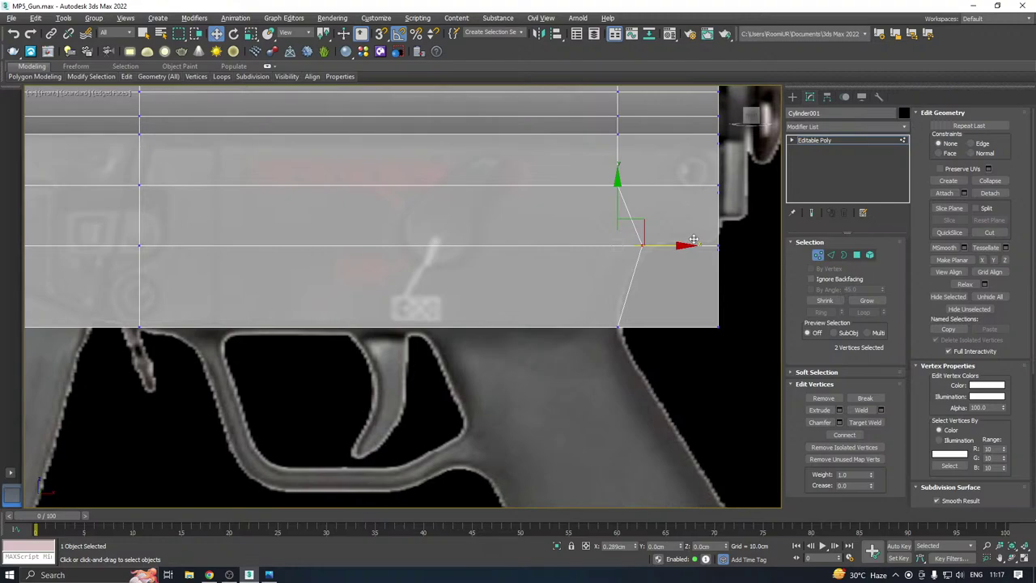
pyautogui.moveTo(693, 240); pyautogui.dragTo(670, 240)
pyautogui.hotkey('ctrl', 'z')
pyautogui.hotkey('ctrl', 'z')
# Move the block's bottom rear corner vertices inward and upward to form the cutout above the back of the grip
pyautogui.moveTo(686, 368); pyautogui.dragTo(690, 361)
pyautogui.moveTo(762, 327); pyautogui.dragTo(632, 214)
pyautogui.scroll(3, 652, 263)
pyautogui.keyDown('alt'); pyautogui.moveTo(688, 266); pyautogui.dragTo(534, 238, button='middle'); pyautogui.keyUp('alt')
pyautogui.scroll(-3, 513, 262)
# Chamfer the inner corner edges of the rear cutout by 0.559 cm with 3 segments to follow the reference curve
pyautogui.click(831, 255)
pyautogui.doubleClick(512, 272)
pyautogui.click(963, 164)
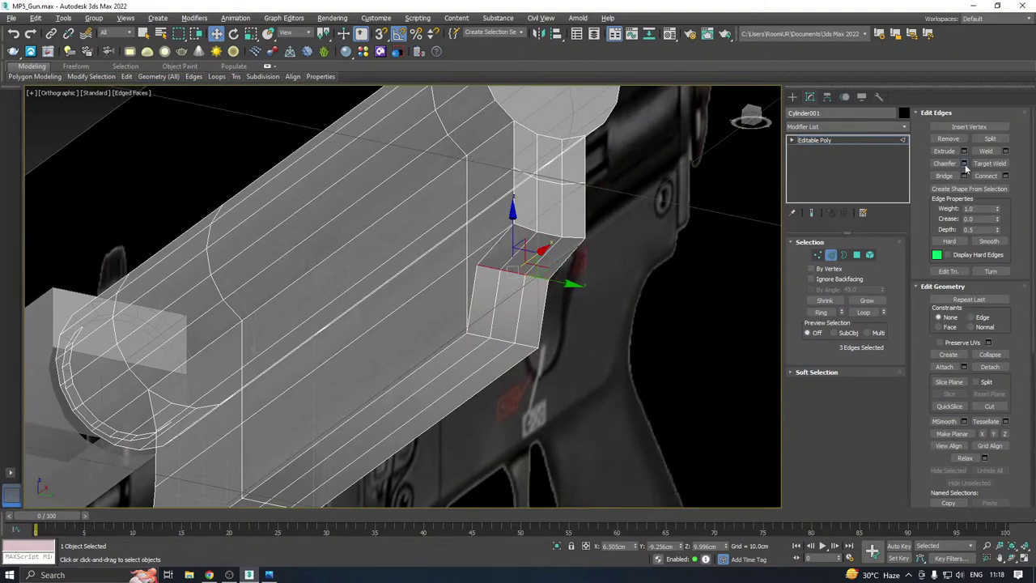
pyautogui.moveTo(409, 317); pyautogui.dragTo(394, 289)
pyautogui.moveTo(397, 280); pyautogui.dragTo(396, 276)
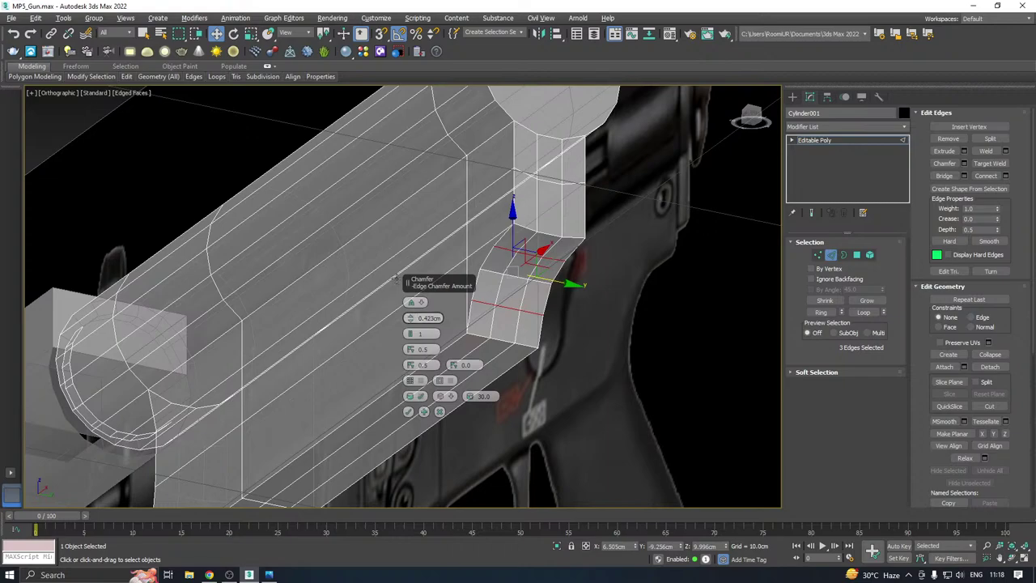
pyautogui.press('f')
pyautogui.scroll(10, 414, 277)
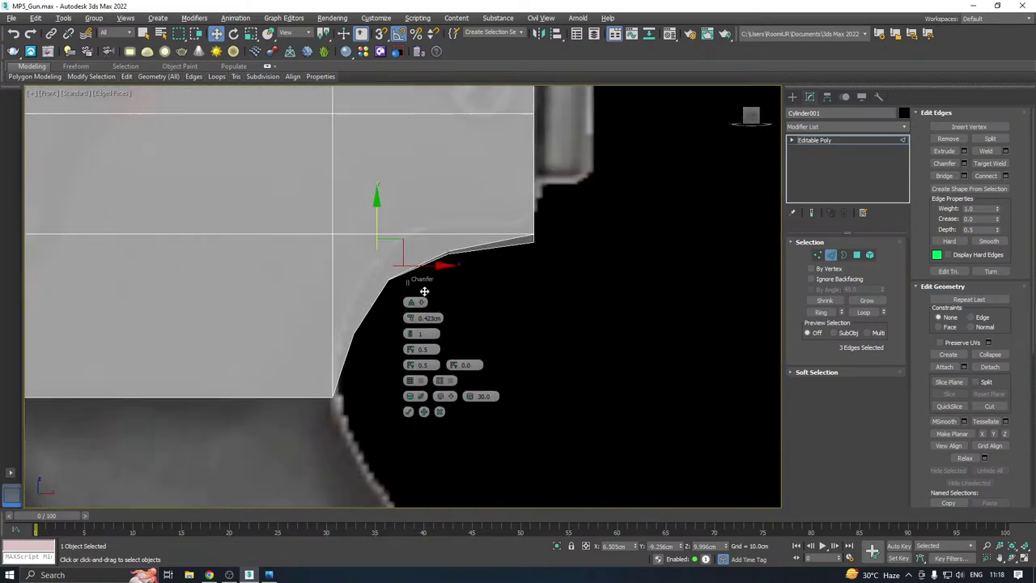
pyautogui.click(410, 333)
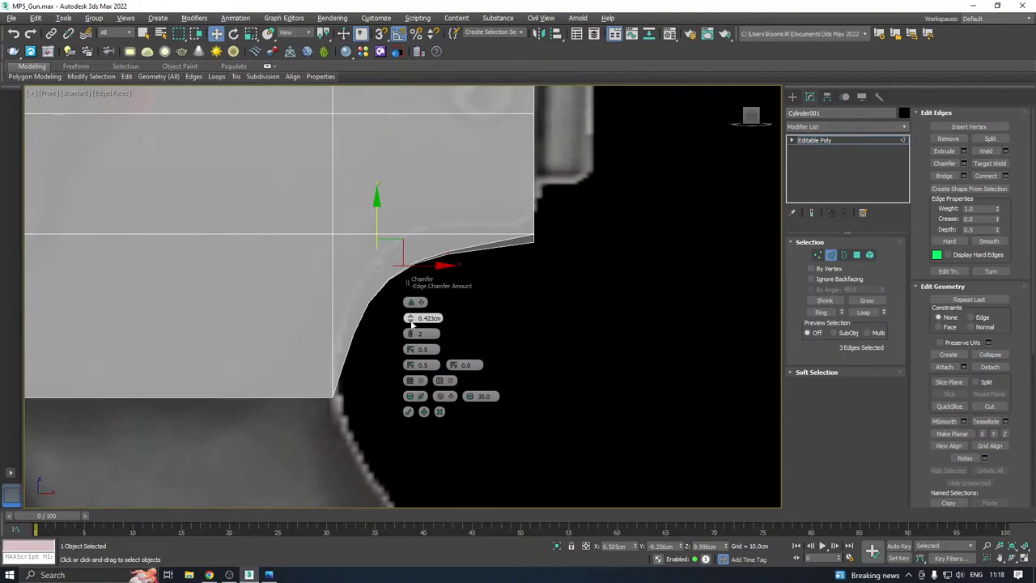
pyautogui.moveTo(409, 318); pyautogui.dragTo(404, 296)
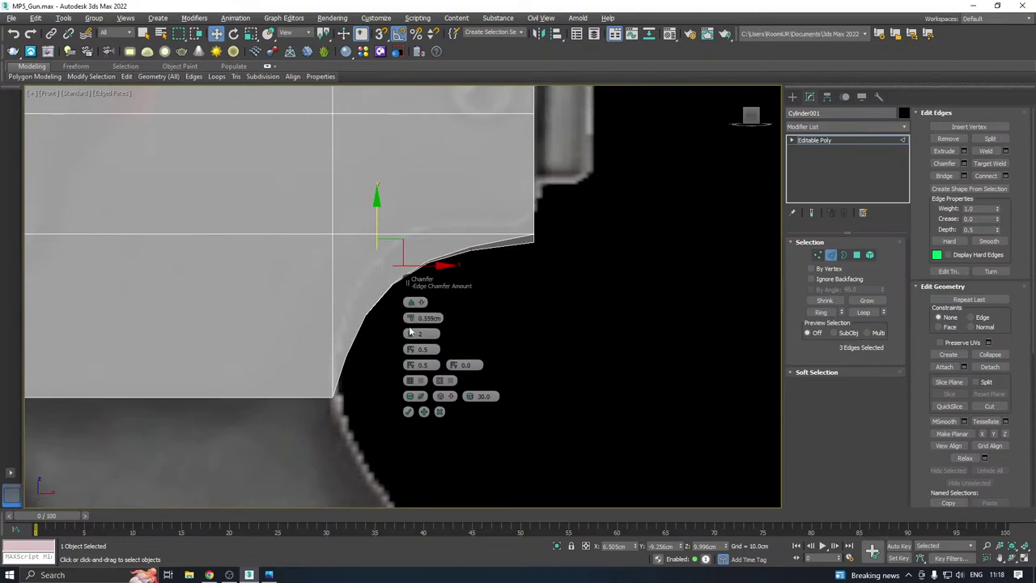
pyautogui.click(411, 333)
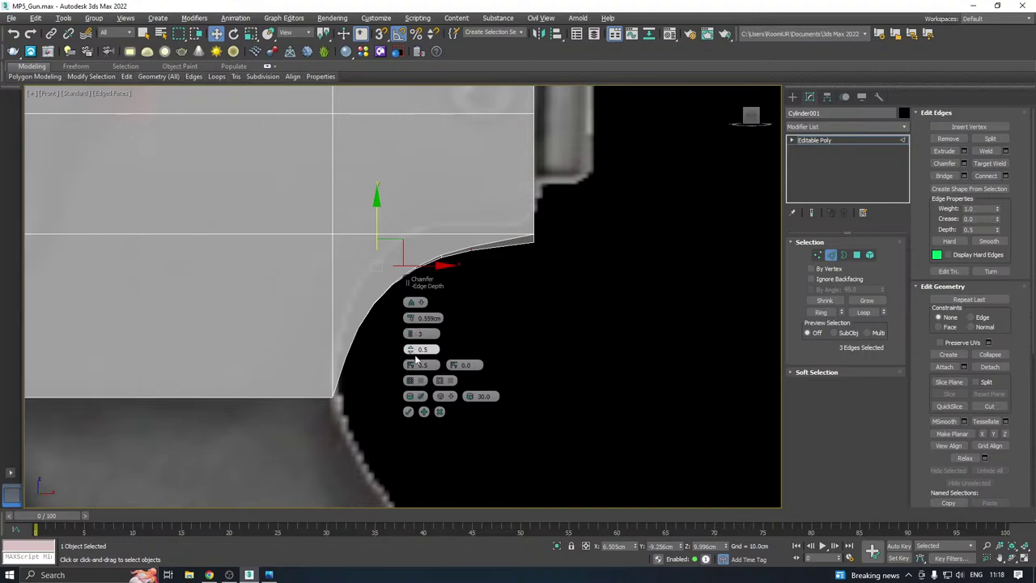
pyautogui.click(409, 412)
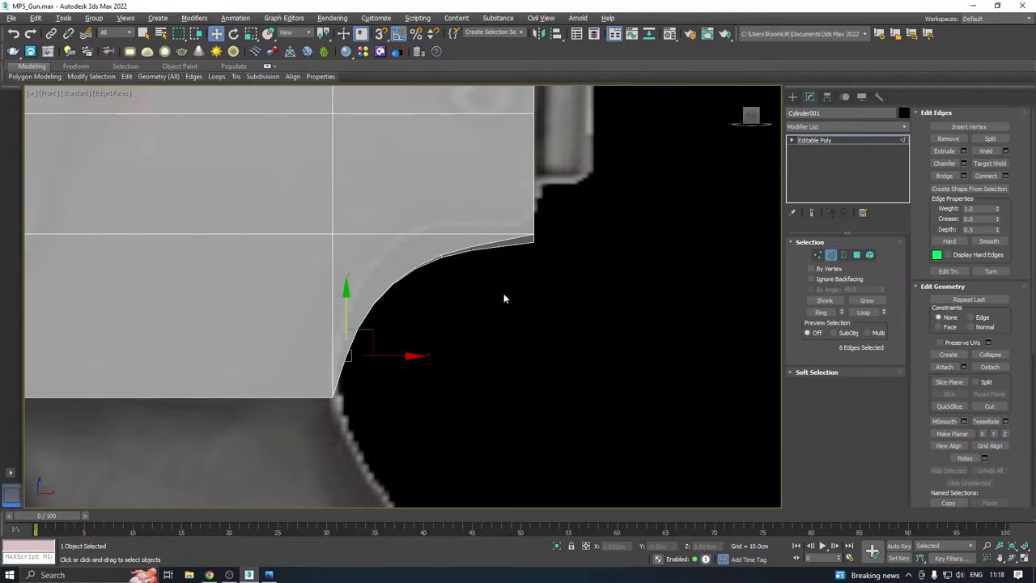
# Nudge the cutout's curve vertices slightly up and forward to match the reference outline in the front view
pyautogui.click(817, 255)
pyautogui.moveTo(481, 258); pyautogui.dragTo(517, 263, button='middle')
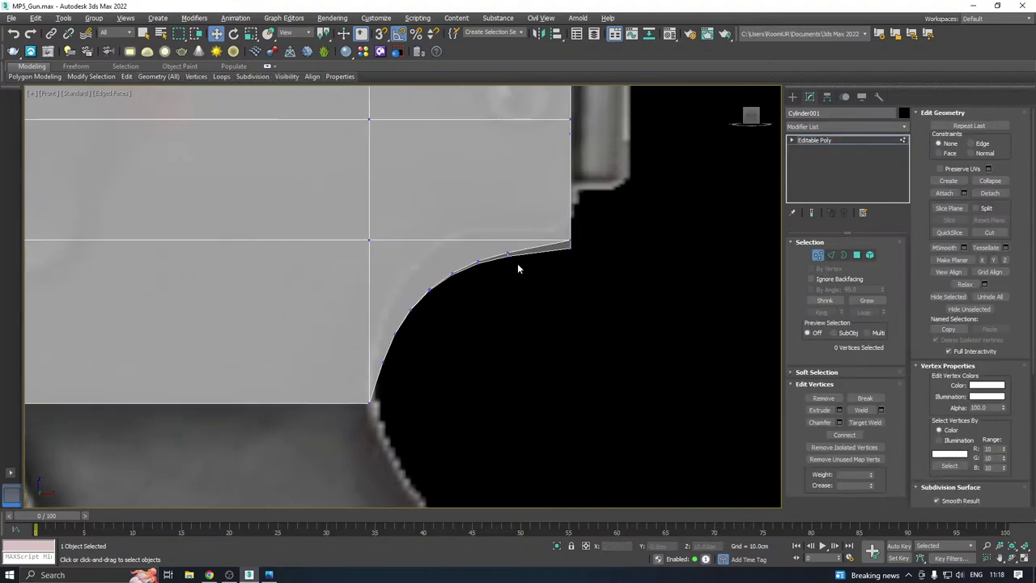
pyautogui.moveTo(389, 386); pyautogui.dragTo(382, 397)
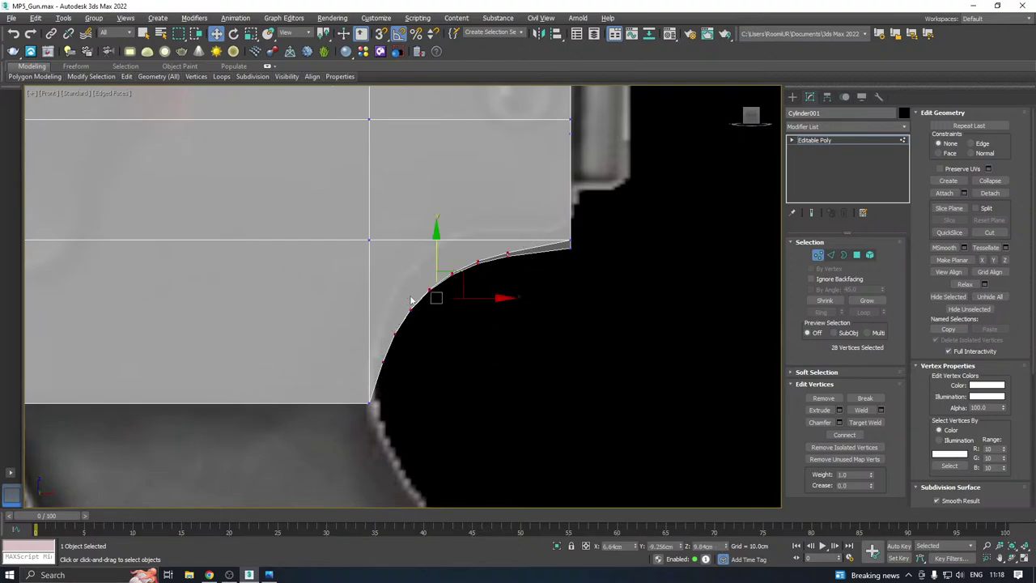
pyautogui.moveTo(437, 265); pyautogui.dragTo(432, 259)
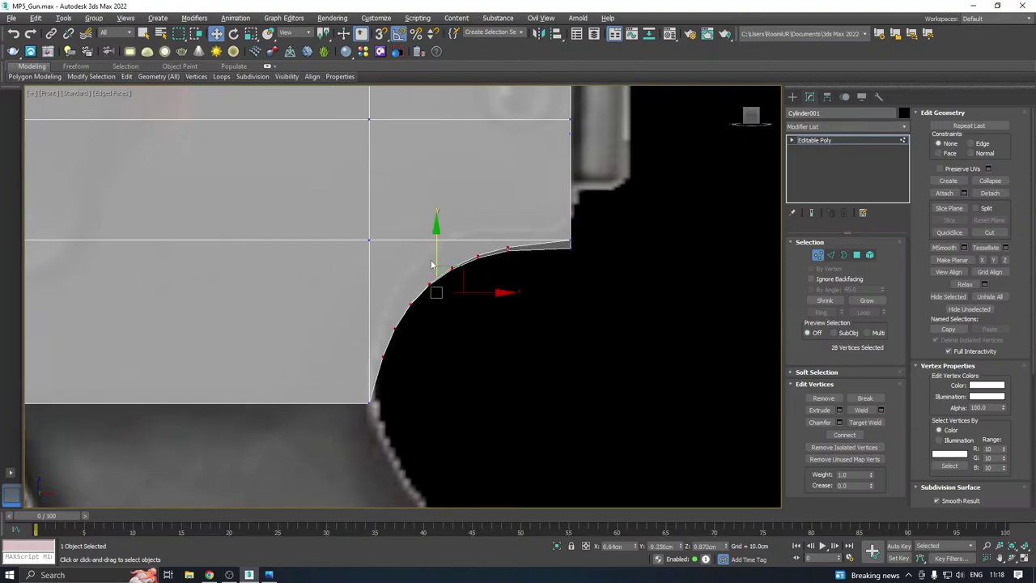
pyautogui.moveTo(483, 295); pyautogui.dragTo(479, 289)
pyautogui.click(469, 328)
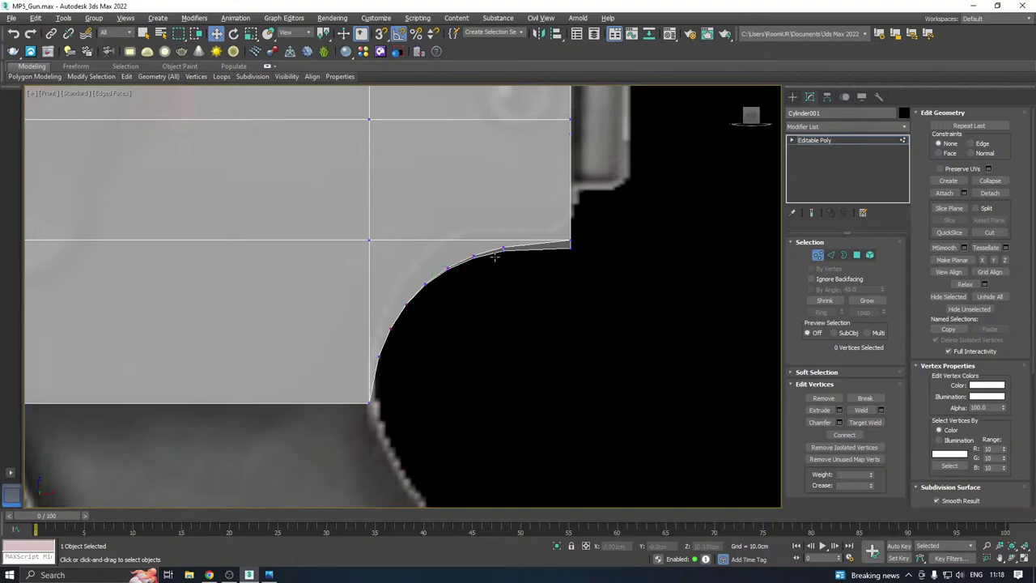
# Raise the cutout's curve vertices a little more and lower its rearmost vertices slightly to smooth the arc
pyautogui.scroll(-3, 485, 267)
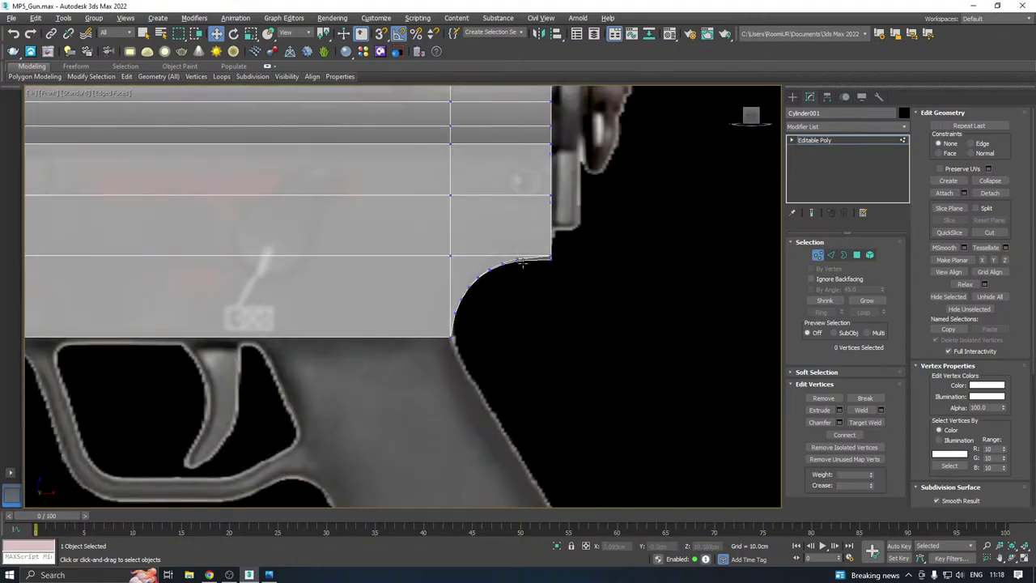
pyautogui.scroll(-2, 566, 271)
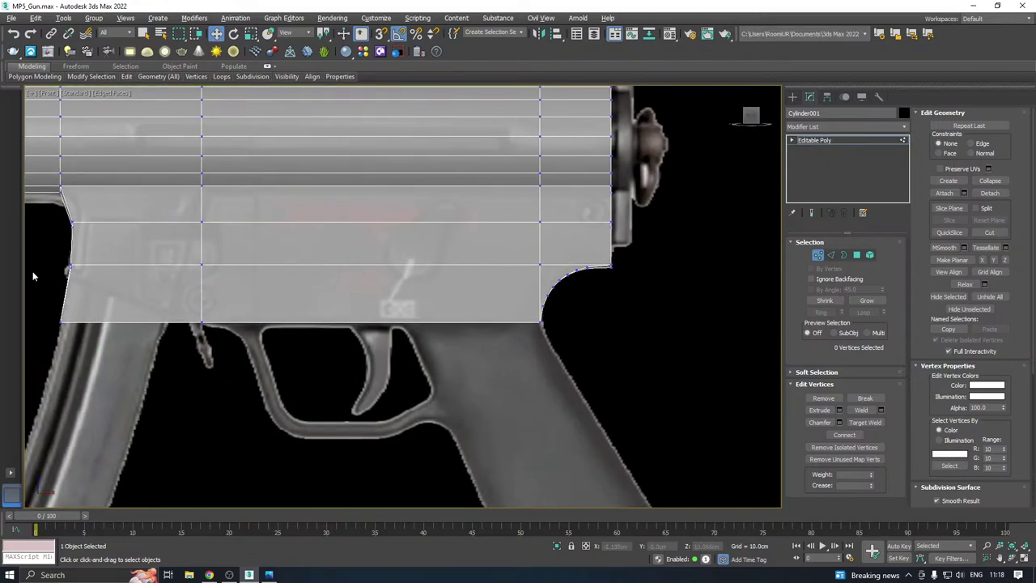
pyautogui.scroll(4, 631, 277)
pyautogui.scroll(-3, 555, 294)
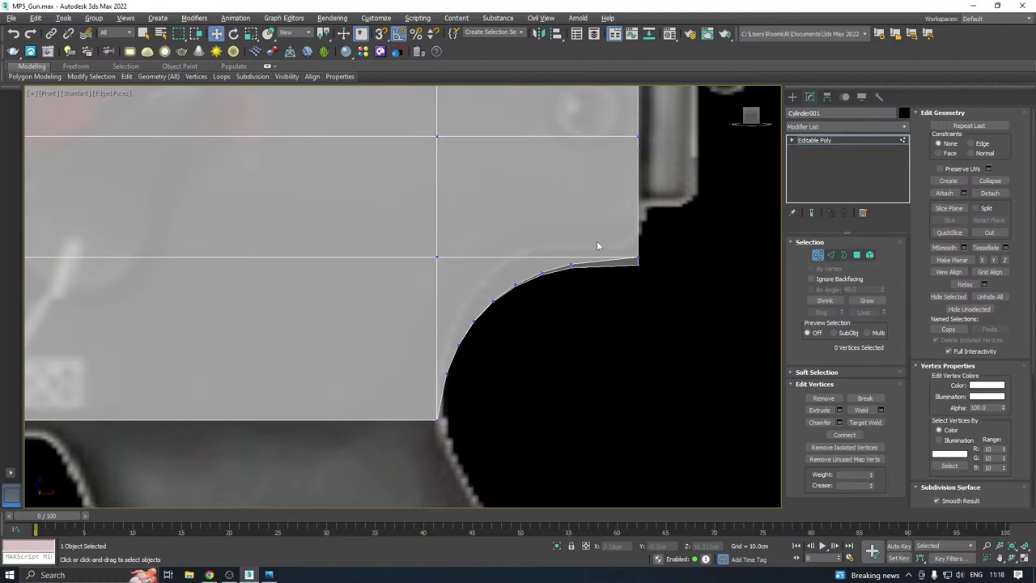
pyautogui.moveTo(596, 240); pyautogui.dragTo(446, 416)
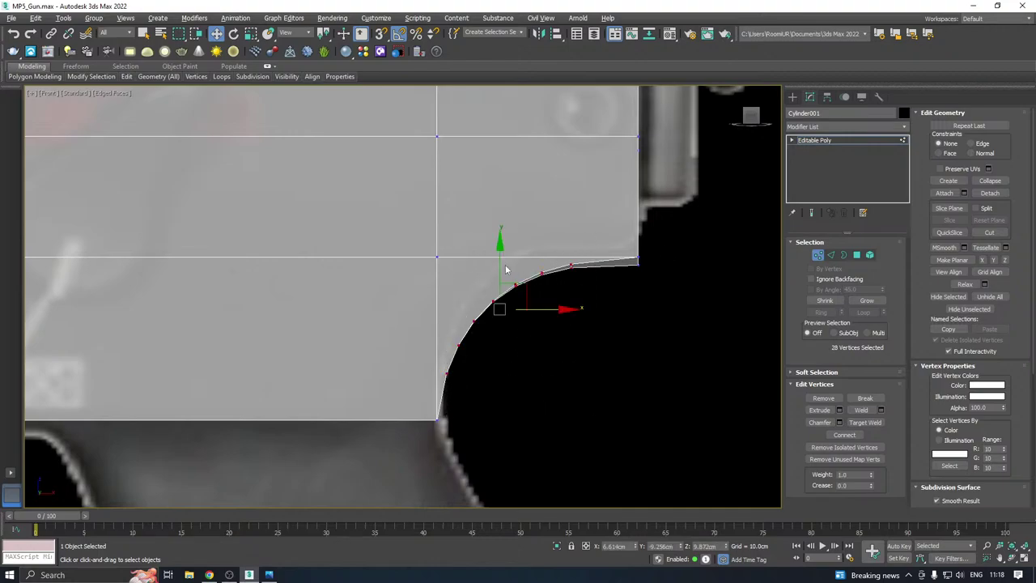
pyautogui.moveTo(499, 274); pyautogui.dragTo(493, 264)
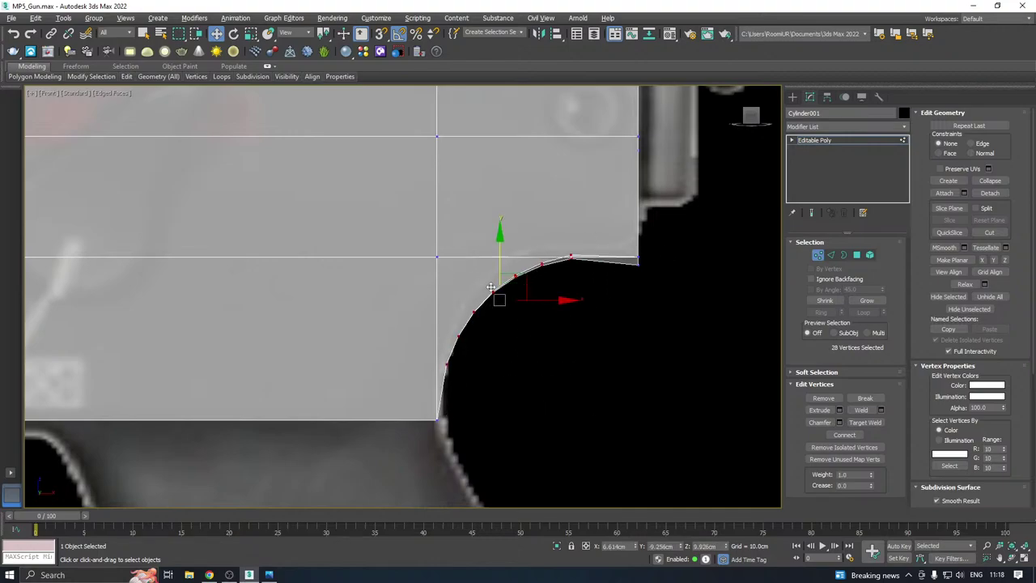
pyautogui.moveTo(592, 227); pyautogui.dragTo(553, 289)
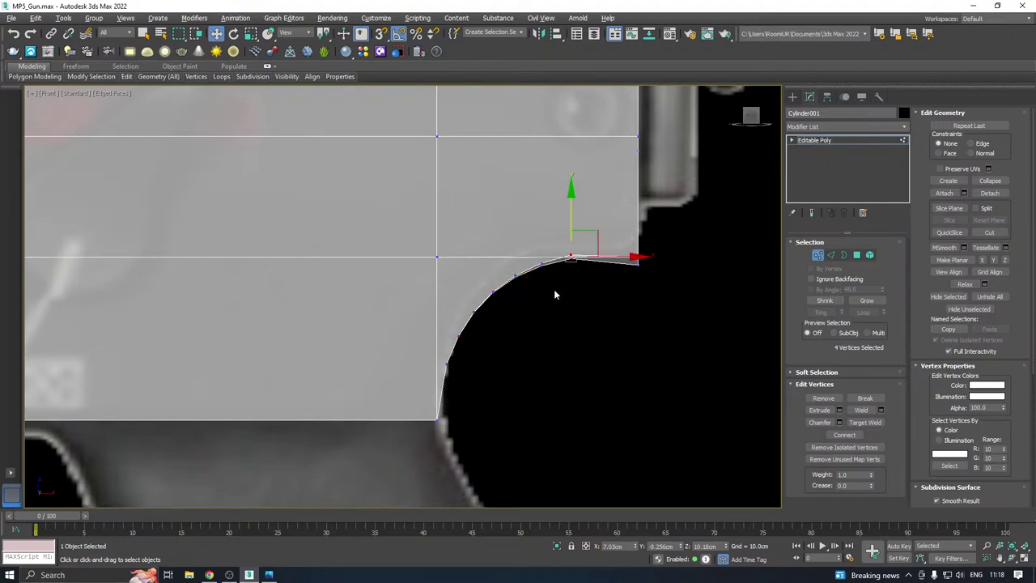
pyautogui.moveTo(571, 213); pyautogui.dragTo(571, 213)
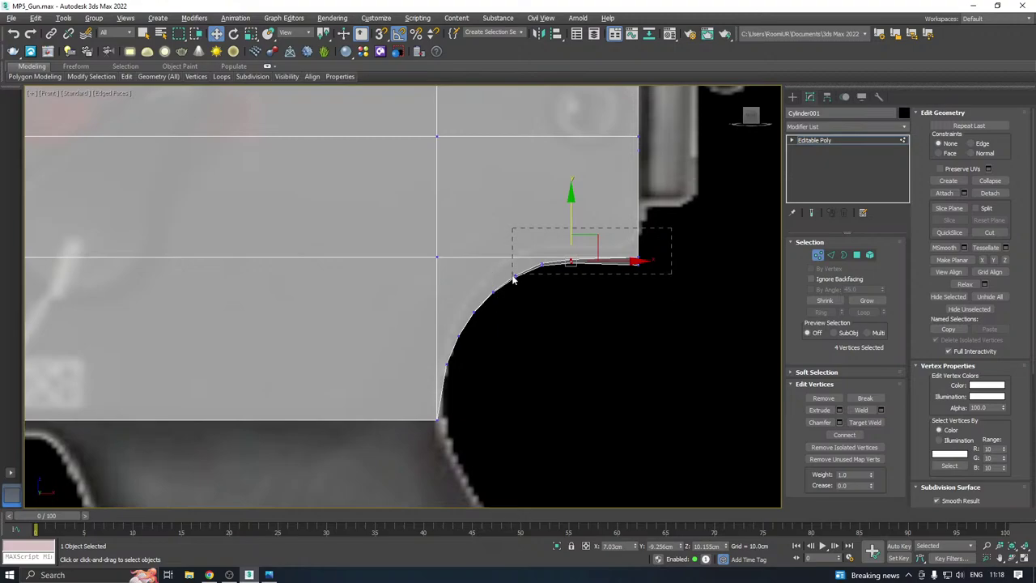
# Raise the whole cutout curve together with the rear ends of the lower horizontal loop onto the reference outline
pyautogui.moveTo(513, 279); pyautogui.dragTo(436, 306)
pyautogui.moveTo(421, 412); pyautogui.dragTo(421, 411)
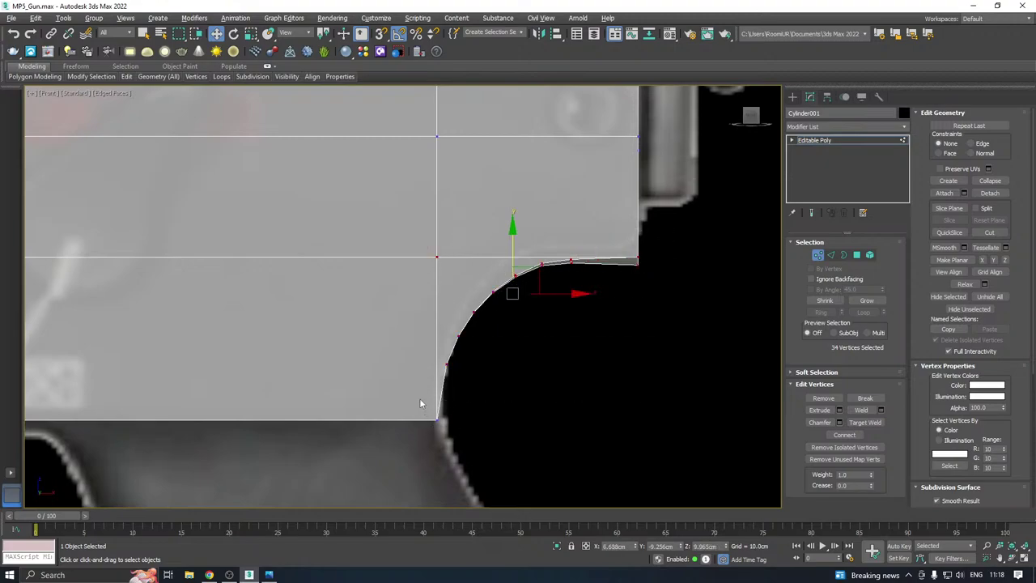
pyautogui.moveTo(512, 257); pyautogui.dragTo(510, 238)
pyautogui.scroll(3, 615, 243)
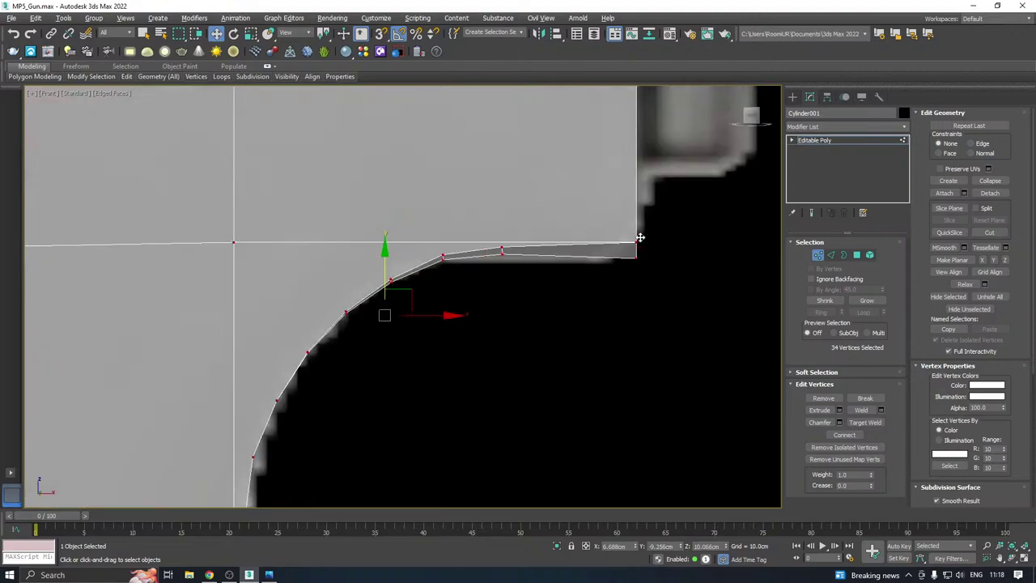
pyautogui.click(489, 279)
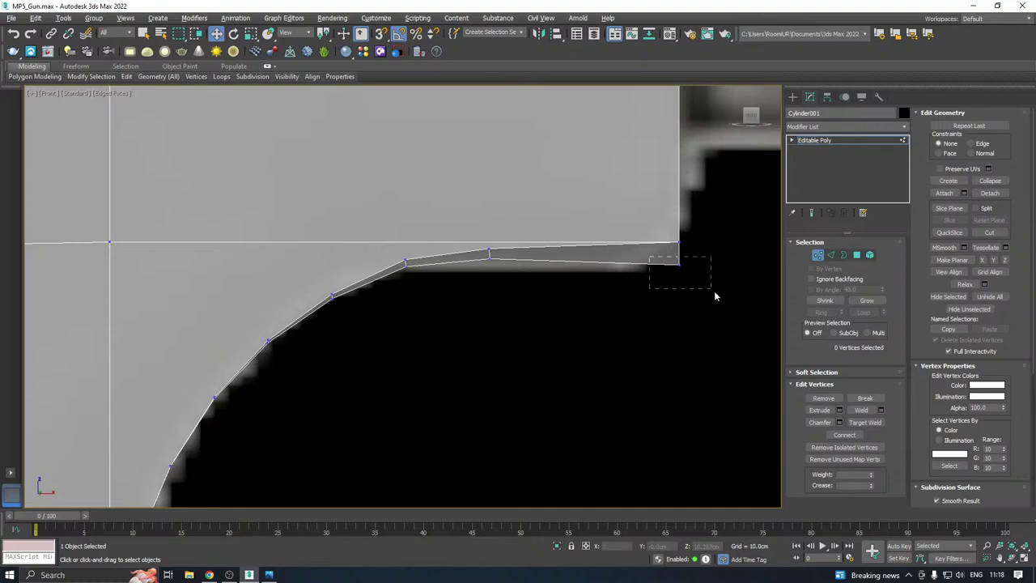
# Lower the upper vertices at the rear end of the cutout slightly to even out its thin rear strip
pyautogui.moveTo(713, 296); pyautogui.dragTo(712, 292)
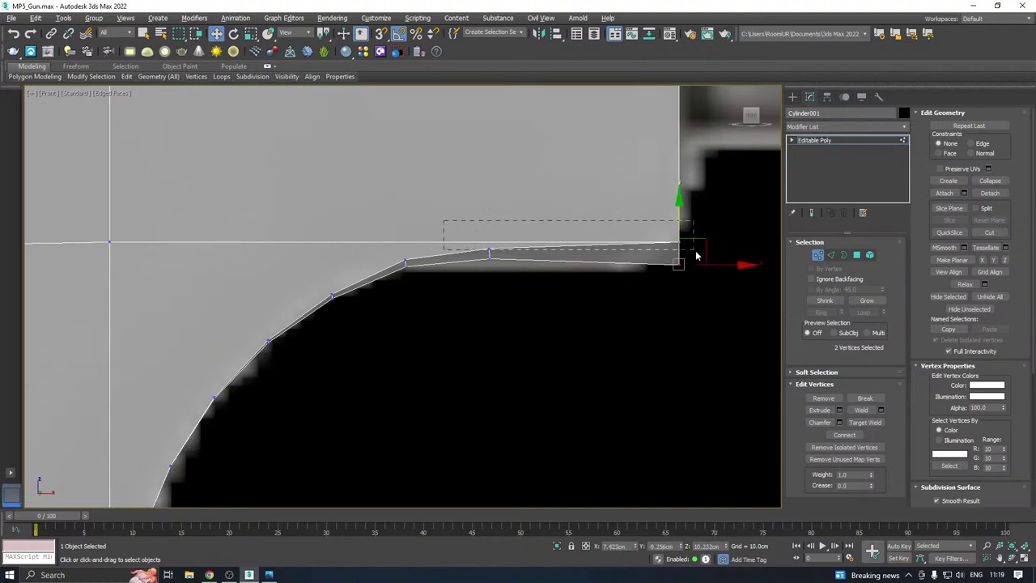
pyautogui.moveTo(695, 256); pyautogui.dragTo(709, 258)
pyautogui.moveTo(582, 203); pyautogui.dragTo(579, 213)
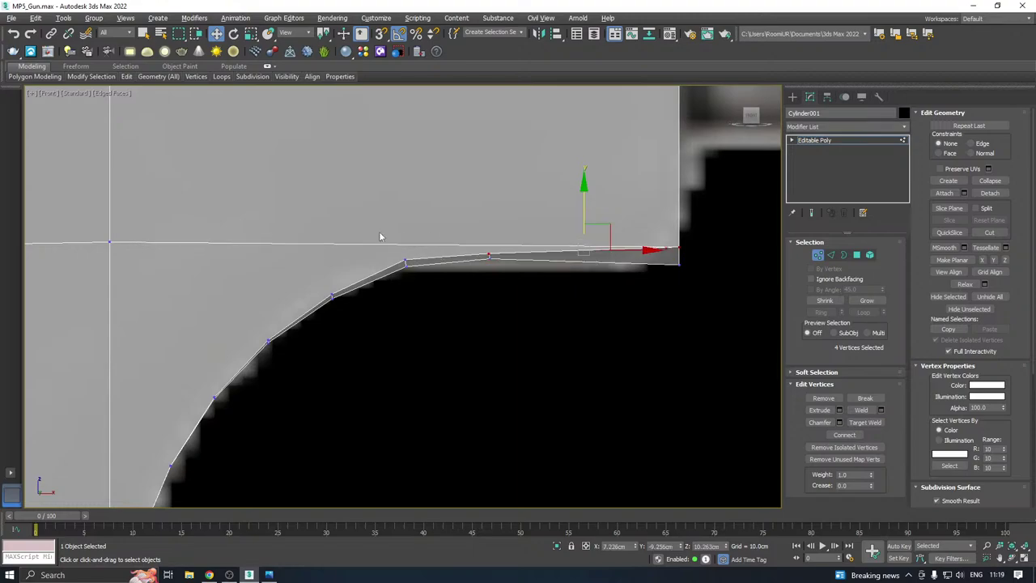
# Try to raise the bottom row of vertices along the lower receiver block in the front view
pyautogui.keyDown('alt'); pyautogui.moveTo(684, 263); pyautogui.dragTo(660, 261, button='middle'); pyautogui.keyUp('alt')
pyautogui.press('f')
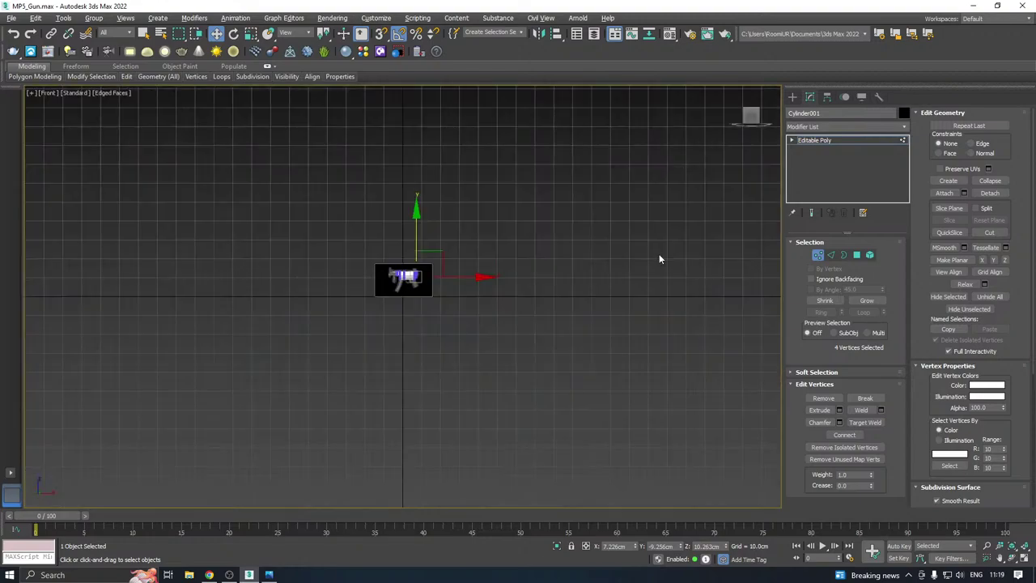
pyautogui.scroll(8, 388, 291)
pyautogui.scroll(6, 550, 256)
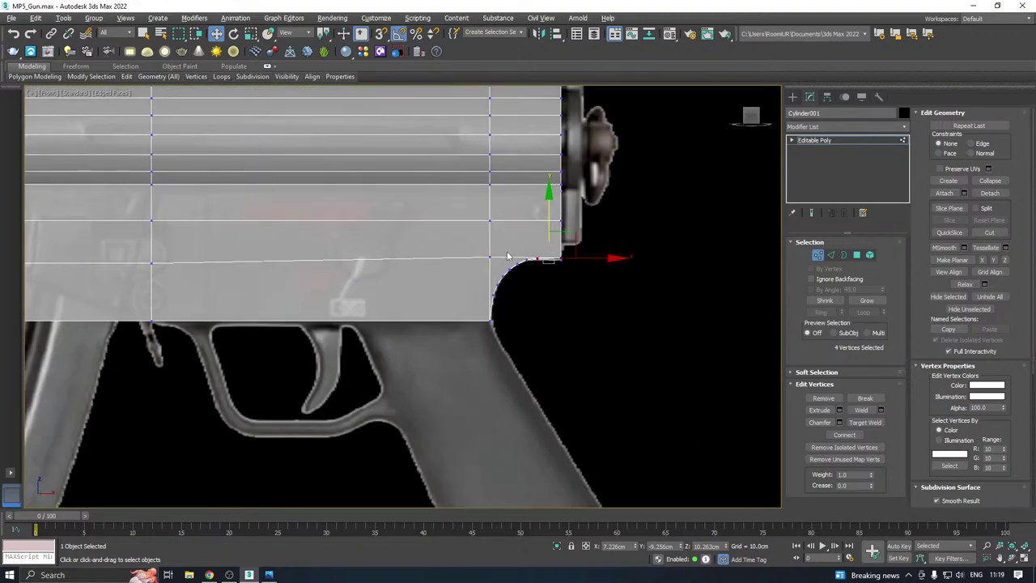
pyautogui.moveTo(550, 255); pyautogui.dragTo(557, 251, button='middle')
pyautogui.moveTo(486, 259); pyautogui.dragTo(606, 243, button='middle')
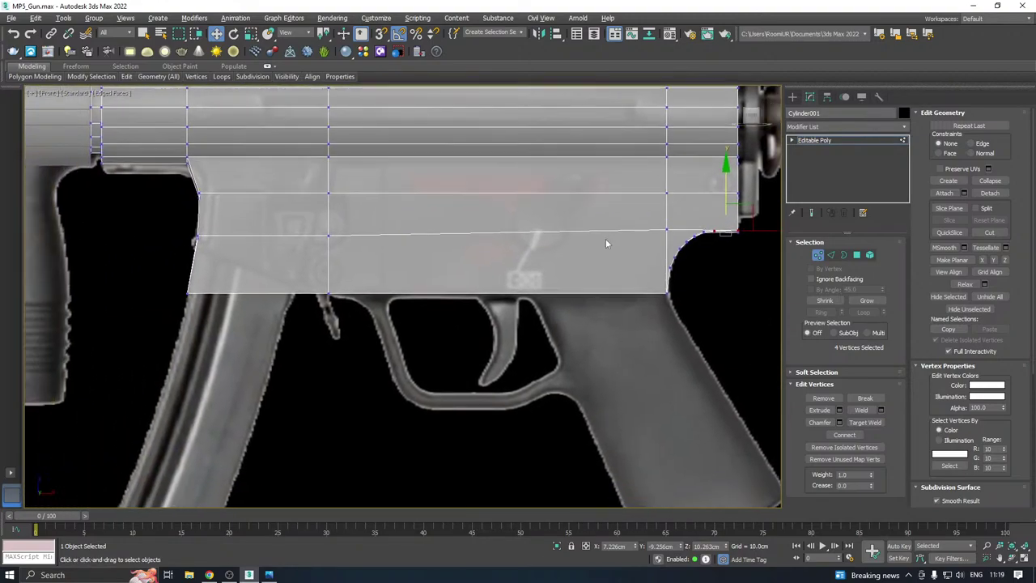
pyautogui.moveTo(678, 321); pyautogui.dragTo(641, 293)
pyautogui.moveTo(532, 303); pyautogui.dragTo(579, 318, button='middle')
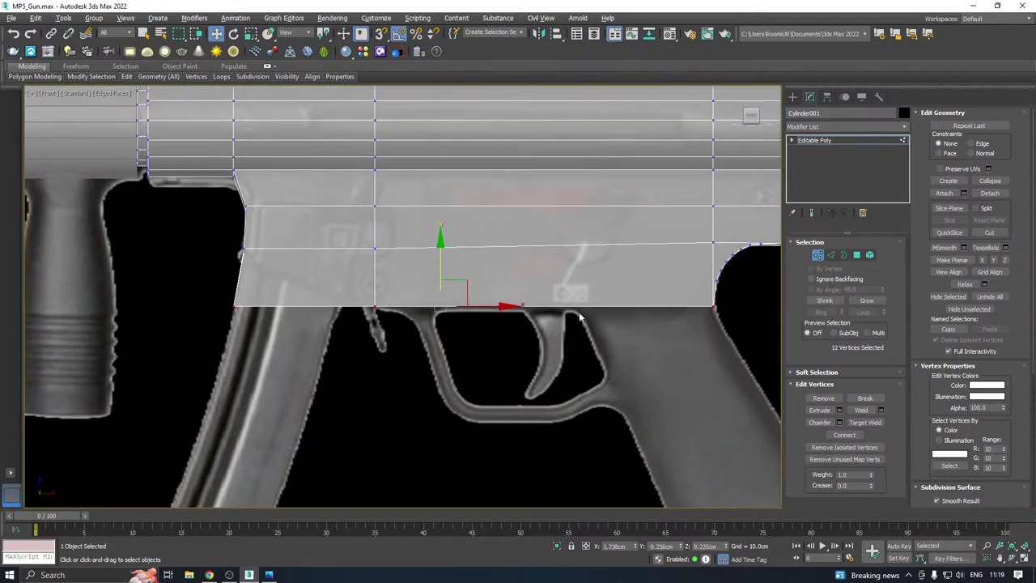
pyautogui.moveTo(438, 277); pyautogui.dragTo(430, 232)
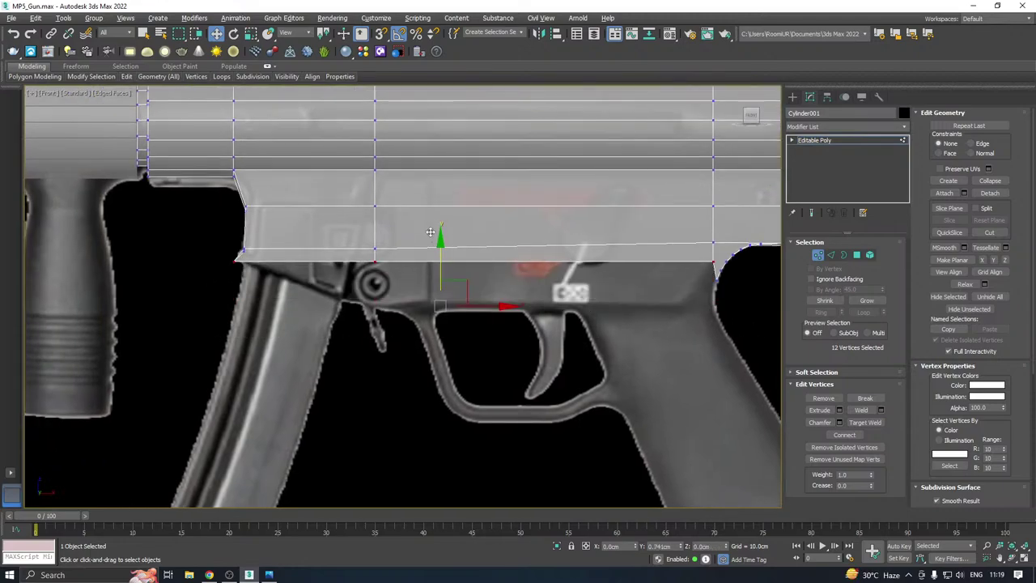
pyautogui.hotkey('ctrl', 'z')
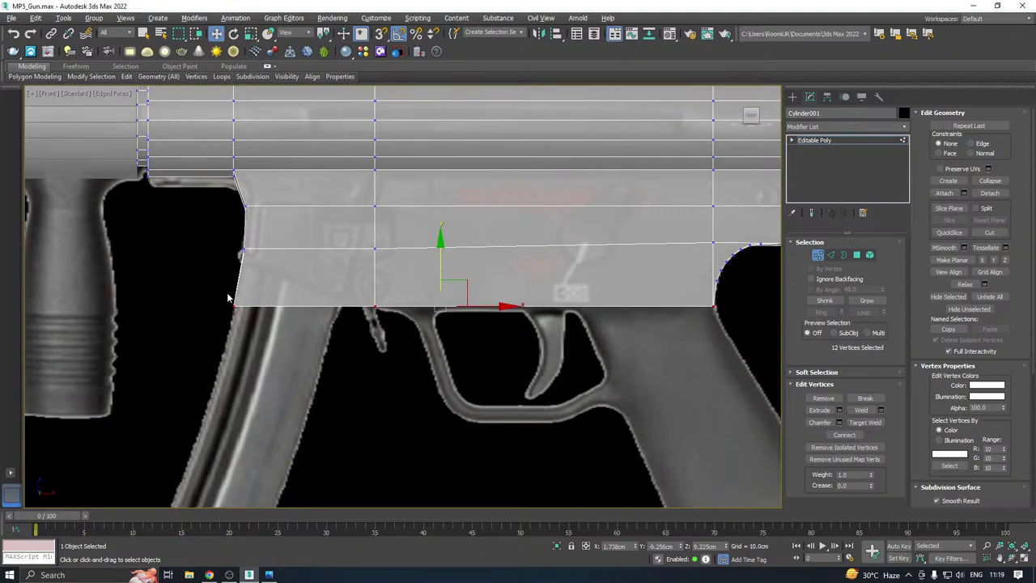
# Try to raise the front bottom corner vertices of the lower receiver and shift them rearward along the magazine opening
pyautogui.moveTo(196, 296); pyautogui.dragTo(289, 314)
pyautogui.moveTo(288, 314); pyautogui.dragTo(354, 319, button='middle')
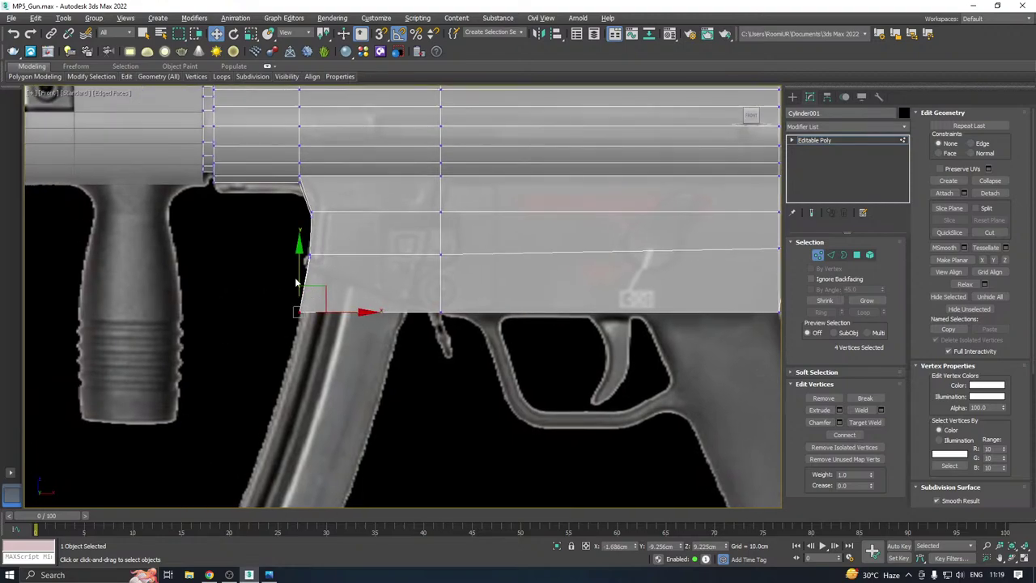
pyautogui.scroll(3, 295, 280)
pyautogui.moveTo(302, 296); pyautogui.dragTo(328, 226)
pyautogui.moveTo(353, 273); pyautogui.dragTo(520, 256)
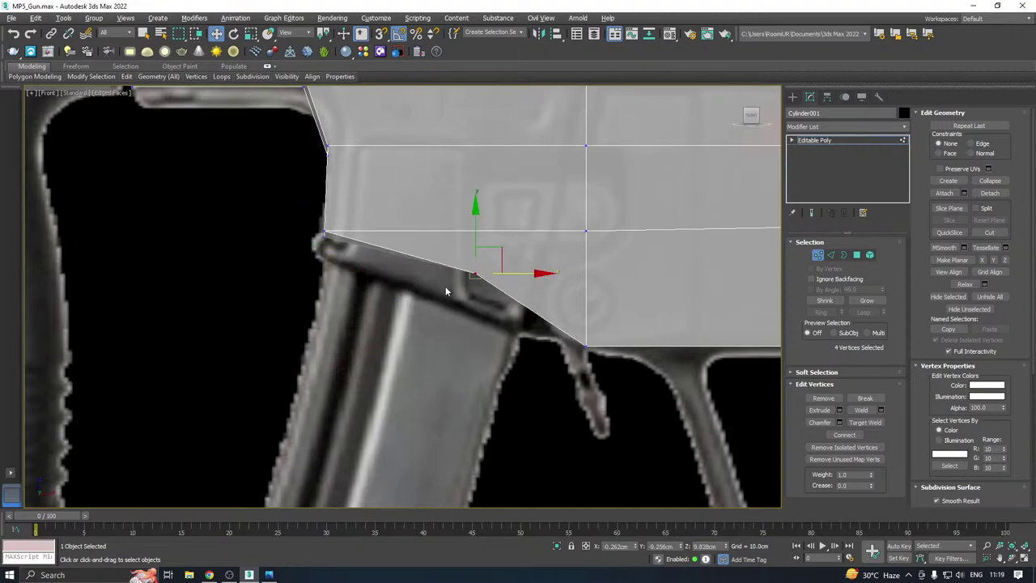
pyautogui.hotkey('ctrl', 'z')
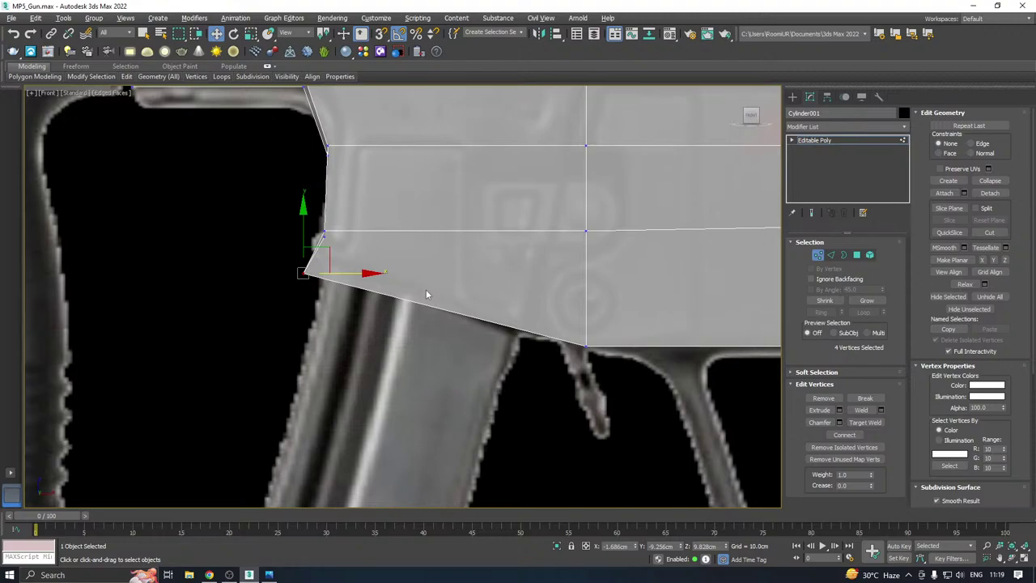
# Delete the receiver's front bottom corner vertices, then undo the deletion and the raise made before it
pyautogui.press('Delete')
pyautogui.moveTo(456, 282); pyautogui.dragTo(421, 210, button='middle')
pyautogui.scroll(-3, 404, 283)
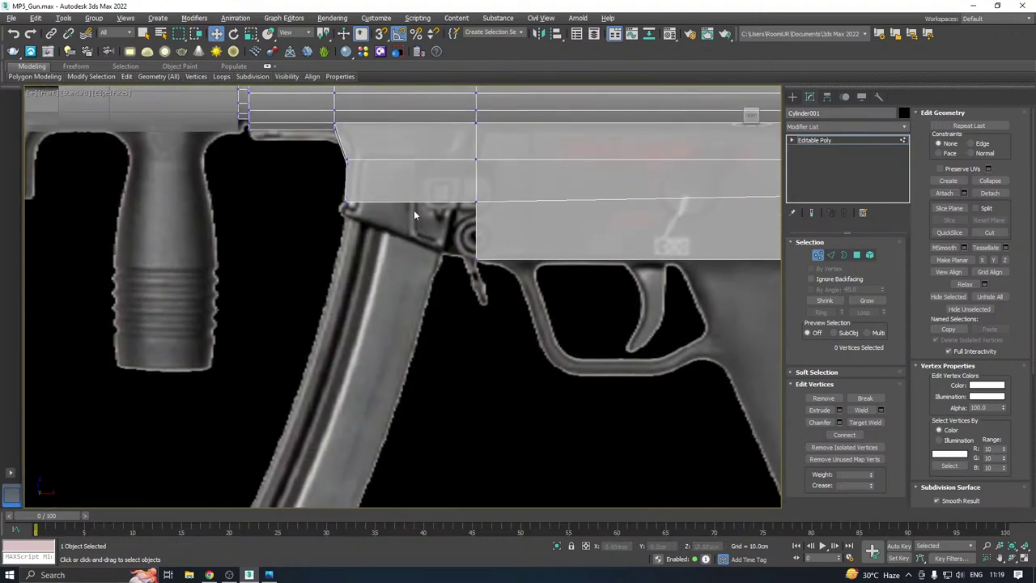
pyautogui.moveTo(373, 239); pyautogui.dragTo(416, 176, button='middle')
pyautogui.moveTo(366, 347); pyautogui.dragTo(390, 294, button='middle')
pyautogui.hotkey('ctrl', 'z')
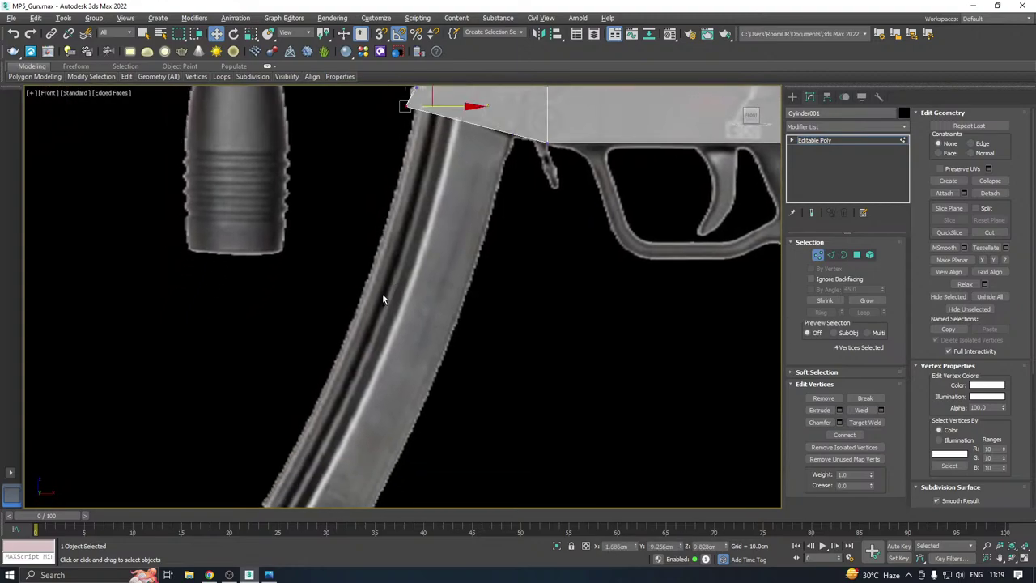
pyautogui.hotkey('ctrl', 'z')
# Raise the front bottom corner vertices to the magazine well's sloped edge and shift them slightly rearward onto the reference outline
pyautogui.moveTo(425, 256); pyautogui.dragTo(356, 436, button='middle')
pyautogui.scroll(2, 340, 322)
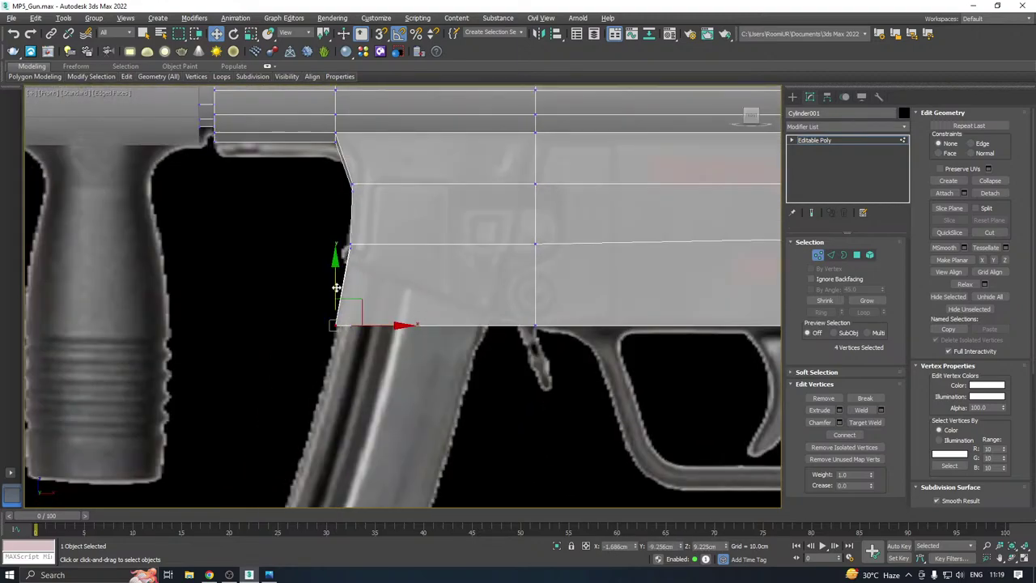
pyautogui.moveTo(336, 287); pyautogui.dragTo(345, 226)
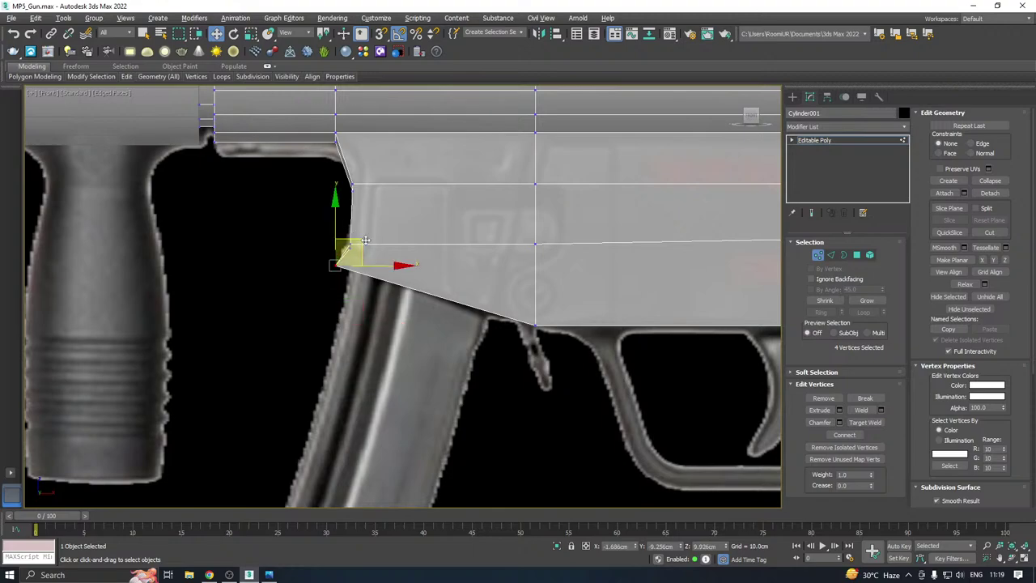
pyautogui.scroll(4, 366, 241)
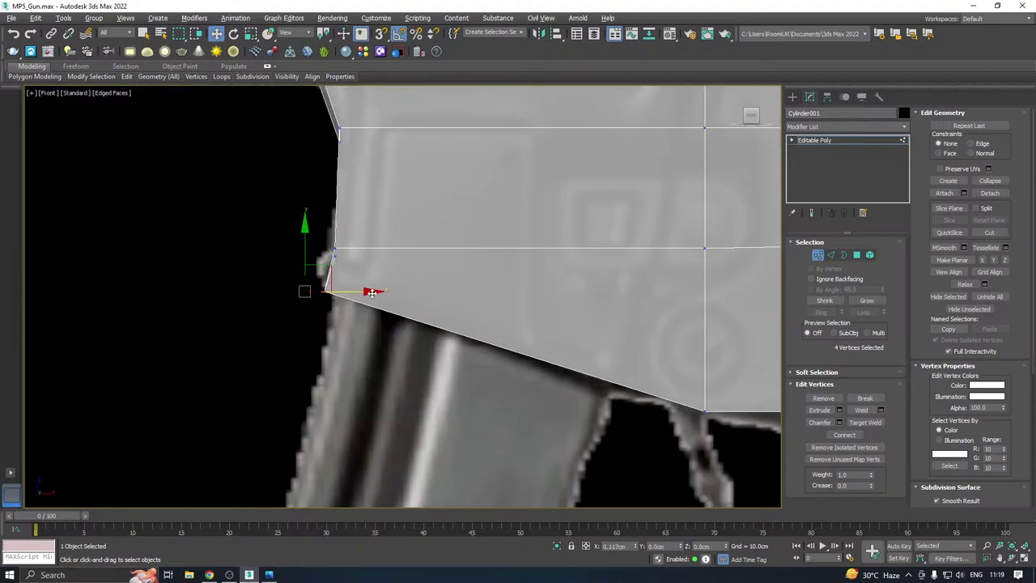
pyautogui.moveTo(371, 292); pyautogui.dragTo(381, 293)
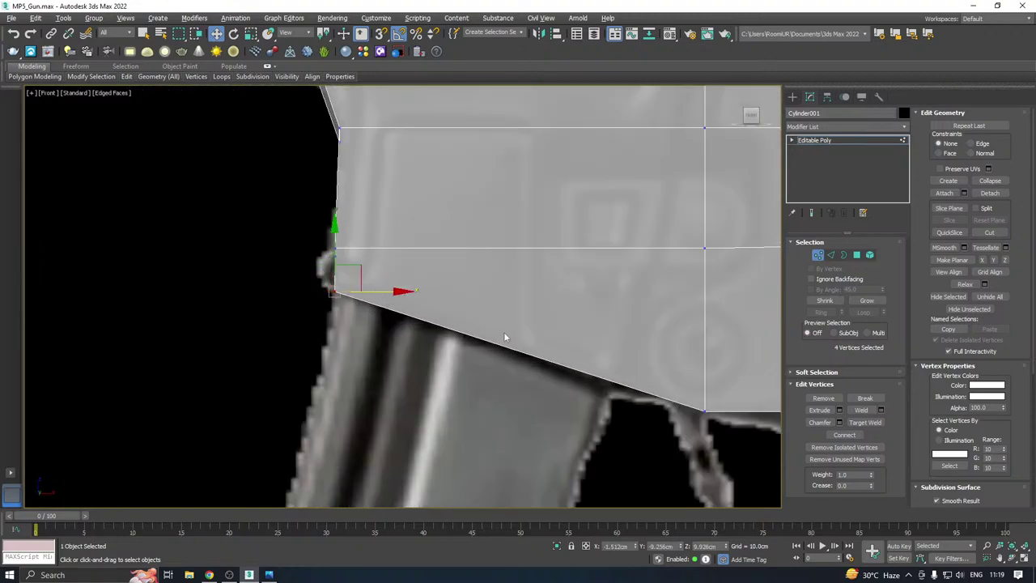
# Raise the front bottom corner vertices slightly more so the sloped underside follows the top of the magazine
pyautogui.moveTo(503, 331); pyautogui.dragTo(357, 243, button='middle')
pyautogui.scroll(-2, 358, 243)
pyautogui.moveTo(518, 271); pyautogui.dragTo(553, 305, button='middle')
pyautogui.scroll(2, 259, 212)
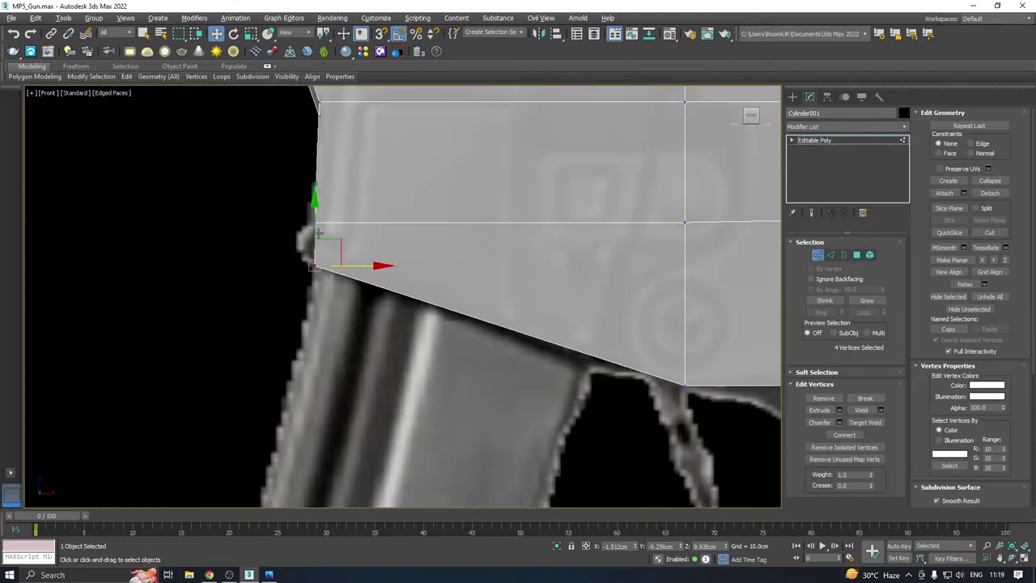
pyautogui.moveTo(316, 233)
pyautogui.mouseDown()
pyautogui.moveTo(316, 195)
pyautogui.moveTo(310, 216)
pyautogui.mouseUp()
pyautogui.scroll(-6, 311, 215)
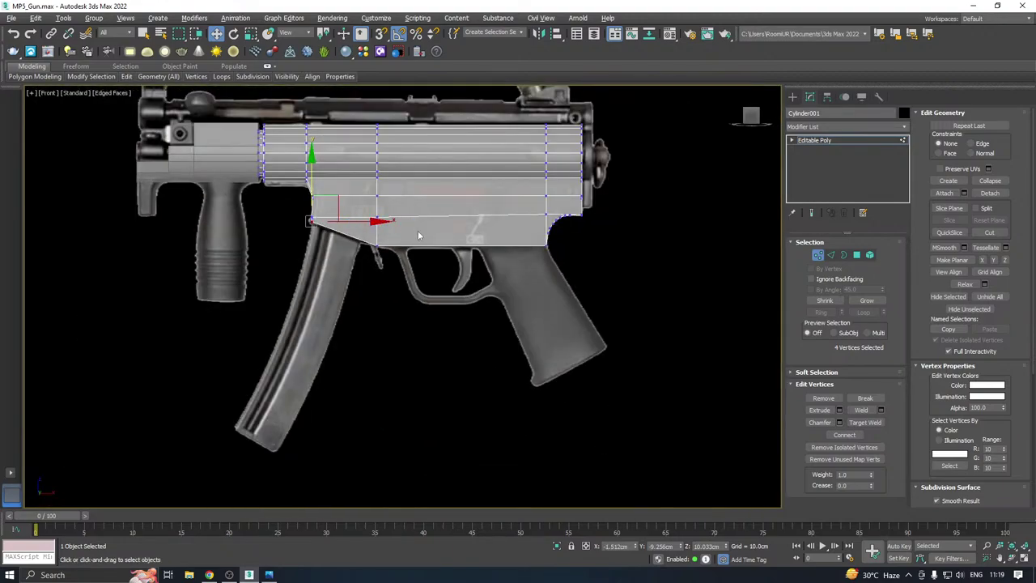
# Check the lower receiver's new slope in the perspective view and save the scene
pyautogui.press('p')
pyautogui.keyDown('alt'); pyautogui.moveTo(440, 243); pyautogui.dragTo(566, 243, button='middle'); pyautogui.keyUp('alt')
pyautogui.moveTo(253, 177); pyautogui.dragTo(332, 332, button='middle')
pyautogui.scroll(-4, 413, 335)
pyautogui.keyDown('alt'); pyautogui.moveTo(392, 321); pyautogui.dragTo(409, 297, button='middle'); pyautogui.keyUp('alt')
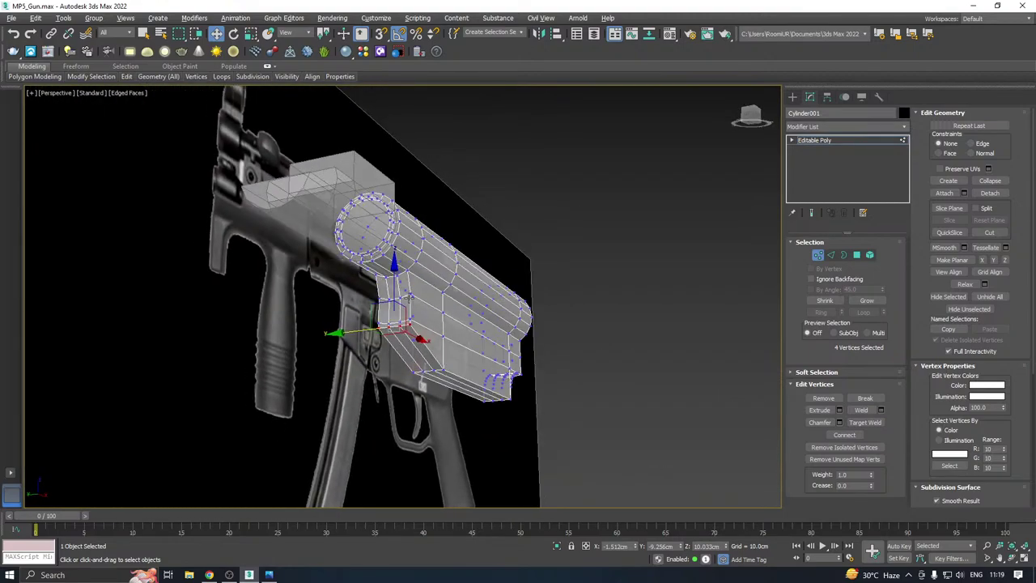
pyautogui.scroll(4, 411, 298)
pyautogui.hotkey('ctrl', 's')
pyautogui.scroll(-2, 472, 314)
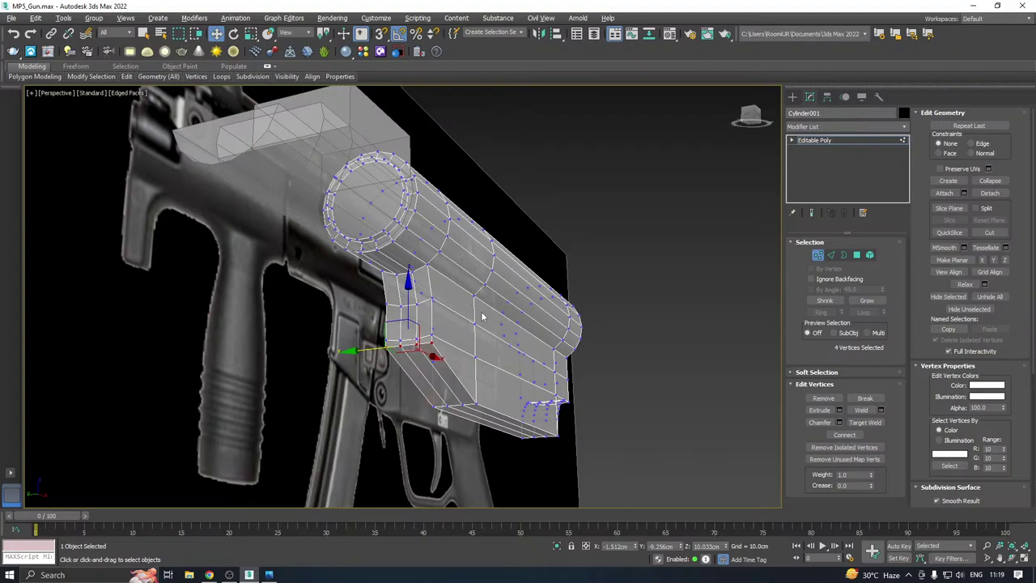
# Examine the sloped front underside of the receiver in perspective, then compare it with the reference in the front view
pyautogui.keyDown('alt'); pyautogui.moveTo(482, 316); pyautogui.dragTo(567, 284, button='middle'); pyautogui.keyUp('alt')
pyautogui.scroll(-4, 324, 324)
pyautogui.scroll(5, 406, 331)
pyautogui.keyDown('alt'); pyautogui.moveTo(434, 313); pyautogui.dragTo(455, 329, button='middle'); pyautogui.keyUp('alt')
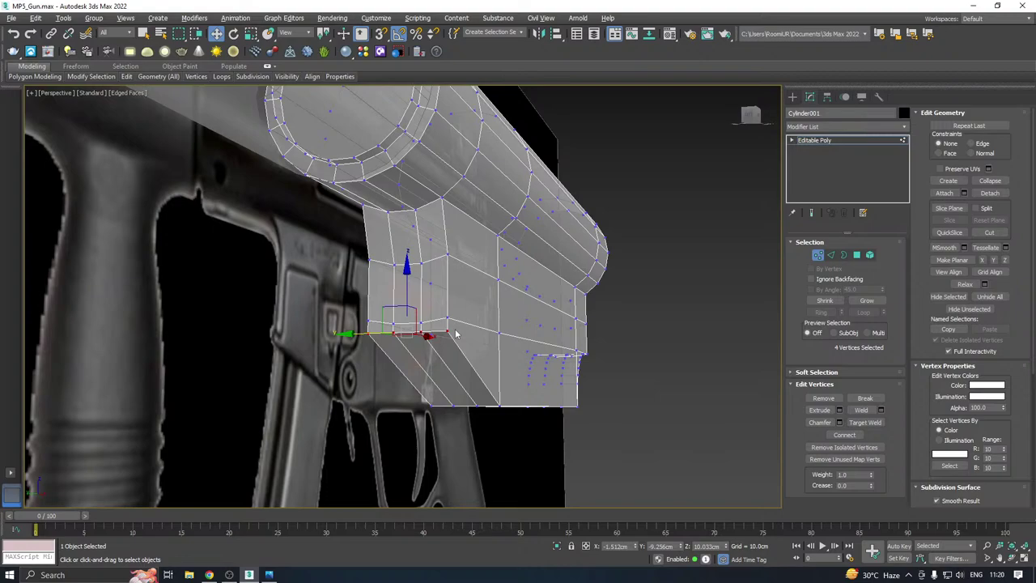
pyautogui.press('f')
pyautogui.moveTo(318, 221); pyautogui.dragTo(418, 224, button='middle')
pyautogui.scroll(5, 418, 224)
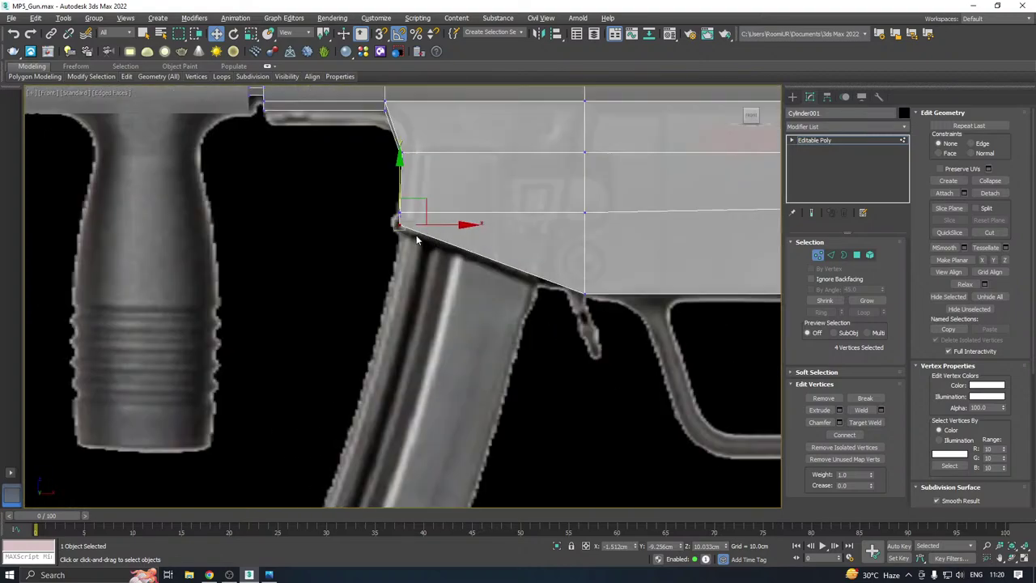
pyautogui.scroll(2, 407, 213)
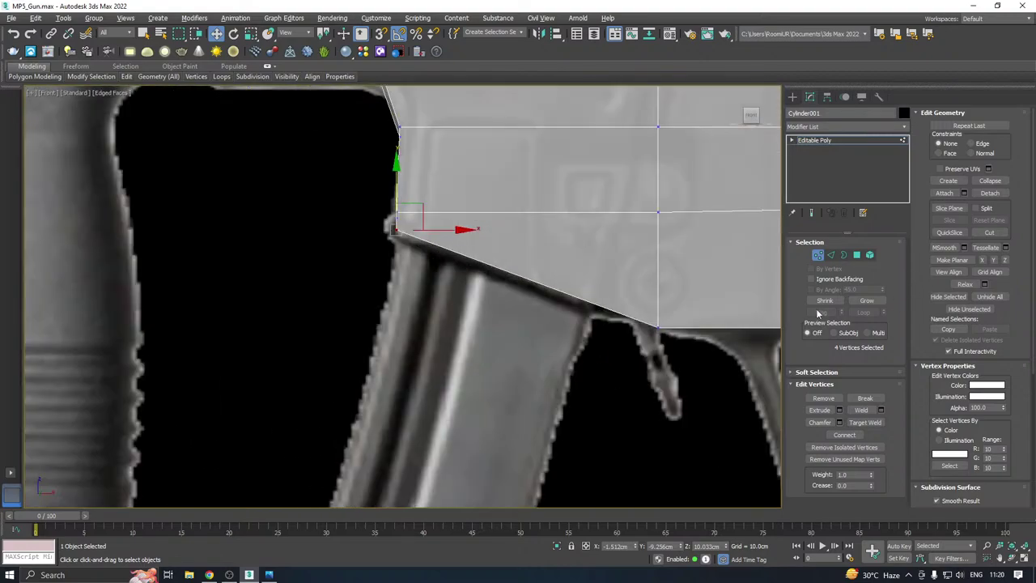
# Inset the three polygons of the receiver's sloped front underside as a group by 0.09 cm
pyautogui.keyDown('ctrl'); pyautogui.click(856, 255); pyautogui.keyUp('ctrl')
pyautogui.keyDown('alt'); pyautogui.moveTo(555, 250); pyautogui.dragTo(599, 244, button='middle'); pyautogui.keyUp('alt')
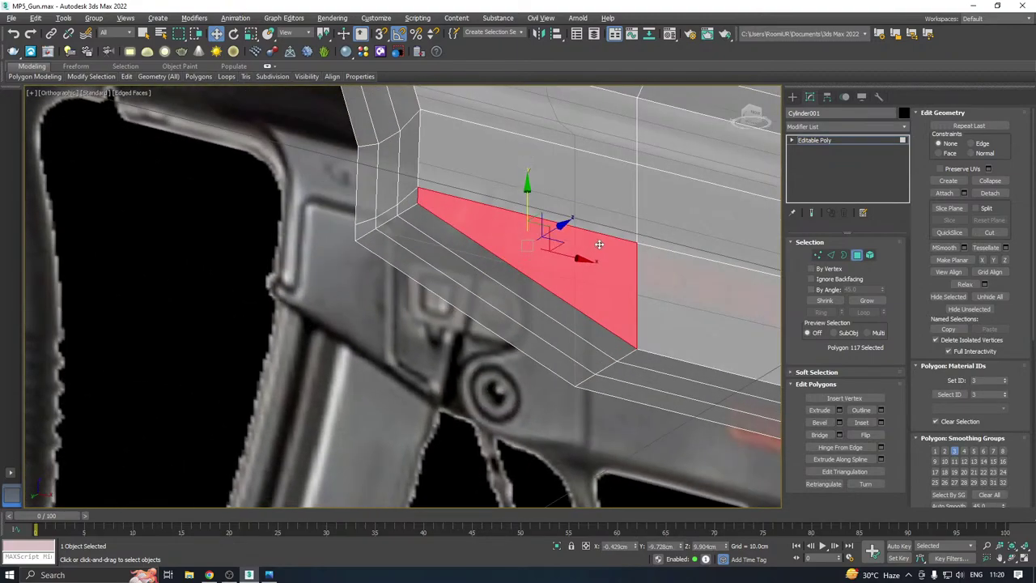
pyautogui.click(469, 264)
pyautogui.keyDown('ctrl'); pyautogui.click(442, 282); pyautogui.keyUp('ctrl')
pyautogui.keyDown('ctrl'); pyautogui.click(473, 257); pyautogui.keyUp('ctrl')
pyautogui.keyDown('alt'); pyautogui.moveTo(472, 256); pyautogui.dragTo(518, 271, button='middle'); pyautogui.keyUp('alt')
pyautogui.click(880, 421)
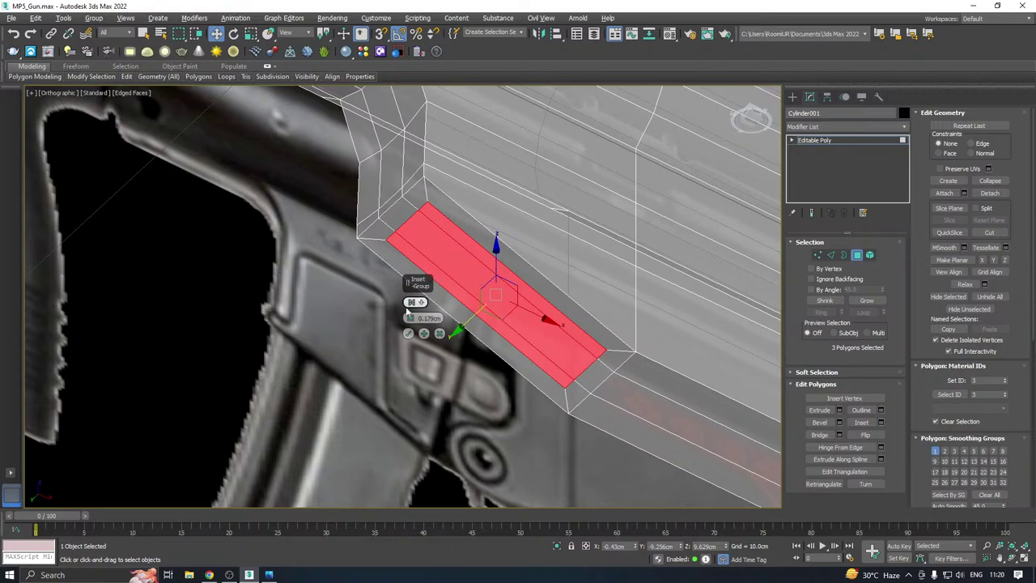
pyautogui.moveTo(409, 318); pyautogui.dragTo(410, 330)
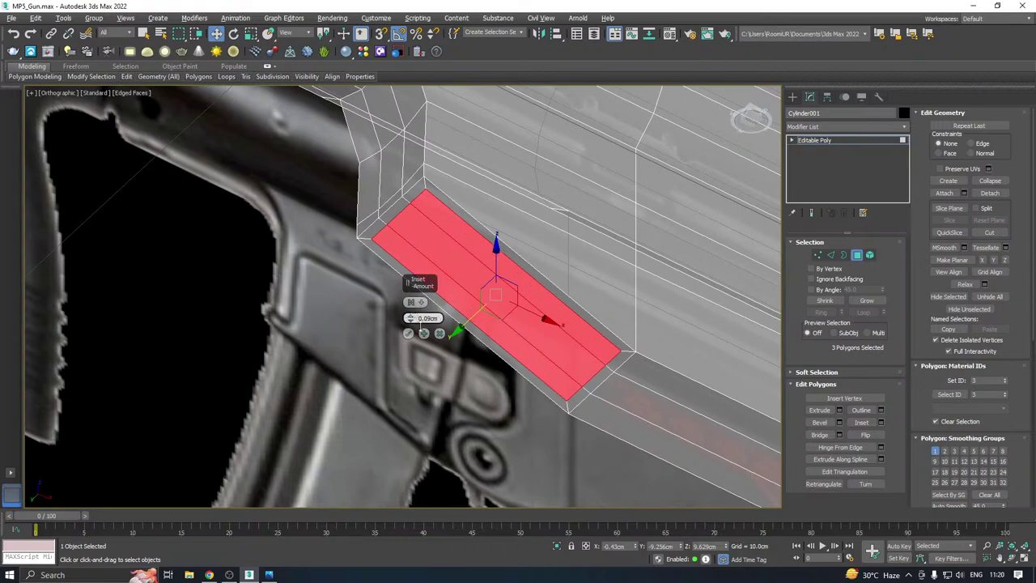
pyautogui.click(409, 333)
pyautogui.press('f')
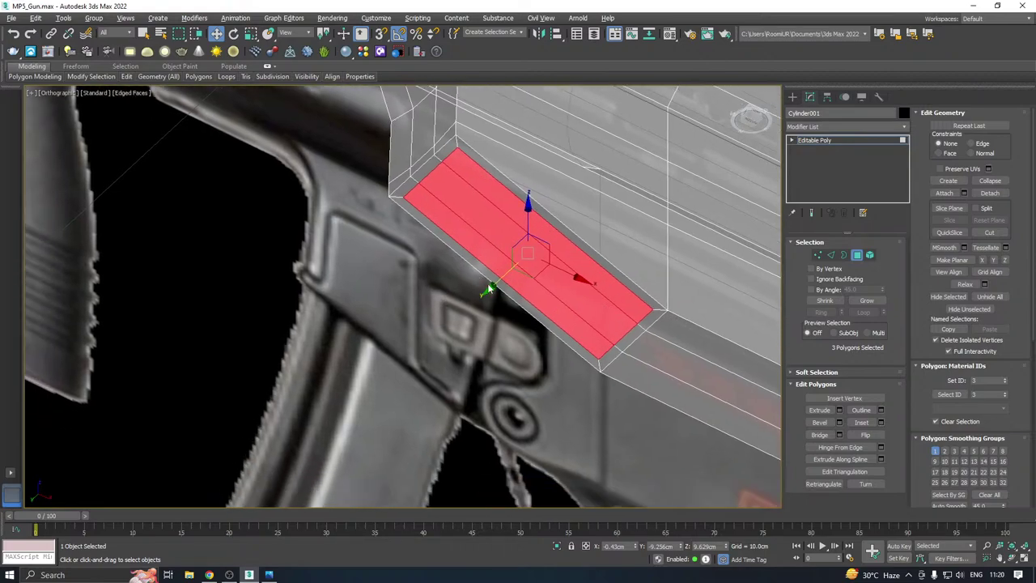
pyautogui.scroll(10, 465, 226)
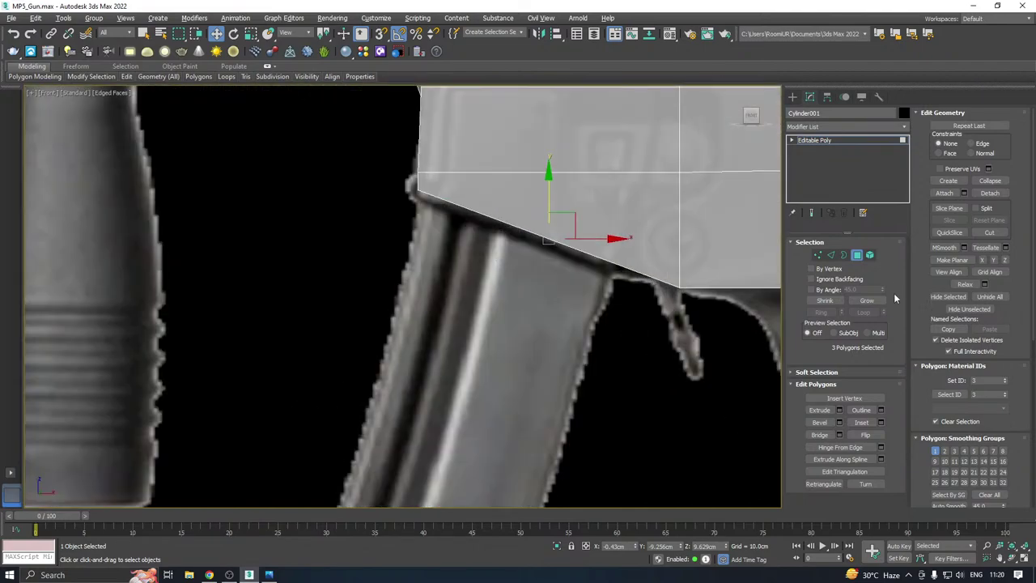
pyautogui.click(839, 409)
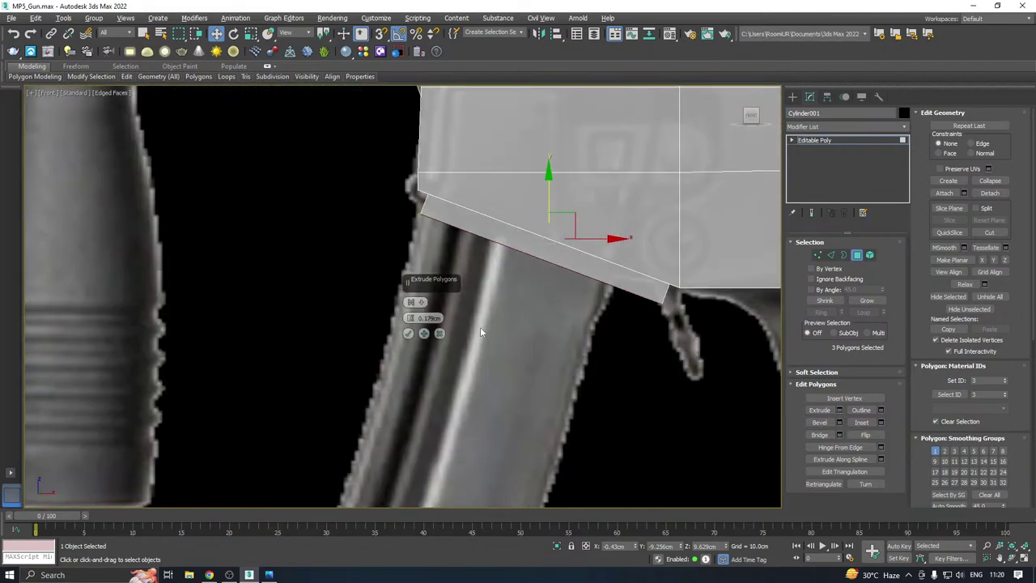
pyautogui.click(440, 332)
# Add a vertical edge loop around the receiver where the magazine's rear edge meets the sloped underside
pyautogui.moveTo(625, 296); pyautogui.dragTo(596, 302, button='middle')
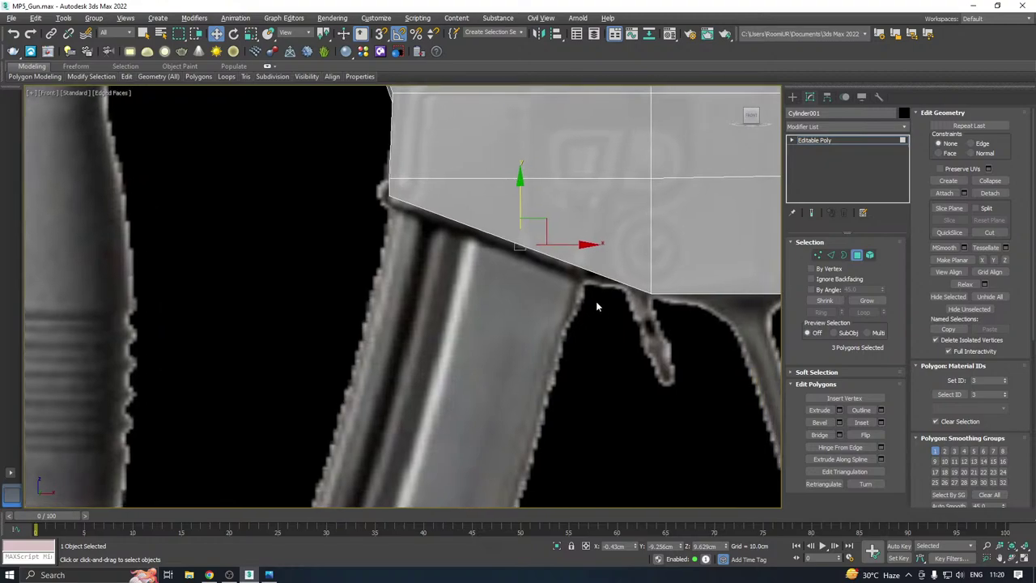
pyautogui.moveTo(604, 227); pyautogui.dragTo(547, 250, button='middle')
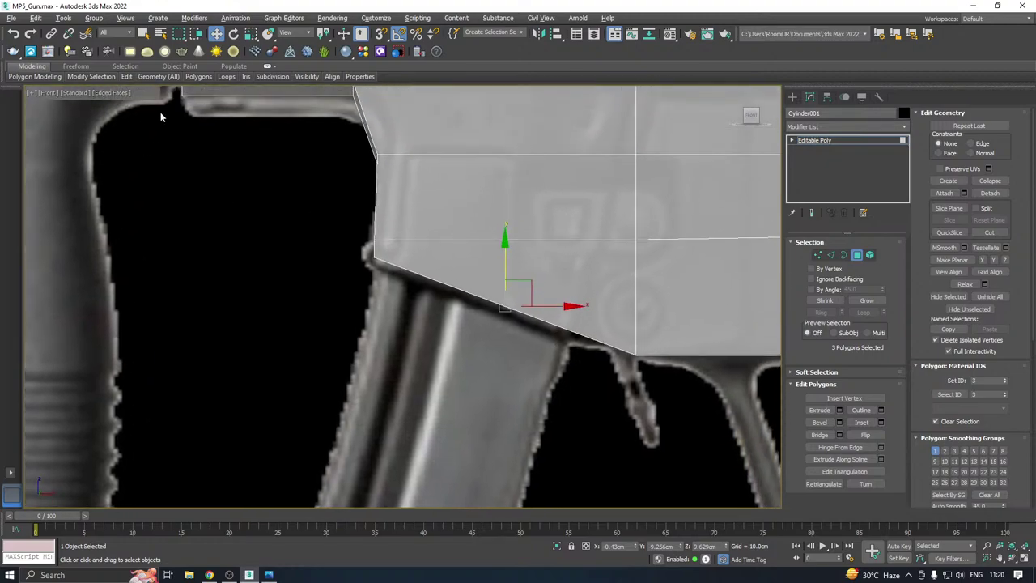
pyautogui.moveTo(126, 76)
pyautogui.click(214, 103)
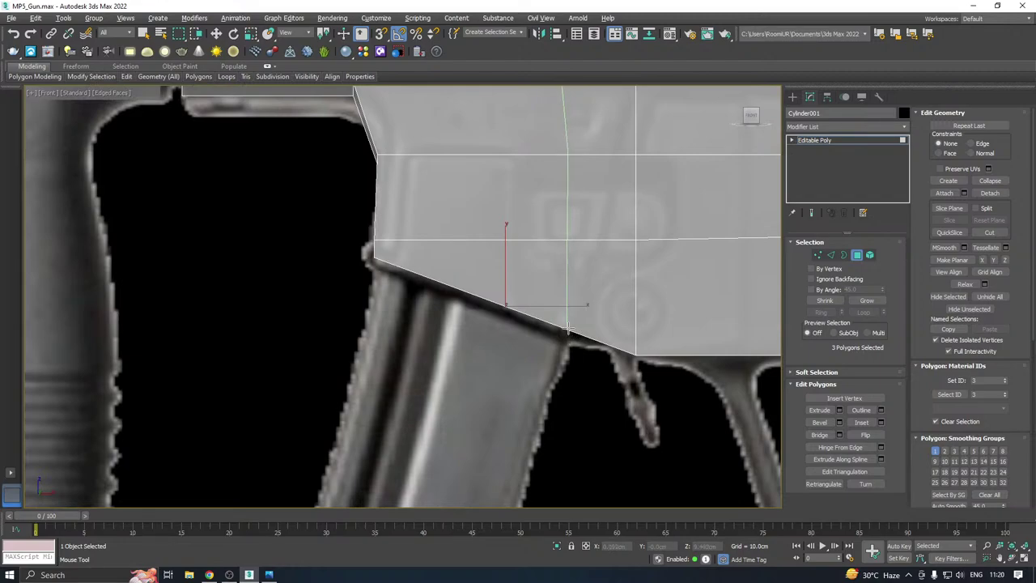
pyautogui.click(567, 328)
pyautogui.press('w')
pyautogui.scroll(-3, 584, 258)
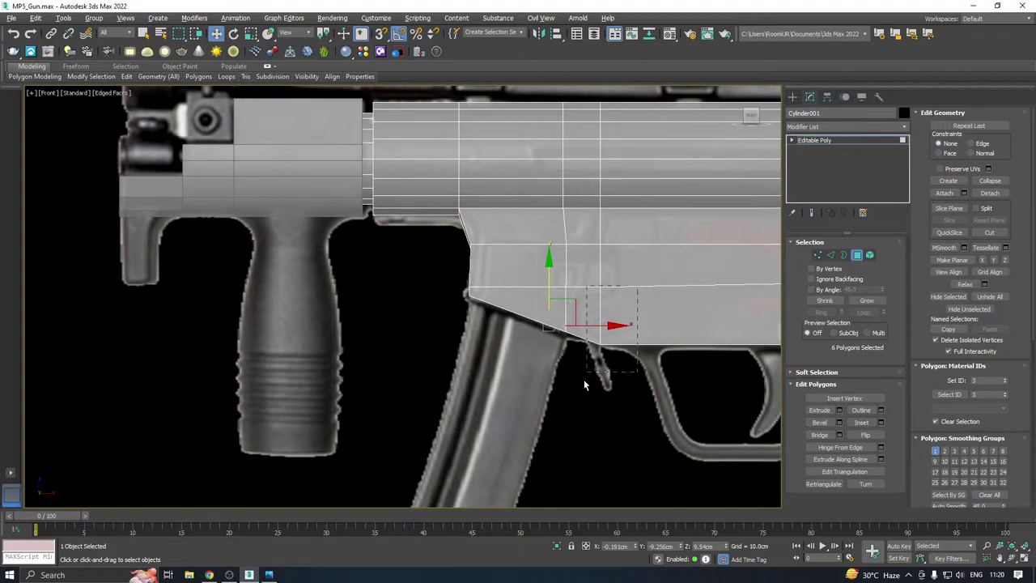
# Remove the inset edges framing the sloped underside polygons while keeping the new vertical edge loop
pyautogui.keyDown('alt'); pyautogui.moveTo(575, 402); pyautogui.dragTo(573, 400); pyautogui.keyUp('alt')
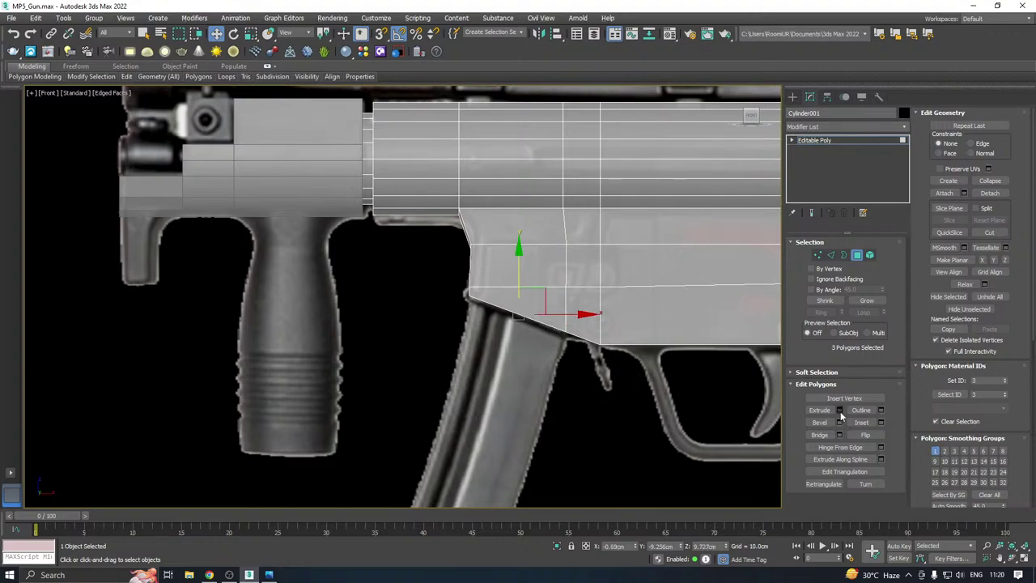
pyautogui.keyDown('alt'); pyautogui.moveTo(558, 362); pyautogui.dragTo(606, 316, button='middle'); pyautogui.keyUp('alt')
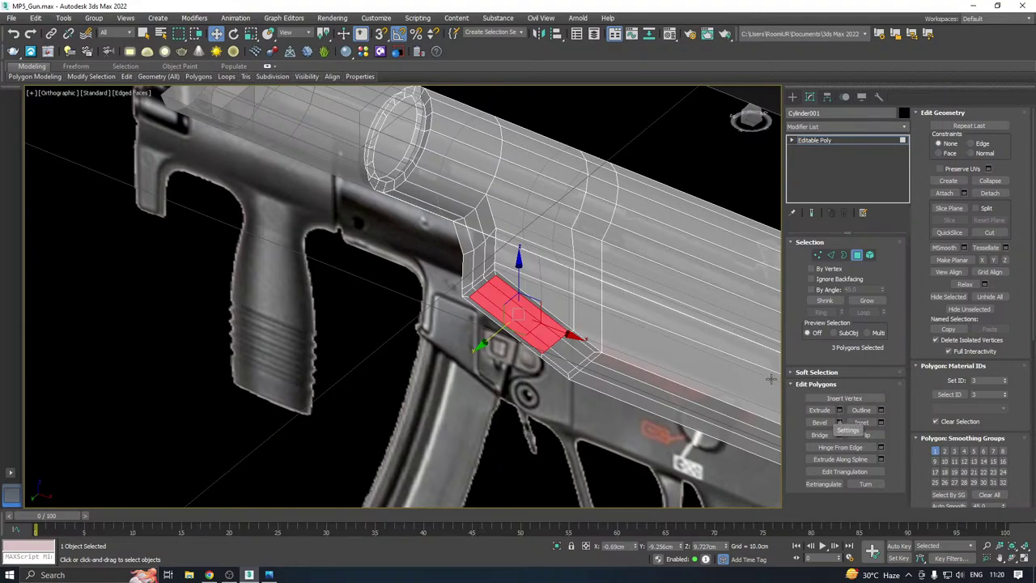
pyautogui.click(830, 254)
pyautogui.scroll(4, 557, 343)
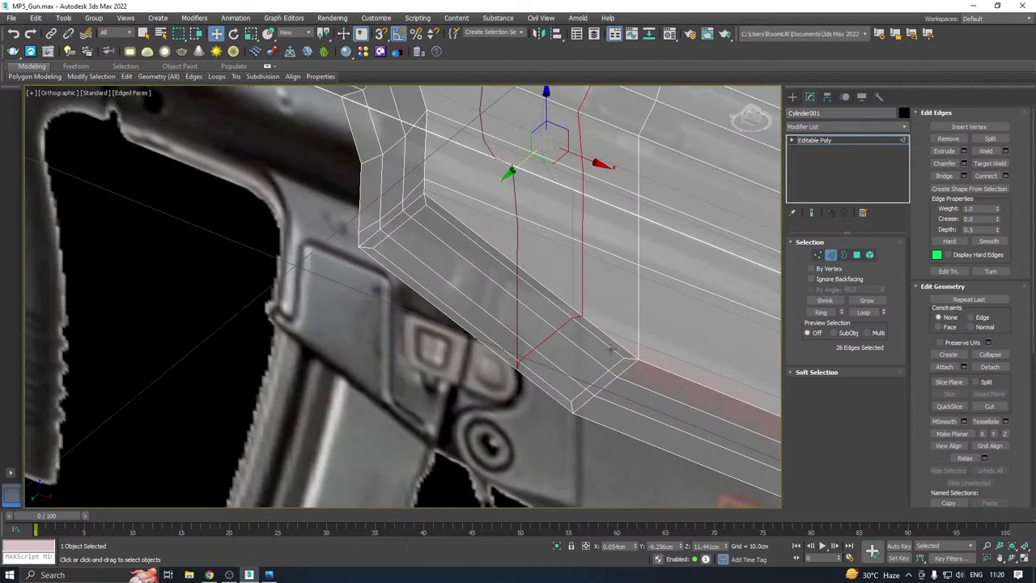
pyautogui.click(608, 347)
pyautogui.keyDown('ctrl'); pyautogui.doubleClick(579, 395); pyautogui.keyUp('ctrl')
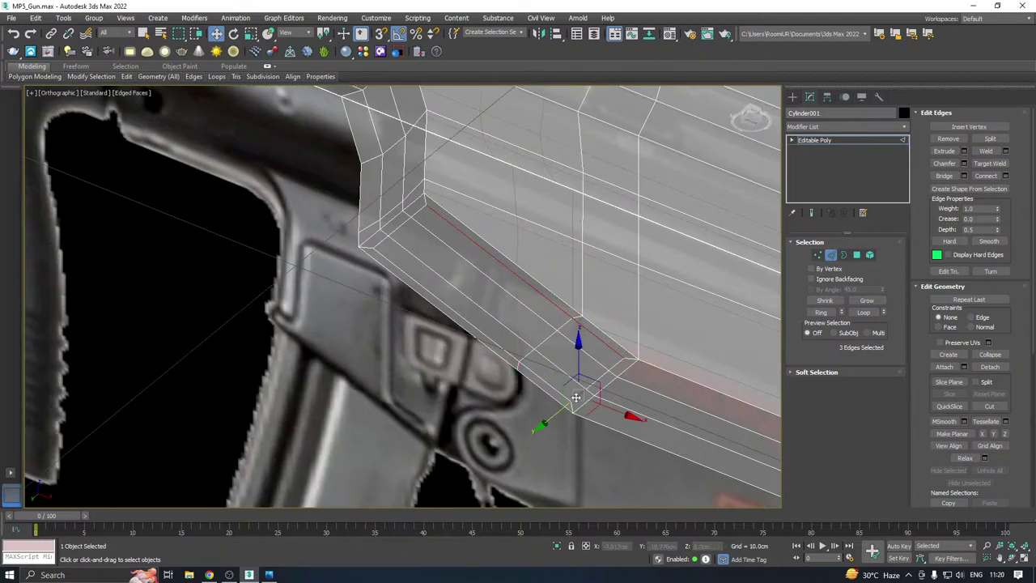
pyautogui.keyDown('ctrl'); pyautogui.doubleClick(549, 385); pyautogui.keyUp('ctrl')
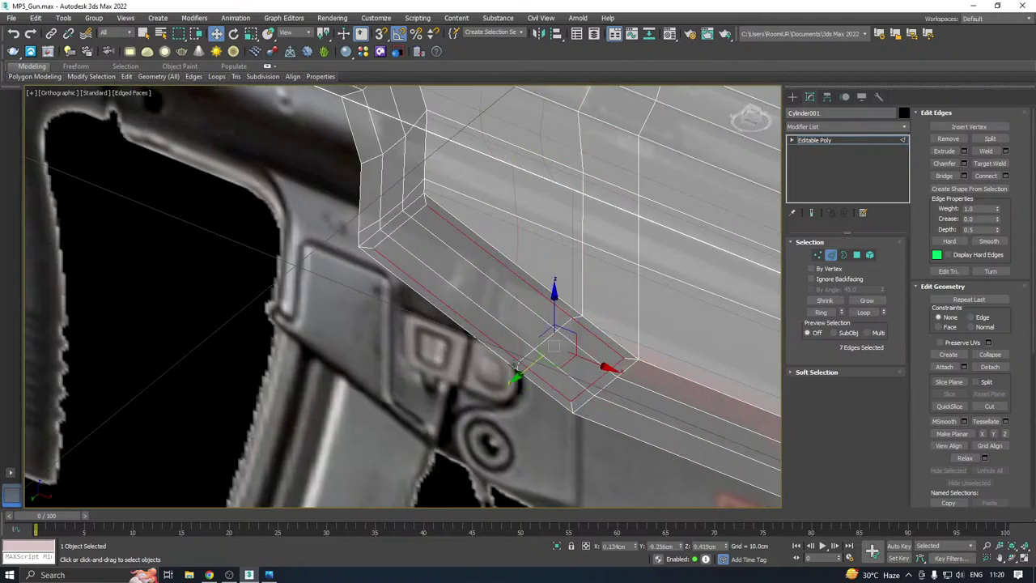
pyautogui.keyDown('ctrl'); pyautogui.click(403, 226); pyautogui.keyUp('ctrl')
pyautogui.click(398, 236)
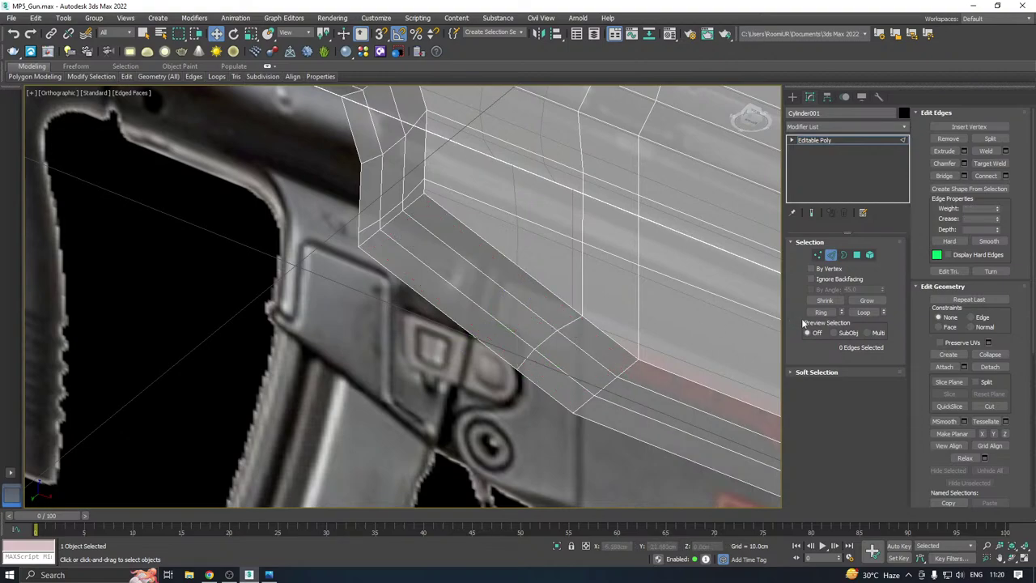
# Make the new loop's three edges across the sloped underside planar
pyautogui.click(858, 254)
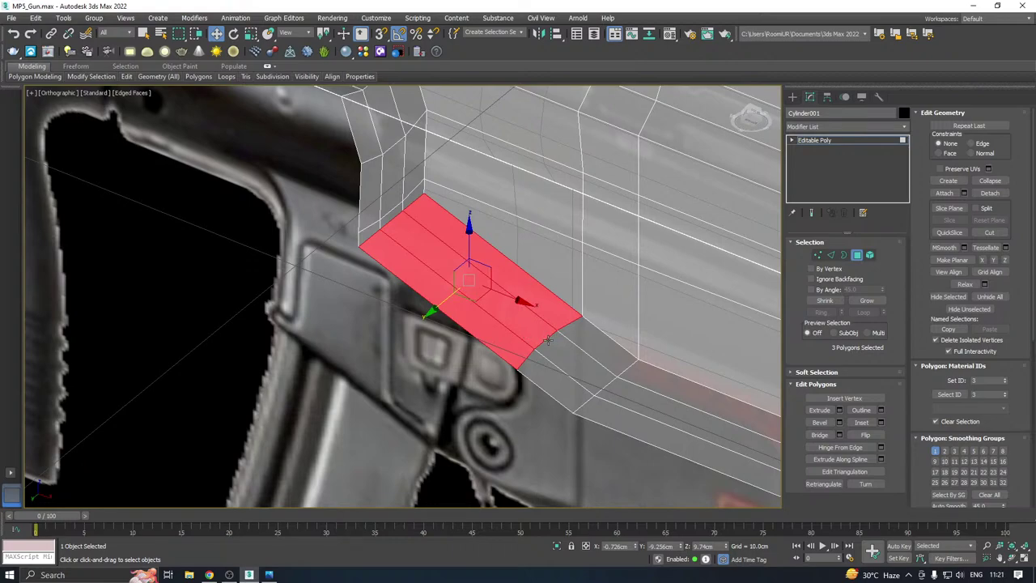
pyautogui.keyDown('alt'); pyautogui.moveTo(548, 341); pyautogui.dragTo(587, 326, button='middle'); pyautogui.keyUp('alt')
pyautogui.click(830, 254)
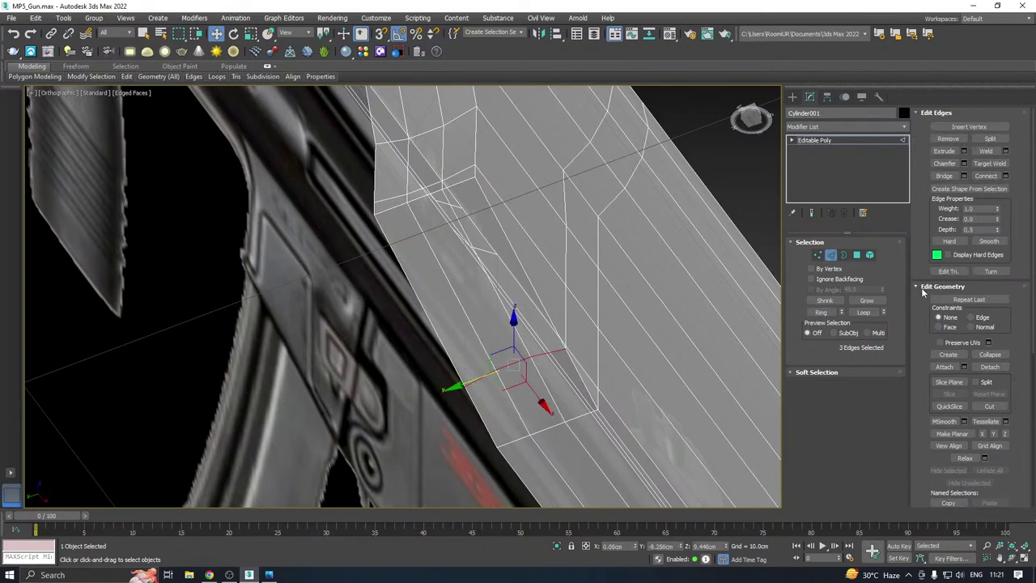
pyautogui.click(945, 435)
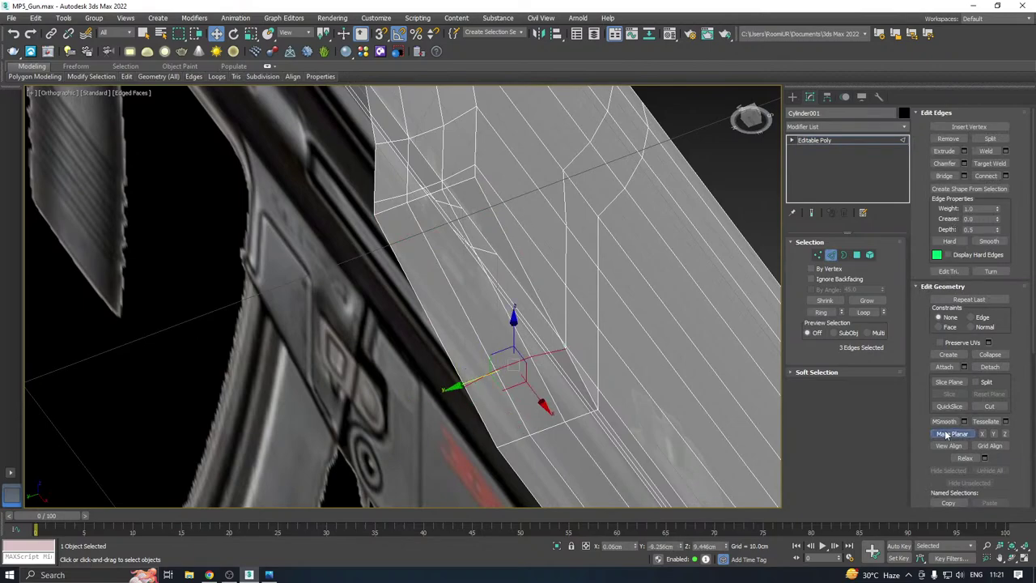
# Undo the last planar alignment and instead make the three loop edges across the sloped underside planar in Z
pyautogui.hotkey('ctrl', 'z')
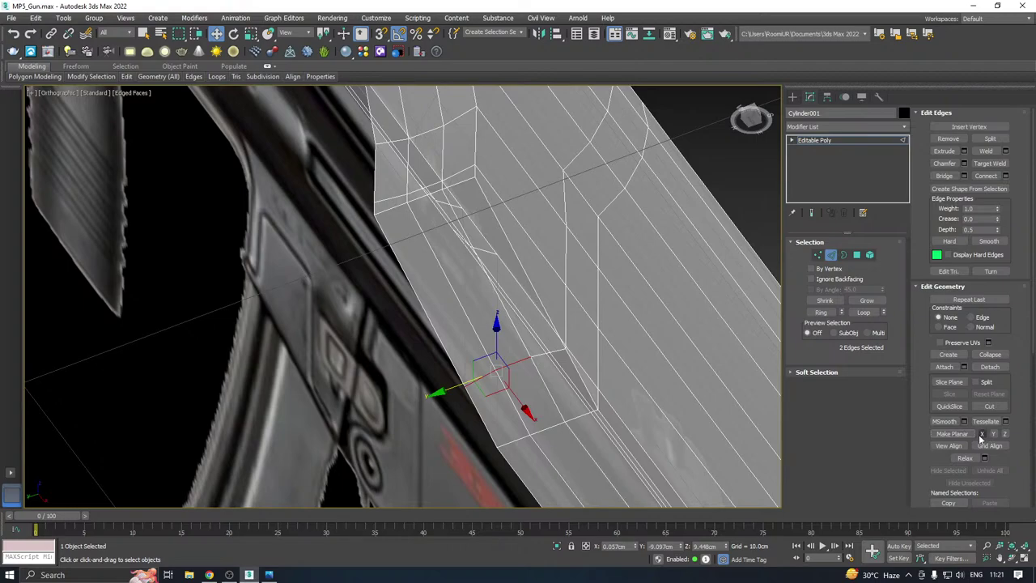
pyautogui.keyDown('ctrl'); pyautogui.click(560, 352); pyautogui.keyUp('ctrl')
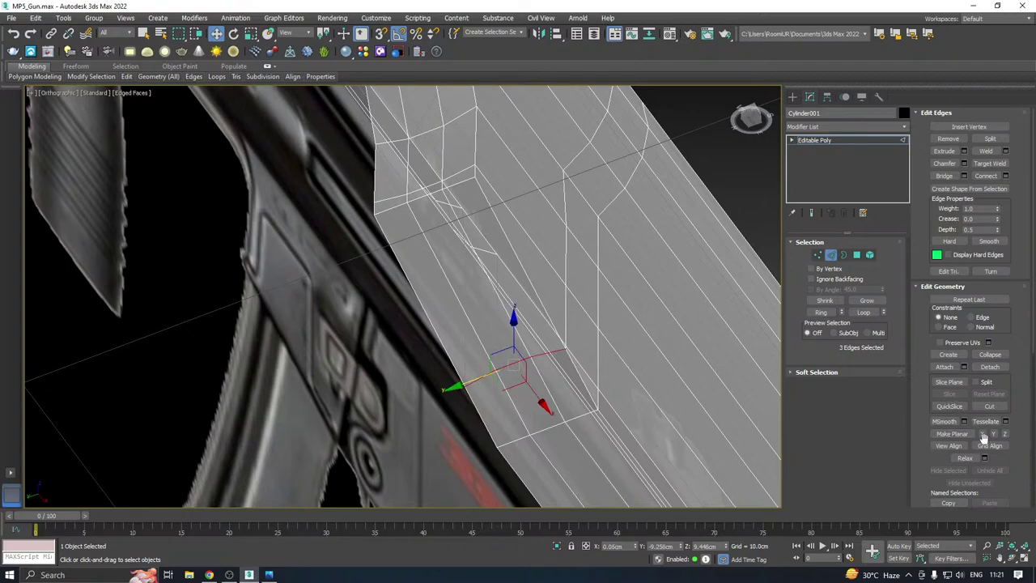
pyautogui.click(981, 435)
pyautogui.hotkey('ctrl', 'z')
pyautogui.click(1005, 433)
pyautogui.keyDown('alt'); pyautogui.moveTo(530, 334); pyautogui.dragTo(501, 357, button='middle'); pyautogui.keyUp('alt')
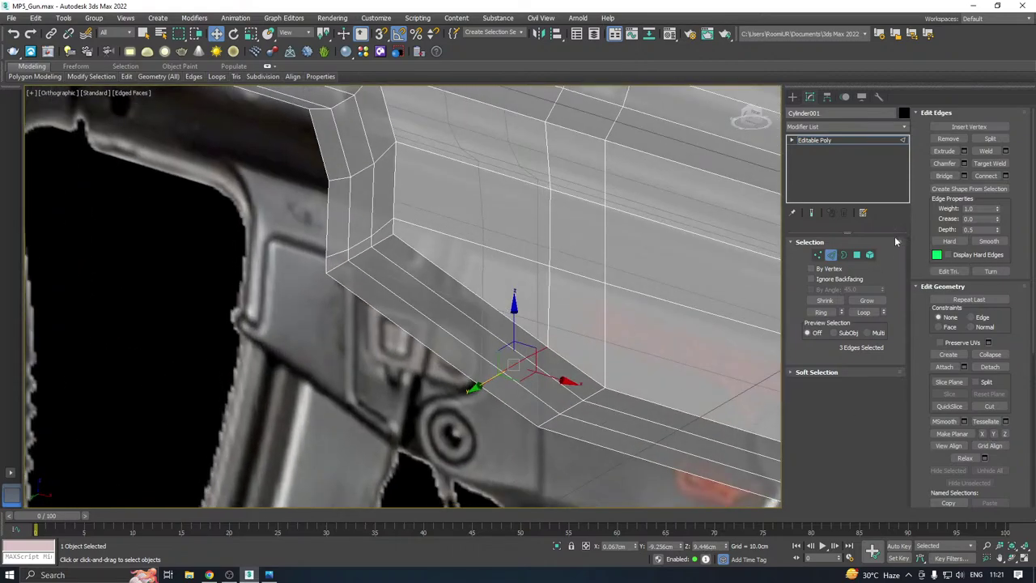
# Inset the three polygons of the sloped underside ahead of the new loop by 0.09 cm
pyautogui.click(855, 256)
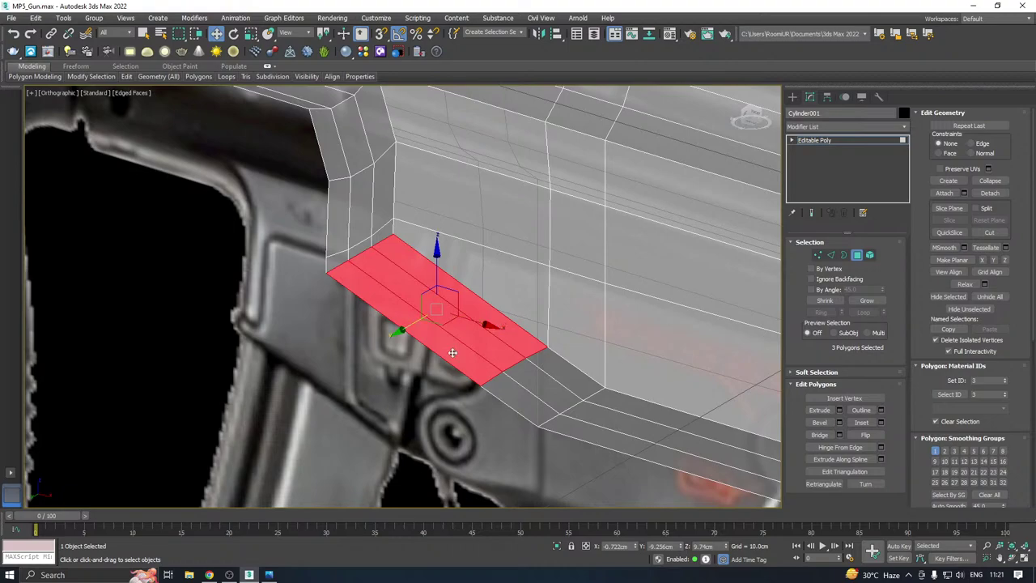
pyautogui.click(880, 421)
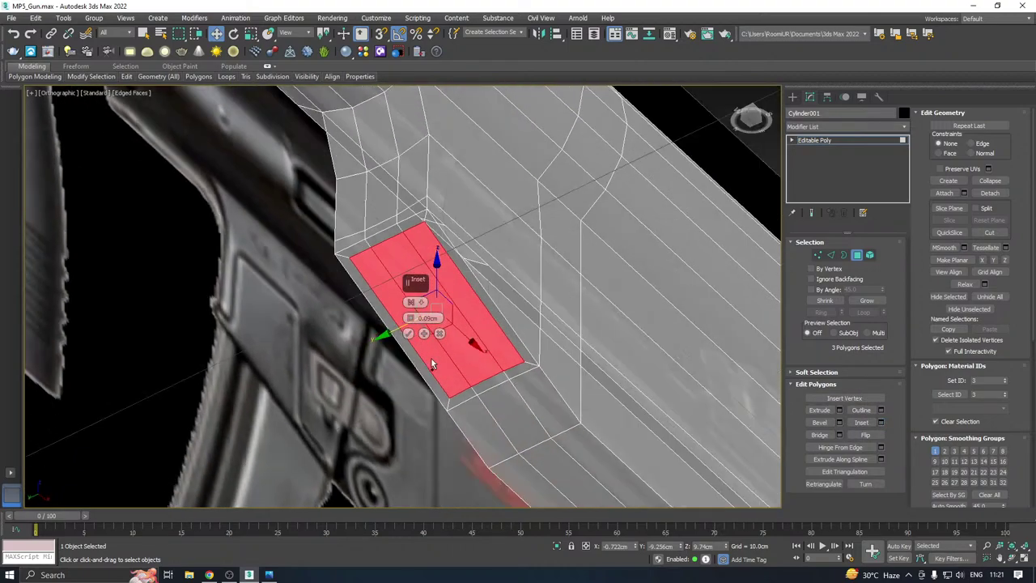
pyautogui.keyDown('alt'); pyautogui.moveTo(428, 323); pyautogui.dragTo(410, 326, button='middle'); pyautogui.keyUp('alt')
pyautogui.click(408, 334)
# Nudge the inset's rear vertices slightly down to line up with the receiver's sloped lower edge in the front view
pyautogui.press('f')
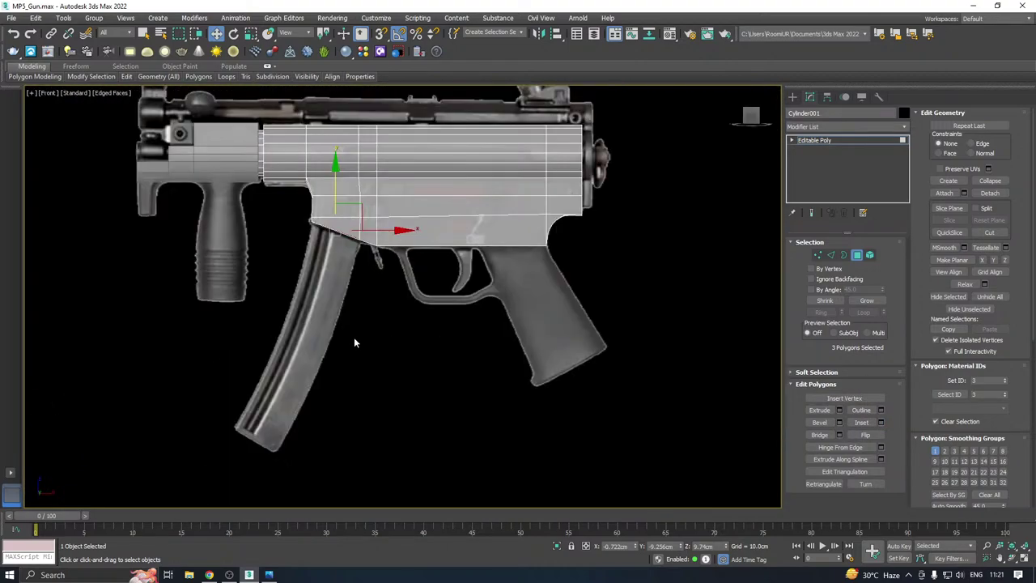
pyautogui.scroll(5, 576, 386)
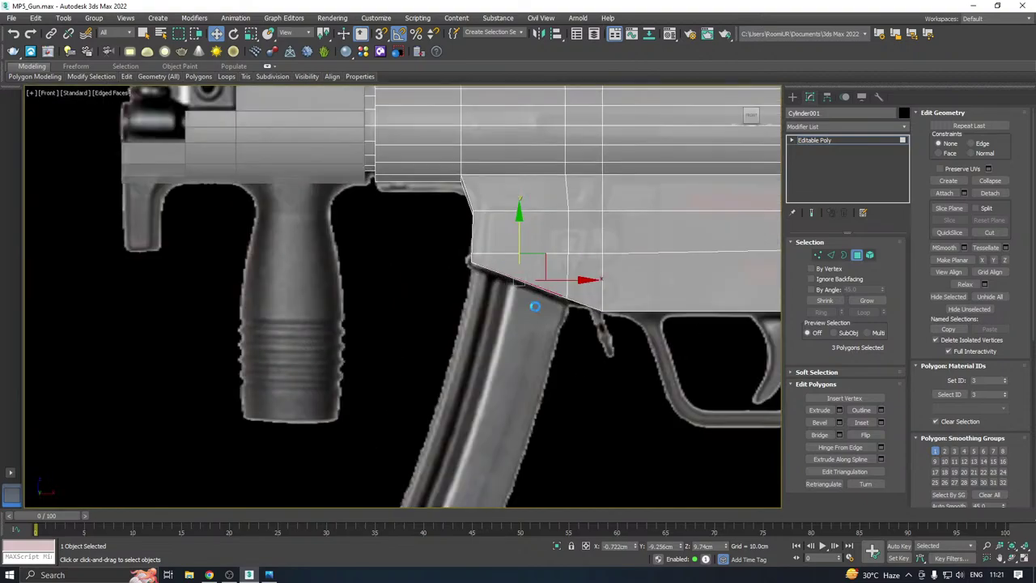
pyautogui.scroll(2, 535, 304)
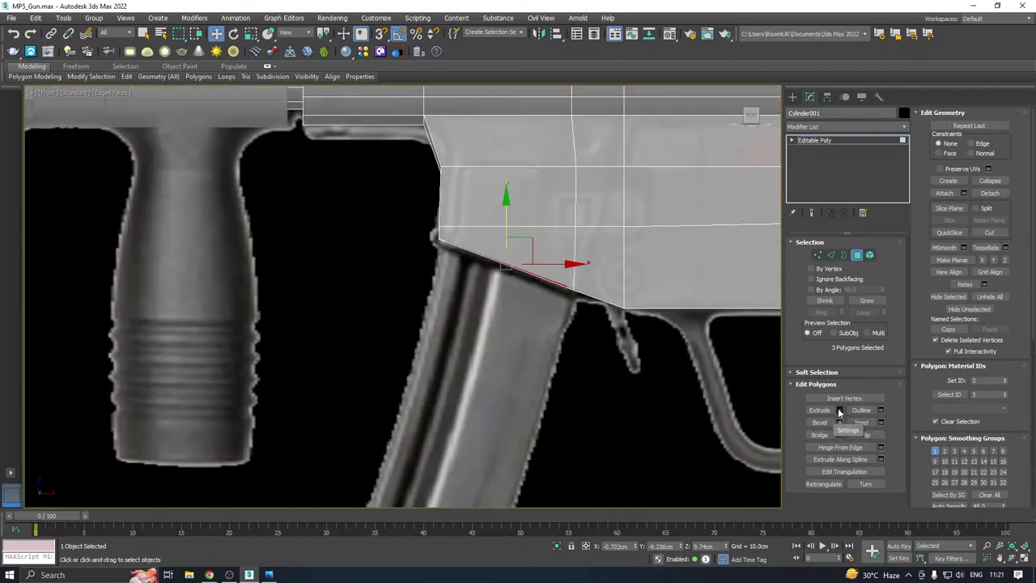
pyautogui.click(817, 255)
pyautogui.scroll(5, 574, 321)
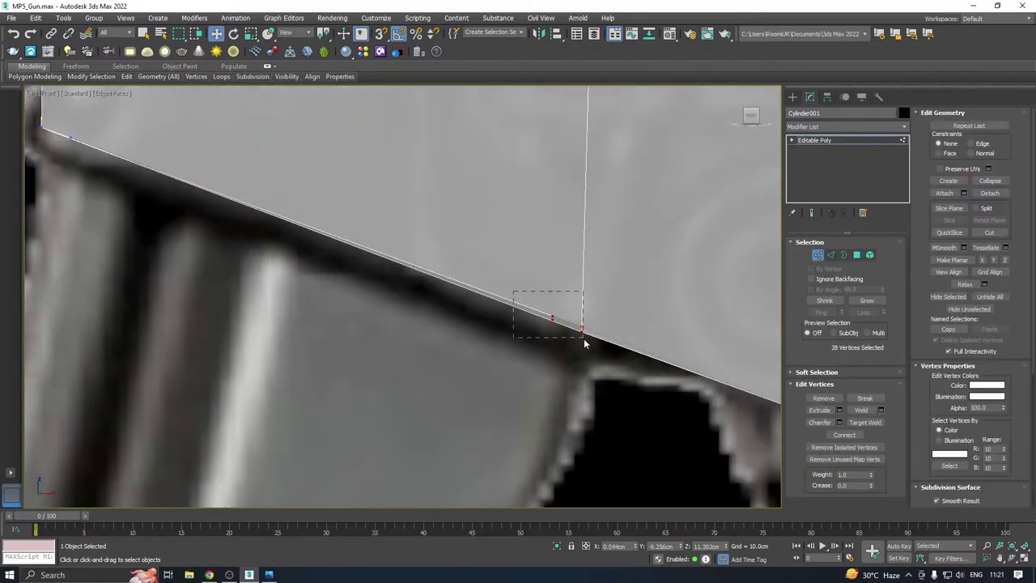
pyautogui.moveTo(583, 338); pyautogui.dragTo(582, 339)
pyautogui.moveTo(551, 260); pyautogui.dragTo(553, 263)
pyautogui.scroll(-3, 512, 303)
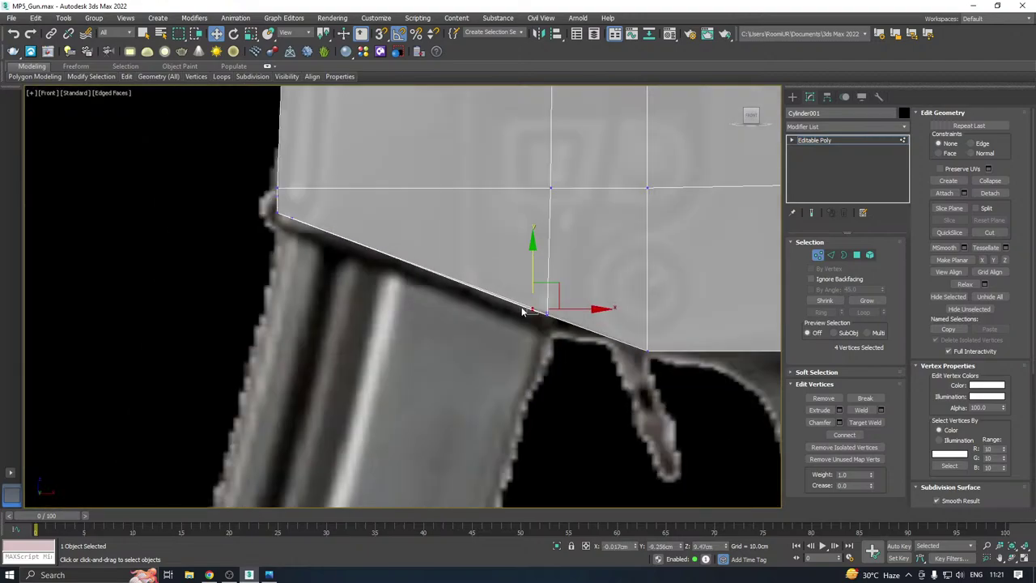
pyautogui.click(856, 254)
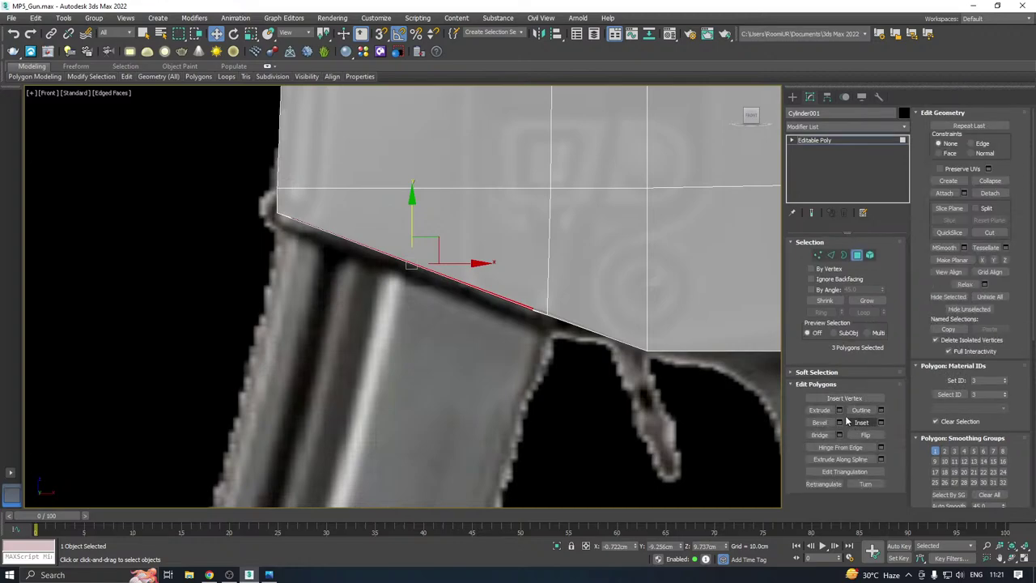
pyautogui.click(839, 409)
pyautogui.moveTo(535, 374); pyautogui.dragTo(551, 315, button='middle')
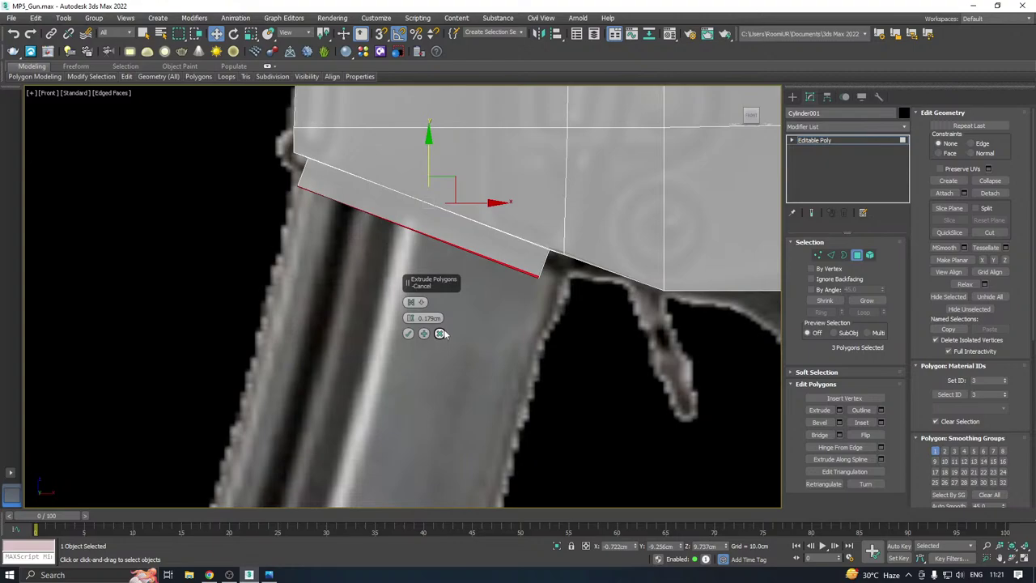
pyautogui.keyDown('alt'); pyautogui.moveTo(553, 309); pyautogui.dragTo(580, 254, button='middle'); pyautogui.keyUp('alt')
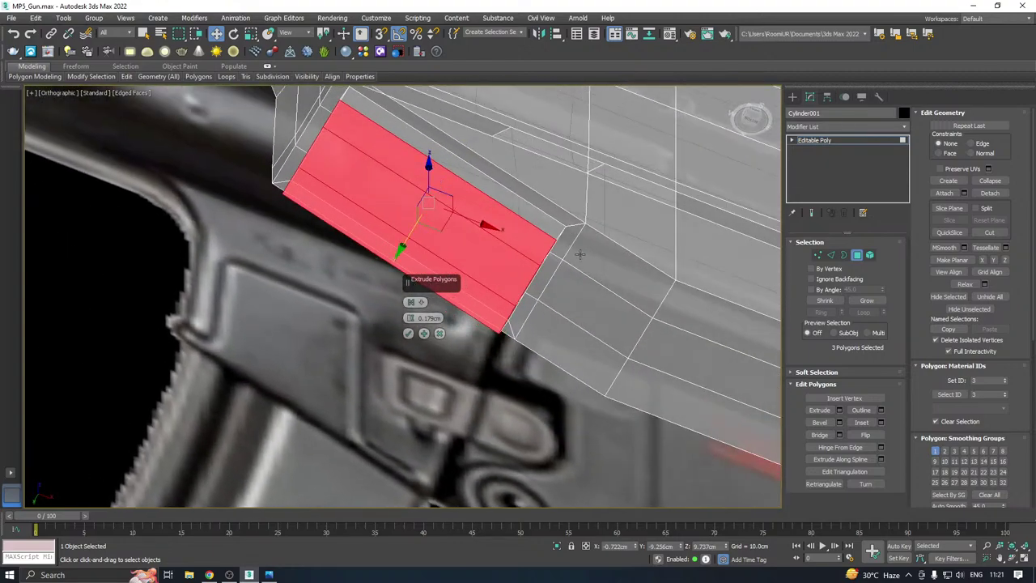
pyautogui.click(439, 334)
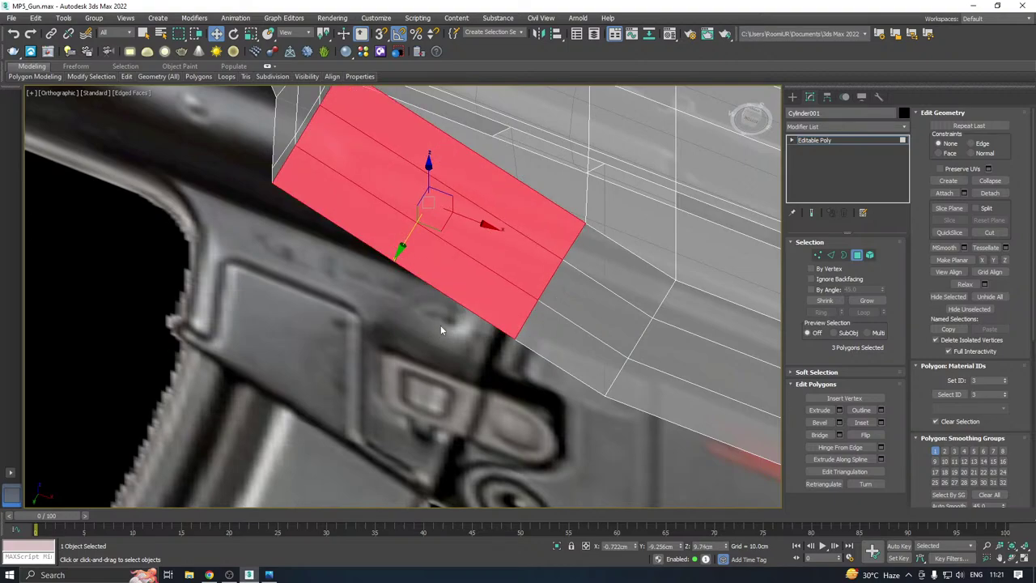
# Extrude the three full underside polygons at the magazine well by 0.179 cm as the start of the magazine
pyautogui.press('f')
pyautogui.scroll(4, 346, 248)
pyautogui.moveTo(307, 235); pyautogui.dragTo(358, 261, button='middle')
pyautogui.click(838, 410)
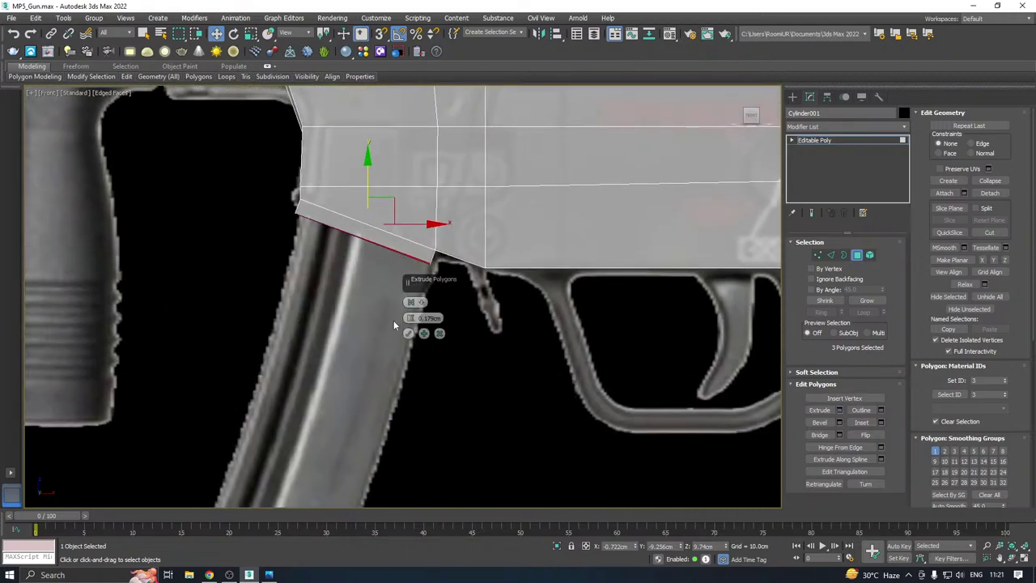
pyautogui.moveTo(409, 279); pyautogui.dragTo(502, 266)
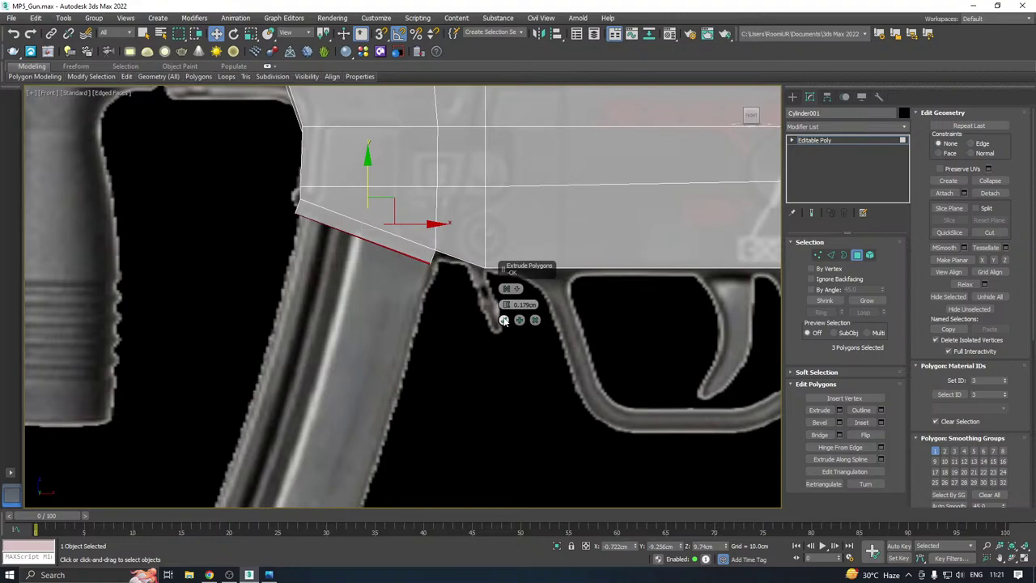
pyautogui.keyDown('alt'); pyautogui.moveTo(400, 311); pyautogui.dragTo(465, 316, button='middle'); pyautogui.keyUp('alt')
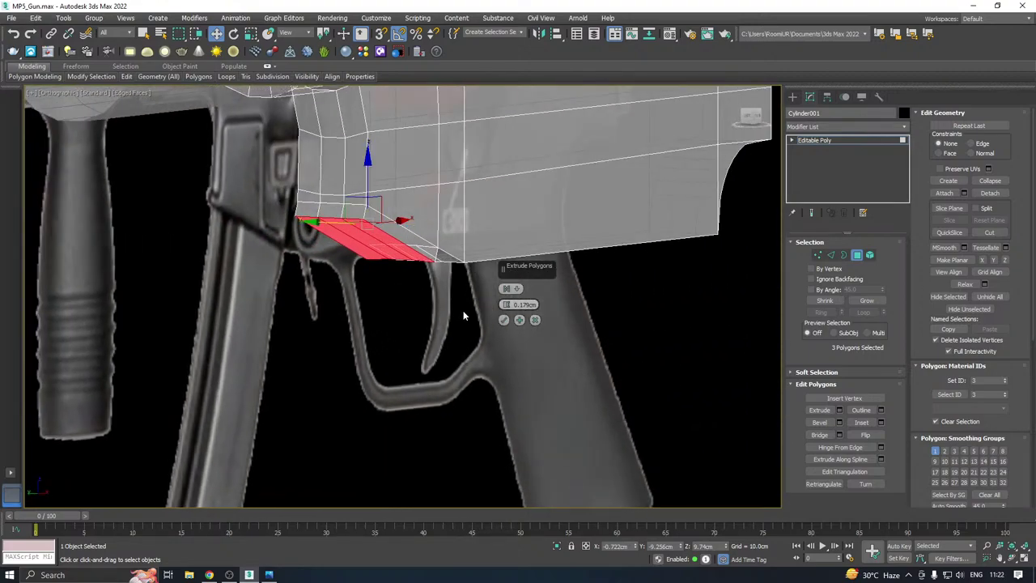
pyautogui.press('f')
pyautogui.scroll(4, 368, 233)
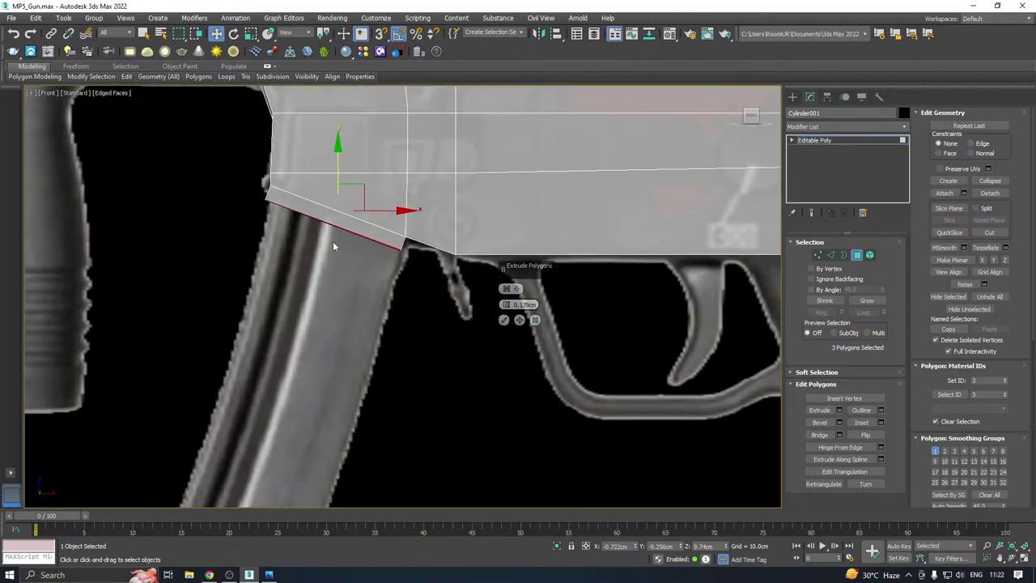
pyautogui.click(503, 320)
# Move the extruded end polygons down and forward to the lower end of the magazine in the reference image
pyautogui.moveTo(335, 182); pyautogui.dragTo(493, 230)
pyautogui.scroll(-4, 494, 230)
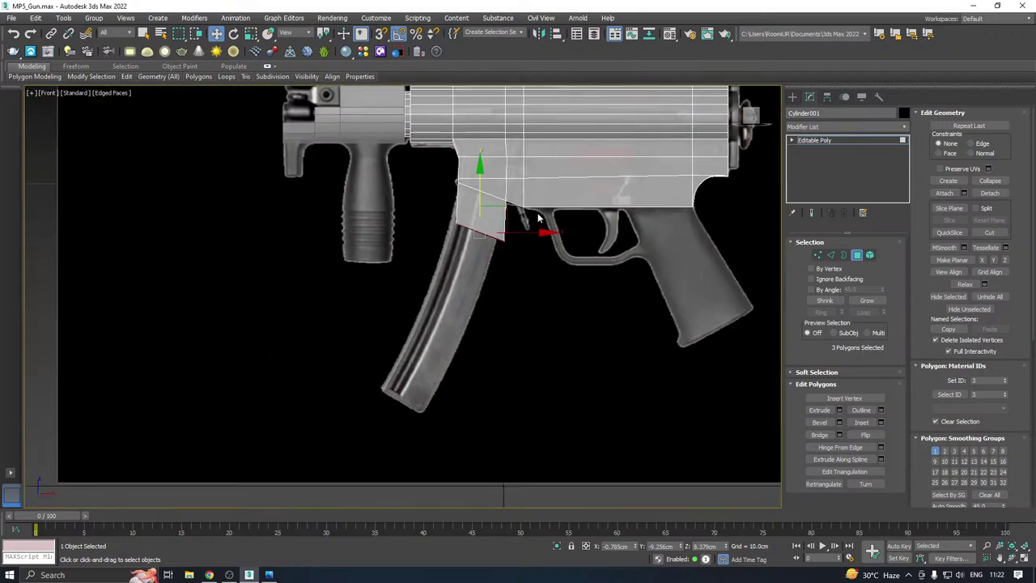
pyautogui.moveTo(484, 191); pyautogui.dragTo(468, 441)
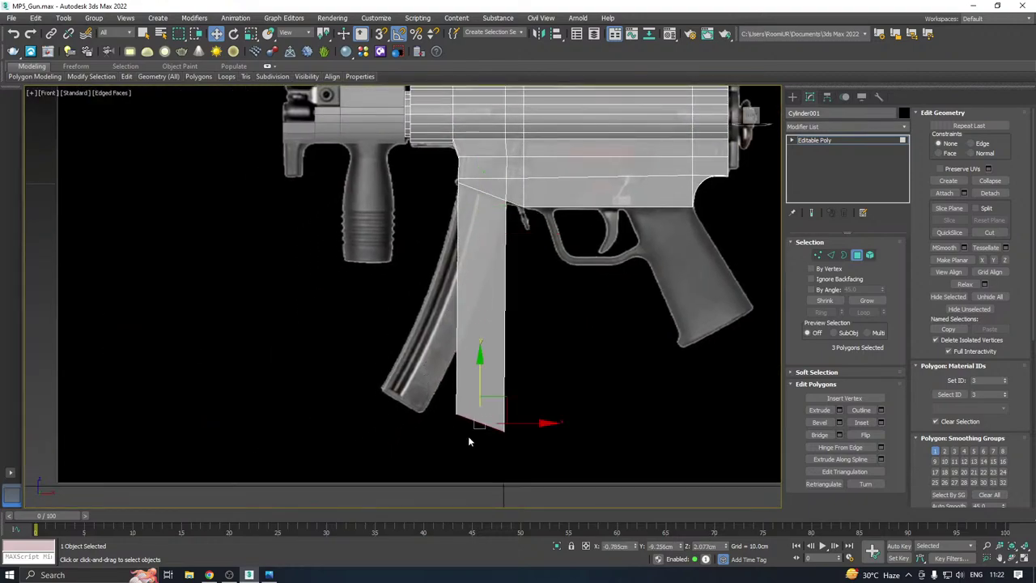
pyautogui.moveTo(528, 425); pyautogui.dragTo(353, 416)
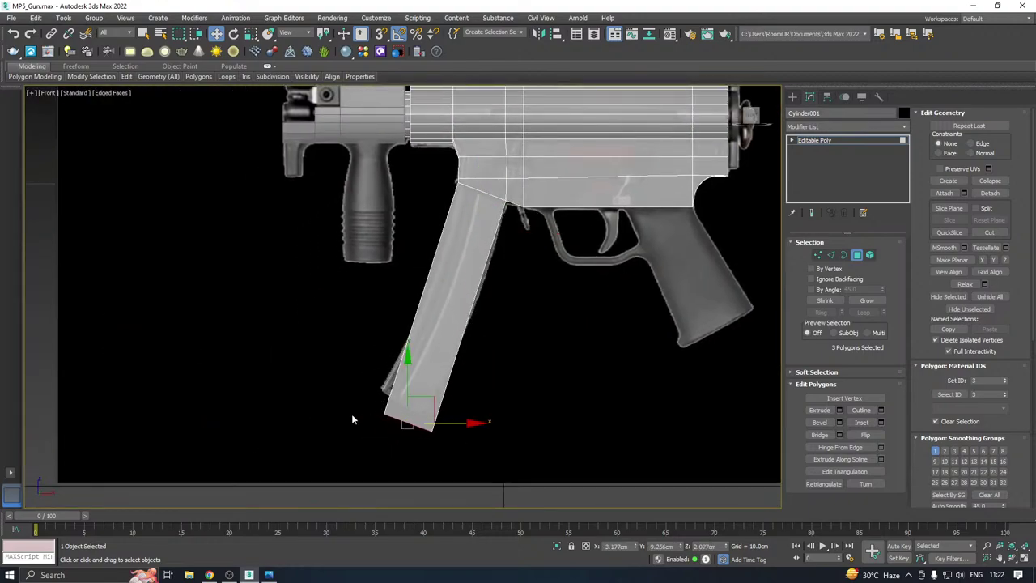
pyautogui.scroll(4, 478, 406)
pyautogui.moveTo(463, 402); pyautogui.dragTo(474, 378)
pyautogui.scroll(4, 452, 363)
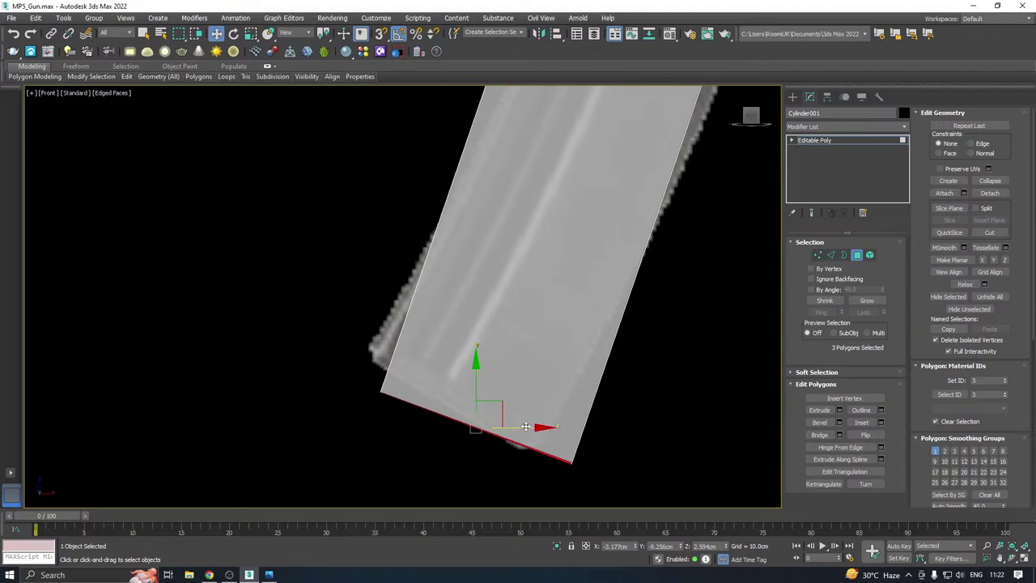
pyautogui.moveTo(525, 425); pyautogui.dragTo(446, 369)
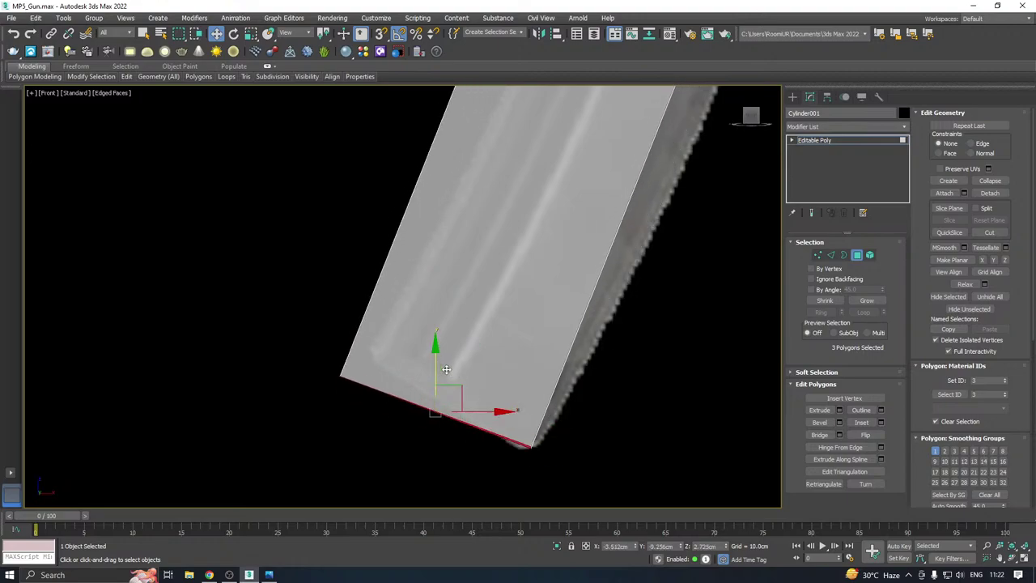
# Move the magazine's front lower corner vertices up and rearward to match the slanted base in the reference image
pyautogui.click(818, 255)
pyautogui.moveTo(241, 315); pyautogui.dragTo(385, 377)
pyautogui.moveTo(340, 341); pyautogui.dragTo(340, 314)
pyautogui.moveTo(388, 351); pyautogui.dragTo(413, 350)
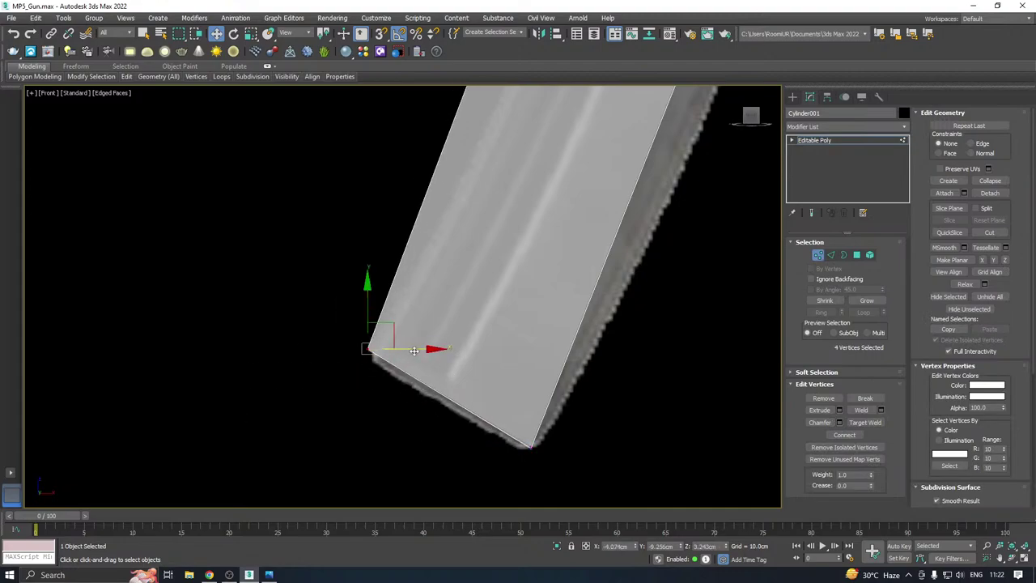
pyautogui.moveTo(371, 302); pyautogui.dragTo(371, 309)
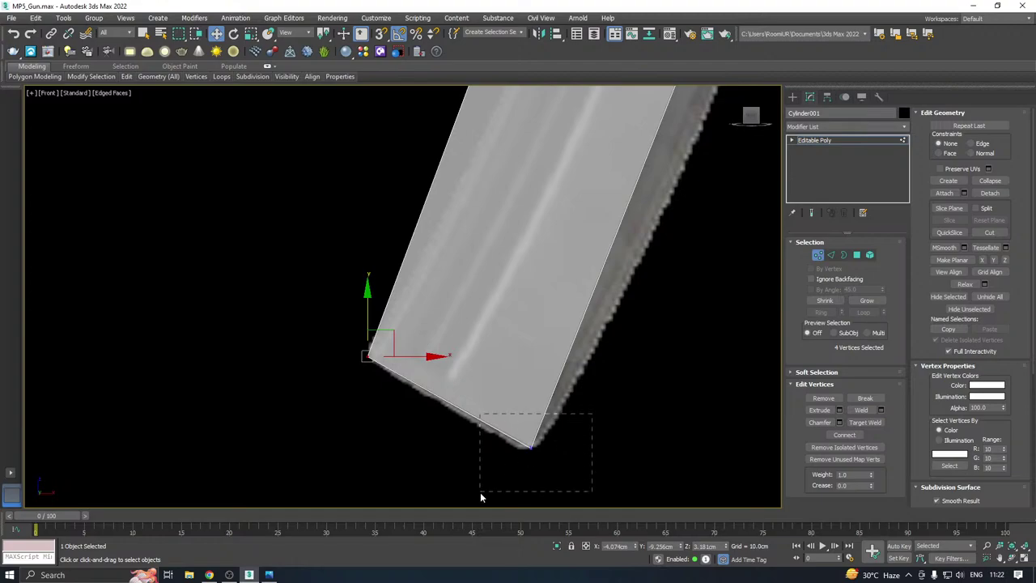
pyautogui.moveTo(480, 492); pyautogui.dragTo(480, 492)
pyautogui.scroll(-3, 556, 325)
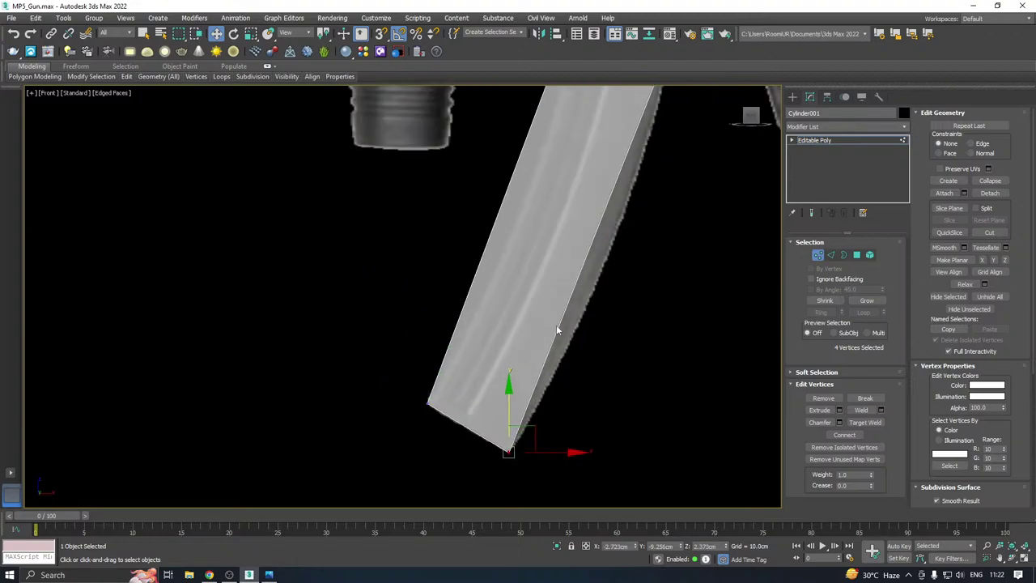
# Add three roughly evenly spaced edge loops across the magazine body with SwiftLoop
pyautogui.scroll(-5, 505, 279)
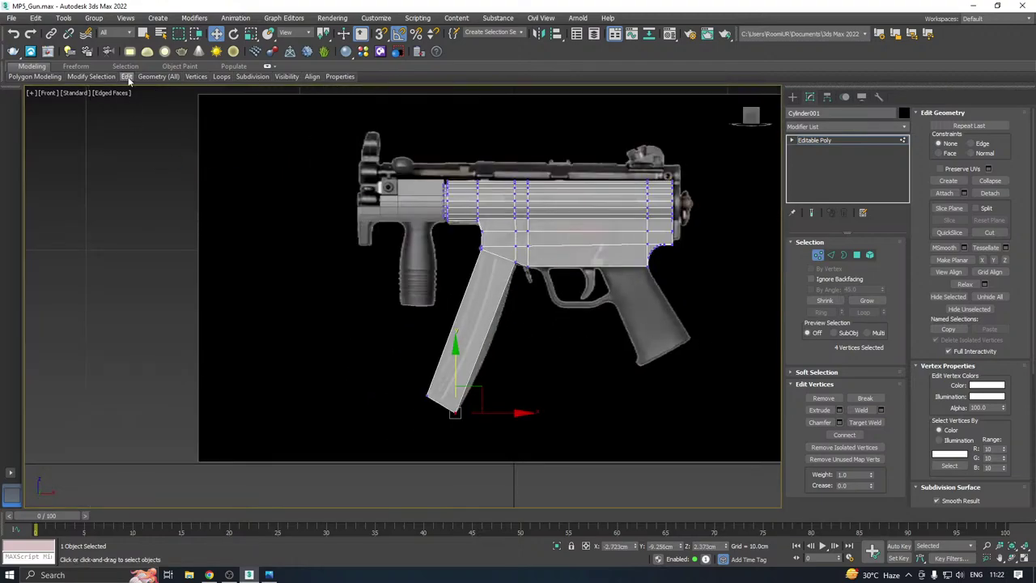
pyautogui.moveTo(128, 78)
pyautogui.scroll(3, 510, 310)
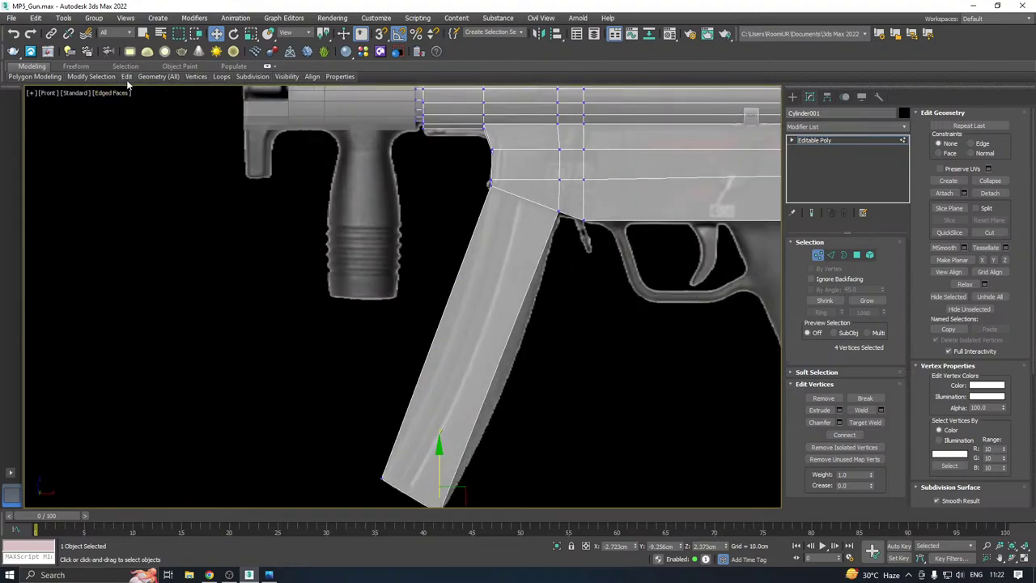
pyautogui.click(214, 103)
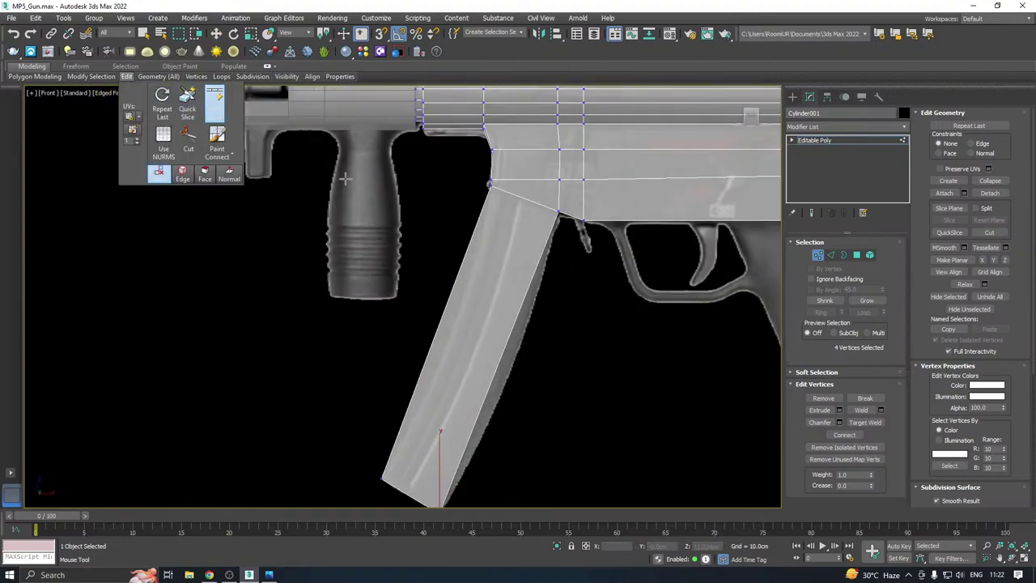
pyautogui.click(473, 340)
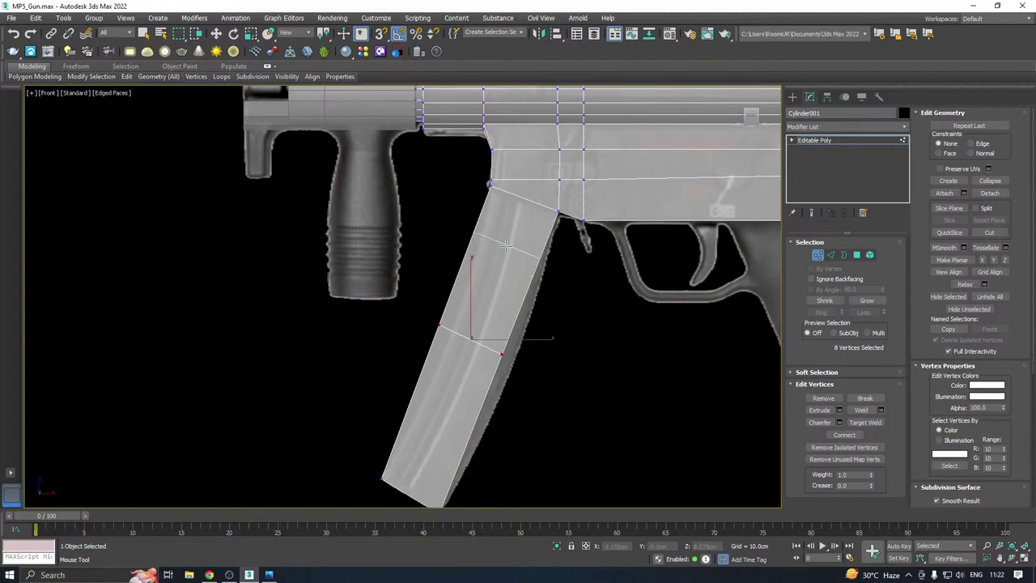
pyautogui.click(500, 259)
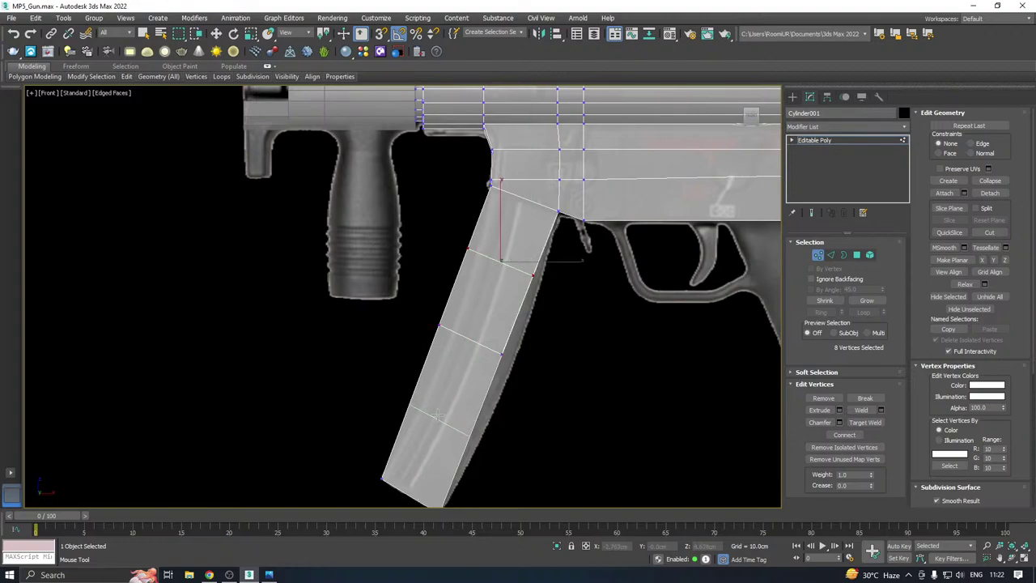
pyautogui.click(437, 415)
pyautogui.rightClick(453, 370)
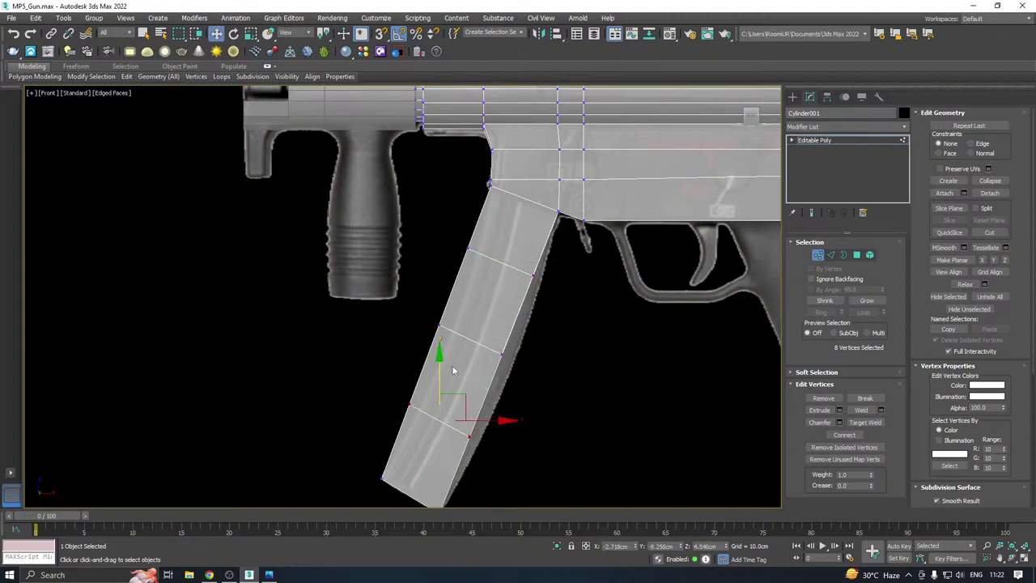
# Move the vertices of the magazine's three edge loops rearward one loop at a time to follow the curved reference outline
pyautogui.moveTo(416, 297); pyautogui.dragTo(453, 290, button='middle')
pyautogui.scroll(3, 462, 238)
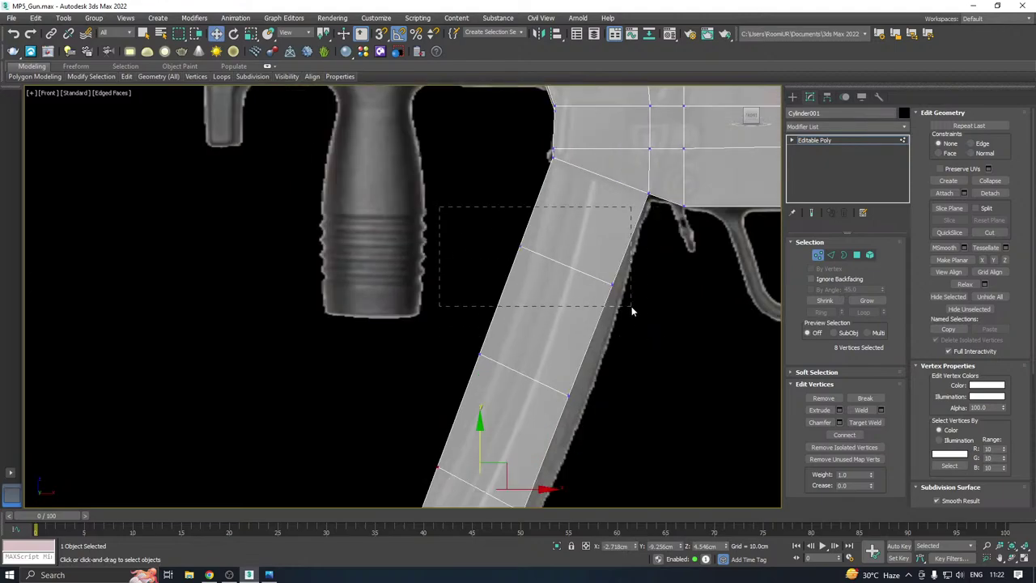
pyautogui.moveTo(632, 309); pyautogui.dragTo(628, 311)
pyautogui.moveTo(627, 264); pyautogui.dragTo(645, 269)
pyautogui.moveTo(599, 319); pyautogui.dragTo(589, 220, button='middle')
pyautogui.moveTo(627, 325); pyautogui.dragTo(628, 326)
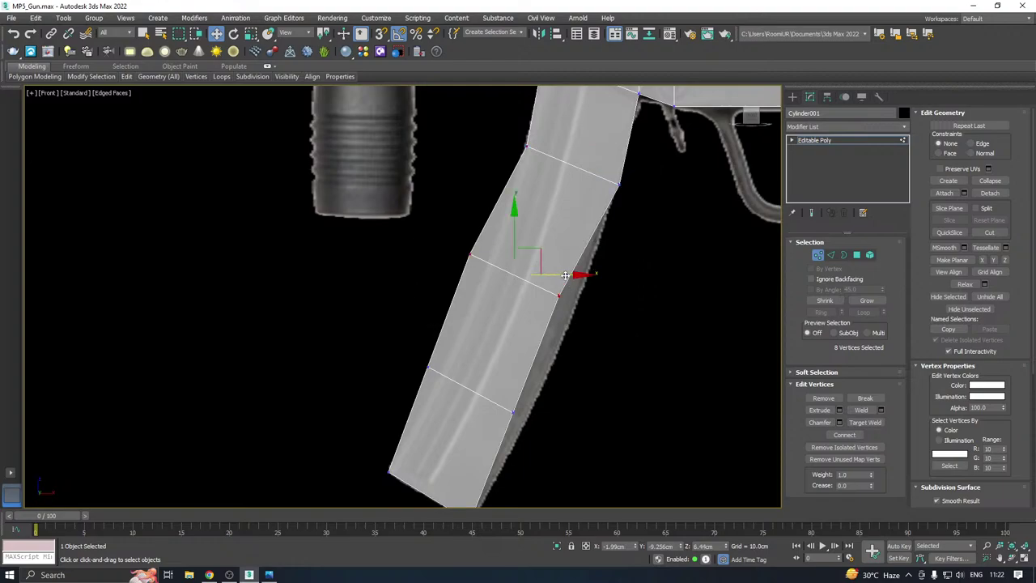
pyautogui.moveTo(567, 276); pyautogui.dragTo(584, 279)
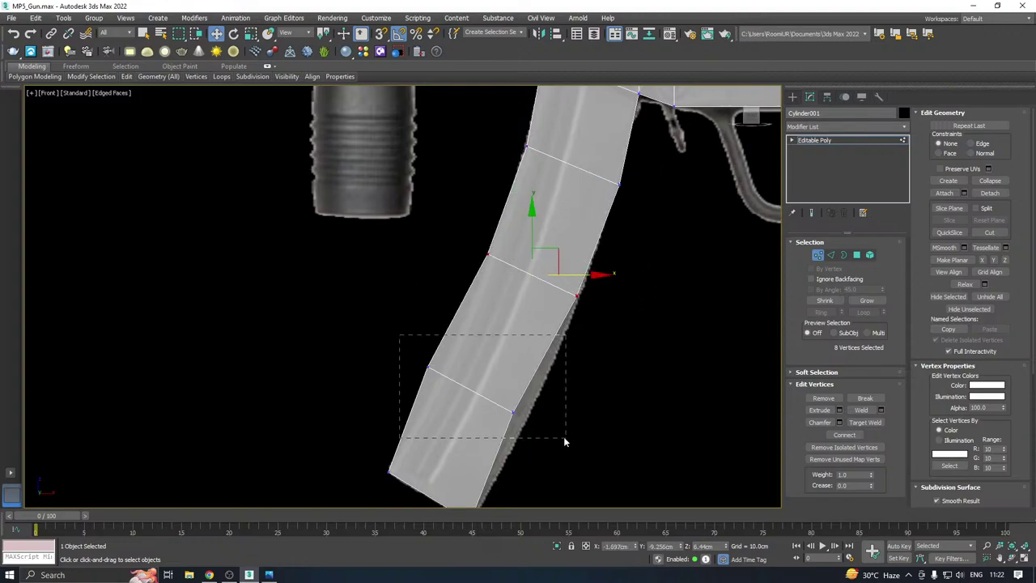
pyautogui.moveTo(563, 441); pyautogui.dragTo(564, 441)
pyautogui.moveTo(536, 390)
pyautogui.mouseDown()
pyautogui.moveTo(555, 396)
pyautogui.moveTo(546, 396)
pyautogui.mouseUp()
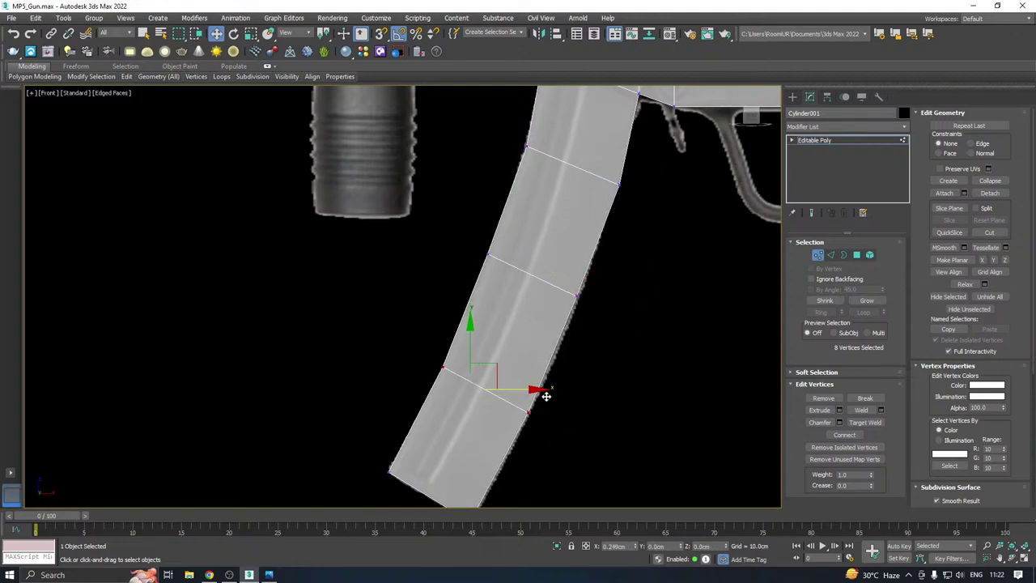
# Fine-tune the curve by shifting the magazine's middle loop slightly rearward and its upper loop slightly forward
pyautogui.moveTo(534, 316); pyautogui.dragTo(518, 350, button='middle')
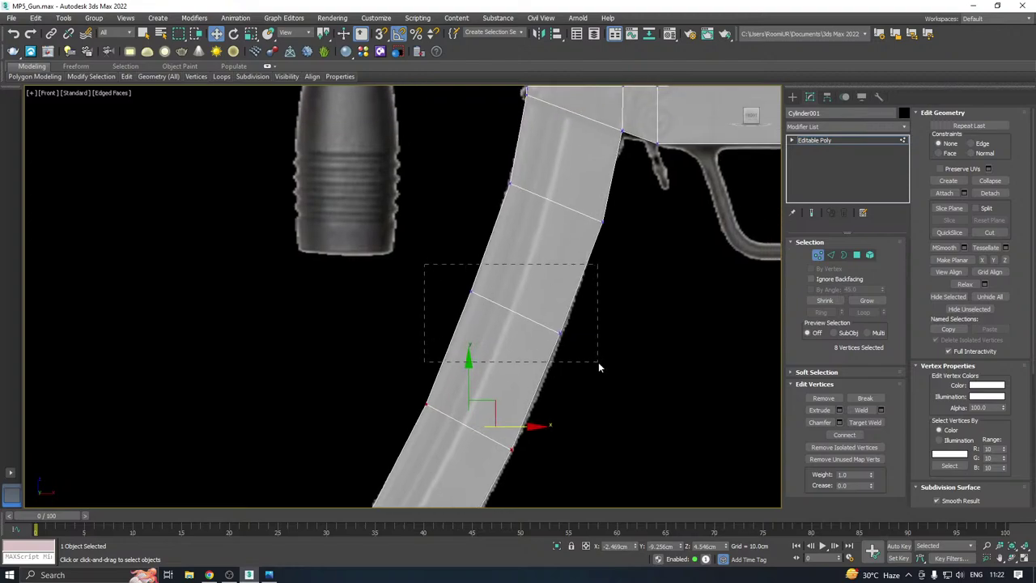
pyautogui.moveTo(599, 367); pyautogui.dragTo(598, 367)
pyautogui.moveTo(587, 310); pyautogui.dragTo(583, 344, button='middle')
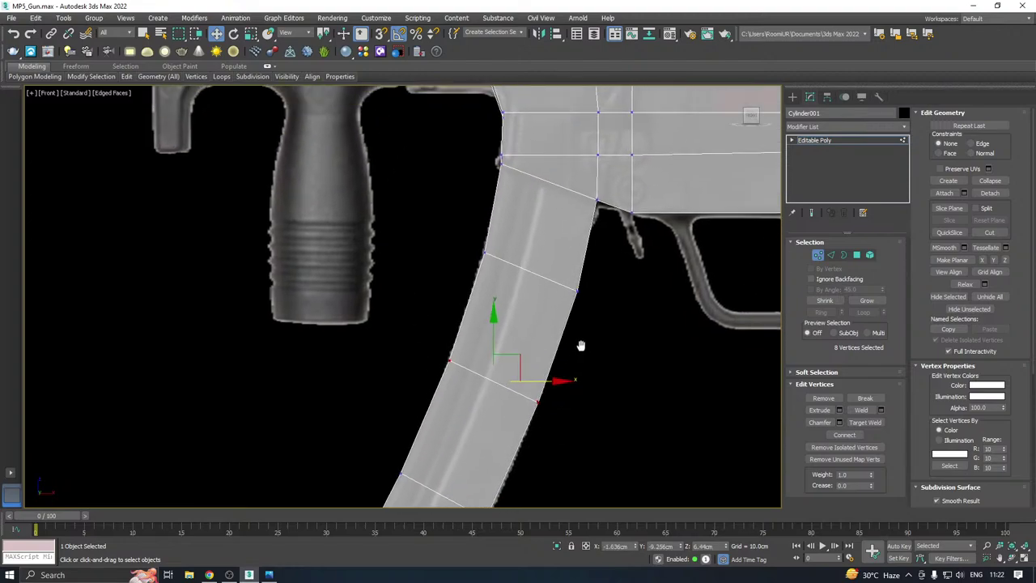
pyautogui.moveTo(597, 311); pyautogui.dragTo(596, 308)
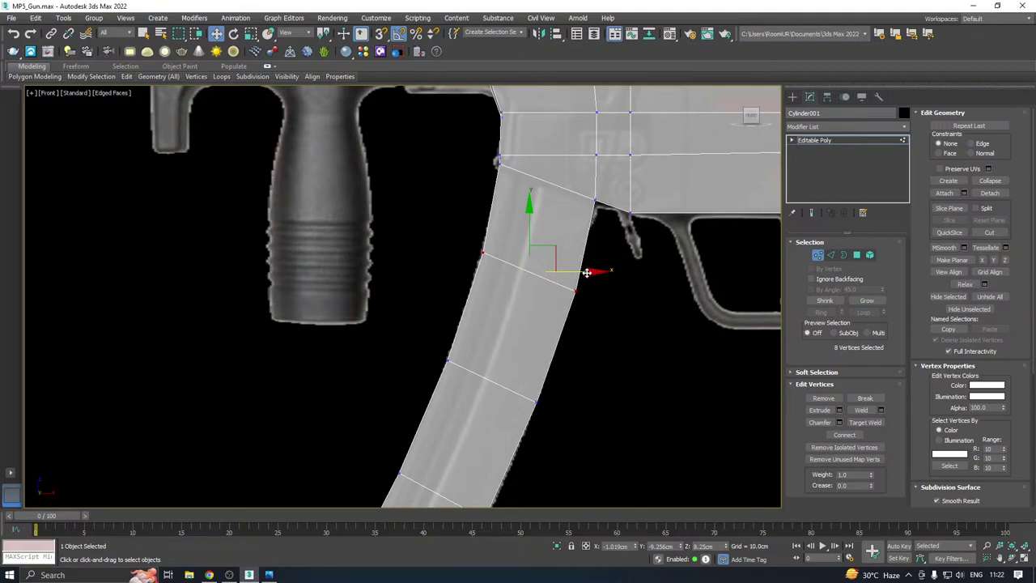
pyautogui.moveTo(586, 272); pyautogui.dragTo(583, 273)
# Inspect the curved magazine from several angles in perspective and save the scene
pyautogui.scroll(-3, 429, 299)
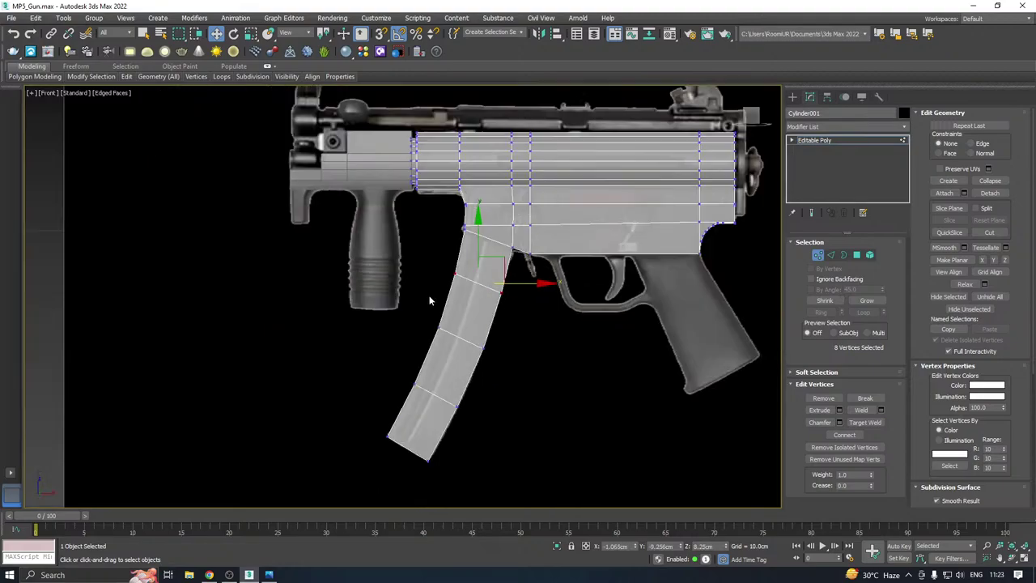
pyautogui.scroll(-2, 430, 301)
pyautogui.keyDown('alt'); pyautogui.moveTo(547, 300); pyautogui.dragTo(525, 266, button='middle'); pyautogui.keyUp('alt')
pyautogui.scroll(3, 631, 293)
pyautogui.scroll(2, 517, 232)
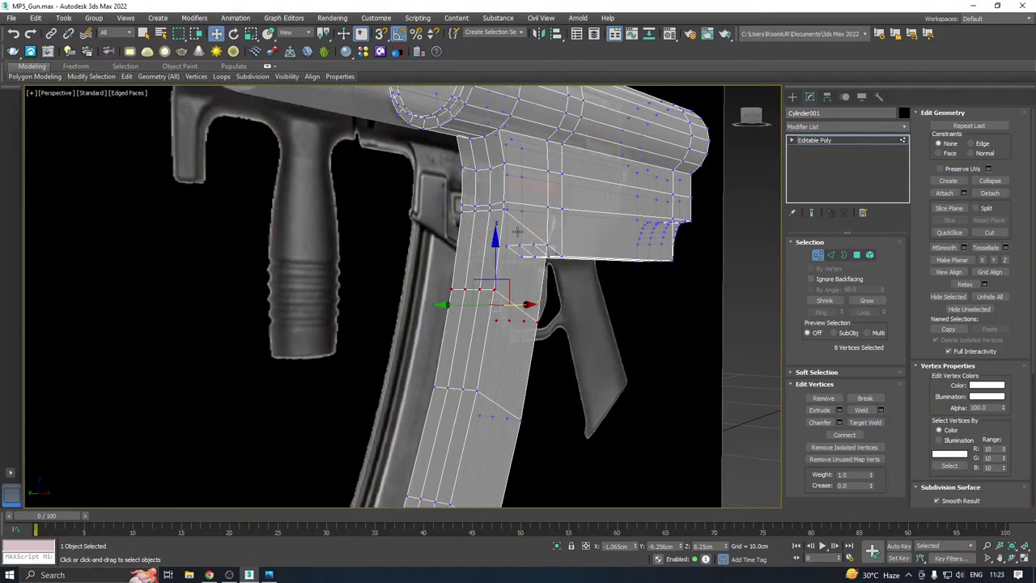
pyautogui.hotkey('ctrl', 's')
pyautogui.scroll(-5, 428, 259)
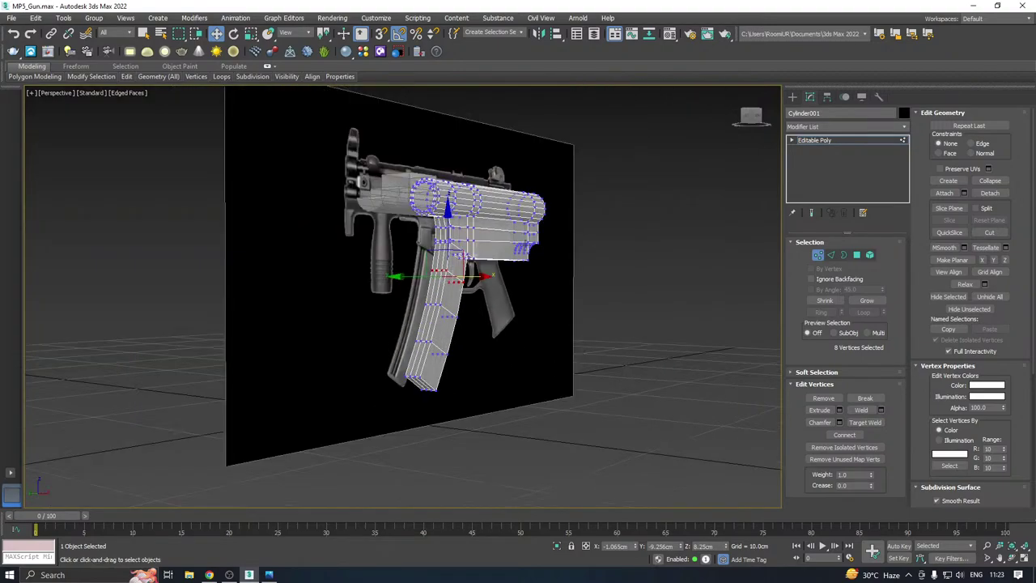
pyautogui.keyDown('alt'); pyautogui.moveTo(429, 259); pyautogui.dragTo(529, 234, button='middle'); pyautogui.keyUp('alt')
pyautogui.scroll(4, 459, 259)
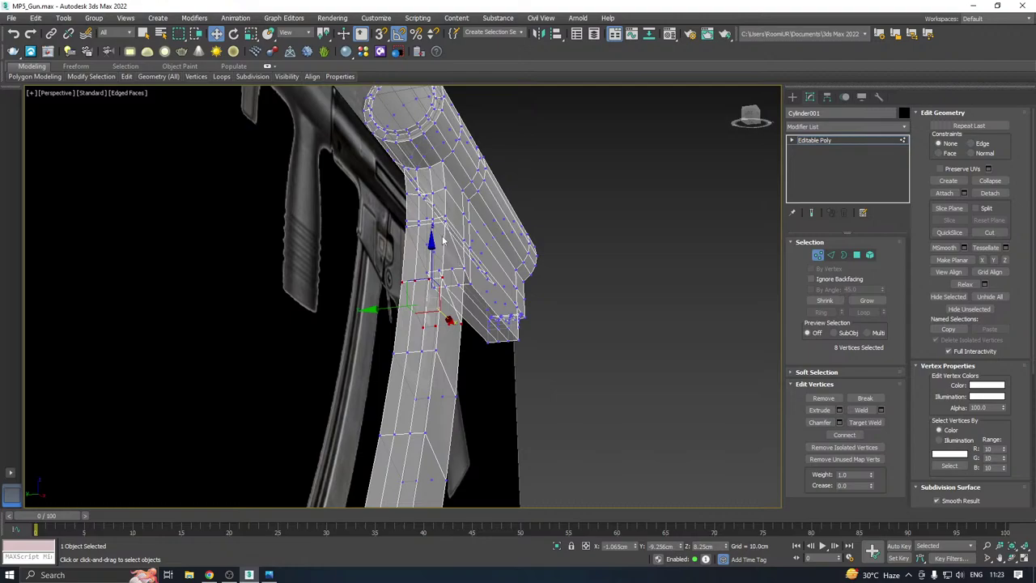
pyautogui.keyDown('alt'); pyautogui.moveTo(442, 240); pyautogui.dragTo(487, 235, button='middle'); pyautogui.keyUp('alt')
# Insert a SwiftLoop edge loop around the top of the magazine, just below the receiver's sloped underside, in the front view
pyautogui.press('f')
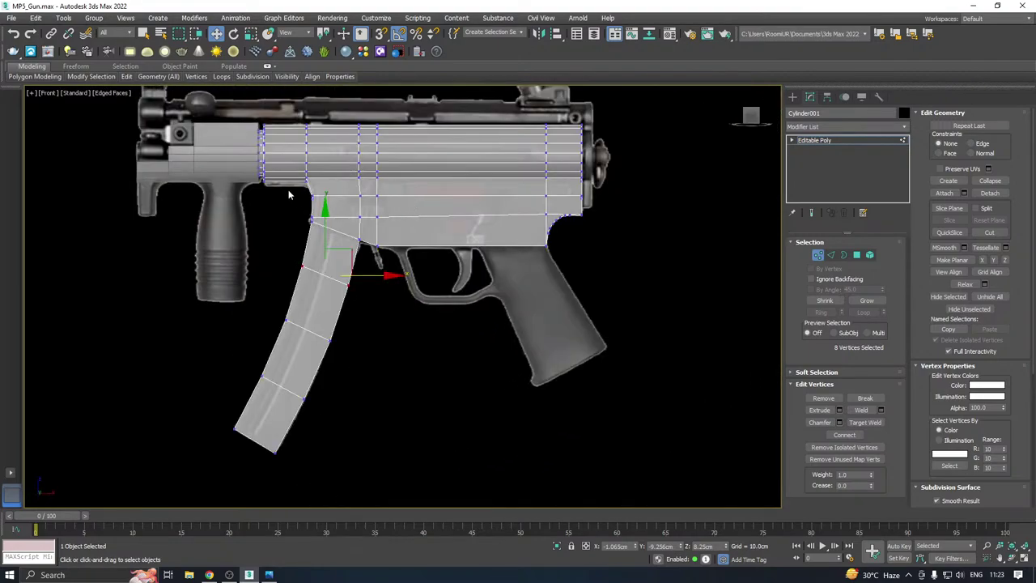
pyautogui.scroll(5, 289, 189)
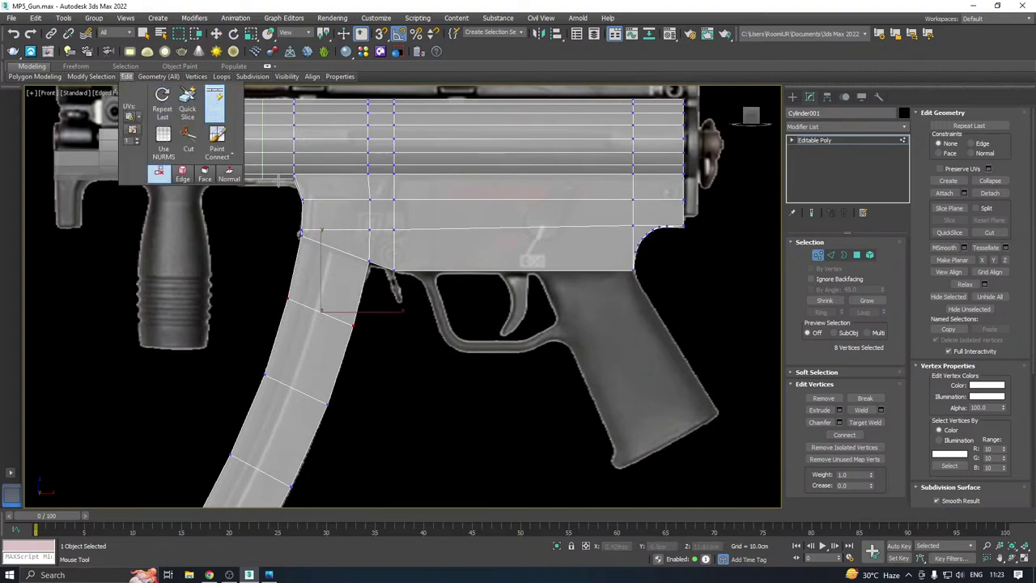
pyautogui.scroll(3, 308, 251)
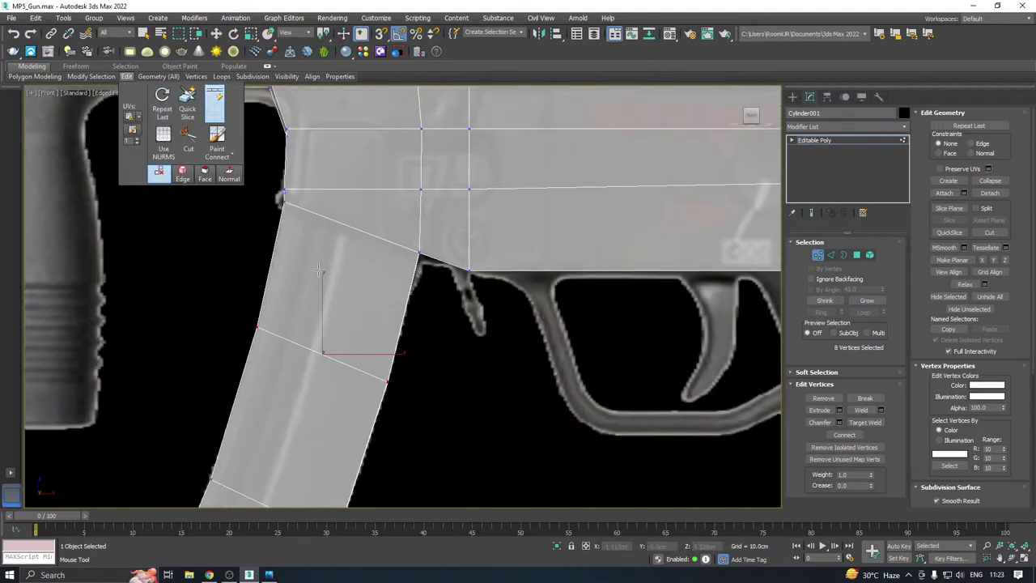
pyautogui.click(283, 212)
pyautogui.rightClick(283, 212)
pyautogui.scroll(-5, 543, 212)
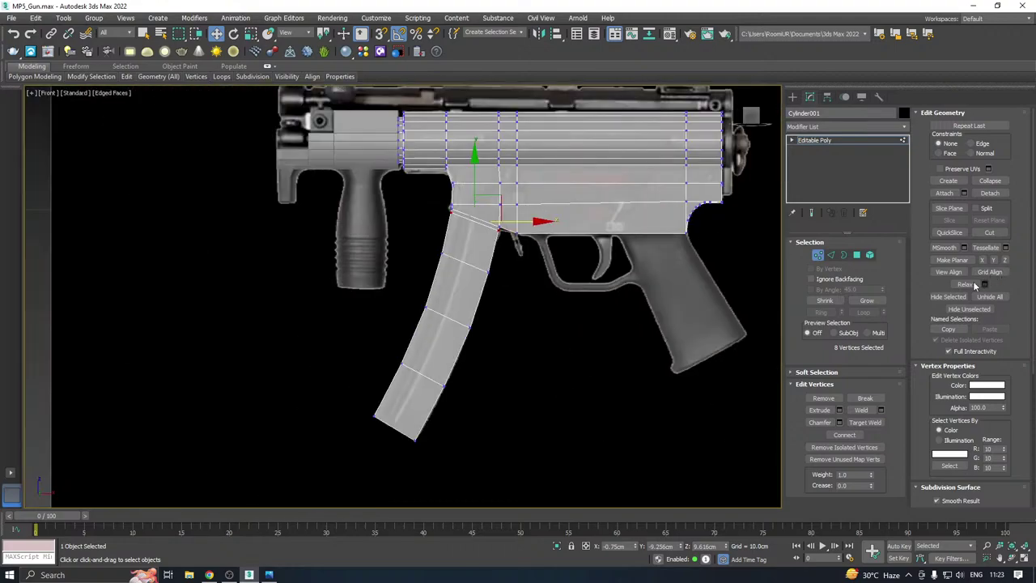
pyautogui.click(857, 255)
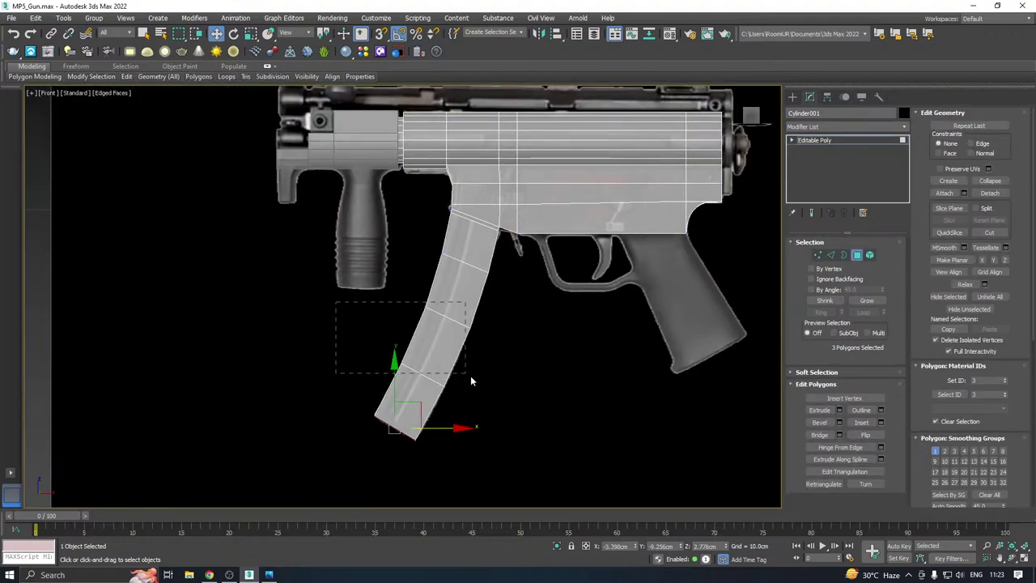
pyautogui.moveTo(496, 410); pyautogui.dragTo(496, 409)
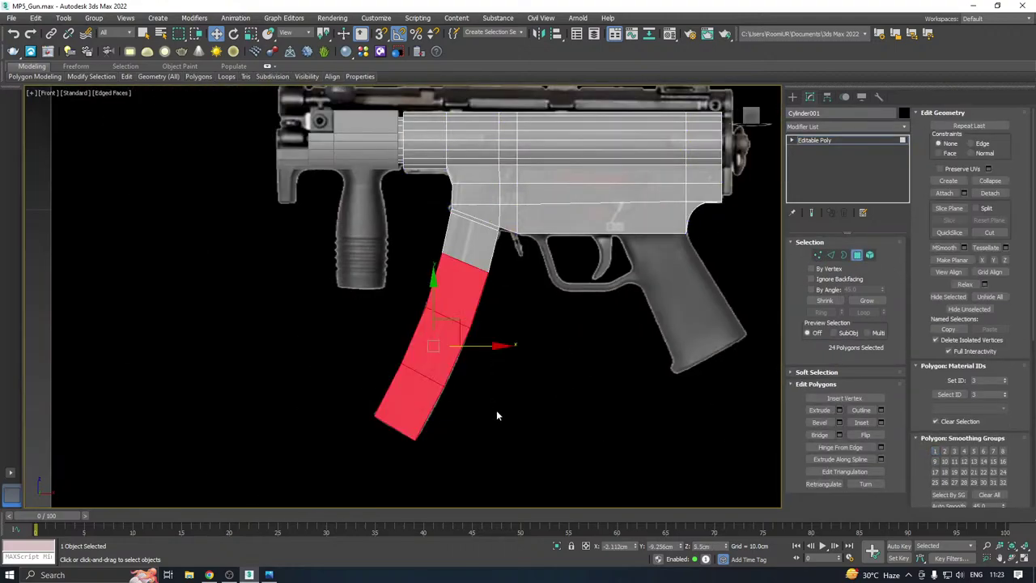
pyautogui.keyDown('ctrl'); pyautogui.moveTo(526, 305); pyautogui.dragTo(533, 309); pyautogui.keyUp('ctrl')
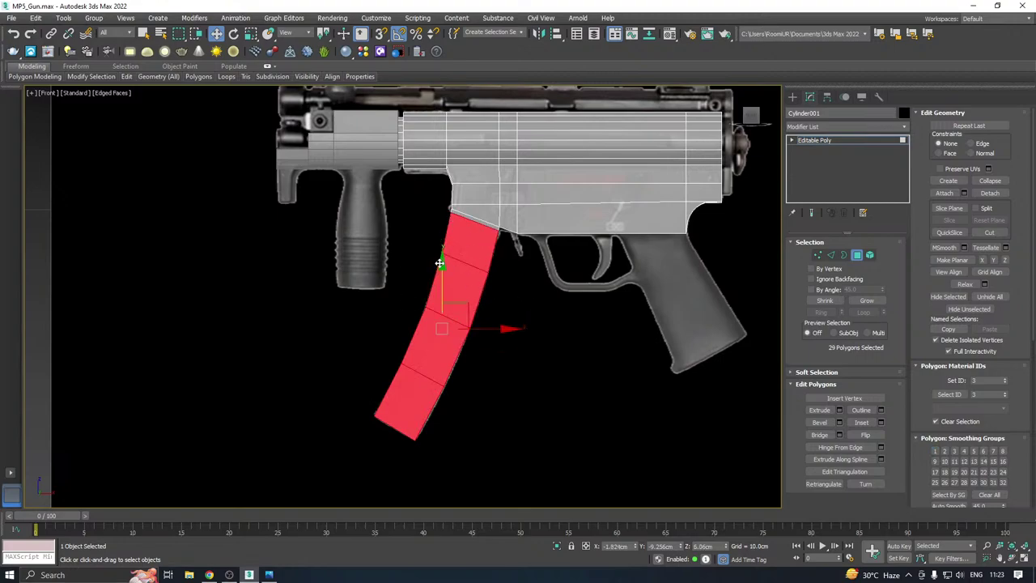
pyautogui.press('p')
pyautogui.scroll(5, 440, 273)
pyautogui.keyDown('alt'); pyautogui.moveTo(488, 283); pyautogui.dragTo(555, 297, button='middle'); pyautogui.keyUp('alt')
pyautogui.scroll(-3, 467, 255)
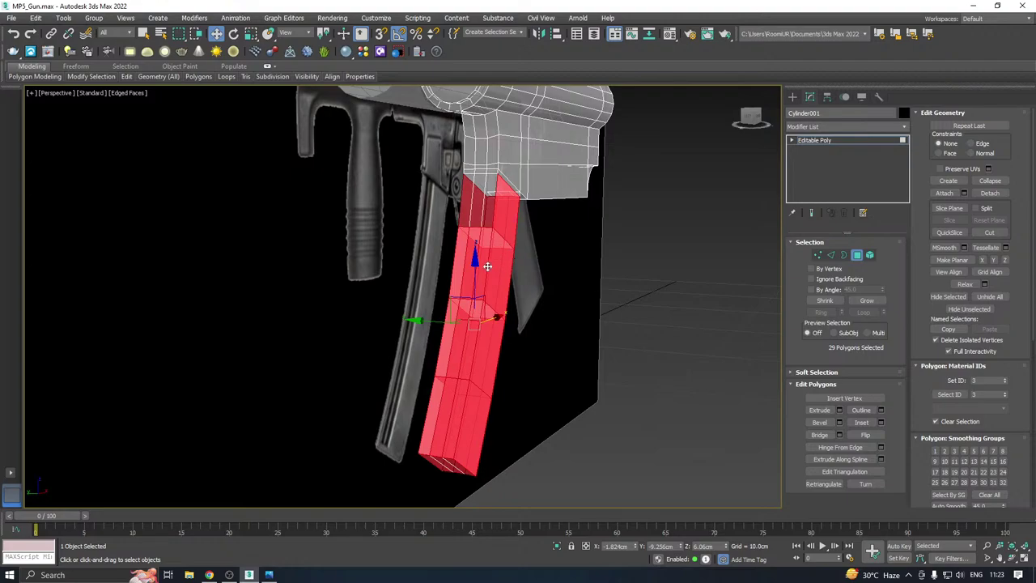
pyautogui.keyDown('alt'); pyautogui.moveTo(604, 272); pyautogui.dragTo(548, 272, button='middle'); pyautogui.keyUp('alt')
# Select the four polygons on the magazine's side facing away from the reference image, from its base up to the new loop
pyautogui.click(451, 440)
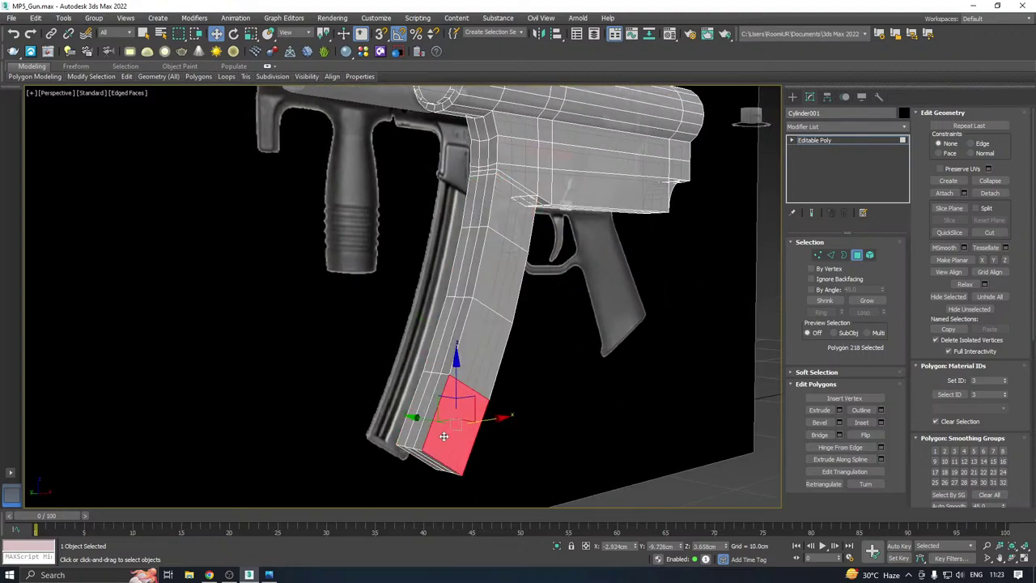
pyautogui.keyDown('ctrl'); pyautogui.click(473, 357); pyautogui.keyUp('ctrl')
pyautogui.keyDown('ctrl'); pyautogui.click(493, 292); pyautogui.keyUp('ctrl')
pyautogui.keyDown('ctrl'); pyautogui.click(505, 232); pyautogui.keyUp('ctrl')
pyautogui.keyDown('alt'); pyautogui.moveTo(505, 232); pyautogui.dragTo(564, 255, button='middle'); pyautogui.keyUp('alt')
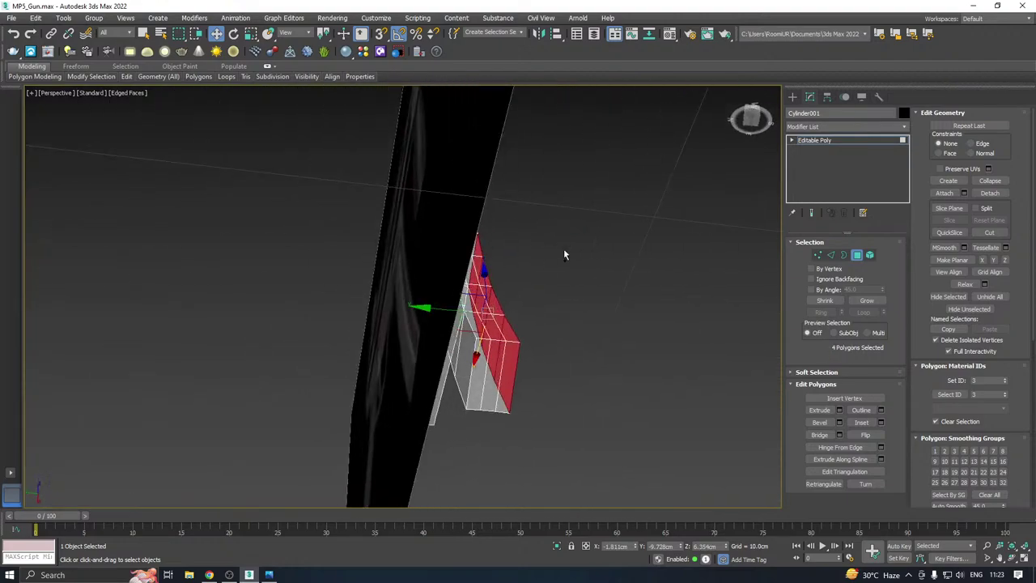
# Isolate the gun body and add the four polygons on the magazine's opposite side to the selection
pyautogui.keyDown('ctrl'); pyautogui.click(471, 355); pyautogui.keyUp('ctrl')
pyautogui.keyDown('ctrl'); pyautogui.click(455, 329); pyautogui.keyUp('ctrl')
pyautogui.keyDown('alt'); pyautogui.moveTo(456, 329); pyautogui.dragTo(489, 354, button='middle'); pyautogui.keyUp('alt')
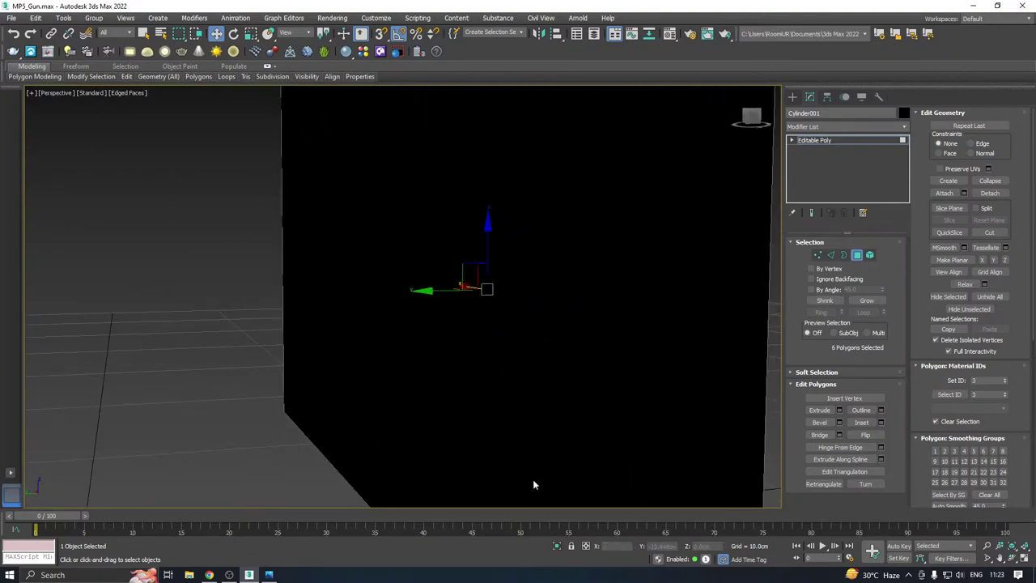
pyautogui.click(554, 547)
pyautogui.keyDown('alt'); pyautogui.moveTo(490, 480); pyautogui.dragTo(452, 349, button='middle'); pyautogui.keyUp('alt')
pyautogui.keyDown('ctrl'); pyautogui.click(355, 231); pyautogui.keyUp('ctrl')
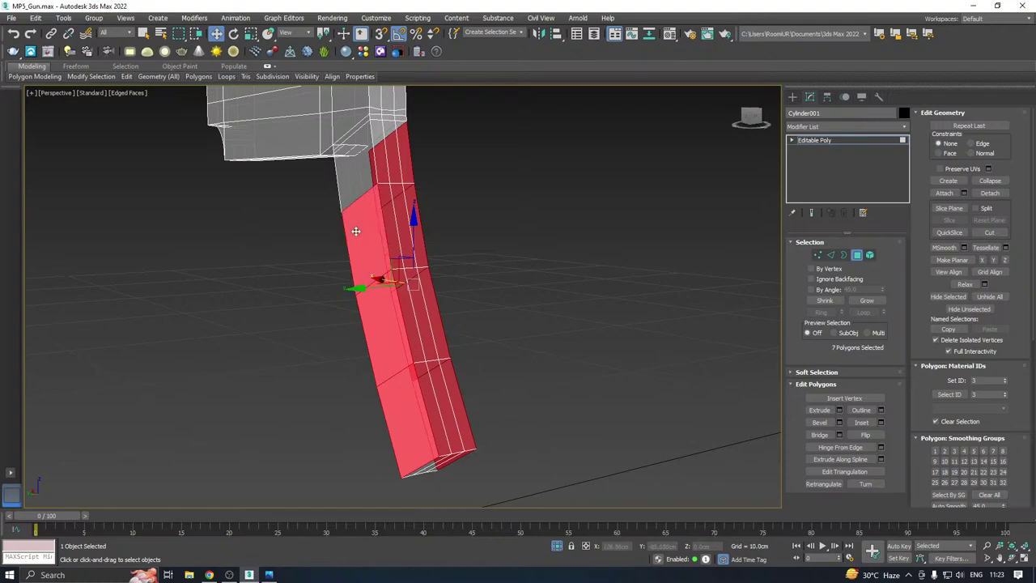
pyautogui.keyDown('ctrl'); pyautogui.click(352, 183); pyautogui.keyUp('ctrl')
pyautogui.keyDown('alt'); pyautogui.moveTo(377, 182); pyautogui.dragTo(386, 220, button='middle'); pyautogui.keyUp('alt')
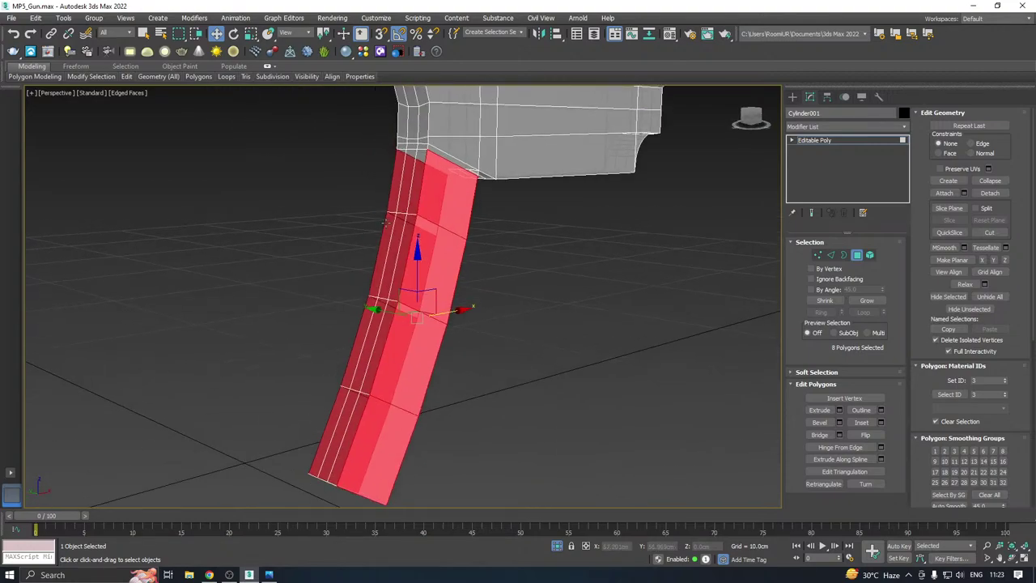
# Try to narrow the magazine by scaling both selected sides along Y to 73 percent
pyautogui.press('r')
pyautogui.keyDown('alt'); pyautogui.moveTo(480, 285); pyautogui.dragTo(494, 242, button='middle'); pyautogui.keyUp('alt')
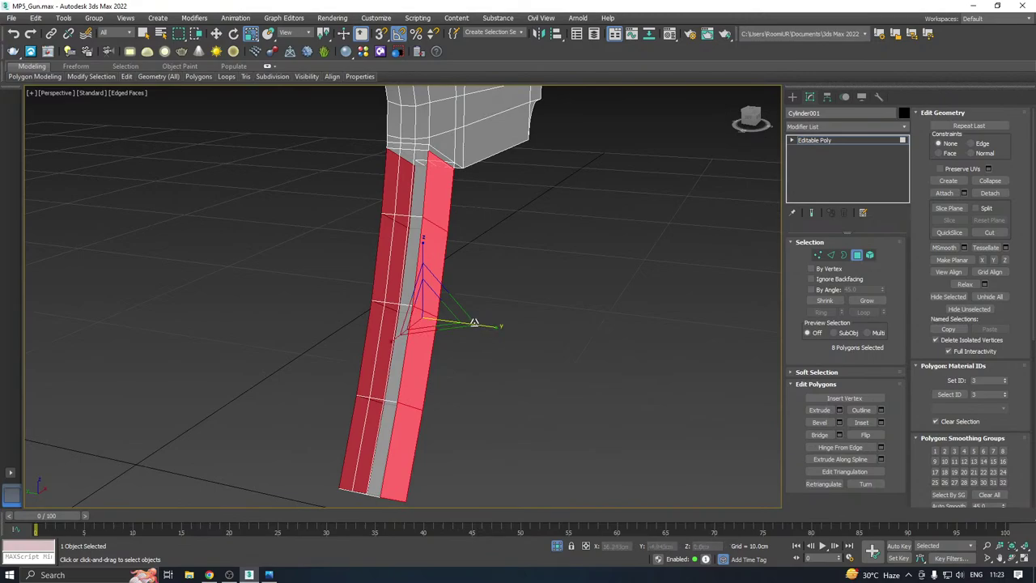
pyautogui.keyDown('alt'); pyautogui.moveTo(477, 324); pyautogui.dragTo(384, 241, button='middle'); pyautogui.keyUp('alt')
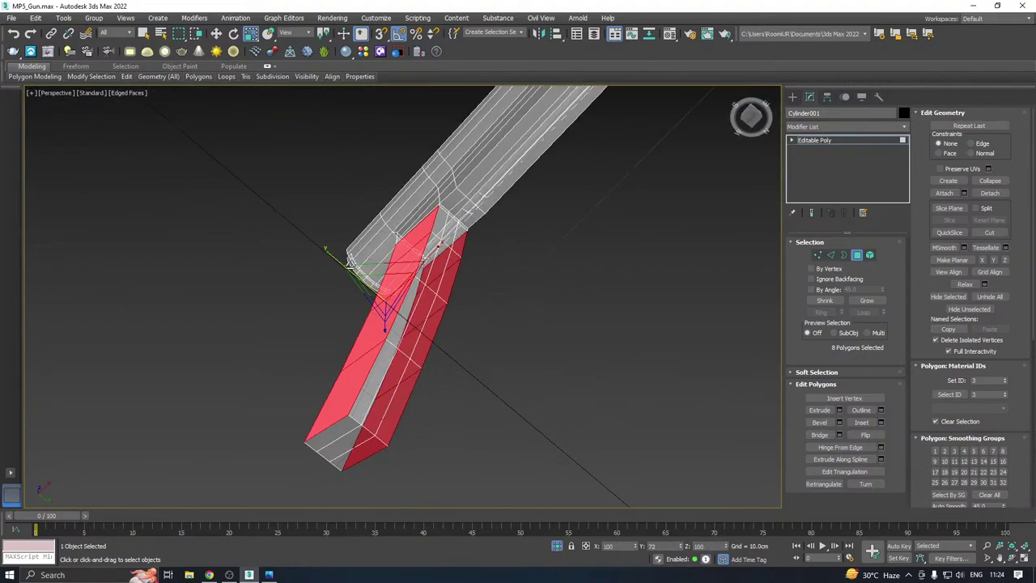
# Select only the four polygons on the magazine's side facing away from the reference and move them slightly inward along Y
pyautogui.click(338, 391)
pyautogui.keyDown('ctrl'); pyautogui.click(373, 324); pyautogui.keyUp('ctrl')
pyautogui.keyDown('ctrl'); pyautogui.click(405, 267); pyautogui.keyUp('ctrl')
pyautogui.keyDown('ctrl'); pyautogui.click(416, 239); pyautogui.keyUp('ctrl')
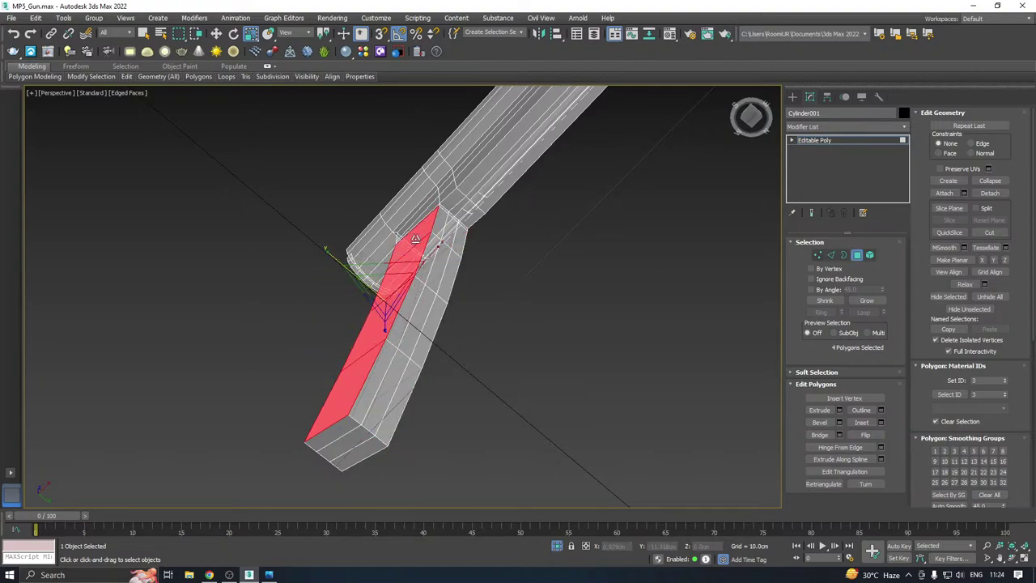
pyautogui.press('w')
pyautogui.keyDown('alt'); pyautogui.moveTo(408, 340); pyautogui.dragTo(419, 346, button='middle'); pyautogui.keyUp('alt')
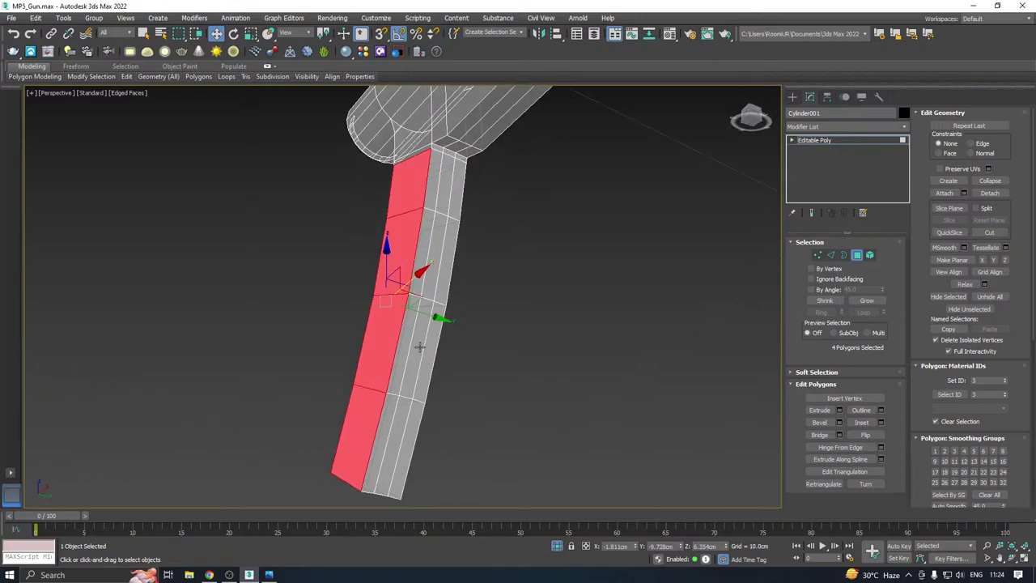
pyautogui.moveTo(437, 318); pyautogui.dragTo(446, 319)
# Select the four polygons on the magazine's opposite side and move them inward along Y by about 0.11 cm
pyautogui.keyDown('alt'); pyautogui.moveTo(495, 314); pyautogui.dragTo(432, 337, button='middle'); pyautogui.keyUp('alt')
pyautogui.click(433, 337)
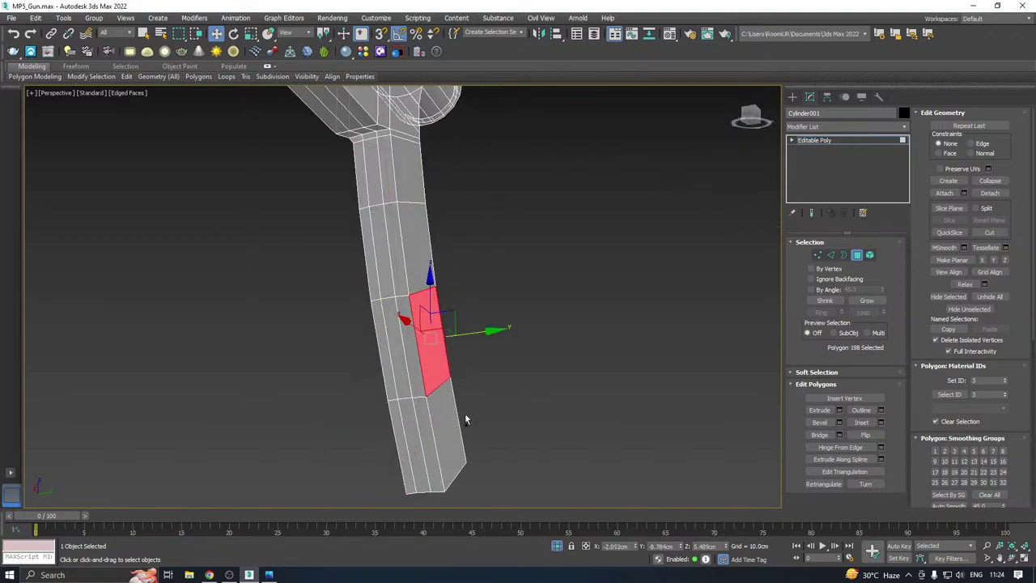
pyautogui.keyDown('ctrl'); pyautogui.click(454, 417); pyautogui.keyUp('ctrl')
pyautogui.keyDown('ctrl'); pyautogui.click(417, 270); pyautogui.keyUp('ctrl')
pyautogui.keyDown('ctrl'); pyautogui.click(411, 189); pyautogui.keyUp('ctrl')
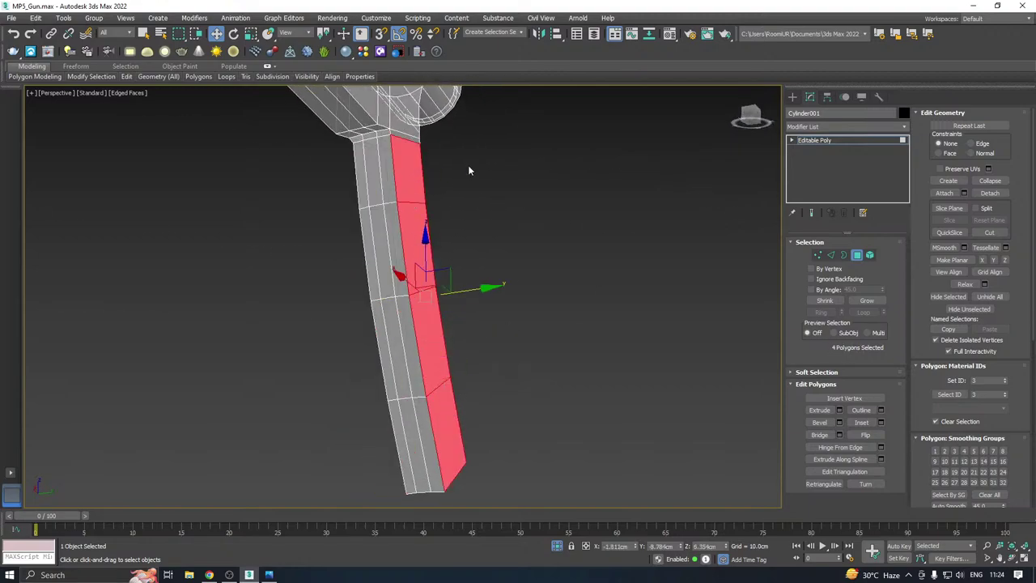
pyautogui.moveTo(478, 290); pyautogui.dragTo(473, 289)
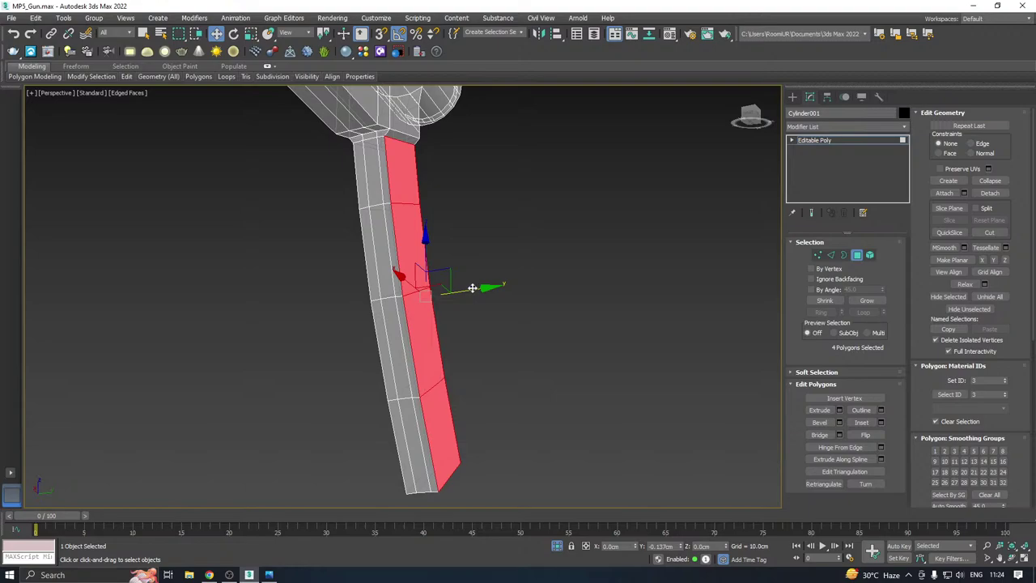
pyautogui.keyDown('alt'); pyautogui.moveTo(475, 286); pyautogui.dragTo(561, 296, button='middle'); pyautogui.keyUp('alt')
# Exit isolation and raise the front vertices of the magazine's uppermost loop slightly toward the receiver in the front view
pyautogui.press('f')
pyautogui.click(556, 546)
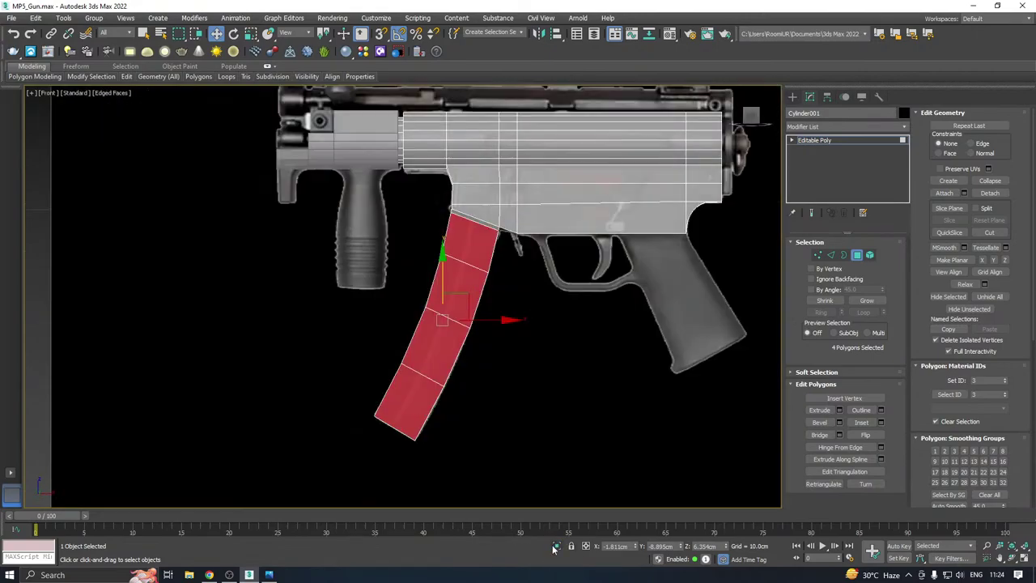
pyautogui.scroll(3, 465, 219)
pyautogui.click(818, 256)
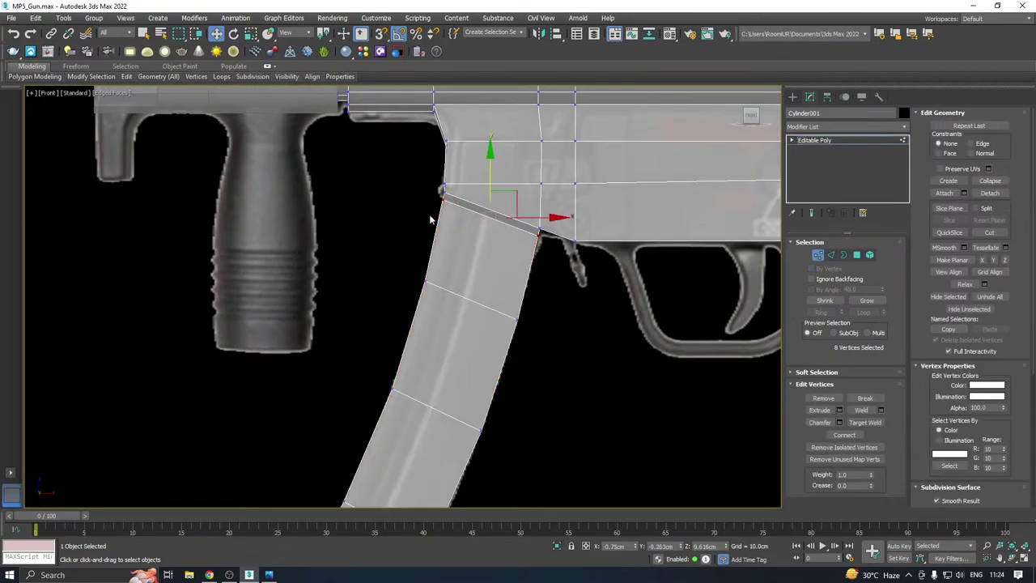
pyautogui.scroll(6, 504, 198)
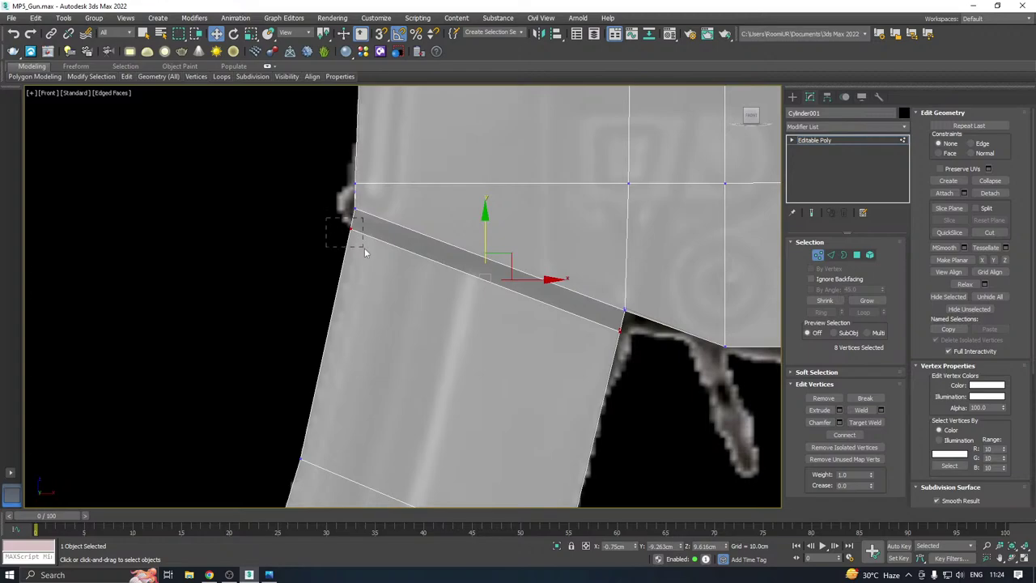
pyautogui.moveTo(364, 253); pyautogui.dragTo(364, 251)
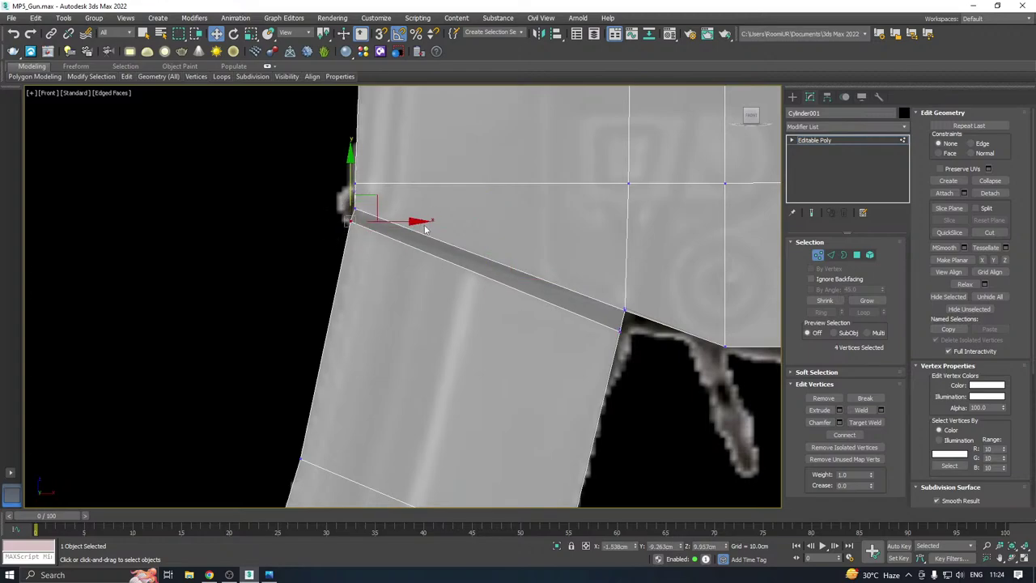
# Shift the front vertices of the magazine's uppermost loop slightly rearward and up toward the receiver's lower front corner
pyautogui.moveTo(425, 229); pyautogui.dragTo(431, 228)
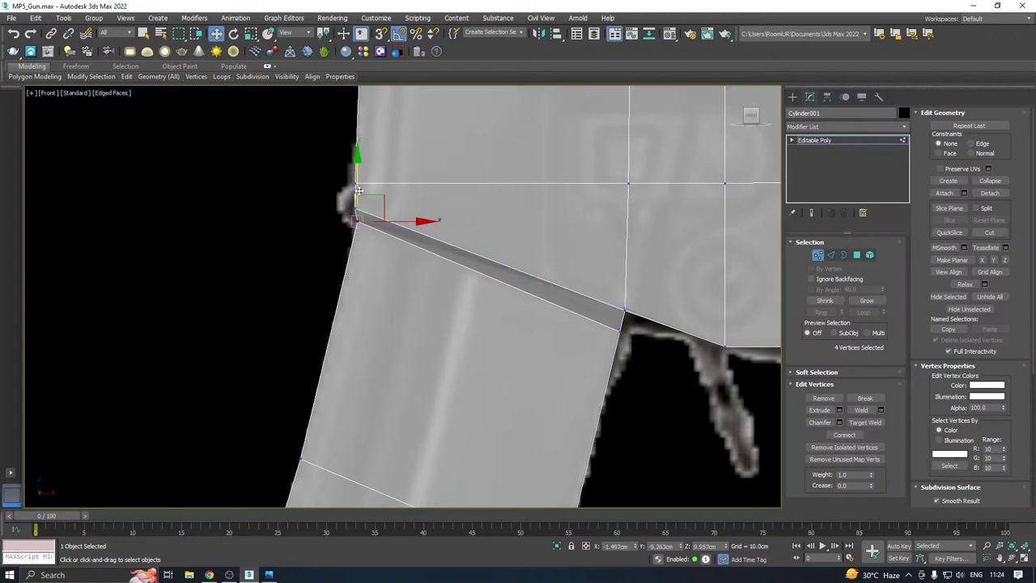
pyautogui.moveTo(358, 189); pyautogui.dragTo(359, 186)
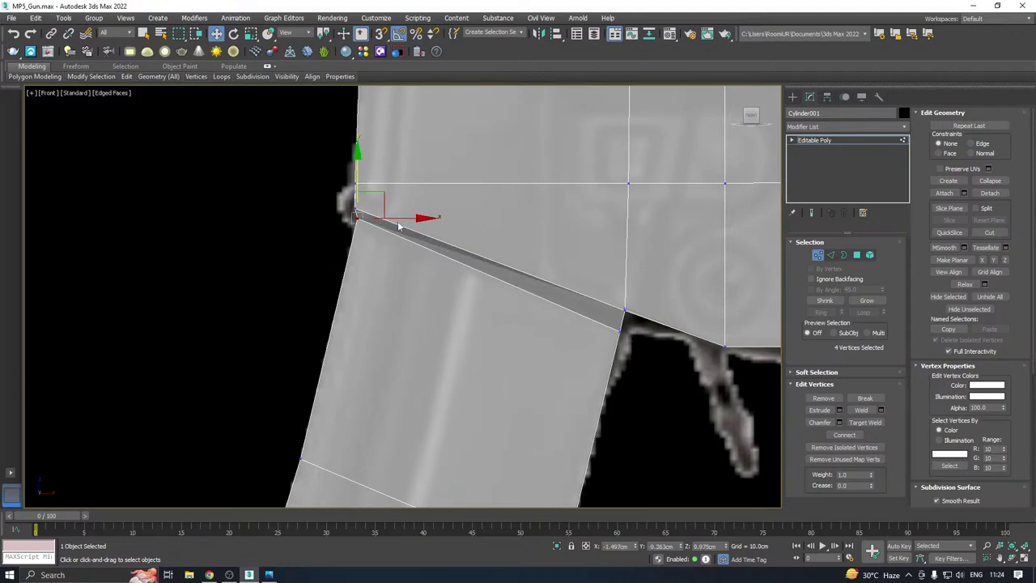
pyautogui.moveTo(407, 230); pyautogui.dragTo(417, 234)
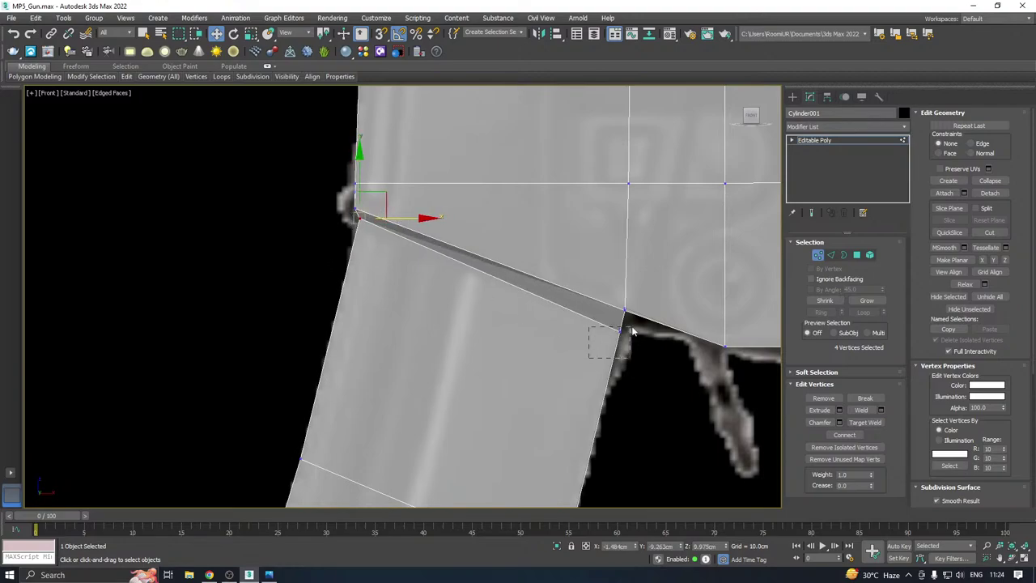
# Select the rear vertices of the magazine's uppermost loop and move them up and slightly rearward to meet the receiver's lower edge
pyautogui.moveTo(632, 327); pyautogui.dragTo(632, 326)
pyautogui.moveTo(618, 282); pyautogui.dragTo(618, 266)
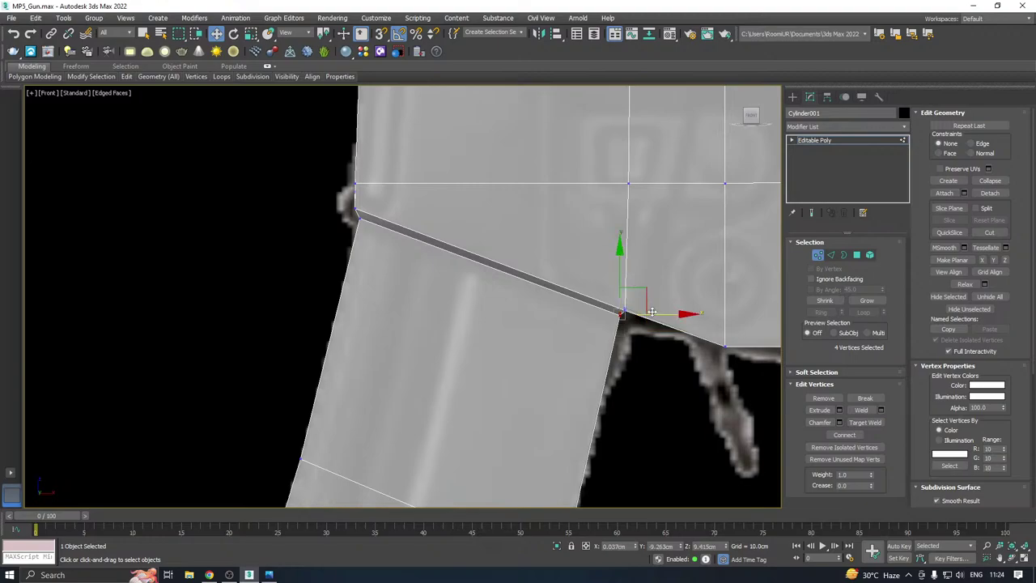
pyautogui.moveTo(653, 314); pyautogui.dragTo(660, 315)
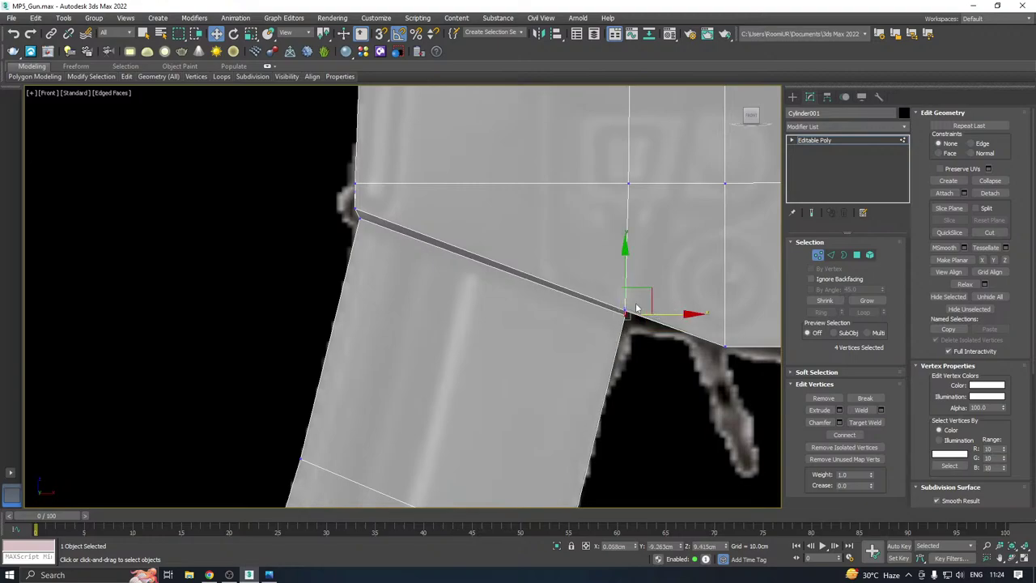
pyautogui.moveTo(626, 273); pyautogui.dragTo(627, 268)
# Nudge the magazine's front top vertices closer to the receiver and lower the receiver's front corner vertices to narrow the joint gap
pyautogui.scroll(3, 374, 231)
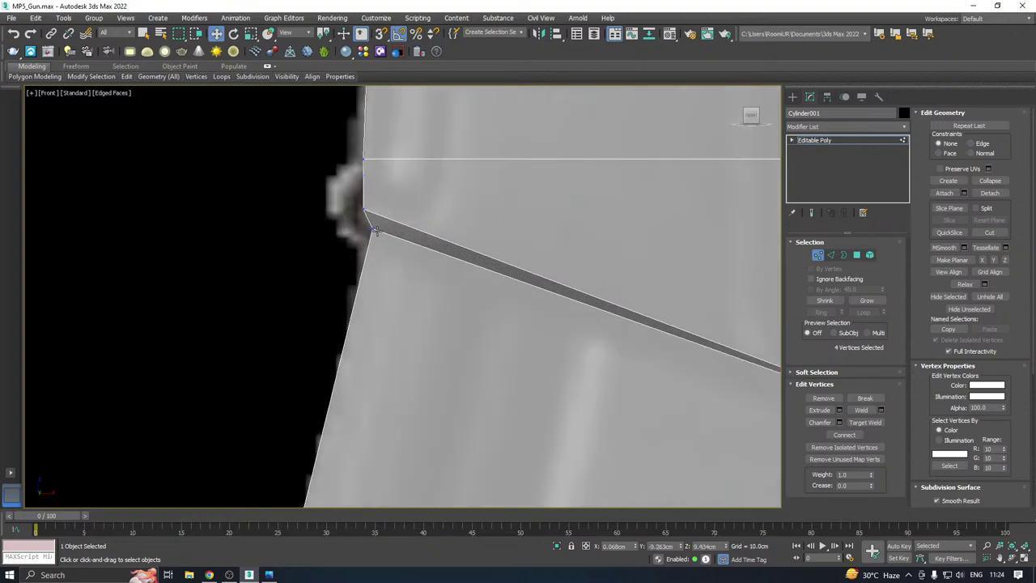
pyautogui.moveTo(378, 241); pyautogui.dragTo(390, 225)
pyautogui.moveTo(371, 186); pyautogui.dragTo(371, 183)
pyautogui.moveTo(421, 227); pyautogui.dragTo(378, 215)
pyautogui.moveTo(365, 176); pyautogui.dragTo(369, 188)
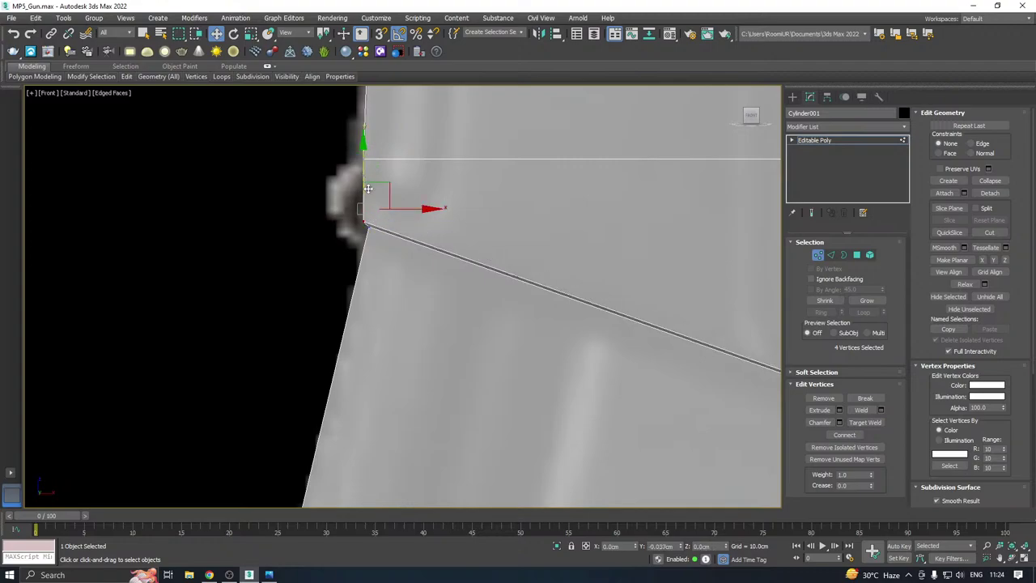
# Deselect the joint vertices, save the scene and leave vertex editing on the receiver and magazine mesh
pyautogui.scroll(-6, 348, 201)
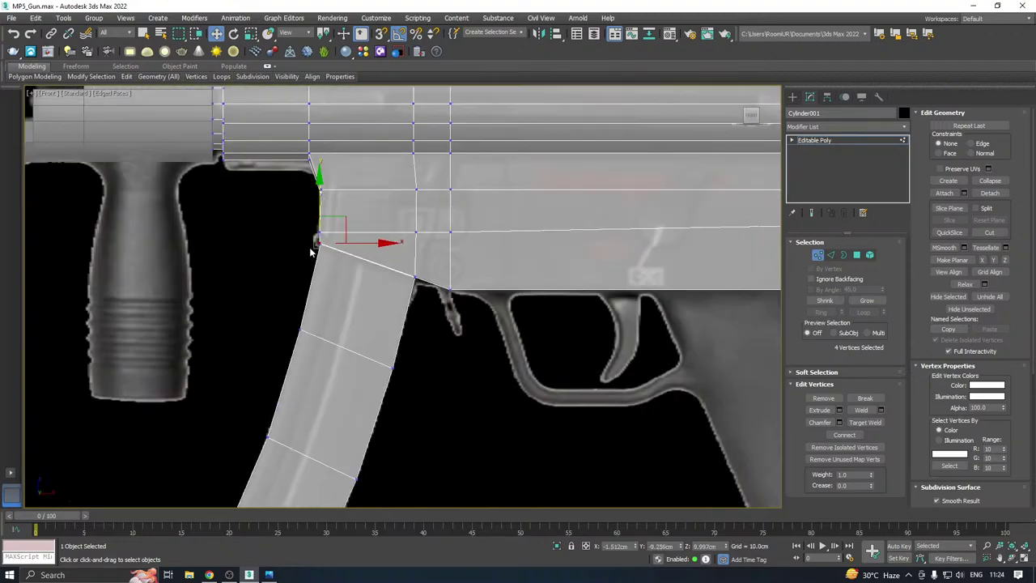
pyautogui.click(463, 326)
pyautogui.scroll(-5, 463, 326)
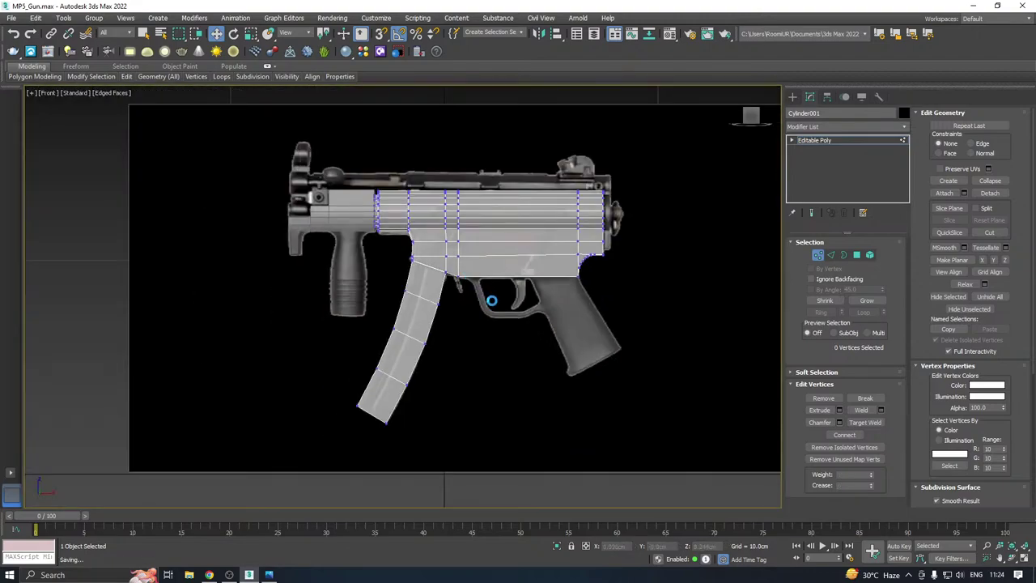
pyautogui.scroll(3, 559, 281)
pyautogui.click(825, 141)
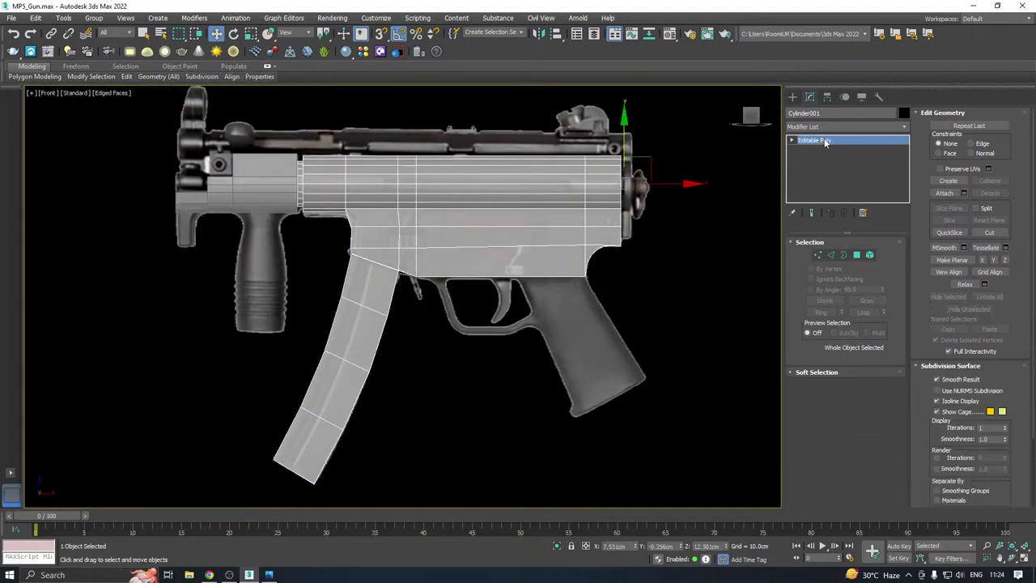
# In the perspective view, select both gun meshes, turn off their see-through display and isolate them from the reference image
pyautogui.press('p')
pyautogui.scroll(-5, 364, 245)
pyautogui.keyDown('alt'); pyautogui.moveTo(364, 245); pyautogui.dragTo(471, 257, button='middle'); pyautogui.keyUp('alt')
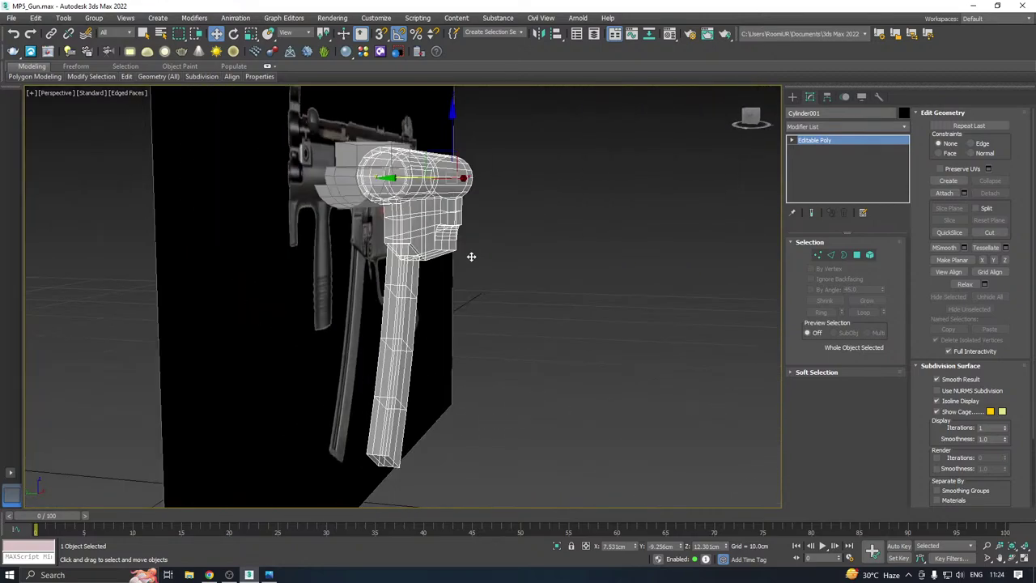
pyautogui.moveTo(217, 316); pyautogui.dragTo(218, 317)
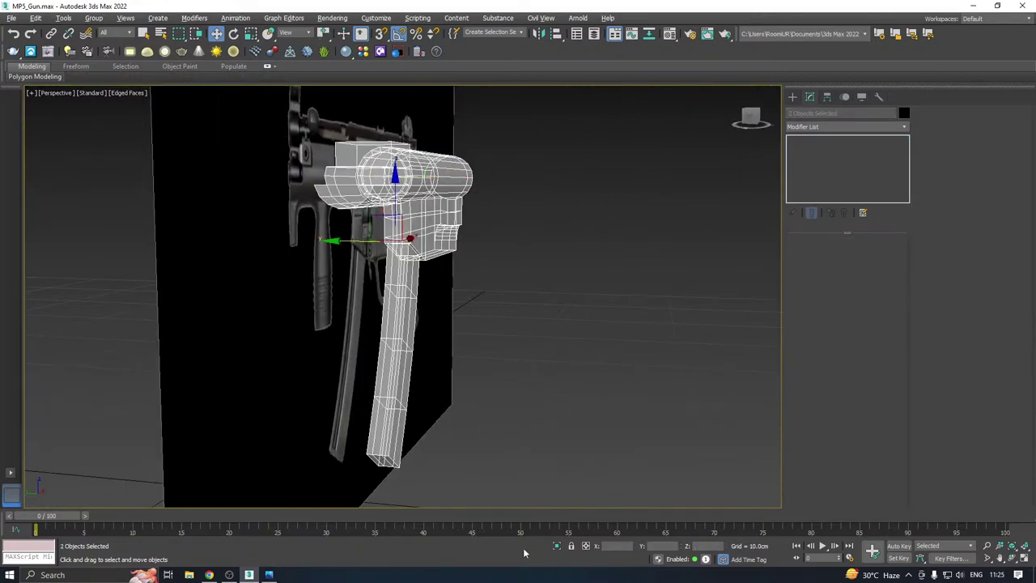
pyautogui.hotkey('alt', 'x')
pyautogui.click(558, 546)
pyautogui.keyDown('alt'); pyautogui.moveTo(418, 362); pyautogui.dragTo(430, 317, button='middle'); pyautogui.keyUp('alt')
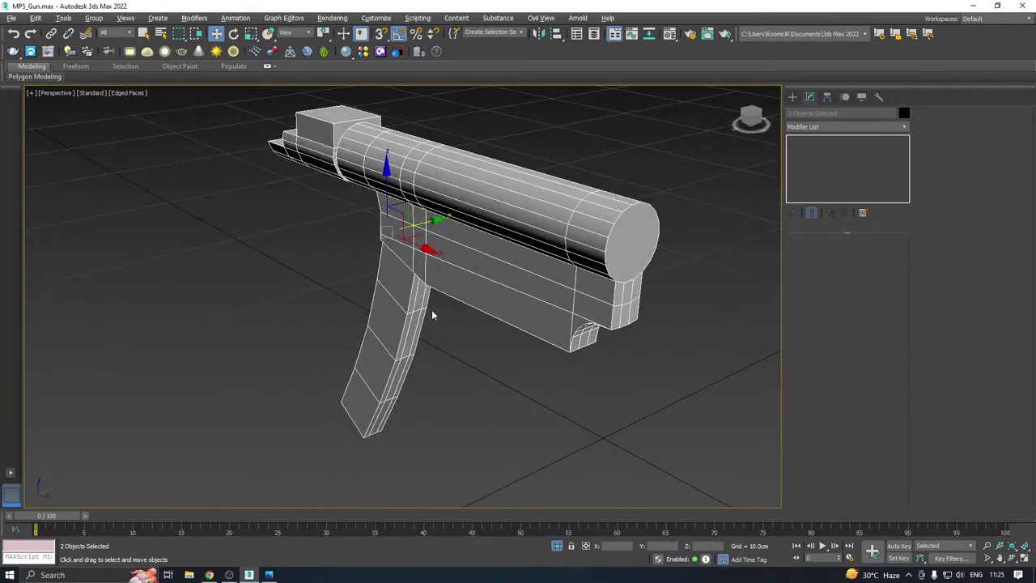
# End isolation to bring back the reference image, switch to the front view and select the main gun body
pyautogui.scroll(-5, 429, 316)
pyautogui.click(558, 547)
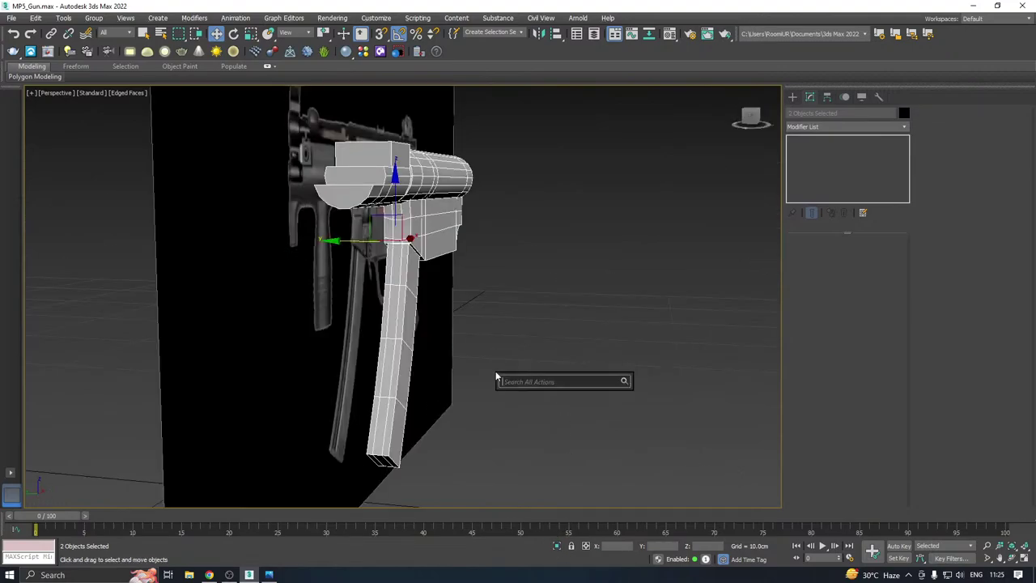
pyautogui.keyDown('alt'); pyautogui.moveTo(495, 387); pyautogui.dragTo(454, 393, button='middle'); pyautogui.keyUp('alt')
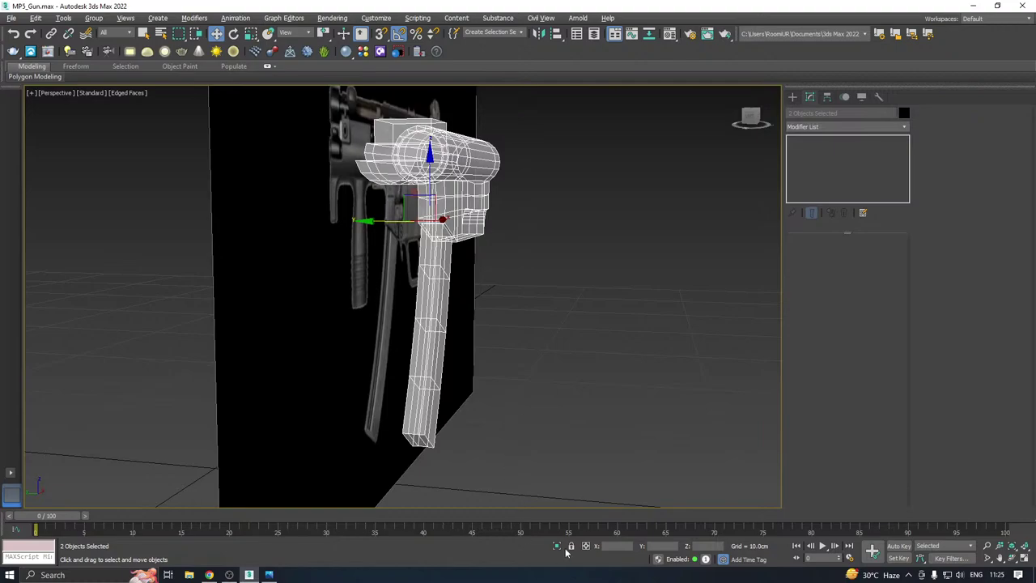
pyautogui.press('f')
pyautogui.moveTo(517, 351); pyautogui.dragTo(502, 317, button='middle')
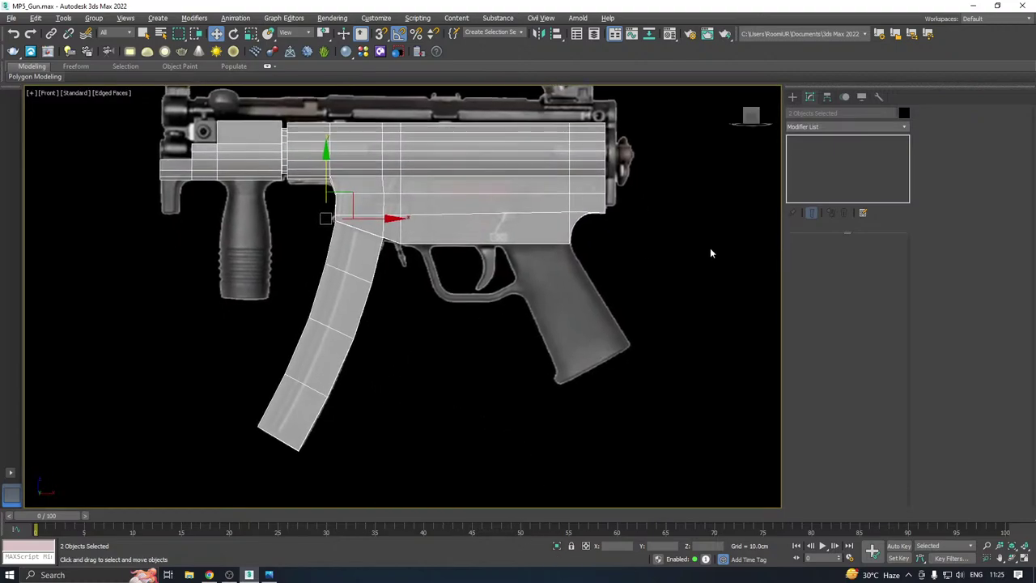
pyautogui.click(710, 248)
pyautogui.click(429, 215)
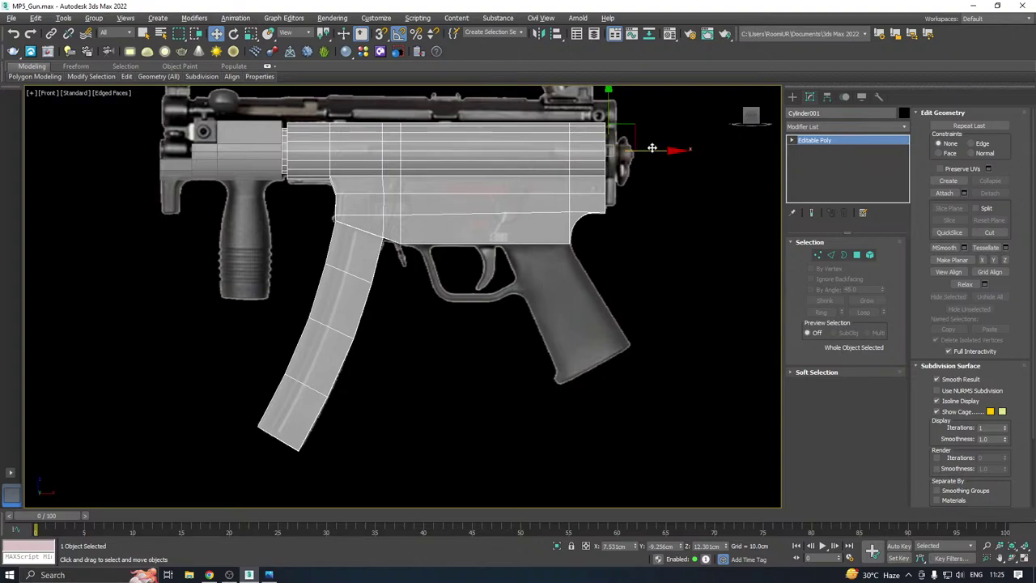
pyautogui.moveTo(652, 148); pyautogui.dragTo(360, 150)
pyautogui.moveTo(482, 301); pyautogui.dragTo(522, 293, button='middle')
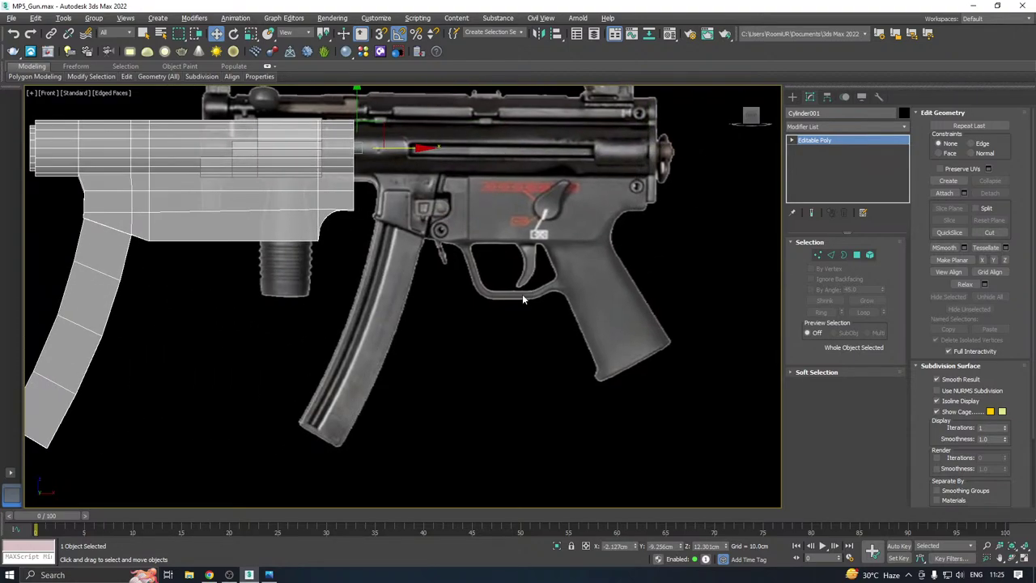
pyautogui.hotkey('ctrl', 'z')
# Save the gun scene
pyautogui.click(14, 18)
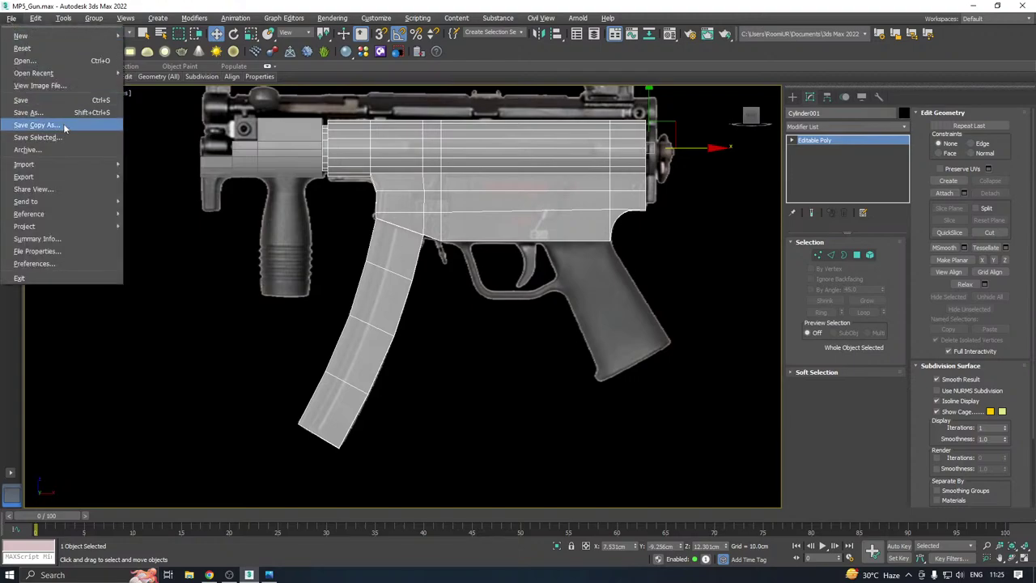
pyautogui.click(33, 125)
pyautogui.click(478, 399)
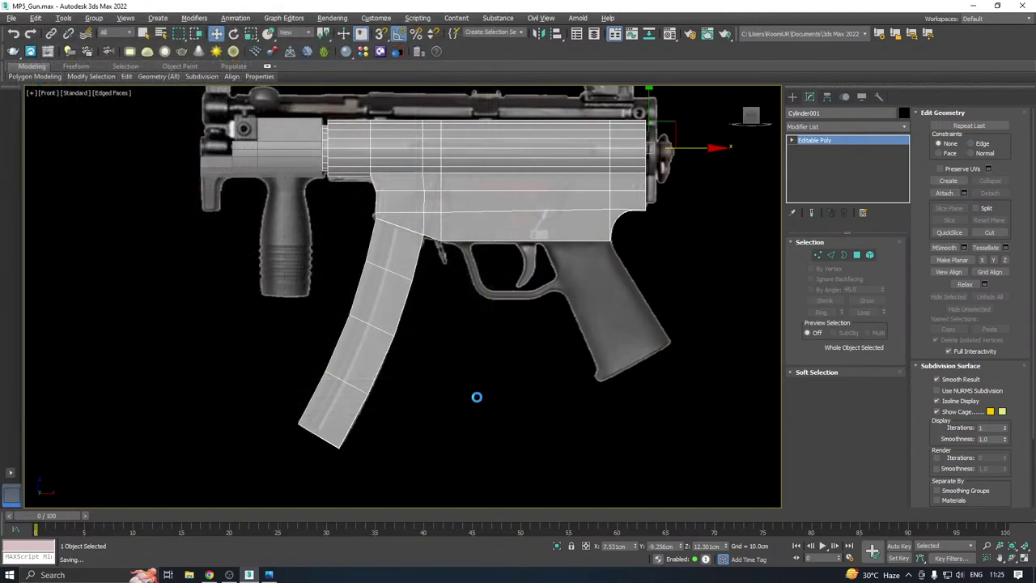
# Insert two vertical edge loops in the receiver with SwiftLoop, at the grip's front edge and at the trigger guard's front
pyautogui.scroll(4, 488, 303)
pyautogui.scroll(-2, 488, 303)
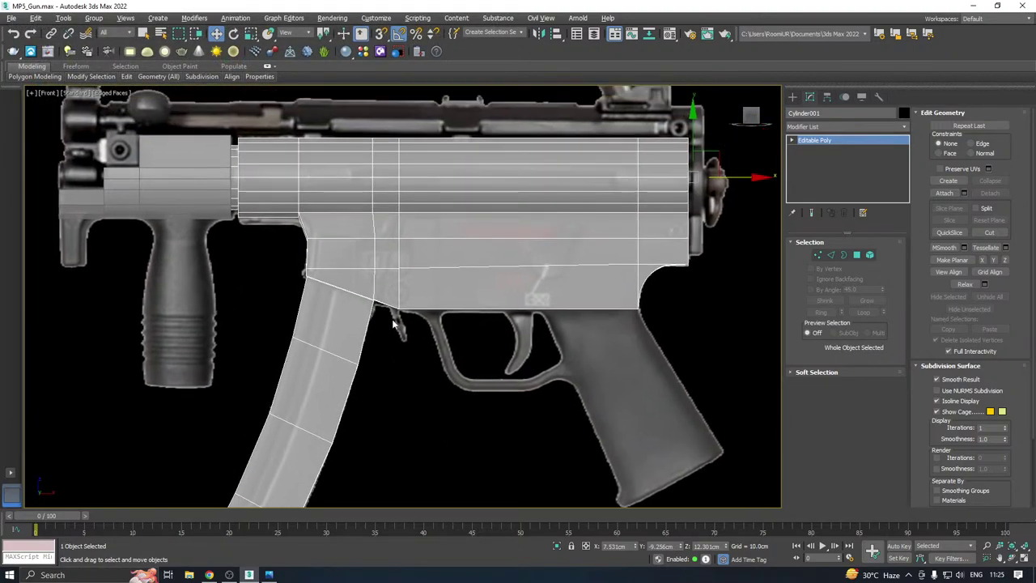
pyautogui.scroll(5, 443, 268)
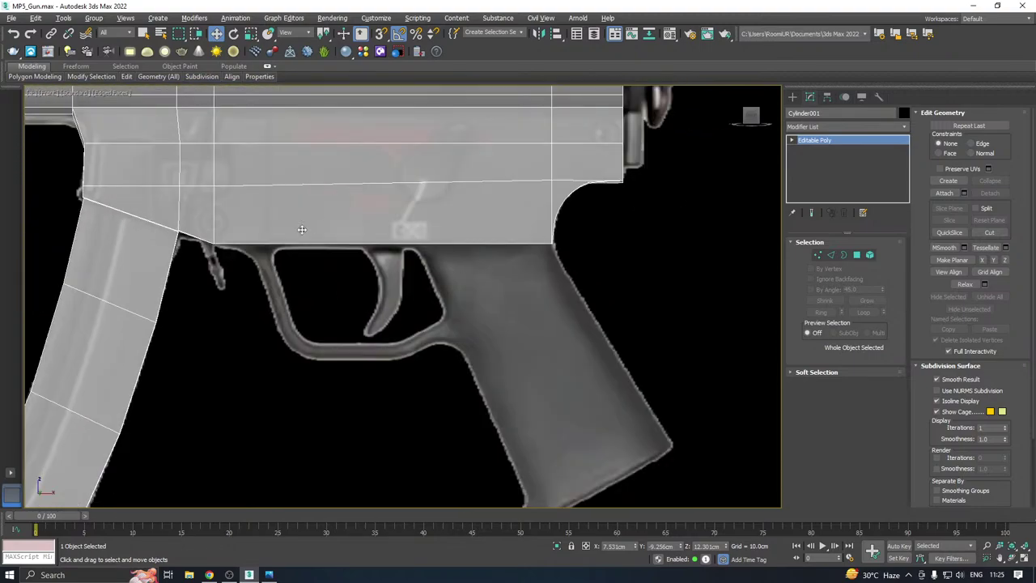
pyautogui.moveTo(126, 76)
pyautogui.click(214, 104)
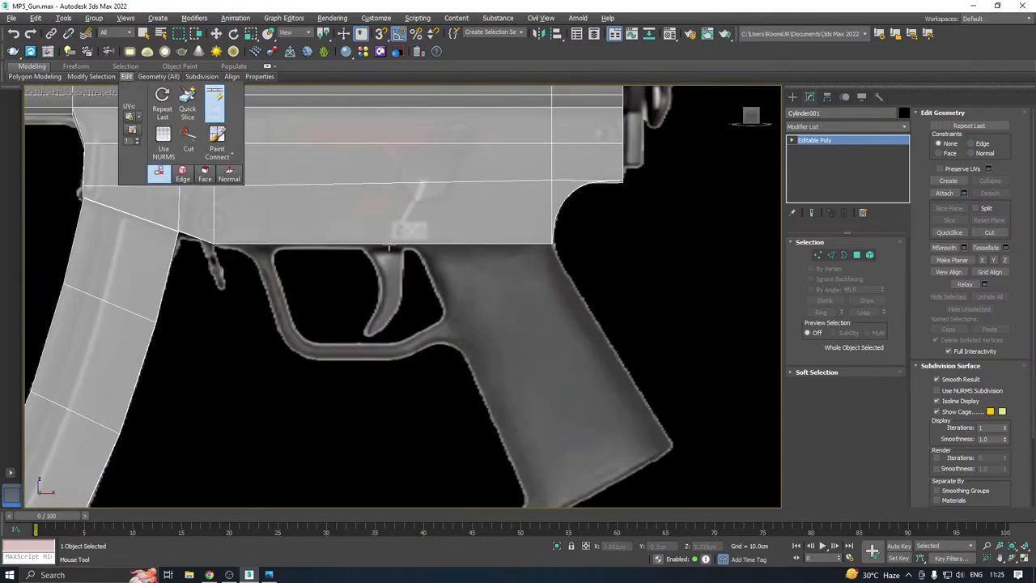
pyautogui.click(418, 236)
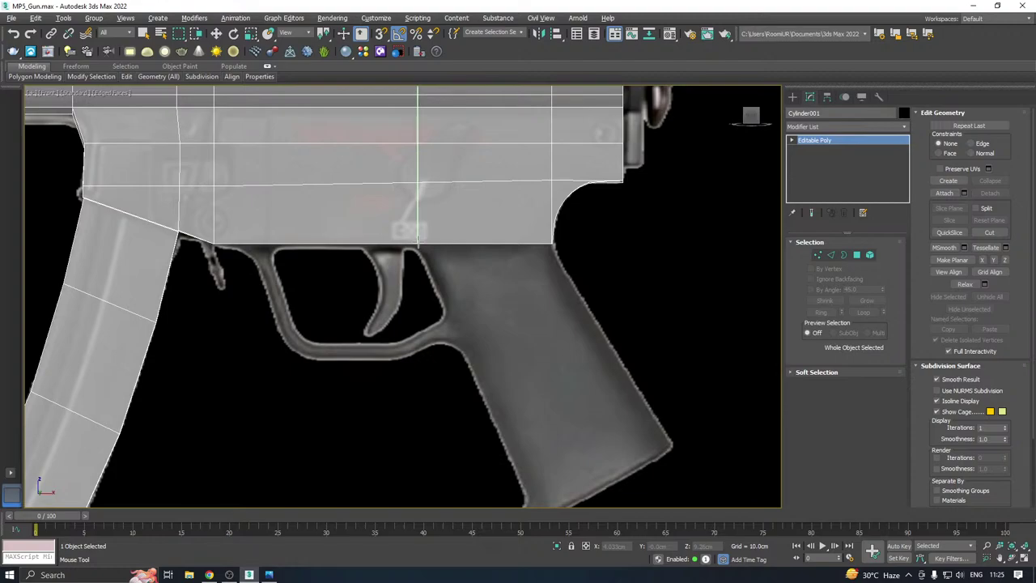
pyautogui.click(282, 241)
pyautogui.press('w')
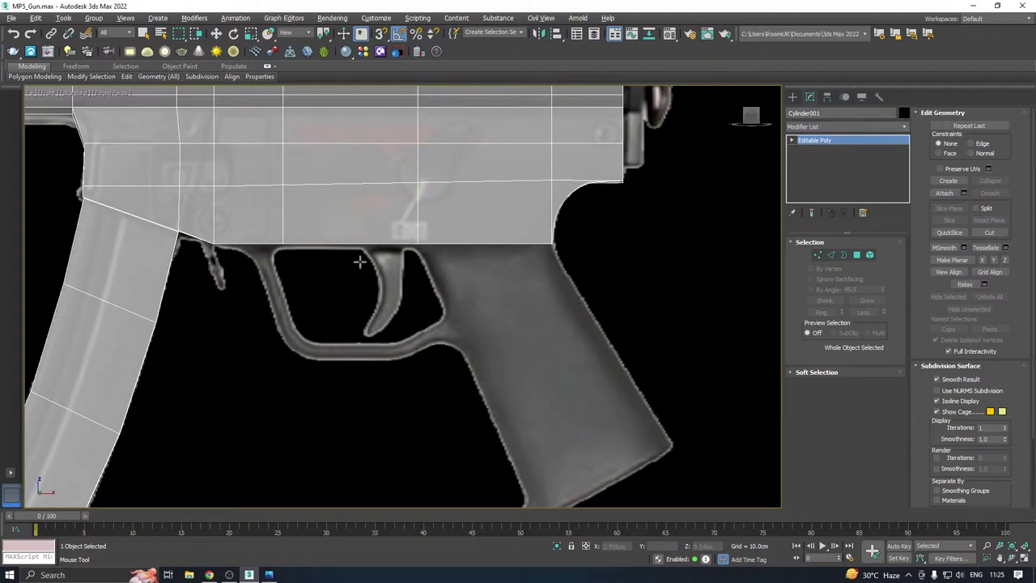
# Select the three underside polygons of the receiver above the grip and extrude them 0.179 cm
pyautogui.click(857, 256)
pyautogui.keyDown('alt'); pyautogui.moveTo(486, 283); pyautogui.dragTo(540, 218, button='middle'); pyautogui.keyUp('alt')
pyautogui.click(423, 163)
pyautogui.keyDown('ctrl'); pyautogui.click(411, 150); pyautogui.keyUp('ctrl')
pyautogui.keyDown('ctrl'); pyautogui.click(438, 179); pyautogui.keyUp('ctrl')
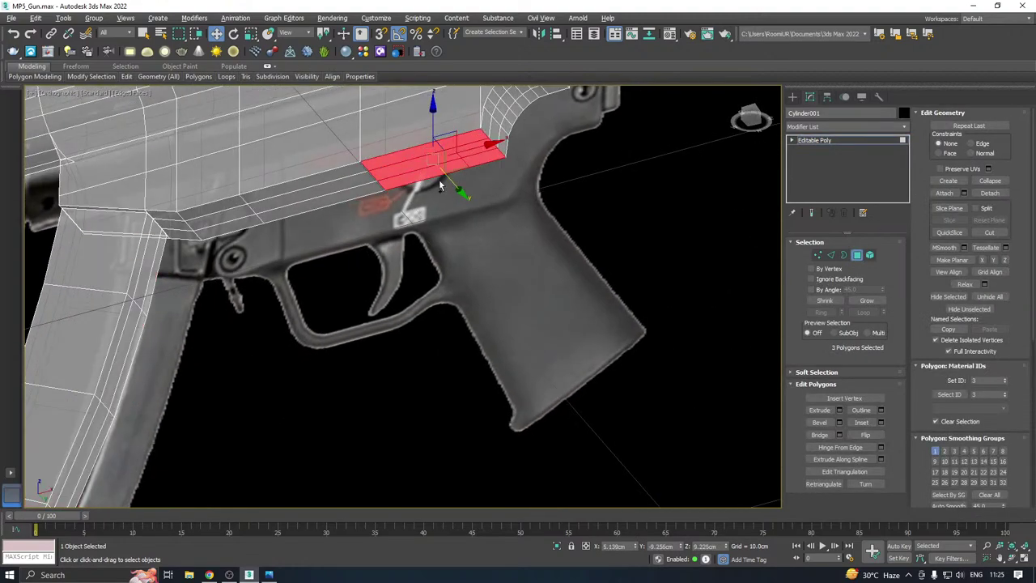
pyautogui.press('f')
pyautogui.scroll(3, 471, 253)
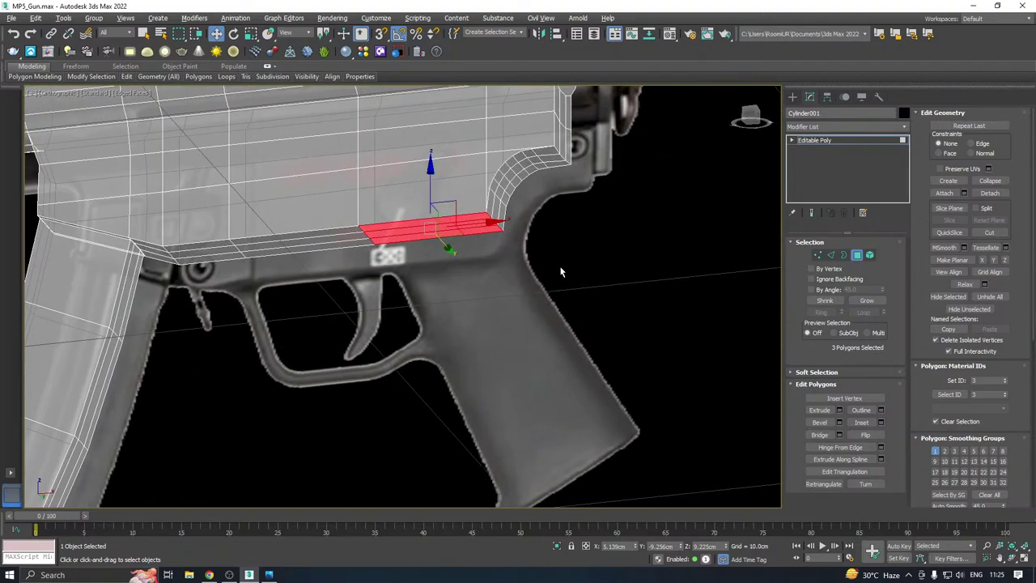
pyautogui.scroll(-4, 559, 263)
pyautogui.moveTo(625, 290); pyautogui.dragTo(468, 263, button='middle')
pyautogui.scroll(2, 461, 267)
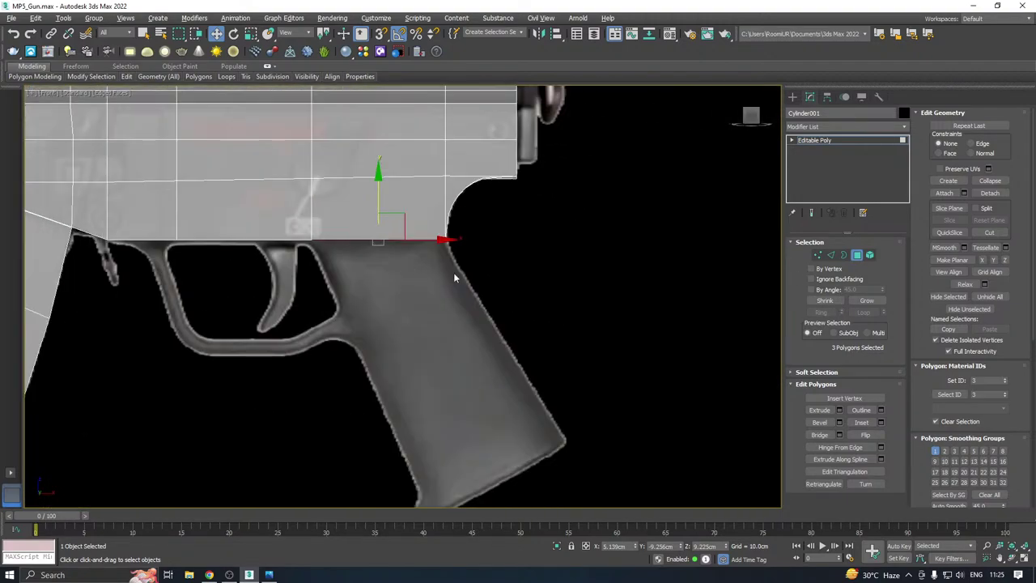
pyautogui.click(839, 410)
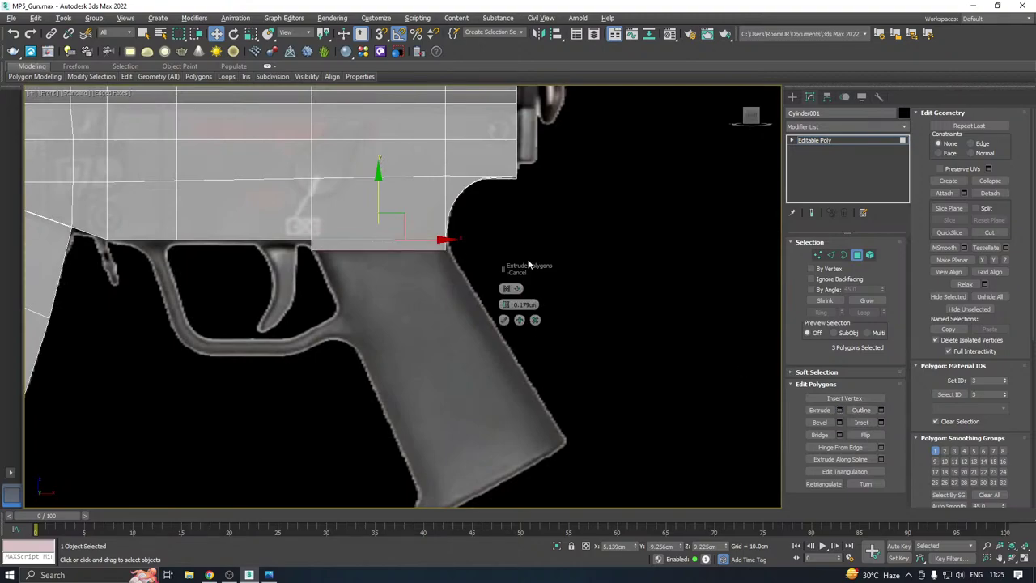
pyautogui.click(504, 321)
# Pull the extruded grip face down to about Z 4.72 cm and shift it about 1.99 cm rearward along X
pyautogui.moveTo(378, 212); pyautogui.dragTo(379, 367)
pyautogui.moveTo(429, 318); pyautogui.dragTo(445, 195, button='middle')
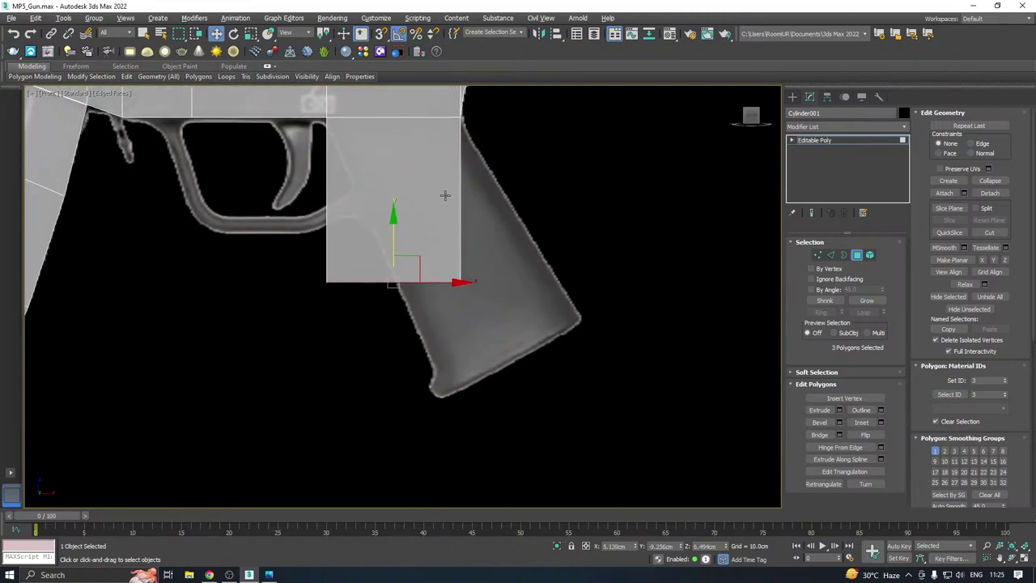
pyautogui.moveTo(395, 234); pyautogui.dragTo(395, 339)
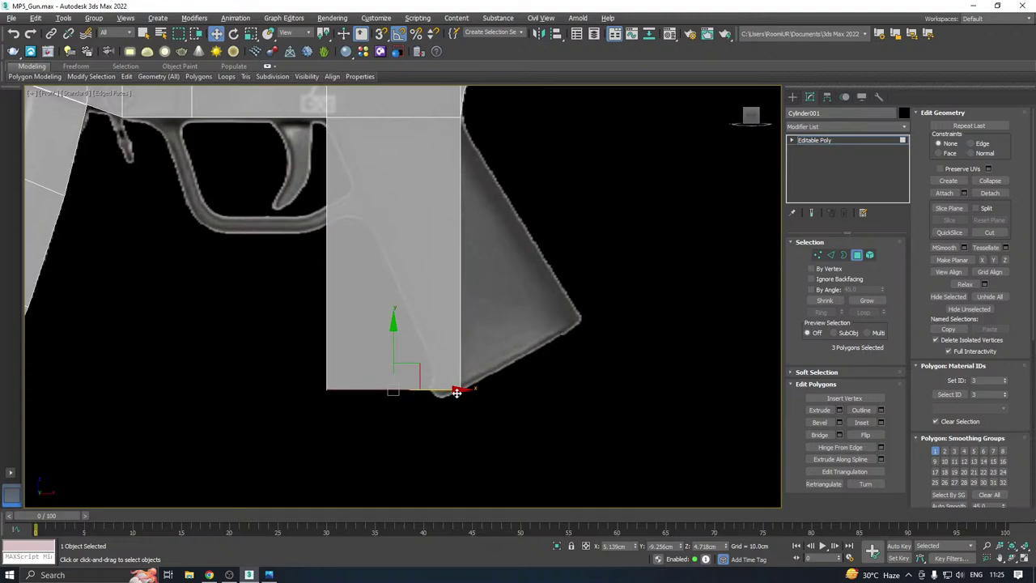
pyautogui.moveTo(458, 390); pyautogui.dragTo(572, 358)
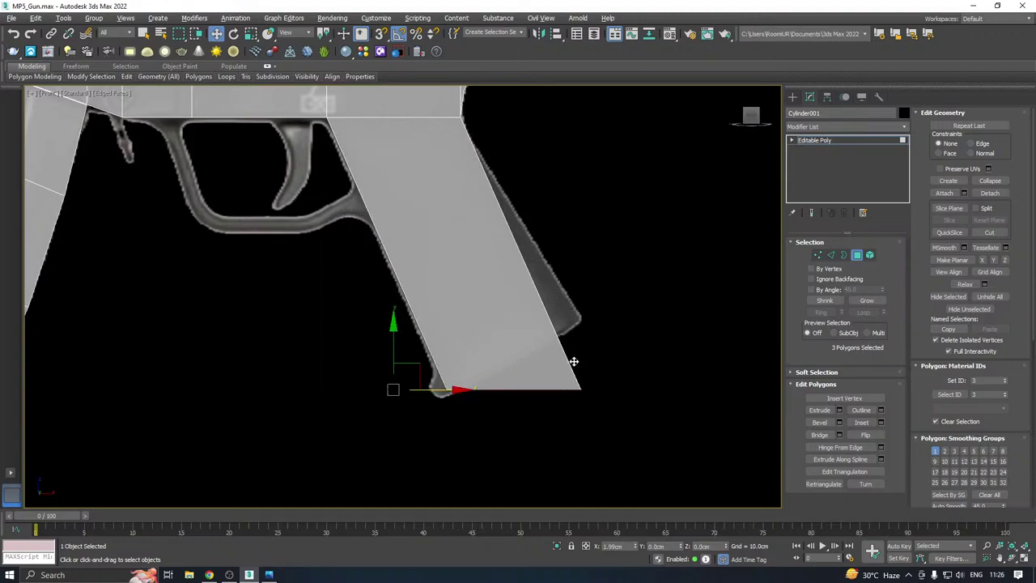
# Raise the grip's rear bottom vertices about 1.2 cm and adjust its front bottom vertices to match the reference's slanted base
pyautogui.click(816, 256)
pyautogui.moveTo(661, 332); pyautogui.dragTo(552, 442)
pyautogui.moveTo(579, 347); pyautogui.dragTo(594, 268)
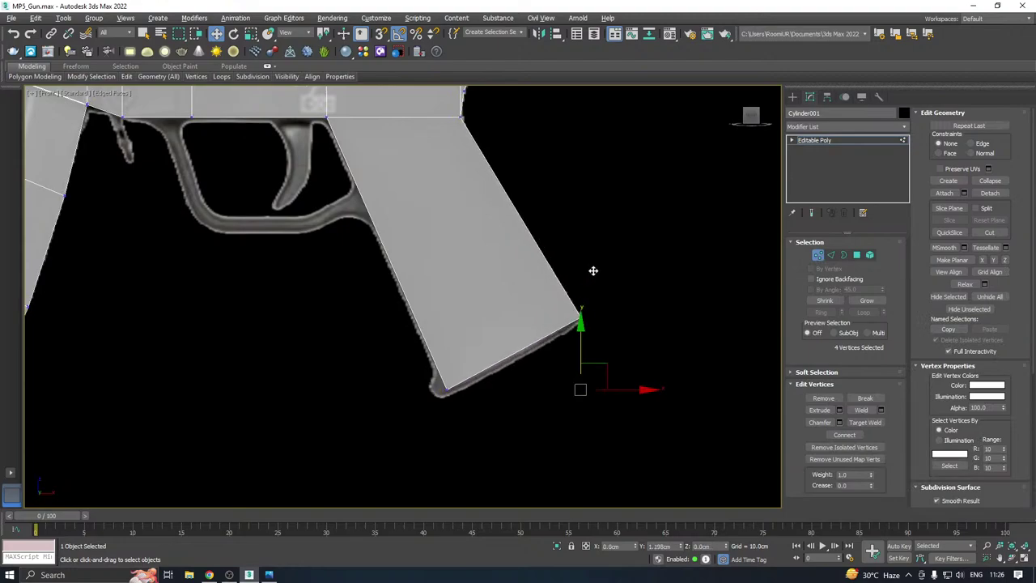
pyautogui.scroll(-5, 585, 339)
pyautogui.scroll(1, 576, 323)
pyautogui.scroll(3, 570, 313)
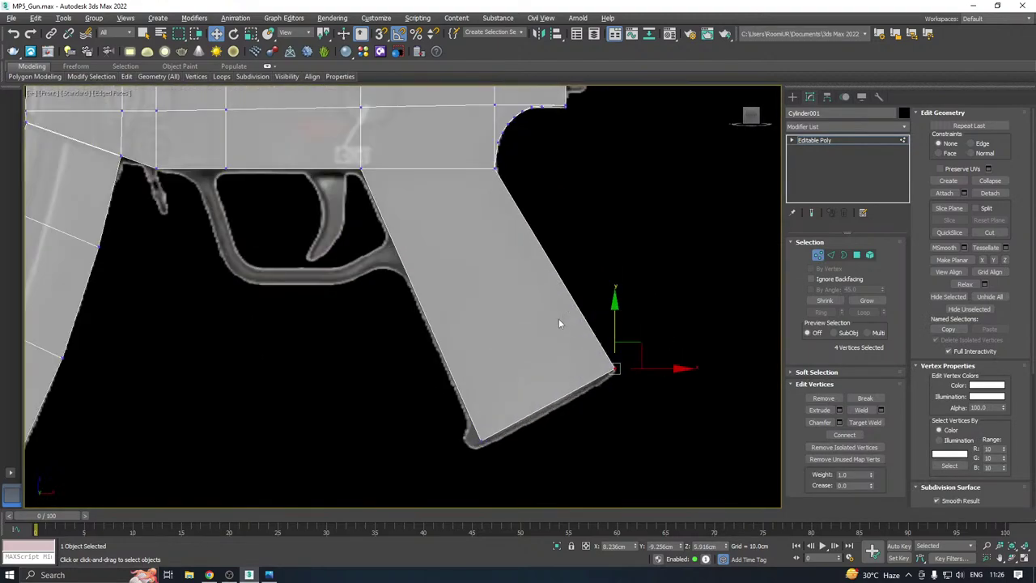
pyautogui.moveTo(530, 345); pyautogui.dragTo(542, 321, button='middle')
pyautogui.scroll(2, 491, 417)
pyautogui.moveTo(519, 452); pyautogui.dragTo(526, 428)
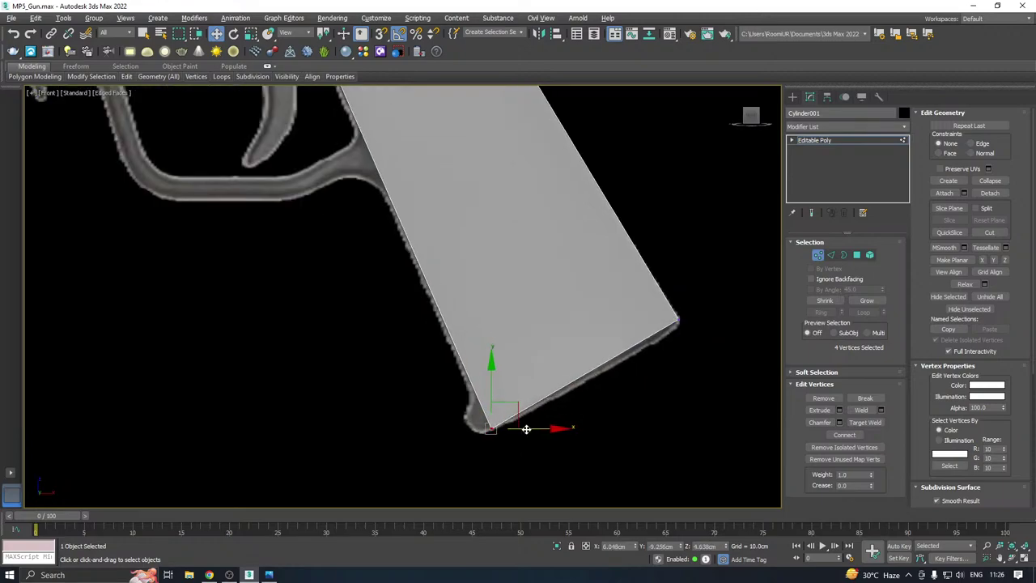
# Insert an edge loop around the grip just above its slanted base, level with the start of the reference's front lip
pyautogui.scroll(-2, 526, 429)
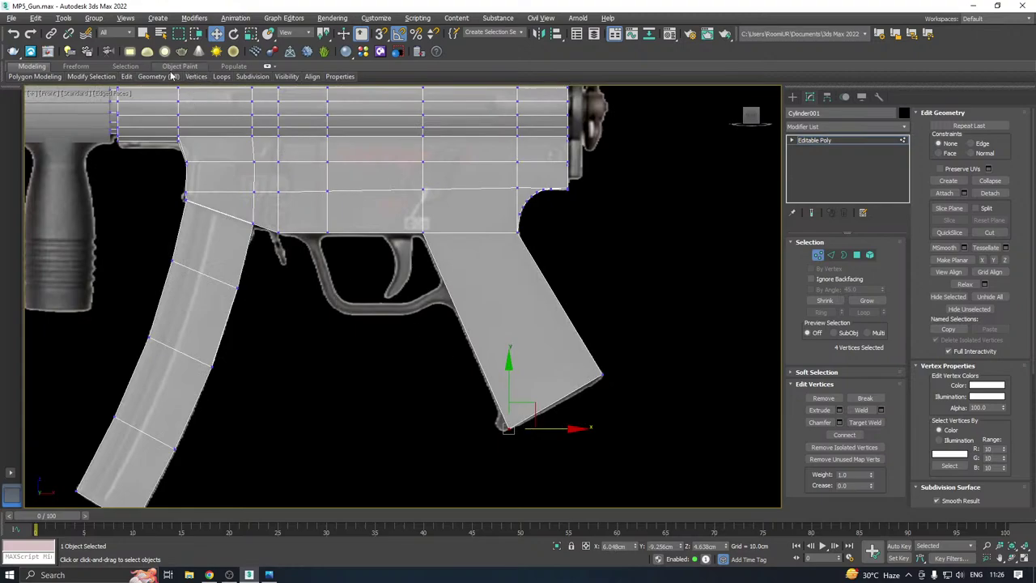
pyautogui.moveTo(127, 76)
pyautogui.click(215, 101)
pyautogui.scroll(2, 517, 383)
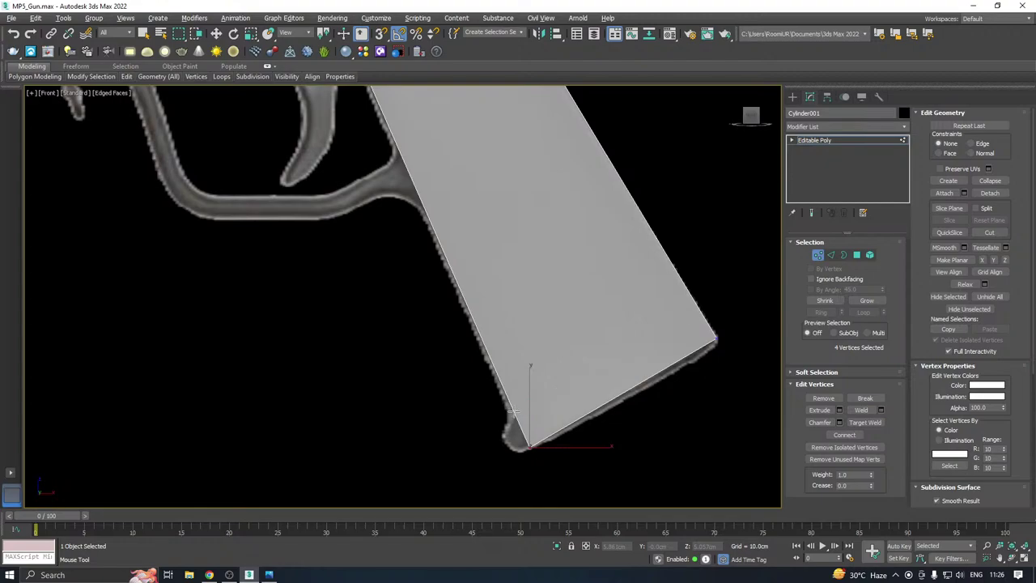
pyautogui.click(514, 411)
pyautogui.press('w')
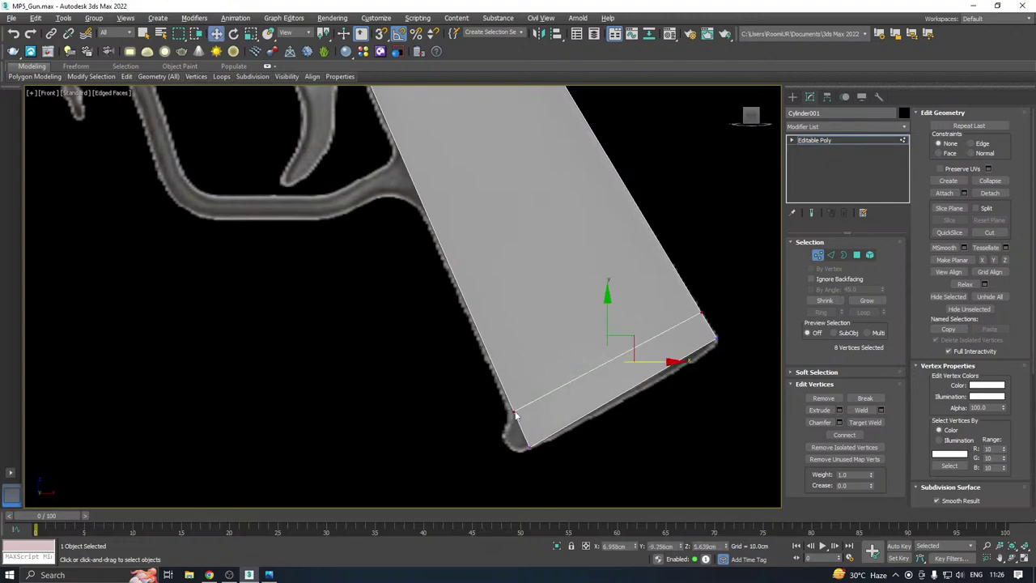
pyautogui.scroll(-4, 517, 413)
pyautogui.rightClick(522, 413)
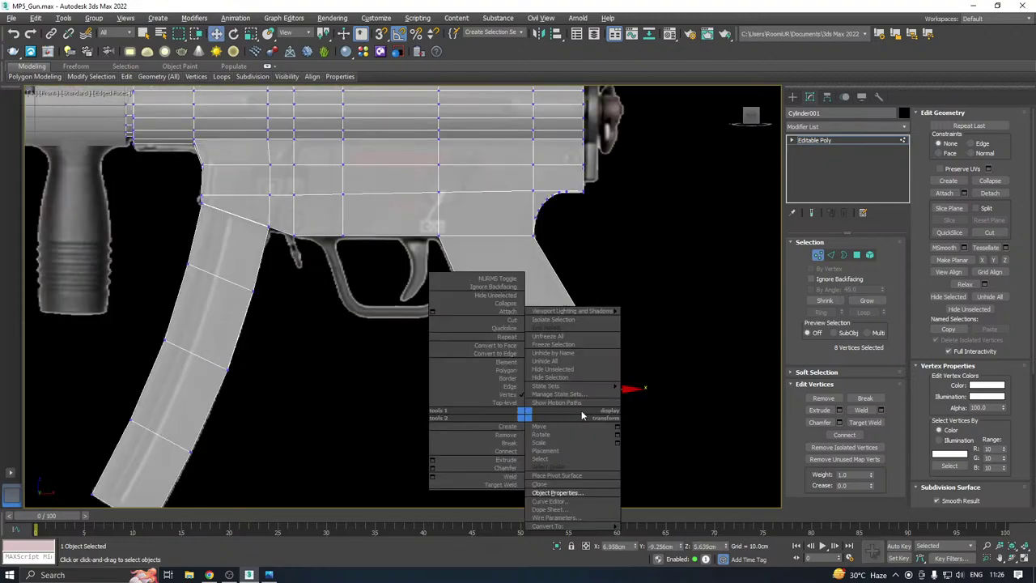
pyautogui.click(317, 398)
# Select the three front polygons of the band at the grip's base and extrude them 0.179 cm to form the lip
pyautogui.keyDown('alt'); pyautogui.moveTo(501, 399); pyautogui.dragTo(545, 377, button='middle'); pyautogui.keyUp('alt')
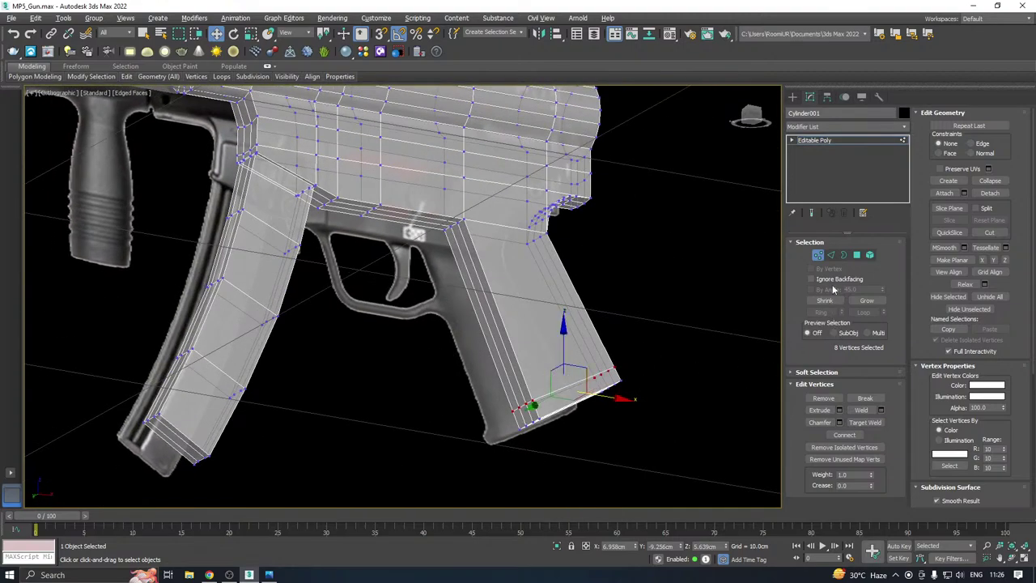
pyautogui.click(856, 255)
pyautogui.scroll(2, 515, 410)
pyautogui.click(522, 420)
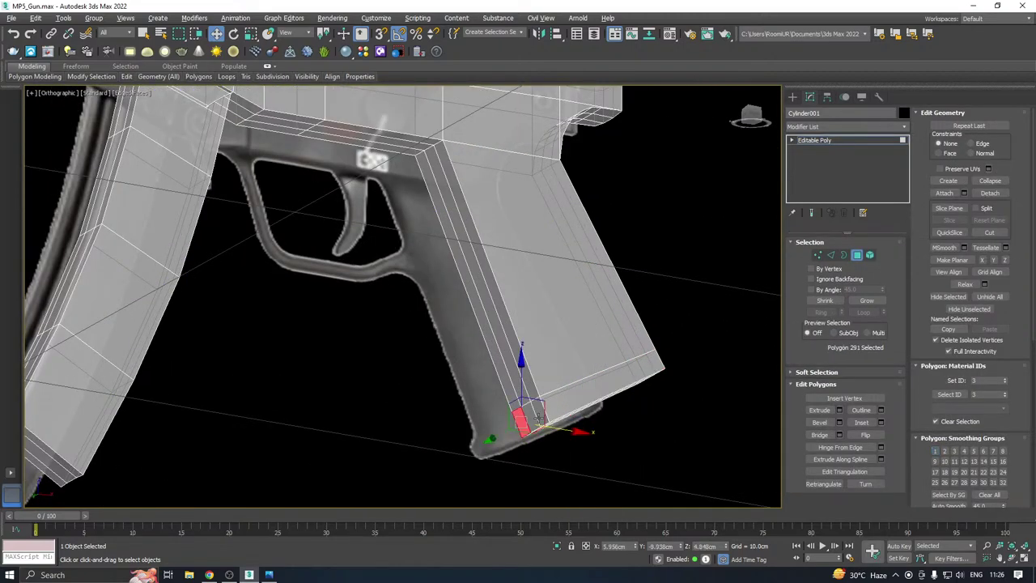
pyautogui.keyDown('ctrl'); pyautogui.click(539, 417); pyautogui.keyUp('ctrl')
pyautogui.keyDown('ctrl'); pyautogui.click(531, 418); pyautogui.keyUp('ctrl')
pyautogui.press('f')
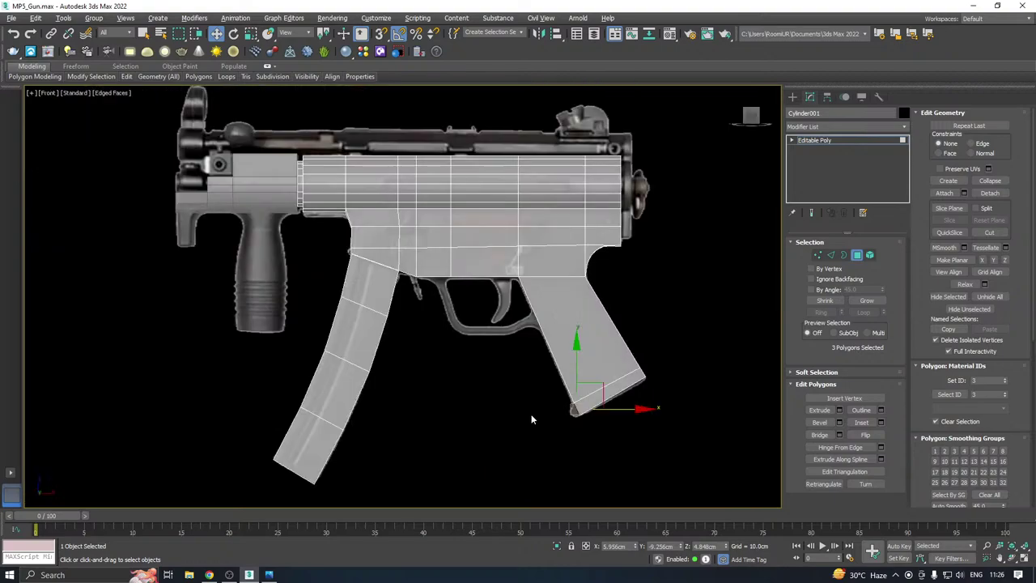
pyautogui.scroll(5, 583, 415)
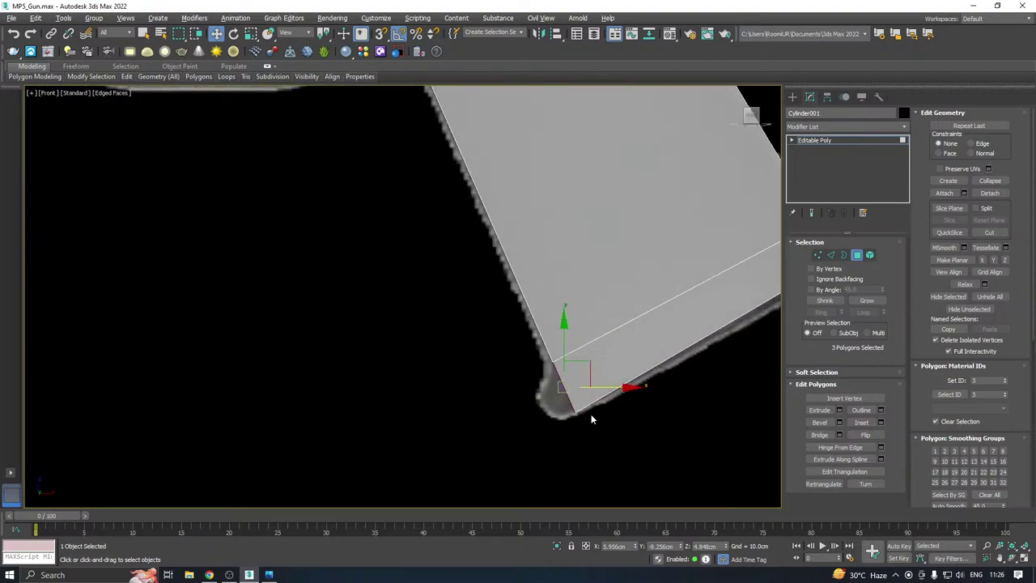
pyautogui.click(837, 411)
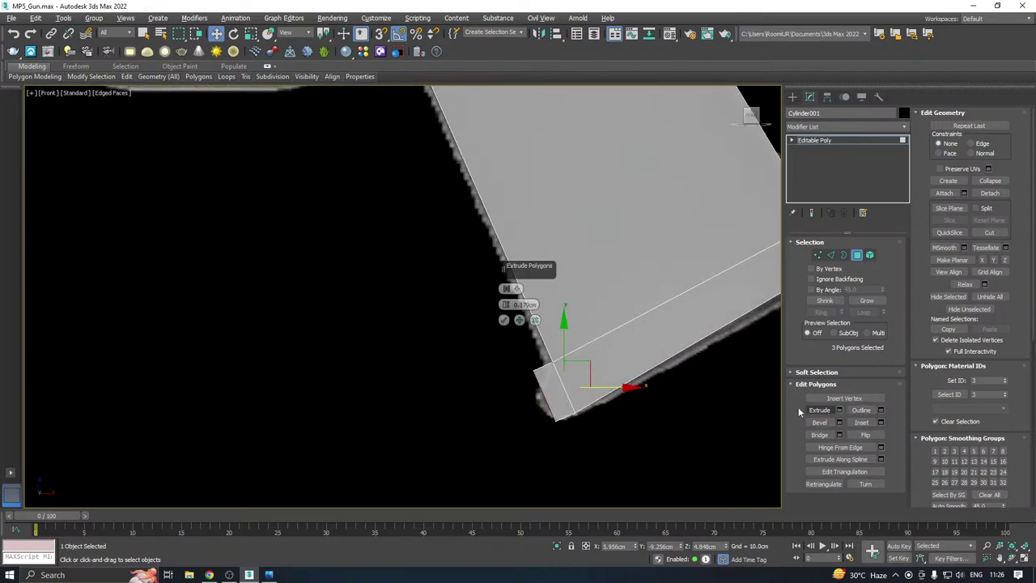
pyautogui.click(504, 321)
# Shift the grip lip's end face to fit the reference and move its upper front vertices to about X 5.72 cm
pyautogui.moveTo(592, 397); pyautogui.dragTo(586, 396)
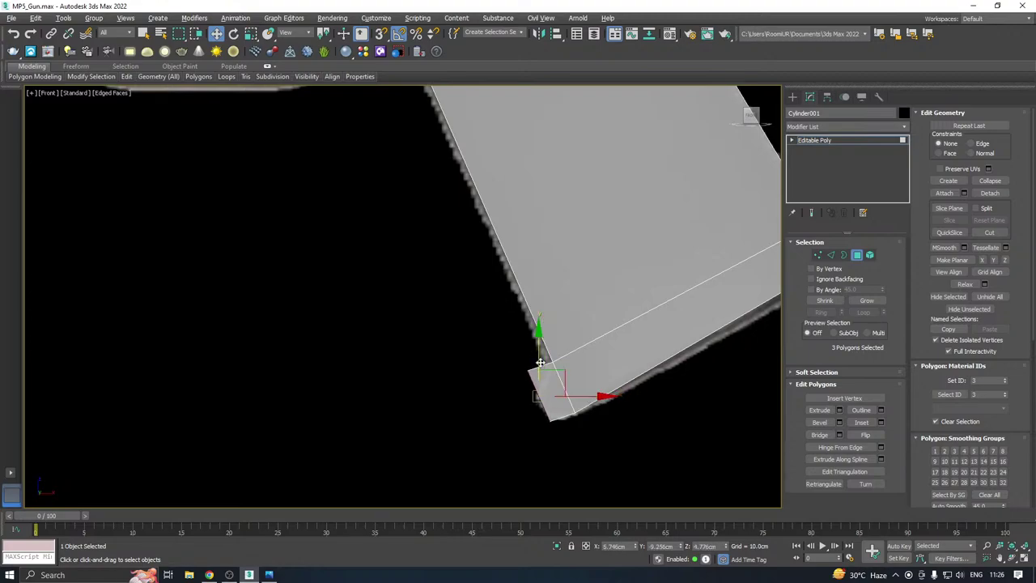
pyautogui.moveTo(536, 357); pyautogui.dragTo(550, 385)
pyautogui.click(816, 255)
pyautogui.scroll(2, 524, 390)
pyautogui.moveTo(529, 338); pyautogui.dragTo(548, 354)
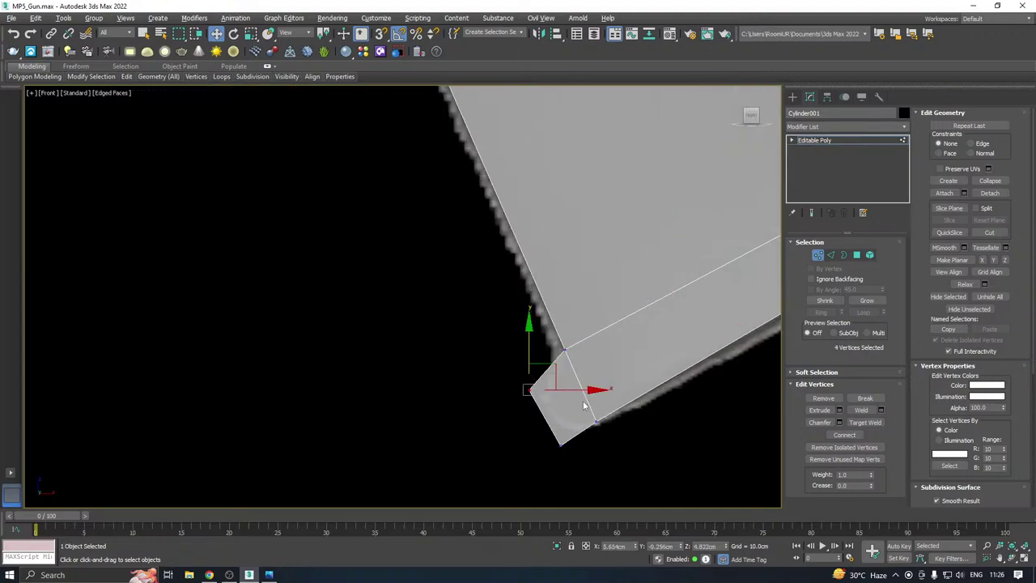
pyautogui.moveTo(576, 391); pyautogui.dragTo(595, 391)
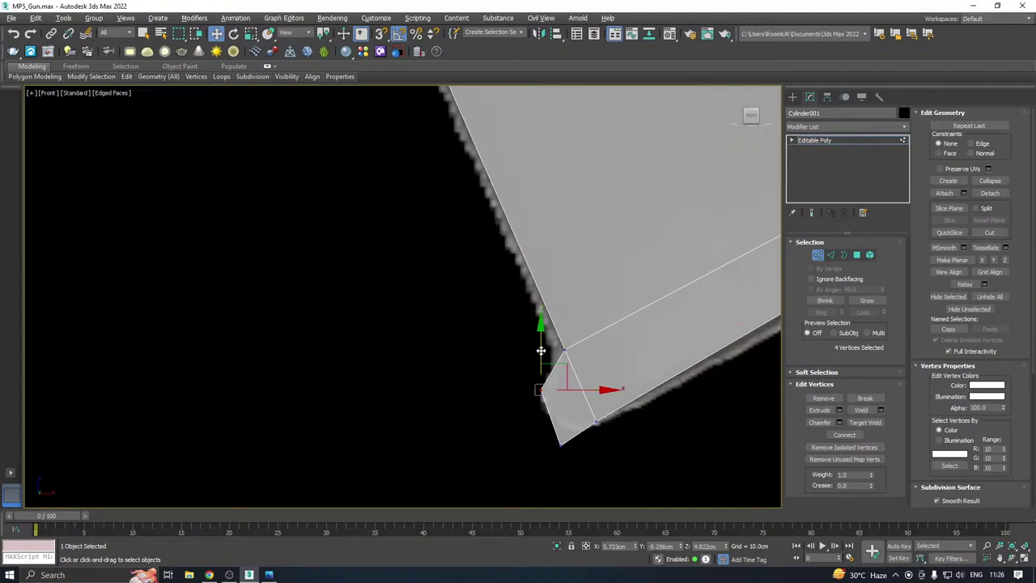
# Move the lip's bottom front vertices to about X 5.88 cm, Z 4.58 cm to follow the reference's rounded tip, and save the scene
pyautogui.moveTo(540, 475); pyautogui.dragTo(585, 427)
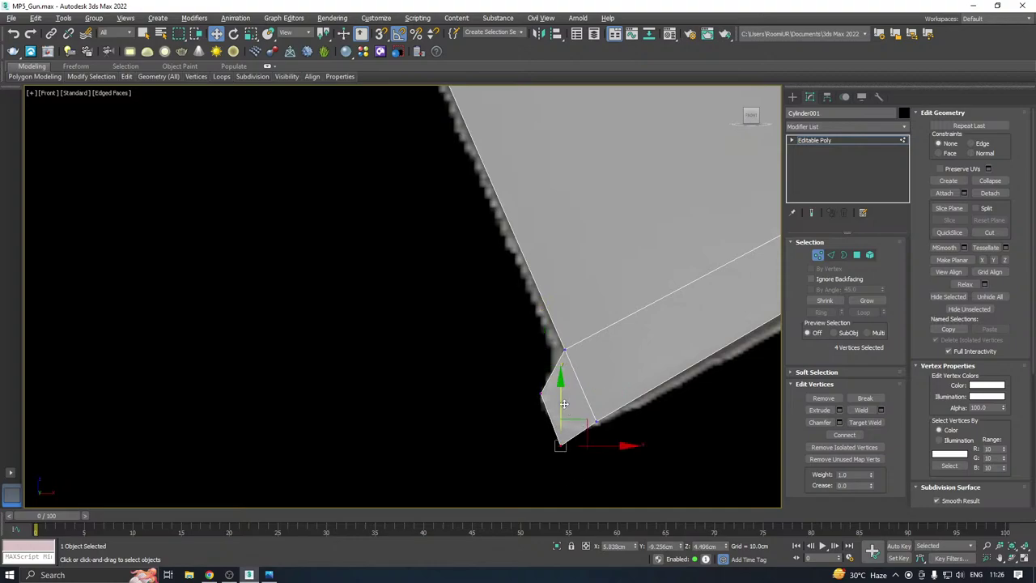
pyautogui.moveTo(562, 391)
pyautogui.mouseDown()
pyautogui.moveTo(564, 367)
pyautogui.moveTo(568, 378)
pyautogui.mouseUp()
pyautogui.moveTo(623, 428); pyautogui.dragTo(629, 428)
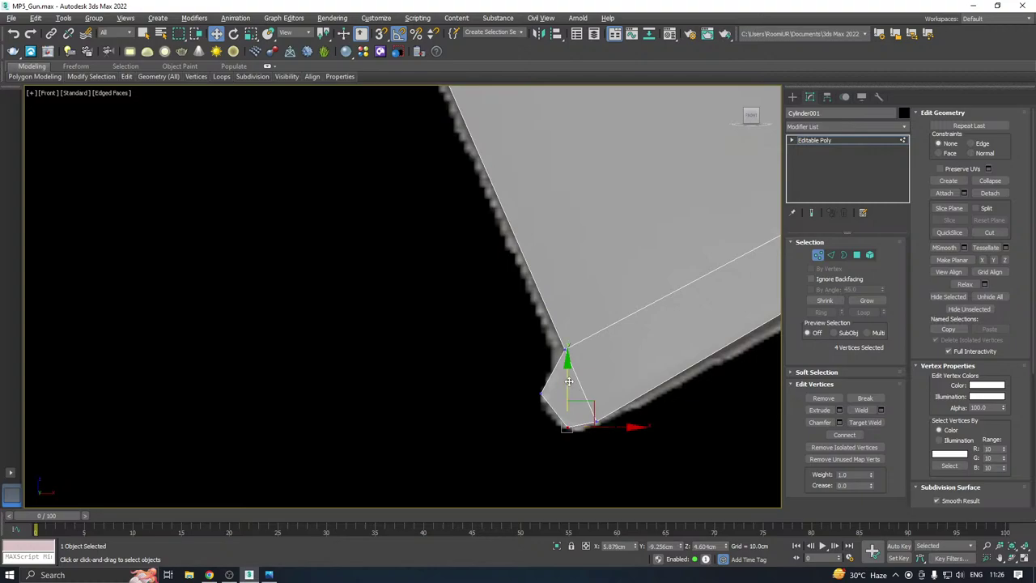
pyautogui.moveTo(569, 381); pyautogui.dragTo(574, 390)
pyautogui.scroll(-6, 501, 428)
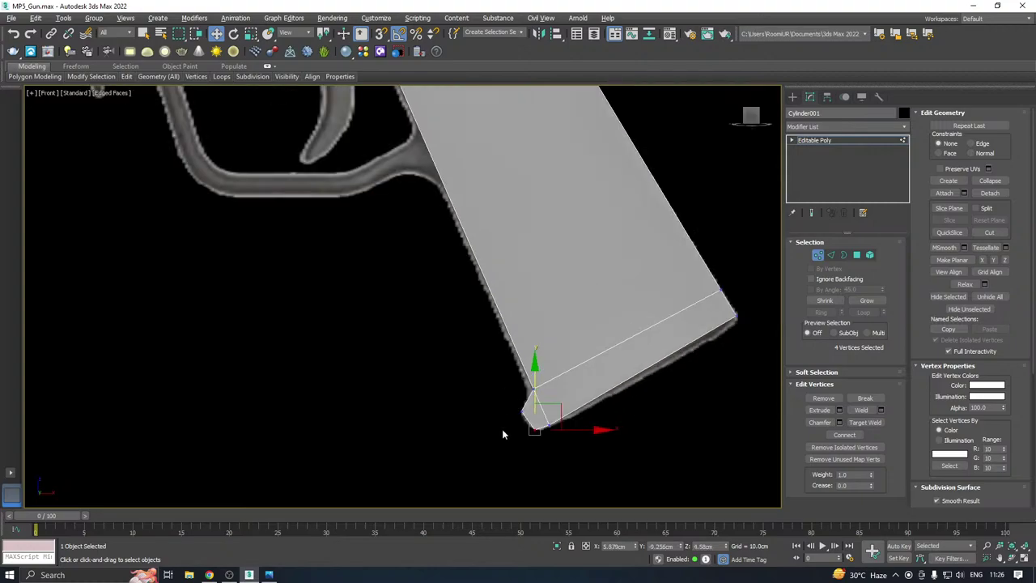
pyautogui.hotkey('ctrl', 's')
# Insert two edge loops around the upper grip, level with the upper and lower edges of the trigger guard's junction in the reference
pyautogui.moveTo(501, 348); pyautogui.dragTo(581, 377, button='middle')
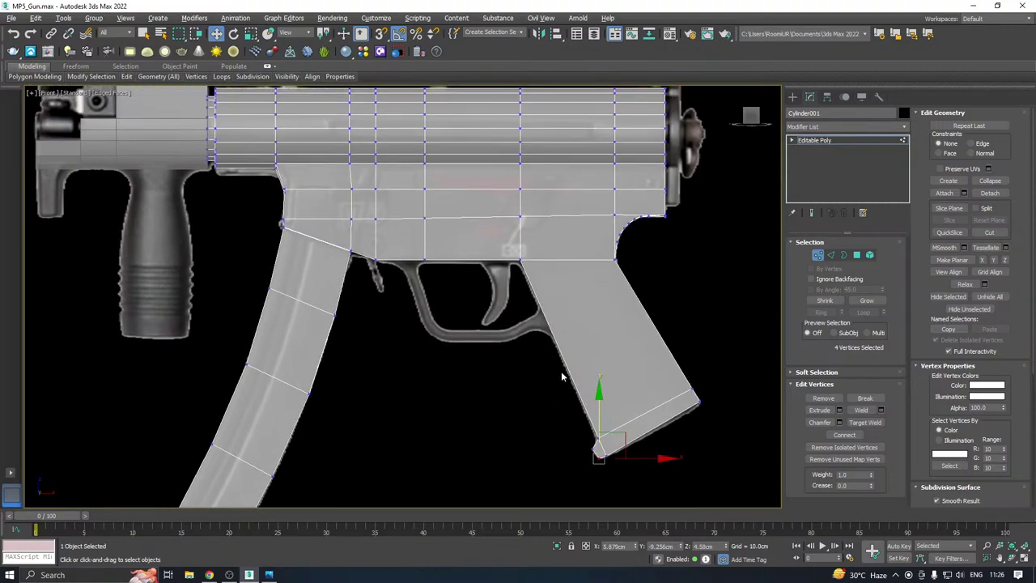
pyautogui.moveTo(608, 337); pyautogui.dragTo(555, 334, button='middle')
pyautogui.moveTo(304, 322); pyautogui.dragTo(340, 326, button='middle')
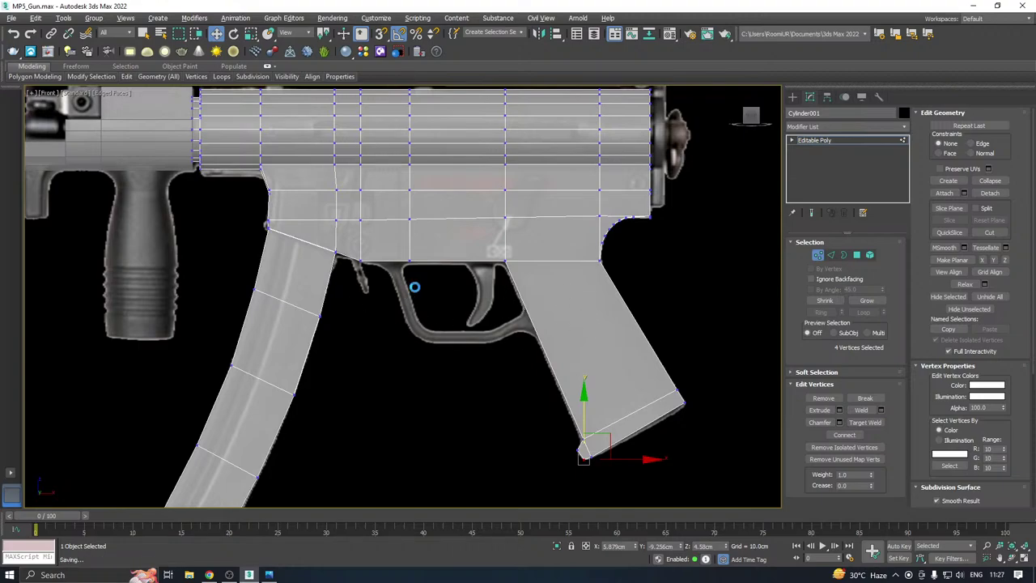
pyautogui.moveTo(458, 294); pyautogui.dragTo(397, 281, button='middle')
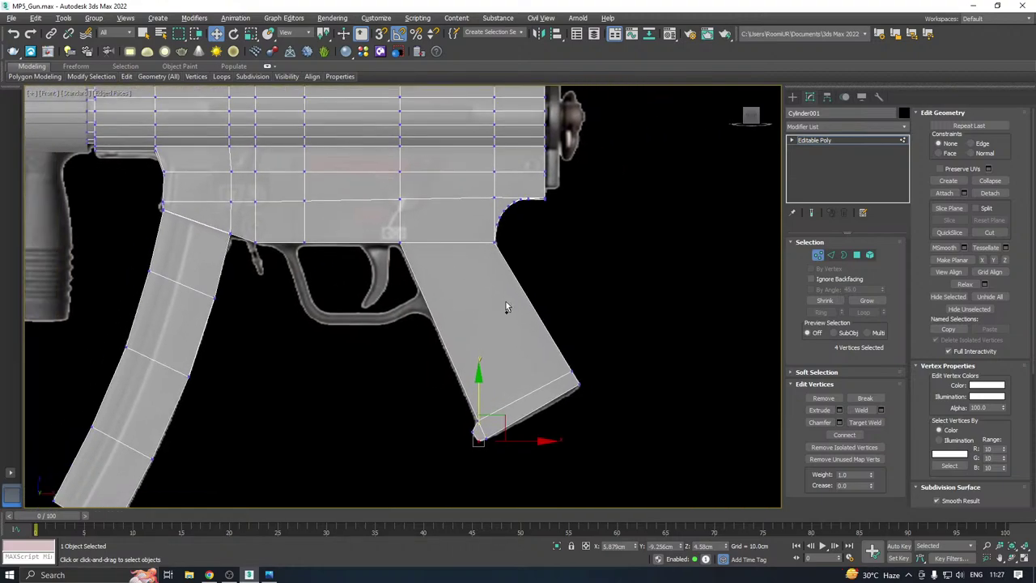
pyautogui.keyDown('alt'); pyautogui.moveTo(507, 305); pyautogui.dragTo(465, 284, button='middle'); pyautogui.keyUp('alt')
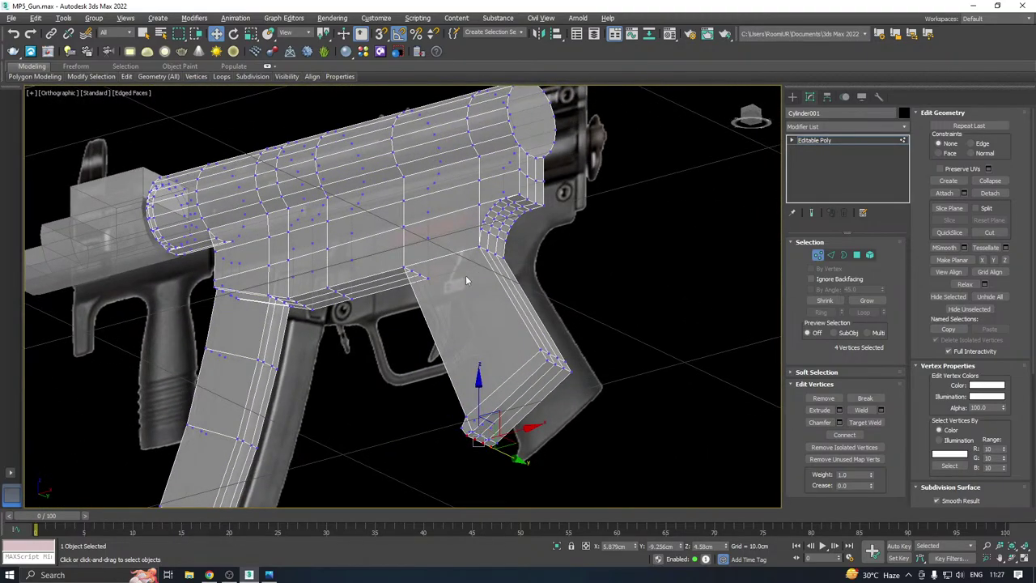
pyautogui.press('f')
pyautogui.scroll(5, 535, 323)
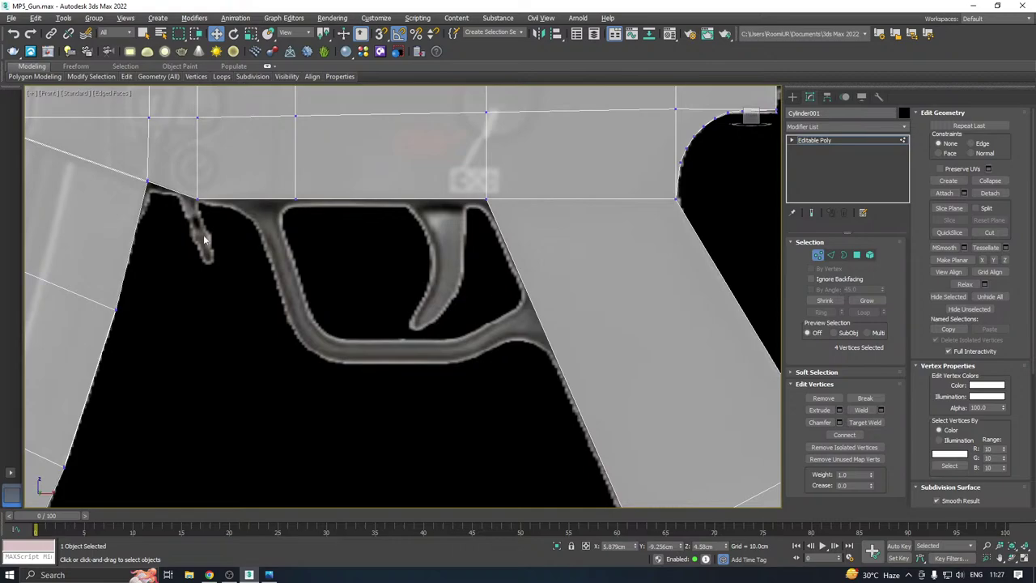
pyautogui.moveTo(127, 77)
pyautogui.click(214, 108)
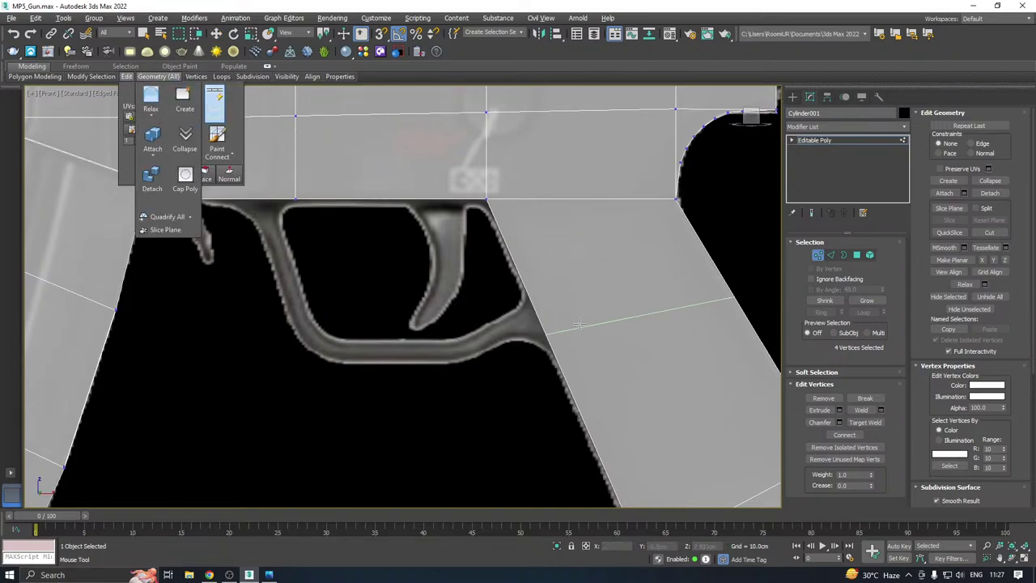
pyautogui.click(542, 290)
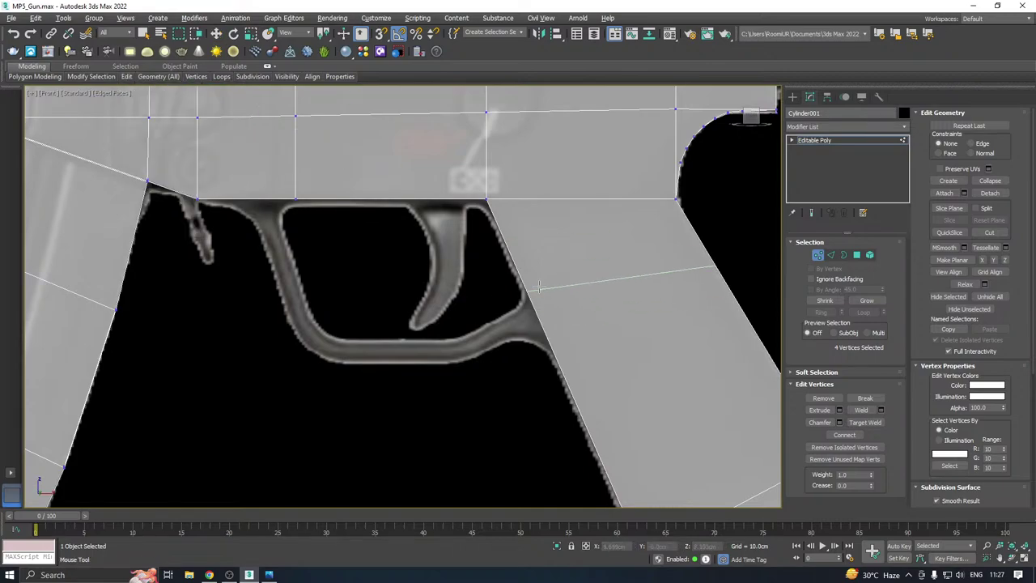
pyautogui.click(557, 352)
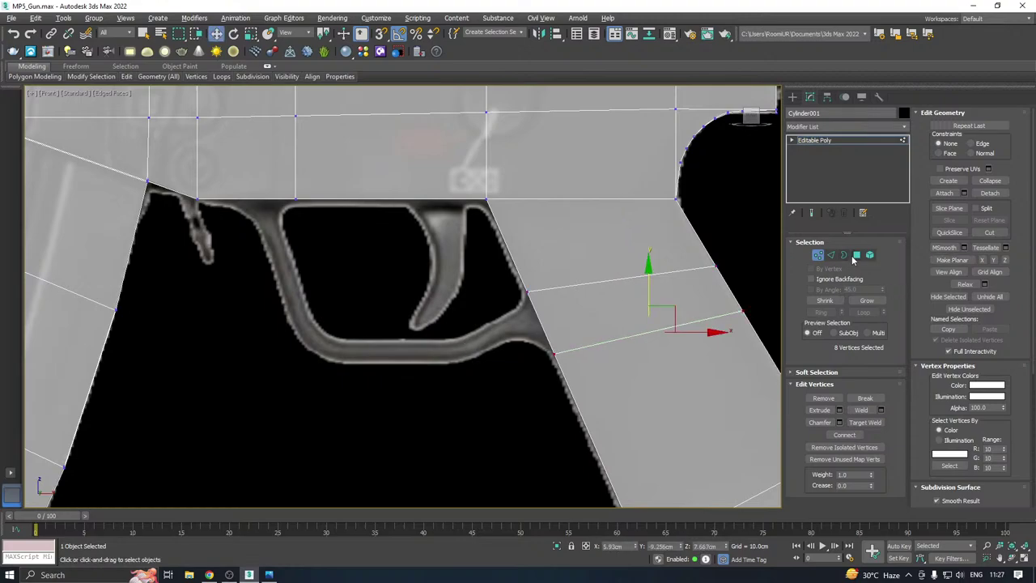
pyautogui.press('w')
# Select the three front polygons of the grip between the two new edge loops and inset them
pyautogui.press('4')
pyautogui.keyDown('alt'); pyautogui.moveTo(539, 304); pyautogui.dragTo(571, 297, button='middle'); pyautogui.keyUp('alt')
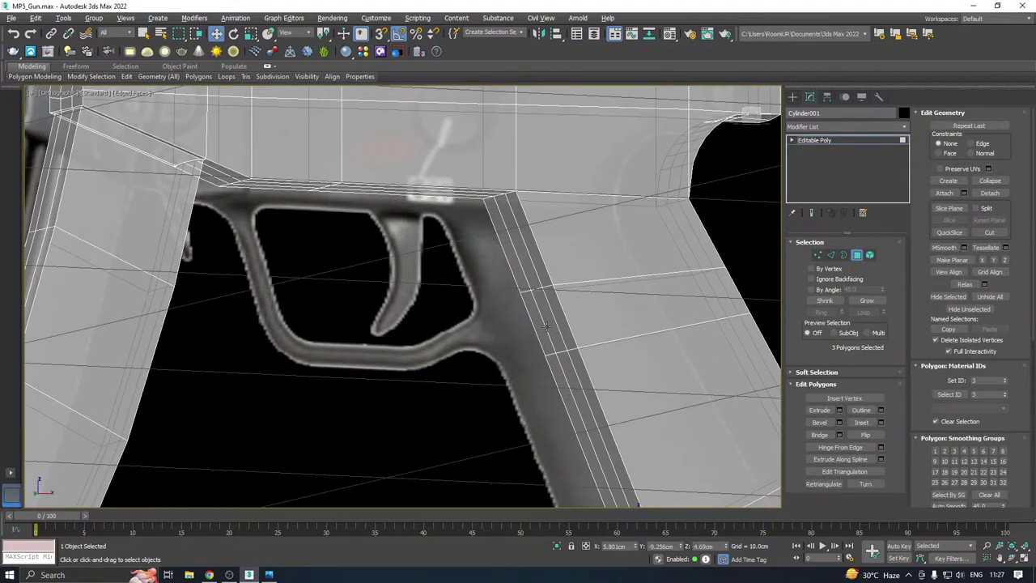
pyautogui.click(546, 326)
pyautogui.keyDown('ctrl'); pyautogui.click(562, 323); pyautogui.keyUp('ctrl')
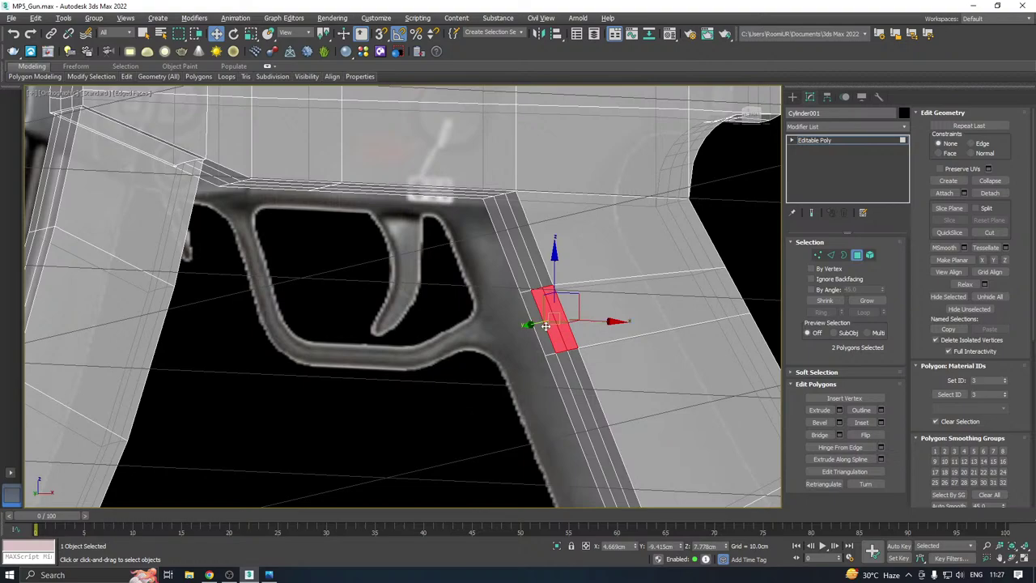
pyautogui.keyDown('ctrl'); pyautogui.click(539, 326); pyautogui.keyUp('ctrl')
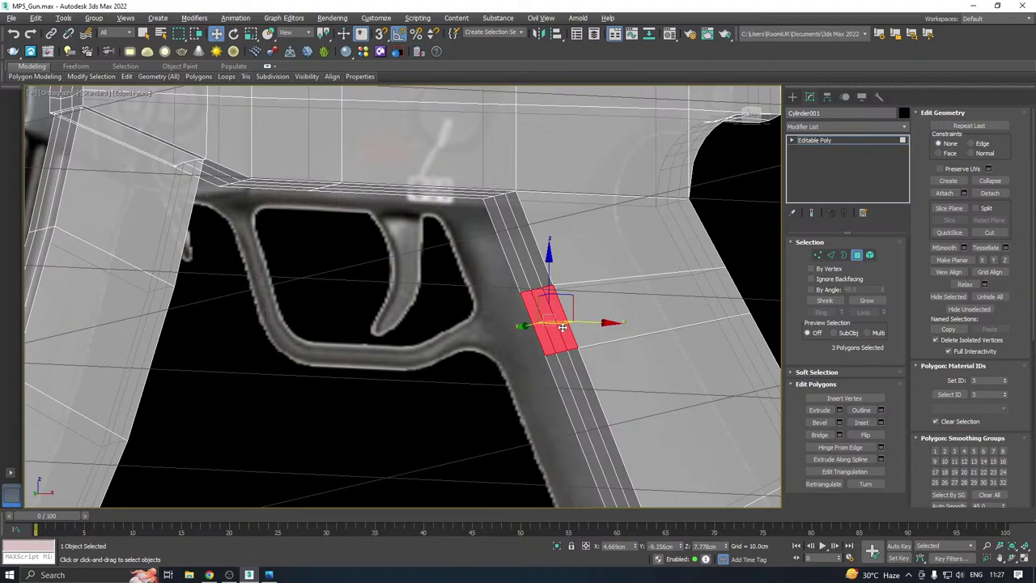
pyautogui.keyDown('alt'); pyautogui.moveTo(562, 326); pyautogui.dragTo(587, 316, button='middle'); pyautogui.keyUp('alt')
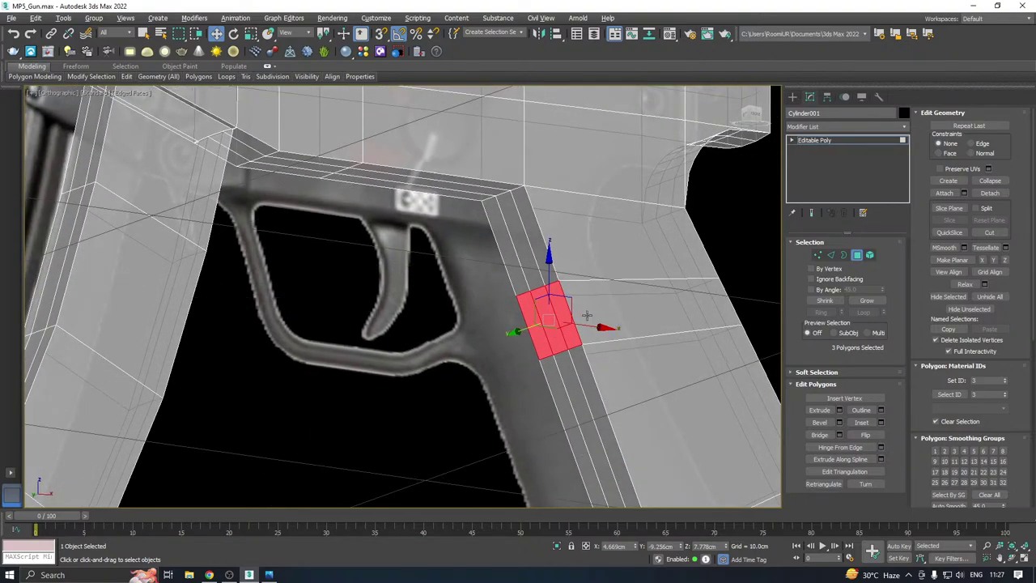
pyautogui.click(881, 422)
pyautogui.keyDown('alt'); pyautogui.moveTo(518, 316); pyautogui.dragTo(541, 307, button='middle'); pyautogui.keyUp('alt')
pyautogui.click(504, 320)
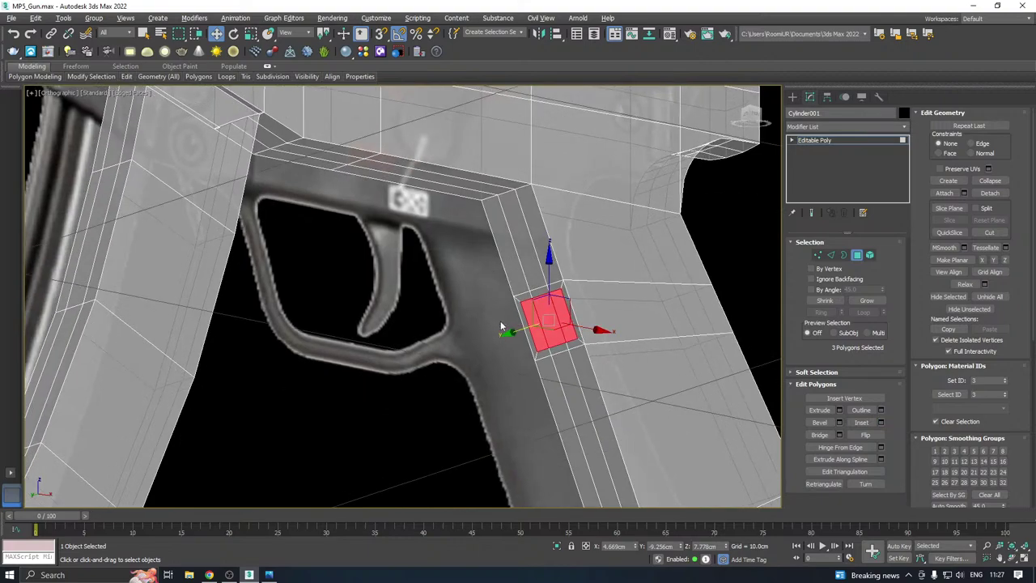
# Extrude the inset polygons from the grip's front and pull the face forward to begin the trigger guard
pyautogui.press('f')
pyautogui.scroll(8, 485, 322)
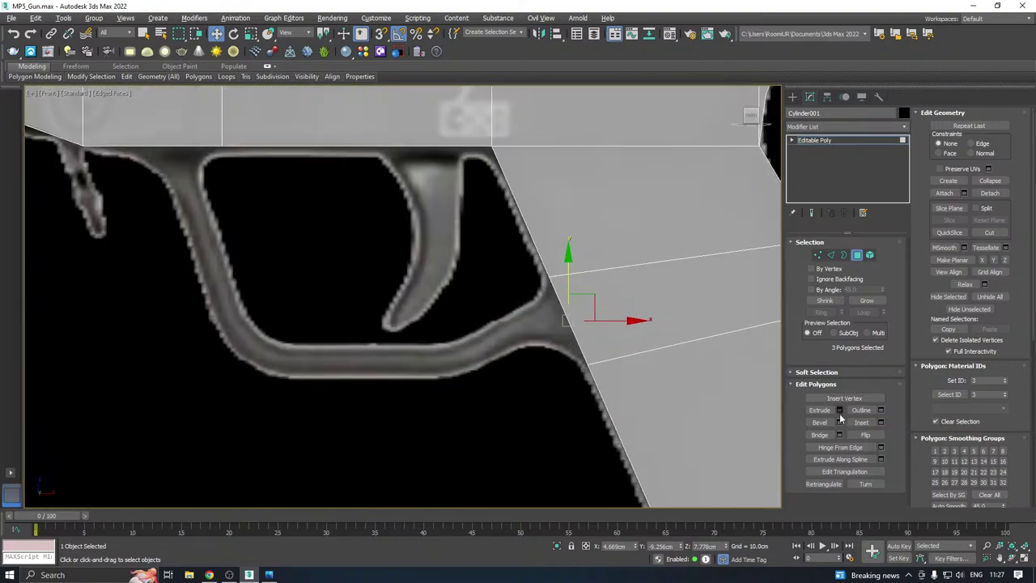
pyautogui.click(839, 410)
pyautogui.click(503, 320)
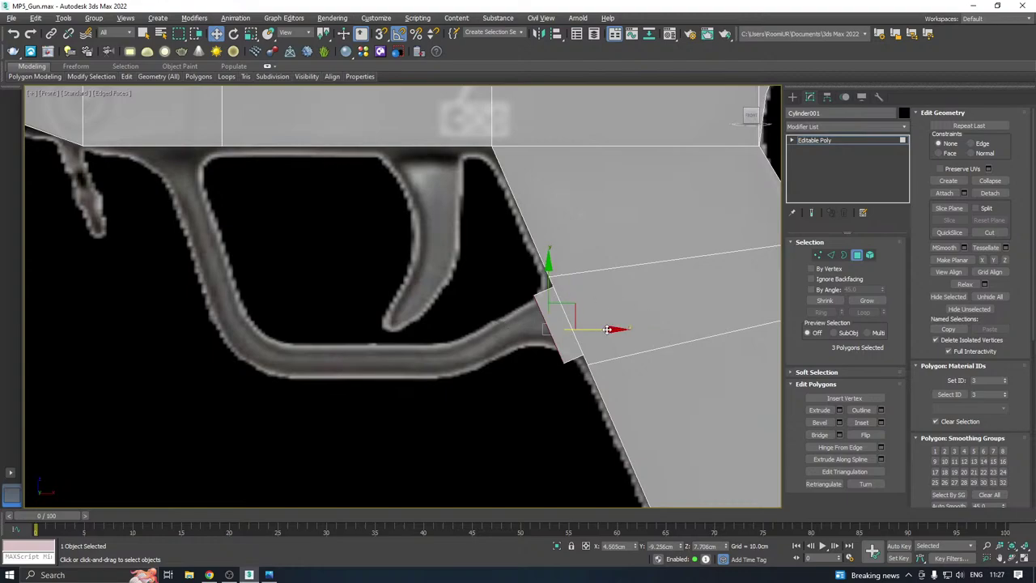
pyautogui.moveTo(605, 329); pyautogui.dragTo(525, 308)
# Raise the vertices at the guard stub's upper base and fit its front end vertices to the reference guard's outline
pyautogui.click(817, 255)
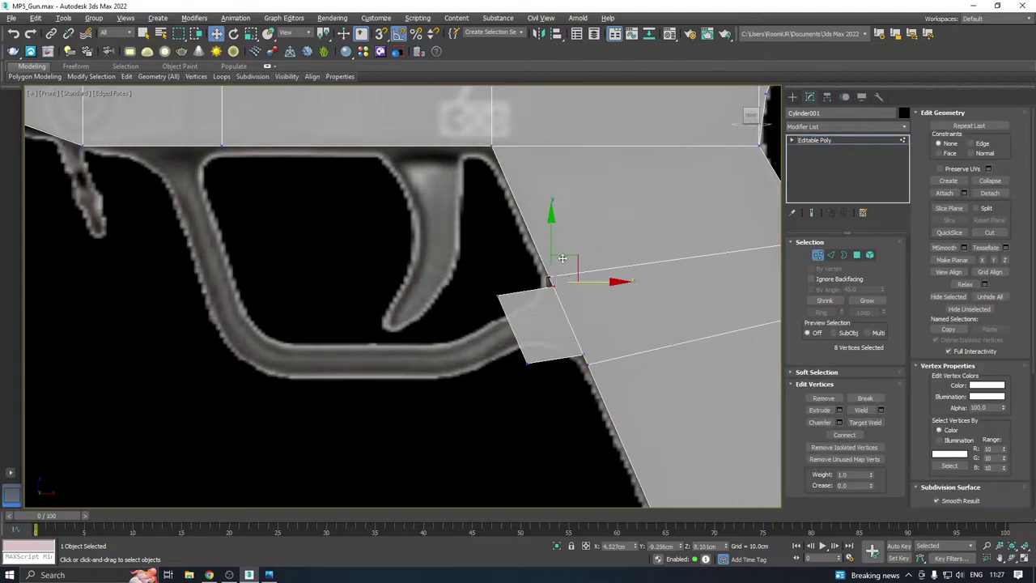
pyautogui.scroll(3, 443, 285)
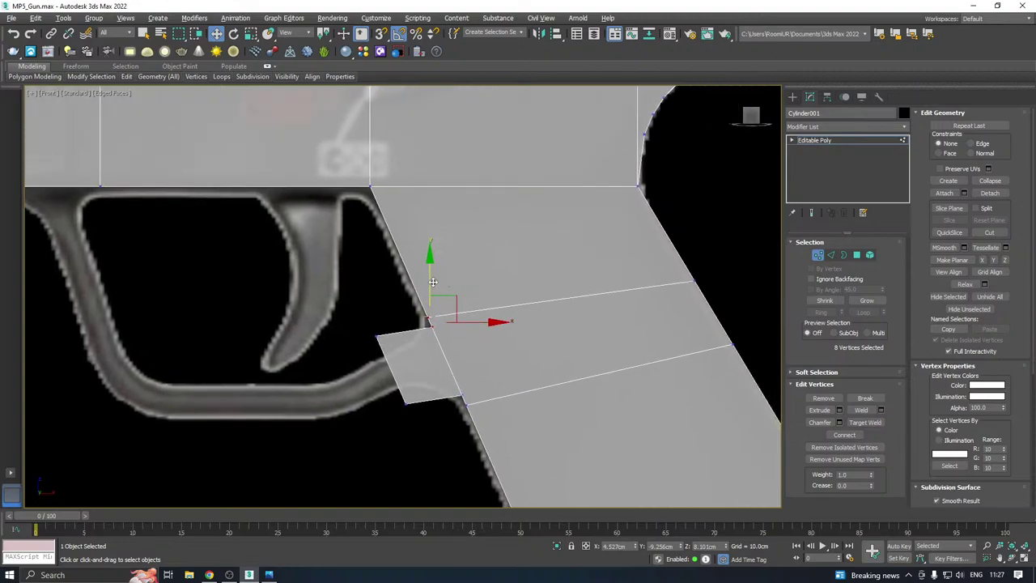
pyautogui.moveTo(466, 321); pyautogui.dragTo(457, 314)
pyautogui.moveTo(537, 354); pyautogui.dragTo(522, 337, button='middle')
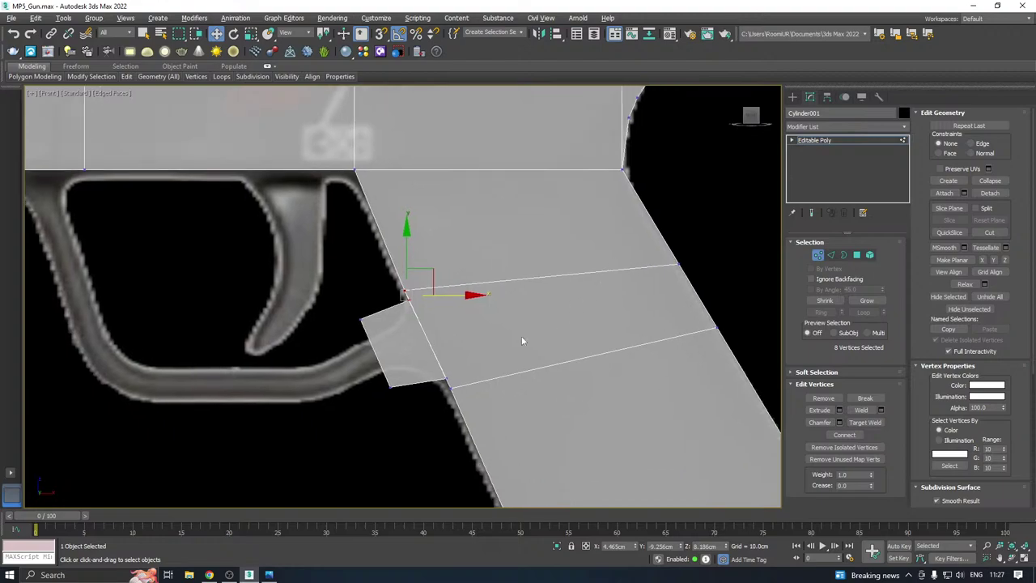
pyautogui.moveTo(421, 426); pyautogui.dragTo(421, 427)
pyautogui.moveTo(500, 384); pyautogui.dragTo(357, 303)
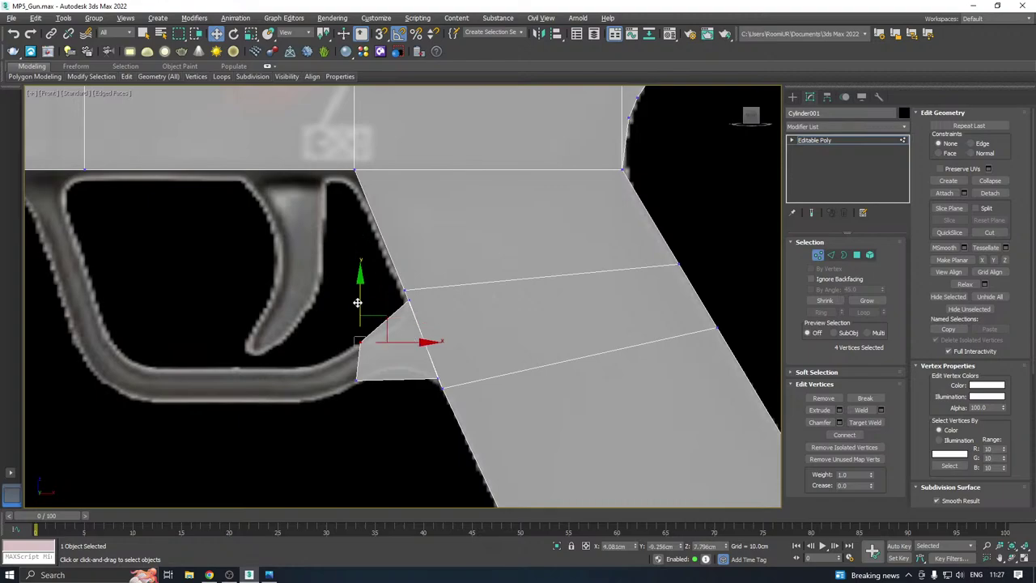
# Insert an edge loop across the trigger guard stub, about midway between its front end and the grip
pyautogui.moveTo(394, 391); pyautogui.dragTo(447, 383, button='middle')
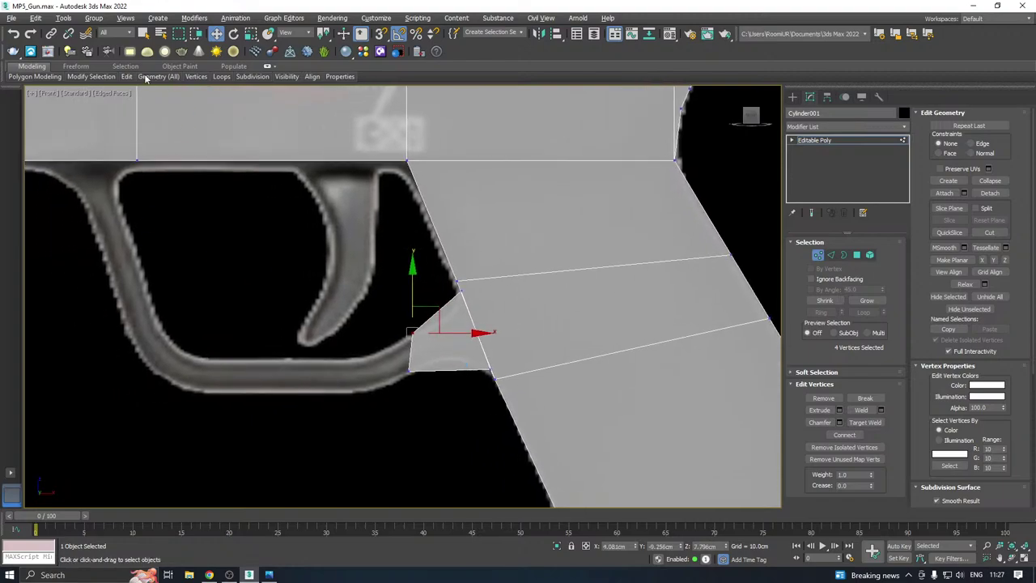
pyautogui.moveTo(135, 83)
pyautogui.click(215, 103)
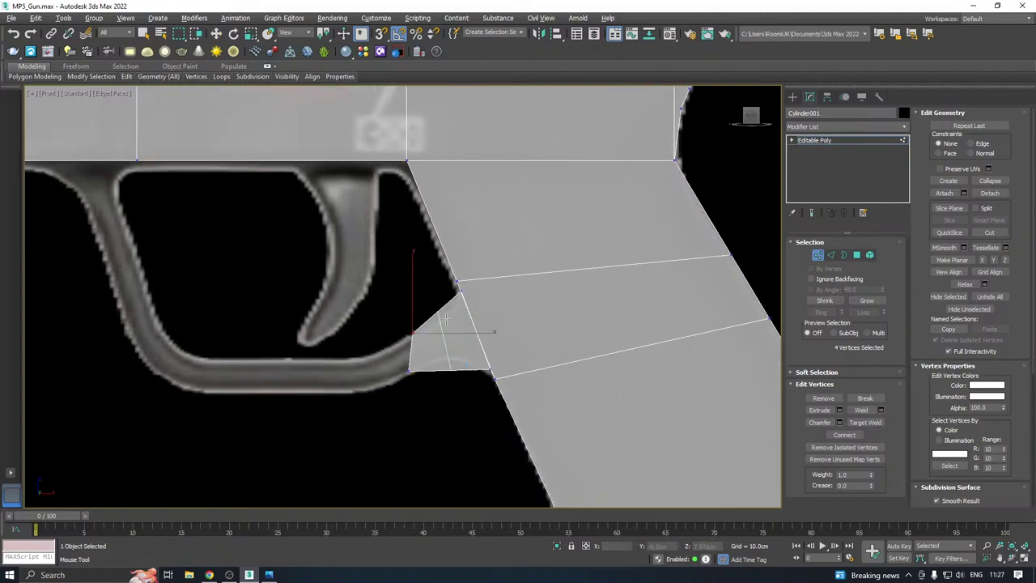
pyautogui.click(449, 310)
pyautogui.rightClick(449, 310)
# Move the new loop's lower vertices to about X 4.43 cm, Z 7.57 cm and its upper ones to about X 4.35 cm, Z 7.94 cm
pyautogui.scroll(3, 453, 324)
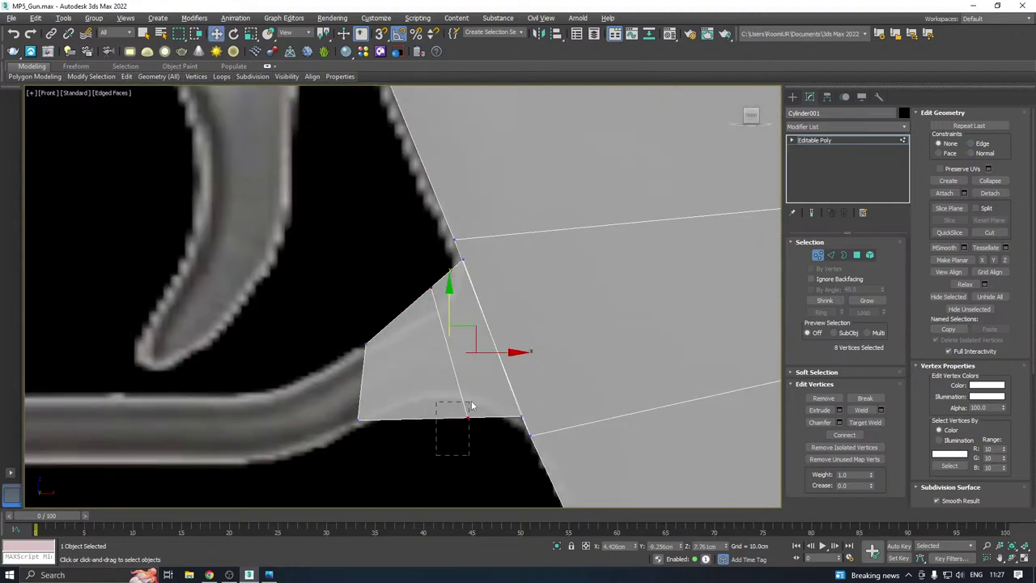
pyautogui.moveTo(471, 406); pyautogui.dragTo(474, 404)
pyautogui.moveTo(466, 369); pyautogui.dragTo(468, 349)
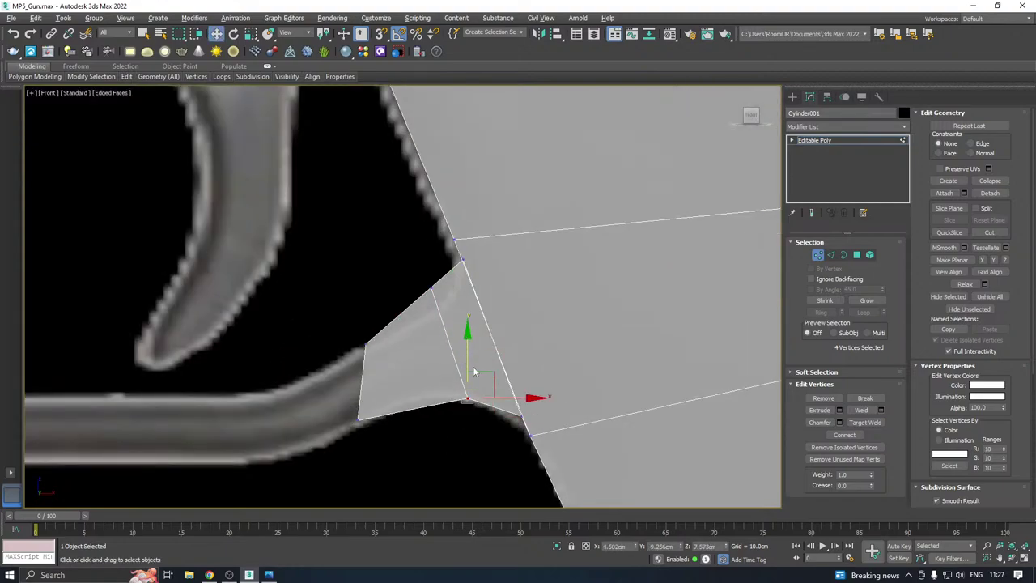
pyautogui.moveTo(512, 400); pyautogui.dragTo(494, 400)
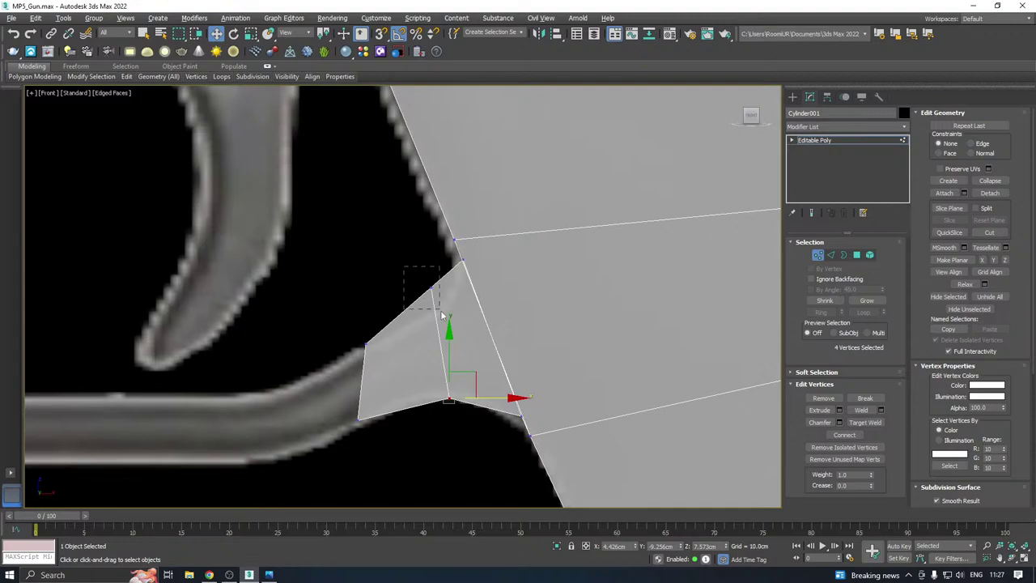
pyautogui.moveTo(441, 312); pyautogui.dragTo(439, 309)
pyautogui.moveTo(431, 246); pyautogui.dragTo(431, 266)
# Extrude the trigger guard stub's three end polygons 0.179 cm and pull them forward along the guard to about X 3.27 cm, Z 7.43 cm
pyautogui.scroll(-3, 481, 260)
pyautogui.keyDown('alt'); pyautogui.moveTo(482, 263); pyautogui.dragTo(560, 312, button='middle'); pyautogui.keyUp('alt')
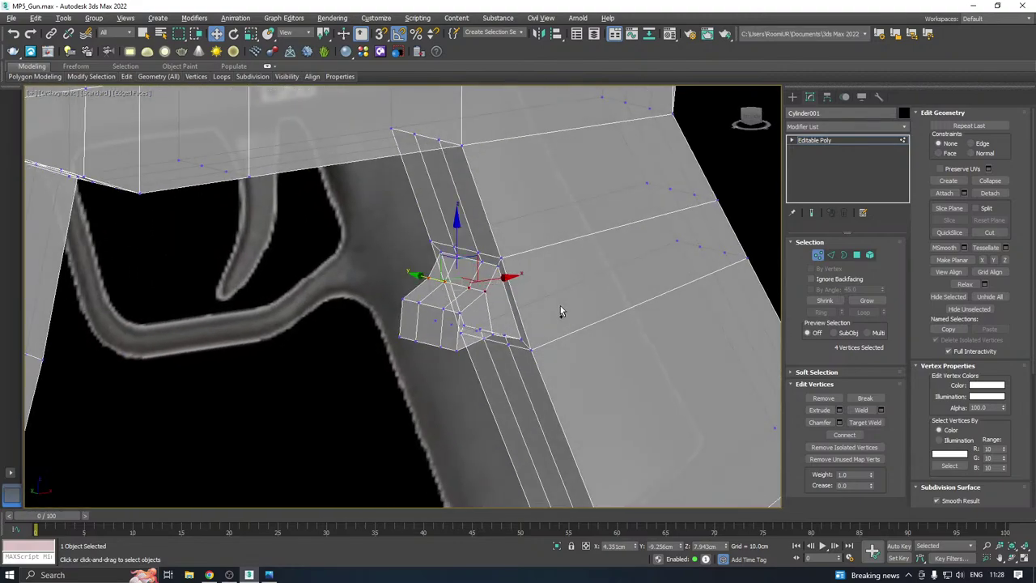
pyautogui.press('f')
pyautogui.scroll(6, 524, 320)
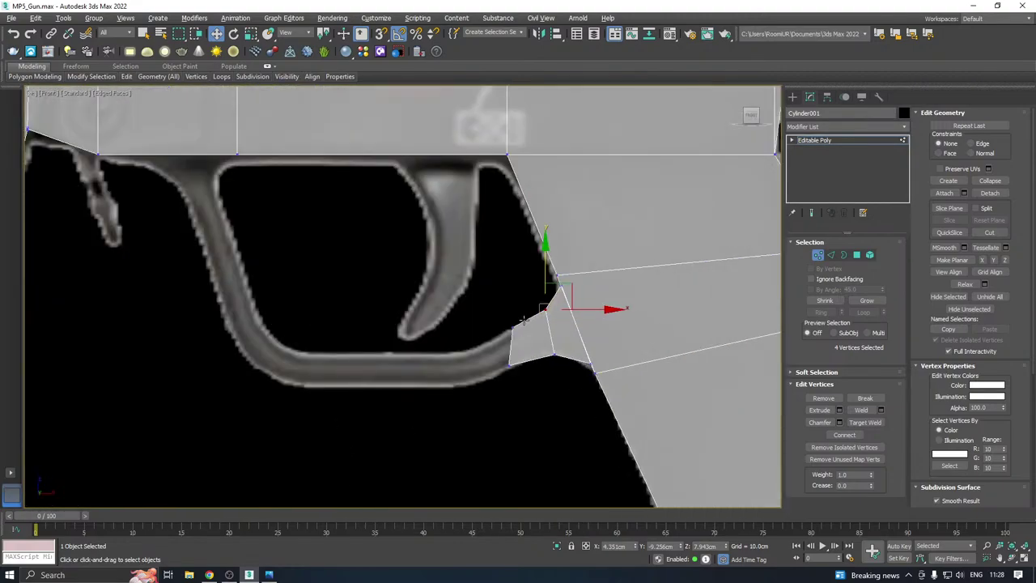
pyautogui.click(856, 255)
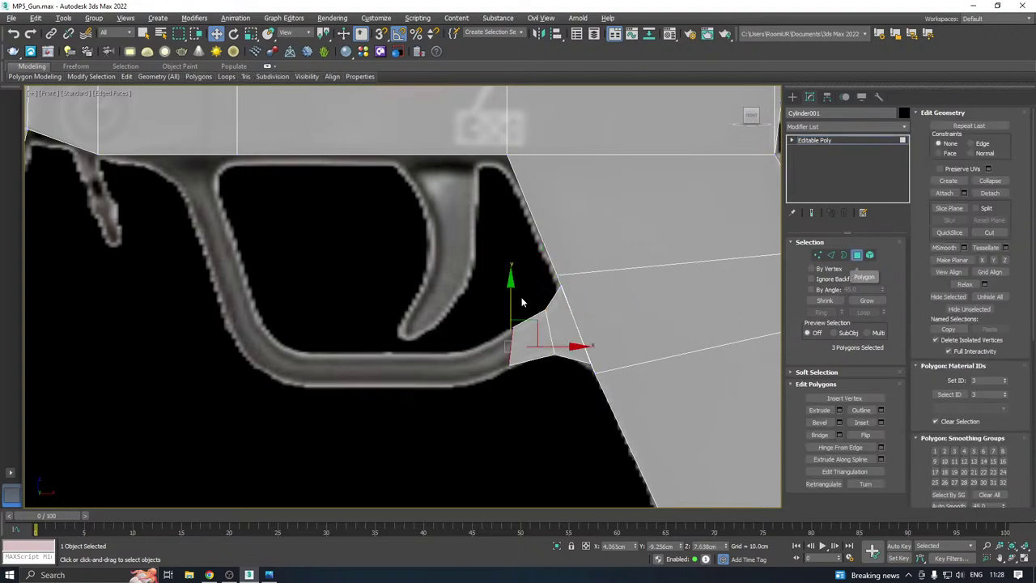
pyautogui.click(839, 409)
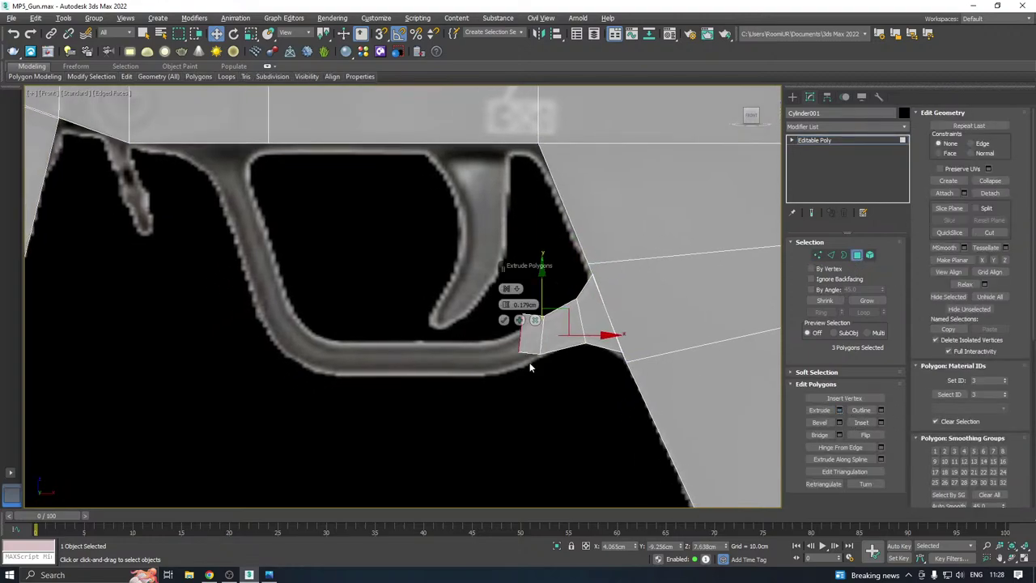
pyautogui.click(503, 320)
pyautogui.moveTo(562, 333); pyautogui.dragTo(453, 330)
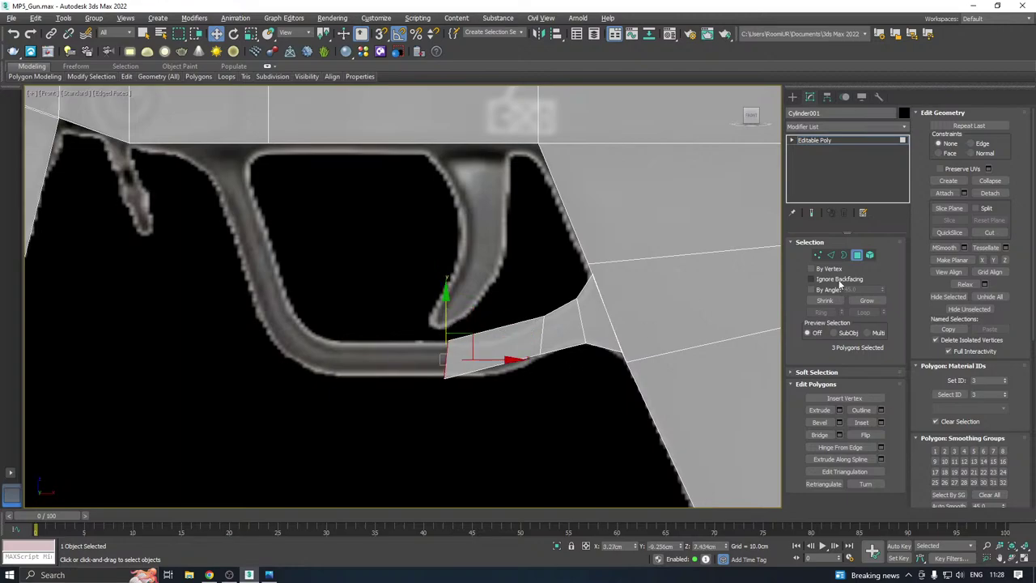
# Fit the guard's front end vertices to the reference bend around X 3.77 cm, and the upper ones just behind to about X 4.08 cm, Z 7.78 cm
pyautogui.click(817, 255)
pyautogui.scroll(2, 379, 303)
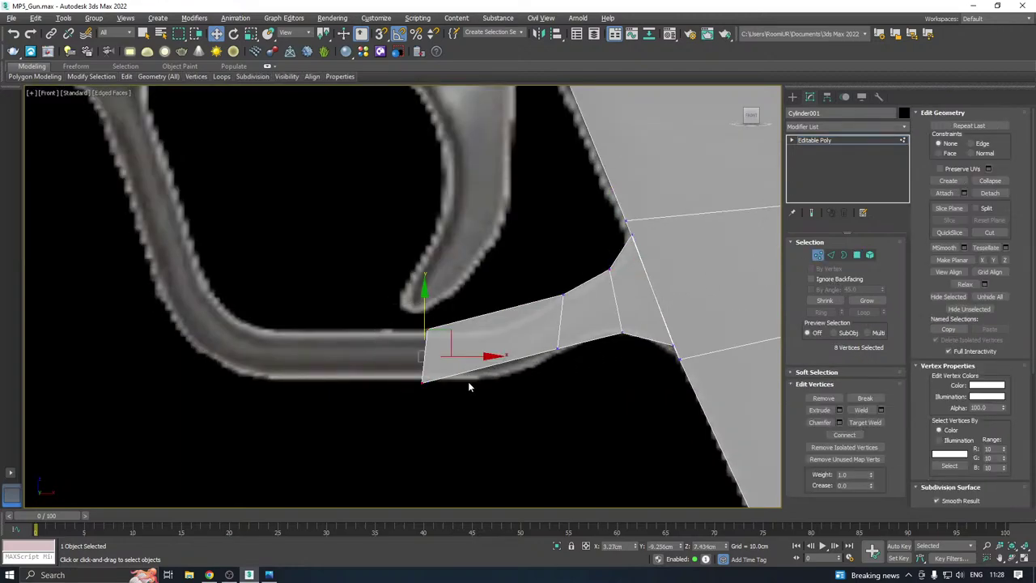
pyautogui.moveTo(469, 365); pyautogui.dragTo(546, 321)
pyautogui.scroll(2, 530, 376)
pyautogui.moveTo(482, 375); pyautogui.dragTo(647, 321)
pyautogui.moveTo(557, 209); pyautogui.dragTo(620, 243)
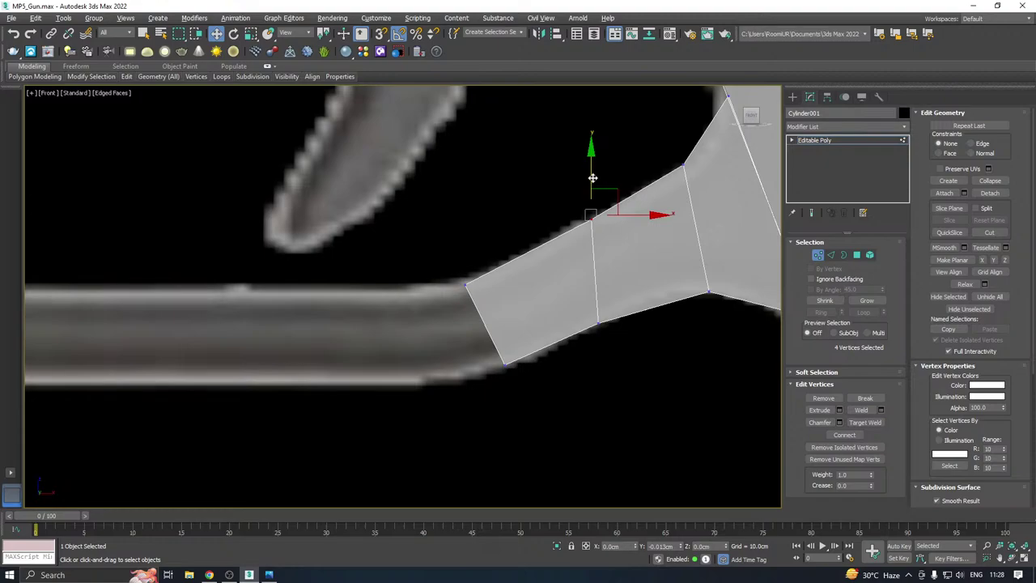
pyautogui.scroll(-3, 534, 227)
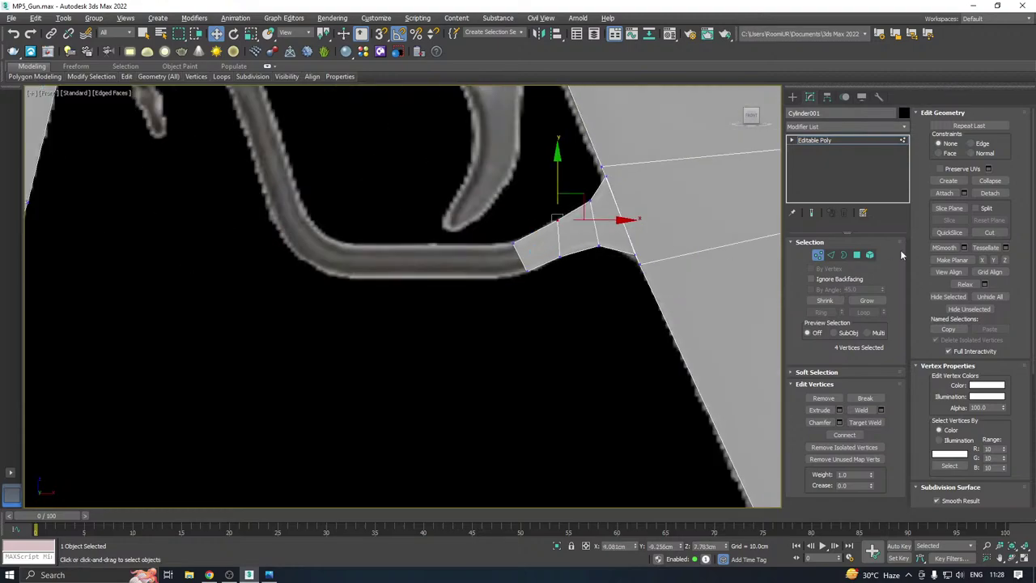
# Extrude the guard's three end polygons, pull them forward to about X 2.28 cm and raise them onto the reference's straight section
pyautogui.click(856, 255)
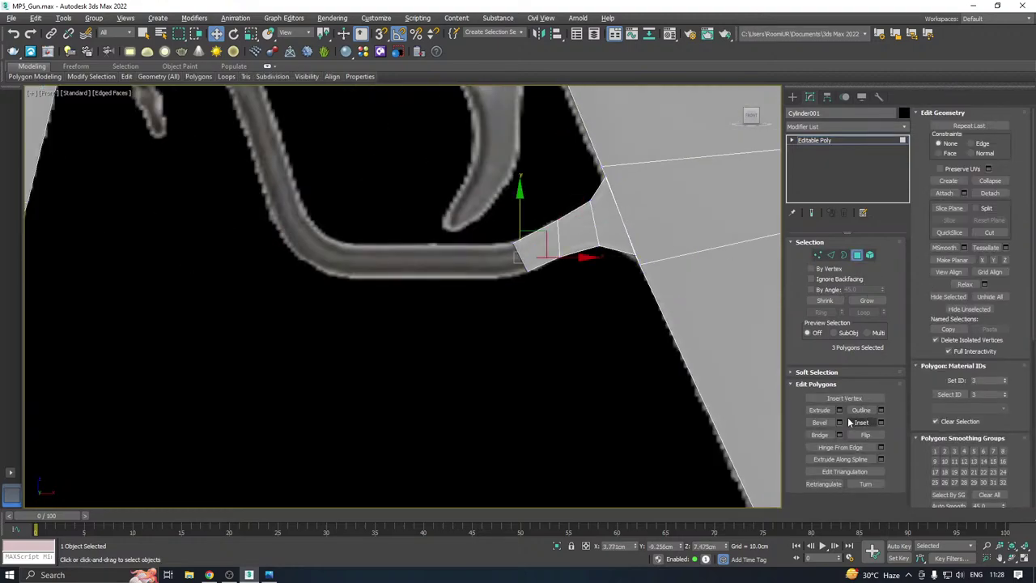
pyautogui.click(839, 409)
pyautogui.click(504, 322)
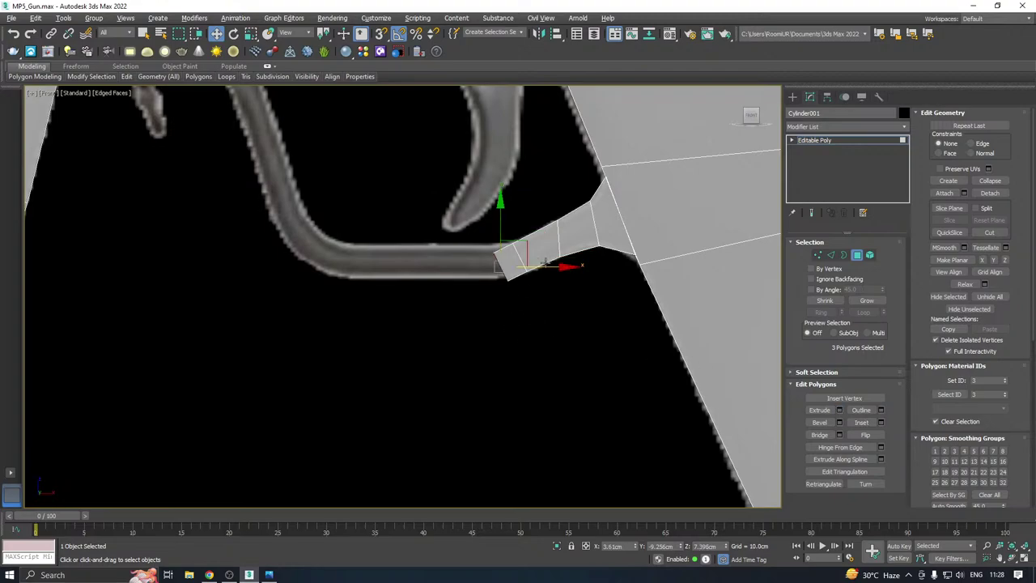
pyautogui.moveTo(548, 265); pyautogui.dragTo(405, 261)
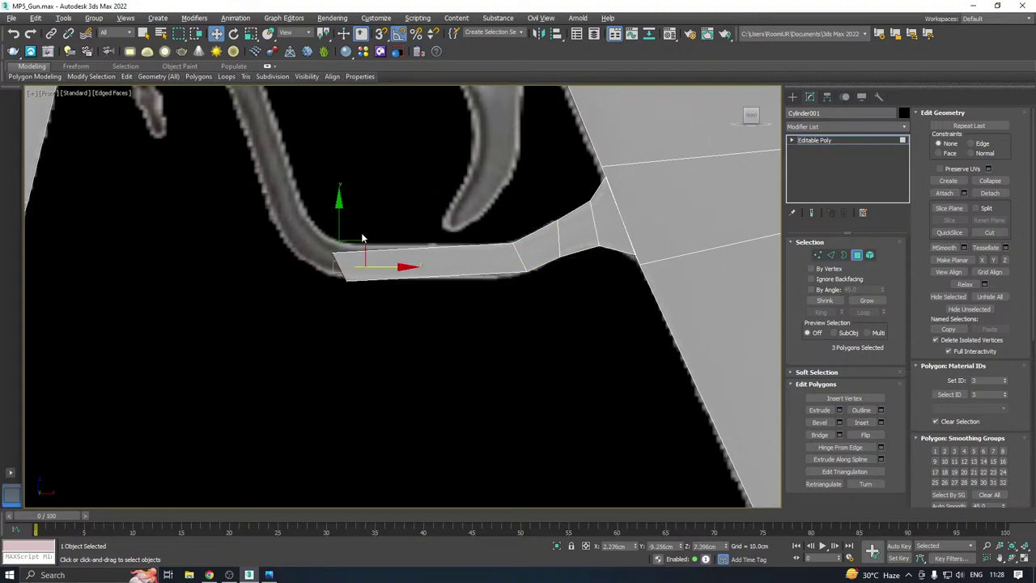
pyautogui.moveTo(364, 234); pyautogui.dragTo(427, 284, button='middle')
pyautogui.moveTo(354, 278); pyautogui.dragTo(357, 267)
# Lower the bottom vertices at the straight section's rear end to about X 3.82 cm, Z 7.34 cm
pyautogui.click(817, 257)
pyautogui.scroll(2, 591, 306)
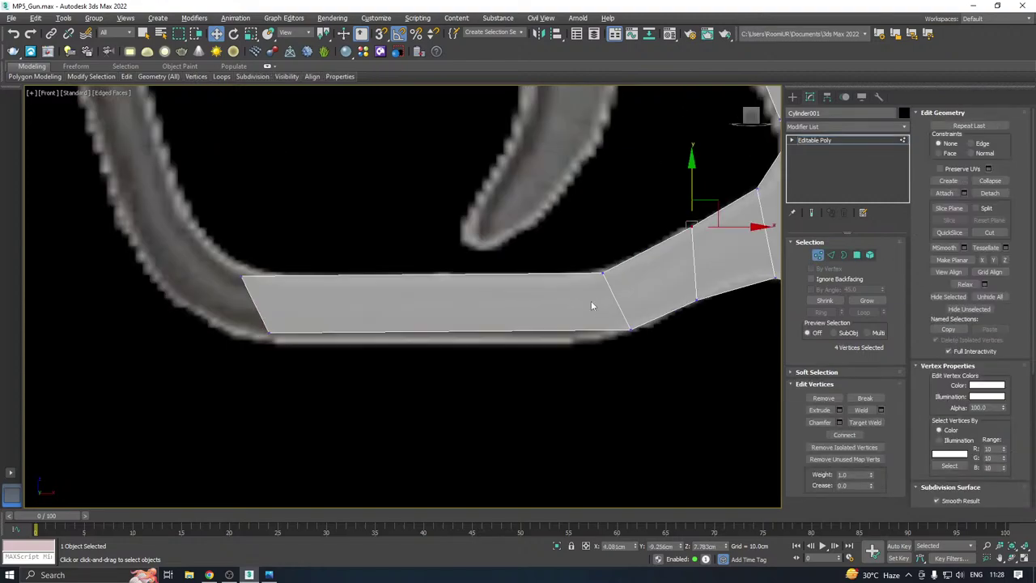
pyautogui.moveTo(630, 328); pyautogui.dragTo(664, 331)
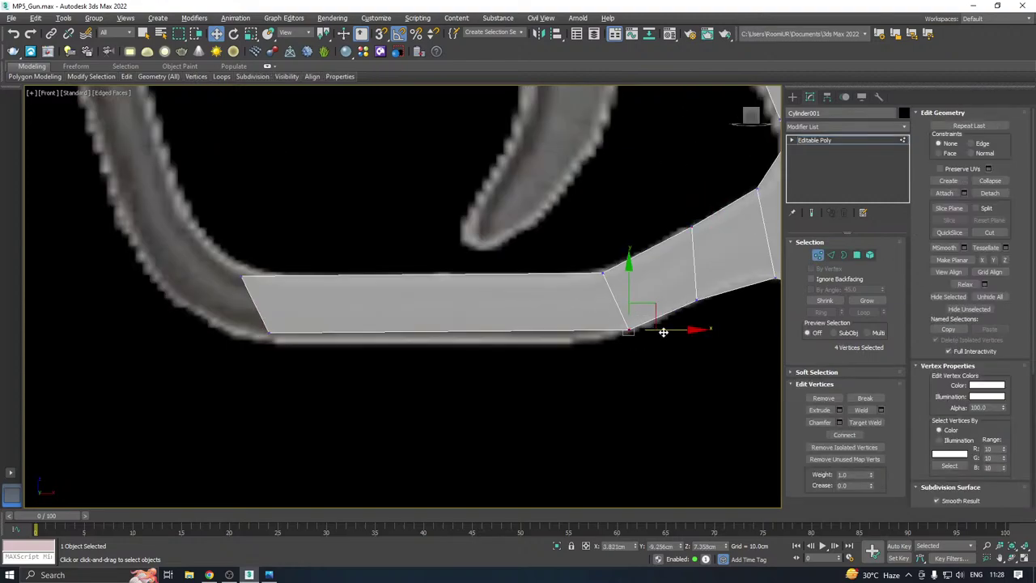
pyautogui.moveTo(627, 292); pyautogui.dragTo(627, 295)
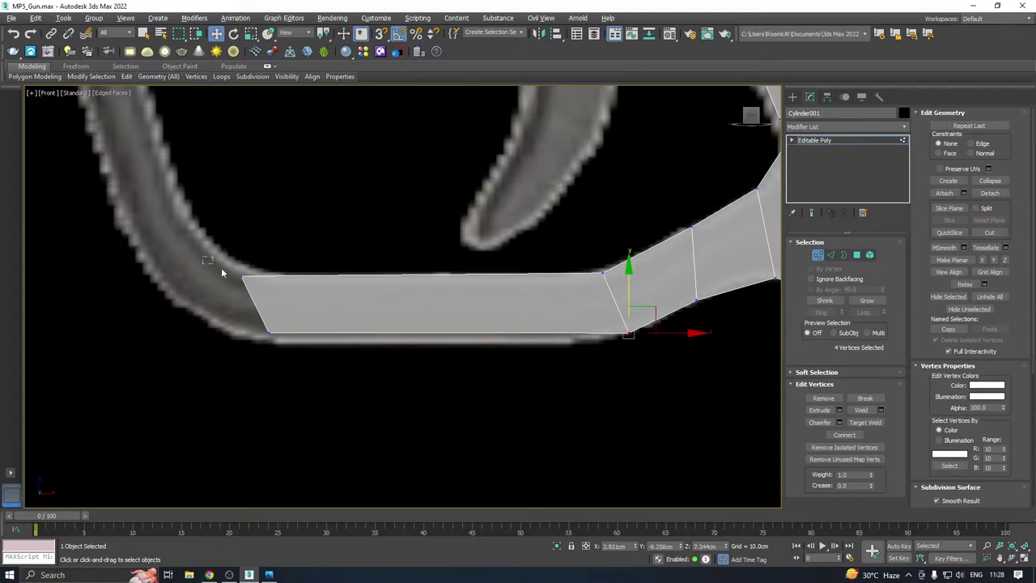
# Shift the straight section's upper front vertices backward and move its lower front vertices to about X 2.38 cm, Z 7.30 cm
pyautogui.click(243, 277)
pyautogui.moveTo(243, 277); pyautogui.dragTo(287, 277)
pyautogui.click(269, 330)
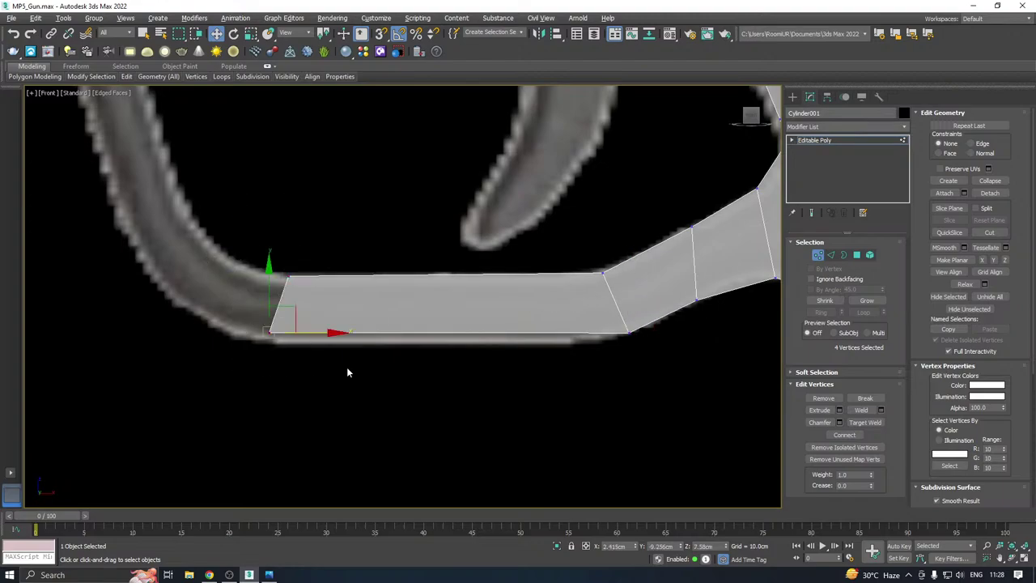
pyautogui.moveTo(321, 332); pyautogui.dragTo(333, 332)
pyautogui.moveTo(281, 286); pyautogui.dragTo(285, 298)
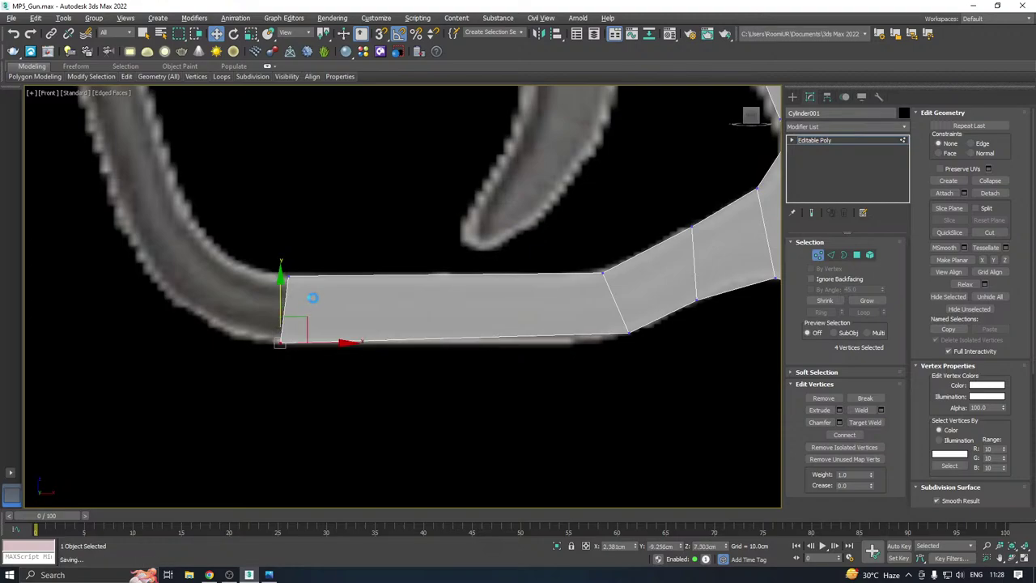
# Insert an edge loop near the straight section's rear end and move its lower vertices to about X 3.51 cm, Z 7.30 cm
pyautogui.moveTo(413, 323); pyautogui.dragTo(426, 373, button='middle')
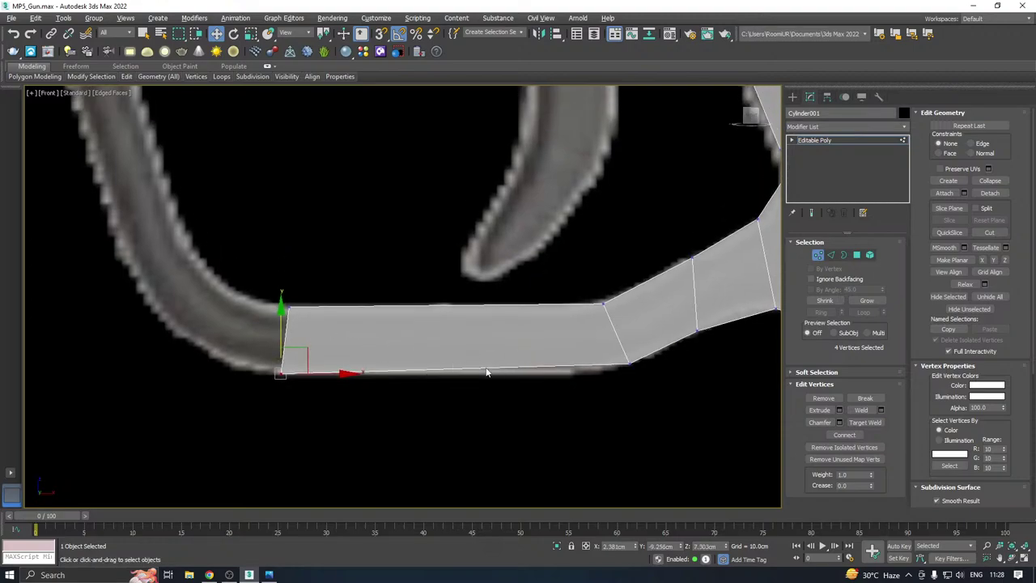
pyautogui.scroll(-2, 486, 372)
pyautogui.click(127, 76)
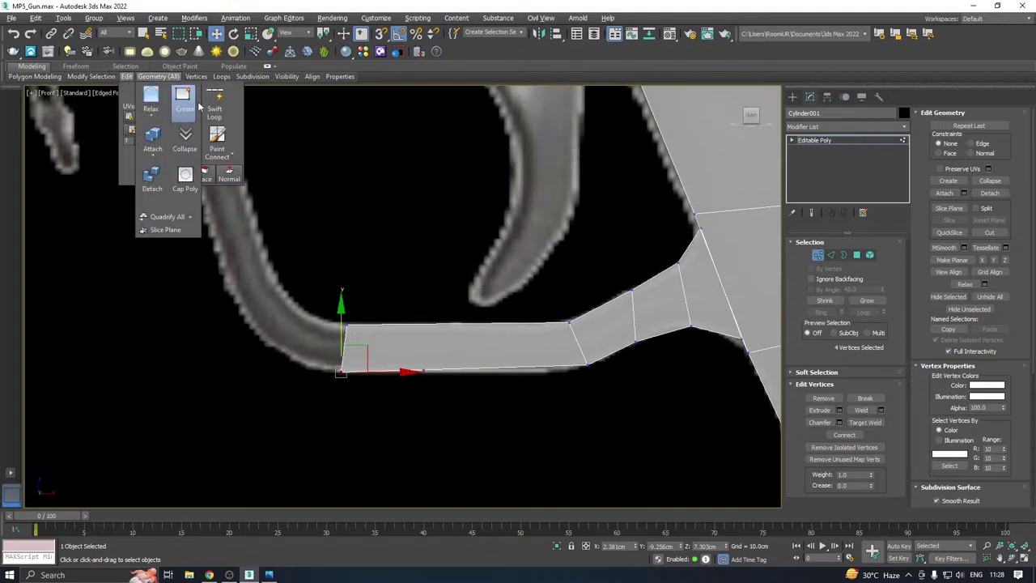
pyautogui.click(214, 103)
pyautogui.click(521, 350)
pyautogui.rightClick(530, 356)
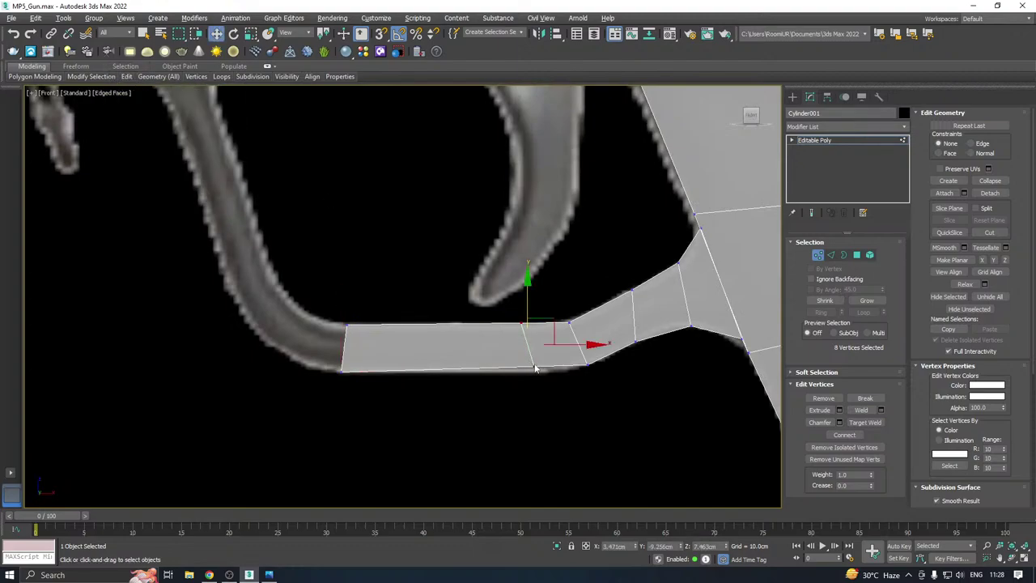
pyautogui.scroll(2, 534, 390)
pyautogui.moveTo(509, 388); pyautogui.dragTo(542, 323)
pyautogui.scroll(-3, 542, 323)
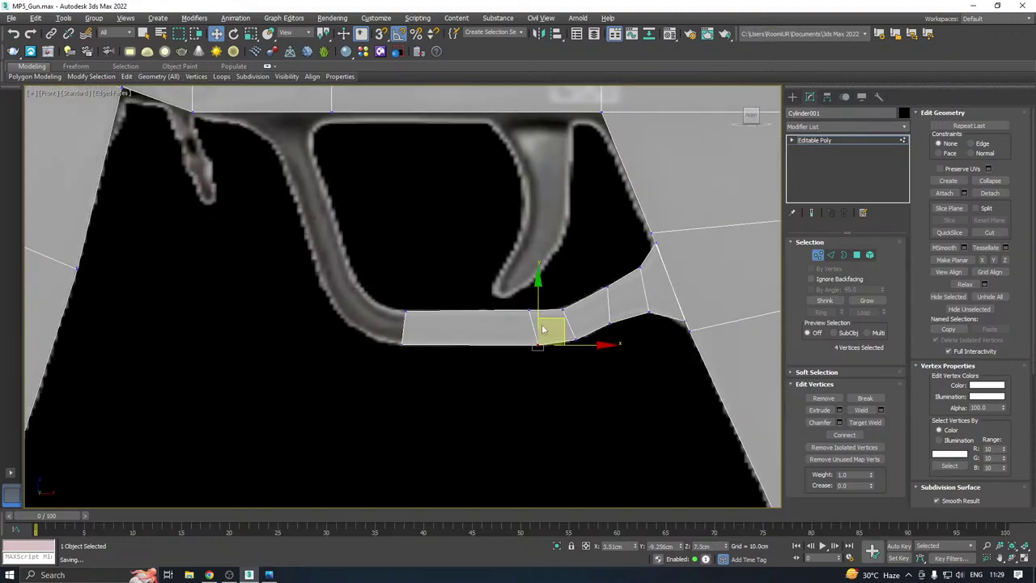
# Extrude the guard's three front end polygons and move them forward and up into the reference's front bend
pyautogui.moveTo(382, 321); pyautogui.dragTo(469, 353, button='middle')
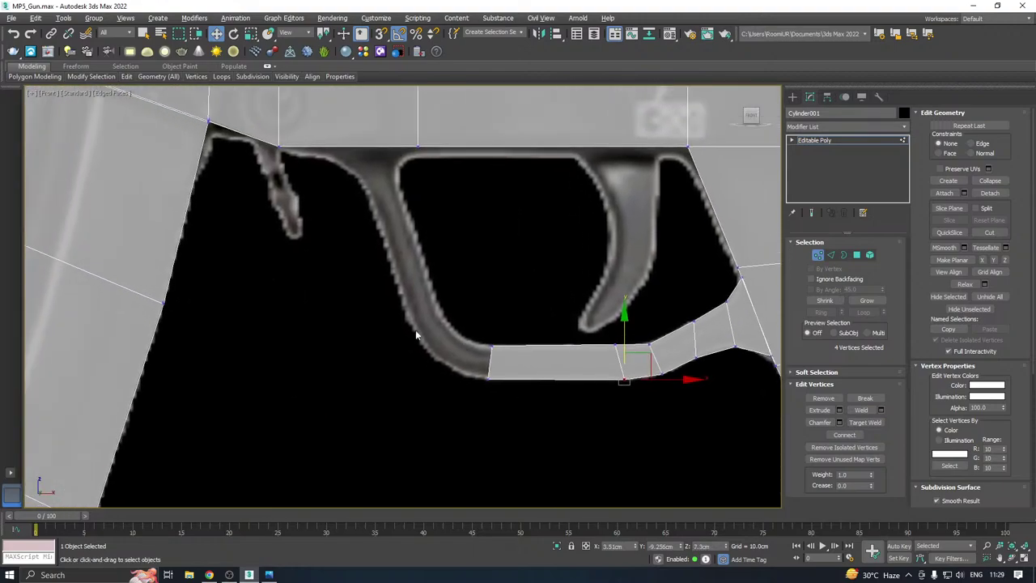
pyautogui.click(855, 255)
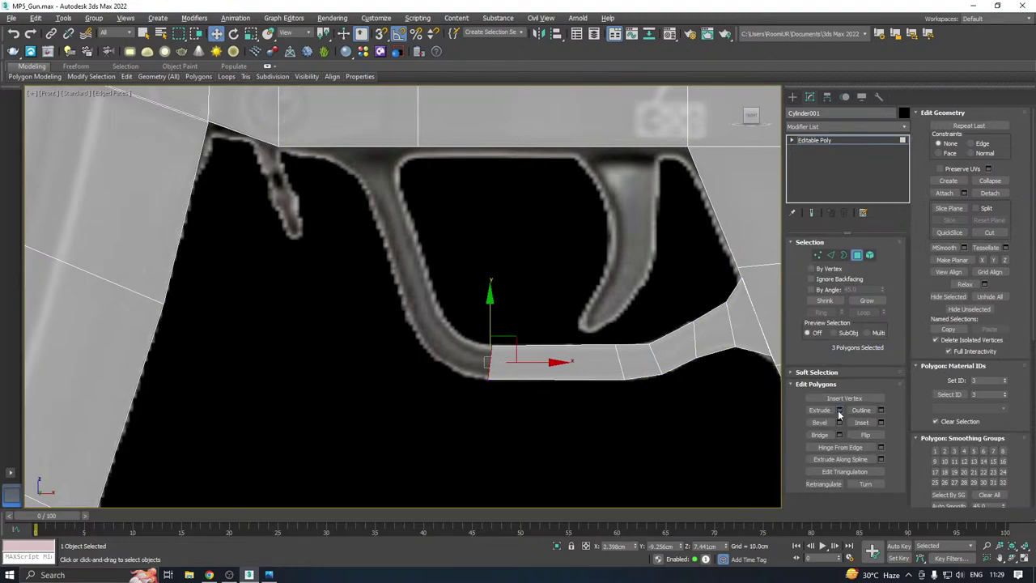
pyautogui.click(839, 411)
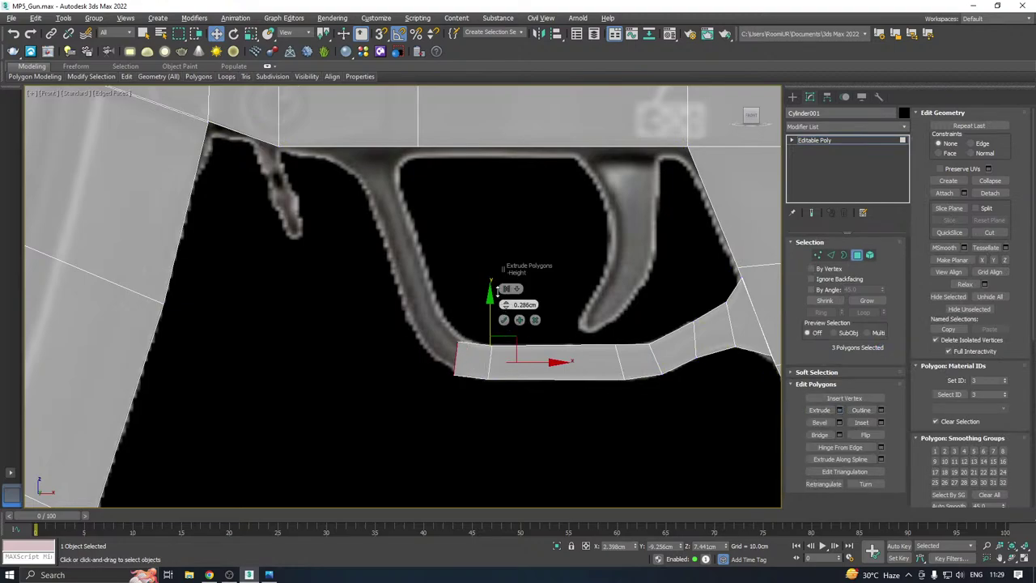
pyautogui.click(503, 319)
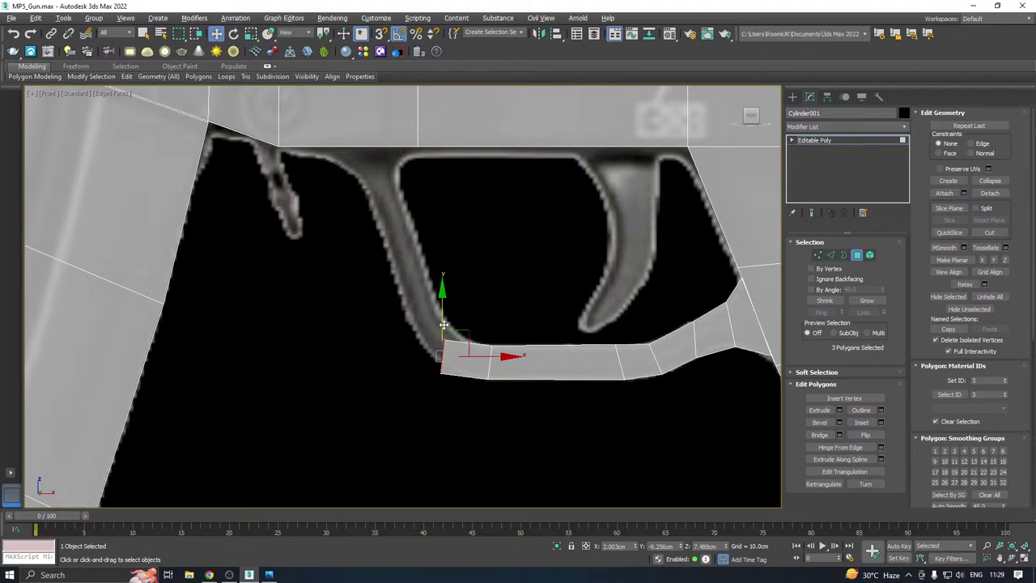
pyautogui.moveTo(443, 324); pyautogui.dragTo(439, 304)
pyautogui.moveTo(483, 335); pyautogui.dragTo(459, 333)
# Move the front end's lower vertices to about X 1.85 cm, Z 7.53 cm and its upper ones to about X 1.99 cm, Z 7.81 cm
pyautogui.click(817, 255)
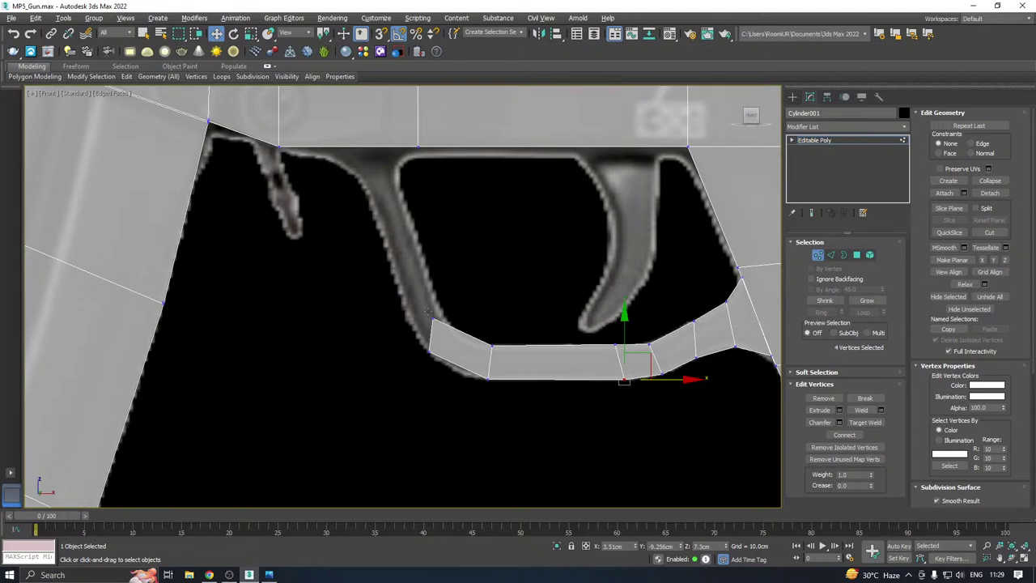
pyautogui.scroll(3, 483, 371)
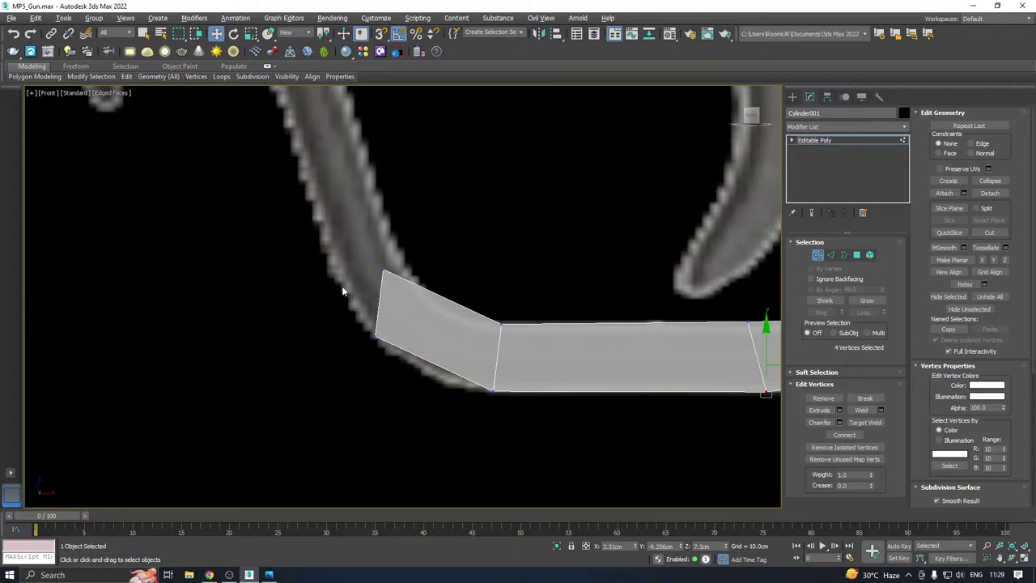
pyautogui.moveTo(371, 322); pyautogui.dragTo(402, 356)
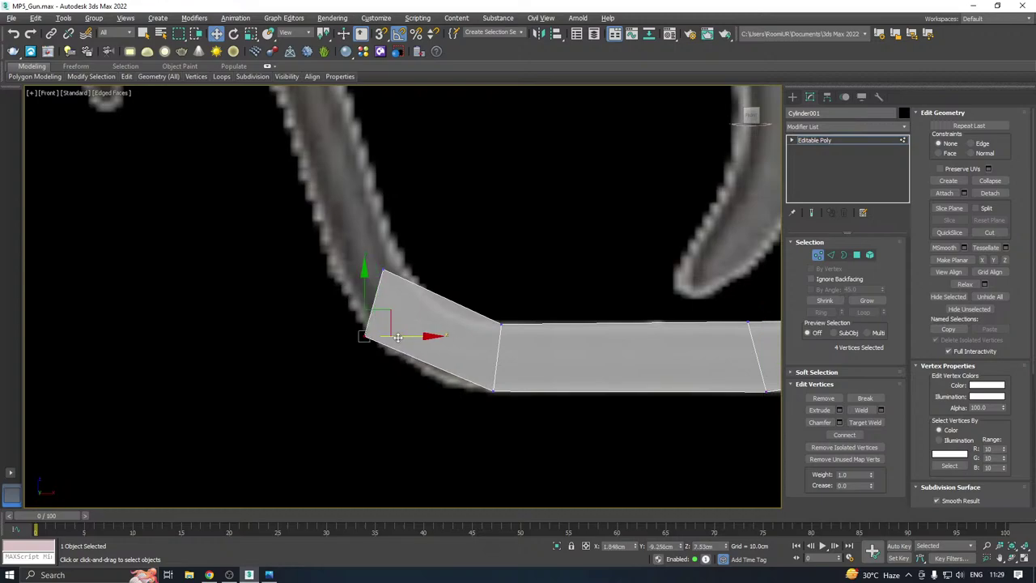
pyautogui.moveTo(364, 288); pyautogui.dragTo(374, 286)
pyautogui.moveTo(433, 271); pyautogui.dragTo(448, 269)
pyautogui.scroll(-3, 457, 306)
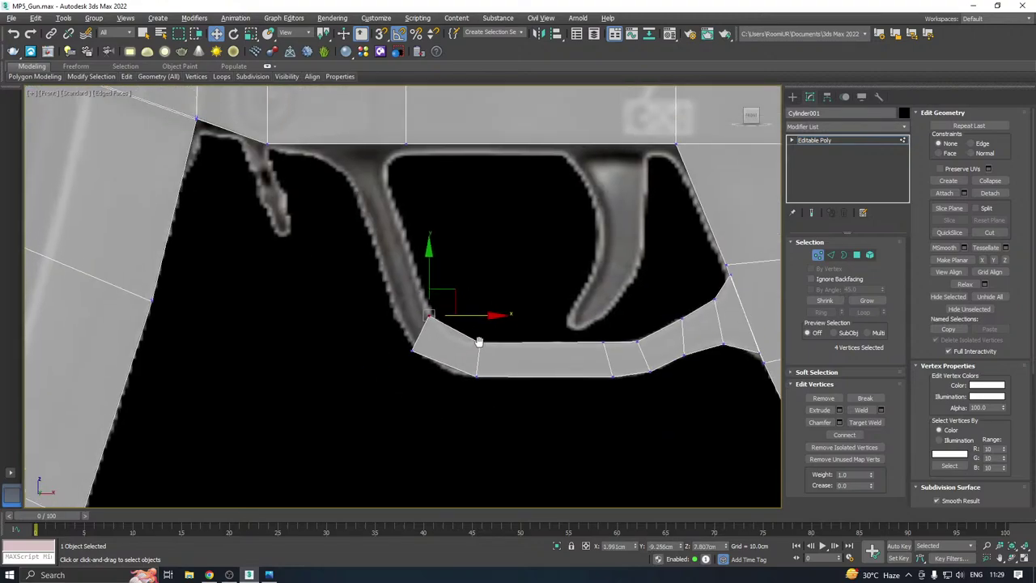
# Insert an edge loop about midway across the guard's front bend segment
pyautogui.click(857, 255)
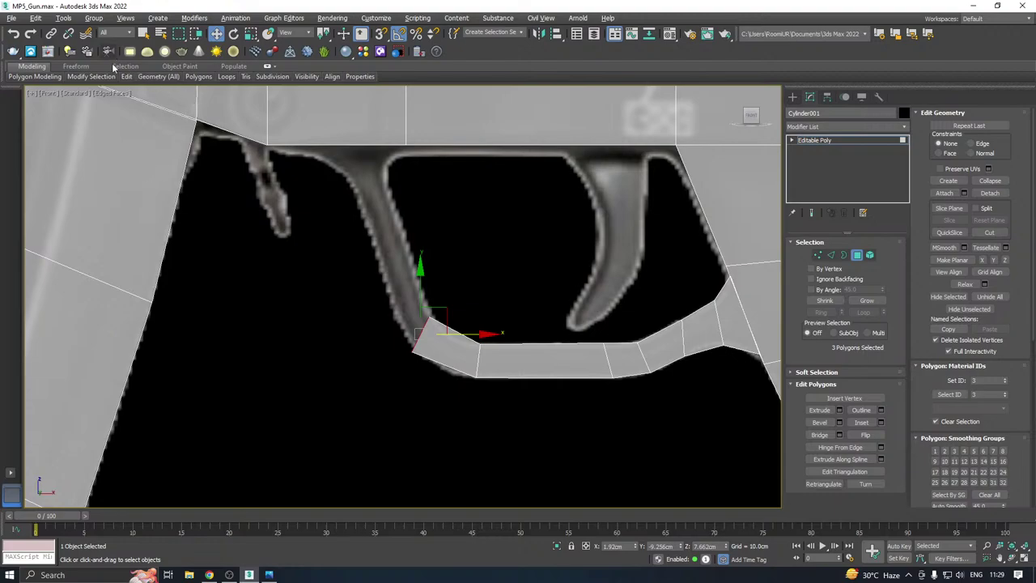
pyautogui.moveTo(128, 76)
pyautogui.click(453, 360)
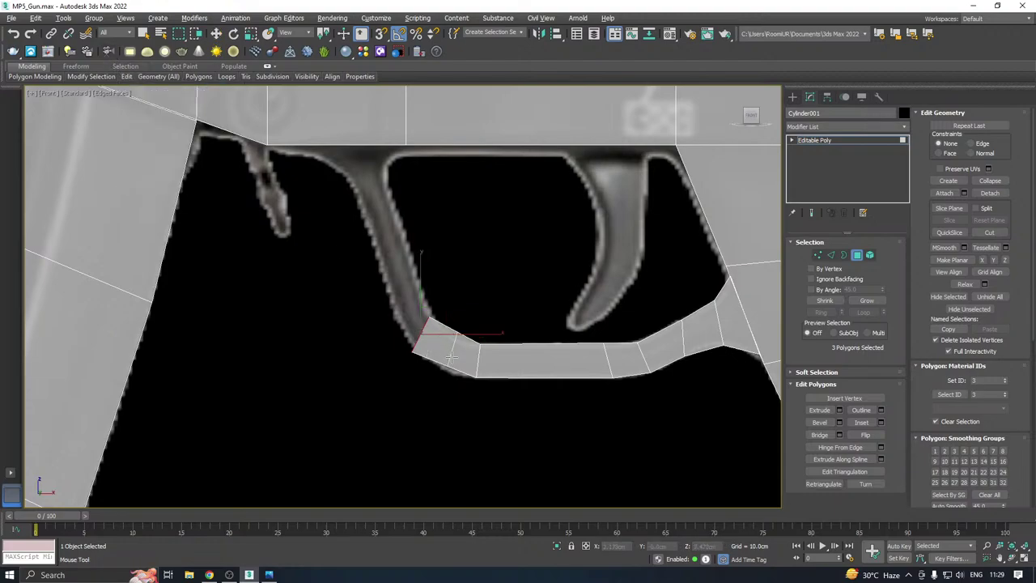
pyautogui.rightClick(452, 360)
pyautogui.scroll(3, 452, 361)
# Lower the new loop's bottom vertices to the reference outline and its upper vertices to about X 2.23 cm, Z 7.61 cm
pyautogui.click(818, 255)
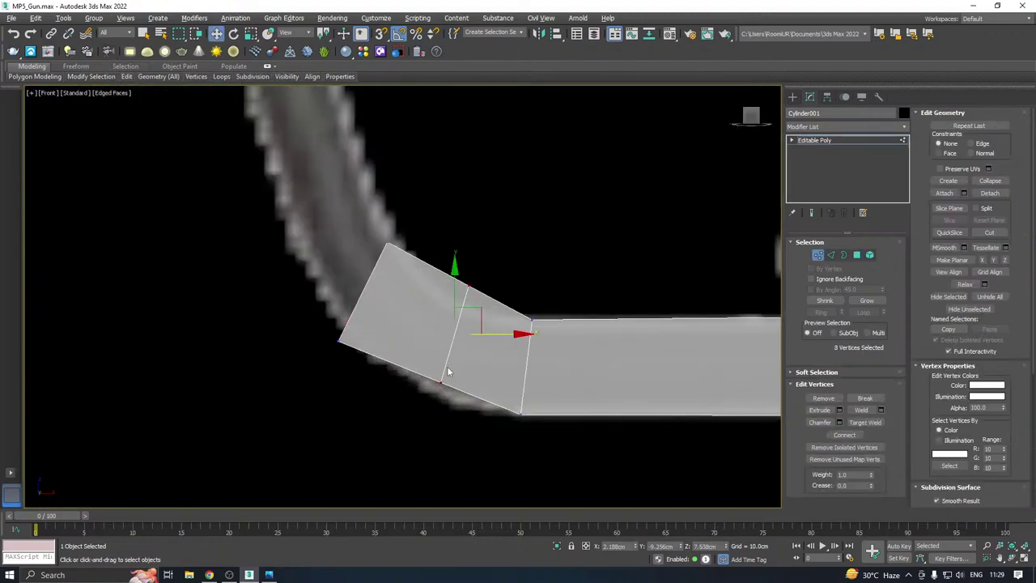
pyautogui.moveTo(412, 405); pyautogui.dragTo(438, 353)
pyautogui.click(469, 286)
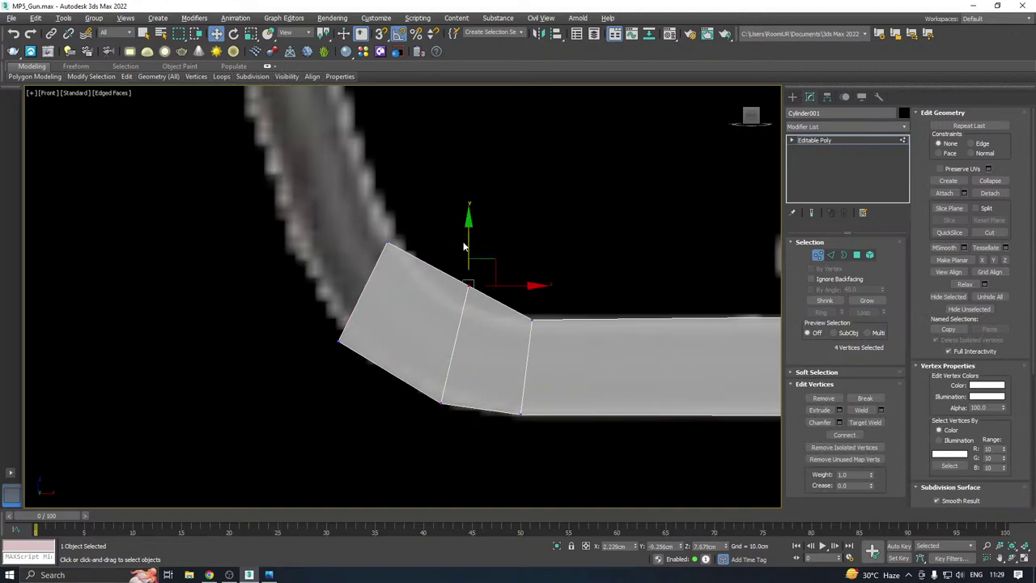
pyautogui.moveTo(469, 234); pyautogui.dragTo(469, 258)
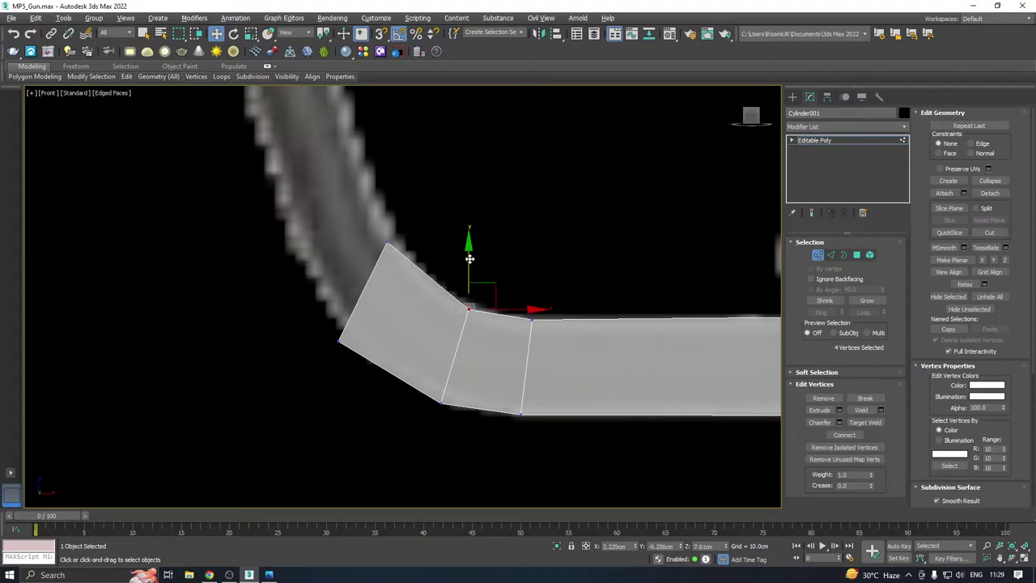
# Refine the front bend: end vertices to about X 2.03 cm above and X 1.87 cm, Z 7.55 cm below; loop's lower vertices to X 2.15 cm, Z 7.34 cm
pyautogui.moveTo(403, 262); pyautogui.dragTo(449, 246)
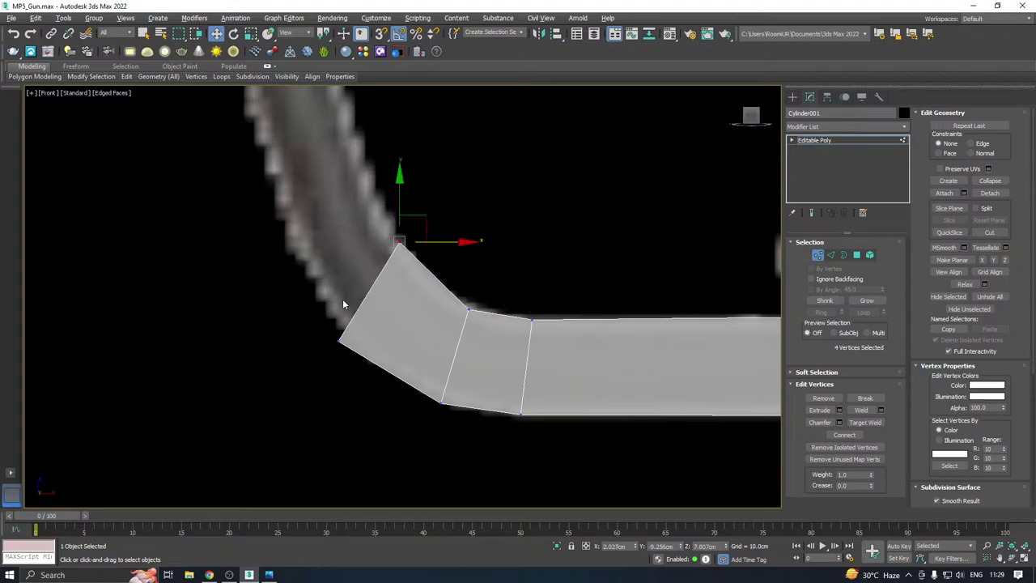
pyautogui.moveTo(359, 380); pyautogui.dragTo(358, 377)
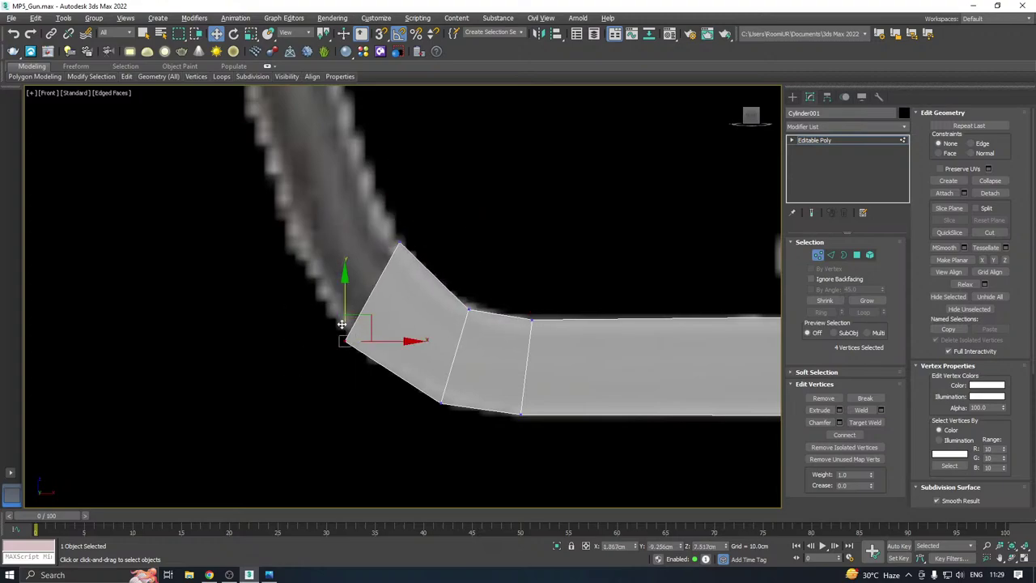
pyautogui.moveTo(344, 317); pyautogui.dragTo(344, 305)
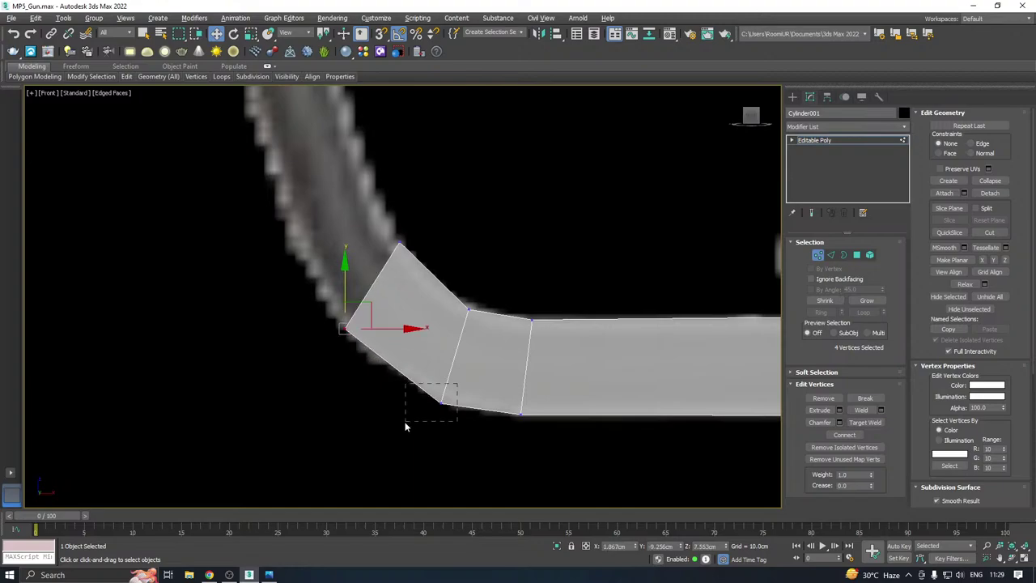
pyautogui.moveTo(405, 422); pyautogui.dragTo(411, 416)
pyautogui.scroll(-3, 410, 416)
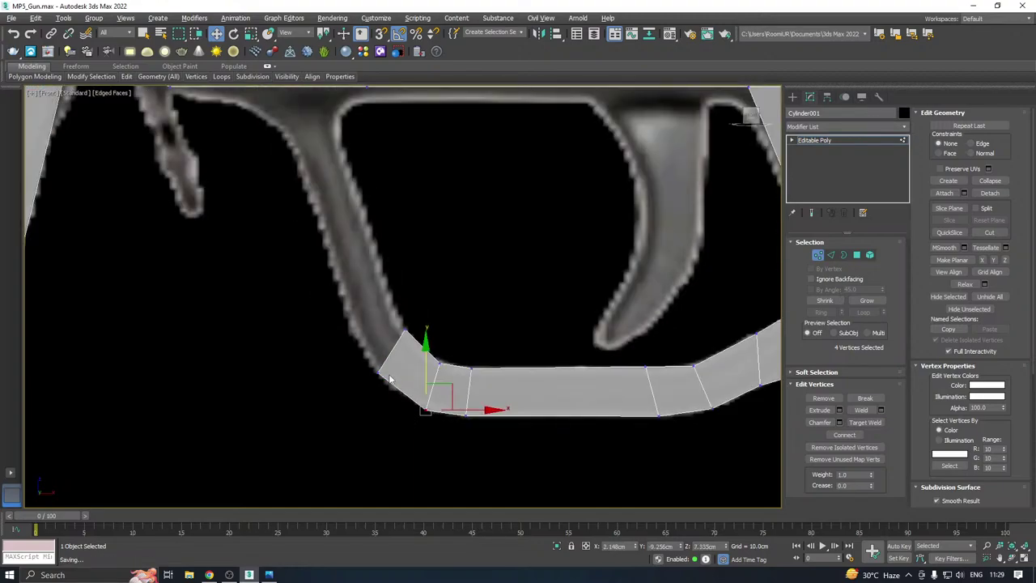
pyautogui.scroll(-4, 388, 380)
# Select the guard's three front end polygons together with the three receiver underside polygons above them
pyautogui.click(856, 255)
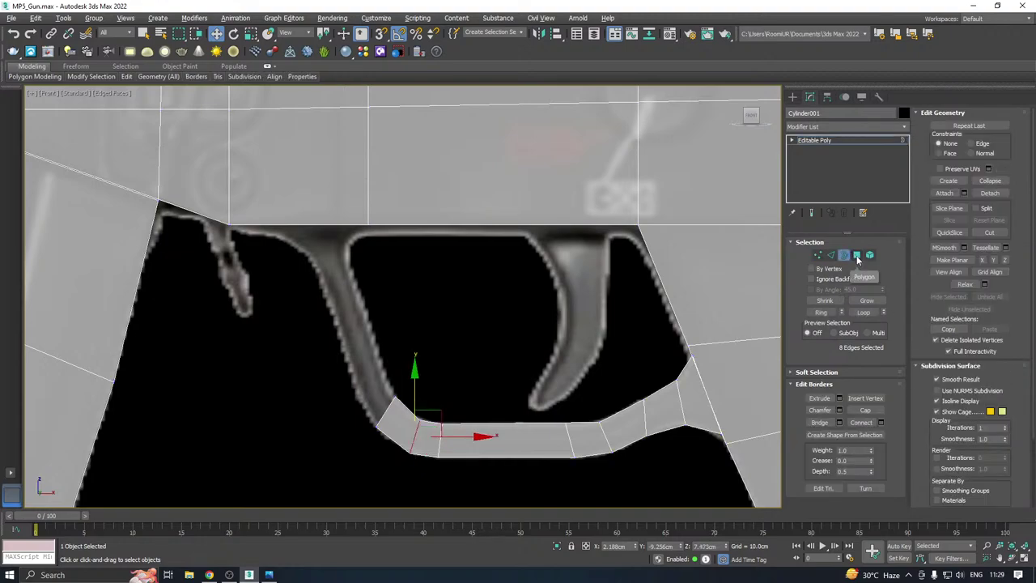
pyautogui.keyDown('alt'); pyautogui.moveTo(556, 339); pyautogui.dragTo(535, 303, button='middle'); pyautogui.keyUp('alt')
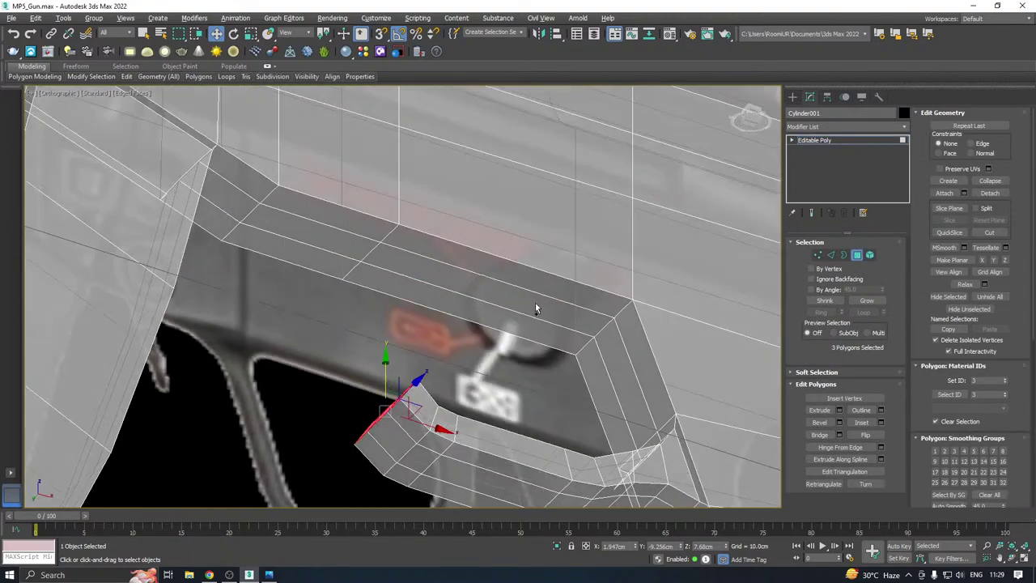
pyautogui.keyDown('ctrl'); pyautogui.click(302, 253); pyautogui.keyUp('ctrl')
pyautogui.keyDown('ctrl'); pyautogui.click(309, 235); pyautogui.keyUp('ctrl')
pyautogui.keyDown('ctrl'); pyautogui.click(322, 221); pyautogui.keyUp('ctrl')
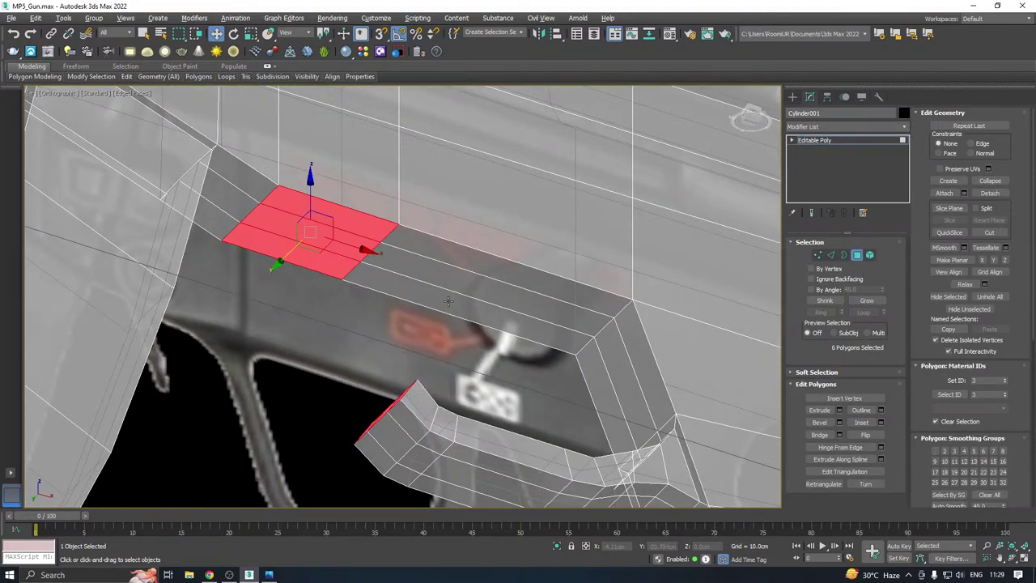
pyautogui.click(839, 434)
pyautogui.keyDown('alt'); pyautogui.moveTo(428, 333); pyautogui.dragTo(437, 368, button='middle'); pyautogui.keyUp('alt')
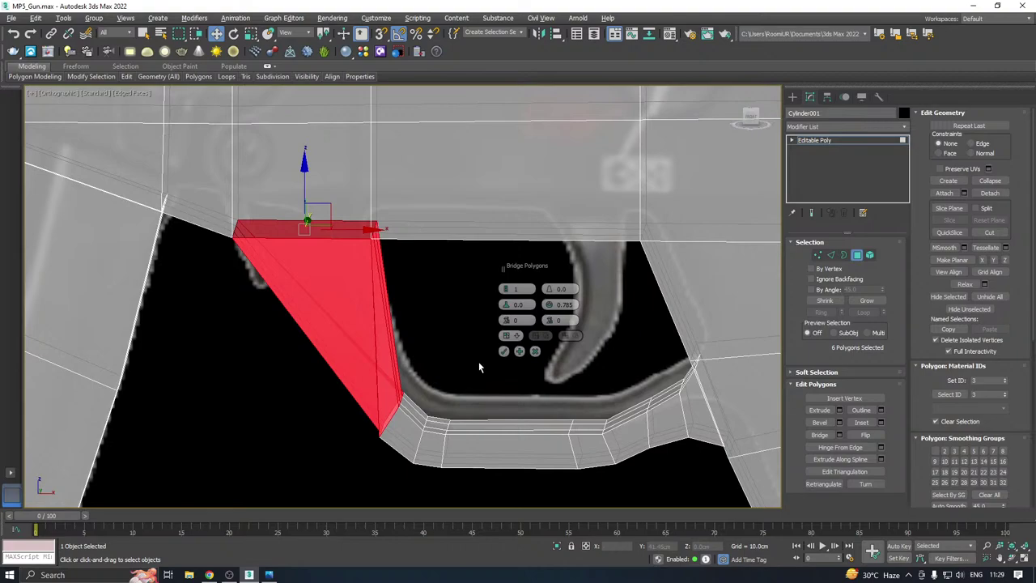
pyautogui.click(536, 353)
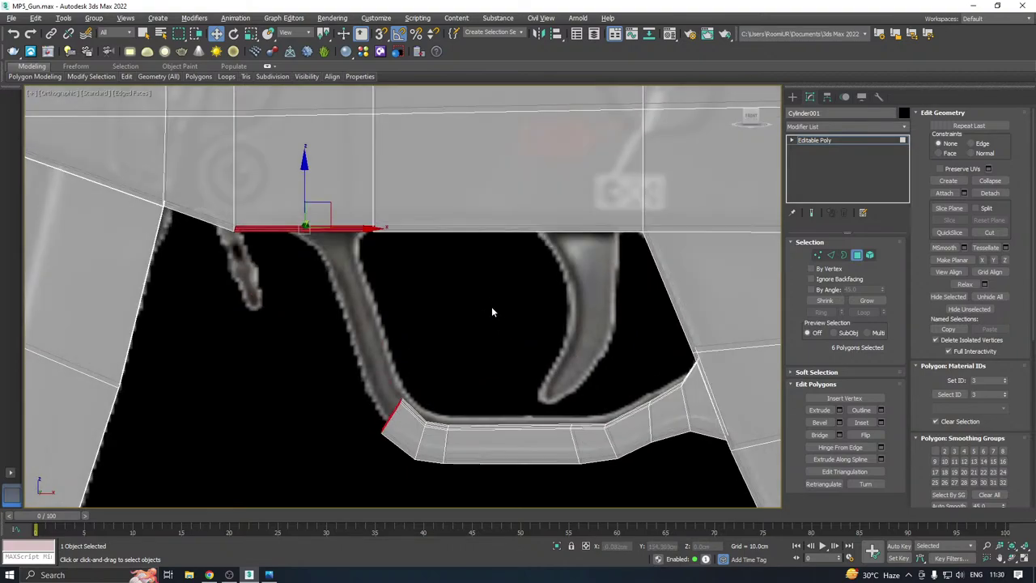
# Insert a vertical edge loop through the receiver section above the guard's front end and deselect the underside polygons forward of it
pyautogui.press('f')
pyautogui.scroll(6, 405, 299)
pyautogui.moveTo(418, 316); pyautogui.dragTo(500, 383, button='middle')
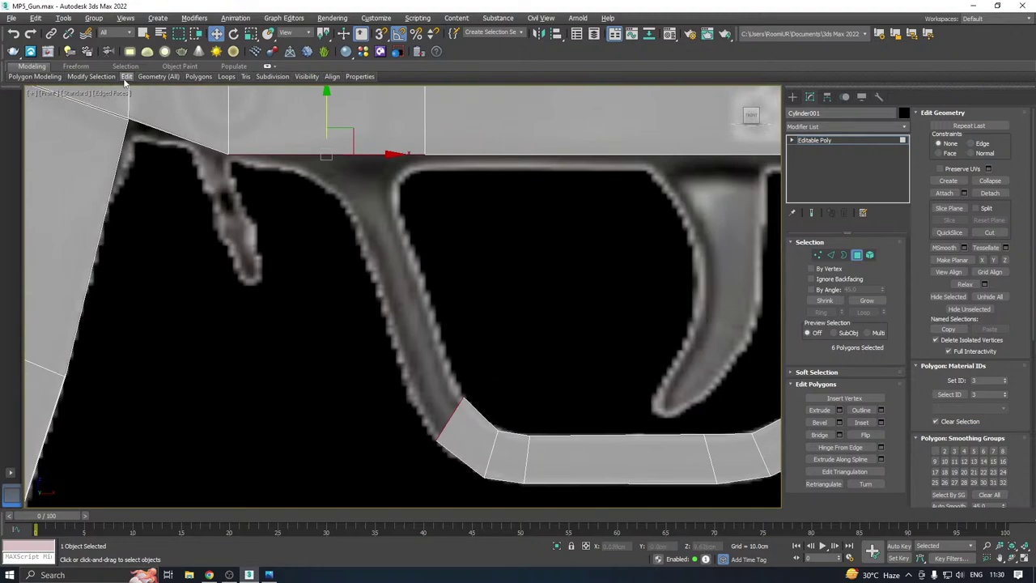
pyautogui.moveTo(125, 82)
pyautogui.click(217, 107)
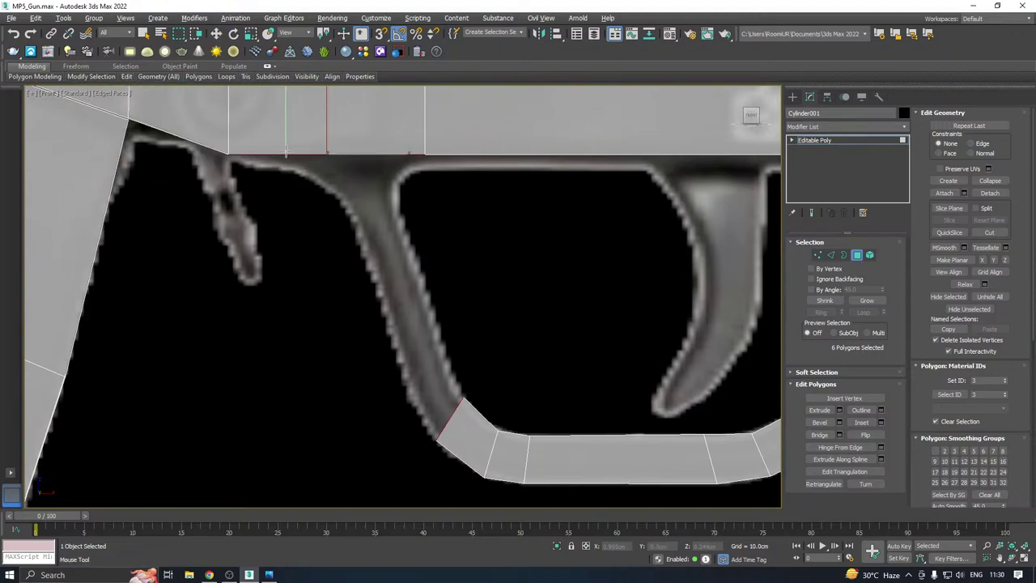
pyautogui.click(285, 152)
pyautogui.press('w')
pyautogui.keyDown('alt'); pyautogui.moveTo(190, 136); pyautogui.dragTo(284, 216); pyautogui.keyUp('alt')
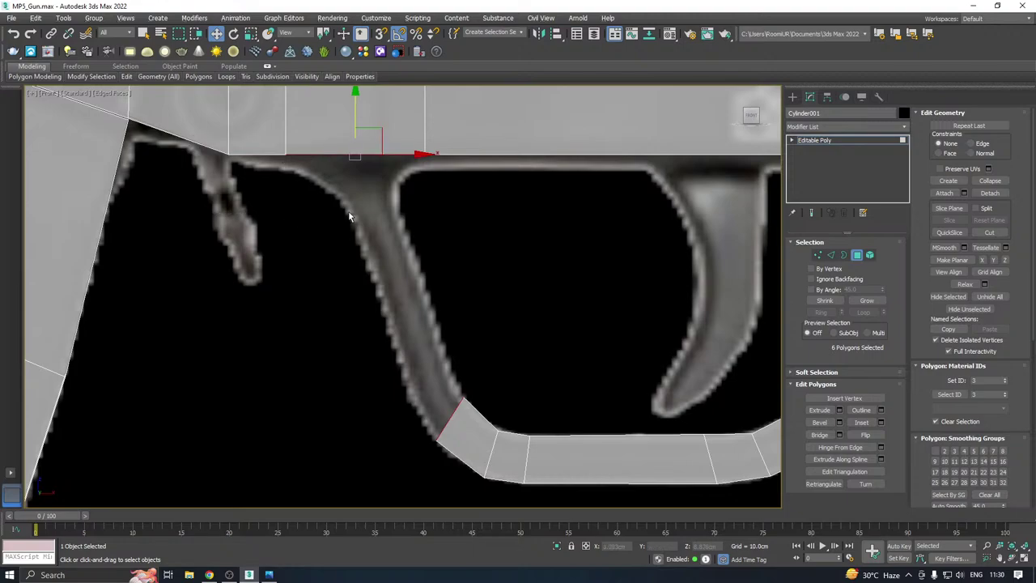
# Bridge the guard's front end polygons to the selected receiver underside polygons with 1 segment
pyautogui.keyDown('alt'); pyautogui.moveTo(349, 215); pyautogui.dragTo(410, 174, button='middle'); pyautogui.keyUp('alt')
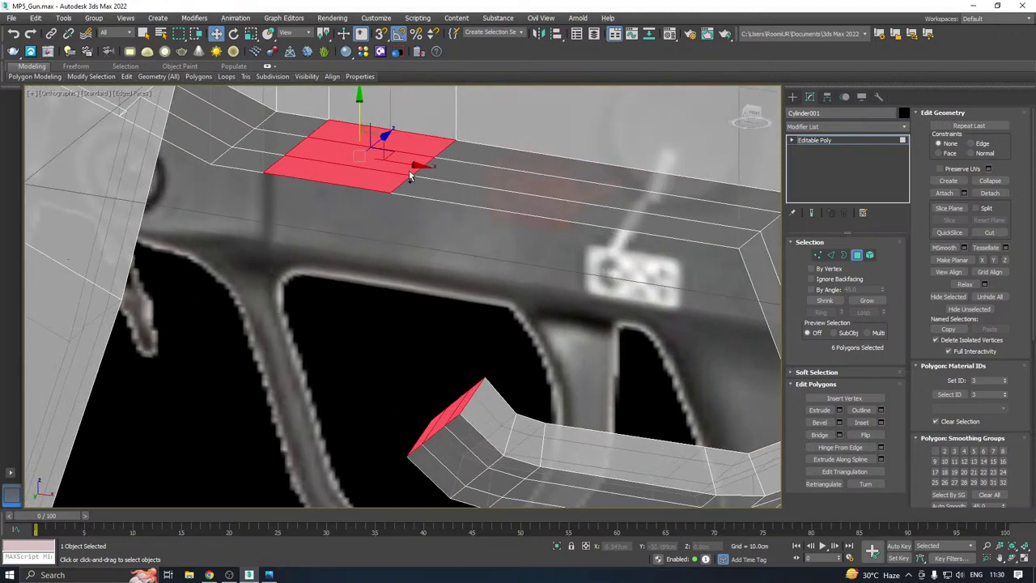
pyautogui.click(838, 435)
pyautogui.keyDown('alt'); pyautogui.moveTo(540, 303); pyautogui.dragTo(398, 299, button='middle'); pyautogui.keyUp('alt')
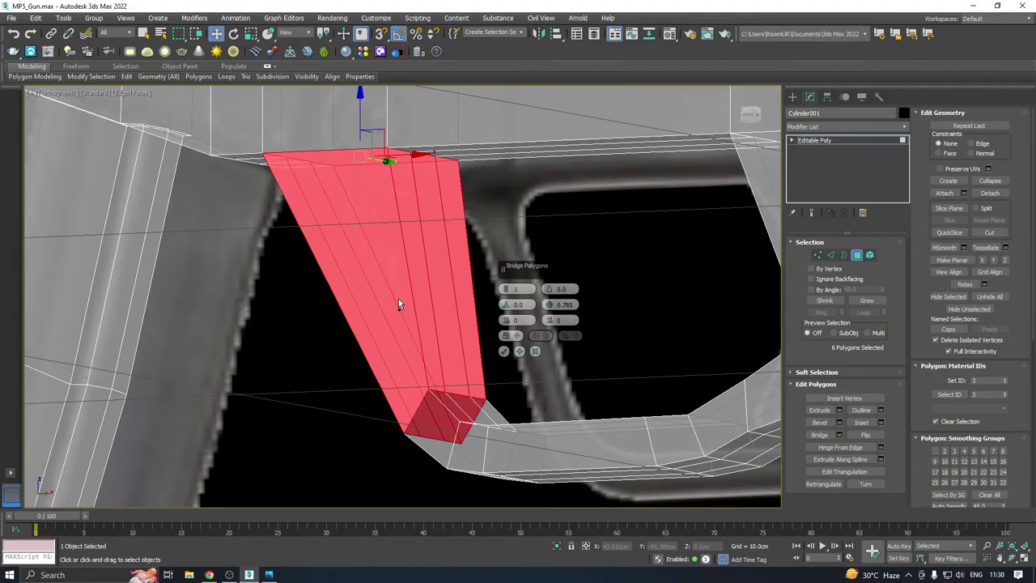
pyautogui.click(503, 353)
# Insert three edge loops across the new bridge: one near the receiver, one around the middle and one nearer the guard's bend
pyautogui.press('f')
pyautogui.scroll(8, 459, 304)
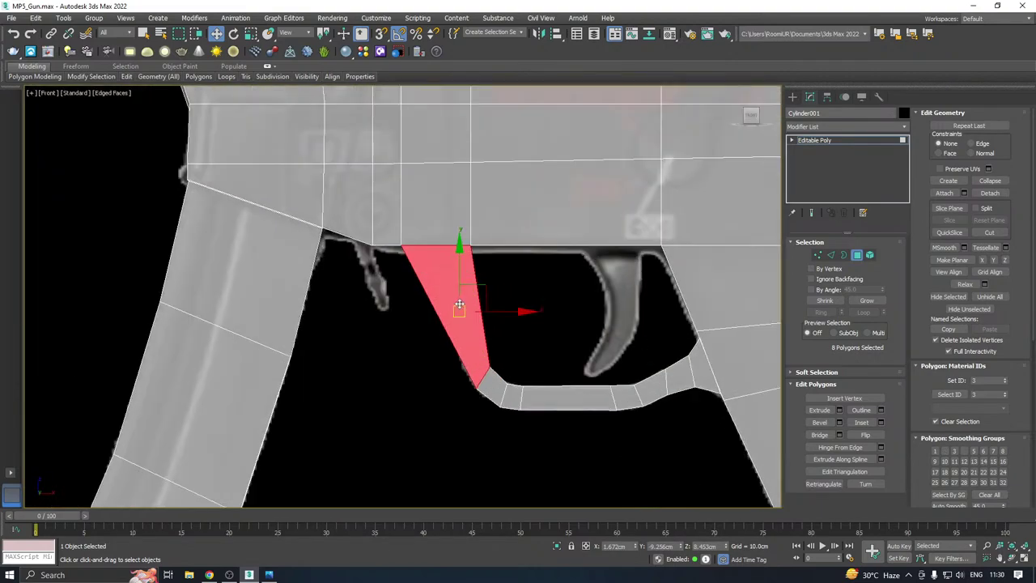
pyautogui.scroll(3, 459, 305)
pyautogui.press('1')
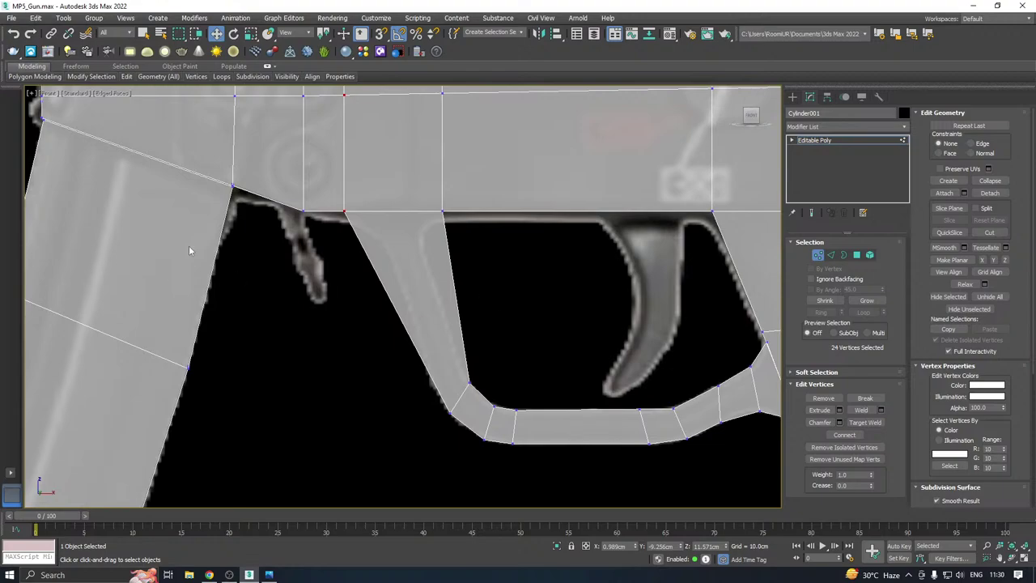
pyautogui.moveTo(126, 76)
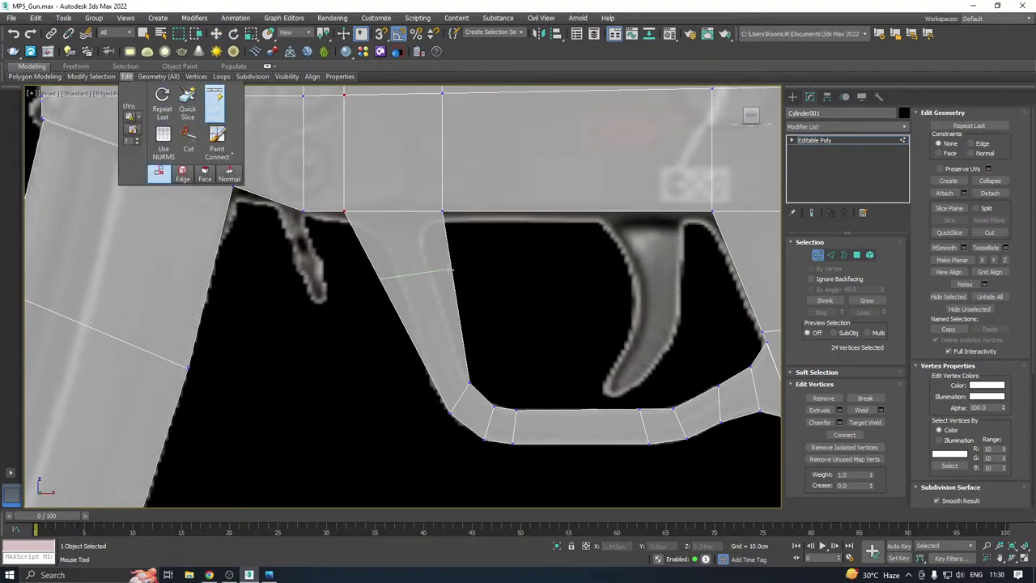
pyautogui.click(215, 104)
pyautogui.click(441, 236)
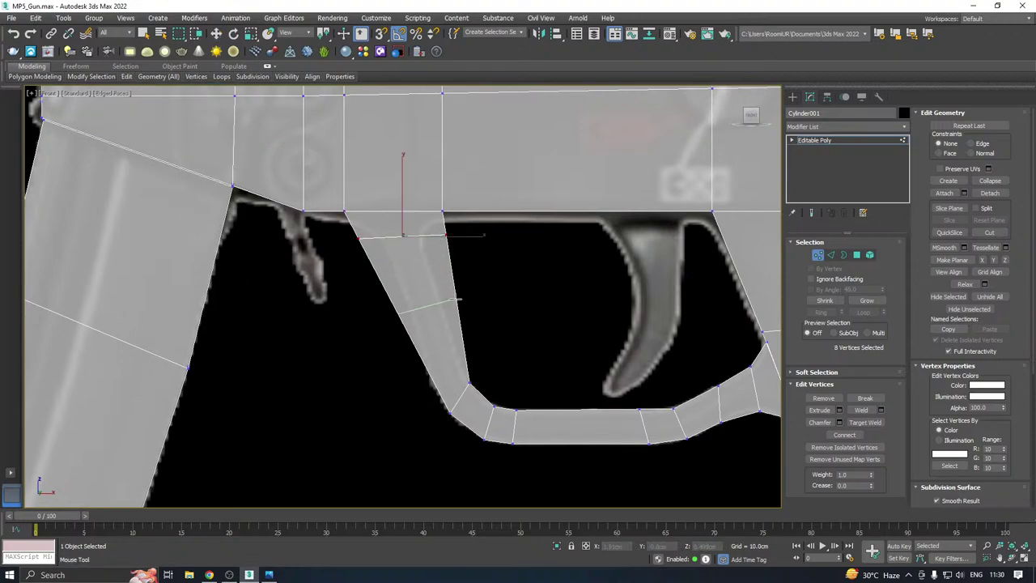
pyautogui.click(450, 286)
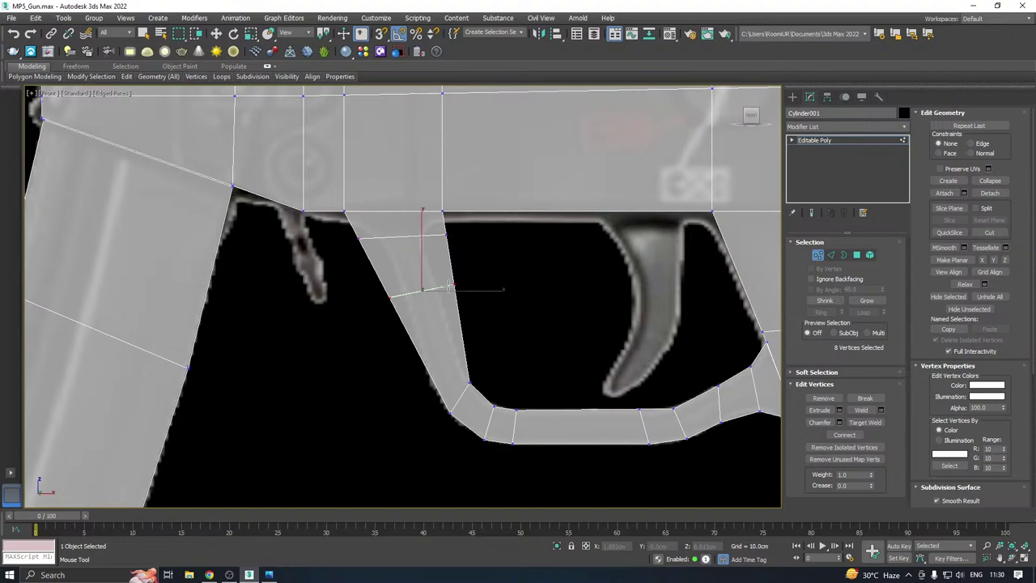
pyautogui.click(458, 339)
pyautogui.rightClick(499, 331)
# Move the trigger-side vertices of the bridge's middle and lower loops onto the reference outline
pyautogui.scroll(3, 496, 329)
pyautogui.moveTo(413, 328); pyautogui.dragTo(444, 348)
pyautogui.moveTo(437, 225); pyautogui.dragTo(376, 282)
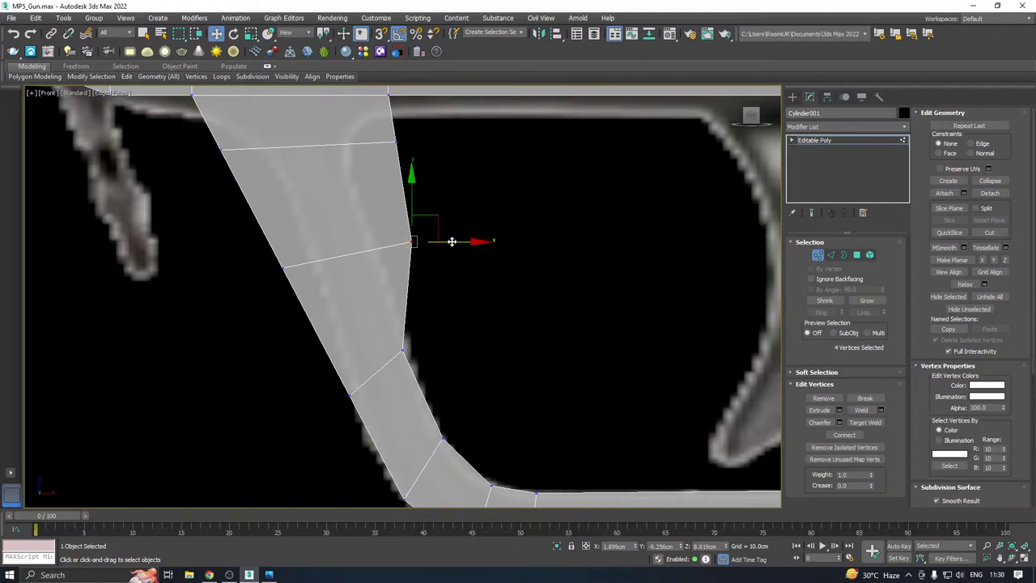
pyautogui.moveTo(451, 241); pyautogui.dragTo(417, 241)
pyautogui.moveTo(442, 317); pyautogui.dragTo(446, 349)
# Move the front-side vertices of the bridge's middle loop to about X 1.50 cm, Z 8.51 cm
pyautogui.moveTo(362, 417); pyautogui.dragTo(363, 418)
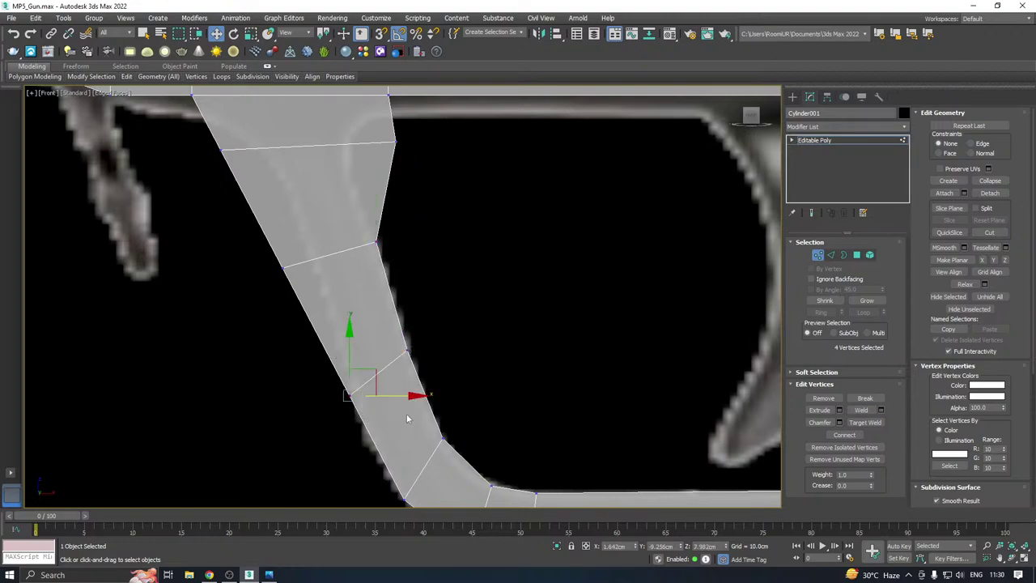
pyautogui.moveTo(413, 417); pyautogui.dragTo(402, 361, button='middle')
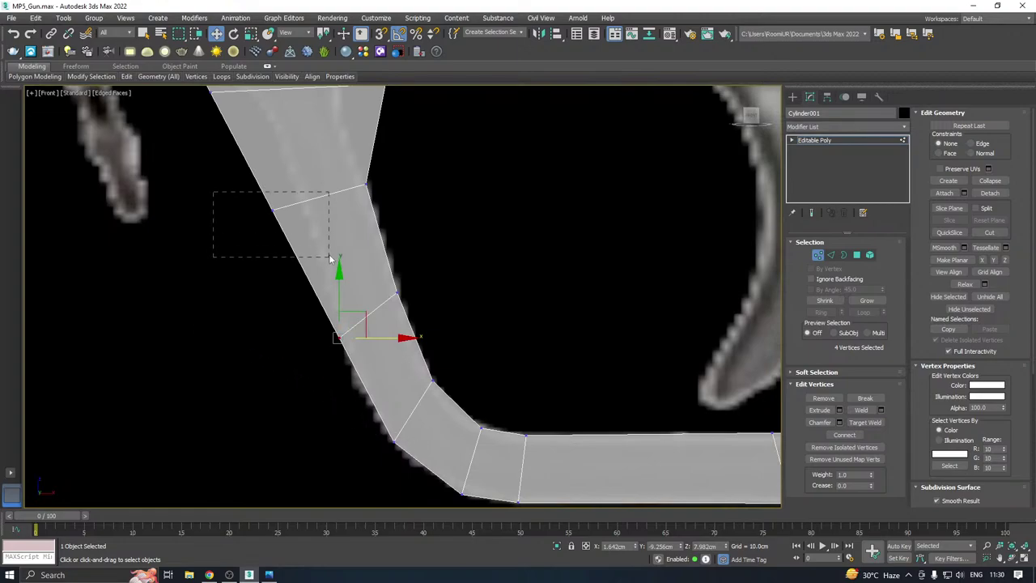
pyautogui.moveTo(329, 256); pyautogui.dragTo(329, 256)
pyautogui.moveTo(318, 208); pyautogui.dragTo(349, 199)
pyautogui.moveTo(367, 227); pyautogui.dragTo(382, 332, button='middle')
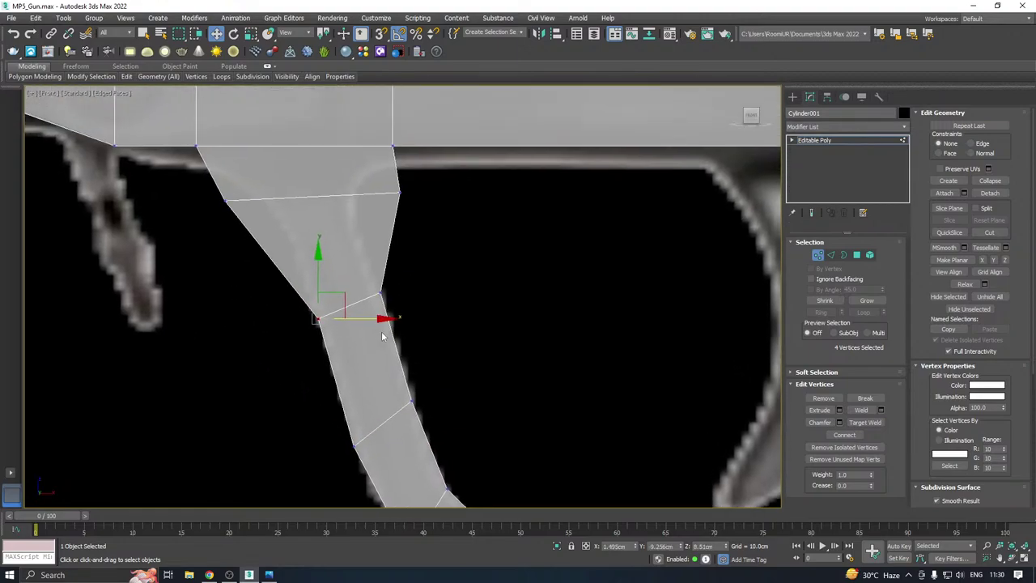
# Pull both sides of the bridge's upper loop inward to the reference outline, with the trigger-side vertices at about X 1.64 cm, Z 9.03 cm
pyautogui.click(224, 200)
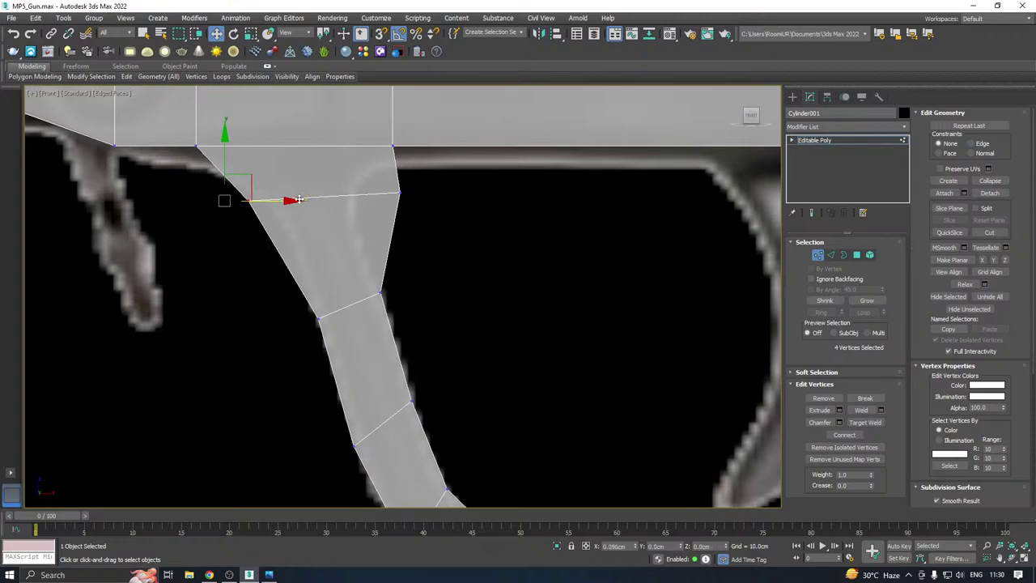
pyautogui.moveTo(313, 199); pyautogui.dragTo(363, 219)
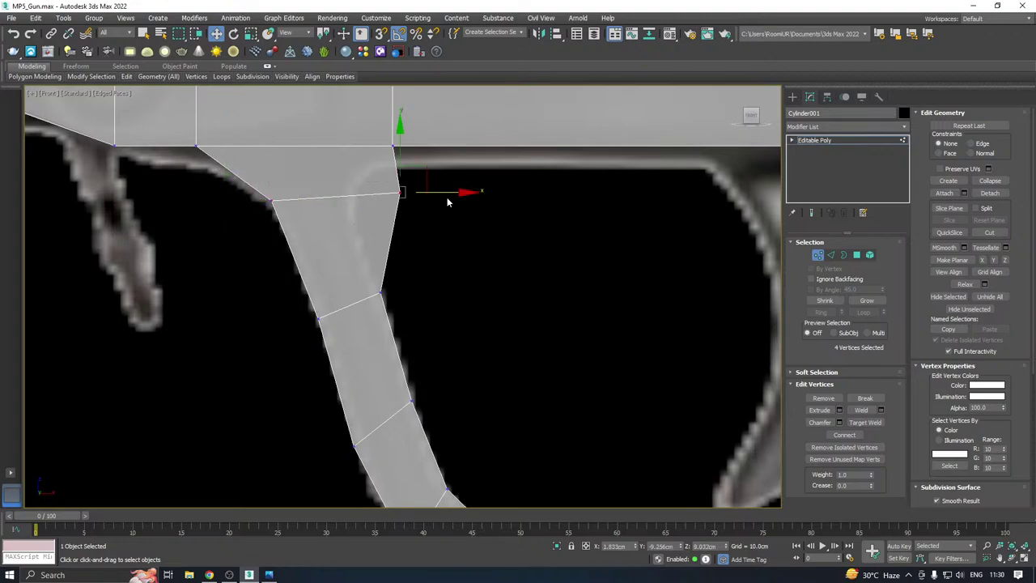
pyautogui.moveTo(443, 192); pyautogui.dragTo(399, 195)
pyautogui.scroll(-3, 310, 233)
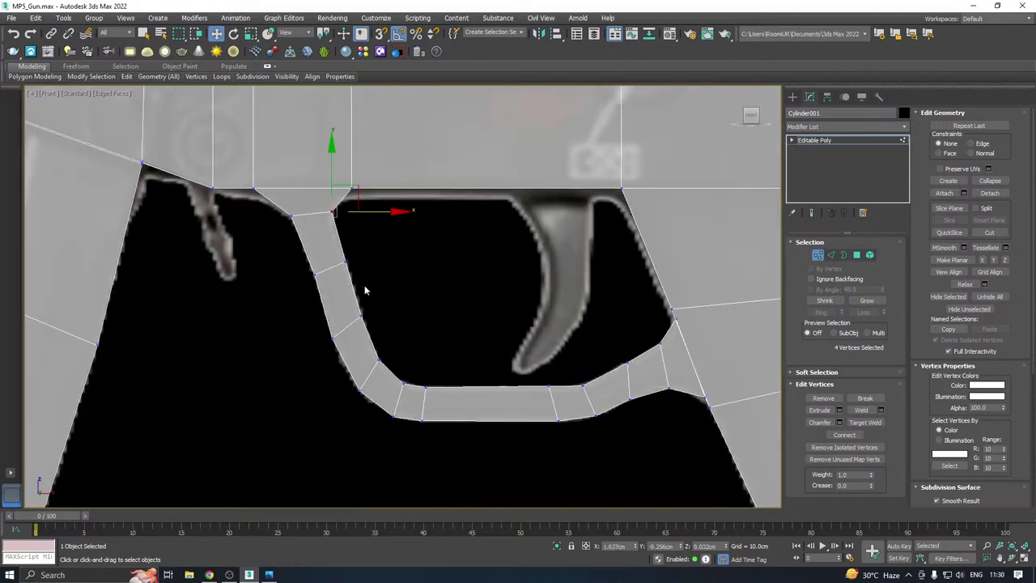
# Refine the front bend's outer vertices, moving the bottom ones to about X 2.10 cm, Z 7.37 cm and the bridge's lower-loop ones to X 1.66 cm
pyautogui.scroll(4, 360, 394)
pyautogui.click(362, 384)
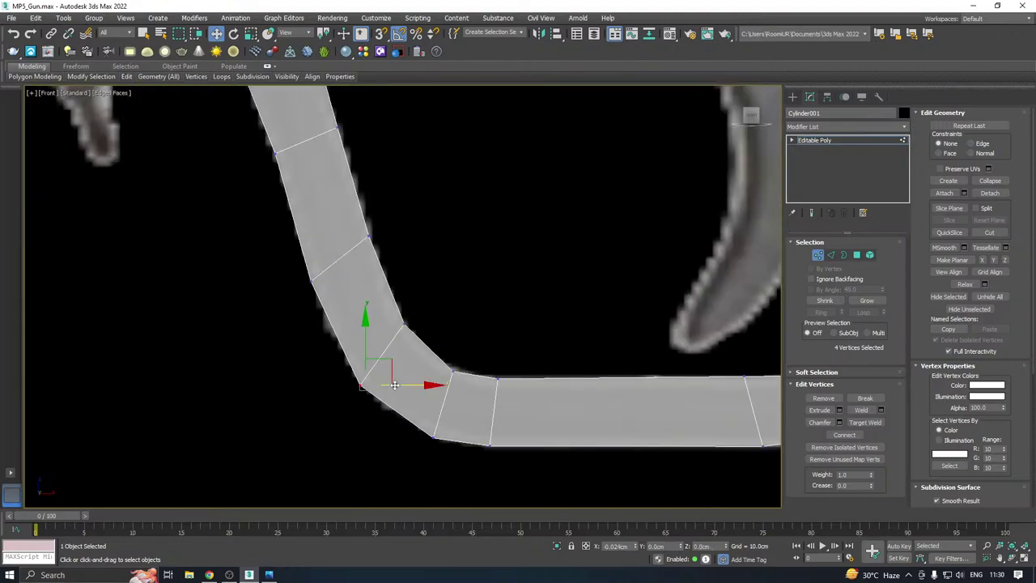
pyautogui.moveTo(398, 384); pyautogui.dragTo(396, 384)
pyautogui.moveTo(452, 459); pyautogui.dragTo(453, 457)
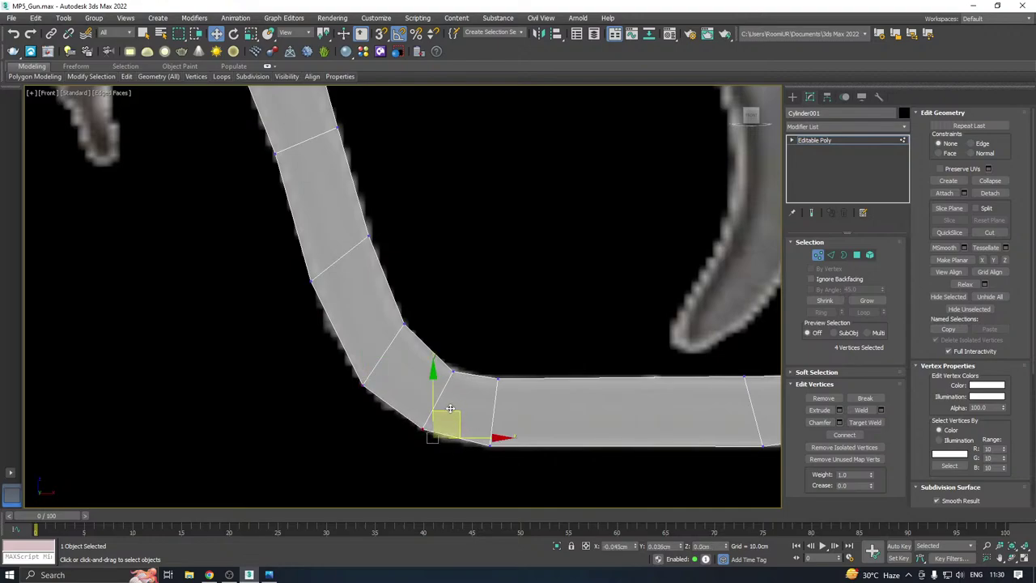
pyautogui.moveTo(450, 408); pyautogui.dragTo(438, 399)
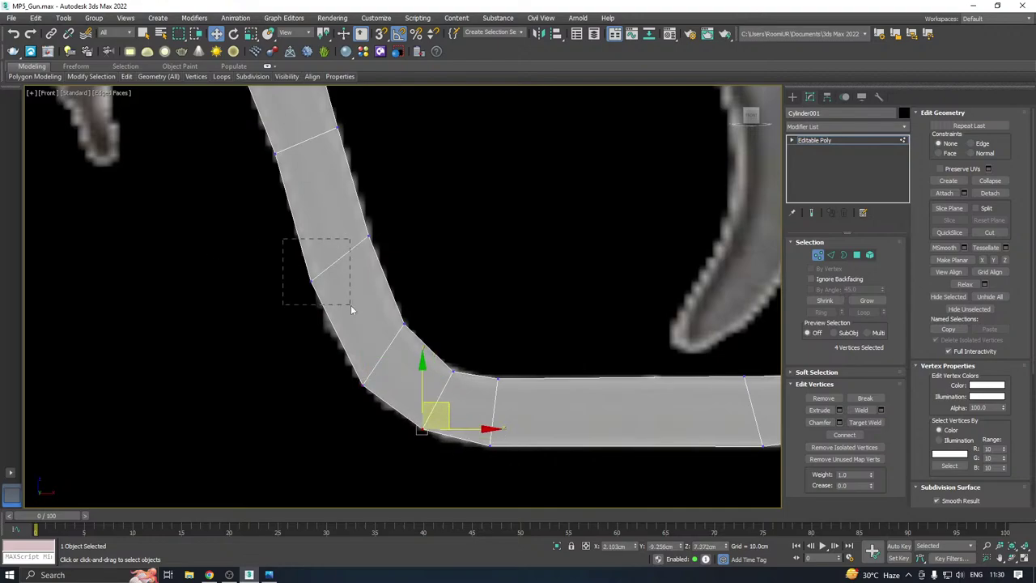
pyautogui.moveTo(350, 304); pyautogui.dragTo(351, 306)
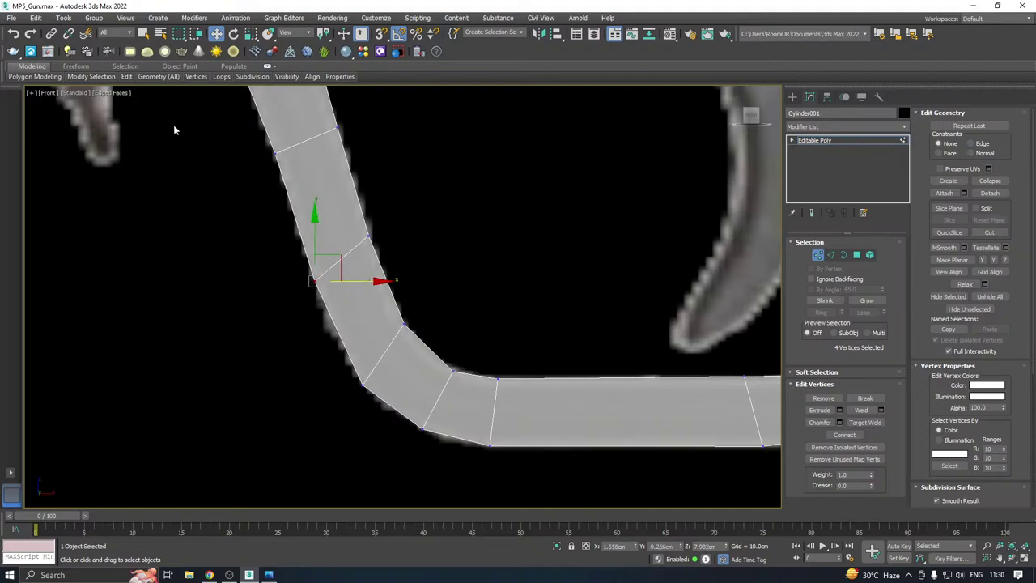
# Insert an edge loop just above the front bend and move its outer vertices to about X 1.73 cm, Z 7.76 cm
pyautogui.moveTo(131, 77)
pyautogui.click(213, 102)
pyautogui.click(348, 331)
pyautogui.rightClick(349, 331)
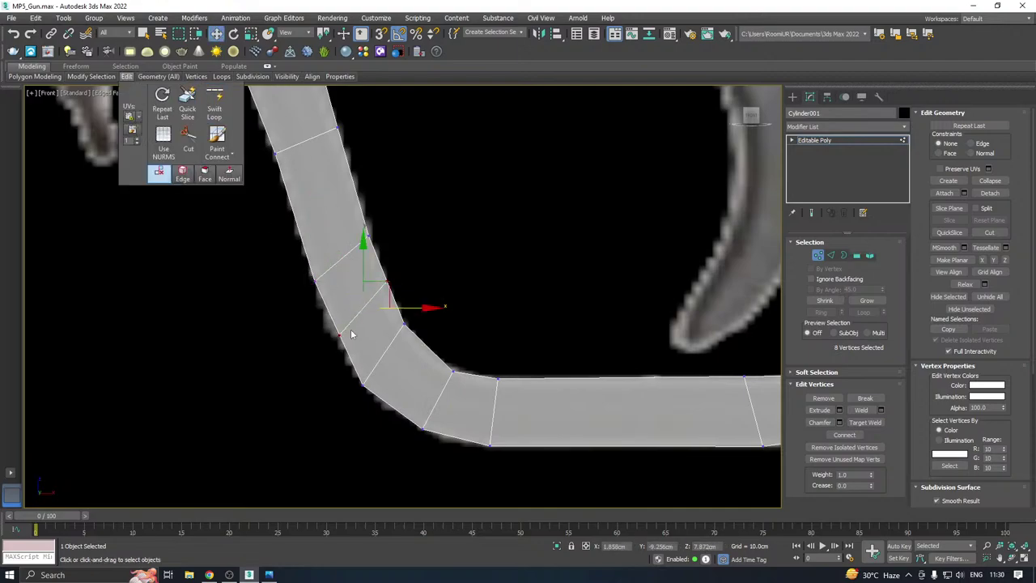
pyautogui.moveTo(318, 316); pyautogui.dragTo(378, 336)
pyautogui.scroll(-2, 387, 328)
pyautogui.moveTo(368, 270); pyautogui.dragTo(371, 330, button='middle')
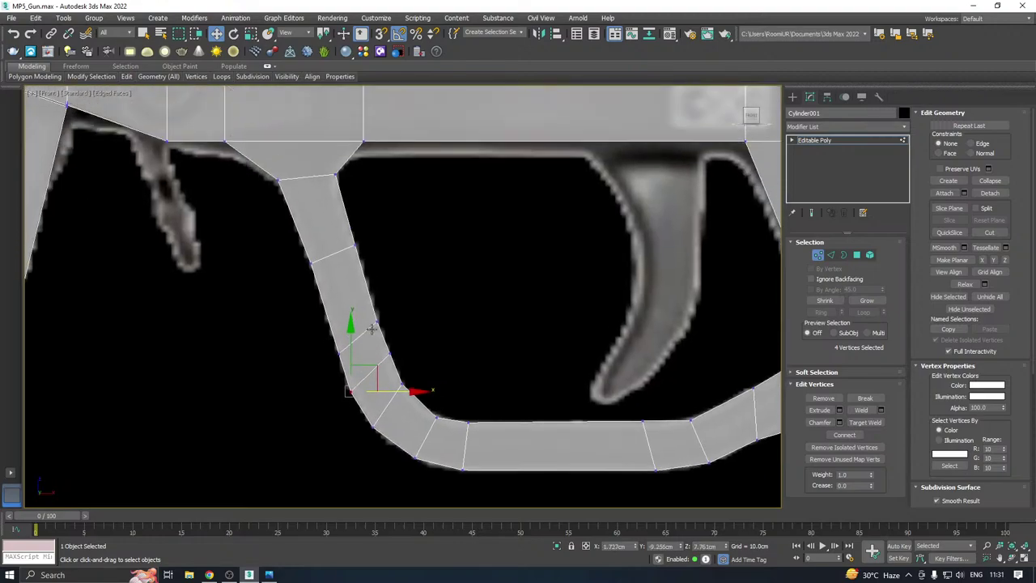
# Insert an edge loop across the flared top segment of the guard's front strut, just below the receiver
pyautogui.moveTo(126, 76)
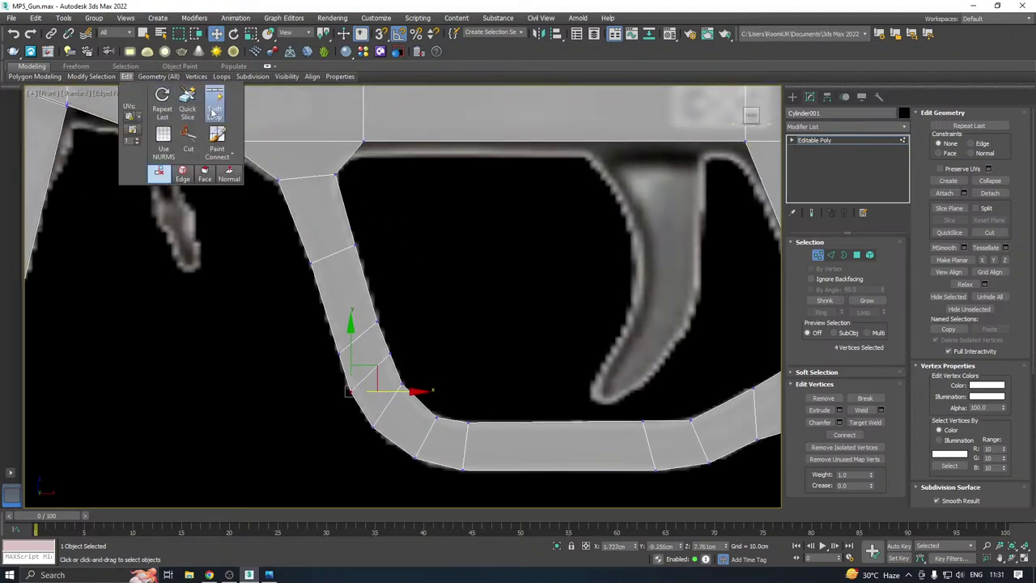
pyautogui.click(214, 104)
pyautogui.click(320, 154)
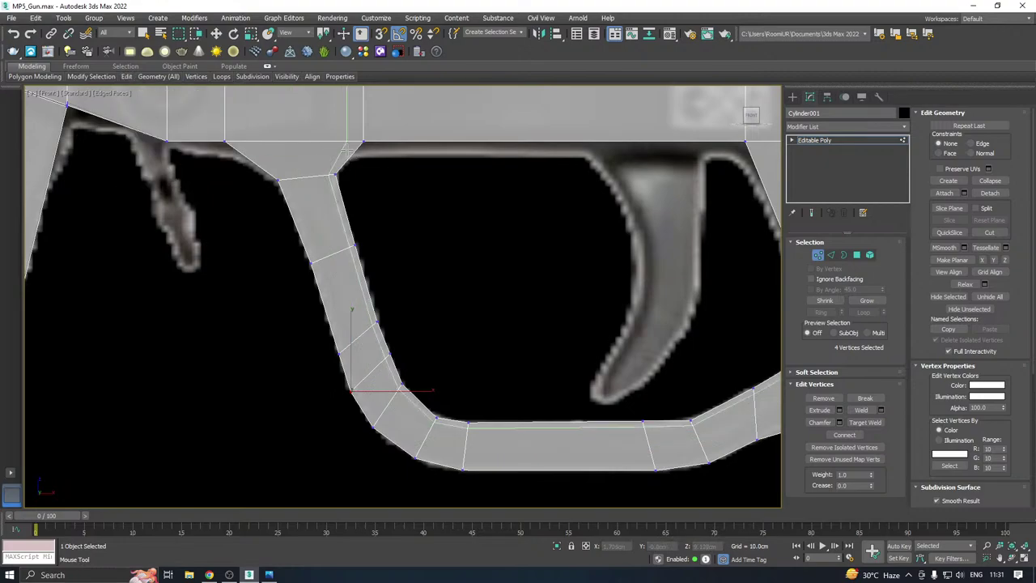
pyautogui.click(349, 153)
pyautogui.rightClick(349, 154)
pyautogui.scroll(-2, 344, 155)
pyautogui.keyDown('alt'); pyautogui.moveTo(328, 156); pyautogui.dragTo(352, 146, button='middle'); pyautogui.keyUp('alt')
pyautogui.scroll(2, 352, 145)
# Try scaling the new loop's edges to about 73% along Y to narrow the strut's thickness
pyautogui.click(831, 254)
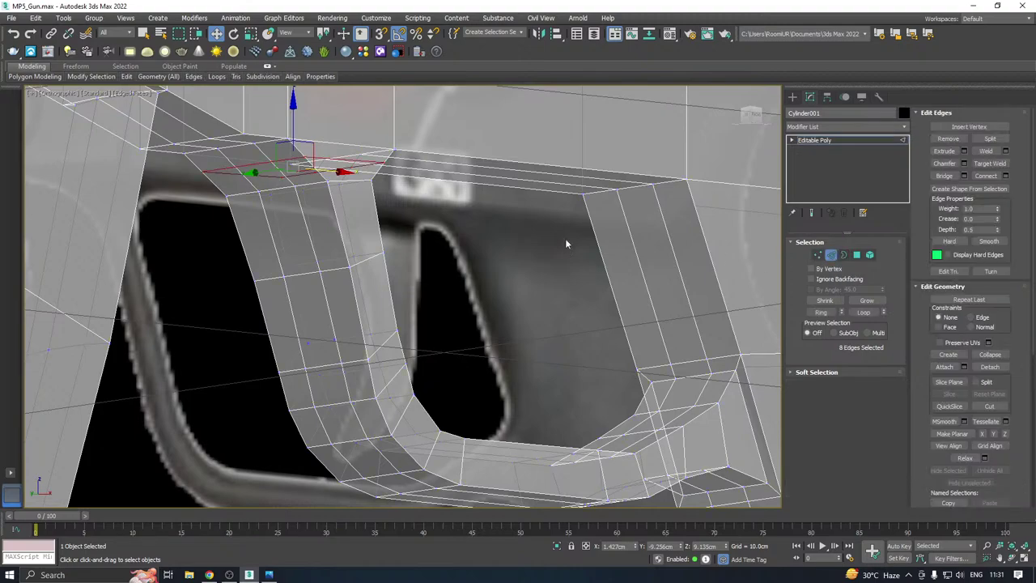
pyautogui.keyDown('alt'); pyautogui.moveTo(404, 156); pyautogui.dragTo(393, 142, button='middle'); pyautogui.keyUp('alt')
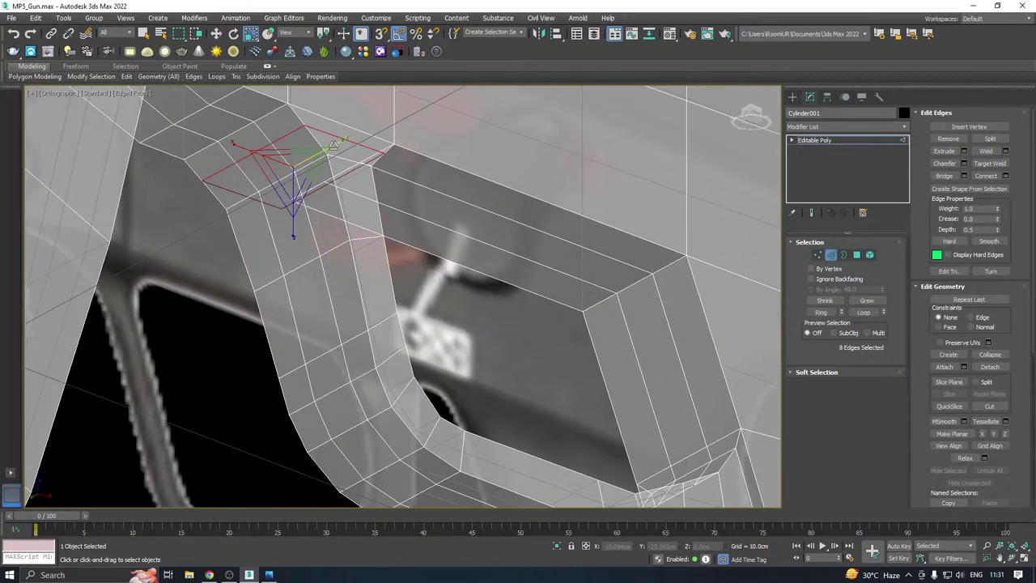
pyautogui.moveTo(332, 146); pyautogui.dragTo(323, 148)
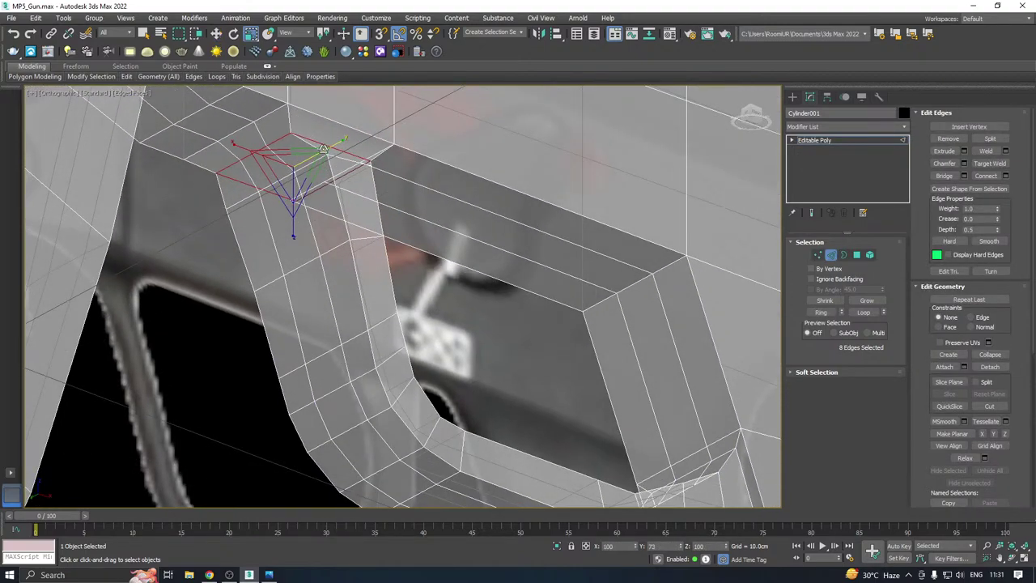
pyautogui.hotkey('ctrl', 'z')
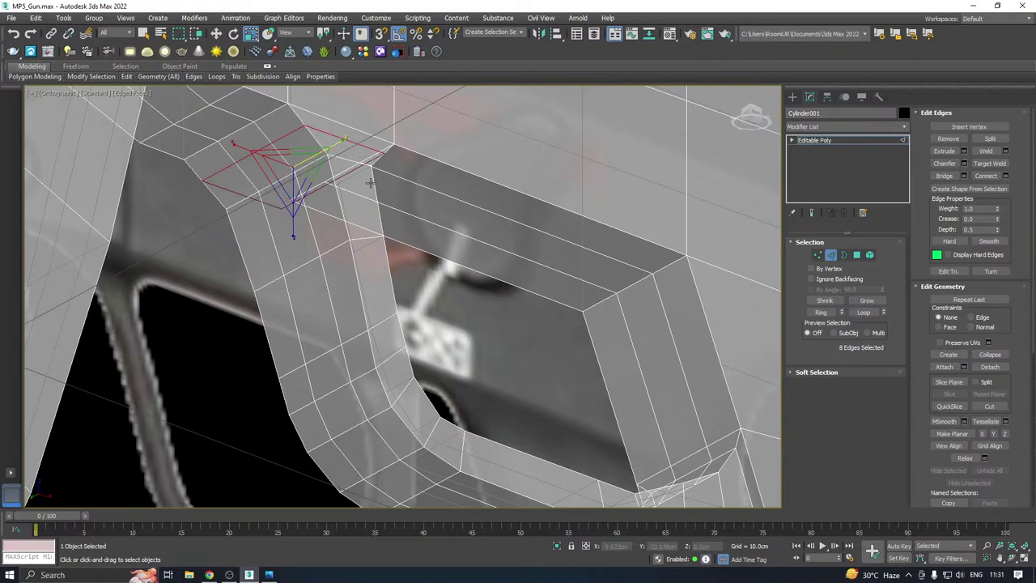
pyautogui.keyDown('alt'); pyautogui.moveTo(369, 183); pyautogui.dragTo(398, 249, button='middle'); pyautogui.keyUp('alt')
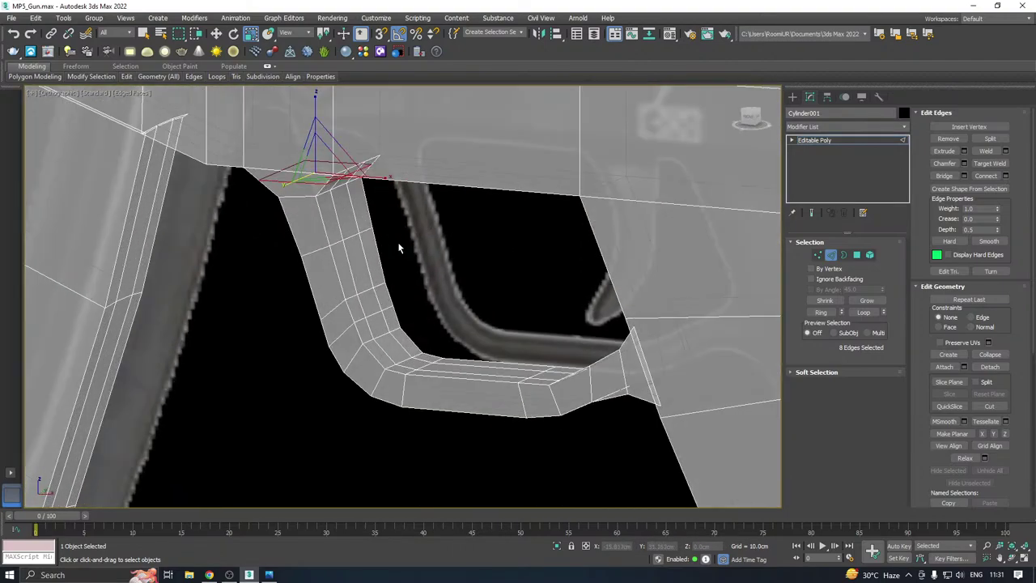
# Isolate the gun body and show its trigger guard in a perspective view for moving geometry
pyautogui.click(556, 547)
pyautogui.press('p')
pyautogui.scroll(-5, 425, 274)
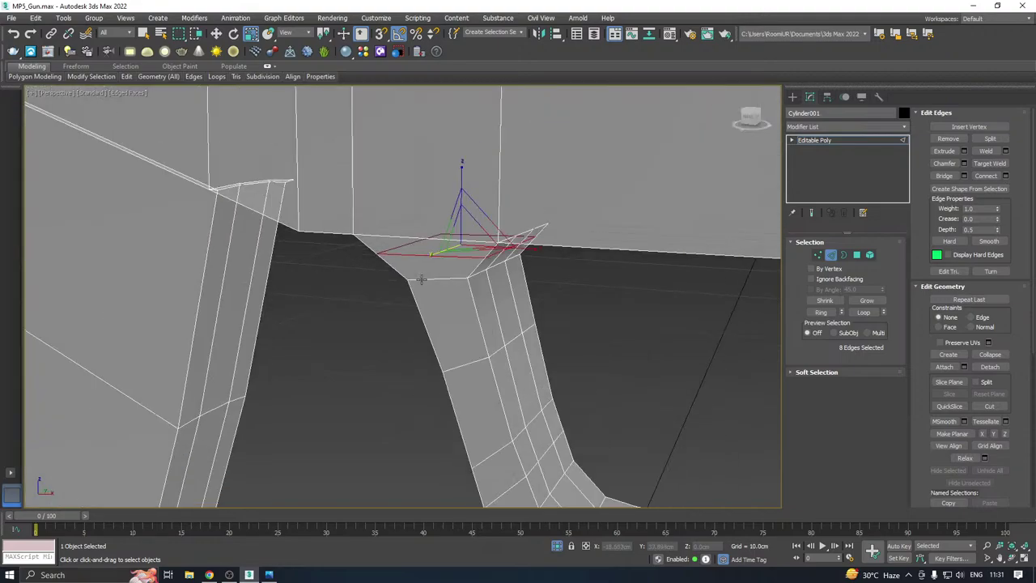
pyautogui.keyDown('alt'); pyautogui.moveTo(420, 279); pyautogui.dragTo(749, 295, button='middle'); pyautogui.keyUp('alt')
pyautogui.press('w')
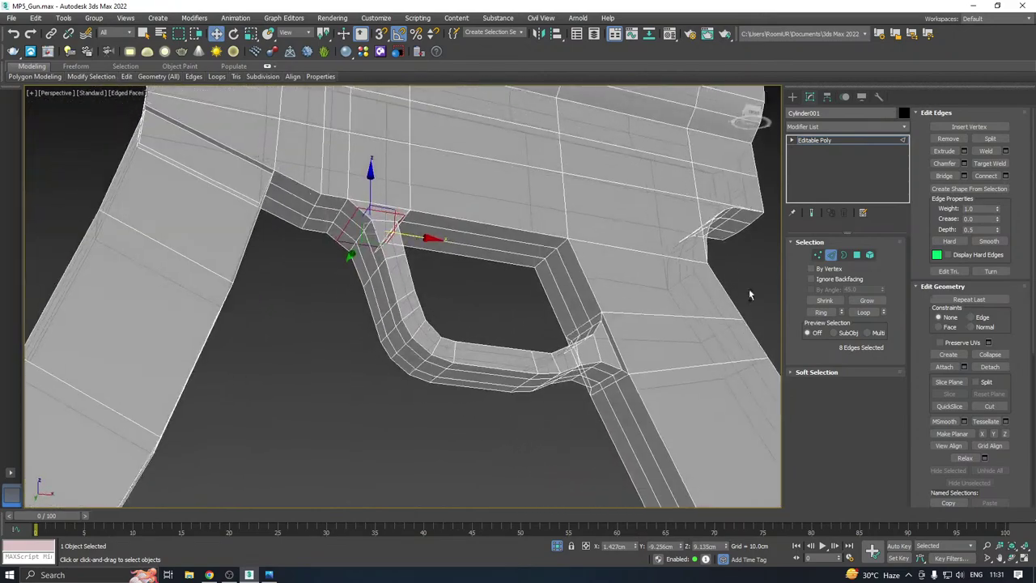
# Select the strip of ten polygons along the trigger guard's inner surface, from receiver to grip, and move it along Y to about -9.48 cm
pyautogui.click(855, 257)
pyautogui.click(472, 356)
pyautogui.keyDown('ctrl'); pyautogui.click(444, 351); pyautogui.keyUp('ctrl')
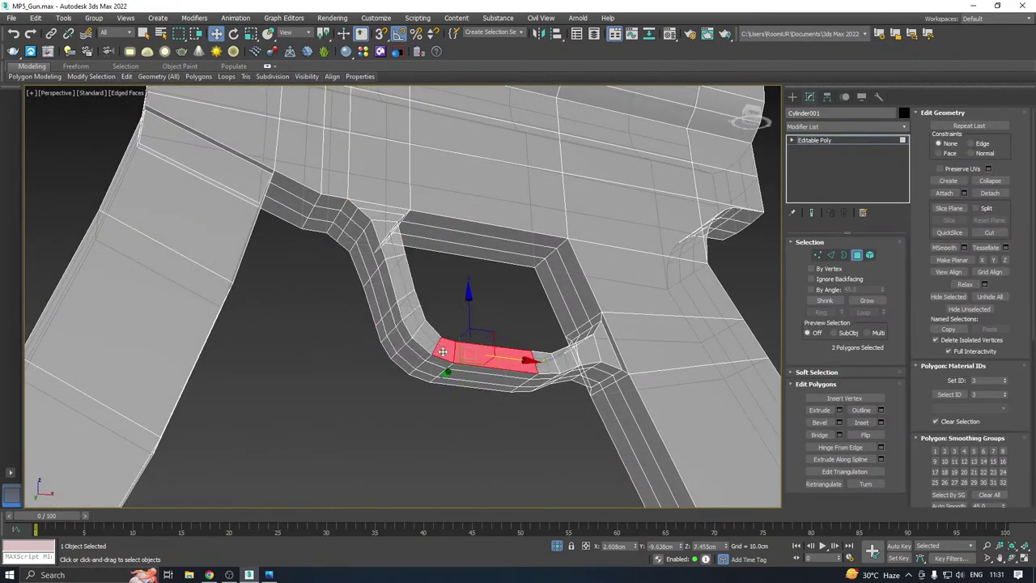
pyautogui.keyDown('ctrl'); pyautogui.click(427, 337); pyautogui.keyUp('ctrl')
pyautogui.keyDown('ctrl'); pyautogui.click(419, 319); pyautogui.keyUp('ctrl')
pyautogui.keyDown('ctrl'); pyautogui.click(410, 300); pyautogui.keyUp('ctrl')
pyautogui.keyDown('ctrl'); pyautogui.click(400, 278); pyautogui.keyUp('ctrl')
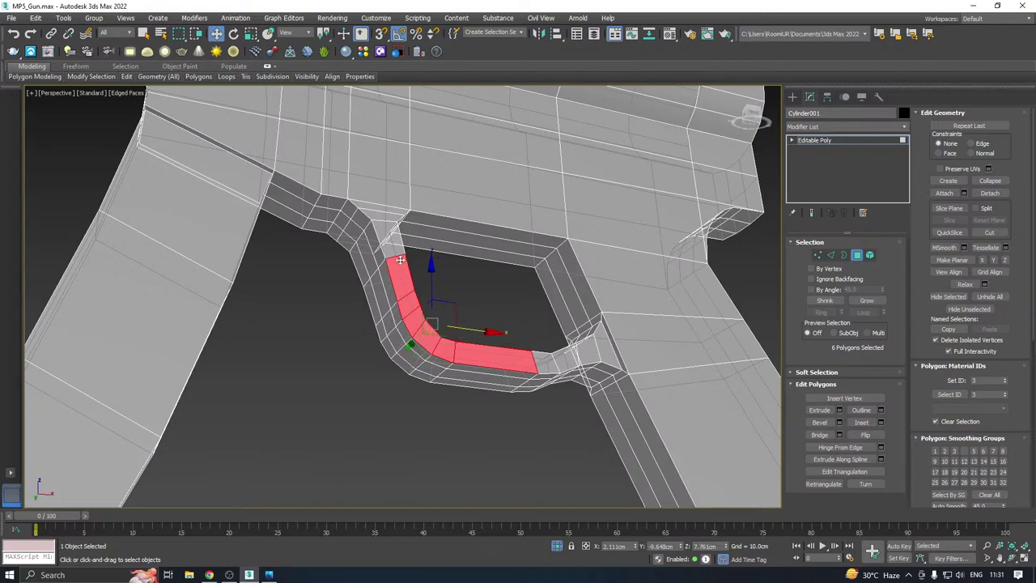
pyautogui.keyDown('ctrl'); pyautogui.click(397, 246); pyautogui.keyUp('ctrl')
pyautogui.keyDown('ctrl'); pyautogui.click(546, 362); pyautogui.keyUp('ctrl')
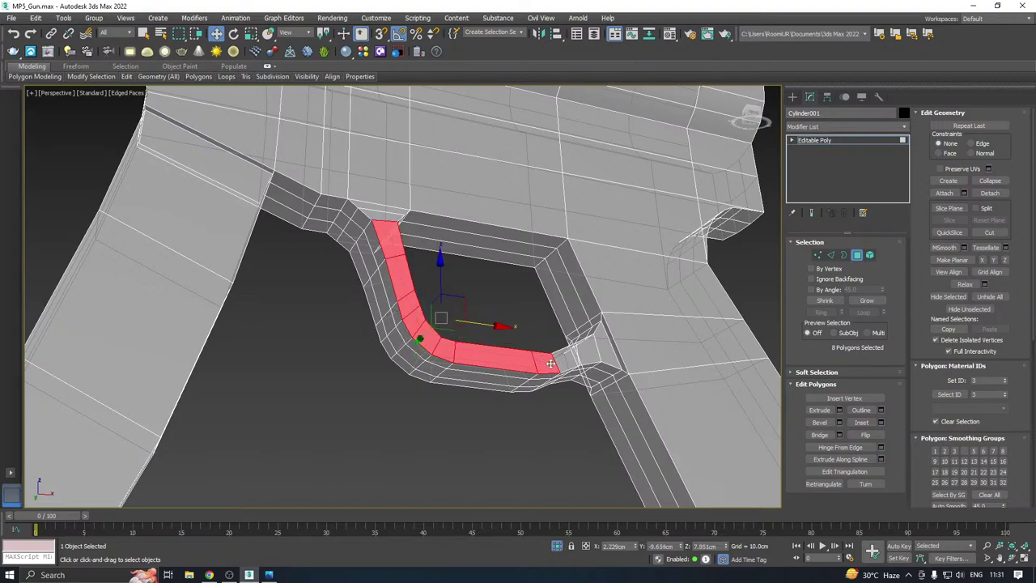
pyautogui.keyDown('ctrl'); pyautogui.click(569, 359); pyautogui.keyUp('ctrl')
pyautogui.keyDown('ctrl'); pyautogui.click(590, 351); pyautogui.keyUp('ctrl')
pyautogui.keyDown('alt'); pyautogui.moveTo(590, 351); pyautogui.dragTo(540, 326, button='middle'); pyautogui.keyUp('alt')
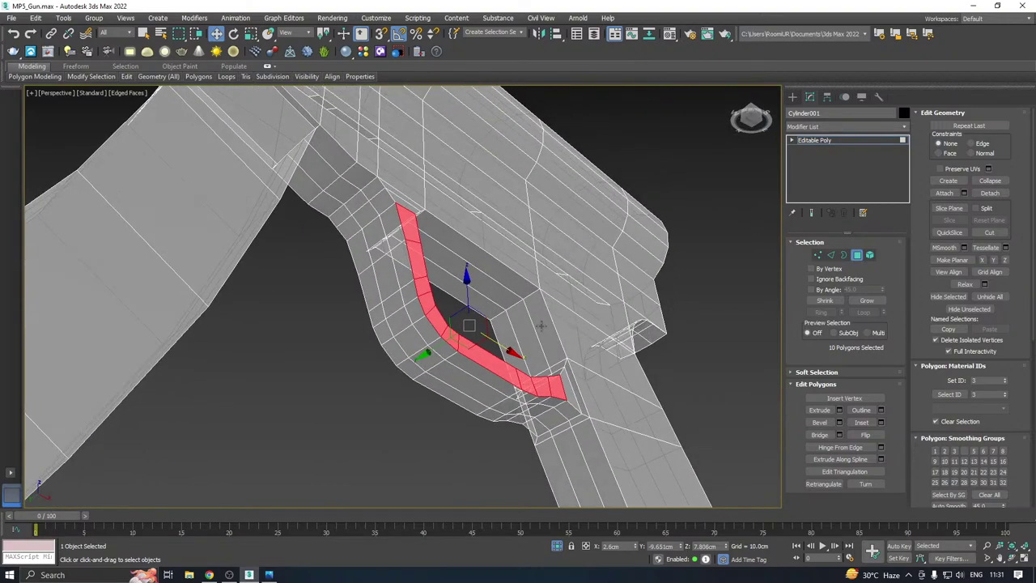
pyautogui.moveTo(423, 354); pyautogui.dragTo(410, 360)
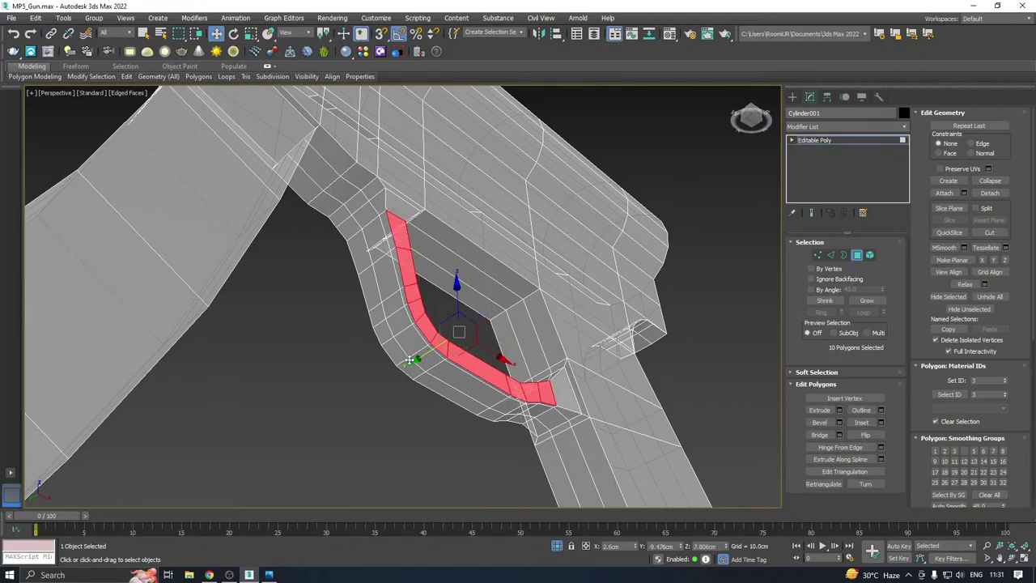
# Grow the strip selection, deselect the extra polygons at both ends, and move the guard's side along Y to about -9.29 cm
pyautogui.click(863, 301)
pyautogui.keyDown('alt'); pyautogui.moveTo(350, 209); pyautogui.dragTo(350, 207); pyautogui.keyUp('alt')
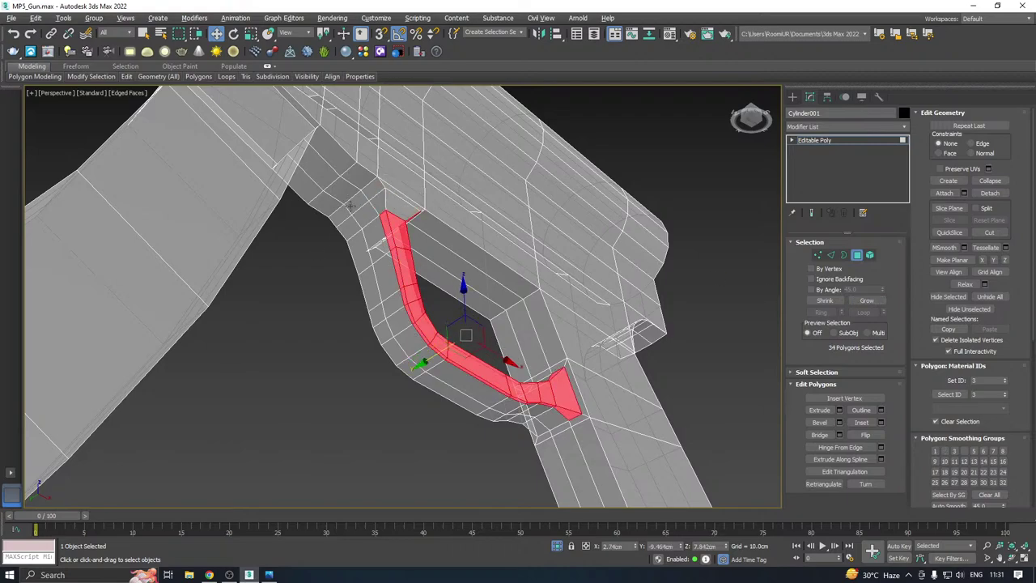
pyautogui.keyDown('alt'); pyautogui.moveTo(420, 237); pyautogui.dragTo(416, 233); pyautogui.keyUp('alt')
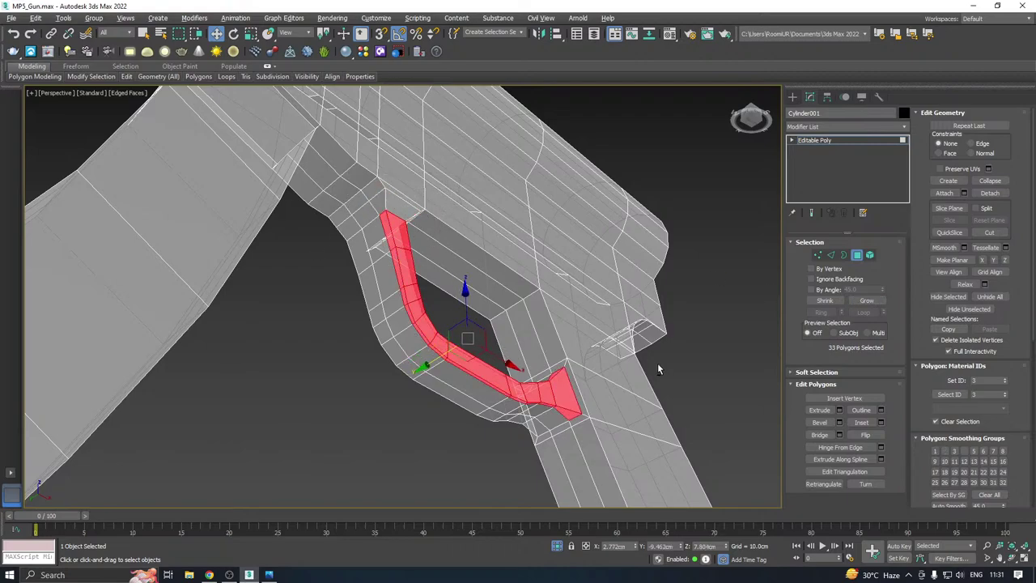
pyautogui.keyDown('alt'); pyautogui.moveTo(612, 363); pyautogui.dragTo(613, 401, button='middle'); pyautogui.keyUp('alt')
pyautogui.keyDown('alt'); pyautogui.moveTo(598, 320); pyautogui.dragTo(579, 384); pyautogui.keyUp('alt')
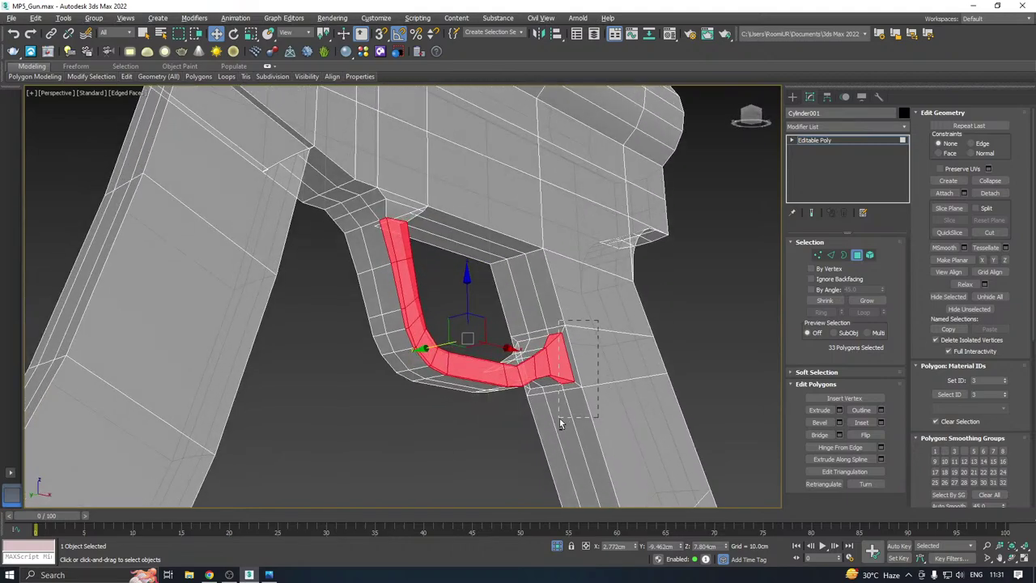
pyautogui.keyDown('alt'); pyautogui.moveTo(556, 424); pyautogui.dragTo(557, 422); pyautogui.keyUp('alt')
pyautogui.keyDown('alt'); pyautogui.moveTo(556, 422); pyautogui.dragTo(620, 290, button='middle'); pyautogui.keyUp('alt')
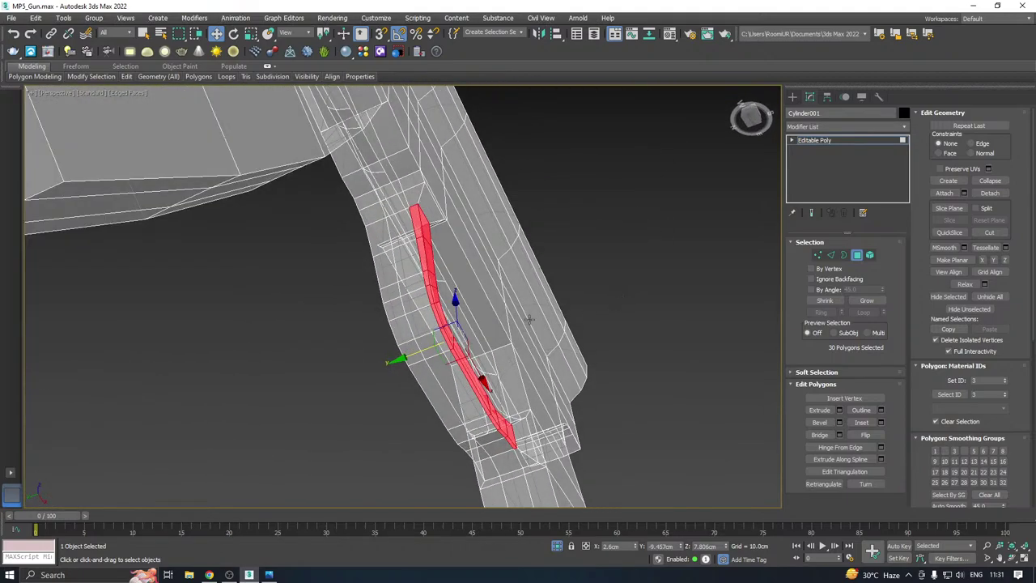
pyautogui.keyDown('alt'); pyautogui.moveTo(408, 354); pyautogui.dragTo(458, 336, button='middle'); pyautogui.keyUp('alt')
pyautogui.moveTo(415, 353); pyautogui.dragTo(404, 357)
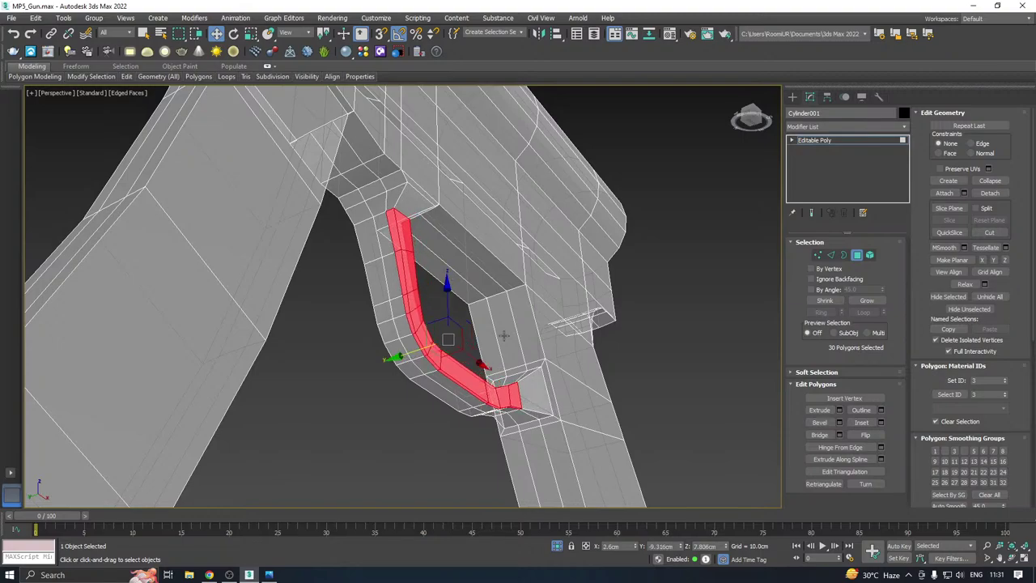
pyautogui.keyDown('alt'); pyautogui.moveTo(404, 357); pyautogui.dragTo(518, 385, button='middle'); pyautogui.keyUp('alt')
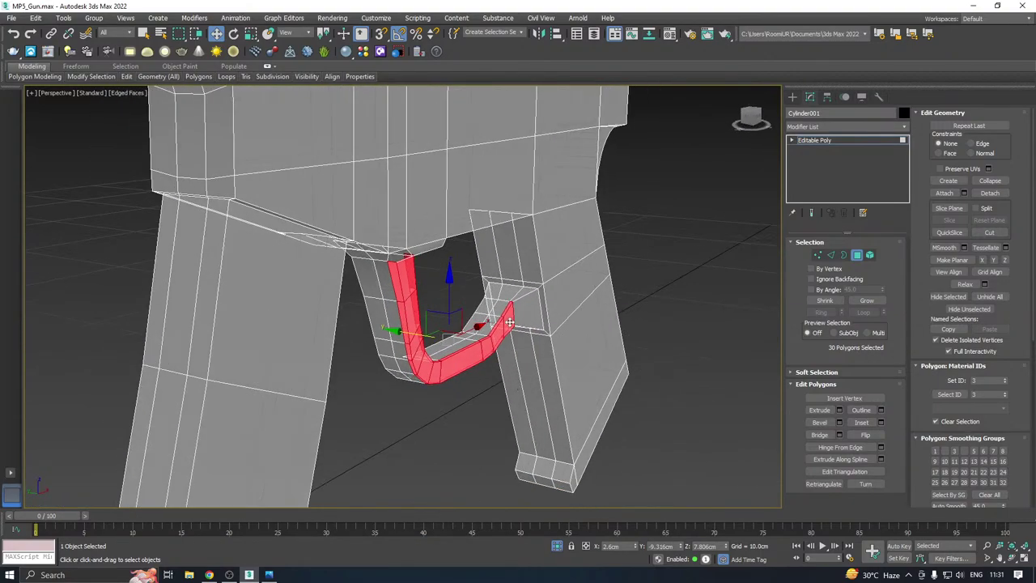
pyautogui.scroll(3, 509, 322)
pyautogui.moveTo(370, 346); pyautogui.dragTo(373, 346)
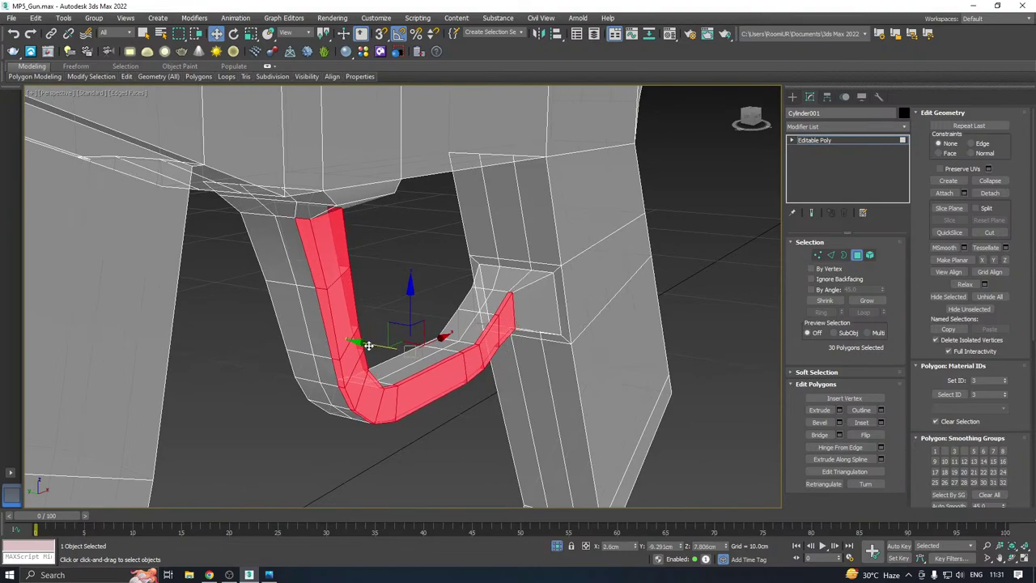
pyautogui.scroll(-3, 360, 343)
pyautogui.keyDown('alt'); pyautogui.moveTo(437, 332); pyautogui.dragTo(540, 321, button='middle'); pyautogui.keyUp('alt')
pyautogui.scroll(4, 390, 234)
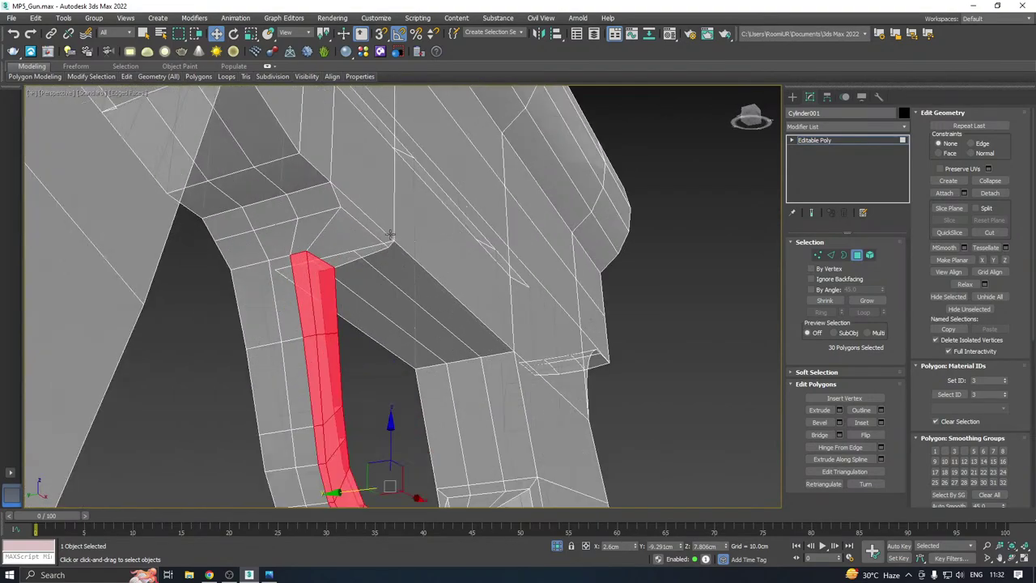
# Shift the edge joining the front strut to the receiver along Y, and its nearby vertex to about Y -9.33 cm
pyautogui.click(830, 254)
pyautogui.click(408, 224)
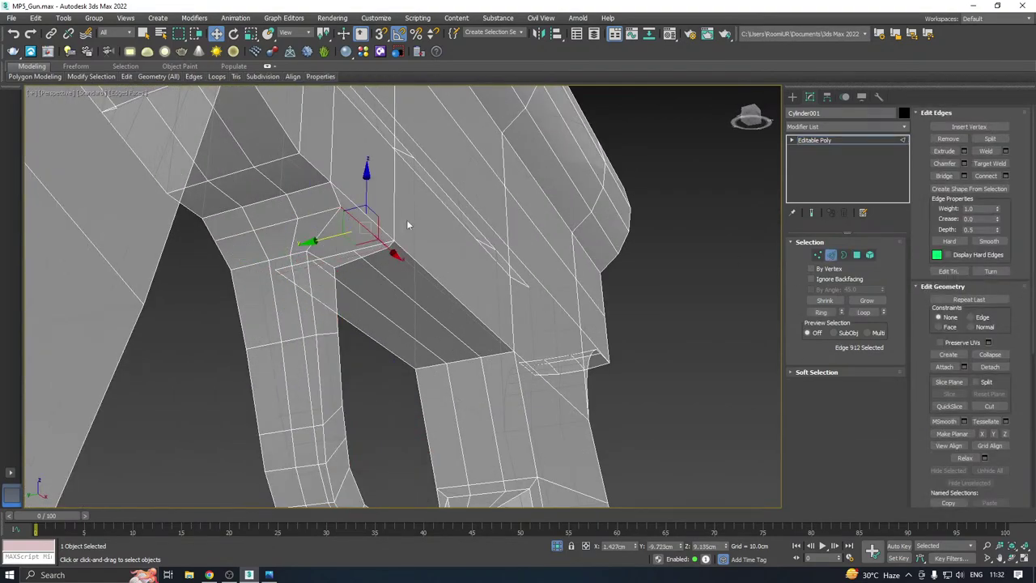
pyautogui.moveTo(329, 239); pyautogui.dragTo(294, 221)
pyautogui.click(817, 254)
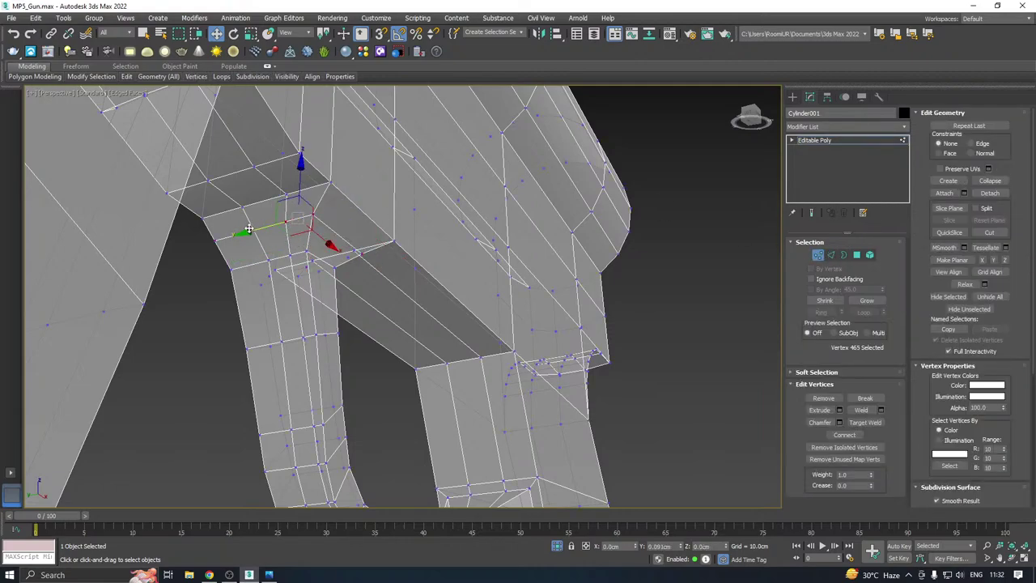
pyautogui.click(253, 230)
# Leave vertex editing on the gun body and turn off its see-through display
pyautogui.scroll(-3, 372, 250)
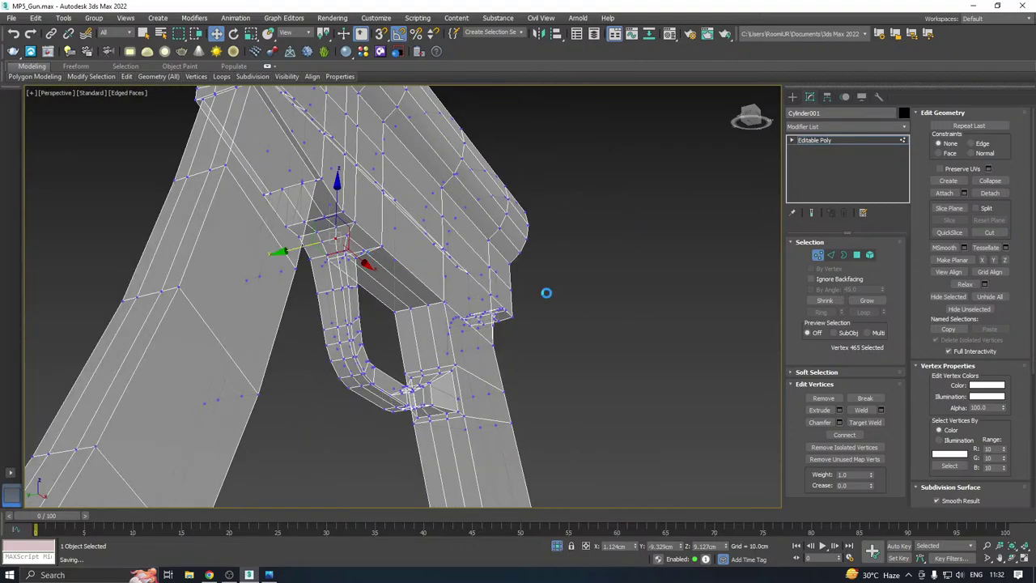
pyautogui.keyDown('alt'); pyautogui.moveTo(548, 291); pyautogui.dragTo(415, 291, button='middle'); pyautogui.keyUp('alt')
pyautogui.scroll(-4, 412, 364)
pyautogui.keyDown('alt'); pyautogui.moveTo(340, 368); pyautogui.dragTo(299, 372, button='middle'); pyautogui.keyUp('alt')
pyautogui.click(860, 141)
pyautogui.hotkey('alt', 'x')
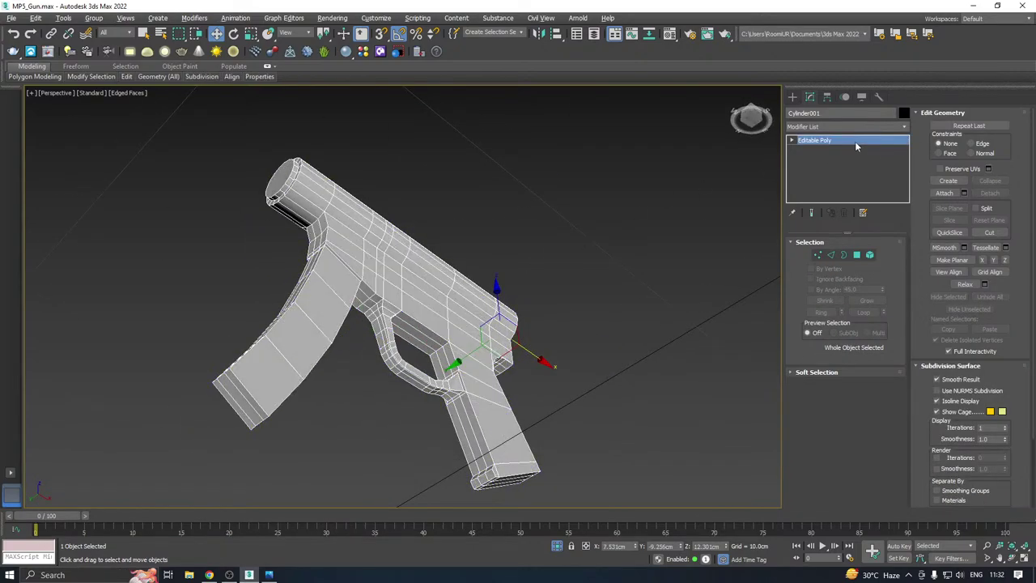
pyautogui.keyDown('alt'); pyautogui.moveTo(561, 190); pyautogui.dragTo(955, 144, button='middle'); pyautogui.keyUp('alt')
# Add a Symmetry modifier to the gun body with X as the only mirror axis
pyautogui.click(903, 128)
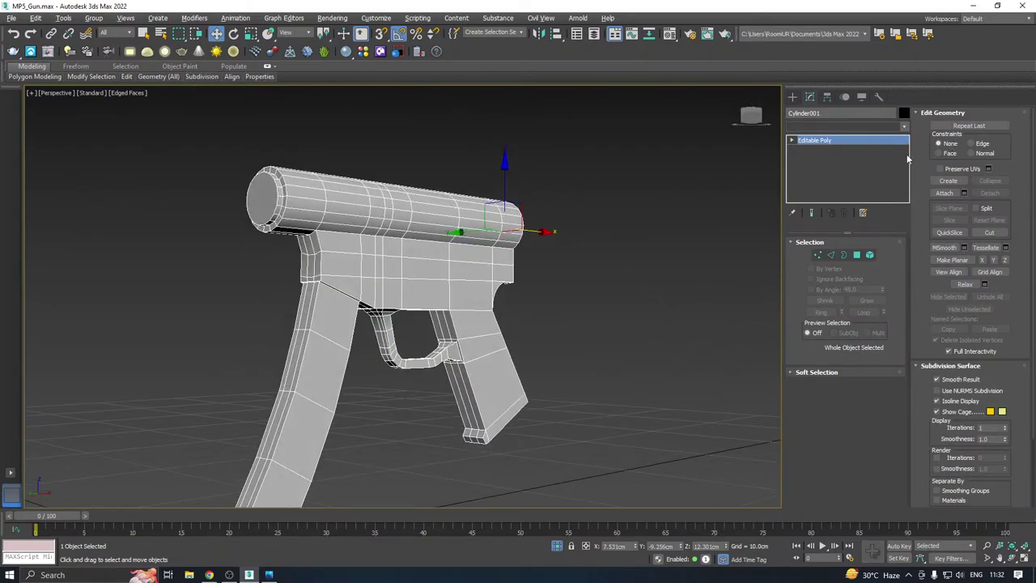
pyautogui.scroll(-10, 836, 363)
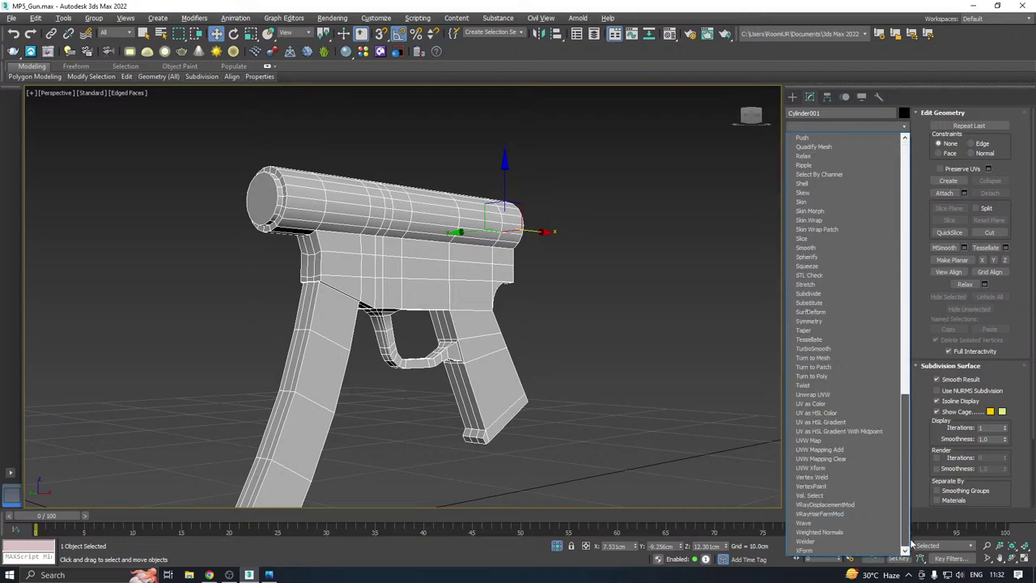
pyautogui.click(809, 320)
pyautogui.click(808, 304)
pyautogui.click(817, 276)
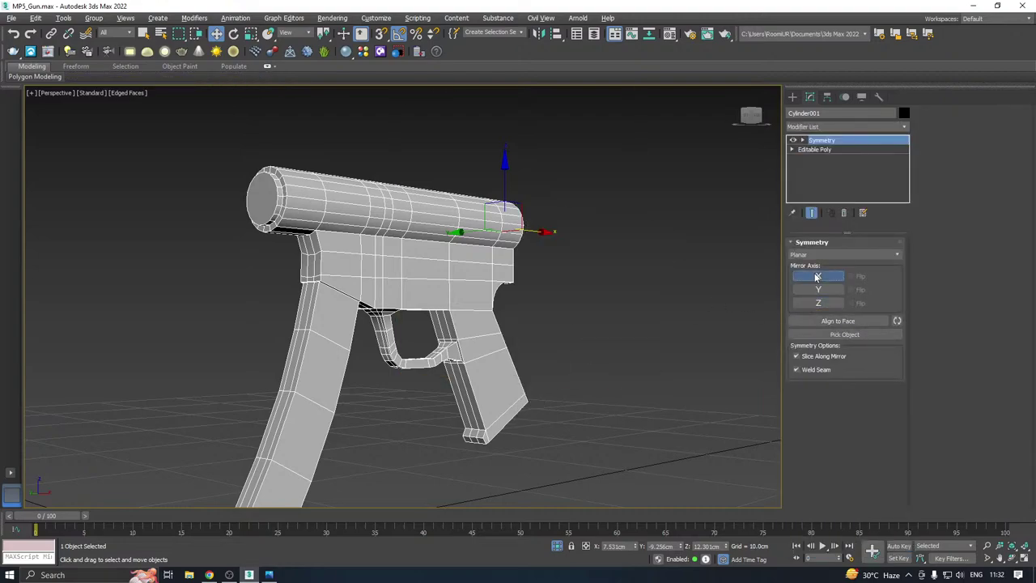
# Move the guard's side edge beside the grip flare along Y to about -9.40 cm in the Editable Poly, then return to Symmetry
pyautogui.keyDown('alt'); pyautogui.moveTo(455, 324); pyautogui.dragTo(418, 333, button='middle'); pyautogui.keyUp('alt')
pyautogui.scroll(4, 418, 333)
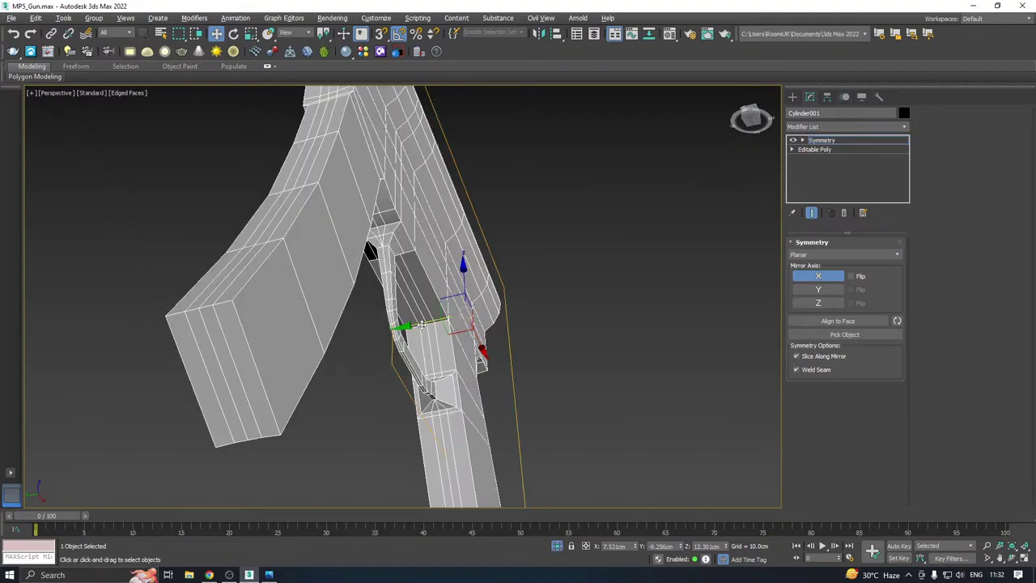
pyautogui.keyDown('alt'); pyautogui.moveTo(421, 324); pyautogui.dragTo(562, 386, button='middle'); pyautogui.keyUp('alt')
pyautogui.scroll(5, 561, 385)
pyautogui.click(816, 149)
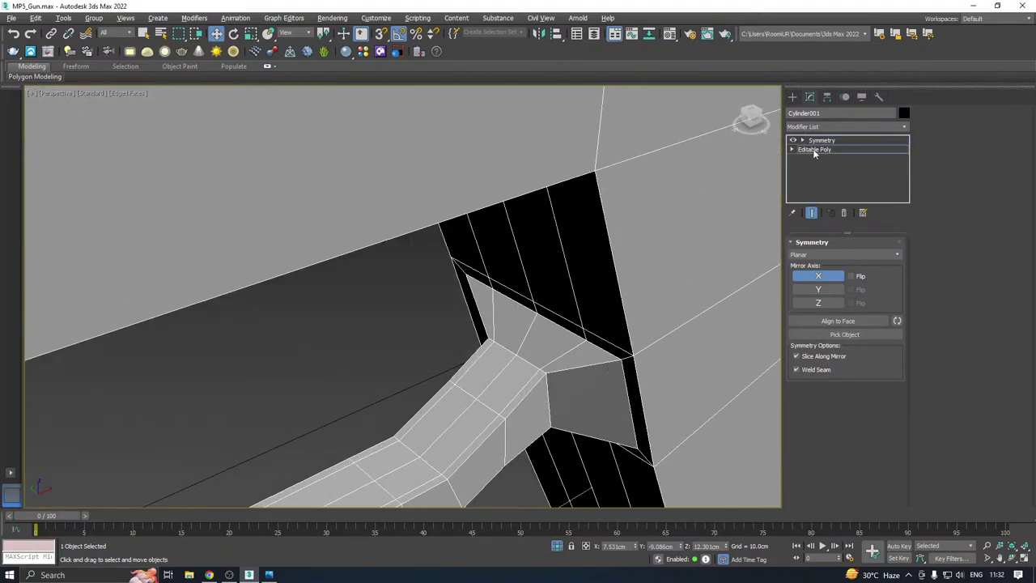
pyautogui.click(831, 255)
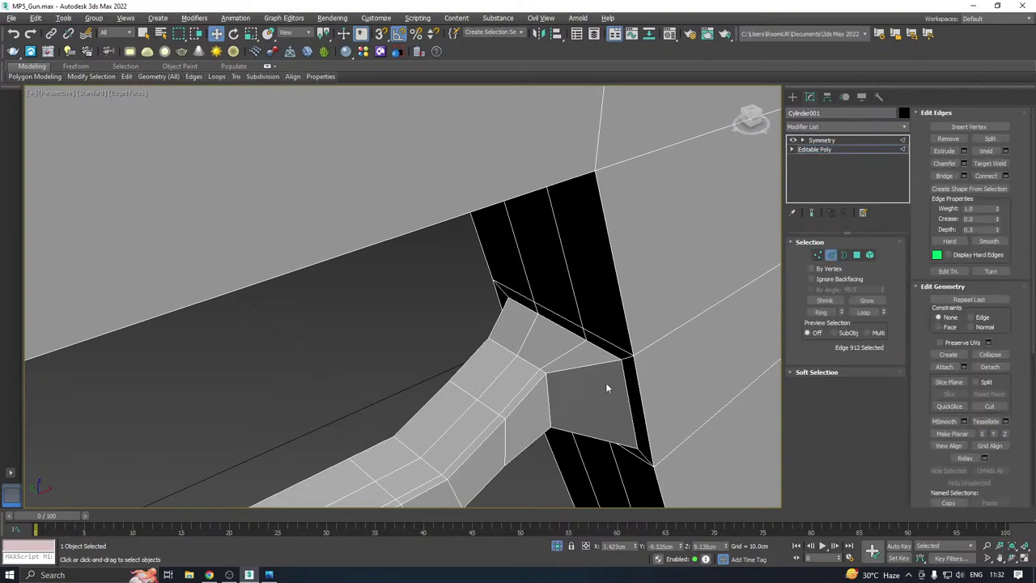
pyautogui.click(548, 390)
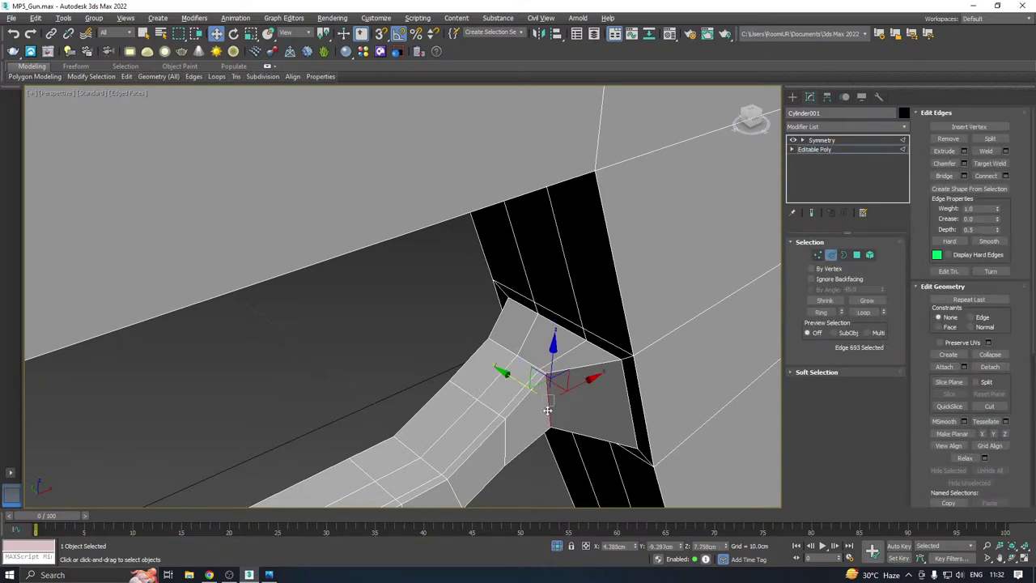
pyautogui.moveTo(513, 382); pyautogui.dragTo(533, 389)
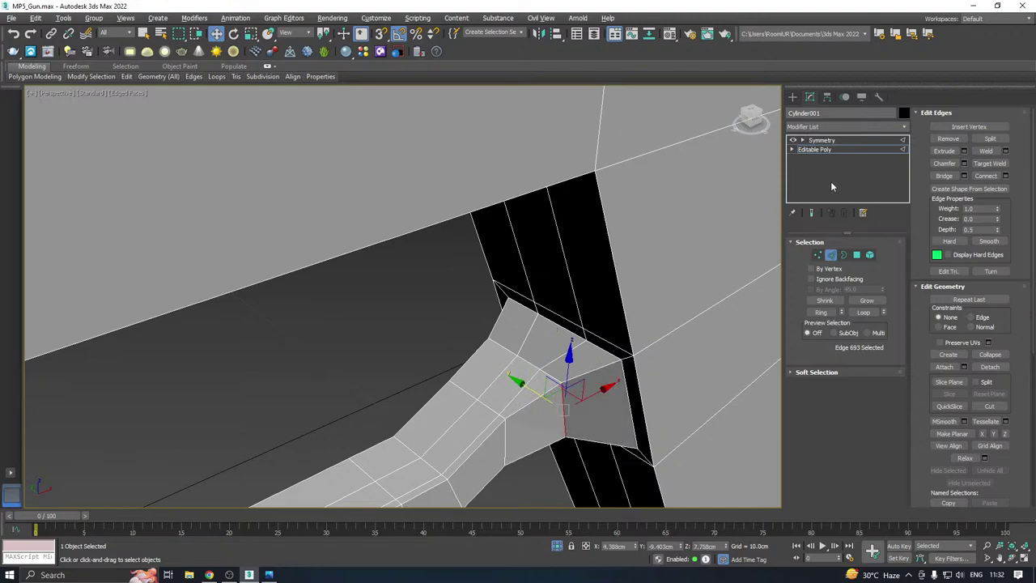
pyautogui.click(819, 140)
# End isolation to bring back the reference image, and make both gun meshes see-through in the front view
pyautogui.scroll(-3, 530, 234)
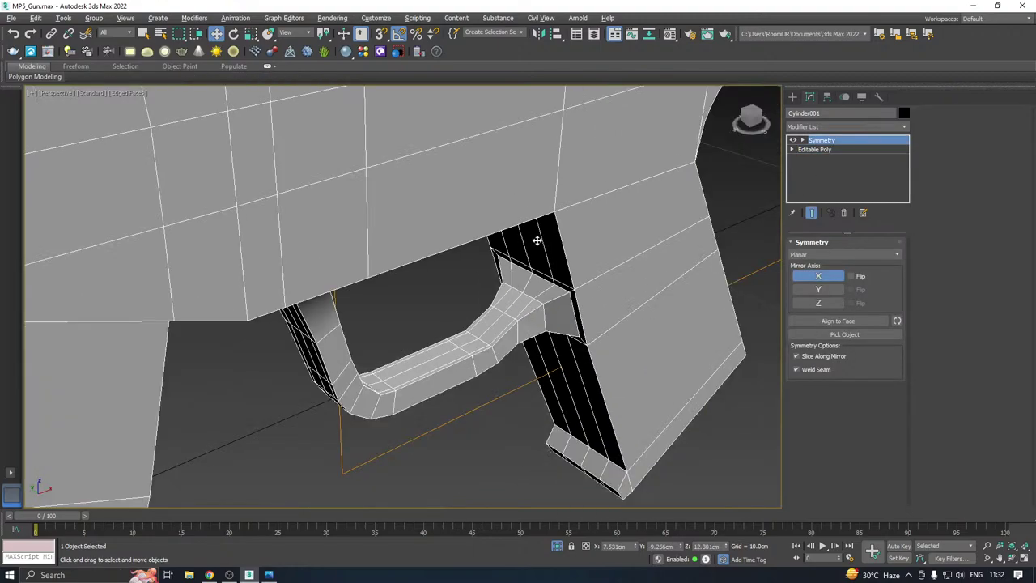
pyautogui.keyDown('alt'); pyautogui.moveTo(574, 243); pyautogui.dragTo(558, 478, button='middle'); pyautogui.keyUp('alt')
pyautogui.scroll(-4, 500, 237)
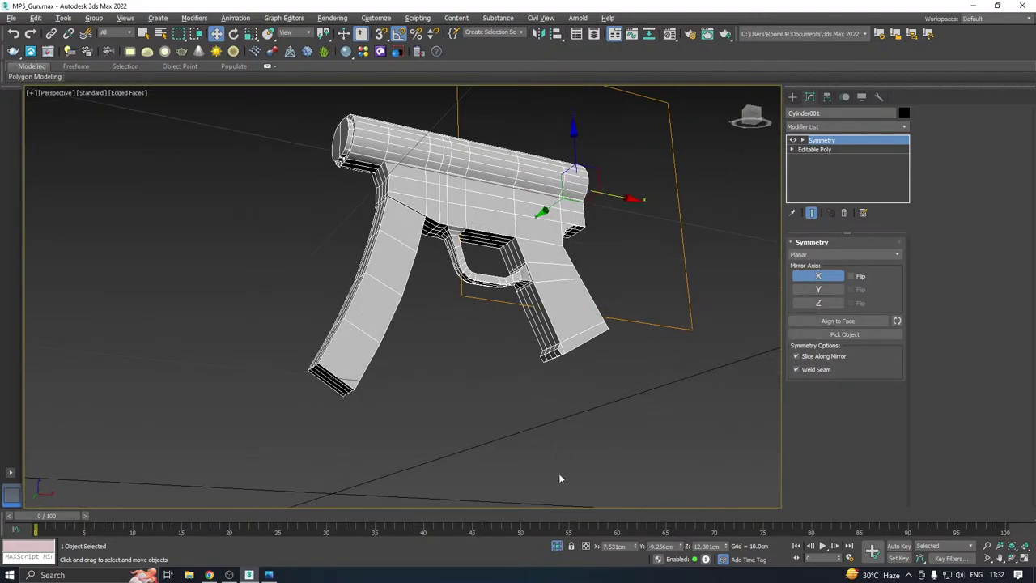
pyautogui.click(557, 547)
pyautogui.keyDown('alt'); pyautogui.moveTo(530, 359); pyautogui.dragTo(533, 405, button='middle'); pyautogui.keyUp('alt')
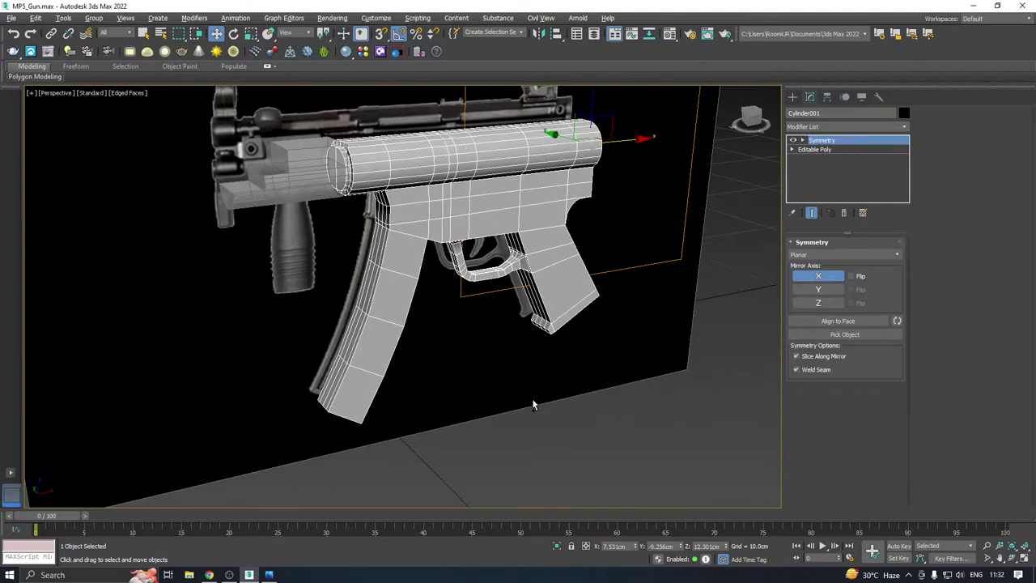
pyautogui.keyDown('alt'); pyautogui.moveTo(465, 352); pyautogui.dragTo(590, 355, button='middle'); pyautogui.keyUp('alt')
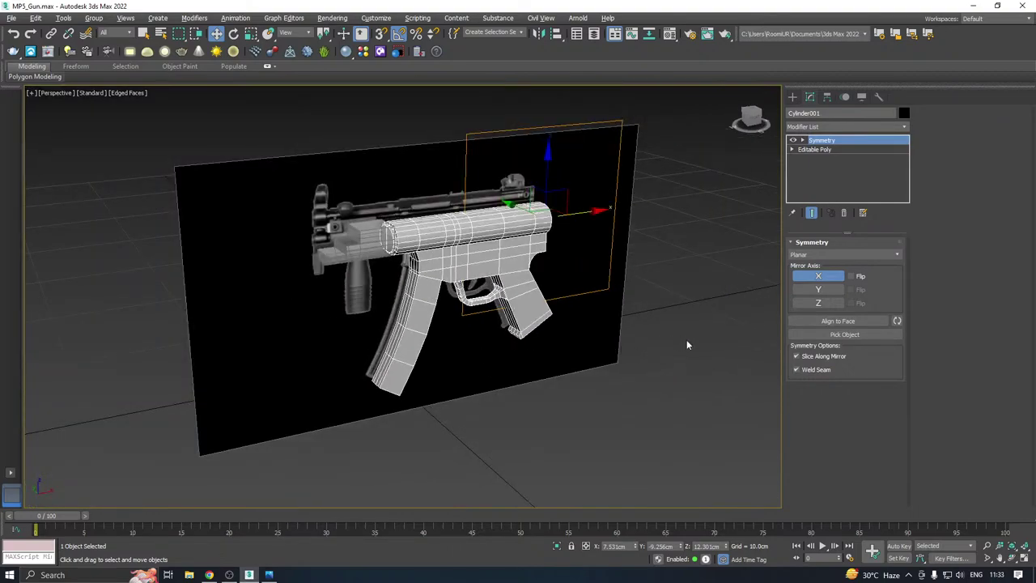
pyautogui.press('f')
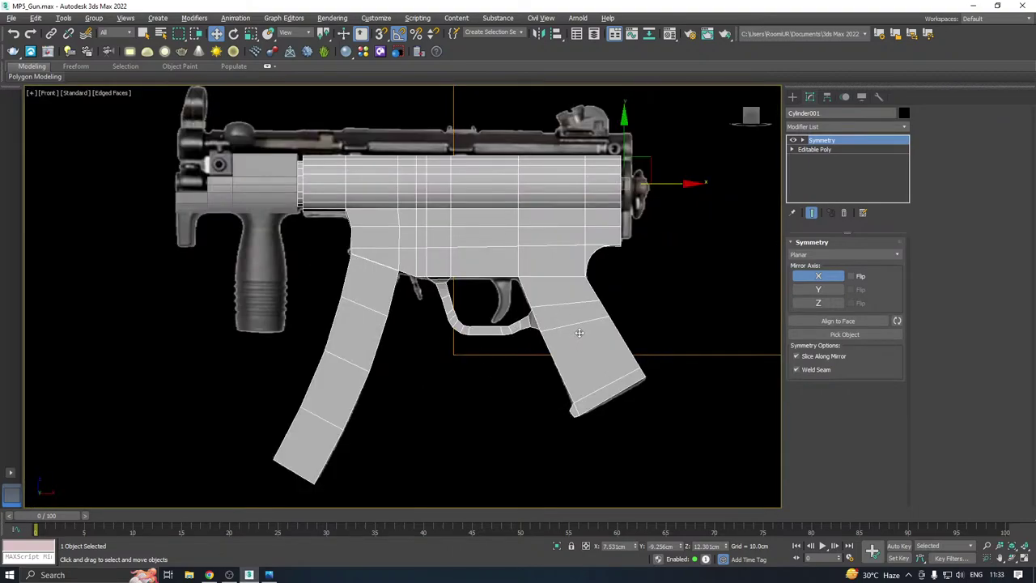
pyautogui.hotkey('ctrl', 'a')
pyautogui.hotkey('alt', 'x')
pyautogui.moveTo(584, 312); pyautogui.dragTo(564, 319, button='middle')
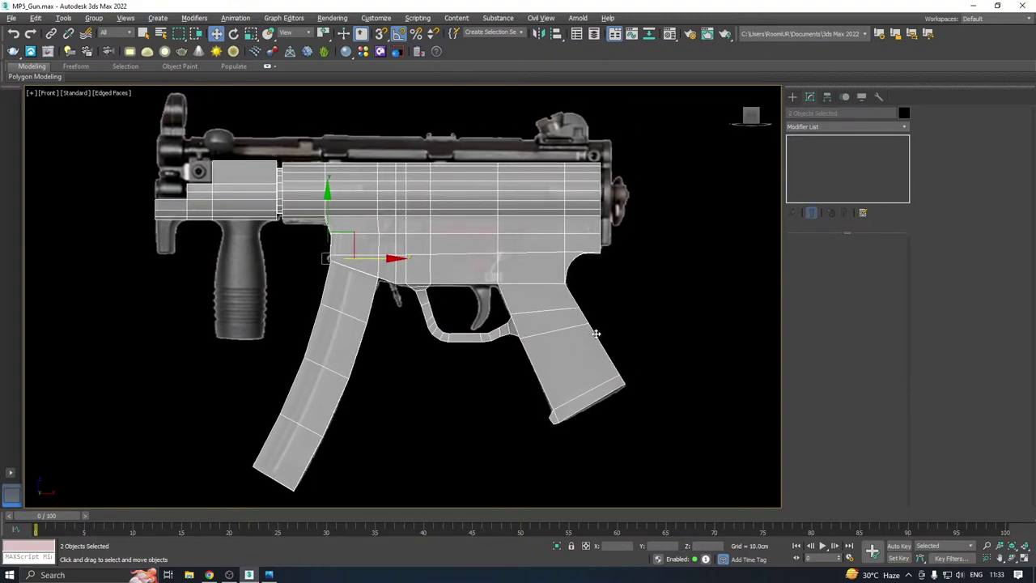
# Reselect the gun body and delete its Symmetry modifier
pyautogui.click(579, 285)
pyautogui.click(577, 330)
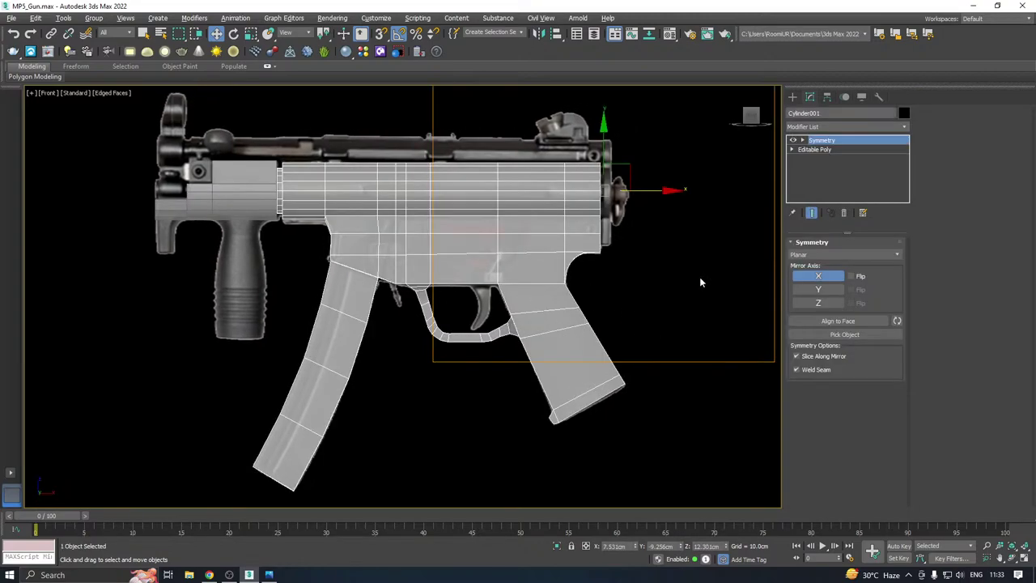
pyautogui.rightClick(831, 142)
pyautogui.click(849, 157)
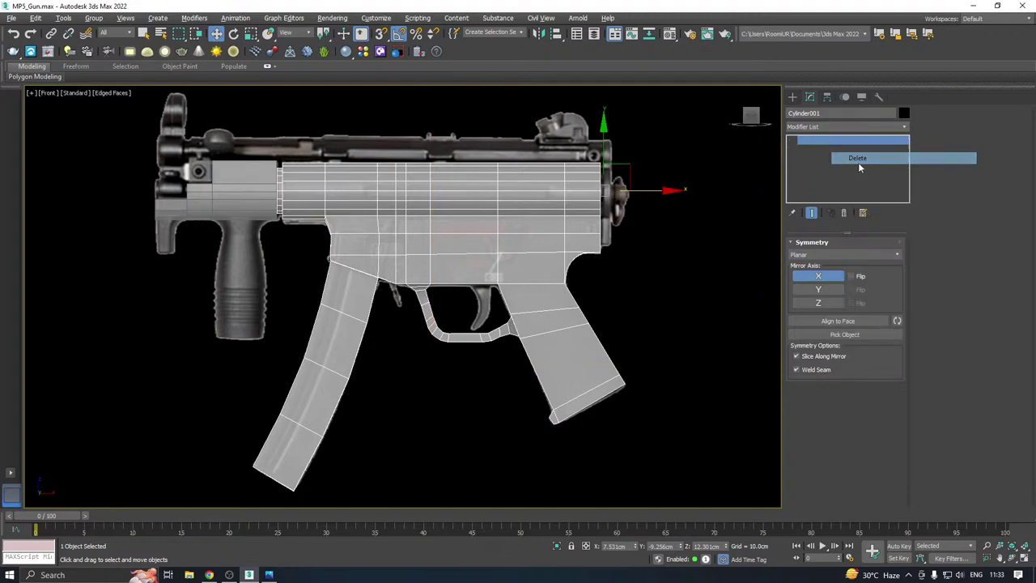
# Save the MP5_Gun.max scene
pyautogui.moveTo(531, 272); pyautogui.dragTo(493, 243, button='middle')
pyautogui.click(12, 18)
pyautogui.moveTo(29, 106)
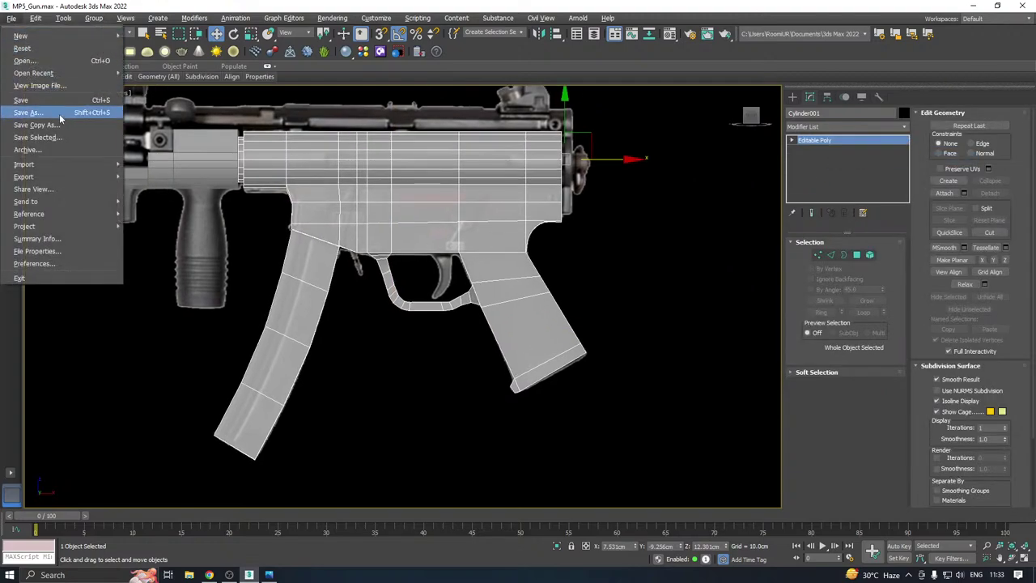
pyautogui.click(89, 110)
pyautogui.click(478, 398)
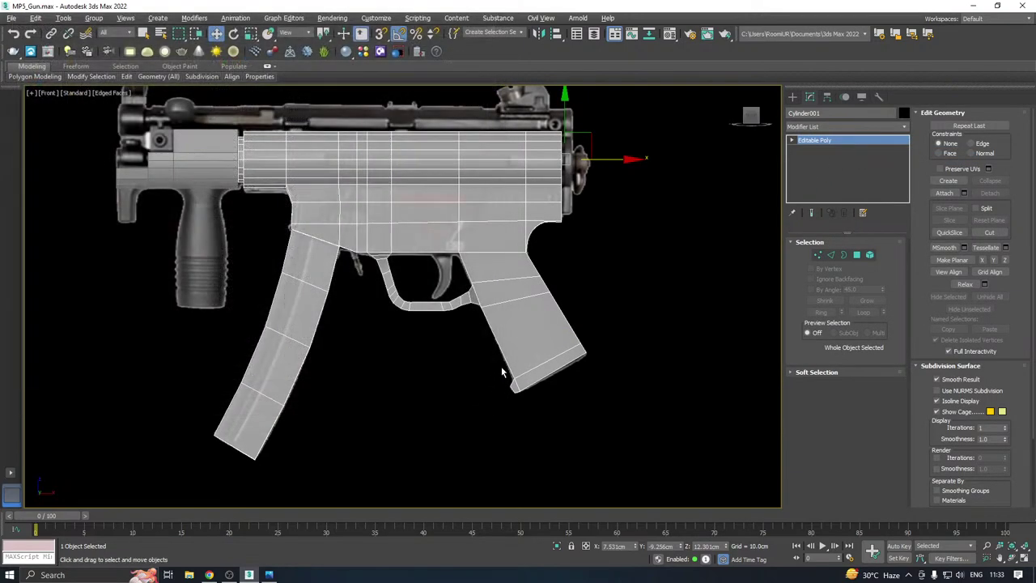
# Slide the gun body along X off the reference image to compare the two, and undo the move
pyautogui.moveTo(614, 384); pyautogui.dragTo(599, 369, button='middle')
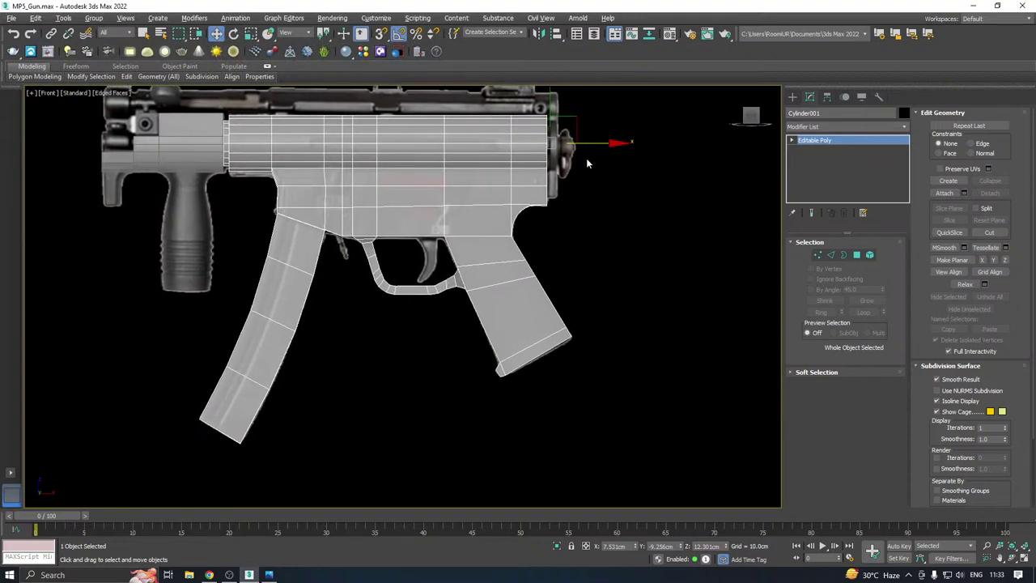
pyautogui.moveTo(588, 146); pyautogui.dragTo(413, 145)
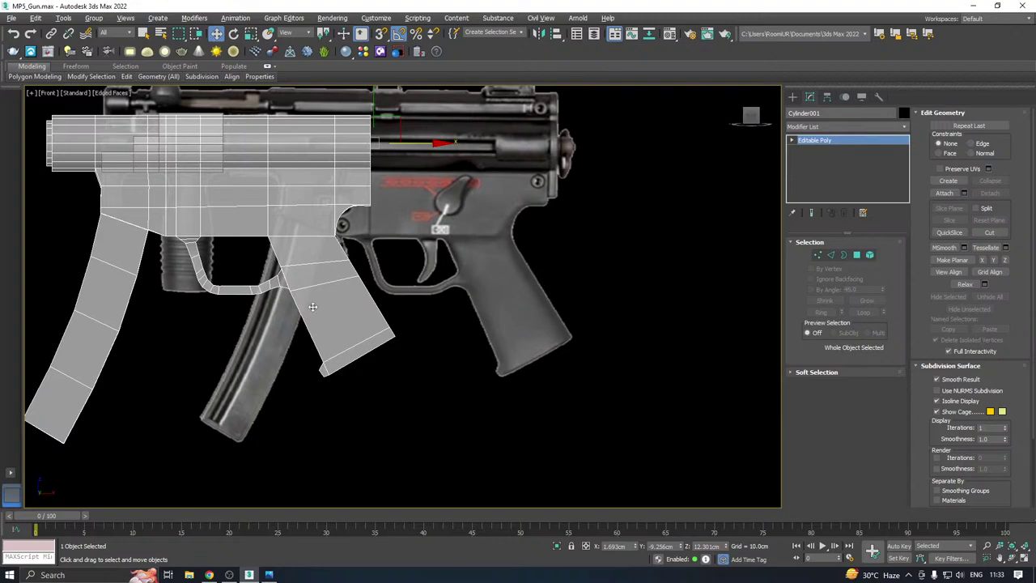
pyautogui.moveTo(456, 265); pyautogui.dragTo(477, 269, button='middle')
pyautogui.hotkey('ctrl', 'z')
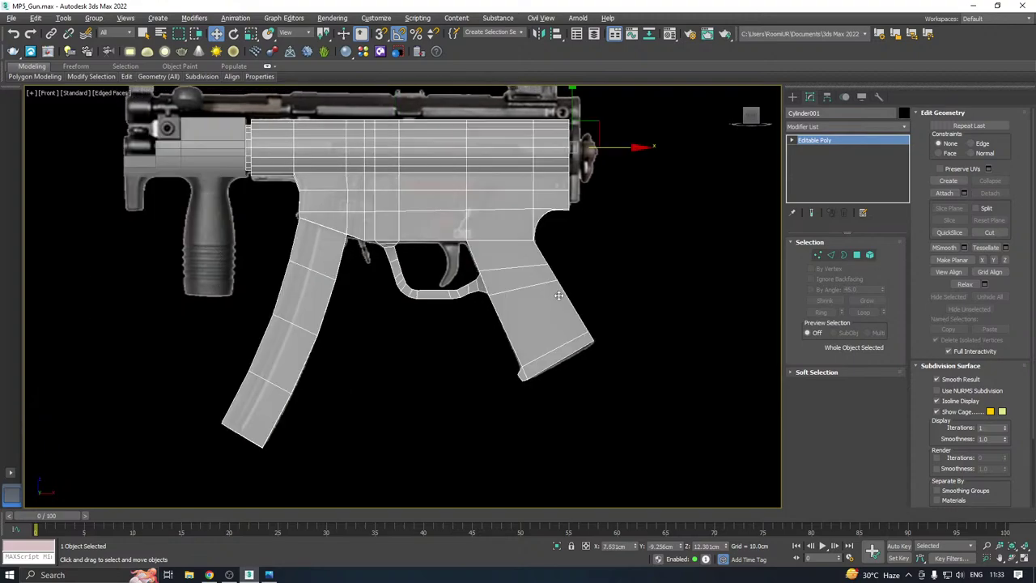
# In Edge mode, select the grip's long front and rear side edges in the front view
pyautogui.scroll(2, 557, 293)
pyautogui.click(831, 255)
pyautogui.doubleClick(573, 304)
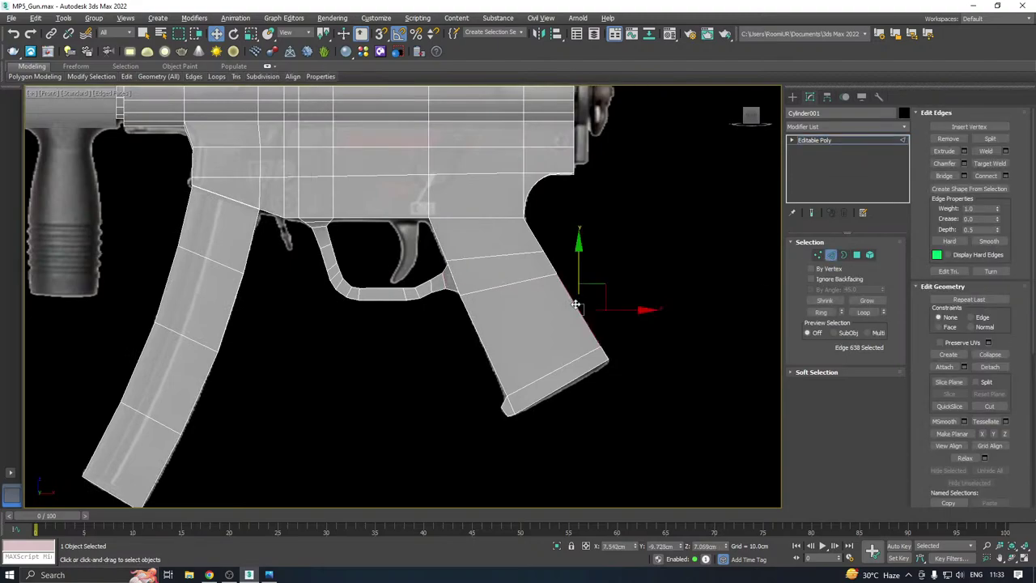
pyautogui.keyDown('ctrl'); pyautogui.click(476, 331); pyautogui.keyUp('ctrl')
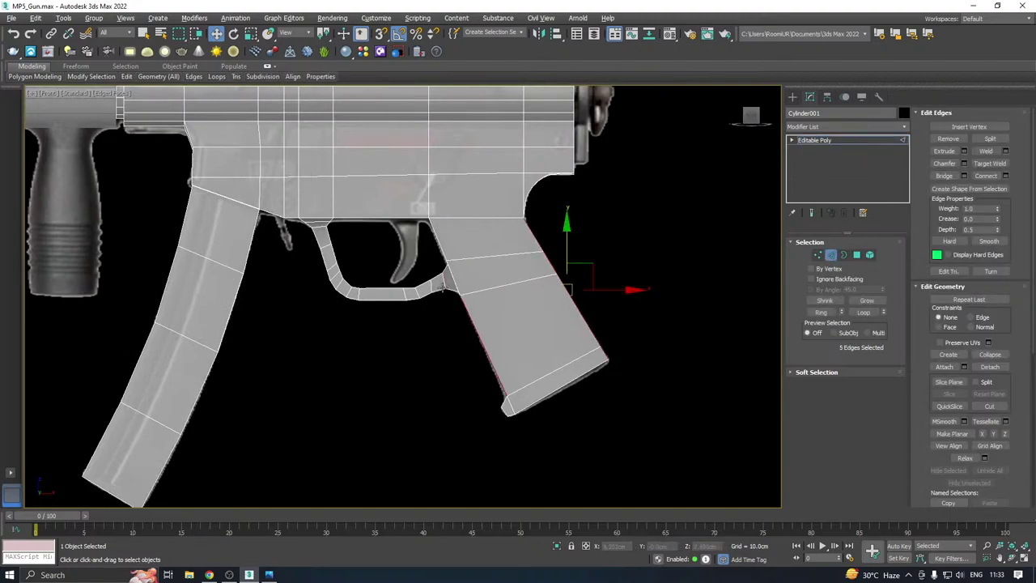
pyautogui.keyDown('ctrl'); pyautogui.click(454, 275); pyautogui.keyUp('ctrl')
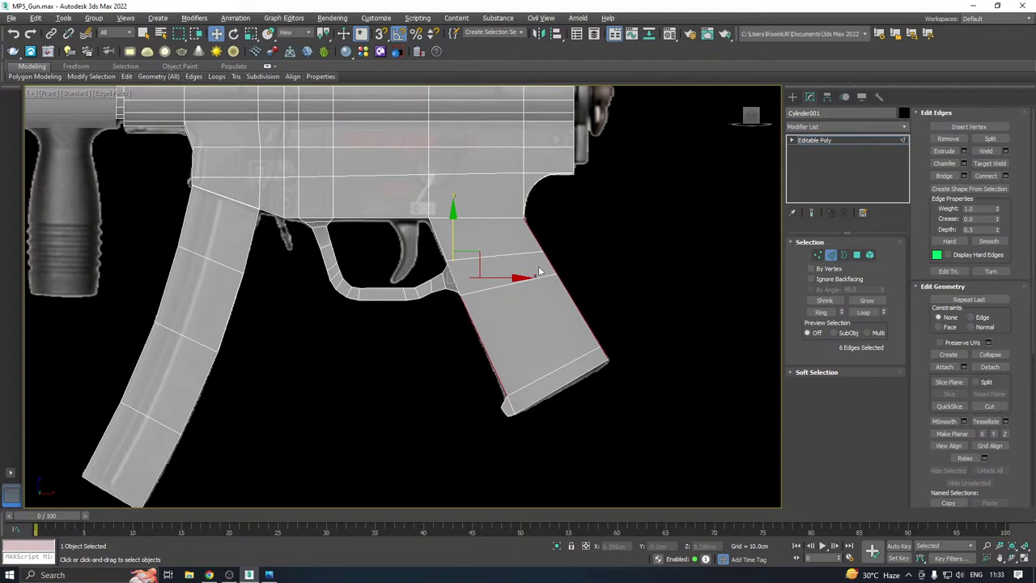
# Switch to the perspective view and isolate the gun body from the reference image
pyautogui.press('p')
pyautogui.click(559, 547)
pyautogui.moveTo(444, 352)
pyautogui.keyDown('alt'); pyautogui.mouseDown(button='middle')
pyautogui.moveTo(346, 334)
pyautogui.moveTo(446, 342)
pyautogui.mouseUp(button='middle'); pyautogui.keyUp('alt')
pyautogui.hotkey('alt', 'q')
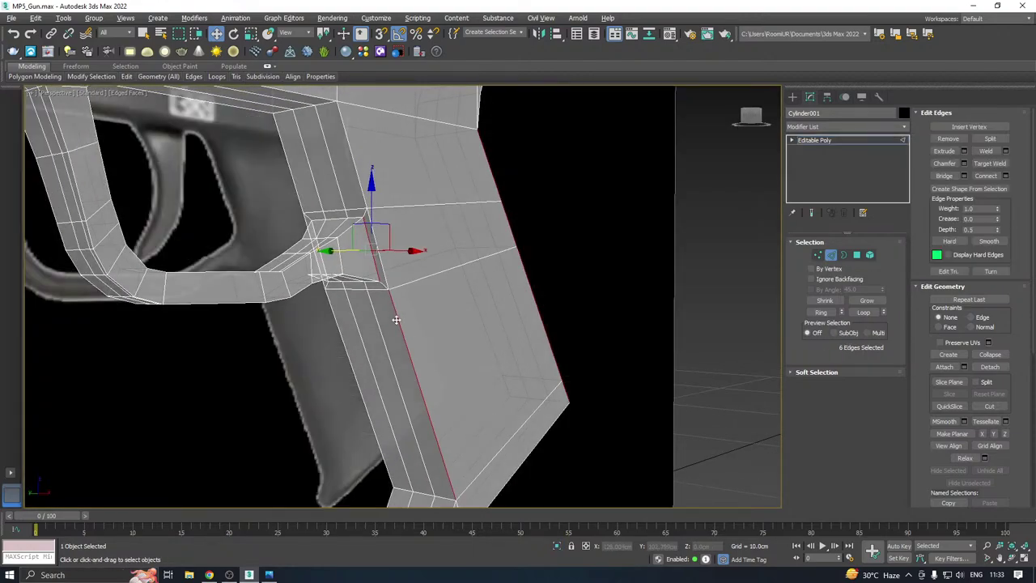
pyautogui.click(556, 547)
# Reselect the grip's rear edges and add the front side edges past the guard join up to the receiver
pyautogui.doubleClick(463, 301)
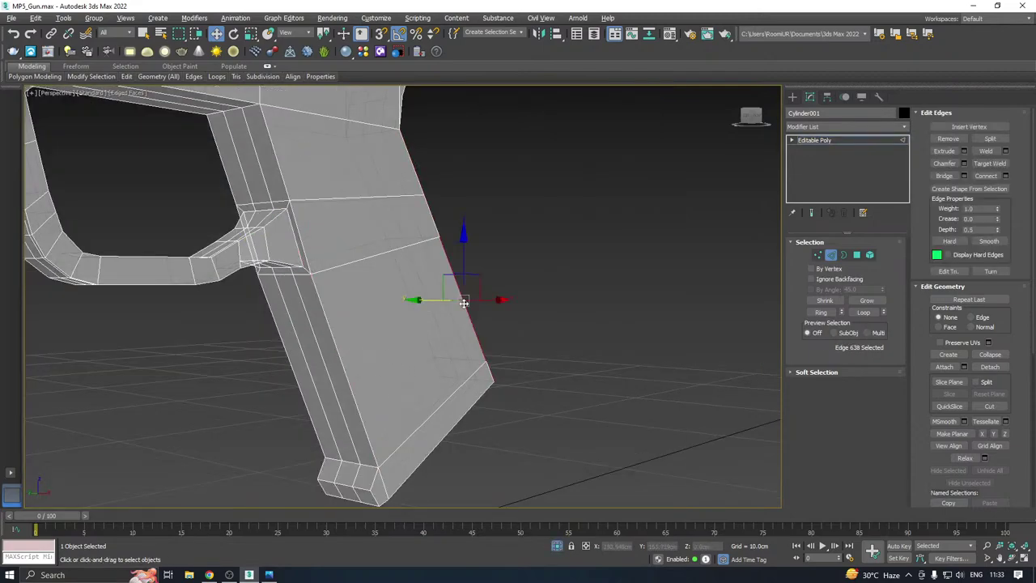
pyautogui.moveTo(439, 304); pyautogui.dragTo(490, 321, button='middle')
pyautogui.keyDown('ctrl'); pyautogui.click(376, 314); pyautogui.keyUp('ctrl')
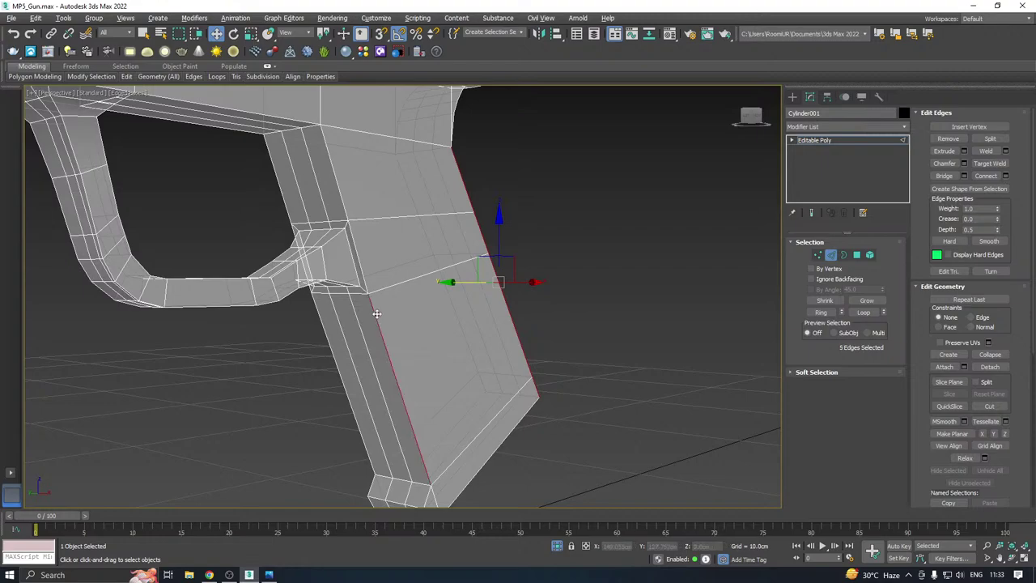
pyautogui.keyDown('ctrl'); pyautogui.click(363, 275); pyautogui.keyUp('ctrl')
pyautogui.keyDown('ctrl'); pyautogui.click(346, 205); pyautogui.keyUp('ctrl')
pyautogui.keyDown('ctrl'); pyautogui.click(280, 190); pyautogui.keyUp('ctrl')
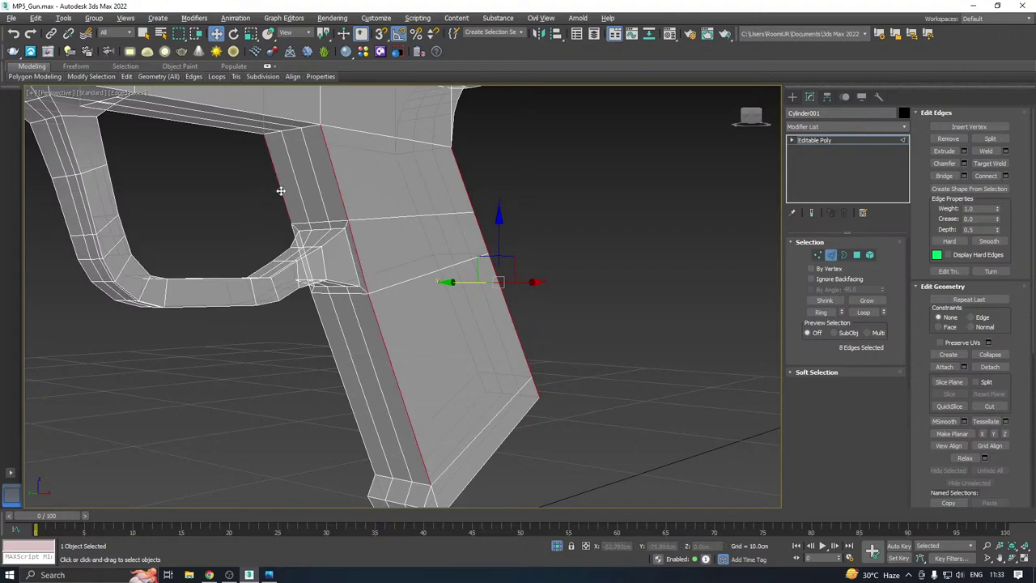
# Turn off the see-through display and try a 3-segment chamfer of 0.322 cm on the selected grip edges
pyautogui.keyDown('alt'); pyautogui.moveTo(410, 218); pyautogui.dragTo(475, 409, button='middle'); pyautogui.keyUp('alt')
pyautogui.moveTo(457, 351); pyautogui.dragTo(466, 394, button='middle')
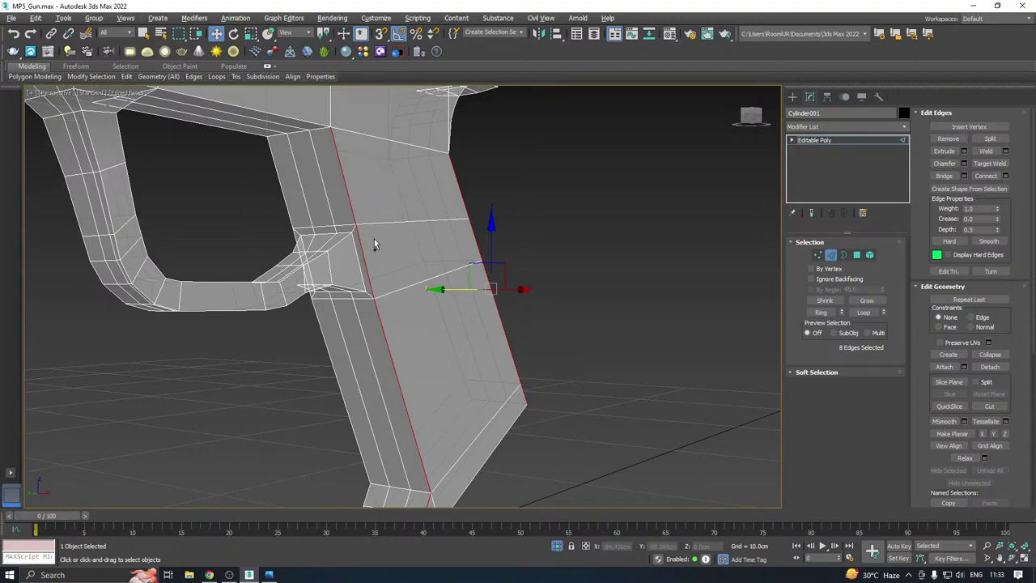
pyautogui.keyDown('alt'); pyautogui.moveTo(342, 258); pyautogui.dragTo(305, 255, button='middle'); pyautogui.keyUp('alt')
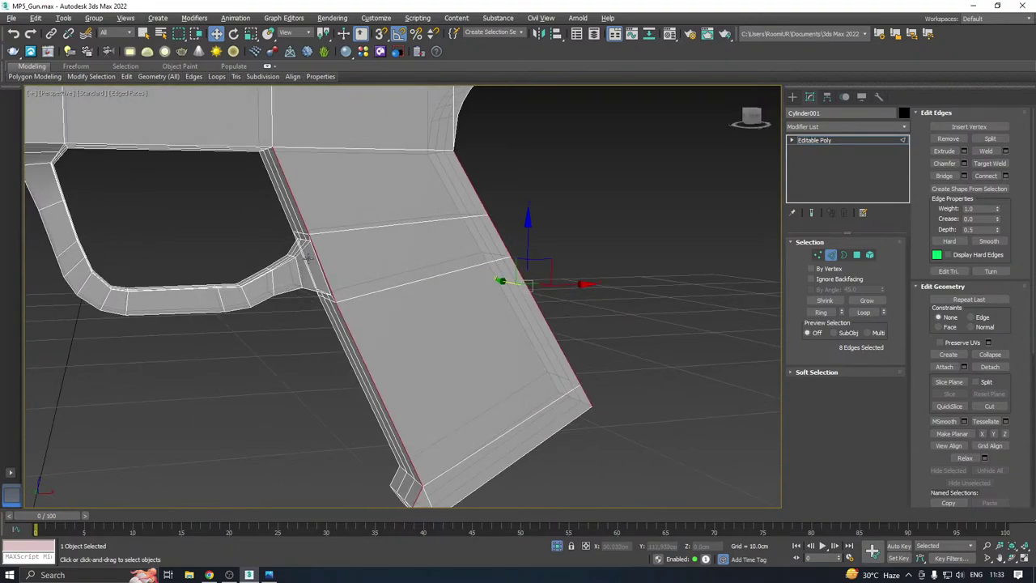
pyautogui.keyDown('alt'); pyautogui.moveTo(461, 276); pyautogui.dragTo(604, 275, button='middle'); pyautogui.keyUp('alt')
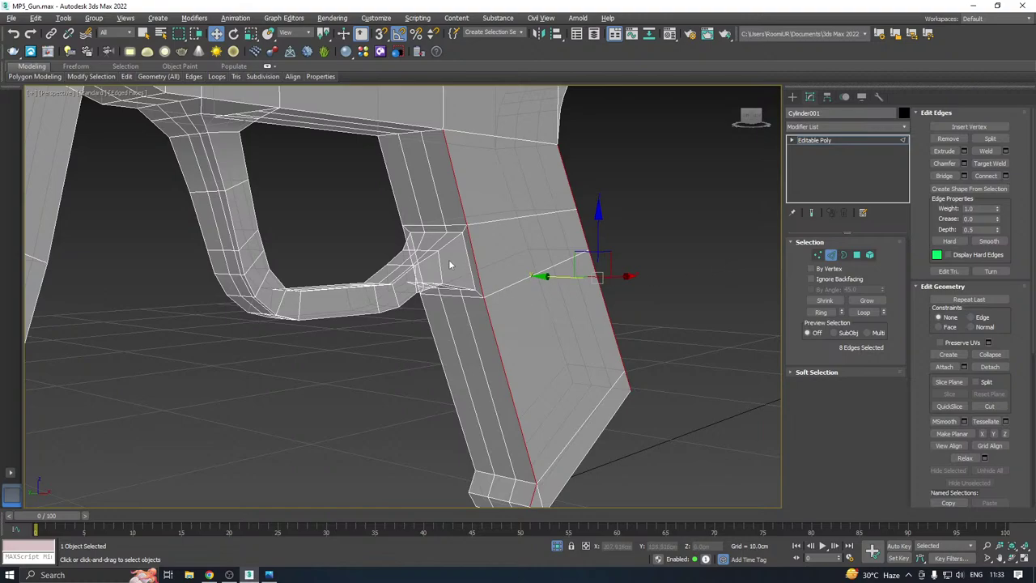
pyautogui.click(964, 163)
pyautogui.keyDown('alt'); pyautogui.moveTo(582, 278); pyautogui.dragTo(548, 299, button='middle'); pyautogui.keyUp('alt')
pyautogui.hotkey('alt', 'x')
pyautogui.keyDown('alt'); pyautogui.moveTo(448, 291); pyautogui.dragTo(321, 273, button='middle'); pyautogui.keyUp('alt')
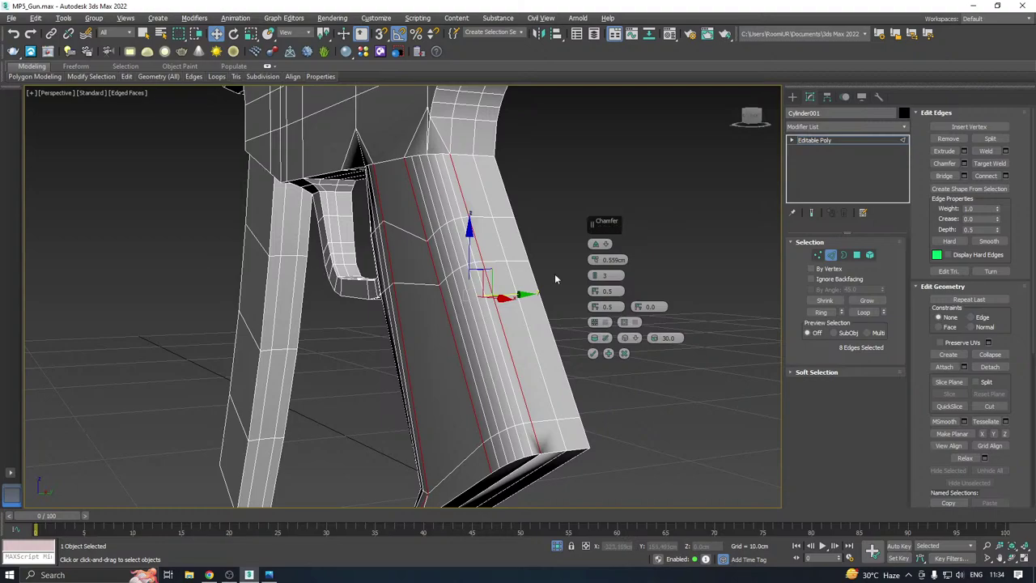
pyautogui.moveTo(596, 259); pyautogui.dragTo(595, 261)
pyautogui.keyDown('alt'); pyautogui.moveTo(465, 303); pyautogui.dragTo(465, 259, button='middle'); pyautogui.keyUp('alt')
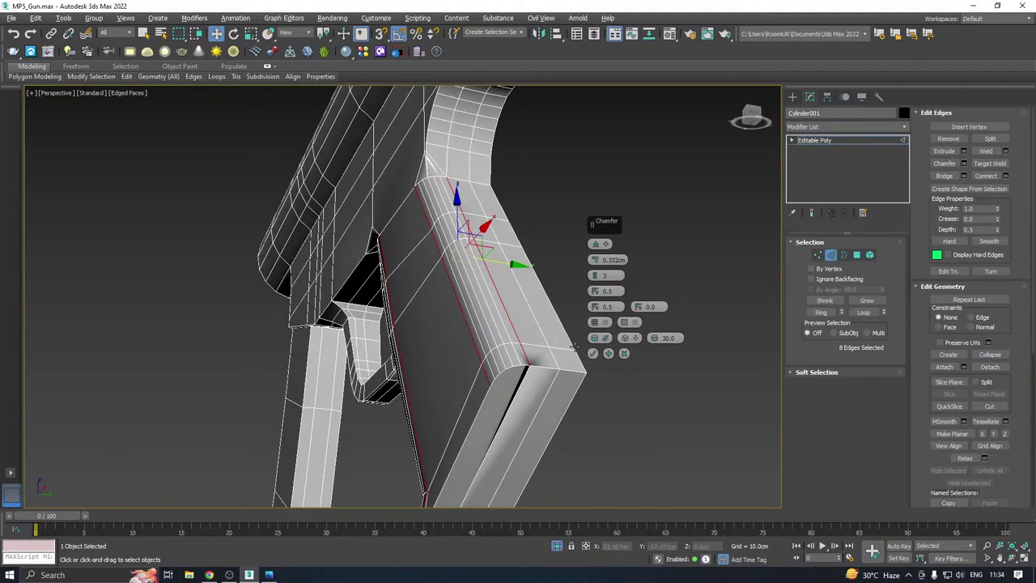
pyautogui.click(623, 355)
# In Polygon mode, select a polygon on the trigger guard's lower bar and grow the selection four times to the grip join
pyautogui.keyDown('alt'); pyautogui.moveTo(596, 342); pyautogui.dragTo(685, 289, button='middle'); pyautogui.keyUp('alt')
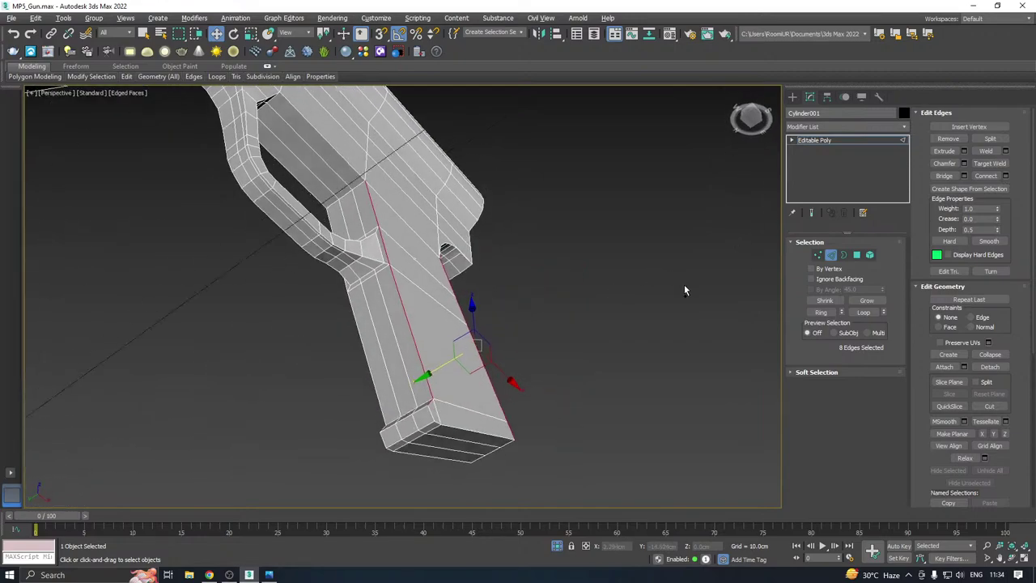
pyautogui.click(817, 255)
pyautogui.scroll(6, 469, 259)
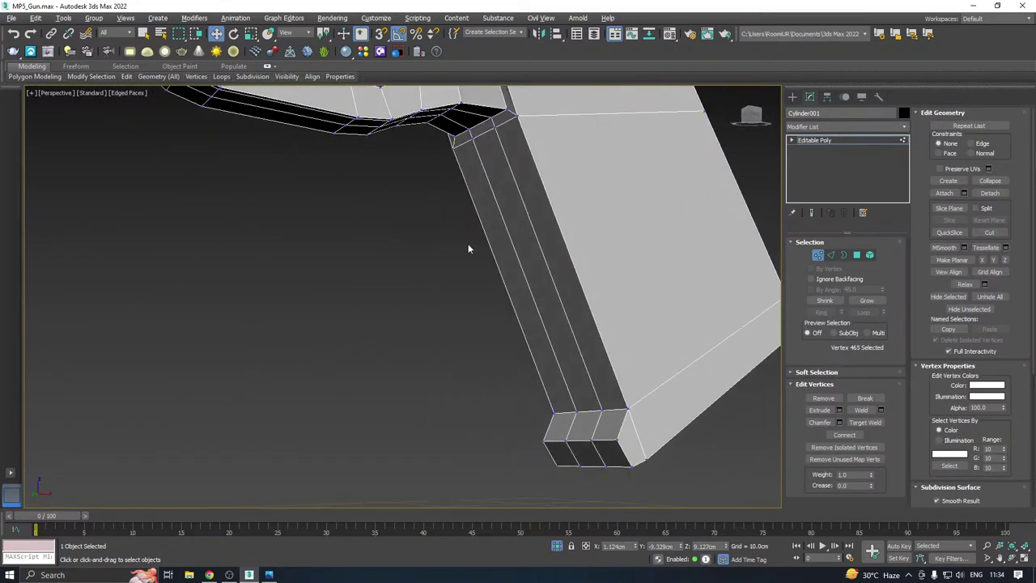
pyautogui.scroll(-3, 475, 403)
pyautogui.click(856, 255)
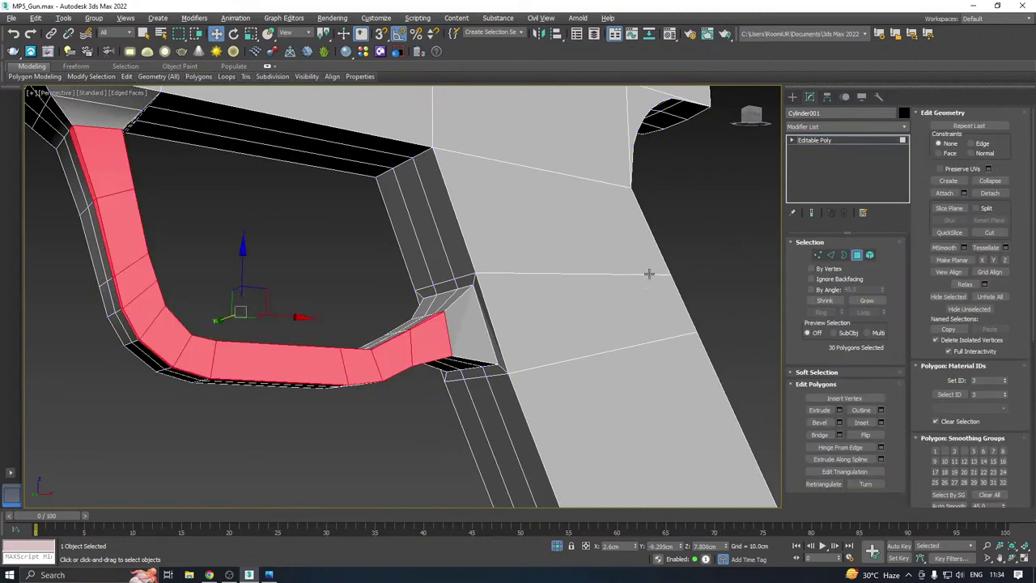
pyautogui.keyDown('alt'); pyautogui.moveTo(648, 273); pyautogui.dragTo(555, 319, button='middle'); pyautogui.keyUp('alt')
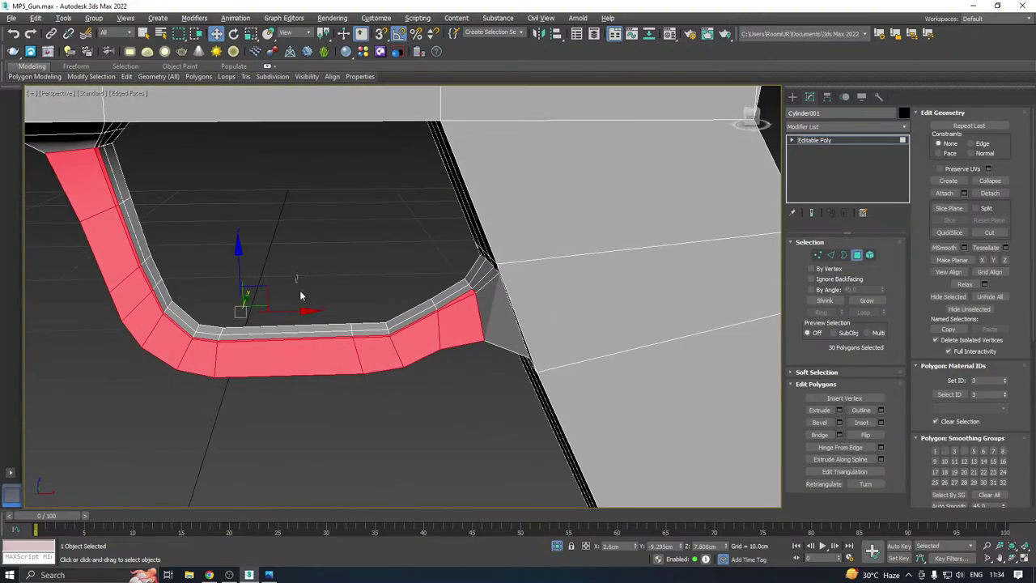
pyautogui.click(356, 334)
pyautogui.click(864, 301)
pyautogui.click(864, 301)
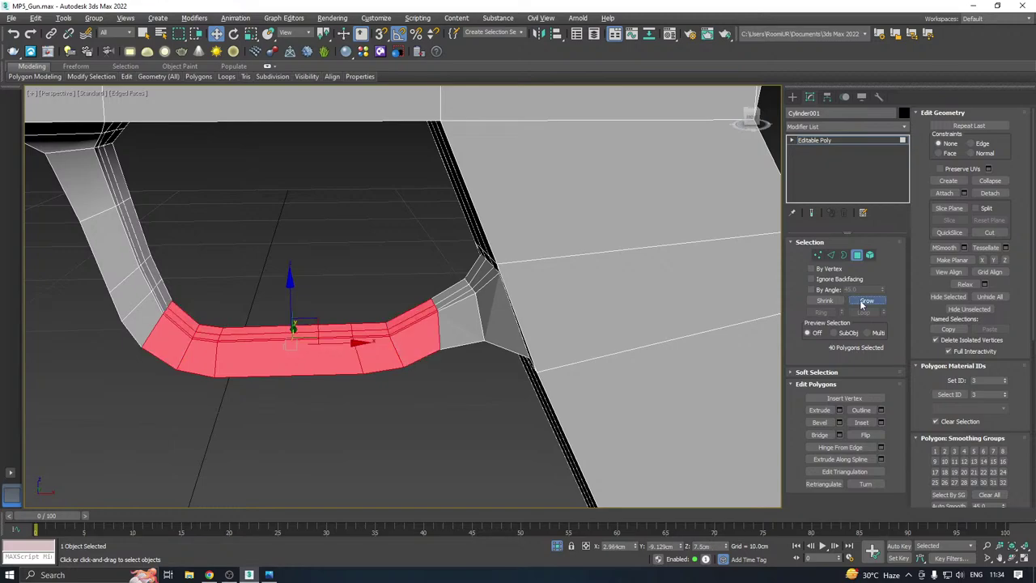
pyautogui.click(864, 301)
pyautogui.click(864, 301)
# Add the guard's front leg and its flare under the receiver to the polygon selection
pyautogui.keyDown('alt'); pyautogui.moveTo(291, 315); pyautogui.dragTo(415, 252, button='middle'); pyautogui.keyUp('alt')
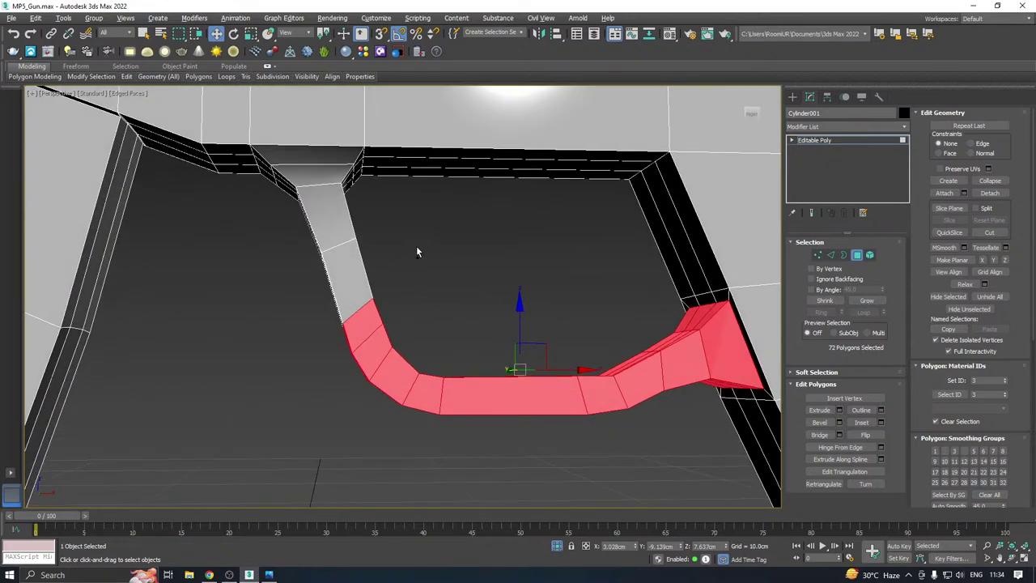
pyautogui.keyDown('ctrl'); pyautogui.moveTo(416, 247); pyautogui.dragTo(287, 354); pyautogui.keyUp('ctrl')
pyautogui.keyDown('alt'); pyautogui.moveTo(481, 258); pyautogui.dragTo(394, 225, button='middle'); pyautogui.keyUp('alt')
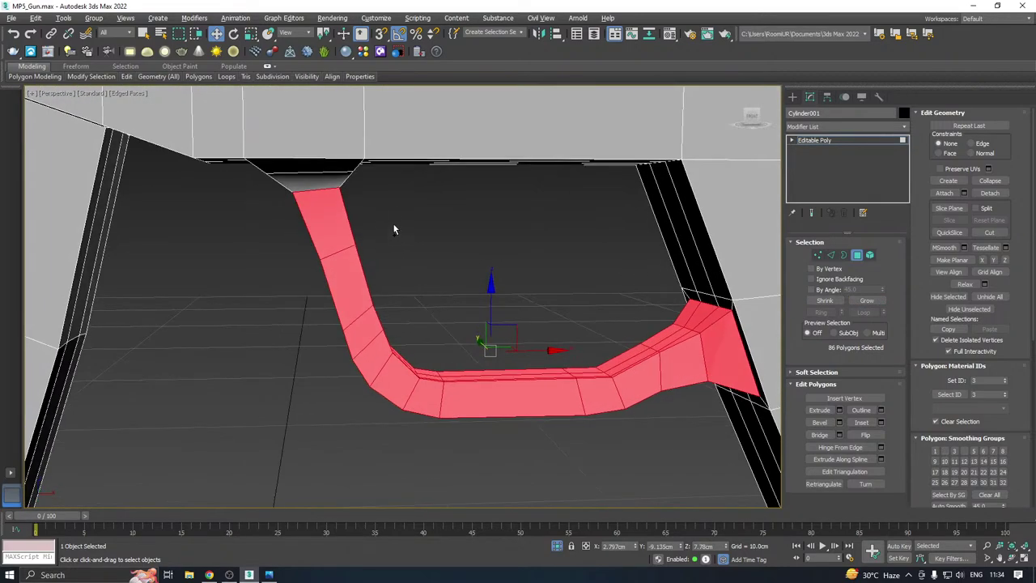
pyautogui.keyDown('ctrl'); pyautogui.moveTo(368, 176); pyautogui.dragTo(369, 165); pyautogui.keyUp('ctrl')
pyautogui.keyDown('alt'); pyautogui.moveTo(369, 165); pyautogui.dragTo(1011, 234, button='middle'); pyautogui.keyUp('alt')
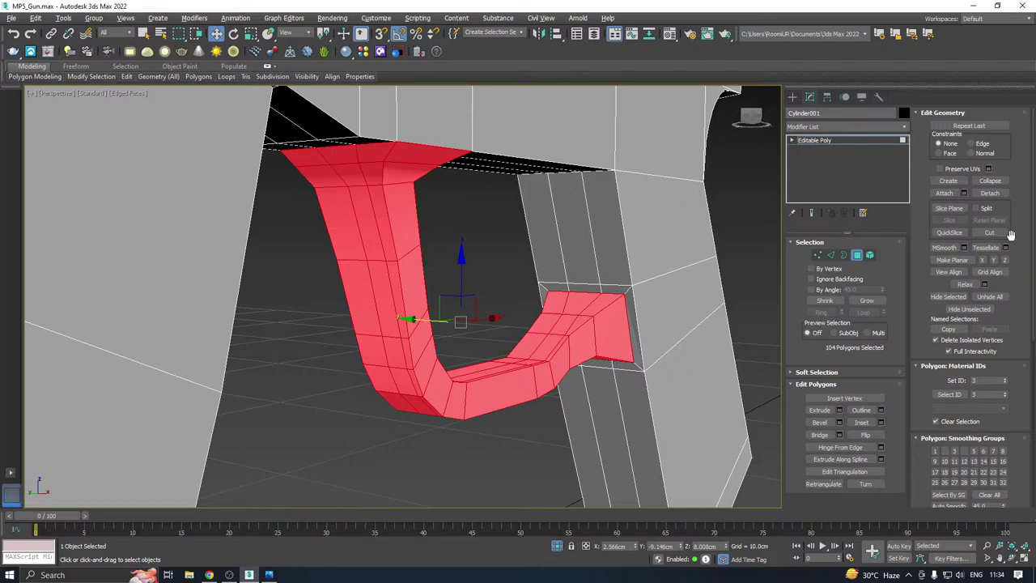
# Detach the selected trigger guard polygons as a separate object and isolate the remaining gun body
pyautogui.click(989, 192)
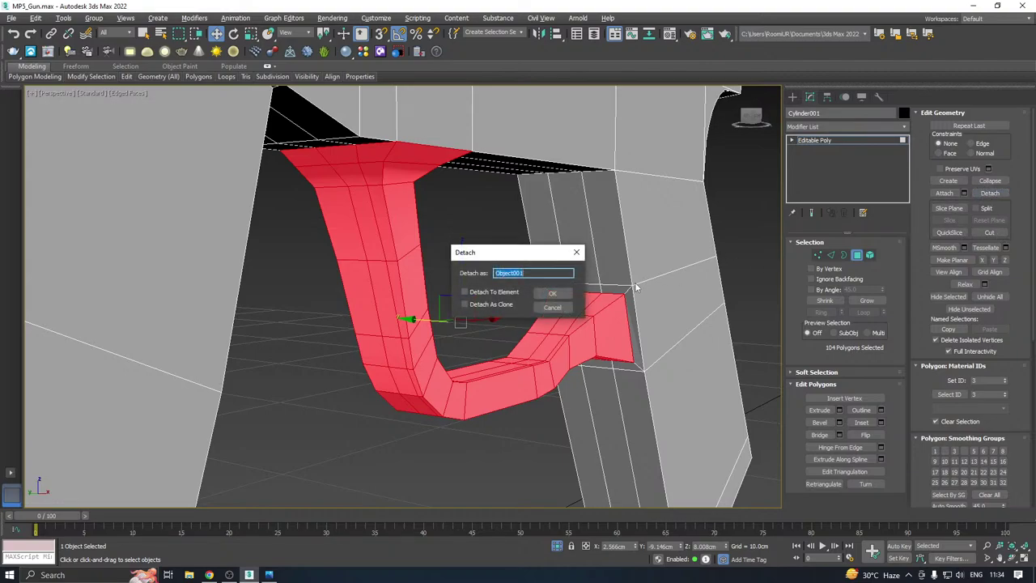
pyautogui.click(552, 293)
pyautogui.click(848, 142)
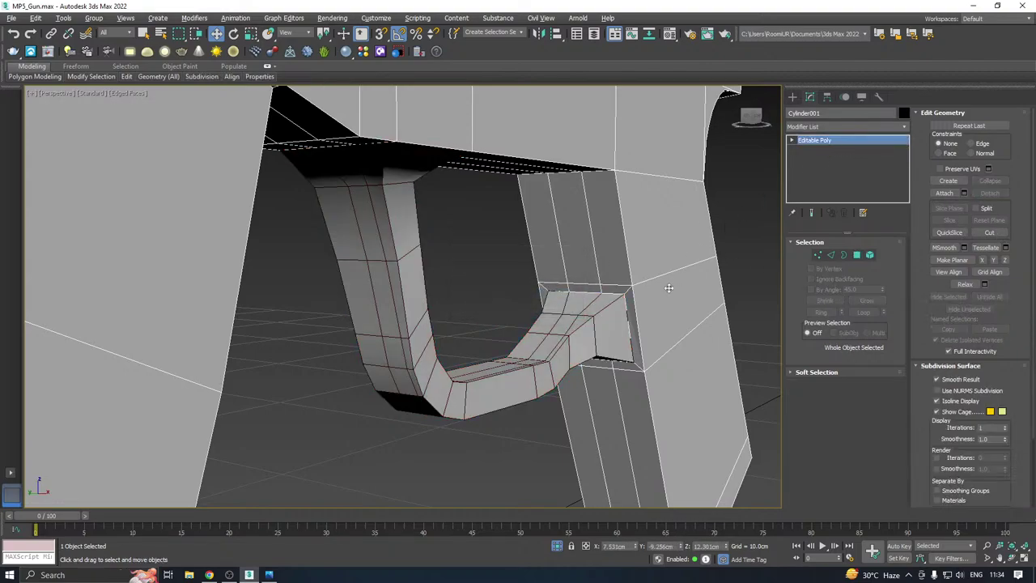
pyautogui.click(558, 546)
pyautogui.click(558, 547)
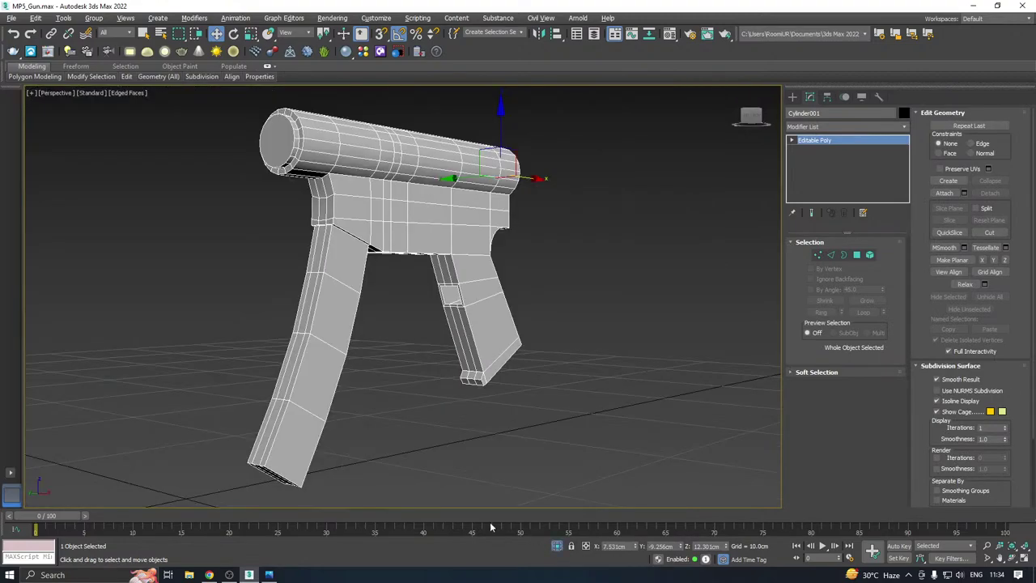
# Cap the square open border on the front of the grip where the guard was attached
pyautogui.keyDown('alt'); pyautogui.moveTo(498, 453); pyautogui.dragTo(510, 387, button='middle'); pyautogui.keyUp('alt')
pyautogui.scroll(2, 447, 310)
pyautogui.scroll(4, 447, 310)
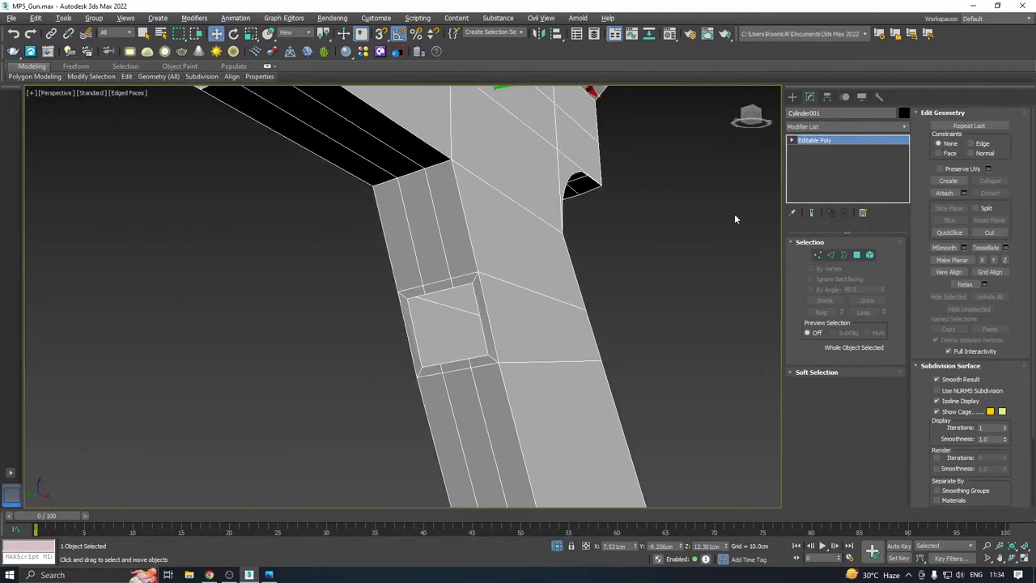
pyautogui.click(844, 255)
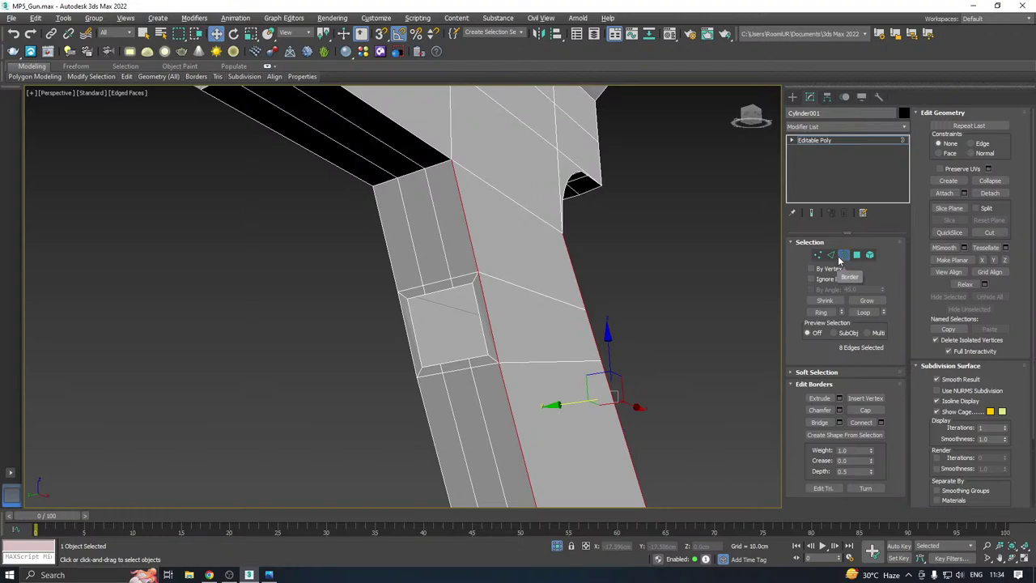
pyautogui.click(460, 361)
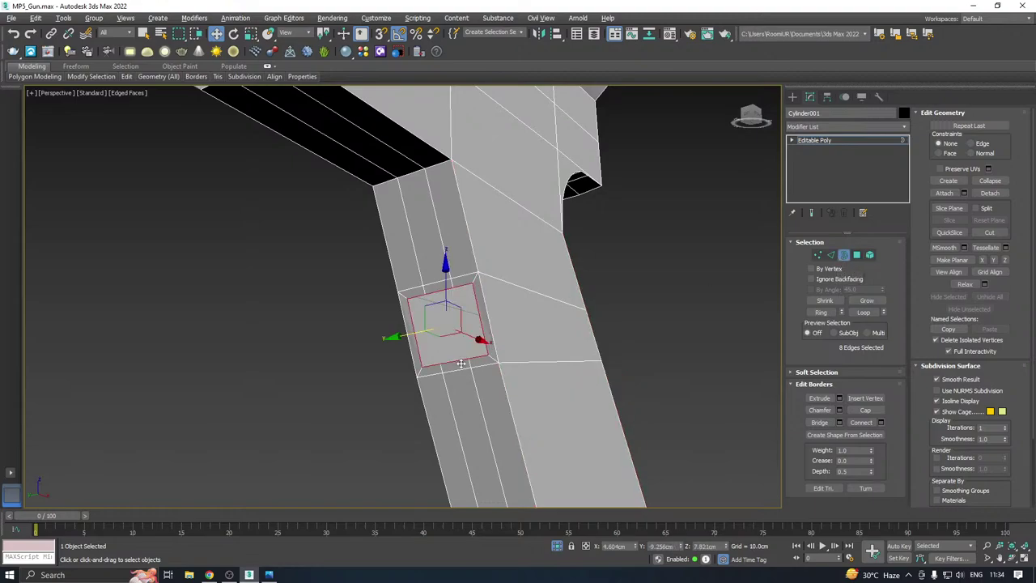
pyautogui.click(865, 411)
pyautogui.moveTo(529, 330); pyautogui.dragTo(524, 298, button='middle')
# Remove the two inner edge loops running along the grip's front and the receiver's underside
pyautogui.click(830, 255)
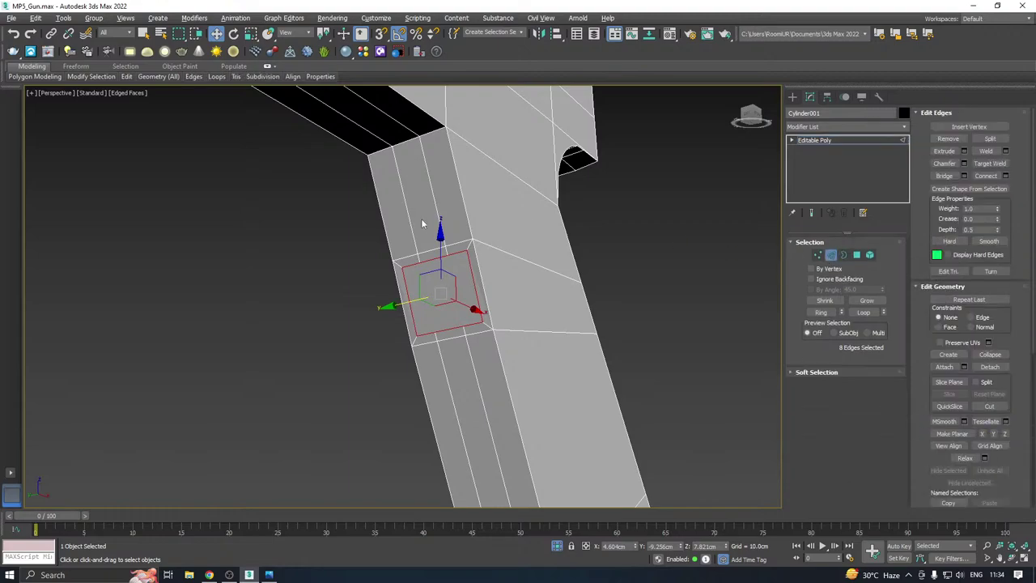
pyautogui.doubleClick(444, 239)
pyautogui.keyDown('ctrl'); pyautogui.doubleClick(481, 394); pyautogui.keyUp('ctrl')
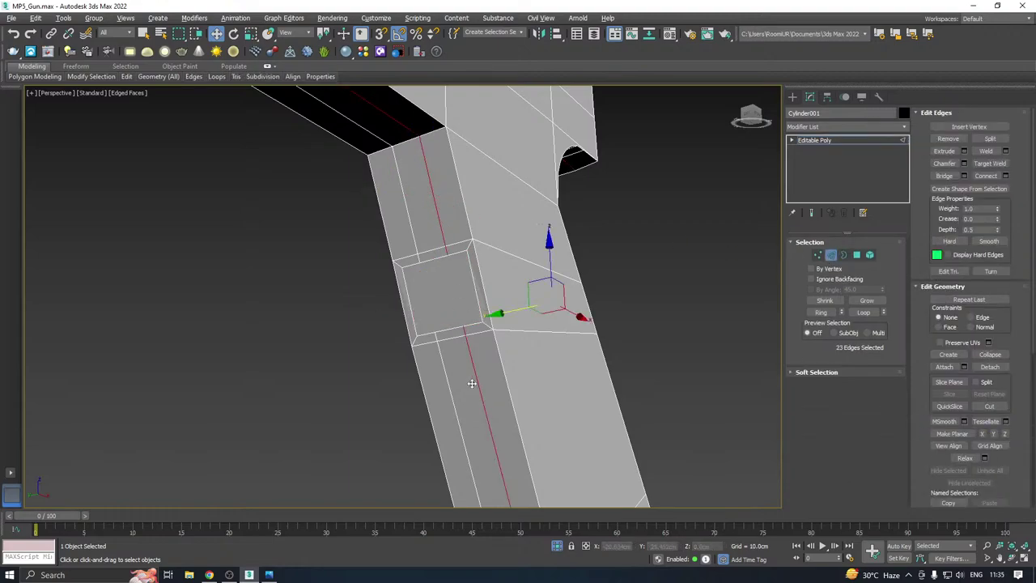
pyautogui.scroll(-2, 434, 330)
pyautogui.keyDown('alt'); pyautogui.moveTo(546, 329); pyautogui.dragTo(374, 277, button='middle'); pyautogui.keyUp('alt')
pyautogui.scroll(-5, 421, 335)
pyautogui.scroll(5, 456, 375)
pyautogui.keyDown('ctrl'); pyautogui.doubleClick(458, 375); pyautogui.keyUp('ctrl')
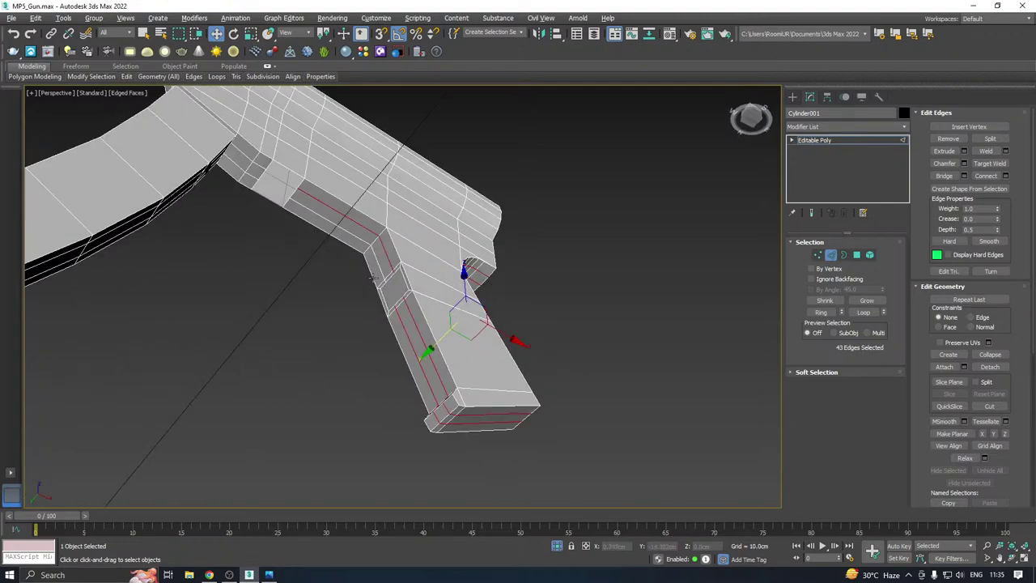
pyautogui.keyDown('alt'); pyautogui.moveTo(456, 257); pyautogui.dragTo(540, 253, button='middle'); pyautogui.keyUp('alt')
pyautogui.click(361, 307)
pyautogui.keyDown('alt'); pyautogui.moveTo(452, 291); pyautogui.dragTo(513, 319, button='middle'); pyautogui.keyUp('alt')
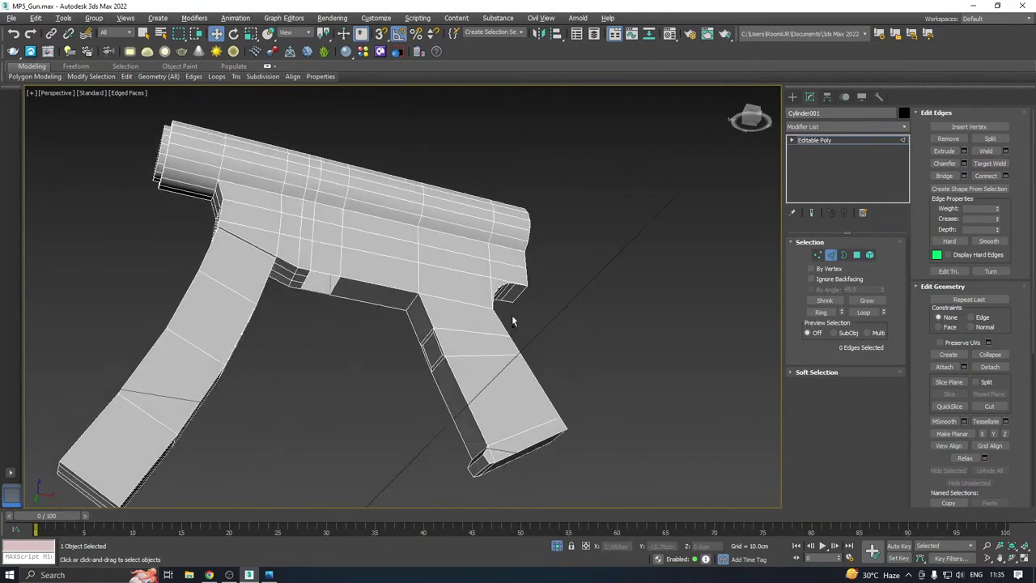
# Remove the leftover inset square edges from the front face of the grip
pyautogui.scroll(2, 431, 363)
pyautogui.keyDown('alt'); pyautogui.moveTo(431, 363); pyautogui.dragTo(453, 357, button='middle'); pyautogui.keyUp('alt')
pyautogui.scroll(2, 454, 357)
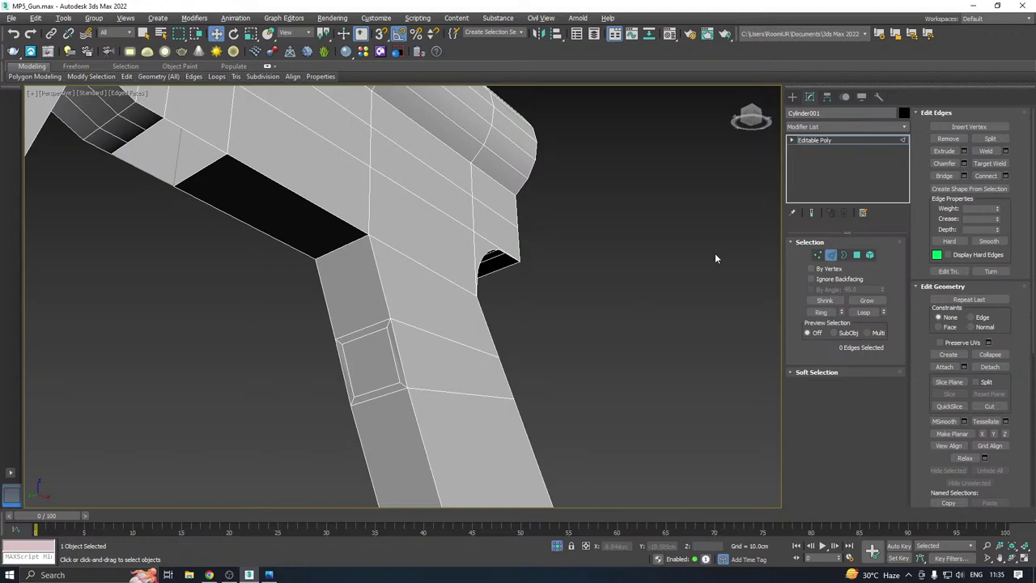
pyautogui.click(856, 255)
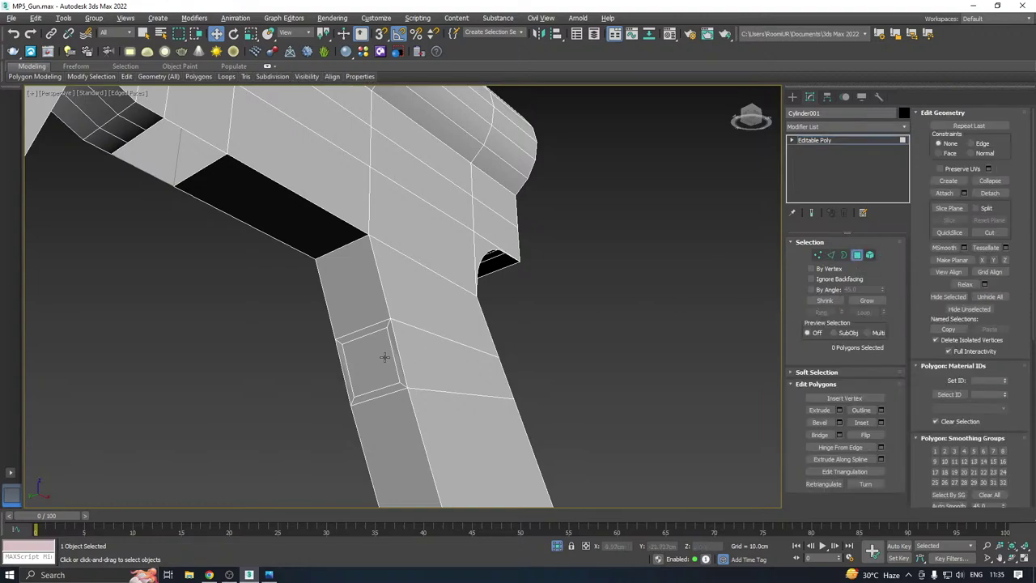
pyautogui.click(830, 255)
pyautogui.hotkey('ctrl', 'BackSpace')
pyautogui.moveTo(555, 326); pyautogui.dragTo(567, 297, button='middle')
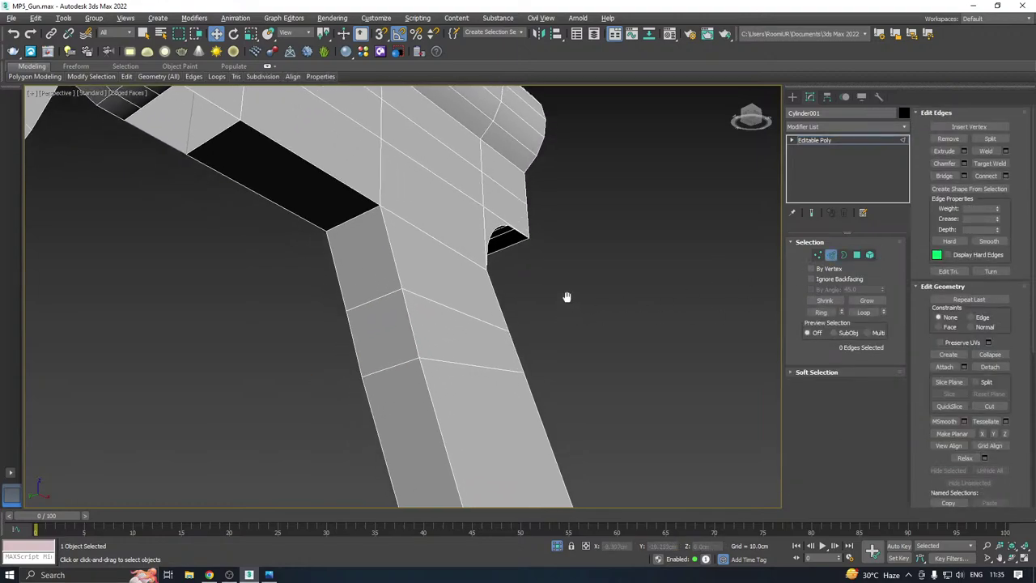
# Select the long corner edge loops along the grip's front and rear sides
pyautogui.moveTo(516, 334); pyautogui.dragTo(549, 251, button='middle')
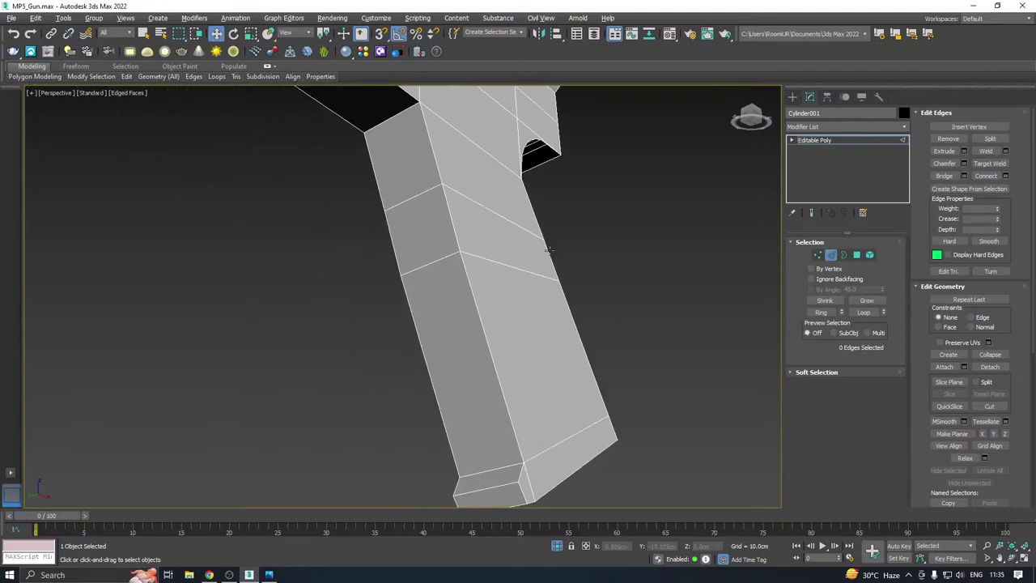
pyautogui.doubleClick(562, 306)
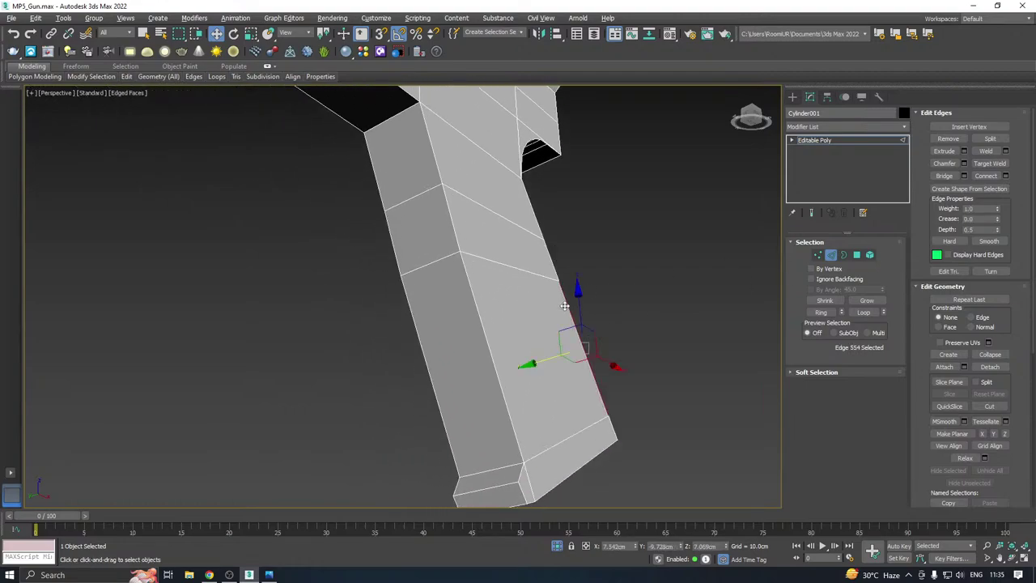
pyautogui.keyDown('ctrl'); pyautogui.doubleClick(476, 315); pyautogui.keyUp('ctrl')
pyautogui.keyDown('alt'); pyautogui.moveTo(584, 295); pyautogui.dragTo(549, 326, button='middle'); pyautogui.keyUp('alt')
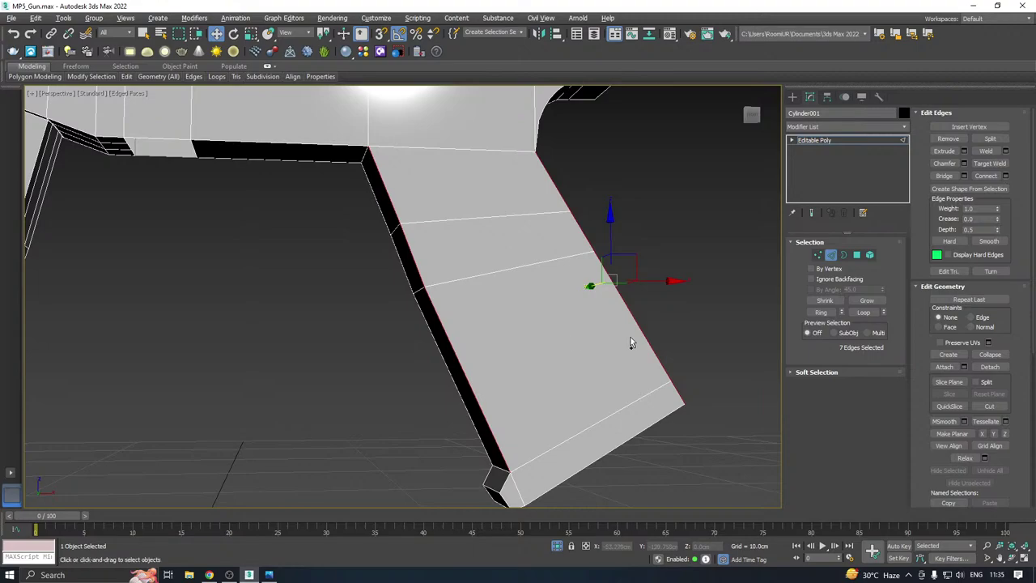
pyautogui.keyDown('alt'); pyautogui.moveTo(630, 341); pyautogui.dragTo(613, 340, button='middle'); pyautogui.keyUp('alt')
pyautogui.keyDown('alt'); pyautogui.moveTo(503, 481); pyautogui.dragTo(603, 401, button='middle'); pyautogui.keyUp('alt')
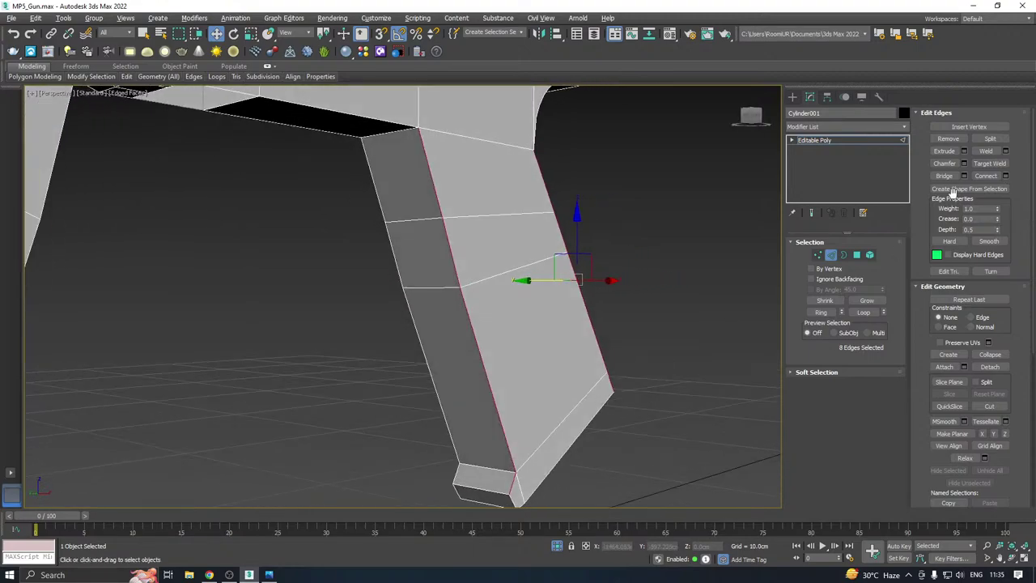
# Try chamfering the selected grip corner edges with an amount of 0.913 cm and 3 segments
pyautogui.click(962, 163)
pyautogui.keyDown('alt'); pyautogui.moveTo(670, 254); pyautogui.dragTo(576, 234, button='middle'); pyautogui.keyUp('alt')
pyautogui.keyDown('alt'); pyautogui.moveTo(692, 236); pyautogui.dragTo(529, 238, button='middle'); pyautogui.keyUp('alt')
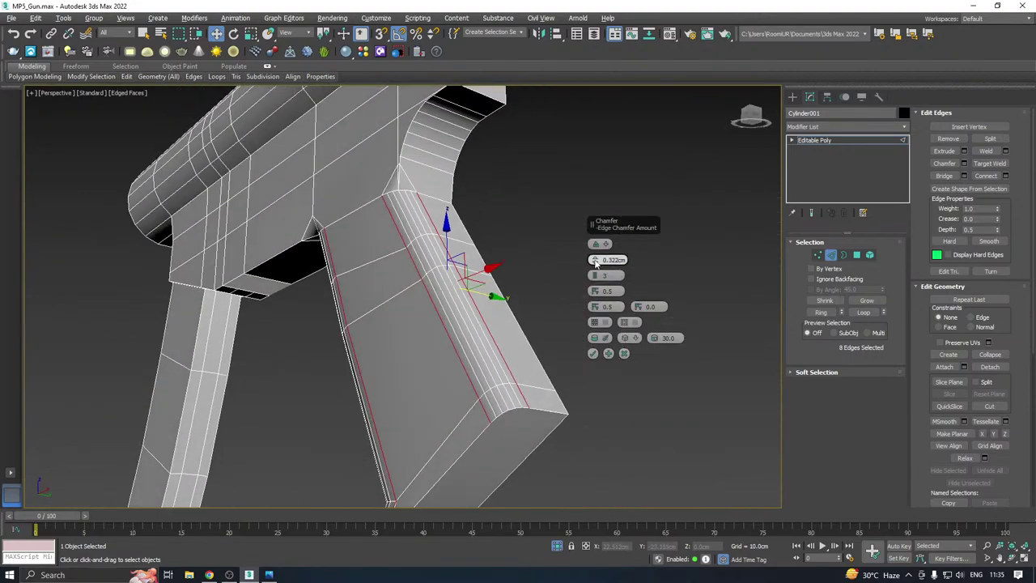
pyautogui.moveTo(594, 260); pyautogui.dragTo(598, 258)
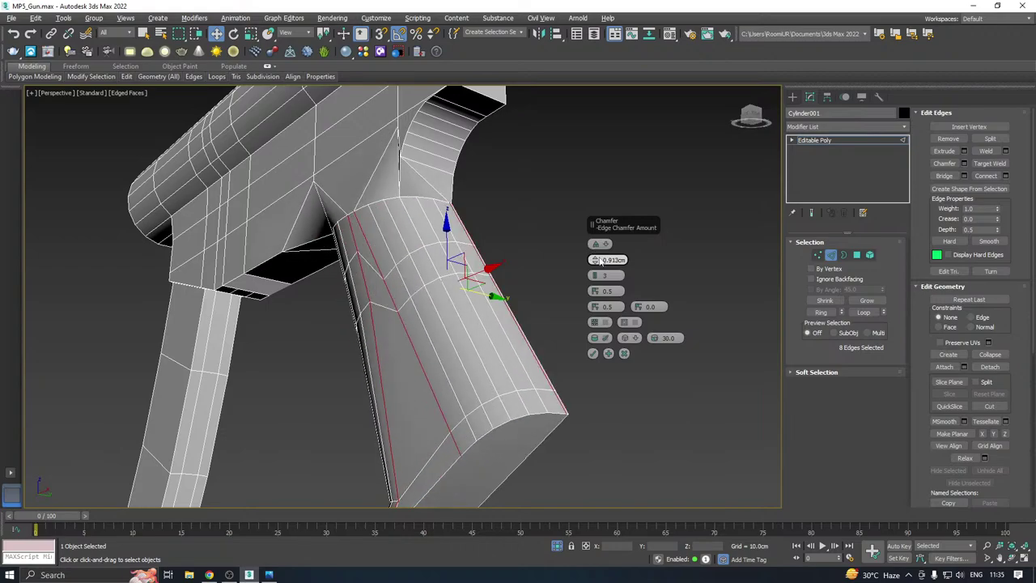
pyautogui.keyDown('alt'); pyautogui.moveTo(485, 253); pyautogui.dragTo(576, 250, button='middle'); pyautogui.keyUp('alt')
pyautogui.moveTo(391, 258); pyautogui.dragTo(439, 231, button='middle')
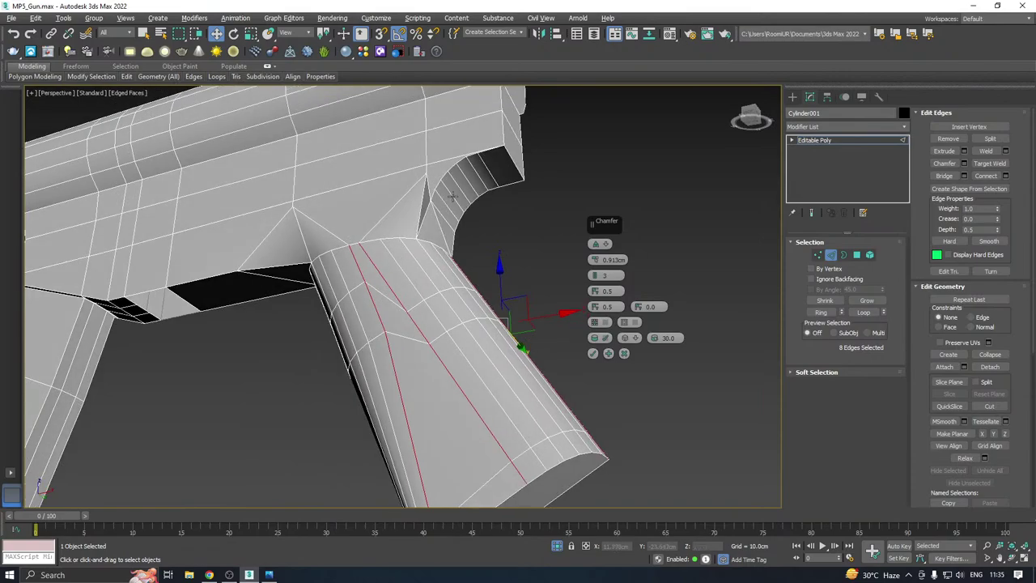
# Try the Tri chamfer type with 5 segments, compare it with Radial, and cancel the grip chamfer
pyautogui.click(597, 244)
pyautogui.click(595, 244)
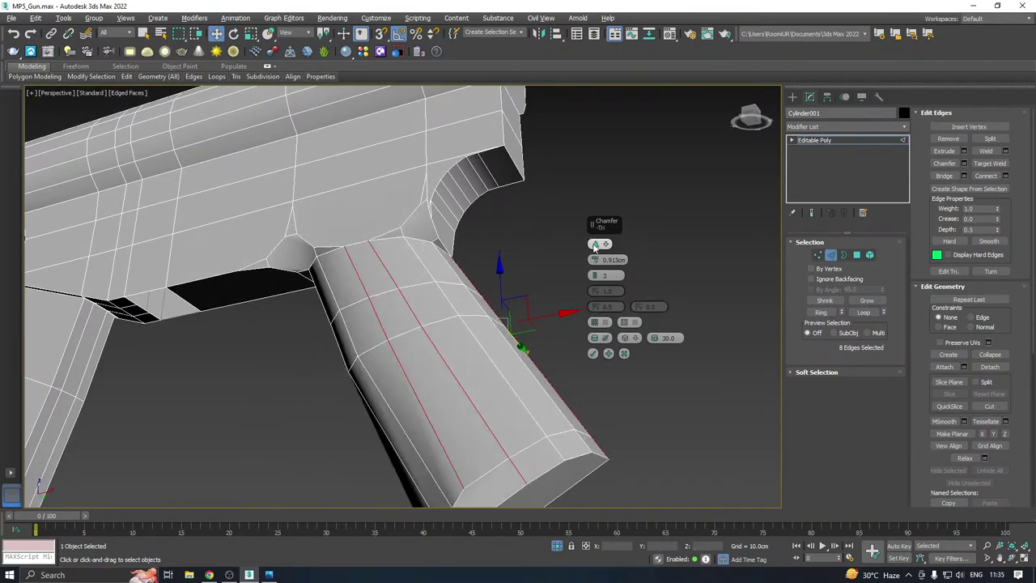
pyautogui.keyDown('alt'); pyautogui.moveTo(433, 247); pyautogui.dragTo(348, 256, button='middle'); pyautogui.keyUp('alt')
pyautogui.keyDown('alt'); pyautogui.moveTo(304, 228); pyautogui.dragTo(295, 227, button='middle'); pyautogui.keyUp('alt')
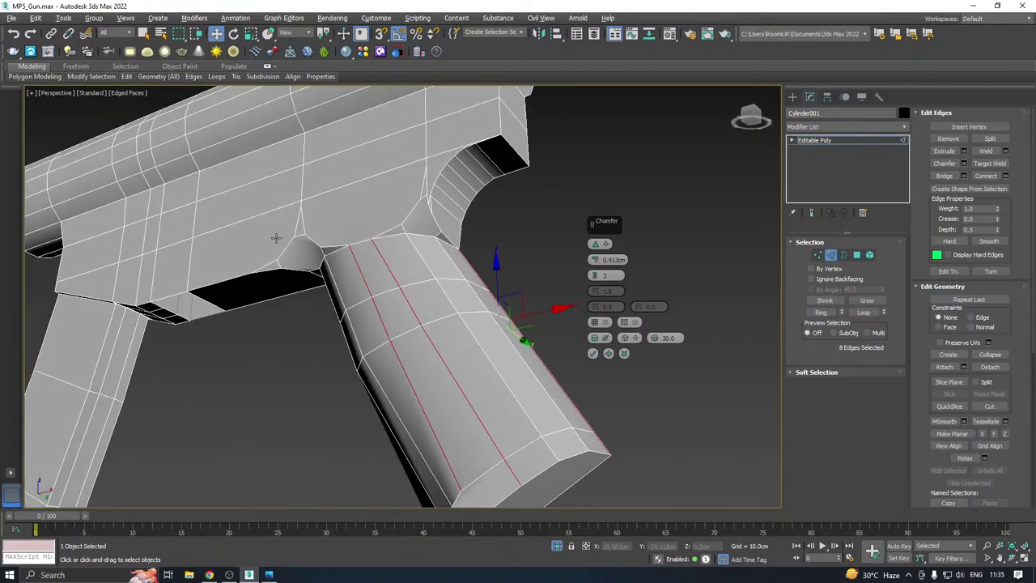
pyautogui.keyDown('alt'); pyautogui.moveTo(457, 219); pyautogui.dragTo(534, 222, button='middle'); pyautogui.keyUp('alt')
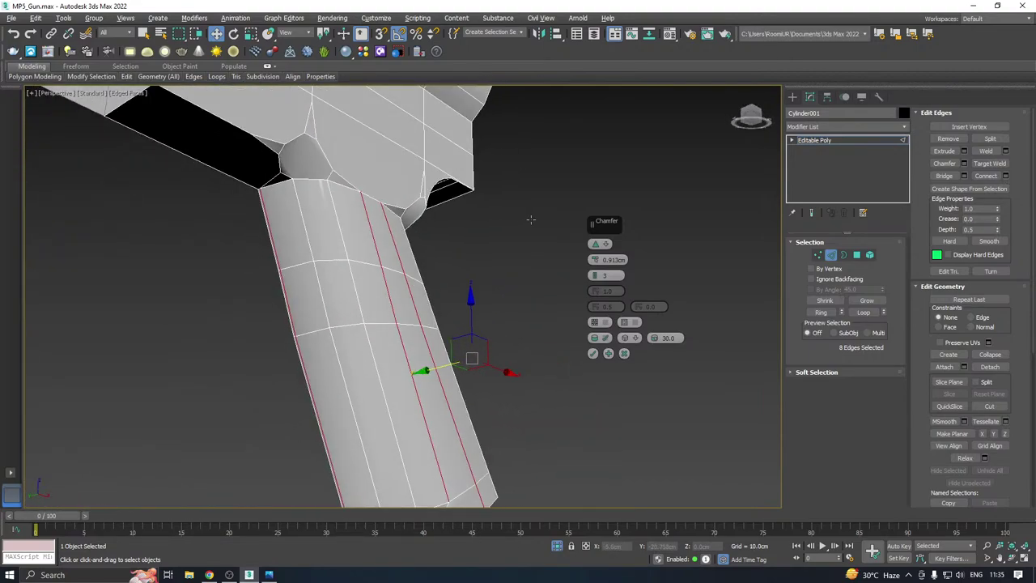
pyautogui.click(597, 276)
pyautogui.click(596, 276)
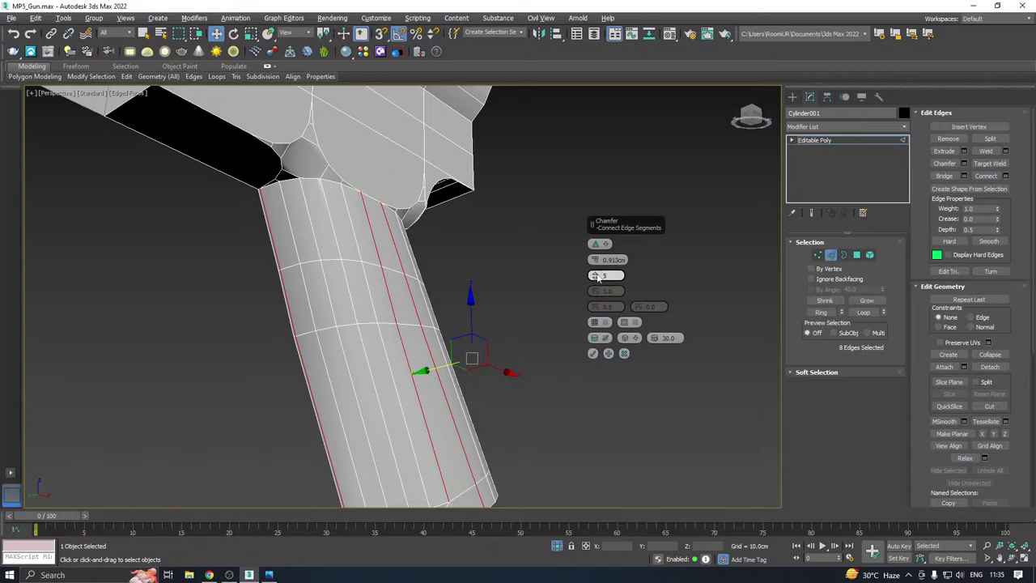
pyautogui.keyDown('alt'); pyautogui.moveTo(465, 273); pyautogui.dragTo(353, 290, button='middle'); pyautogui.keyUp('alt')
pyautogui.scroll(-2, 516, 247)
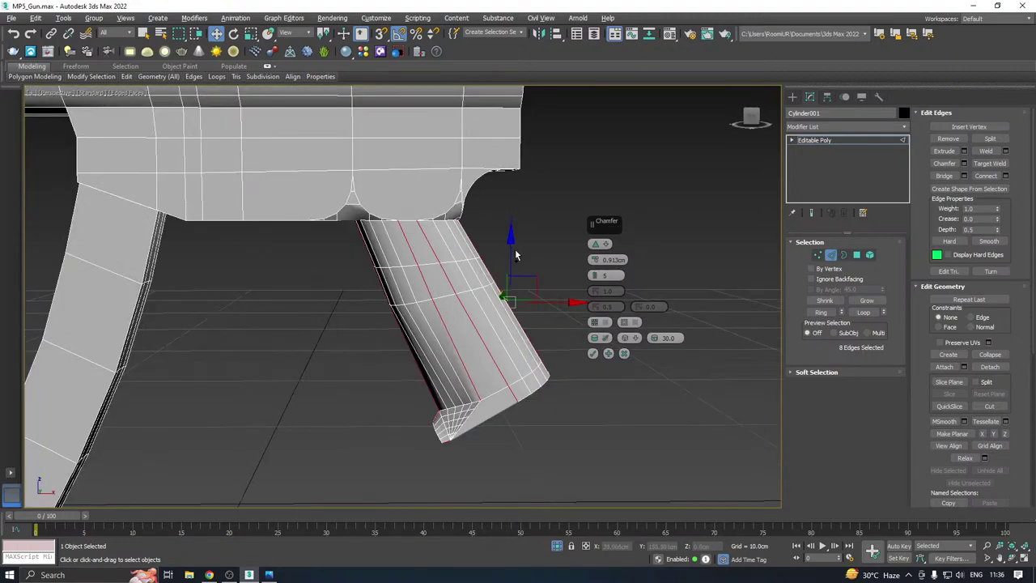
pyautogui.keyDown('alt'); pyautogui.moveTo(516, 254); pyautogui.dragTo(509, 256, button='middle'); pyautogui.keyUp('alt')
pyautogui.keyDown('alt'); pyautogui.moveTo(436, 416); pyautogui.dragTo(455, 427, button='middle'); pyautogui.keyUp('alt')
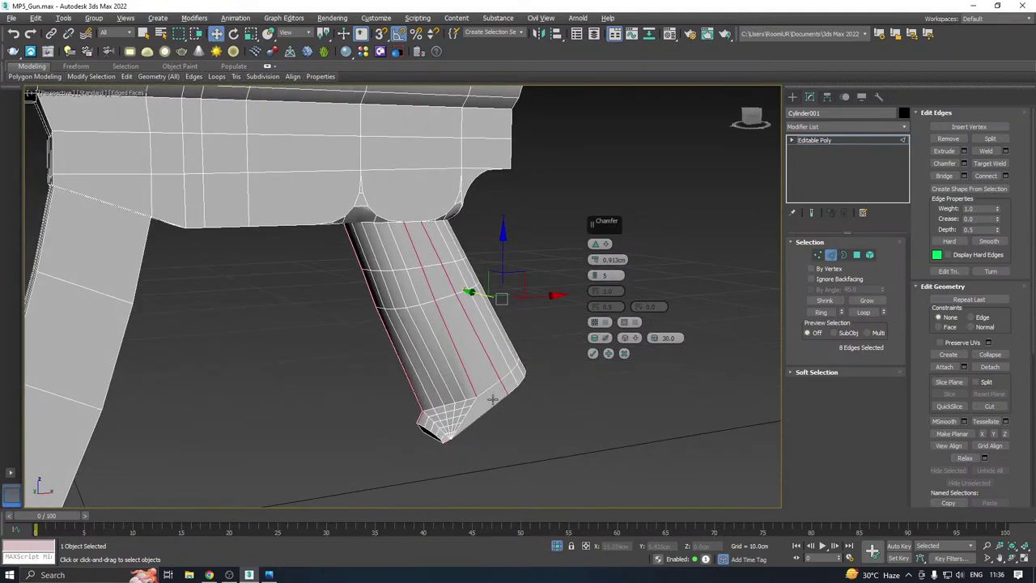
pyautogui.click(597, 244)
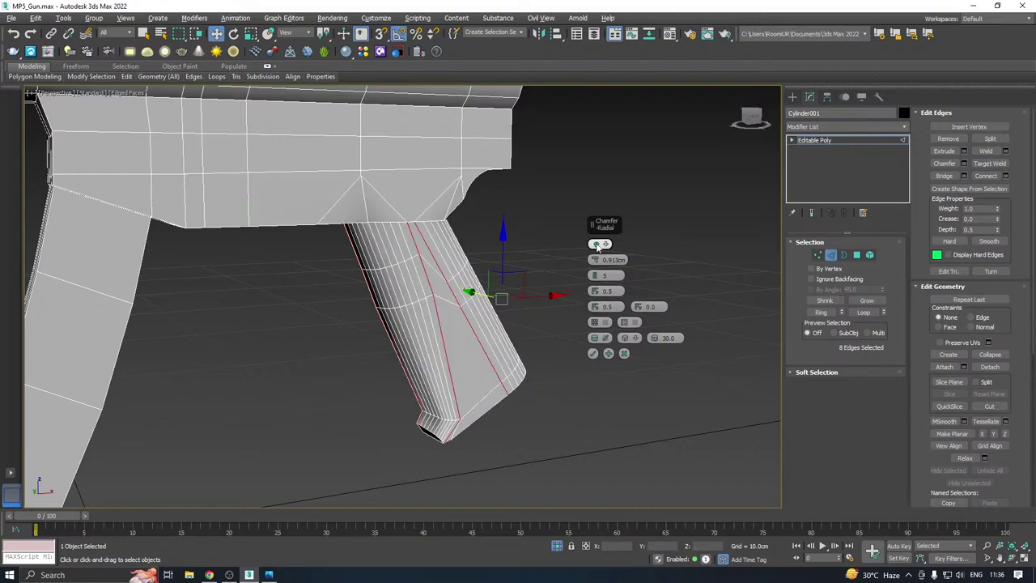
pyautogui.click(623, 354)
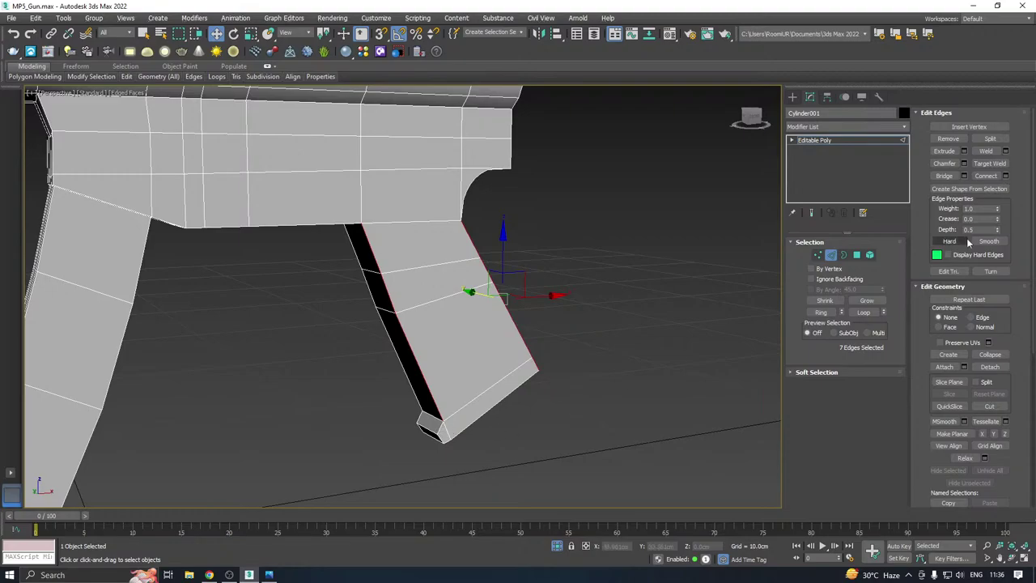
# Try a Radial chamfer of 0.617 cm on the grip edges, inspect the bottom lip, and cancel it
pyautogui.click(964, 163)
pyautogui.keyDown('alt'); pyautogui.moveTo(575, 239); pyautogui.dragTo(543, 268, button='middle'); pyautogui.keyUp('alt')
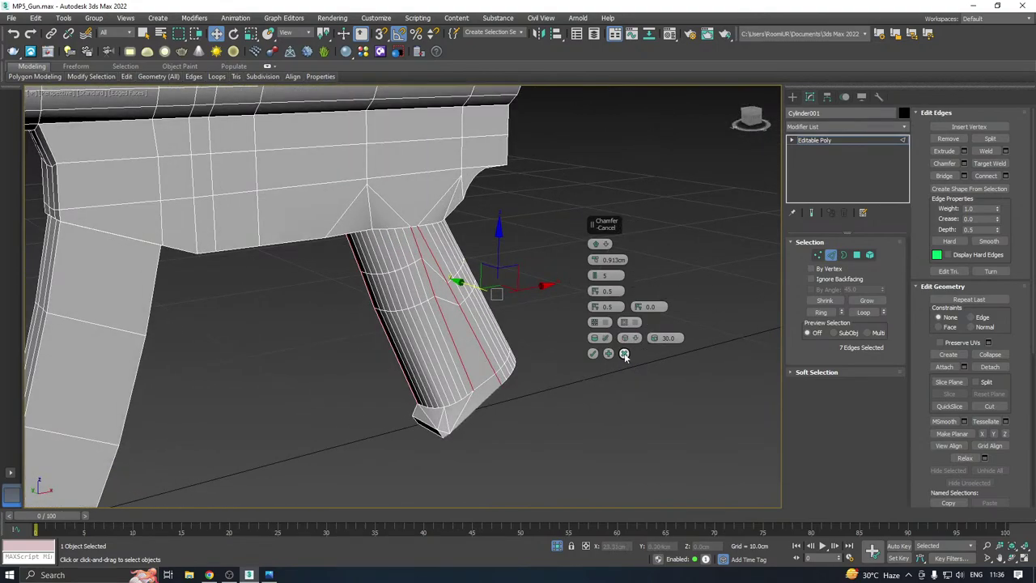
pyautogui.keyDown('alt'); pyautogui.moveTo(581, 341); pyautogui.dragTo(522, 320, button='middle'); pyautogui.keyUp('alt')
pyautogui.moveTo(594, 259)
pyautogui.mouseDown()
pyautogui.moveTo(596, 248)
pyautogui.moveTo(603, 270)
pyautogui.mouseUp()
pyautogui.keyDown('alt'); pyautogui.moveTo(483, 265); pyautogui.dragTo(538, 257, button='middle'); pyautogui.keyUp('alt')
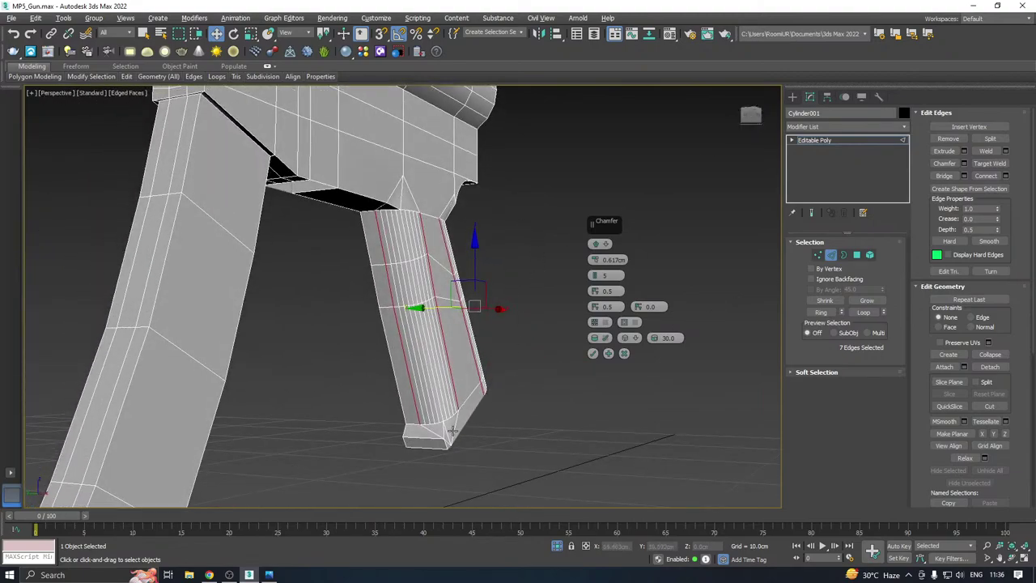
pyautogui.scroll(3, 453, 431)
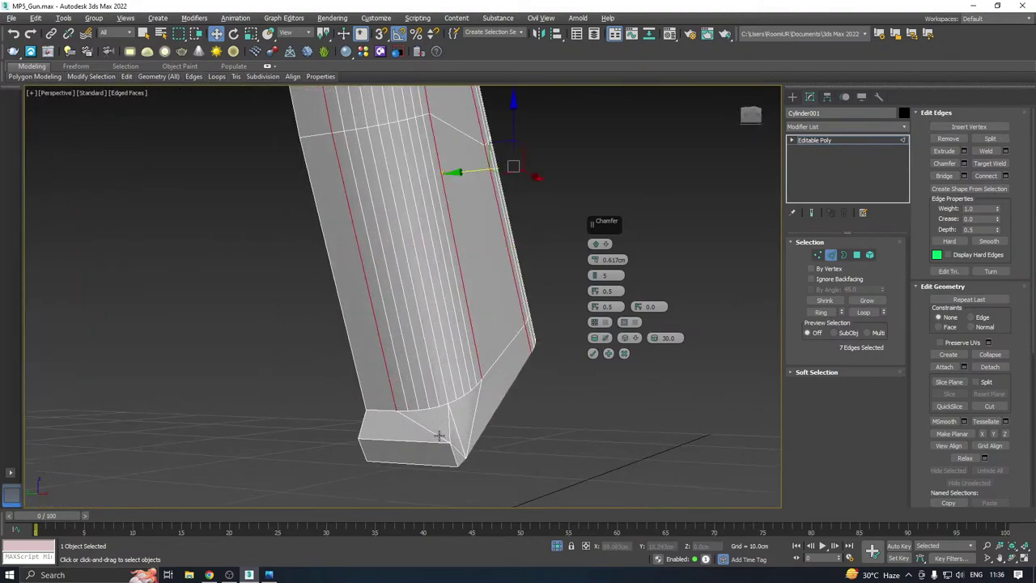
pyautogui.click(624, 353)
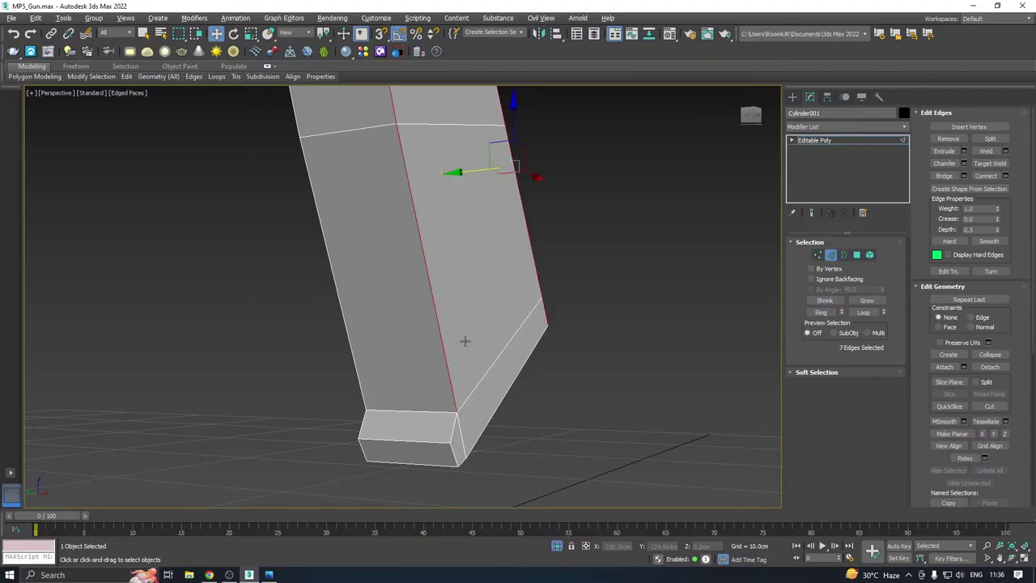
# Reselect the grip's front and rear corner edge loops, including the short edge on the bottom lip
pyautogui.click(462, 432)
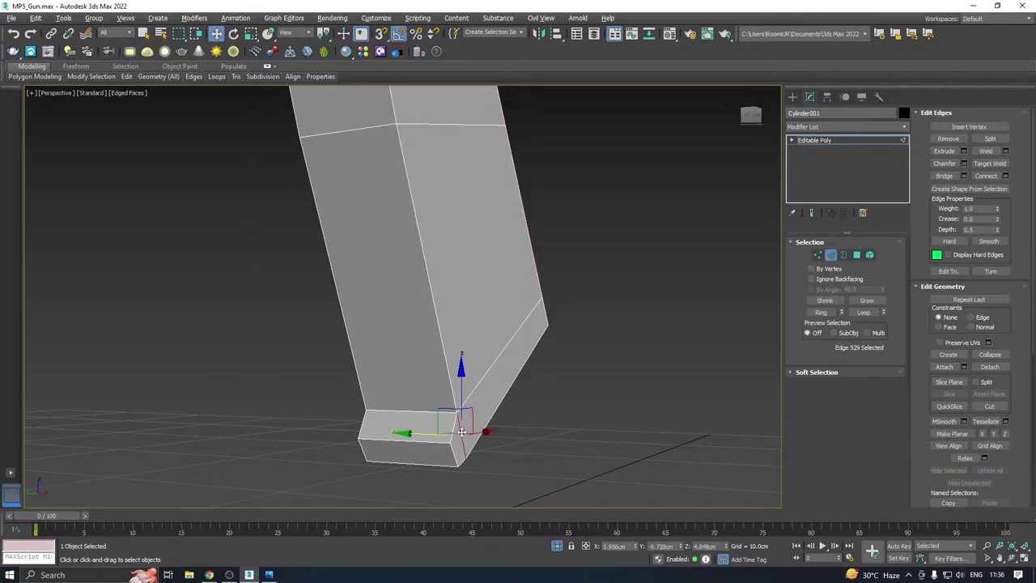
pyautogui.keyDown('ctrl'); pyautogui.click(461, 432); pyautogui.keyUp('ctrl')
pyautogui.doubleClick(454, 430)
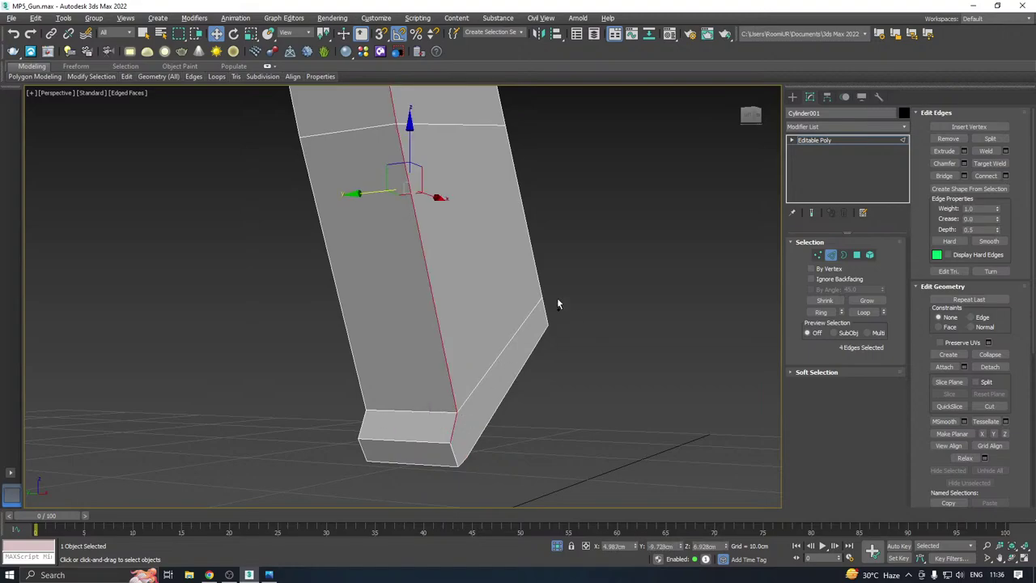
pyautogui.keyDown('ctrl'); pyautogui.doubleClick(538, 280); pyautogui.keyUp('ctrl')
pyautogui.scroll(-2, 475, 376)
pyautogui.moveTo(529, 297); pyautogui.dragTo(498, 363, button='middle')
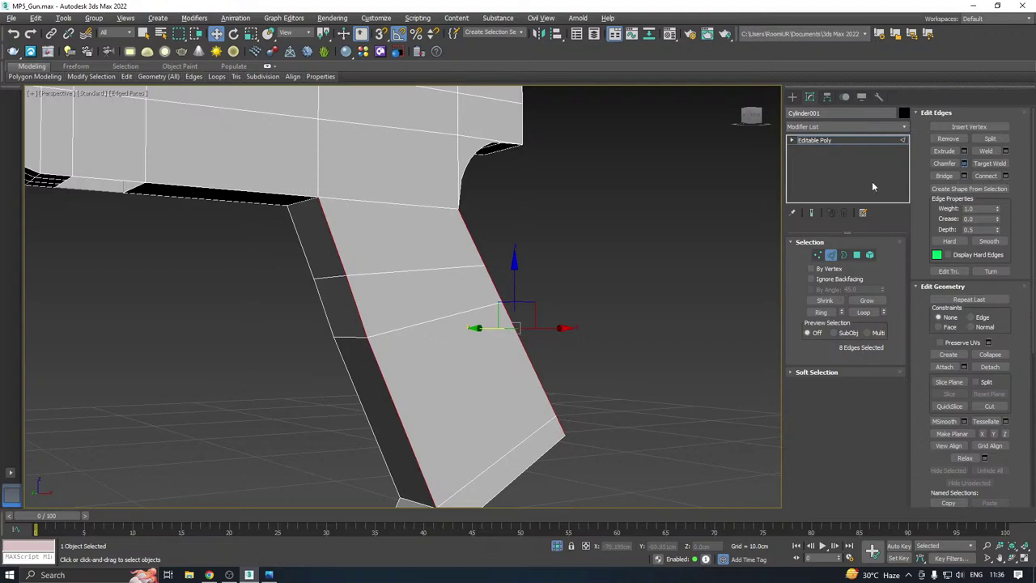
# Preview a chamfer on the selected grip corner edges and switch its type to Tri
pyautogui.keyDown('alt'); pyautogui.moveTo(559, 216); pyautogui.dragTo(520, 193, button='middle'); pyautogui.keyUp('alt')
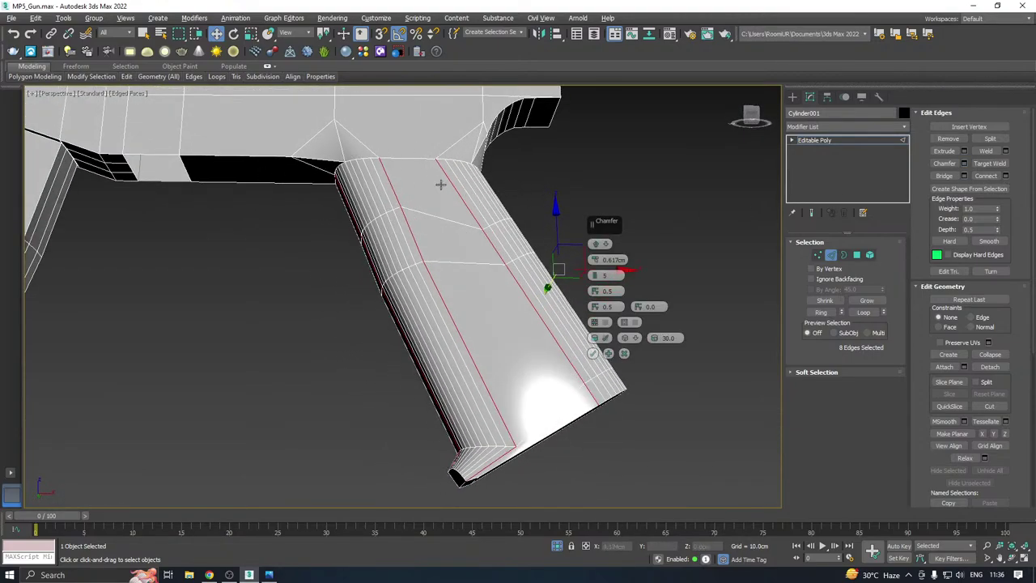
pyautogui.keyDown('alt'); pyautogui.moveTo(426, 266); pyautogui.dragTo(462, 267, button='middle'); pyautogui.keyUp('alt')
pyautogui.click(600, 244)
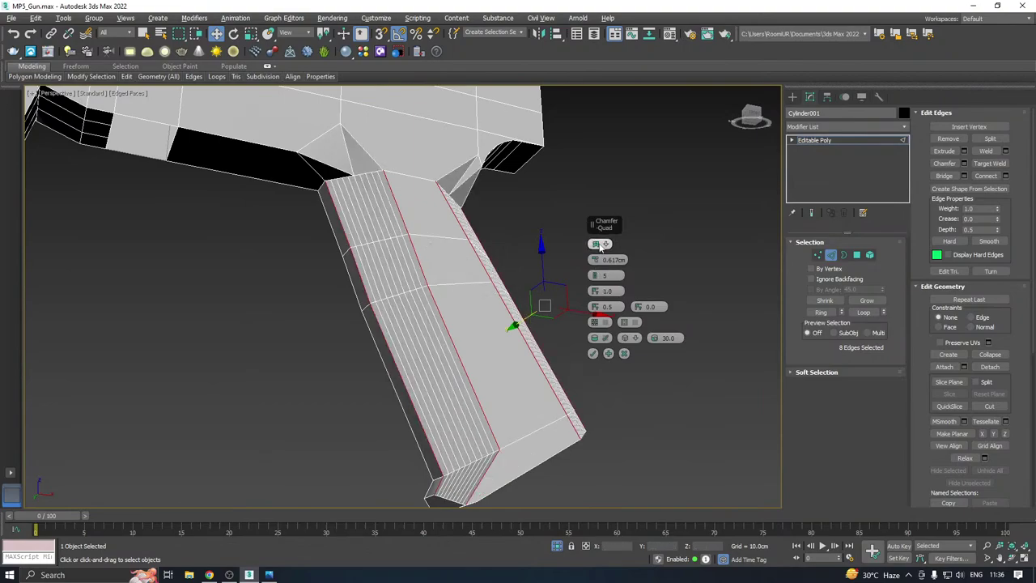
pyautogui.click(599, 245)
pyautogui.keyDown('alt'); pyautogui.moveTo(458, 240); pyautogui.dragTo(490, 233, button='middle'); pyautogui.keyUp('alt')
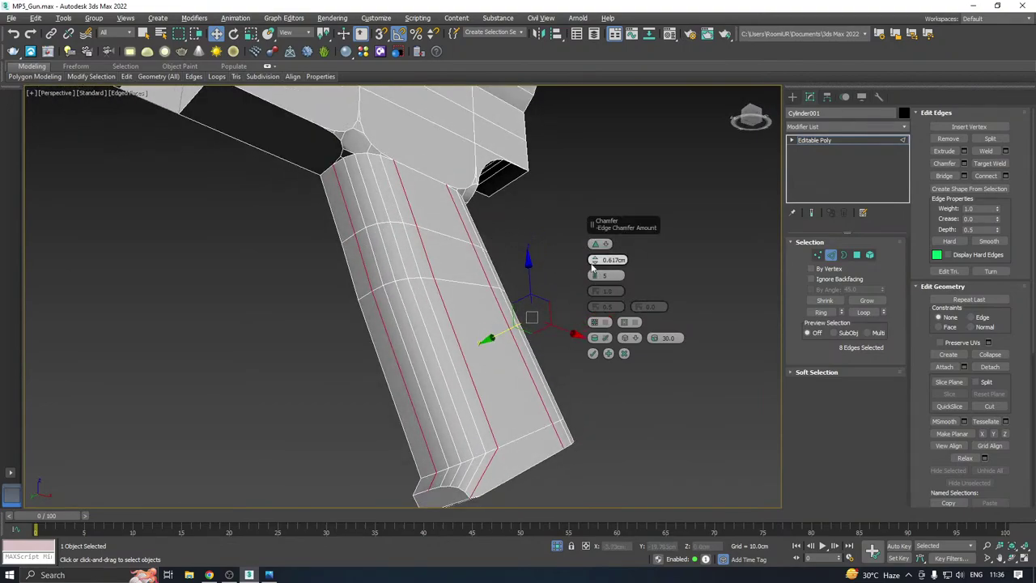
# Fine-tune the chamfer amount to round the grip's corners and apply the Tri chamfer with 5 segments
pyautogui.moveTo(595, 262)
pyautogui.mouseDown()
pyautogui.moveTo(602, 274)
pyautogui.moveTo(596, 256)
pyautogui.mouseUp()
pyautogui.keyDown('alt'); pyautogui.moveTo(484, 240); pyautogui.dragTo(463, 233, button='middle'); pyautogui.keyUp('alt')
pyautogui.scroll(4, 451, 237)
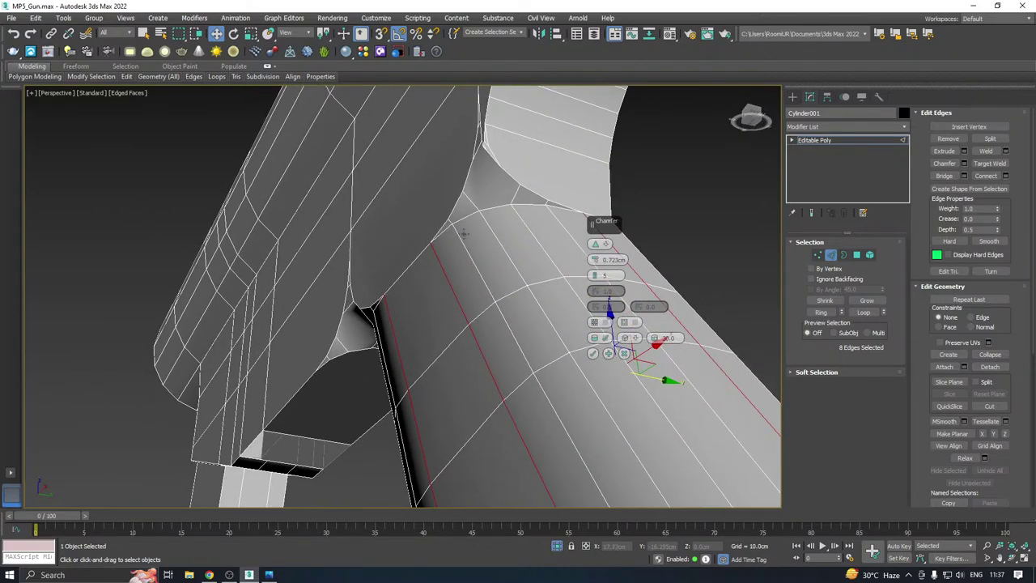
pyautogui.moveTo(593, 259)
pyautogui.mouseDown()
pyautogui.moveTo(582, 241)
pyautogui.moveTo(595, 263)
pyautogui.mouseUp()
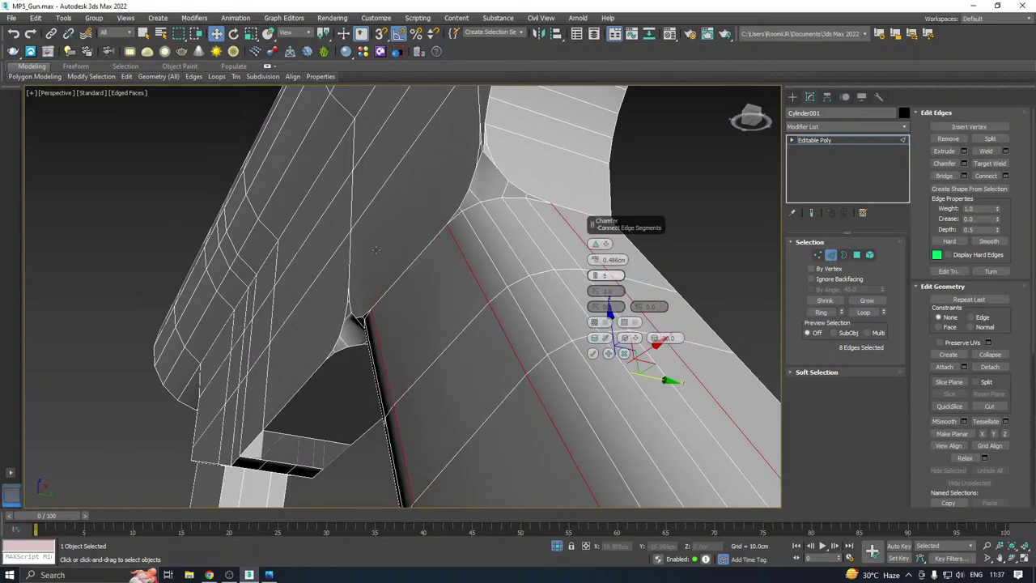
pyautogui.keyDown('alt'); pyautogui.moveTo(595, 262); pyautogui.dragTo(558, 266, button='middle'); pyautogui.keyUp('alt')
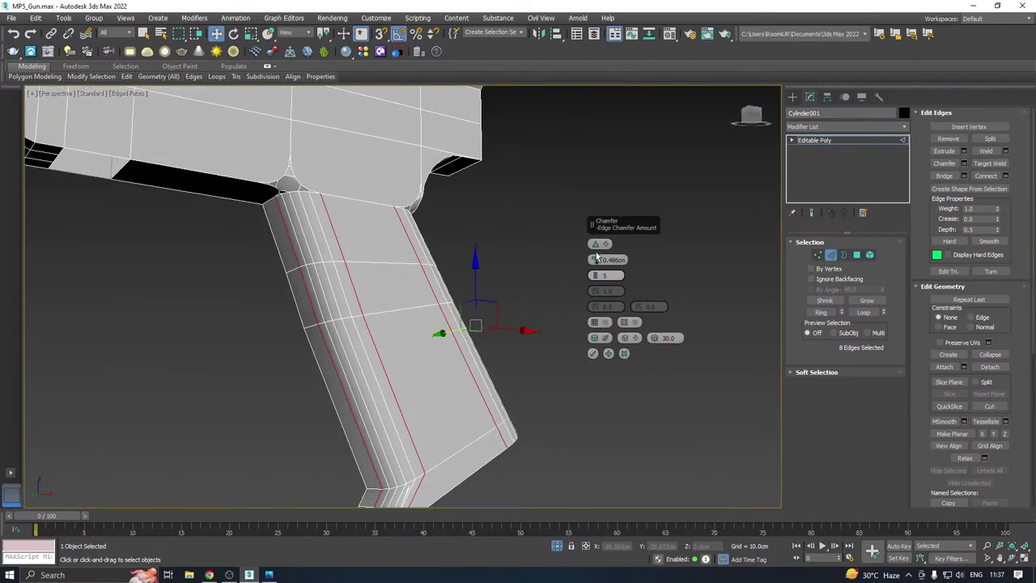
pyautogui.moveTo(597, 262); pyautogui.dragTo(583, 250)
pyautogui.scroll(-3, 385, 266)
pyautogui.keyDown('alt'); pyautogui.moveTo(457, 266); pyautogui.dragTo(426, 296, button='middle'); pyautogui.keyUp('alt')
pyautogui.click(591, 356)
# In the Front view, target-weld the extra chamfer vertices where the grip's front corner meets the receiver
pyautogui.press('f')
pyautogui.scroll(3, 595, 273)
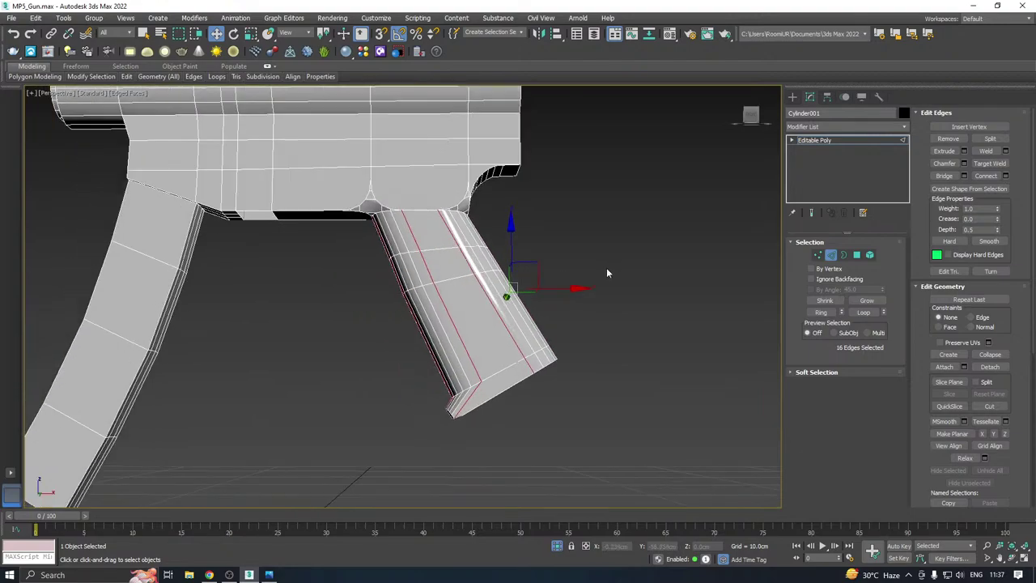
pyautogui.click(819, 255)
pyautogui.scroll(4, 461, 212)
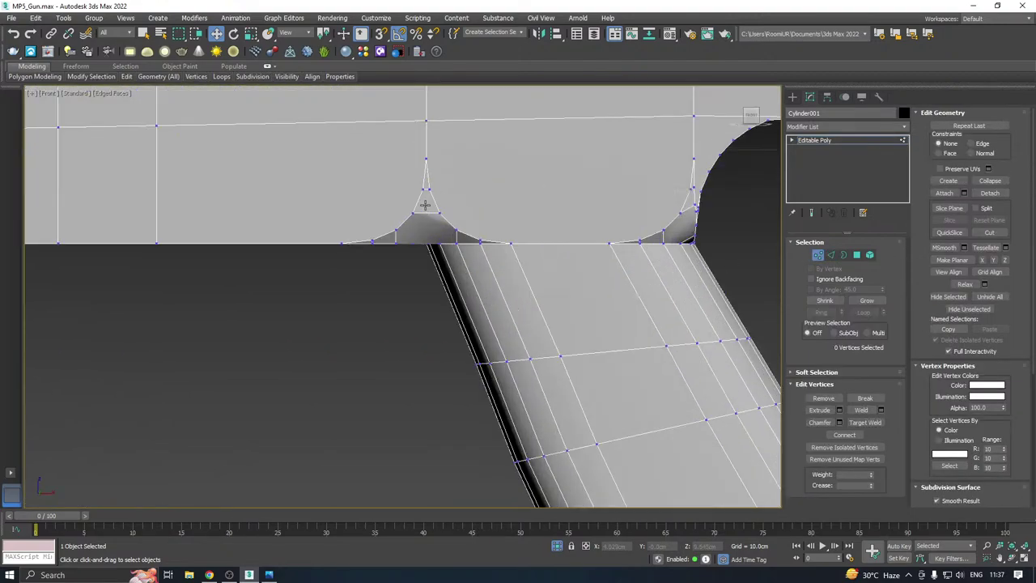
pyautogui.rightClick(479, 216)
pyautogui.click(467, 285)
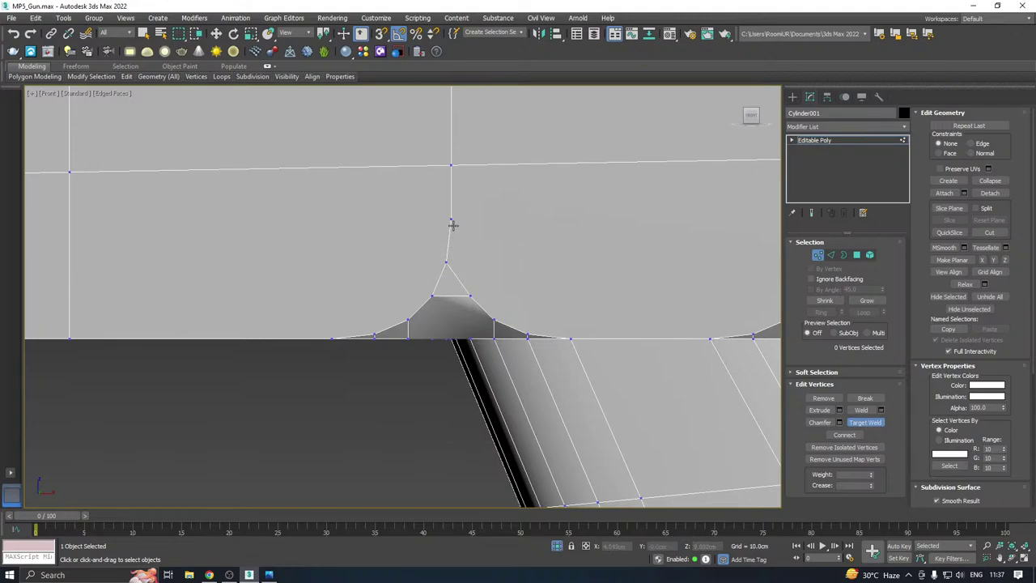
pyautogui.click(469, 295)
# Move the welded vertex above the grip's front corner horizontally toward the vertical edge above it
pyautogui.rightClick(501, 300)
pyautogui.click(469, 295)
pyautogui.moveTo(518, 298); pyautogui.dragTo(492, 299)
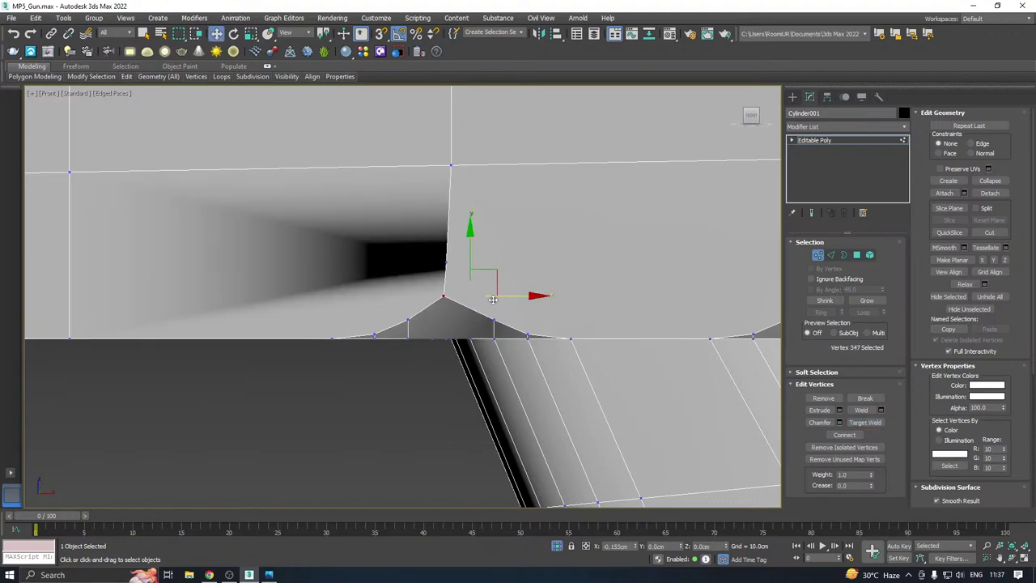
# Target-weld the extra vertex on the vertical edge above the grip's front corner onto the peak vertex below it
pyautogui.rightClick(475, 257)
pyautogui.click(472, 330)
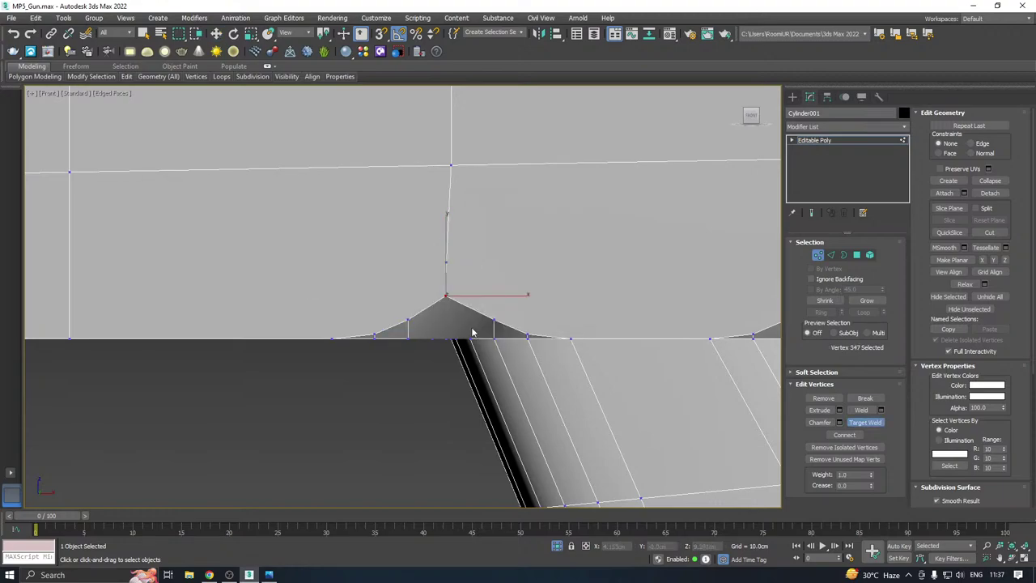
pyautogui.click(446, 296)
pyautogui.press('w')
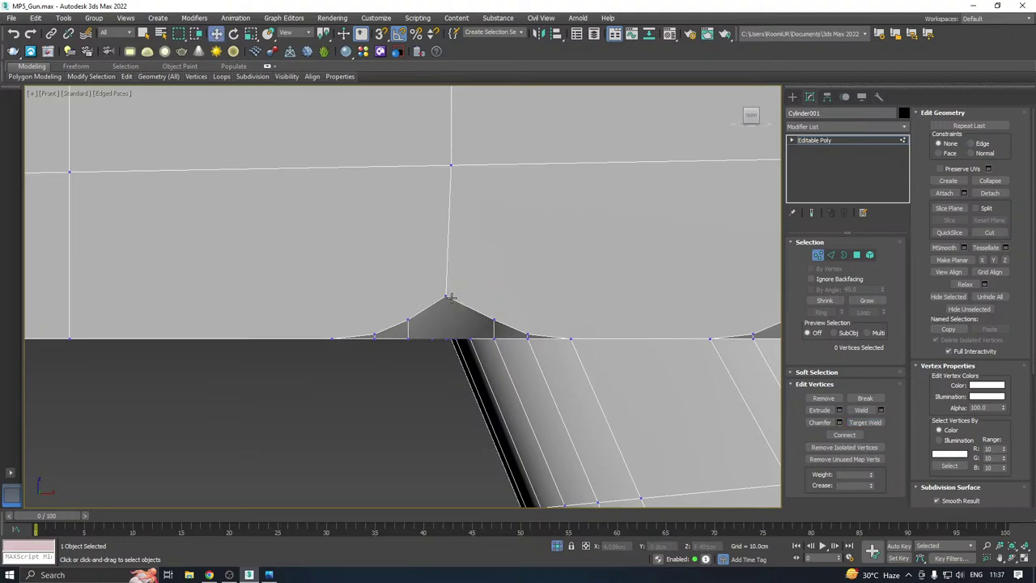
pyautogui.click(448, 297)
# Target-weld the chamfer vertices ahead of the grip's front corner down onto the receiver's bottom edge, and lower the peak vertex slightly
pyautogui.rightClick(434, 304)
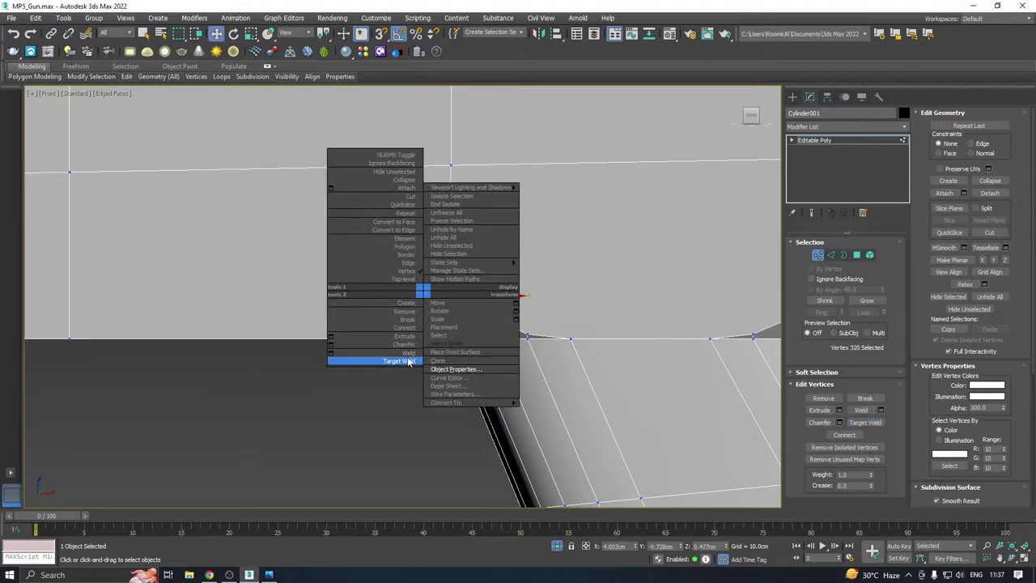
pyautogui.click(396, 361)
pyautogui.click(377, 335)
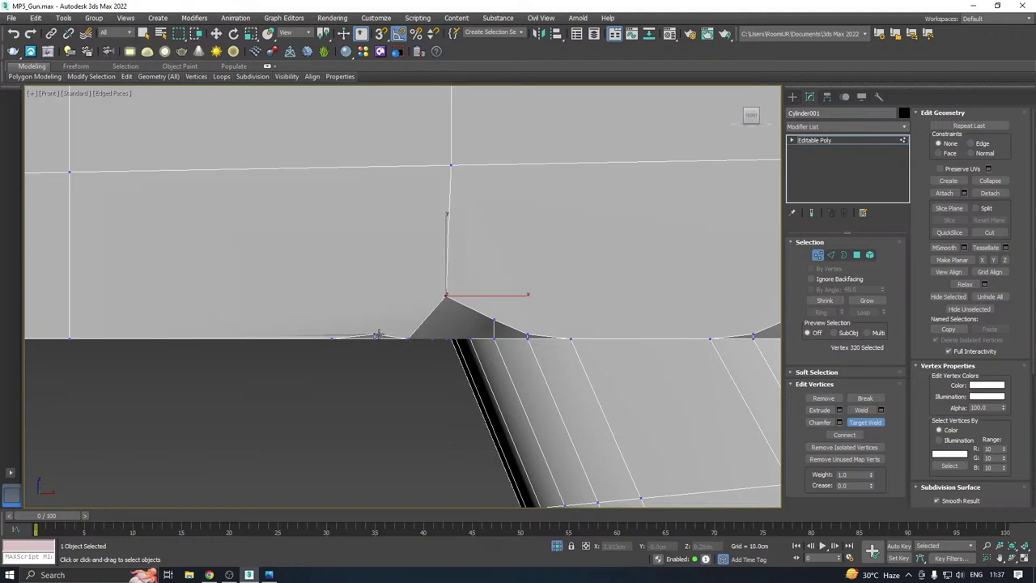
pyautogui.click(375, 339)
pyautogui.press('w')
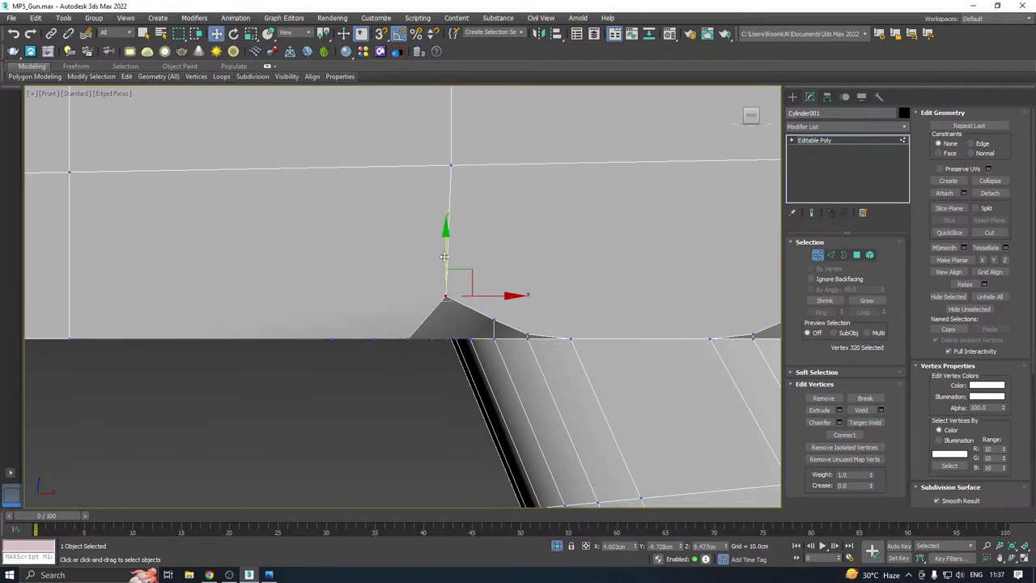
pyautogui.moveTo(444, 257); pyautogui.dragTo(451, 285)
# In the Perspective view, connect the peak vertex to the receiver's bottom-edge vertex just ahead of the grip's front corner
pyautogui.press('p')
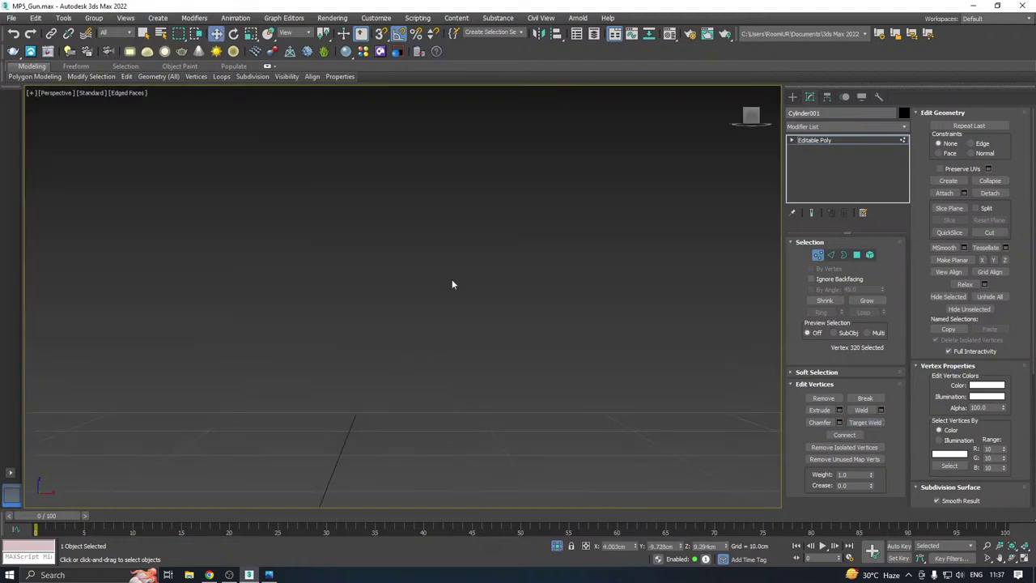
pyautogui.scroll(-6, 452, 287)
pyautogui.keyDown('alt'); pyautogui.moveTo(452, 295); pyautogui.dragTo(520, 212, button='middle'); pyautogui.keyUp('alt')
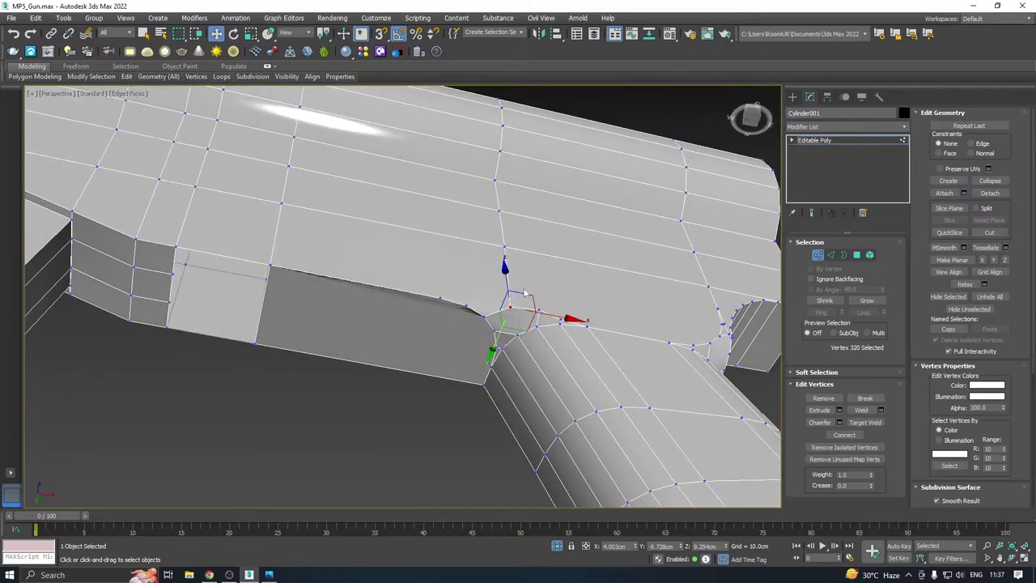
pyautogui.scroll(1, 465, 308)
pyautogui.keyDown('alt'); pyautogui.moveTo(486, 306); pyautogui.dragTo(471, 256, button='middle'); pyautogui.keyUp('alt')
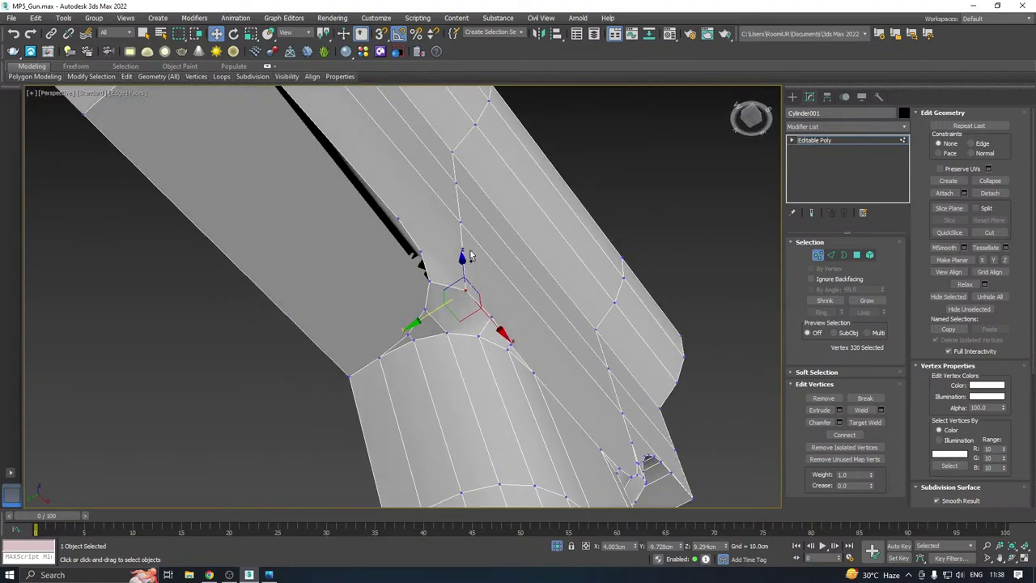
pyautogui.click(418, 252)
pyautogui.keyDown('ctrl'); pyautogui.click(465, 291); pyautogui.keyUp('ctrl')
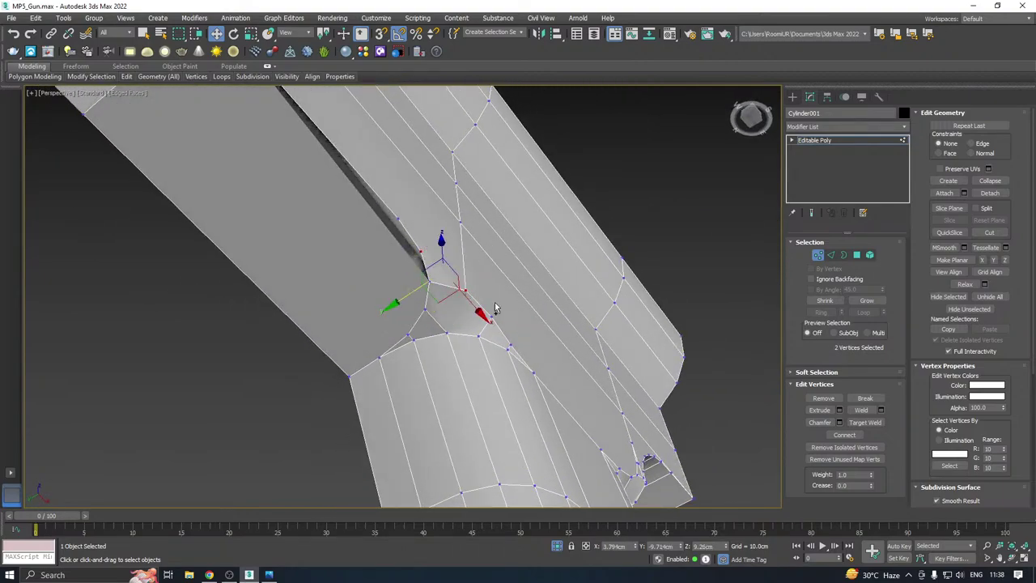
pyautogui.click(844, 435)
# Target-weld the spare bottom-edge vertex ahead of the grip onto its neighbour and nudge the merged vertex slightly sideways
pyautogui.keyDown('alt'); pyautogui.moveTo(636, 350); pyautogui.dragTo(532, 315, button='middle'); pyautogui.keyUp('alt')
pyautogui.rightClick(443, 284)
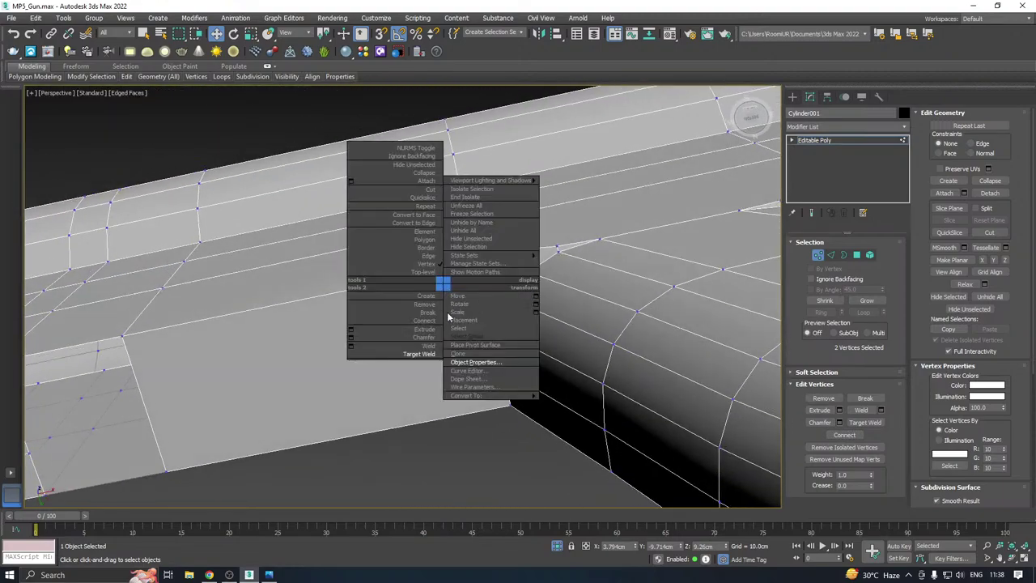
pyautogui.click(414, 353)
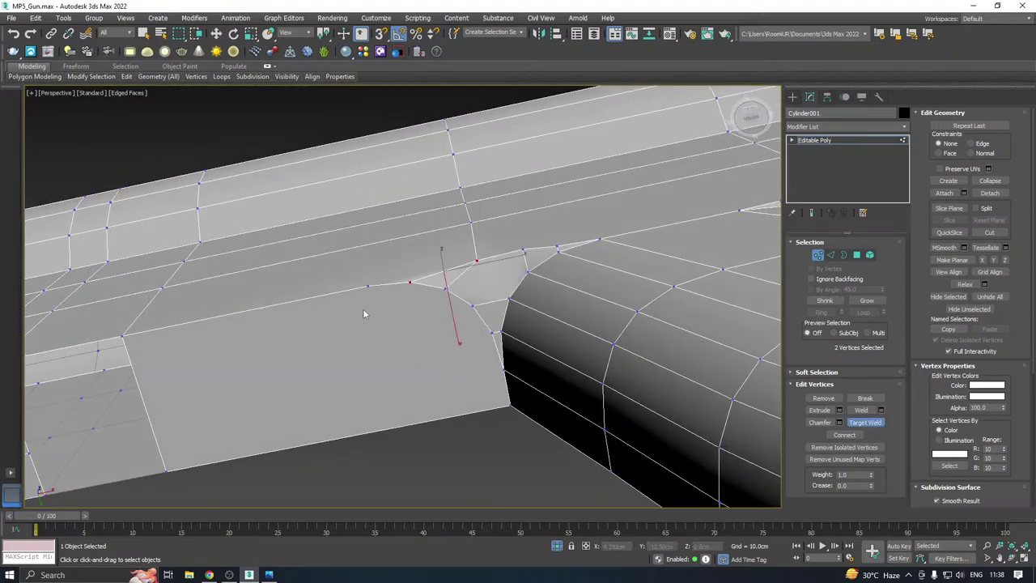
pyautogui.click(408, 283)
pyautogui.press('w')
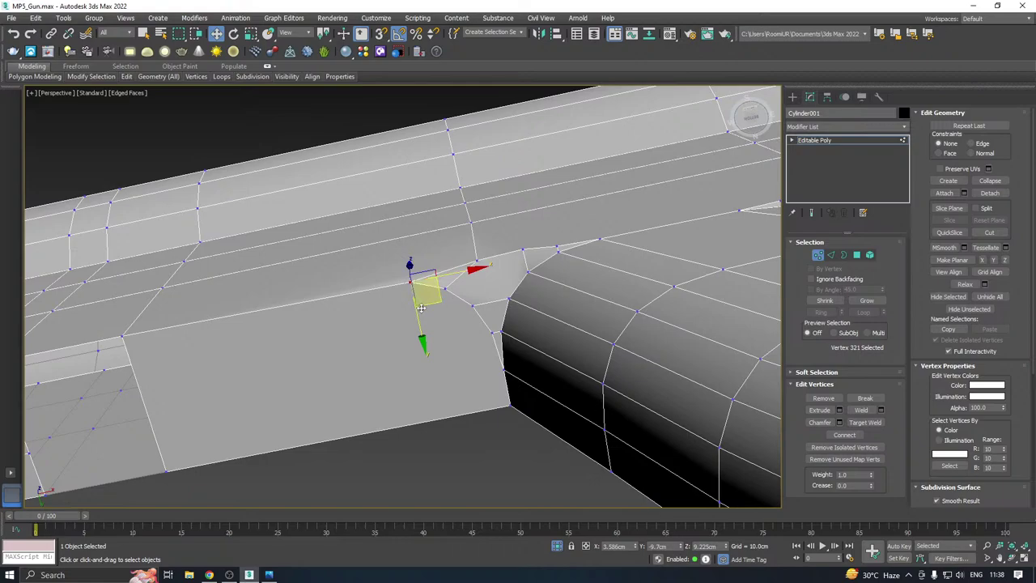
pyautogui.moveTo(418, 318); pyautogui.dragTo(417, 316)
# Lower the peak vertex above the grip's front corner close to the receiver's bottom edge
pyautogui.keyDown('alt'); pyautogui.moveTo(476, 301); pyautogui.dragTo(512, 359, button='middle'); pyautogui.keyUp('alt')
pyautogui.click(510, 277)
pyautogui.moveTo(510, 233); pyautogui.dragTo(469, 248)
pyautogui.click(470, 278)
pyautogui.keyDown('alt'); pyautogui.moveTo(511, 262); pyautogui.dragTo(491, 273, button='middle'); pyautogui.keyUp('alt')
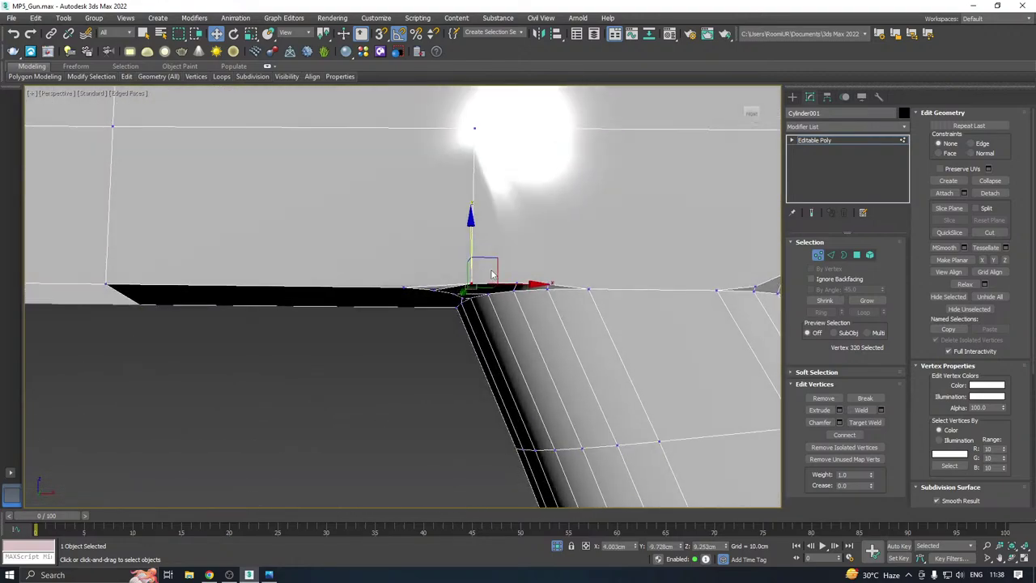
# In the Front view, lower the first chamfer vertex behind the peak vertex toward the grip's top edge
pyautogui.press('f')
pyautogui.click(519, 339)
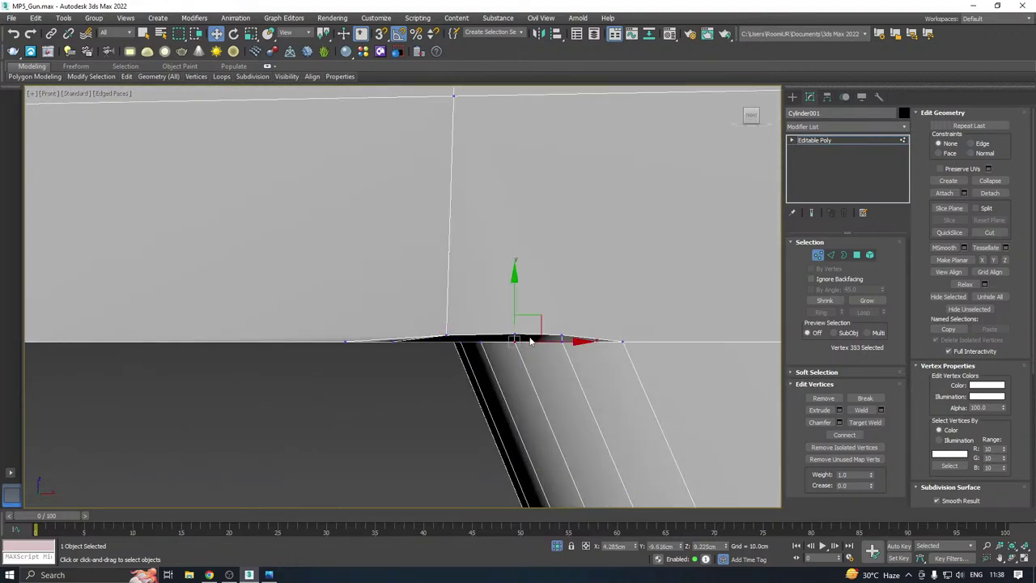
pyautogui.click(515, 335)
pyautogui.moveTo(511, 295); pyautogui.dragTo(514, 301)
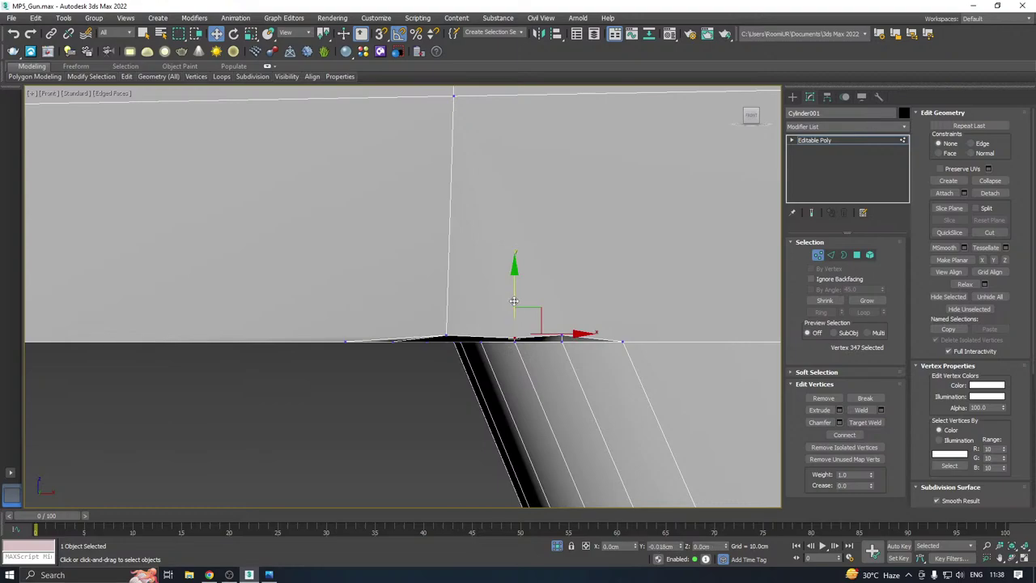
# Shift the upper vertex of the vertical edge above the grip's front corner forward to straighten that edge
pyautogui.click(446, 335)
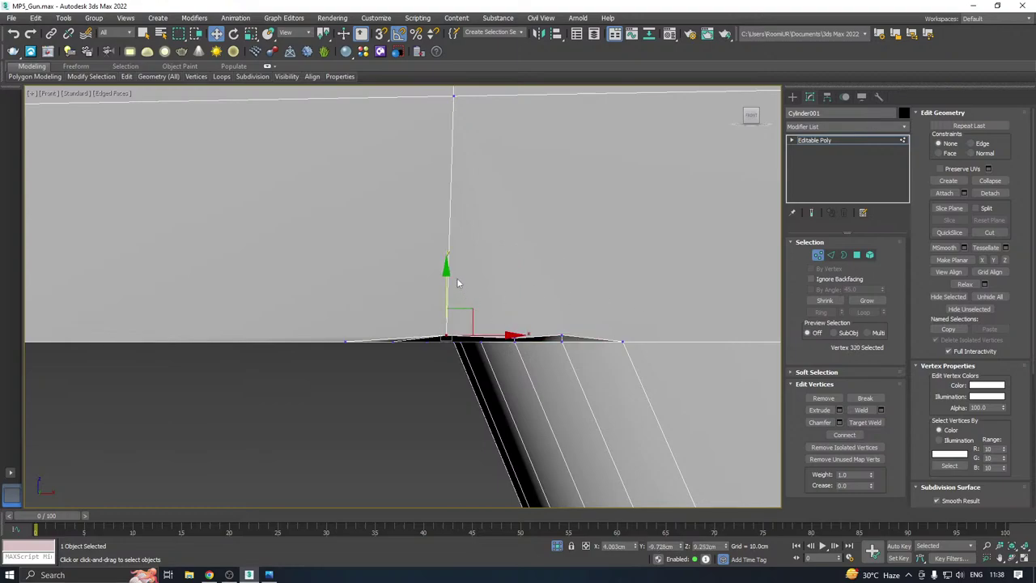
pyautogui.scroll(-5, 456, 278)
pyautogui.moveTo(566, 314); pyautogui.dragTo(513, 233, button='middle')
pyautogui.moveTo(423, 304); pyautogui.dragTo(499, 329, button='middle')
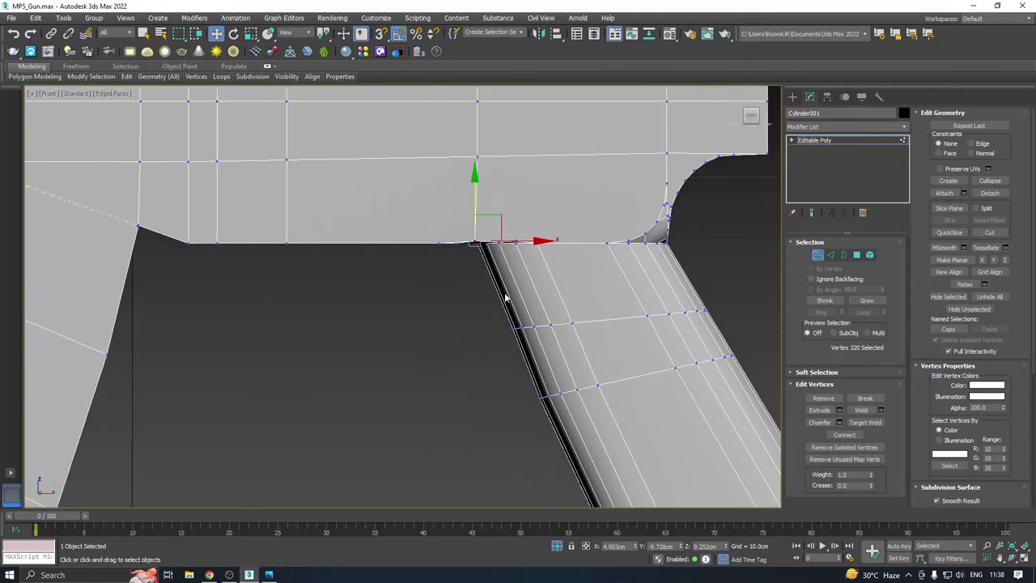
pyautogui.scroll(2, 477, 211)
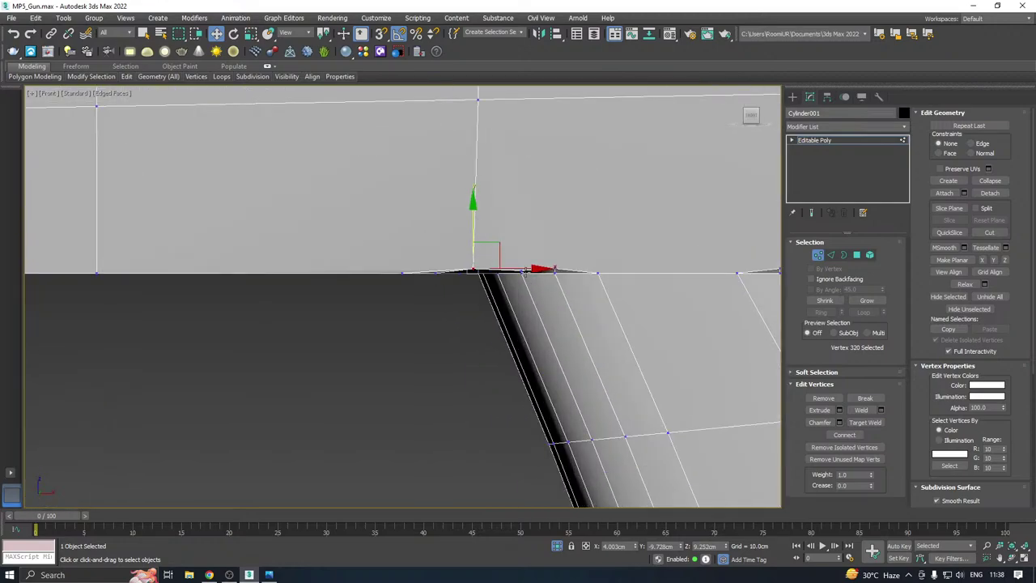
pyautogui.moveTo(509, 242); pyautogui.dragTo(527, 307, button='middle')
pyautogui.click(492, 167)
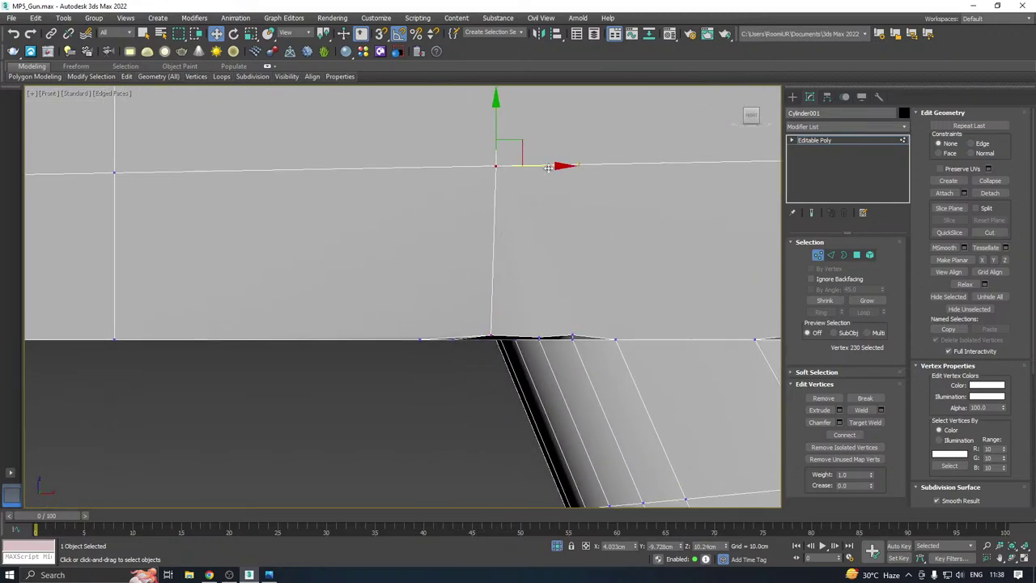
pyautogui.click(420, 336)
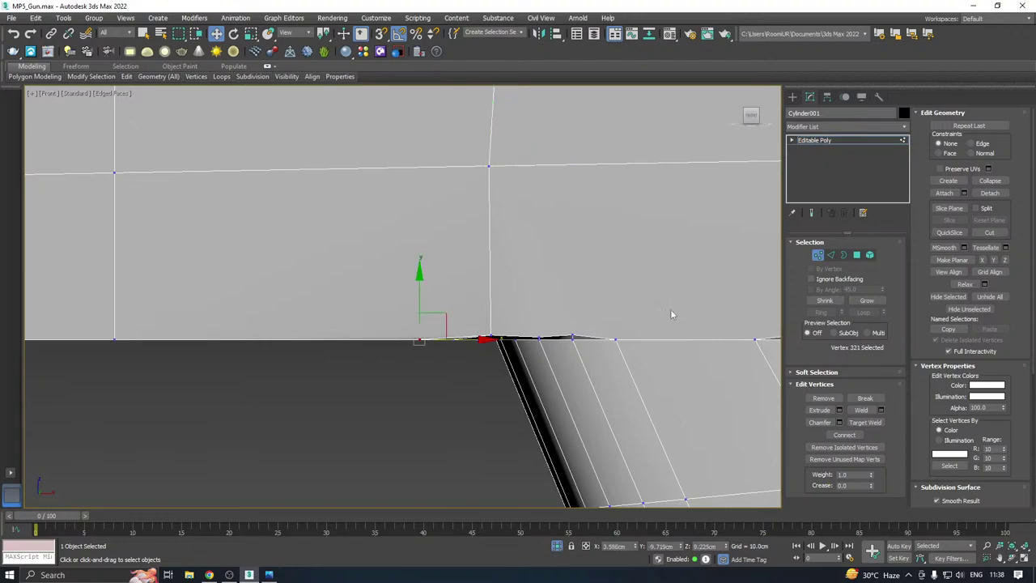
# Lower the peak vertex and the two chamfer vertices behind it to flatten them onto the receiver's bottom edge
pyautogui.scroll(3, 526, 301)
pyautogui.click(463, 332)
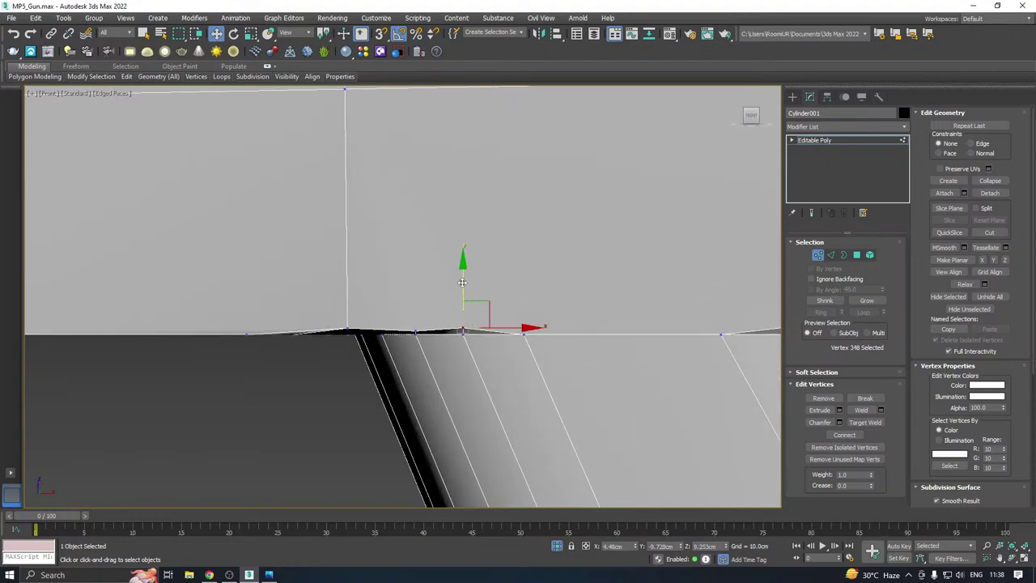
pyautogui.moveTo(463, 282); pyautogui.dragTo(463, 287)
pyautogui.moveTo(464, 286); pyautogui.dragTo(545, 241, button='middle')
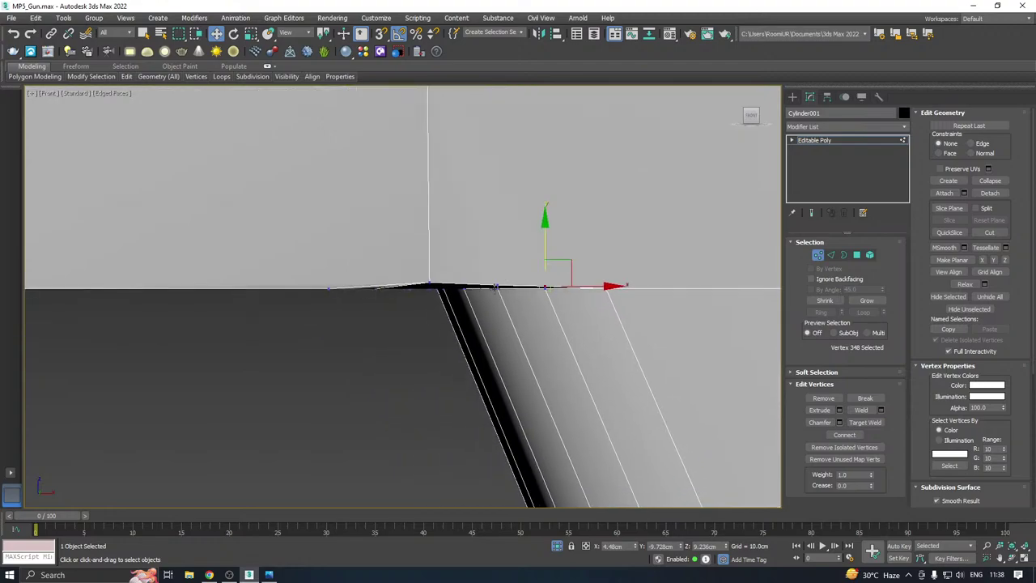
pyautogui.click(495, 285)
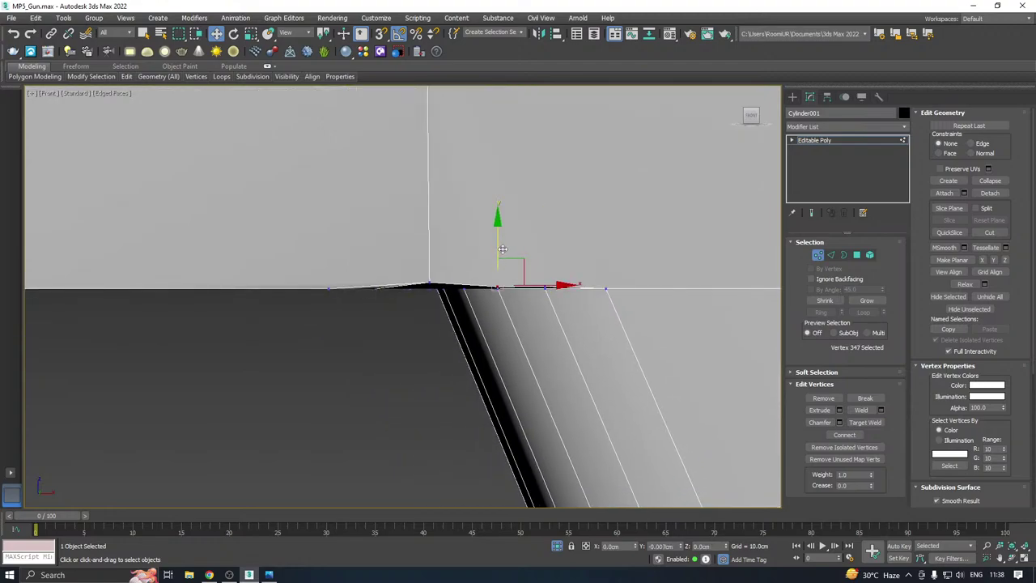
pyautogui.click(427, 282)
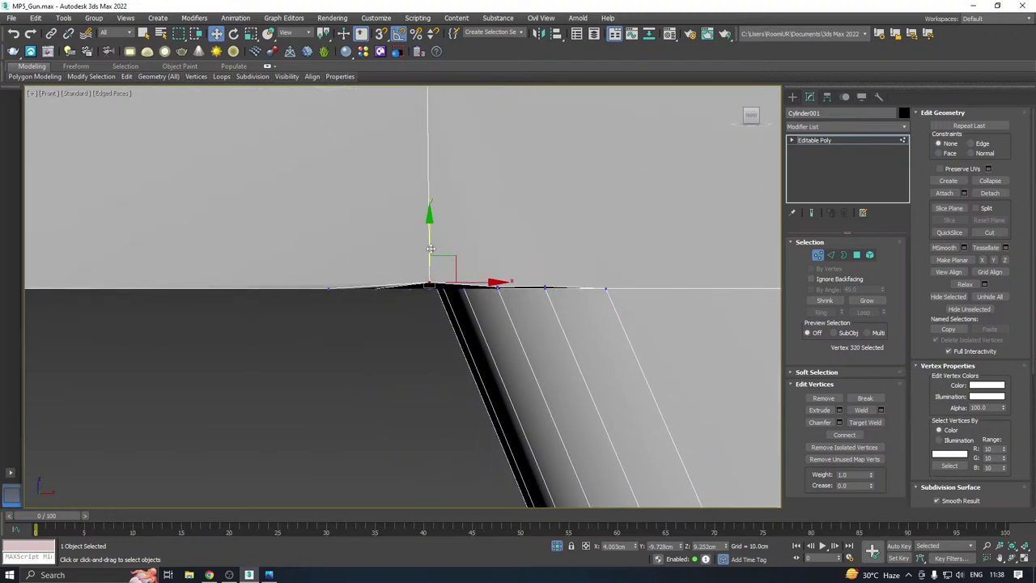
# In the Perspective view, target-weld the two vertices ahead of the grip's front corner onto the vertex at the base of the vertical edge
pyautogui.scroll(-3, 439, 264)
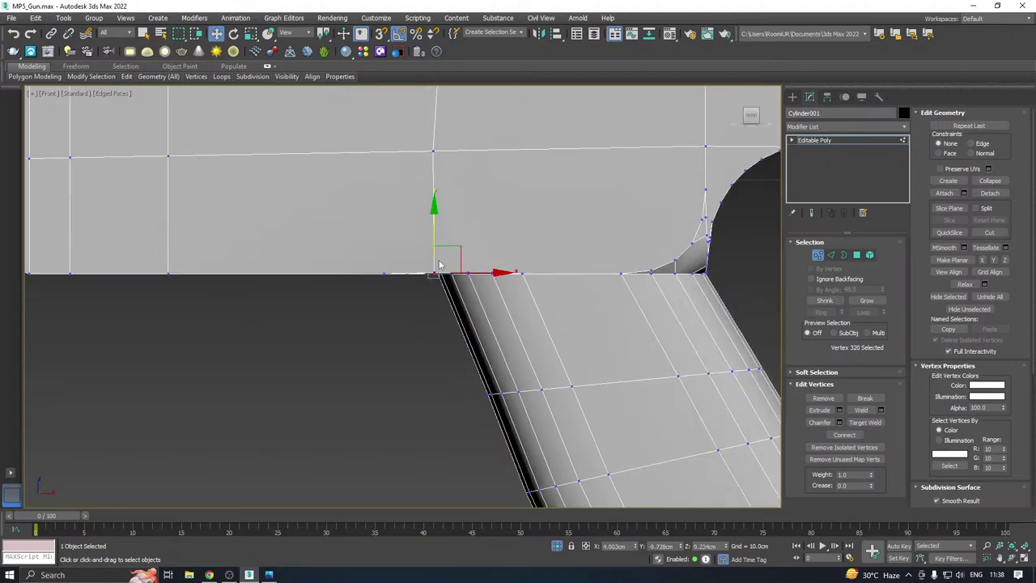
pyautogui.scroll(-2, 439, 264)
pyautogui.press('p')
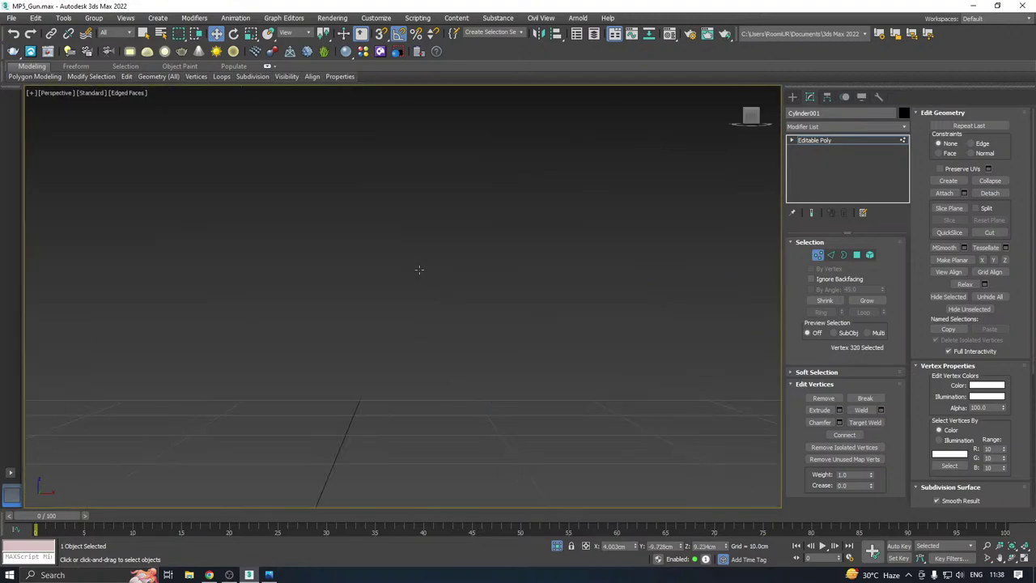
pyautogui.scroll(-3, 434, 291)
pyautogui.keyDown('alt'); pyautogui.moveTo(496, 261); pyautogui.dragTo(464, 269, button='middle'); pyautogui.keyUp('alt')
pyautogui.scroll(6, 463, 268)
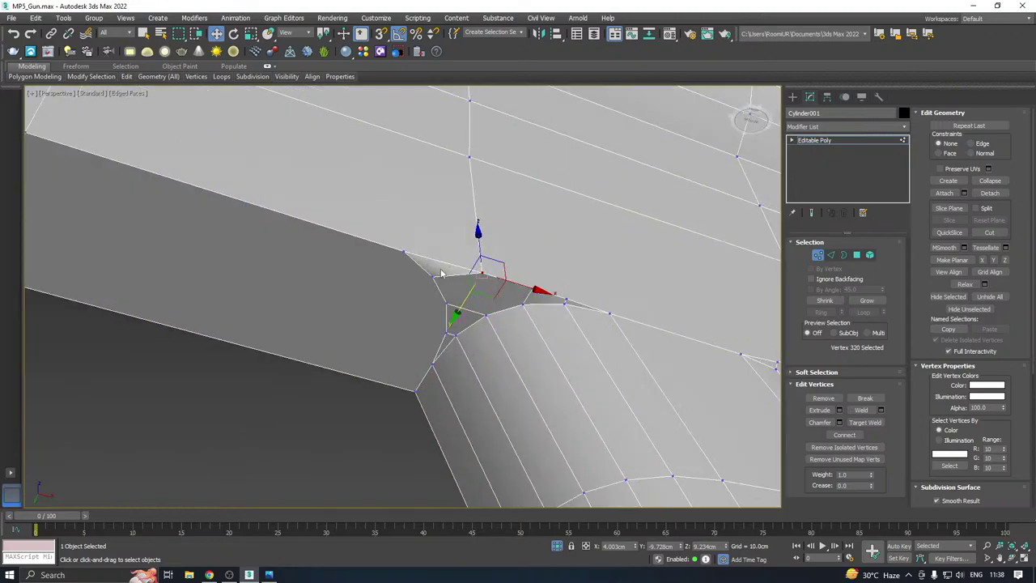
pyautogui.rightClick(462, 275)
pyautogui.click(438, 346)
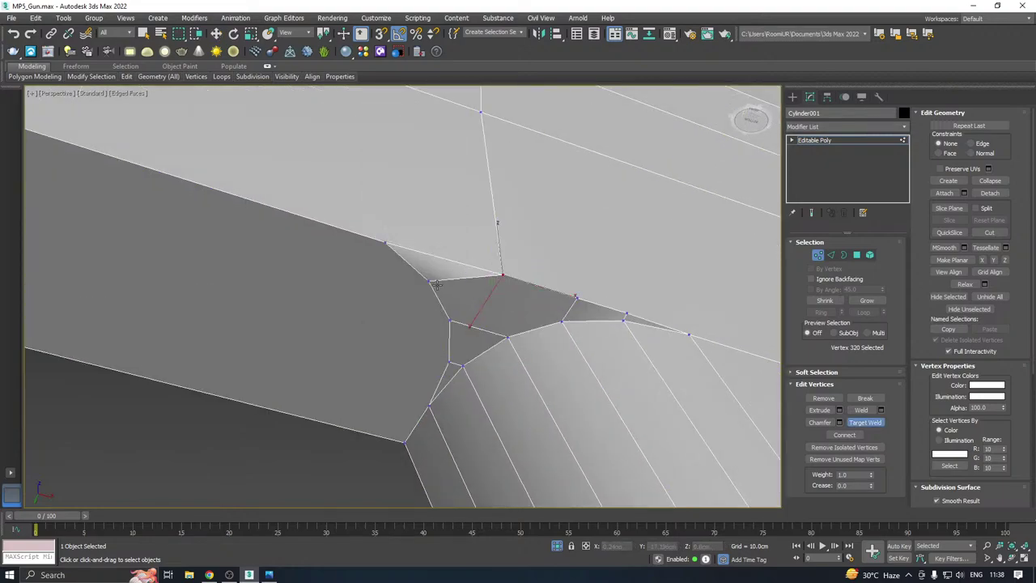
pyautogui.click(499, 272)
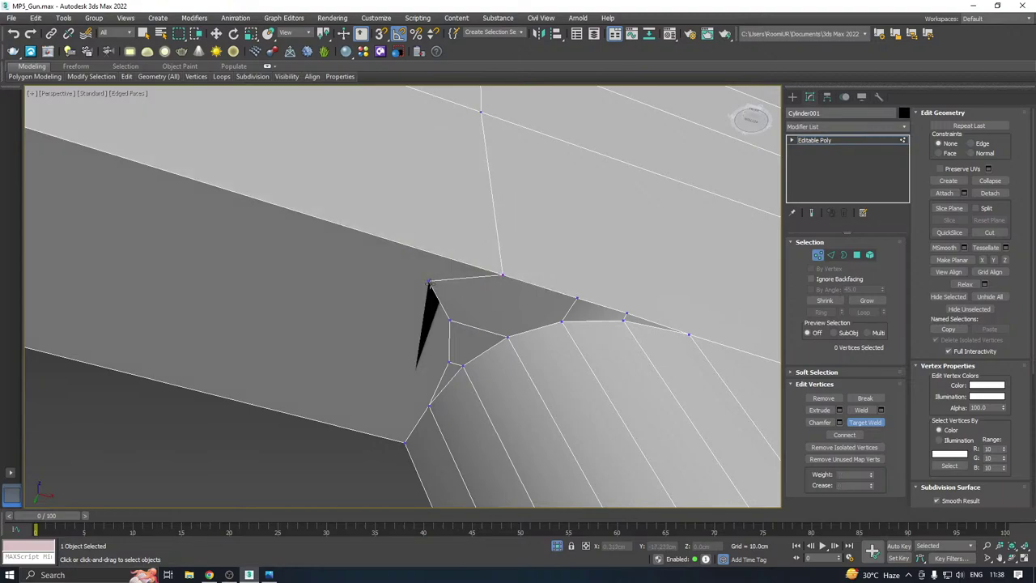
pyautogui.click(502, 276)
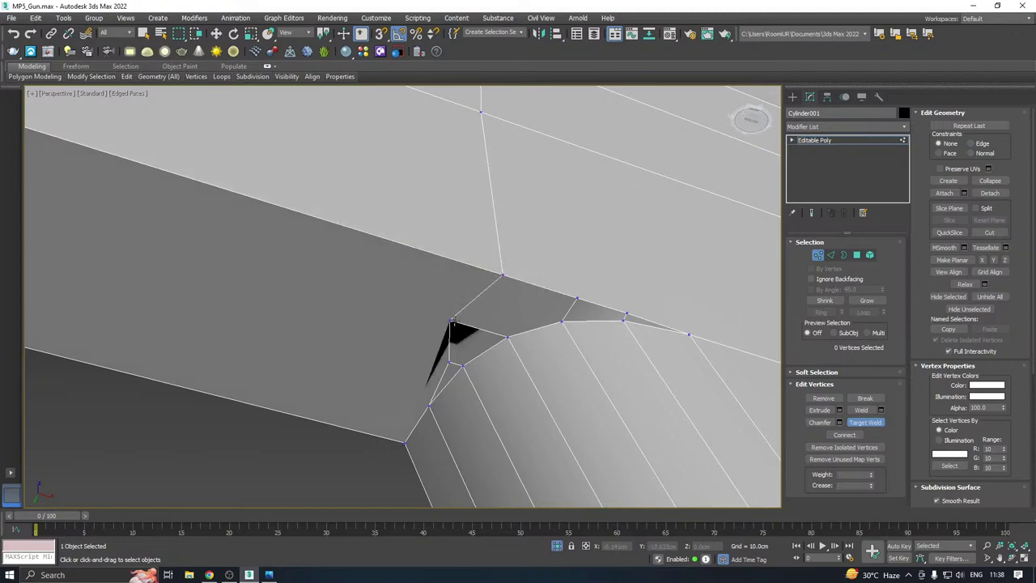
# Move the underside vertices beside the grip's rounded front corner into a straight line across the receiver's bottom face
pyautogui.keyDown('alt'); pyautogui.moveTo(481, 329); pyautogui.dragTo(453, 329, button='middle'); pyautogui.keyUp('alt')
pyautogui.moveTo(508, 277); pyautogui.dragTo(441, 394, button='middle')
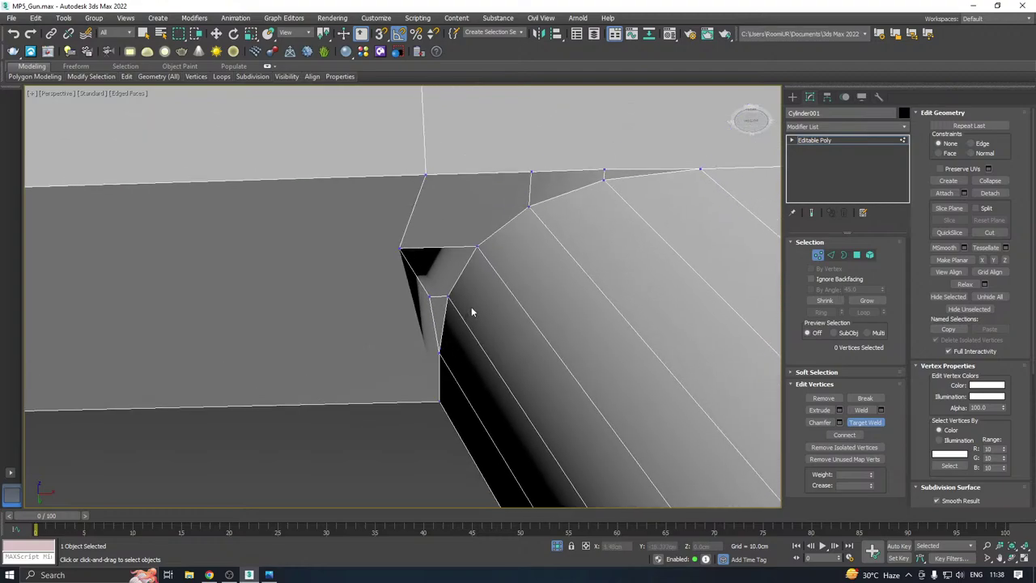
pyautogui.rightClick(470, 304)
pyautogui.click(401, 249)
pyautogui.moveTo(452, 246); pyautogui.dragTo(504, 271)
pyautogui.keyDown('ctrl'); pyautogui.click(435, 295); pyautogui.keyUp('ctrl')
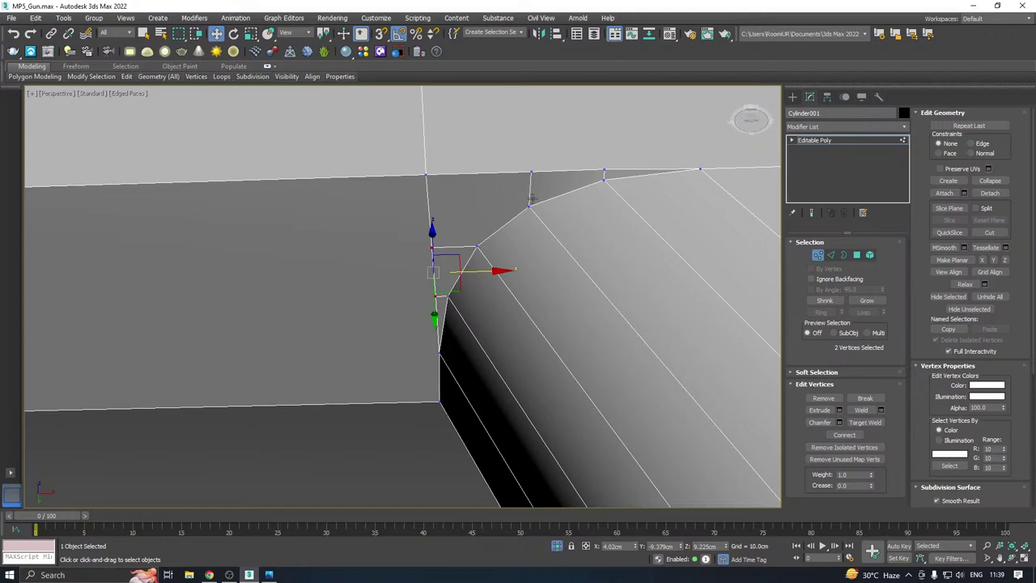
# Target-weld the two straightened underside vertices onto the adjacent vertices of the grip's rounded front corner
pyautogui.moveTo(592, 188); pyautogui.dragTo(537, 280, button='middle')
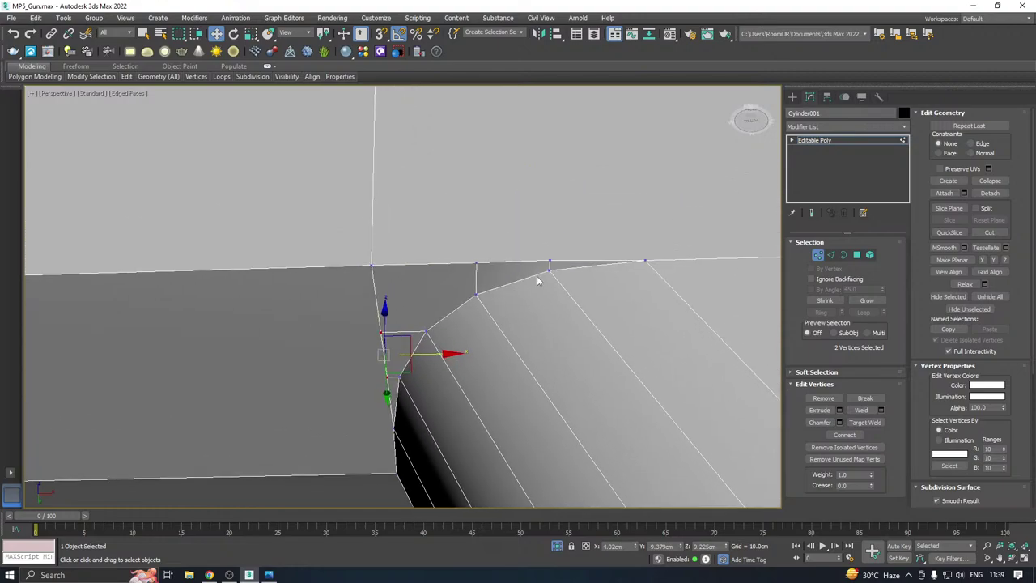
pyautogui.rightClick(538, 274)
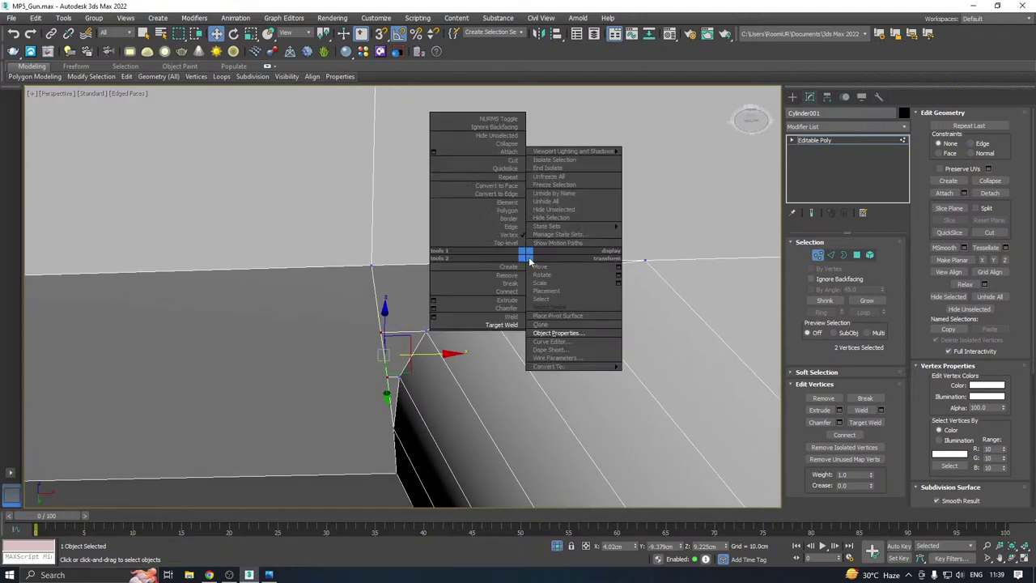
pyautogui.click(498, 327)
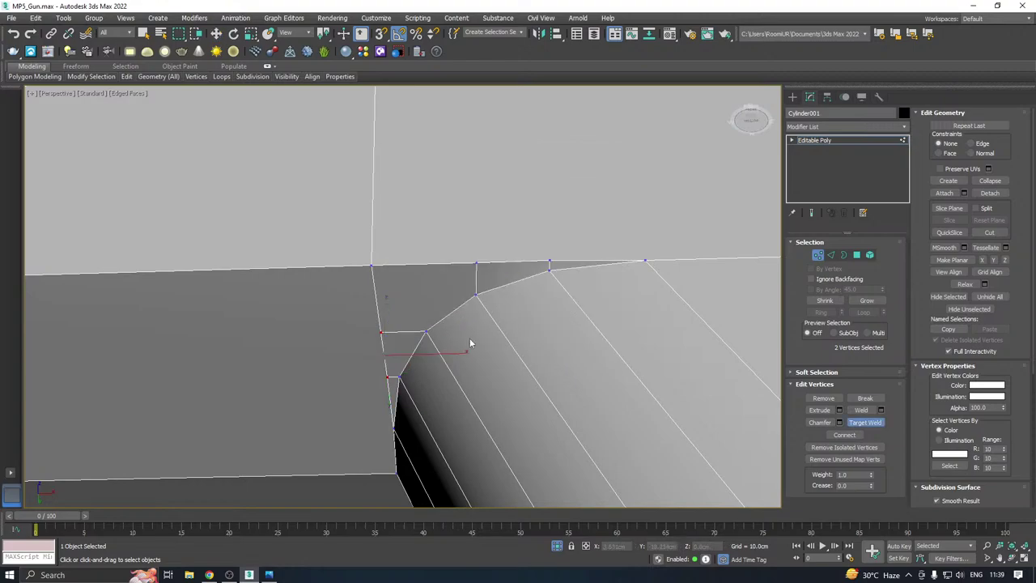
pyautogui.rightClick(415, 361)
pyautogui.rightClick(388, 399)
pyautogui.click(349, 471)
pyautogui.click(429, 330)
pyautogui.scroll(-3, 458, 316)
pyautogui.press('w')
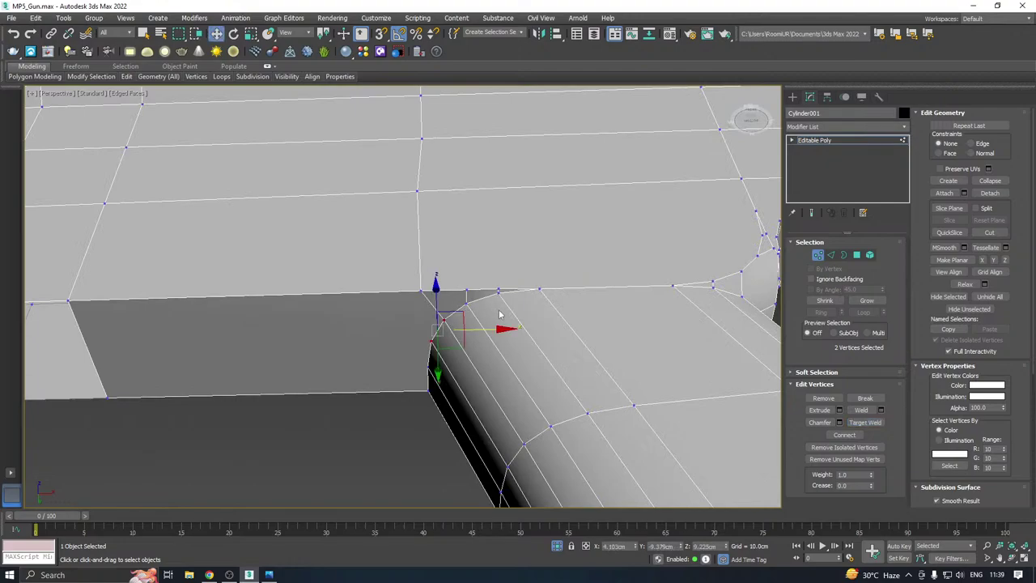
pyautogui.moveTo(483, 316); pyautogui.dragTo(587, 312, button='middle')
pyautogui.scroll(-4, 513, 309)
pyautogui.scroll(8, 572, 275)
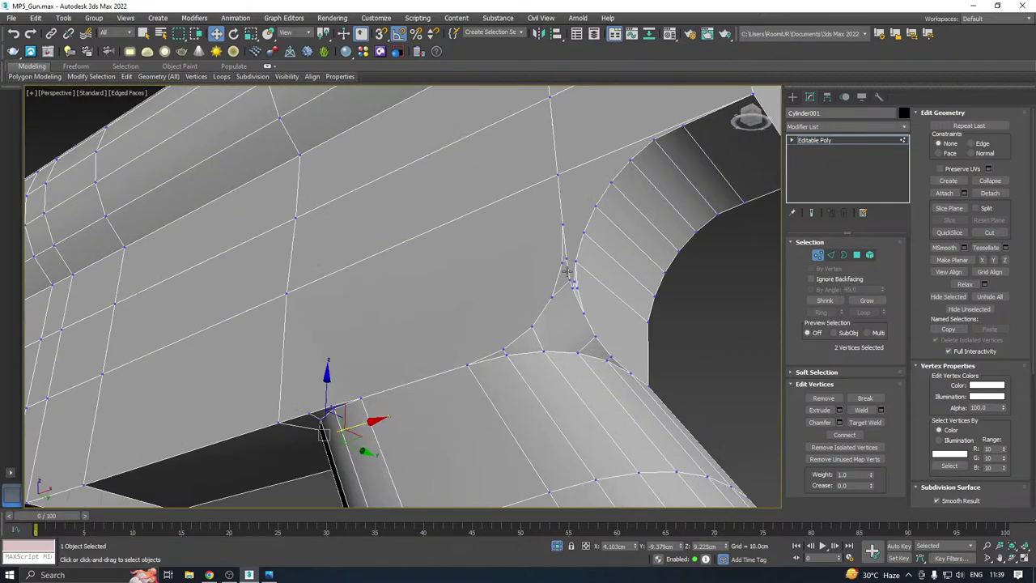
# Target-weld the surplus vertices along the narrow slivers at the grip's rear corner onto their neighbours on both sides of the gap
pyautogui.rightClick(580, 259)
pyautogui.click(555, 324)
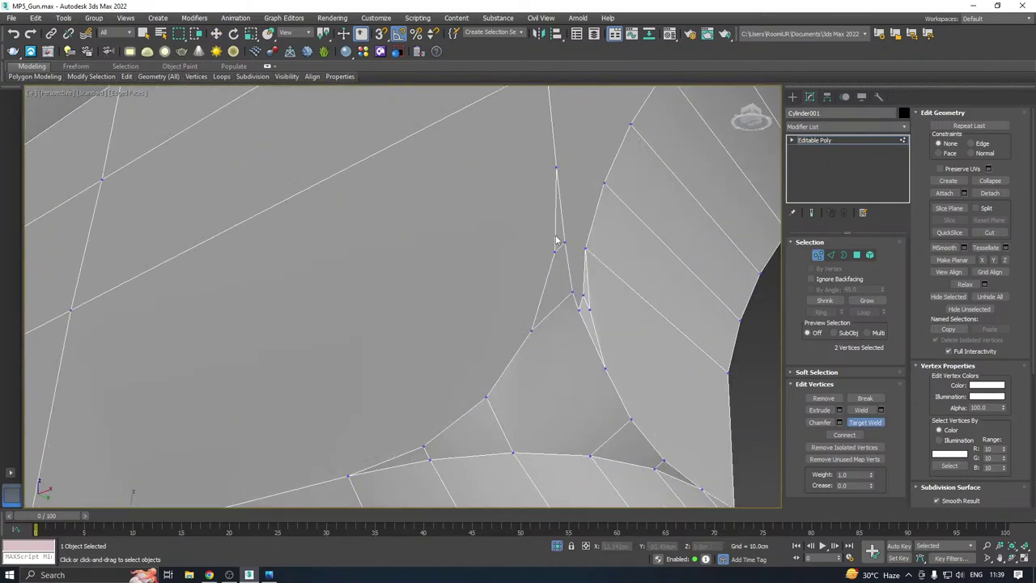
pyautogui.click(556, 168)
pyautogui.click(572, 292)
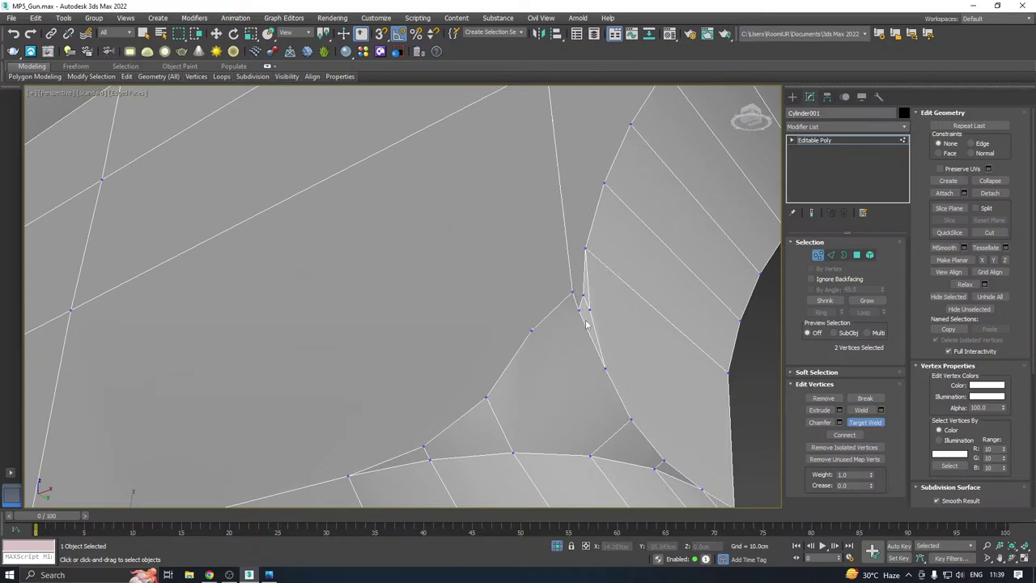
pyautogui.click(573, 292)
pyautogui.click(591, 307)
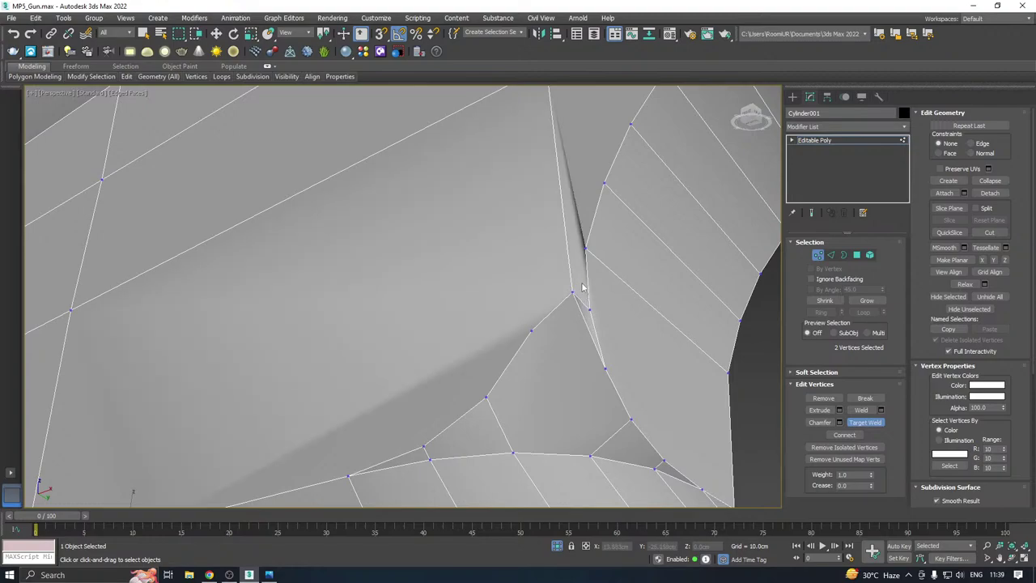
# Lower the three vertices along the receiver side's lower edge at the grip's rear corner to flatten its curve
pyautogui.rightClick(572, 291)
pyautogui.click(572, 291)
pyautogui.press('w')
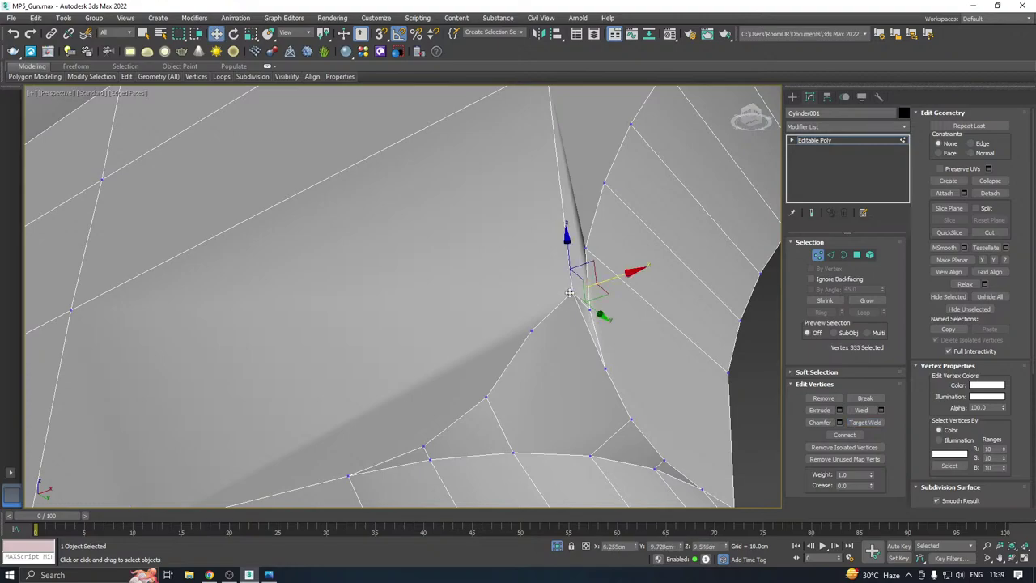
pyautogui.moveTo(574, 268); pyautogui.dragTo(574, 273)
pyautogui.keyDown('alt'); pyautogui.moveTo(573, 274); pyautogui.dragTo(433, 276, button='middle'); pyautogui.keyUp('alt')
pyautogui.keyDown('ctrl'); pyautogui.click(417, 259); pyautogui.keyUp('ctrl')
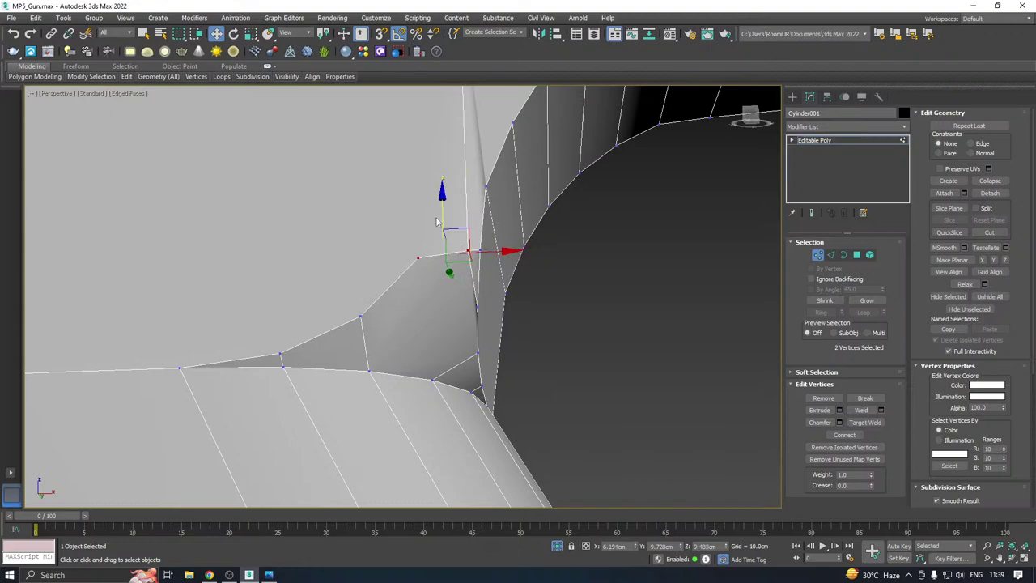
pyautogui.moveTo(438, 214)
pyautogui.mouseDown()
pyautogui.moveTo(422, 246)
pyautogui.moveTo(425, 267)
pyautogui.mouseUp()
pyautogui.click(418, 268)
pyautogui.moveTo(366, 313); pyautogui.dragTo(361, 316)
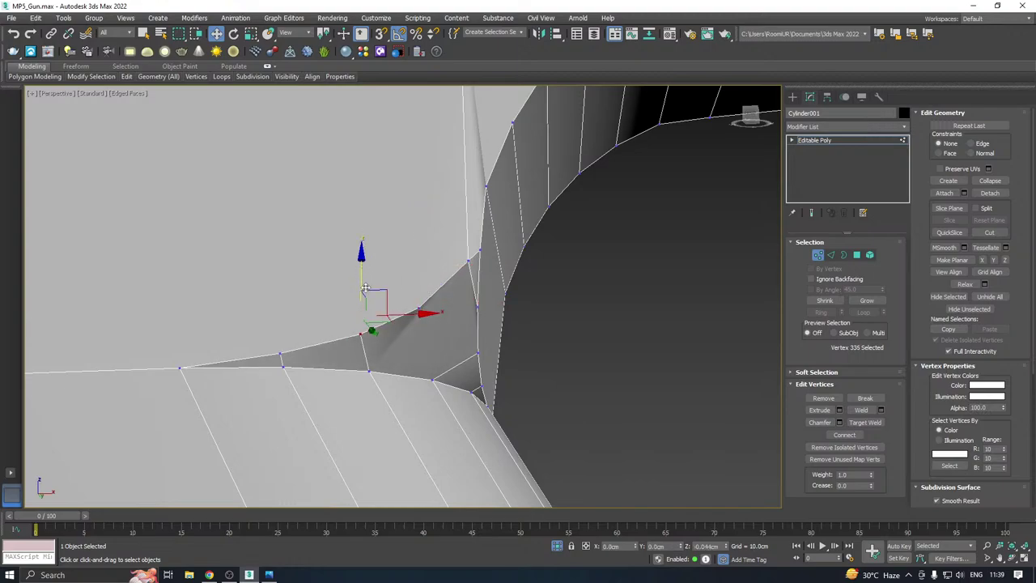
pyautogui.keyDown('alt'); pyautogui.moveTo(412, 273); pyautogui.dragTo(447, 305, button='middle'); pyautogui.keyUp('alt')
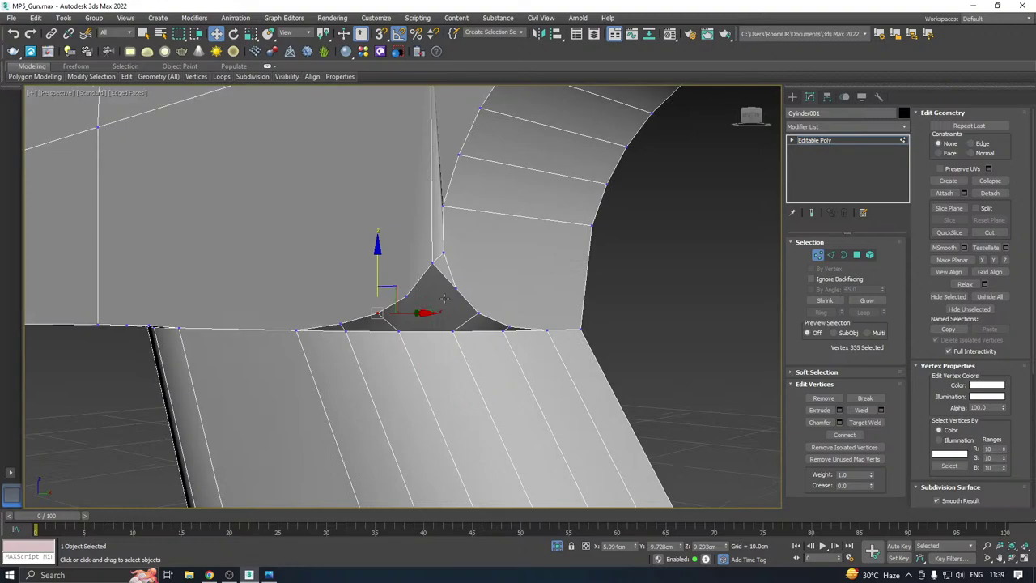
# Target-weld the side face's rear corner vertex onto the adjacent cutout vertex, and select the vertex directly above it
pyautogui.rightClick(491, 259)
pyautogui.click(447, 279)
pyautogui.click(433, 264)
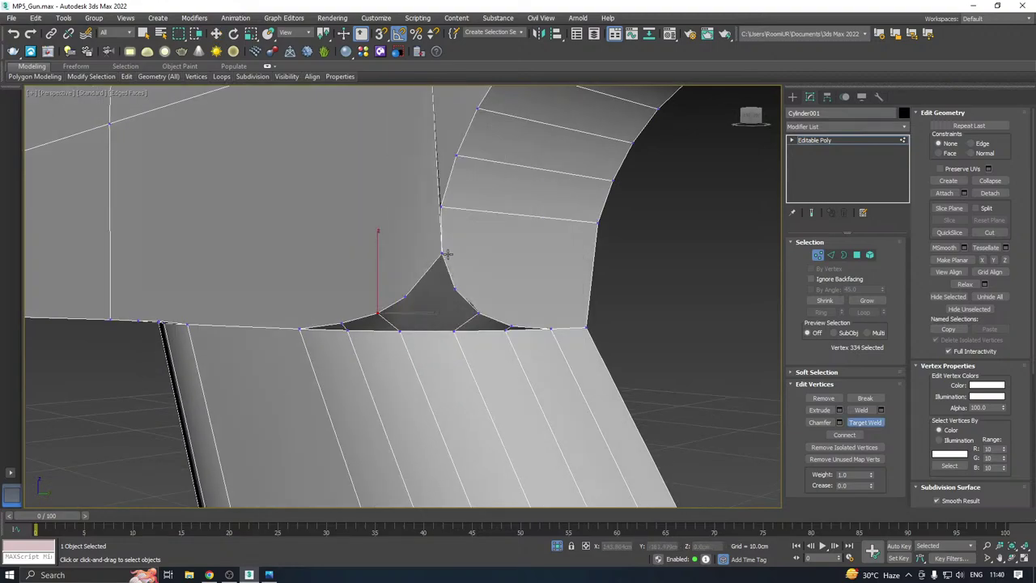
pyautogui.rightClick(478, 263)
pyautogui.click(441, 205)
pyautogui.keyDown('alt'); pyautogui.moveTo(441, 205); pyautogui.dragTo(485, 196, button='middle'); pyautogui.keyUp('alt')
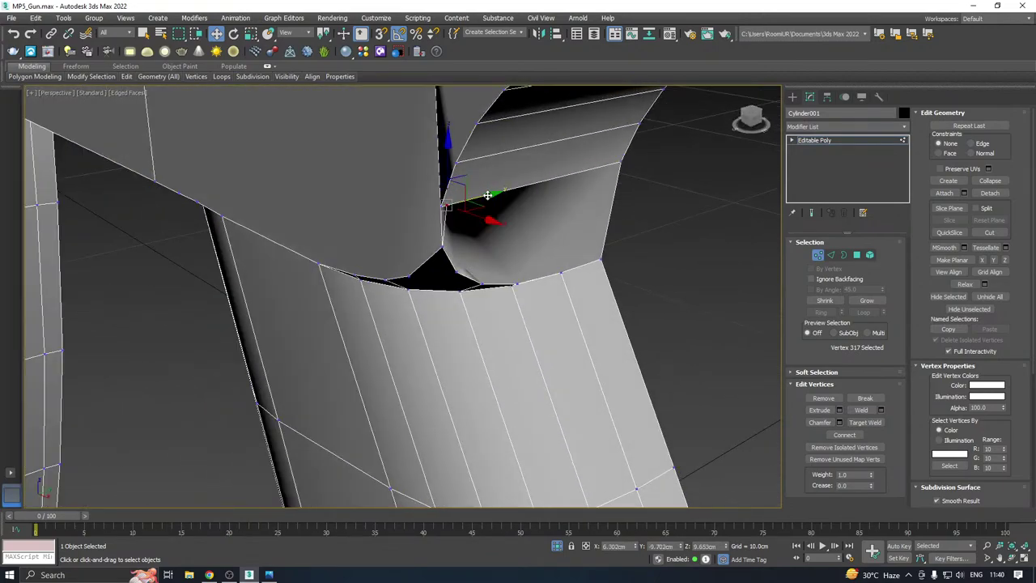
pyautogui.rightClick(483, 223)
pyautogui.click(456, 293)
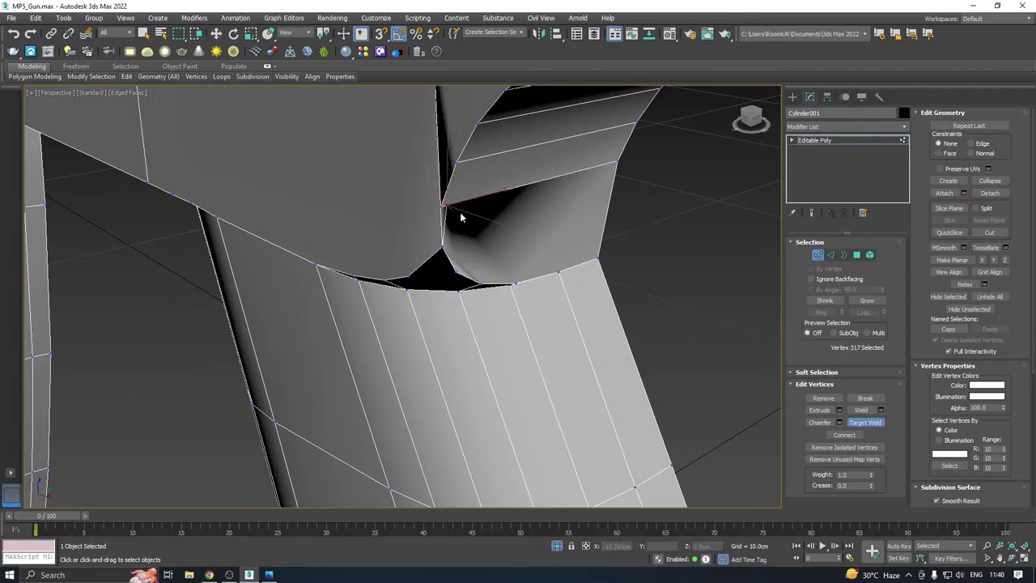
pyautogui.rightClick(461, 213)
pyautogui.keyDown('alt'); pyautogui.moveTo(477, 202); pyautogui.dragTo(640, 203, button='middle'); pyautogui.keyUp('alt')
pyautogui.click(559, 202)
pyautogui.hotkey('ctrl', 'z')
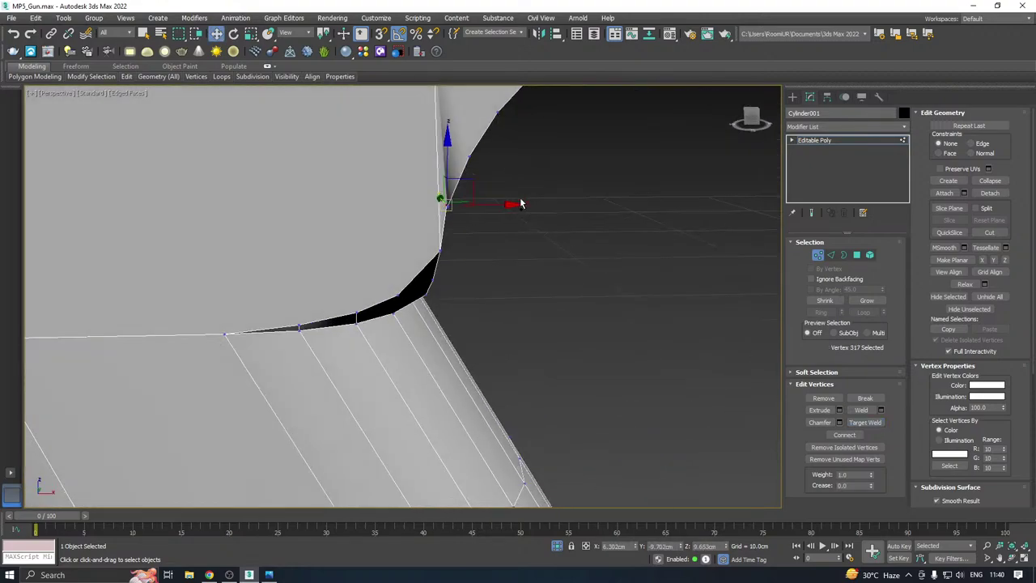
# Pull apart the two overlapping vertices at the lower end of the rear cutout's curve and target-weld the upper onto the lower
pyautogui.keyDown('alt'); pyautogui.moveTo(520, 204); pyautogui.dragTo(469, 176, button='middle'); pyautogui.keyUp('alt')
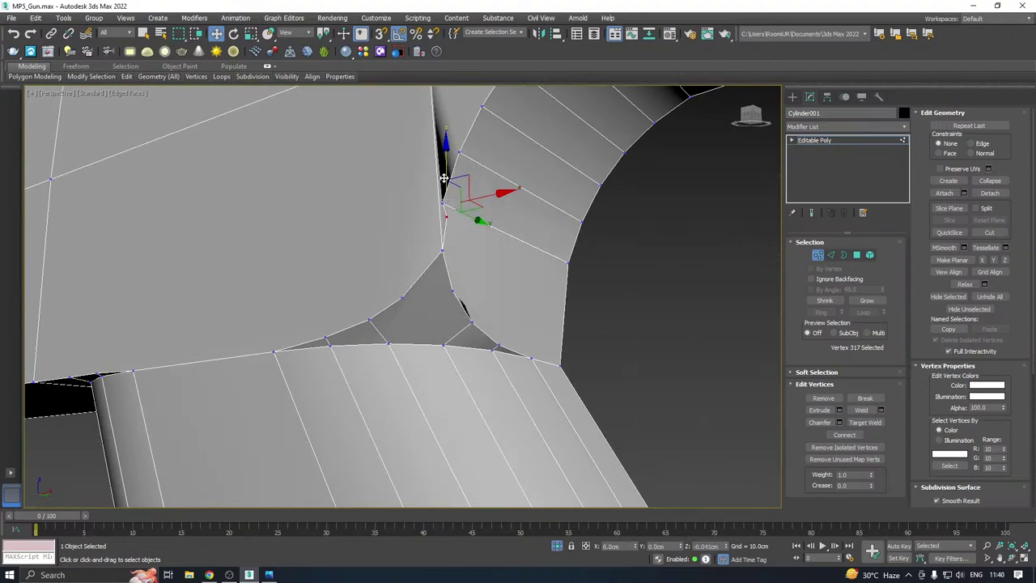
pyautogui.moveTo(443, 178)
pyautogui.mouseDown()
pyautogui.moveTo(446, 197)
pyautogui.moveTo(447, 176)
pyautogui.mouseUp()
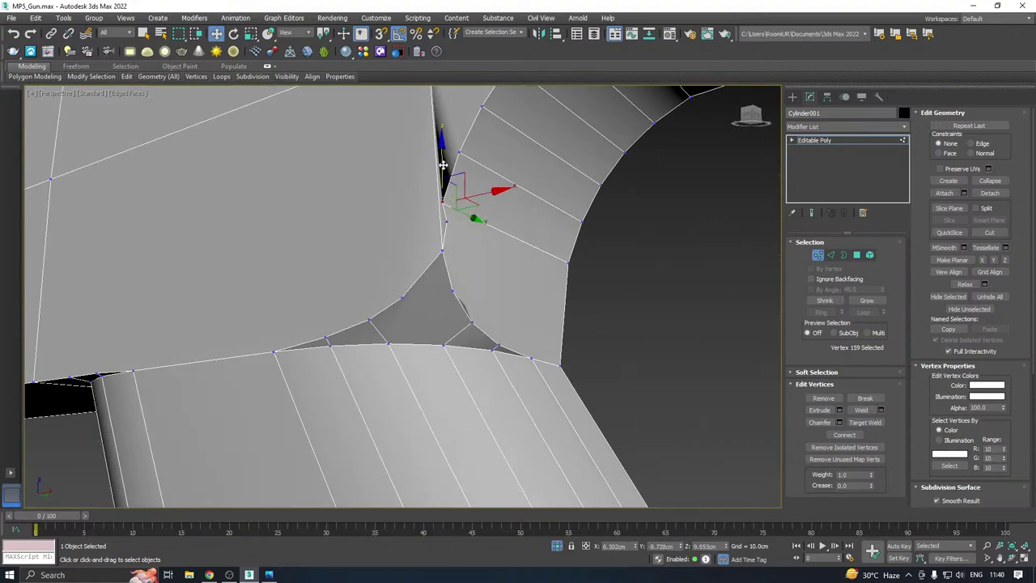
pyautogui.rightClick(442, 165)
pyautogui.click(429, 182)
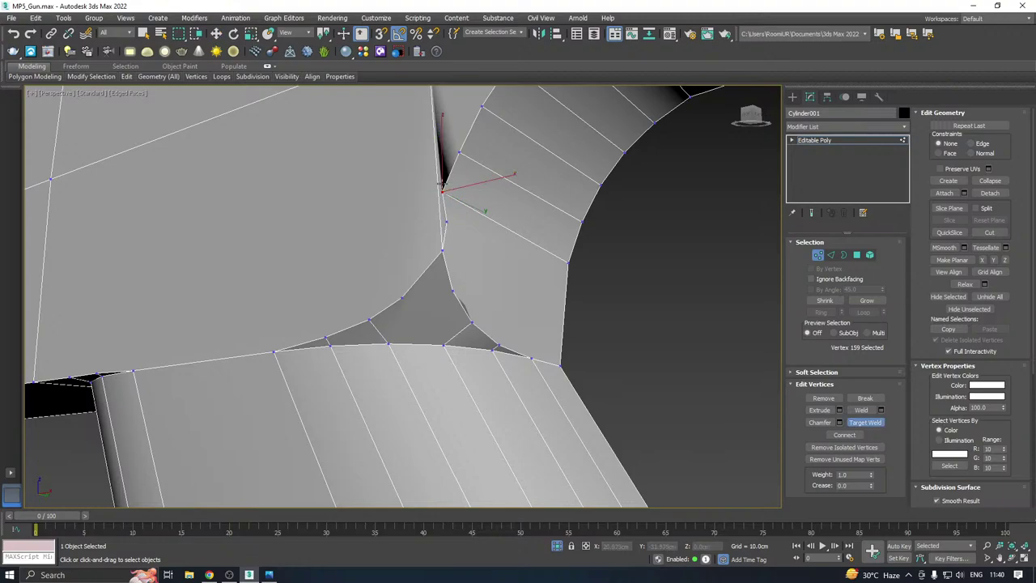
pyautogui.click(446, 221)
pyautogui.rightClick(527, 236)
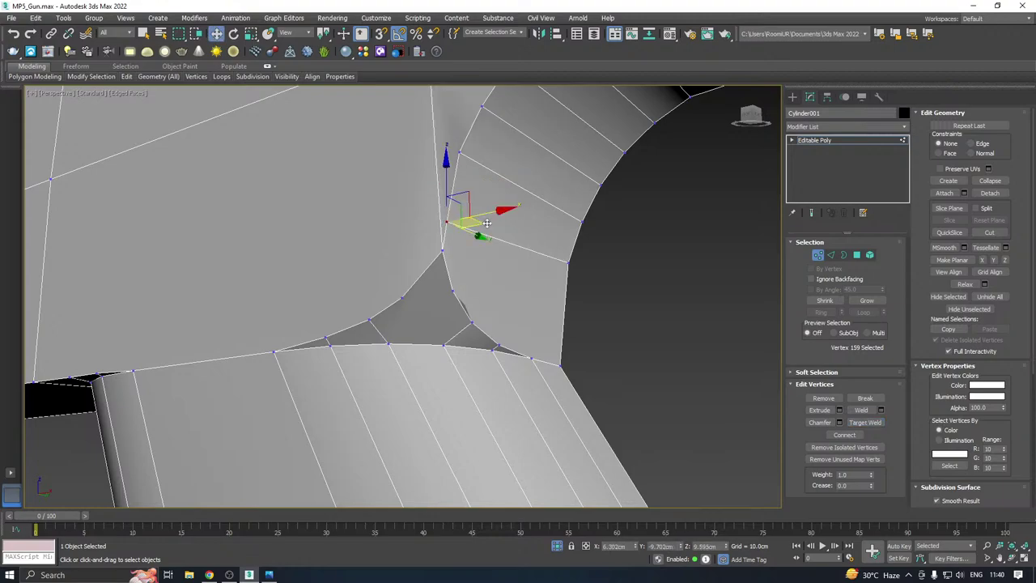
# Connect the two opposite vertices across the corner face between the receiver's side and the rear cutout with an edge
pyautogui.keyDown('alt'); pyautogui.moveTo(485, 239); pyautogui.dragTo(444, 286, button='middle'); pyautogui.keyUp('alt')
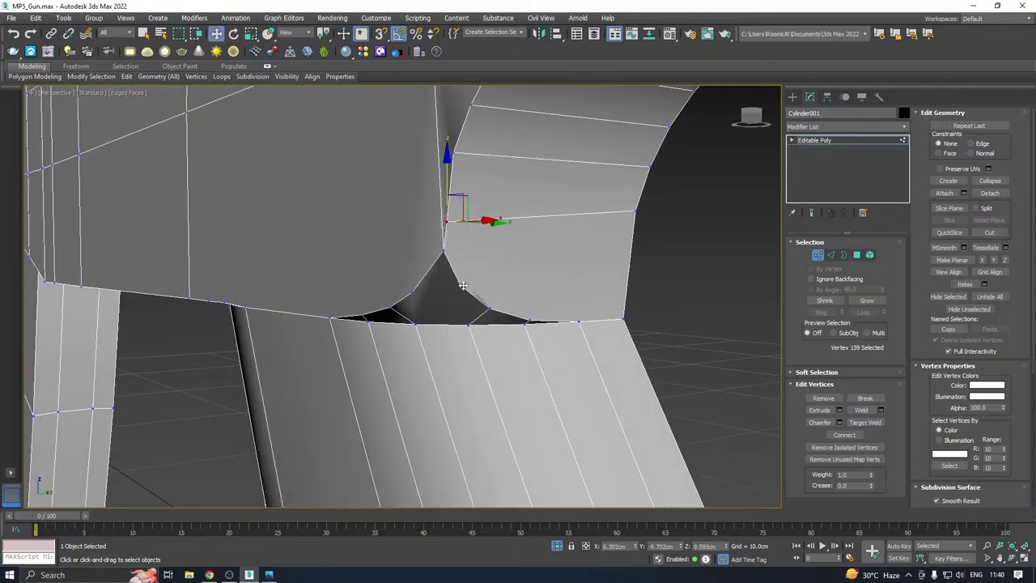
pyautogui.click(460, 285)
pyautogui.keyDown('alt'); pyautogui.moveTo(509, 279); pyautogui.dragTo(548, 278, button='middle'); pyautogui.keyUp('alt')
pyautogui.keyDown('ctrl'); pyautogui.click(411, 293); pyautogui.keyUp('ctrl')
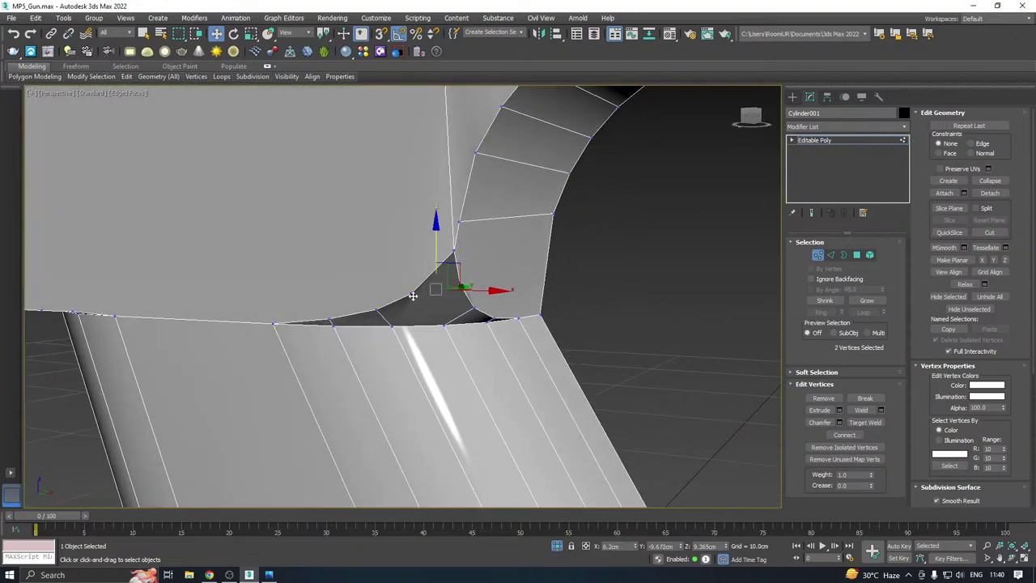
pyautogui.click(844, 434)
pyautogui.moveTo(526, 359)
pyautogui.keyDown('alt'); pyautogui.mouseDown(button='middle')
pyautogui.moveTo(478, 349)
pyautogui.moveTo(528, 341)
pyautogui.mouseUp(button='middle'); pyautogui.keyUp('alt')
# Target-weld the new edge's side-face vertex onto the next vertex along the lower curve, and shift the merged vertex slightly rearward
pyautogui.rightClick(456, 307)
pyautogui.click(414, 379)
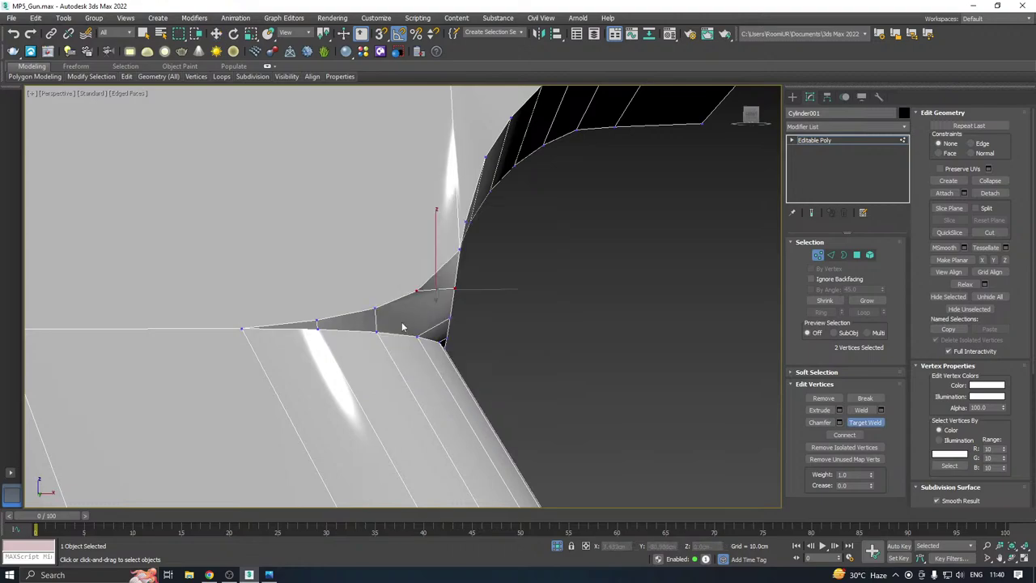
pyautogui.click(374, 305)
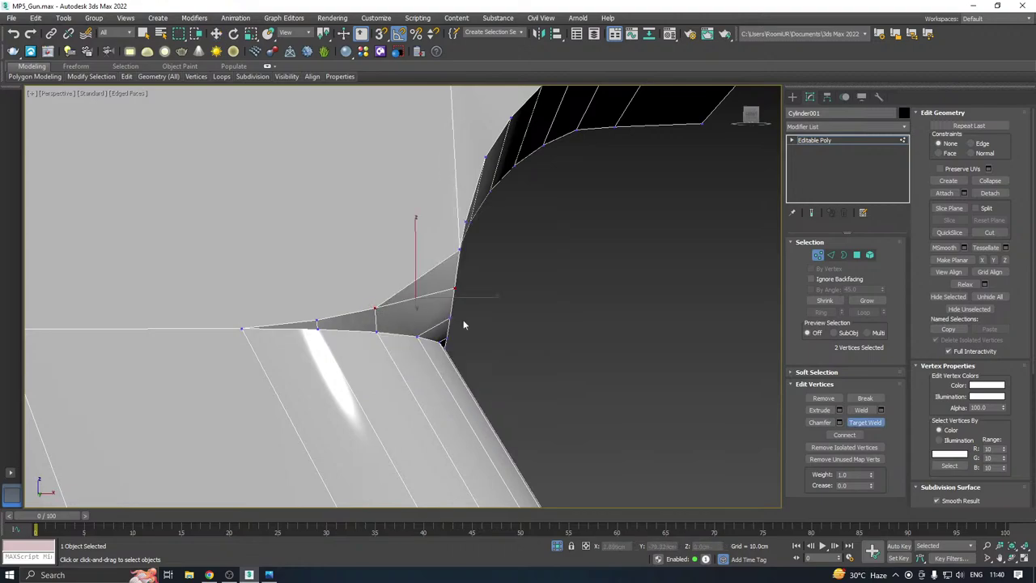
pyautogui.press('w')
pyautogui.click(376, 308)
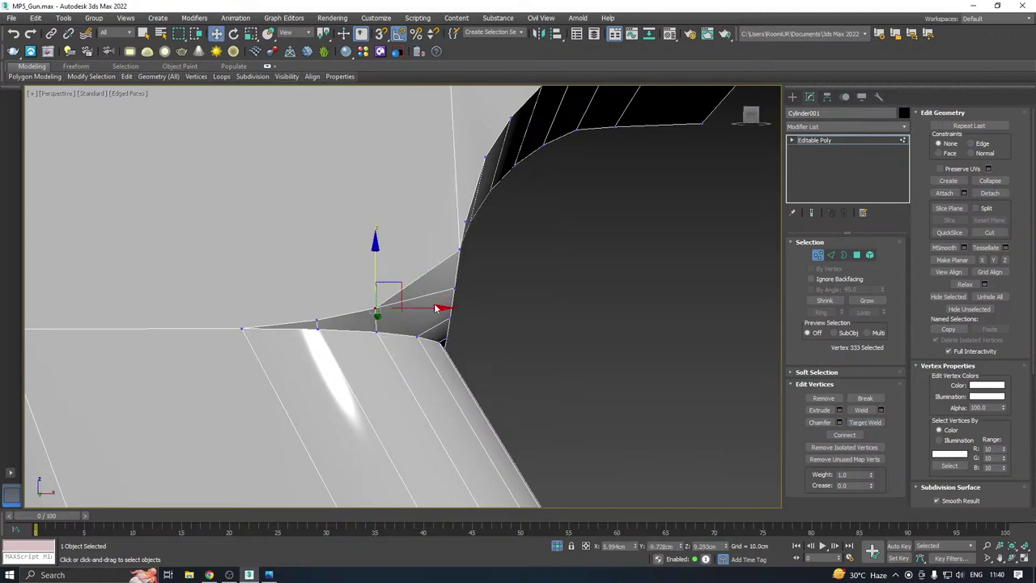
pyautogui.moveTo(446, 306); pyautogui.dragTo(501, 277)
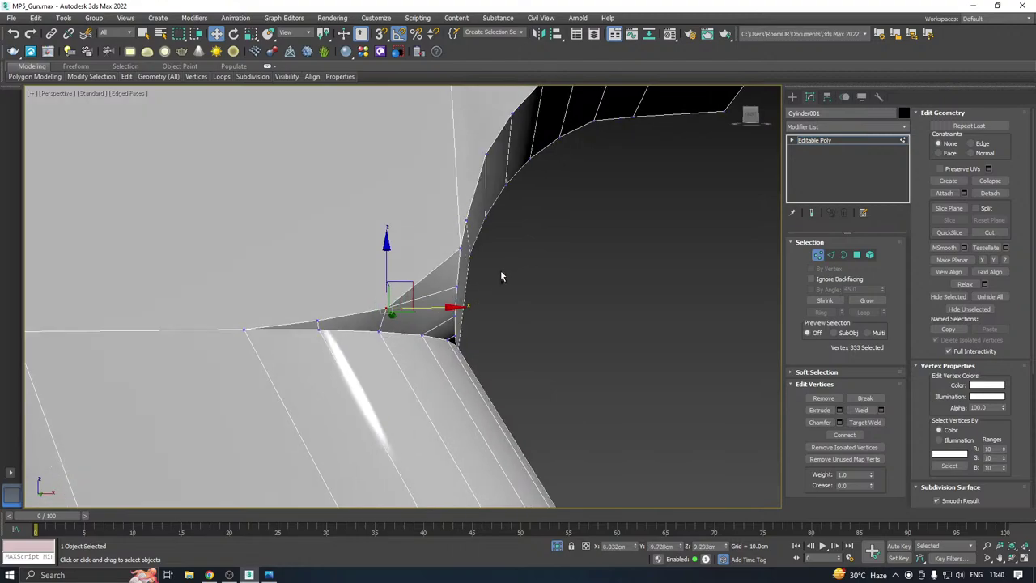
# Lower the peak vertex of the rear corner face and, in the Front view, shift it forward to straighten the vertical edge
pyautogui.keyDown('alt'); pyautogui.moveTo(501, 276); pyautogui.dragTo(458, 241, button='middle'); pyautogui.keyUp('alt')
pyautogui.click(459, 244)
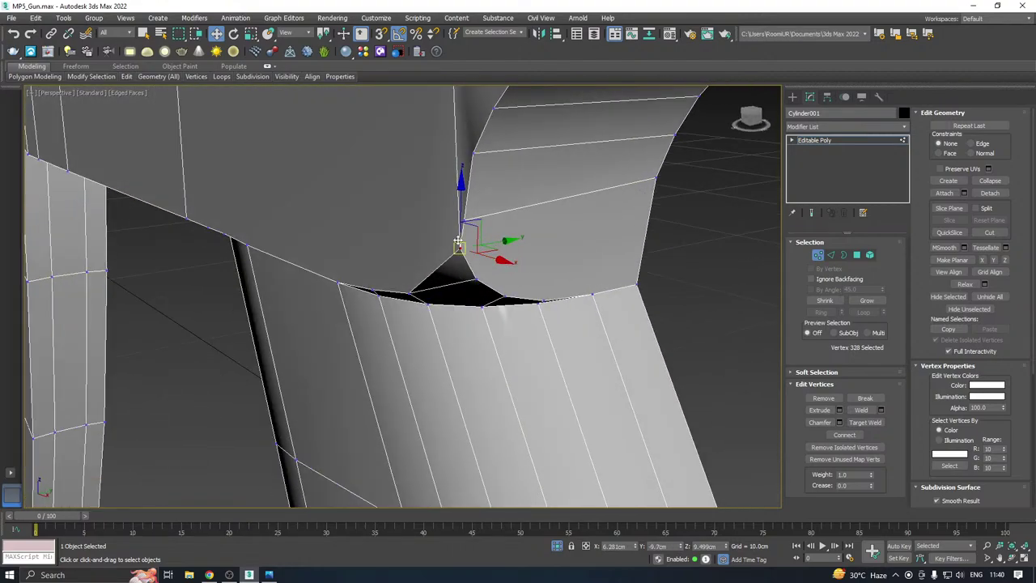
pyautogui.moveTo(458, 242); pyautogui.dragTo(461, 265)
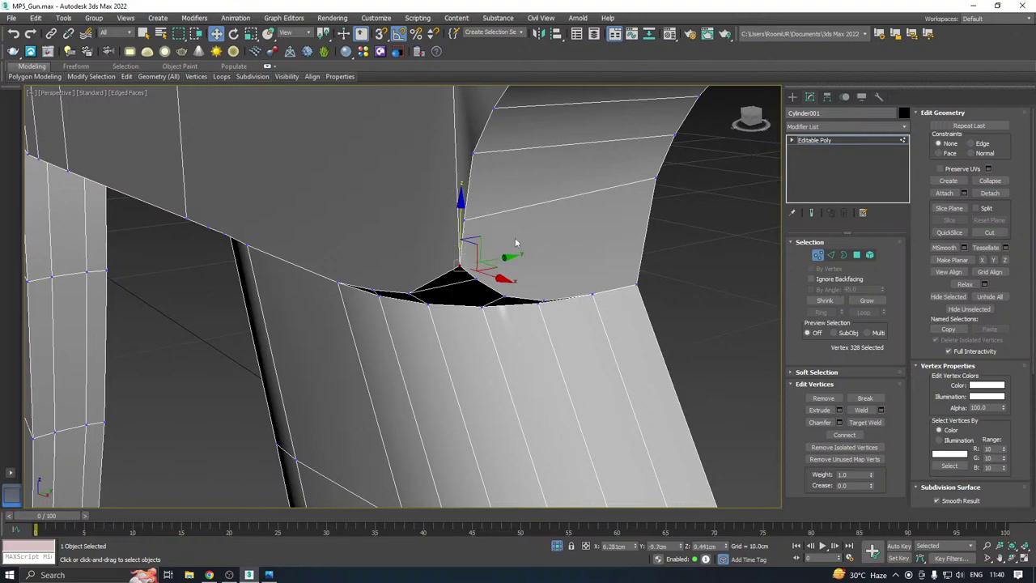
pyautogui.press('f')
pyautogui.moveTo(637, 259); pyautogui.dragTo(435, 288, button='middle')
pyautogui.scroll(4, 424, 285)
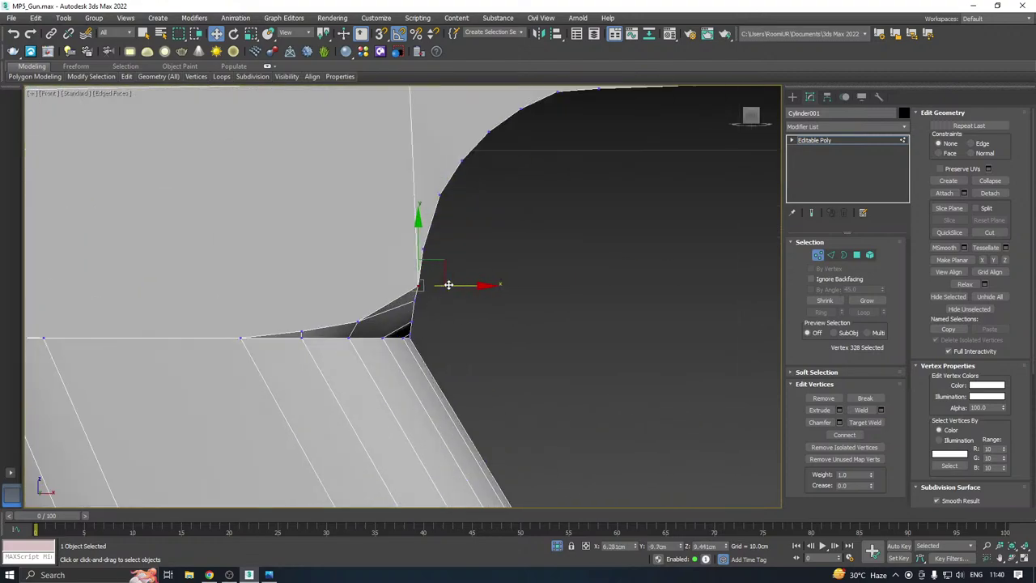
pyautogui.moveTo(452, 288); pyautogui.dragTo(425, 300)
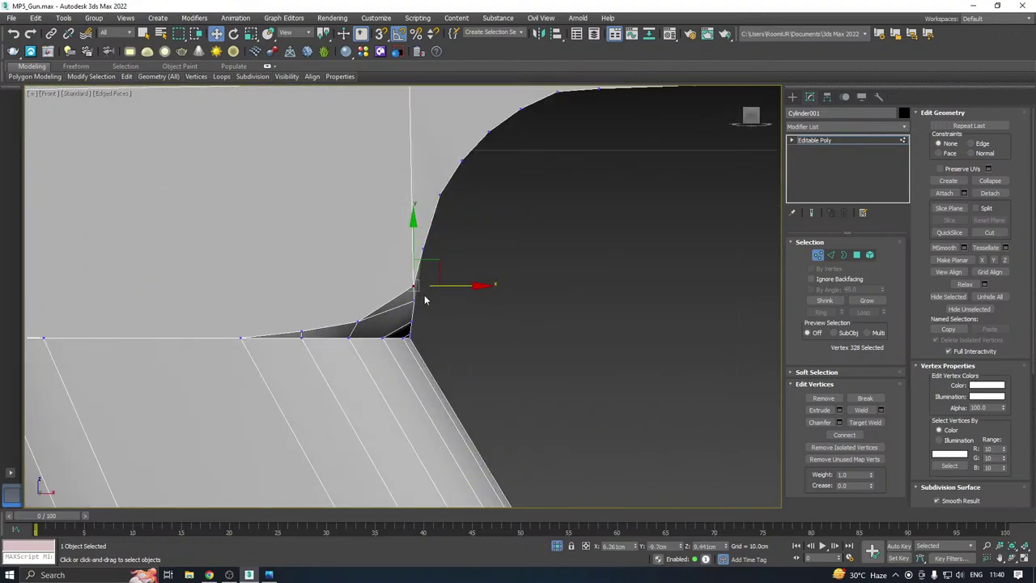
# Raise the middle vertex of the rear corner's lower curve slightly and save the scene
pyautogui.click(358, 323)
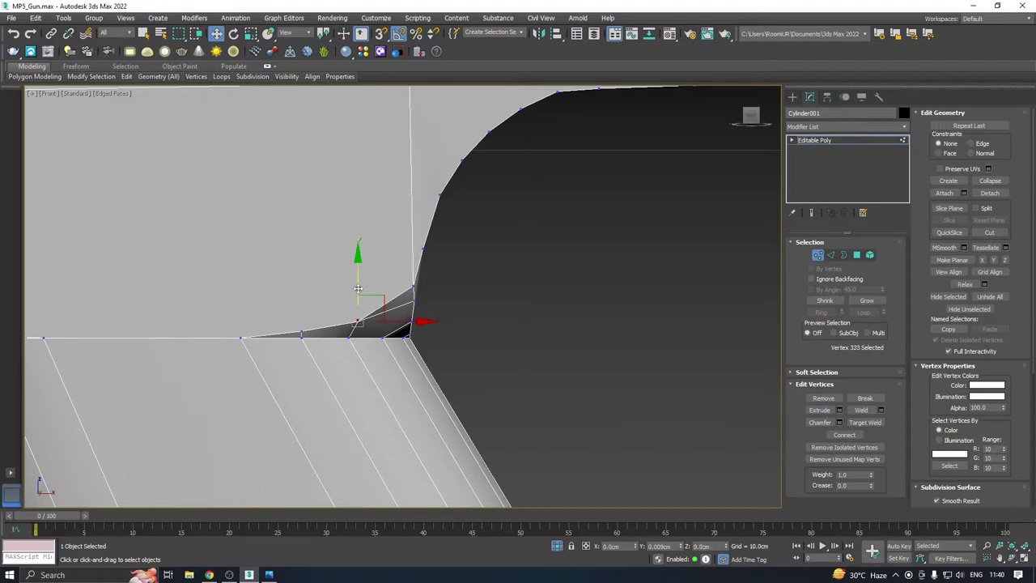
pyautogui.click(490, 273)
pyautogui.scroll(-2, 491, 277)
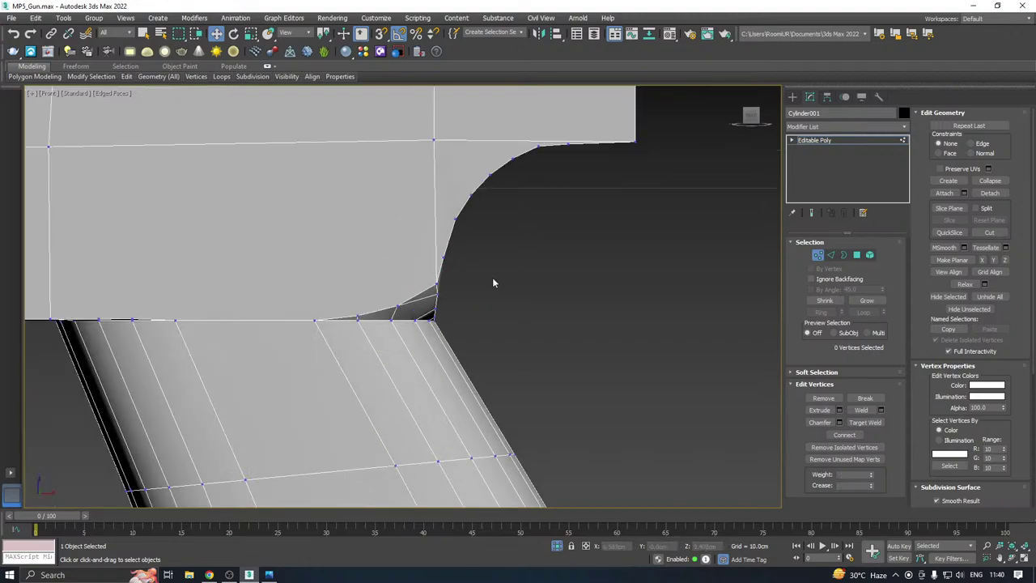
pyautogui.hotkey('ctrl', 's')
pyautogui.scroll(-4, 526, 270)
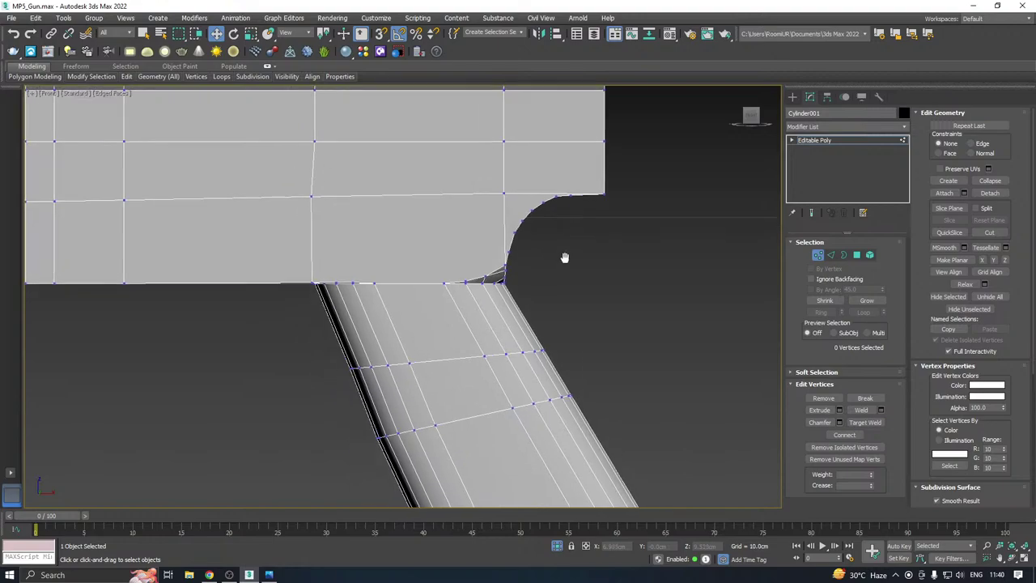
# Examine the grip's joint with the receiver and the grip's lower front corner, and save the scene
pyautogui.press('p')
pyautogui.keyDown('alt'); pyautogui.moveTo(437, 242); pyautogui.dragTo(541, 205, button='middle'); pyautogui.keyUp('alt')
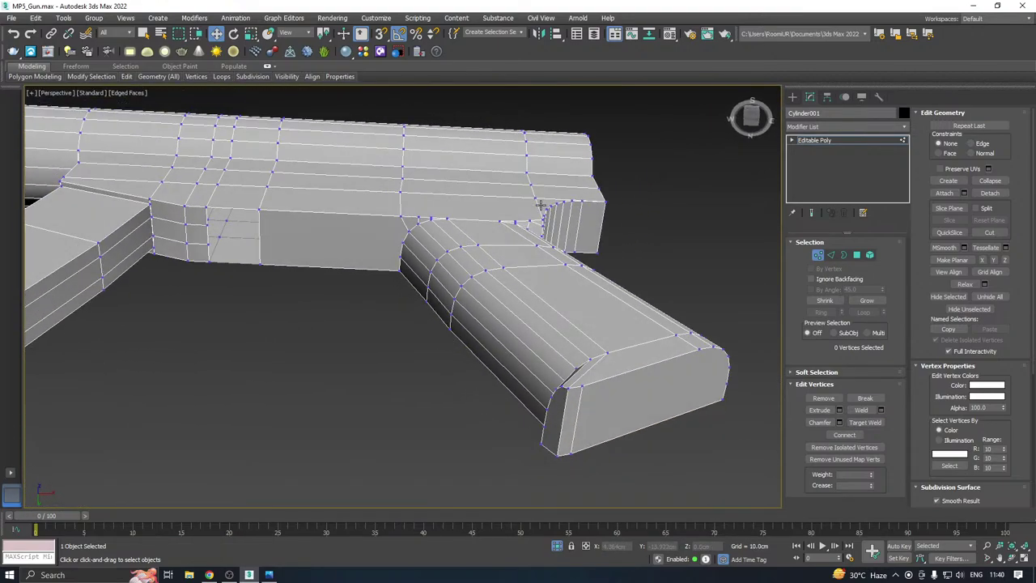
pyautogui.scroll(3, 407, 218)
pyautogui.click(386, 217)
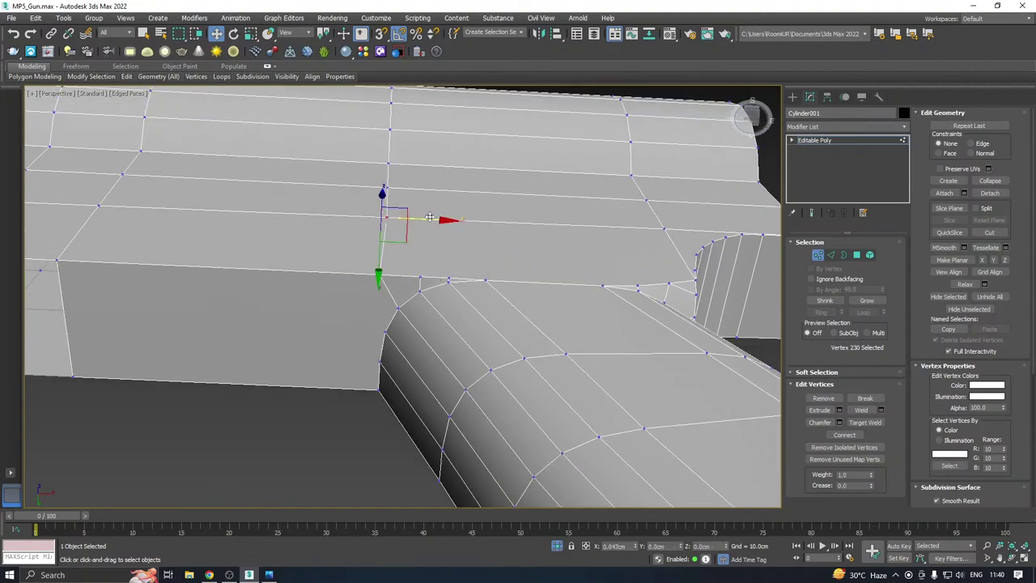
pyautogui.scroll(-4, 427, 217)
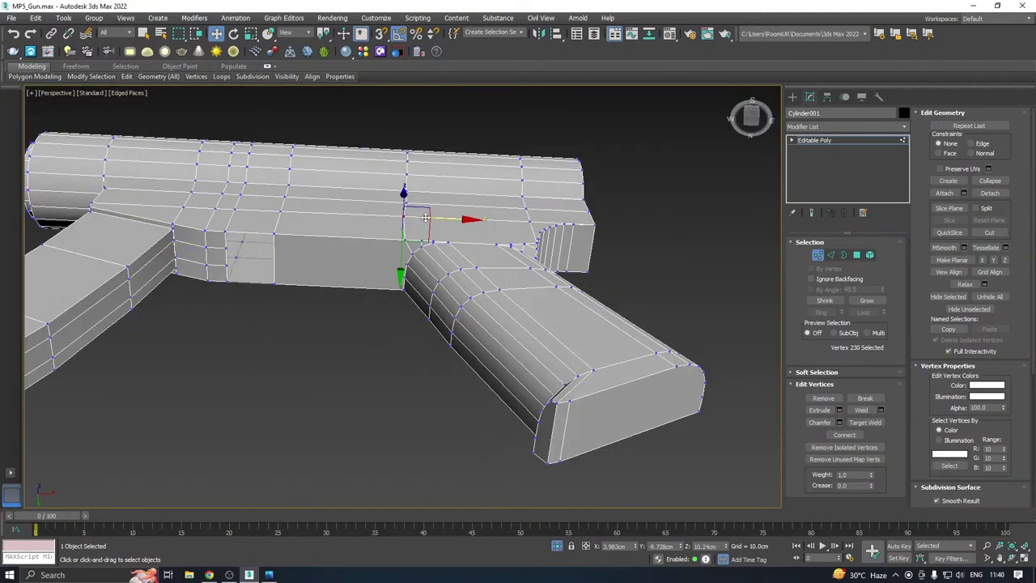
pyautogui.keyDown('alt'); pyautogui.moveTo(425, 217); pyautogui.dragTo(589, 313, button='middle'); pyautogui.keyUp('alt')
pyautogui.scroll(4, 504, 381)
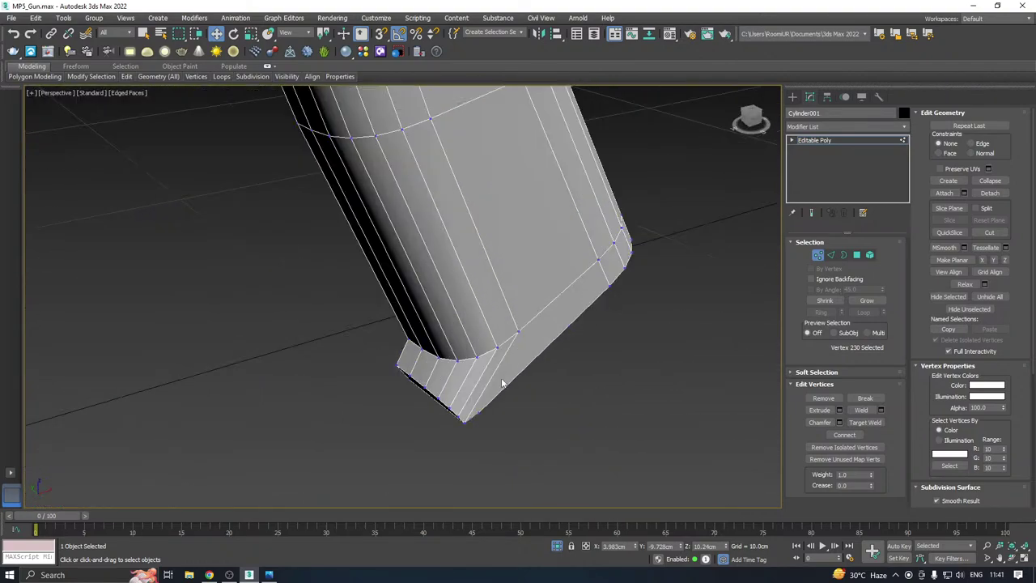
pyautogui.click(458, 416)
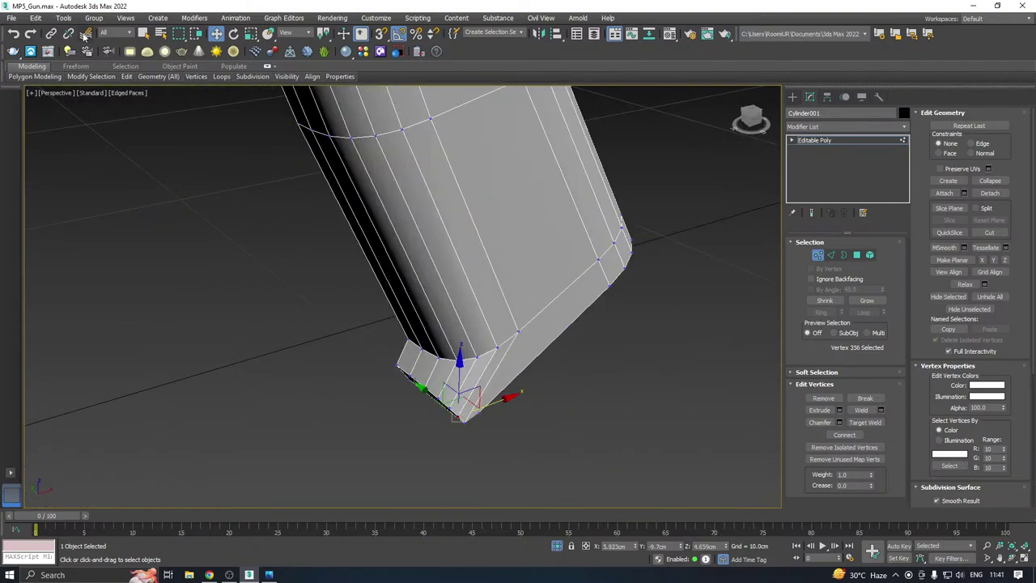
pyautogui.click(11, 17)
pyautogui.click(49, 127)
pyautogui.click(478, 399)
# Target-weld the vertex at the rear corner between the receiver's side and the cutout onto the adjacent peak vertex
pyautogui.keyDown('alt'); pyautogui.moveTo(518, 384); pyautogui.dragTo(517, 201, button='middle'); pyautogui.keyUp('alt')
pyautogui.scroll(-4, 423, 408)
pyautogui.scroll(6, 445, 193)
pyautogui.click(459, 222)
pyautogui.rightClick(501, 211)
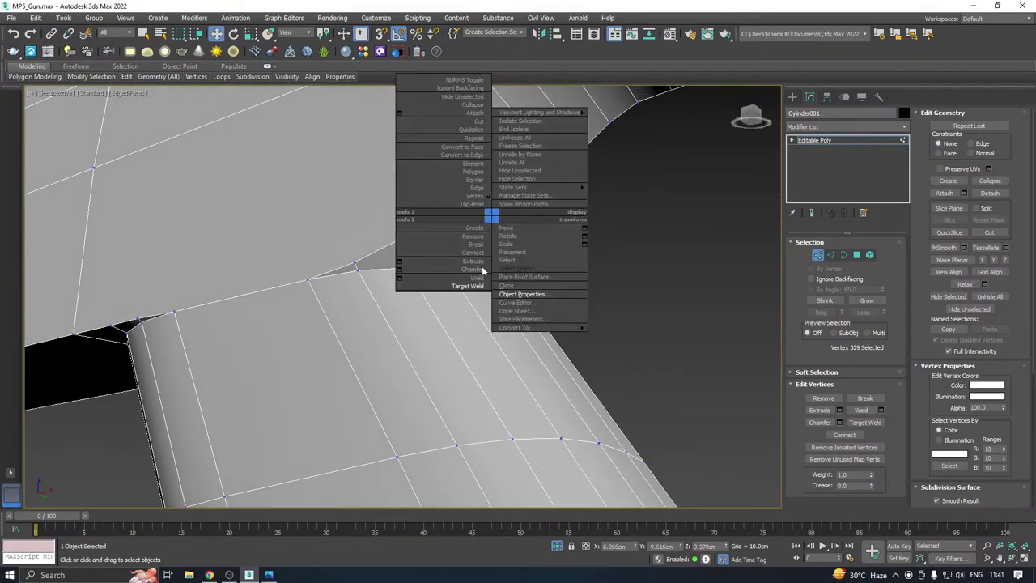
pyautogui.click(449, 283)
pyautogui.click(451, 206)
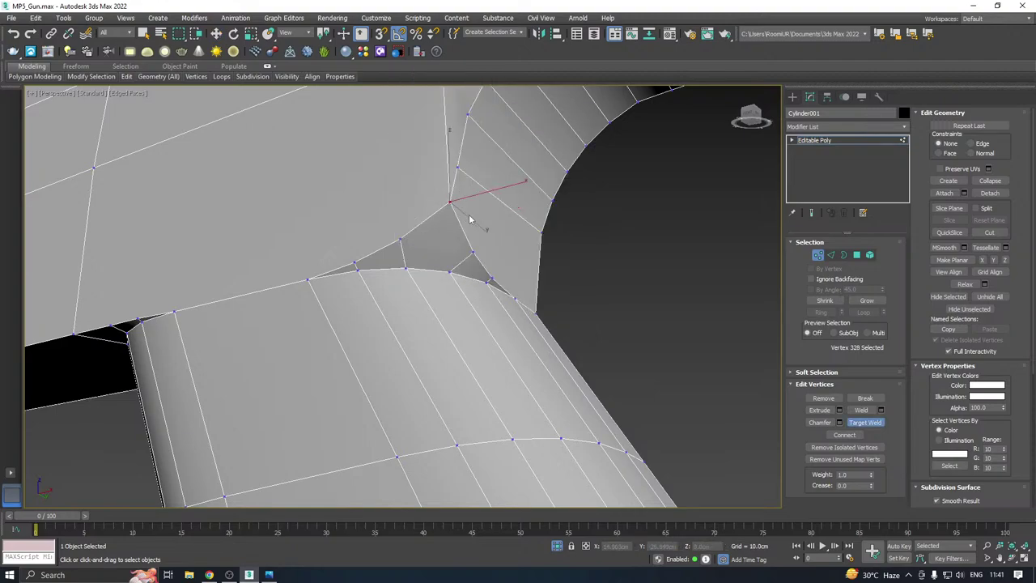
pyautogui.rightClick(474, 224)
# Lower the welded peak vertex of the rear corner slightly toward the grip
pyautogui.keyDown('alt'); pyautogui.moveTo(474, 224); pyautogui.dragTo(488, 261, button='middle'); pyautogui.keyUp('alt')
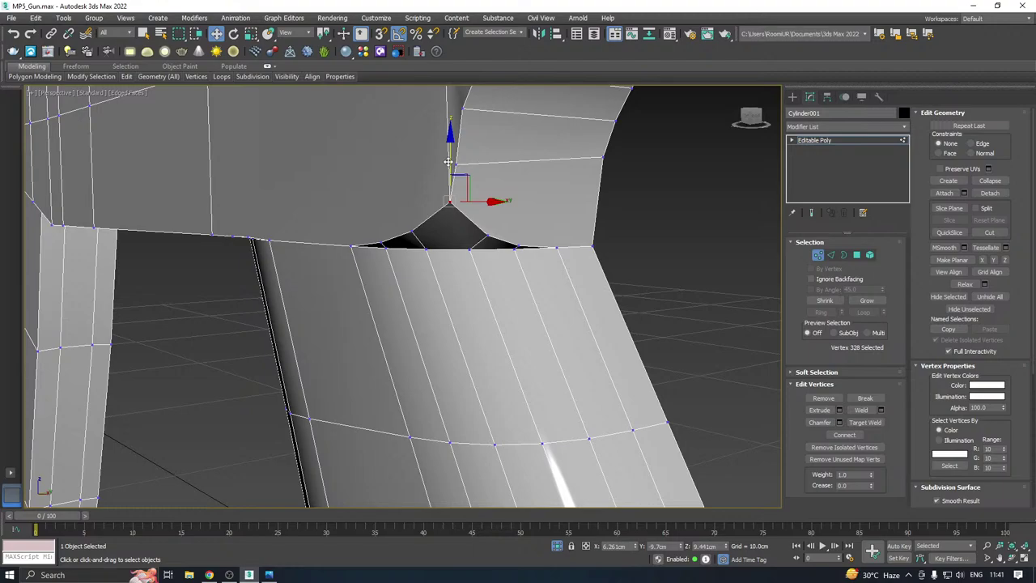
pyautogui.moveTo(451, 165); pyautogui.dragTo(458, 183)
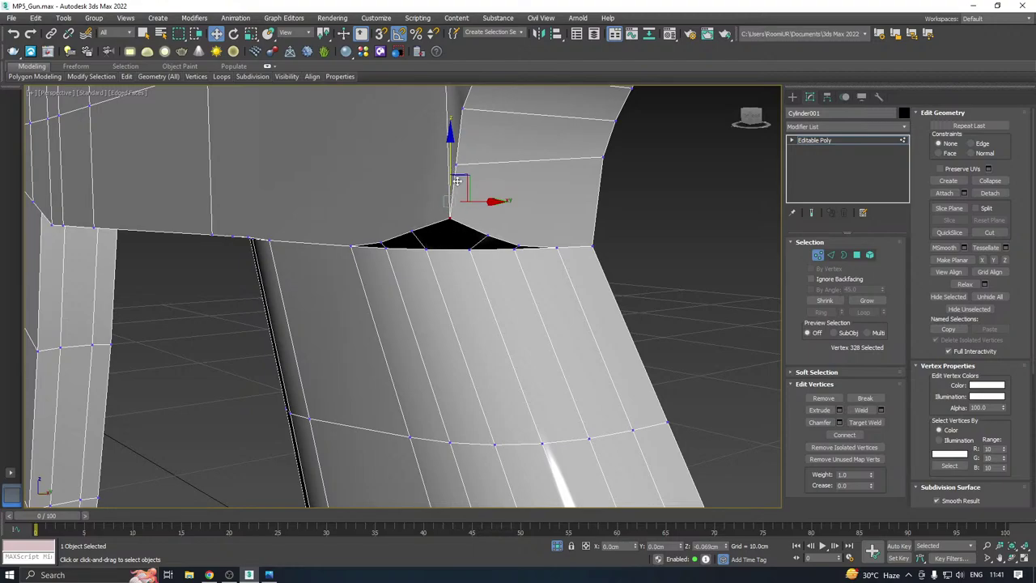
pyautogui.keyDown('alt'); pyautogui.moveTo(463, 186); pyautogui.dragTo(565, 192, button='middle'); pyautogui.keyUp('alt')
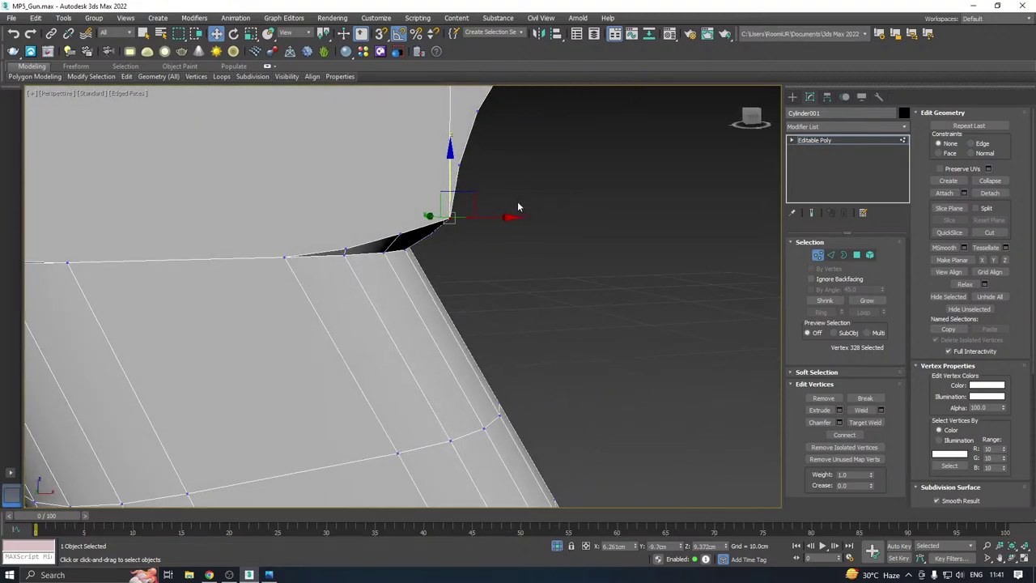
# In the Front view, raise the rear corner's peak vertex and target-weld it onto the next vertex up the cutout curve
pyautogui.press('f')
pyautogui.scroll(5, 523, 258)
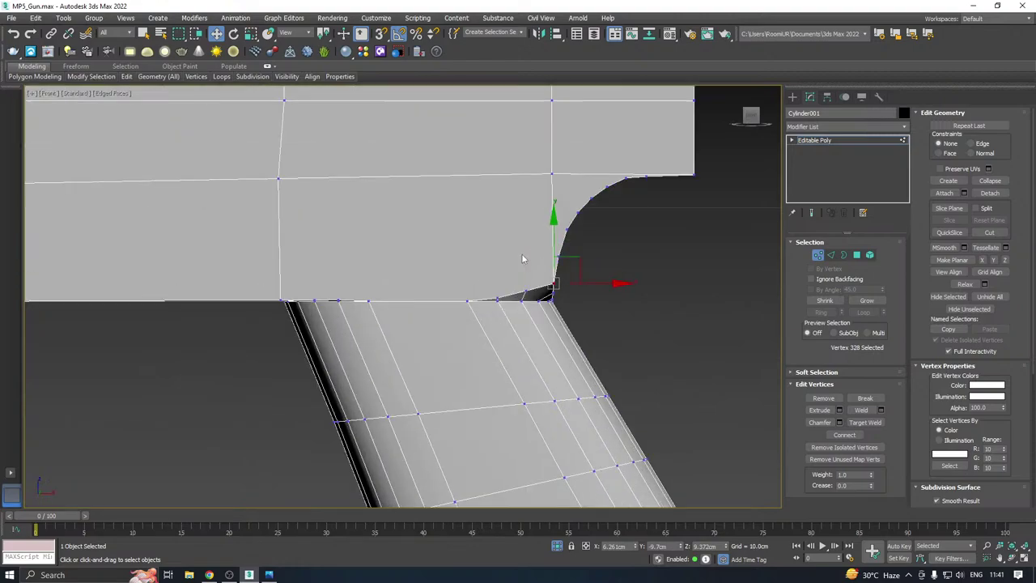
pyautogui.moveTo(557, 256); pyautogui.dragTo(554, 236)
pyautogui.rightClick(564, 257)
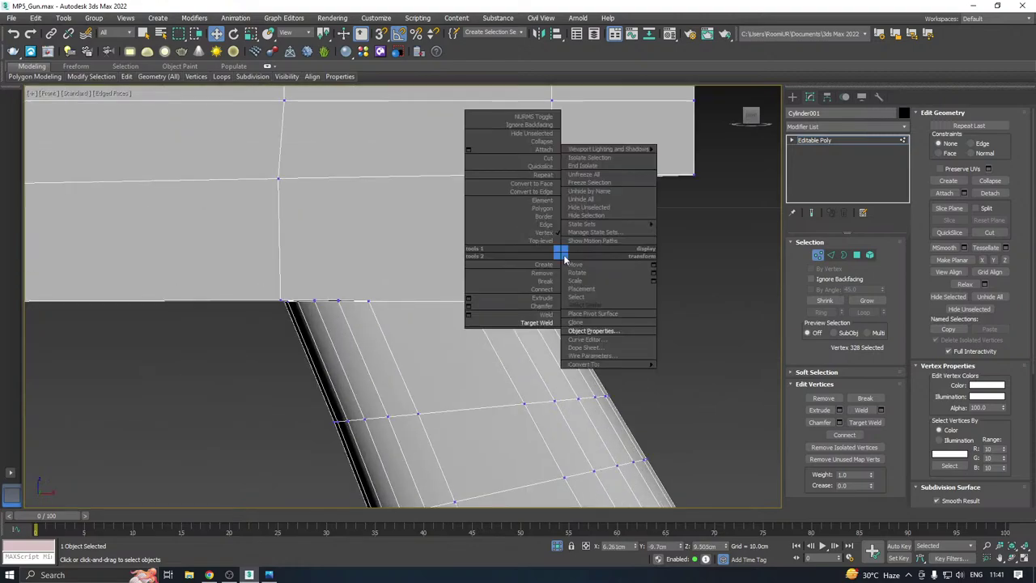
pyautogui.click(540, 323)
pyautogui.click(555, 265)
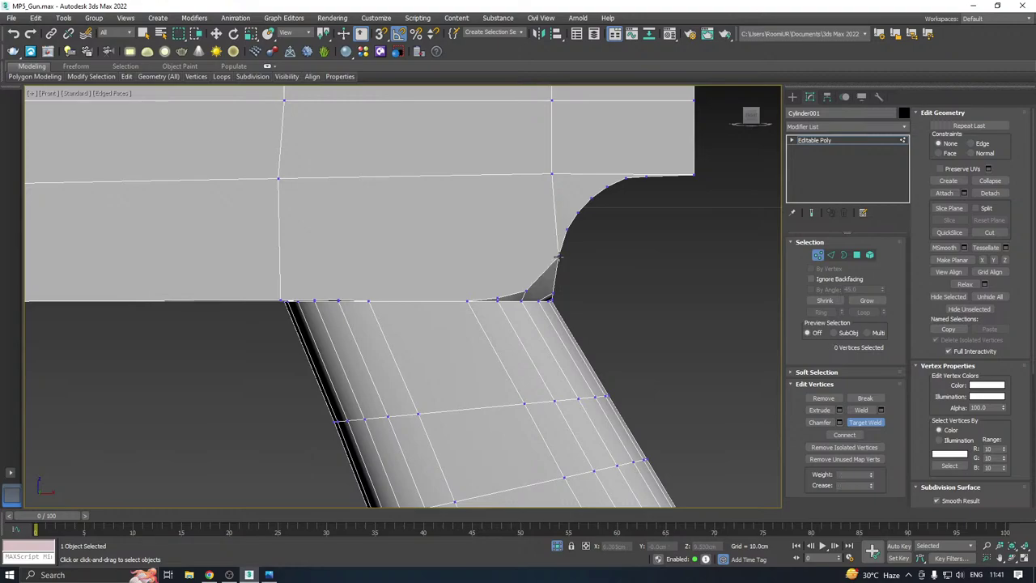
# Raise the middle vertex of the rear corner's lower curve slightly in the Front view
pyautogui.press('w')
pyautogui.click(523, 292)
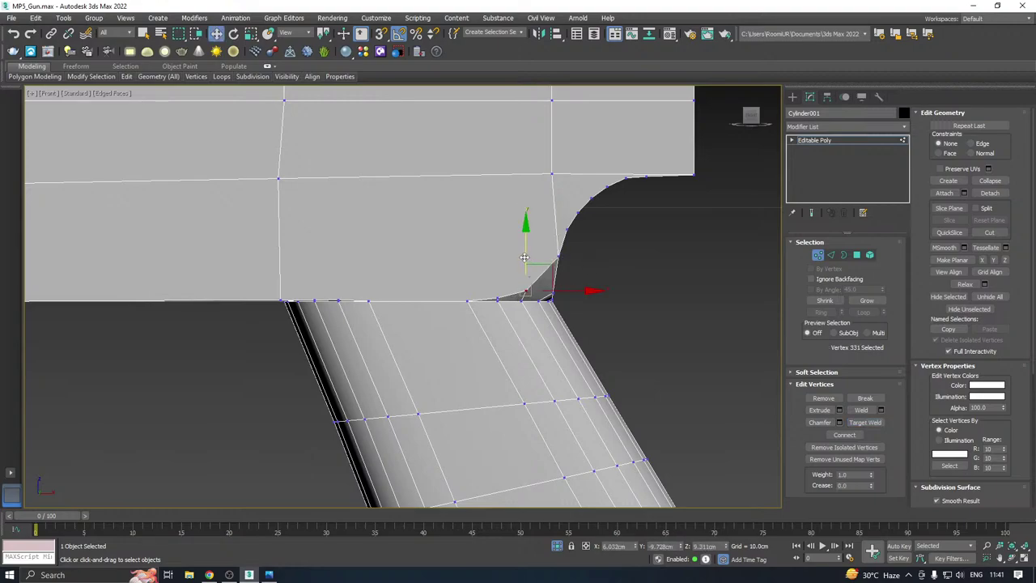
pyautogui.moveTo(524, 257); pyautogui.dragTo(524, 251)
pyautogui.scroll(-2, 524, 253)
# Shift the vertex on the cutout side of the rear corner's lower curve slightly outward along Y in the Perspective view
pyautogui.press('p')
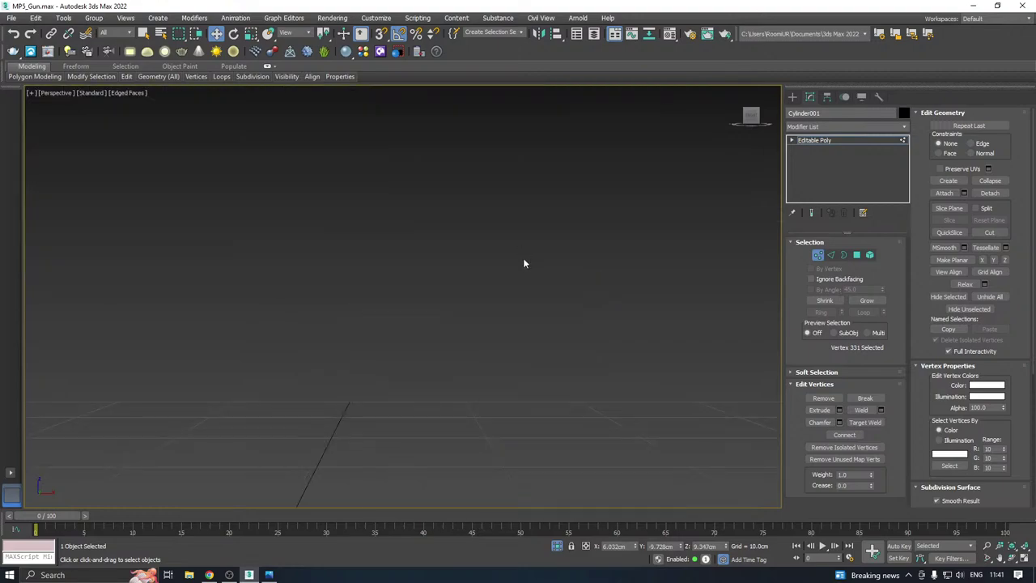
pyautogui.scroll(-3, 522, 257)
pyautogui.keyDown('alt'); pyautogui.moveTo(590, 259); pyautogui.dragTo(621, 224, button='middle'); pyautogui.keyUp('alt')
pyautogui.moveTo(503, 278)
pyautogui.keyDown('alt'); pyautogui.mouseDown(button='middle')
pyautogui.moveTo(478, 275)
pyautogui.moveTo(516, 284)
pyautogui.mouseUp(button='middle'); pyautogui.keyUp('alt')
pyautogui.scroll(3, 515, 284)
pyautogui.click(507, 285)
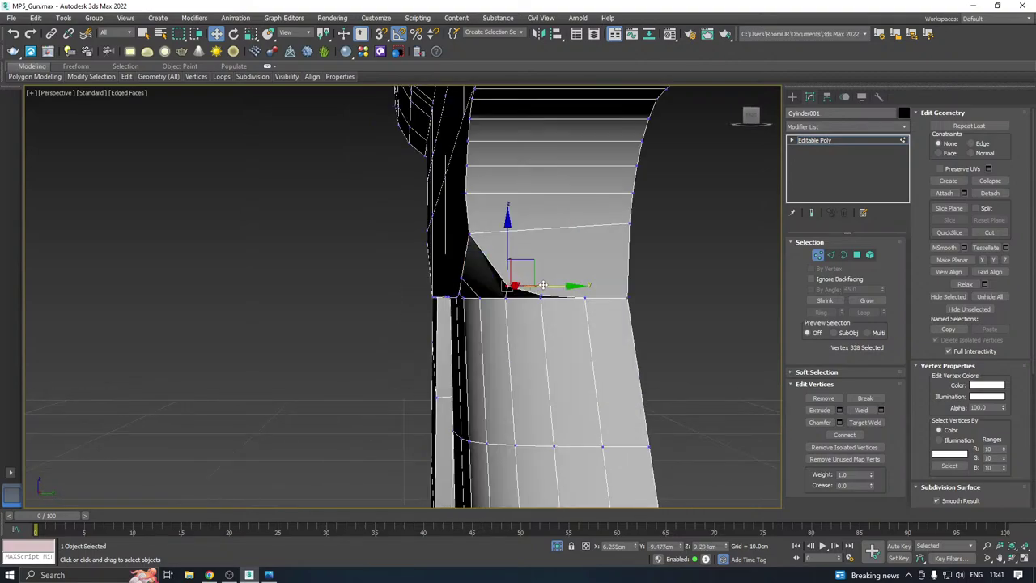
pyautogui.moveTo(543, 285); pyautogui.dragTo(541, 285)
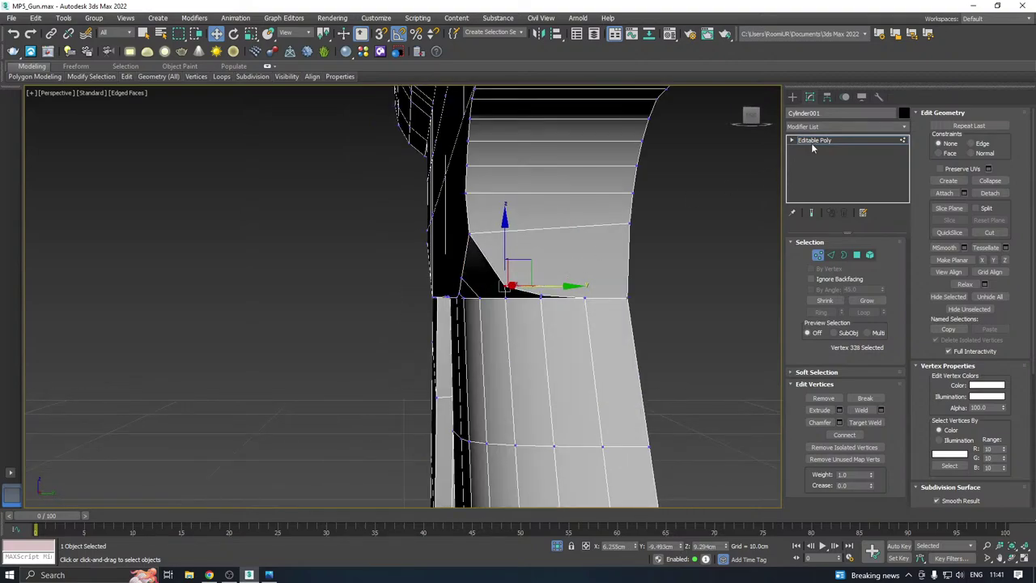
# Apply a Symmetry modifier to the gun body and set its mirror axis to X
pyautogui.click(812, 142)
pyautogui.scroll(-4, 488, 247)
pyautogui.click(903, 127)
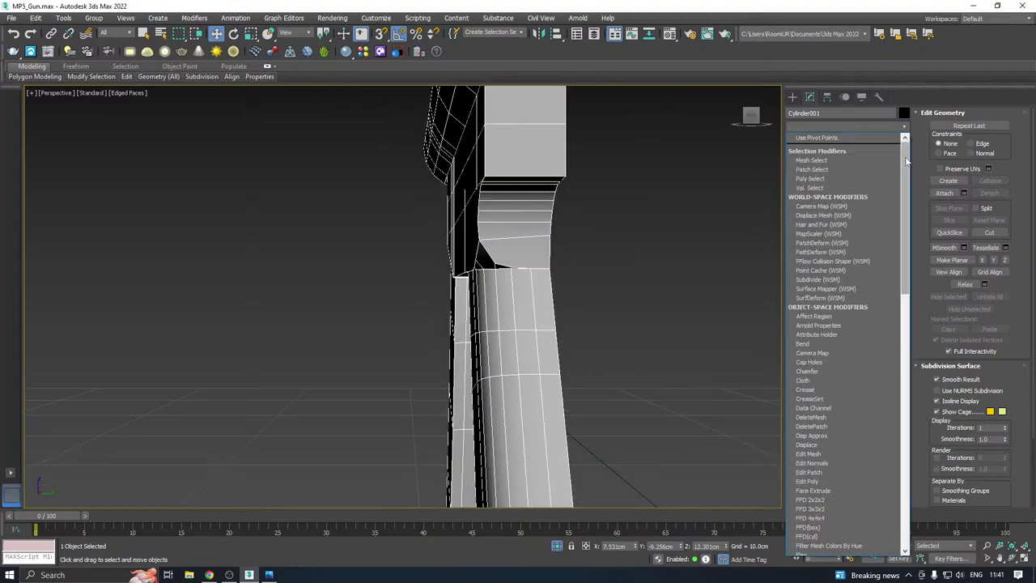
pyautogui.scroll(-10, 859, 497)
pyautogui.click(840, 351)
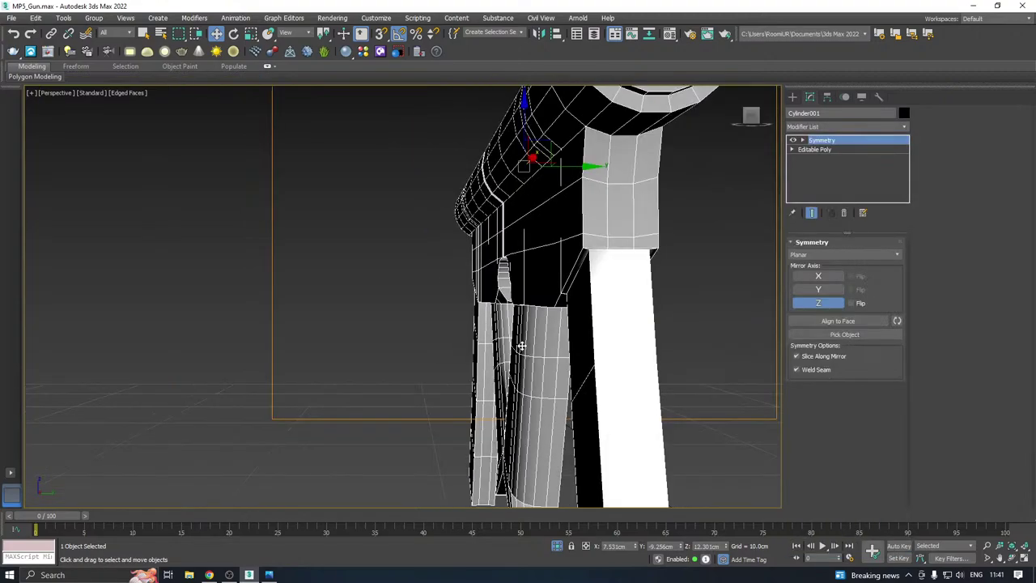
pyautogui.keyDown('alt'); pyautogui.moveTo(521, 346); pyautogui.dragTo(728, 315, button='middle'); pyautogui.keyUp('alt')
pyautogui.click(822, 302)
pyautogui.click(821, 275)
# Move the symmetry mirror plane about 0.235 cm along Y to widen the mirrored body
pyautogui.moveTo(470, 310)
pyautogui.keyDown('alt'); pyautogui.mouseDown(button='middle')
pyautogui.moveTo(419, 296)
pyautogui.moveTo(483, 299)
pyautogui.mouseUp(button='middle'); pyautogui.keyUp('alt')
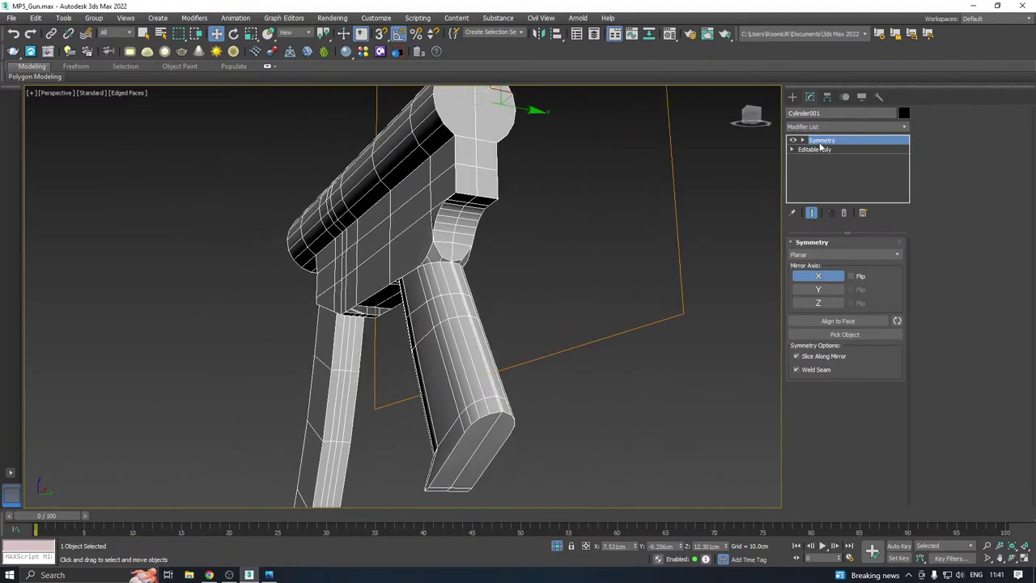
pyautogui.moveTo(524, 109); pyautogui.dragTo(534, 109)
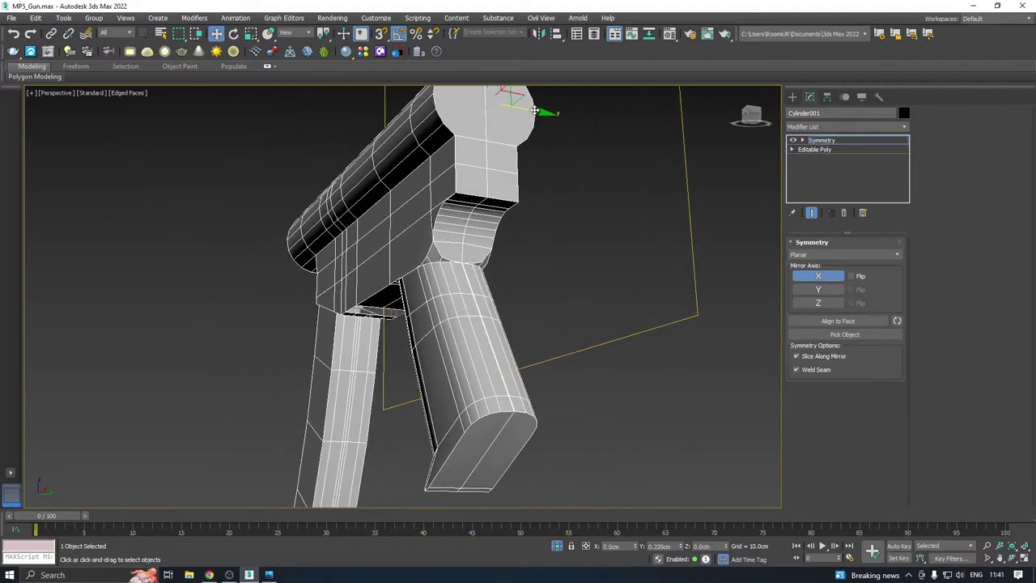
pyautogui.keyDown('alt'); pyautogui.moveTo(534, 109); pyautogui.dragTo(588, 240, button='middle'); pyautogui.keyUp('alt')
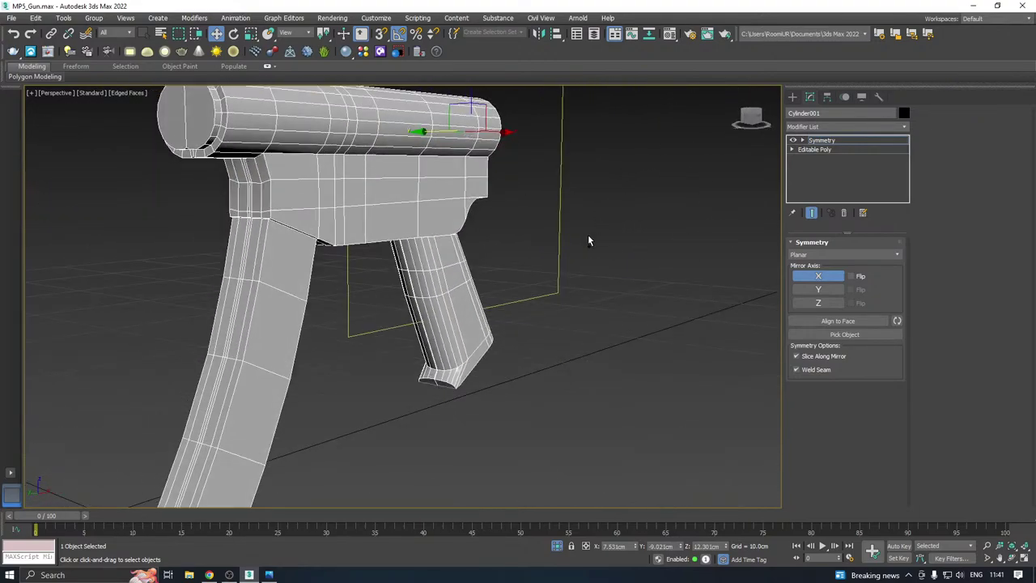
# Return to the Editable Poly's vertex level and try to target-weld a vertex on the grip base's front corner
pyautogui.keyDown('alt'); pyautogui.moveTo(458, 388); pyautogui.dragTo(493, 397, button='middle'); pyautogui.keyUp('alt')
pyautogui.click(814, 149)
pyautogui.click(818, 254)
pyautogui.click(458, 392)
pyautogui.rightClick(493, 397)
pyautogui.click(457, 471)
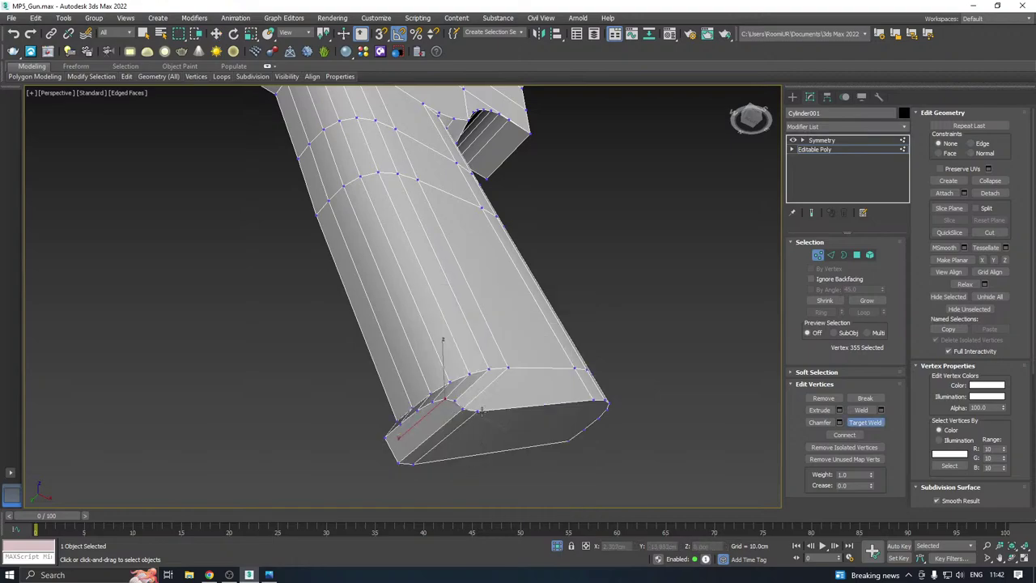
pyautogui.press('w')
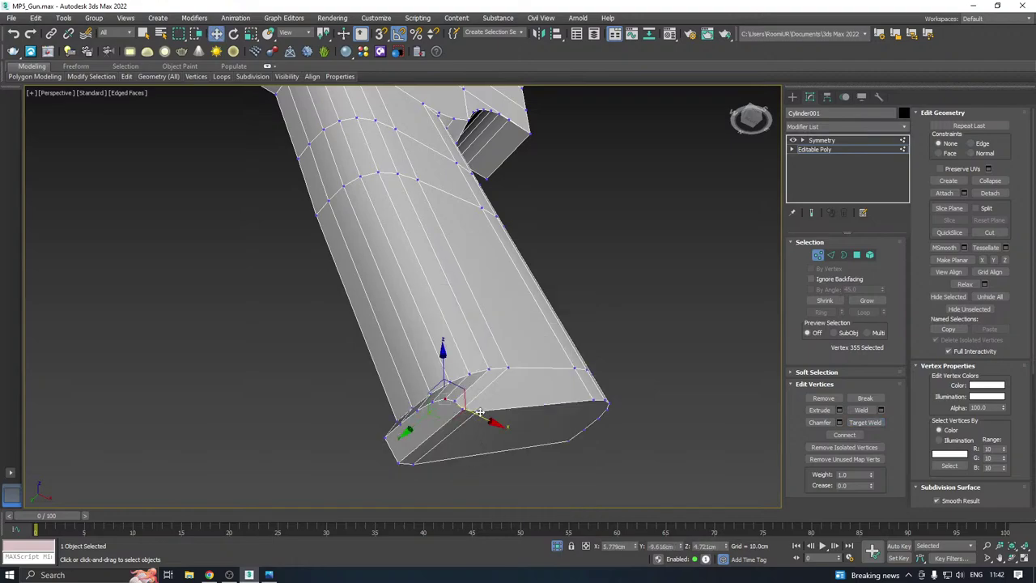
# Shift the vertex on the grip base's front corner slightly along X
pyautogui.click(477, 411)
pyautogui.scroll(2, 496, 422)
pyautogui.moveTo(513, 426); pyautogui.dragTo(518, 426)
pyautogui.click(450, 401)
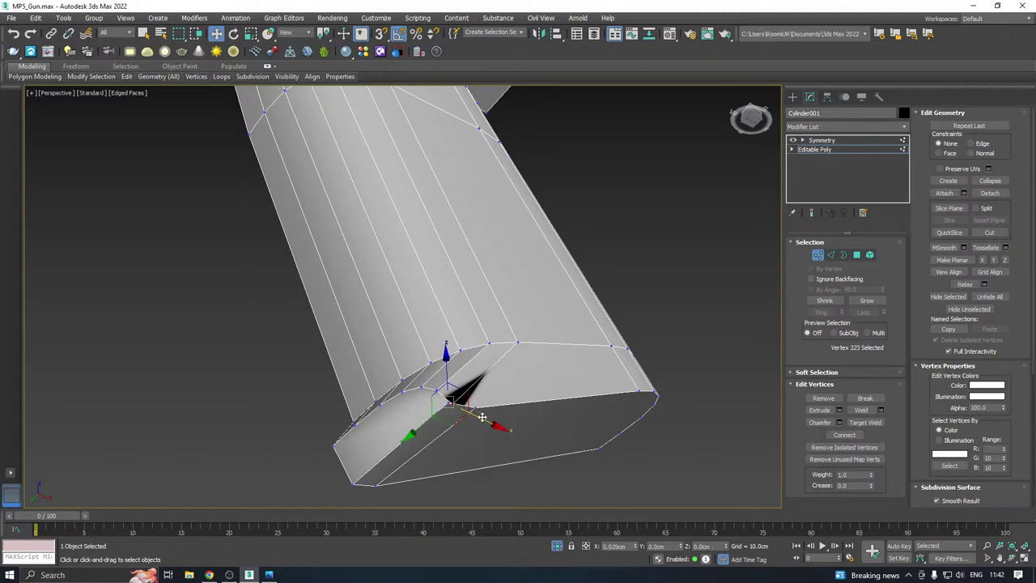
# Target-weld the doubled corner vertices at both ends of the grip base's front edge into single vertices
pyautogui.rightClick(471, 404)
pyautogui.click(436, 468)
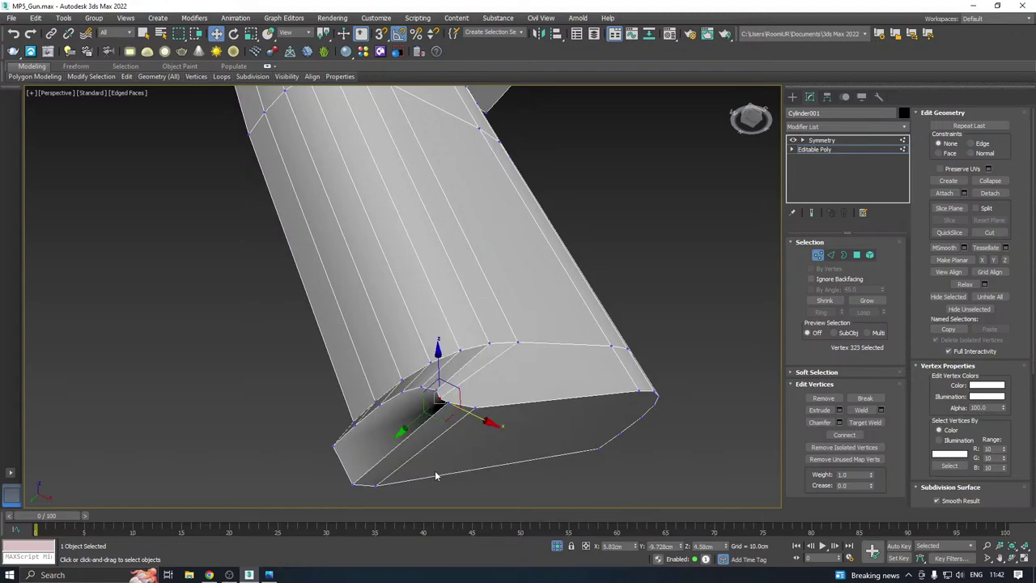
pyautogui.rightClick(446, 434)
pyautogui.click(432, 470)
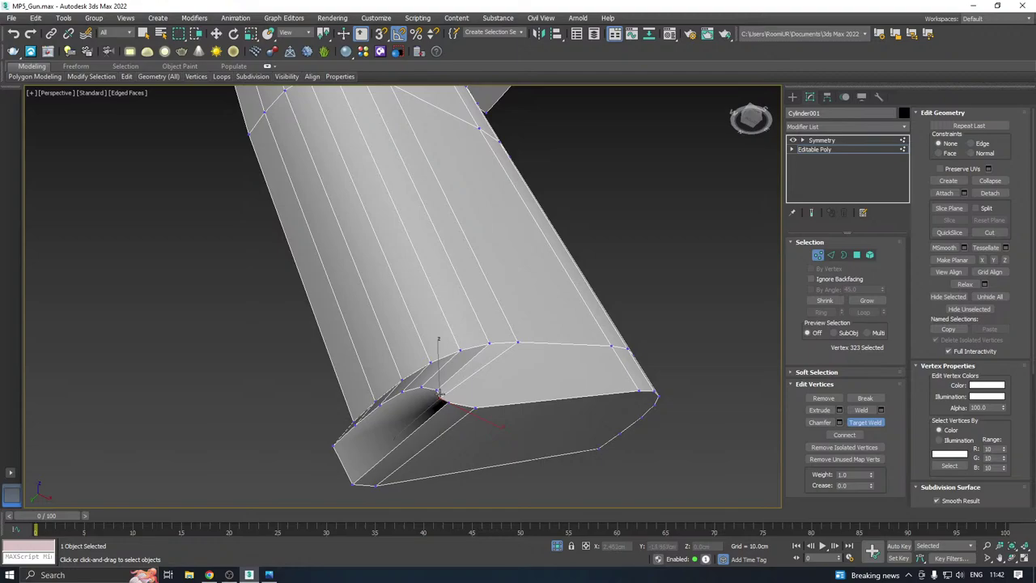
pyautogui.click(447, 402)
pyautogui.click(451, 402)
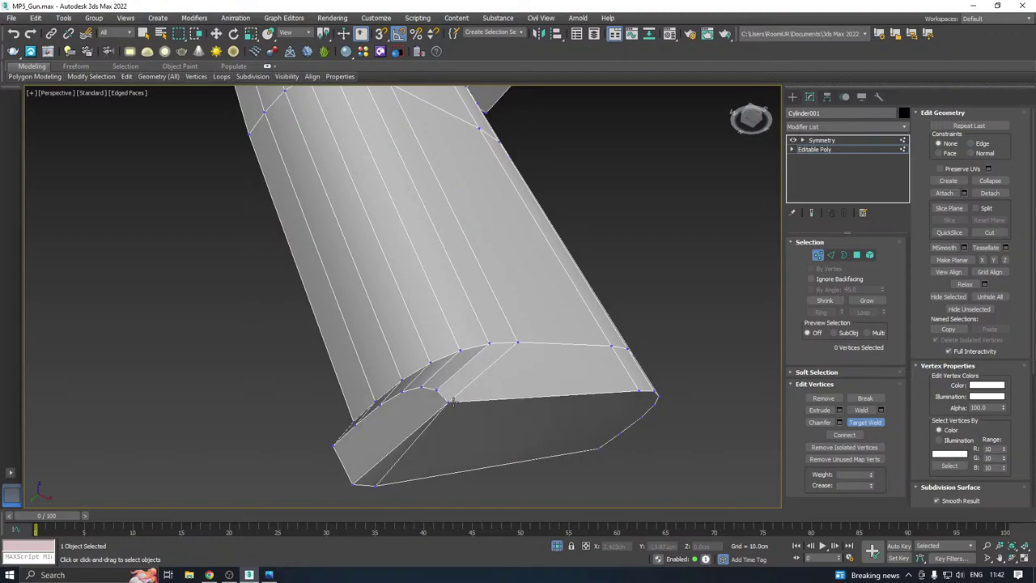
pyautogui.click(352, 479)
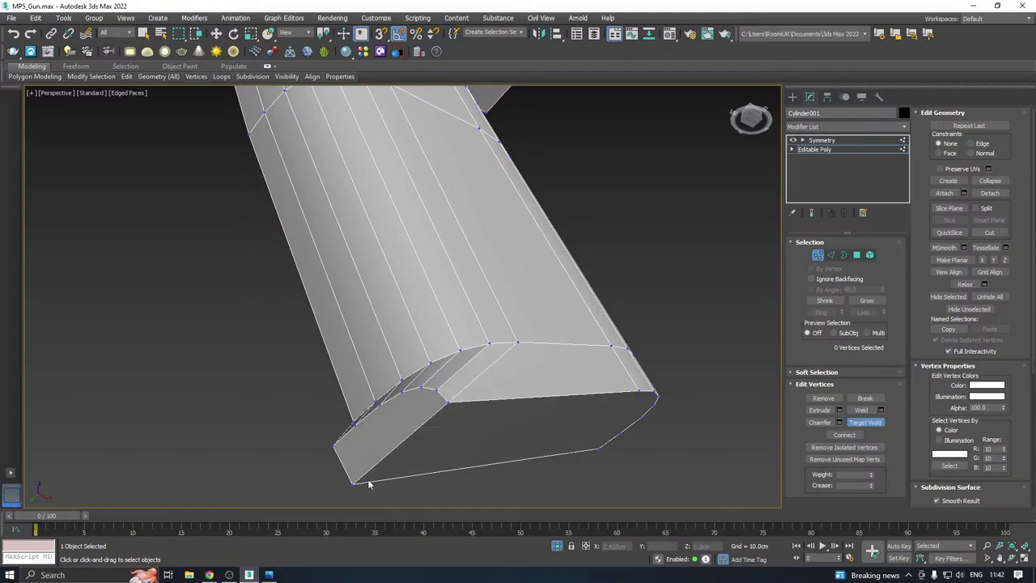
pyautogui.press('w')
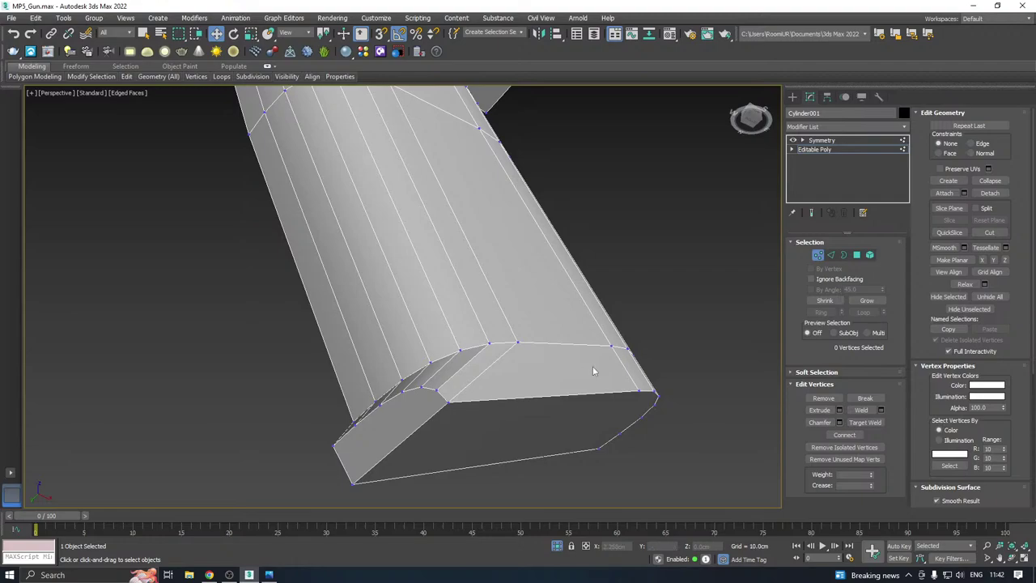
# Select four neighbouring vertices at the grip base's front corner and move them inward along Y
pyautogui.click(438, 392)
pyautogui.keyDown('alt'); pyautogui.moveTo(454, 388); pyautogui.dragTo(485, 416, button='middle'); pyautogui.keyUp('alt')
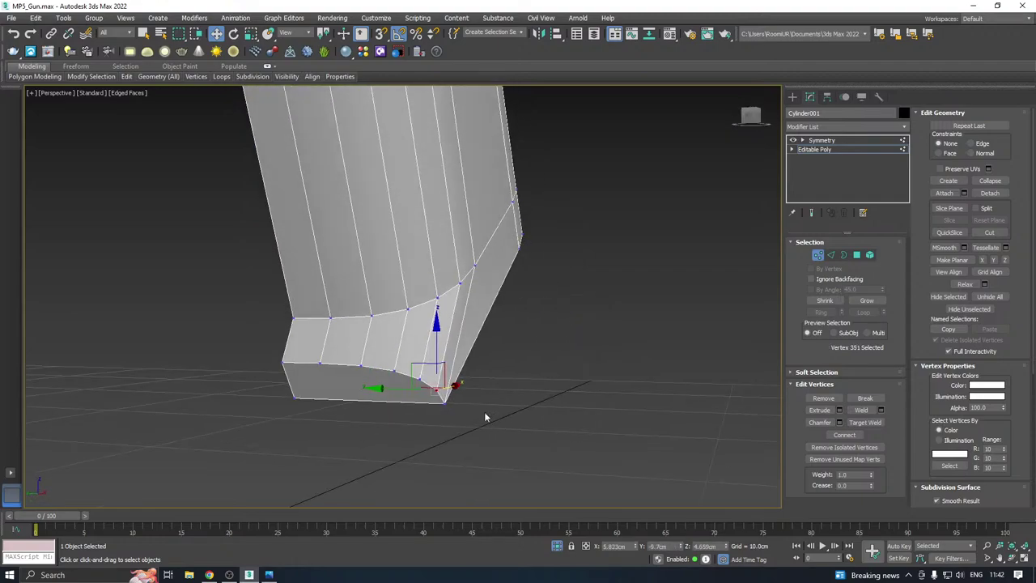
pyautogui.keyDown('ctrl'); pyautogui.click(444, 402); pyautogui.keyUp('ctrl')
pyautogui.keyDown('ctrl'); pyautogui.click(420, 378); pyautogui.keyUp('ctrl')
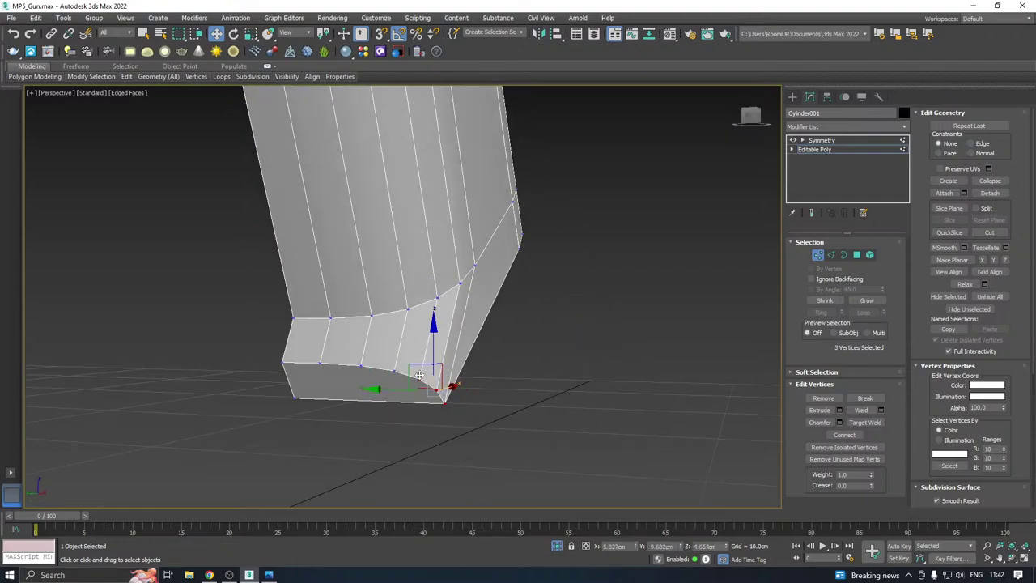
pyautogui.keyDown('ctrl'); pyautogui.click(394, 371); pyautogui.keyUp('ctrl')
pyautogui.moveTo(372, 384); pyautogui.dragTo(349, 386)
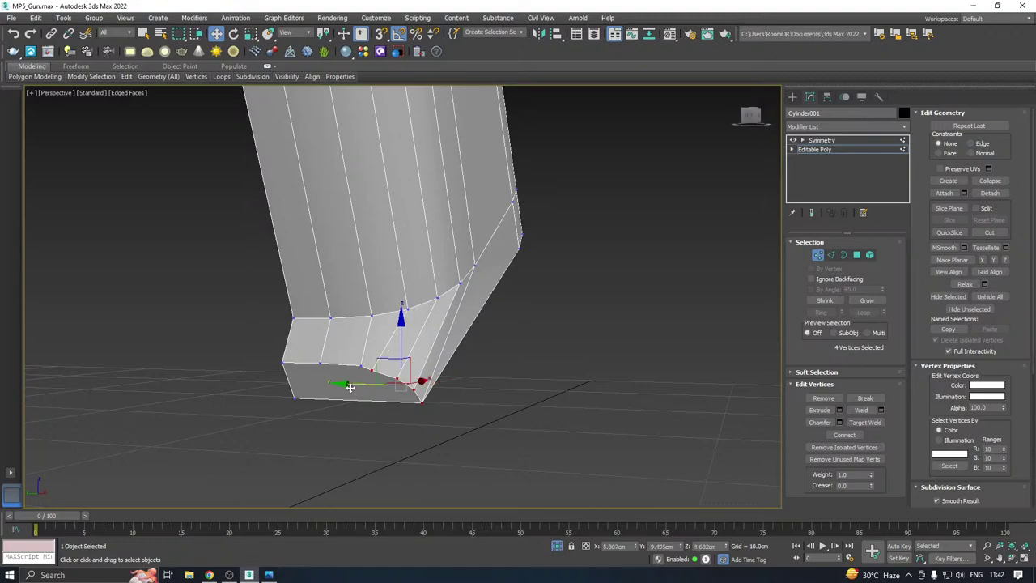
# Drop one of the four selected vertices at the grip base's front corner and move the other three along Y
pyautogui.keyDown('alt'); pyautogui.moveTo(440, 389); pyautogui.dragTo(352, 414, button='middle'); pyautogui.keyUp('alt')
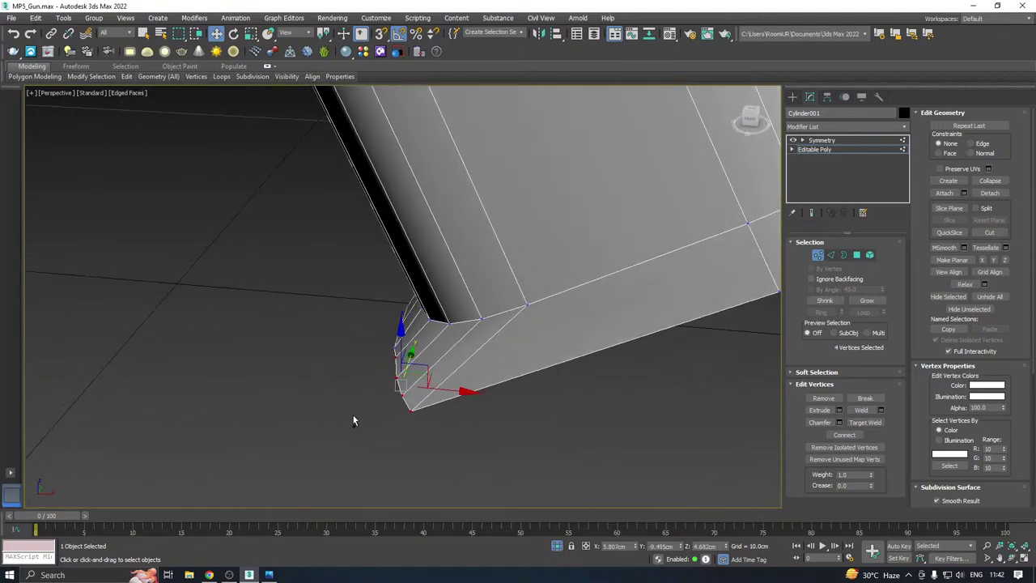
pyautogui.keyDown('alt'); pyautogui.moveTo(470, 382); pyautogui.dragTo(441, 402, button='middle'); pyautogui.keyUp('alt')
pyautogui.keyDown('alt'); pyautogui.click(425, 402); pyautogui.keyUp('alt')
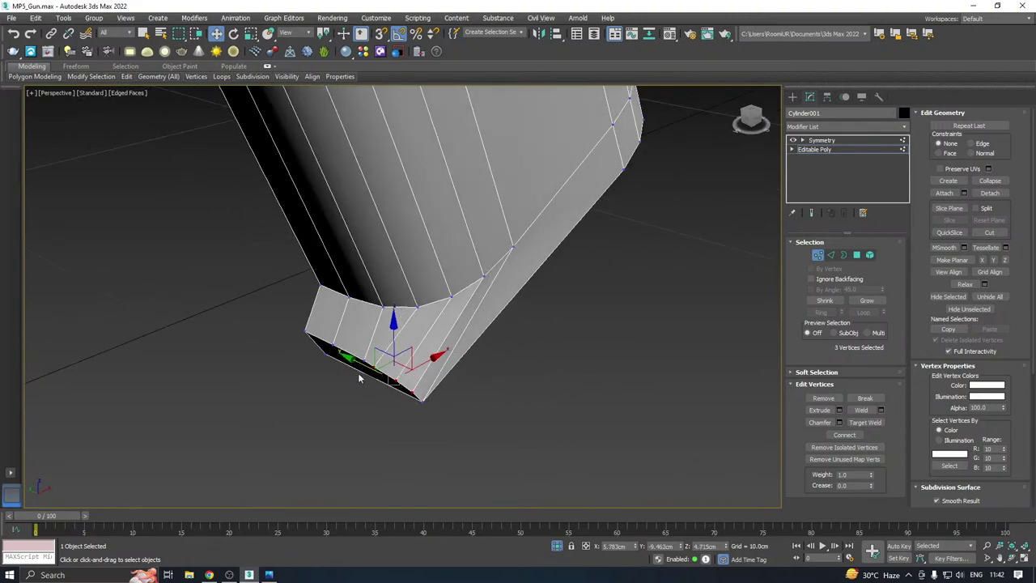
pyautogui.moveTo(362, 364); pyautogui.dragTo(346, 360)
# Undo the recent vertex moves on the grip base's front corner
pyautogui.keyDown('alt'); pyautogui.moveTo(528, 345); pyautogui.dragTo(491, 275, button='middle'); pyautogui.keyUp('alt')
pyautogui.hotkey('ctrl', 'z')
pyautogui.hotkey('ctrl', 'z')
pyautogui.hotkey('ctrl', 'z')
pyautogui.hotkey('ctrl', 'z')
pyautogui.hotkey('ctrl', 'z')
pyautogui.hotkey('ctrl', 'z')
pyautogui.hotkey('ctrl', 'z')
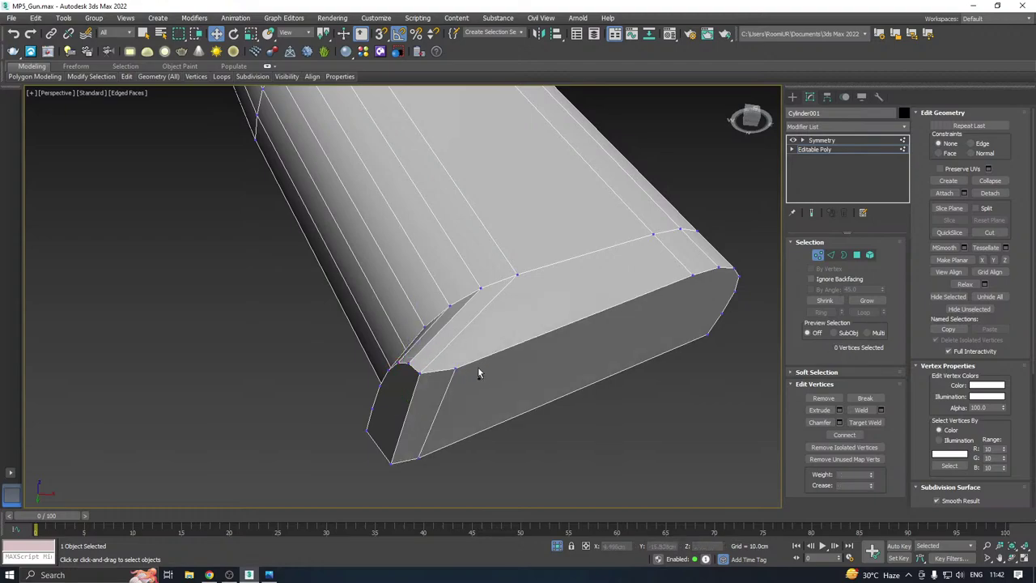
# Reselect the four neighbouring vertices at the grip base's front corner and move them inward along Y
pyautogui.keyDown('alt'); pyautogui.moveTo(478, 366); pyautogui.dragTo(512, 411, button='middle'); pyautogui.keyUp('alt')
pyautogui.click(377, 439)
pyautogui.keyDown('ctrl'); pyautogui.click(369, 432); pyautogui.keyUp('ctrl')
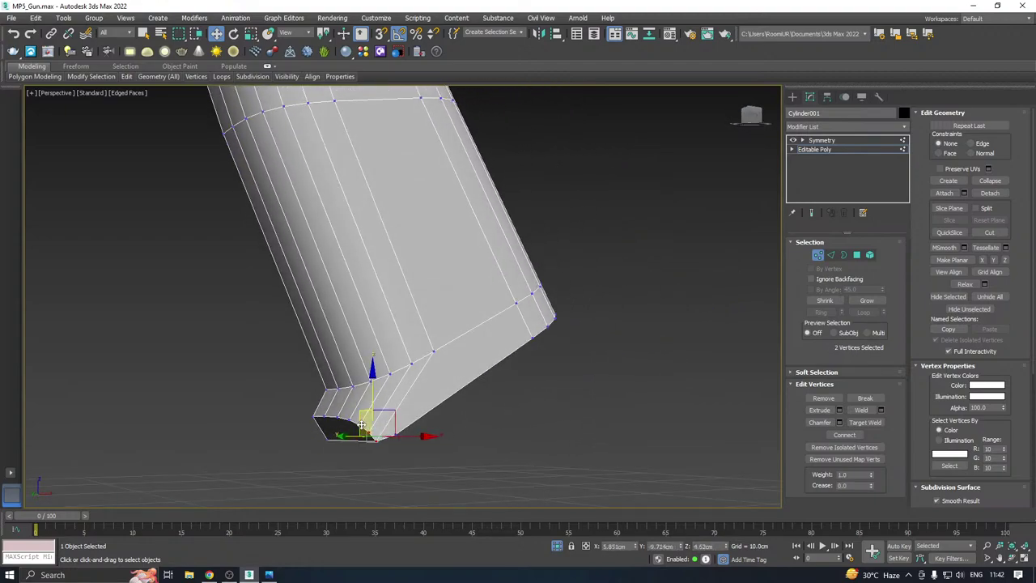
pyautogui.keyDown('ctrl'); pyautogui.click(360, 424); pyautogui.keyUp('ctrl')
pyautogui.keyDown('ctrl'); pyautogui.click(350, 419); pyautogui.keyUp('ctrl')
pyautogui.keyDown('alt'); pyautogui.moveTo(433, 400); pyautogui.dragTo(457, 433, button='middle'); pyautogui.keyUp('alt')
pyautogui.scroll(2, 381, 420)
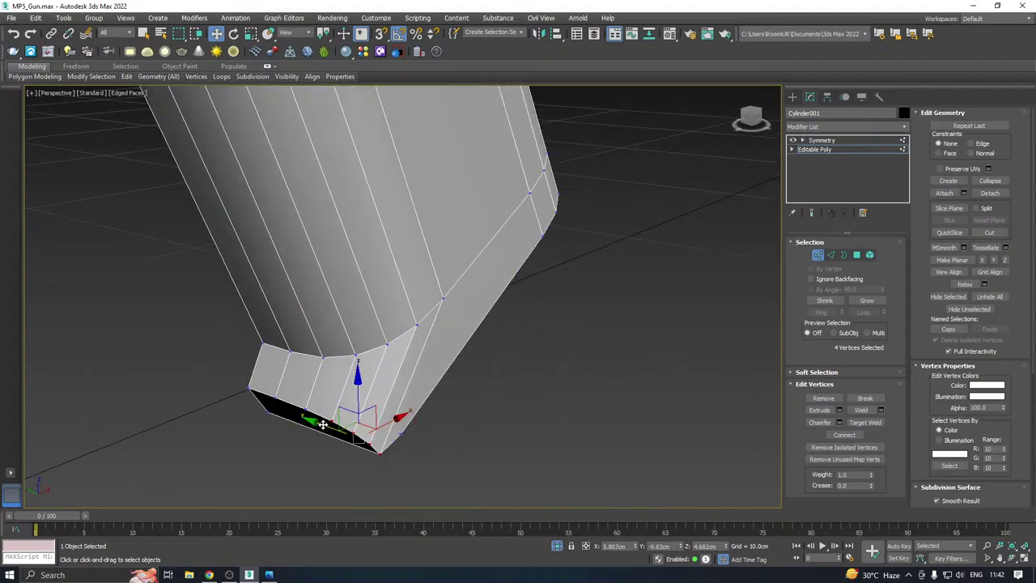
pyautogui.moveTo(322, 424); pyautogui.dragTo(301, 422)
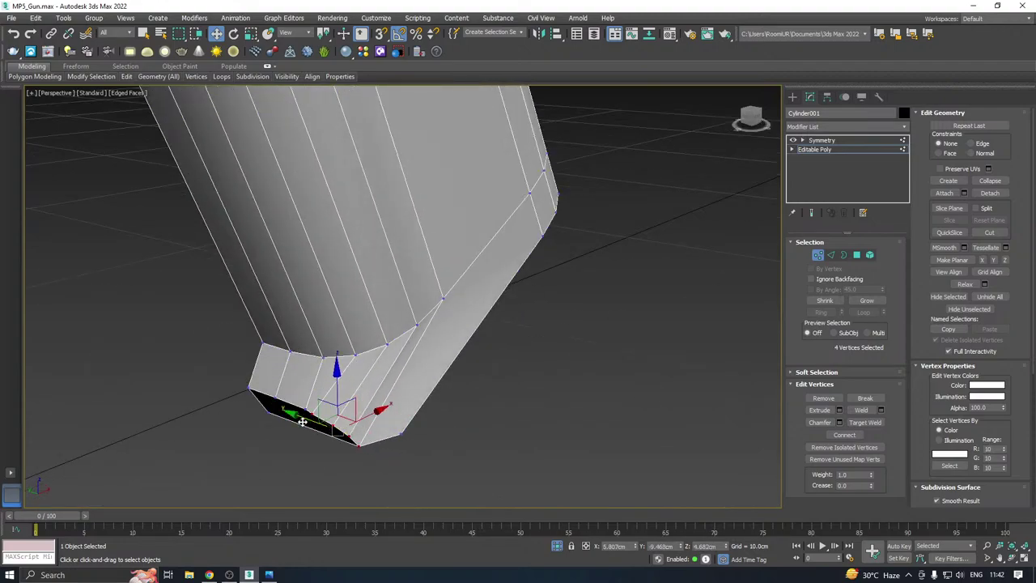
# Cut an edge from the grip's lower loop near the front corner down to the base's bottom side edge
pyautogui.keyDown('alt'); pyautogui.moveTo(378, 411); pyautogui.dragTo(363, 429, button='middle'); pyautogui.keyUp('alt')
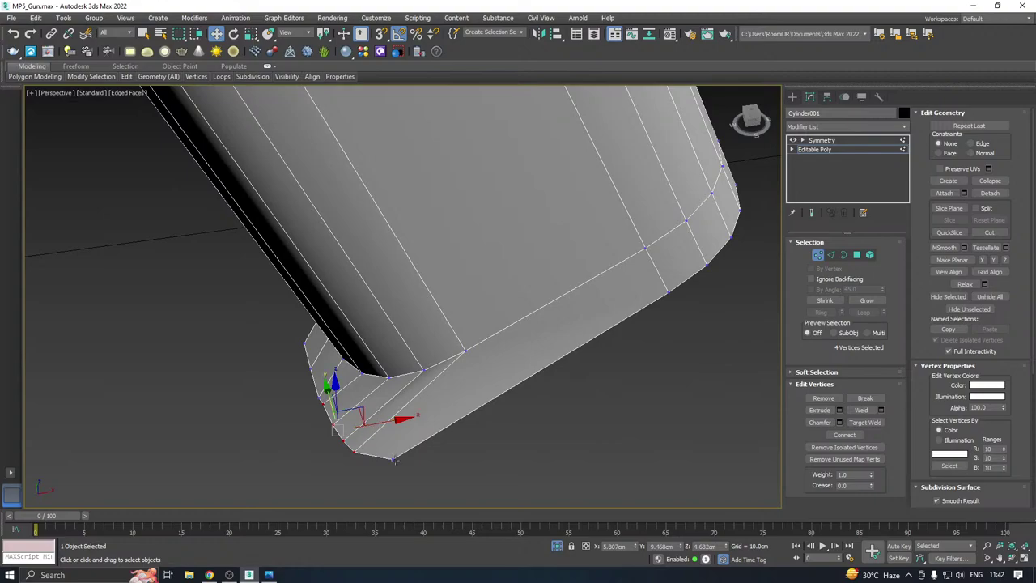
pyautogui.click(394, 459)
pyautogui.keyDown('alt'); pyautogui.moveTo(453, 429); pyautogui.dragTo(550, 394, button='middle'); pyautogui.keyUp('alt')
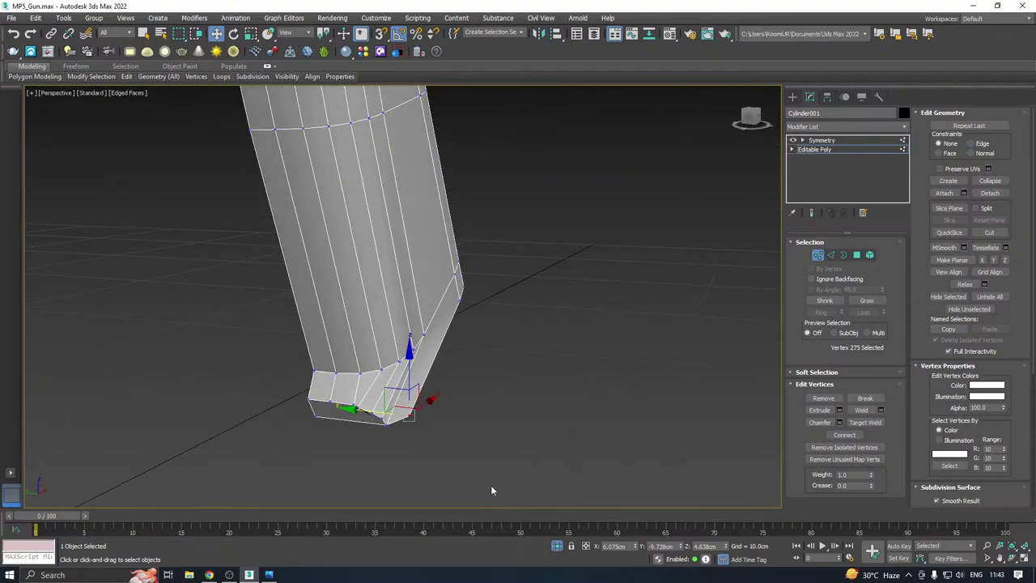
pyautogui.click(269, 574)
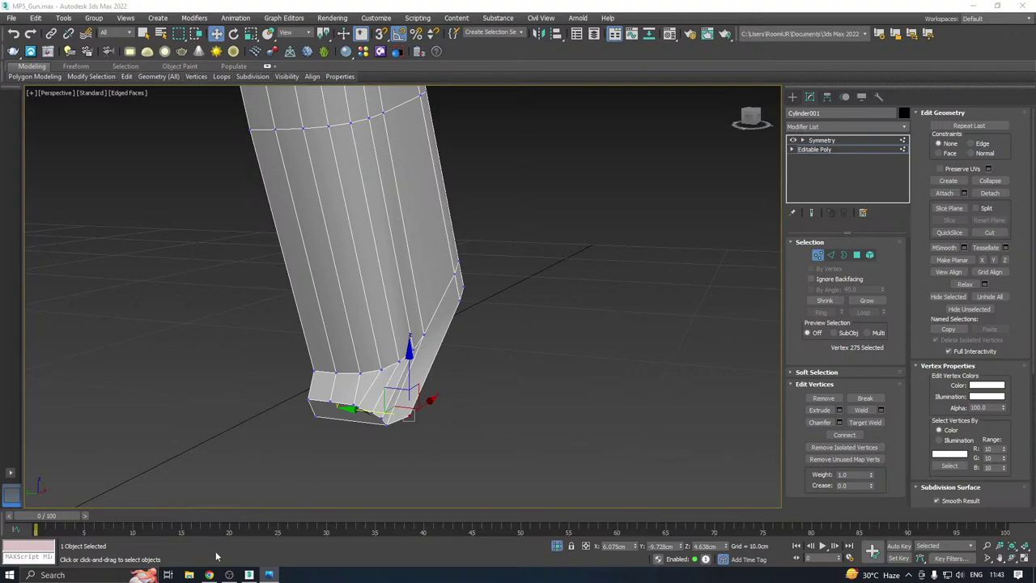
pyautogui.keyDown('alt'); pyautogui.moveTo(461, 407); pyautogui.dragTo(458, 352, button='middle'); pyautogui.keyUp('alt')
pyautogui.rightClick(458, 352)
pyautogui.click(436, 257)
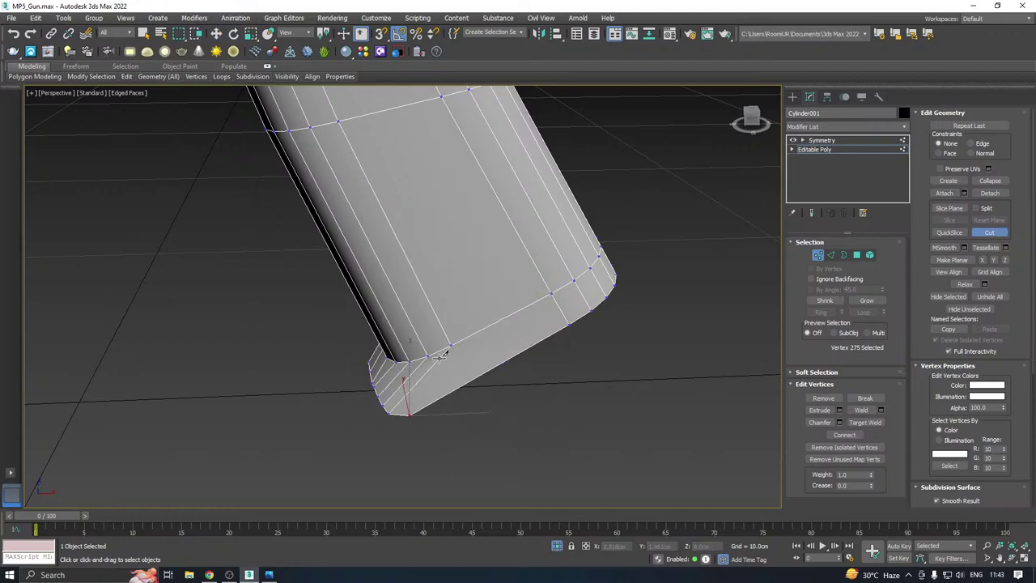
pyautogui.click(451, 346)
pyautogui.click(469, 379)
pyautogui.rightClick(505, 385)
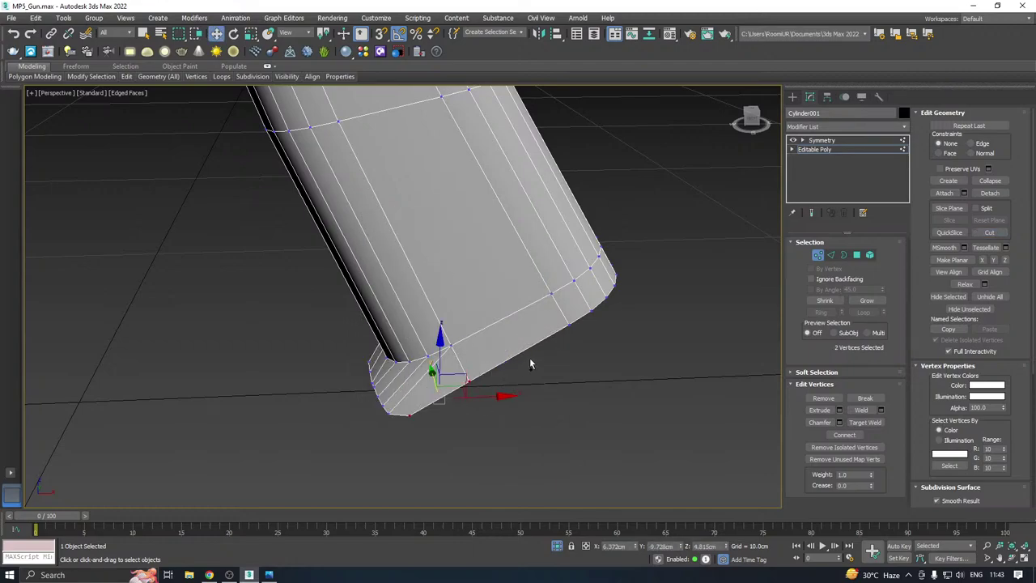
# Target-weld the extra vertices at both ends of the front cross edge on the grip's underside into the neighbouring corner vertices
pyautogui.keyDown('alt'); pyautogui.moveTo(530, 363); pyautogui.dragTo(441, 365, button='middle'); pyautogui.keyUp('alt')
pyautogui.rightClick(441, 365)
pyautogui.click(418, 437)
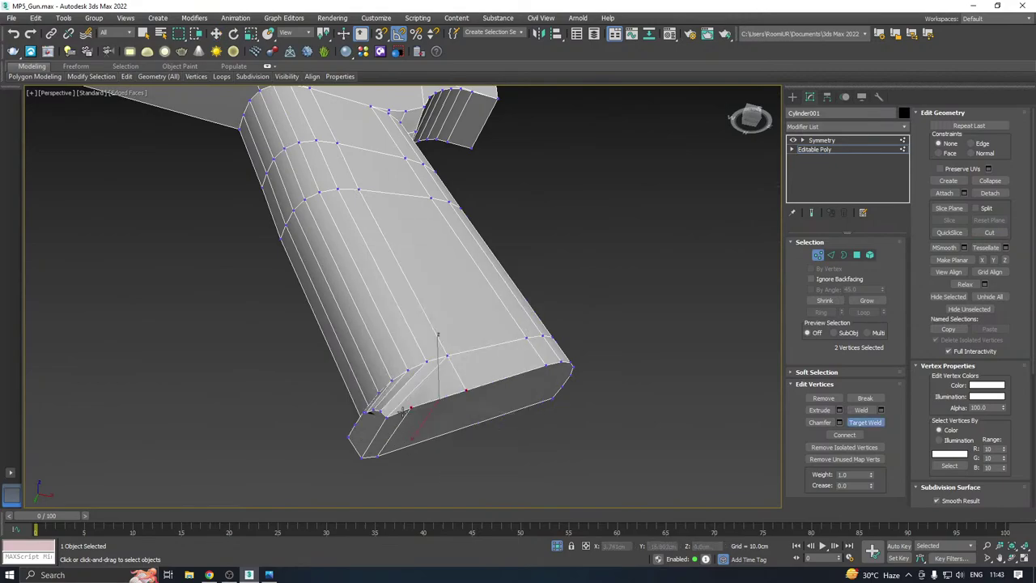
pyautogui.click(389, 417)
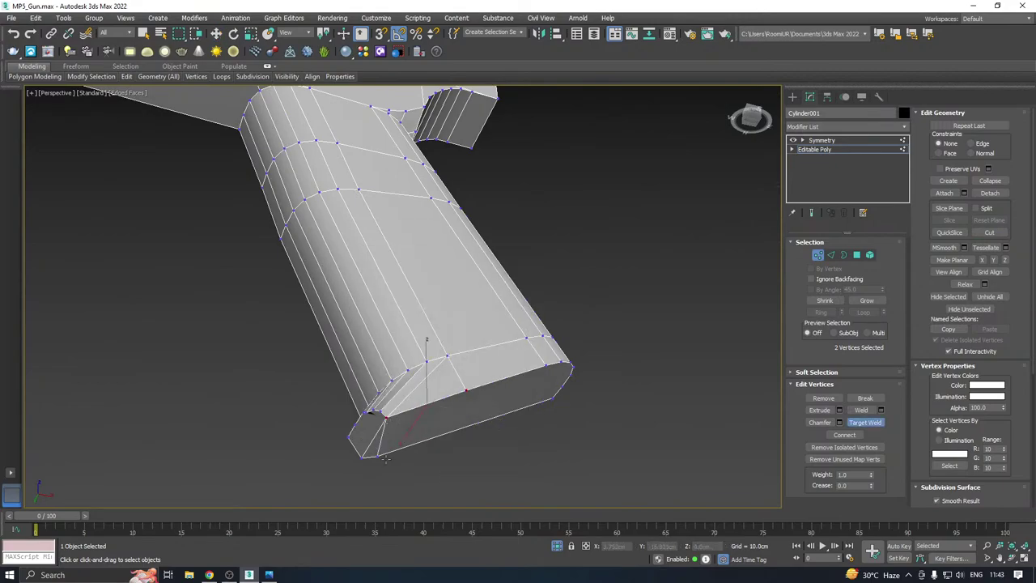
pyautogui.rightClick(363, 454)
# Select five neighbouring vertices along the grip base's front corner curve and shift them inward along Y
pyautogui.click(386, 417)
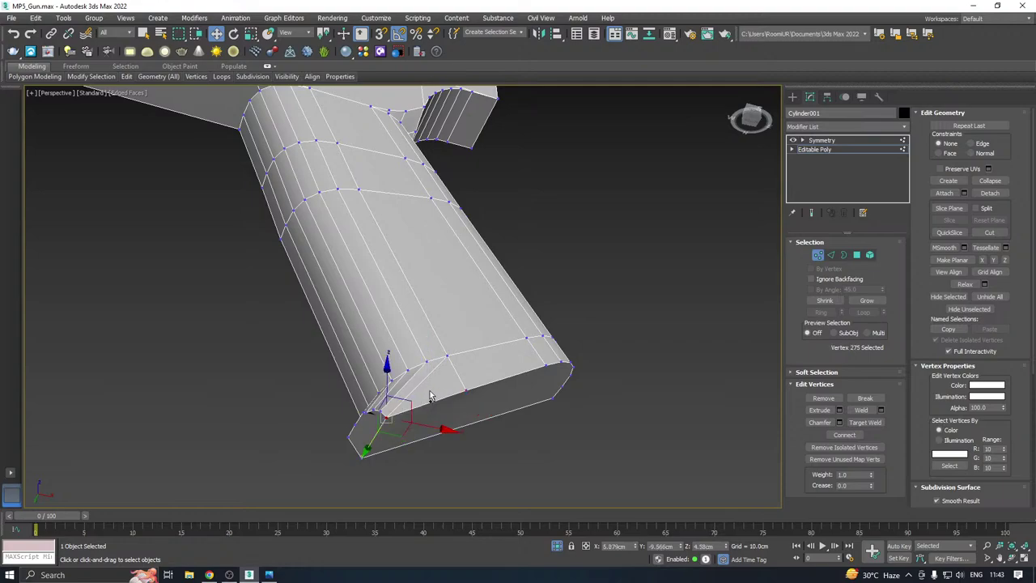
pyautogui.keyDown('alt'); pyautogui.moveTo(430, 393); pyautogui.dragTo(397, 430, button='middle'); pyautogui.keyUp('alt')
pyautogui.keyDown('ctrl'); pyautogui.click(380, 410); pyautogui.keyUp('ctrl')
pyautogui.keyDown('ctrl'); pyautogui.click(370, 403); pyautogui.keyUp('ctrl')
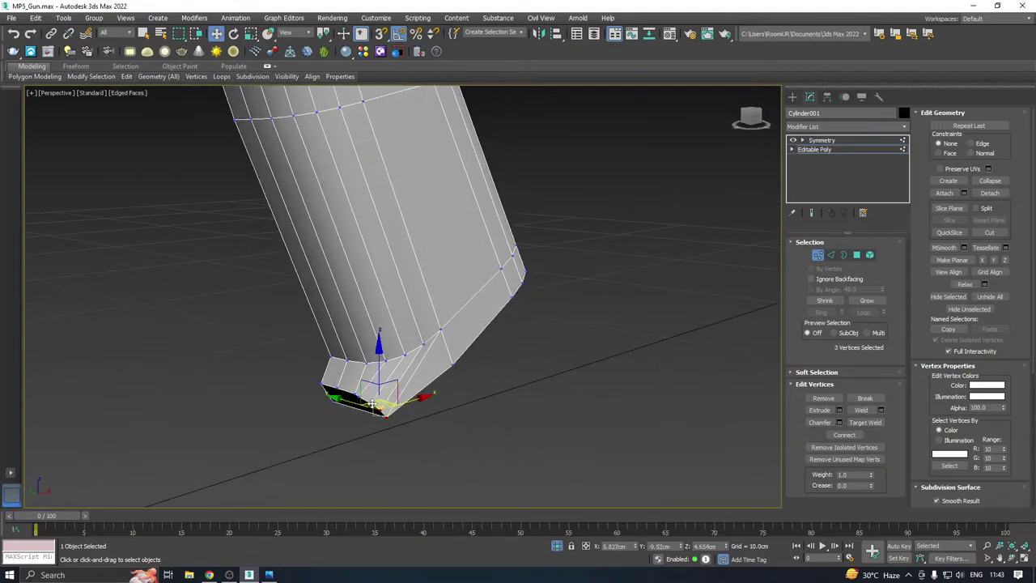
pyautogui.keyDown('ctrl'); pyautogui.click(358, 397); pyautogui.keyUp('ctrl')
pyautogui.keyDown('ctrl'); pyautogui.click(355, 394); pyautogui.keyUp('ctrl')
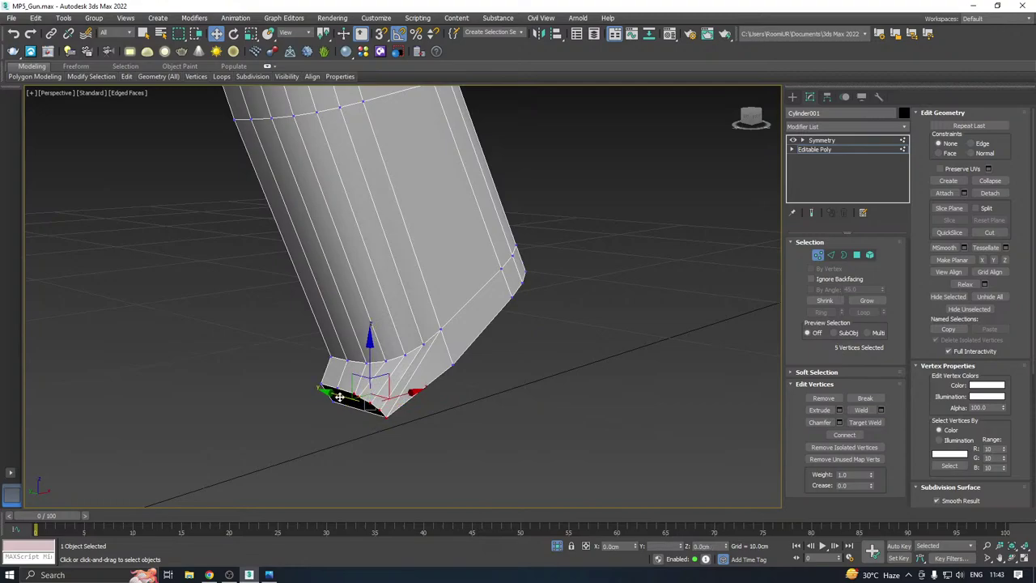
pyautogui.keyDown('alt'); pyautogui.moveTo(340, 397); pyautogui.dragTo(428, 405, button='middle'); pyautogui.keyUp('alt')
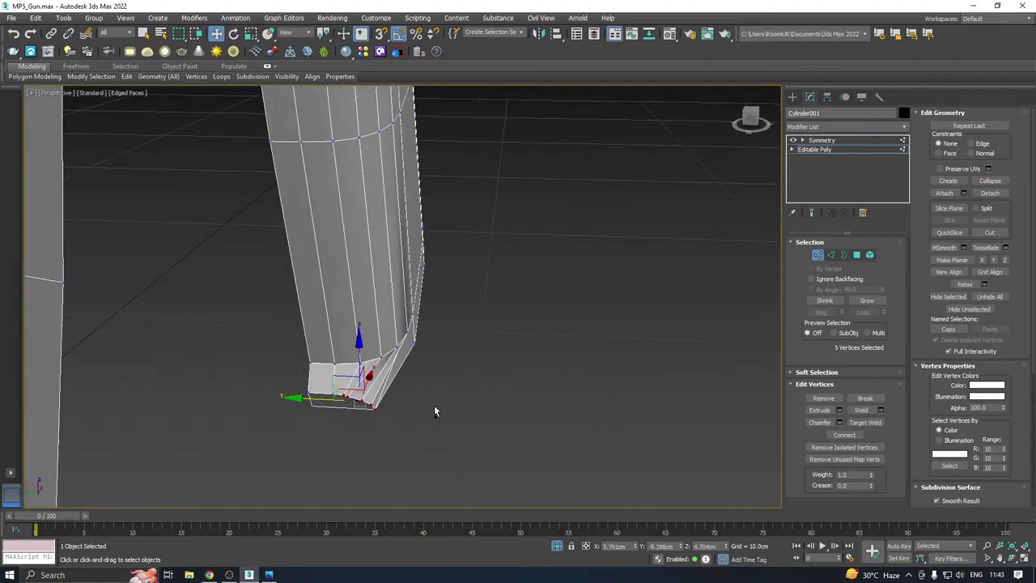
pyautogui.scroll(8, 394, 387)
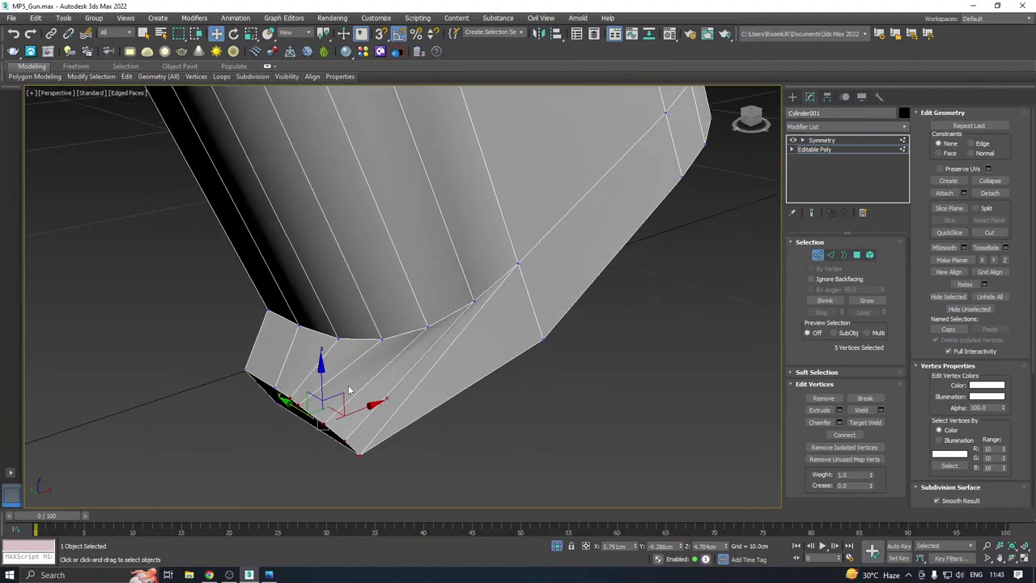
# Cut two more edges from the lower loop vertices at the front corner down to the base's bottom side edge
pyautogui.keyDown('alt'); pyautogui.moveTo(348, 391); pyautogui.dragTo(433, 354, button='middle'); pyautogui.keyUp('alt')
pyautogui.rightClick(430, 349)
pyautogui.click(409, 253)
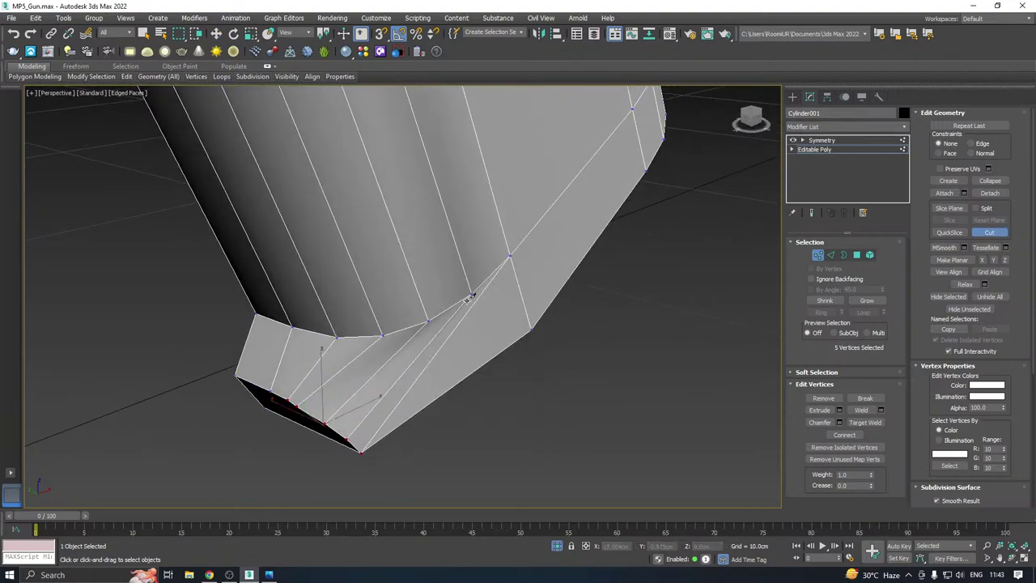
pyautogui.click(474, 299)
pyautogui.click(491, 359)
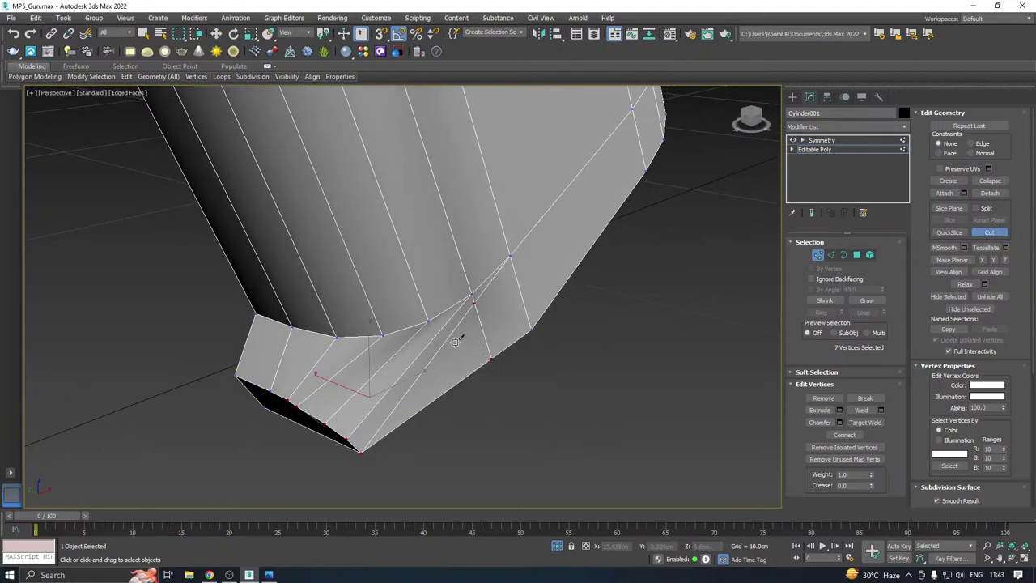
pyautogui.click(428, 321)
pyautogui.click(454, 387)
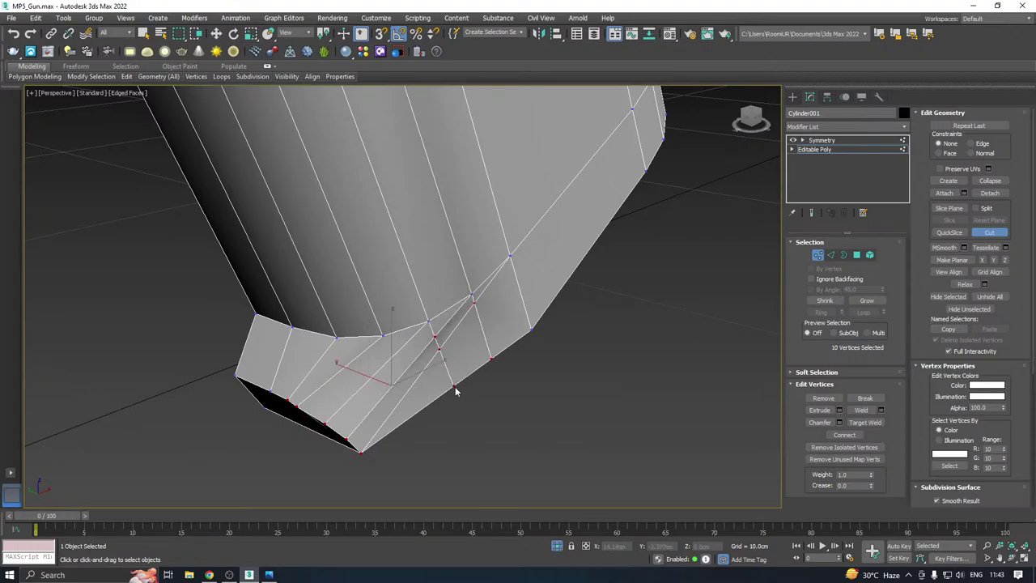
pyautogui.press('w')
# Select the three outermost vertices of the front corner curve and move them further inward along Y
pyautogui.keyDown('alt'); pyautogui.moveTo(490, 359); pyautogui.dragTo(479, 322, button='middle'); pyautogui.keyUp('alt')
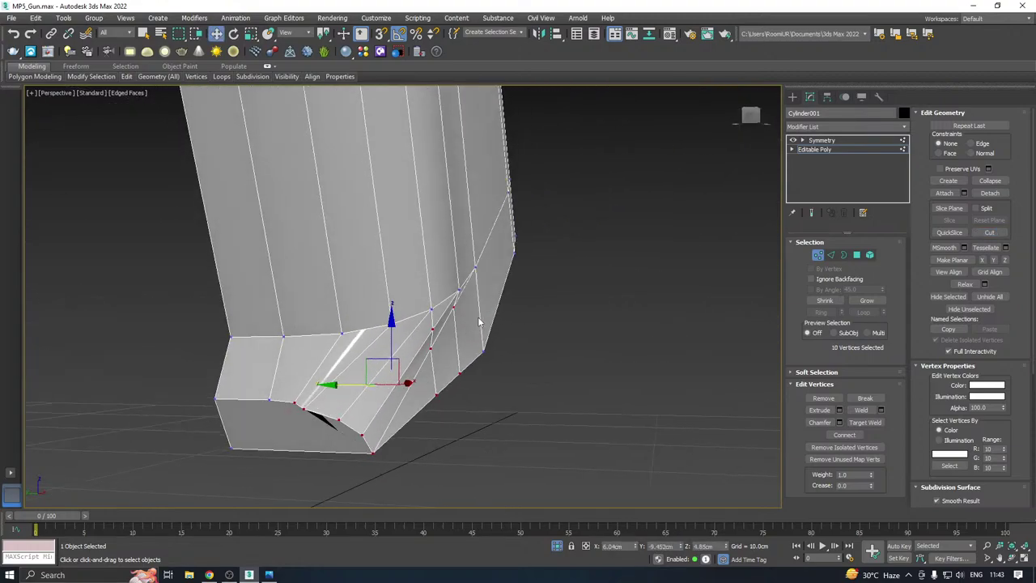
pyautogui.keyDown('alt'); pyautogui.moveTo(398, 412); pyautogui.dragTo(390, 419, button='middle'); pyautogui.keyUp('alt')
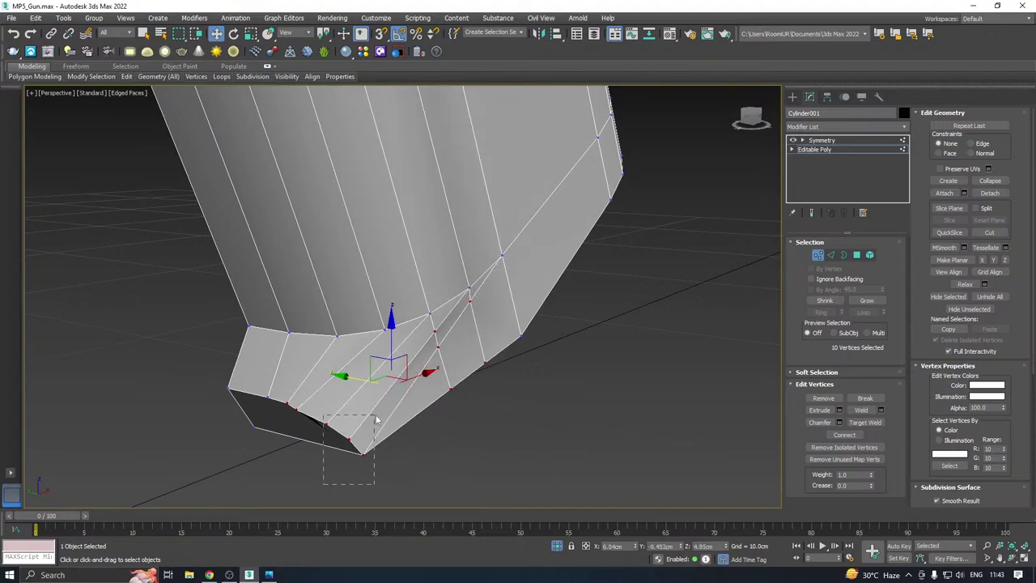
pyautogui.moveTo(376, 419); pyautogui.dragTo(376, 419)
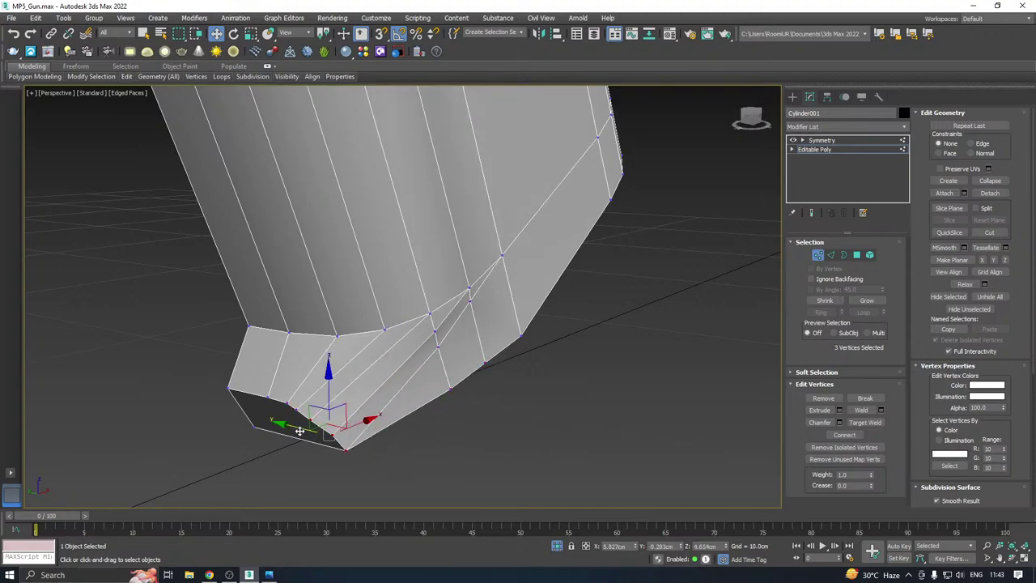
# Adjust an inner vertex on the newest cut and a vertex on the front corner curve along Y
pyautogui.keyDown('alt'); pyautogui.moveTo(412, 401); pyautogui.dragTo(423, 402, button='middle'); pyautogui.keyUp('alt')
pyautogui.click(429, 341)
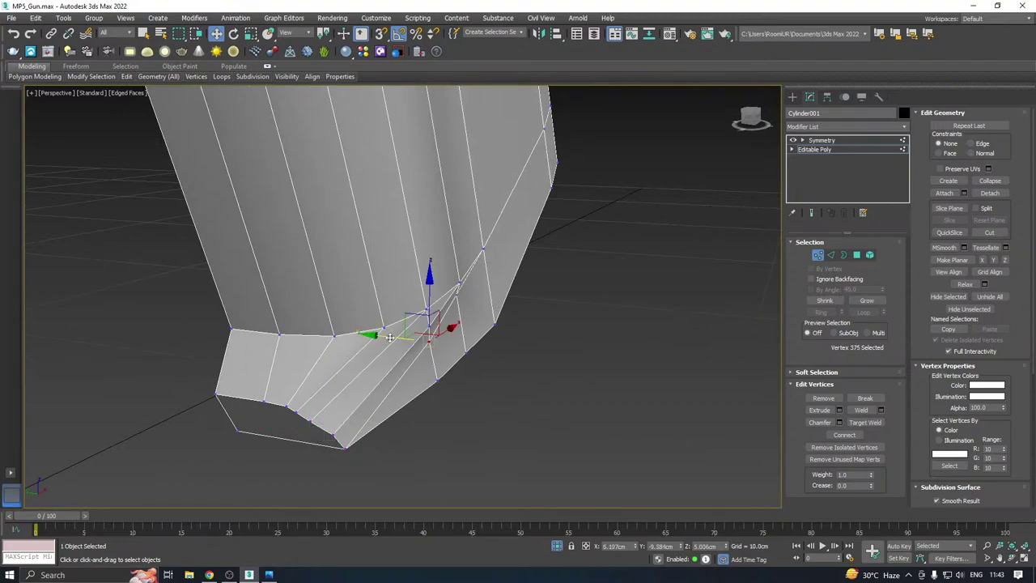
pyautogui.moveTo(390, 337); pyautogui.dragTo(398, 338)
pyautogui.keyDown('alt'); pyautogui.moveTo(443, 325); pyautogui.dragTo(488, 317, button='middle'); pyautogui.keyUp('alt')
pyautogui.moveTo(334, 429); pyautogui.dragTo(301, 422)
pyautogui.click(323, 423)
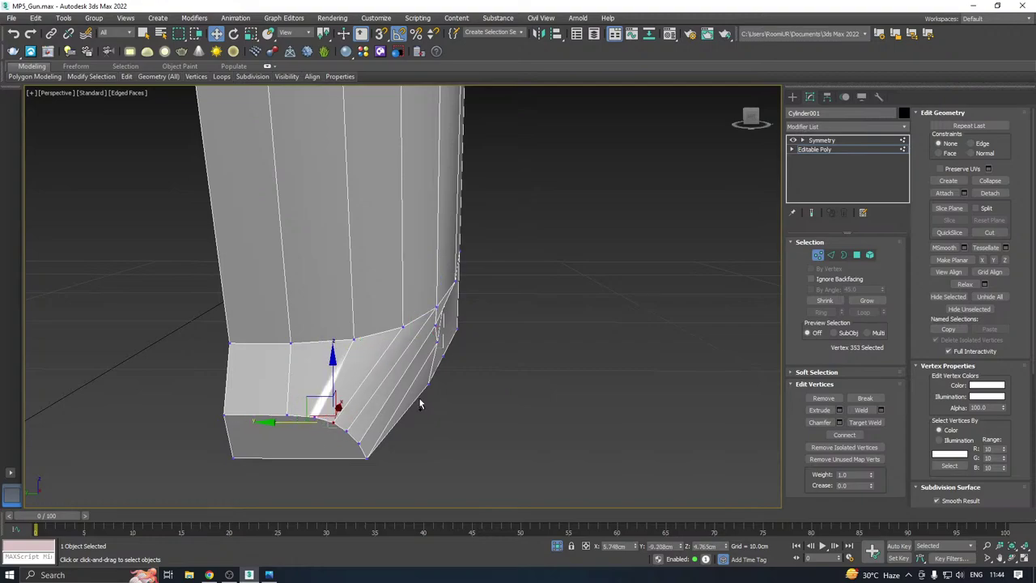
# Adjust the inner vertex on the cut nearest the grip's side along Y to even out the corner's curvature
pyautogui.keyDown('alt'); pyautogui.moveTo(421, 404); pyautogui.dragTo(553, 353, button='middle'); pyautogui.keyUp('alt')
pyautogui.click(493, 360)
pyautogui.moveTo(443, 367); pyautogui.dragTo(448, 367)
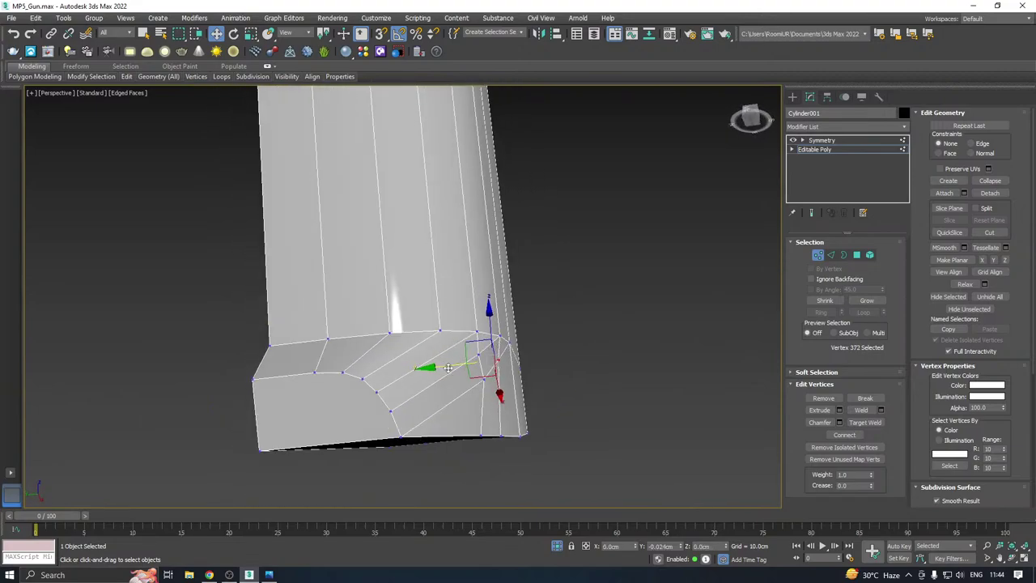
pyautogui.keyDown('alt'); pyautogui.moveTo(567, 346); pyautogui.dragTo(432, 416, button='middle'); pyautogui.keyUp('alt')
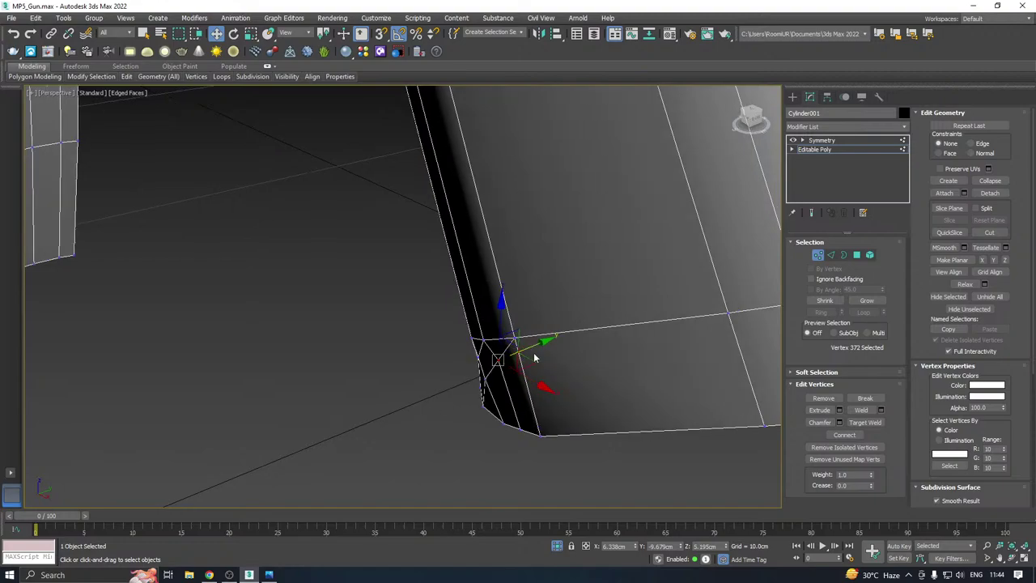
pyautogui.moveTo(535, 346); pyautogui.dragTo(522, 351)
pyautogui.moveTo(522, 351)
pyautogui.keyDown('alt'); pyautogui.mouseDown(button='middle')
pyautogui.moveTo(484, 352)
pyautogui.moveTo(531, 350)
pyautogui.mouseUp(button='middle'); pyautogui.keyUp('alt')
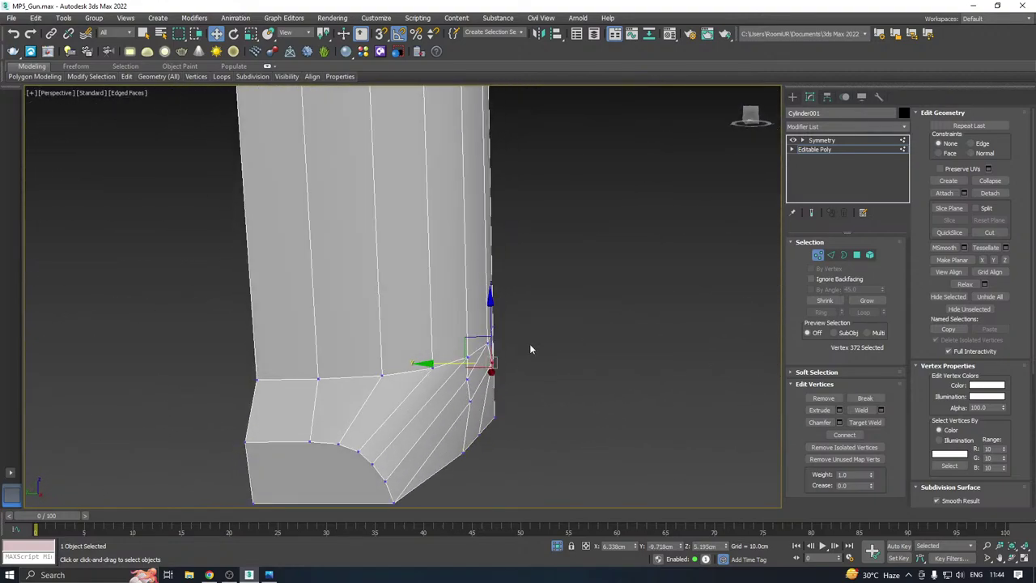
# Nudge the loop vertex above the newest corner cut slightly along Y
pyautogui.click(469, 365)
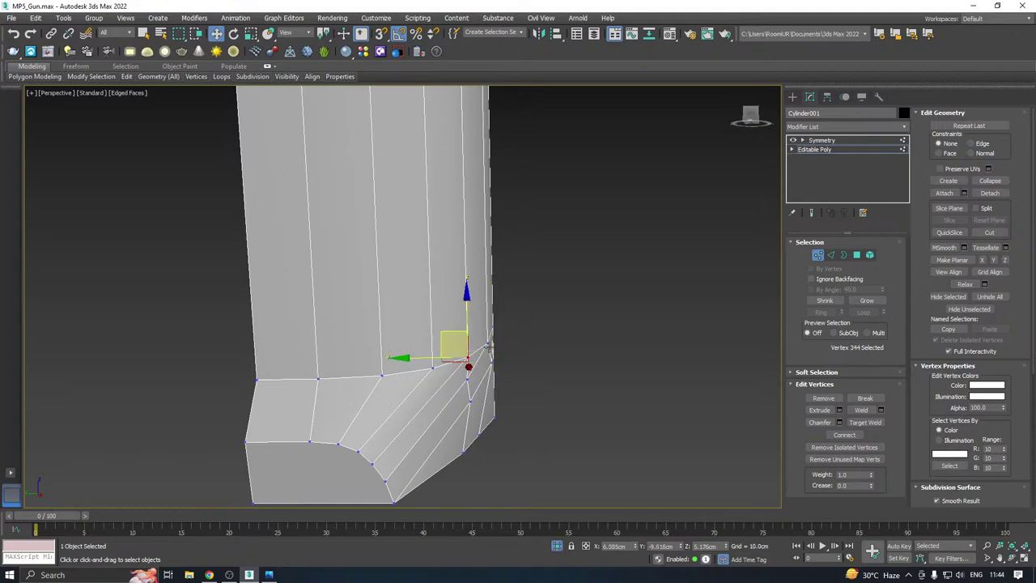
pyautogui.click(484, 353)
pyautogui.click(467, 366)
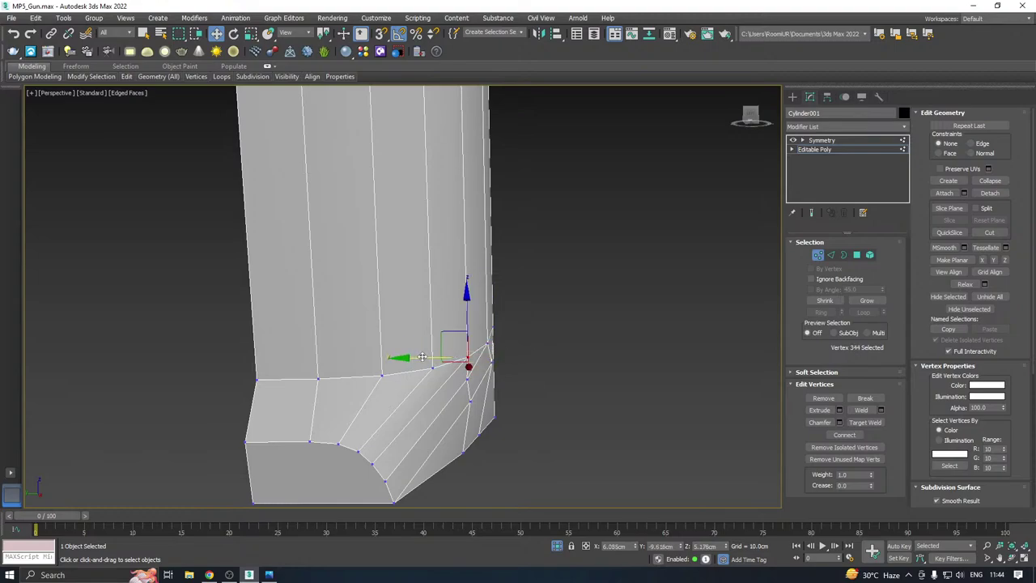
pyautogui.keyDown('alt'); pyautogui.moveTo(469, 356); pyautogui.dragTo(370, 390, button='middle'); pyautogui.keyUp('alt')
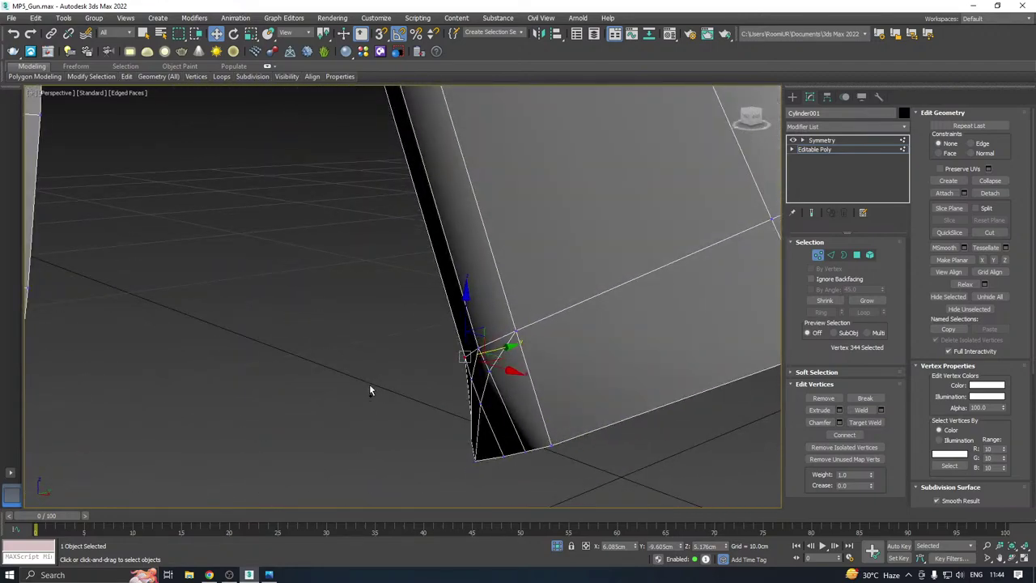
# Move the vertex beside the centre line on the grip base's lower front edge along Y towards the centre
pyautogui.keyDown('alt'); pyautogui.moveTo(497, 330); pyautogui.dragTo(423, 343, button='middle'); pyautogui.keyUp('alt')
pyautogui.click(453, 426)
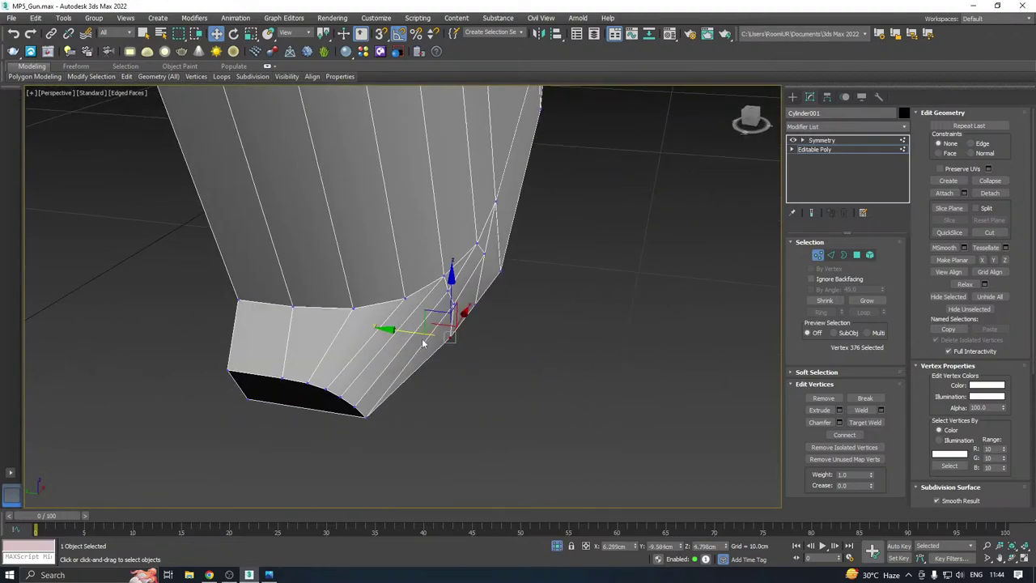
pyautogui.click(471, 303)
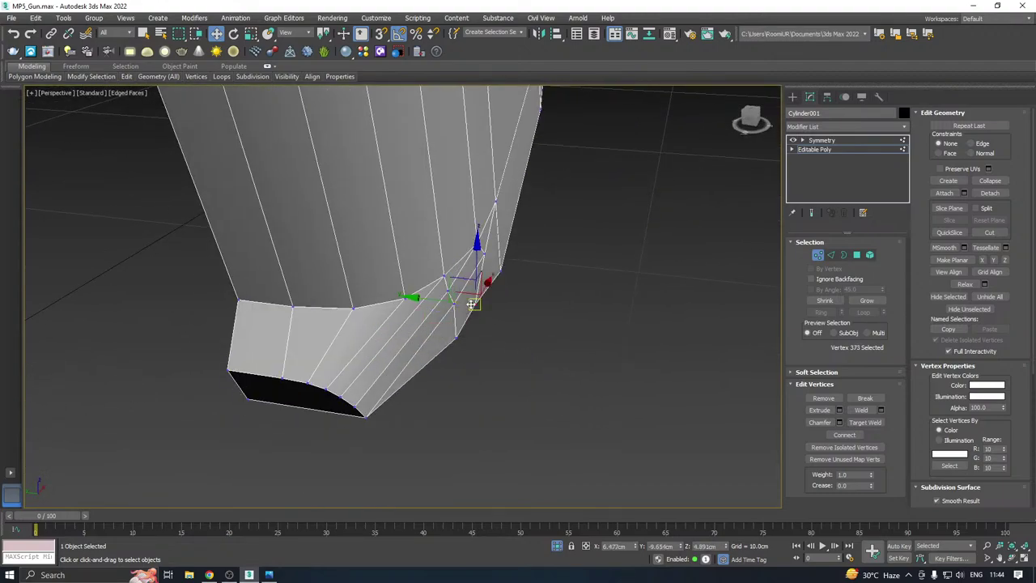
pyautogui.keyDown('alt'); pyautogui.moveTo(438, 302); pyautogui.dragTo(304, 353, button='middle'); pyautogui.keyUp('alt')
pyautogui.click(297, 356)
pyautogui.moveTo(253, 356); pyautogui.dragTo(243, 356)
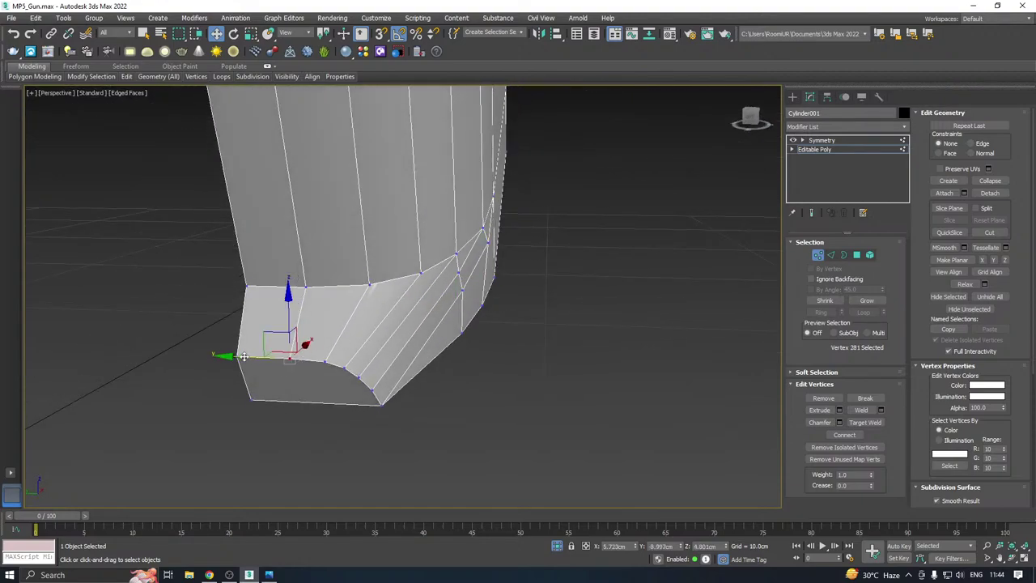
# Move the next vertex outward from the centre line on the grip base's lower front edge slightly along Y towards the centre
pyautogui.click(326, 363)
pyautogui.moveTo(310, 356); pyautogui.dragTo(305, 356)
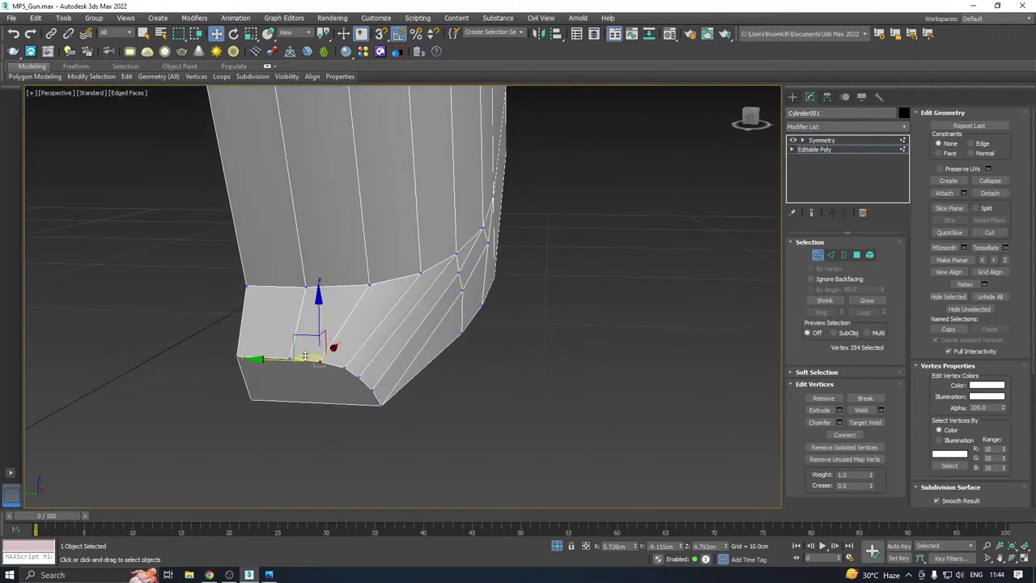
# Switch to the Symmetry result and examine the mirrored grip base, its rounded front corner and the whole body from several angles
pyautogui.scroll(-4, 333, 351)
pyautogui.keyDown('alt'); pyautogui.moveTo(335, 350); pyautogui.dragTo(322, 370, button='middle'); pyautogui.keyUp('alt')
pyautogui.scroll(4, 322, 370)
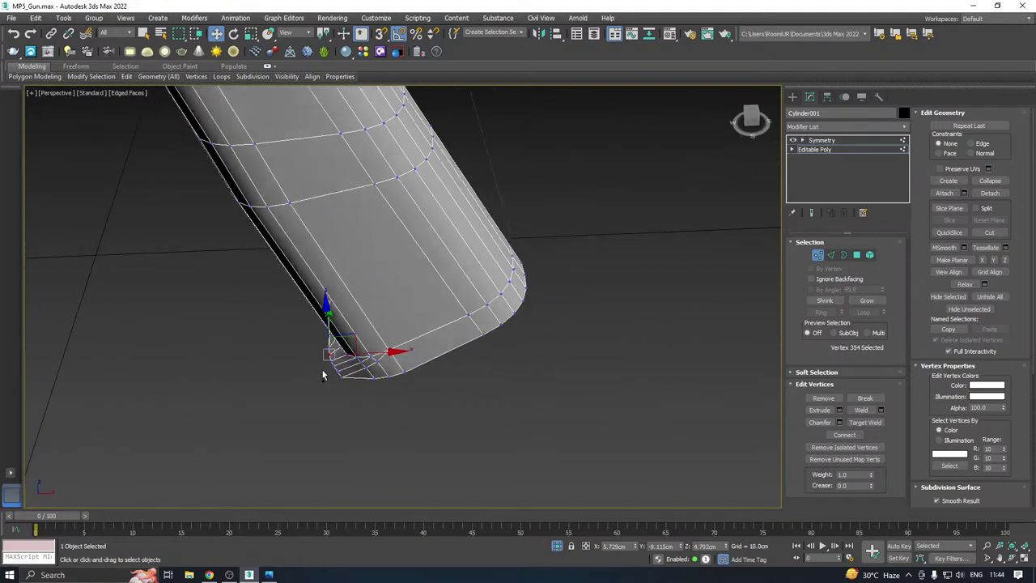
pyautogui.click(816, 151)
pyautogui.click(806, 142)
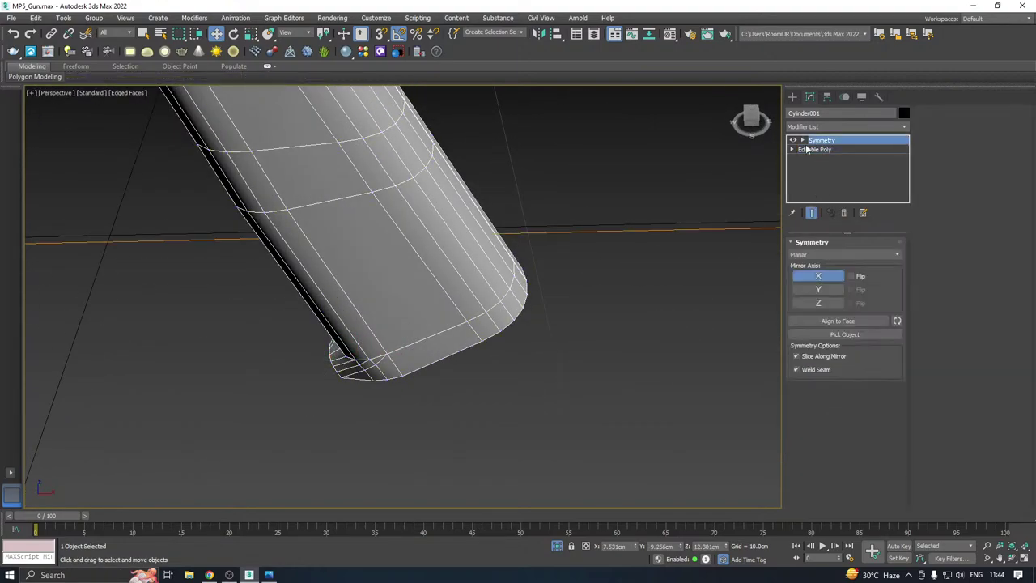
pyautogui.scroll(-3, 521, 285)
pyautogui.keyDown('alt'); pyautogui.moveTo(521, 285); pyautogui.dragTo(616, 204, button='middle'); pyautogui.keyUp('alt')
pyautogui.keyDown('alt'); pyautogui.moveTo(612, 228); pyautogui.dragTo(577, 259, button='middle'); pyautogui.keyUp('alt')
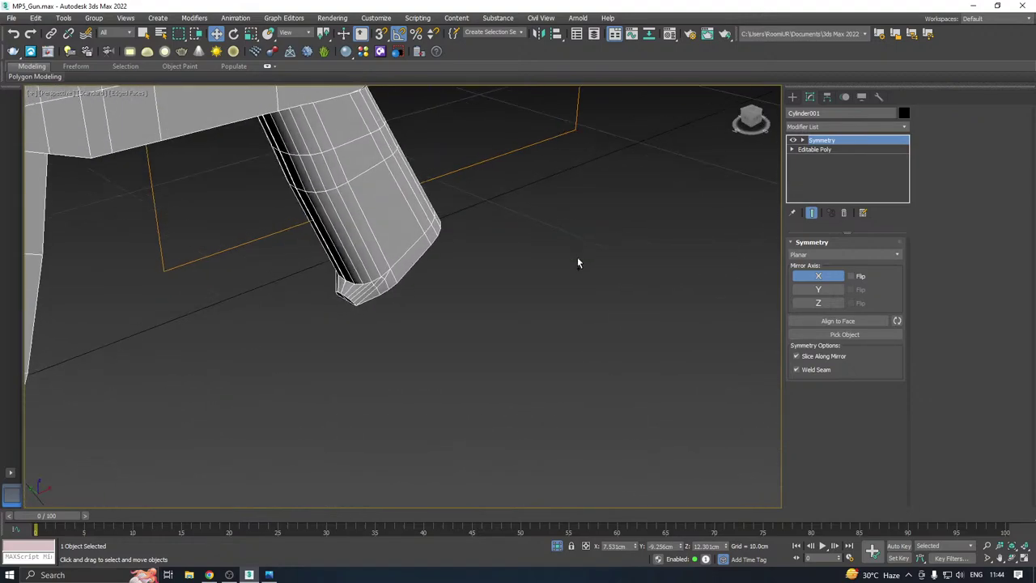
pyautogui.keyDown('alt'); pyautogui.moveTo(383, 278); pyautogui.dragTo(427, 244, button='middle'); pyautogui.keyUp('alt')
pyautogui.scroll(3, 442, 386)
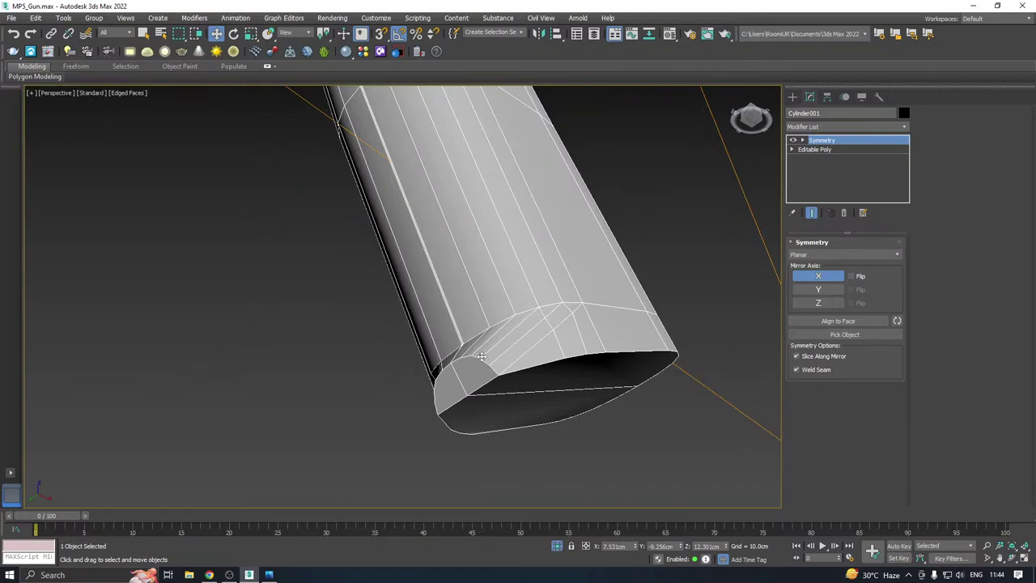
pyautogui.keyDown('alt'); pyautogui.moveTo(481, 356); pyautogui.dragTo(518, 340, button='middle'); pyautogui.keyUp('alt')
pyautogui.keyDown('alt'); pyautogui.moveTo(646, 283); pyautogui.dragTo(532, 306, button='middle'); pyautogui.keyUp('alt')
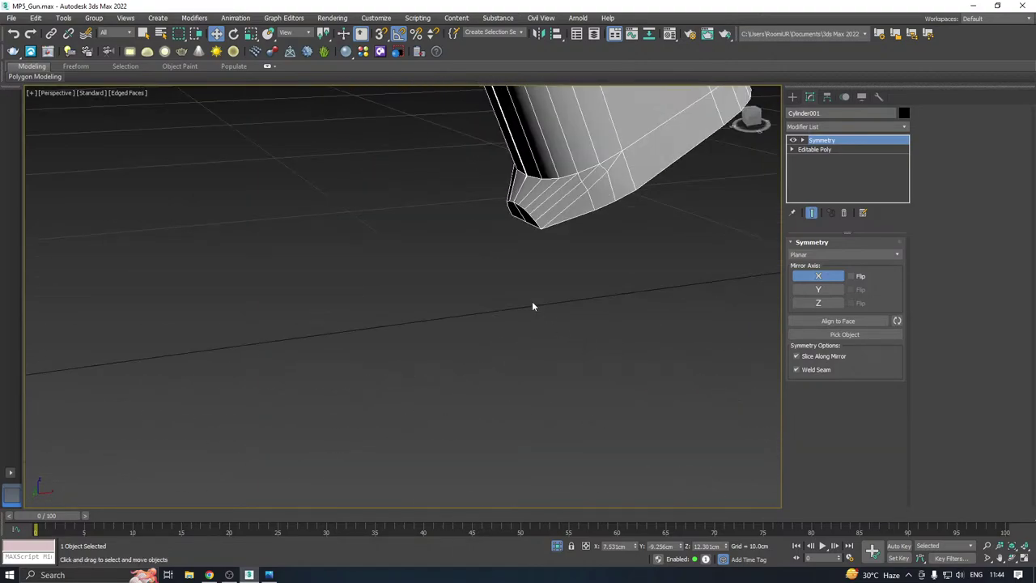
pyautogui.scroll(-4, 532, 306)
pyautogui.moveTo(540, 242); pyautogui.dragTo(456, 316, button='middle')
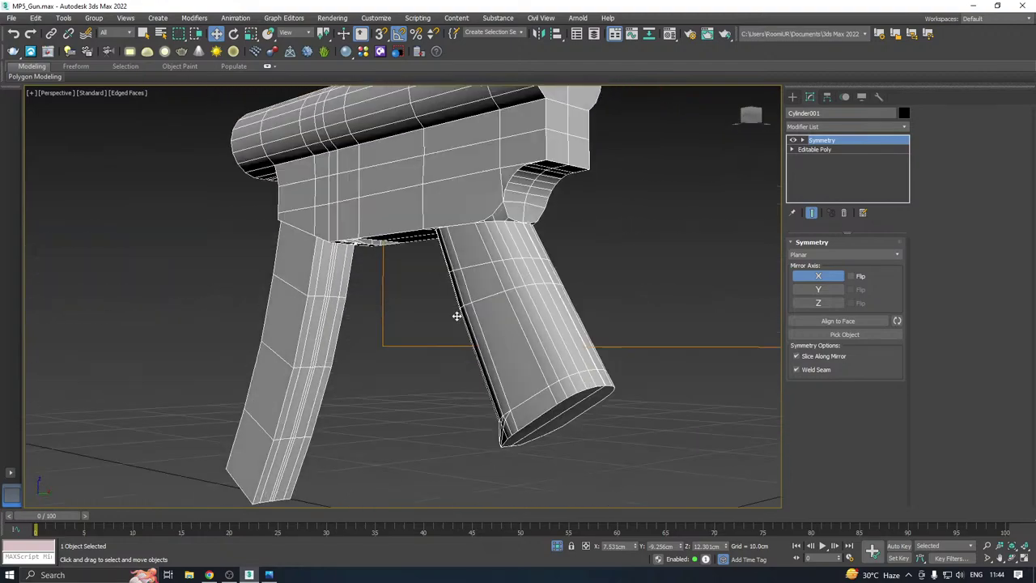
pyautogui.scroll(-4, 456, 316)
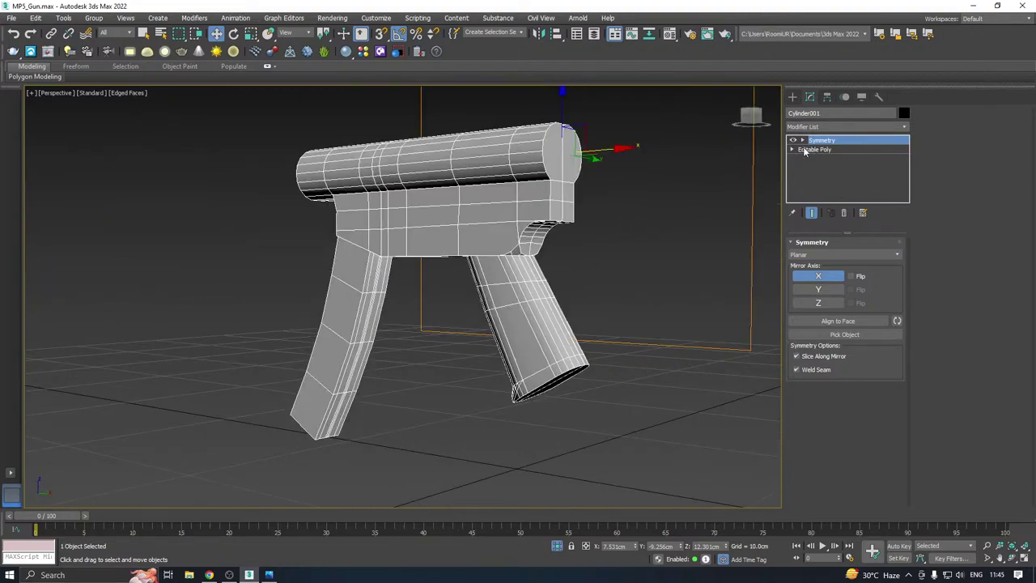
# End the isolation of the gun body and reselect the body in the Front view against the reference image
pyautogui.click(805, 150)
pyautogui.click(557, 547)
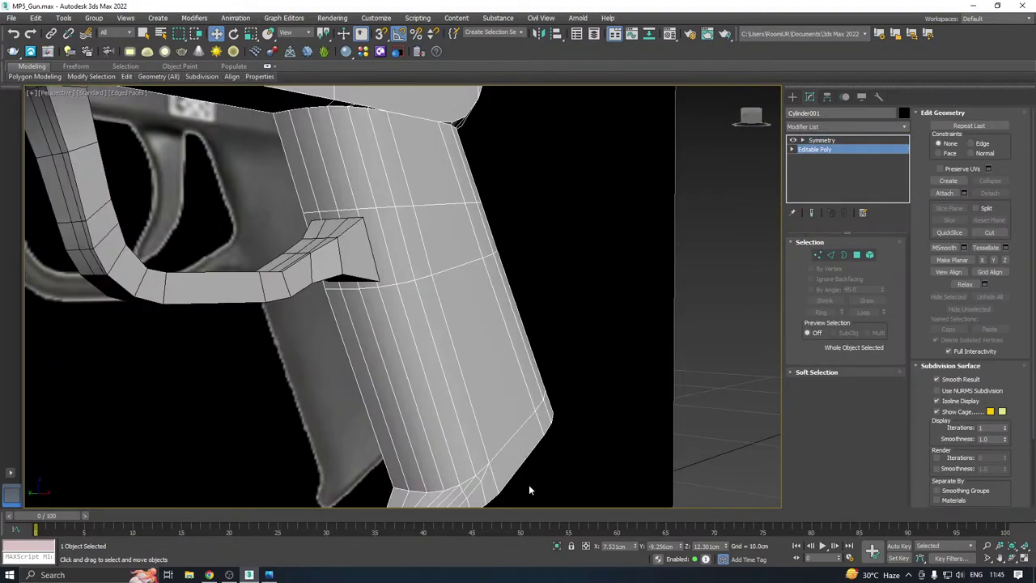
pyautogui.keyDown('alt'); pyautogui.moveTo(535, 433); pyautogui.dragTo(563, 399, button='middle'); pyautogui.keyUp('alt')
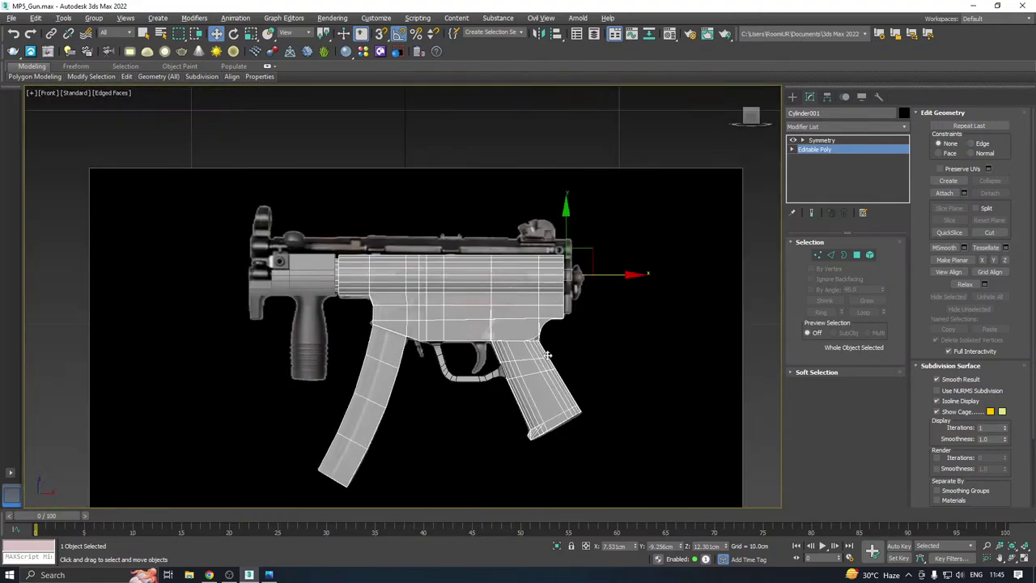
pyautogui.click(619, 339)
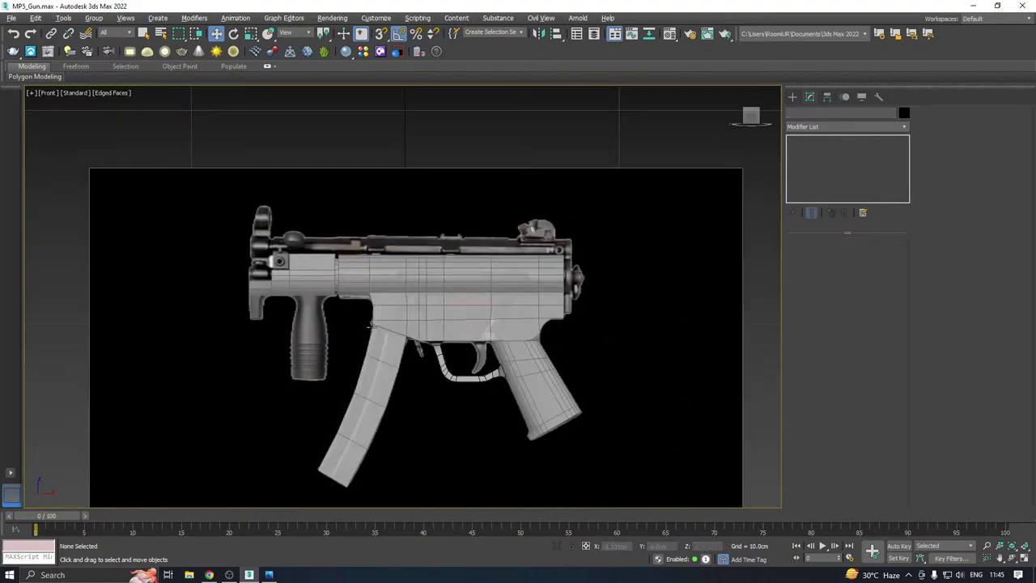
pyautogui.click(416, 291)
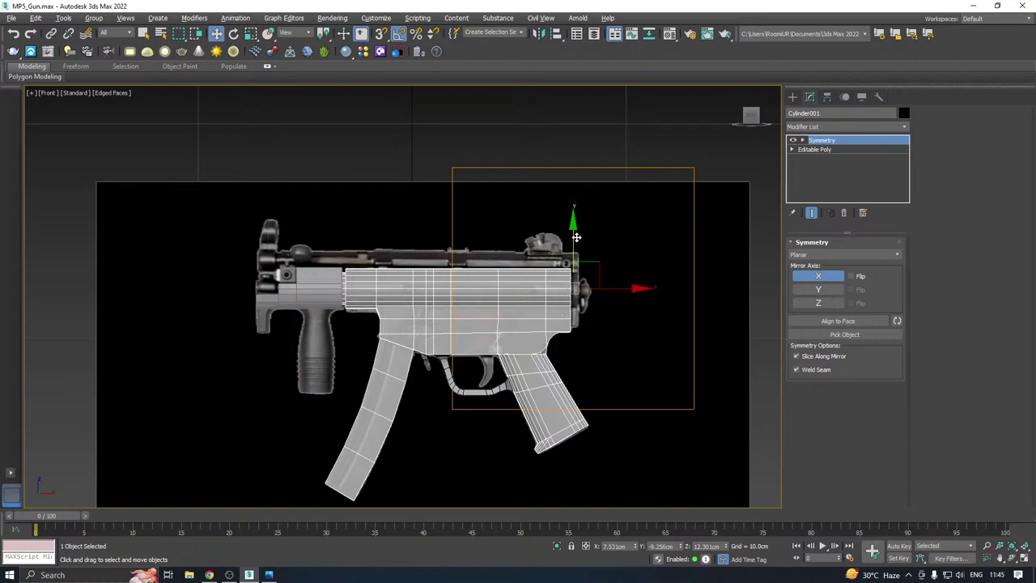
# Temporarily move the gun body down off the reference image to examine the upper receiver, and undo the move
pyautogui.moveTo(573, 238); pyautogui.dragTo(575, 359)
pyautogui.scroll(2, 437, 251)
pyautogui.scroll(2, 437, 255)
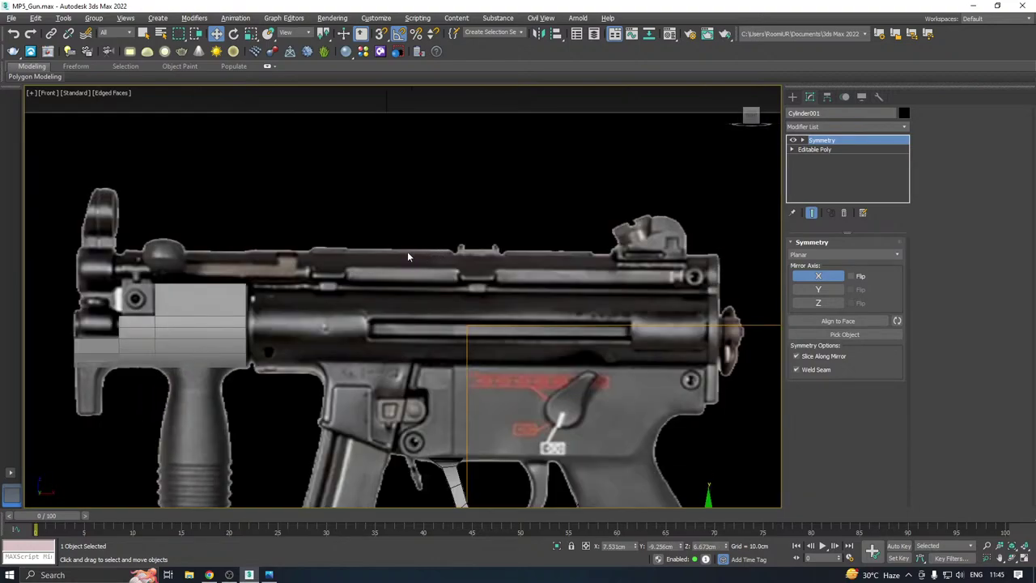
pyautogui.hotkey('ctrl', 'z')
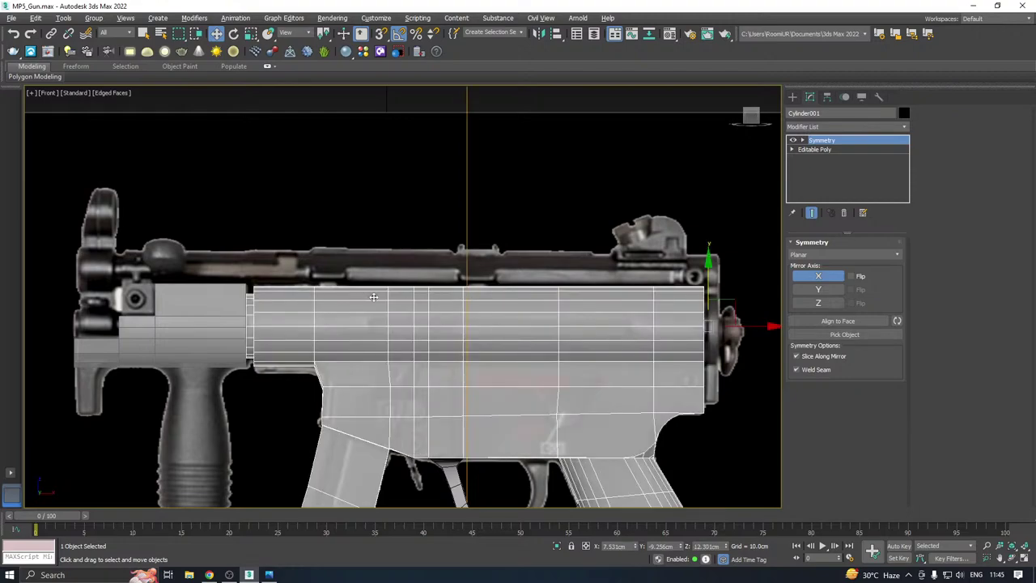
# Save a copy of the scene as MP5_Gun05.max in the Work folder
pyautogui.scroll(-3, 374, 297)
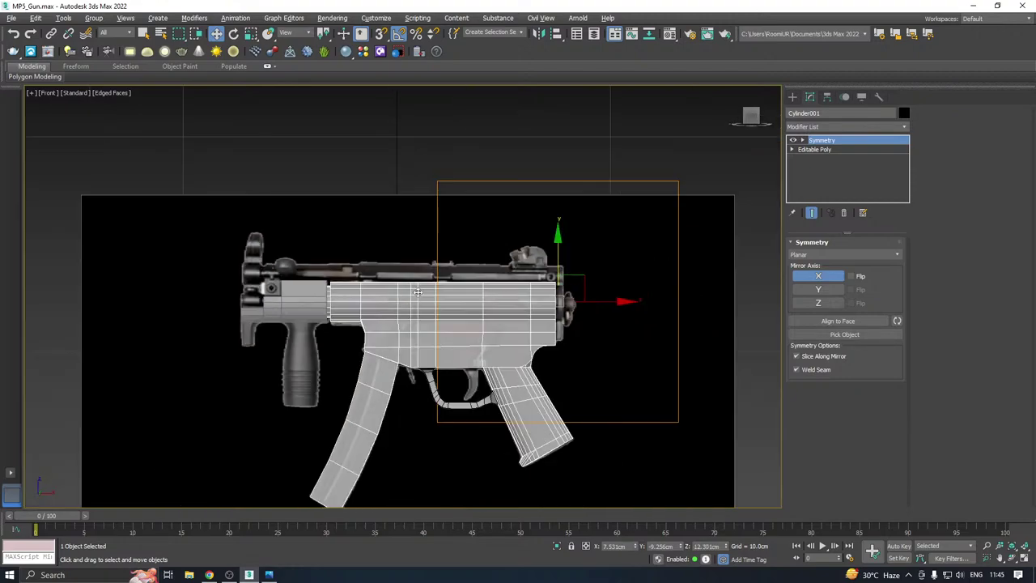
pyautogui.click(11, 18)
pyautogui.click(61, 131)
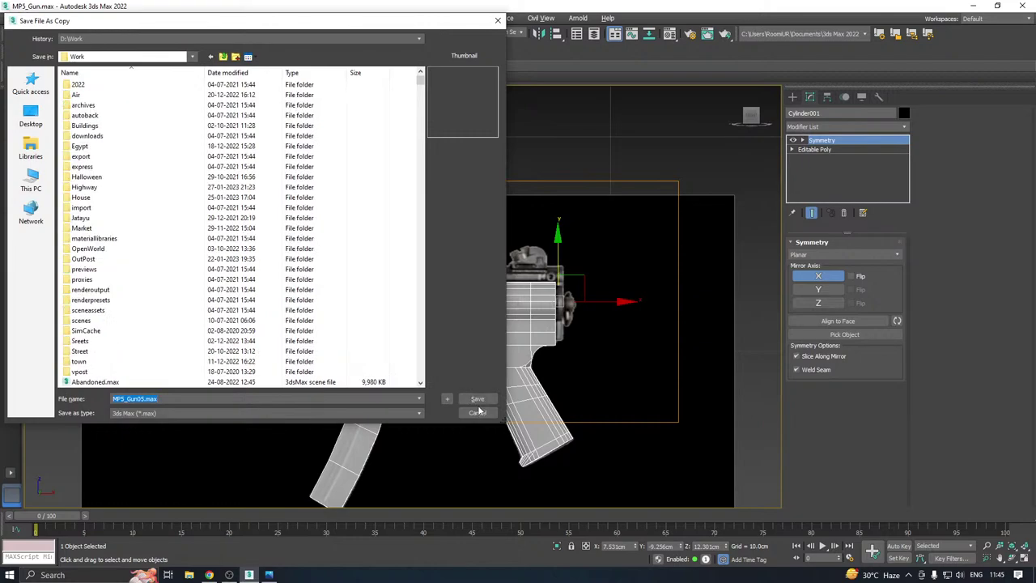
pyautogui.click(477, 400)
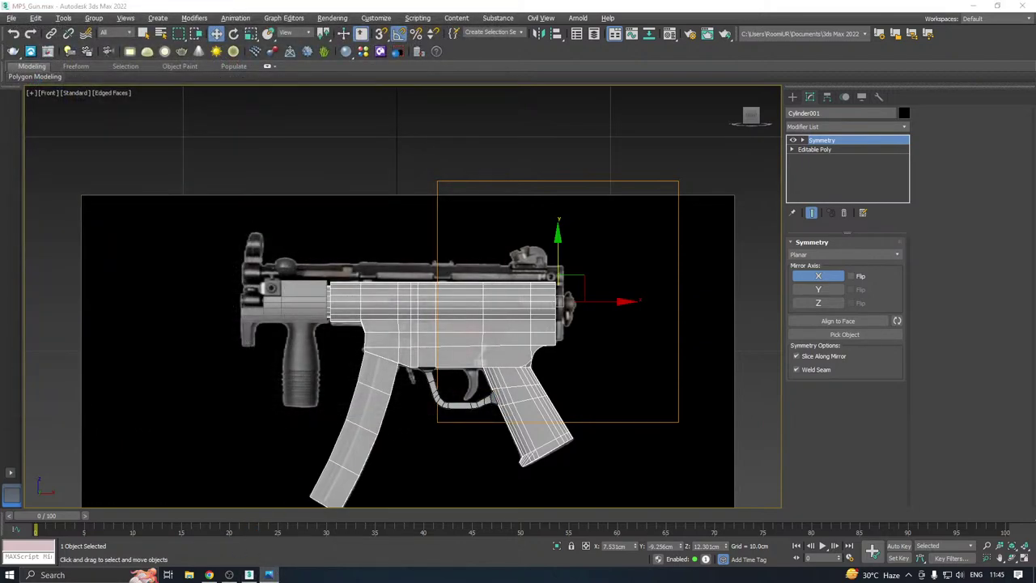
# Delete the Symmetry modifier from the gun body, leaving the Editable Poly
pyautogui.scroll(5, 538, 285)
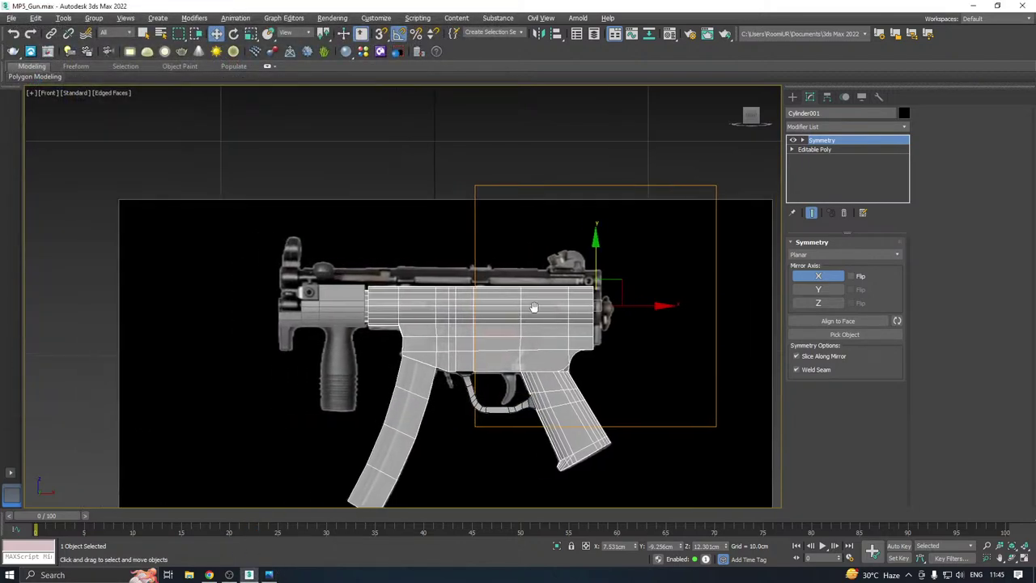
pyautogui.rightClick(837, 144)
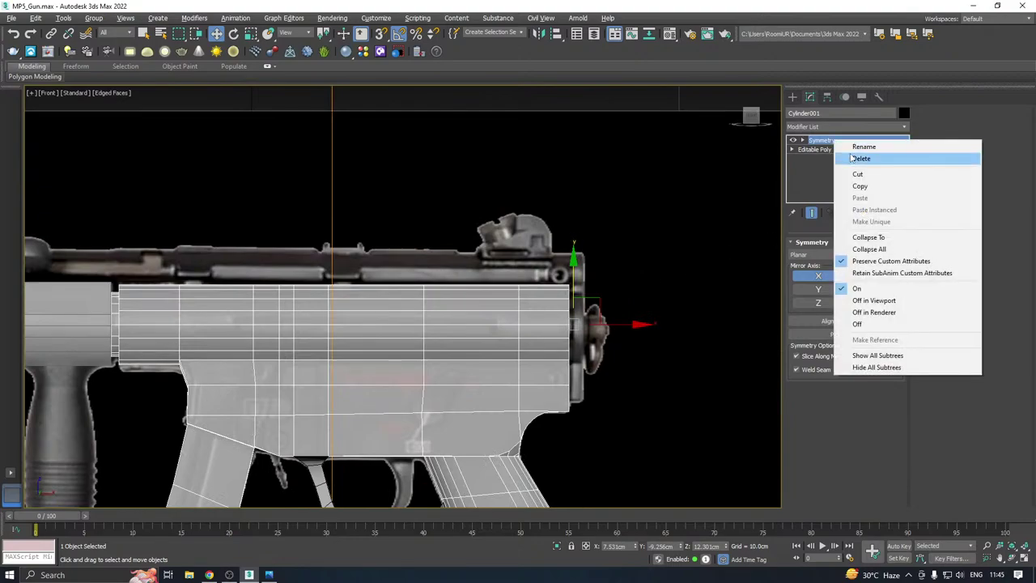
pyautogui.click(850, 157)
pyautogui.moveTo(588, 183); pyautogui.dragTo(627, 152, button='middle')
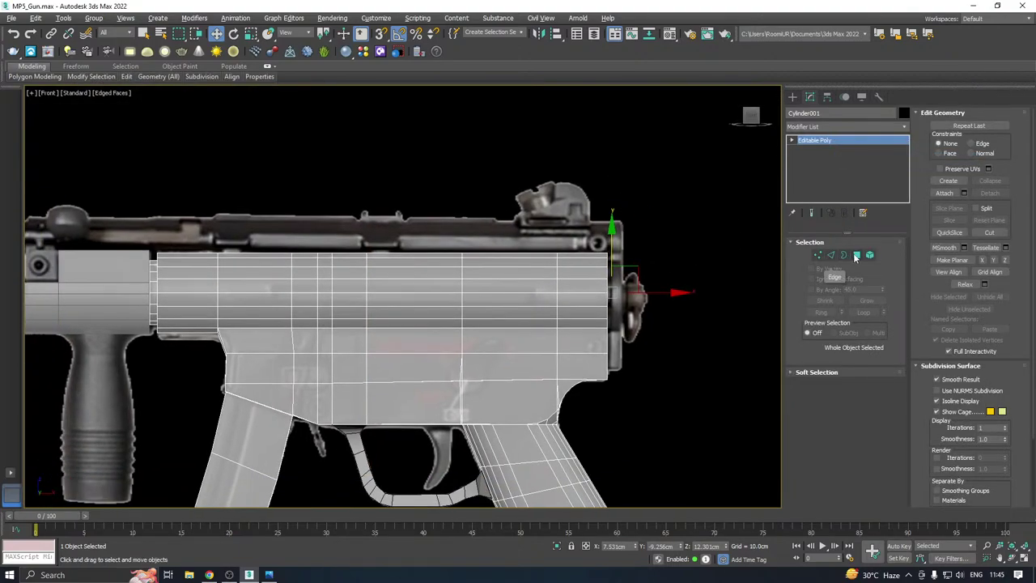
# Select two adjacent rows of polygons along the top of the receiver cylinder, from the rear end to about its middle
pyautogui.click(856, 255)
pyautogui.click(509, 255)
pyautogui.keyDown('alt'); pyautogui.moveTo(509, 256); pyautogui.dragTo(544, 273, button='middle'); pyautogui.keyUp('alt')
pyautogui.keyDown('ctrl'); pyautogui.click(546, 271); pyautogui.keyUp('ctrl')
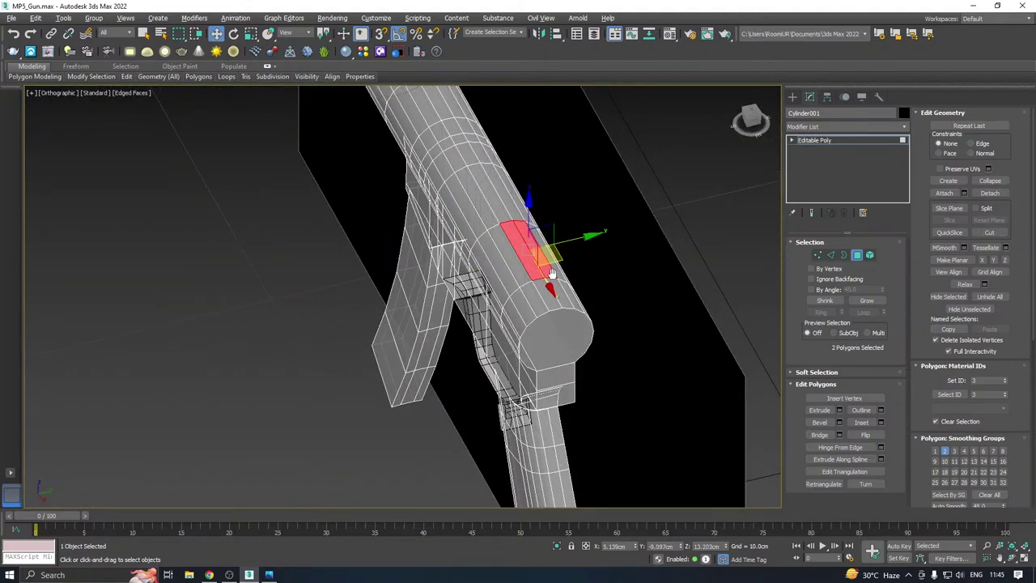
pyautogui.moveTo(552, 274); pyautogui.dragTo(534, 295, button='middle')
pyautogui.keyDown('ctrl'); pyautogui.click(528, 311); pyautogui.keyUp('ctrl')
pyautogui.keyDown('ctrl'); pyautogui.click(538, 307); pyautogui.keyUp('ctrl')
pyautogui.keyDown('ctrl'); pyautogui.click(490, 232); pyautogui.keyUp('ctrl')
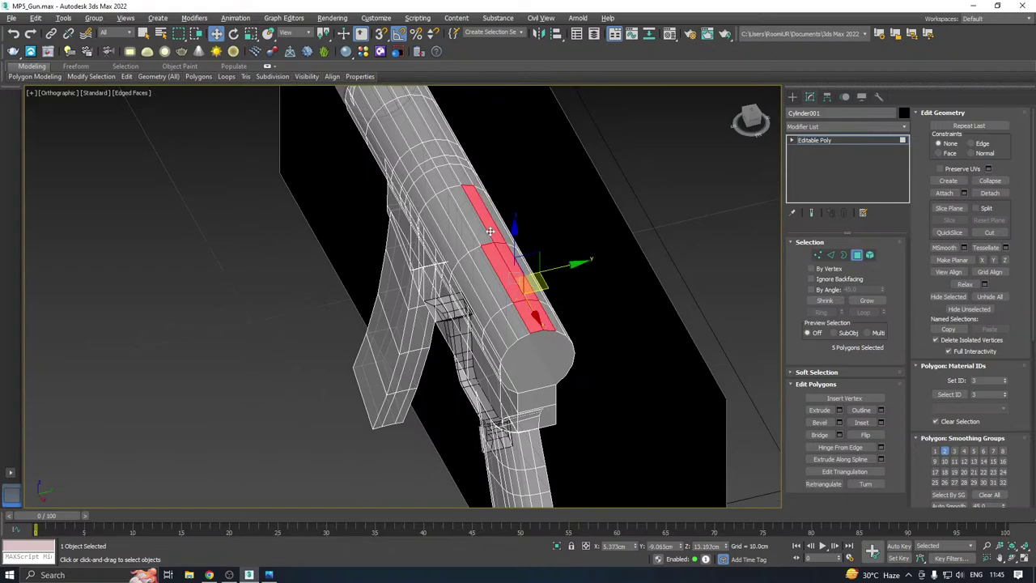
pyautogui.keyDown('ctrl'); pyautogui.click(489, 231); pyautogui.keyUp('ctrl')
pyautogui.keyDown('alt'); pyautogui.moveTo(490, 232); pyautogui.dragTo(475, 304, button='middle'); pyautogui.keyUp('alt')
pyautogui.keyDown('ctrl'); pyautogui.click(447, 274); pyautogui.keyUp('ctrl')
pyautogui.keyDown('ctrl'); pyautogui.click(456, 277); pyautogui.keyUp('ctrl')
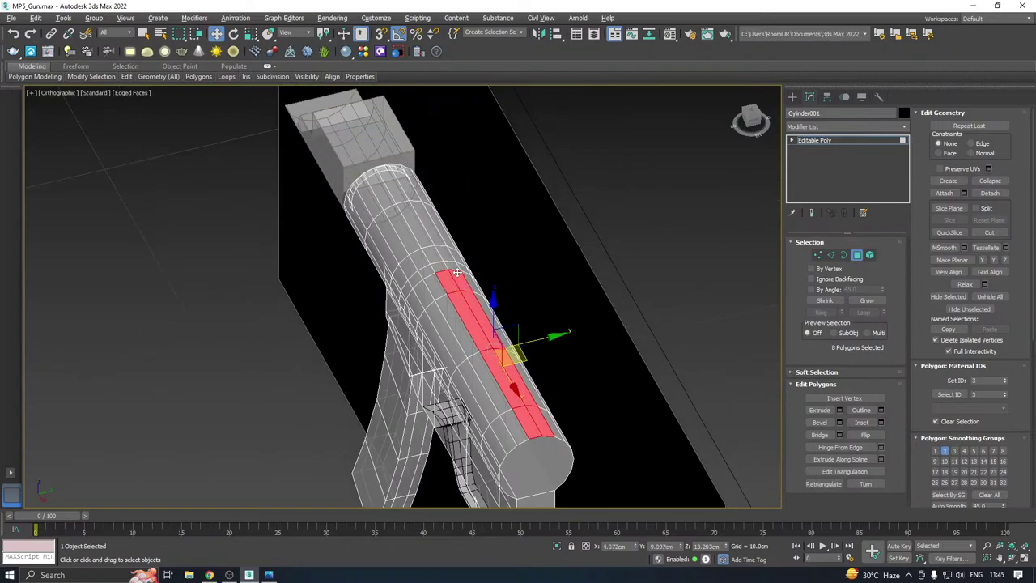
# Extend the two-row polygon selection along the top of the receiver cylinder up to its front end
pyautogui.keyDown('ctrl'); pyautogui.click(450, 260); pyautogui.keyUp('ctrl')
pyautogui.hotkey('ctrl', 'z')
pyautogui.keyDown('ctrl'); pyautogui.click(456, 264); pyautogui.keyUp('ctrl')
pyautogui.keyDown('ctrl'); pyautogui.click(450, 259); pyautogui.keyUp('ctrl')
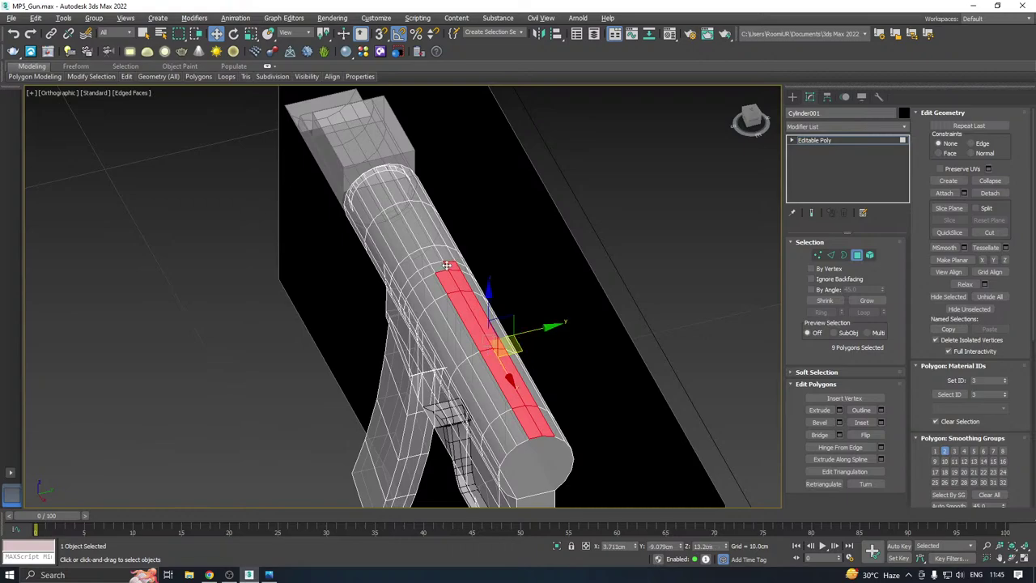
pyautogui.keyDown('ctrl'); pyautogui.click(441, 252); pyautogui.keyUp('ctrl')
pyautogui.keyDown('ctrl'); pyautogui.click(436, 244); pyautogui.keyUp('ctrl')
pyautogui.keyDown('ctrl'); pyautogui.click(430, 238); pyautogui.keyUp('ctrl')
pyautogui.keyDown('ctrl'); pyautogui.click(423, 235); pyautogui.keyUp('ctrl')
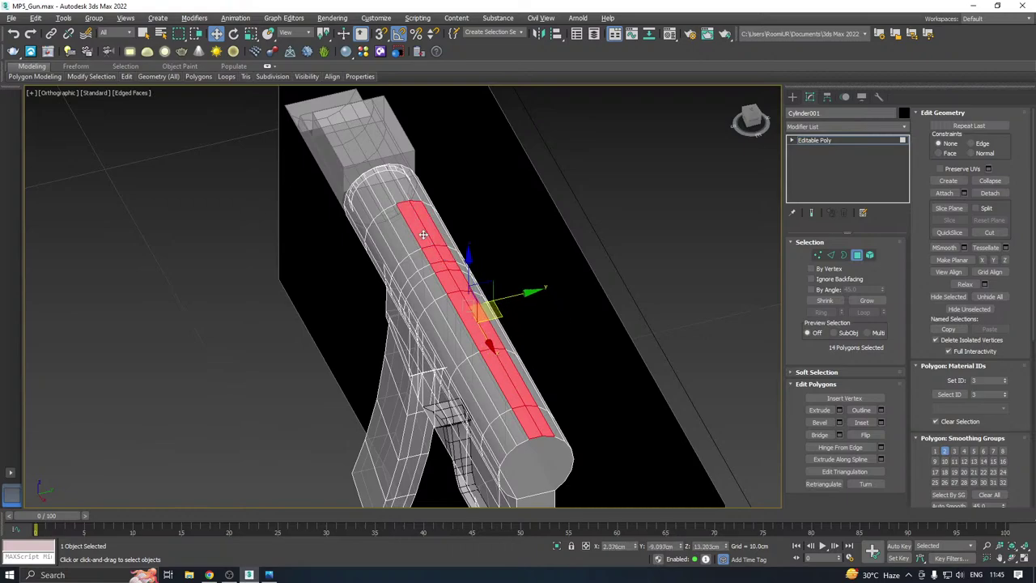
pyautogui.keyDown('ctrl'); pyautogui.click(401, 195); pyautogui.keyUp('ctrl')
pyautogui.moveTo(372, 188); pyautogui.dragTo(623, 234, button='middle')
pyautogui.keyDown('ctrl'); pyautogui.click(437, 259); pyautogui.keyUp('ctrl')
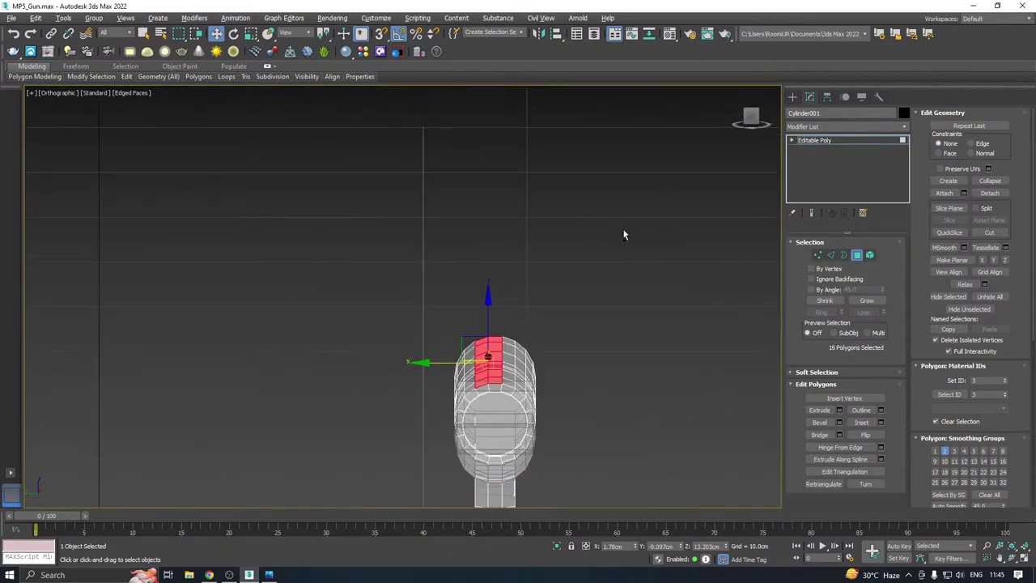
# In the Top view, deselect the off-centre outer row of polygons along the receiver's top
pyautogui.press('t')
pyautogui.scroll(10, 403, 311)
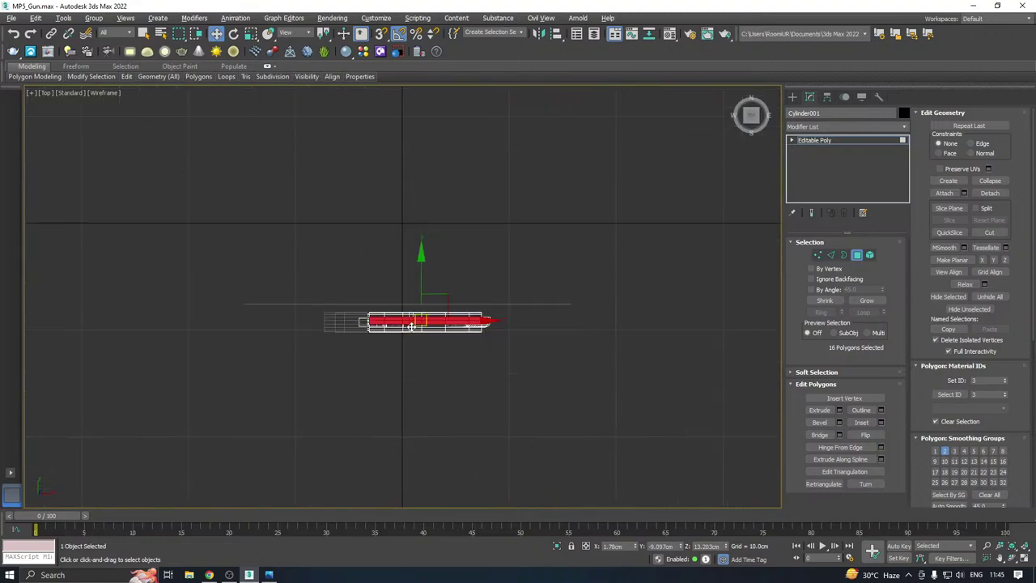
pyautogui.moveTo(385, 371); pyautogui.dragTo(403, 313, button='middle')
pyautogui.scroll(3, 405, 311)
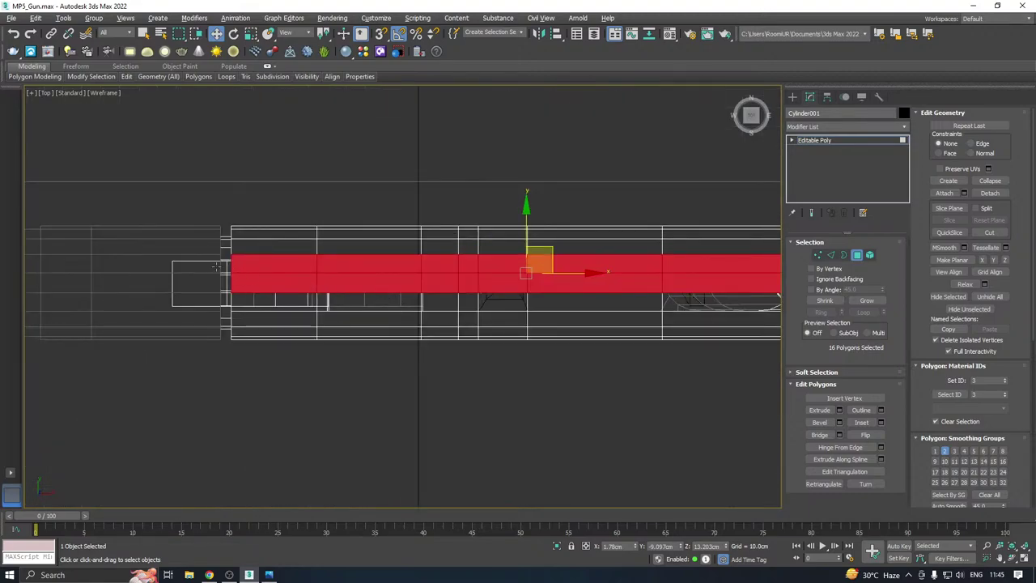
pyautogui.scroll(-3, 186, 265)
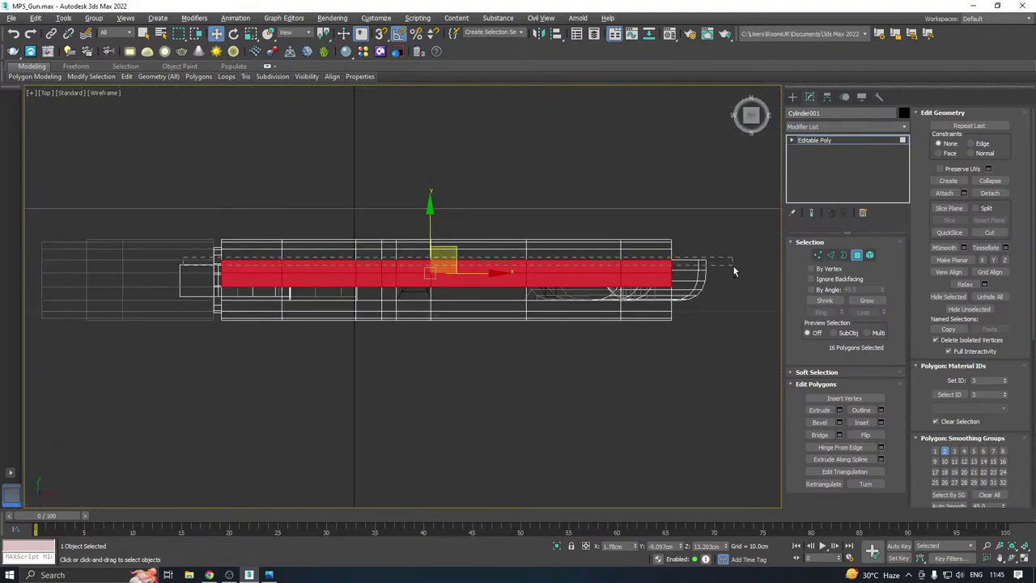
pyautogui.keyDown('alt'); pyautogui.moveTo(733, 266); pyautogui.dragTo(733, 266); pyautogui.keyUp('alt')
# Add the adjacent row of polygons on the opposite side of the centre row to the selection, along the full receiver length
pyautogui.keyDown('ctrl'); pyautogui.click(241, 294); pyautogui.keyUp('ctrl')
pyautogui.keyDown('ctrl'); pyautogui.click(333, 295); pyautogui.keyUp('ctrl')
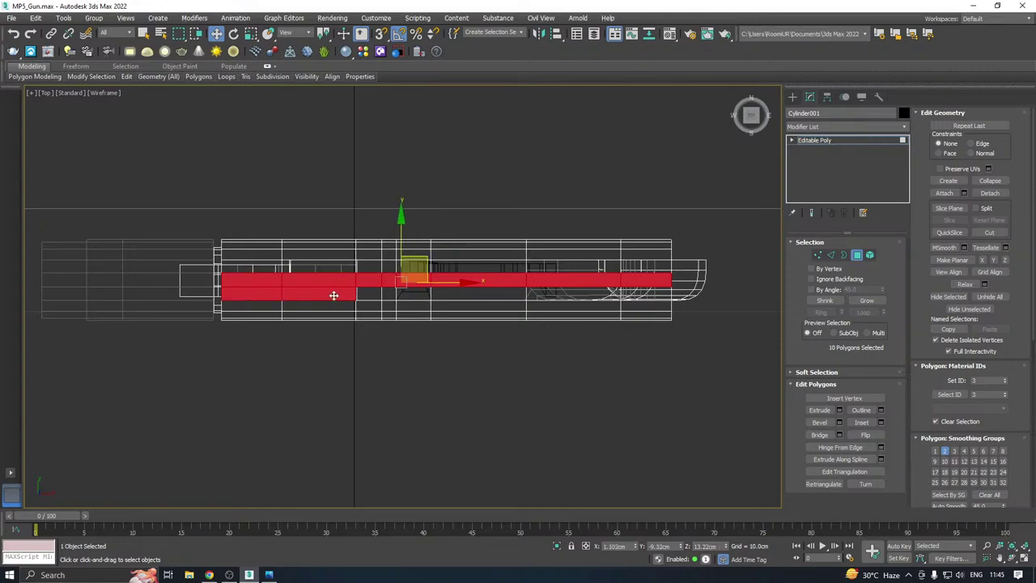
pyautogui.keyDown('ctrl'); pyautogui.click(376, 292); pyautogui.keyUp('ctrl')
pyautogui.keyDown('ctrl'); pyautogui.click(477, 293); pyautogui.keyUp('ctrl')
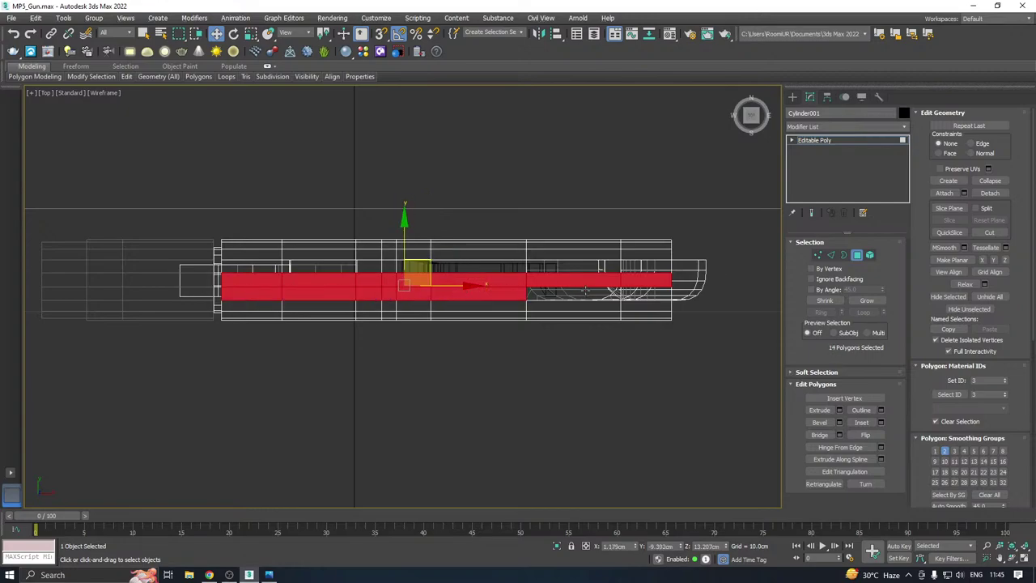
pyautogui.keyDown('ctrl'); pyautogui.click(585, 290); pyautogui.keyUp('ctrl')
pyautogui.keyDown('ctrl'); pyautogui.click(635, 292); pyautogui.keyUp('ctrl')
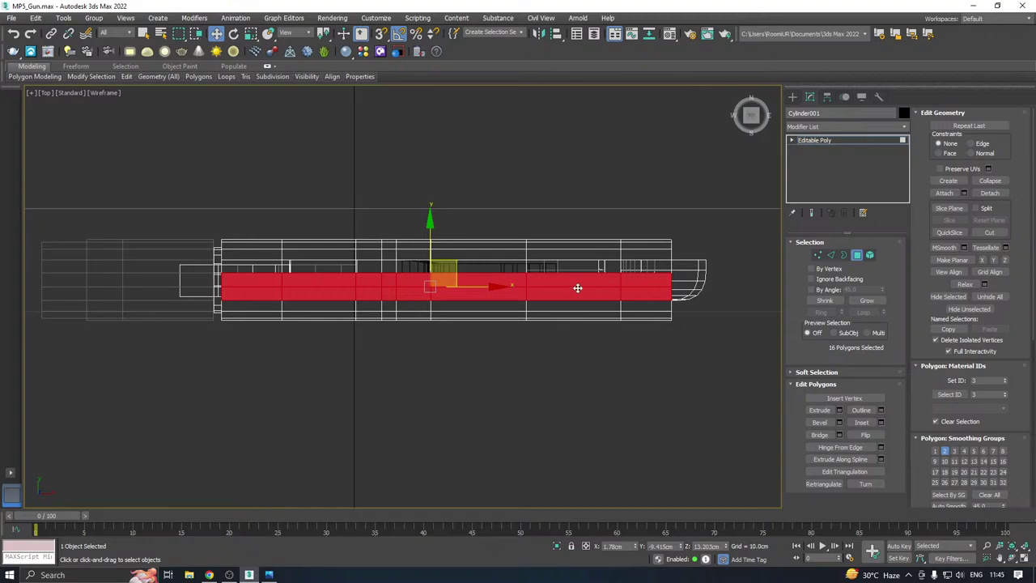
# Add the deselected outer row back so three rows of polygons are selected along the receiver's full length
pyautogui.keyDown('ctrl'); pyautogui.click(258, 270); pyautogui.keyUp('ctrl')
pyautogui.keyDown('ctrl'); pyautogui.click(333, 270); pyautogui.keyUp('ctrl')
pyautogui.keyDown('ctrl'); pyautogui.click(370, 270); pyautogui.keyUp('ctrl')
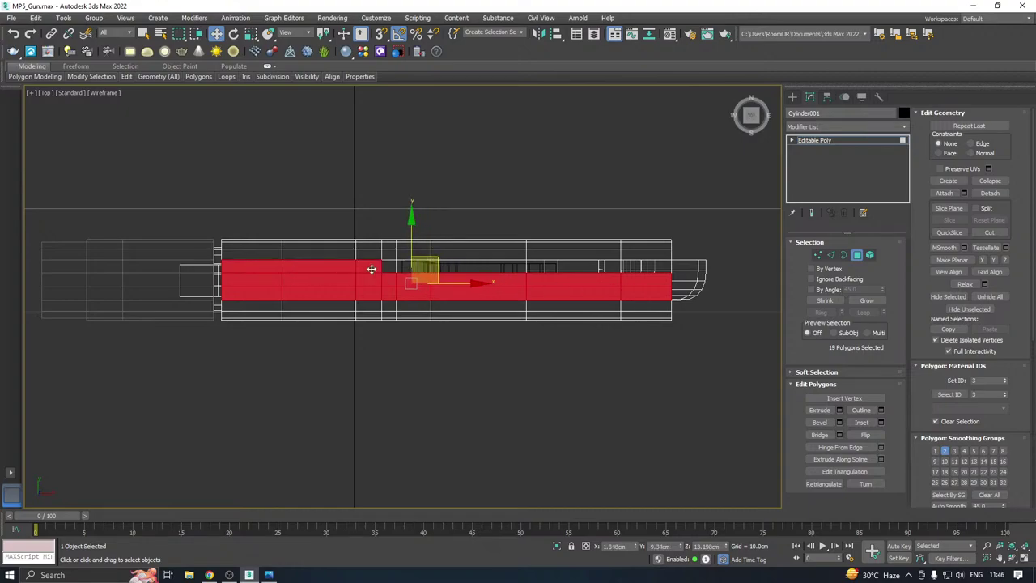
pyautogui.keyDown('ctrl'); pyautogui.click(393, 270); pyautogui.keyUp('ctrl')
pyautogui.keyDown('ctrl'); pyautogui.click(411, 268); pyautogui.keyUp('ctrl')
pyautogui.keyDown('ctrl'); pyautogui.click(455, 267); pyautogui.keyUp('ctrl')
pyautogui.keyDown('ctrl'); pyautogui.click(574, 264); pyautogui.keyUp('ctrl')
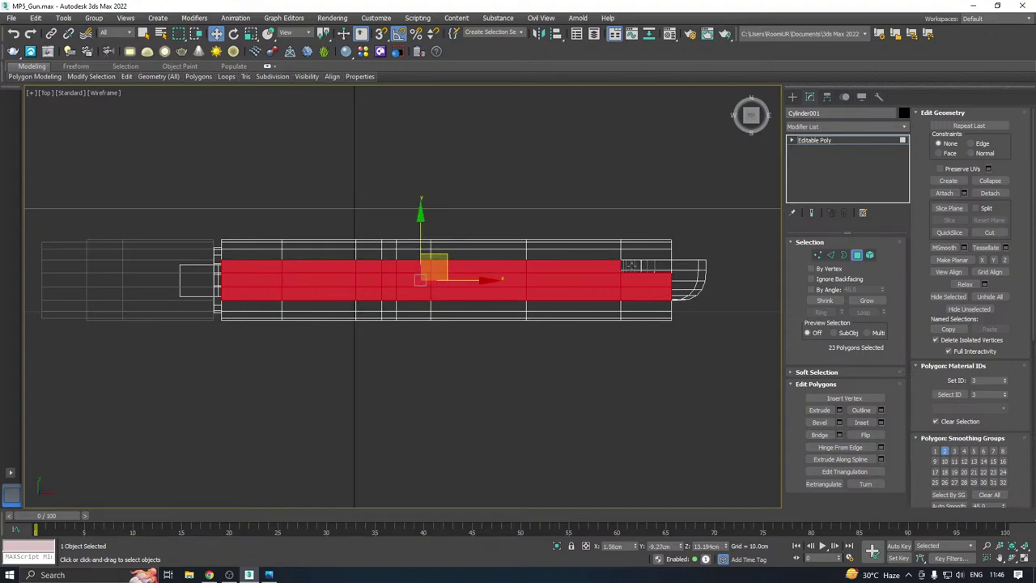
pyautogui.keyDown('ctrl'); pyautogui.click(629, 266); pyautogui.keyUp('ctrl')
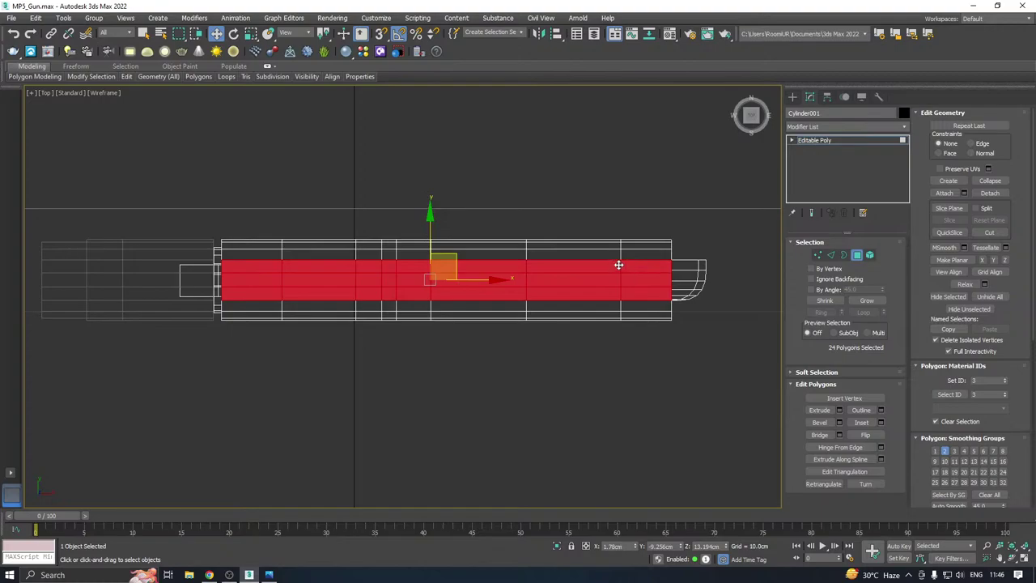
# Display the gun in a shaded Perspective view with edged faces and orbit around it to check the selected polygons
pyautogui.press('p')
pyautogui.scroll(-3, 506, 280)
pyautogui.keyDown('alt'); pyautogui.moveTo(499, 284); pyautogui.dragTo(492, 236, button='middle'); pyautogui.keyUp('alt')
pyautogui.keyDown('alt'); pyautogui.moveTo(422, 243); pyautogui.dragTo(120, 165, button='middle'); pyautogui.keyUp('alt')
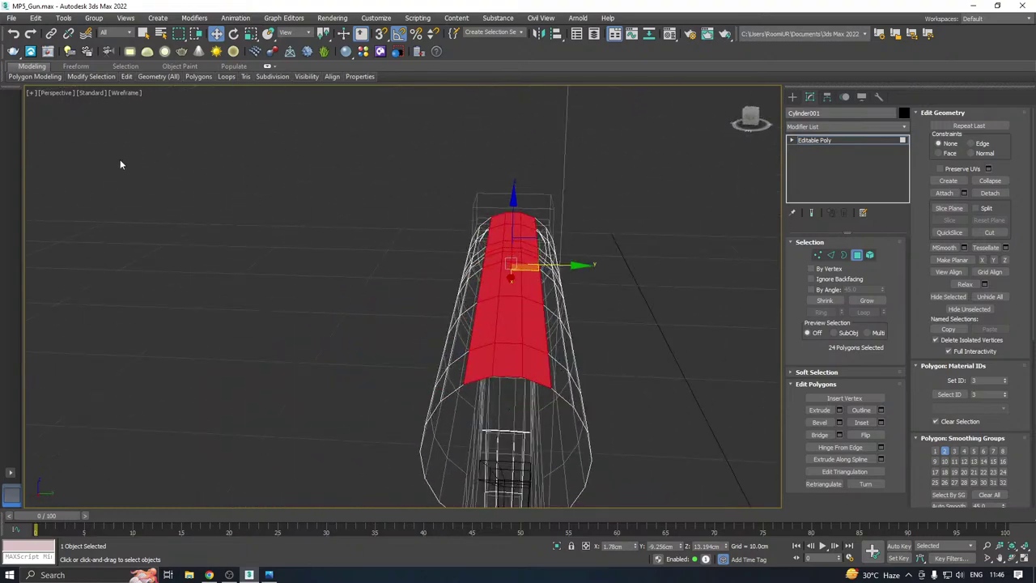
pyautogui.click(115, 92)
pyautogui.click(149, 107)
pyautogui.keyDown('alt'); pyautogui.moveTo(154, 107); pyautogui.dragTo(123, 172, button='middle'); pyautogui.keyUp('alt')
pyautogui.click(133, 94)
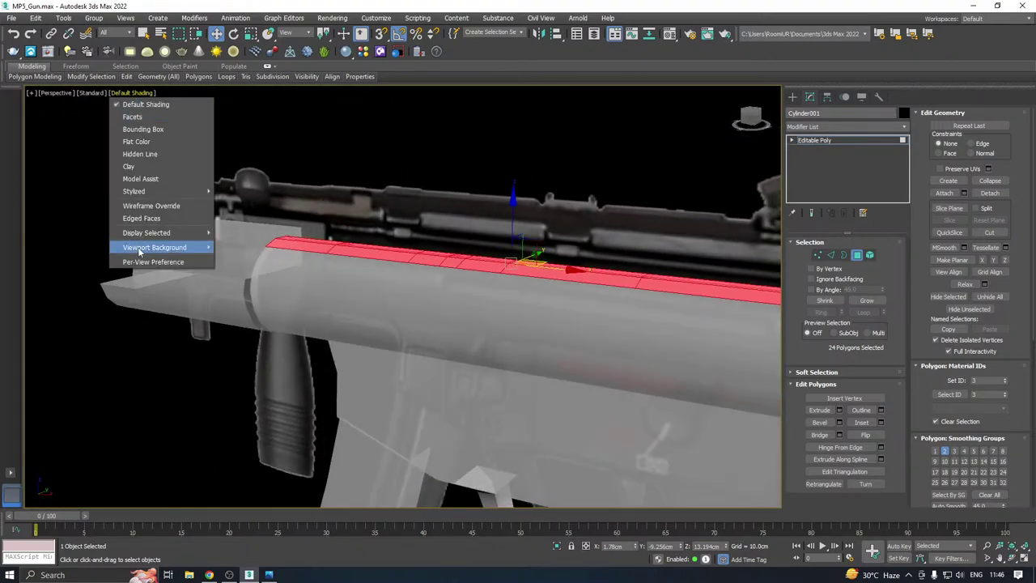
pyautogui.moveTo(162, 235)
pyautogui.click(267, 242)
pyautogui.keyDown('alt'); pyautogui.moveTo(449, 274); pyautogui.dragTo(521, 279, button='middle'); pyautogui.keyUp('alt')
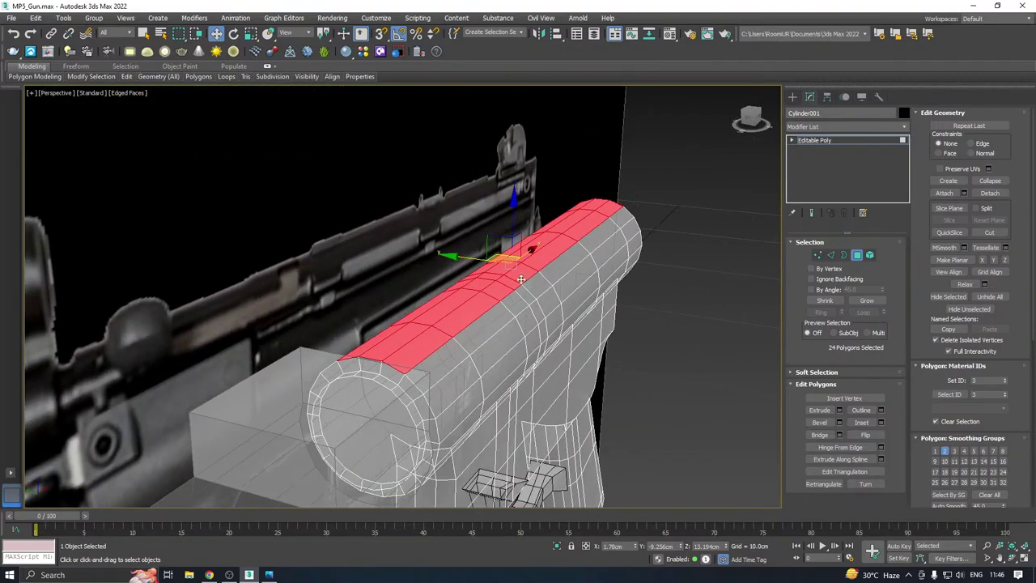
# In the Front view, move the vertices at the receiver's rear end slightly backward along X toward the reference outline
pyautogui.press('f')
pyautogui.press('z')
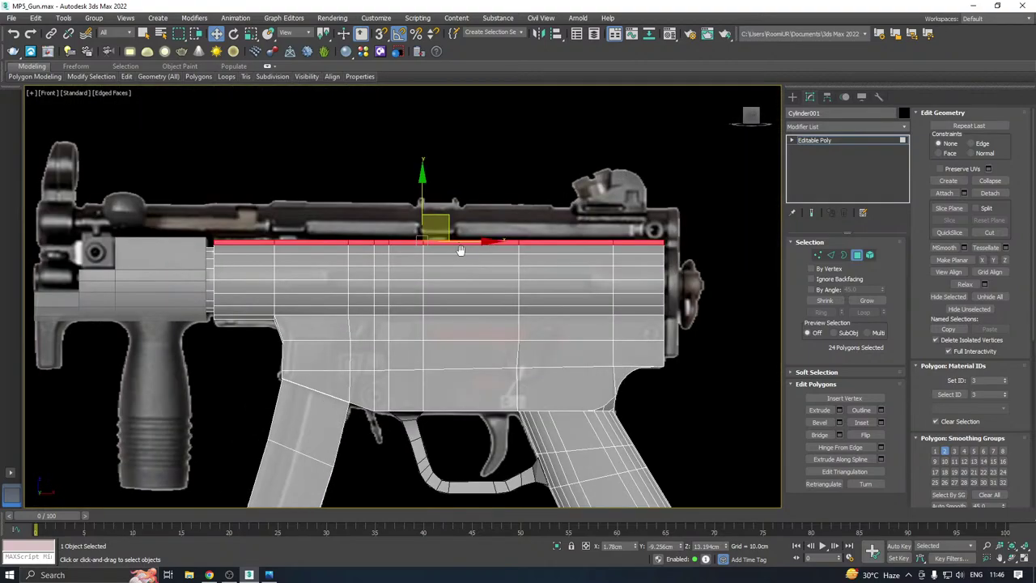
pyautogui.moveTo(460, 250); pyautogui.dragTo(460, 300, button='middle')
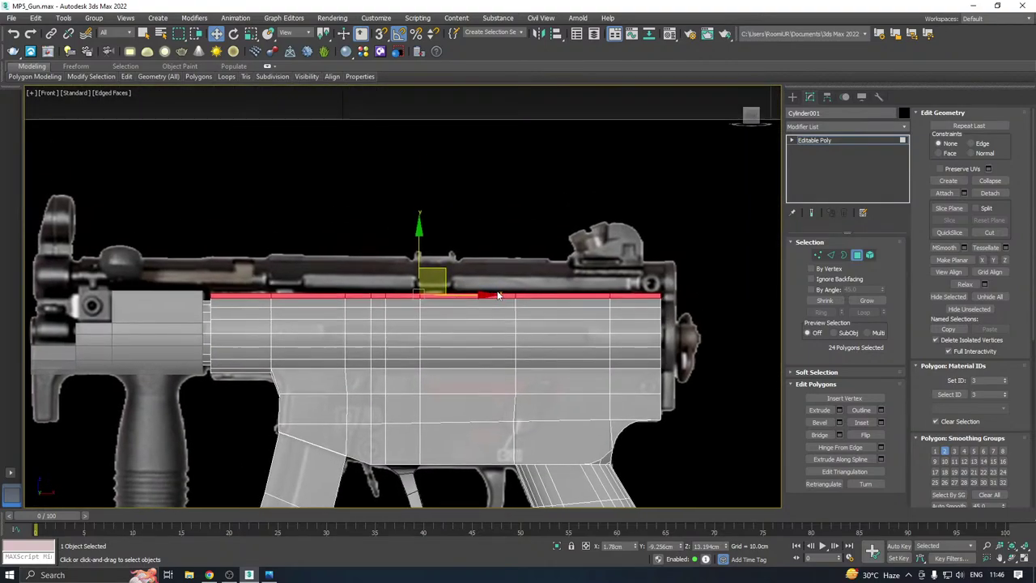
pyautogui.scroll(2, 498, 296)
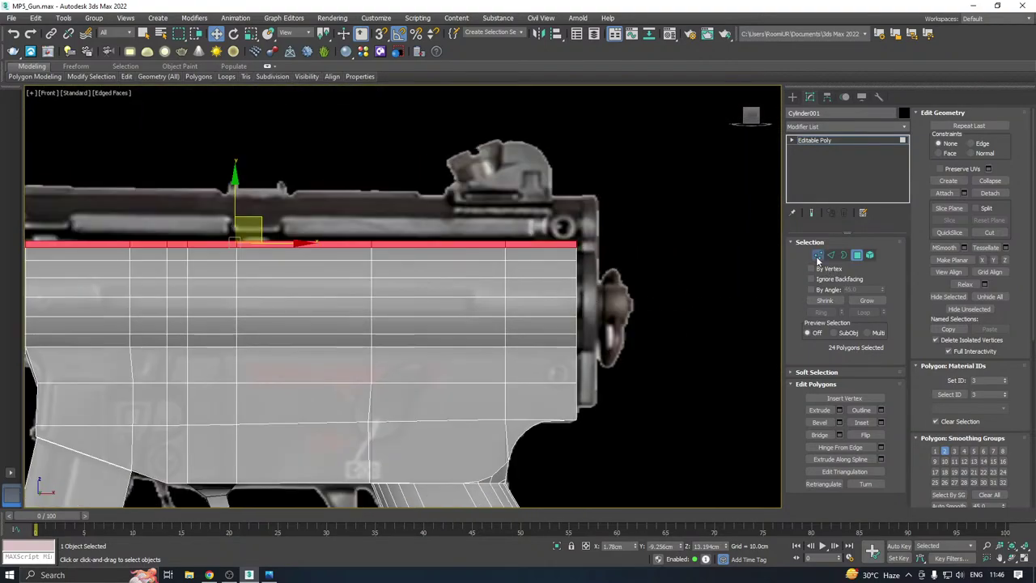
pyautogui.click(817, 256)
pyautogui.scroll(2, 603, 288)
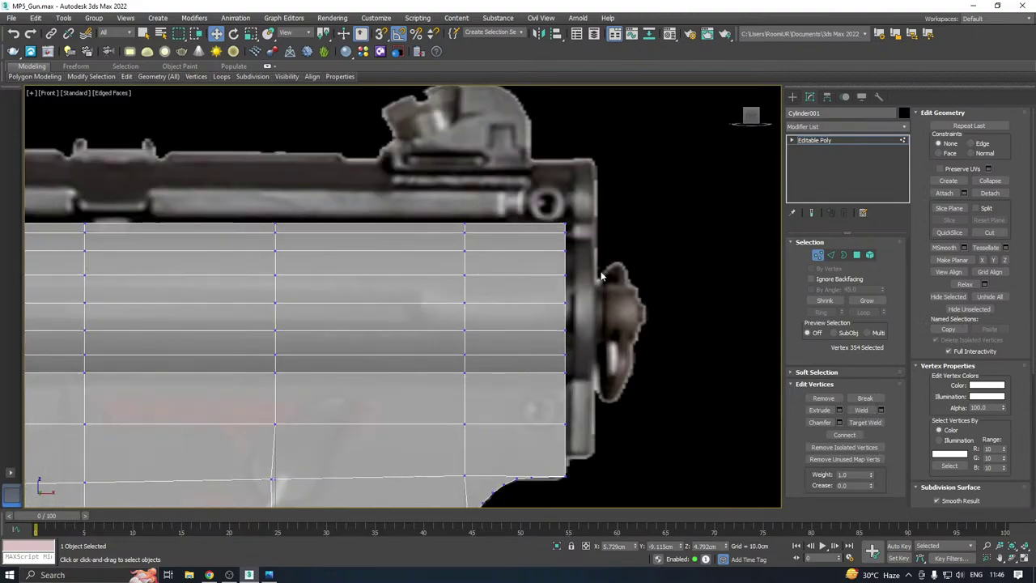
pyautogui.moveTo(621, 205); pyautogui.dragTo(548, 491)
pyautogui.moveTo(617, 326); pyautogui.dragTo(622, 326)
# Extrude the selected polygon strip on top of the receiver by 0.398 cm
pyautogui.moveTo(413, 280); pyautogui.dragTo(670, 303, button='middle')
pyautogui.scroll(-2, 532, 270)
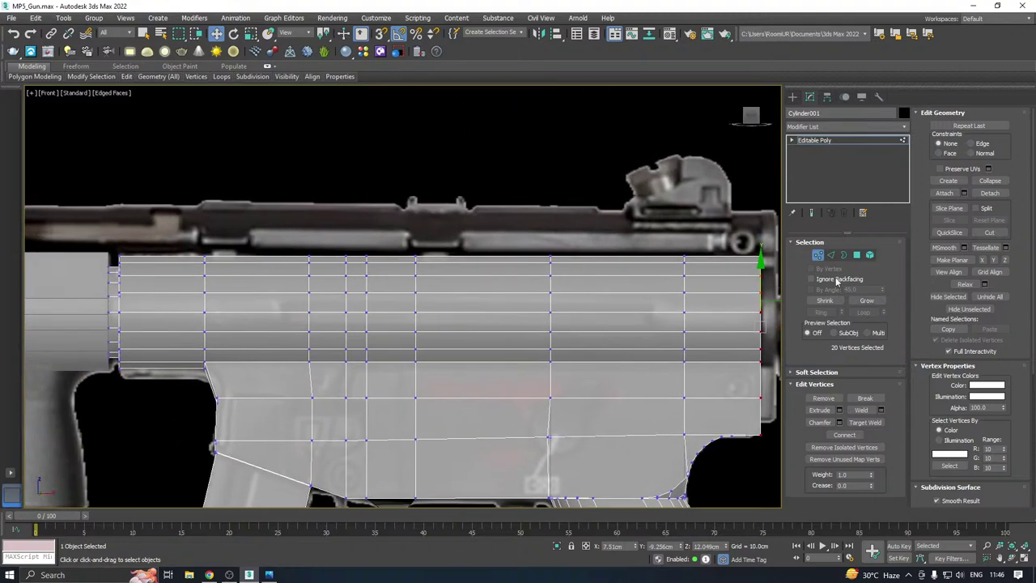
pyautogui.click(857, 254)
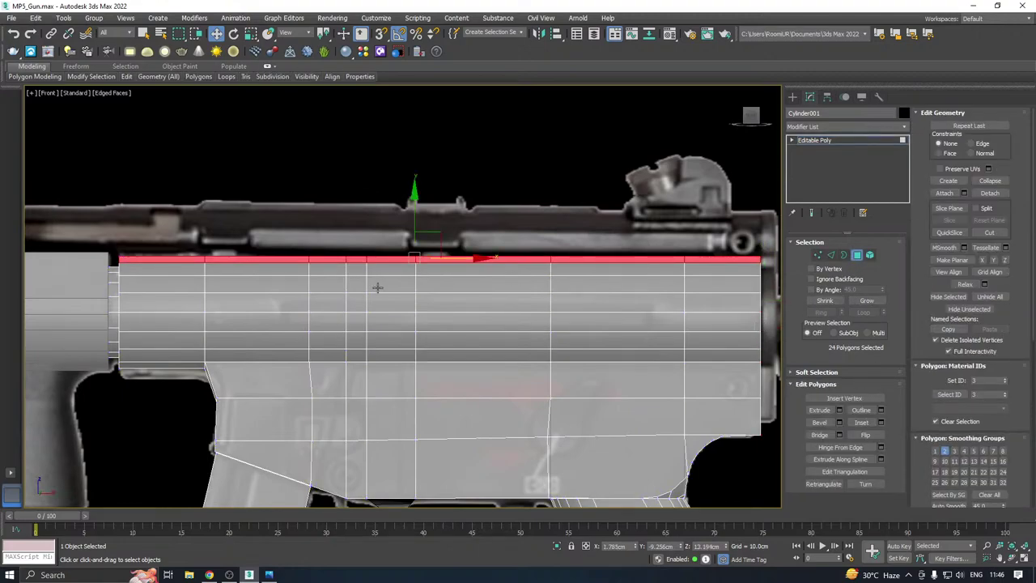
pyautogui.scroll(-2, 377, 287)
pyautogui.moveTo(384, 289); pyautogui.dragTo(437, 289, button='middle')
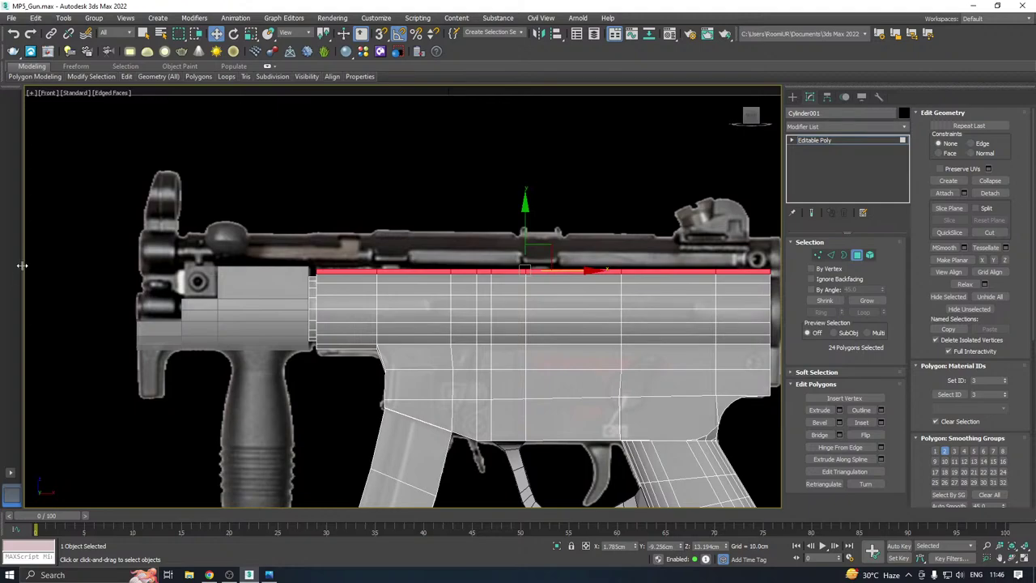
pyautogui.click(839, 409)
pyautogui.moveTo(592, 303); pyautogui.dragTo(495, 318, button='middle')
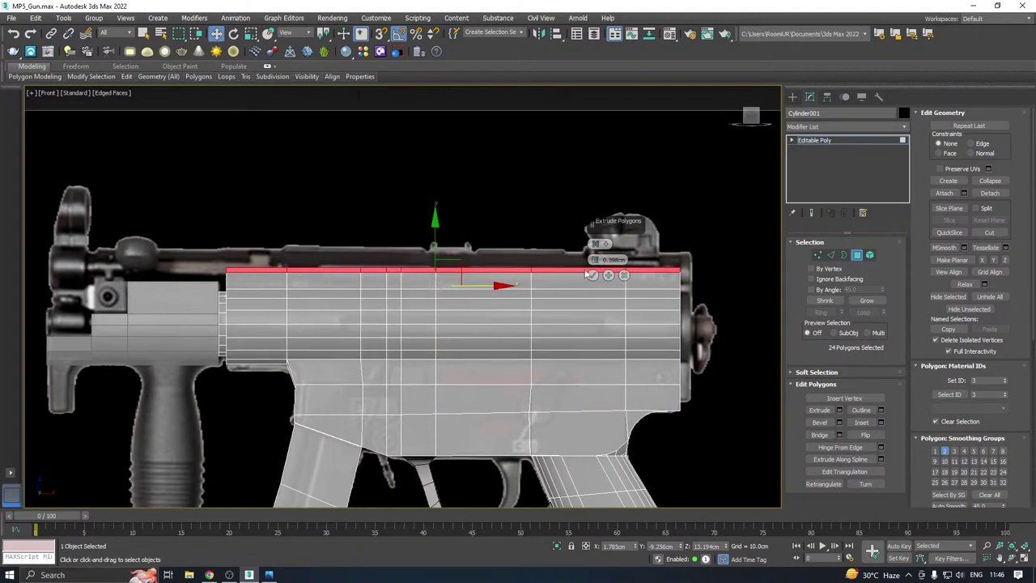
pyautogui.click(591, 275)
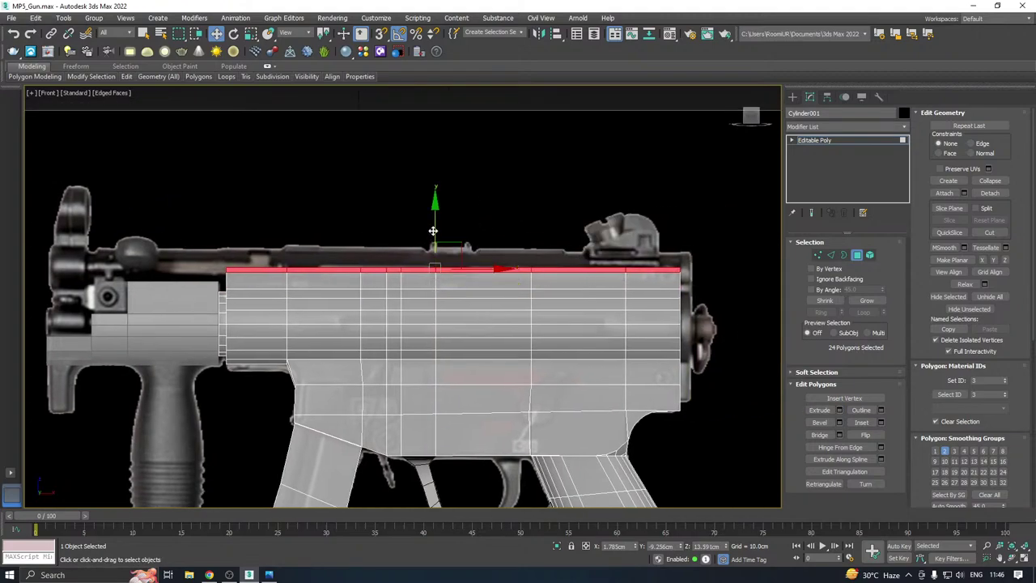
# Lower the selected polygons on top of the receiver slightly in the Front view and make them planar
pyautogui.moveTo(431, 236)
pyautogui.mouseDown()
pyautogui.moveTo(435, 259)
pyautogui.moveTo(434, 245)
pyautogui.mouseUp()
pyautogui.scroll(5, 224, 264)
pyautogui.scroll(-4, 381, 290)
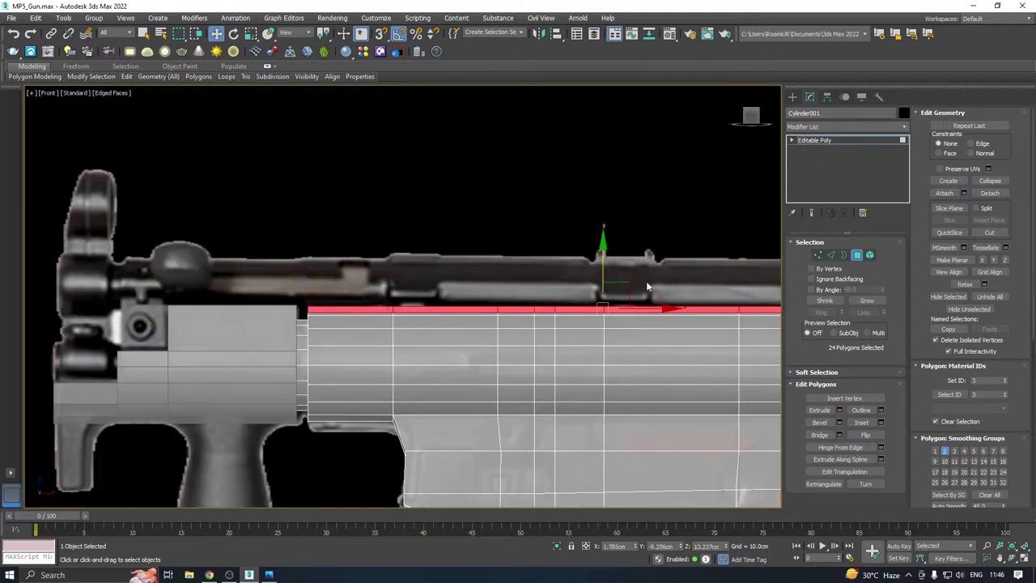
pyautogui.moveTo(602, 270)
pyautogui.mouseDown()
pyautogui.moveTo(603, 280)
pyautogui.moveTo(601, 269)
pyautogui.mouseUp()
pyautogui.keyDown('alt'); pyautogui.moveTo(601, 269); pyautogui.dragTo(454, 327, button='middle'); pyautogui.keyUp('alt')
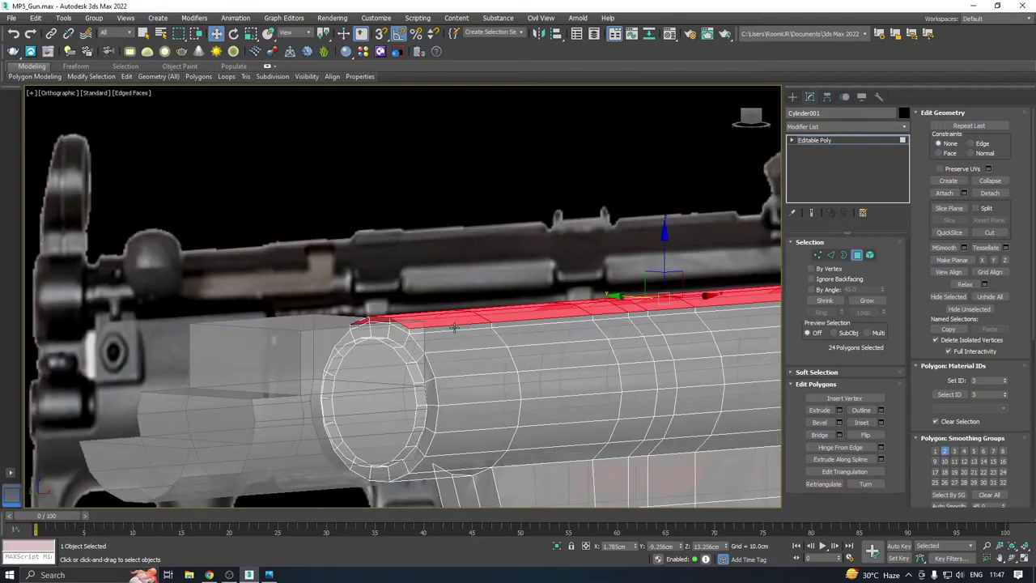
pyautogui.click(961, 261)
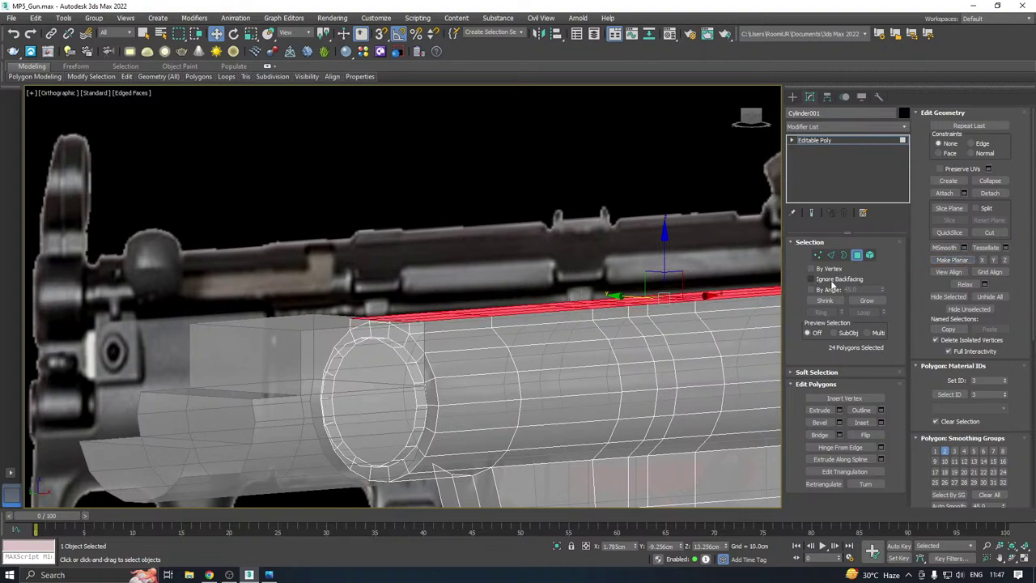
# Extrude the flattened top polygons by 0.398 cm, checking the height against the reference in the Front view
pyautogui.click(839, 411)
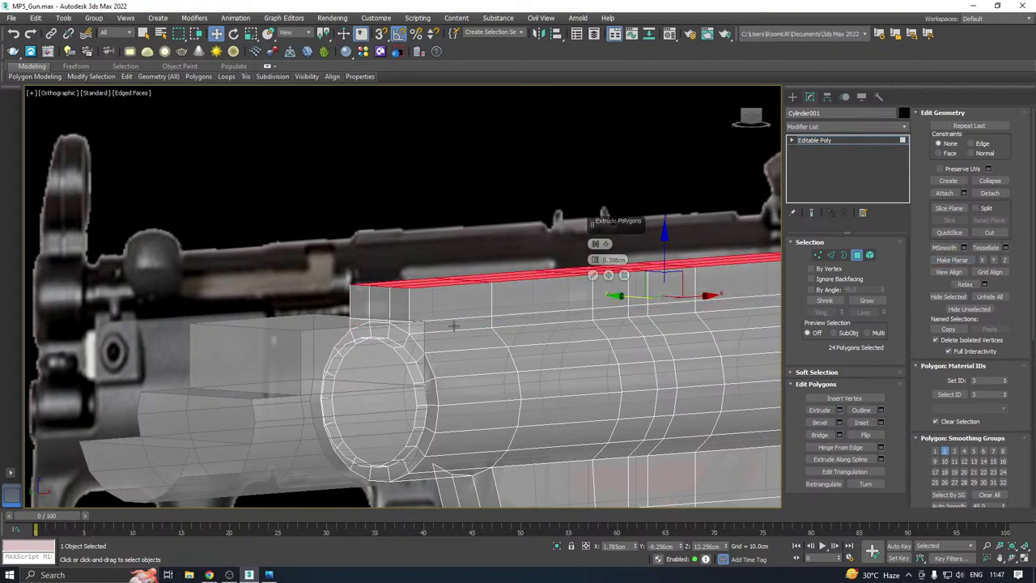
pyautogui.press('f')
pyautogui.scroll(11, 396, 271)
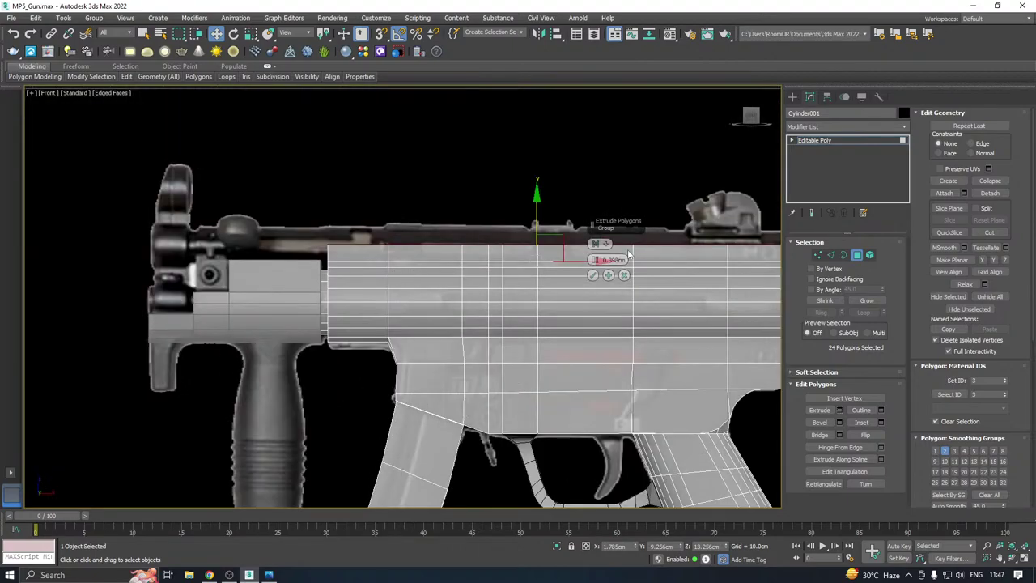
pyautogui.click(592, 275)
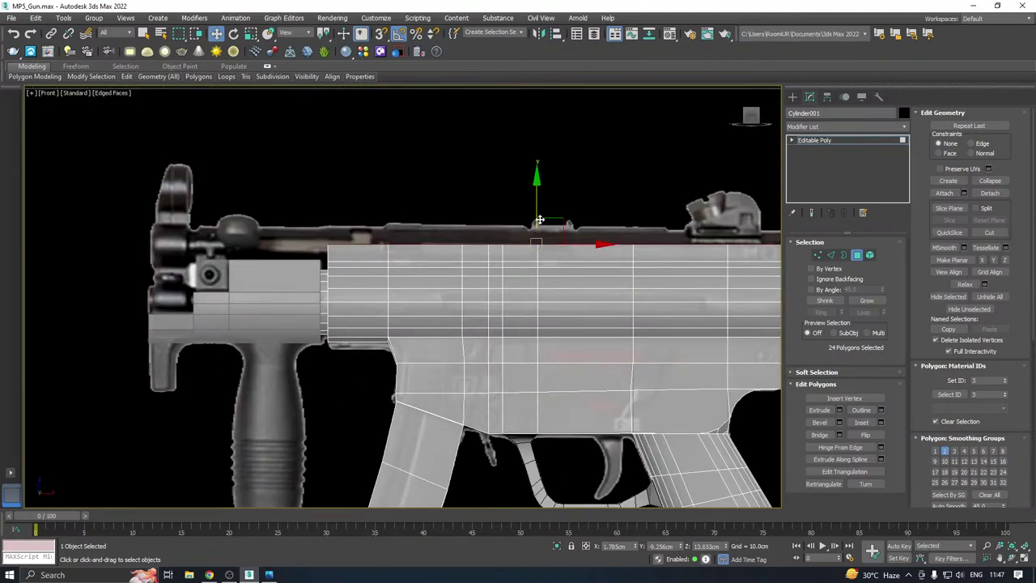
# Raise the extruded top polygons along Y to meet the upper outline of the gun in the reference image
pyautogui.moveTo(535, 215); pyautogui.dragTo(534, 192)
pyautogui.moveTo(602, 213); pyautogui.dragTo(417, 234, button='middle')
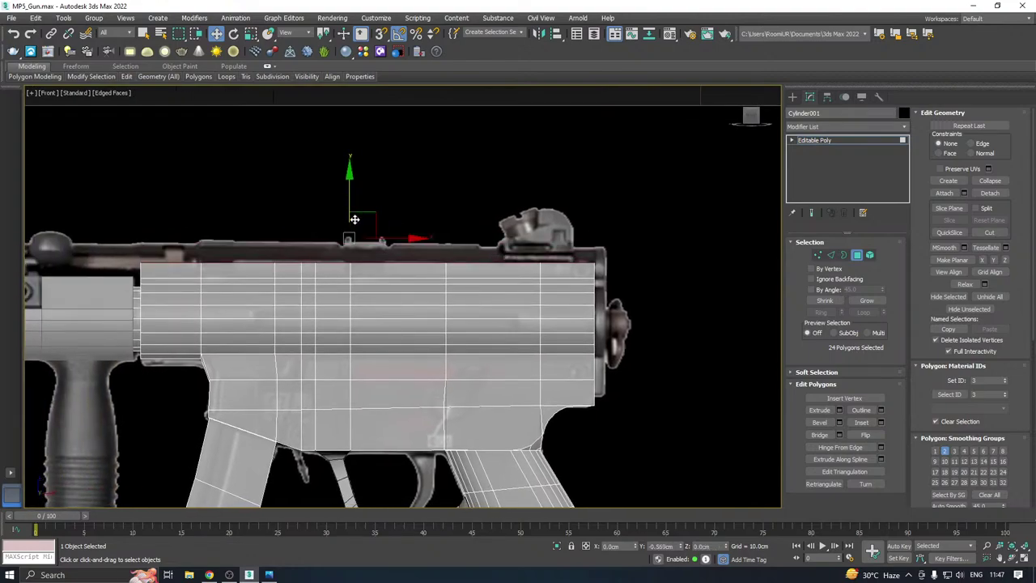
pyautogui.moveTo(350, 206); pyautogui.dragTo(349, 197)
pyautogui.moveTo(296, 207); pyautogui.dragTo(507, 210, button='middle')
pyautogui.moveTo(336, 255); pyautogui.dragTo(392, 254, button='middle')
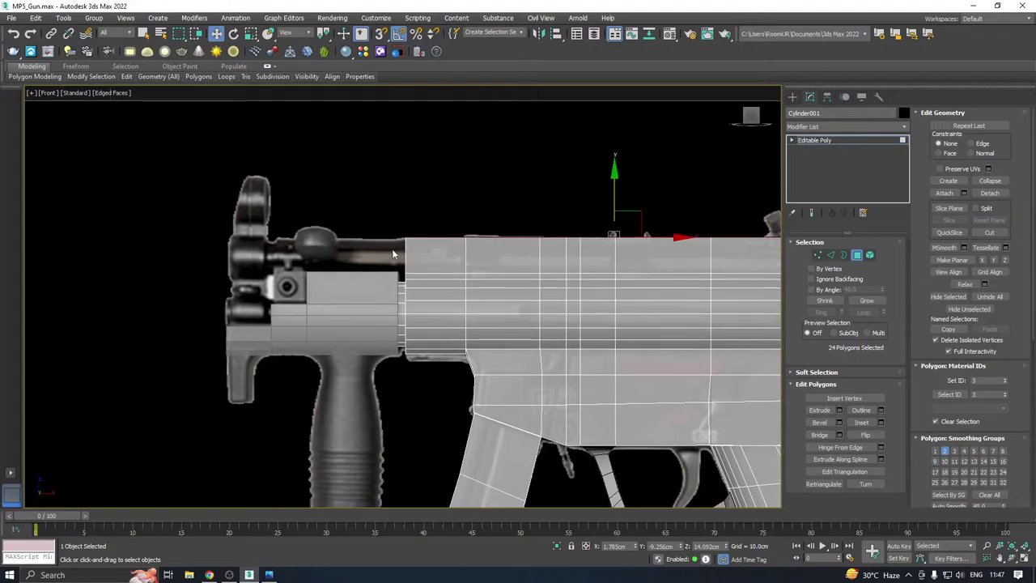
pyautogui.moveTo(493, 241); pyautogui.dragTo(365, 251, button='middle')
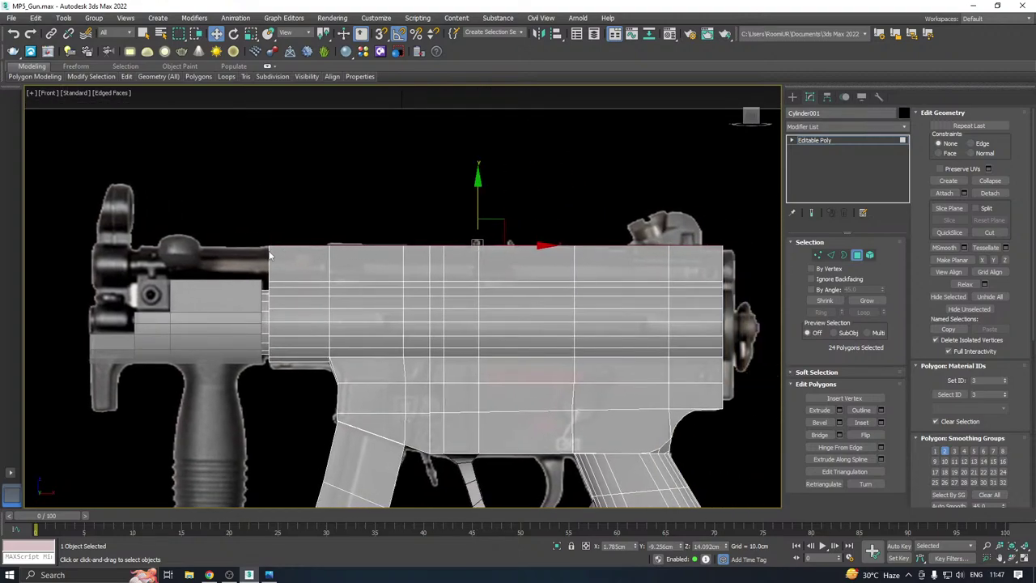
pyautogui.moveTo(269, 256); pyautogui.dragTo(366, 257, button='middle')
pyautogui.scroll(2, 367, 257)
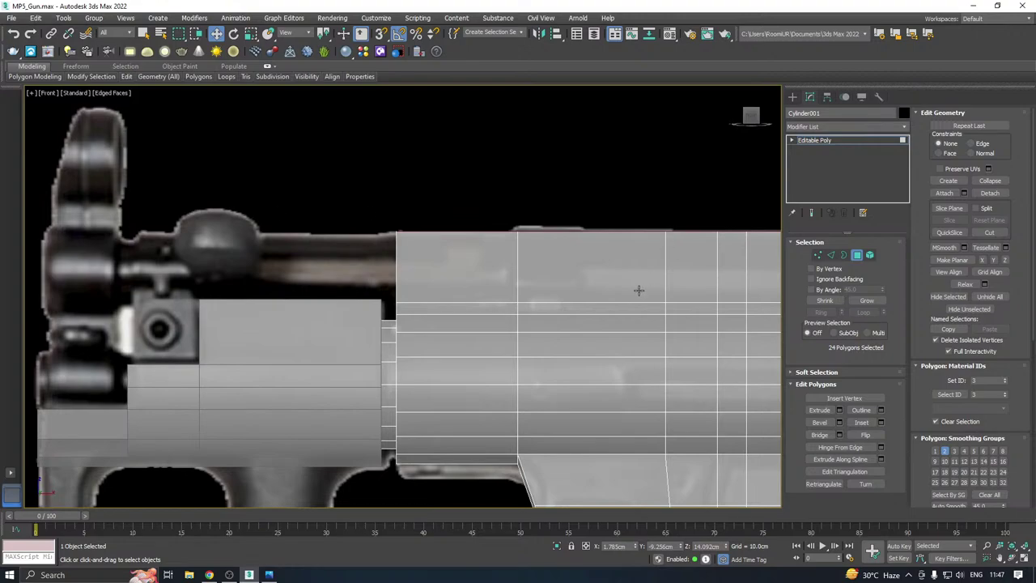
pyautogui.moveTo(457, 289); pyautogui.dragTo(248, 299, button='middle')
pyautogui.scroll(-2, 248, 298)
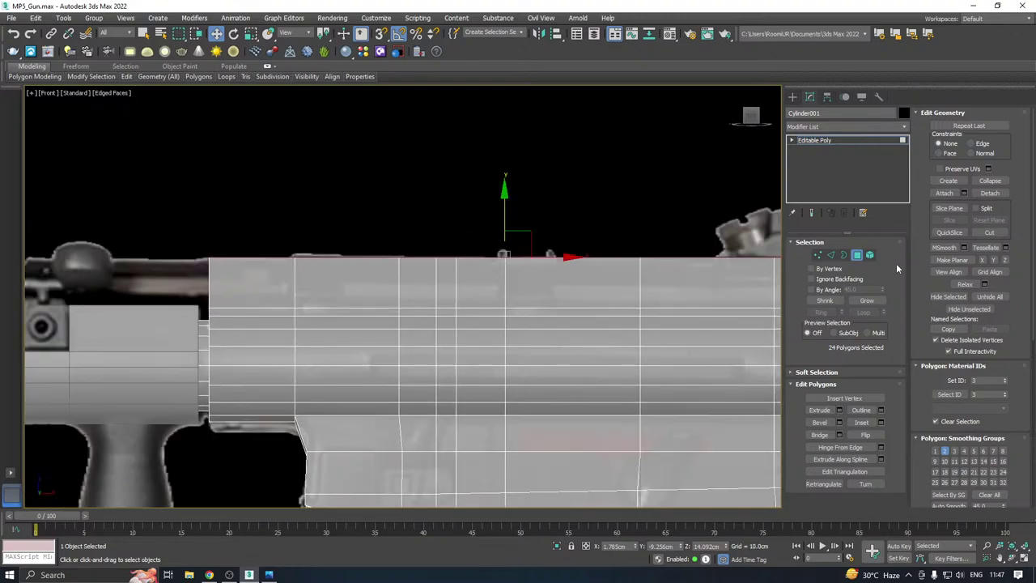
# Select the vertex row along the base of the raised upper section and move it slightly upward
pyautogui.click(818, 254)
pyautogui.scroll(-2, 185, 313)
pyautogui.moveTo(179, 296); pyautogui.dragTo(431, 304)
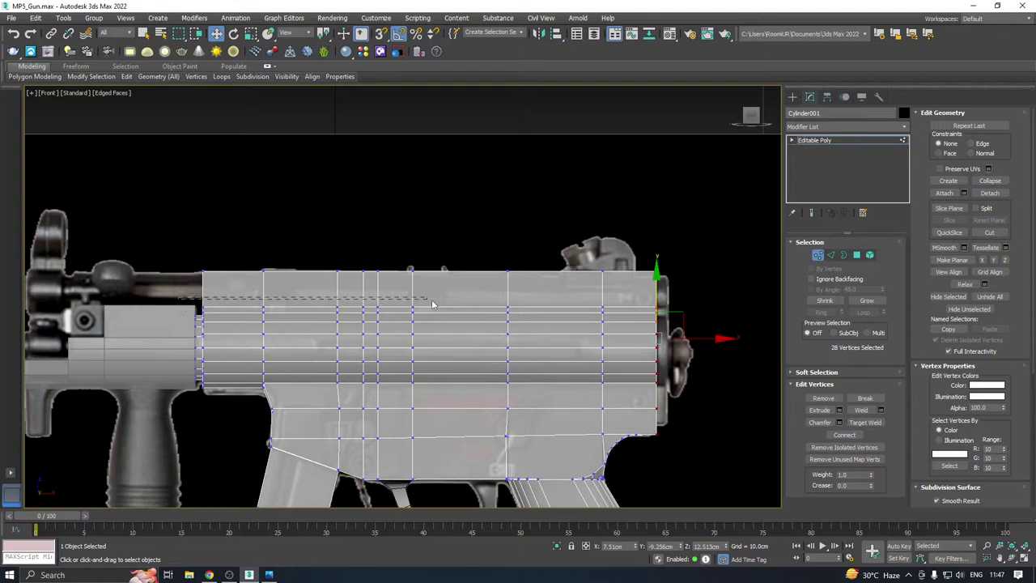
pyautogui.moveTo(723, 312); pyautogui.dragTo(734, 313)
pyautogui.scroll(2, 386, 291)
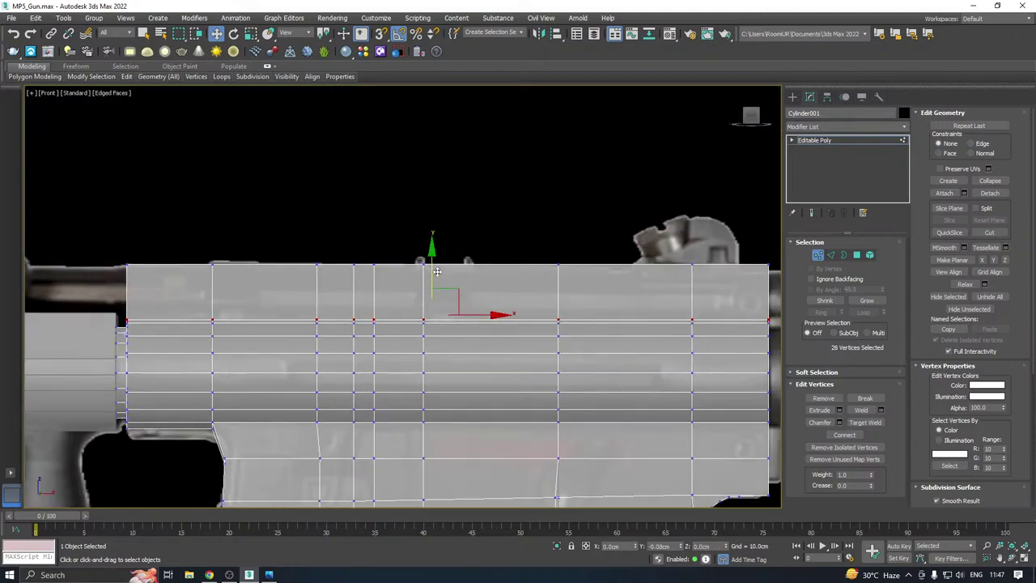
pyautogui.moveTo(435, 272); pyautogui.dragTo(432, 269)
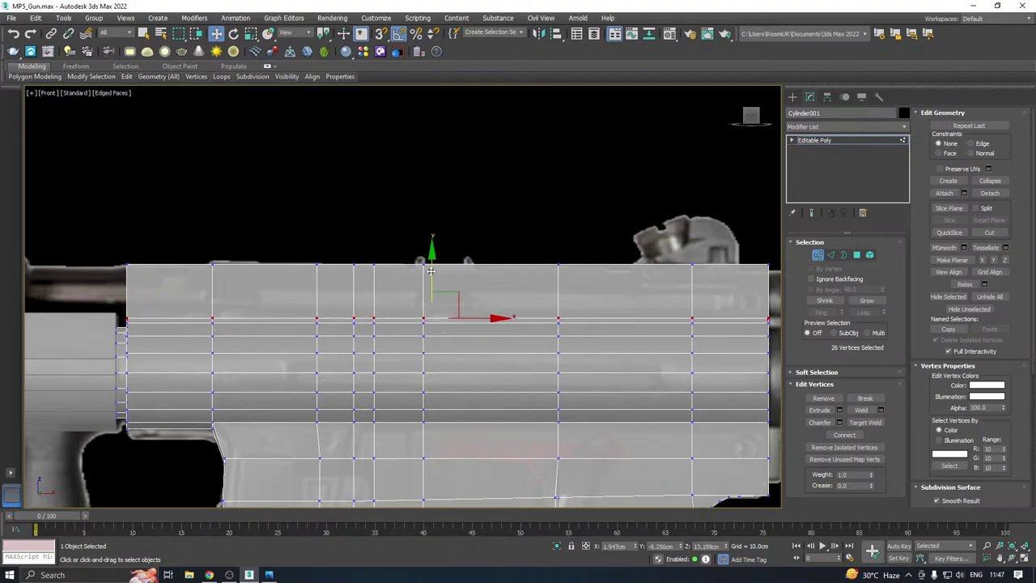
pyautogui.scroll(-2, 442, 277)
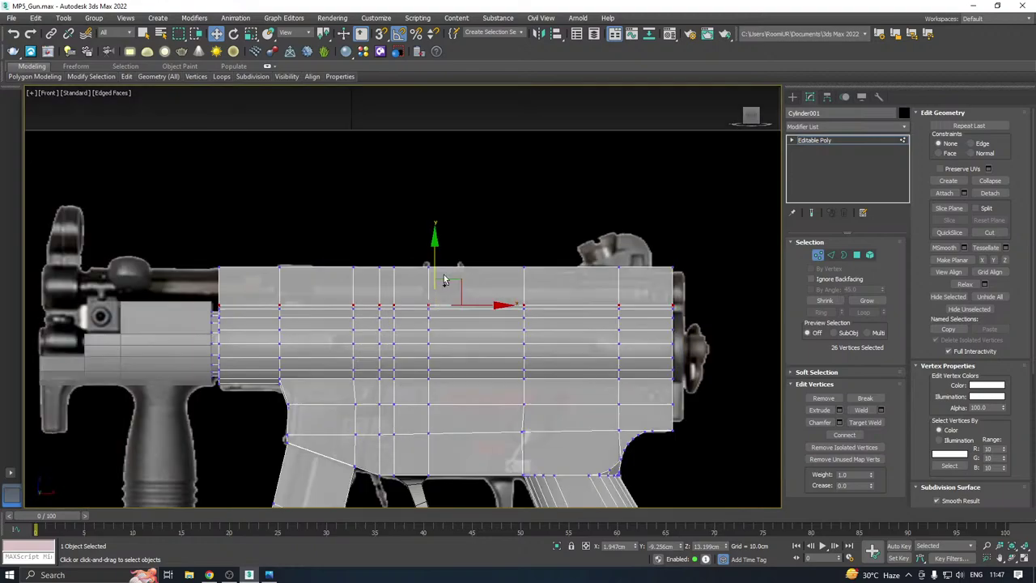
# Select the three polygons on the front end of the raised upper section and extrude them by 0.398 cm
pyautogui.moveTo(266, 273); pyautogui.dragTo(506, 290, button='middle')
pyautogui.click(857, 256)
pyautogui.click(459, 308)
pyautogui.keyDown('ctrl'); pyautogui.click(441, 306); pyautogui.keyUp('ctrl')
pyautogui.keyDown('ctrl'); pyautogui.click(451, 306); pyautogui.keyUp('ctrl')
pyautogui.press('f')
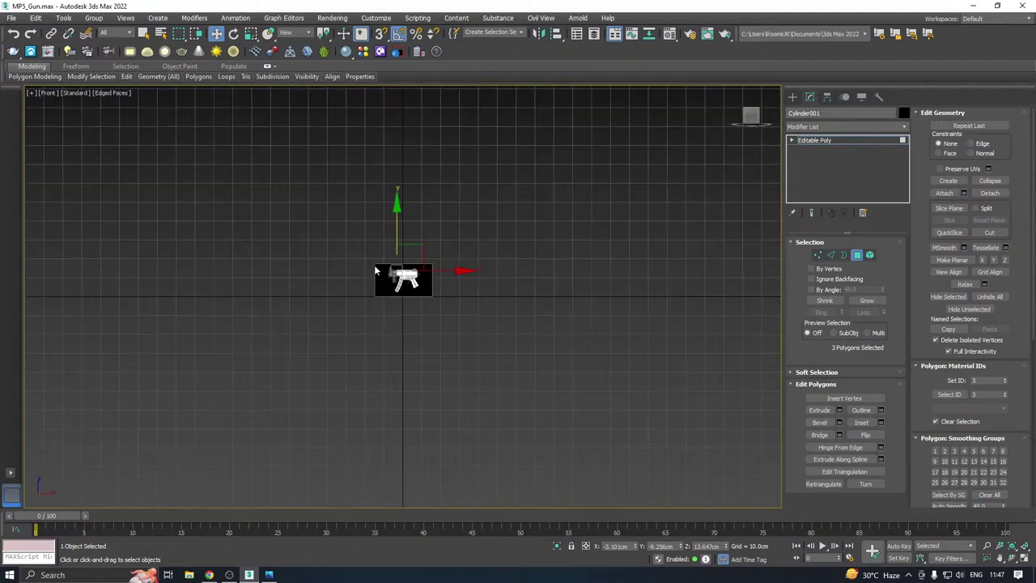
pyautogui.scroll(10, 389, 283)
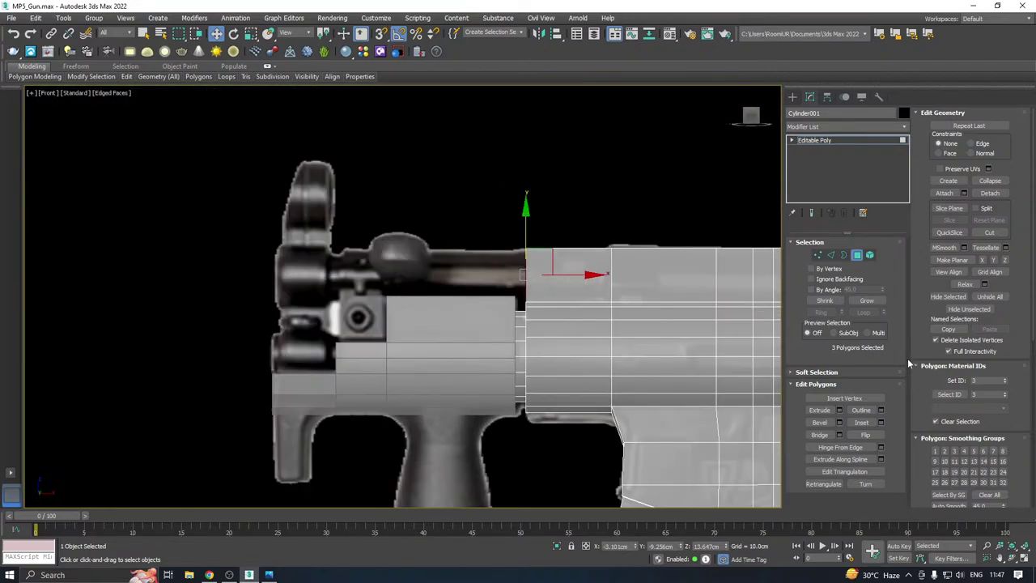
pyautogui.click(839, 409)
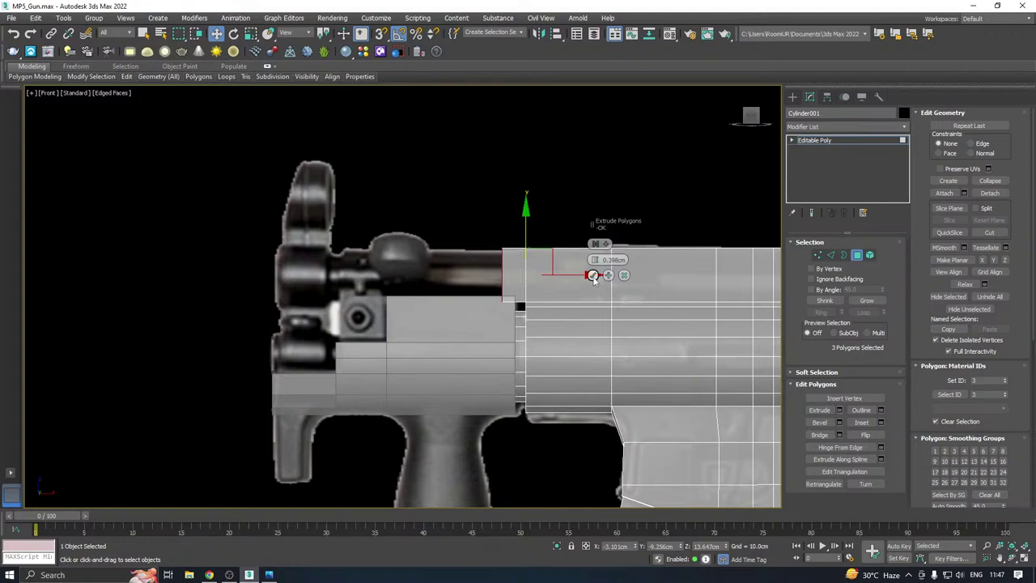
pyautogui.click(592, 275)
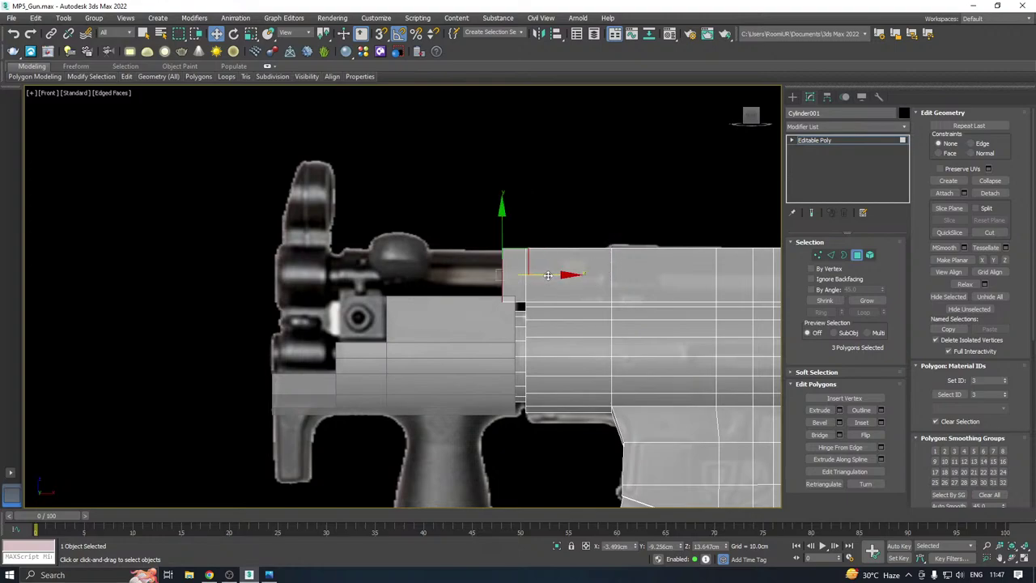
# Move the extruded front polygons forward along X until the upper section reaches the front sight in the reference
pyautogui.moveTo(548, 275); pyautogui.dragTo(469, 273)
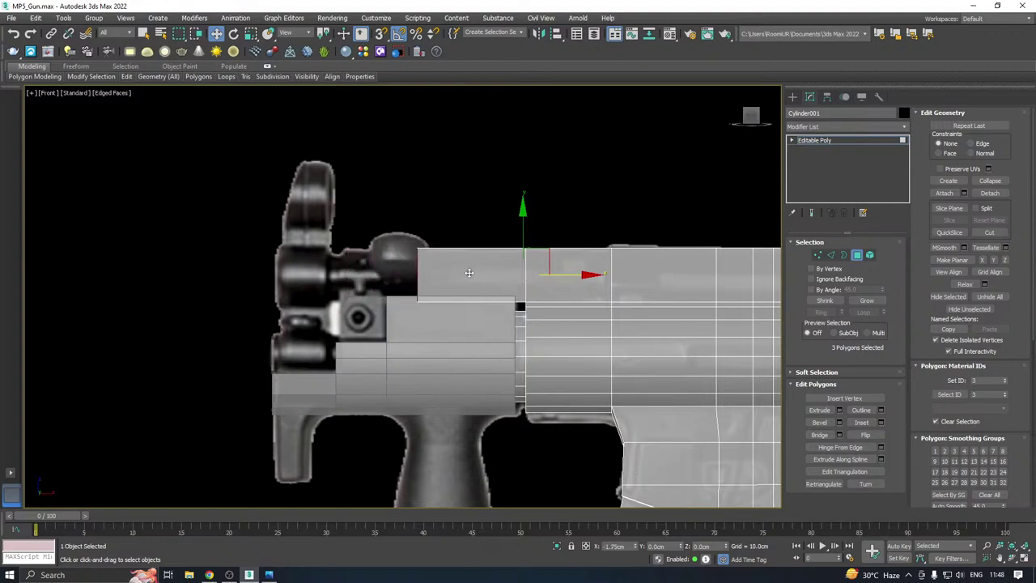
pyautogui.moveTo(548, 267); pyautogui.dragTo(433, 280, button='middle')
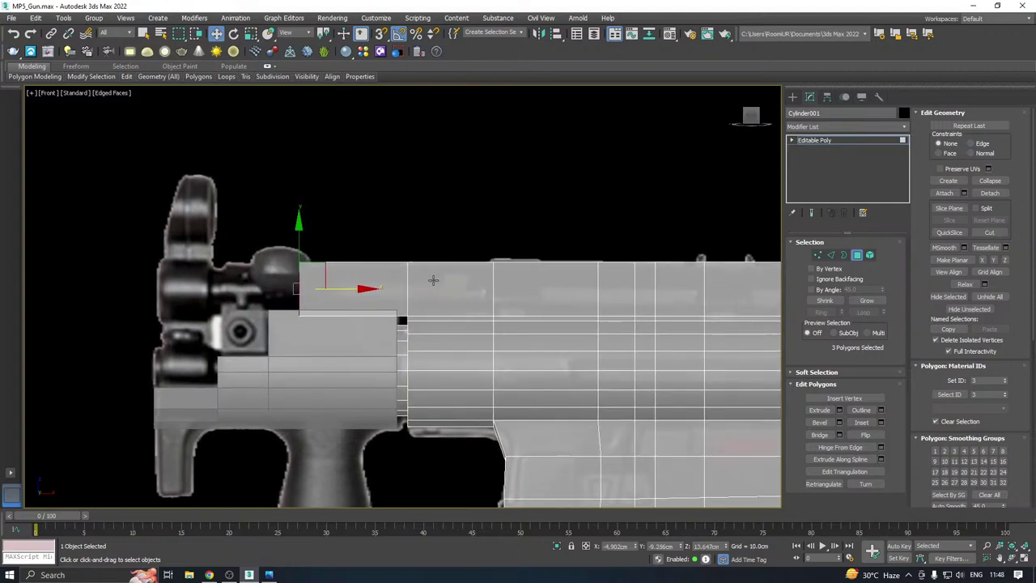
pyautogui.moveTo(363, 288); pyautogui.dragTo(289, 292)
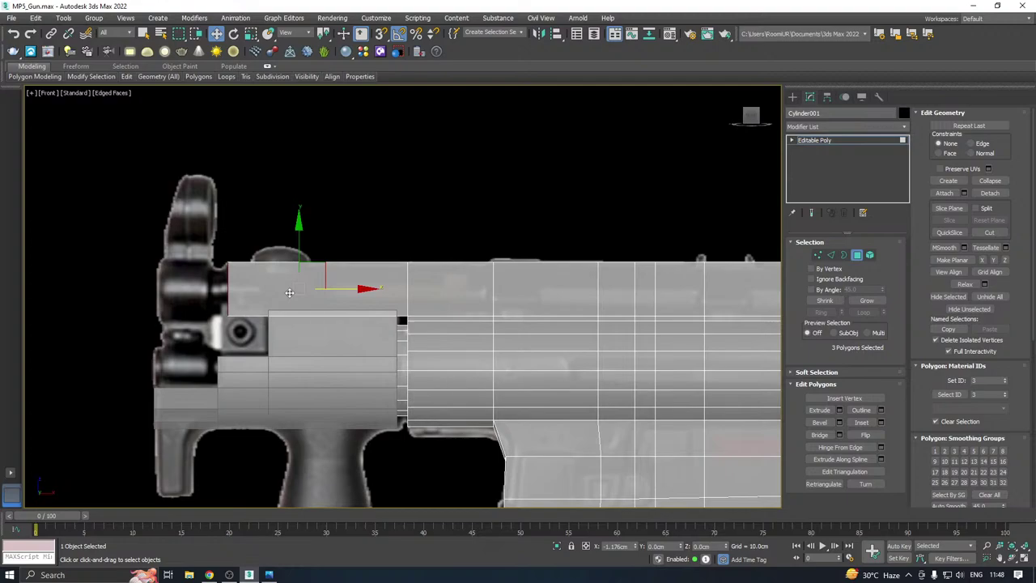
pyautogui.moveTo(288, 292)
pyautogui.mouseDown()
pyautogui.moveTo(304, 290)
pyautogui.moveTo(285, 291)
pyautogui.mouseUp()
pyautogui.scroll(-5, 270, 283)
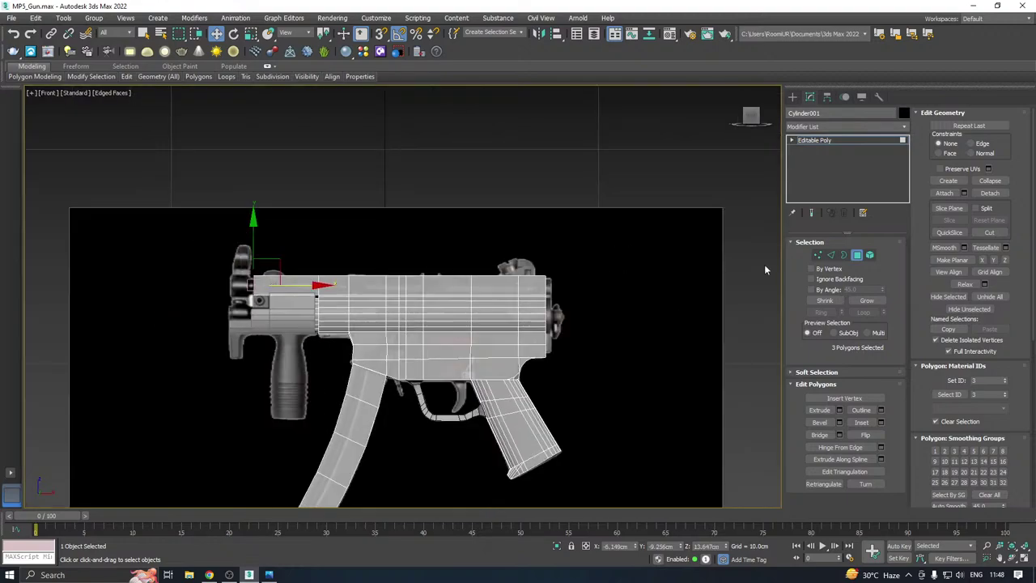
# Switch to edge editing and isolate the gun body in the Perspective view, facing the front of its upper section
pyautogui.click(830, 254)
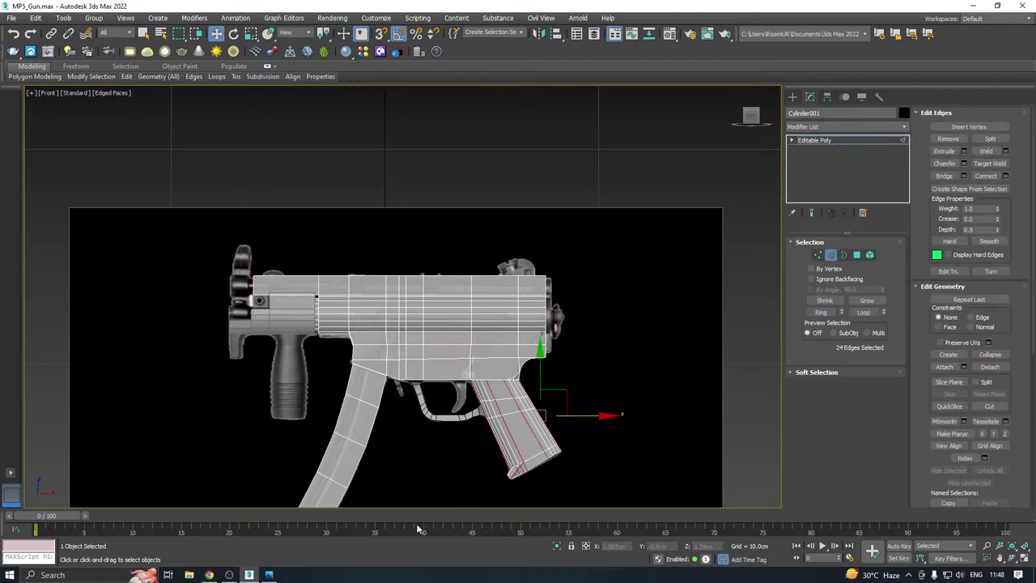
pyautogui.click(557, 547)
pyautogui.press('p')
pyautogui.scroll(-8, 438, 369)
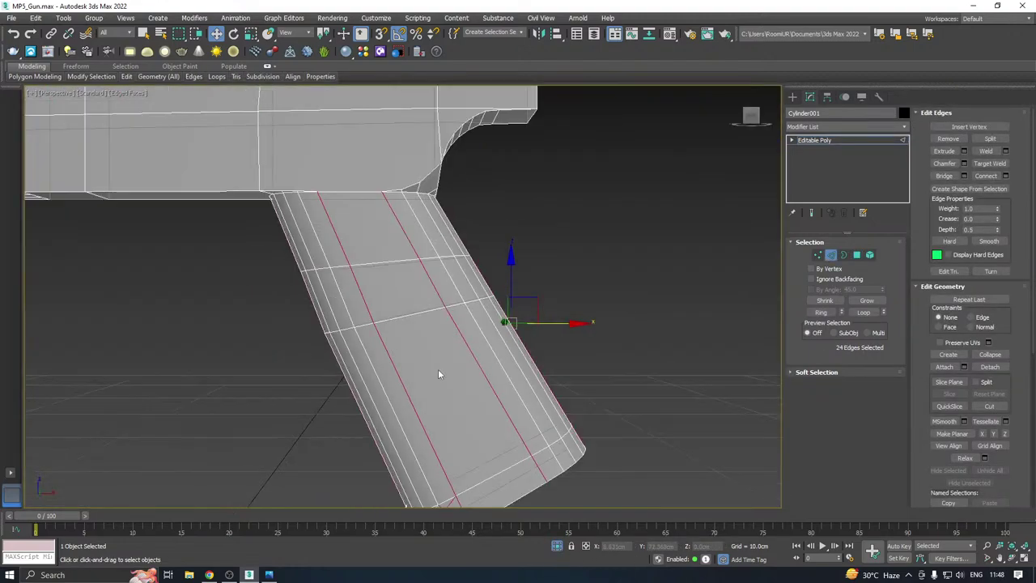
pyautogui.keyDown('alt'); pyautogui.moveTo(446, 328); pyautogui.dragTo(476, 209, button='middle'); pyautogui.keyUp('alt')
# Select the two long outer edge loops along the top of the raised section and save the scene
pyautogui.doubleClick(451, 202)
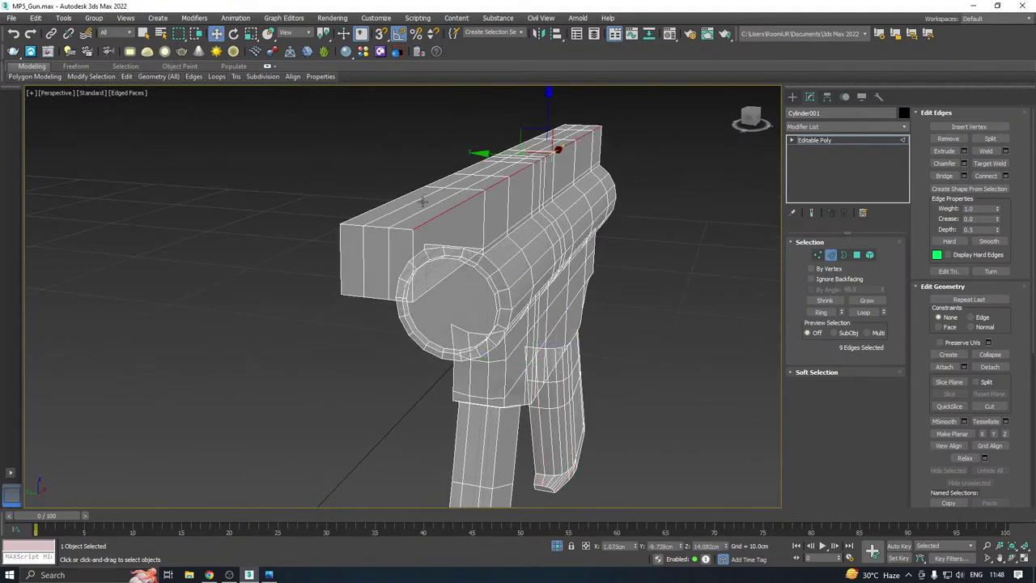
pyautogui.keyDown('ctrl'); pyautogui.doubleClick(396, 200); pyautogui.keyUp('ctrl')
pyautogui.keyDown('alt'); pyautogui.moveTo(416, 192); pyautogui.dragTo(472, 225, button='middle'); pyautogui.keyUp('alt')
pyautogui.hotkey('ctrl', 's')
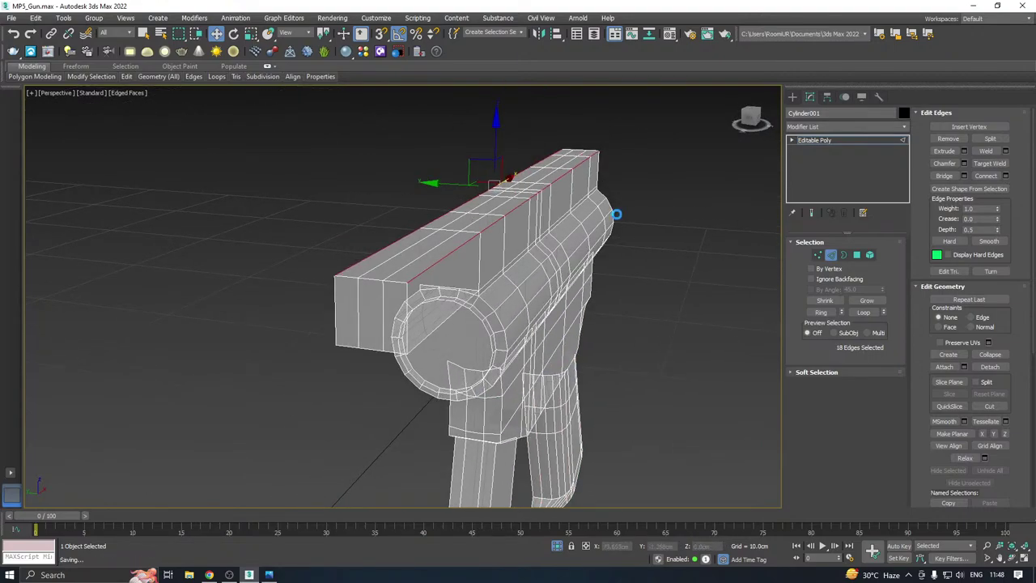
pyautogui.keyDown('alt'); pyautogui.moveTo(551, 223); pyautogui.dragTo(467, 256, button='middle'); pyautogui.keyUp('alt')
pyautogui.keyDown('alt'); pyautogui.moveTo(550, 248); pyautogui.dragTo(582, 248, button='middle'); pyautogui.keyUp('alt')
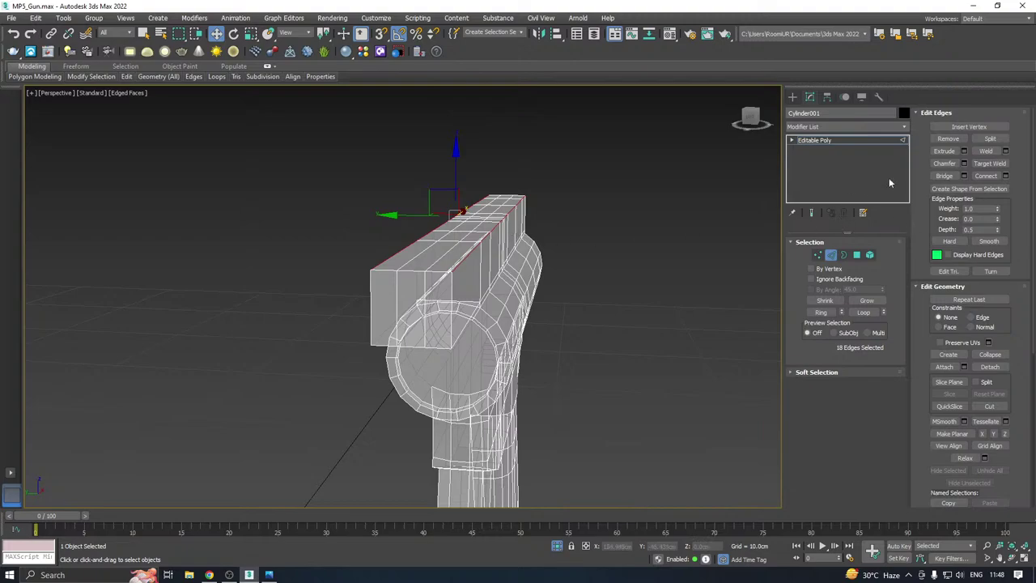
pyautogui.click(964, 163)
pyautogui.keyDown('alt'); pyautogui.moveTo(623, 243); pyautogui.dragTo(515, 243, button='middle'); pyautogui.keyUp('alt')
pyautogui.keyDown('alt'); pyautogui.moveTo(443, 243); pyautogui.dragTo(502, 243, button='middle'); pyautogui.keyUp('alt')
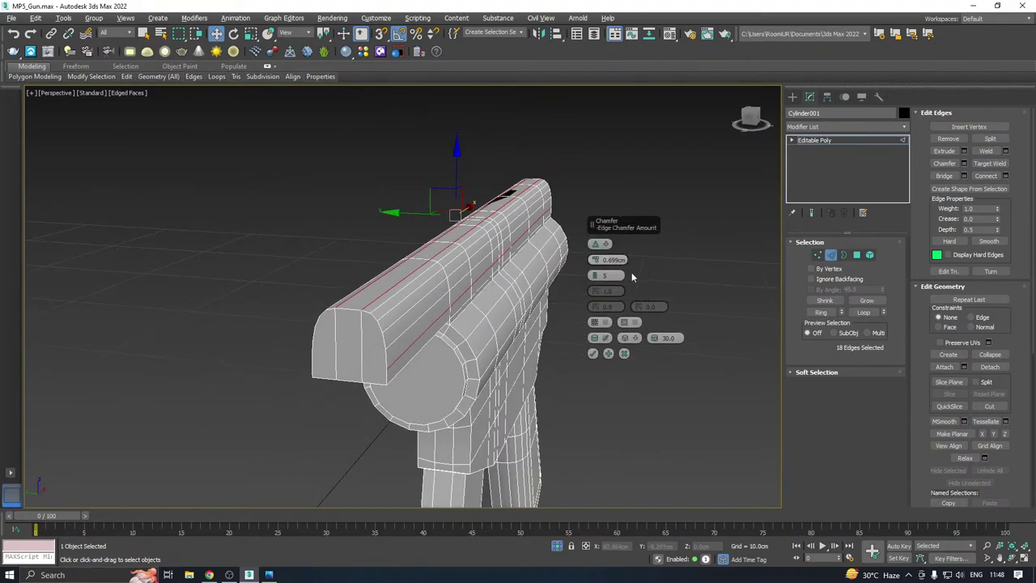
pyautogui.moveTo(595, 262); pyautogui.dragTo(595, 261)
pyautogui.click(597, 245)
pyautogui.click(596, 246)
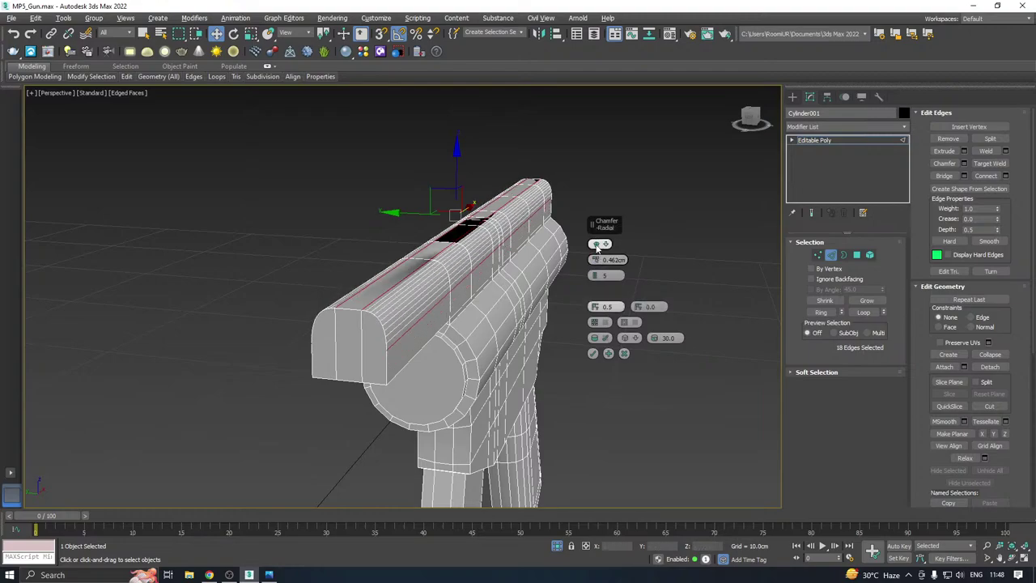
pyautogui.click(597, 244)
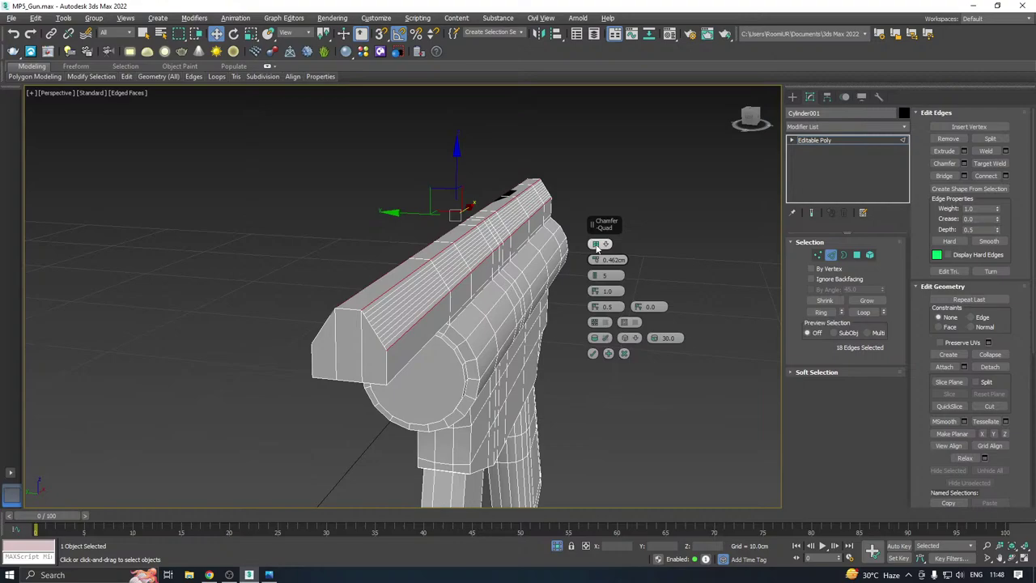
pyautogui.moveTo(594, 291); pyautogui.dragTo(603, 324)
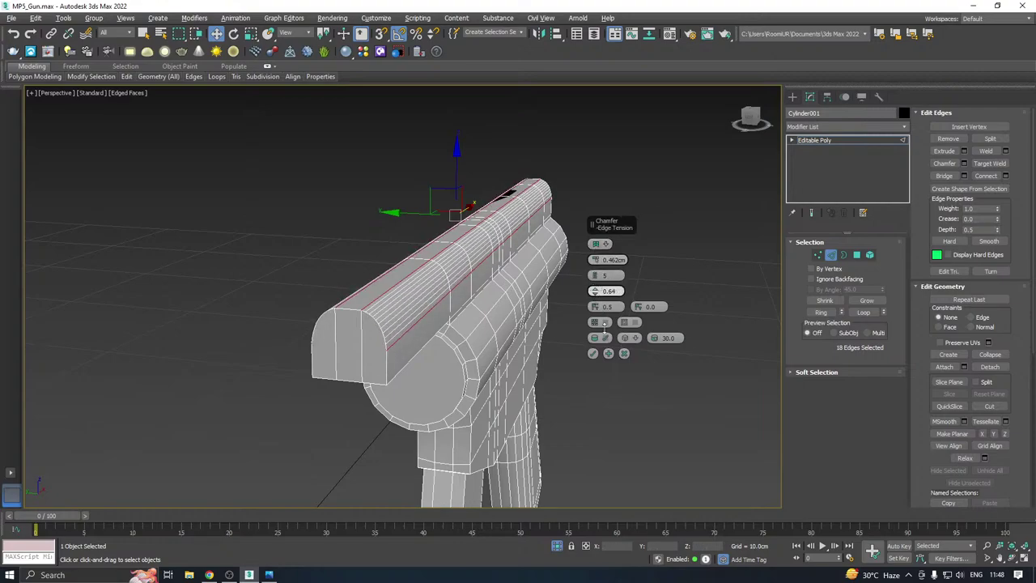
pyautogui.keyDown('alt'); pyautogui.moveTo(603, 325); pyautogui.dragTo(494, 291, button='middle'); pyautogui.keyUp('alt')
pyautogui.click(596, 279)
pyautogui.click(595, 279)
pyautogui.click(595, 279)
pyautogui.moveTo(596, 261); pyautogui.dragTo(596, 257)
pyautogui.click(624, 354)
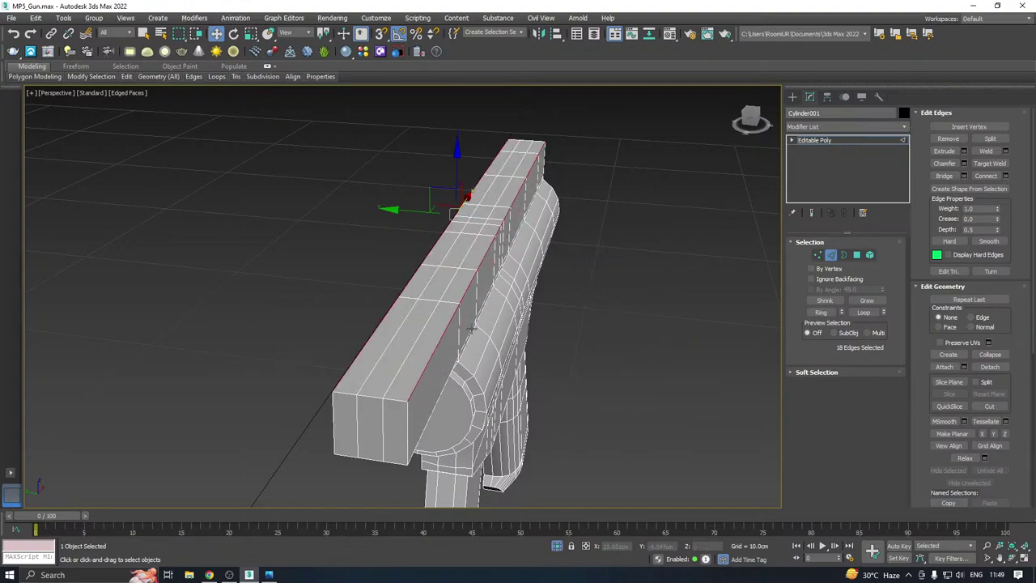
# Target-weld the inner vertices at the front end of the raised section, top and bottom, onto the adjacent right-hand outer edge
pyautogui.keyDown('alt'); pyautogui.moveTo(464, 318); pyautogui.dragTo(474, 264, button='middle'); pyautogui.keyUp('alt')
pyautogui.keyDown('alt'); pyautogui.moveTo(347, 210); pyautogui.dragTo(666, 211, button='middle'); pyautogui.keyUp('alt')
pyautogui.click(817, 254)
pyautogui.rightClick(359, 359)
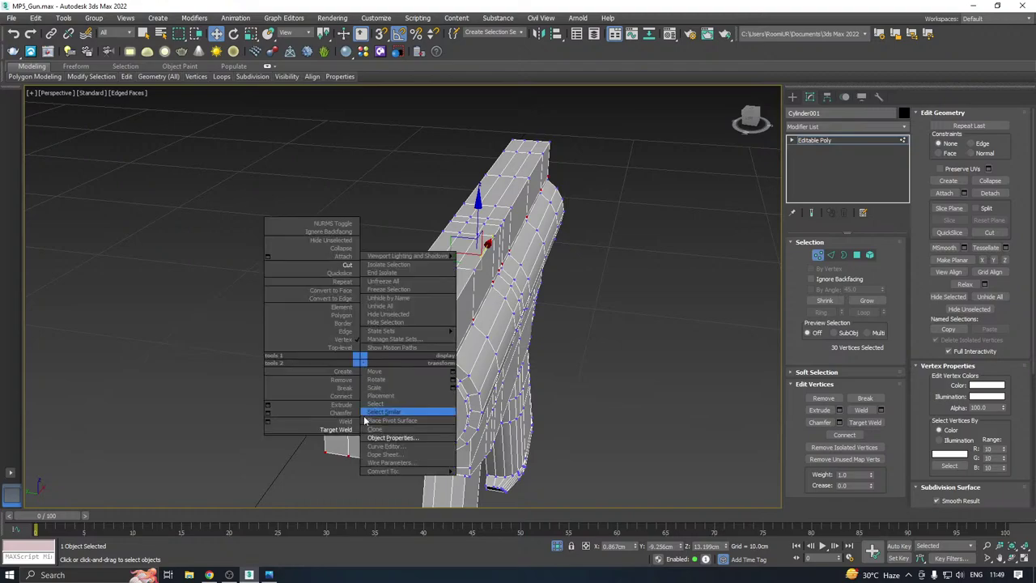
pyautogui.click(341, 437)
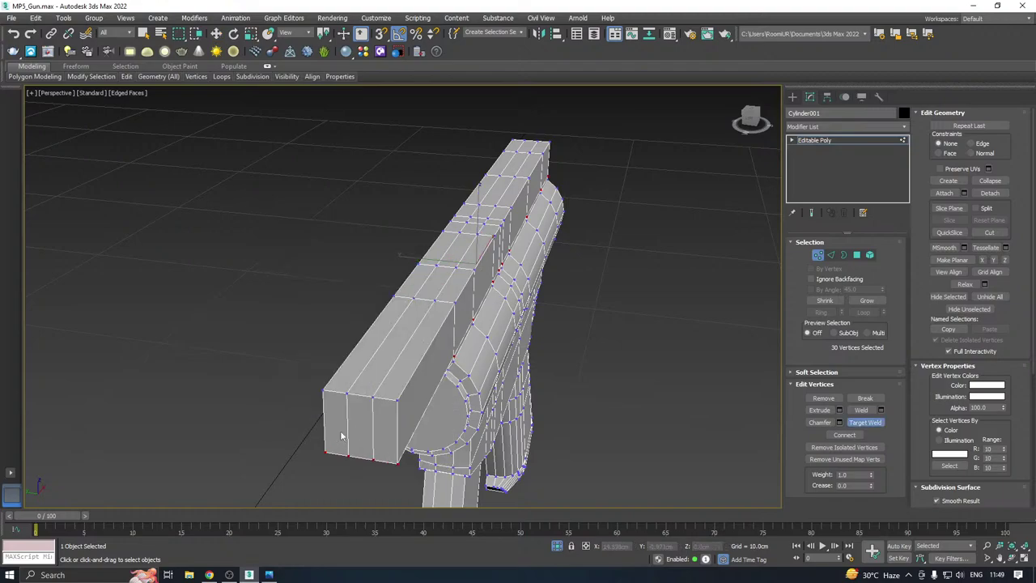
pyautogui.rightClick(395, 400)
pyautogui.rightClick(403, 368)
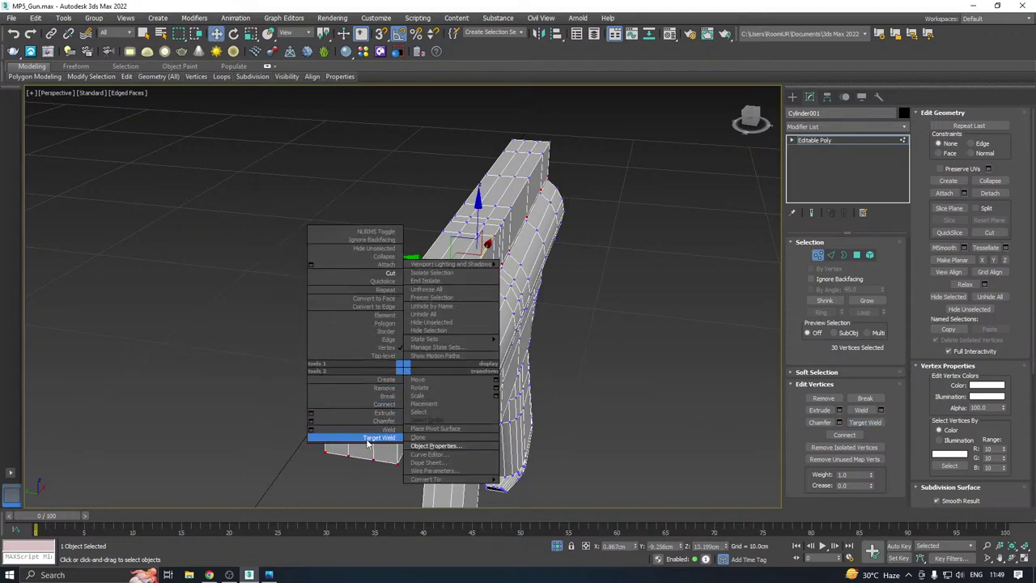
pyautogui.click(368, 439)
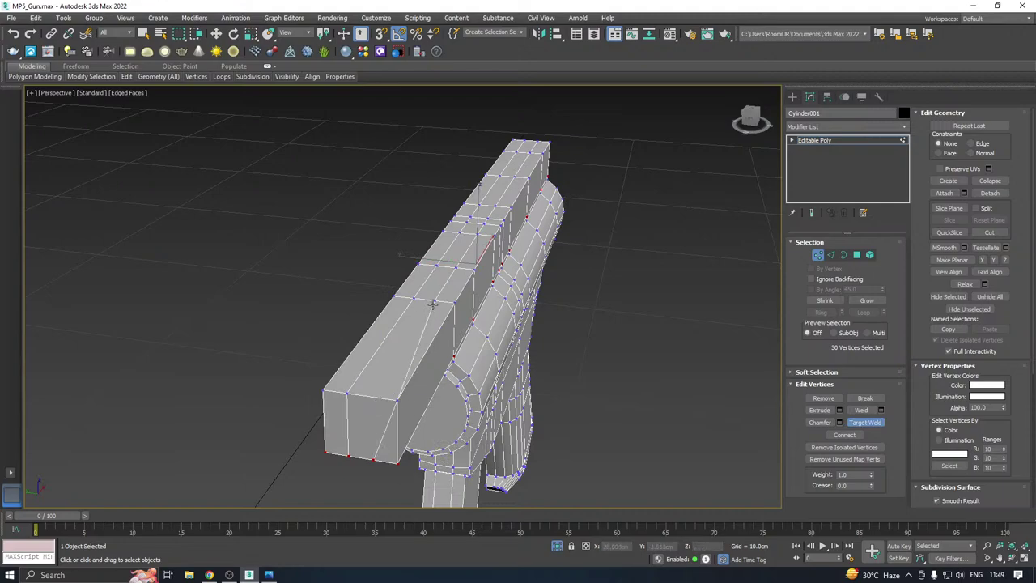
pyautogui.click(470, 268)
pyautogui.click(396, 463)
# Target-weld the remaining vertices of that inner line along the top and at the rear end onto the same outer edge
pyautogui.moveTo(483, 354); pyautogui.dragTo(451, 405, button='middle')
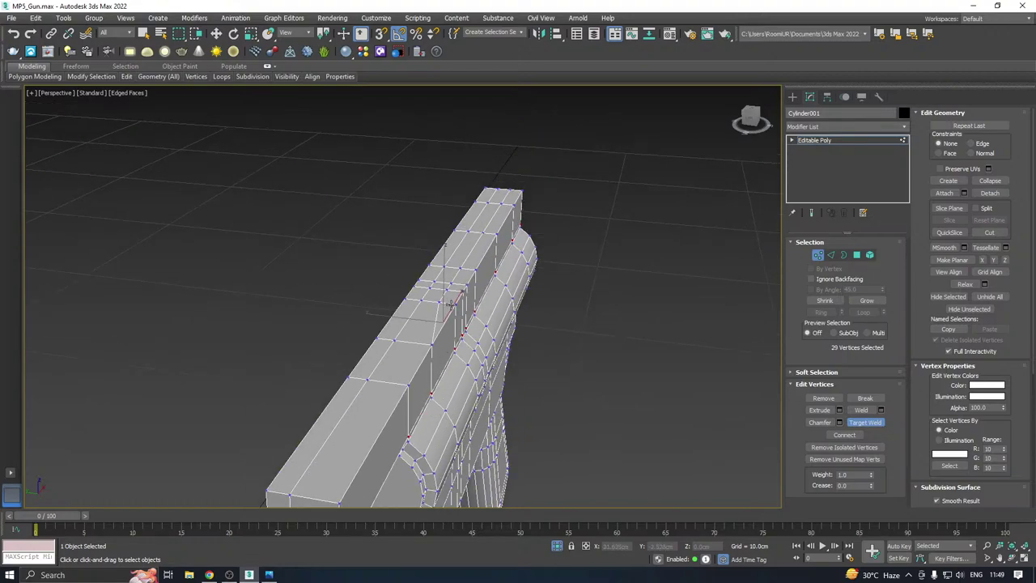
pyautogui.scroll(2, 449, 290)
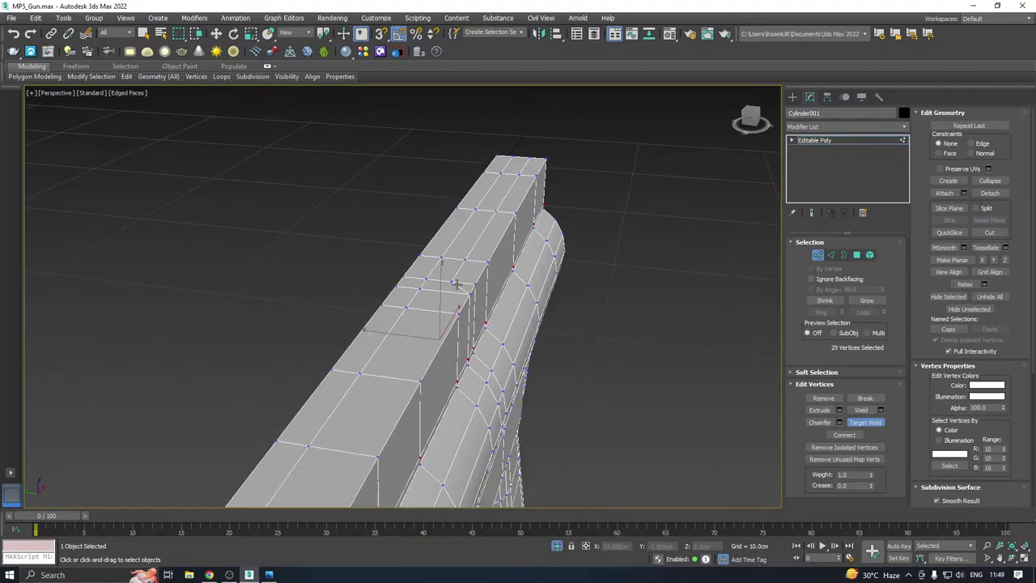
pyautogui.click(477, 284)
pyautogui.click(510, 213)
pyautogui.scroll(-3, 546, 159)
pyautogui.keyDown('alt'); pyautogui.moveTo(578, 212); pyautogui.dragTo(446, 204, button='middle'); pyautogui.keyUp('alt')
pyautogui.scroll(6, 717, 344)
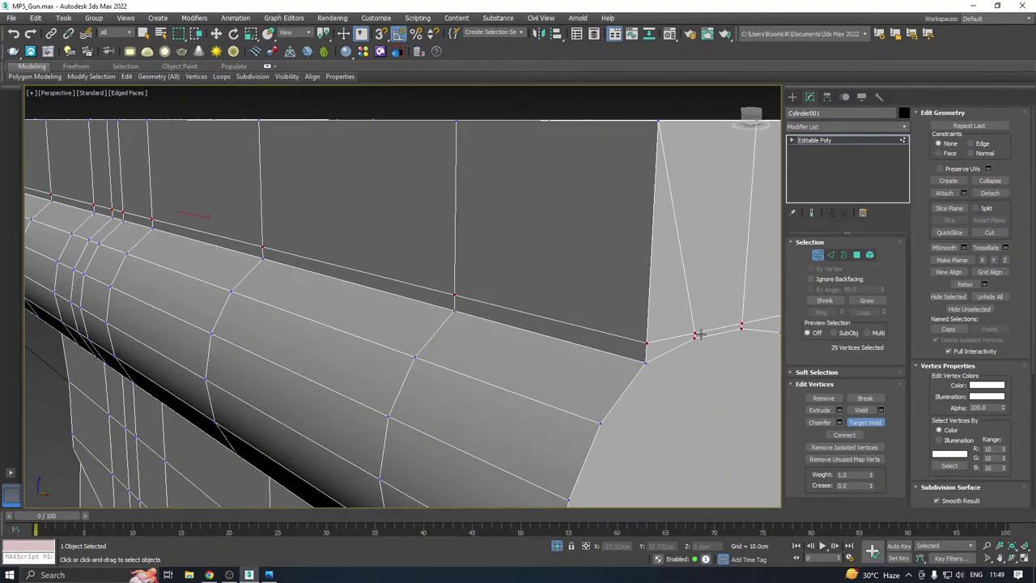
pyautogui.click(647, 341)
pyautogui.scroll(-6, 637, 358)
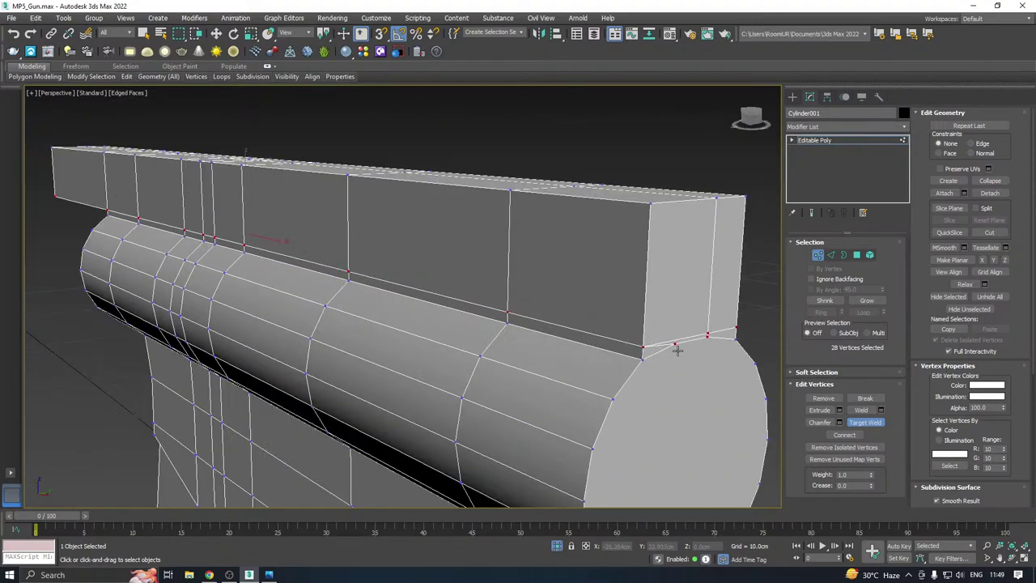
# Target-weld the leftover inner vertex on the underside, where the raised section meets the round receiver front, onto the outer corner vertex
pyautogui.keyDown('alt'); pyautogui.moveTo(637, 358); pyautogui.dragTo(599, 326, button='middle'); pyautogui.keyUp('alt')
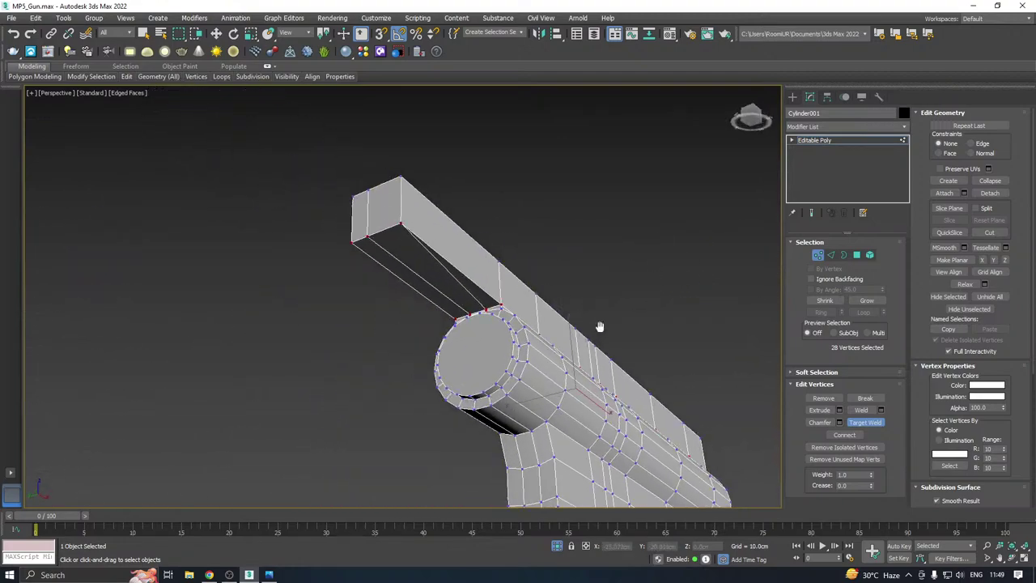
pyautogui.scroll(3, 439, 272)
pyautogui.scroll(3, 515, 324)
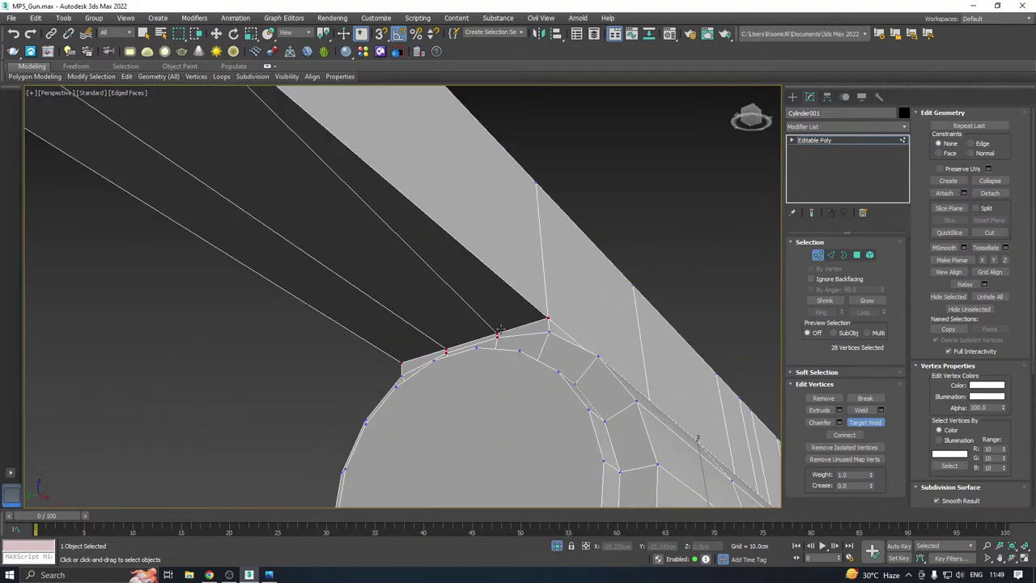
pyautogui.click(497, 334)
pyautogui.click(548, 318)
pyautogui.scroll(-3, 527, 310)
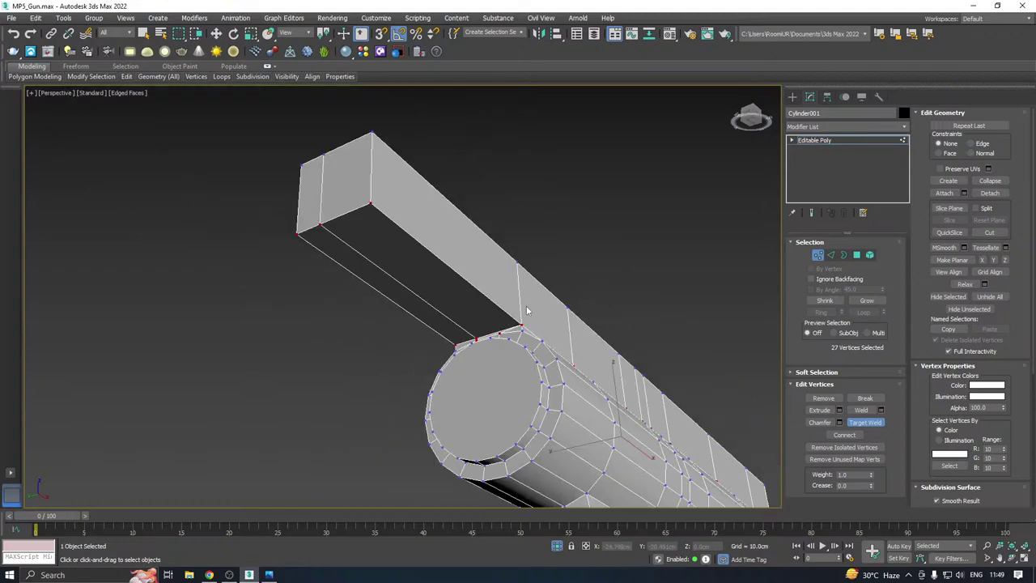
pyautogui.press('w')
# Try chamfering the right-hand upper edge loop of the raised section by 1.787 cm with 3 segments
pyautogui.keyDown('alt'); pyautogui.moveTo(526, 310); pyautogui.dragTo(557, 215, button='middle'); pyautogui.keyUp('alt')
pyautogui.click(830, 255)
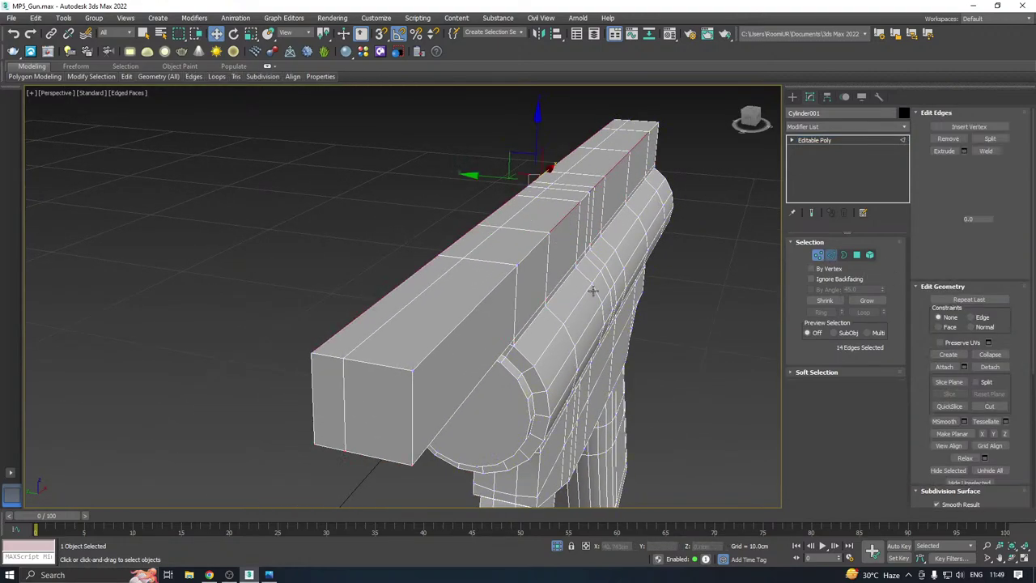
pyautogui.doubleClick(431, 344)
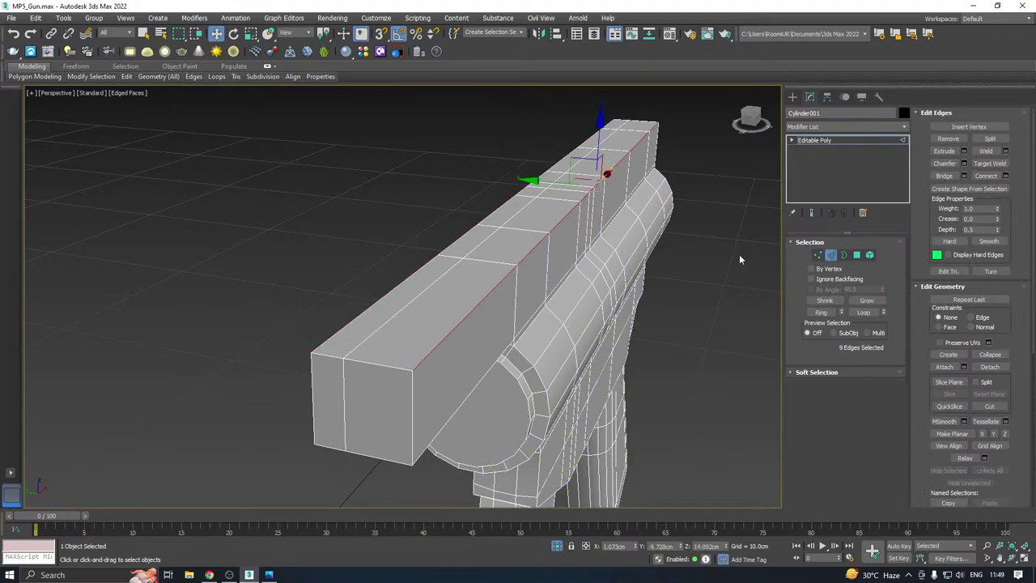
pyautogui.click(963, 164)
pyautogui.keyDown('alt'); pyautogui.moveTo(569, 301); pyautogui.dragTo(654, 338, button='middle'); pyautogui.keyUp('alt')
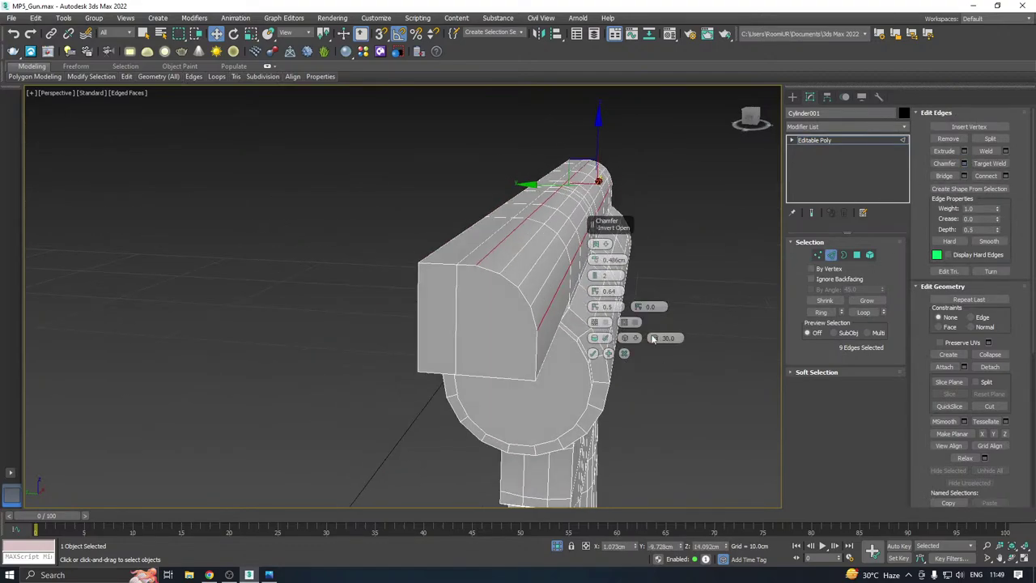
pyautogui.click(594, 274)
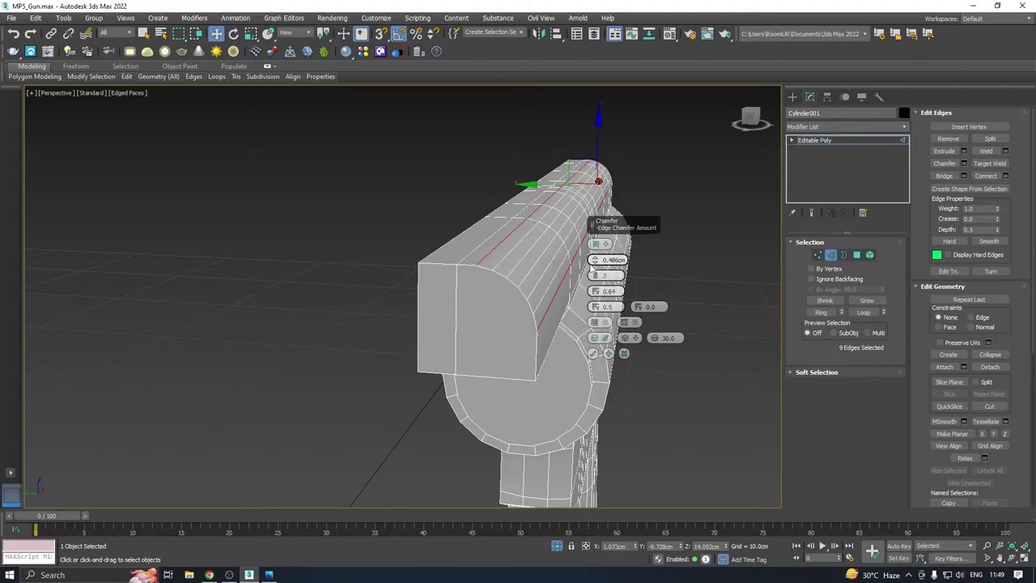
pyautogui.moveTo(595, 260); pyautogui.dragTo(595, 247)
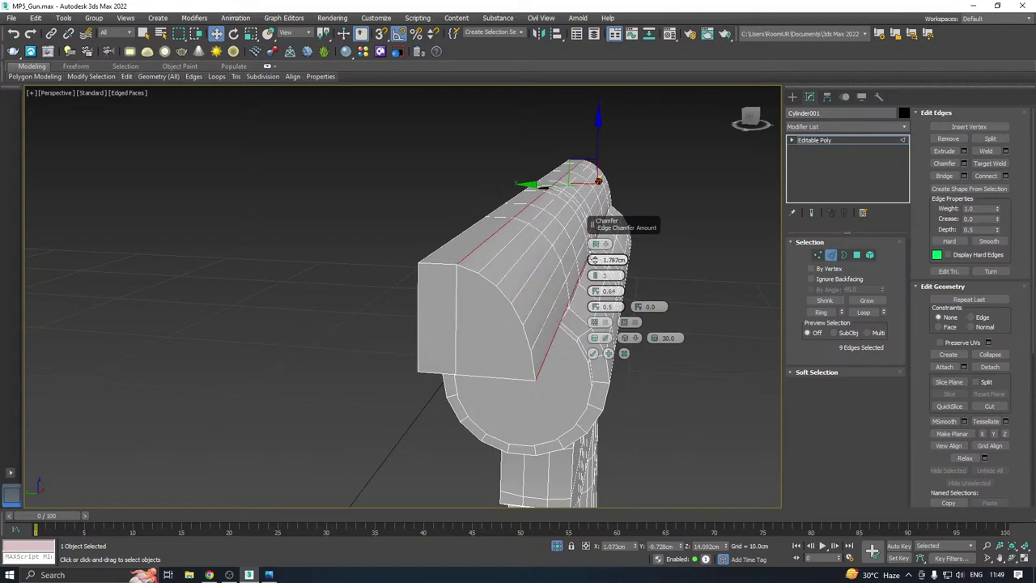
pyautogui.click(593, 353)
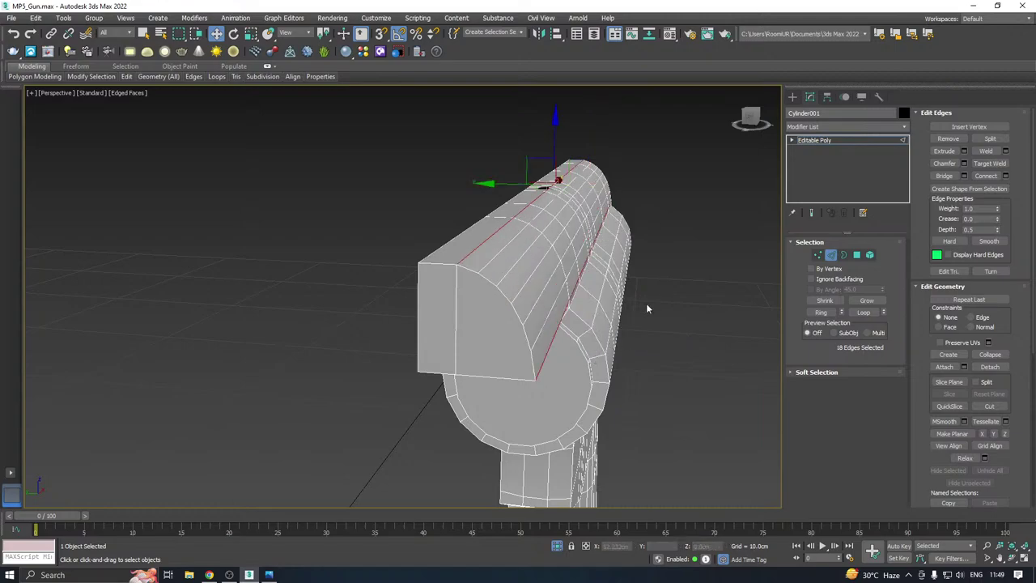
# Try a Symmetry modifier mirrored about X on the gun body, shifting the mirrored result along Y
pyautogui.click(854, 138)
pyautogui.click(845, 127)
pyautogui.moveTo(903, 219); pyautogui.dragTo(900, 467)
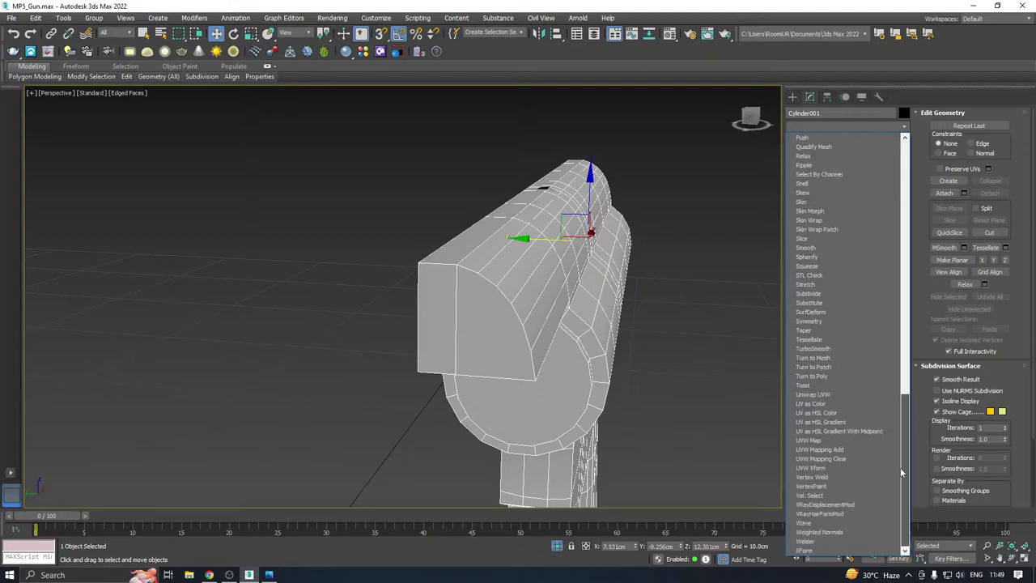
pyautogui.click(819, 321)
pyautogui.click(817, 276)
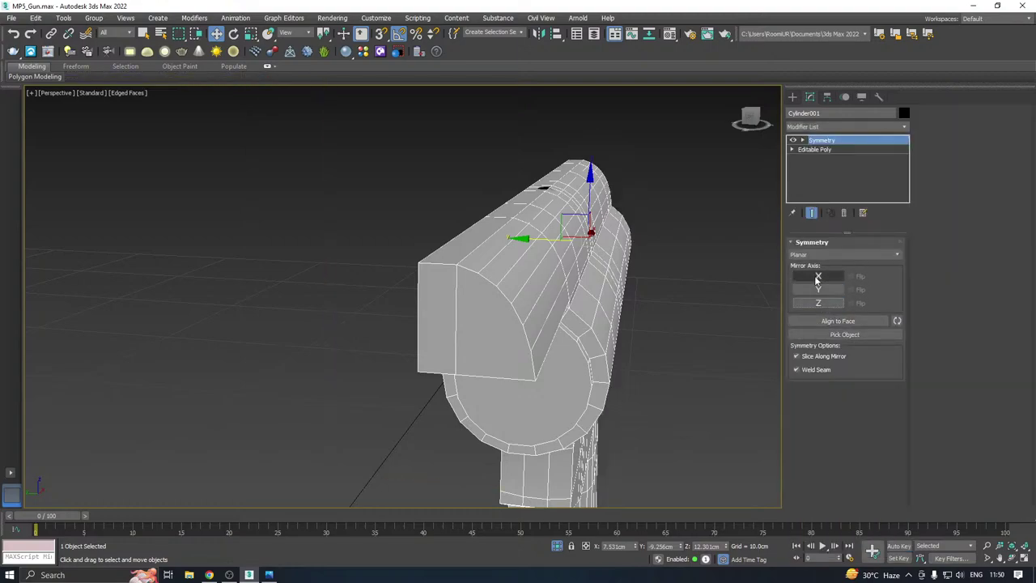
pyautogui.click(825, 141)
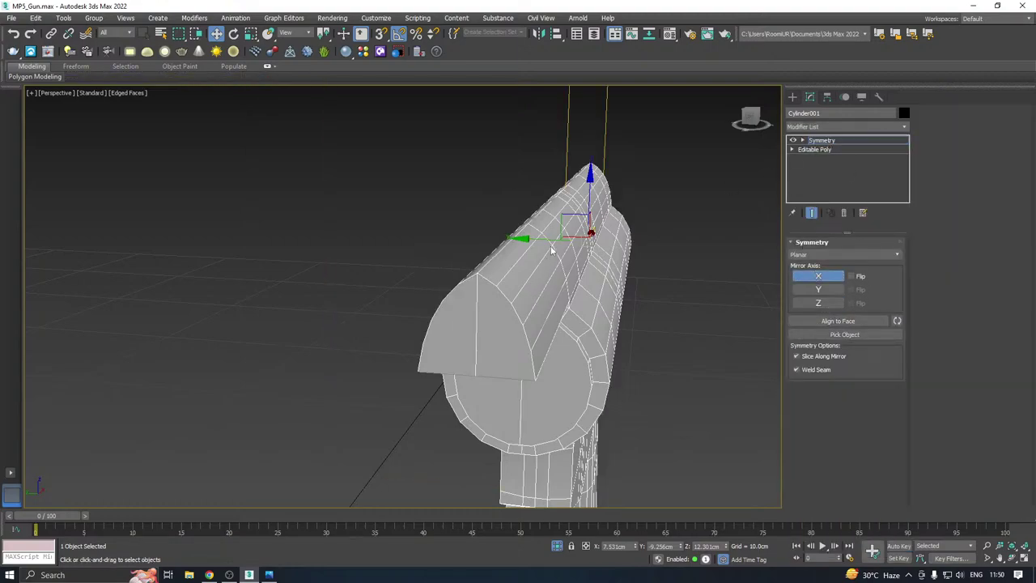
pyautogui.moveTo(535, 237); pyautogui.dragTo(528, 232)
pyautogui.keyDown('alt'); pyautogui.moveTo(528, 232); pyautogui.dragTo(494, 307, button='middle'); pyautogui.keyUp('alt')
# Return to vertex editing on the Editable Poly and undo the Symmetry modifier and the upper edge chamfer
pyautogui.click(815, 149)
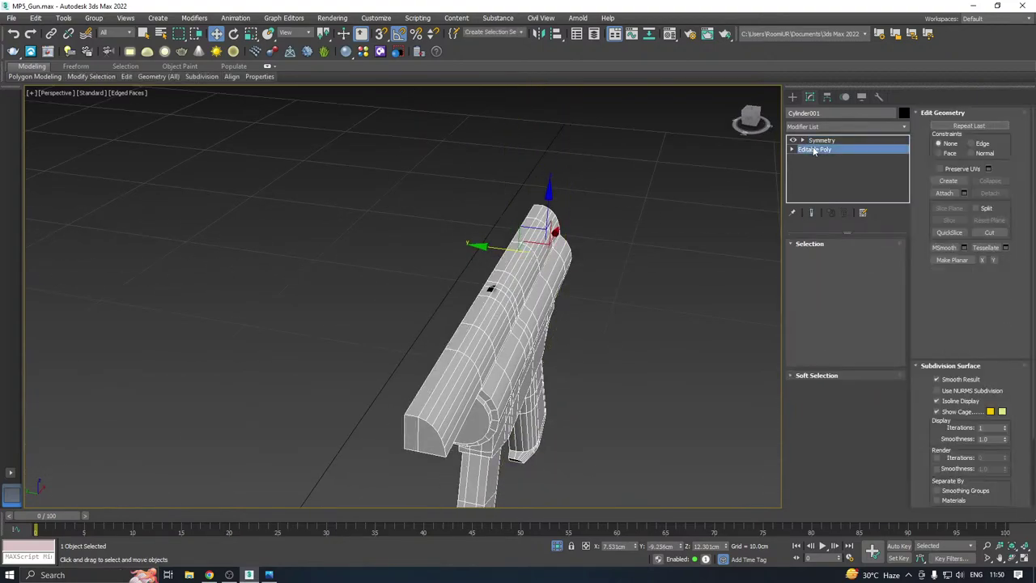
pyautogui.moveTo(486, 314); pyautogui.dragTo(504, 278, button='middle')
pyautogui.scroll(2, 457, 332)
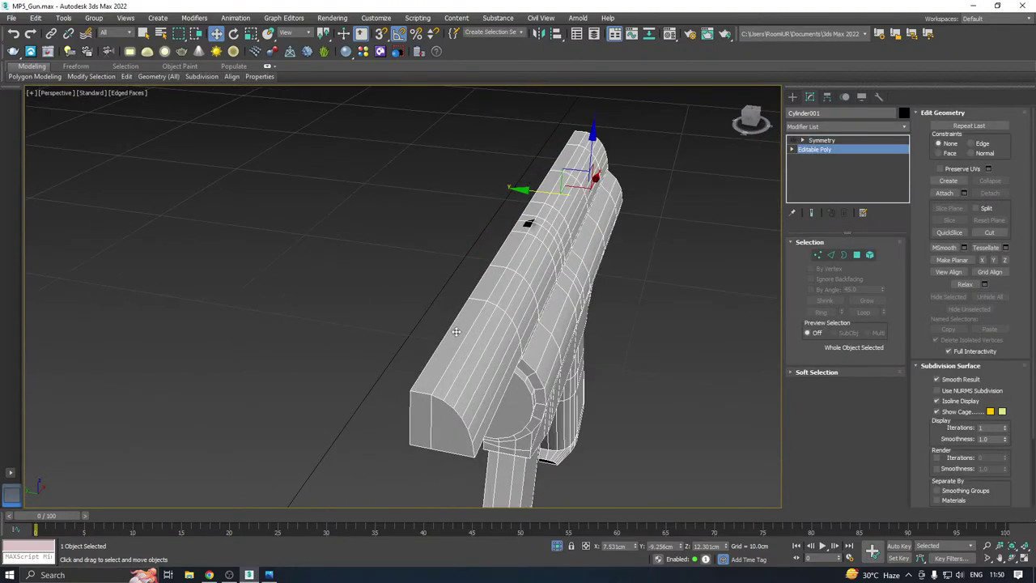
pyautogui.click(817, 255)
pyautogui.keyDown('alt'); pyautogui.moveTo(590, 287); pyautogui.dragTo(489, 333, button='middle'); pyautogui.keyUp('alt')
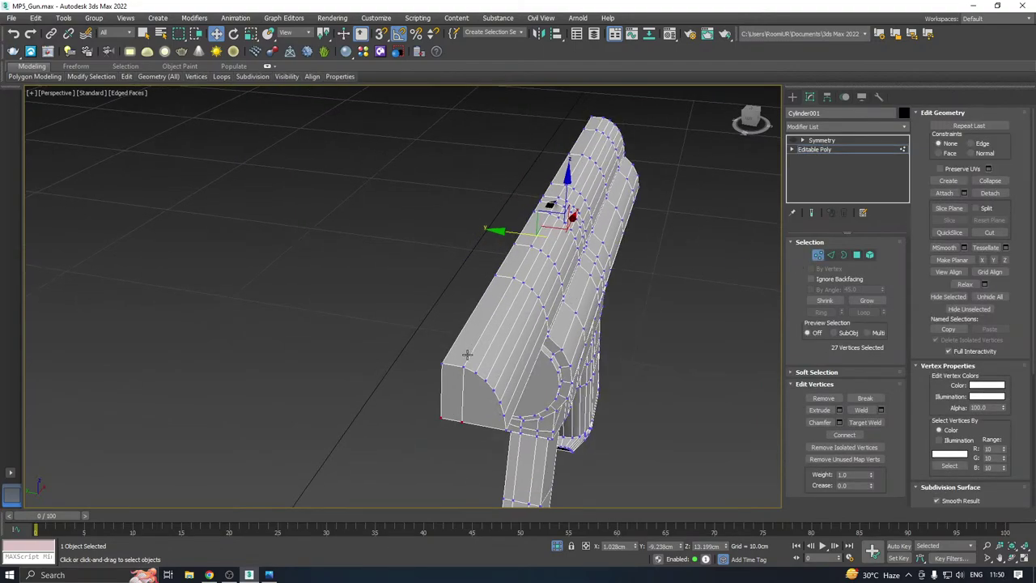
pyautogui.hotkey('ctrl', 'z')
pyautogui.hotkey('ctrl', 'z')
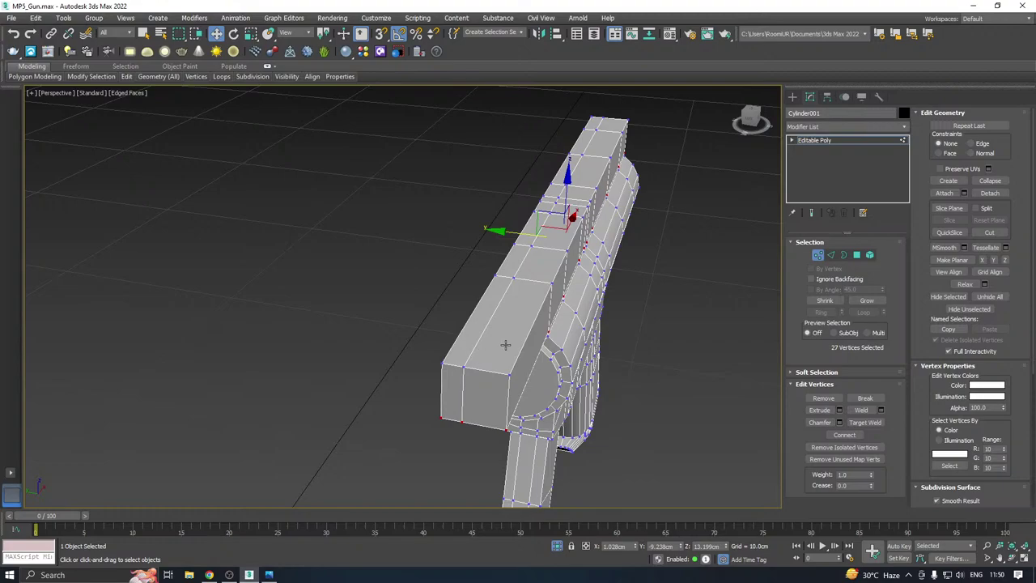
# Target-weld the front vertices of the other inner line, on the end face and top, onto the left-hand outer edge
pyautogui.rightClick(502, 330)
pyautogui.click(465, 407)
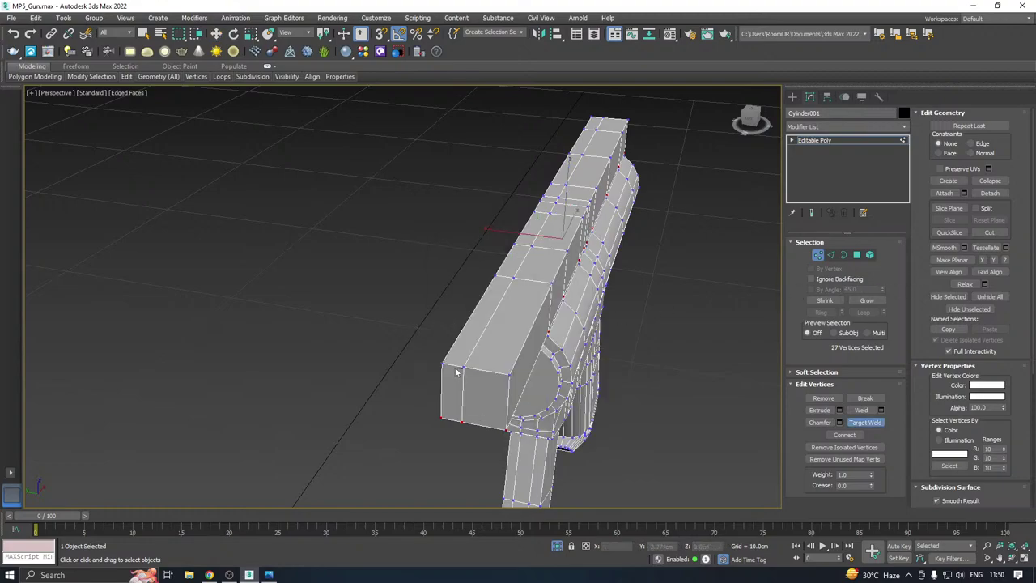
pyautogui.click(441, 417)
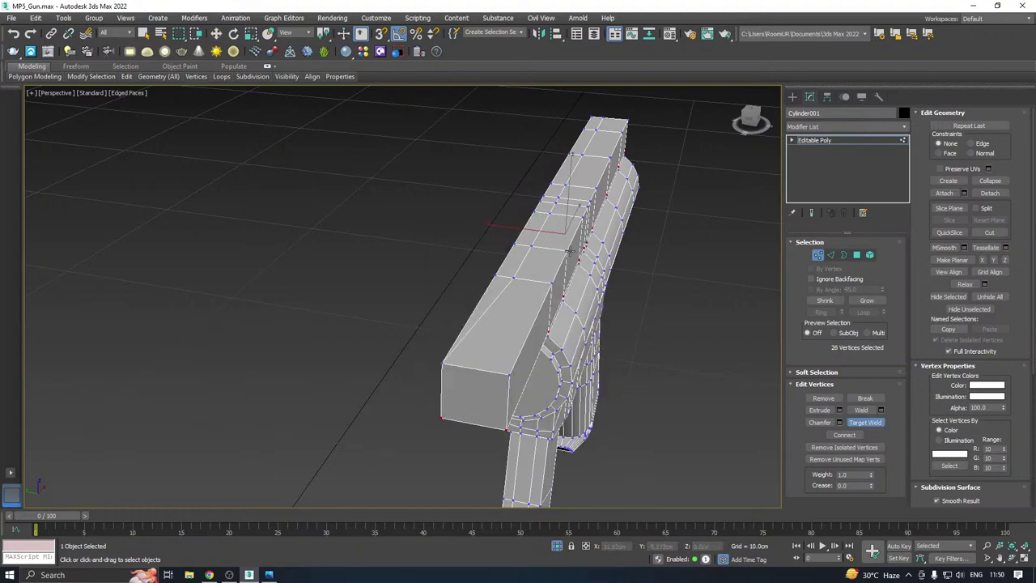
pyautogui.click(516, 277)
pyautogui.click(495, 277)
pyautogui.scroll(3, 536, 247)
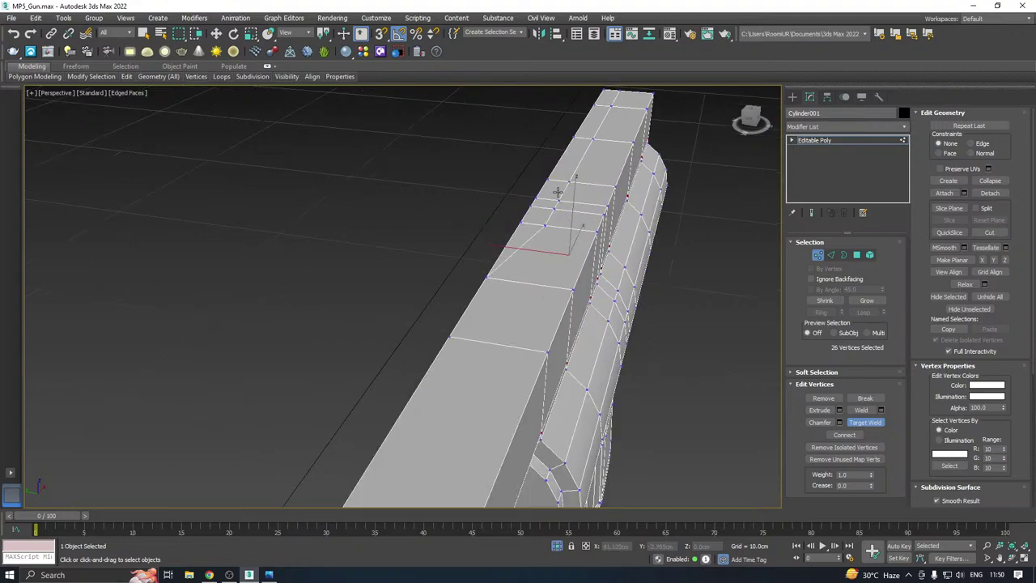
# Target-weld the rest of the inner vertices along the top of the raised section onto the left-hand outer edge, up to the rear end
pyautogui.click(559, 218)
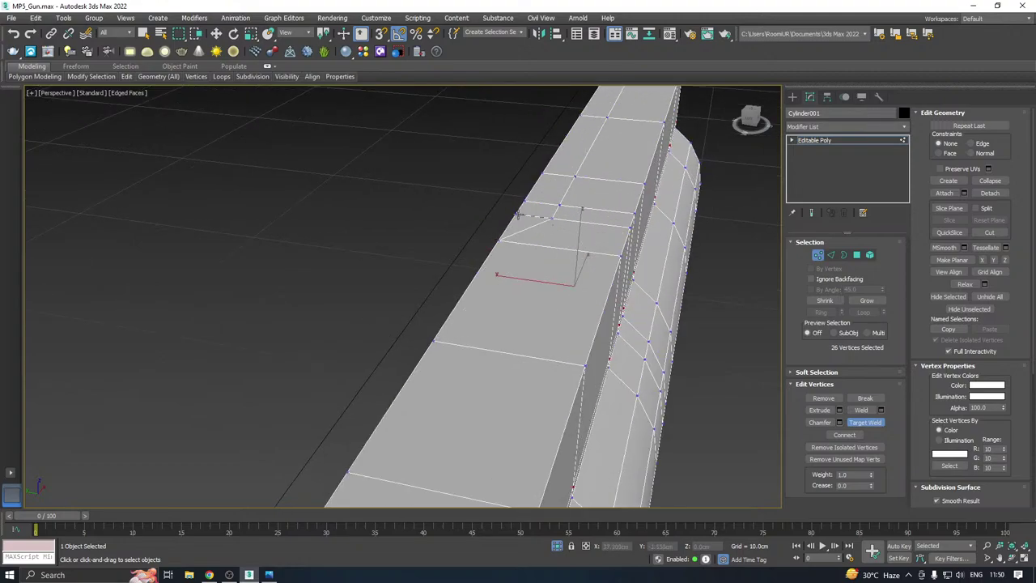
pyautogui.click(576, 179)
pyautogui.click(543, 173)
pyautogui.moveTo(597, 168); pyautogui.dragTo(557, 356, button='middle')
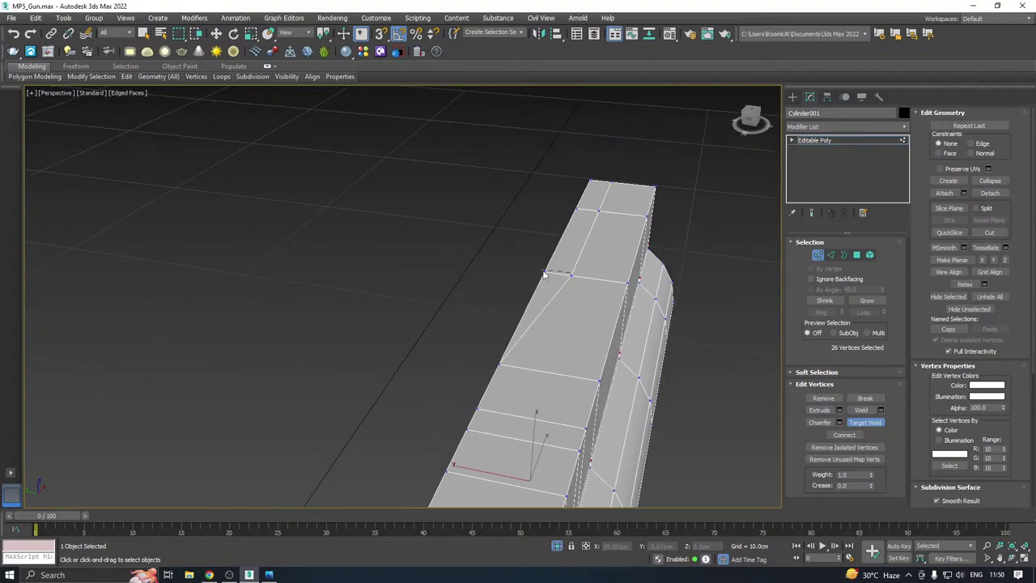
pyautogui.press('w')
pyautogui.rightClick(541, 256)
pyautogui.click(527, 322)
pyautogui.click(548, 272)
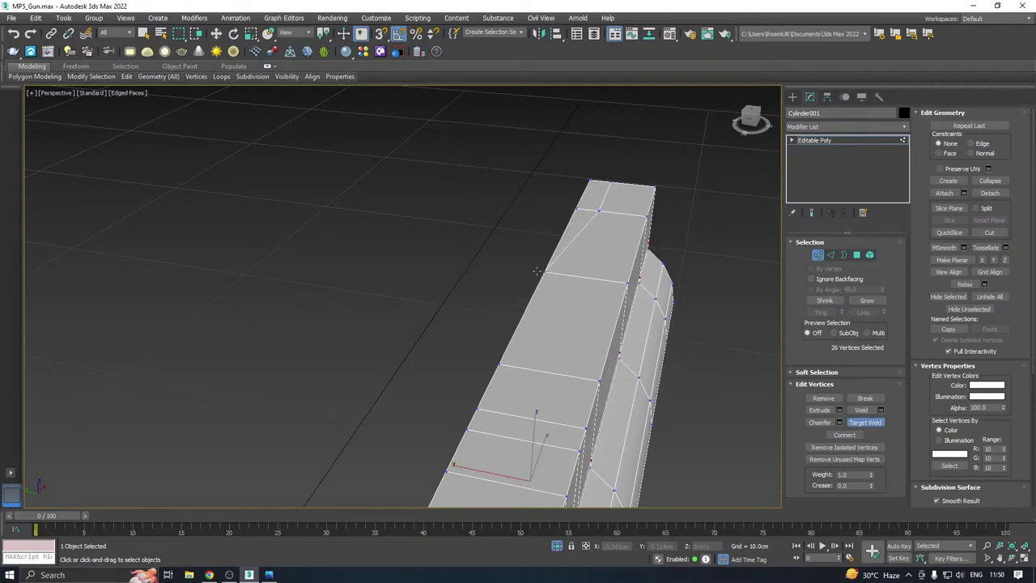
pyautogui.click(575, 208)
pyautogui.scroll(-4, 596, 182)
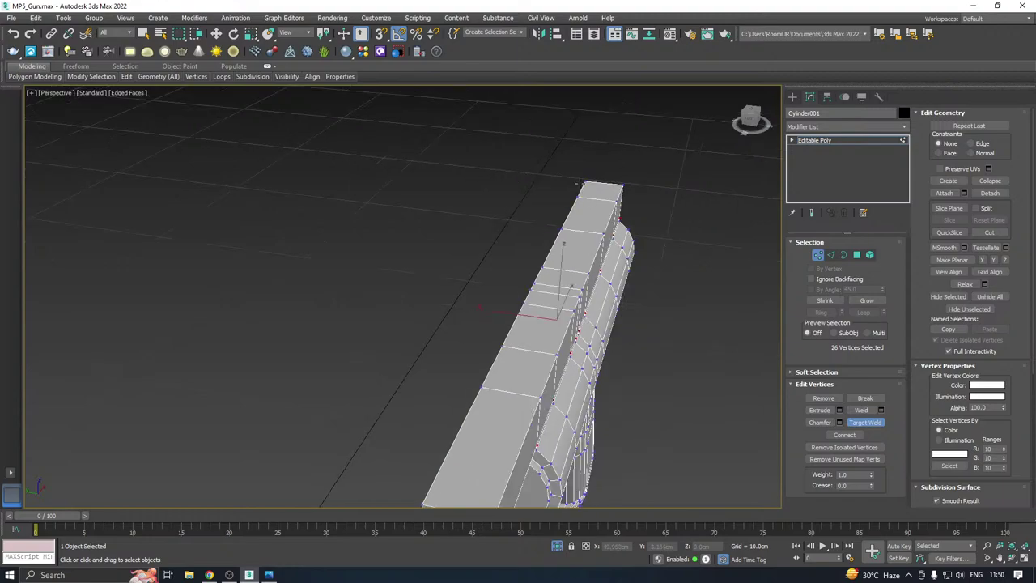
# Target-weld the inner vertex at the bottom of the raised section's rear face onto the nearest lower corner
pyautogui.keyDown('alt'); pyautogui.moveTo(596, 182); pyautogui.dragTo(635, 322, button='middle'); pyautogui.keyUp('alt')
pyautogui.scroll(2, 662, 340)
pyautogui.scroll(2, 660, 337)
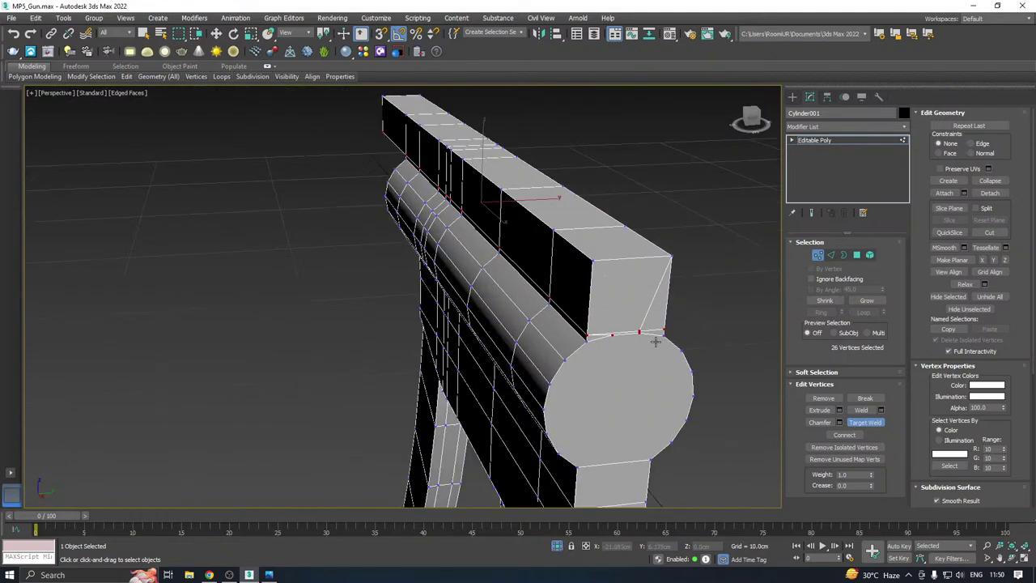
pyautogui.scroll(3, 621, 323)
pyautogui.click(678, 320)
pyautogui.scroll(-4, 678, 320)
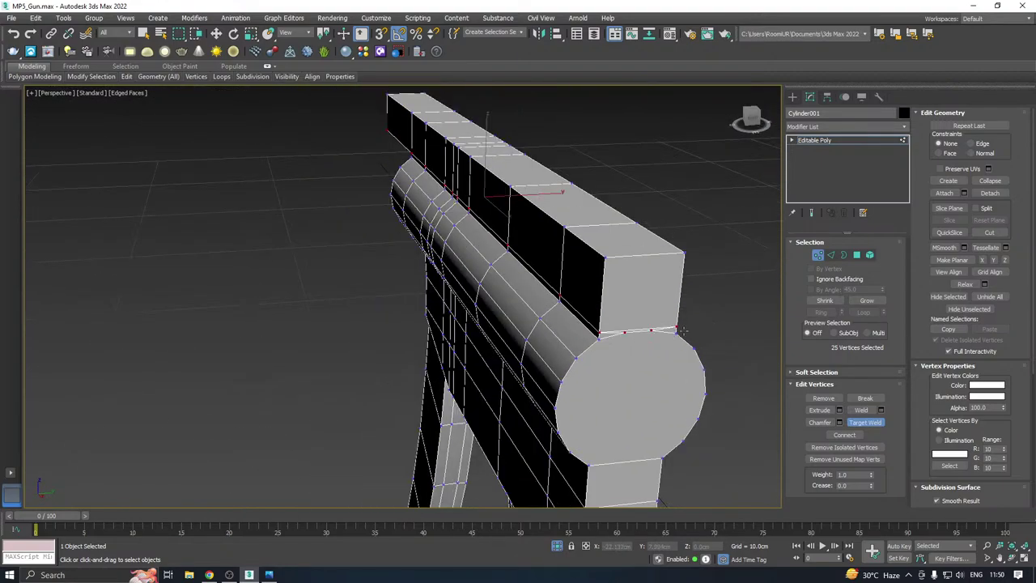
pyautogui.press('w')
# Chamfer the two long top edges of the raised upper section by 0.486 cm to round its top
pyautogui.keyDown('alt'); pyautogui.moveTo(688, 319); pyautogui.dragTo(623, 319, button='middle'); pyautogui.keyUp('alt')
pyautogui.press('2')
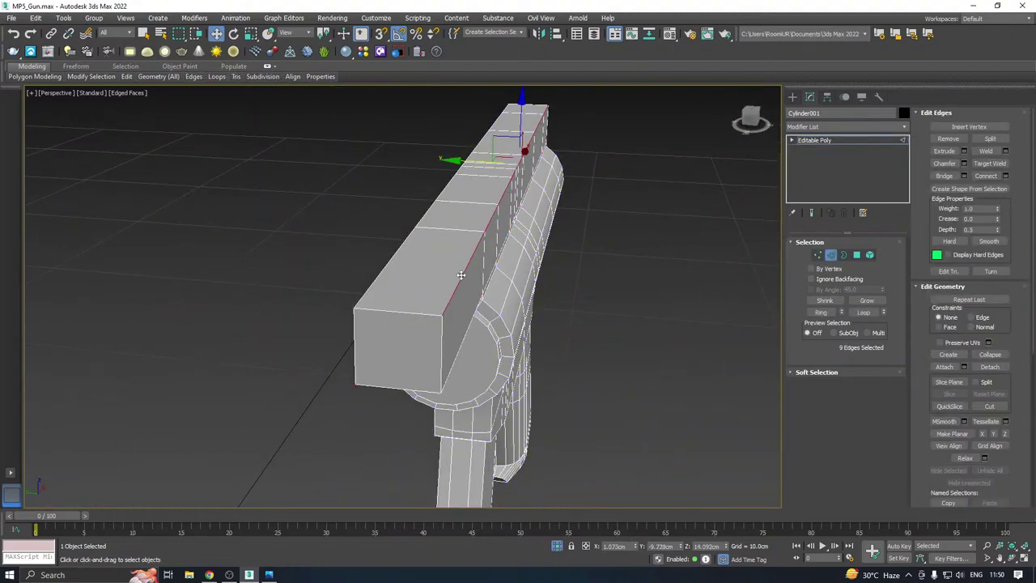
pyautogui.keyDown('ctrl'); pyautogui.doubleClick(380, 267); pyautogui.keyUp('ctrl')
pyautogui.moveTo(493, 260); pyautogui.dragTo(519, 304, button='middle')
pyautogui.click(964, 163)
pyautogui.keyDown('alt'); pyautogui.moveTo(654, 254); pyautogui.dragTo(598, 243, button='middle'); pyautogui.keyUp('alt')
pyautogui.moveTo(595, 261); pyautogui.dragTo(594, 265)
pyautogui.keyDown('alt'); pyautogui.moveTo(562, 257); pyautogui.dragTo(369, 285, button='middle'); pyautogui.keyUp('alt')
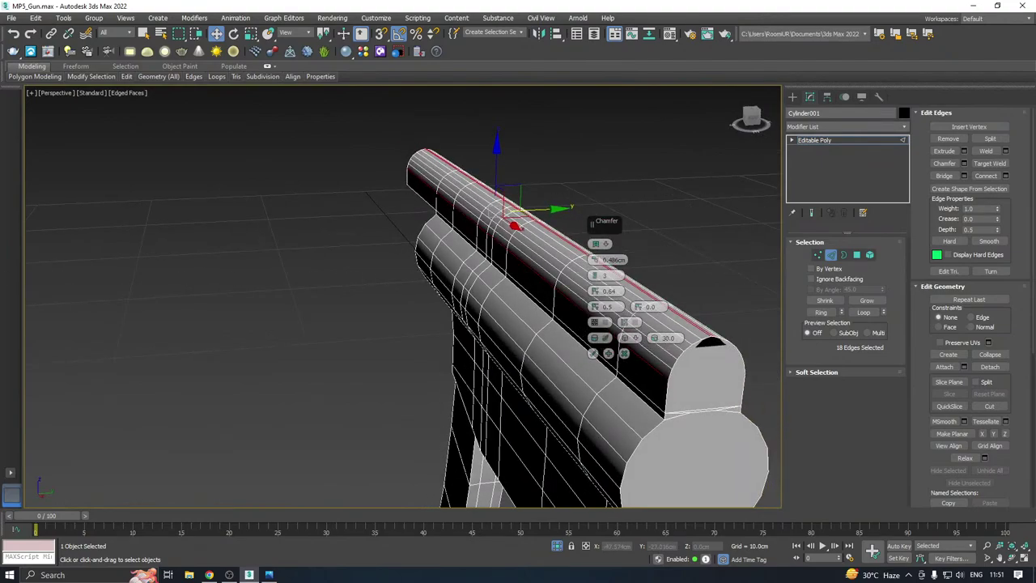
pyautogui.keyDown('alt'); pyautogui.moveTo(462, 264); pyautogui.dragTo(509, 316, button='middle'); pyautogui.keyUp('alt')
pyautogui.click(593, 352)
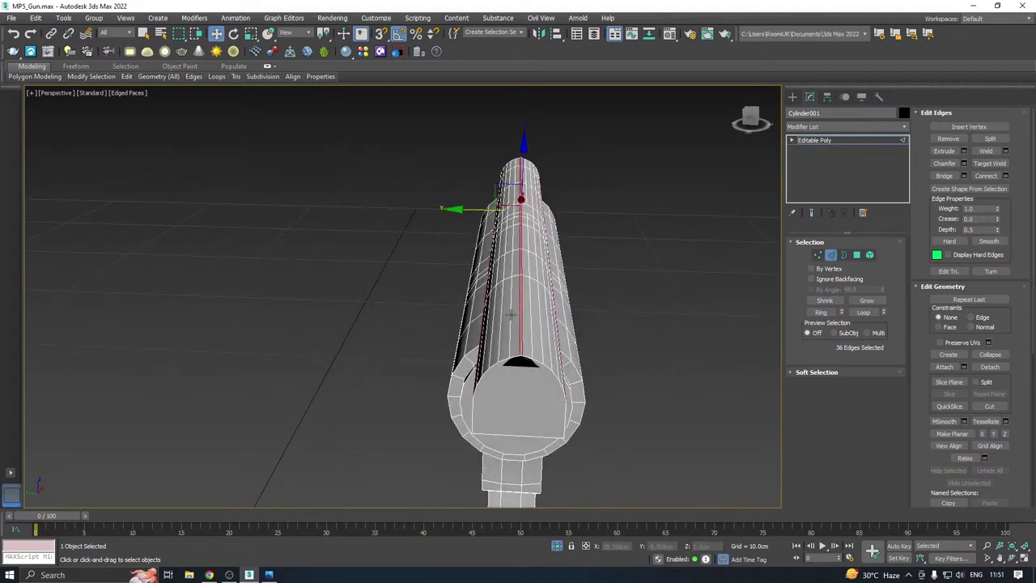
# Remove the doubled centre edge line along the rounded top of the raised section together with its vertices
pyautogui.scroll(2, 526, 330)
pyautogui.click(530, 339)
pyautogui.keyDown('ctrl'); pyautogui.click(502, 340); pyautogui.keyUp('ctrl')
pyautogui.keyDown('ctrl'); pyautogui.click(520, 342); pyautogui.keyUp('ctrl')
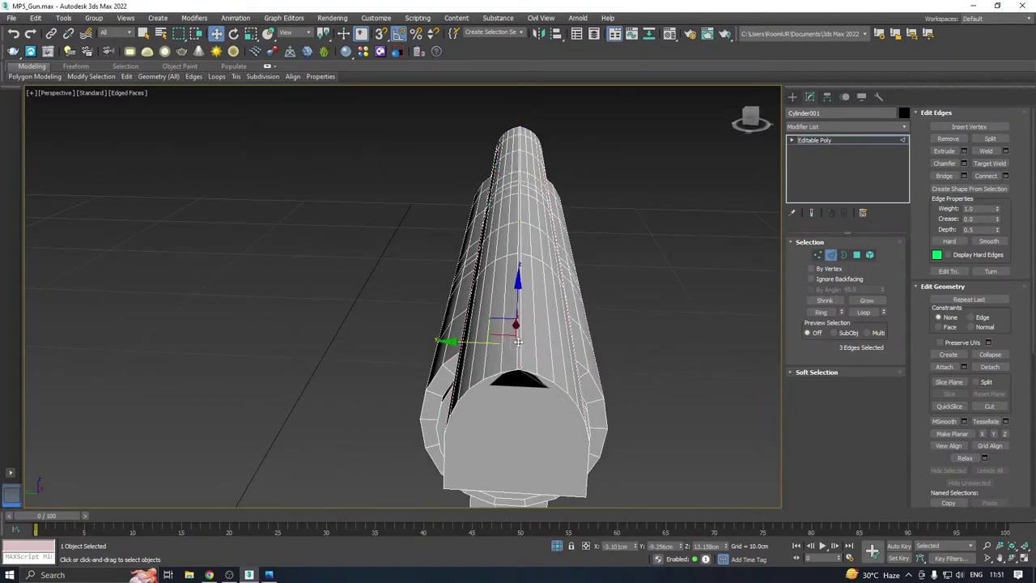
pyautogui.hotkey('alt', 'r')
pyautogui.doubleClick(521, 356)
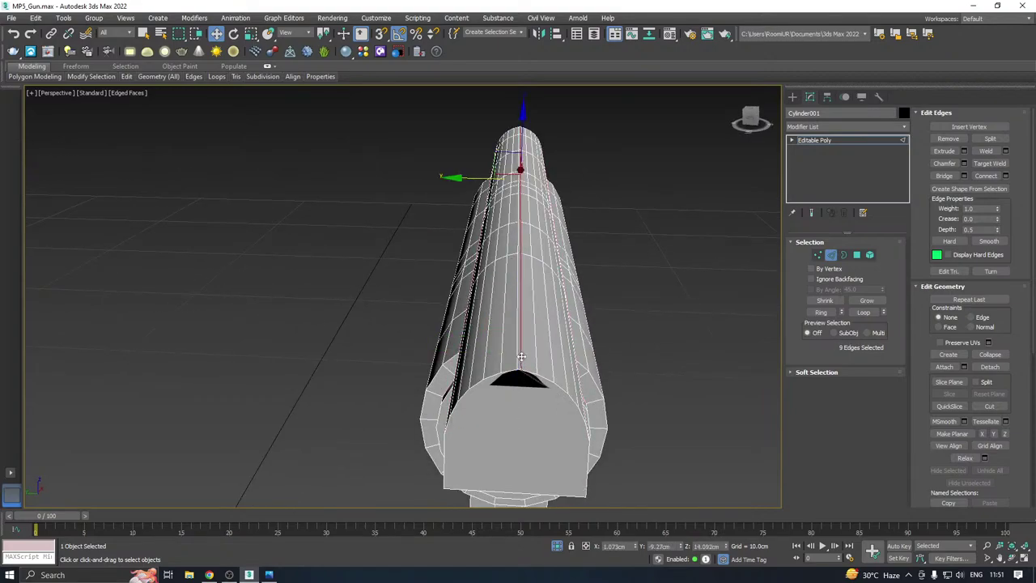
pyautogui.hotkey('ctrl', 'BackSpace')
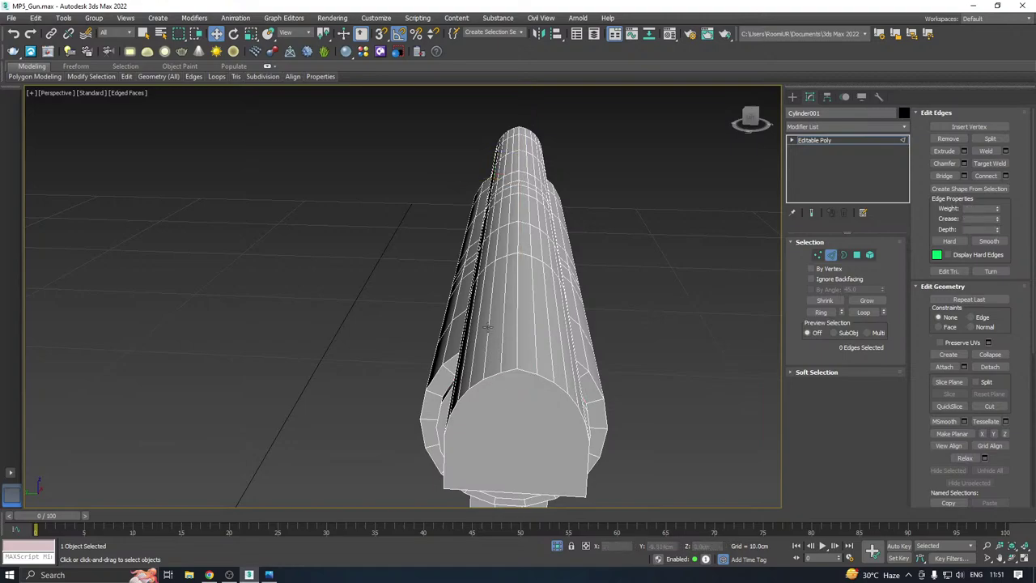
# Extrude the narrow polygon strip between the raised section and the cylinder inward by -0.04 cm to form a groove
pyautogui.keyDown('alt'); pyautogui.moveTo(486, 327); pyautogui.dragTo(556, 273, button='middle'); pyautogui.keyUp('alt')
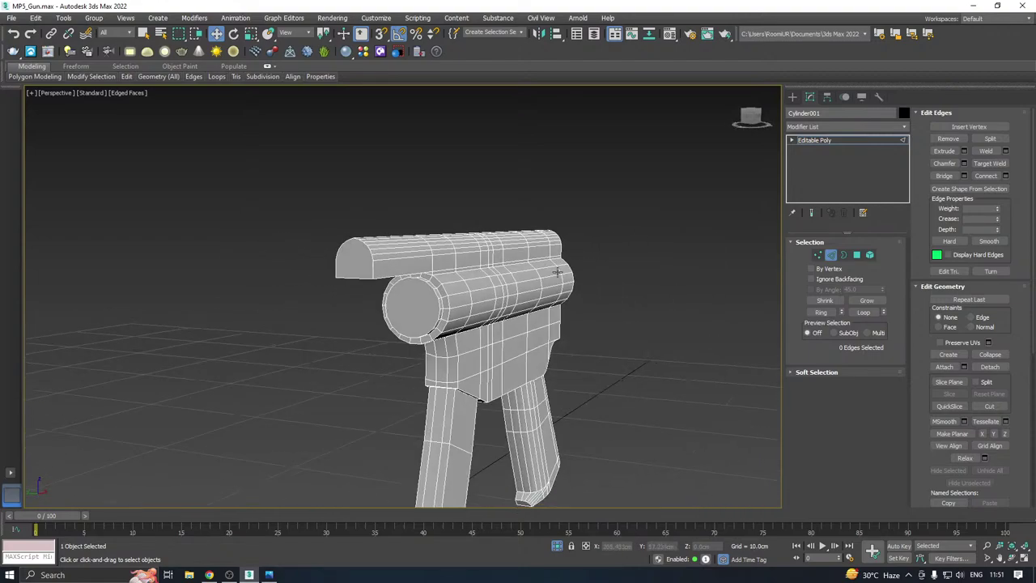
pyautogui.scroll(3, 438, 267)
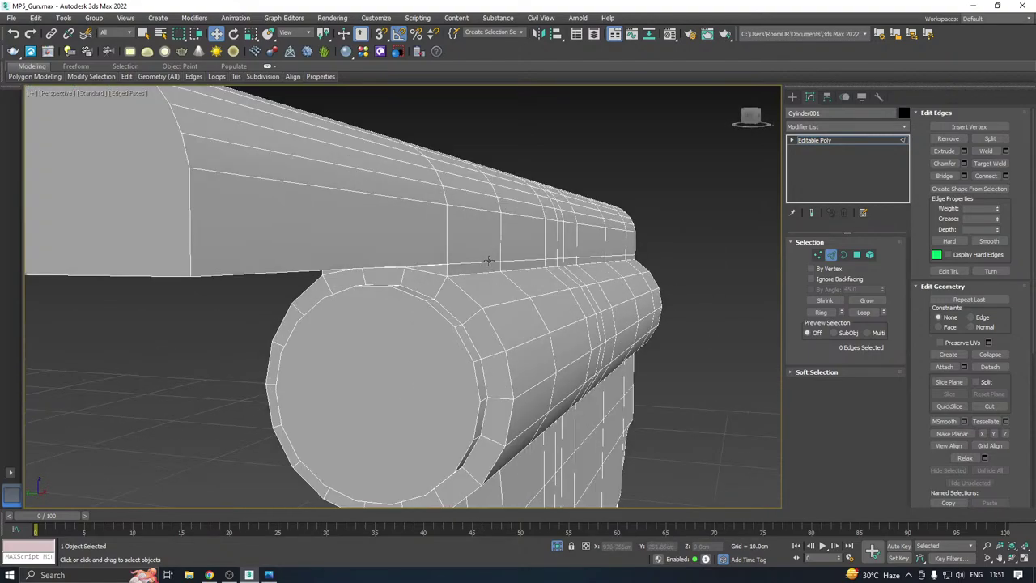
pyautogui.click(857, 255)
pyautogui.click(474, 267)
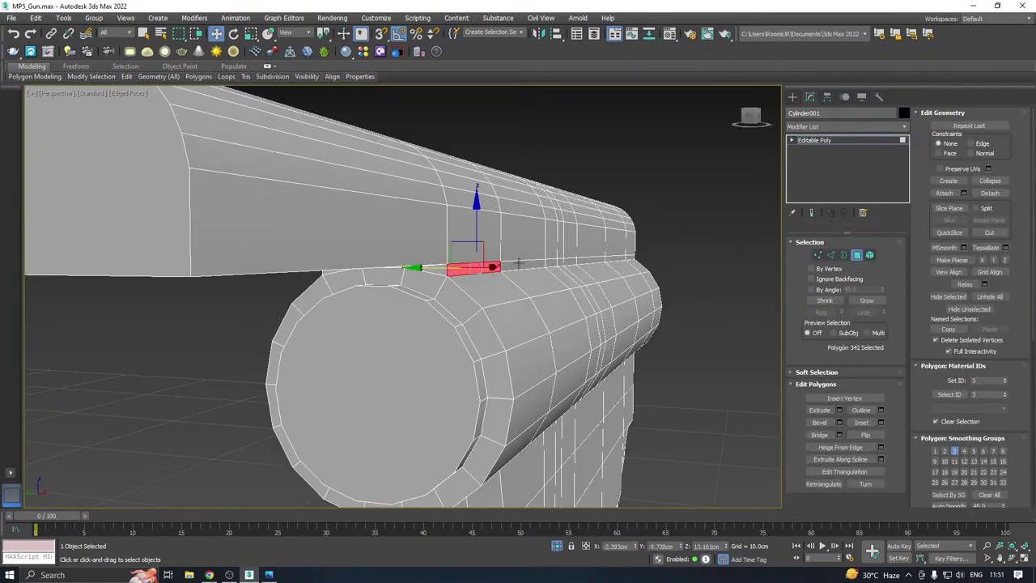
pyautogui.keyDown('shift'); pyautogui.click(518, 263); pyautogui.keyUp('shift')
pyautogui.keyDown('alt'); pyautogui.moveTo(518, 263); pyautogui.dragTo(425, 267, button='middle'); pyautogui.keyUp('alt')
pyautogui.scroll(1, 568, 344)
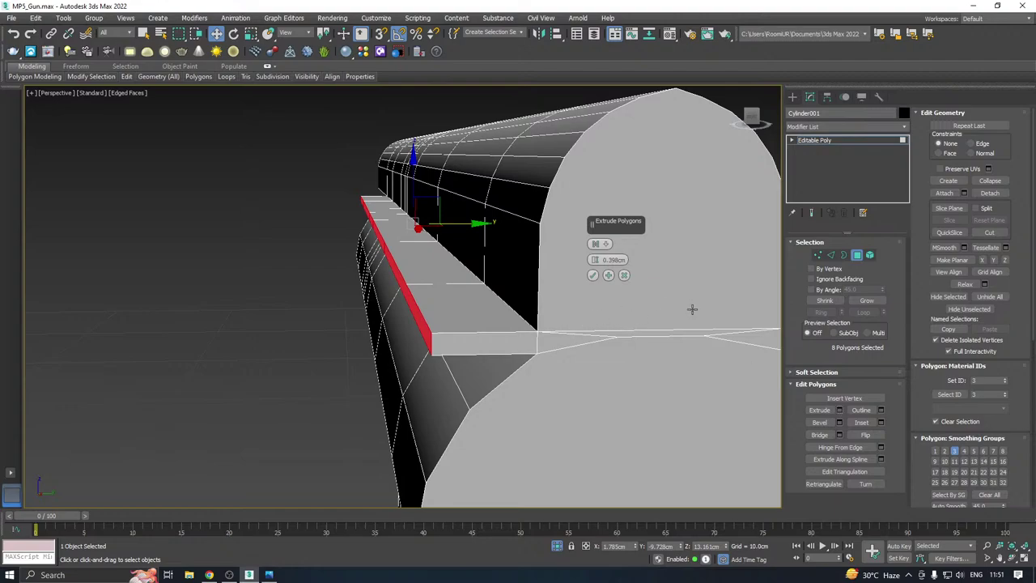
pyautogui.moveTo(595, 260); pyautogui.dragTo(603, 281)
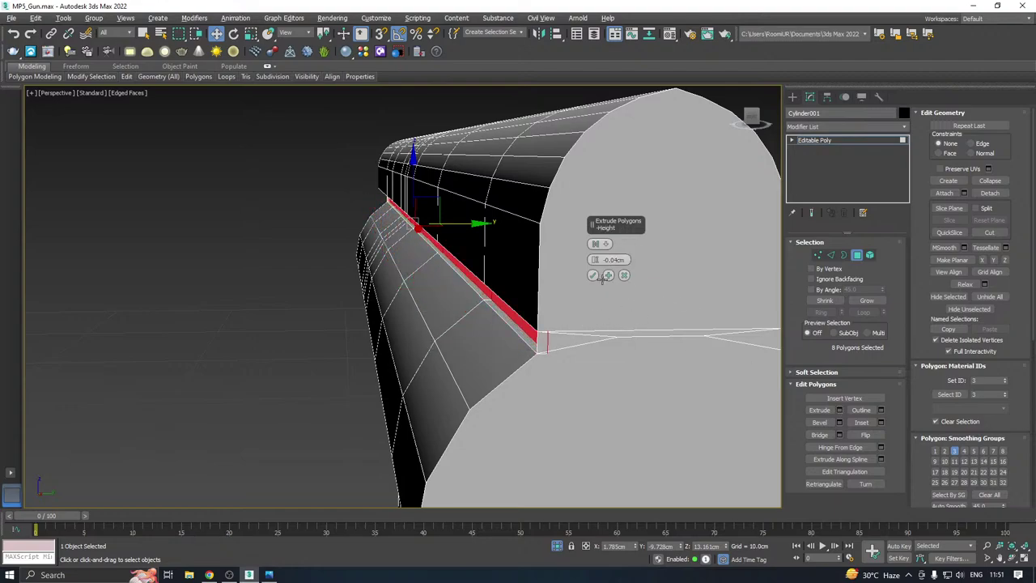
pyautogui.click(592, 275)
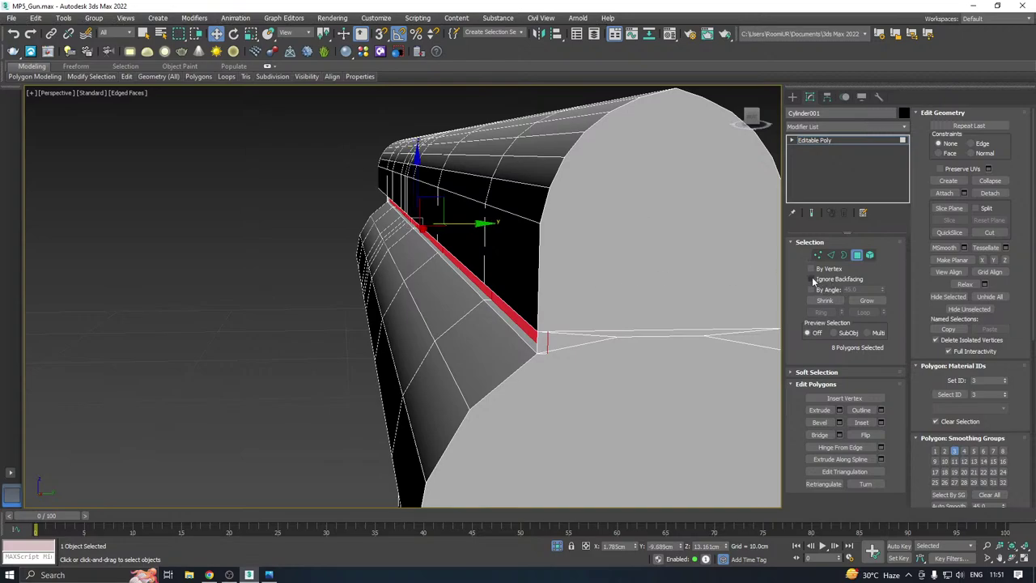
# Delete the thin front polygon beside the new groove and the small polygon closing the groove's front end
pyautogui.click(554, 340)
pyautogui.press('Delete')
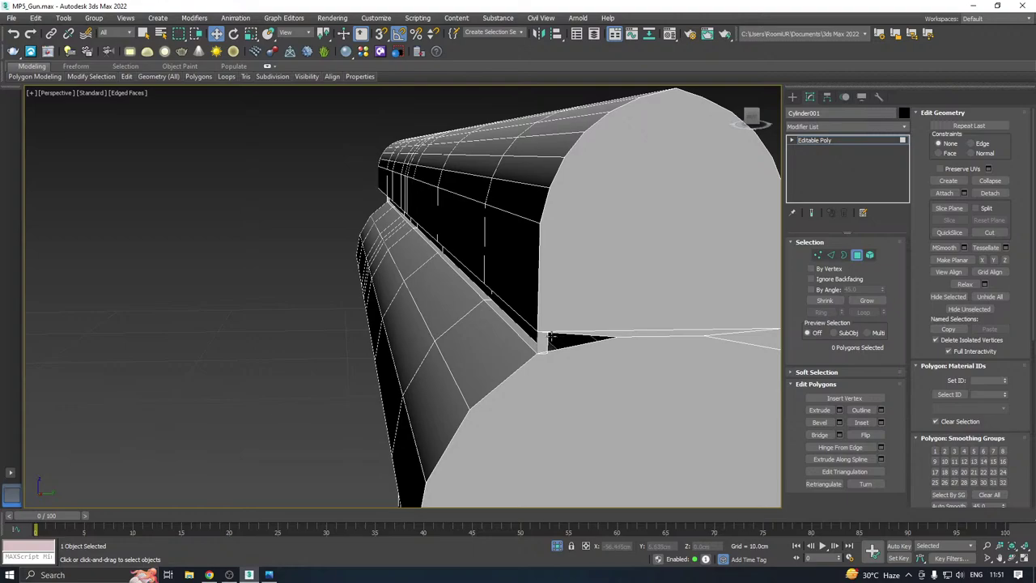
pyautogui.scroll(1, 552, 336)
pyautogui.scroll(-1, 552, 337)
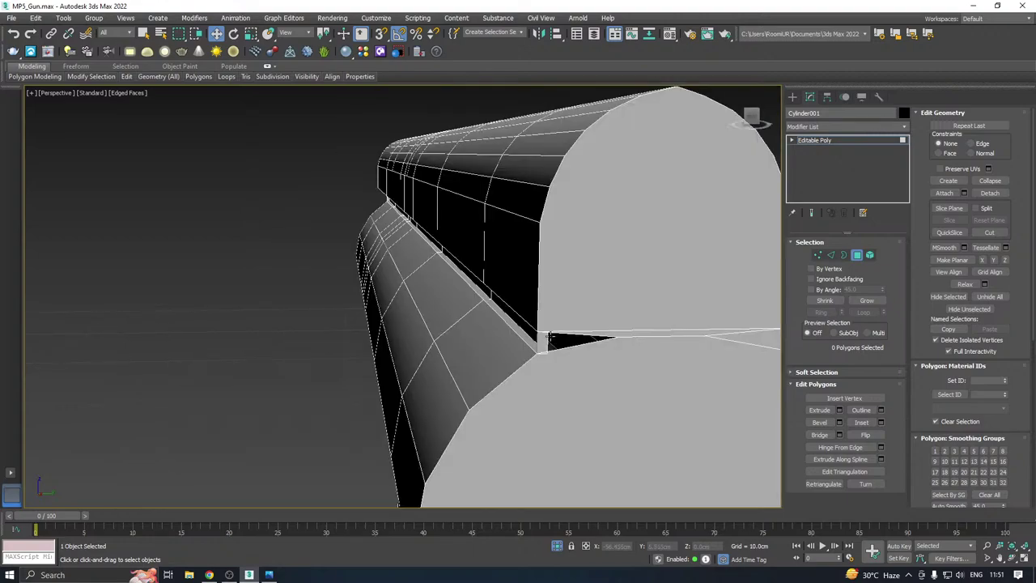
pyautogui.click(817, 256)
pyautogui.click(548, 350)
pyautogui.keyDown('alt'); pyautogui.moveTo(550, 348); pyautogui.dragTo(722, 324, button='middle'); pyautogui.keyUp('alt')
pyautogui.click(852, 256)
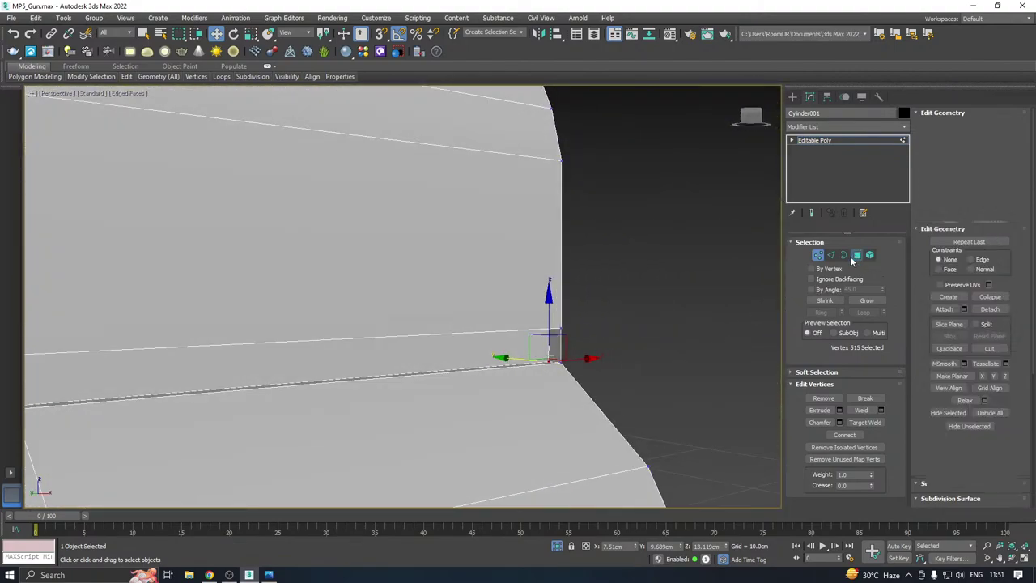
pyautogui.click(557, 343)
pyautogui.press('Delete')
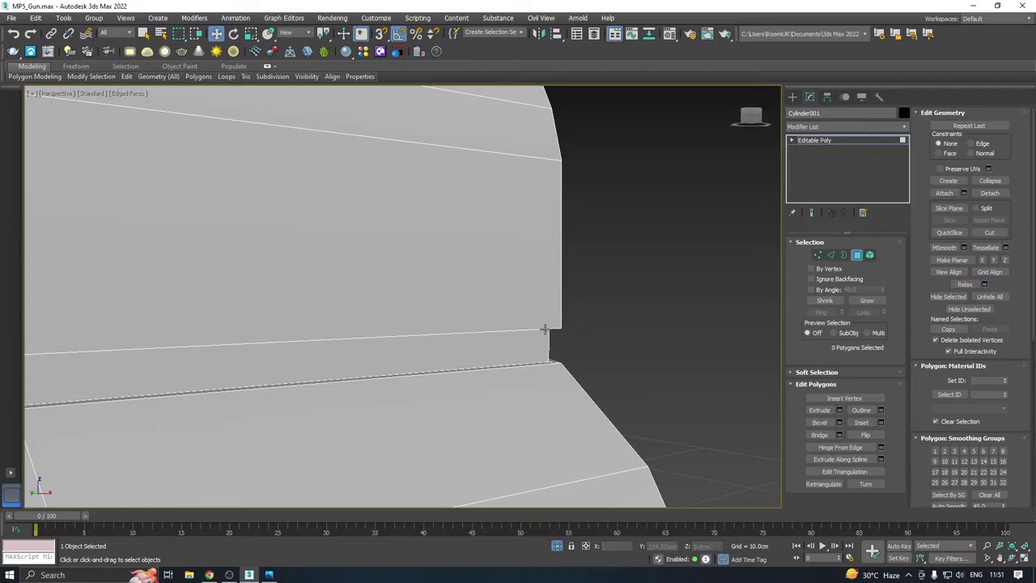
pyautogui.click(543, 329)
pyautogui.keyDown('alt'); pyautogui.moveTo(626, 332); pyautogui.dragTo(542, 329, button='middle'); pyautogui.keyUp('alt')
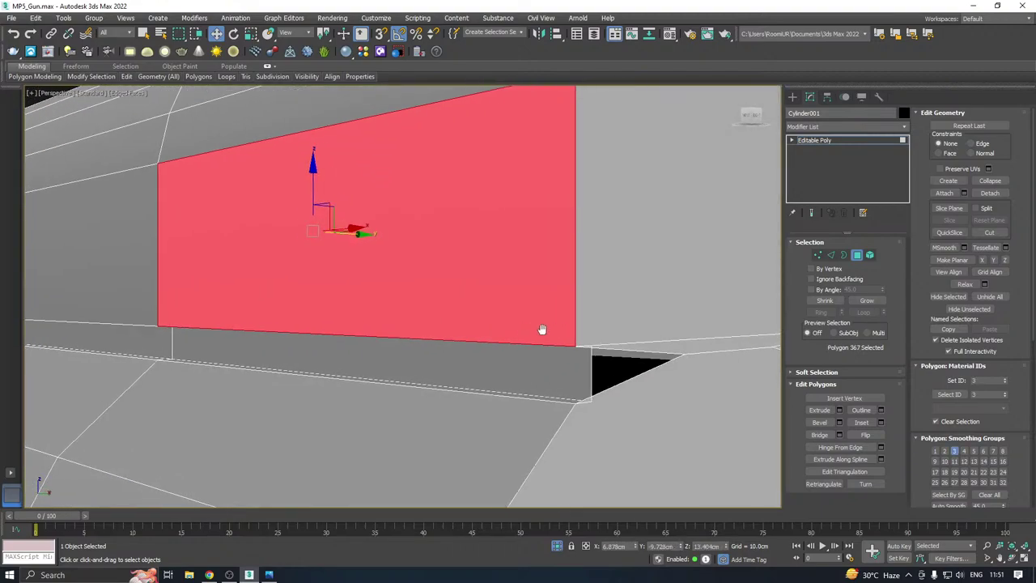
# Try to target-weld the groove's two front corner vertices onto the neighbouring vertex on the cylinder's front rim
pyautogui.click(818, 255)
pyautogui.rightClick(566, 323)
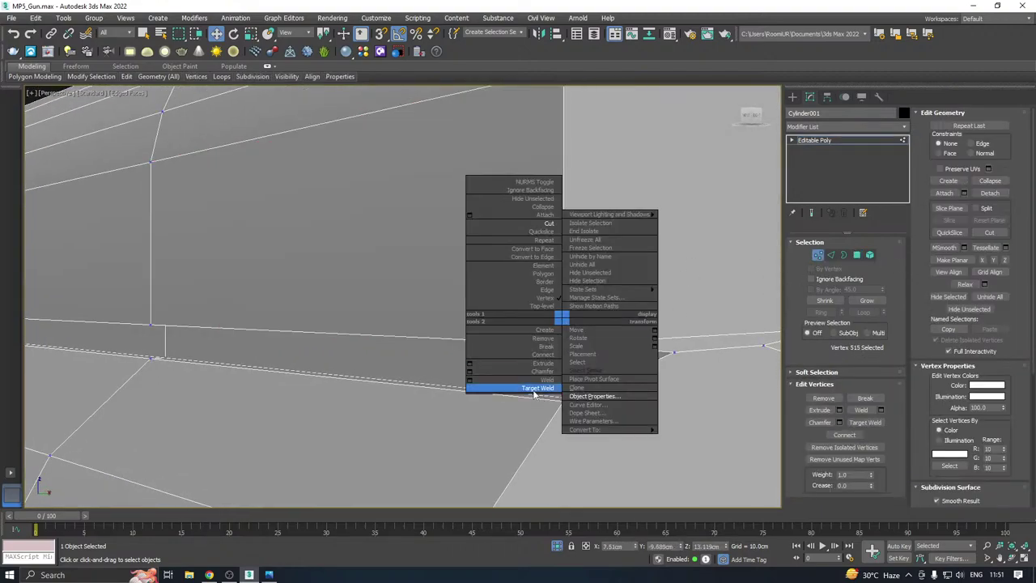
pyautogui.click(534, 388)
pyautogui.click(579, 398)
pyautogui.click(672, 353)
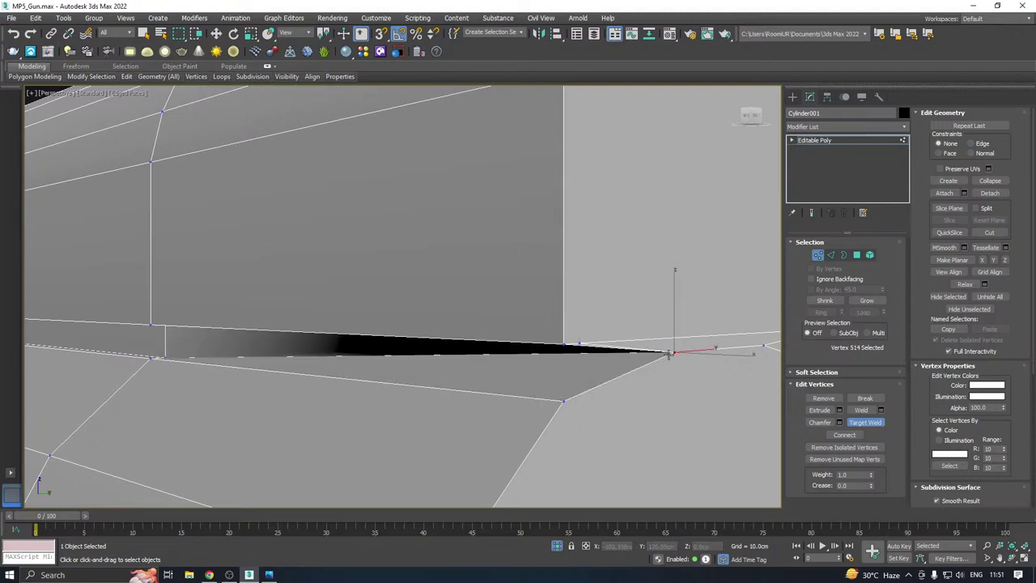
pyautogui.click(579, 344)
pyautogui.click(672, 352)
pyautogui.scroll(-2, 536, 380)
pyautogui.keyDown('alt'); pyautogui.moveTo(582, 365); pyautogui.dragTo(555, 353, button='middle'); pyautogui.keyUp('alt')
pyautogui.hotkey('ctrl', 'z')
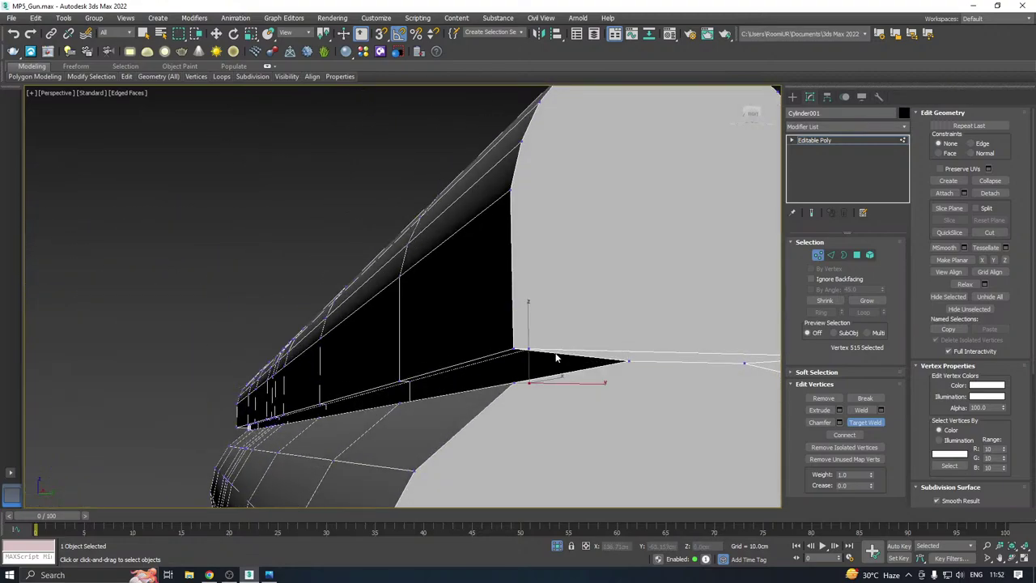
# Move the cylinder's front rim vertex beside the gap sideways along Y, close to the groove's front corner
pyautogui.press('w')
pyautogui.keyDown('alt'); pyautogui.moveTo(595, 350); pyautogui.dragTo(619, 361, button='middle'); pyautogui.keyUp('alt')
pyautogui.click(608, 351)
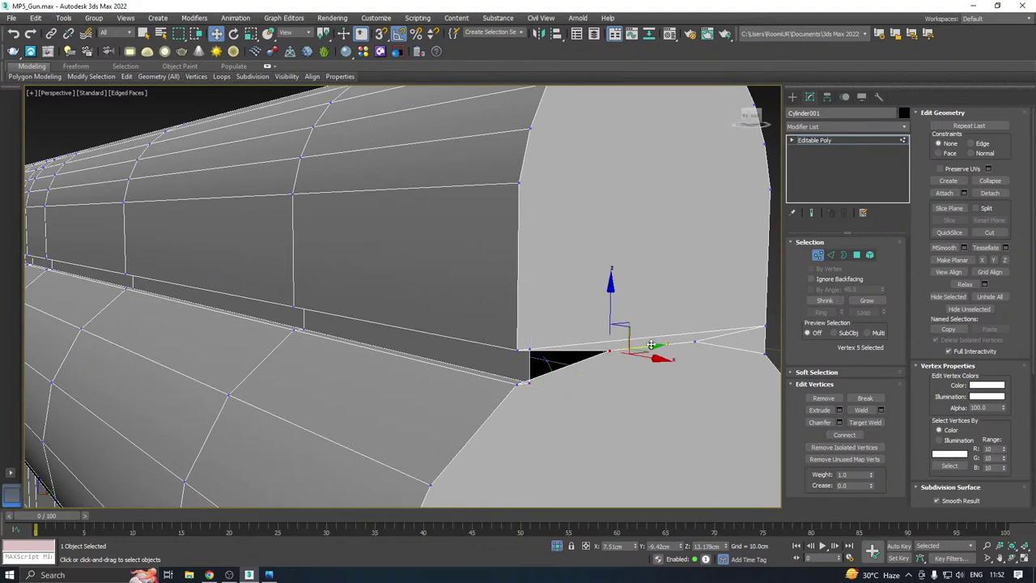
pyautogui.moveTo(651, 345); pyautogui.dragTo(575, 354)
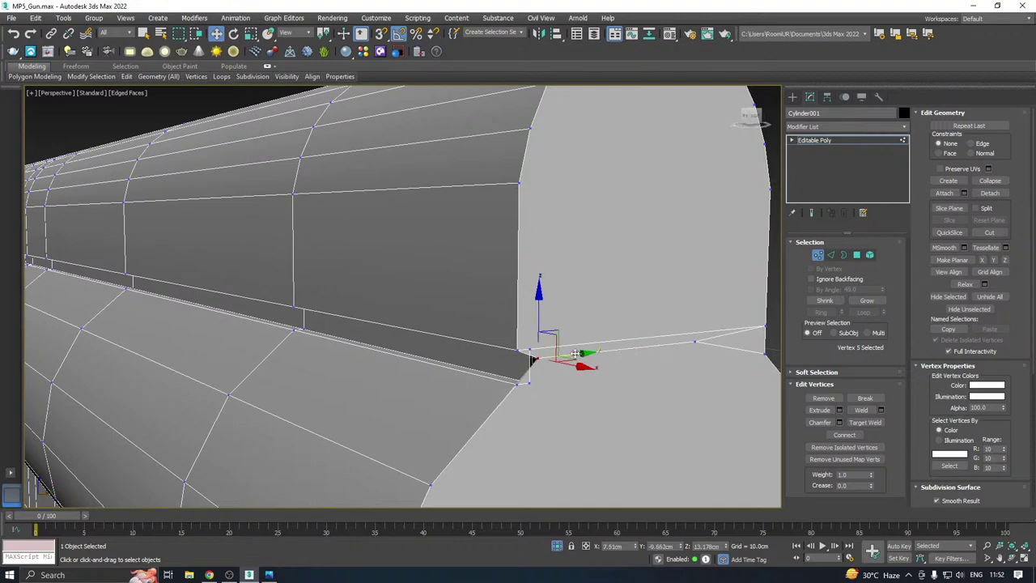
pyautogui.scroll(5, 534, 362)
pyautogui.scroll(-5, 531, 364)
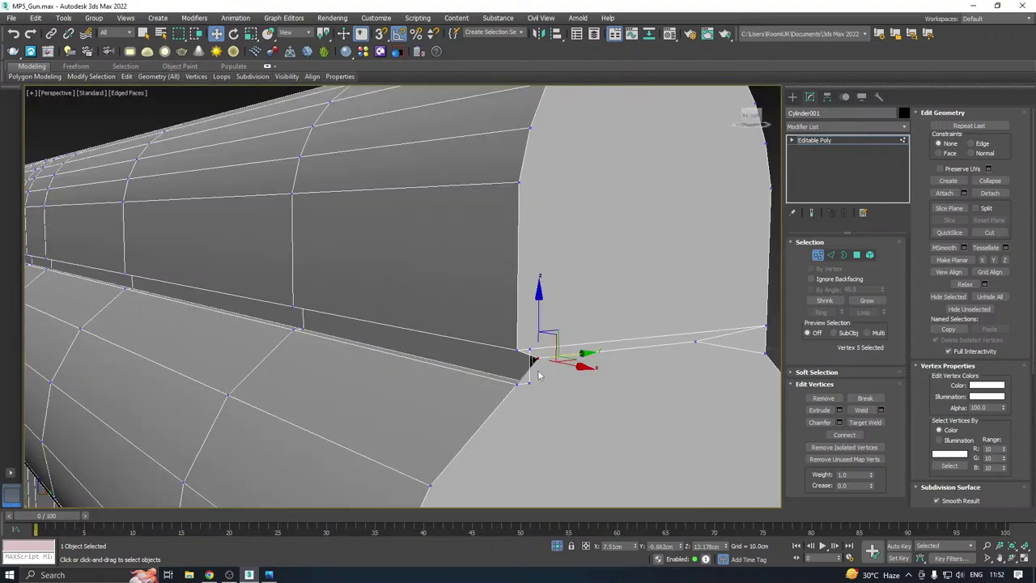
pyautogui.scroll(-2, 535, 376)
pyautogui.scroll(2, 535, 375)
pyautogui.scroll(-5, 540, 363)
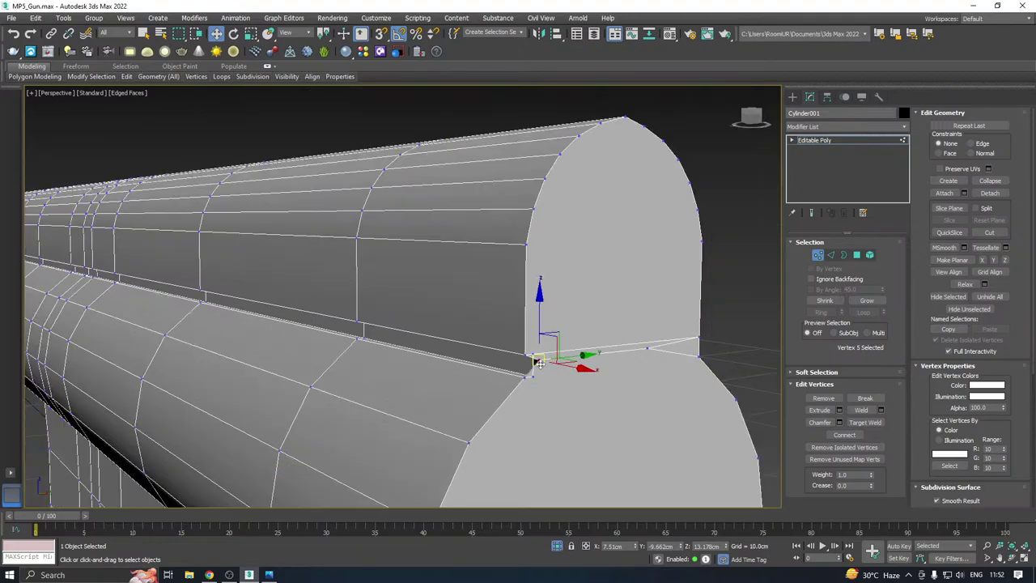
pyautogui.keyDown('alt'); pyautogui.moveTo(429, 358); pyautogui.dragTo(506, 356, button='middle'); pyautogui.keyUp('alt')
pyautogui.scroll(-4, 523, 351)
pyautogui.scroll(-5, 520, 353)
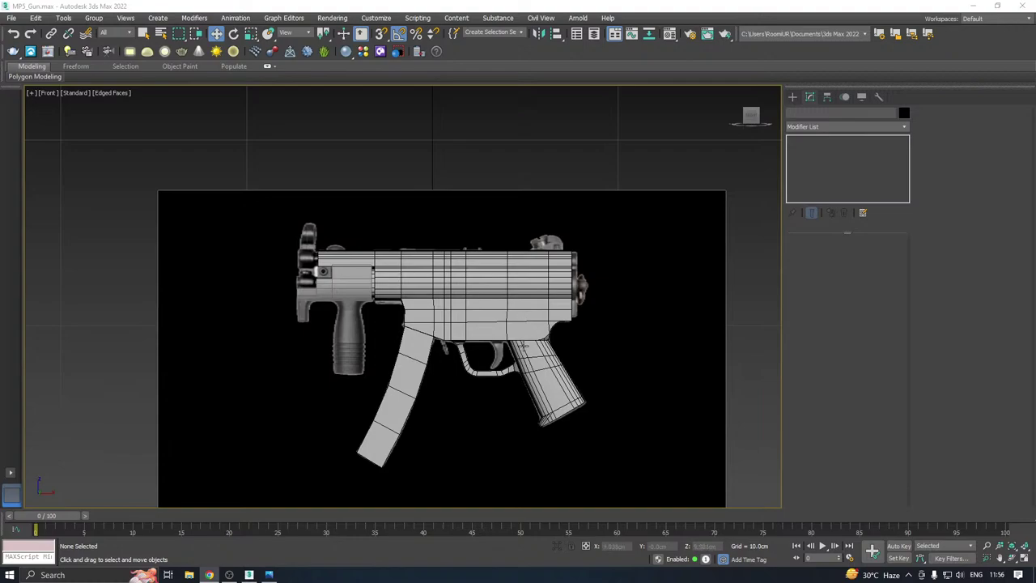
# Select the gun body in the front view and check its front upper section against the reference image
pyautogui.moveTo(407, 387); pyautogui.dragTo(480, 327, button='middle')
pyautogui.click(480, 327)
pyautogui.moveTo(594, 309); pyautogui.dragTo(545, 326, button='middle')
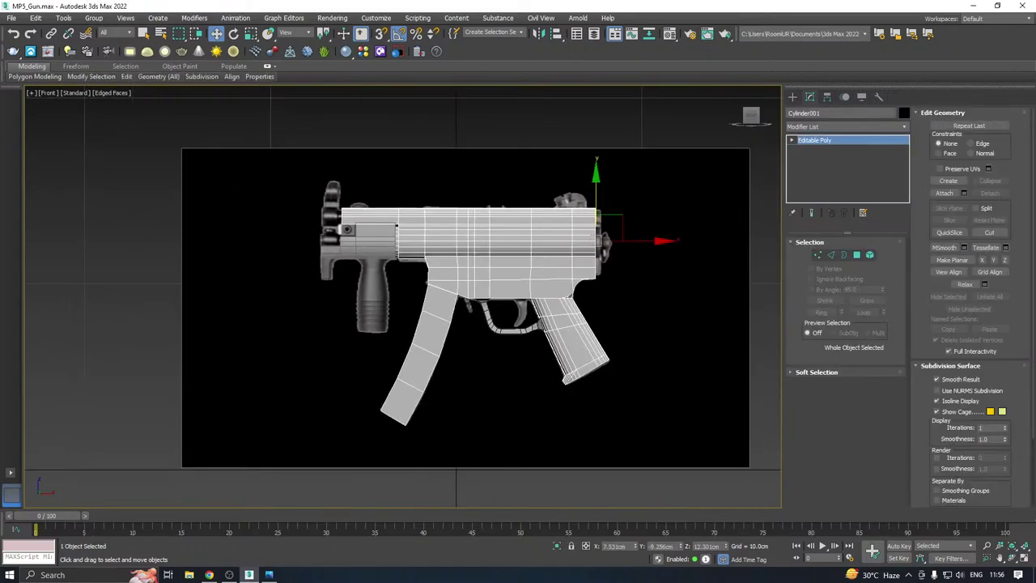
pyautogui.scroll(4, 404, 271)
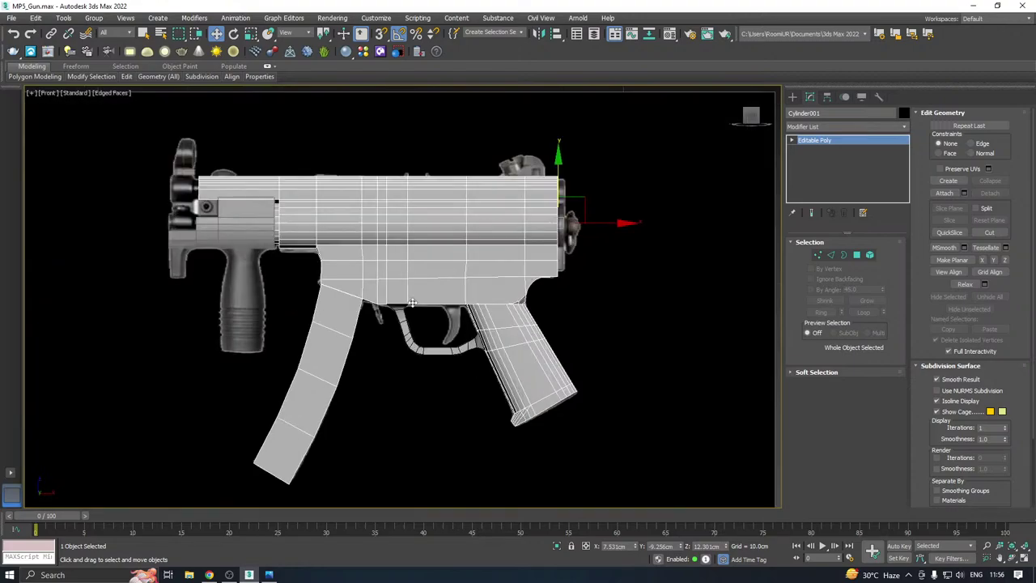
pyautogui.scroll(2, 263, 220)
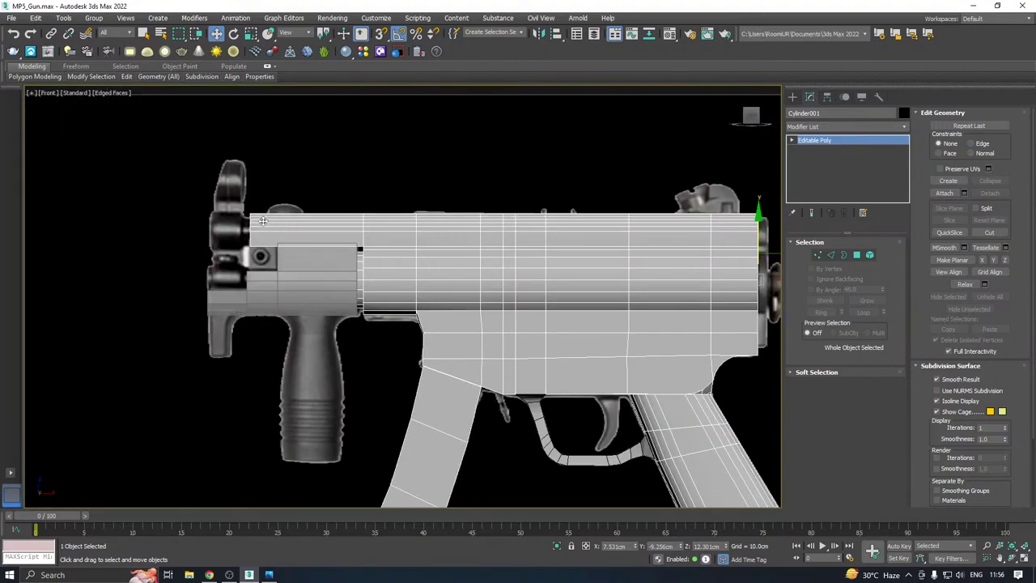
pyautogui.click(269, 575)
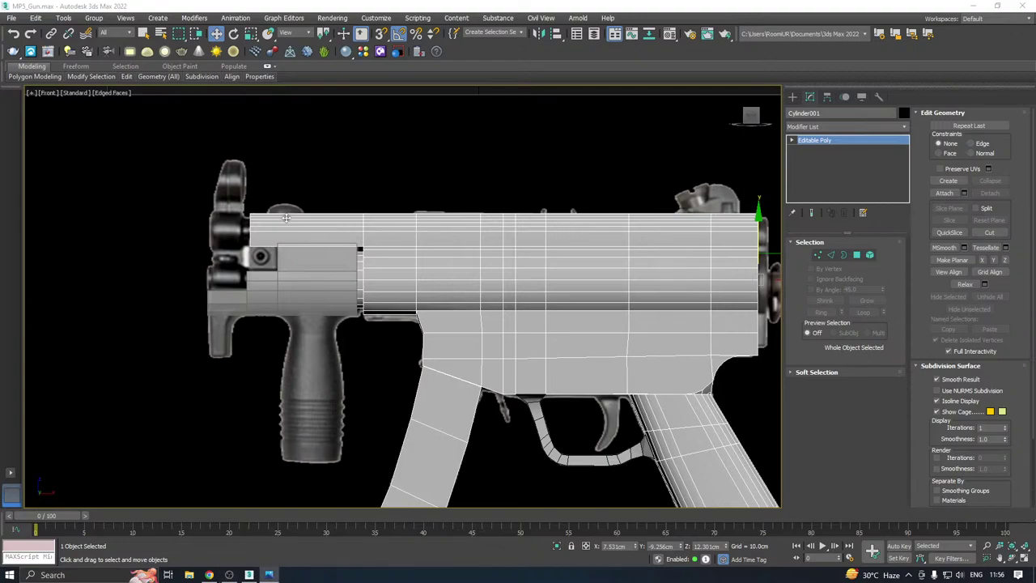
pyautogui.scroll(8, 308, 263)
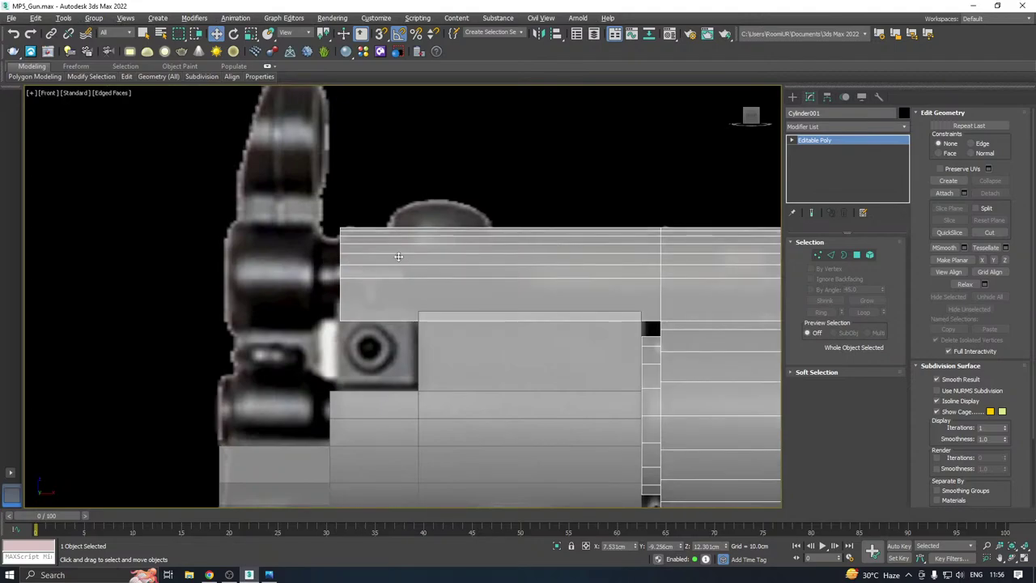
# Extend the raised section forward by moving its front end polygon to about X -7.2 cm, level with the front sight base
pyautogui.click(856, 255)
pyautogui.keyDown('alt'); pyautogui.moveTo(351, 271); pyautogui.dragTo(451, 283, button='middle'); pyautogui.keyUp('alt')
pyautogui.click(408, 295)
pyautogui.press('f')
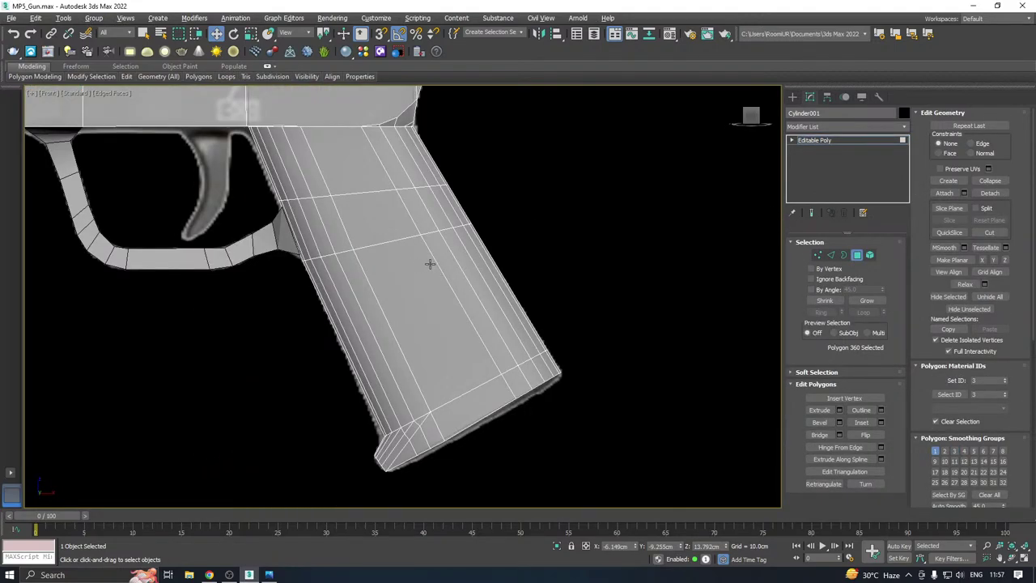
pyautogui.scroll(-5, 430, 264)
pyautogui.moveTo(212, 134); pyautogui.dragTo(525, 187, button='middle')
pyautogui.scroll(8, 405, 136)
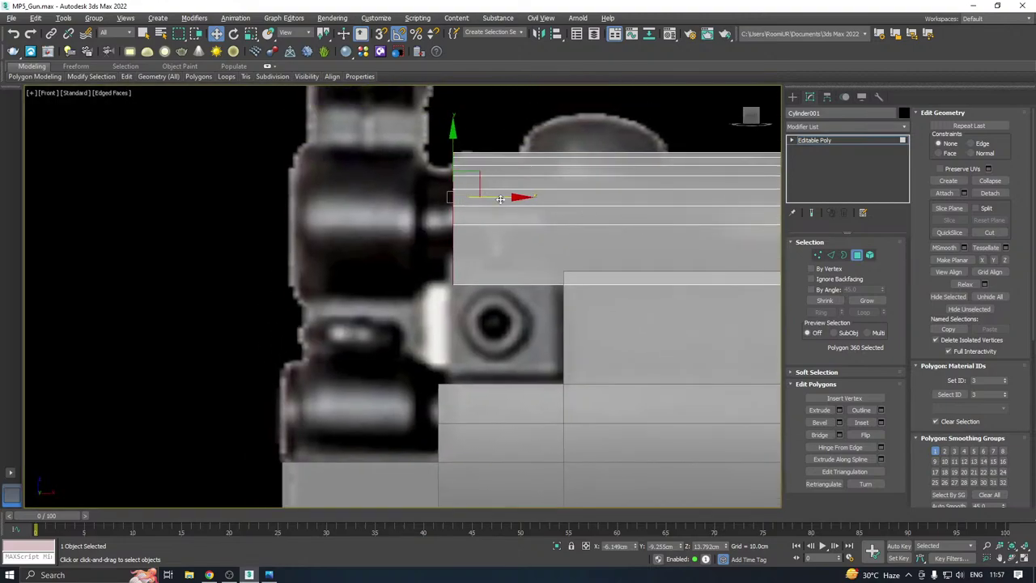
pyautogui.moveTo(500, 198); pyautogui.dragTo(341, 183)
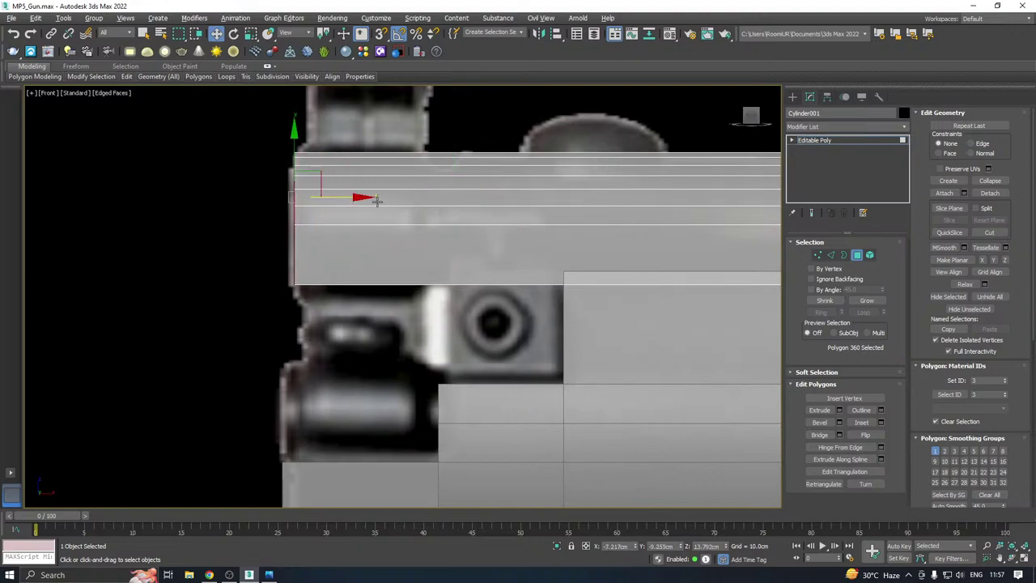
# Insert a vertical edge loop with SwiftLoop across the raised section, near the rear edge of the front sight base
pyautogui.moveTo(126, 76)
pyautogui.click(220, 108)
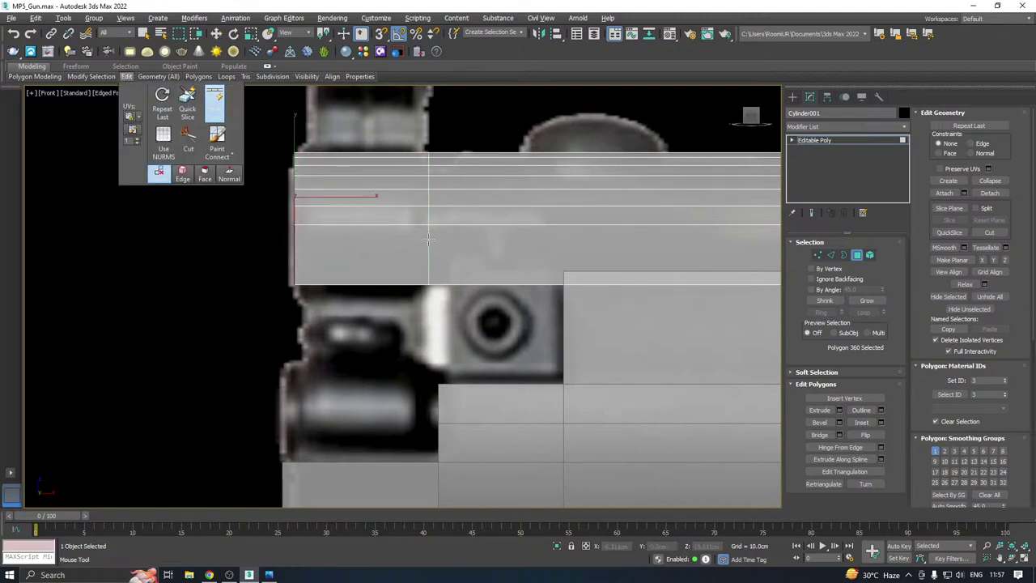
pyautogui.click(416, 238)
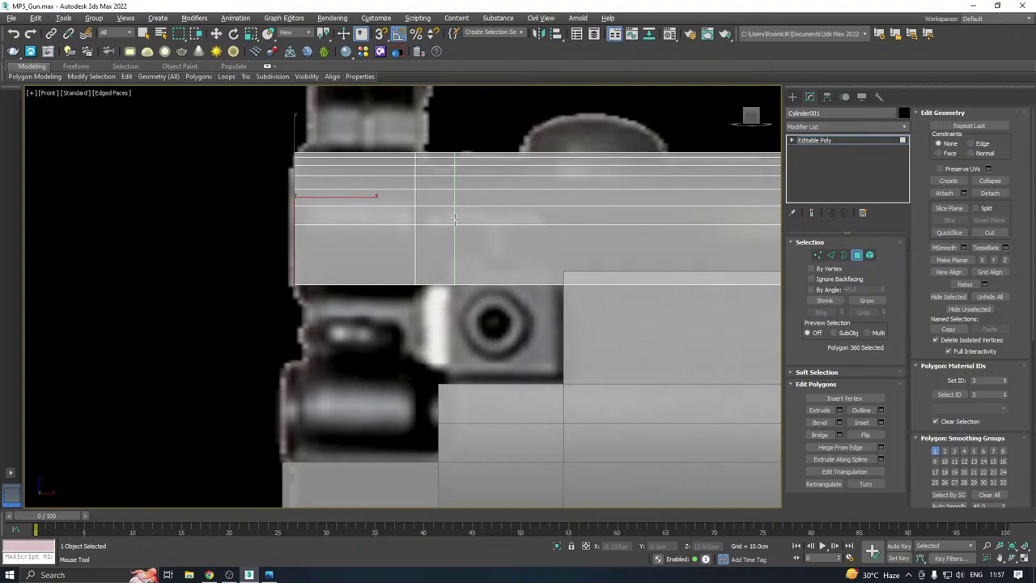
# Add a second vertical edge loop behind the first on the raised section and extrude the band between them inward by -0.085 cm along local normals
pyautogui.click(455, 219)
pyautogui.rightClick(455, 219)
pyautogui.moveTo(441, 127); pyautogui.dragTo(442, 258)
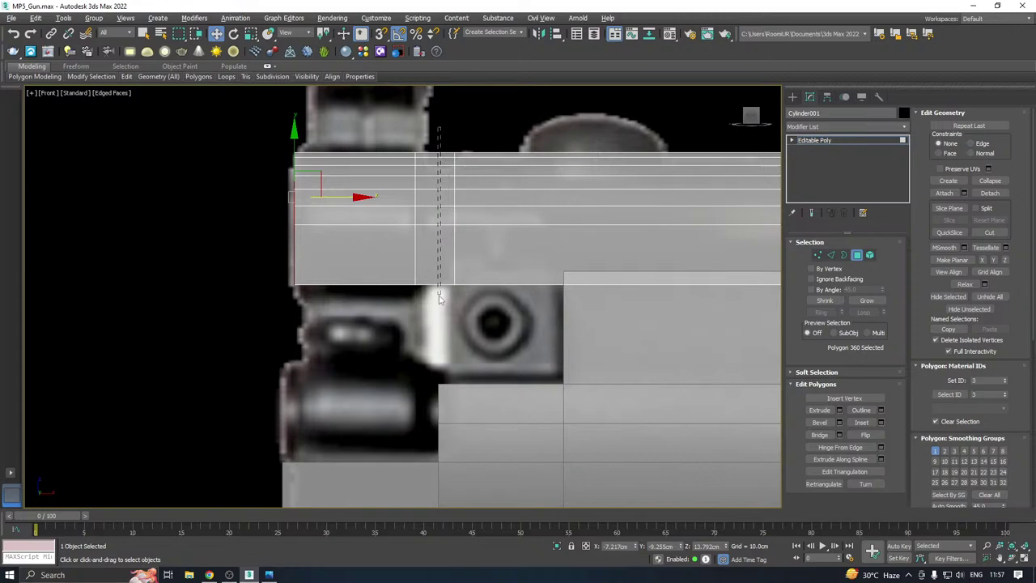
pyautogui.moveTo(438, 296); pyautogui.dragTo(439, 279)
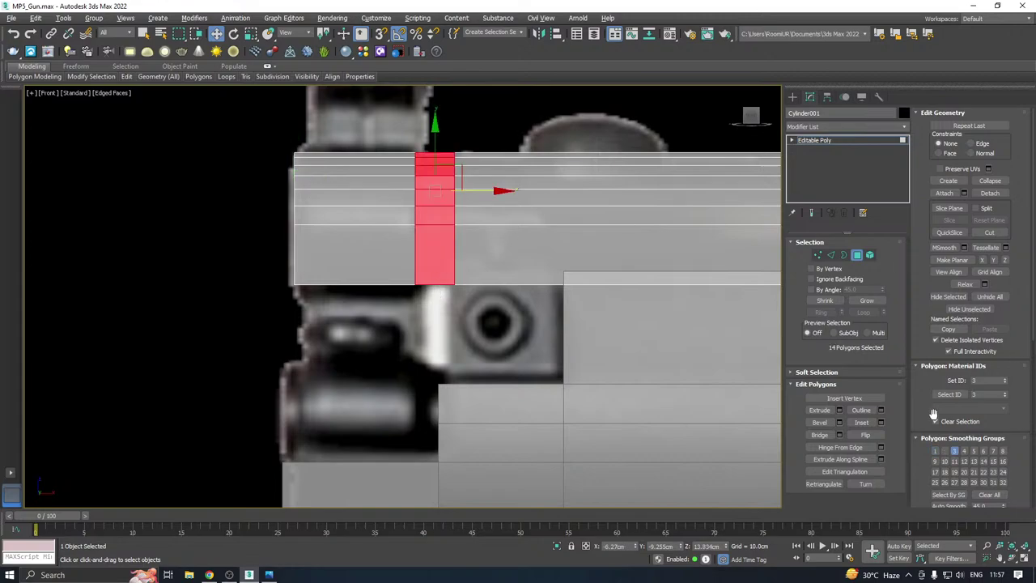
pyautogui.click(839, 409)
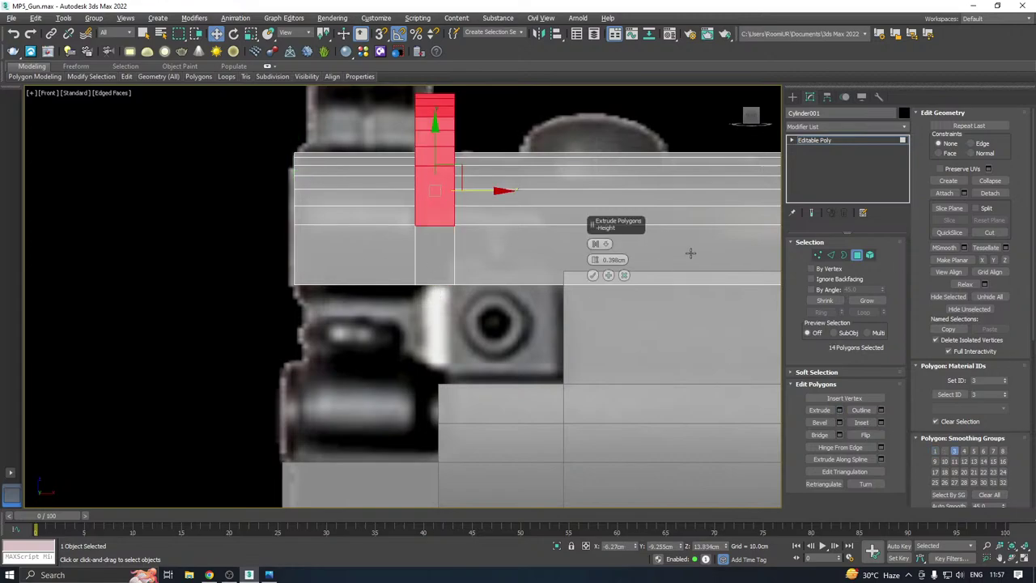
pyautogui.click(592, 244)
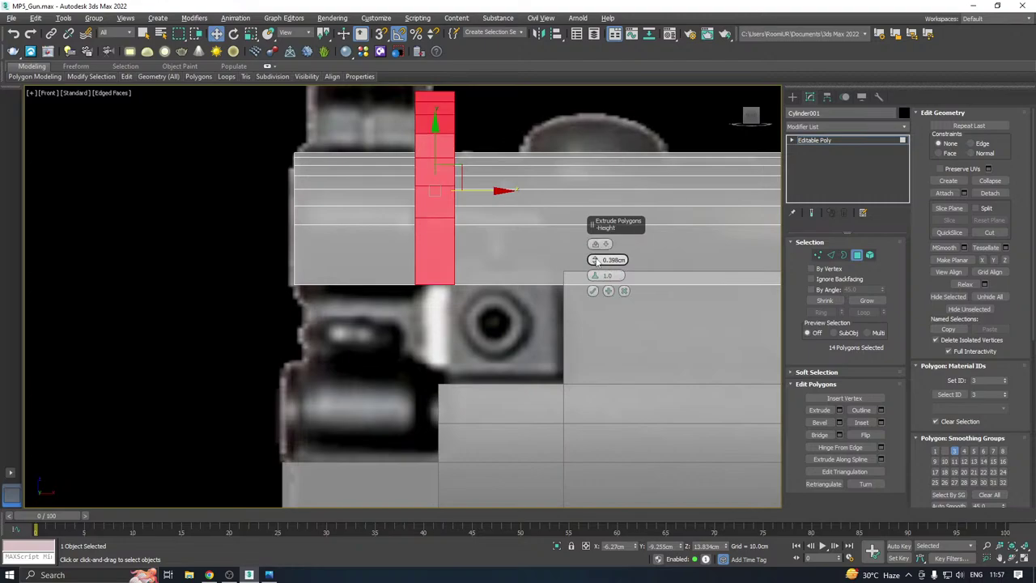
pyautogui.moveTo(594, 260); pyautogui.dragTo(594, 327)
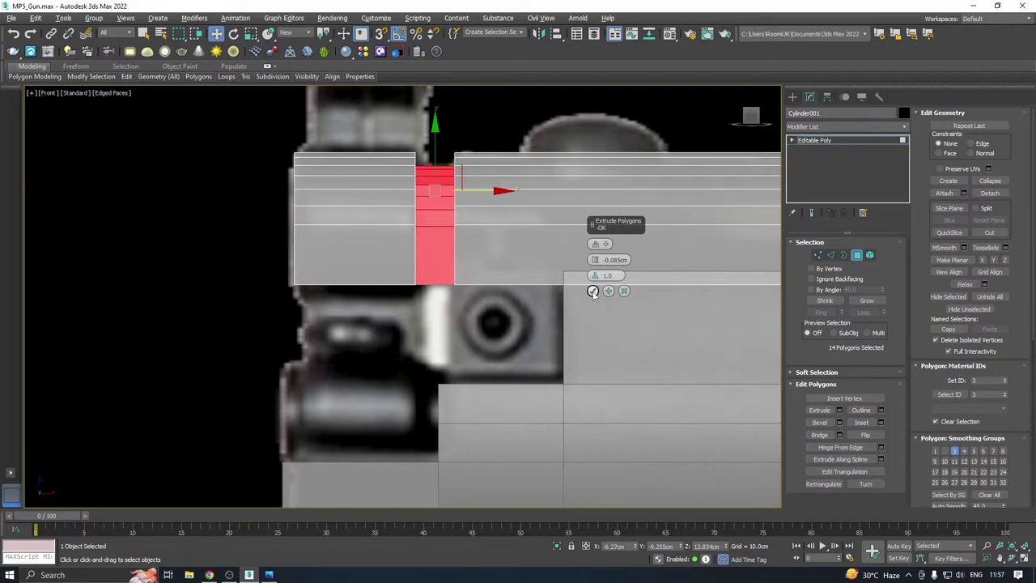
pyautogui.click(593, 291)
# Narrow the recessed band by moving its rear vertex column to about X -6.19 cm and its front column to about X -6.36 cm
pyautogui.scroll(2, 452, 211)
pyautogui.press('1')
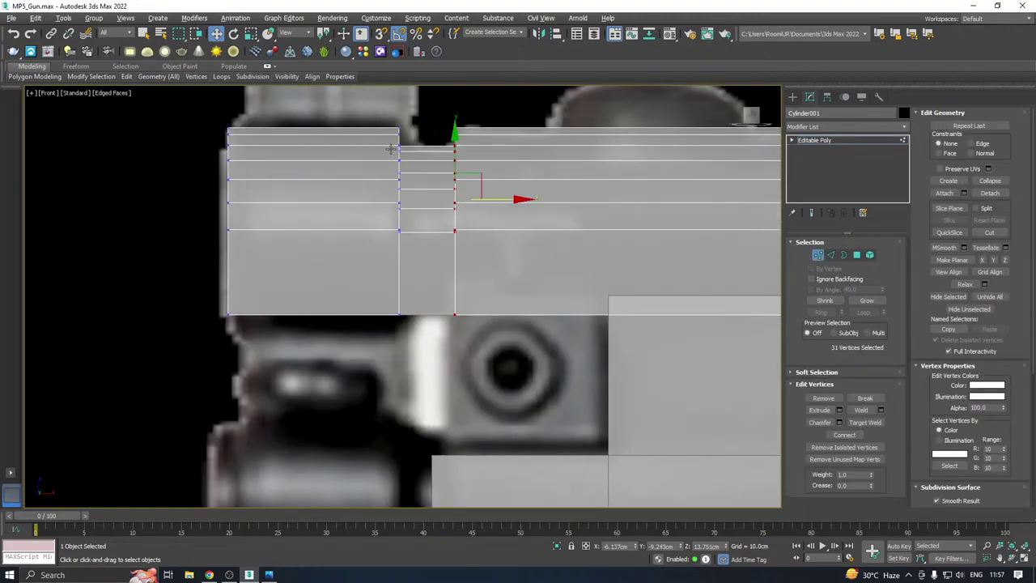
pyautogui.moveTo(374, 144); pyautogui.dragTo(417, 326)
pyautogui.scroll(-4, 408, 271)
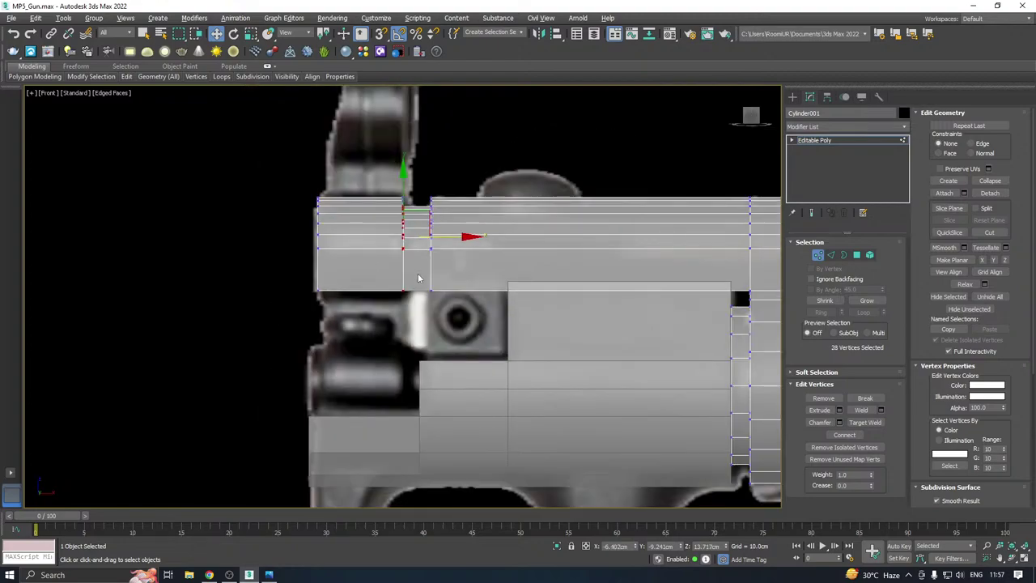
pyautogui.scroll(2, 434, 225)
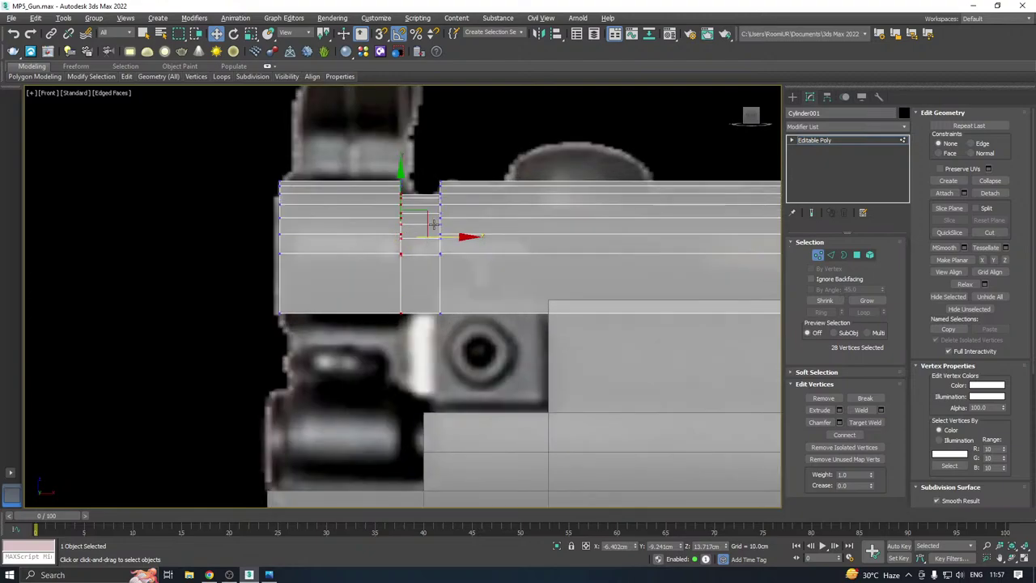
pyautogui.click(432, 160)
pyautogui.moveTo(493, 380); pyautogui.dragTo(493, 380)
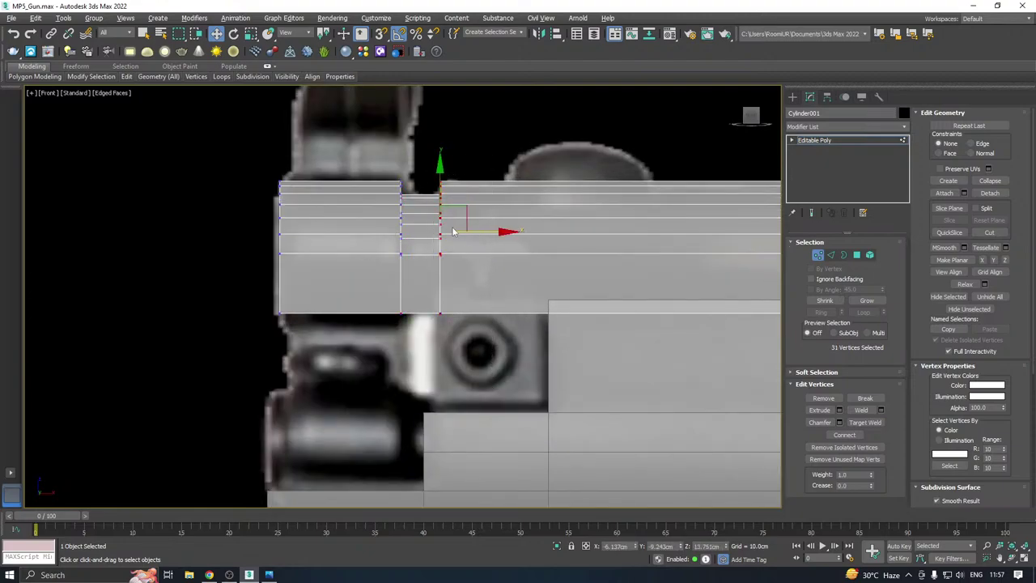
pyautogui.moveTo(483, 229); pyautogui.dragTo(471, 234)
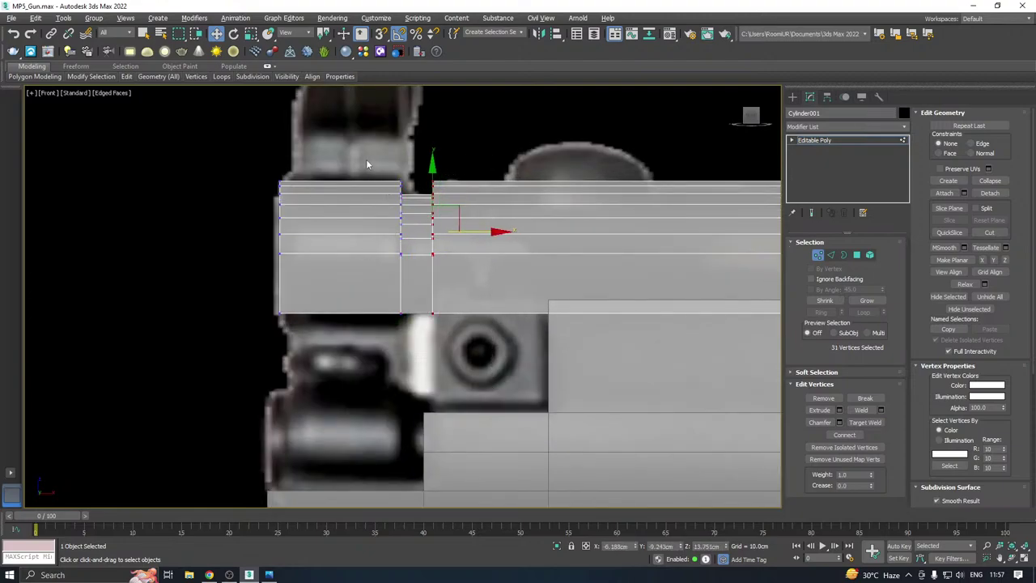
pyautogui.moveTo(413, 343); pyautogui.dragTo(413, 343)
pyautogui.moveTo(453, 233); pyautogui.dragTo(462, 233)
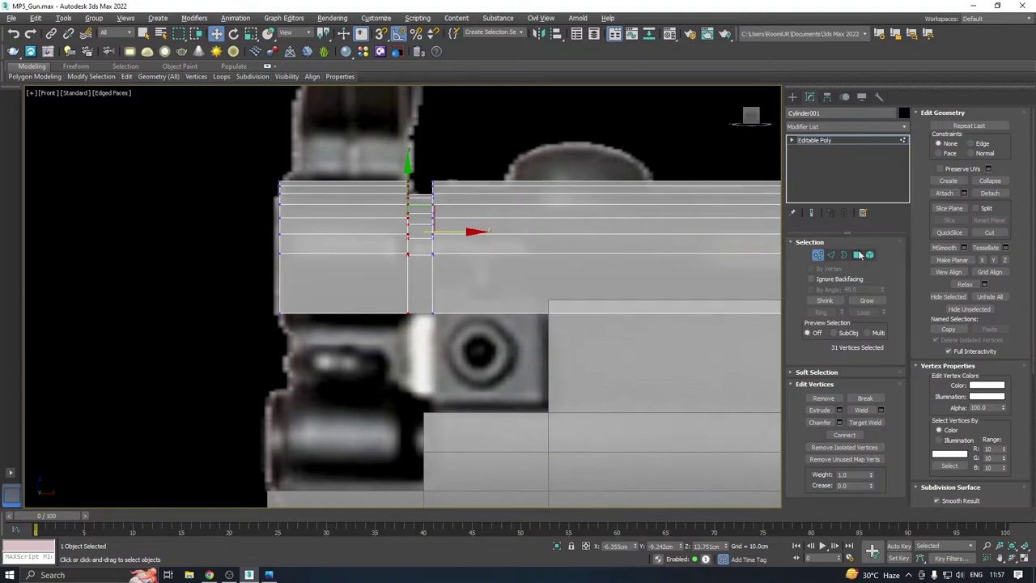
# Select all polygons of the raised section in front of the recessed band and detach them as a separate object
pyautogui.press('4')
pyautogui.moveTo(287, 244); pyautogui.dragTo(380, 405)
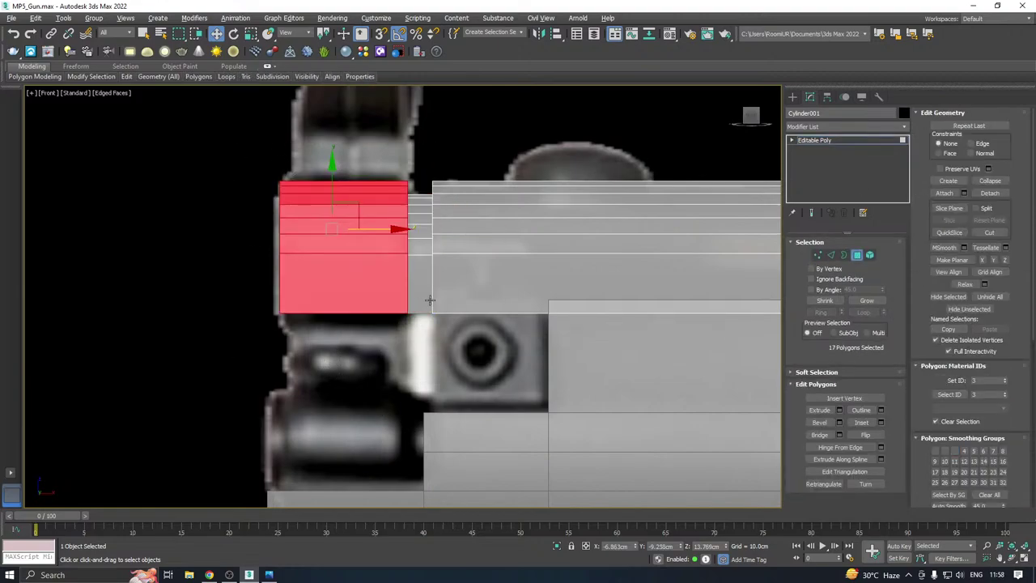
pyautogui.moveTo(237, 152); pyautogui.dragTo(354, 316)
pyautogui.click(867, 300)
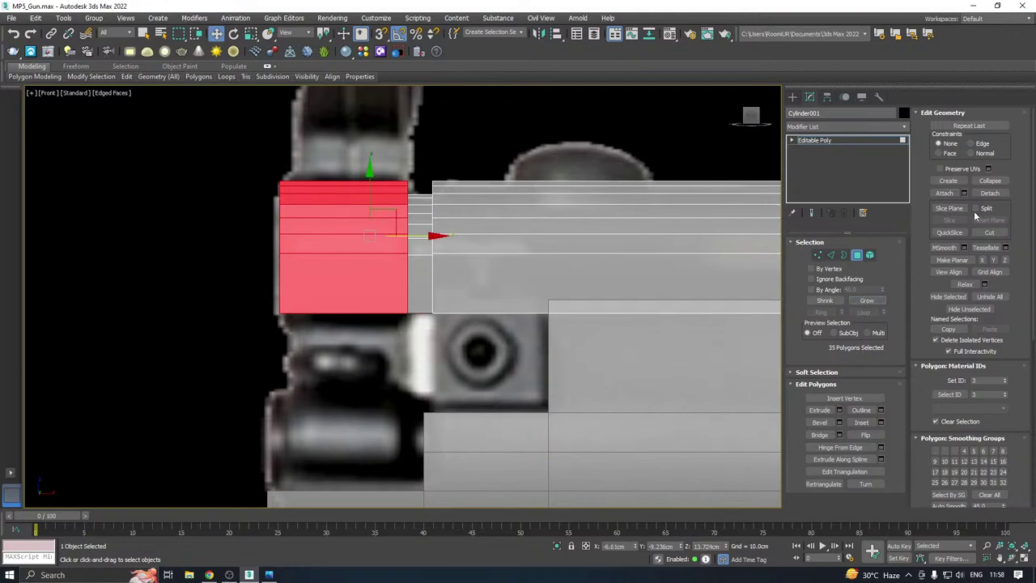
pyautogui.click(989, 193)
pyautogui.click(555, 297)
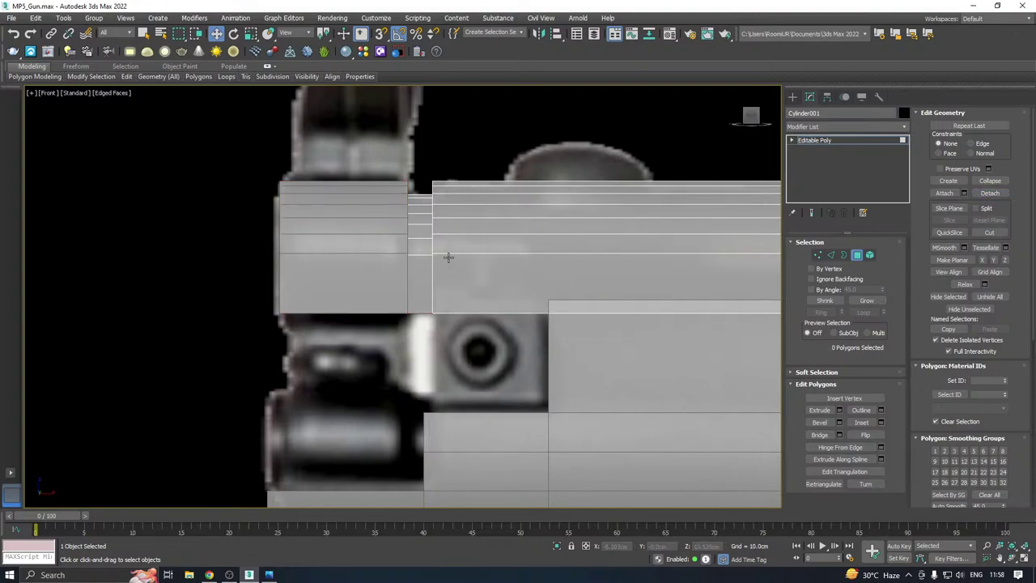
# Select the detached front piece and center its pivot to the object
pyautogui.click(825, 142)
pyautogui.click(375, 235)
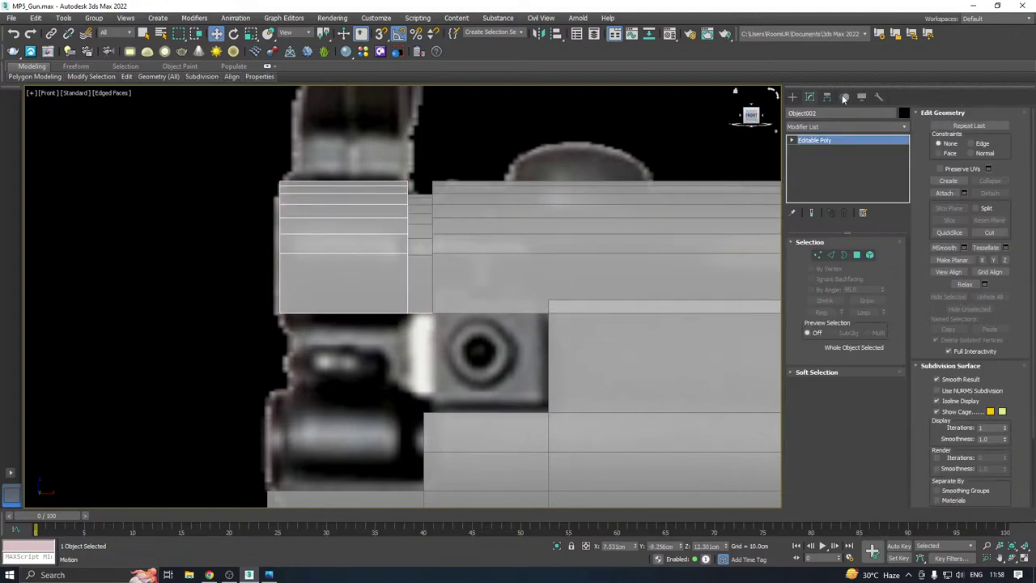
pyautogui.click(839, 174)
pyautogui.click(844, 227)
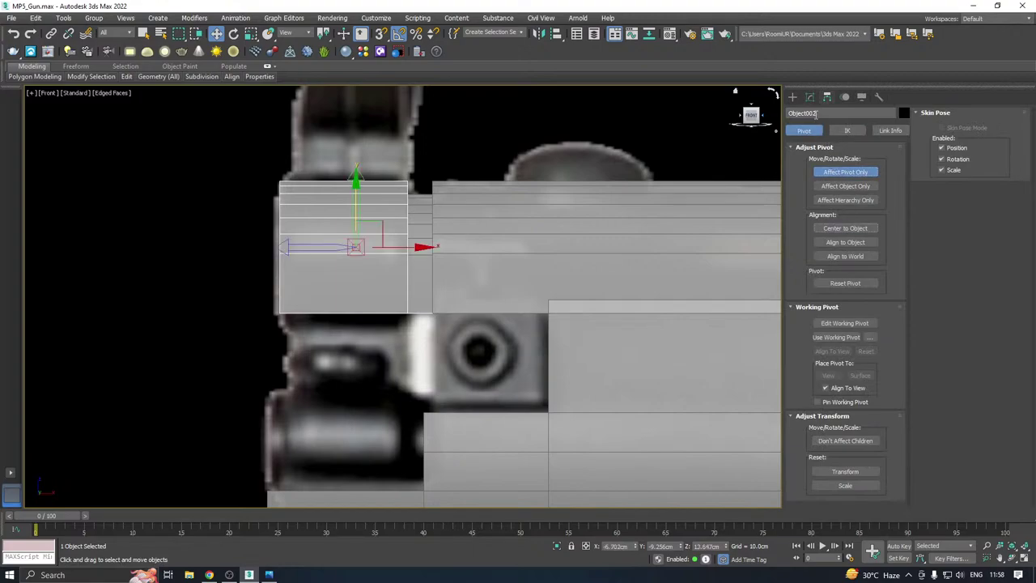
# Isolate the detached front piece in the perspective view and check its polygons
pyautogui.click(809, 96)
pyautogui.press('p')
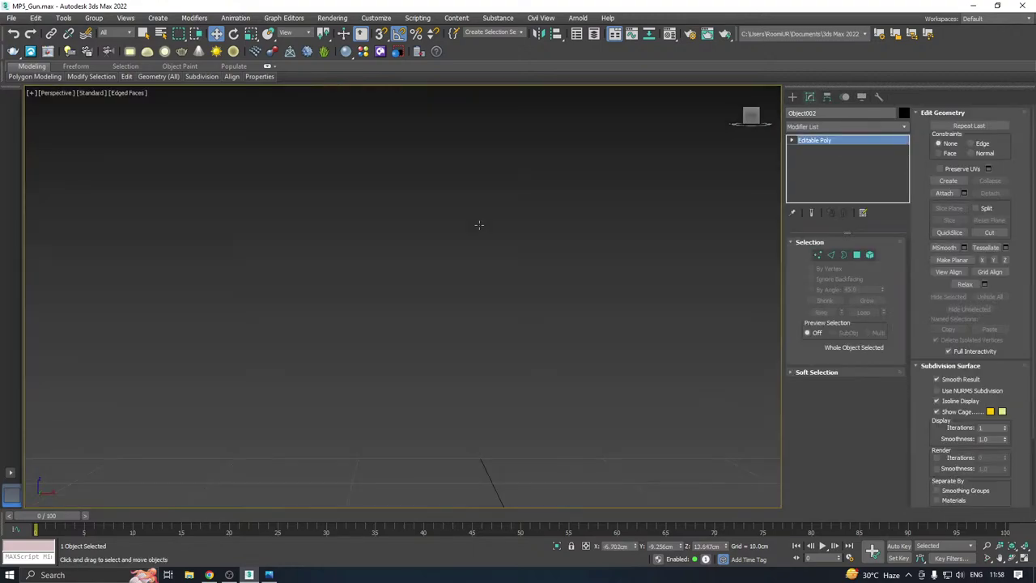
pyautogui.press('z')
pyautogui.keyDown('alt'); pyautogui.moveTo(473, 256); pyautogui.dragTo(479, 219, button='middle'); pyautogui.keyUp('alt')
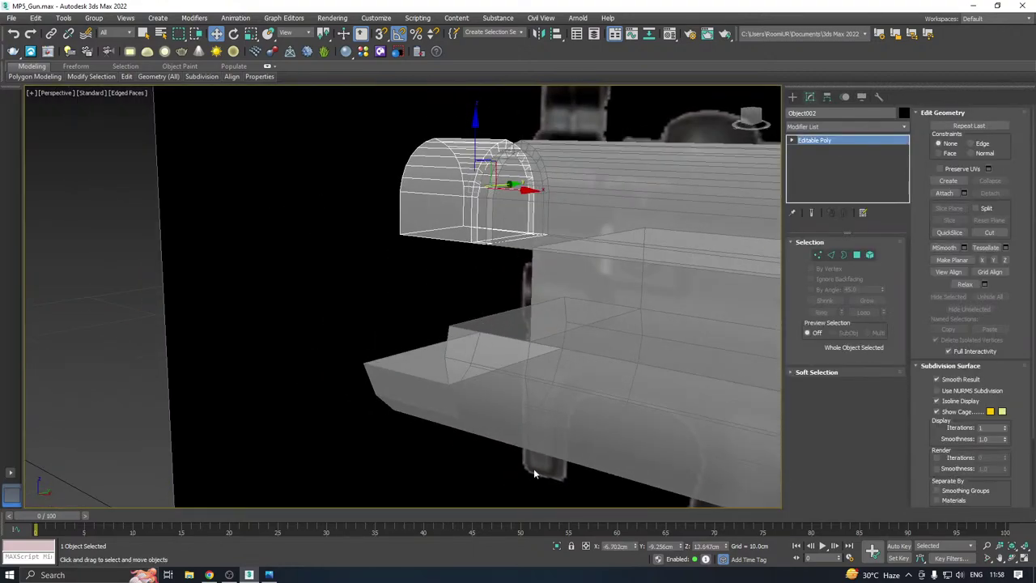
pyautogui.click(556, 546)
pyautogui.keyDown('alt'); pyautogui.moveTo(537, 438); pyautogui.dragTo(542, 412, button='middle'); pyautogui.keyUp('alt')
pyautogui.keyDown('alt'); pyautogui.moveTo(601, 339); pyautogui.dragTo(597, 382, button='middle'); pyautogui.keyUp('alt')
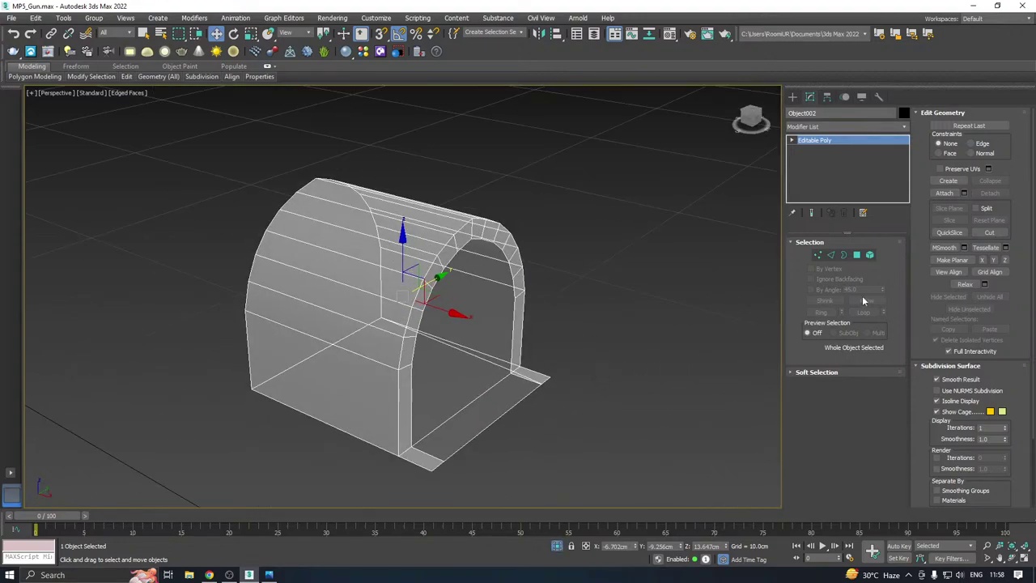
pyautogui.click(856, 254)
pyautogui.hotkey('ctrl', 'a')
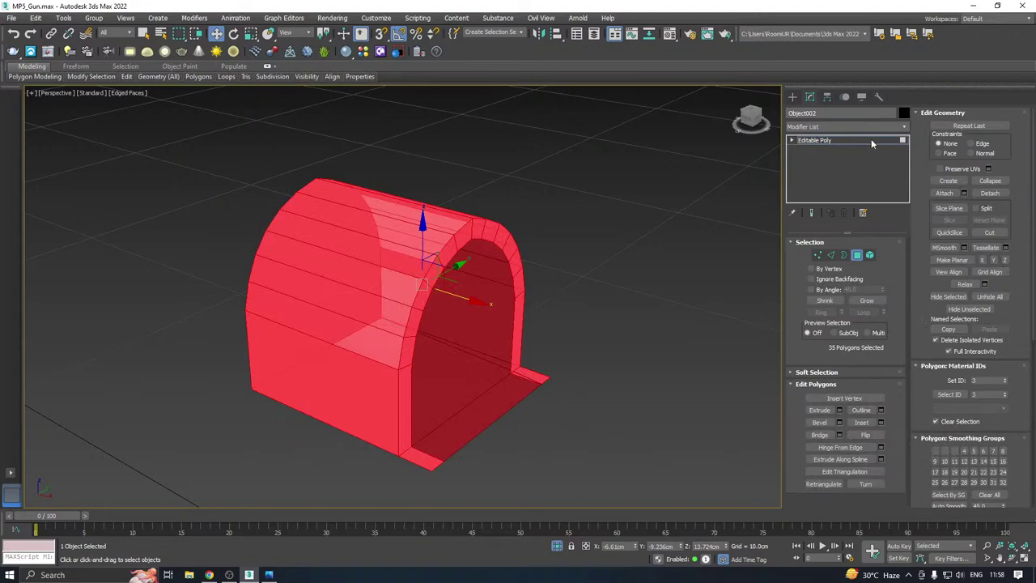
pyautogui.click(871, 141)
# Add a Symmetry modifier to the front piece and set only the Y mirror axis
pyautogui.click(903, 127)
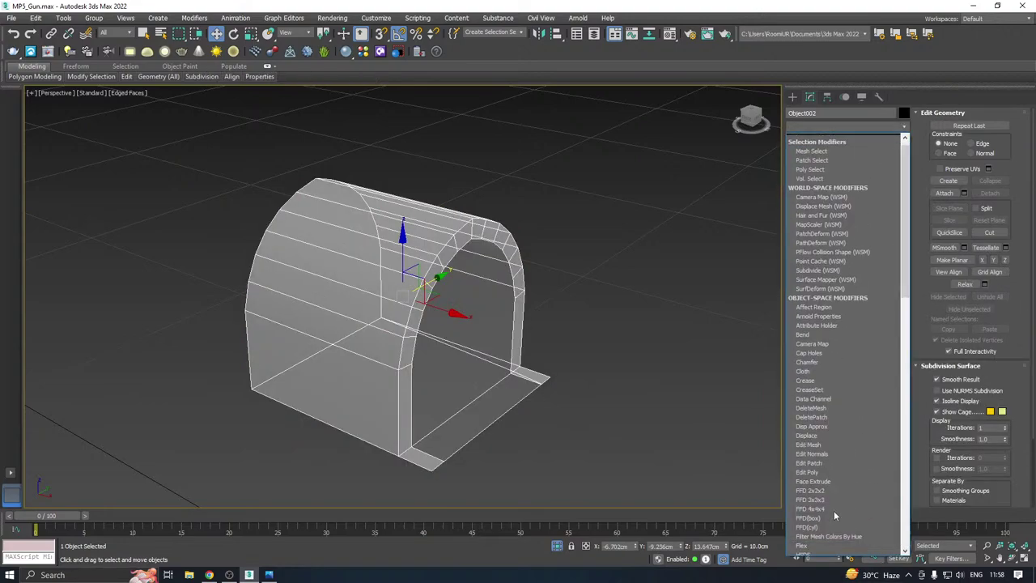
pyautogui.moveTo(905, 241); pyautogui.dragTo(881, 571)
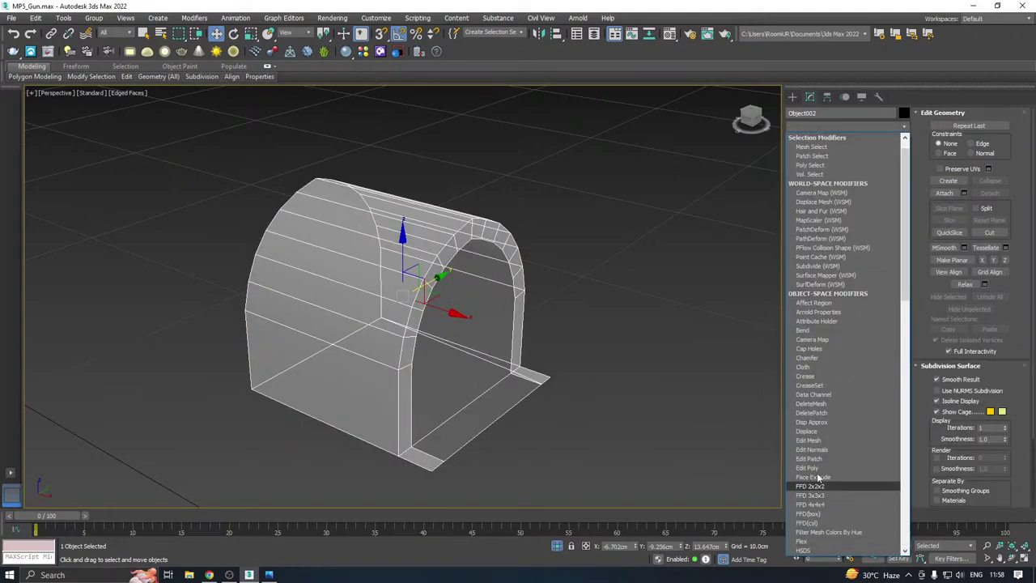
pyautogui.scroll(-15, 825, 437)
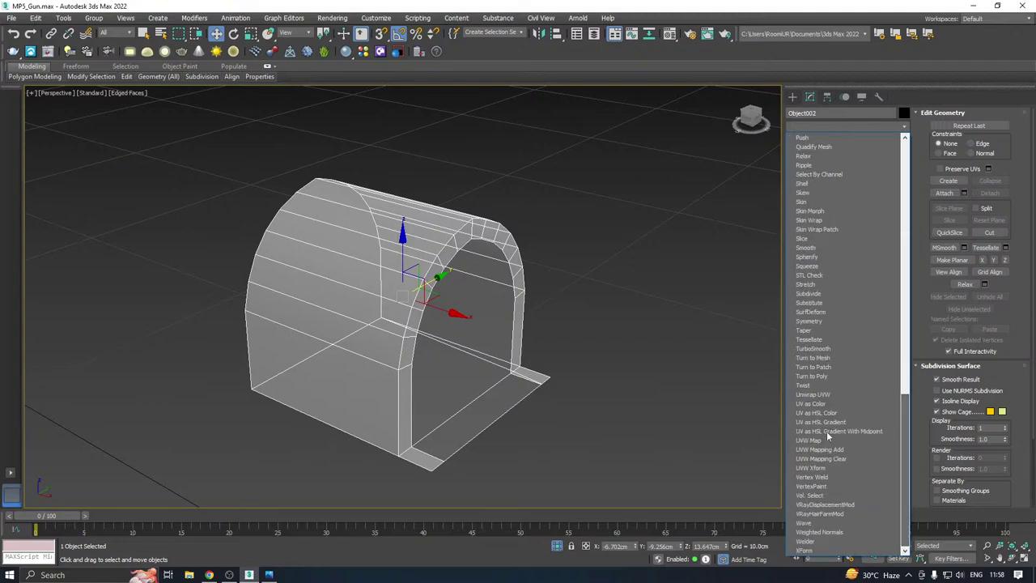
pyautogui.click(808, 320)
pyautogui.click(816, 302)
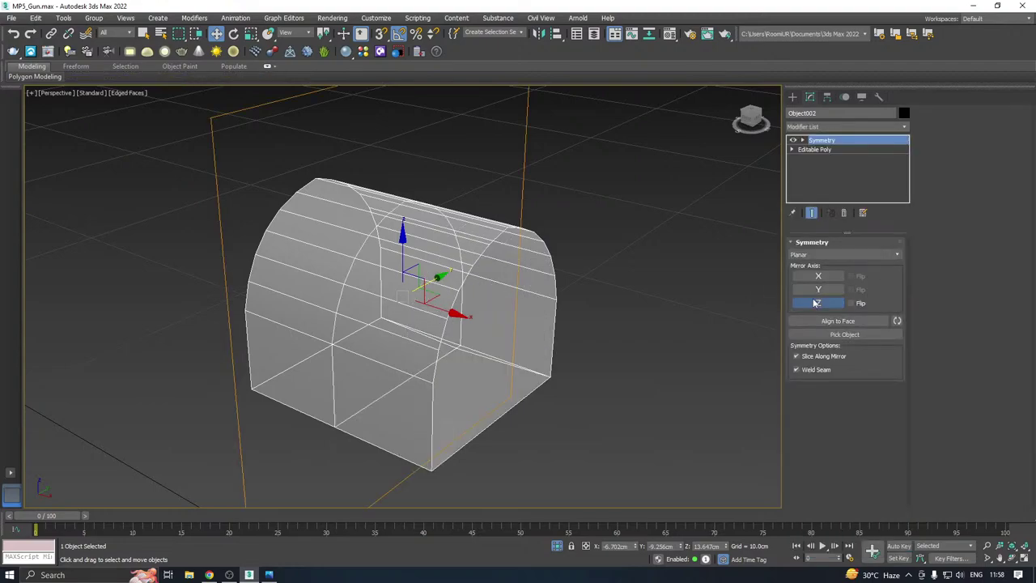
pyautogui.click(815, 288)
# Lower the Symmetry mirror plane to about Z 13.54 cm to round out the cylinder, and end isolation of the front piece
pyautogui.keyDown('alt'); pyautogui.moveTo(585, 264); pyautogui.dragTo(673, 246, button='middle'); pyautogui.keyUp('alt')
pyautogui.click(822, 141)
pyautogui.keyDown('alt'); pyautogui.moveTo(524, 212); pyautogui.dragTo(550, 212, button='middle'); pyautogui.keyUp('alt')
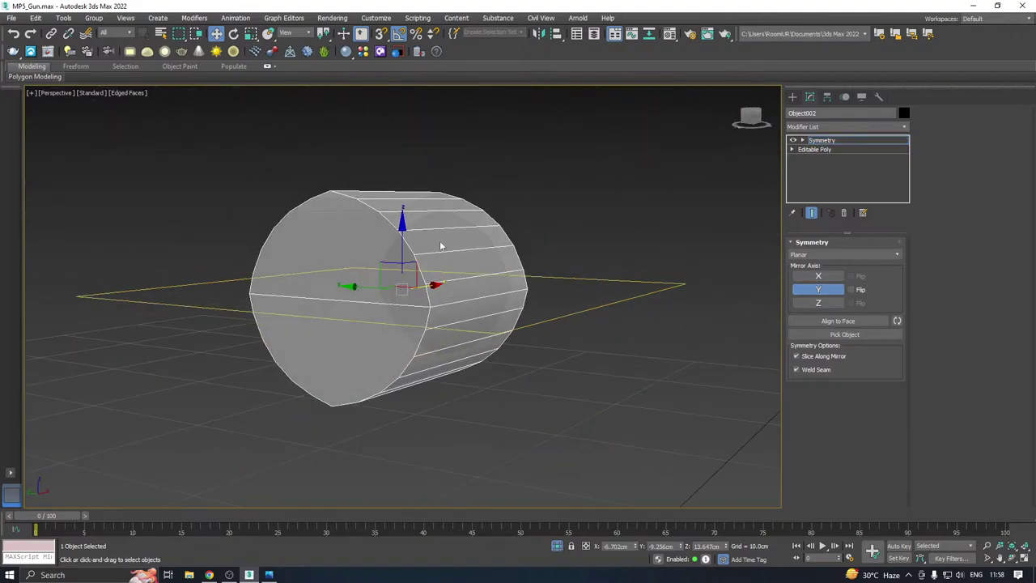
pyautogui.moveTo(403, 243); pyautogui.dragTo(404, 253)
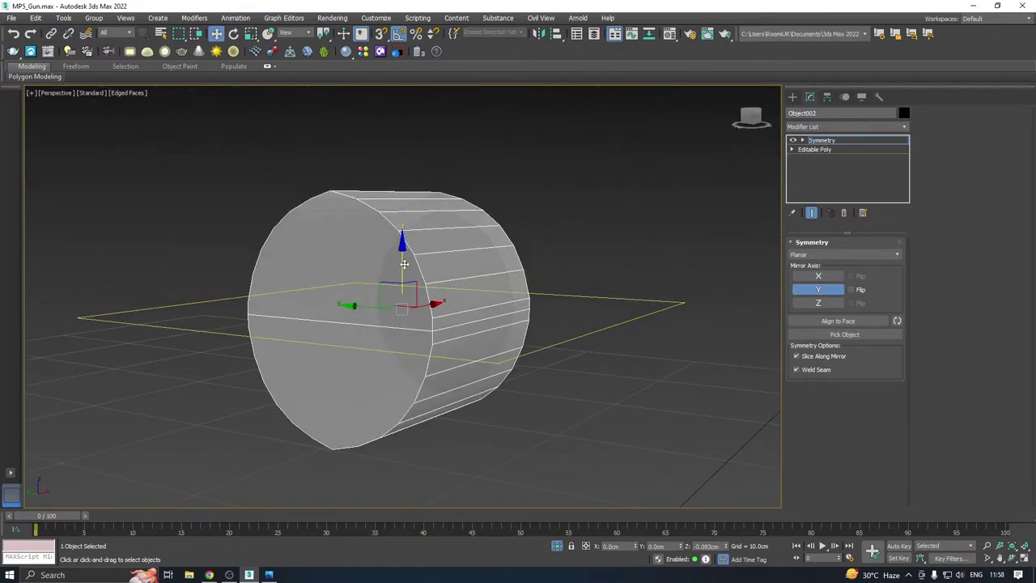
pyautogui.keyDown('alt'); pyautogui.moveTo(459, 252); pyautogui.dragTo(507, 256, button='middle'); pyautogui.keyUp('alt')
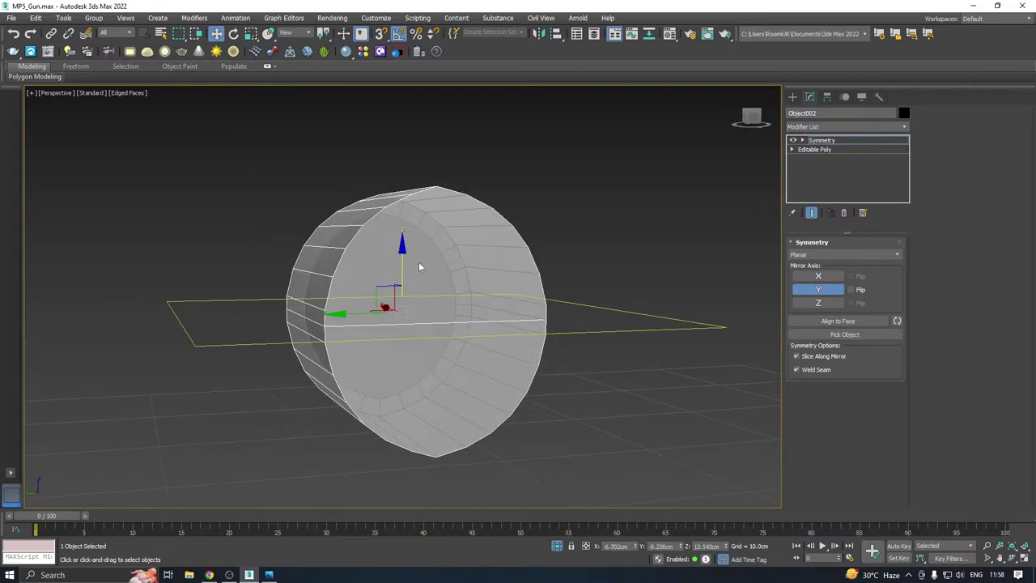
pyautogui.click(557, 545)
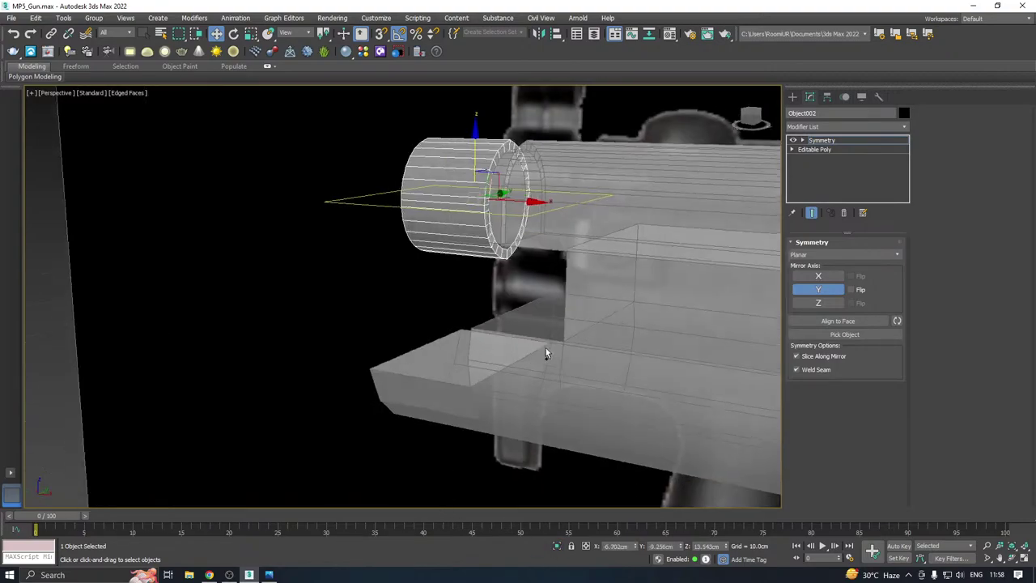
pyautogui.keyDown('alt'); pyautogui.moveTo(546, 348); pyautogui.dragTo(672, 324, button='middle'); pyautogui.keyUp('alt')
# Move the topmost lengthwise edge of the front piece's base mesh down slightly along Z, by about 0.009 cm
pyautogui.click(823, 150)
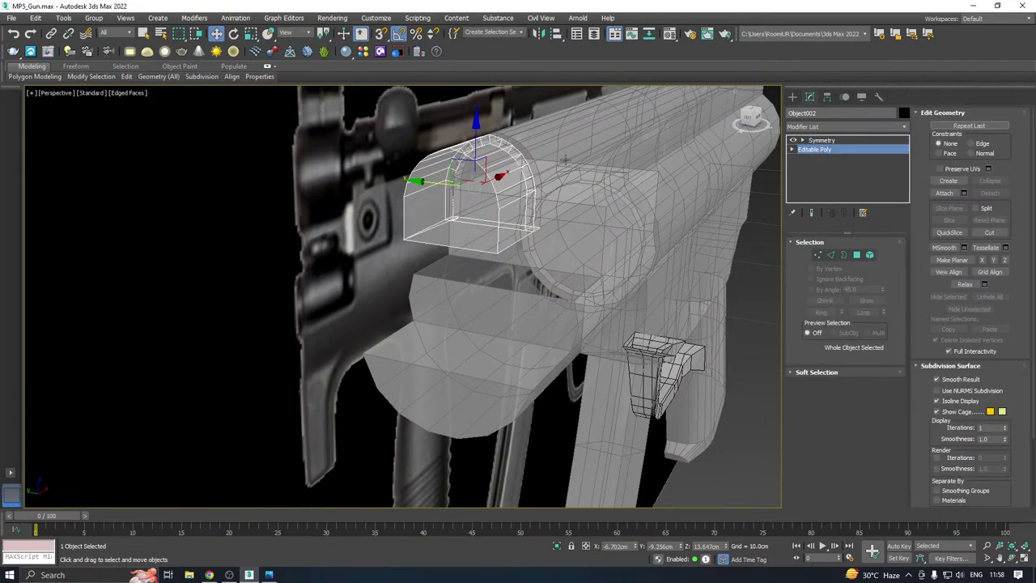
pyautogui.press('z')
pyautogui.click(830, 255)
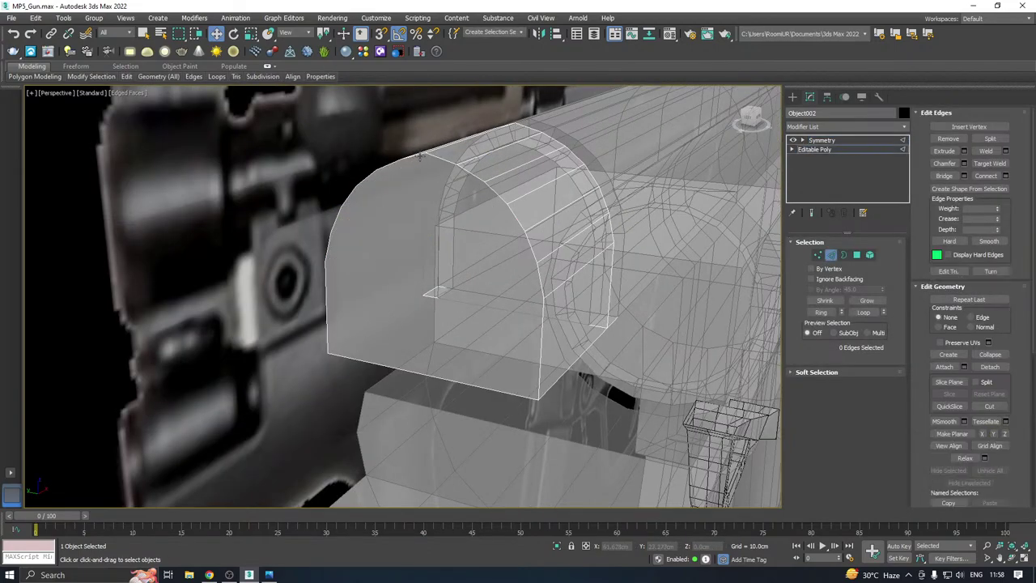
pyautogui.click(465, 133)
pyautogui.keyDown('alt'); pyautogui.moveTo(465, 134); pyautogui.dragTo(512, 145, button='middle'); pyautogui.keyUp('alt')
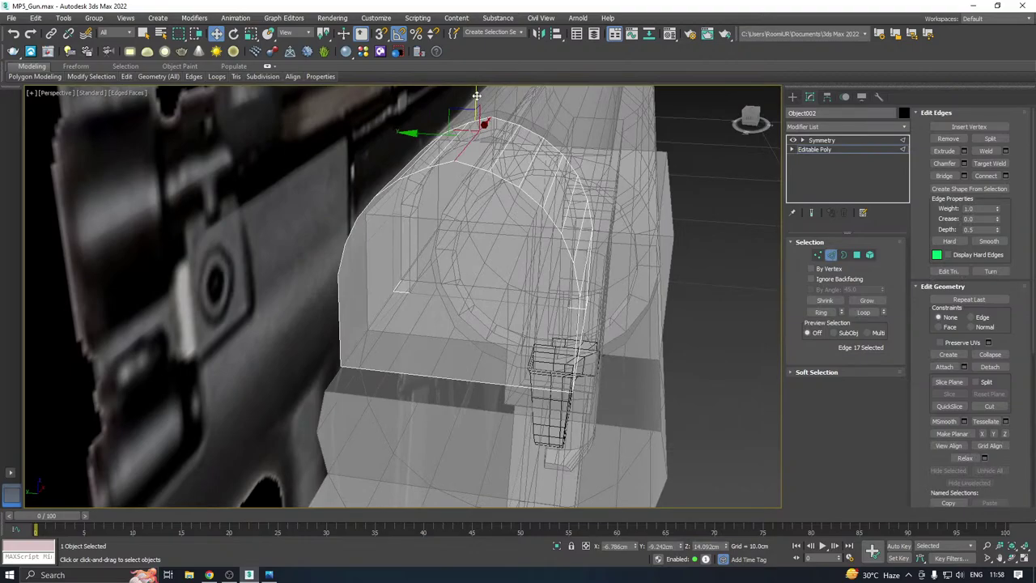
pyautogui.moveTo(477, 96); pyautogui.dragTo(477, 98)
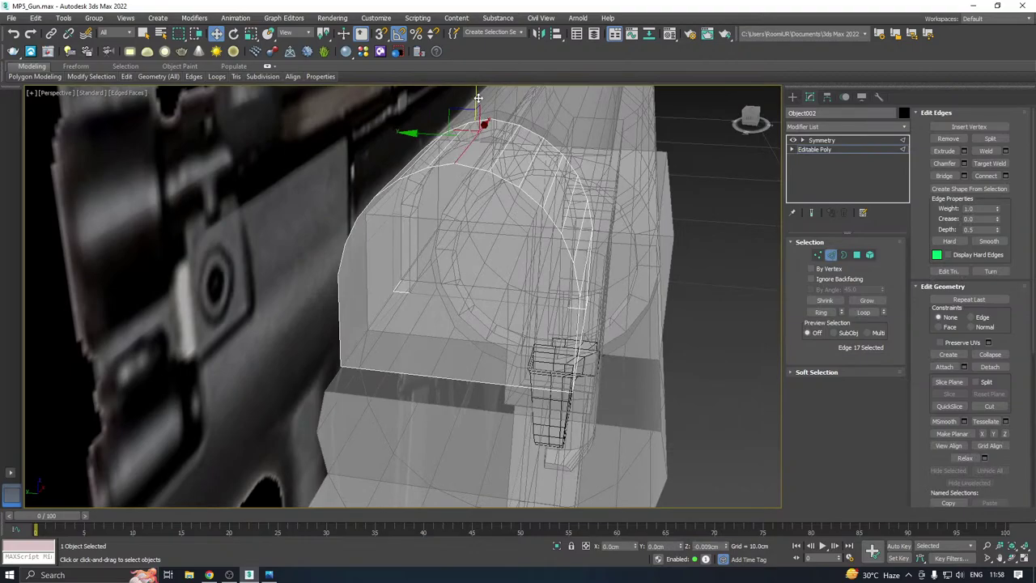
# Collapse the front piece's modifier stack into a single Editable Poly and compare it with the reference in the front view
pyautogui.click(821, 140)
pyautogui.keyDown('alt'); pyautogui.moveTo(709, 169); pyautogui.dragTo(431, 230, button='middle'); pyautogui.keyUp('alt')
pyautogui.rightClick(818, 152)
pyautogui.click(870, 263)
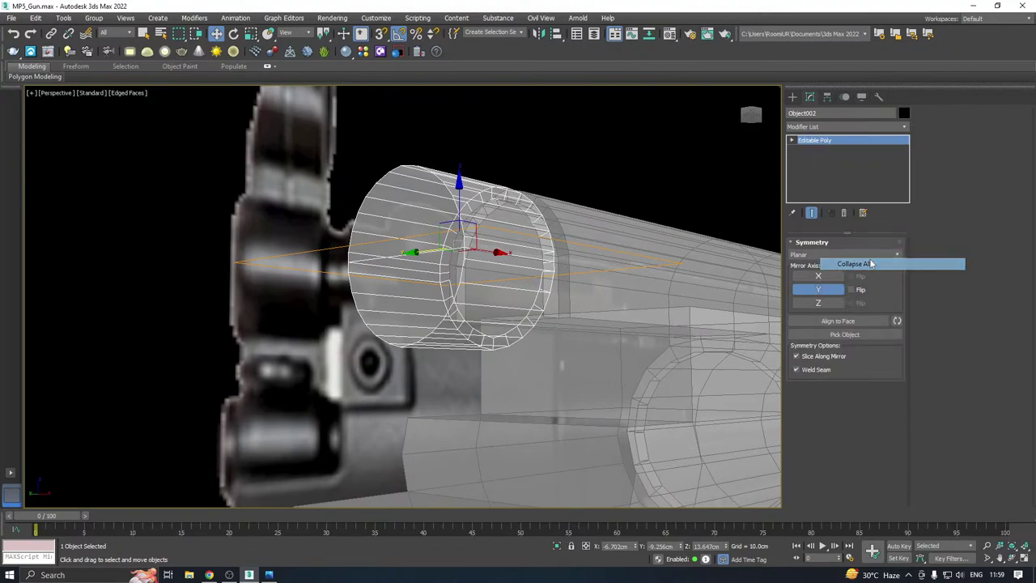
pyautogui.scroll(-4, 317, 281)
pyautogui.press('f')
pyautogui.scroll(-4, 372, 274)
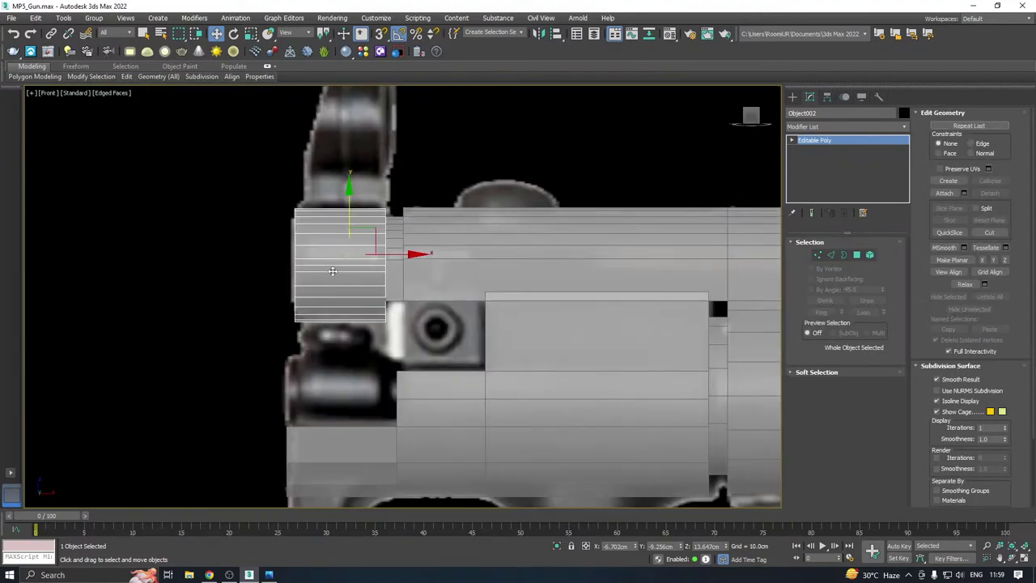
pyautogui.scroll(2, 395, 291)
pyautogui.scroll(2, 371, 252)
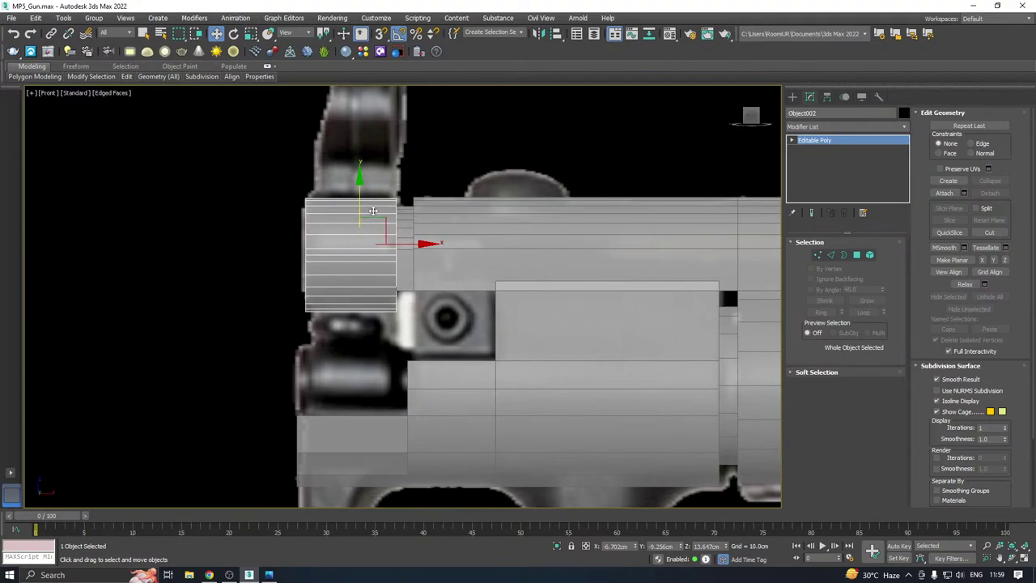
# Raise the front cylinder about 0.08 cm along Z and scale its height down slightly to match the reference
pyautogui.moveTo(361, 211)
pyautogui.mouseDown()
pyautogui.moveTo(352, 145)
pyautogui.moveTo(346, 204)
pyautogui.mouseUp()
pyautogui.scroll(2, 347, 208)
pyautogui.press('r')
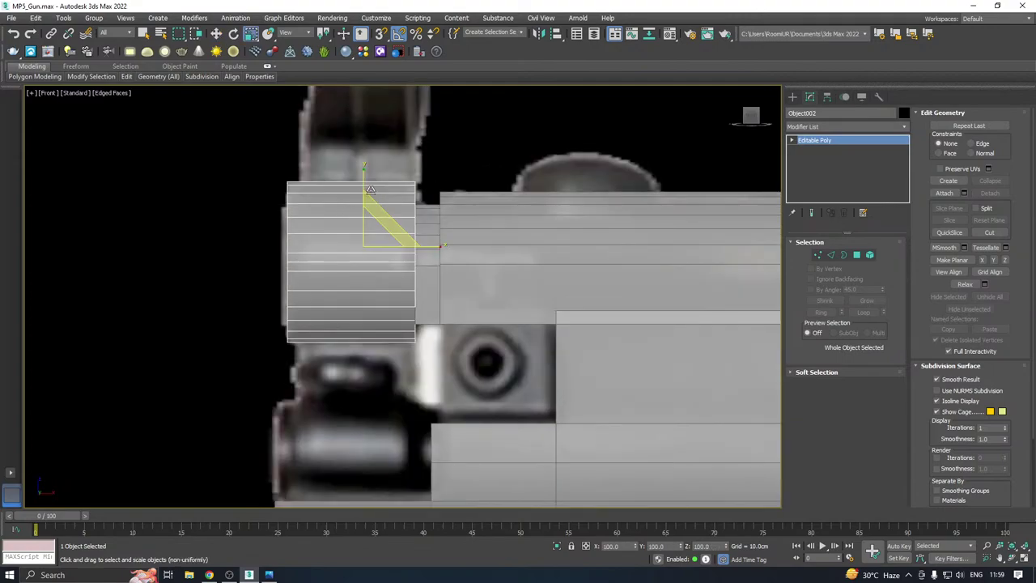
pyautogui.moveTo(365, 176)
pyautogui.mouseDown()
pyautogui.moveTo(361, 166)
pyautogui.moveTo(359, 177)
pyautogui.mouseUp()
pyautogui.press('w')
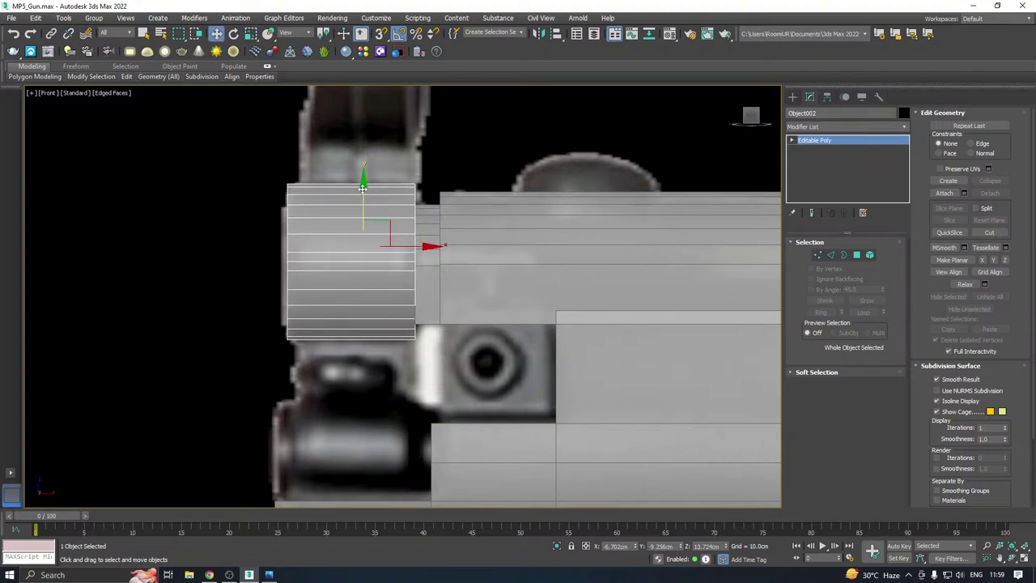
# Select all the gun parts in the perspective view and turn off their see-through display
pyautogui.press('p')
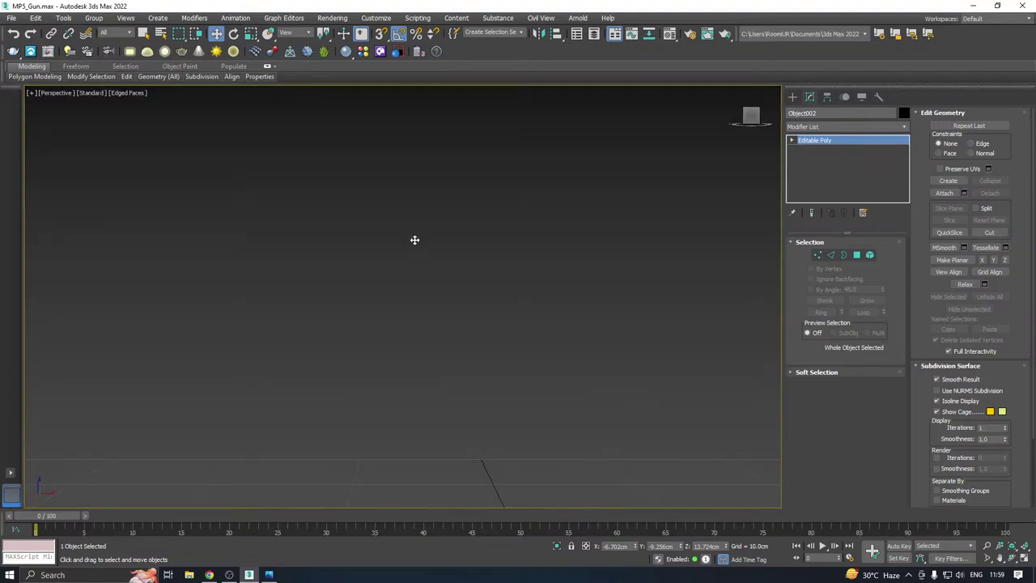
pyautogui.scroll(-5, 408, 278)
pyautogui.keyDown('alt'); pyautogui.moveTo(439, 276); pyautogui.dragTo(432, 301, button='middle'); pyautogui.keyUp('alt')
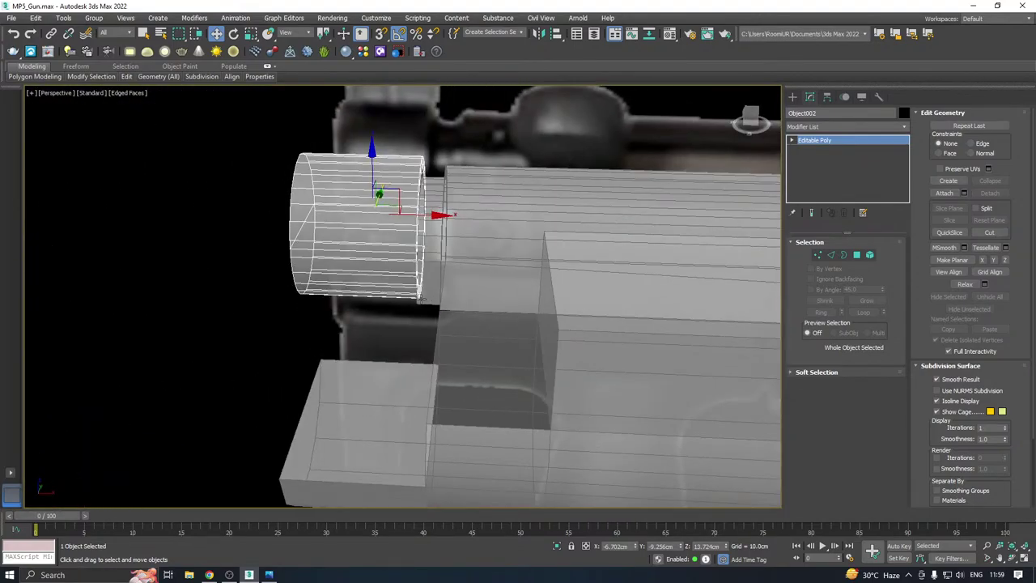
pyautogui.hotkey('ctrl', 'a')
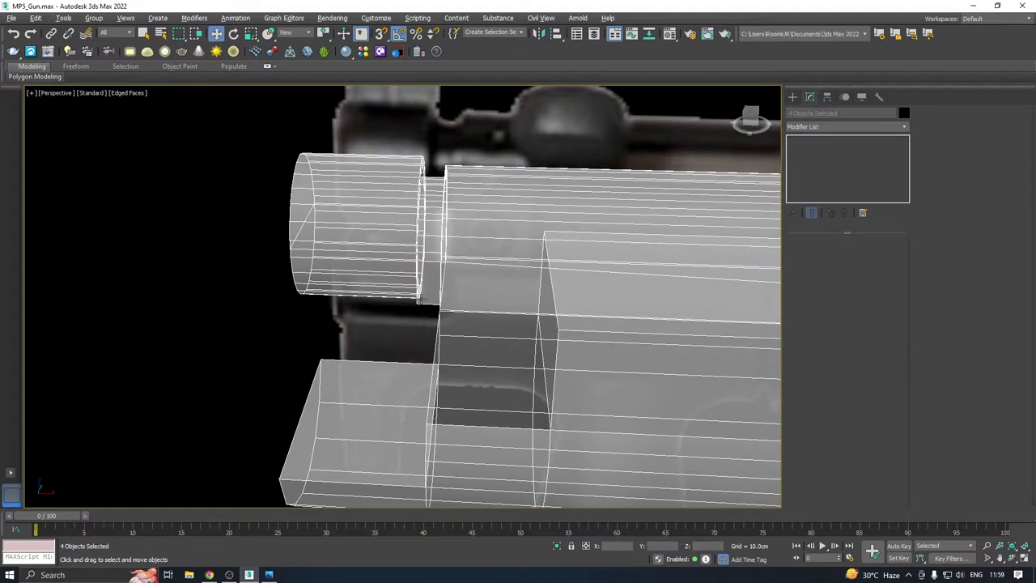
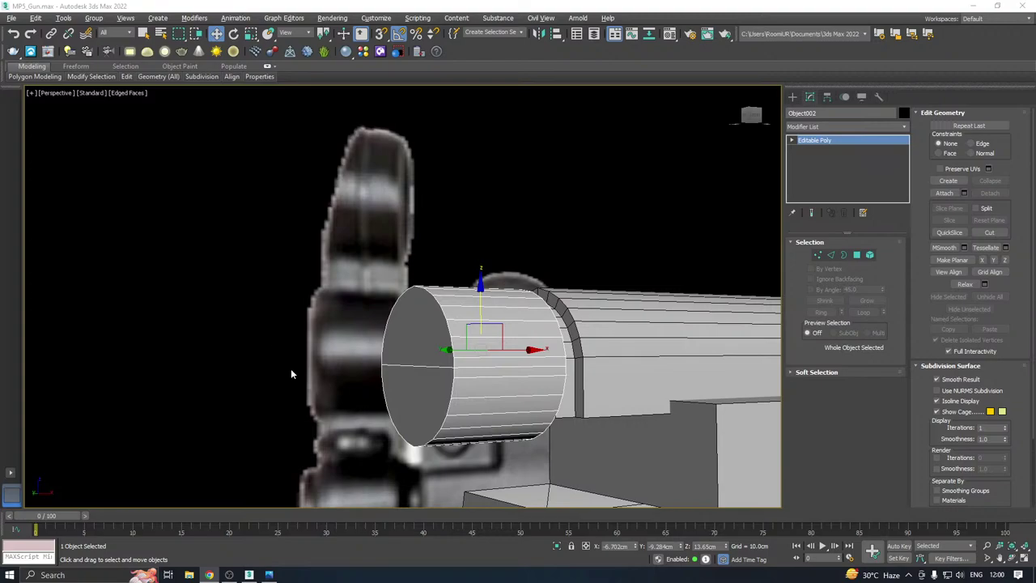
pyautogui.moveTo(292, 374); pyautogui.dragTo(280, 335, button='middle')
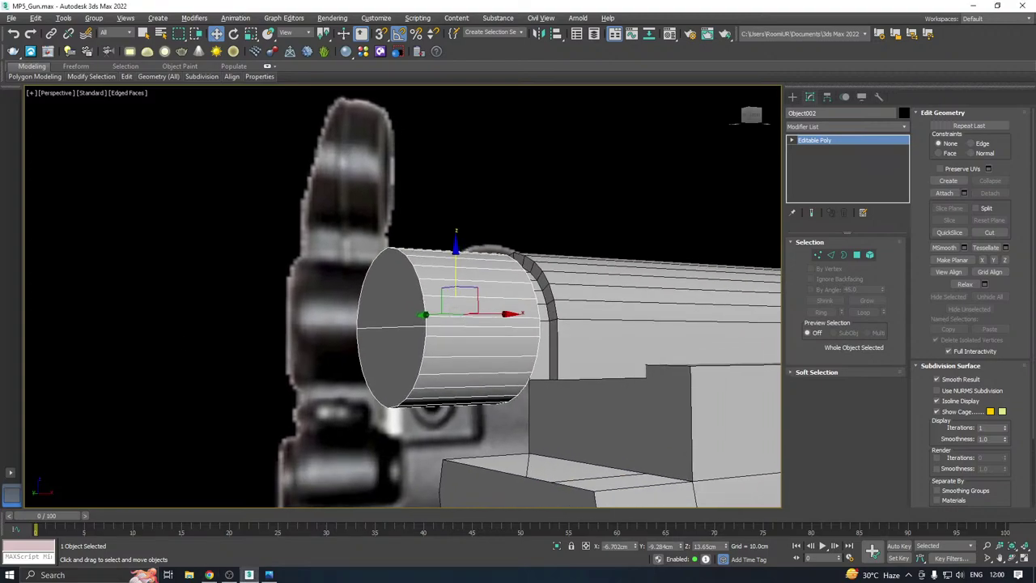
pyautogui.hotkey('alt', 'Tab')
pyautogui.hotkey('alt', 'Tab')
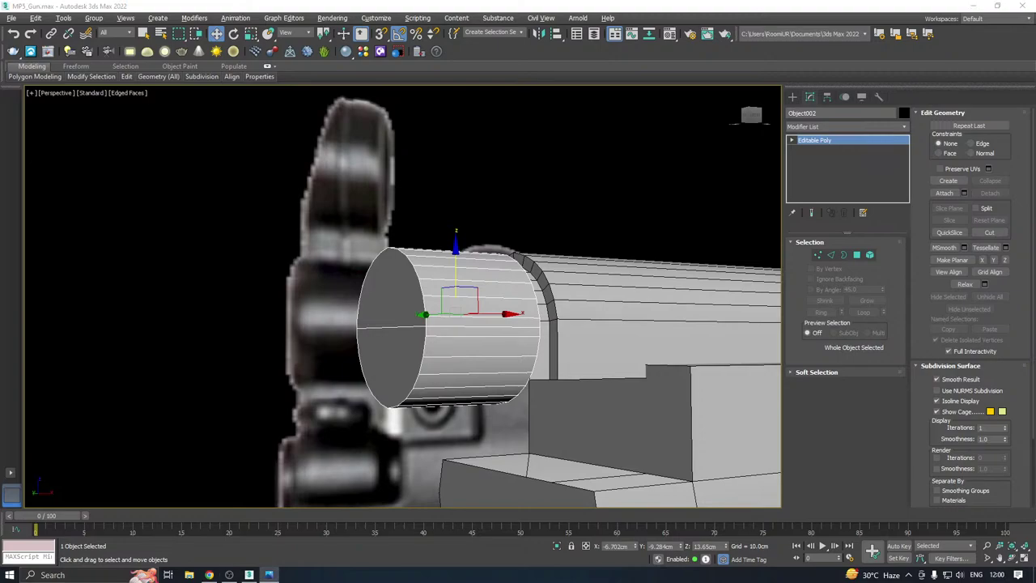
pyautogui.hotkey('alt', 'Tab')
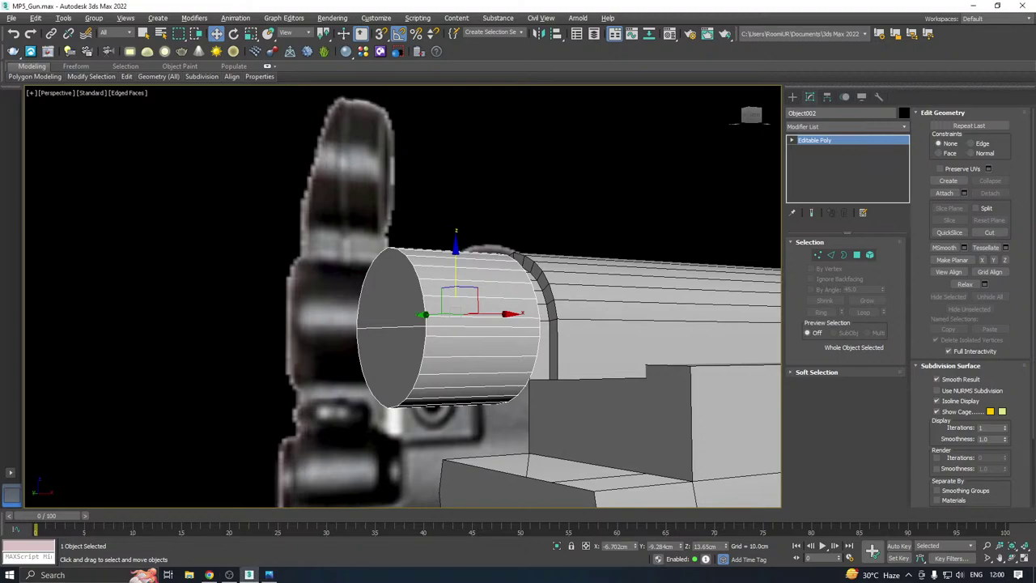
pyautogui.hotkey('alt', 'Tab')
pyautogui.hotkey('alt', 'Tab')
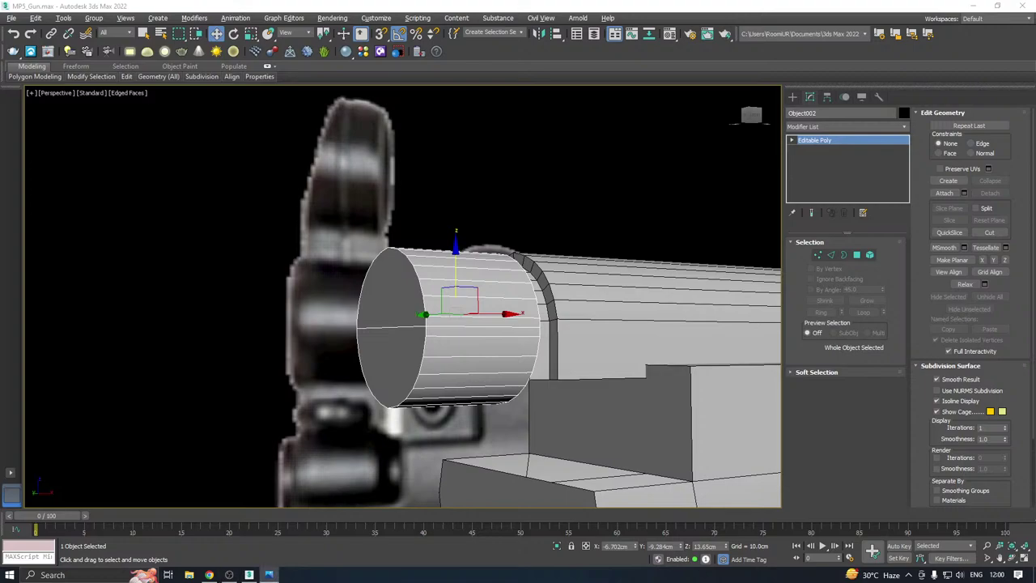
pyautogui.hotkey('alt', 'Tab')
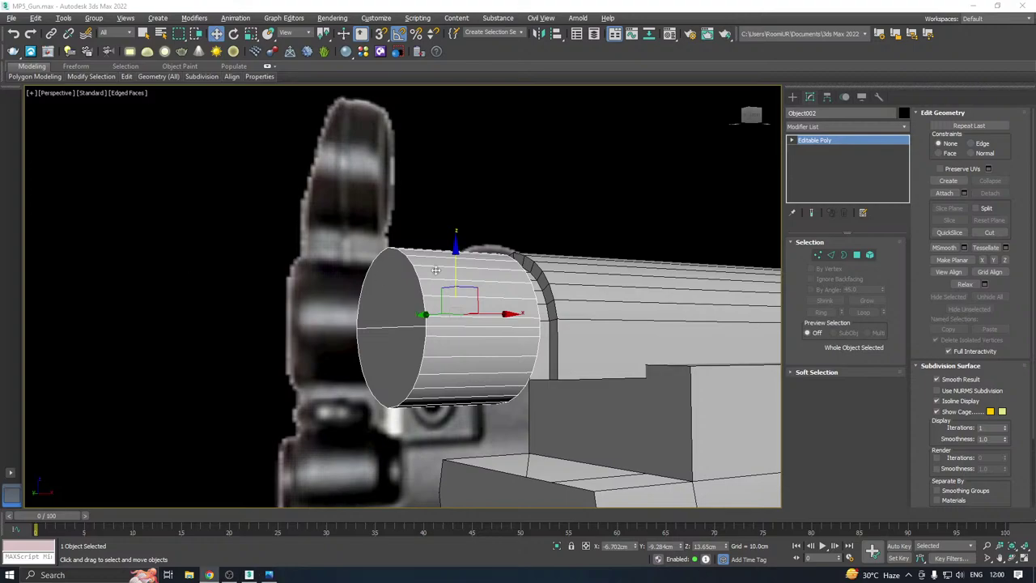
# Delete the ring of polygons forming the narrow neck between the upper section and the front cylinder
pyautogui.keyDown('alt'); pyautogui.moveTo(435, 269); pyautogui.dragTo(522, 277, button='middle'); pyautogui.keyUp('alt')
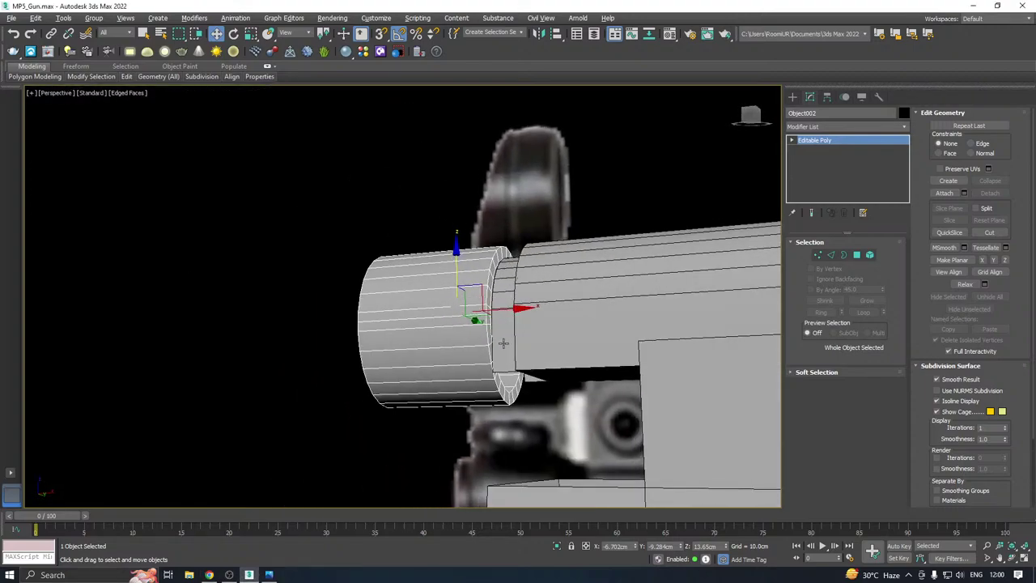
pyautogui.keyDown('alt'); pyautogui.moveTo(528, 332); pyautogui.dragTo(539, 333, button='middle'); pyautogui.keyUp('alt')
pyautogui.click(526, 332)
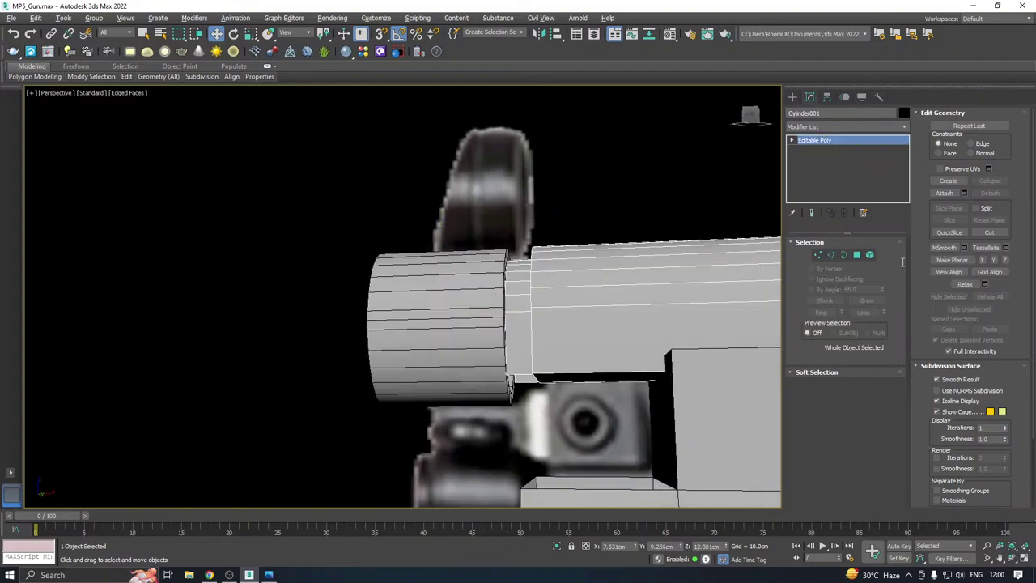
pyautogui.click(856, 256)
pyautogui.click(519, 335)
pyautogui.keyDown('shift'); pyautogui.click(513, 304); pyautogui.keyUp('shift')
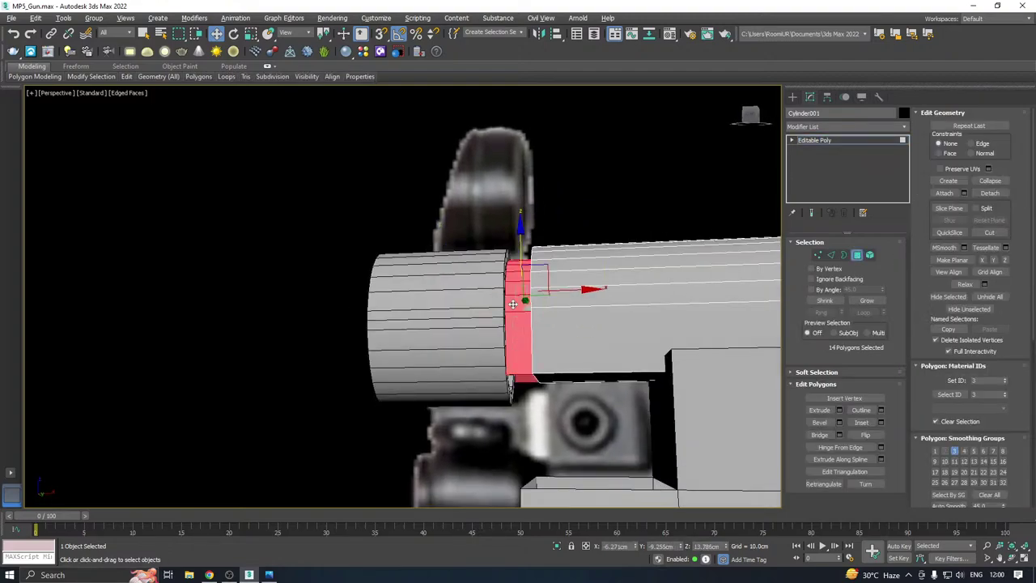
pyautogui.press('Delete')
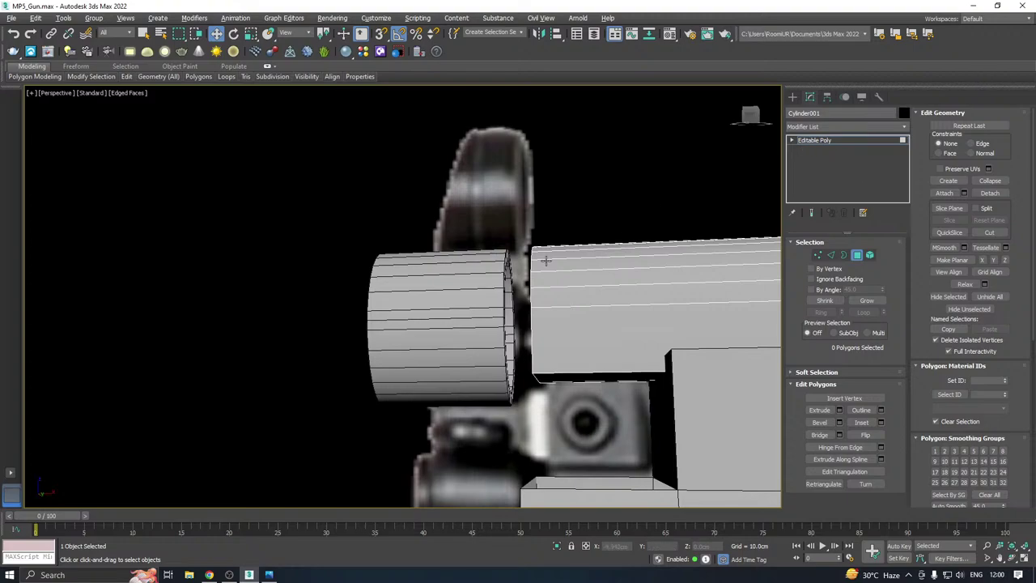
# Cap the open front border of the long upper section, then leave border editing
pyautogui.keyDown('alt'); pyautogui.moveTo(546, 260); pyautogui.dragTo(508, 305, button='middle'); pyautogui.keyUp('alt')
pyautogui.click(877, 141)
pyautogui.moveTo(526, 162); pyautogui.dragTo(411, 283, button='middle')
pyautogui.keyDown('alt'); pyautogui.moveTo(536, 291); pyautogui.dragTo(599, 251, button='middle'); pyautogui.keyUp('alt')
pyautogui.press('3')
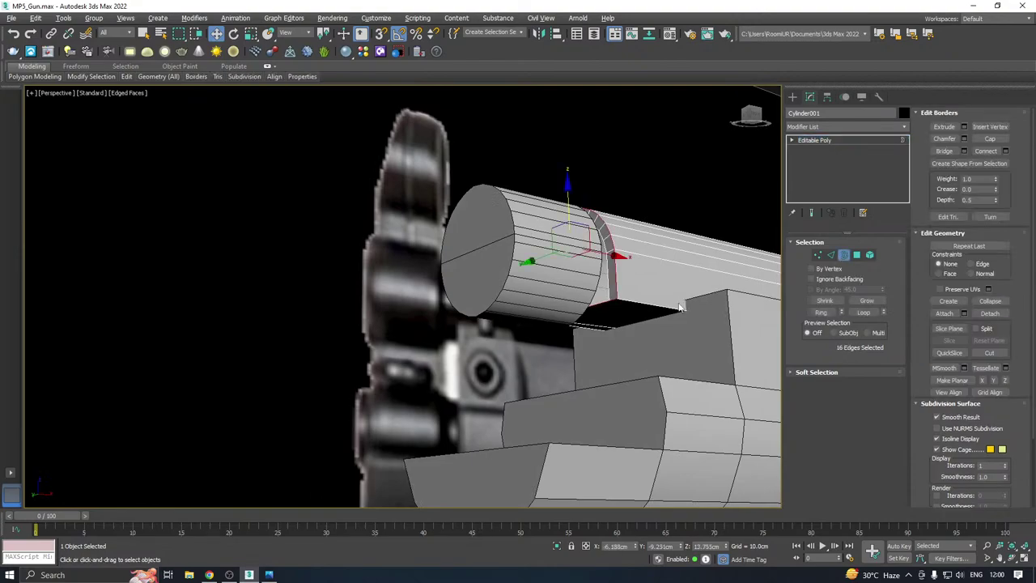
pyautogui.click(851, 410)
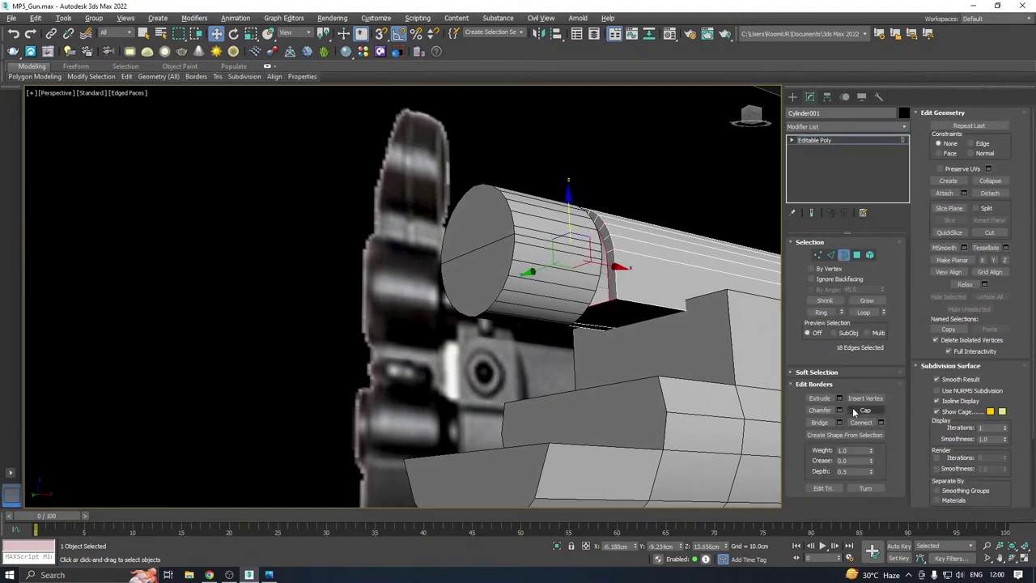
pyautogui.keyDown('alt'); pyautogui.moveTo(670, 322); pyautogui.dragTo(558, 384, button='middle'); pyautogui.keyUp('alt')
pyautogui.click(835, 144)
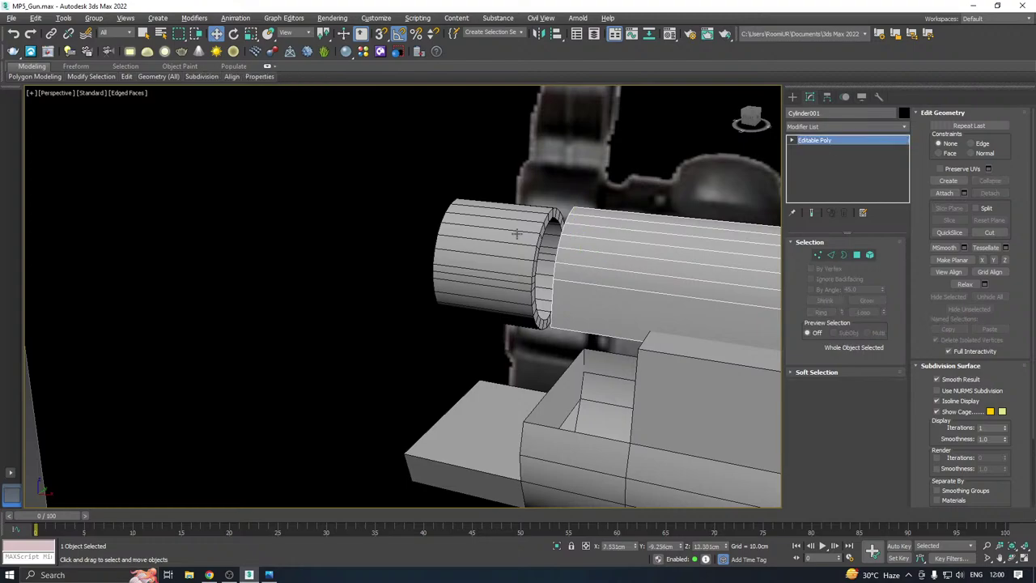
# Cap the open rear border of the front cylinder and select the new cap polygon
pyautogui.click(513, 242)
pyautogui.scroll(2, 525, 264)
pyautogui.click(842, 256)
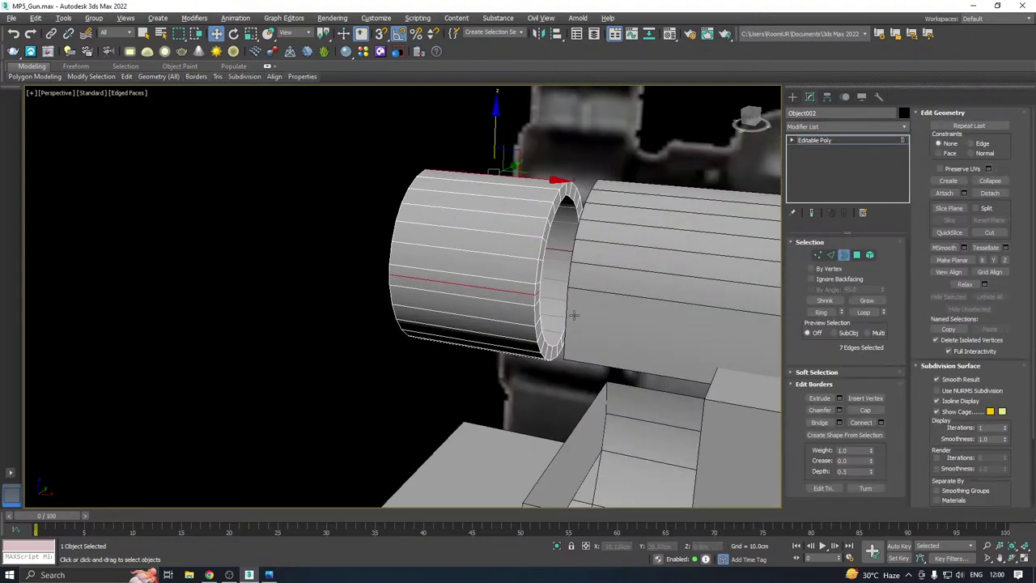
pyautogui.click(554, 344)
pyautogui.click(864, 410)
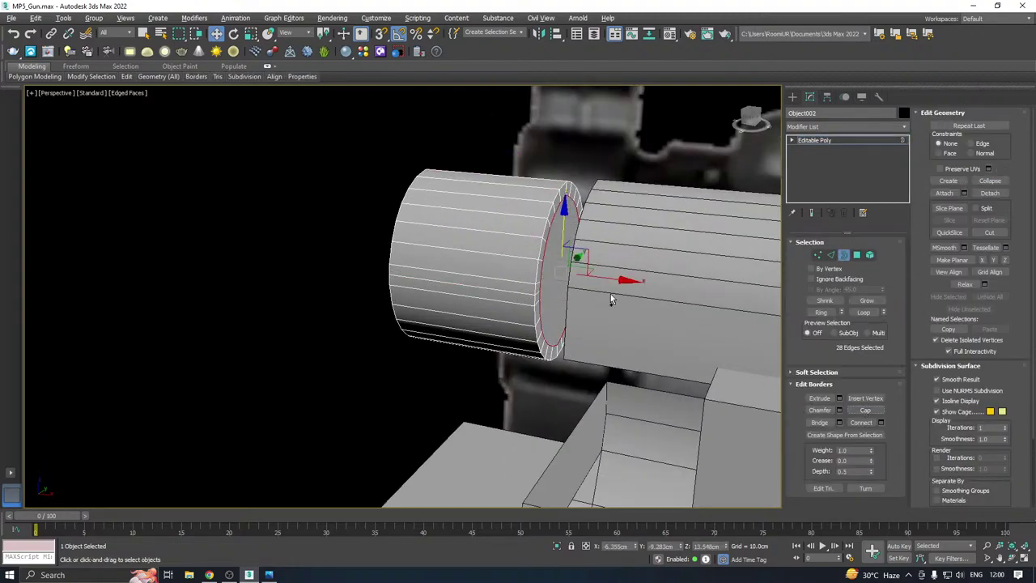
pyautogui.keyDown('alt'); pyautogui.moveTo(610, 295); pyautogui.dragTo(618, 252, button='middle'); pyautogui.keyUp('alt')
pyautogui.click(856, 254)
pyautogui.click(560, 269)
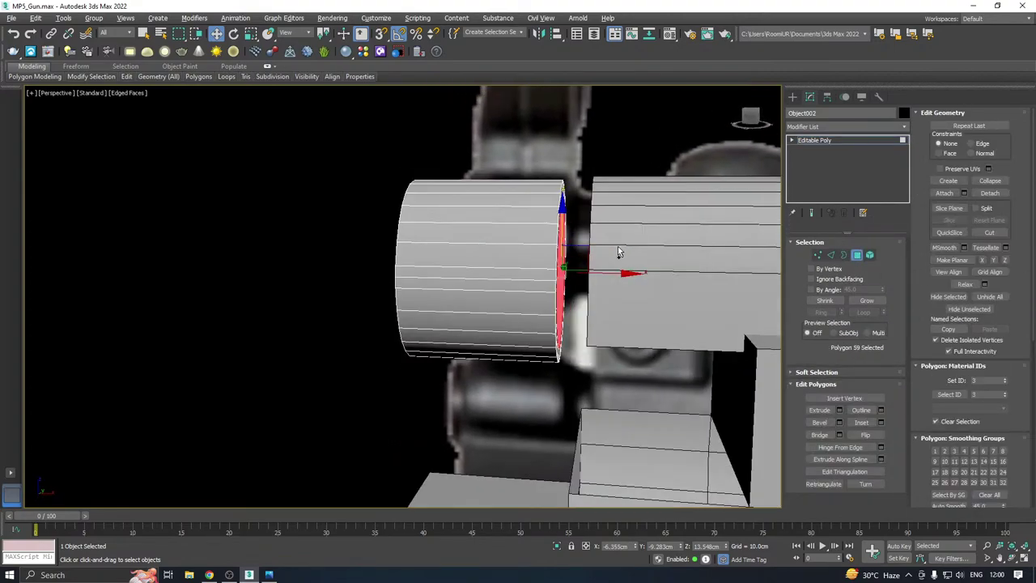
pyautogui.keyDown('alt'); pyautogui.moveTo(597, 376); pyautogui.dragTo(575, 372, button='middle'); pyautogui.keyUp('alt')
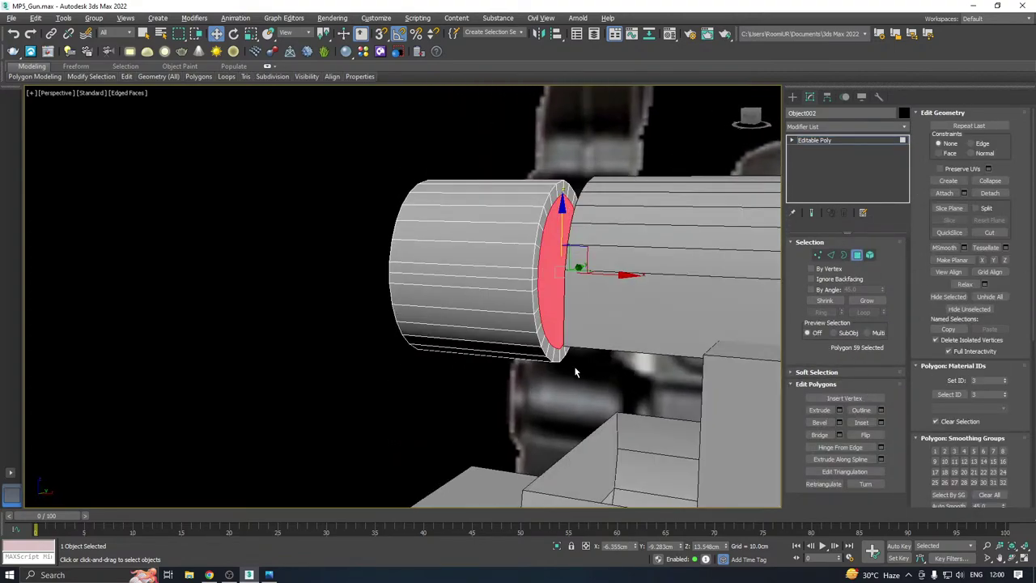
# Raise the whole front cylinder about 0.06 cm along Z to line it up with the reference in the front view
pyautogui.click(810, 141)
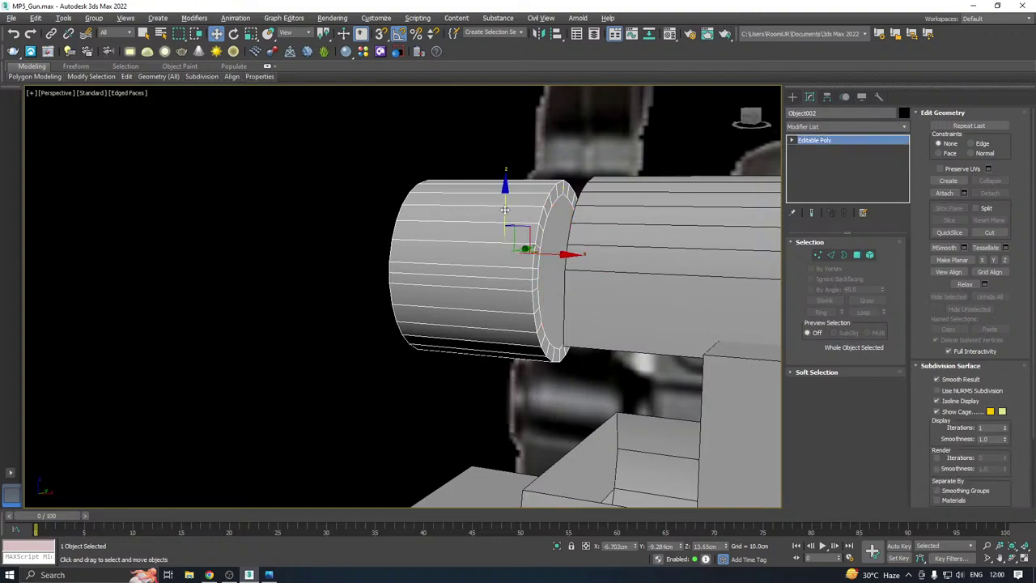
pyautogui.keyDown('alt'); pyautogui.moveTo(504, 209); pyautogui.dragTo(621, 215, button='middle'); pyautogui.keyUp('alt')
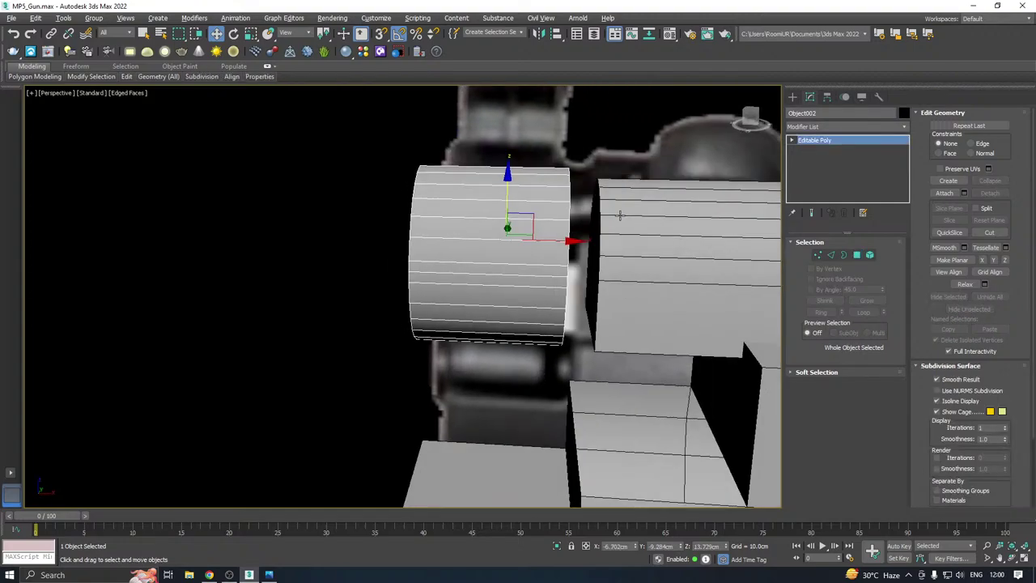
pyautogui.press('f')
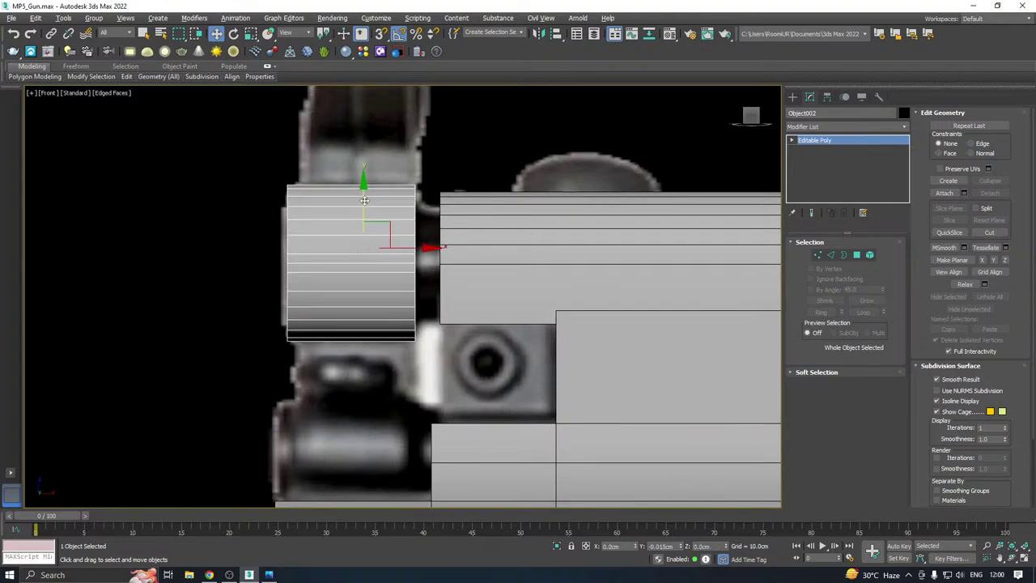
# Try extruding the front cylinder's rear cap polygon by 0.194 cm toward the upper section
pyautogui.click(858, 255)
pyautogui.keyDown('alt'); pyautogui.moveTo(709, 257); pyautogui.dragTo(720, 283, button='middle'); pyautogui.keyUp('alt')
pyautogui.keyDown('alt'); pyautogui.moveTo(647, 340); pyautogui.dragTo(496, 323, button='middle'); pyautogui.keyUp('alt')
pyautogui.click(839, 410)
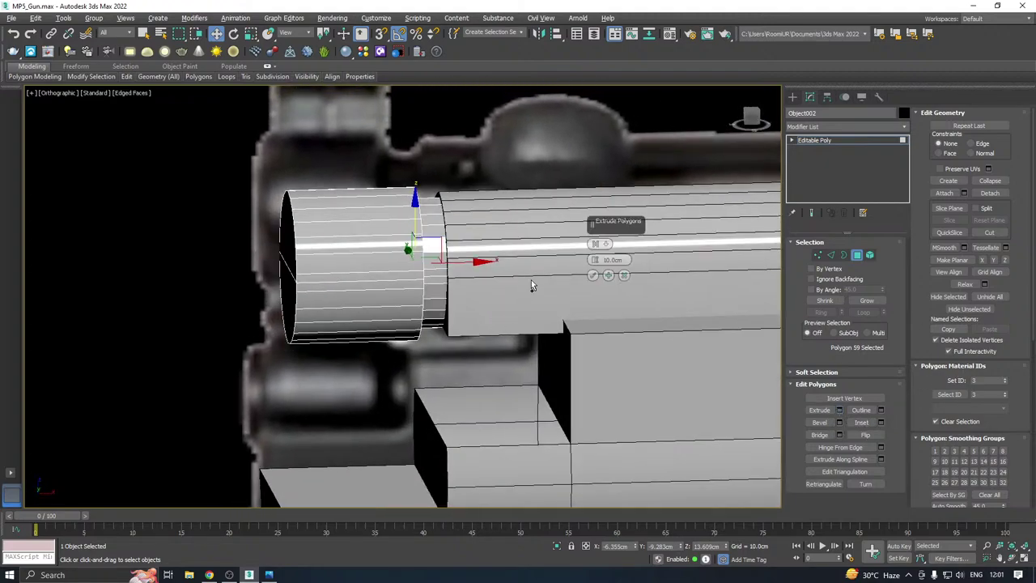
pyautogui.keyDown('alt'); pyautogui.moveTo(531, 285); pyautogui.dragTo(482, 286, button='middle'); pyautogui.keyUp('alt')
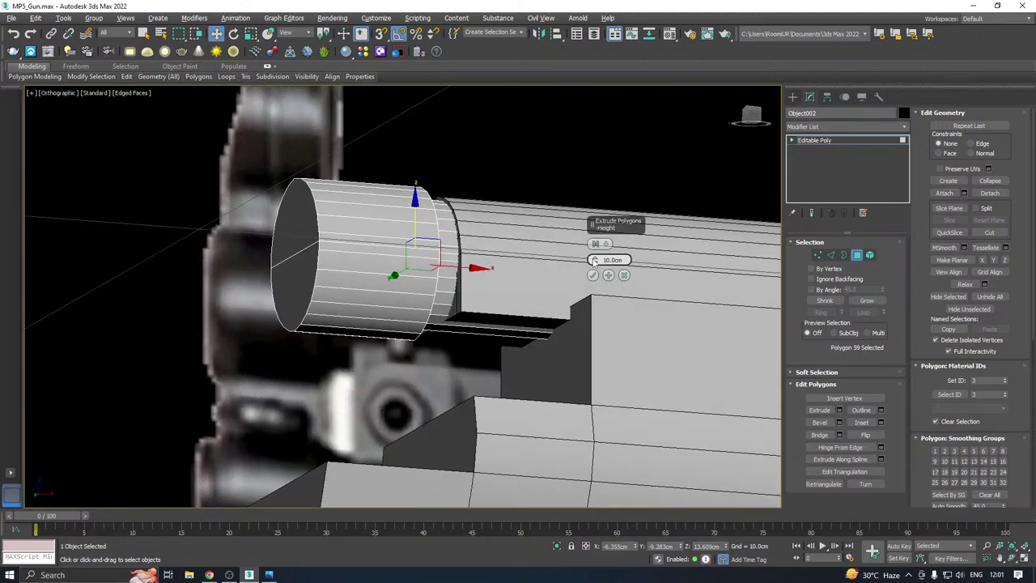
pyautogui.moveTo(594, 260); pyautogui.dragTo(595, 261)
pyautogui.click(612, 261)
pyautogui.moveTo(595, 260); pyautogui.dragTo(586, 362)
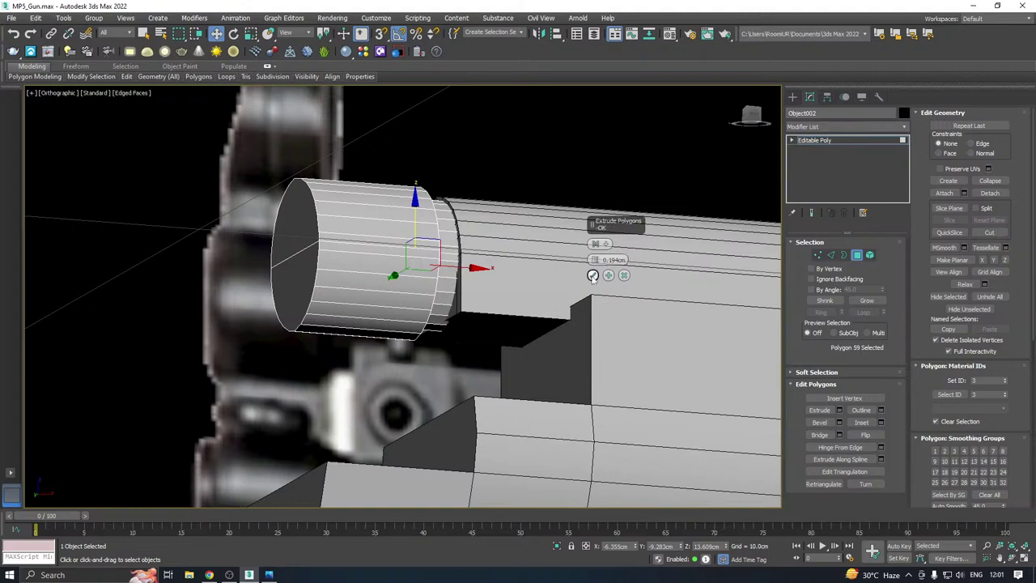
pyautogui.keyDown('alt'); pyautogui.moveTo(463, 269); pyautogui.dragTo(434, 276, button='middle'); pyautogui.keyUp('alt')
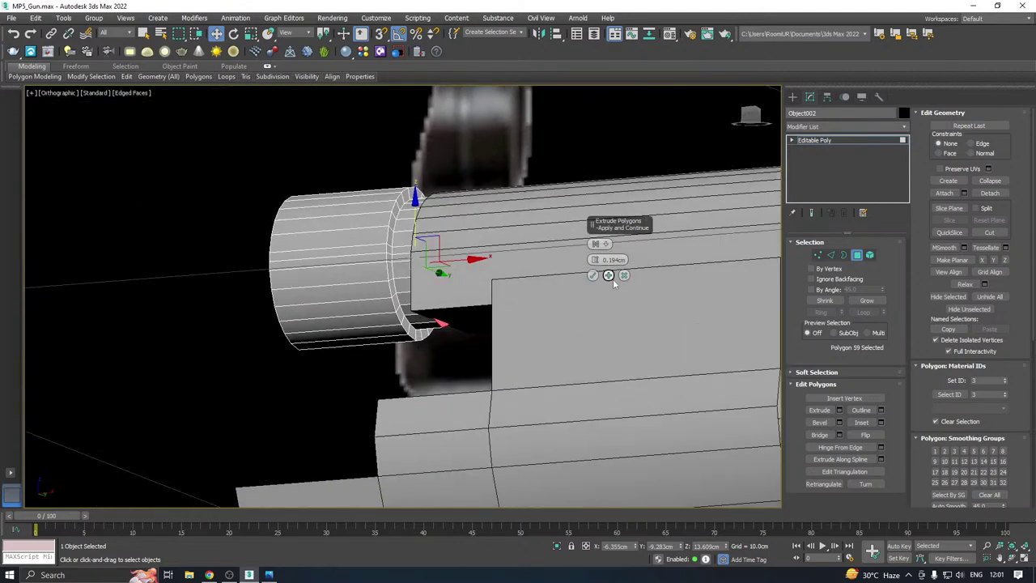
pyautogui.click(592, 275)
# Inset the front cylinder's rear cap polygon by 0.089 cm
pyautogui.click(880, 422)
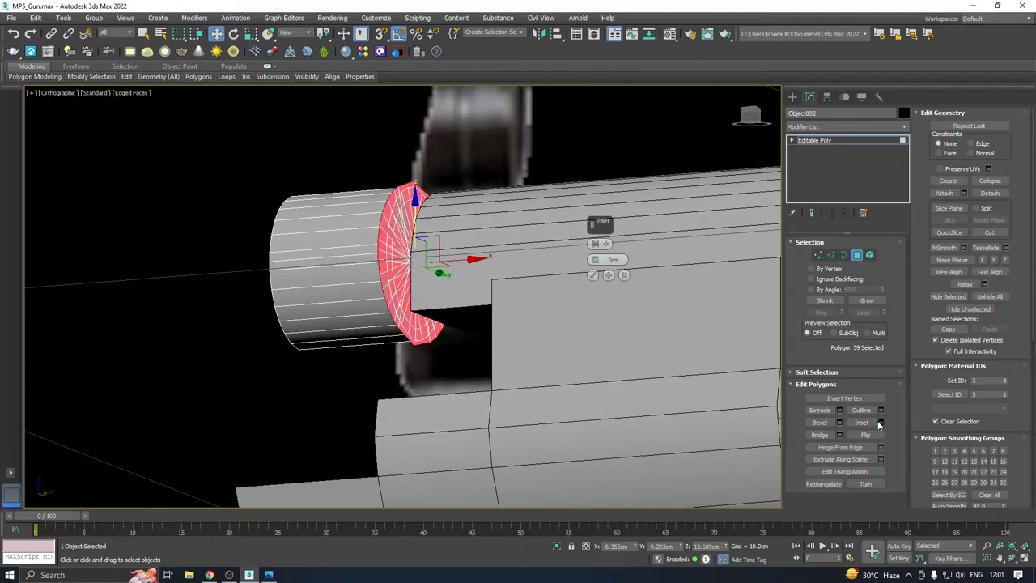
pyautogui.moveTo(594, 260); pyautogui.dragTo(614, 395)
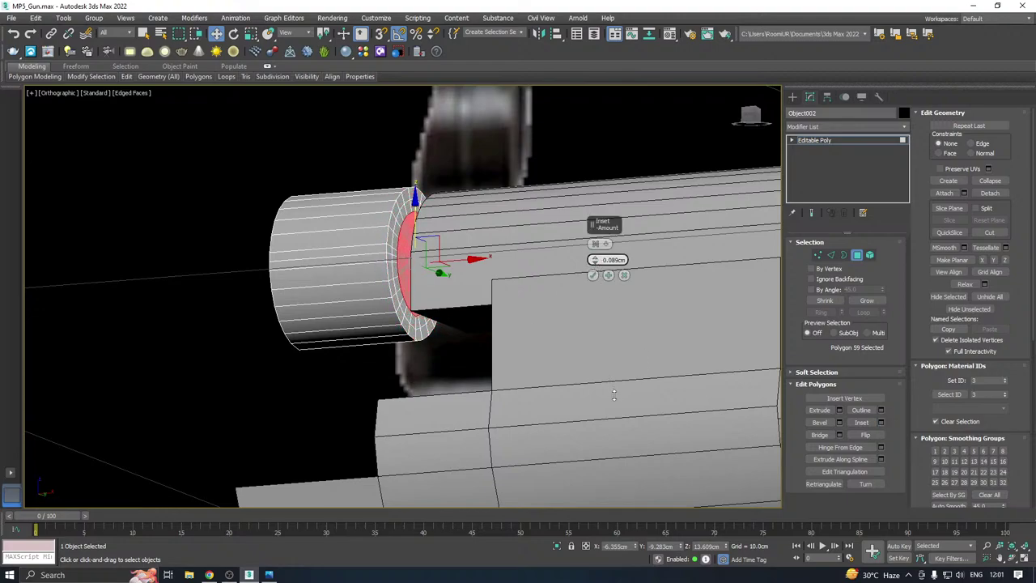
pyautogui.click(592, 275)
# Extrude the inset rear polygon by 0.194 cm and move it about 0.03 cm further along X toward the upper section
pyautogui.keyDown('alt'); pyautogui.moveTo(593, 275); pyautogui.dragTo(615, 290, button='middle'); pyautogui.keyUp('alt')
pyautogui.click(840, 409)
pyautogui.click(593, 275)
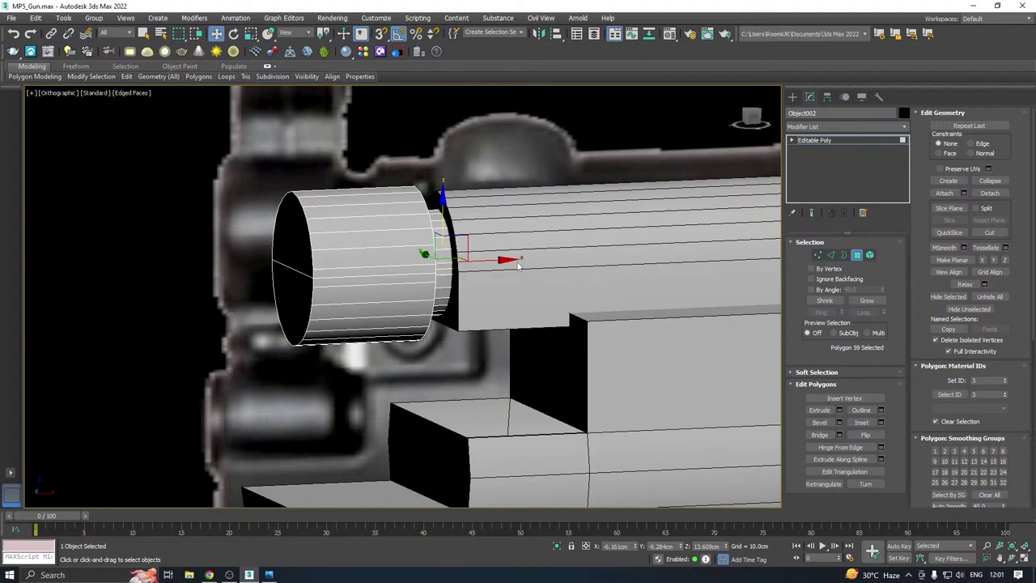
pyautogui.moveTo(492, 260)
pyautogui.mouseDown()
pyautogui.moveTo(458, 256)
pyautogui.moveTo(490, 254)
pyautogui.mouseUp()
# Remove the extra edge loop between the cylinder's outer rim and the extruded neck, including its vertices
pyautogui.keyDown('alt'); pyautogui.moveTo(497, 257); pyautogui.dragTo(623, 244, button='middle'); pyautogui.keyUp('alt')
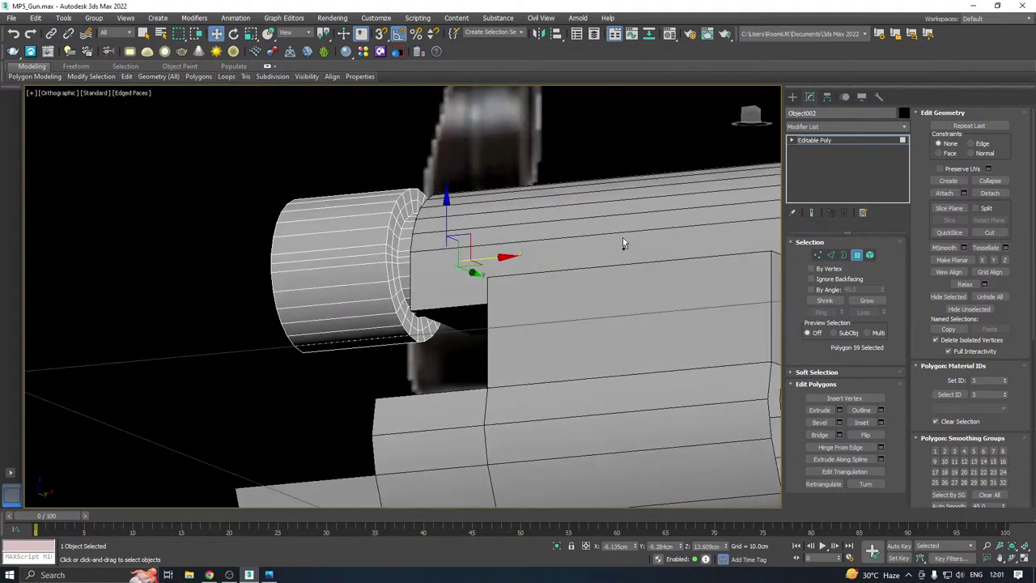
pyautogui.click(833, 255)
pyautogui.doubleClick(392, 305)
pyautogui.scroll(2, 403, 300)
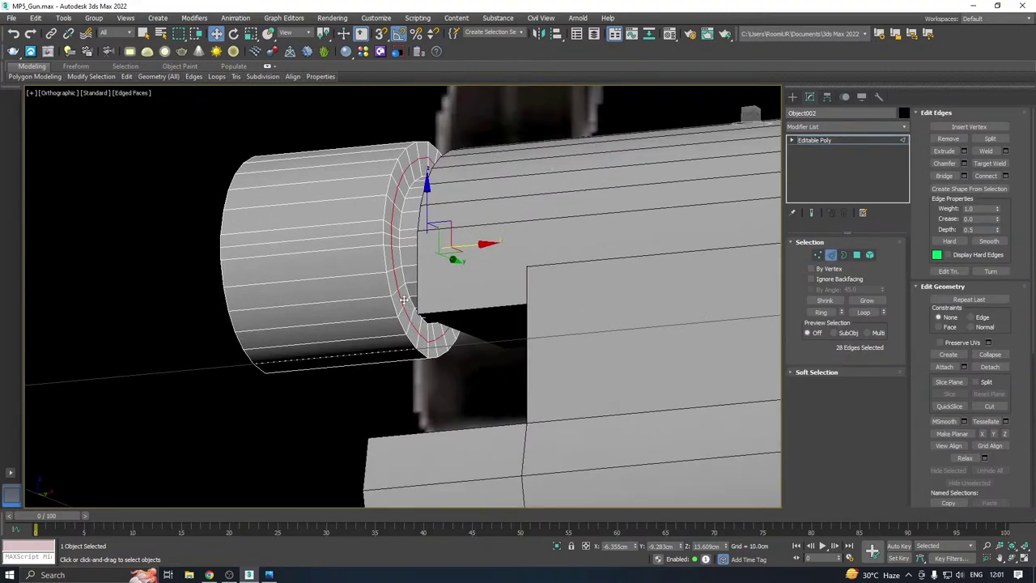
pyautogui.hotkey('ctrl', 'BackSpace')
pyautogui.scroll(-2, 389, 282)
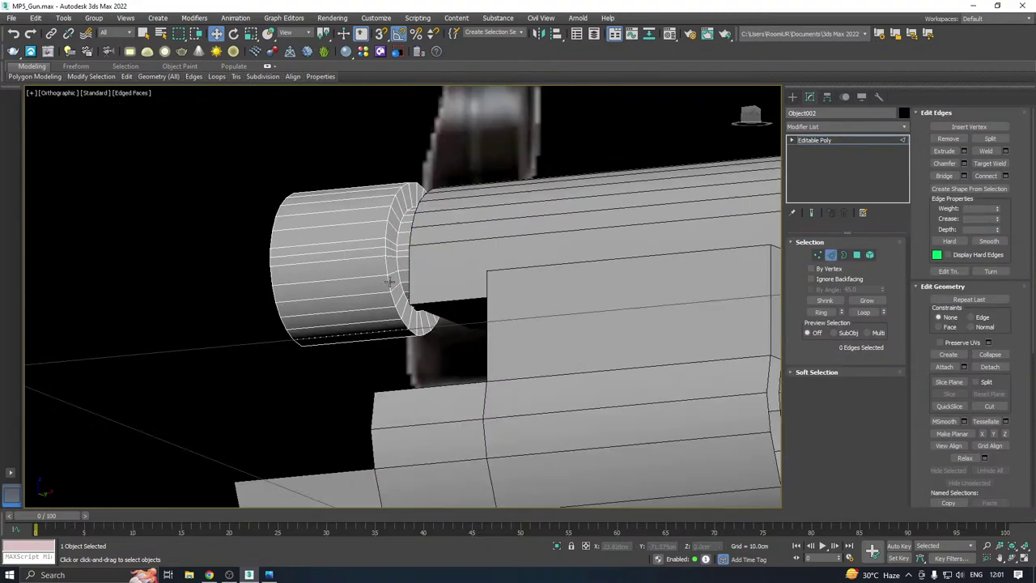
# Isolate the front cylinder and remove the two extra lengthwise edges beside its side midline, together with their vertices
pyautogui.keyDown('alt'); pyautogui.moveTo(473, 259); pyautogui.dragTo(423, 268, button='middle'); pyautogui.keyUp('alt')
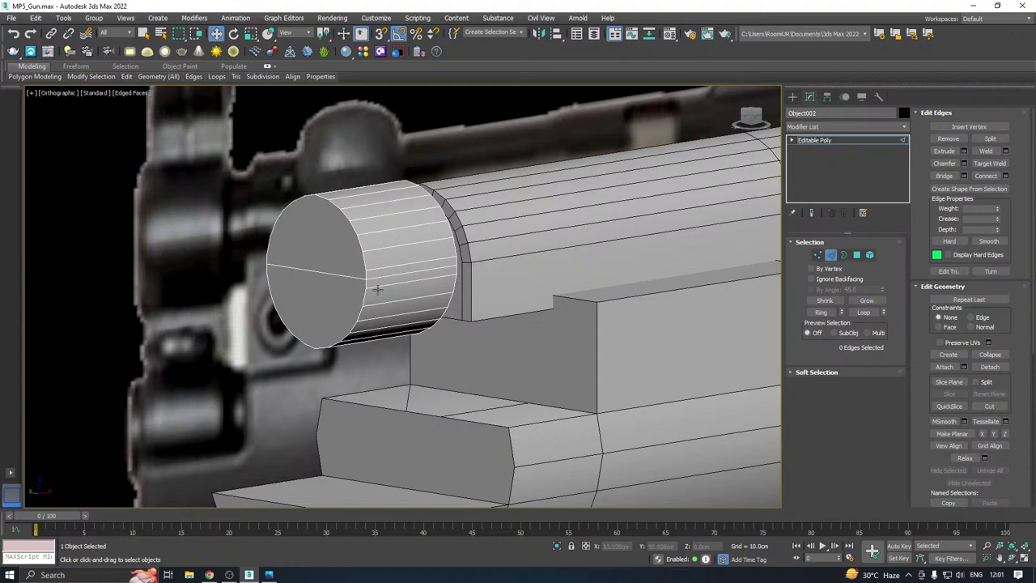
pyautogui.click(377, 288)
pyautogui.keyDown('ctrl'); pyautogui.click(386, 266); pyautogui.keyUp('ctrl')
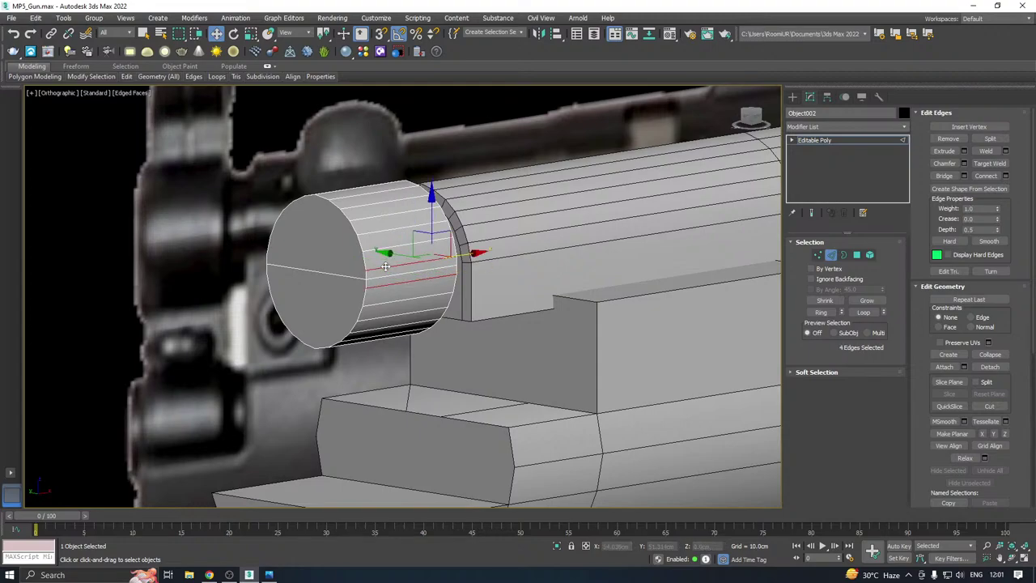
pyautogui.hotkey('ctrl', 'd')
pyautogui.click(390, 278)
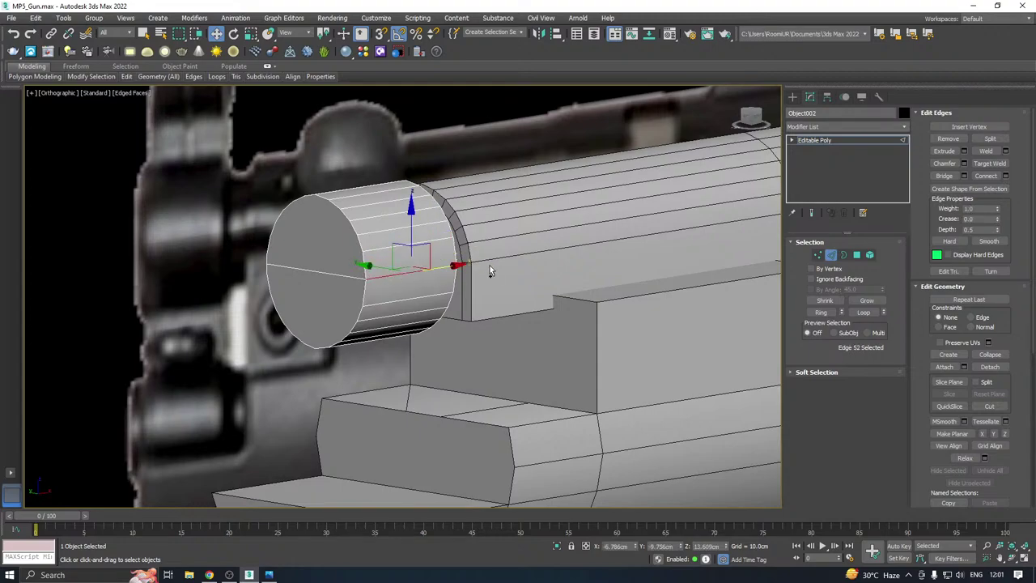
pyautogui.press('z')
pyautogui.scroll(-8, 448, 338)
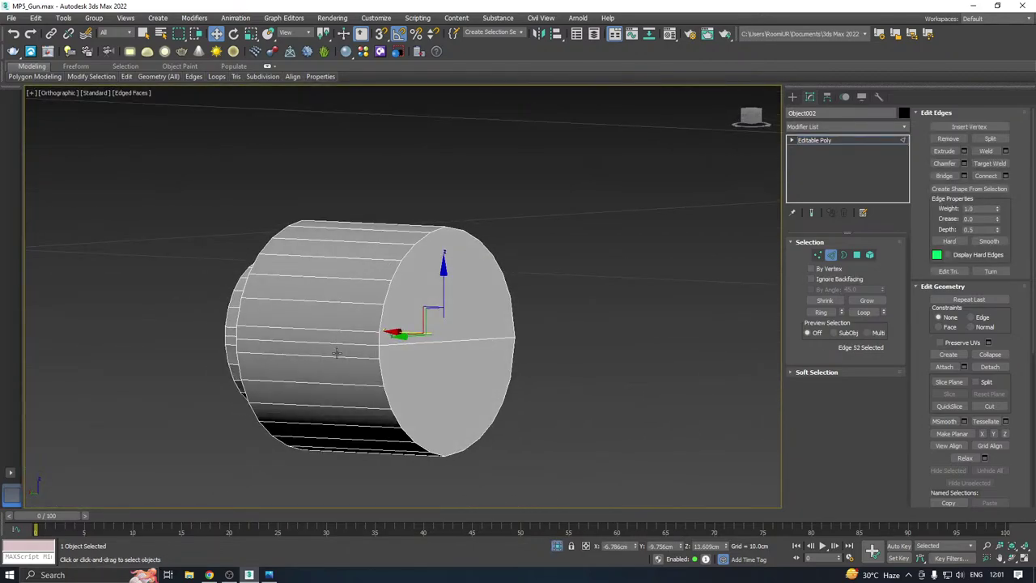
pyautogui.doubleClick(336, 353)
pyautogui.keyDown('ctrl'); pyautogui.doubleClick(349, 332); pyautogui.keyUp('ctrl')
pyautogui.hotkey('ctrl', 'BackSpace')
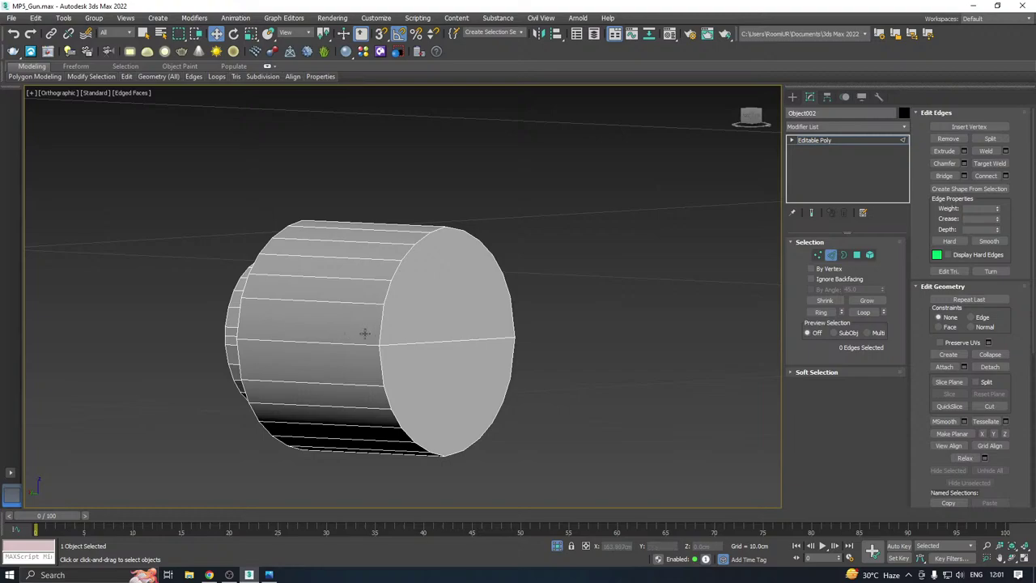
# Remove the extra lengthwise edges beside the midline on both sides of the cylinder's neck, together with their vertices
pyautogui.click(364, 345)
pyautogui.keyDown('alt'); pyautogui.moveTo(363, 345); pyautogui.dragTo(271, 347, button='middle'); pyautogui.keyUp('alt')
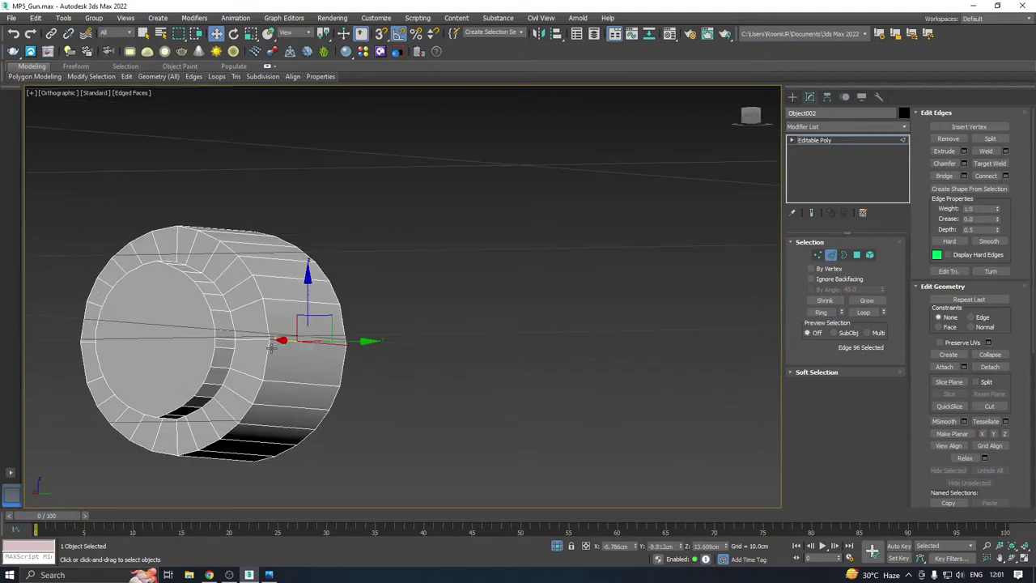
pyautogui.click(230, 347)
pyautogui.keyDown('ctrl'); pyautogui.click(227, 329); pyautogui.keyUp('ctrl')
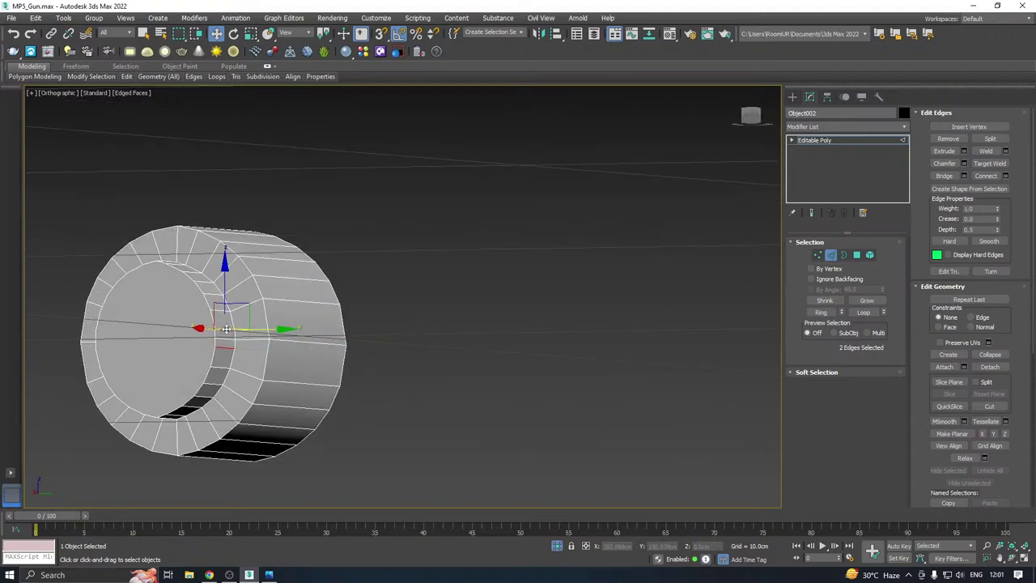
pyautogui.hotkey('ctrl', 'BackSpace')
pyautogui.click(234, 332)
pyautogui.keyDown('alt'); pyautogui.moveTo(235, 332); pyautogui.dragTo(184, 354, button='middle'); pyautogui.keyUp('alt')
pyautogui.click(176, 361)
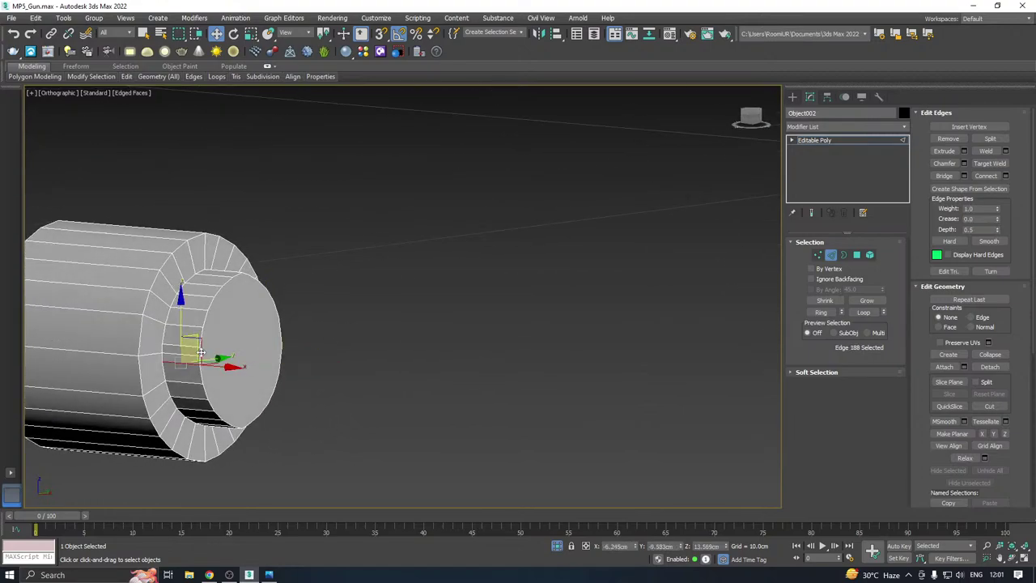
pyautogui.keyDown('ctrl'); pyautogui.click(186, 347); pyautogui.keyUp('ctrl')
pyautogui.hotkey('ctrl', 'BackSpace')
pyautogui.scroll(-2, 217, 341)
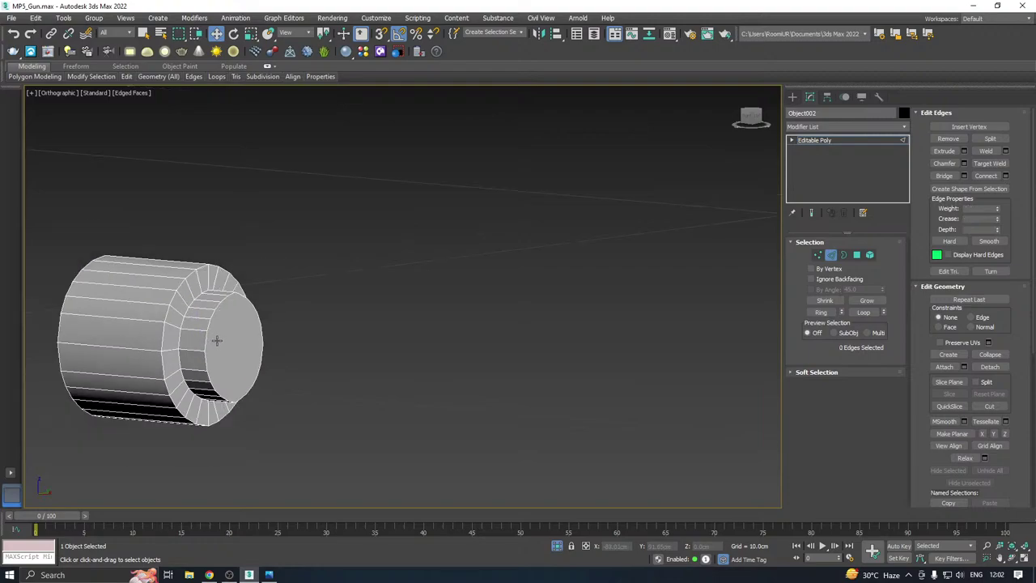
# End the cylinder's isolation, leave edge editing, and deselect it in the front view of the whole gun
pyautogui.click(136, 343)
pyautogui.keyDown('alt'); pyautogui.moveTo(137, 343); pyautogui.dragTo(389, 337, button='middle'); pyautogui.keyUp('alt')
pyautogui.click(556, 549)
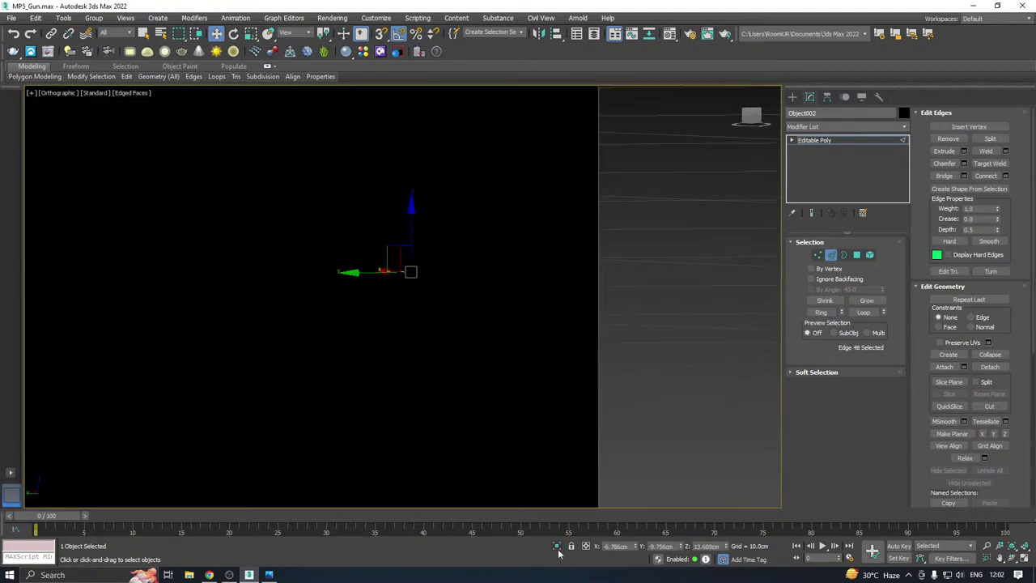
pyautogui.click(817, 140)
pyautogui.press('f')
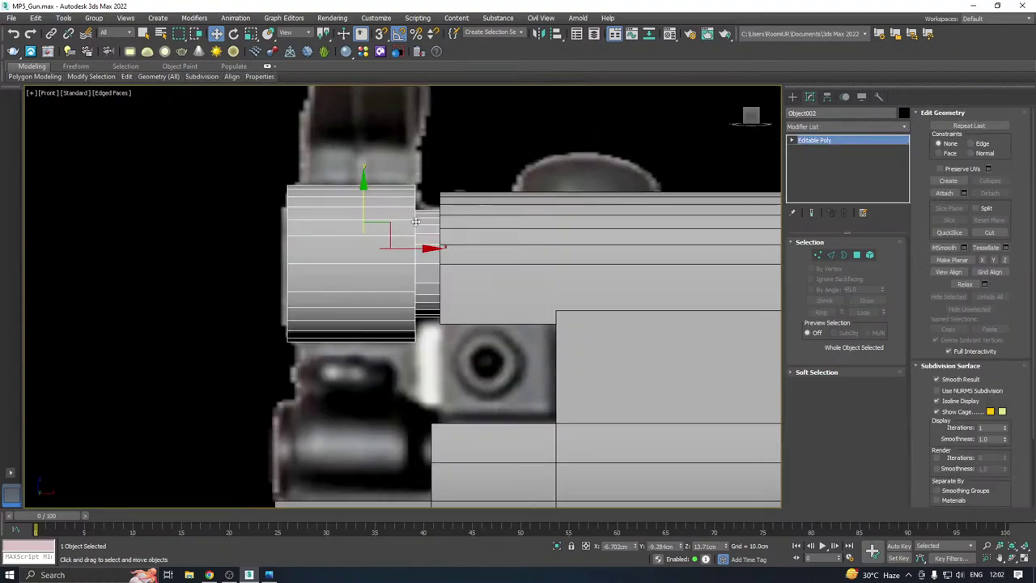
pyautogui.scroll(-5, 382, 234)
pyautogui.scroll(-5, 351, 239)
pyautogui.click(687, 310)
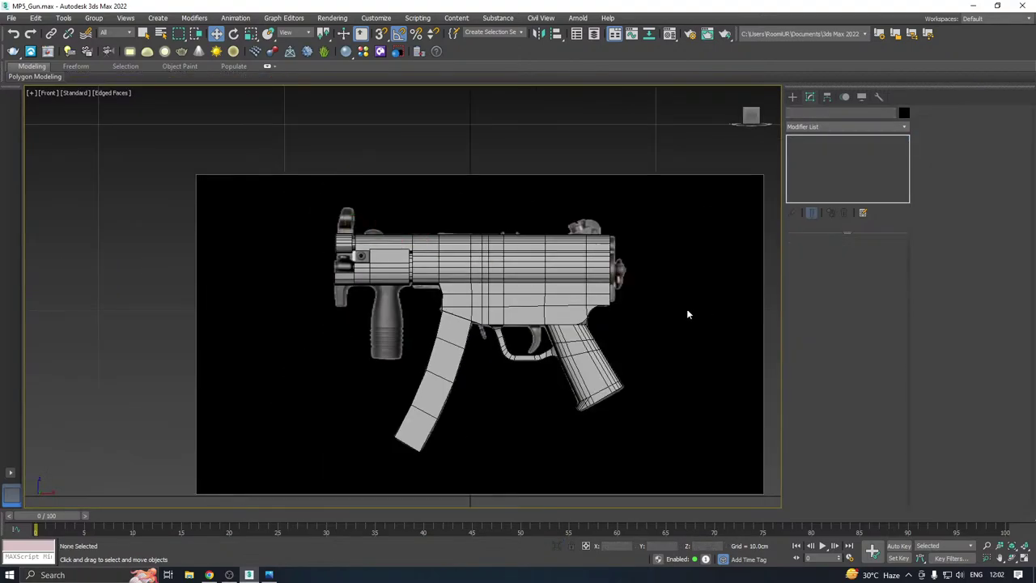
# Select the lower handguard object and save the scene
pyautogui.scroll(2, 432, 308)
pyautogui.moveTo(464, 281); pyautogui.dragTo(545, 290, button='middle')
pyautogui.scroll(4, 380, 271)
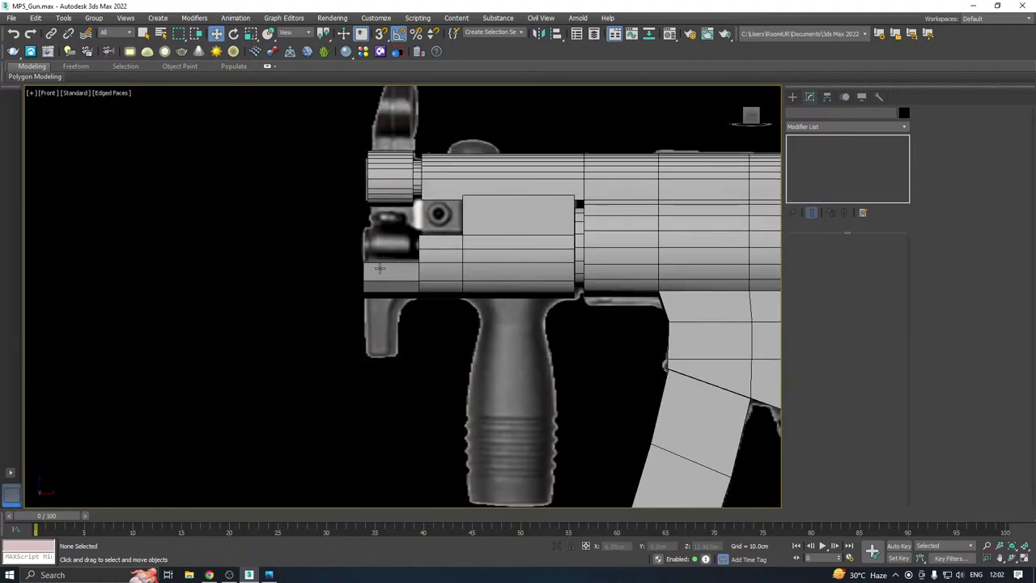
pyautogui.click(420, 276)
pyautogui.moveTo(420, 275); pyautogui.dragTo(464, 241, button='middle')
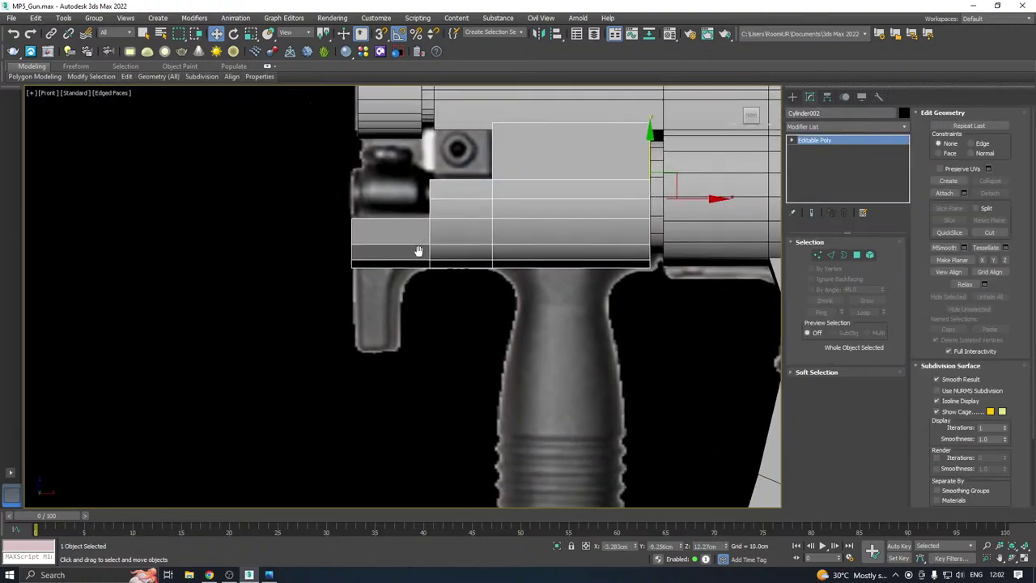
pyautogui.click(11, 18)
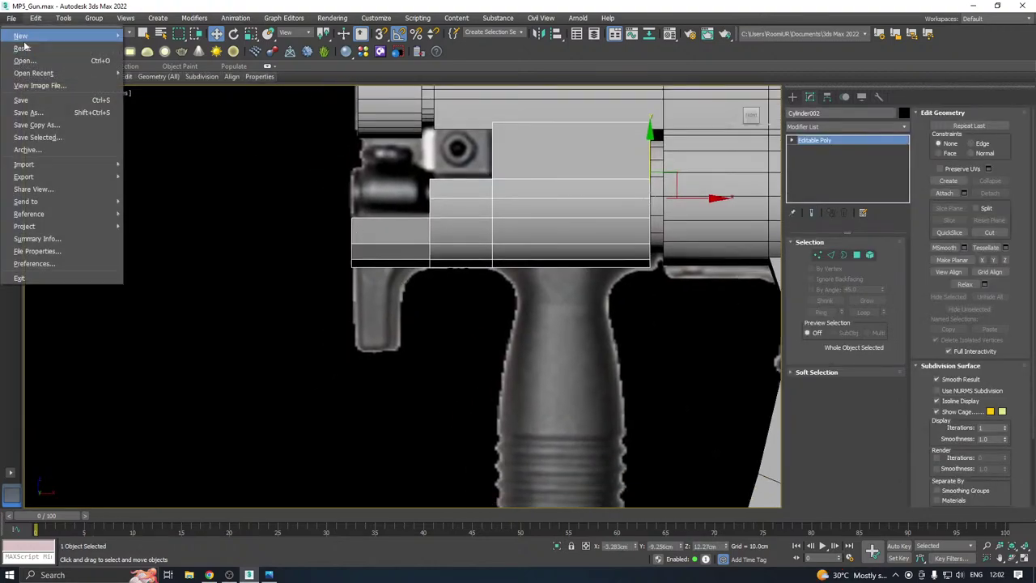
pyautogui.click(37, 120)
pyautogui.click(478, 399)
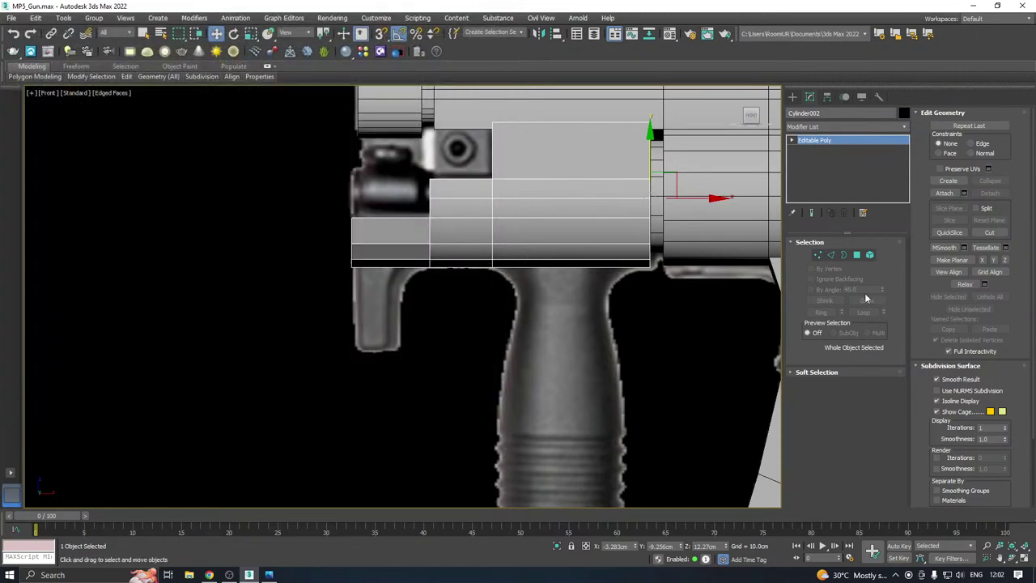
# Inset the three central underside polygons at the handguard's front end by 0.071 cm as one group
pyautogui.click(856, 255)
pyautogui.click(403, 260)
pyautogui.keyDown('alt'); pyautogui.moveTo(433, 264); pyautogui.dragTo(316, 327, button='middle'); pyautogui.keyUp('alt')
pyautogui.keyDown('alt'); pyautogui.moveTo(435, 297); pyautogui.dragTo(466, 261, button='middle'); pyautogui.keyUp('alt')
pyautogui.click(353, 272)
pyautogui.keyDown('ctrl'); pyautogui.click(354, 280); pyautogui.keyUp('ctrl')
pyautogui.keyDown('alt'); pyautogui.moveTo(391, 273); pyautogui.dragTo(467, 260, button='middle'); pyautogui.keyUp('alt')
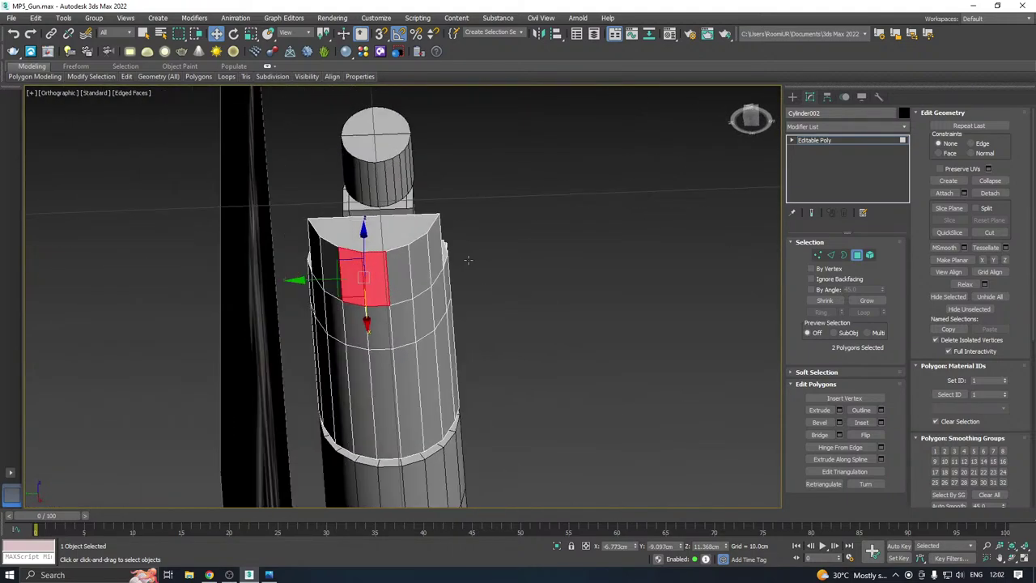
pyautogui.click(380, 279)
pyautogui.keyDown('ctrl'); pyautogui.click(417, 267); pyautogui.keyUp('ctrl')
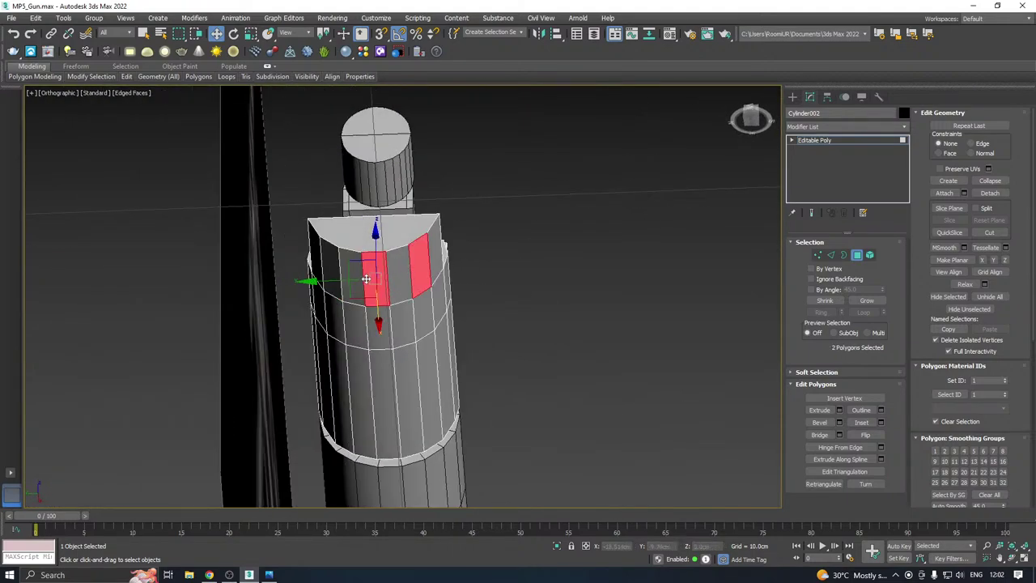
pyautogui.click(400, 276)
pyautogui.keyDown('ctrl'); pyautogui.click(375, 283); pyautogui.keyUp('ctrl')
pyautogui.keyDown('ctrl'); pyautogui.click(351, 285); pyautogui.keyUp('ctrl')
pyautogui.keyDown('alt'); pyautogui.moveTo(429, 273); pyautogui.dragTo(366, 291, button='middle'); pyautogui.keyUp('alt')
pyautogui.keyDown('alt'); pyautogui.moveTo(555, 344); pyautogui.dragTo(581, 317, button='middle'); pyautogui.keyUp('alt')
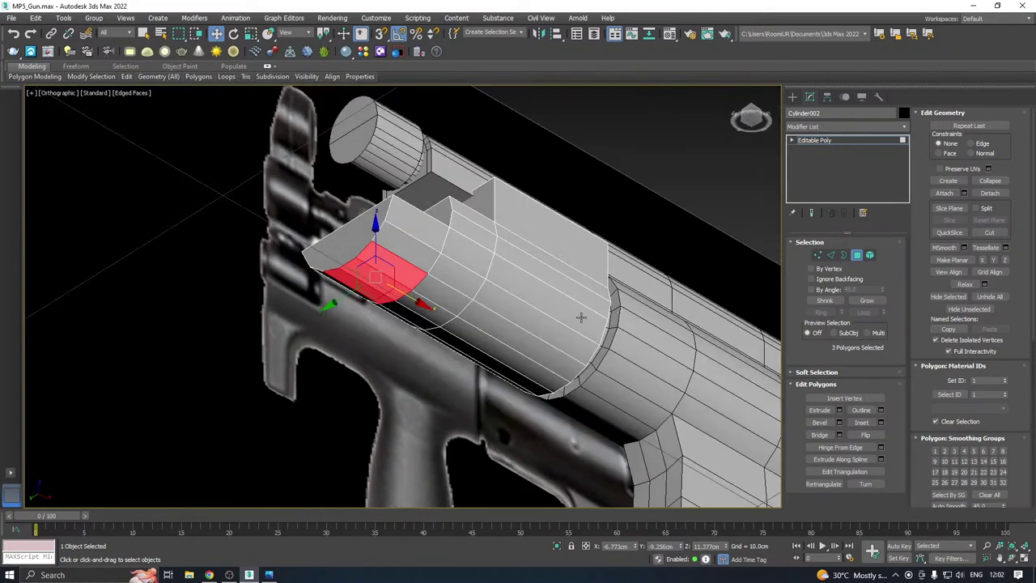
pyautogui.click(880, 422)
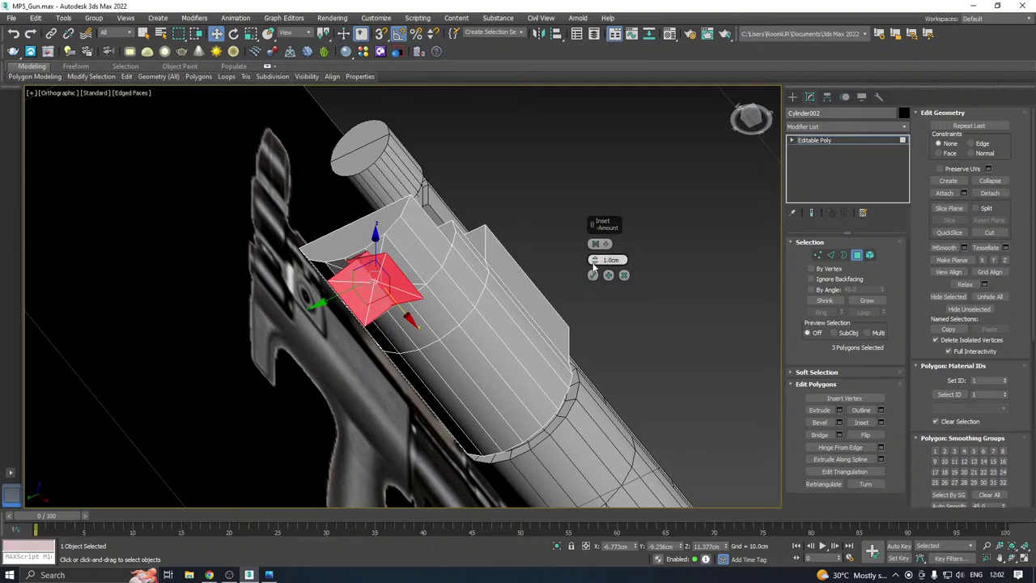
pyautogui.moveTo(595, 261); pyautogui.dragTo(602, 332)
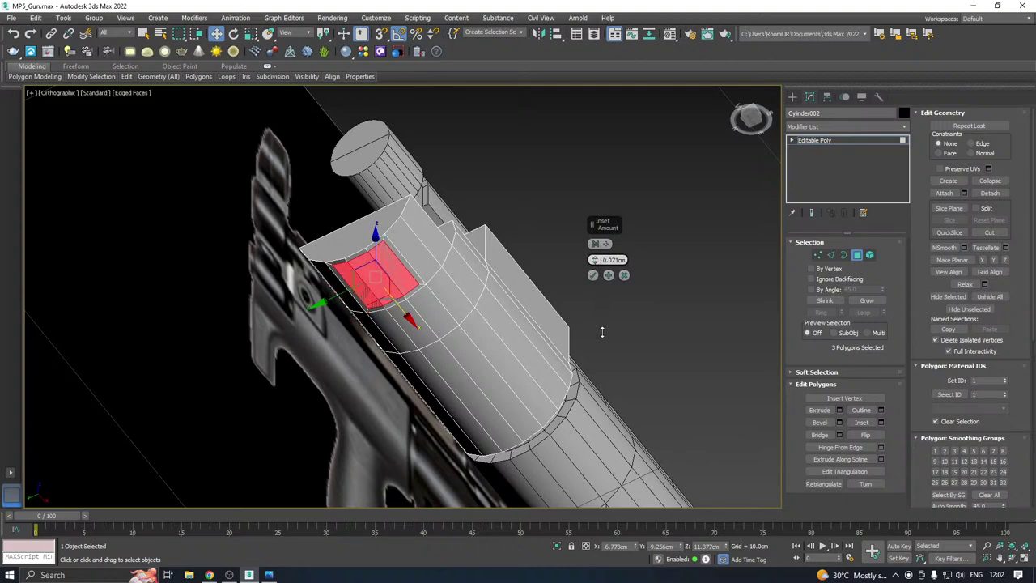
pyautogui.click(592, 275)
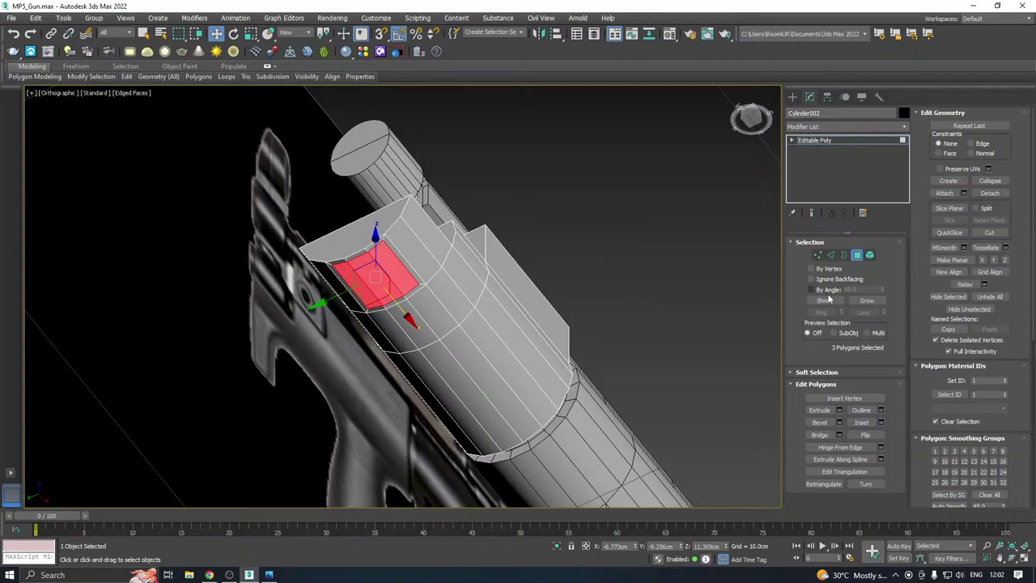
# Extrude the three inset polygons downward over the front tab in the reference and make their end face planar in Z
pyautogui.press('f')
pyautogui.scroll(-5, 349, 338)
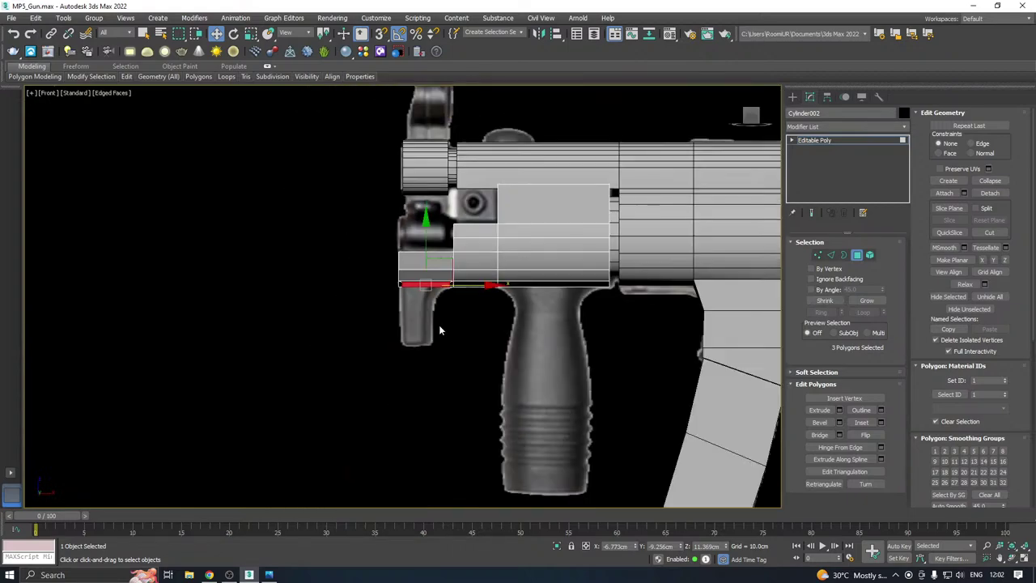
pyautogui.scroll(3, 437, 323)
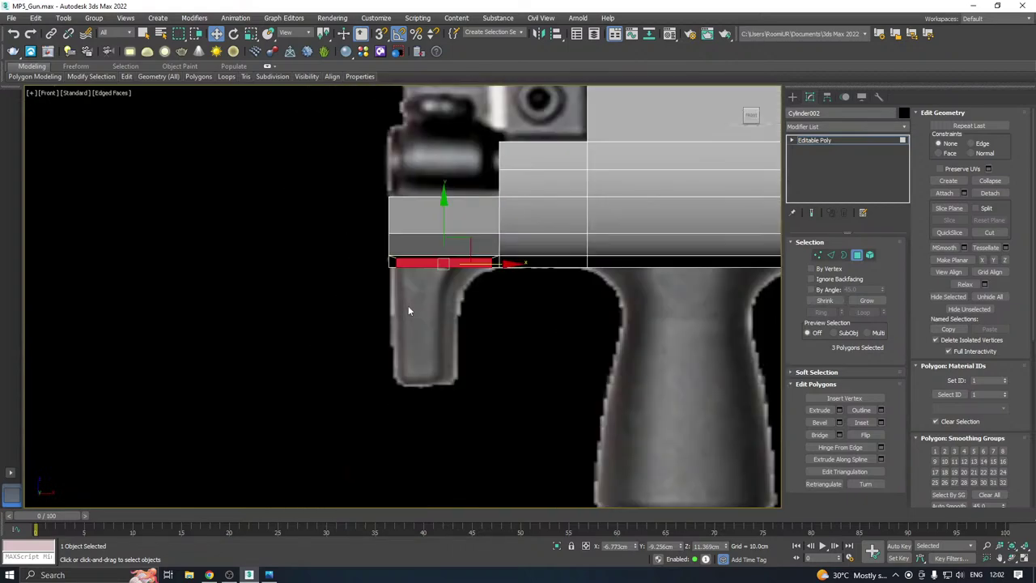
pyautogui.click(842, 408)
pyautogui.click(595, 277)
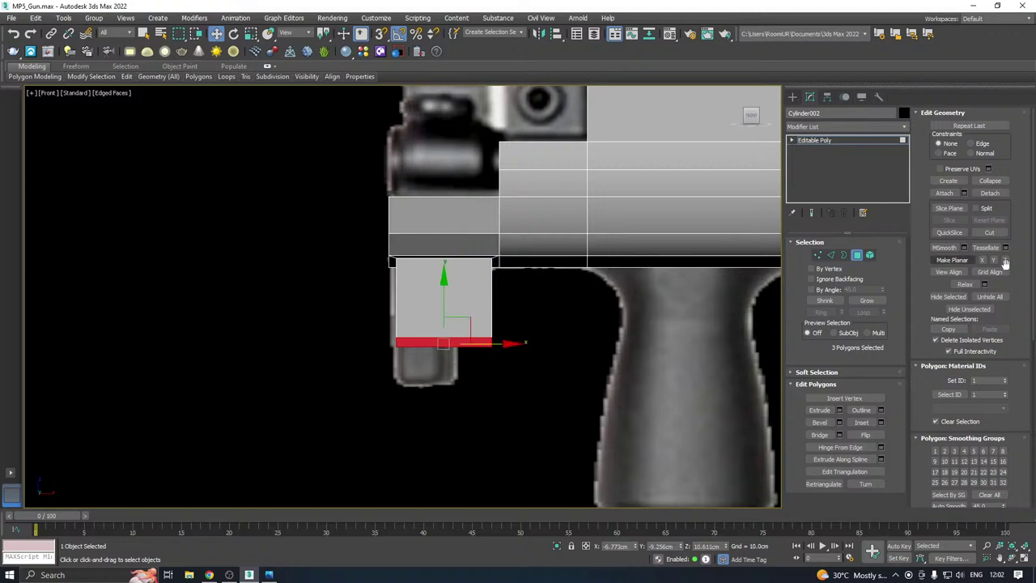
pyautogui.click(992, 259)
pyautogui.keyDown('alt'); pyautogui.moveTo(493, 323); pyautogui.dragTo(569, 292, button='middle'); pyautogui.keyUp('alt')
# Move the extruded tab's bottom face down about 0.417 cm to the lower end of the reference tab
pyautogui.press('f')
pyautogui.scroll(-4, 474, 316)
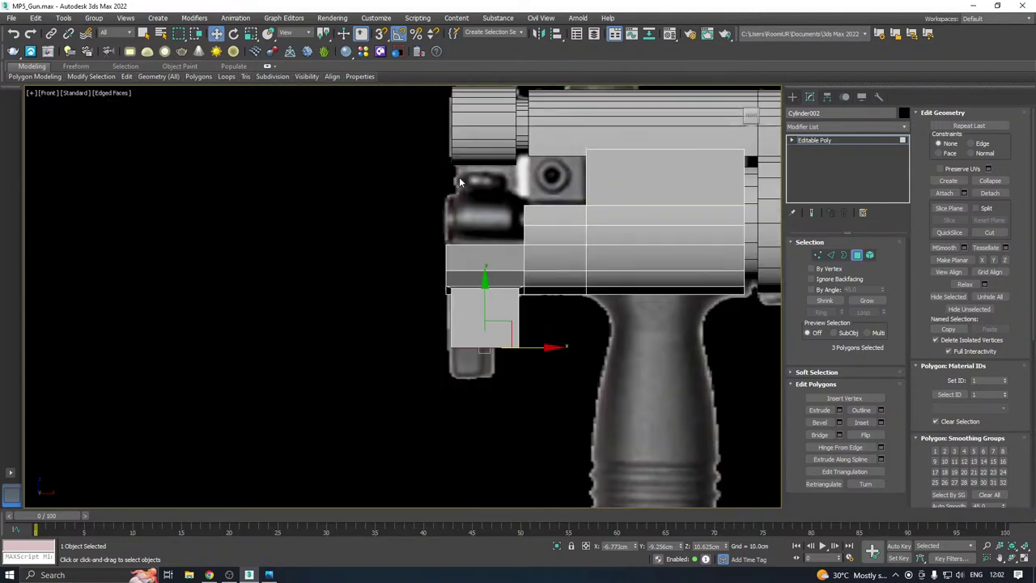
pyautogui.scroll(5, 473, 316)
pyautogui.scroll(2, 474, 267)
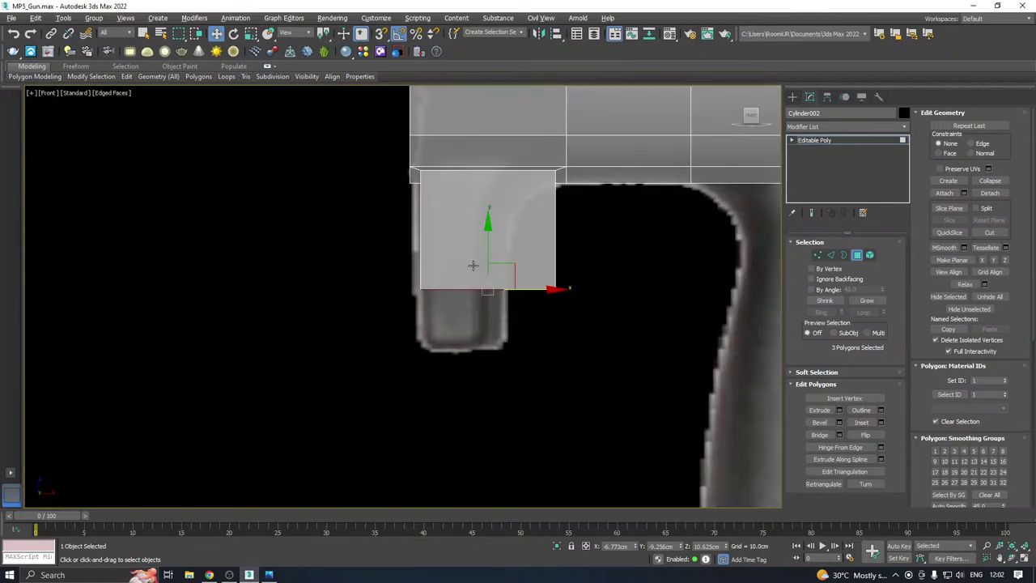
pyautogui.moveTo(483, 243); pyautogui.dragTo(486, 304)
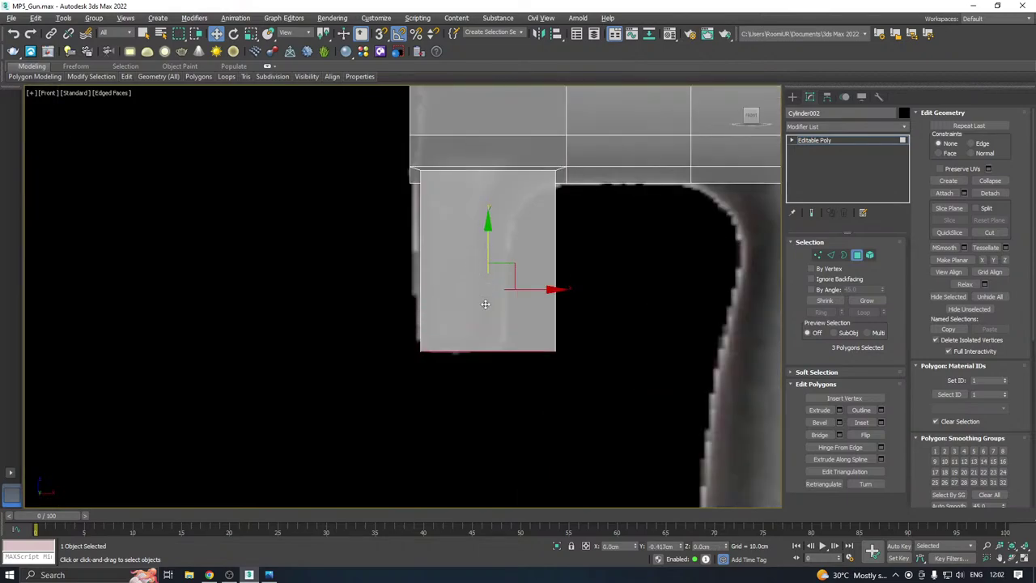
pyautogui.moveTo(568, 271); pyautogui.dragTo(552, 295, button='middle')
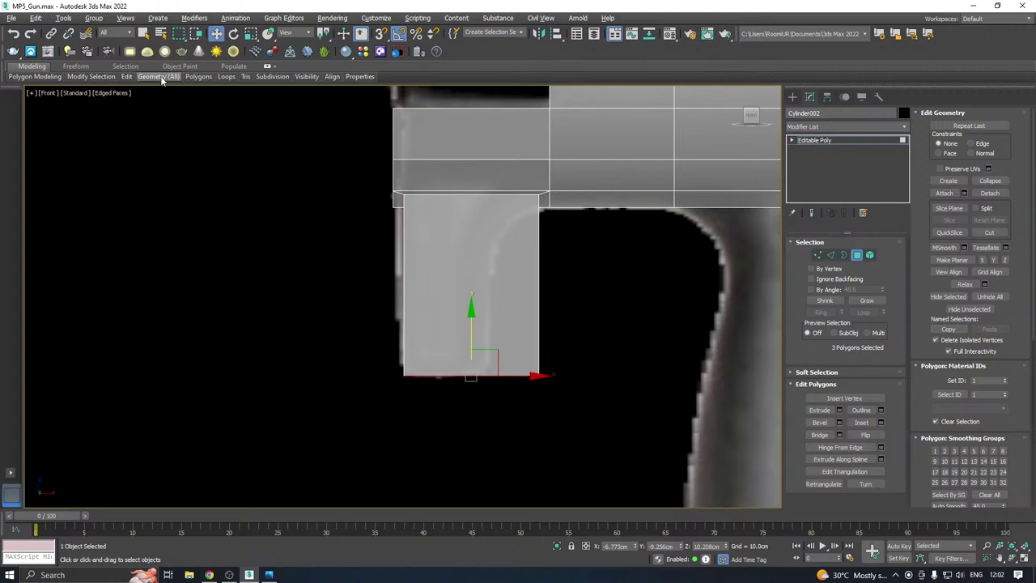
# Add two horizontal edge loops around the tab with Swift Loop, one near its upper end and one near its lower end
pyautogui.moveTo(127, 76)
pyautogui.click(212, 102)
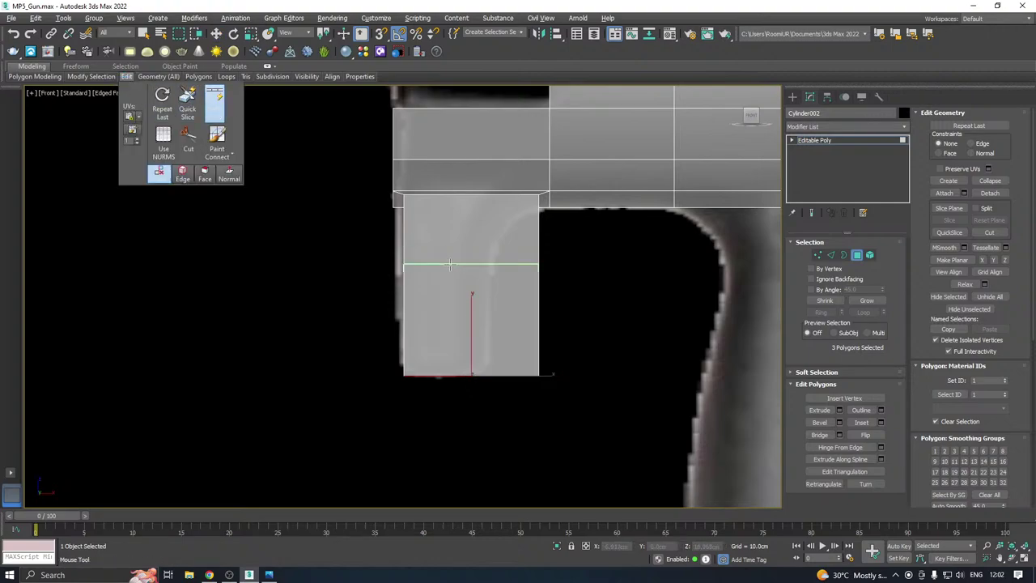
pyautogui.click(503, 235)
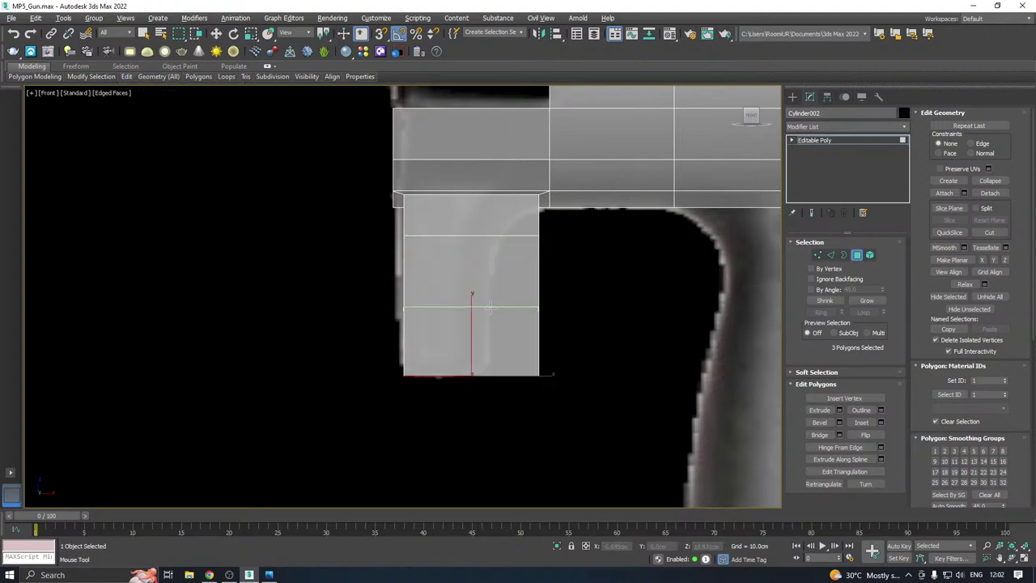
pyautogui.click(505, 325)
pyautogui.rightClick(505, 325)
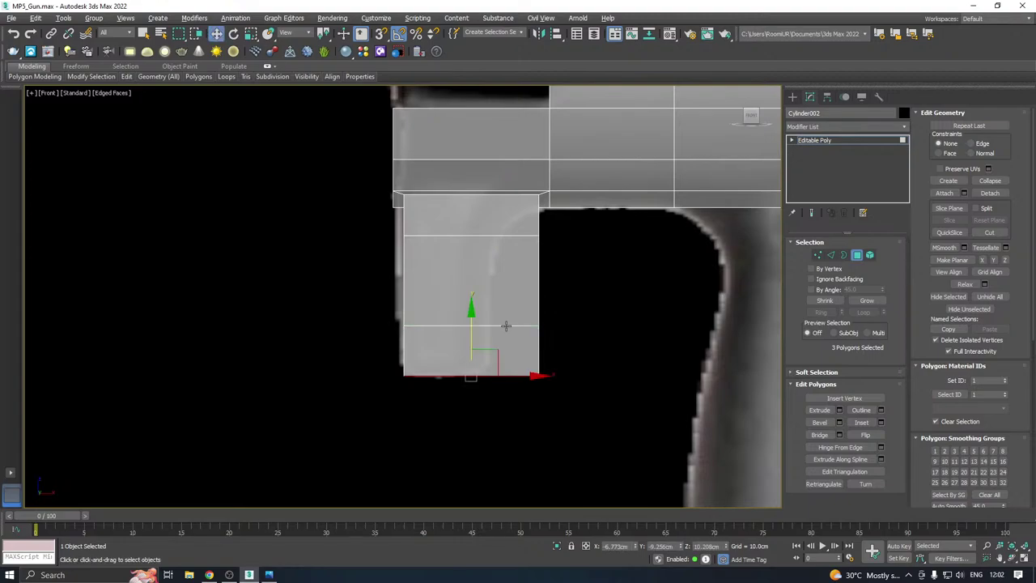
# Move the tab's rear-side vertices forward to follow the reference outline, with the two lowest rows set slightly further forward than the upper one
pyautogui.click(817, 255)
pyautogui.moveTo(517, 389); pyautogui.dragTo(517, 387)
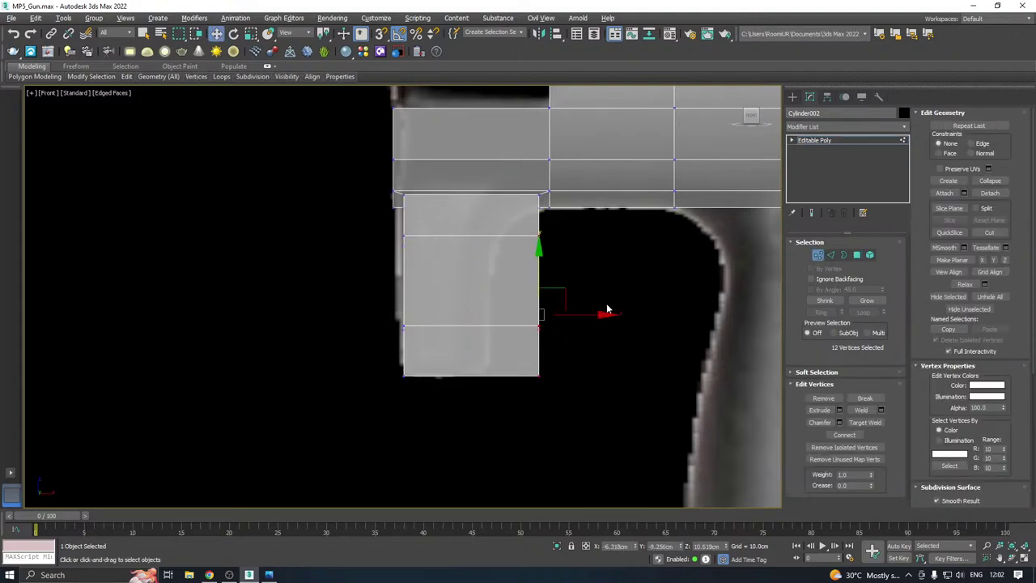
pyautogui.moveTo(588, 316); pyautogui.dragTo(518, 320)
pyautogui.hotkey('ctrl', 'z')
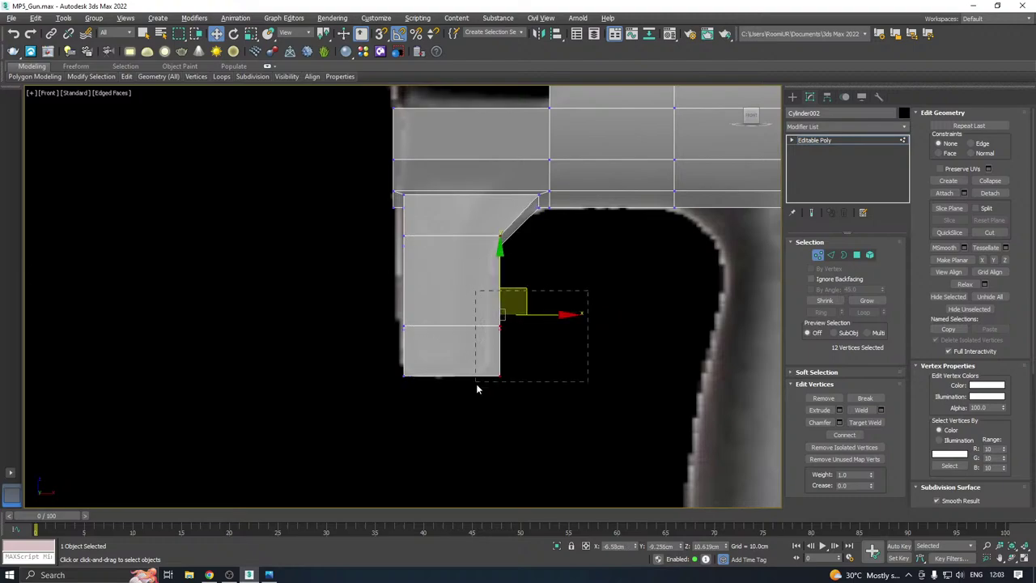
pyautogui.moveTo(476, 389); pyautogui.dragTo(478, 386)
pyautogui.moveTo(561, 350); pyautogui.dragTo(517, 361)
# Raise the tab's bottom vertices by about 0.02 cm and shift its rear bottom corner vertices slightly forward to match the reference
pyautogui.moveTo(364, 359); pyautogui.dragTo(515, 382)
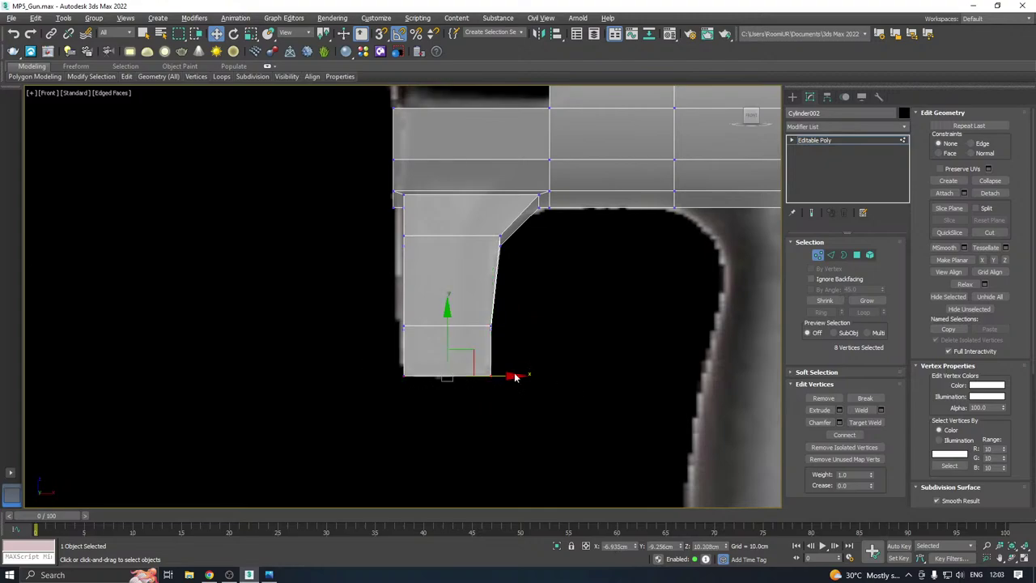
pyautogui.moveTo(447, 336); pyautogui.dragTo(447, 333)
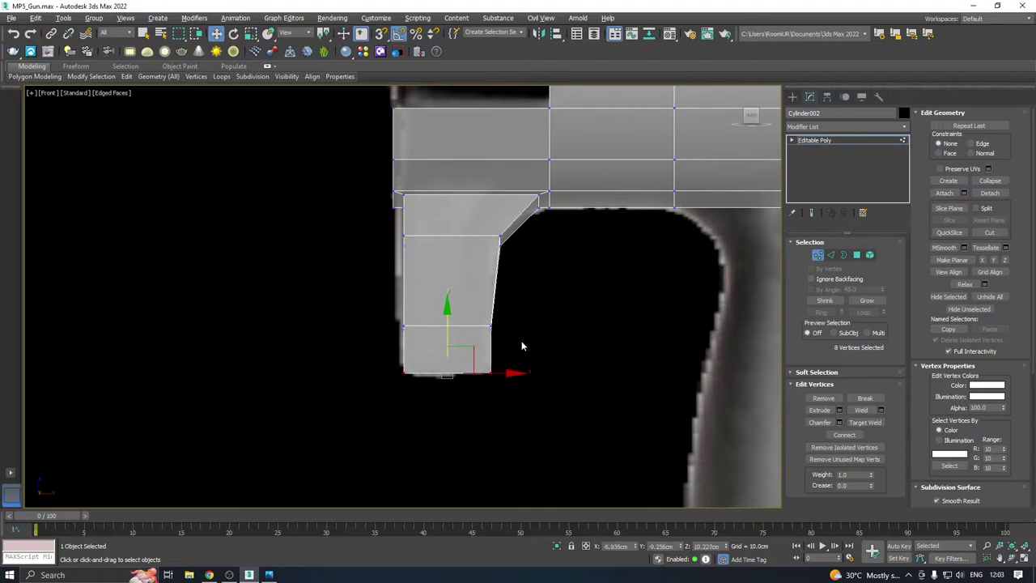
pyautogui.moveTo(467, 396); pyautogui.dragTo(468, 395)
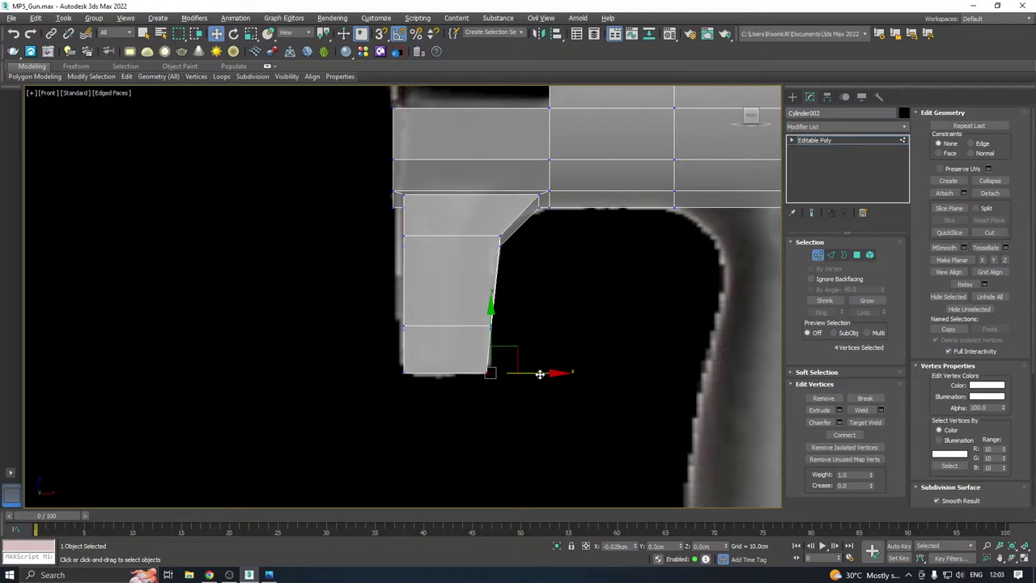
pyautogui.moveTo(541, 374); pyautogui.dragTo(545, 373)
# Fine-tune the rear vertices of the tab's two horizontal edge loops along X to follow the reference edge
pyautogui.scroll(-4, 508, 260)
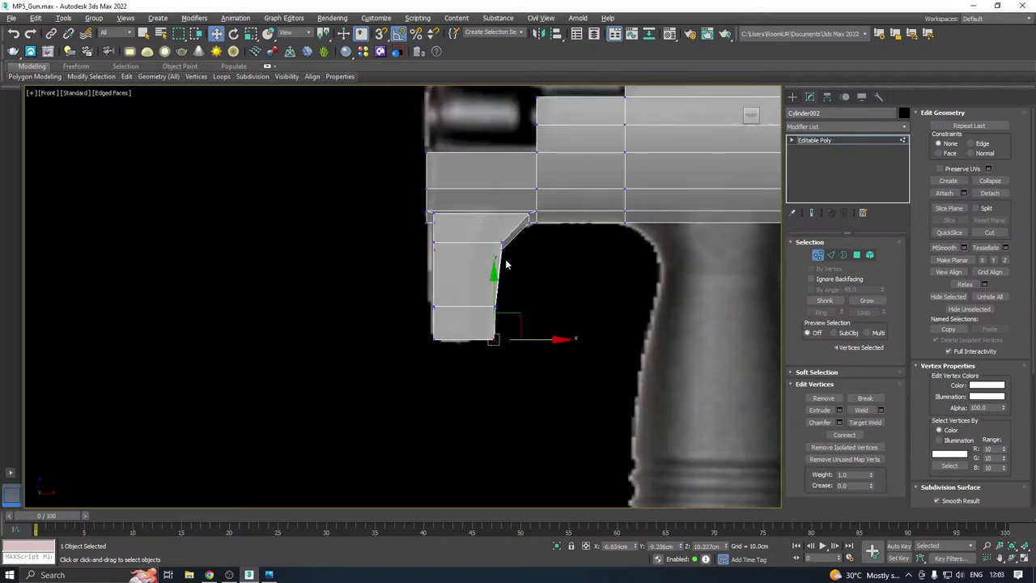
pyautogui.click(520, 254)
pyautogui.scroll(3, 476, 247)
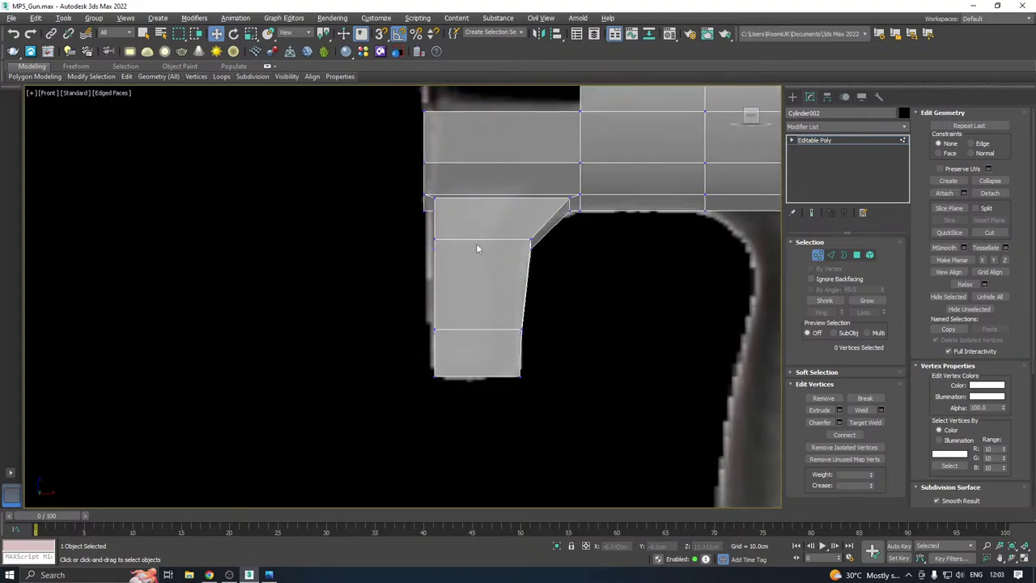
pyautogui.moveTo(562, 280); pyautogui.dragTo(569, 243)
pyautogui.moveTo(557, 303); pyautogui.dragTo(505, 346)
pyautogui.moveTo(566, 331); pyautogui.dragTo(561, 330)
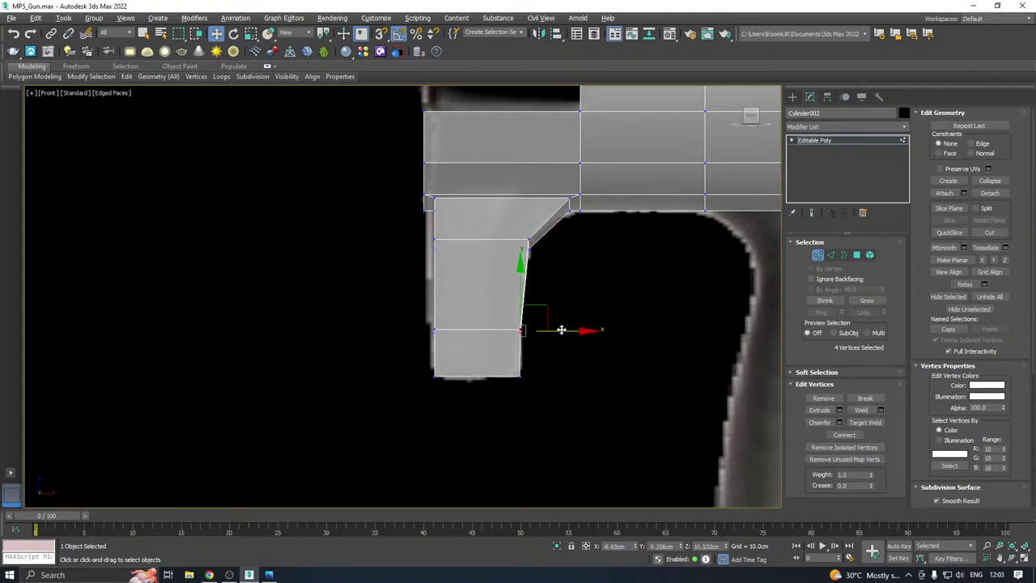
pyautogui.scroll(-3, 405, 336)
pyautogui.click(443, 369)
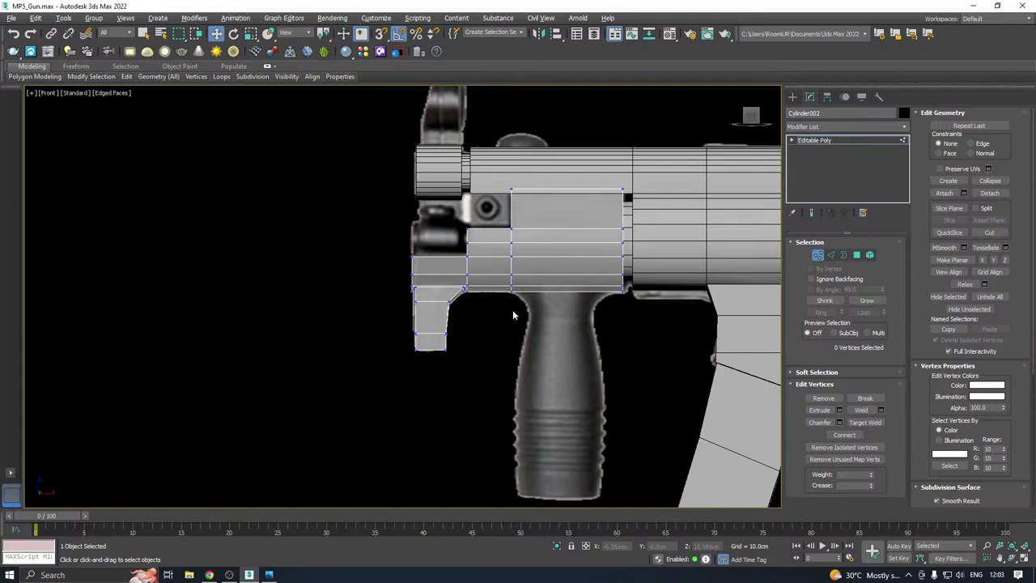
# Leave vertex editing on the handguard and save the scene
pyautogui.click(826, 142)
pyautogui.moveTo(531, 227); pyautogui.dragTo(308, 246, button='middle')
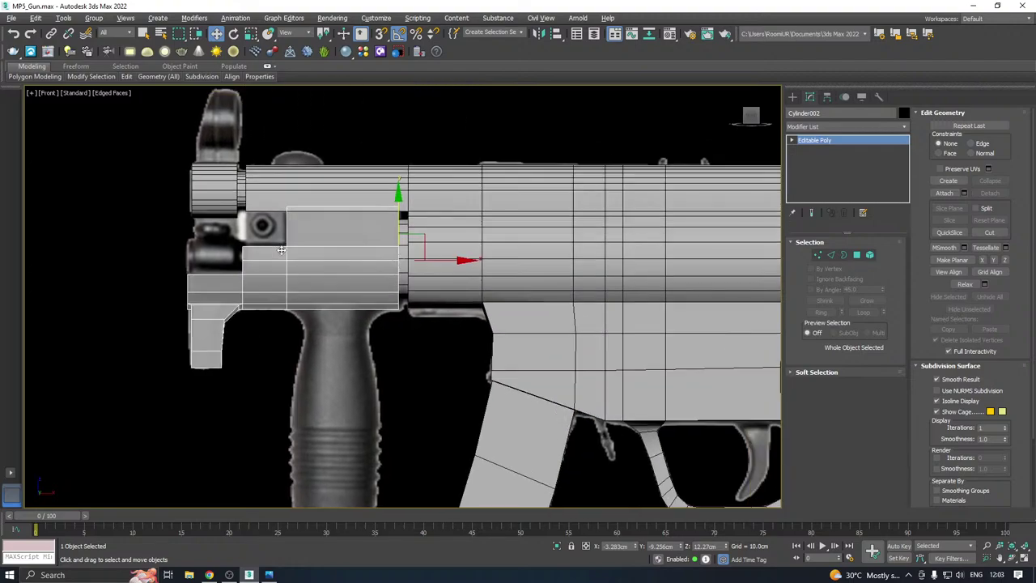
pyautogui.scroll(-3, 283, 251)
pyautogui.moveTo(502, 301); pyautogui.dragTo(517, 266, button='middle')
pyautogui.click(687, 289)
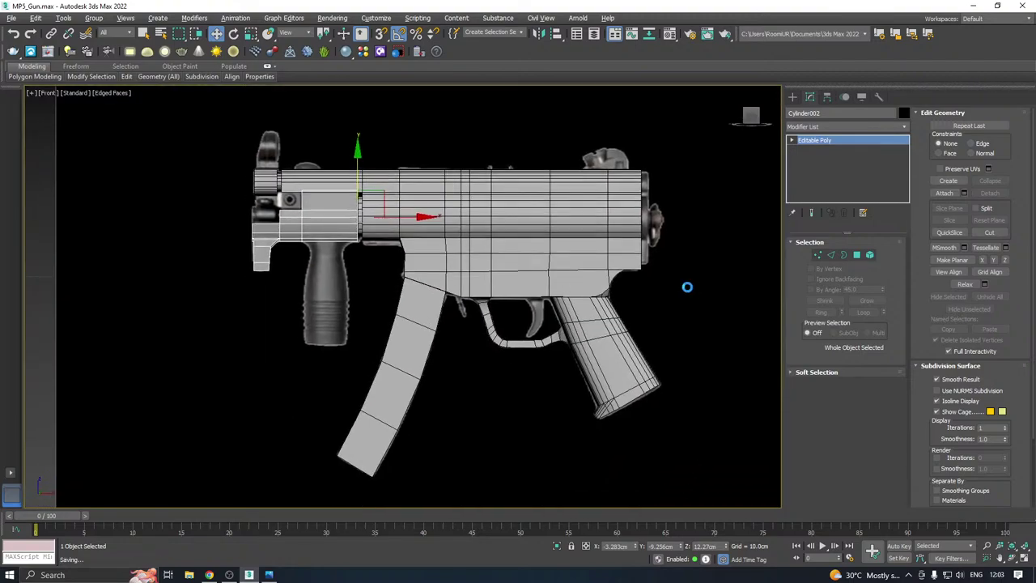
# Shift all the modelled gun parts off the reference image for comparison, undo the moves and clear the selection
pyautogui.moveTo(437, 340); pyautogui.dragTo(466, 339, button='middle')
pyautogui.hotkey('shift', 'f')
pyautogui.moveTo(276, 196); pyautogui.dragTo(756, 472)
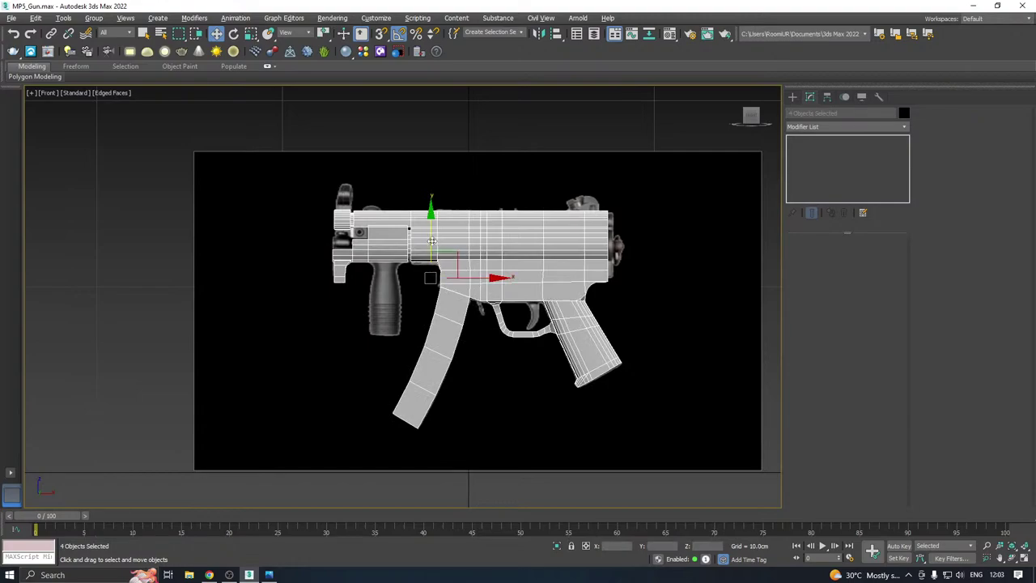
pyautogui.moveTo(431, 240); pyautogui.dragTo(406, 474)
pyautogui.hotkey('ctrl', 'z')
pyautogui.moveTo(488, 277); pyautogui.dragTo(663, 264)
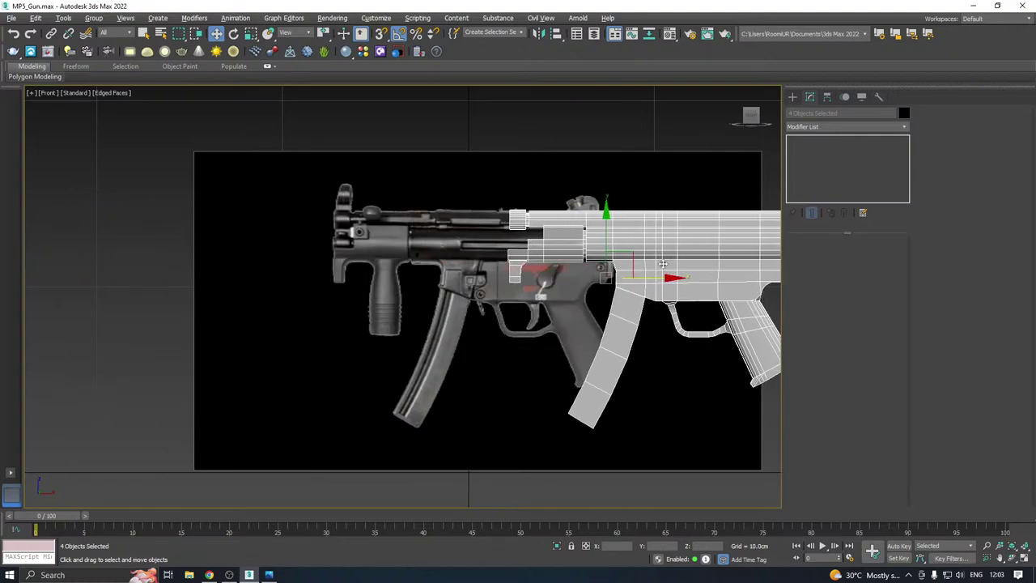
pyautogui.hotkey('ctrl', 'z')
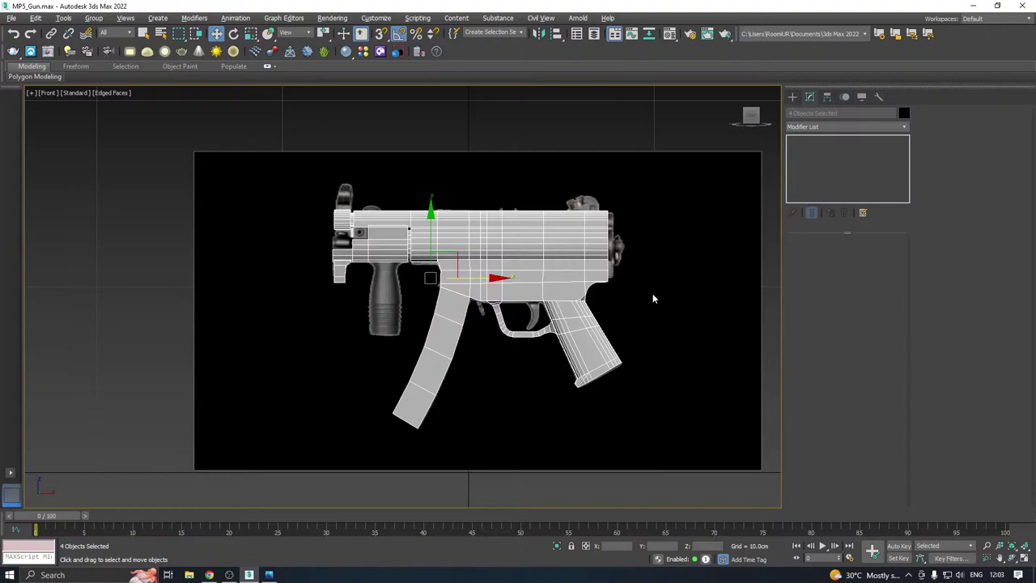
pyautogui.click(652, 293)
# Save a copy of the scene under the suggested numbered file name
pyautogui.scroll(5, 383, 258)
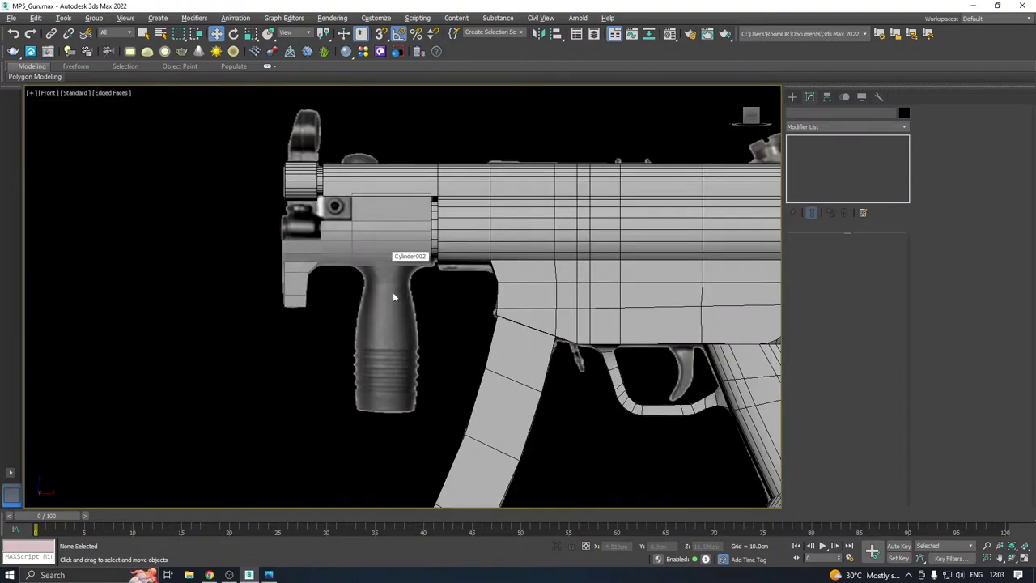
pyautogui.moveTo(391, 294); pyautogui.dragTo(412, 262, button='middle')
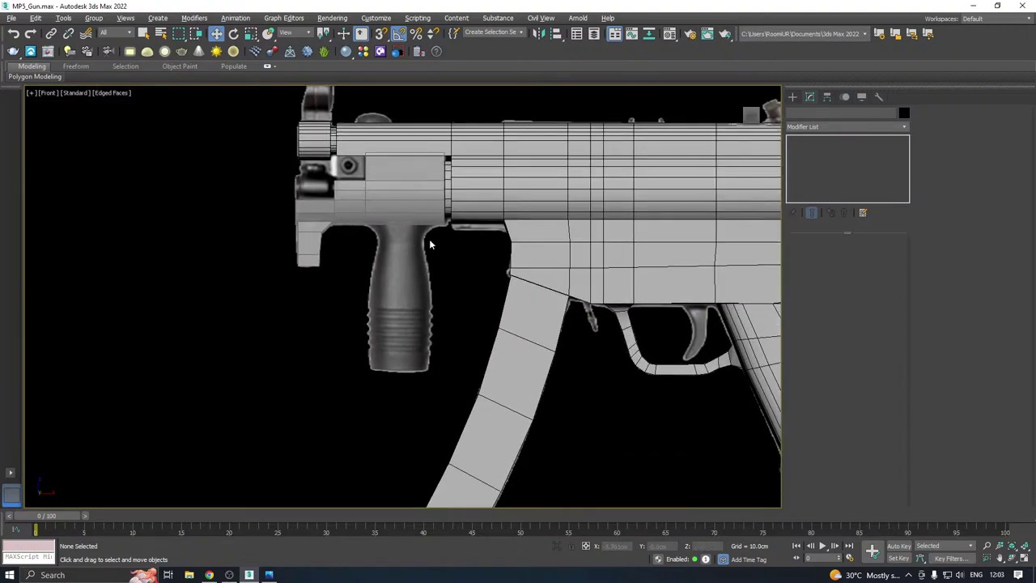
pyautogui.hotkey('alt', 'Tab')
pyautogui.click(10, 19)
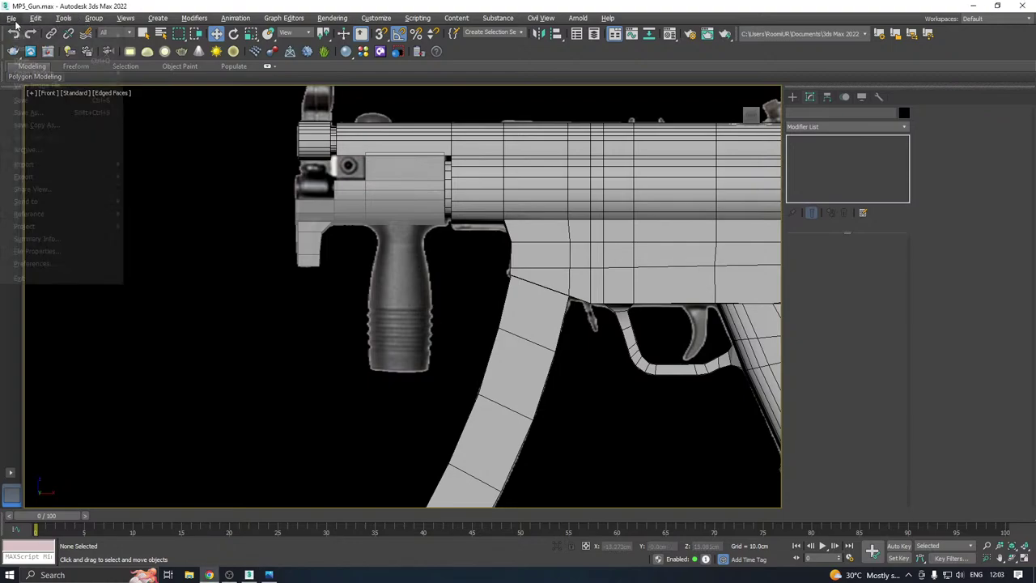
pyautogui.click(70, 126)
pyautogui.click(470, 400)
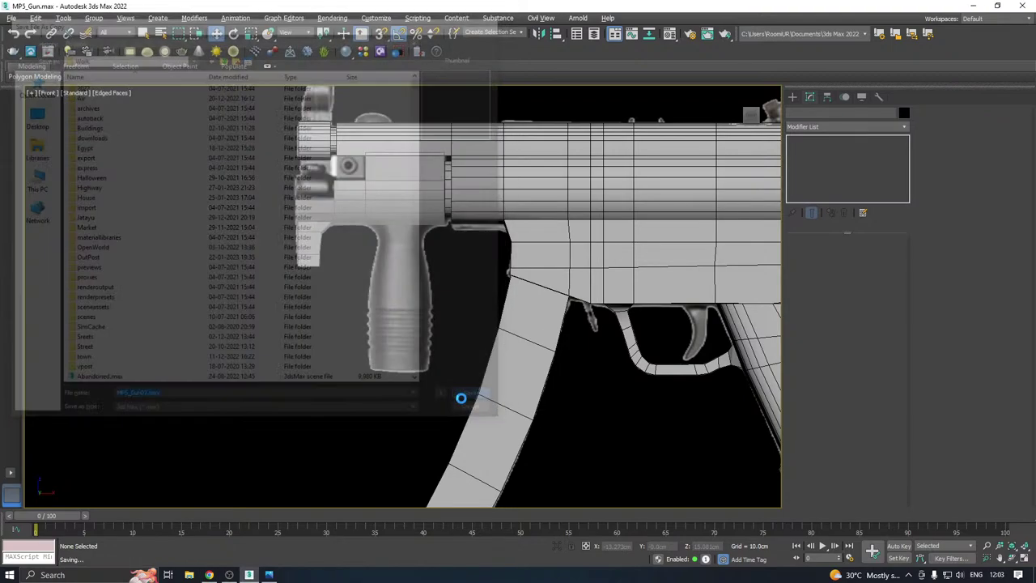
pyautogui.click(793, 96)
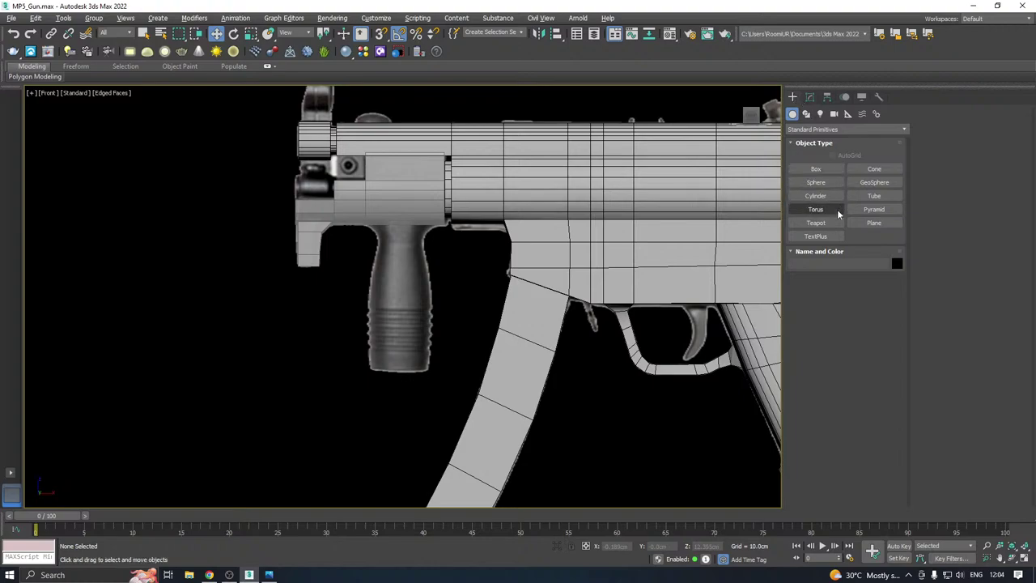
pyautogui.click(814, 195)
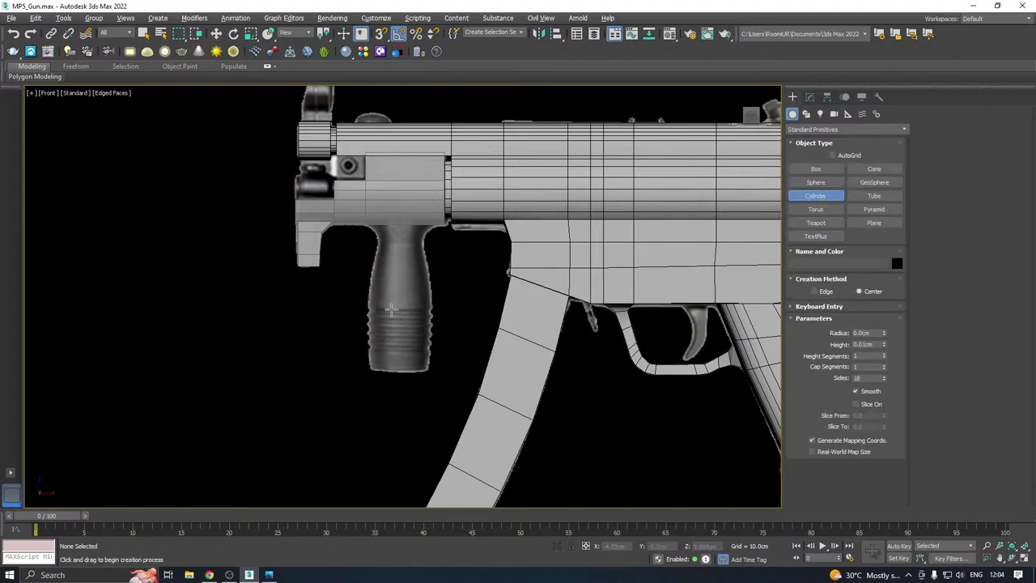
pyautogui.scroll(2, 393, 311)
pyautogui.moveTo(397, 310); pyautogui.dragTo(423, 346)
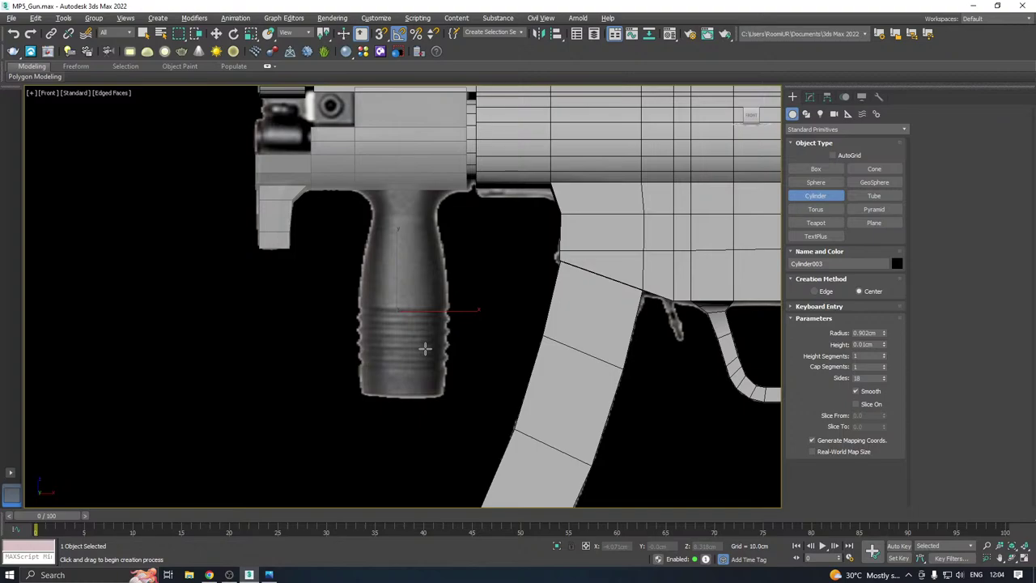
pyautogui.rightClick(418, 324)
pyautogui.scroll(-5, 316, 287)
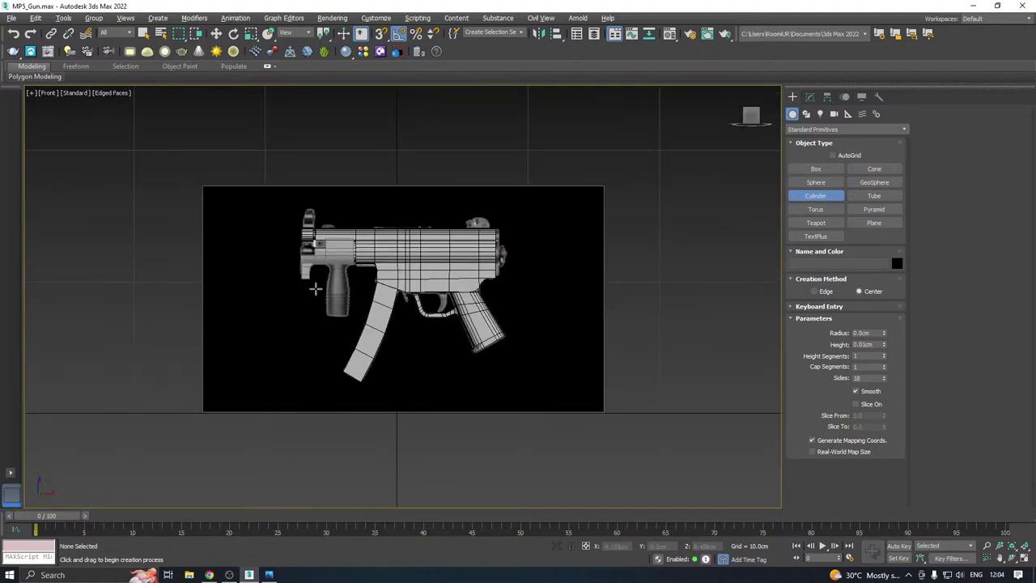
pyautogui.rightClick(382, 310)
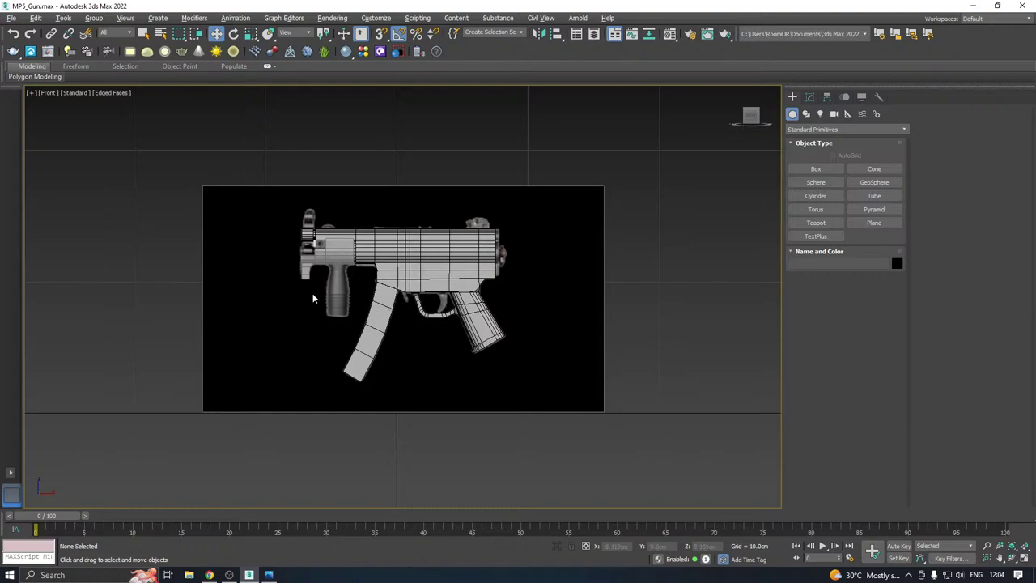
# Create an 18-sided cylinder over the reference foregrip, about 1.017 cm in radius and 0.639 cm high
pyautogui.scroll(4, 314, 298)
pyautogui.click(815, 196)
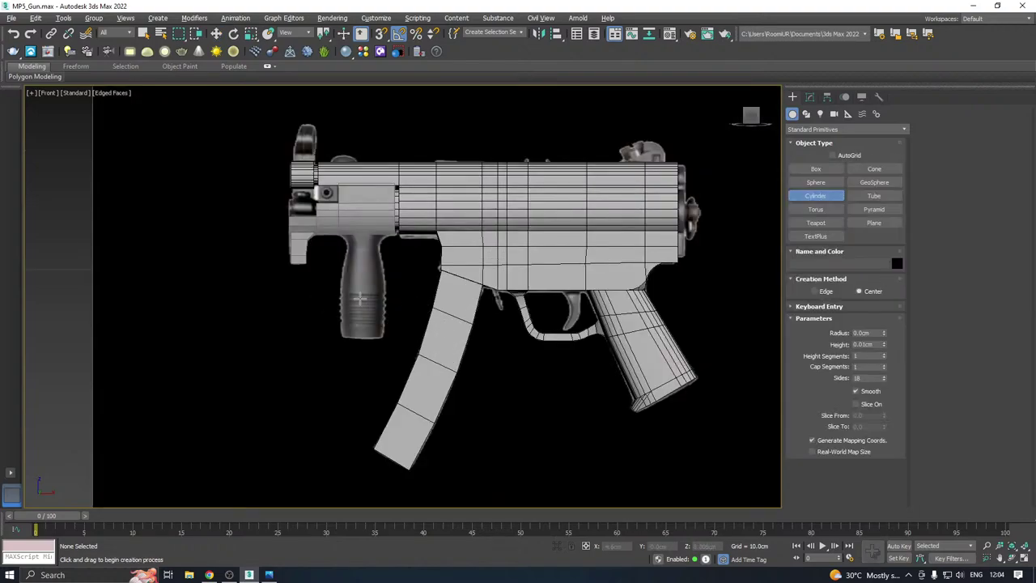
pyautogui.scroll(3, 360, 299)
pyautogui.moveTo(362, 302); pyautogui.dragTo(390, 325)
pyautogui.click(381, 306)
pyautogui.rightClick(379, 298)
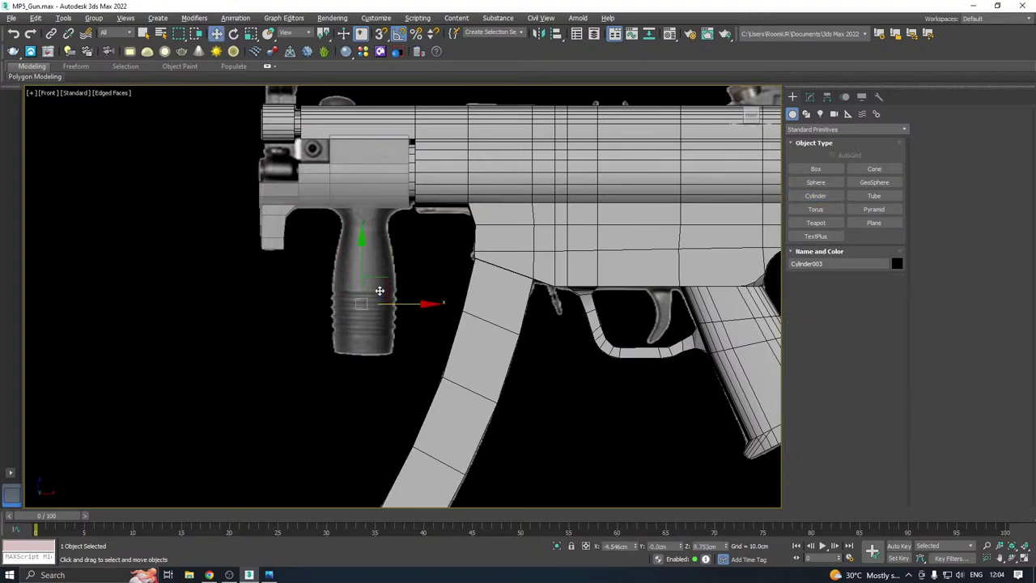
# Rotate the new cylinder about the X axis until it stands upright with its axis vertical
pyautogui.press('e')
pyautogui.moveTo(364, 284); pyautogui.dragTo(362, 272)
pyautogui.press('w')
pyautogui.keyDown('alt'); pyautogui.moveTo(397, 287); pyautogui.dragTo(569, 293, button='middle'); pyautogui.keyUp('alt')
pyautogui.press('e')
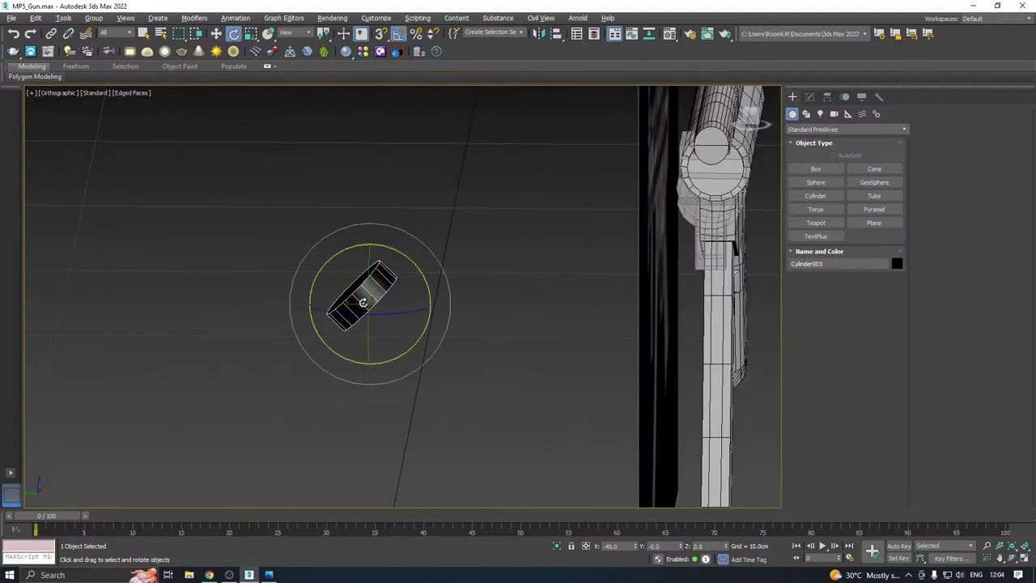
pyautogui.moveTo(417, 267); pyautogui.dragTo(423, 267)
pyautogui.press('w')
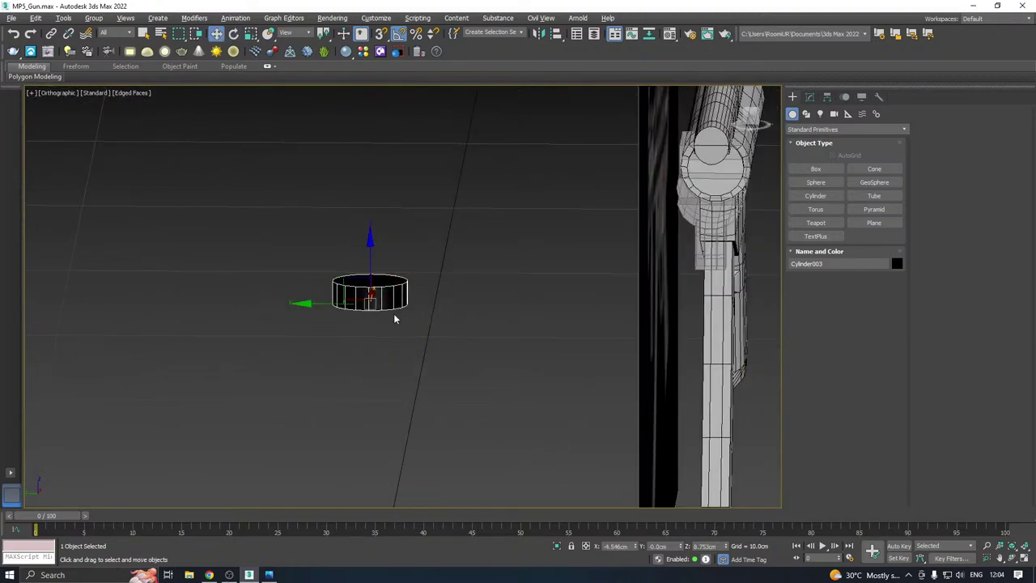
# Move the upright cylinder along Y to about -9.649 cm, in line with the gun body, and return to the front view
pyautogui.moveTo(339, 303); pyautogui.dragTo(684, 300)
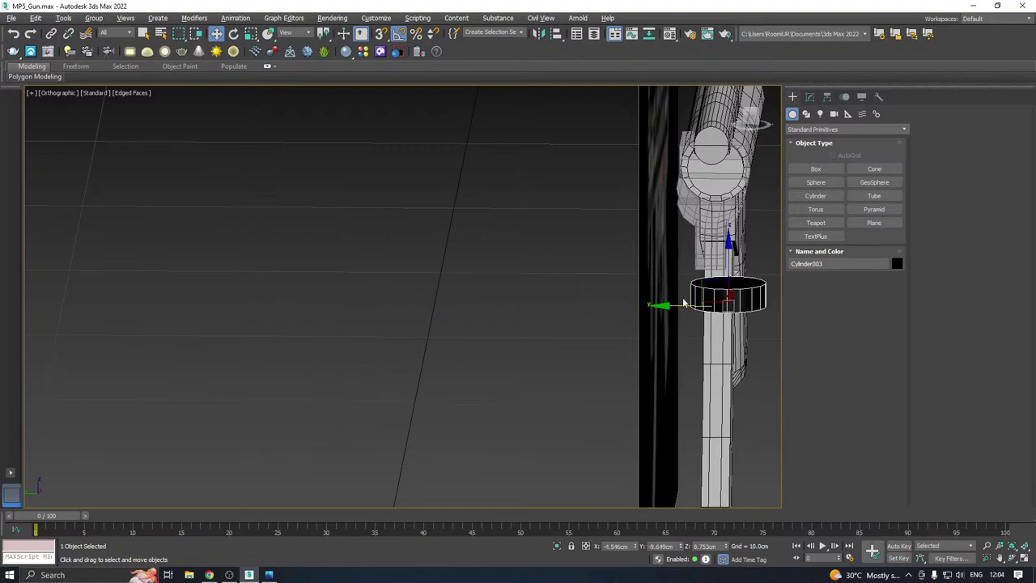
pyautogui.press('f')
pyautogui.scroll(-5, 381, 315)
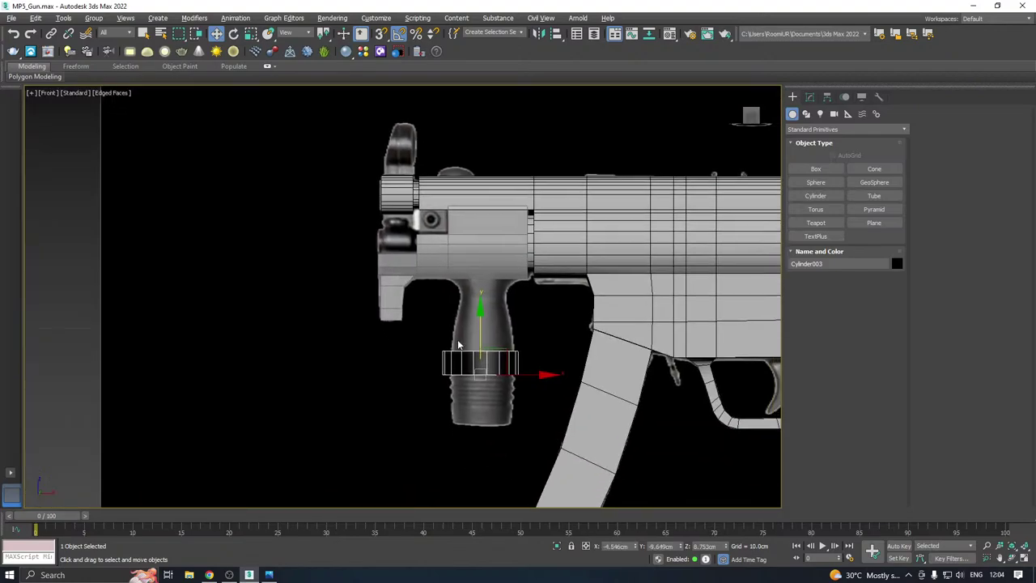
# Assign the grey 02 - Default material to the foregrip cylinder
pyautogui.press('m')
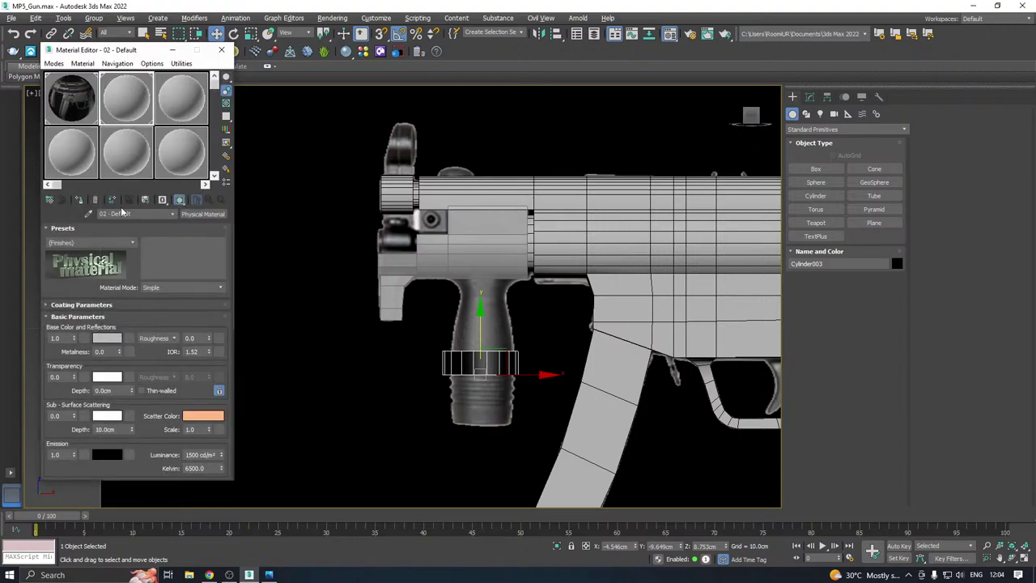
pyautogui.click(81, 202)
pyautogui.press('m')
# Centre the cylinder on the reference foregrip at about X -4.472 cm and move it down about 1.36 cm to the grip's lower end
pyautogui.scroll(-3, 490, 363)
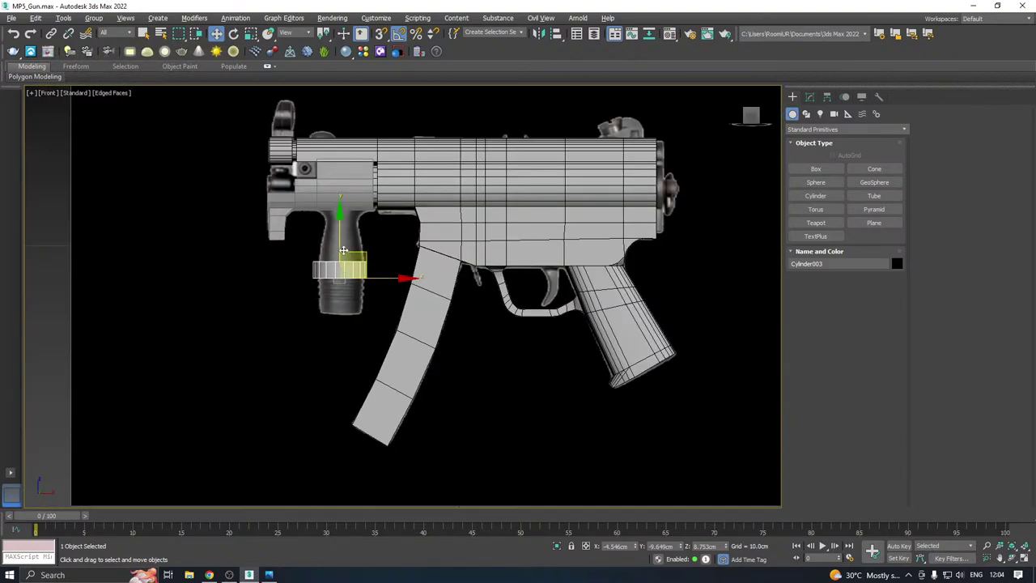
pyautogui.scroll(5, 339, 249)
pyautogui.moveTo(380, 325); pyautogui.dragTo(385, 325)
pyautogui.moveTo(339, 289); pyautogui.dragTo(339, 389)
# Set the cylinder's radius to 0.864 cm and lower it about 0.03 cm onto the foregrip's bottom edge
pyautogui.click(810, 97)
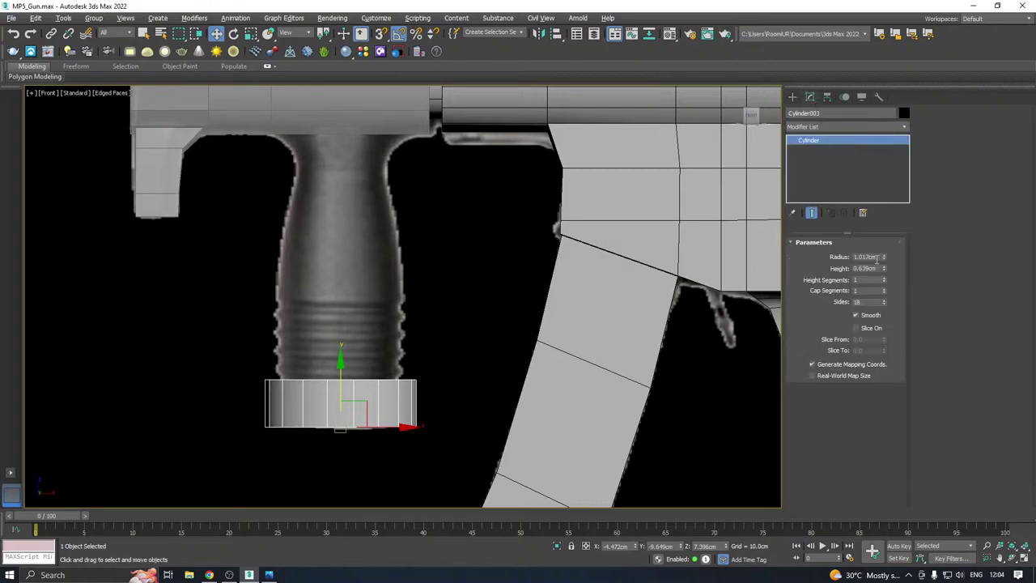
pyautogui.moveTo(883, 256); pyautogui.dragTo(884, 261)
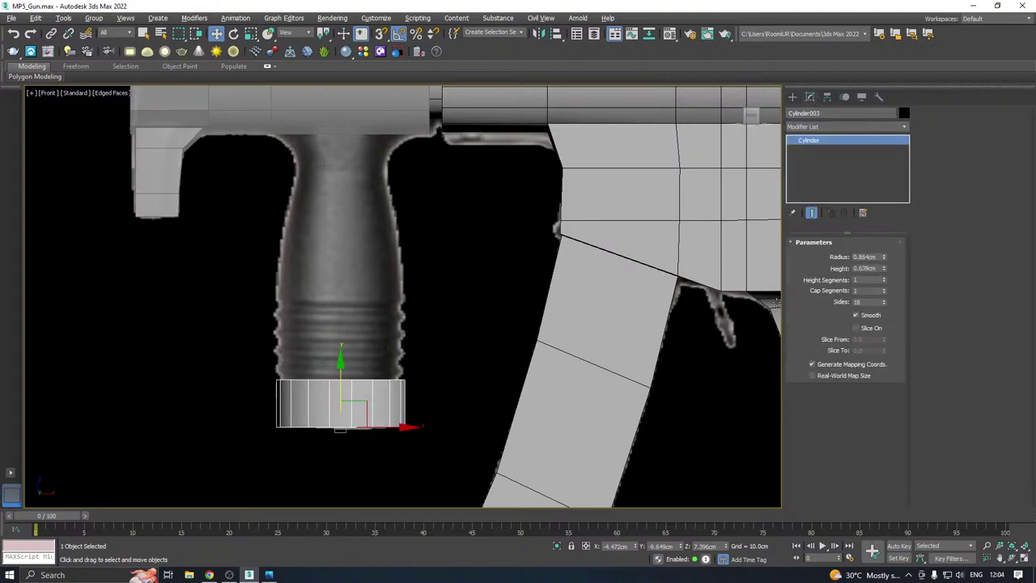
pyautogui.moveTo(254, 354); pyautogui.dragTo(276, 301, button='middle')
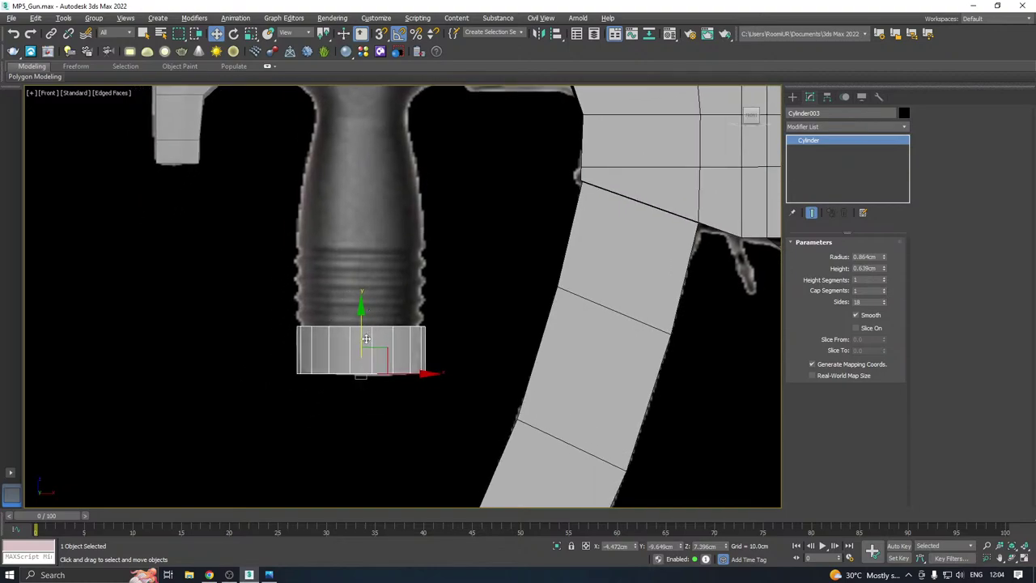
pyautogui.moveTo(364, 331)
pyautogui.mouseDown()
pyautogui.moveTo(364, 276)
pyautogui.moveTo(367, 341)
pyautogui.mouseUp()
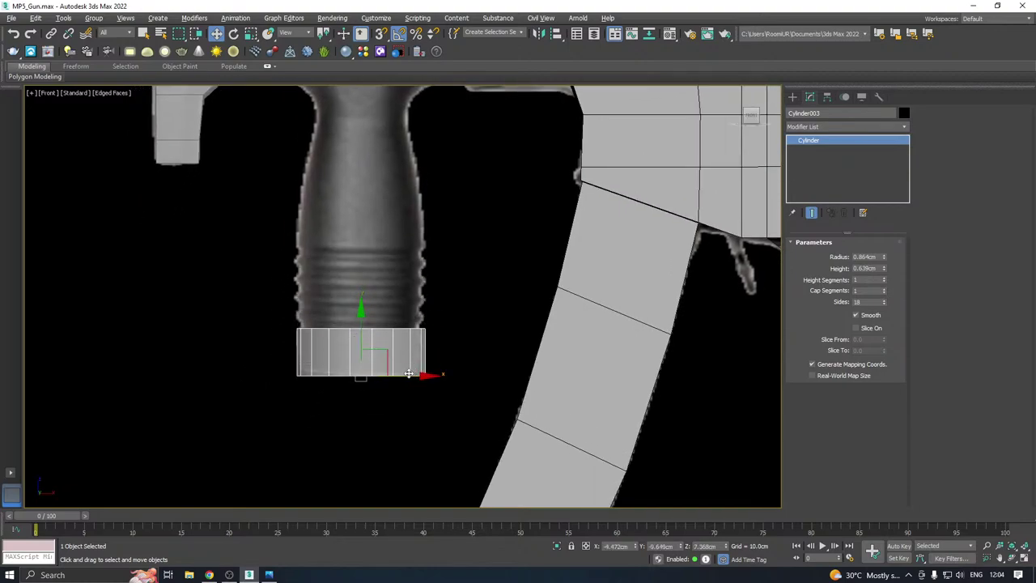
# Adjust the cylinder's position to about X -4.501 cm, Z 7.406 cm, narrow its radius and increase its height to fit the grip's lower section
pyautogui.moveTo(406, 373); pyautogui.dragTo(405, 373)
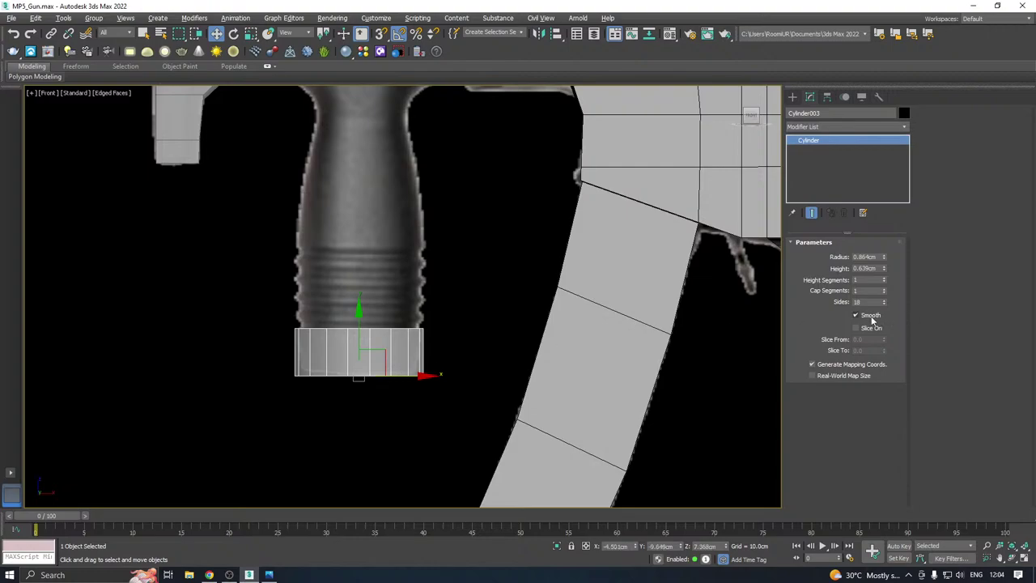
pyautogui.moveTo(883, 271)
pyautogui.mouseDown()
pyautogui.moveTo(883, 296)
pyautogui.moveTo(884, 266)
pyautogui.mouseUp()
pyautogui.moveTo(359, 342); pyautogui.dragTo(349, 335)
pyautogui.moveTo(884, 269); pyautogui.dragTo(872, 215)
# Convert the cylinder to Editable Poly and scale its upper ring of vertices to about 112% to match the reference grip's width
pyautogui.rightClick(850, 177)
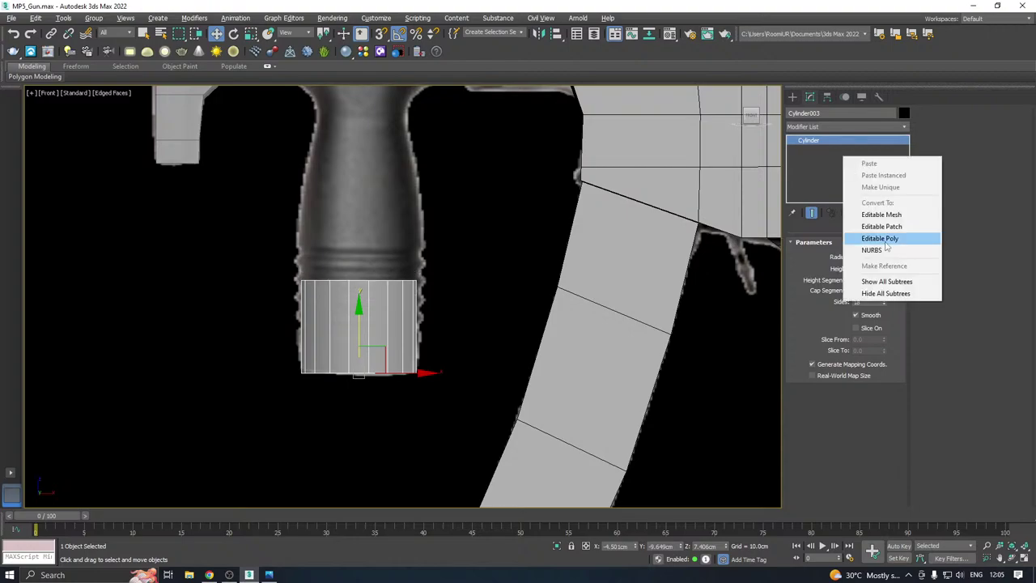
pyautogui.click(881, 237)
pyautogui.click(818, 255)
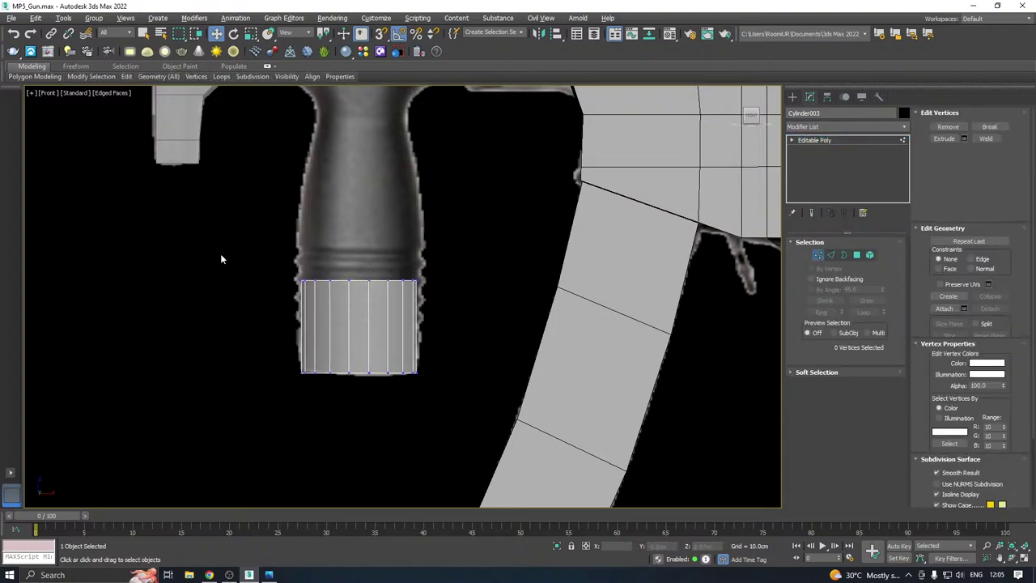
pyautogui.moveTo(213, 234); pyautogui.dragTo(483, 308)
pyautogui.moveTo(423, 294); pyautogui.dragTo(452, 317, button='middle')
pyautogui.press('r')
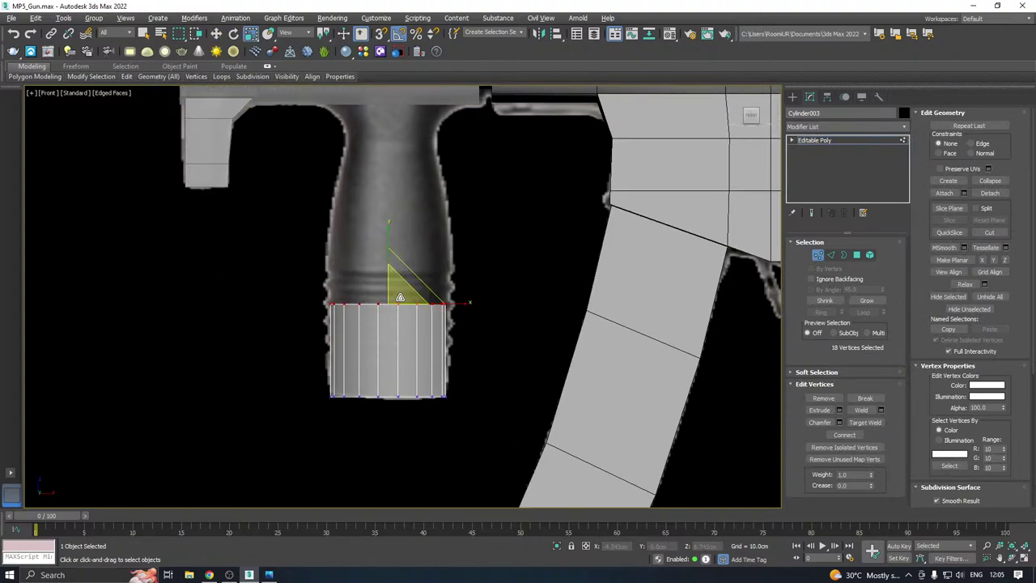
pyautogui.moveTo(399, 296); pyautogui.dragTo(397, 293)
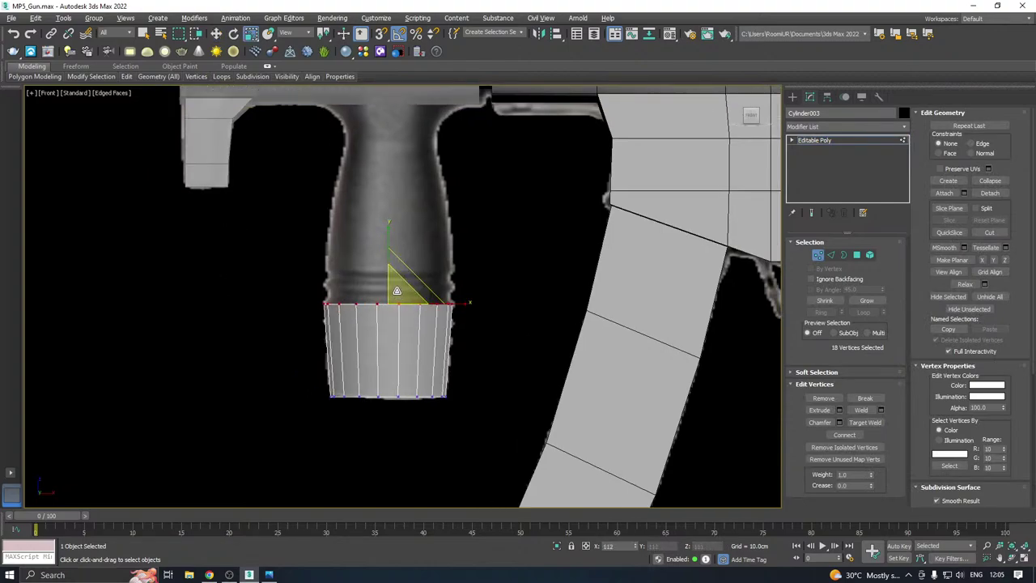
pyautogui.press('w')
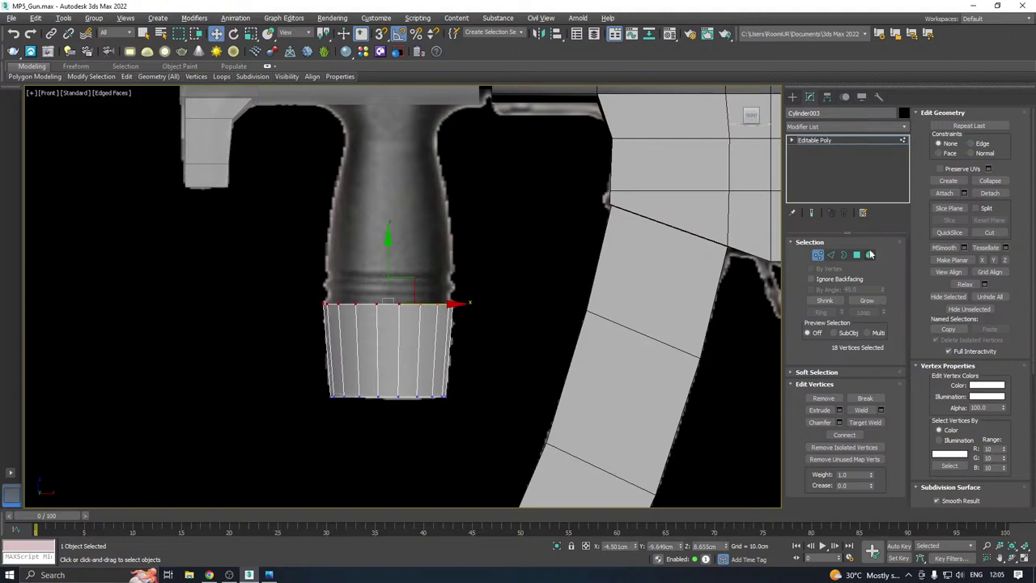
# Extrude the grip's top cap polygon about 1.341 cm upward and scale it inward to follow the reference outline
pyautogui.click(856, 255)
pyautogui.keyDown('alt'); pyautogui.moveTo(501, 275); pyautogui.dragTo(467, 279, button='middle'); pyautogui.keyUp('alt')
pyautogui.click(388, 301)
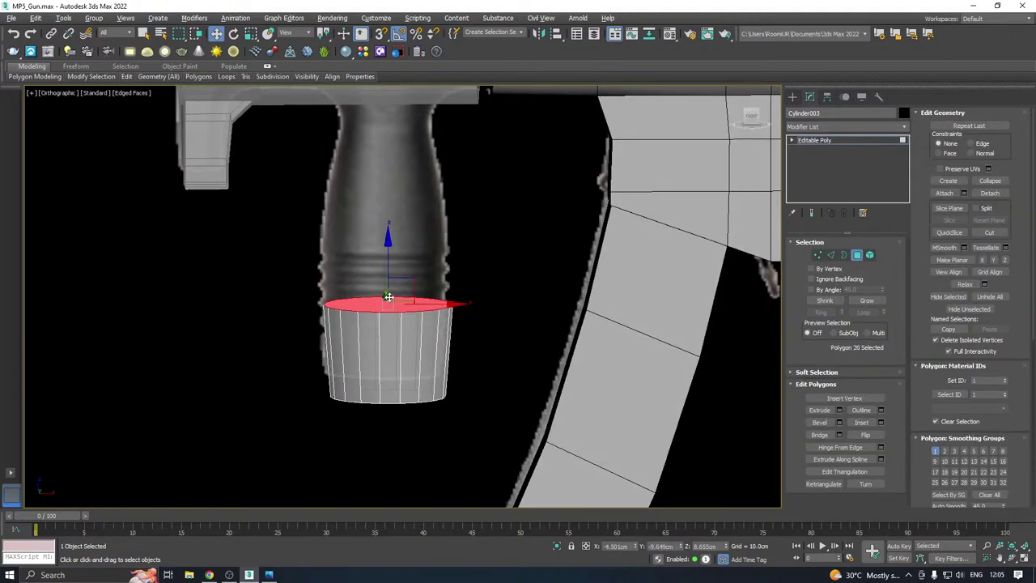
pyautogui.press('f')
pyautogui.scroll(-5, 394, 269)
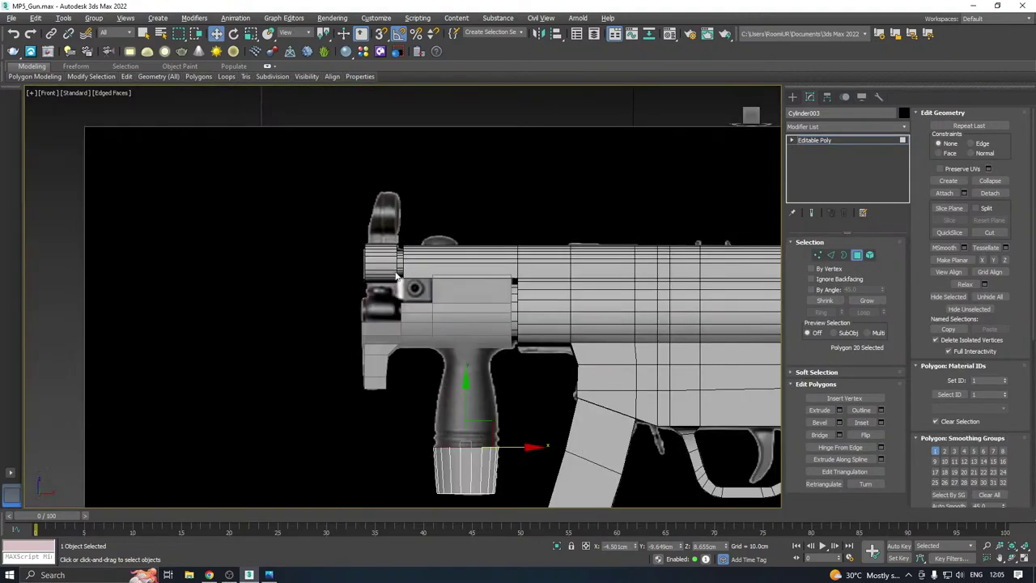
pyautogui.scroll(4, 428, 373)
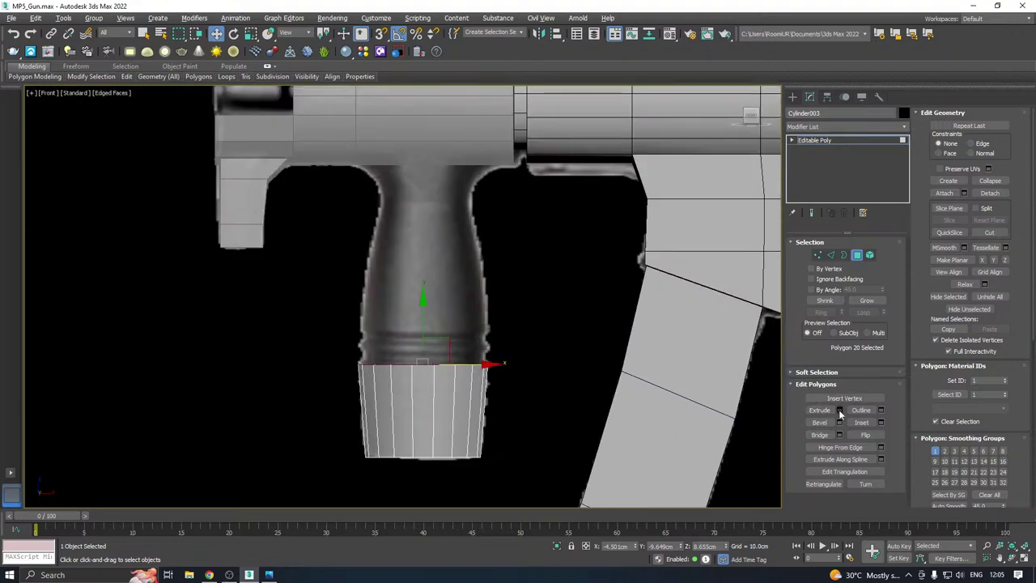
pyautogui.click(839, 409)
pyautogui.moveTo(595, 260); pyautogui.dragTo(598, 282)
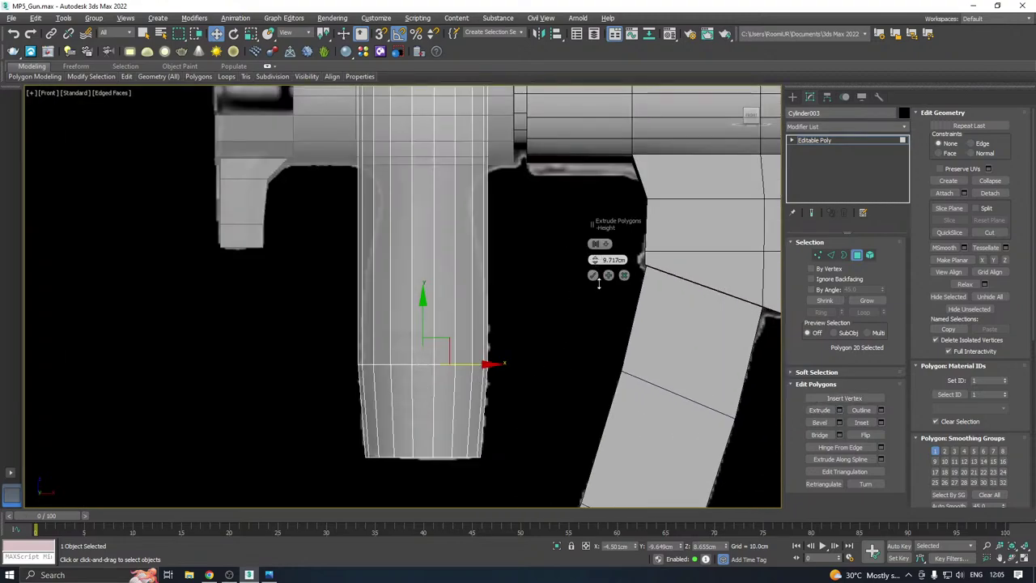
pyautogui.doubleClick(610, 260)
pyautogui.write('1')
pyautogui.press('Return')
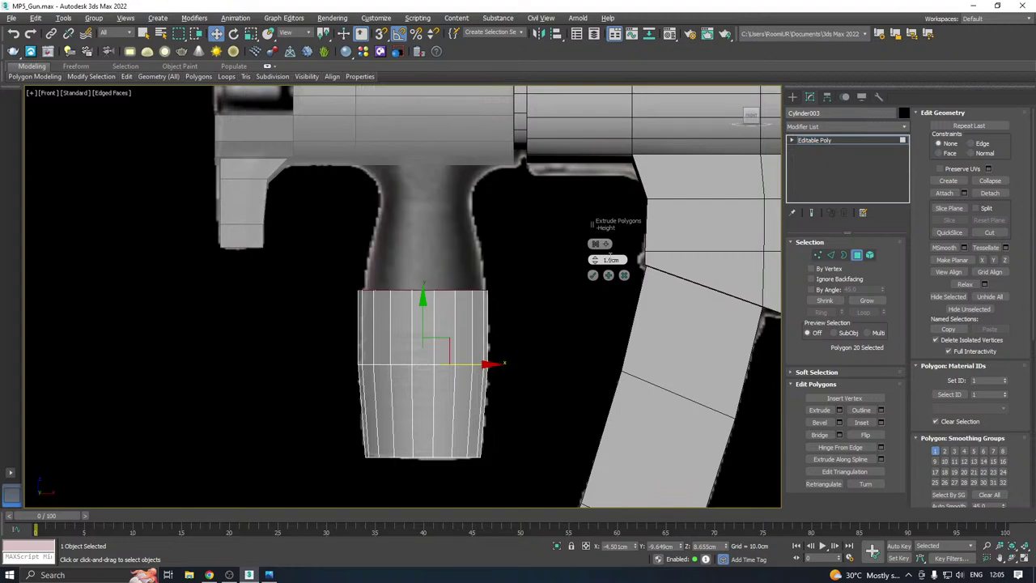
pyautogui.moveTo(594, 260); pyautogui.dragTo(605, 229)
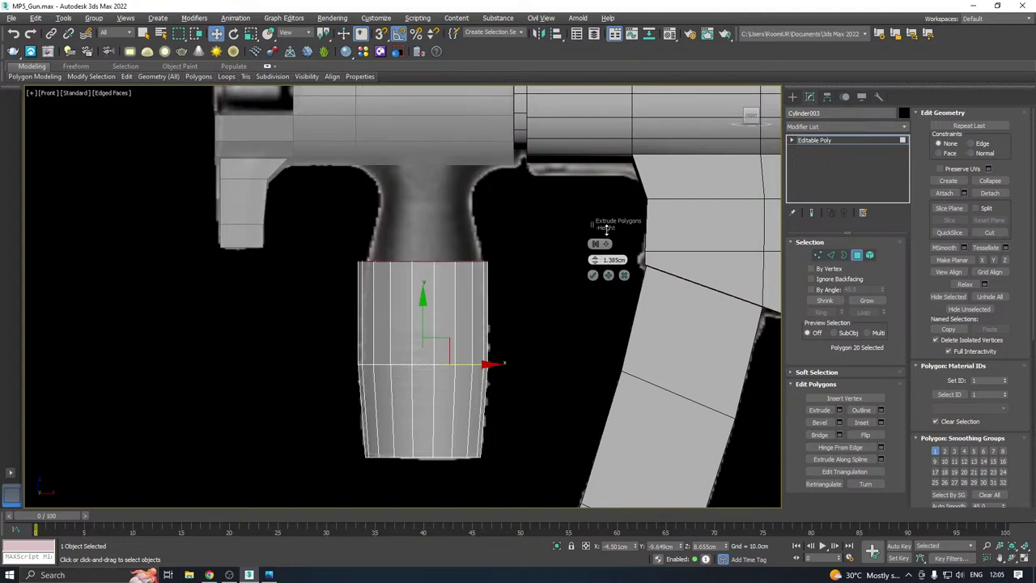
pyautogui.click(593, 274)
pyautogui.moveTo(442, 254); pyautogui.dragTo(443, 263)
pyautogui.press('w')
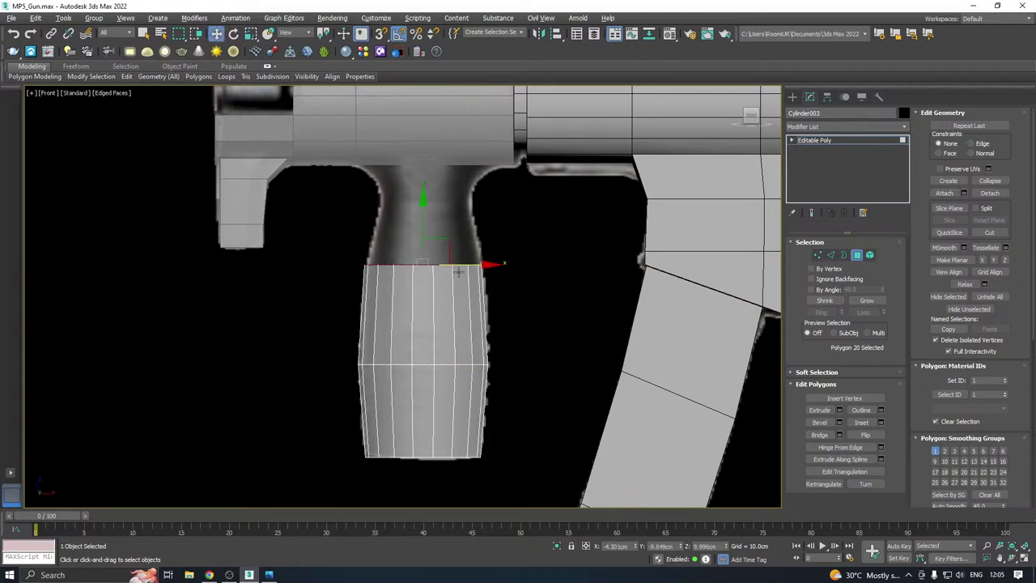
# Extrude the top cap again toward the neck, scale it inward to the reference outline and lower it to about Z 10.711 cm
pyautogui.click(839, 410)
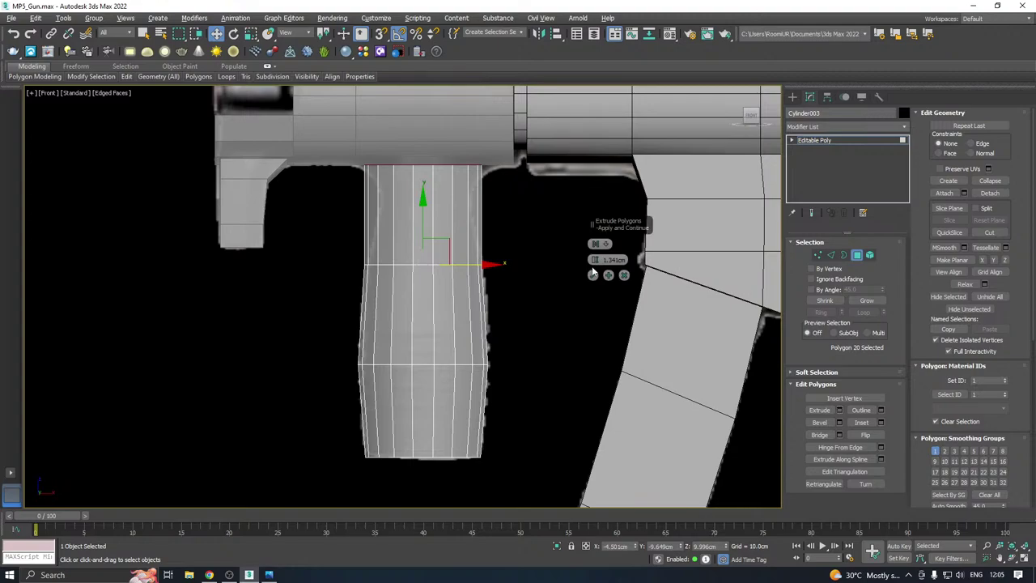
pyautogui.moveTo(595, 260); pyautogui.dragTo(582, 287)
pyautogui.click(593, 277)
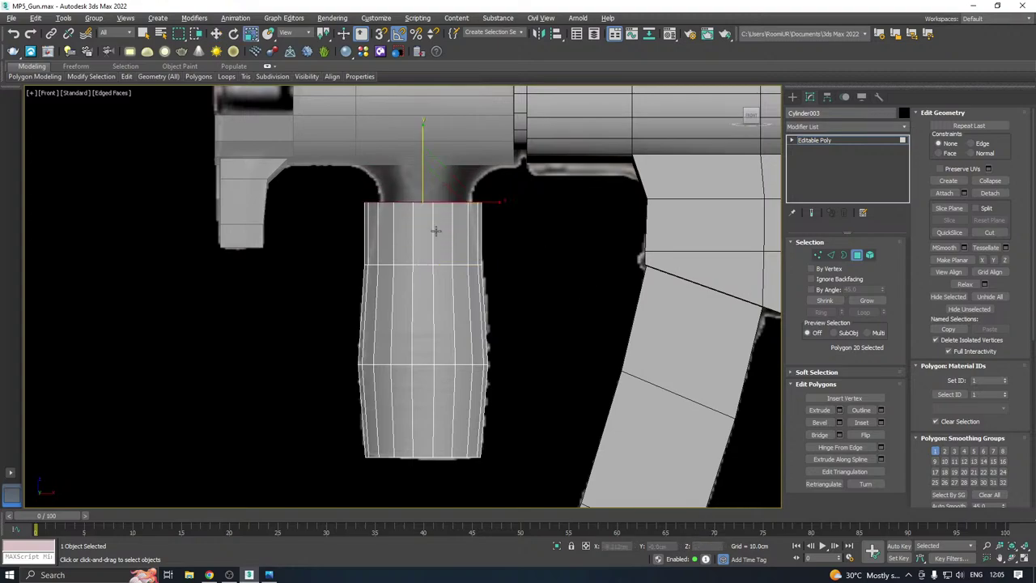
pyautogui.press('r')
pyautogui.moveTo(435, 188); pyautogui.dragTo(437, 204)
pyautogui.press('w')
pyautogui.moveTo(422, 156); pyautogui.dragTo(431, 194)
pyautogui.press('r')
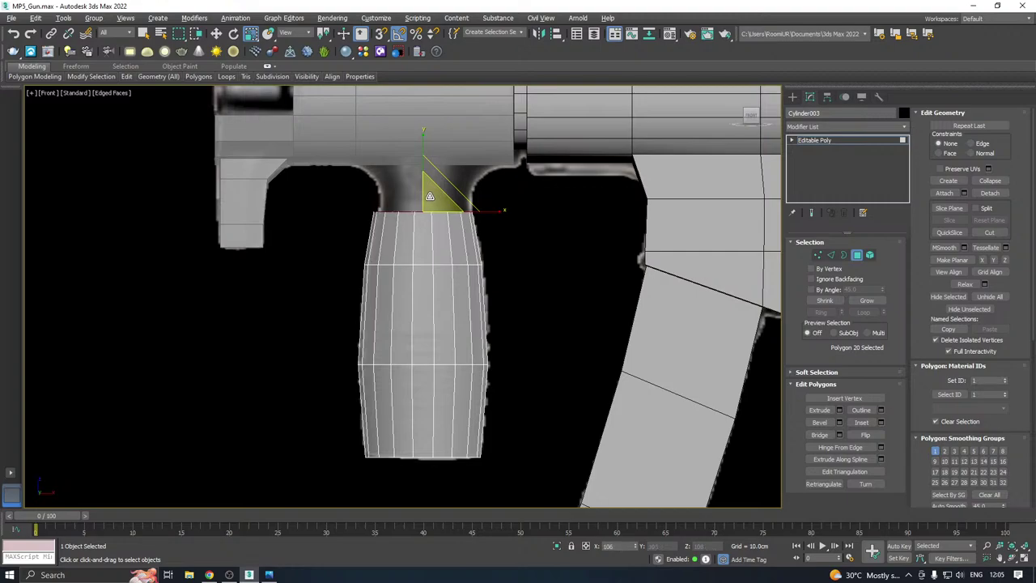
pyautogui.press('w')
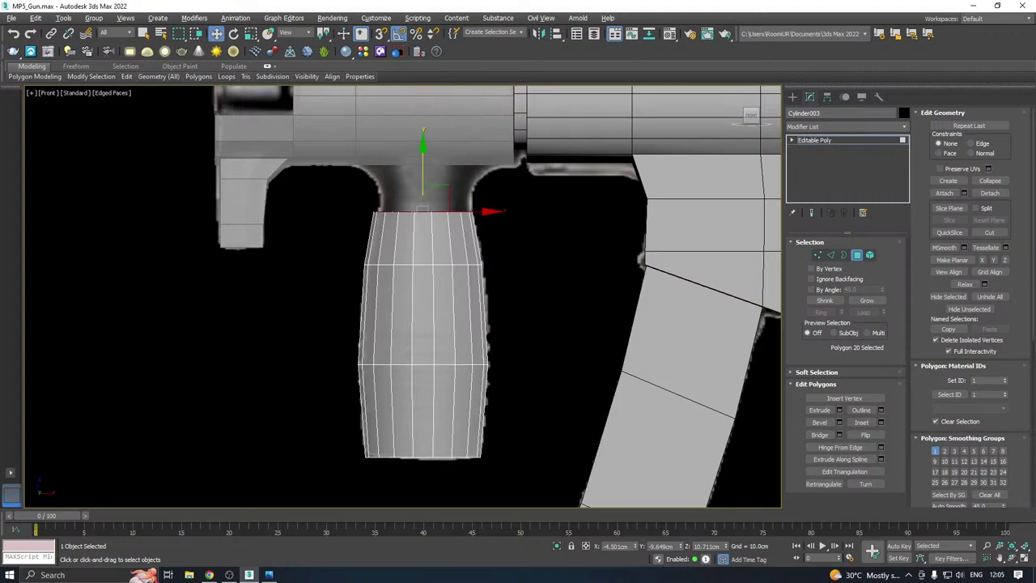
# Shift the top cap along X to about -4.472 cm and extrude it 0.361 cm to form the grip's neck
pyautogui.hotkey('alt', 'Tab')
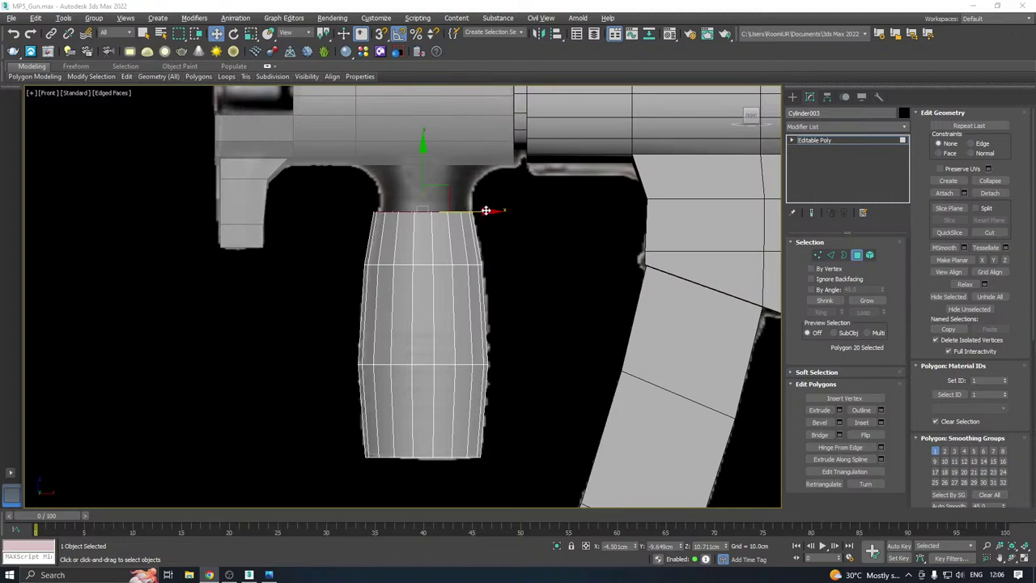
pyautogui.moveTo(485, 210); pyautogui.dragTo(488, 209)
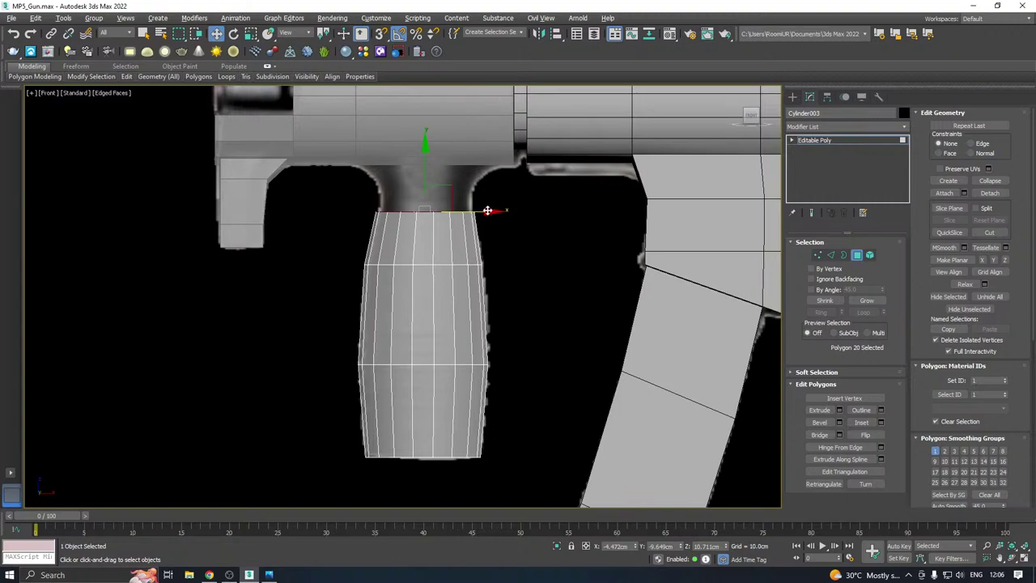
pyautogui.click(840, 409)
pyautogui.moveTo(594, 260); pyautogui.dragTo(593, 295)
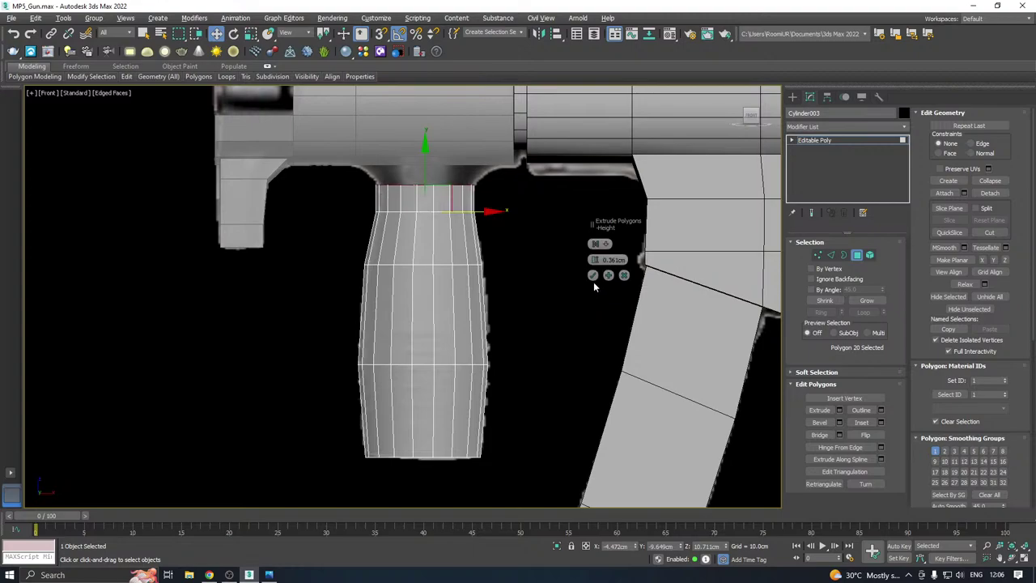
pyautogui.click(593, 276)
# Extrude the neck's cap up to the handguard's underside and scale it outward into a flare matching the reference
pyautogui.click(839, 409)
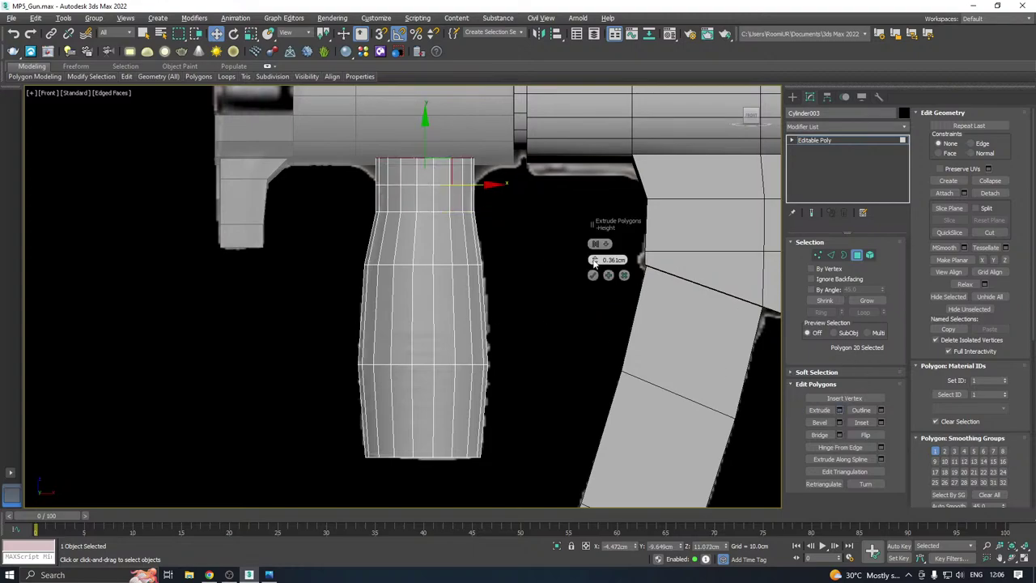
pyautogui.moveTo(595, 260)
pyautogui.mouseDown()
pyautogui.moveTo(601, 276)
pyautogui.moveTo(586, 263)
pyautogui.mouseUp()
pyautogui.click(592, 275)
pyautogui.press('r')
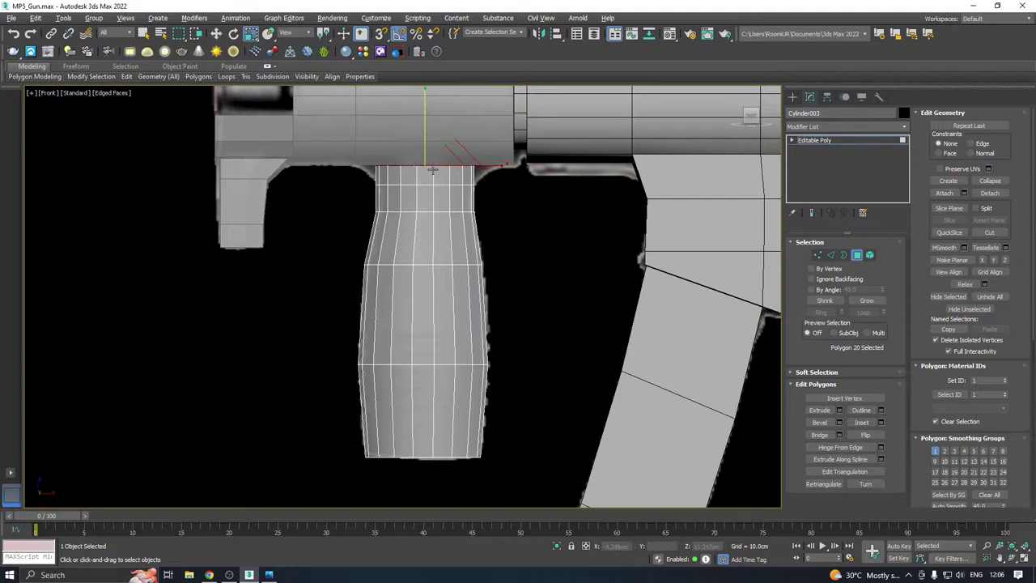
pyautogui.moveTo(431, 154); pyautogui.dragTo(448, 138)
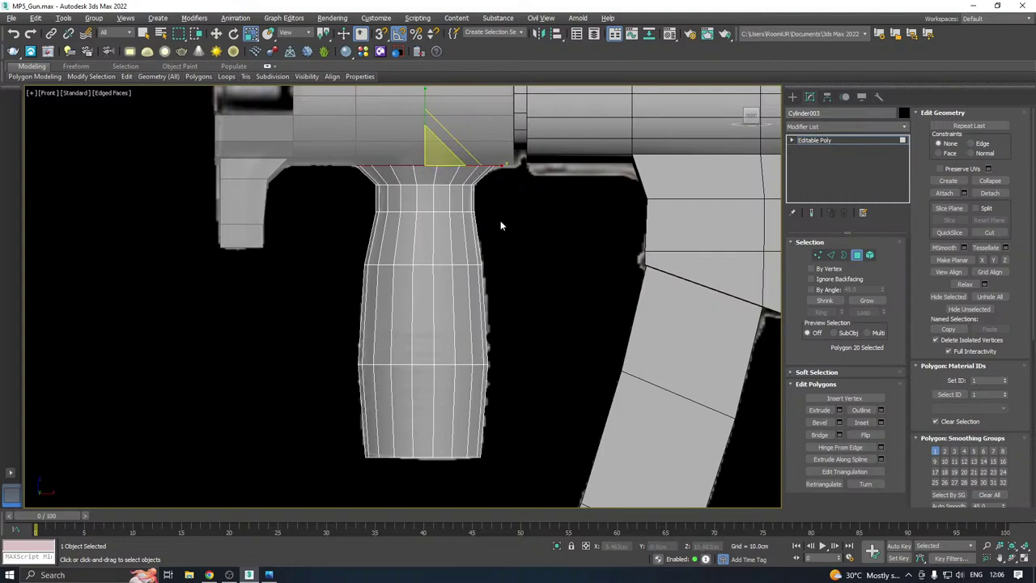
pyautogui.moveTo(500, 220); pyautogui.dragTo(489, 212, button='middle')
pyautogui.press('w')
# Move the whole foregrip aside to about X -9.598 cm to compare it with the reference grip, and undo the move
pyautogui.click(806, 140)
pyautogui.scroll(-3, 495, 334)
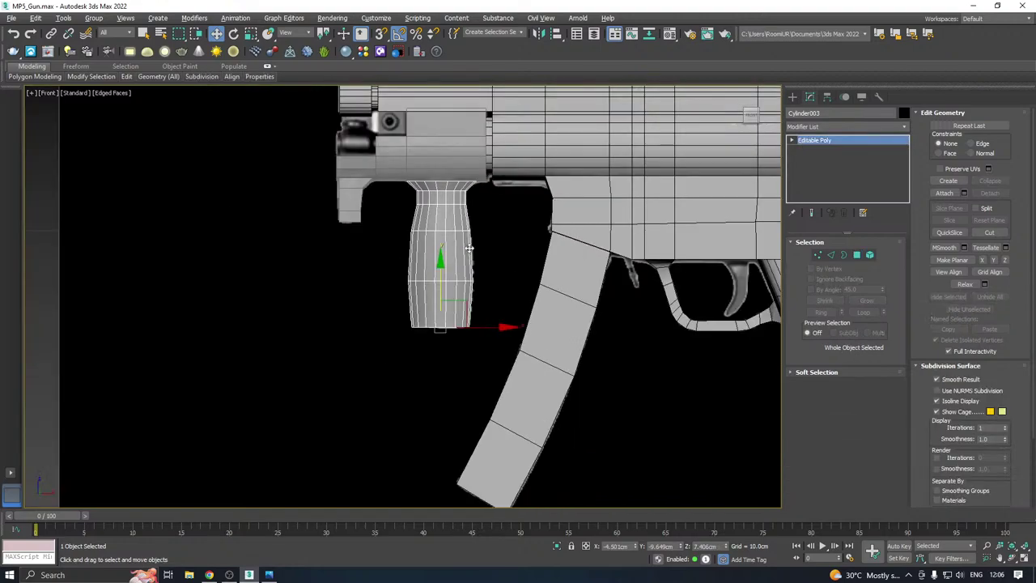
pyautogui.moveTo(496, 331); pyautogui.dragTo(303, 320)
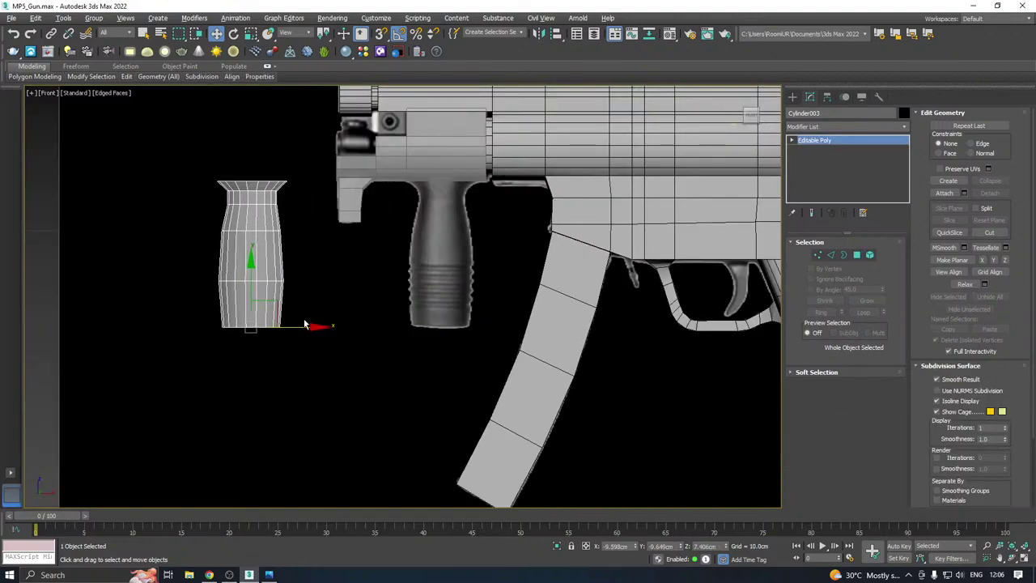
pyautogui.hotkey('ctrl', 'z')
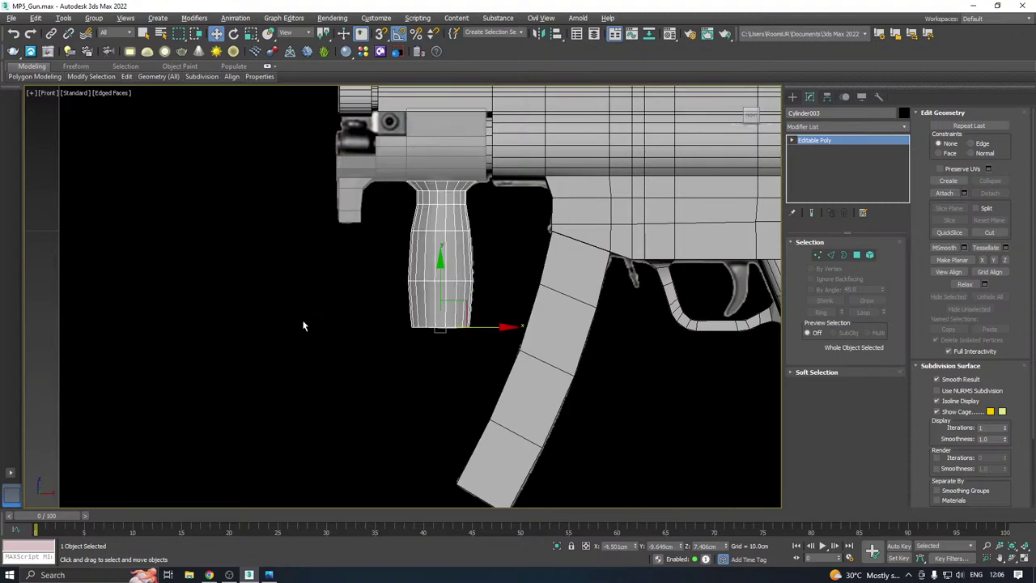
# Select the edge loop around the widest part of the foregrip and scale it slightly inward
pyautogui.scroll(5, 459, 282)
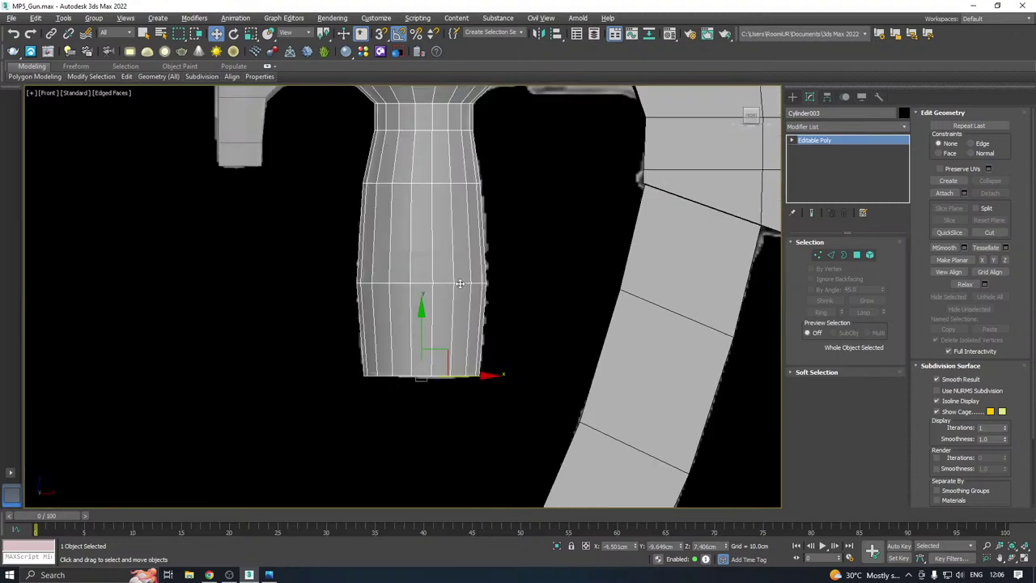
pyautogui.click(831, 254)
pyautogui.doubleClick(441, 282)
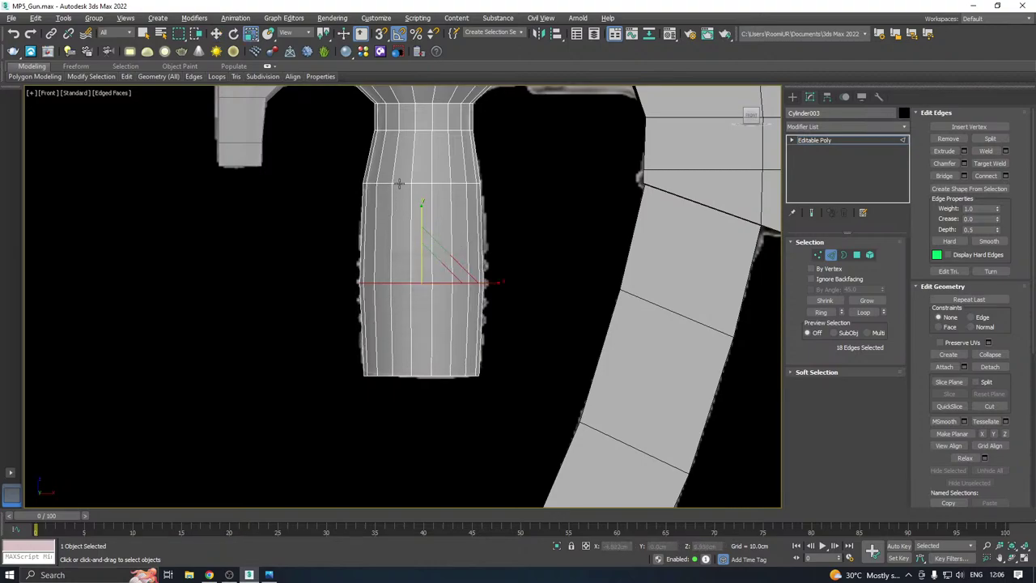
pyautogui.moveTo(437, 280); pyautogui.dragTo(437, 179)
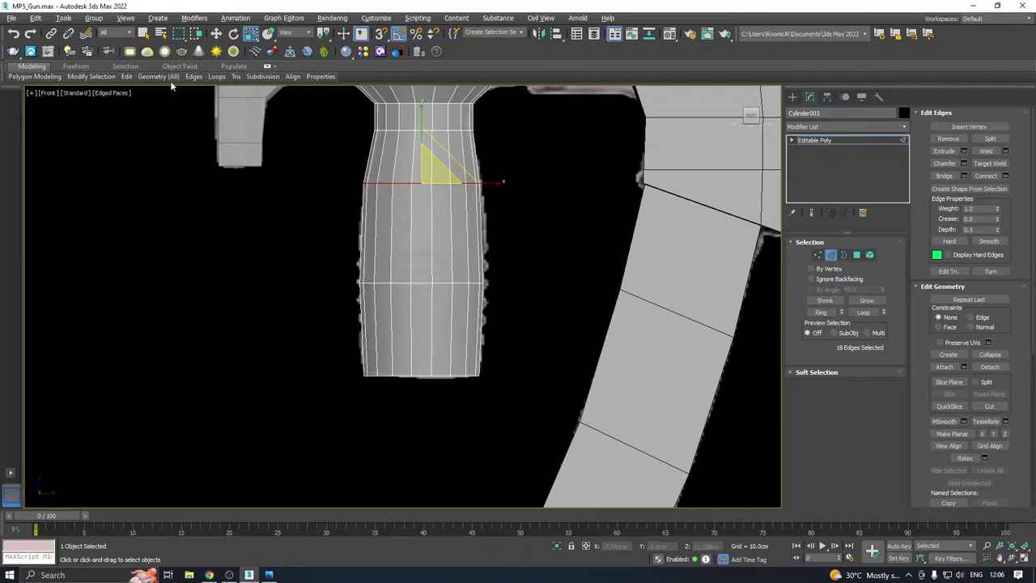
# Insert an edge loop midway along the foregrip's middle section and scale it outward to the reference bulge
pyautogui.moveTo(166, 79)
pyautogui.click(214, 97)
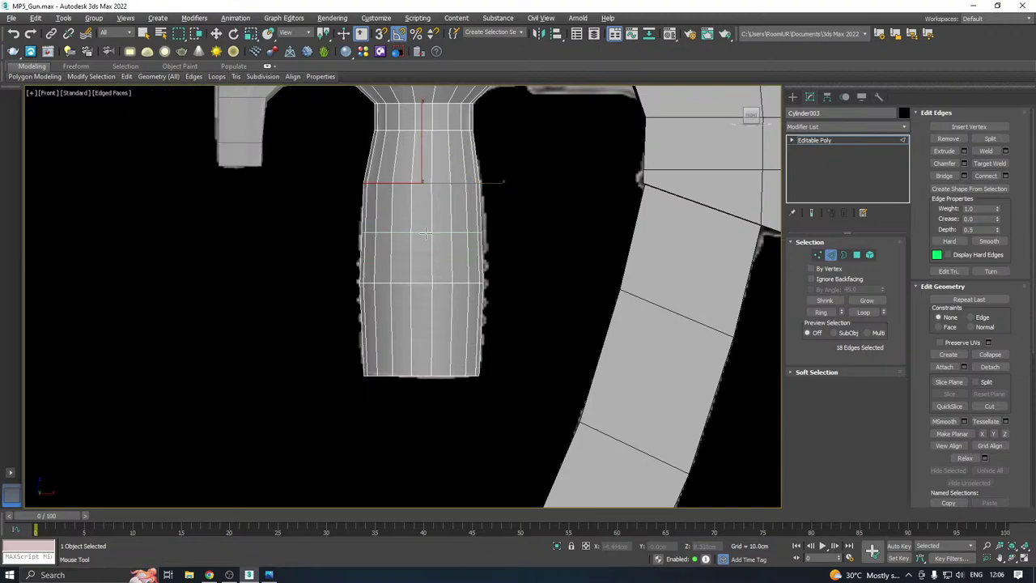
pyautogui.click(425, 233)
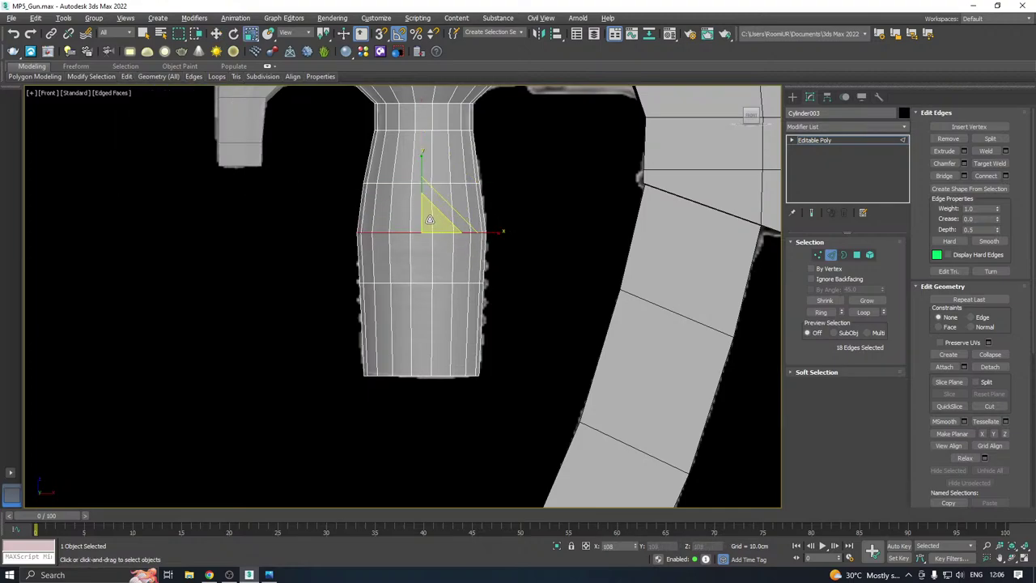
pyautogui.moveTo(430, 220); pyautogui.dragTo(433, 223)
# Check the foregrip's shape by moving it aside to about X -6.616 cm, undo the move and clear the selection
pyautogui.scroll(-6, 432, 223)
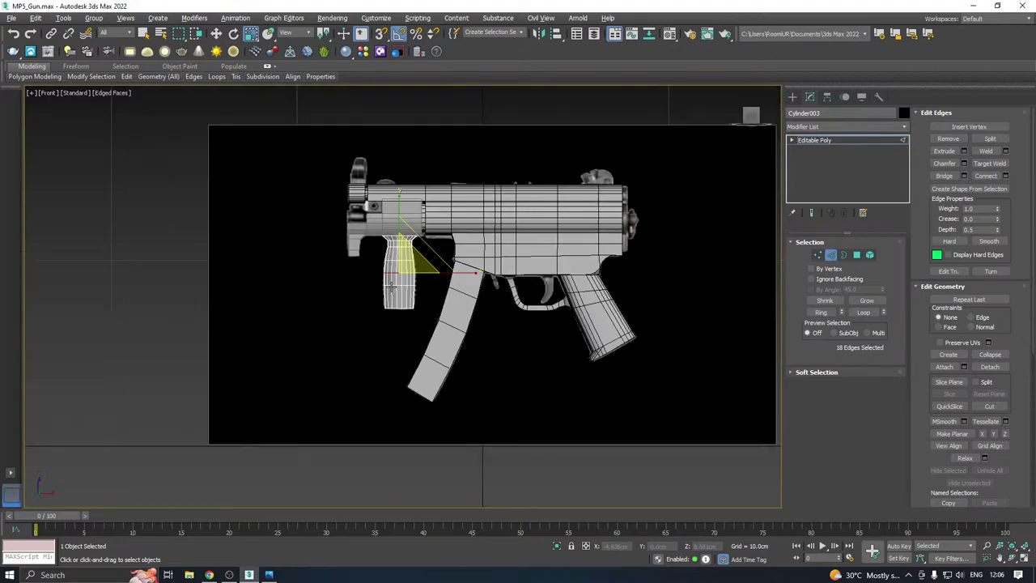
pyautogui.scroll(3, 400, 259)
pyautogui.click(826, 141)
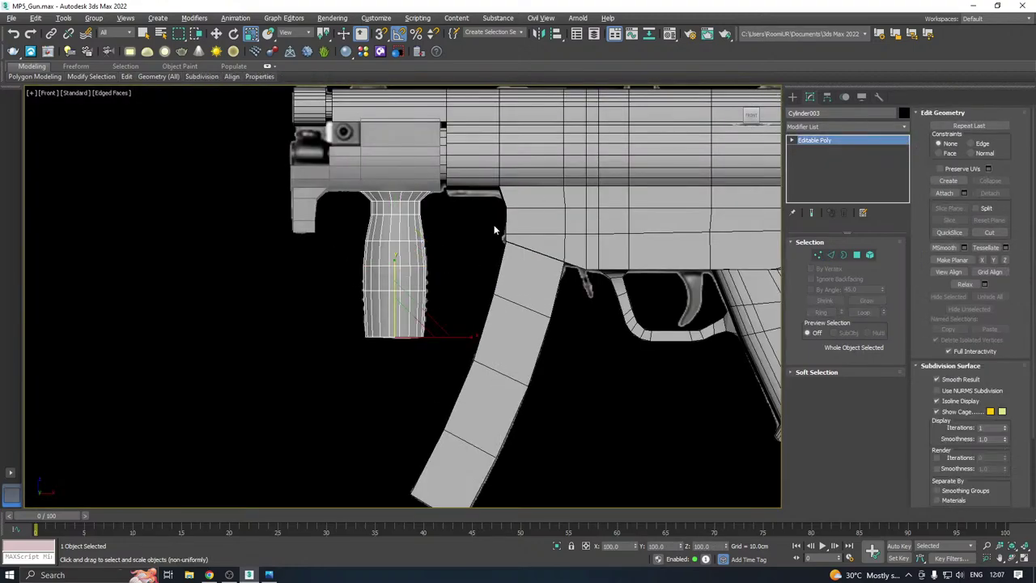
pyautogui.scroll(2, 407, 338)
pyautogui.moveTo(444, 373); pyautogui.dragTo(332, 372)
pyautogui.scroll(-1, 332, 371)
pyautogui.scroll(-2, 332, 372)
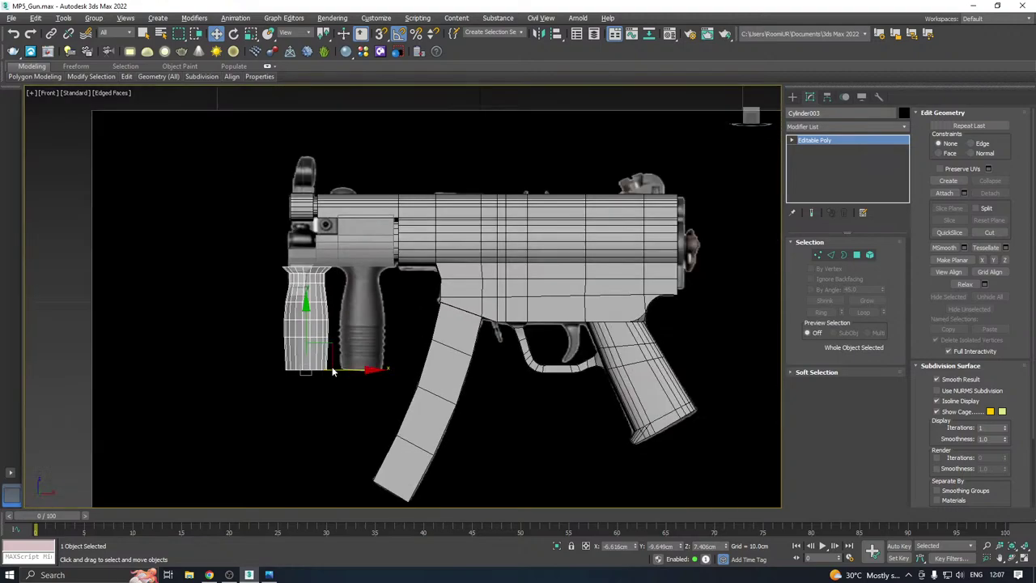
pyautogui.hotkey('ctrl', 'z')
pyautogui.click(320, 388)
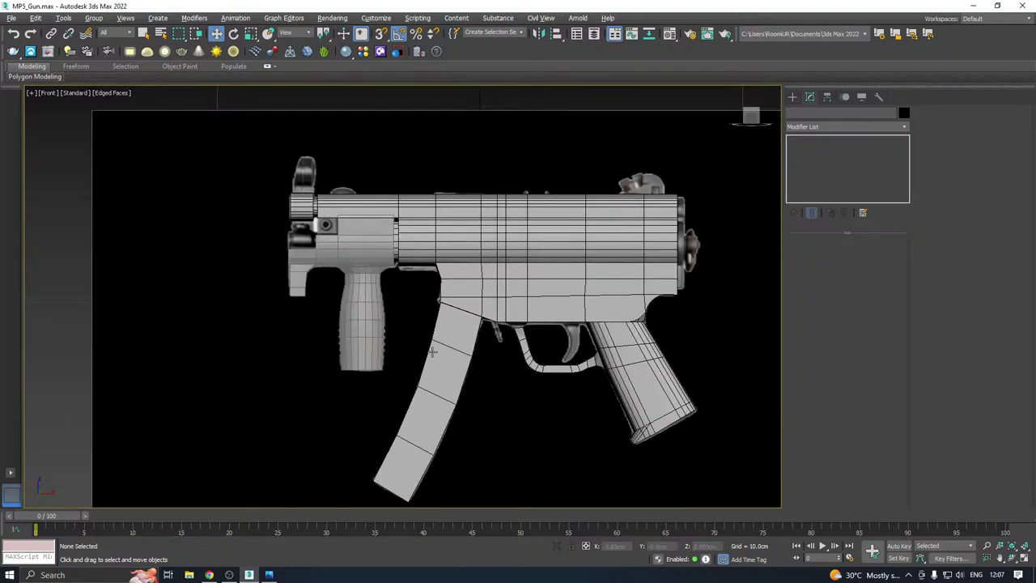
# Select all five gun parts and shift them along X toward the rear to examine the front of the reference gun
pyautogui.scroll(-4, 365, 349)
pyautogui.moveTo(365, 346); pyautogui.dragTo(353, 282, button='middle')
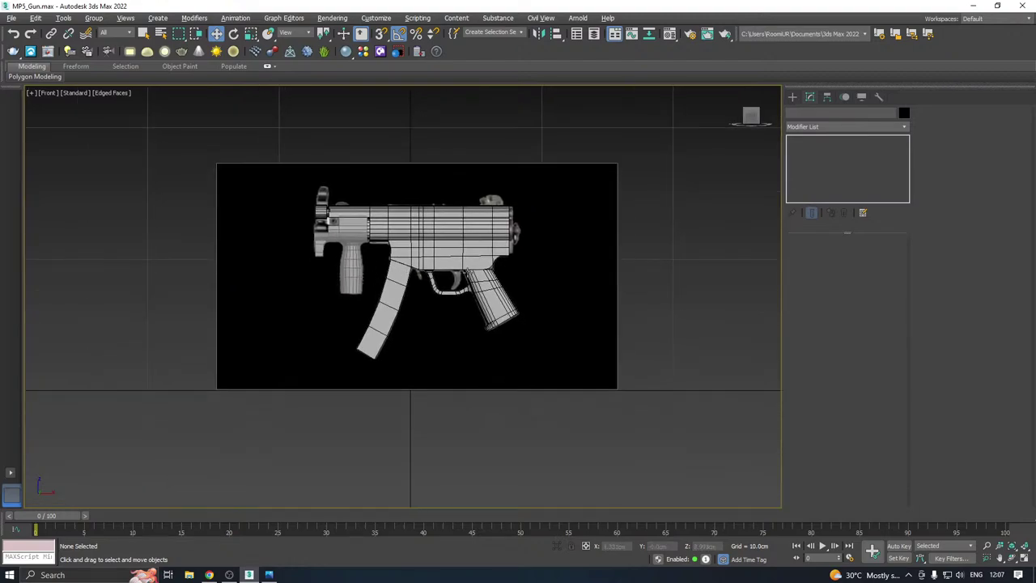
pyautogui.scroll(4, 445, 281)
pyautogui.moveTo(501, 232); pyautogui.dragTo(450, 298, button='middle')
pyautogui.click(479, 237)
pyautogui.scroll(-3, 478, 238)
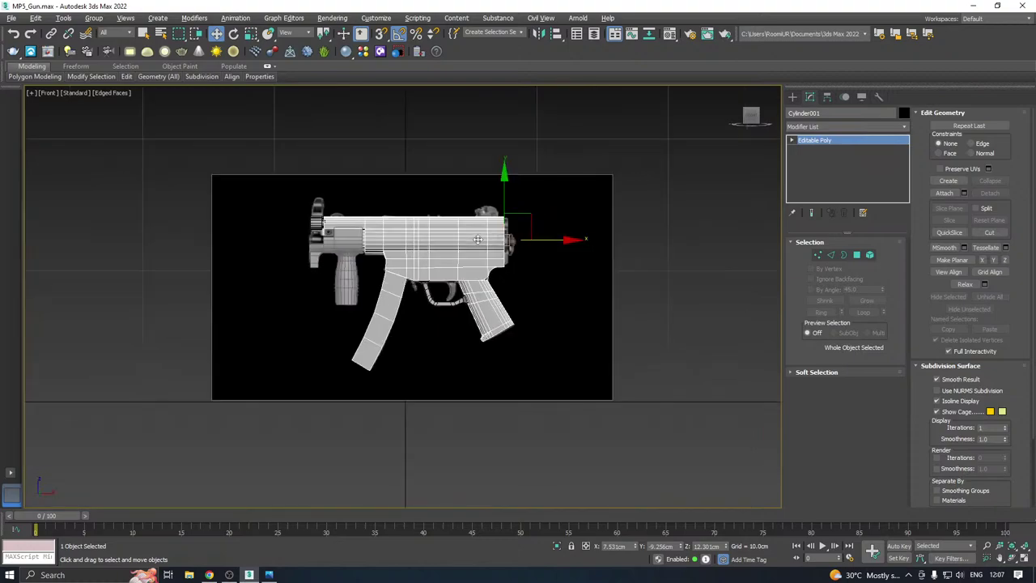
pyautogui.moveTo(618, 407); pyautogui.dragTo(618, 407)
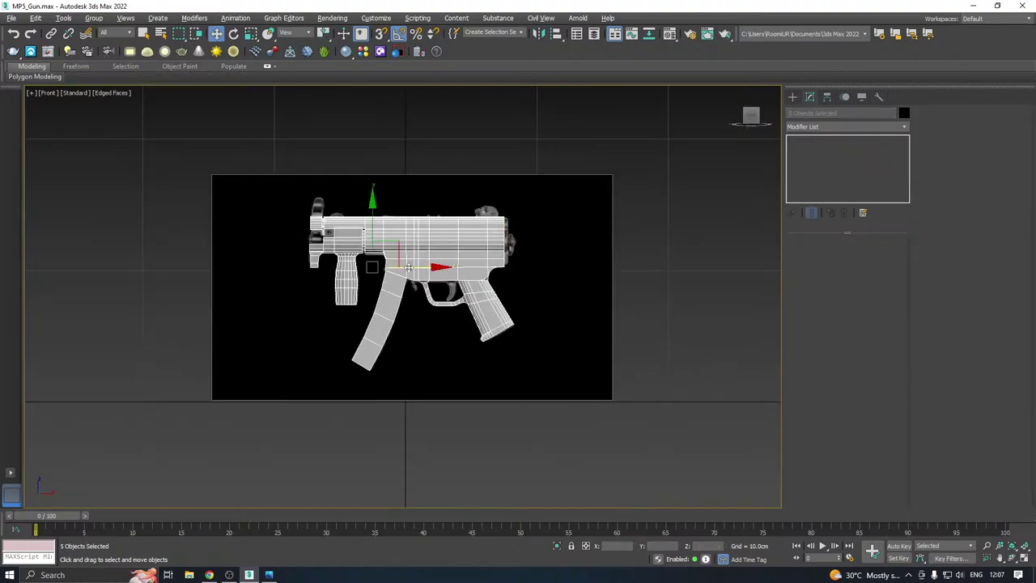
pyautogui.moveTo(409, 267); pyautogui.dragTo(481, 267)
pyautogui.scroll(4, 332, 243)
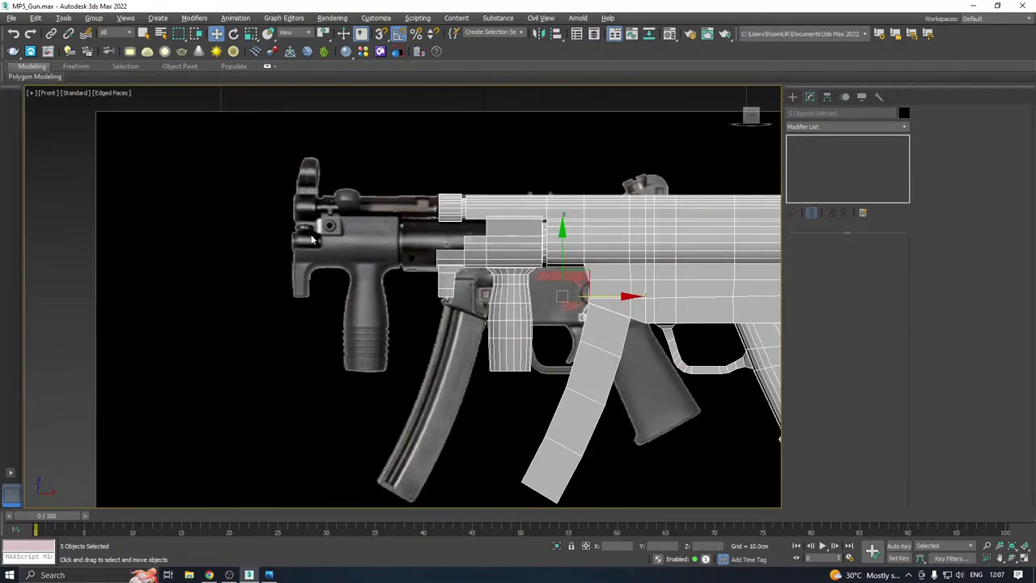
pyautogui.scroll(2, 300, 283)
pyautogui.moveTo(298, 287); pyautogui.dragTo(261, 262, button='middle')
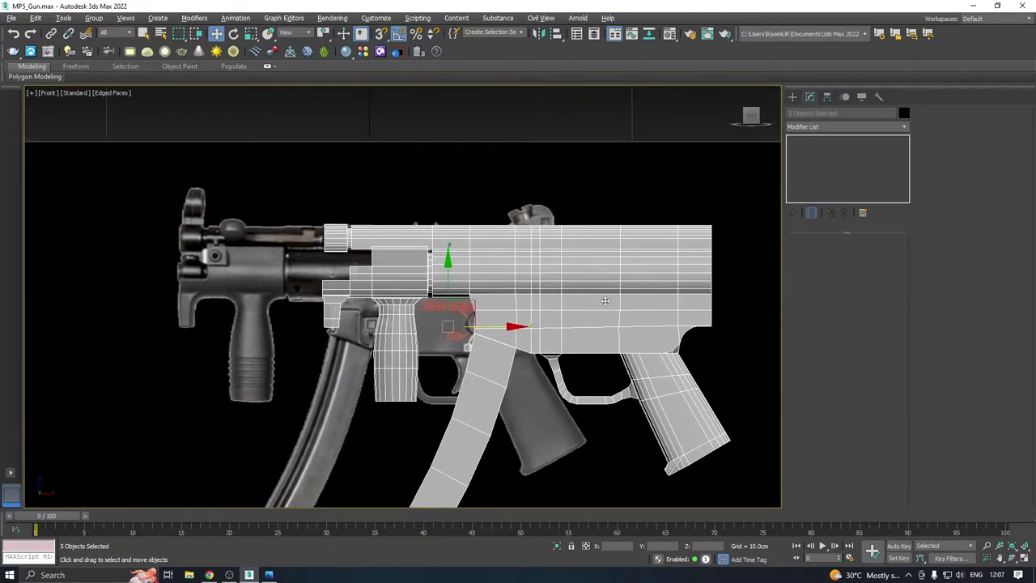
# Shift the five gun parts toward the muzzle to examine the reference's rear end, and return them to their original position
pyautogui.moveTo(496, 324); pyautogui.dragTo(230, 307)
pyautogui.moveTo(259, 308); pyautogui.dragTo(388, 204, button='middle')
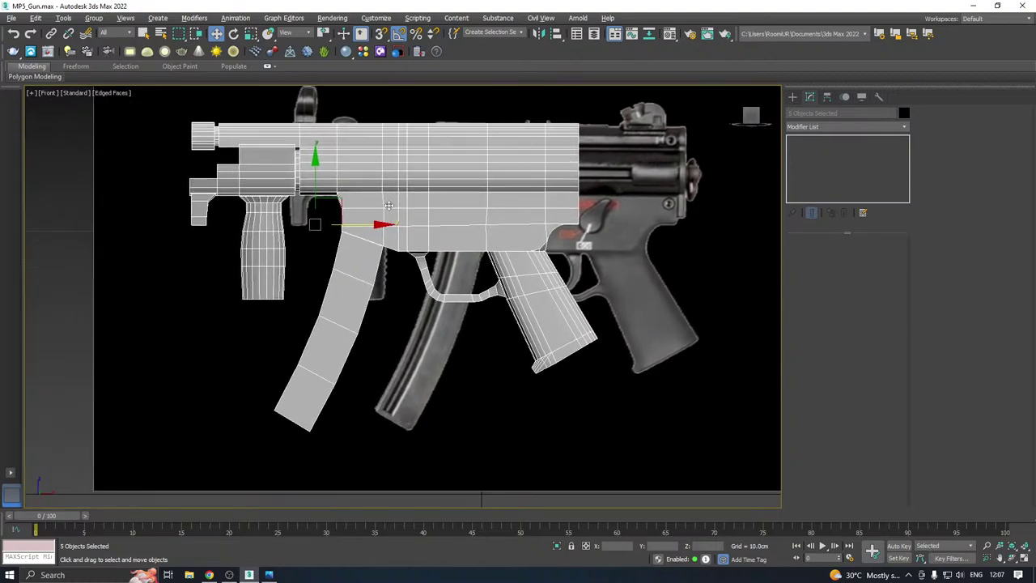
pyautogui.scroll(-3, 321, 245)
pyautogui.moveTo(365, 234); pyautogui.dragTo(487, 218)
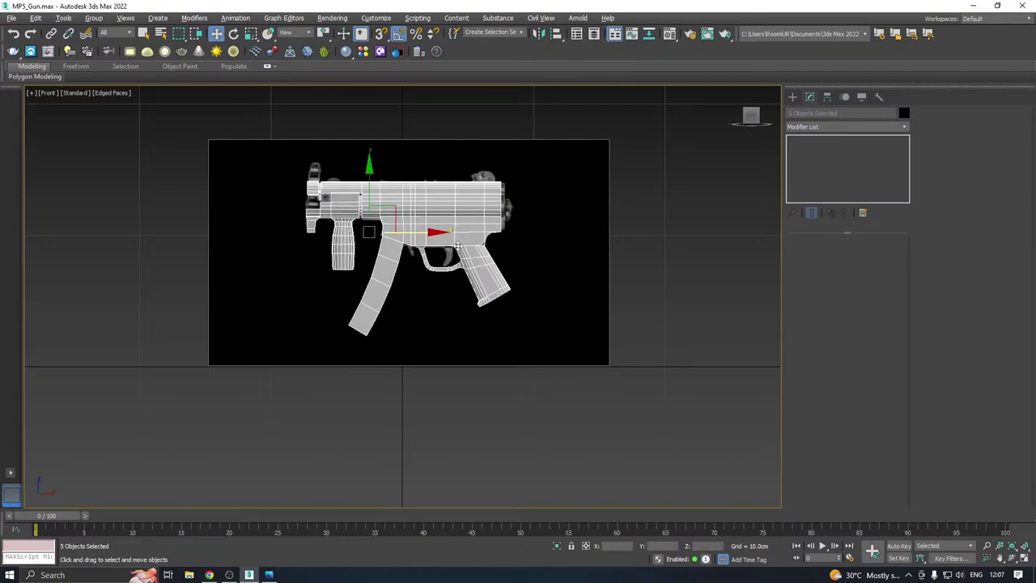
pyautogui.scroll(5, 458, 247)
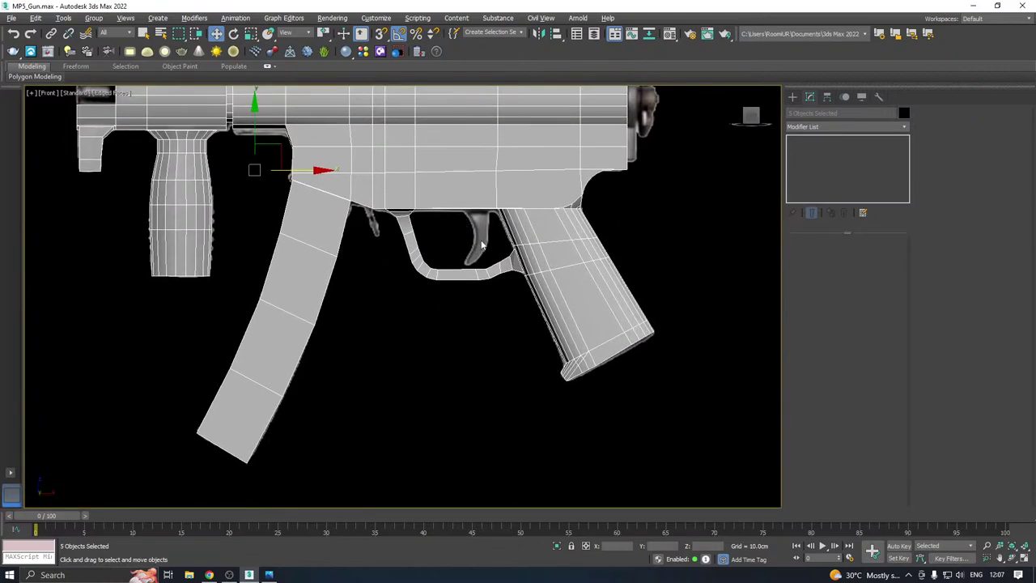
pyautogui.scroll(-2, 481, 245)
pyautogui.scroll(4, 482, 242)
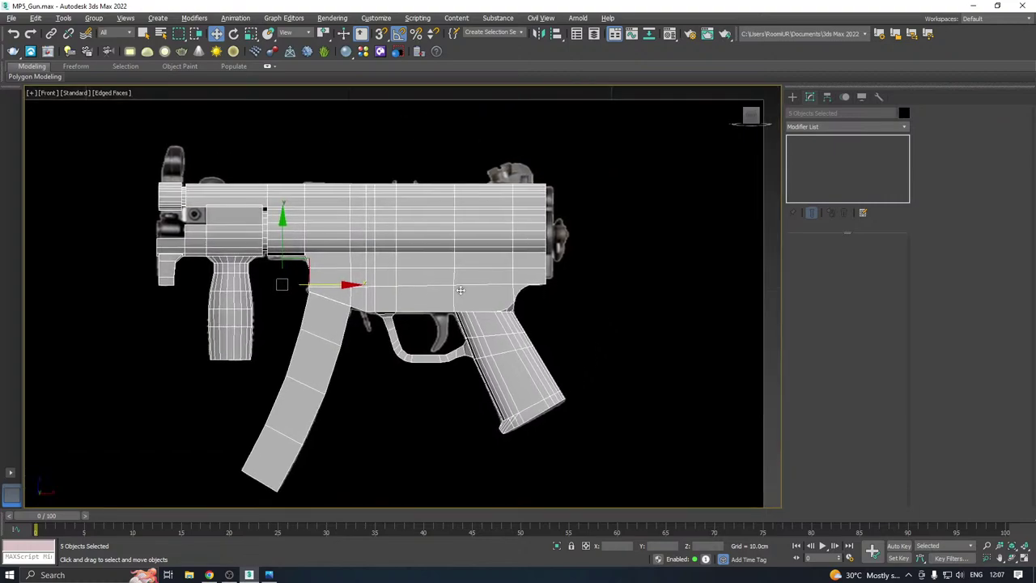
# Select the seven polygons that form the receiver body's flat rear end, including the narrow gap faces and the two lower faces
pyautogui.click(535, 282)
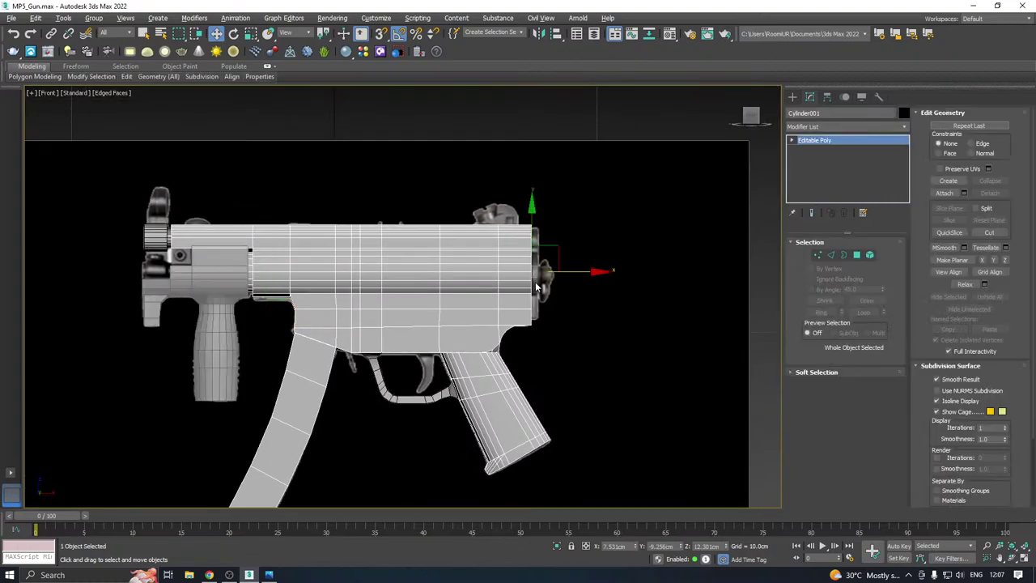
pyautogui.scroll(3, 535, 284)
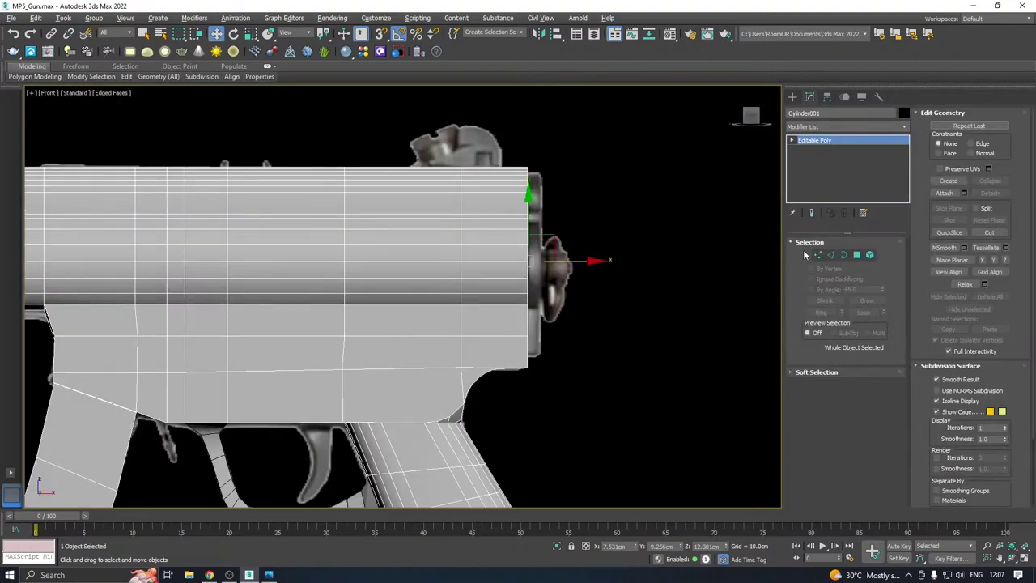
pyautogui.click(856, 255)
pyautogui.click(510, 284)
pyautogui.keyDown('alt'); pyautogui.moveTo(510, 283); pyautogui.dragTo(547, 210, button='middle'); pyautogui.keyUp('alt')
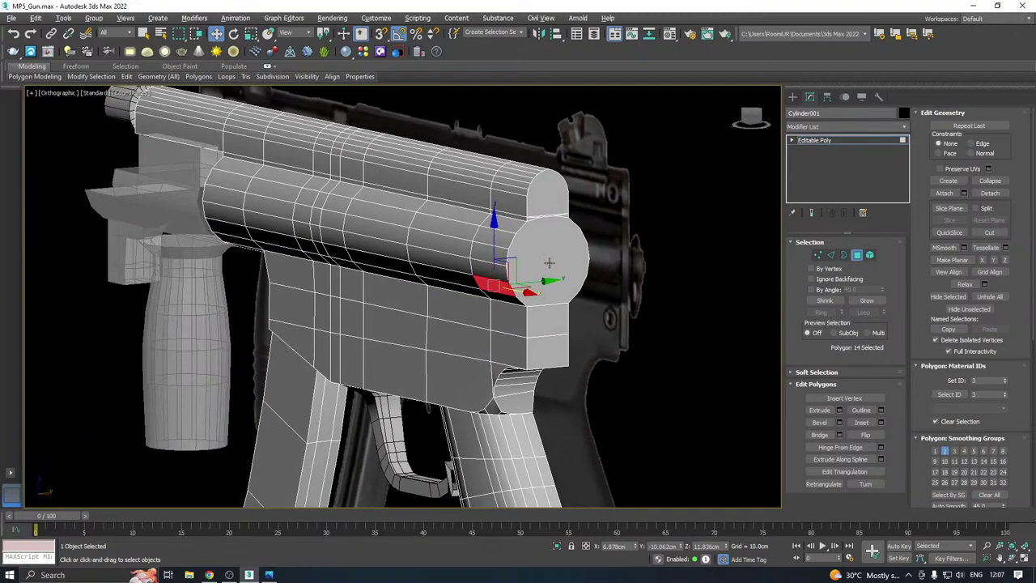
pyautogui.keyDown('ctrl'); pyautogui.click(546, 210); pyautogui.keyUp('ctrl')
pyautogui.scroll(6, 547, 212)
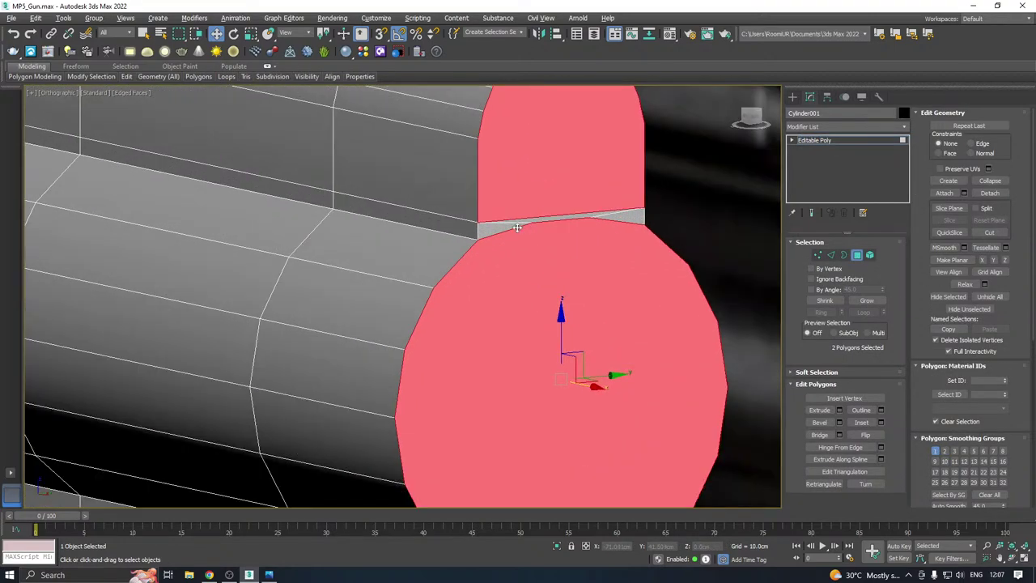
pyautogui.keyDown('ctrl'); pyautogui.click(600, 223); pyautogui.keyUp('ctrl')
pyautogui.keyDown('ctrl'); pyautogui.click(624, 217); pyautogui.keyUp('ctrl')
pyautogui.scroll(-5, 615, 219)
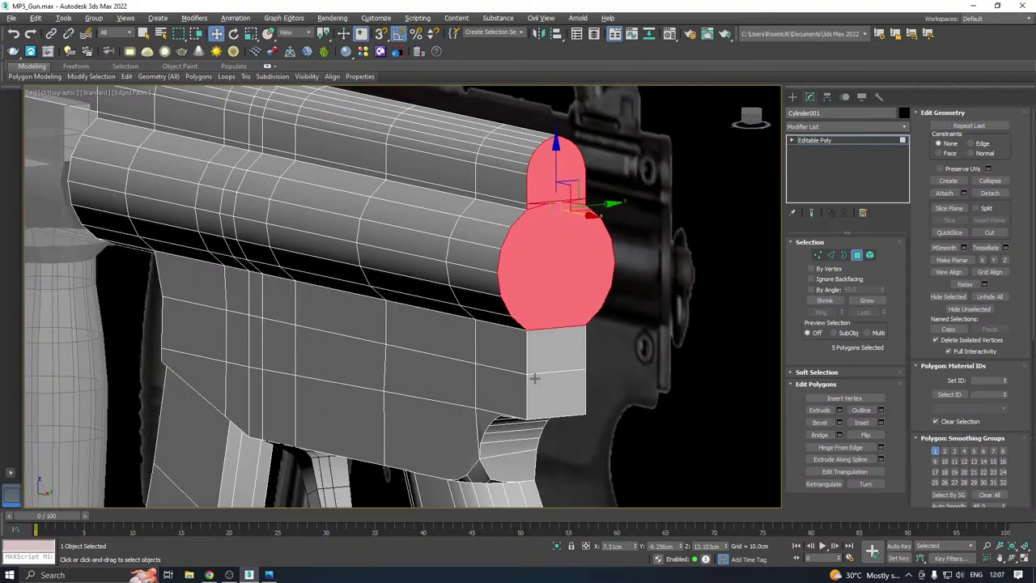
pyautogui.keyDown('ctrl'); pyautogui.click(543, 349); pyautogui.keyUp('ctrl')
pyautogui.keyDown('ctrl'); pyautogui.click(548, 379); pyautogui.keyUp('ctrl')
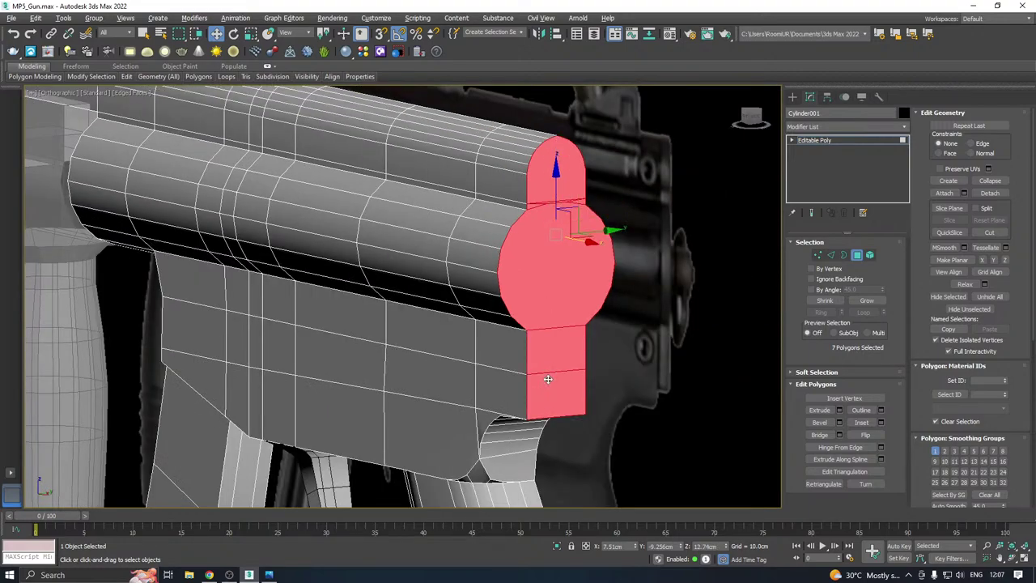
# Extrude the seven rear end polygons backward to about X 7.78 cm to cover the reference's end cap
pyautogui.press('f')
pyautogui.scroll(-6, 249, 258)
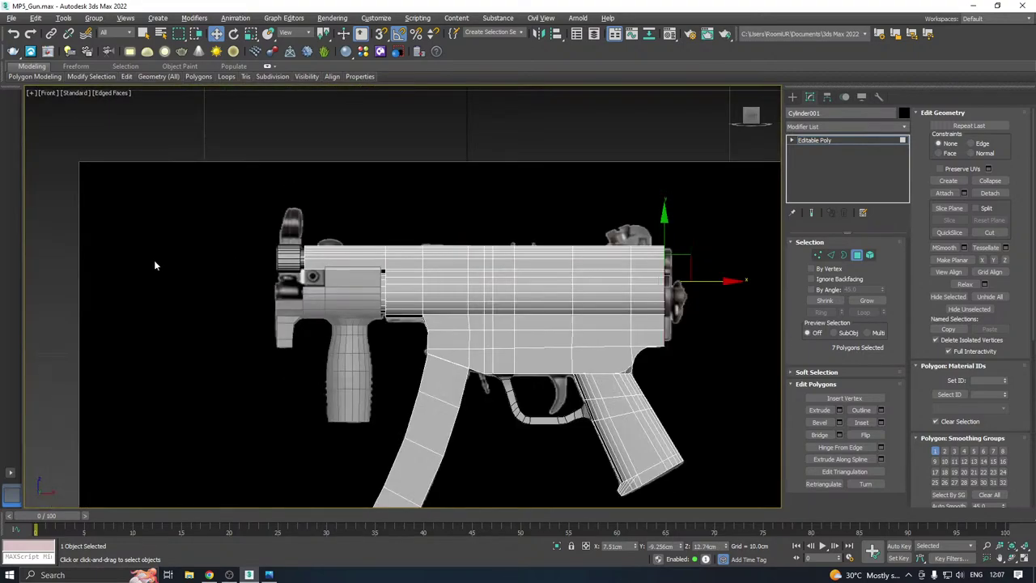
pyautogui.moveTo(572, 286); pyautogui.dragTo(336, 280, button='middle')
pyautogui.scroll(8, 457, 322)
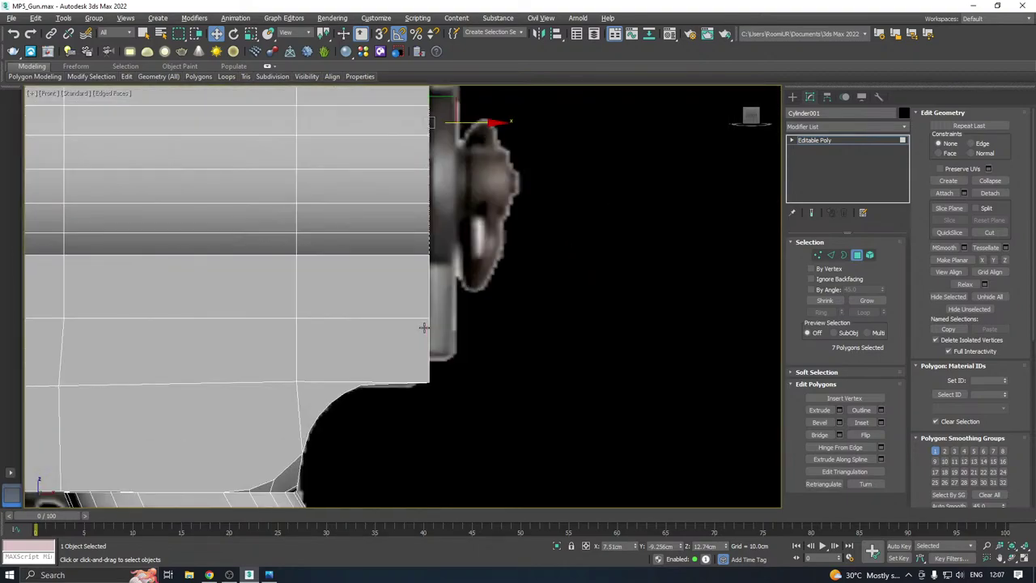
pyautogui.keyDown('alt'); pyautogui.moveTo(434, 358); pyautogui.dragTo(440, 307, button='middle'); pyautogui.keyUp('alt')
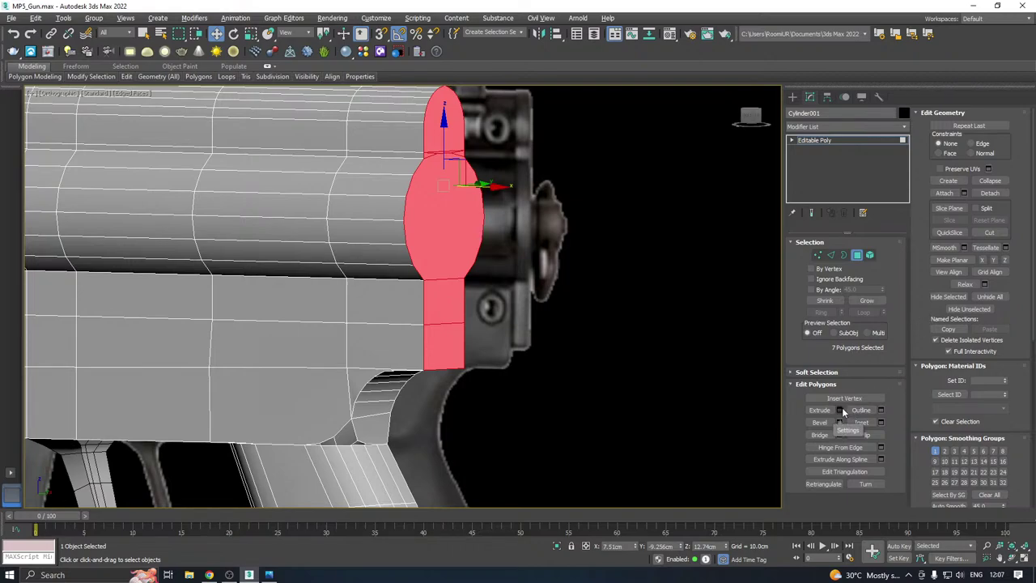
pyautogui.press('f')
pyautogui.scroll(-9, 358, 301)
pyautogui.moveTo(610, 296); pyautogui.dragTo(435, 296, button='middle')
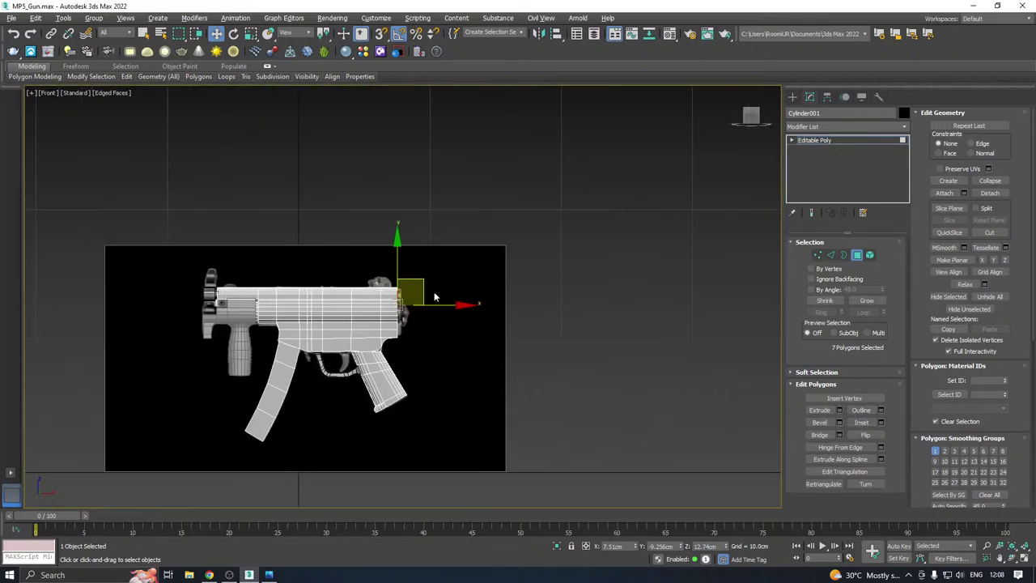
pyautogui.scroll(9, 393, 329)
pyautogui.click(839, 411)
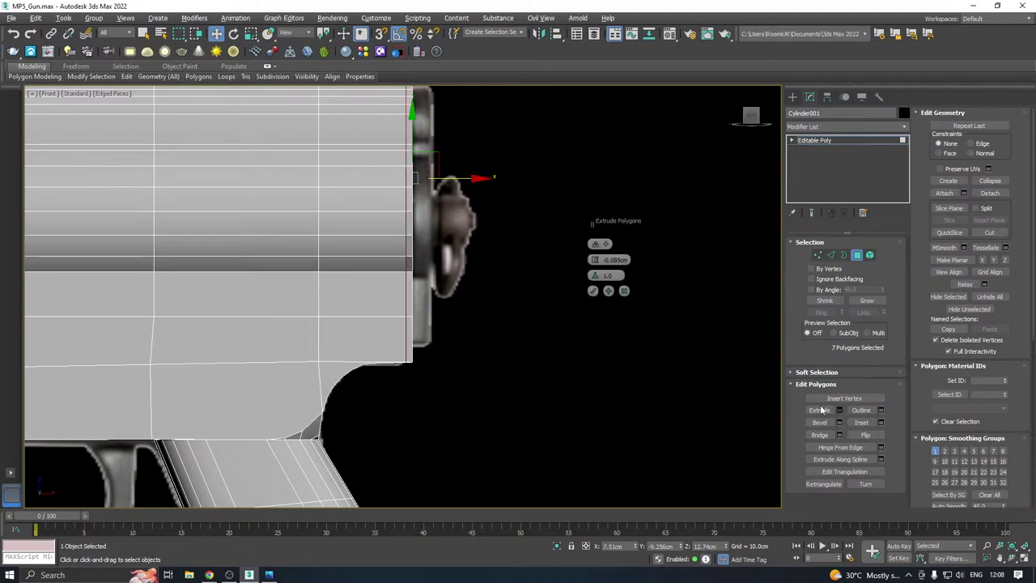
pyautogui.moveTo(594, 260); pyautogui.dragTo(575, 233)
pyautogui.click(592, 291)
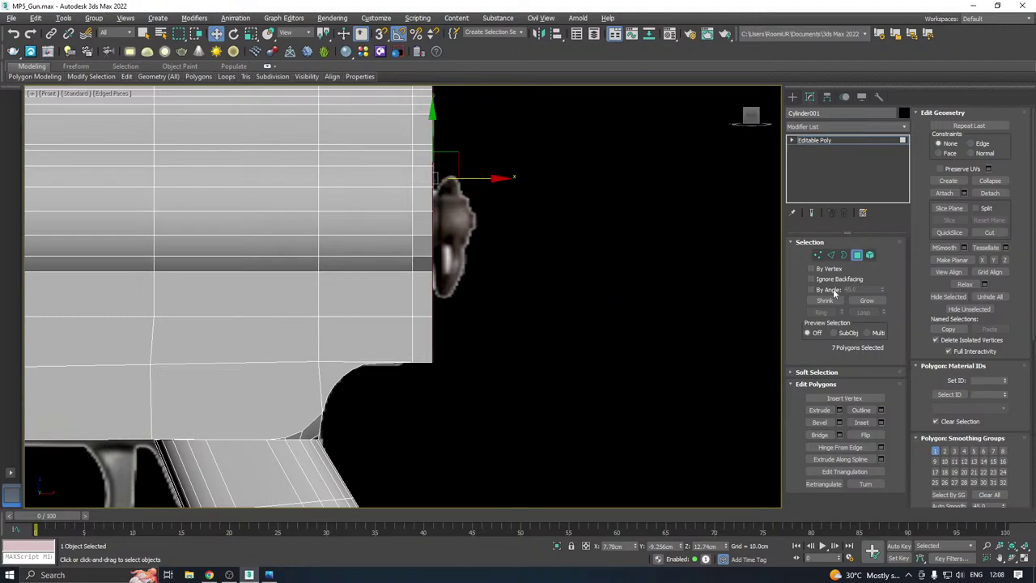
pyautogui.moveTo(591, 277); pyautogui.dragTo(597, 259, button='middle')
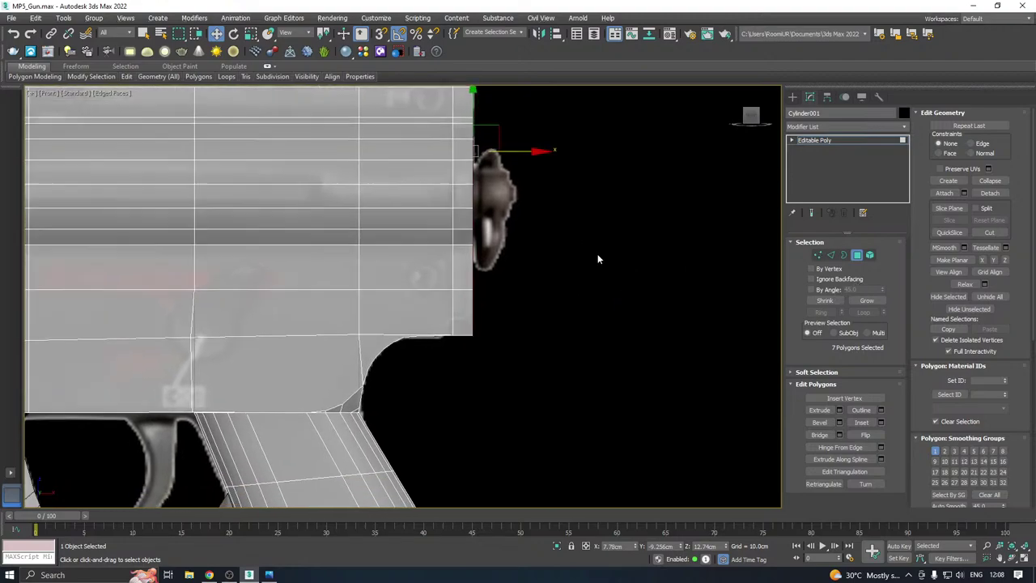
# Try shifting the eight lower rear vertices of the receiver slightly forward to about X 7.60 cm, and move them back
pyautogui.click(817, 255)
pyautogui.scroll(1, 476, 312)
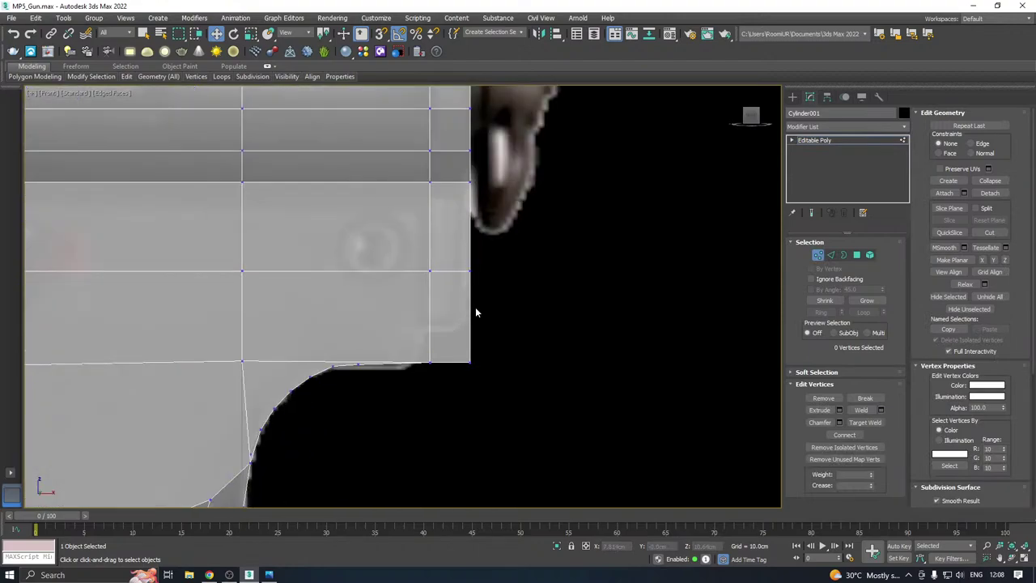
pyautogui.moveTo(480, 309); pyautogui.dragTo(522, 296, button='middle')
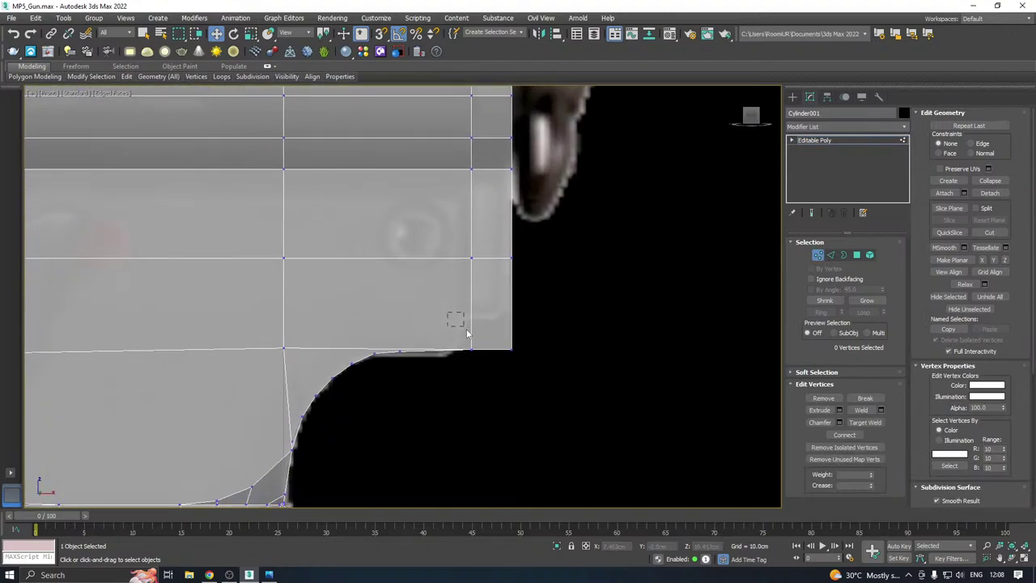
pyautogui.moveTo(497, 367); pyautogui.dragTo(497, 364)
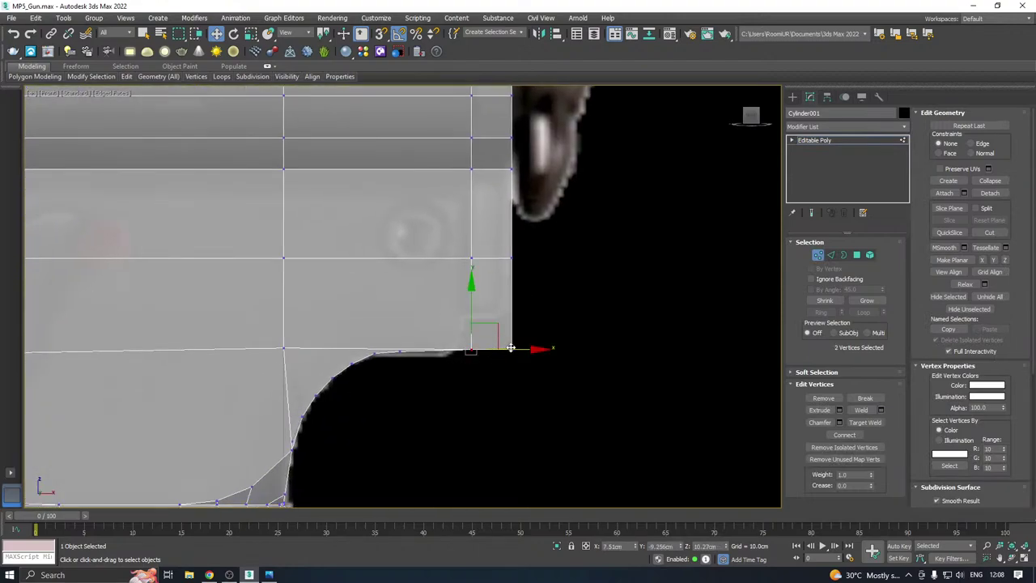
pyautogui.moveTo(436, 239); pyautogui.dragTo(524, 354)
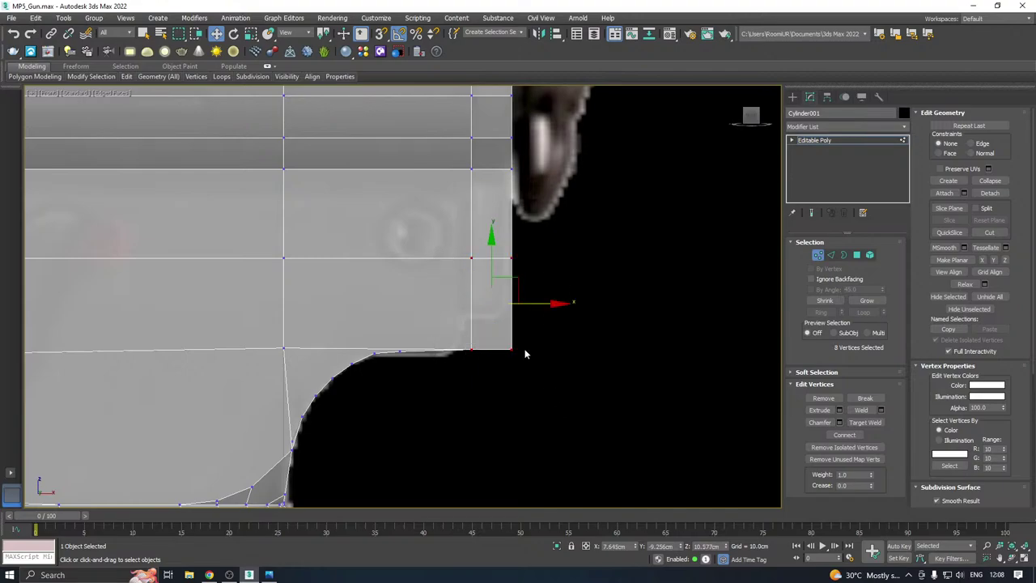
pyautogui.moveTo(534, 301); pyautogui.dragTo(528, 301)
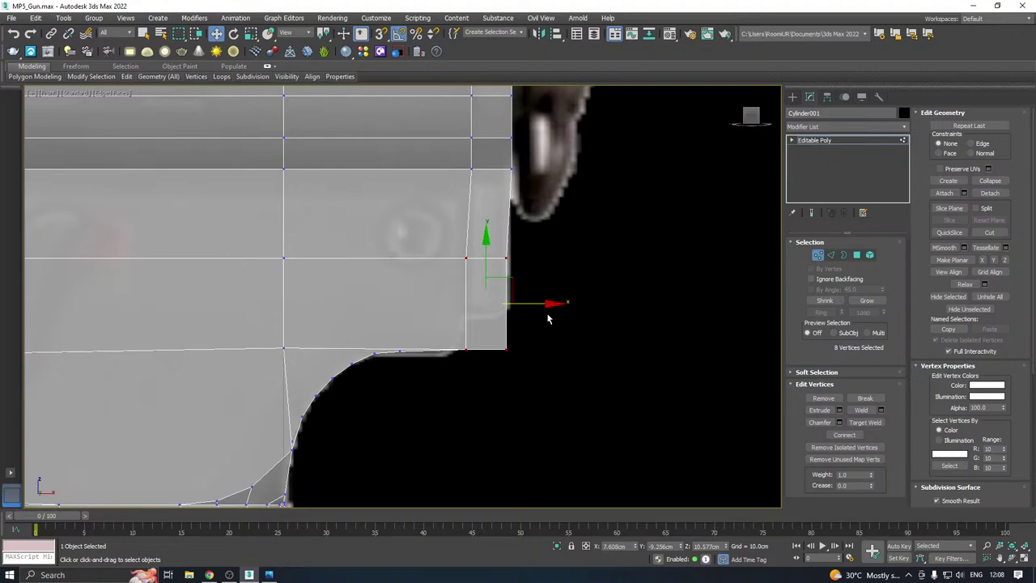
pyautogui.moveTo(551, 302); pyautogui.dragTo(556, 302)
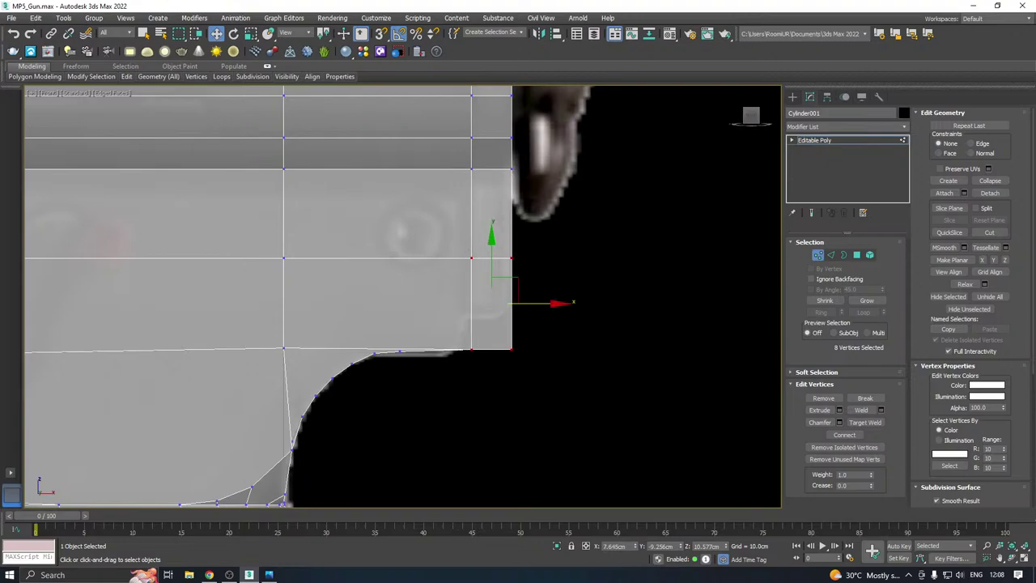
pyautogui.hotkey('alt', 'Tab')
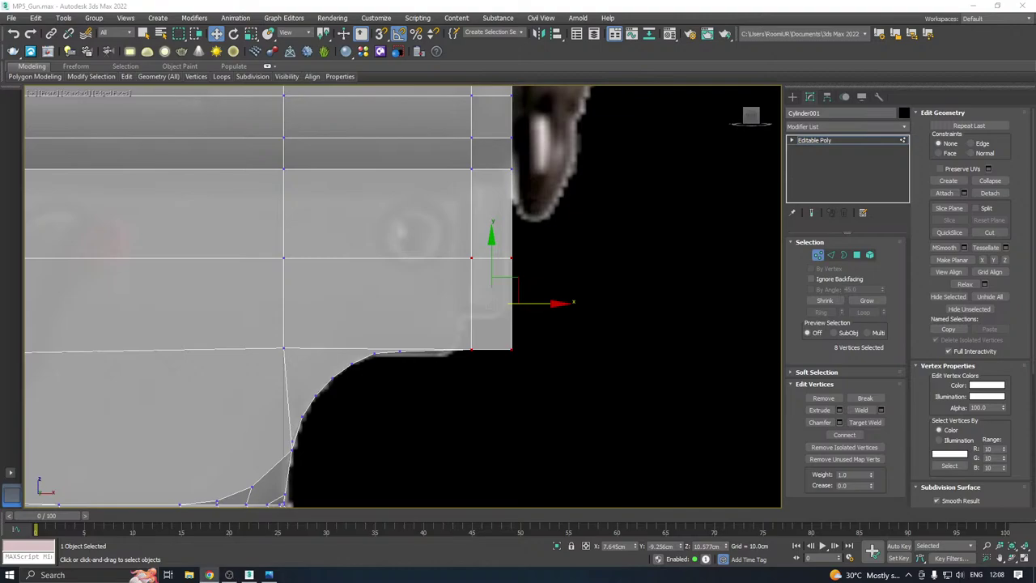
# Insert a horizontal edge loop with Swift Loop just above the receiver's lower rear edge, level with the bottom of the reference end cap
pyautogui.moveTo(465, 318); pyautogui.dragTo(525, 344, button='middle')
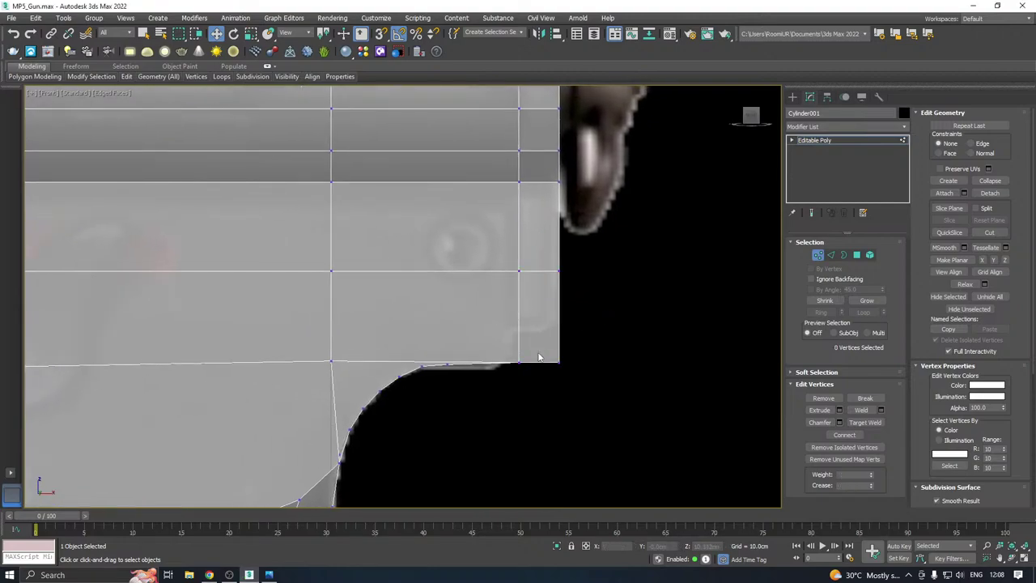
pyautogui.moveTo(463, 337); pyautogui.dragTo(530, 386)
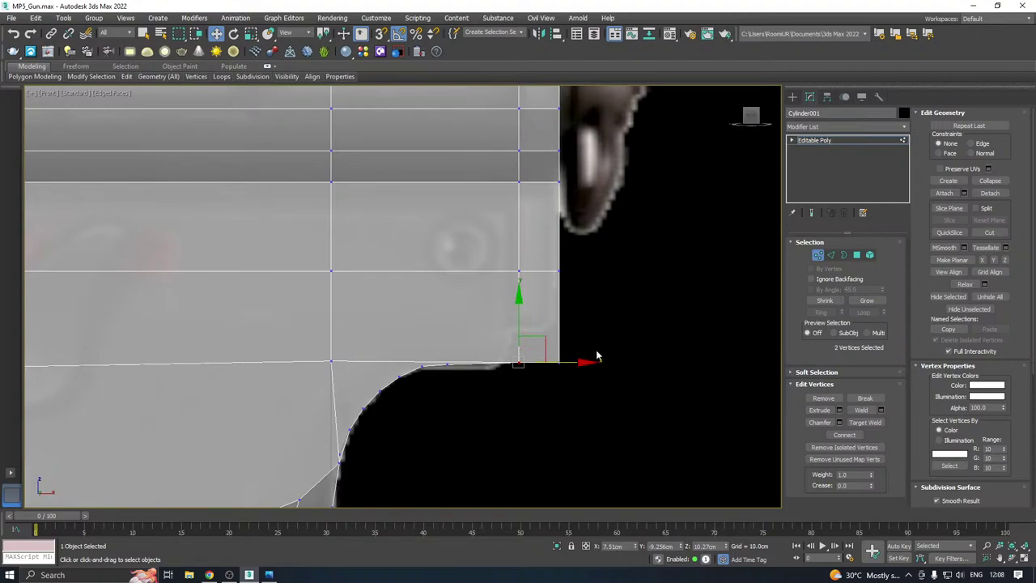
pyautogui.moveTo(126, 77)
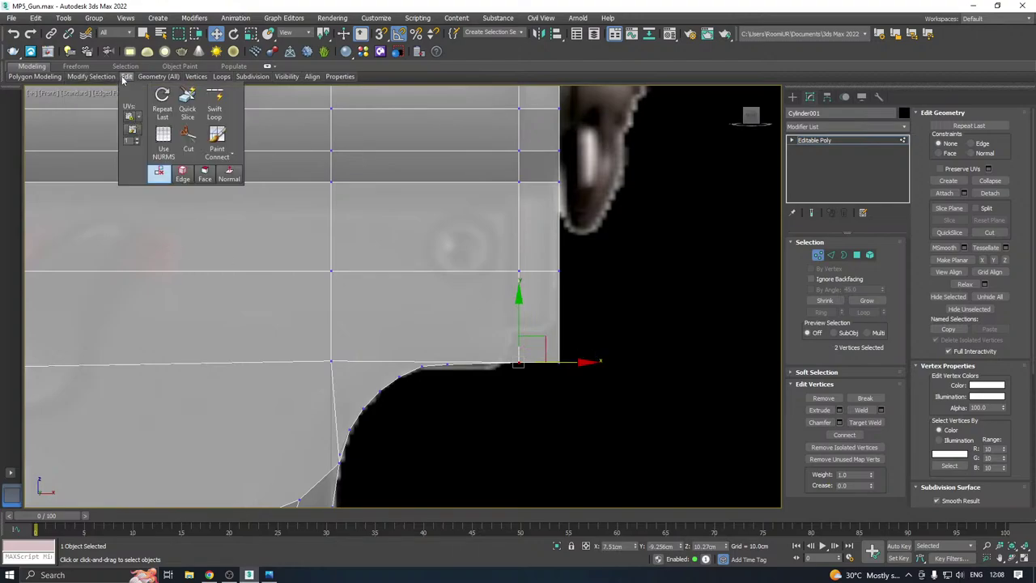
pyautogui.click(215, 102)
pyautogui.click(552, 335)
pyautogui.rightClick(551, 335)
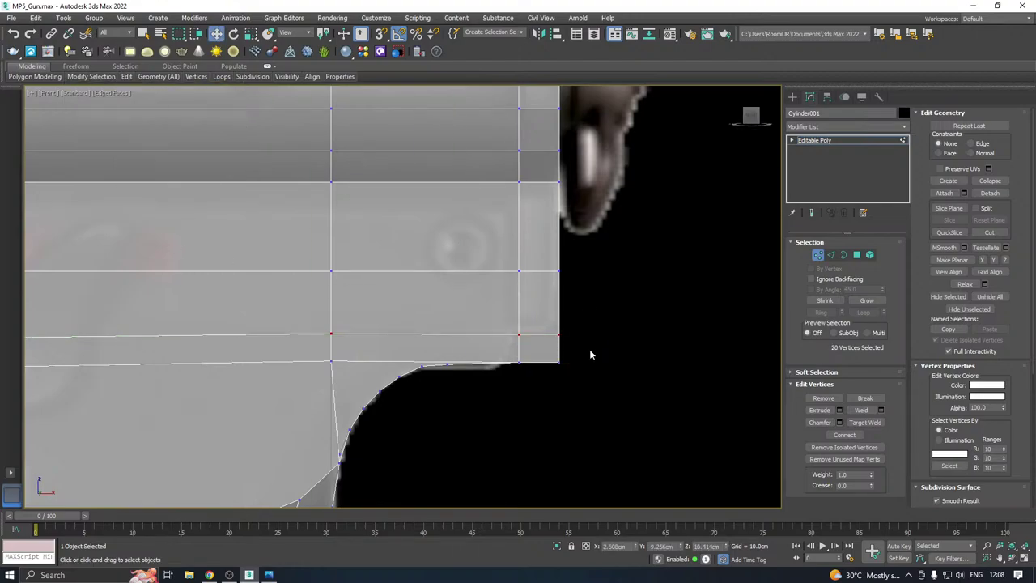
# Delete the receiver's lowest rear corner vertices and raise the new rear corner vertices to about Z 10.52 cm
pyautogui.moveTo(587, 352); pyautogui.dragTo(540, 372)
pyautogui.press('Delete')
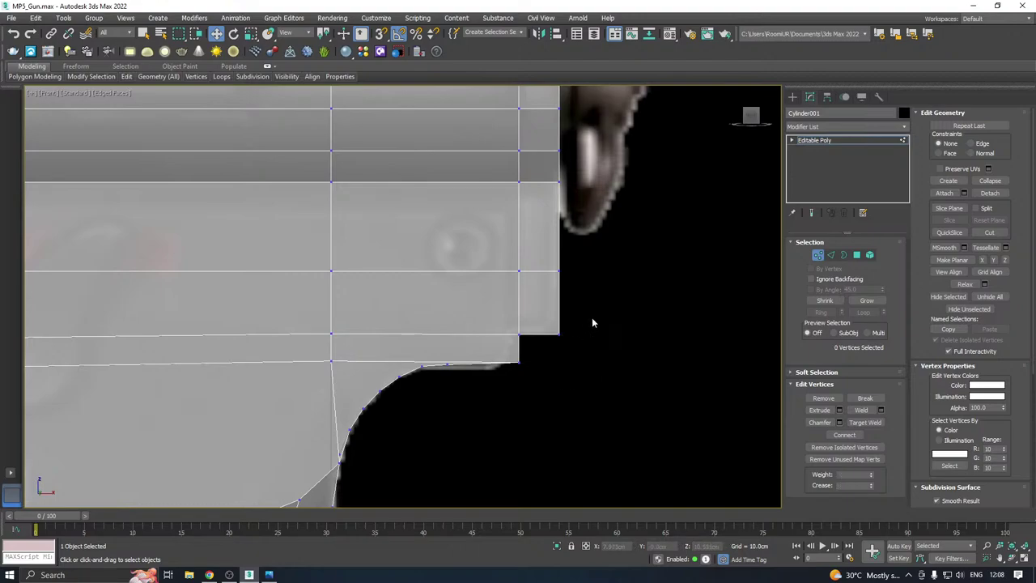
pyautogui.moveTo(593, 319); pyautogui.dragTo(545, 359)
pyautogui.moveTo(558, 304); pyautogui.dragTo(558, 296)
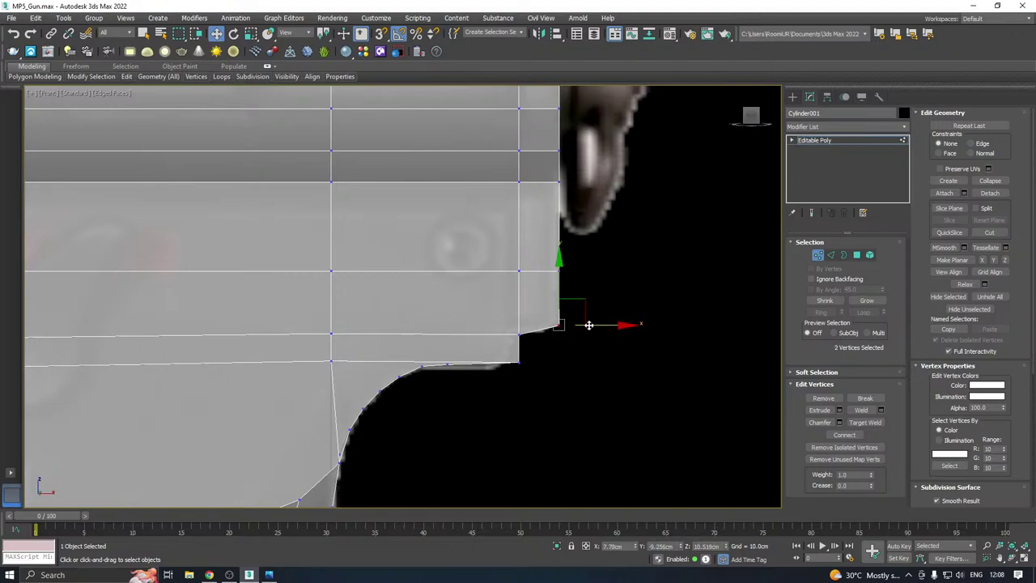
# Shift the two lower rear corner vertices of the receiver's end cap slightly forward to about X 7.75 cm
pyautogui.moveTo(610, 326); pyautogui.dragTo(607, 327)
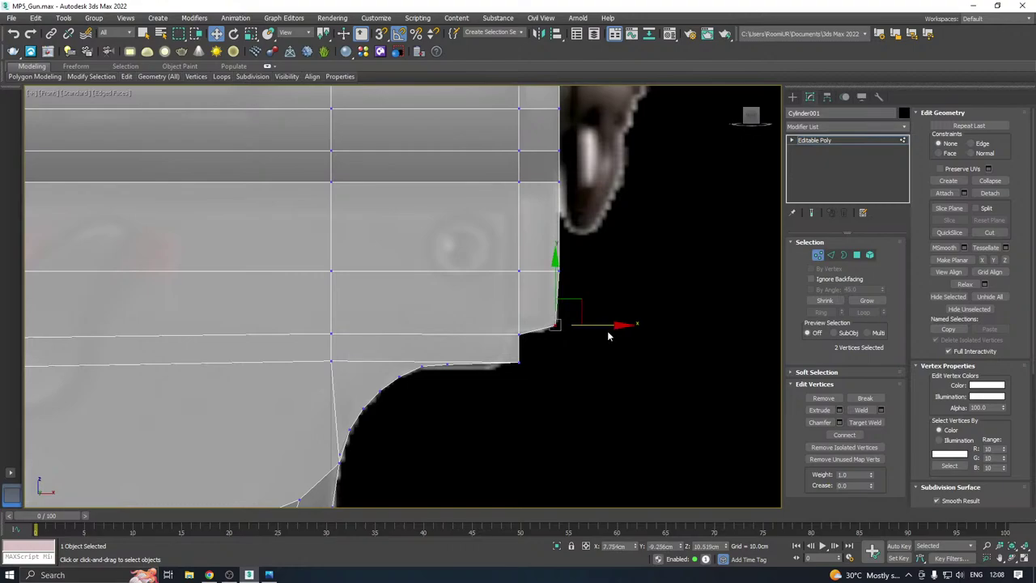
pyautogui.scroll(-2, 606, 335)
pyautogui.scroll(1, 575, 345)
pyautogui.keyDown('alt'); pyautogui.moveTo(576, 345); pyautogui.dragTo(536, 327, button='middle'); pyautogui.keyUp('alt')
pyautogui.scroll(1, 549, 335)
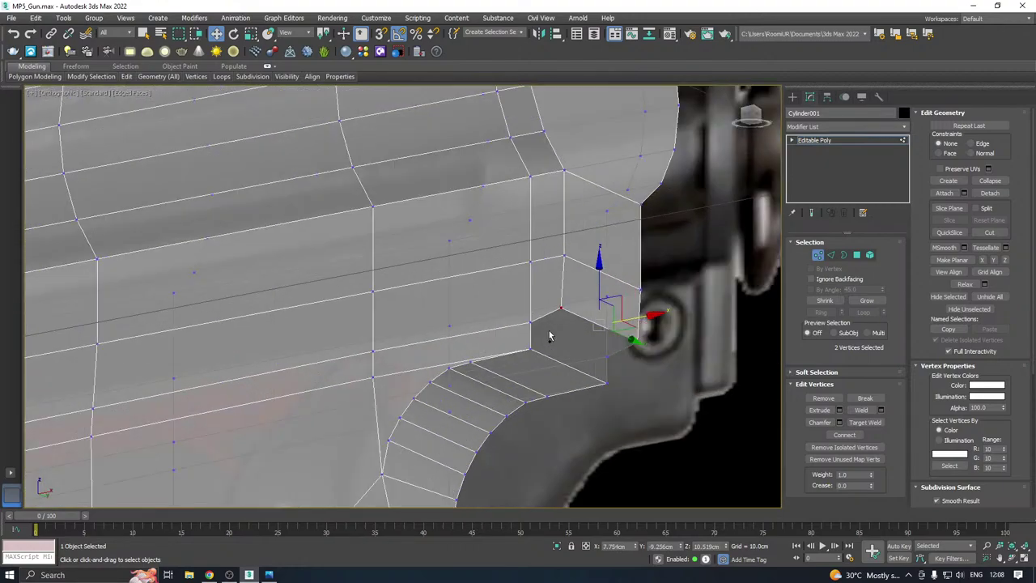
# Bridge the two open vertical edges beneath the receiver's rear end, and bridge the two short edges along the end cap's underside
pyautogui.click(830, 254)
pyautogui.click(611, 363)
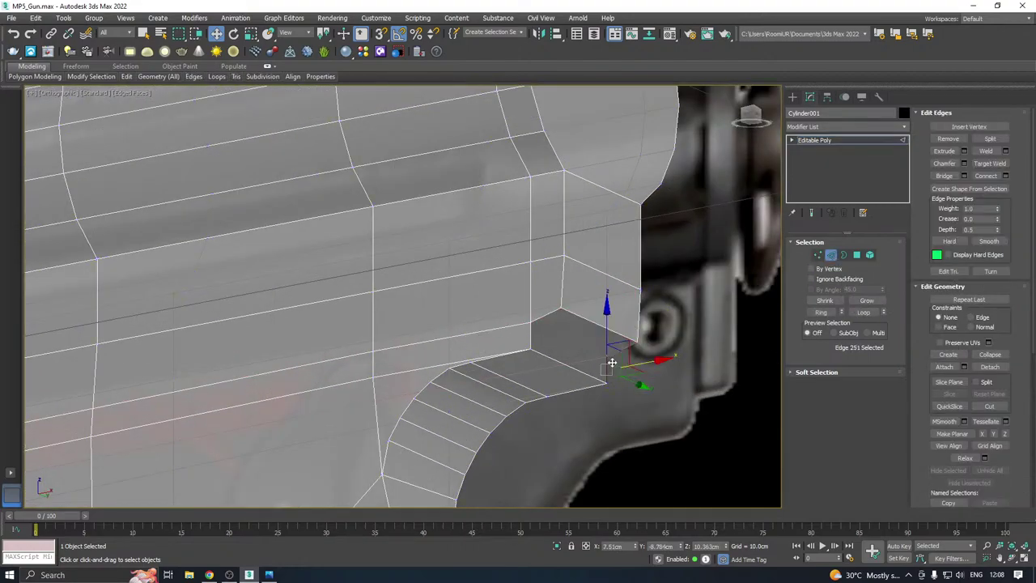
pyautogui.keyDown('ctrl'); pyautogui.click(531, 338); pyautogui.keyUp('ctrl')
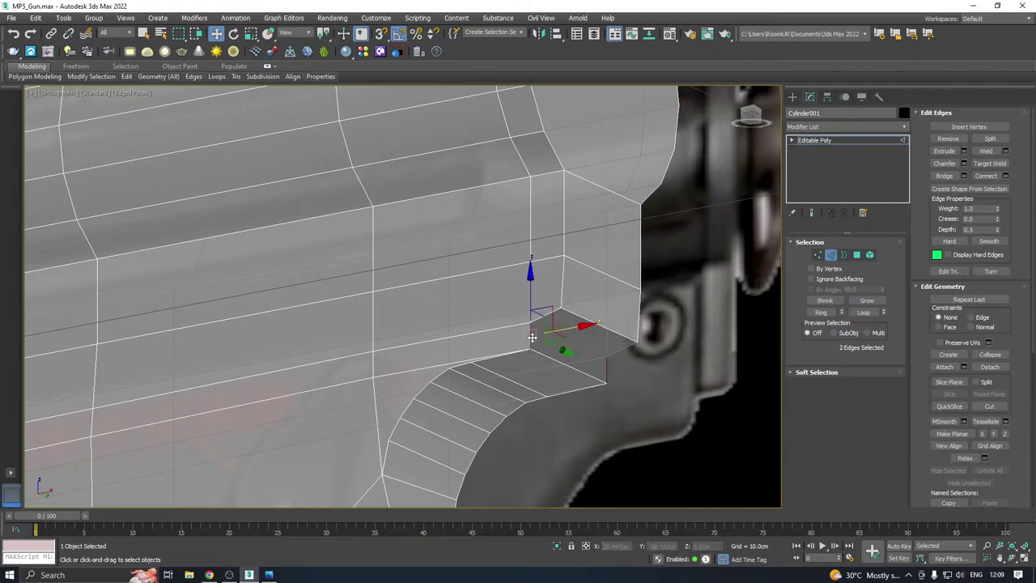
pyautogui.click(964, 176)
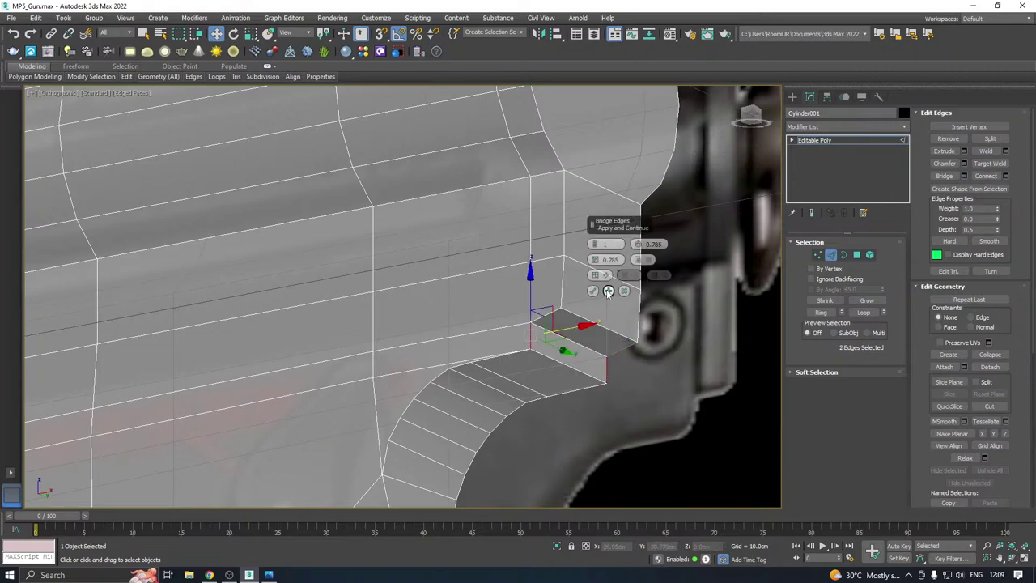
pyautogui.click(608, 290)
pyautogui.click(553, 311)
pyautogui.keyDown('ctrl'); pyautogui.click(620, 348); pyautogui.keyUp('ctrl')
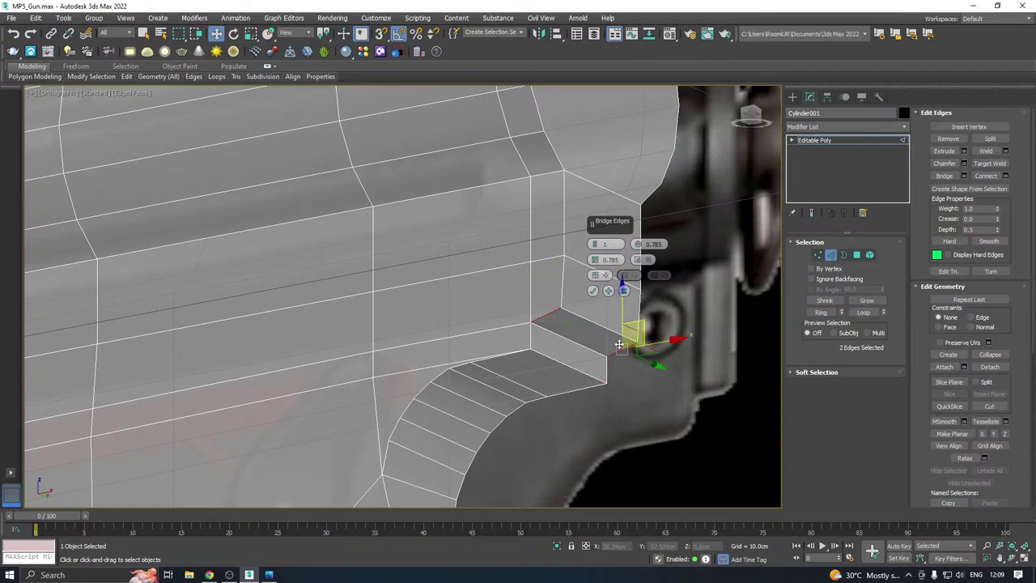
pyautogui.click(593, 290)
pyautogui.keyDown('alt'); pyautogui.moveTo(596, 288); pyautogui.dragTo(569, 317, button='middle'); pyautogui.keyUp('alt')
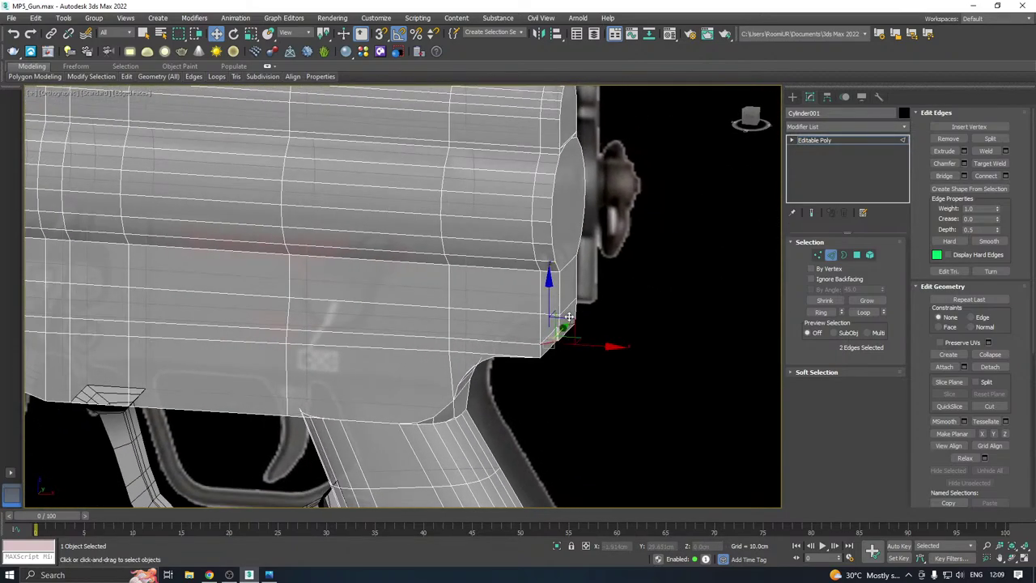
# Finish editing the receiver's edges, and isolate all five gun objects from the reference image in the perspective view
pyautogui.press('f')
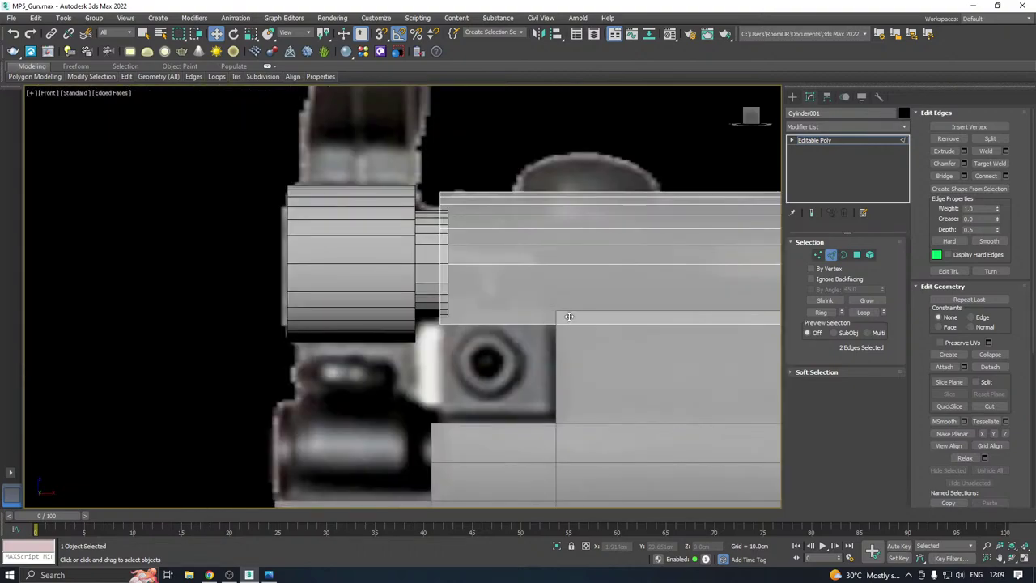
pyautogui.scroll(-6, 383, 315)
pyautogui.moveTo(435, 316); pyautogui.dragTo(341, 280, button='middle')
pyautogui.scroll(-2, 336, 283)
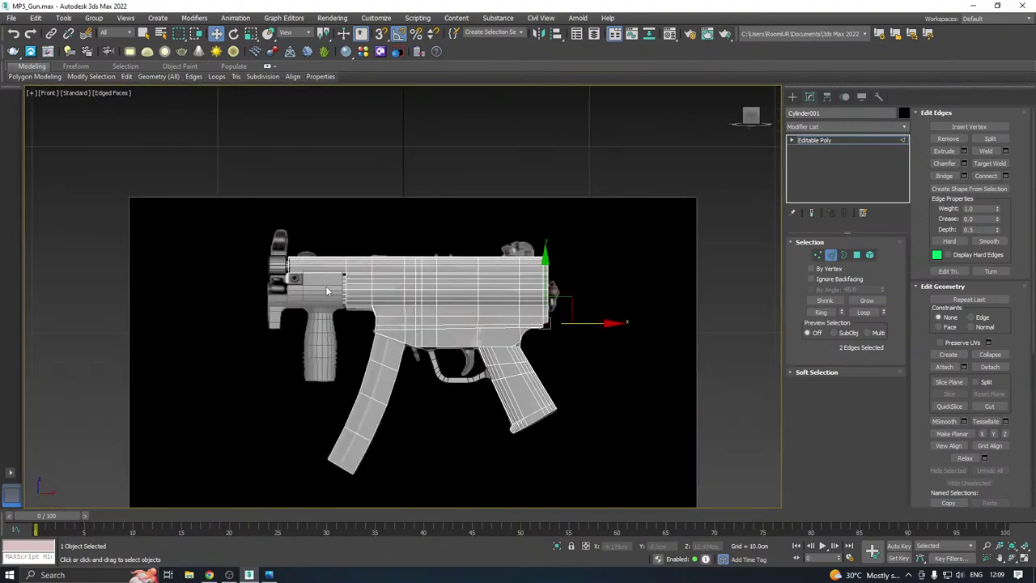
pyautogui.click(809, 142)
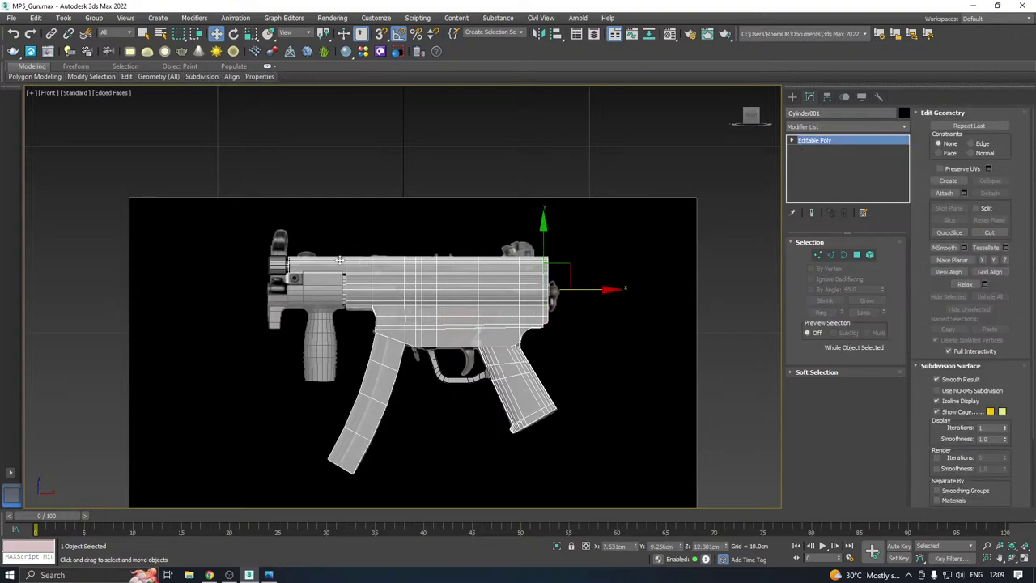
pyautogui.scroll(-3, 340, 259)
pyautogui.moveTo(226, 224); pyautogui.dragTo(609, 452)
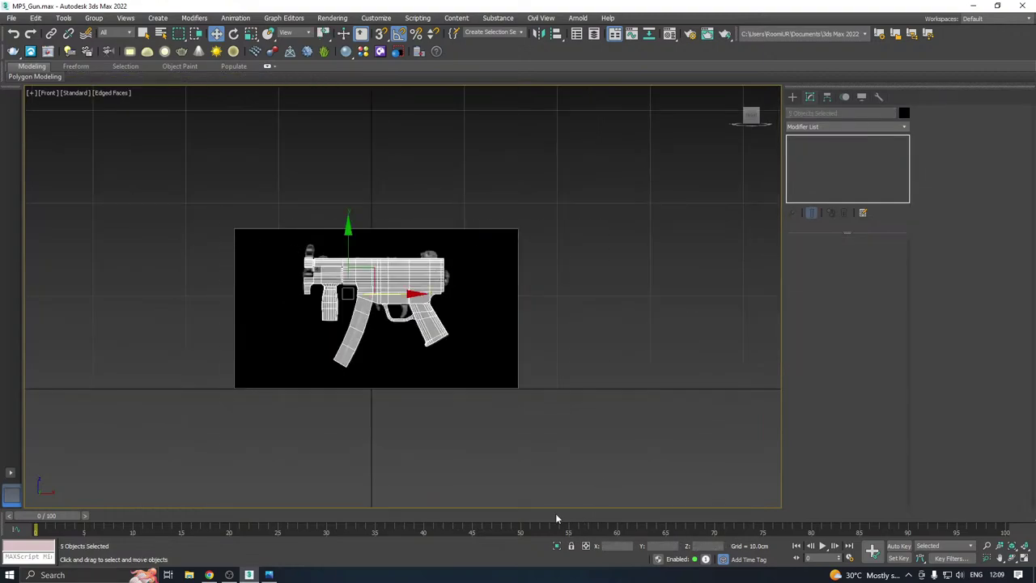
pyautogui.press('p')
pyautogui.click(556, 546)
pyautogui.keyDown('alt'); pyautogui.moveTo(494, 439); pyautogui.dragTo(535, 454, button='middle'); pyautogui.keyUp('alt')
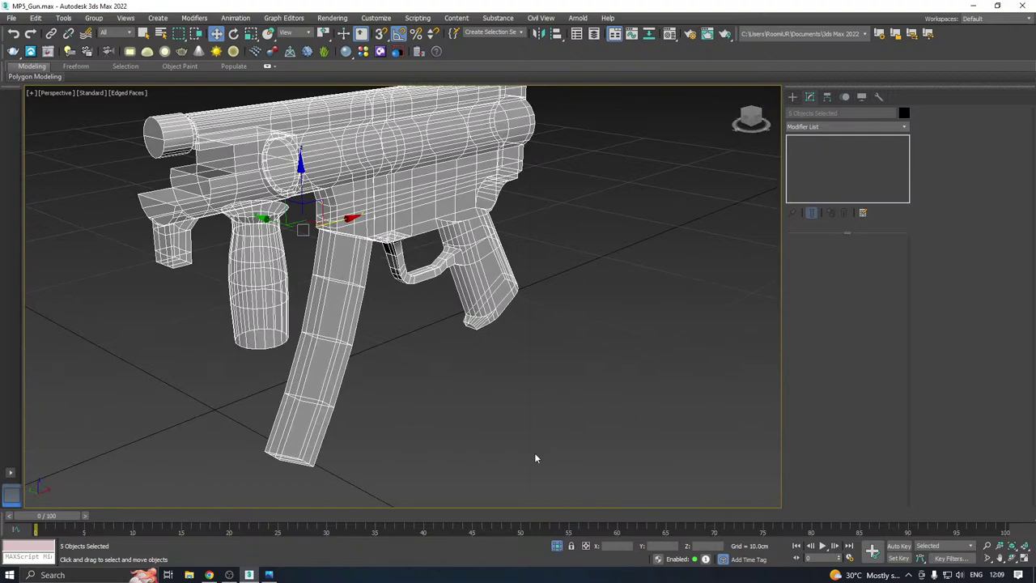
# Turn off the see-through display and mirror the receiver with a planar Symmetry modifier on the X axis
pyautogui.hotkey('alt', 'x')
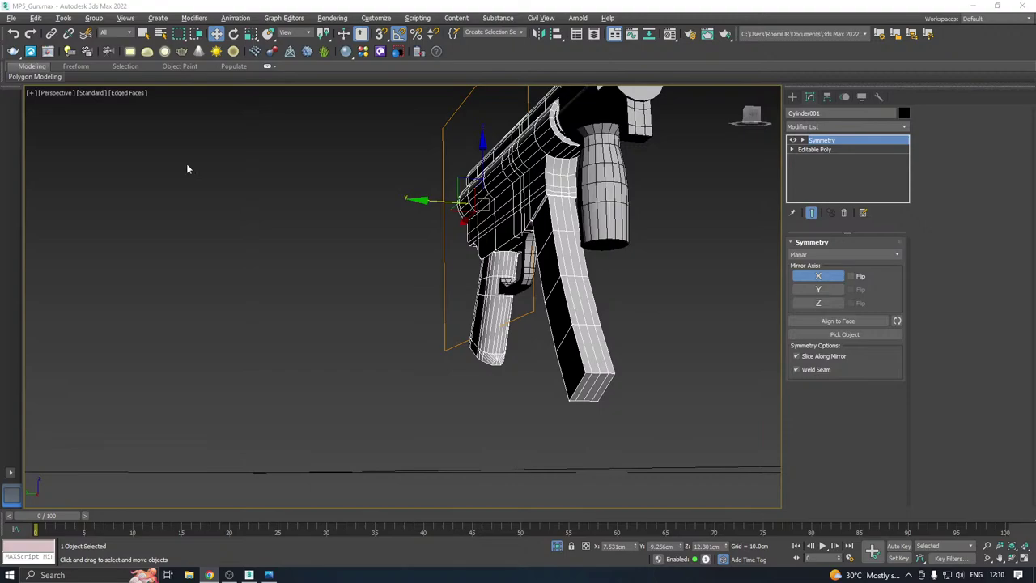
pyautogui.keyDown('alt'); pyautogui.moveTo(652, 305); pyautogui.dragTo(508, 290, button='middle'); pyautogui.keyUp('alt')
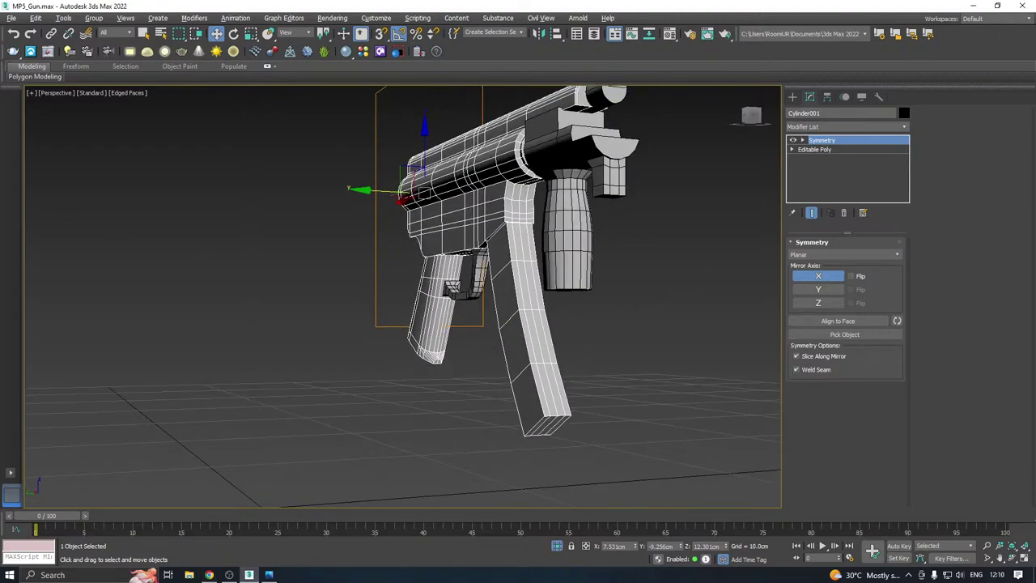
pyautogui.hotkey('alt', 'Tab')
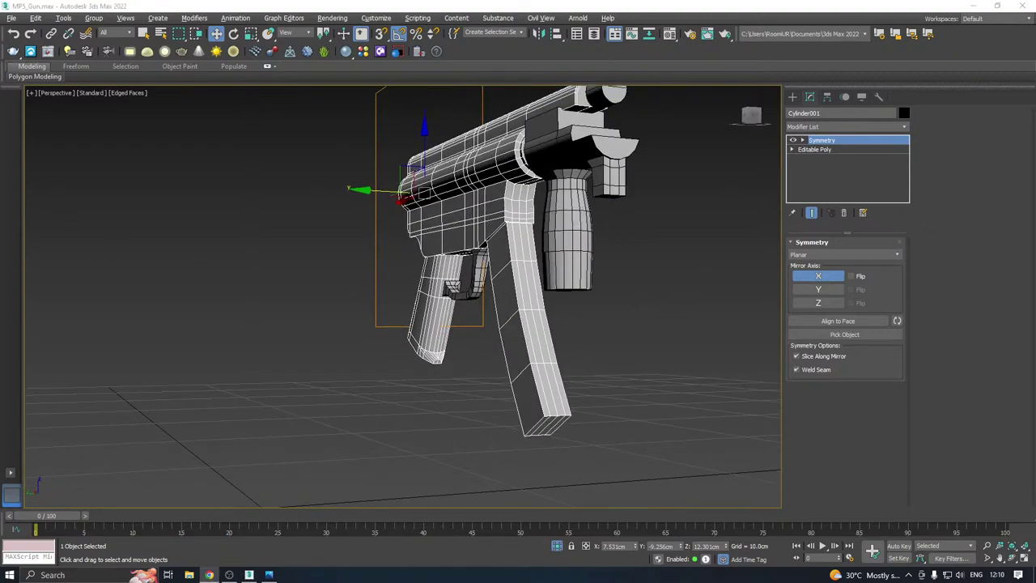
pyautogui.keyDown('alt'); pyautogui.moveTo(586, 212); pyautogui.dragTo(343, 196, button='middle'); pyautogui.keyUp('alt')
pyautogui.scroll(5, 469, 265)
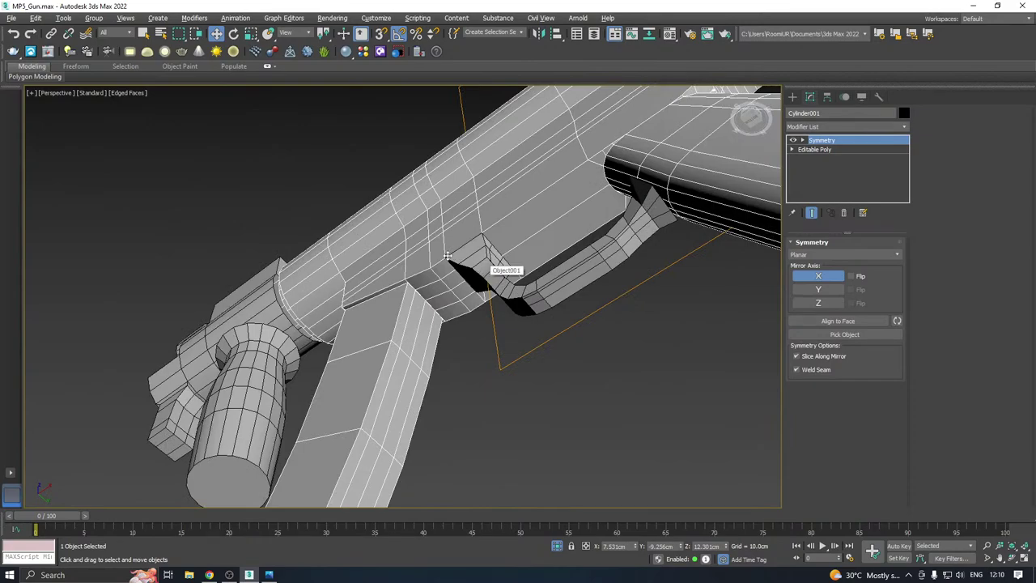
pyautogui.scroll(-5, 448, 255)
pyautogui.keyDown('alt'); pyautogui.moveTo(469, 243); pyautogui.dragTo(653, 318, button='middle'); pyautogui.keyUp('alt')
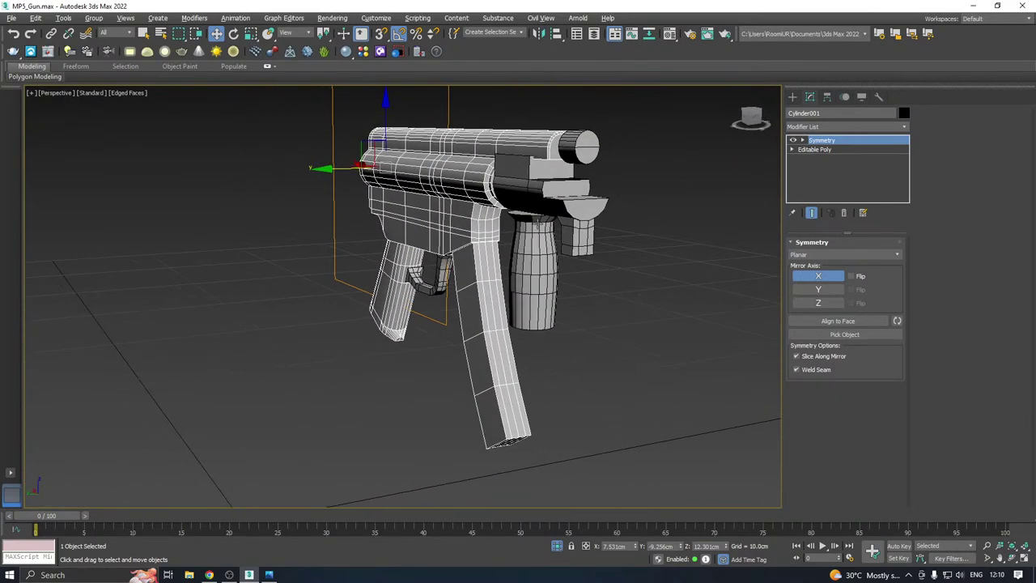
# Raise the foregrip to about Z 7.58 cm and scale it uniformly to about 90%
pyautogui.click(537, 223)
pyautogui.scroll(3, 537, 222)
pyautogui.keyDown('alt'); pyautogui.moveTo(547, 356); pyautogui.dragTo(553, 319, button='middle'); pyautogui.keyUp('alt')
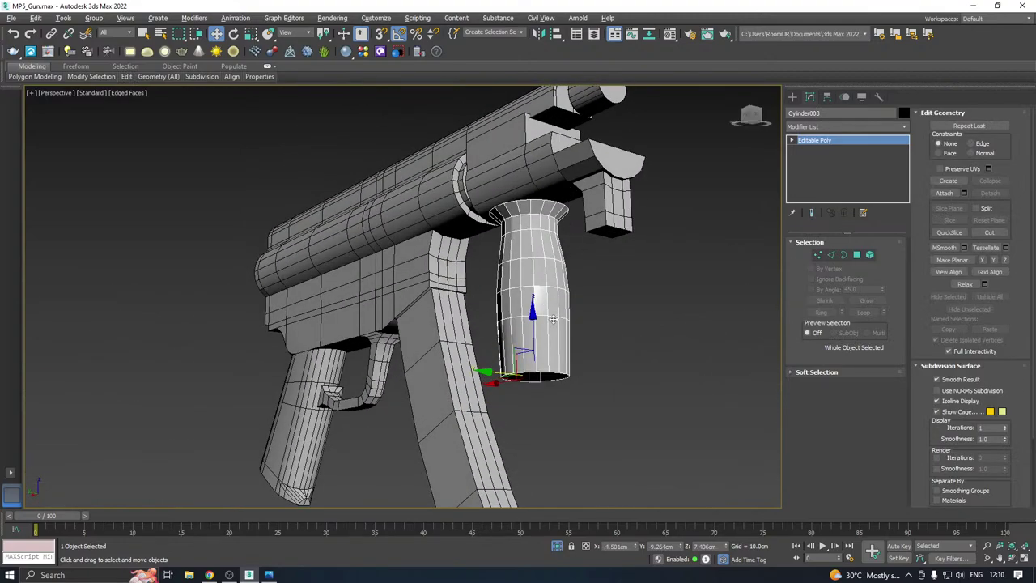
pyautogui.moveTo(533, 327); pyautogui.dragTo(534, 314)
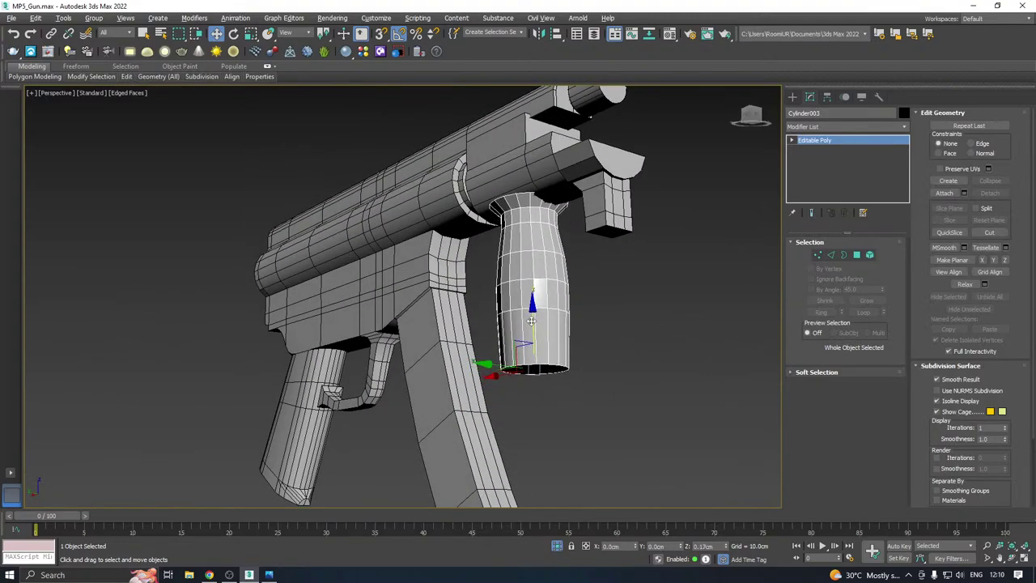
pyautogui.keyDown('alt'); pyautogui.moveTo(533, 314); pyautogui.dragTo(524, 254, button='middle'); pyautogui.keyUp('alt')
pyautogui.click(536, 363)
pyautogui.press('r')
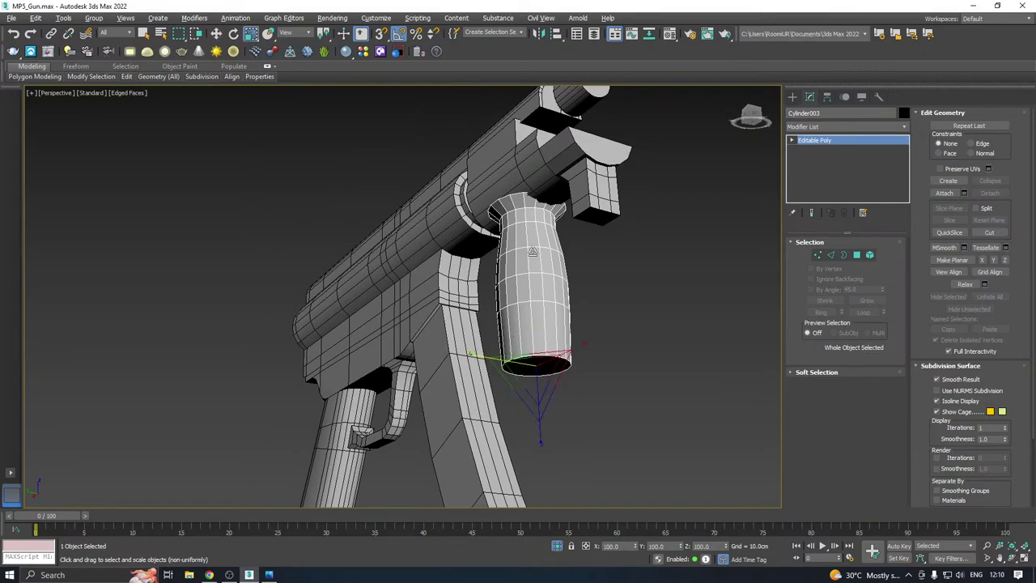
pyautogui.moveTo(534, 377); pyautogui.dragTo(536, 384)
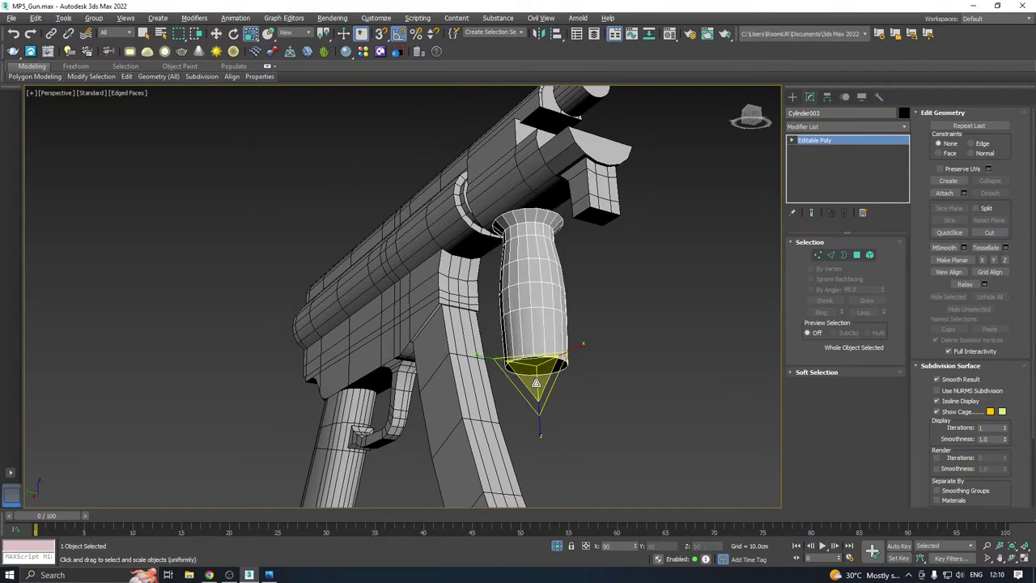
# Try raising the foregrip another 0.37 cm toward the handguard, and undo the move
pyautogui.press('w')
pyautogui.moveTo(534, 322); pyautogui.dragTo(533, 304)
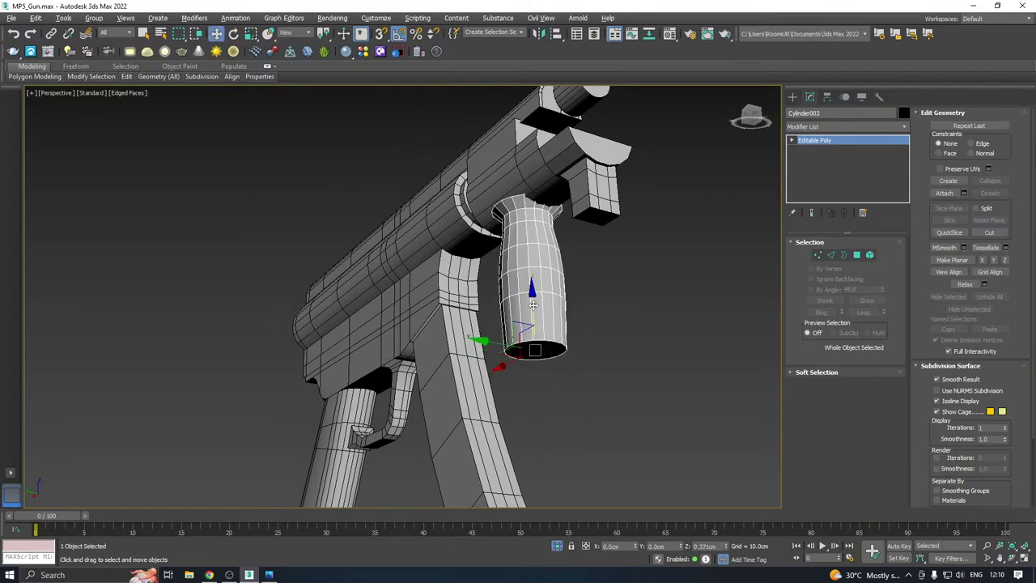
pyautogui.hotkey('ctrl', 'z')
# Scale down the foregrip's top cap polygon to narrow its flared collar
pyautogui.keyDown('alt'); pyautogui.moveTo(571, 296); pyautogui.dragTo(459, 318, button='middle'); pyautogui.keyUp('alt')
pyautogui.scroll(5, 575, 248)
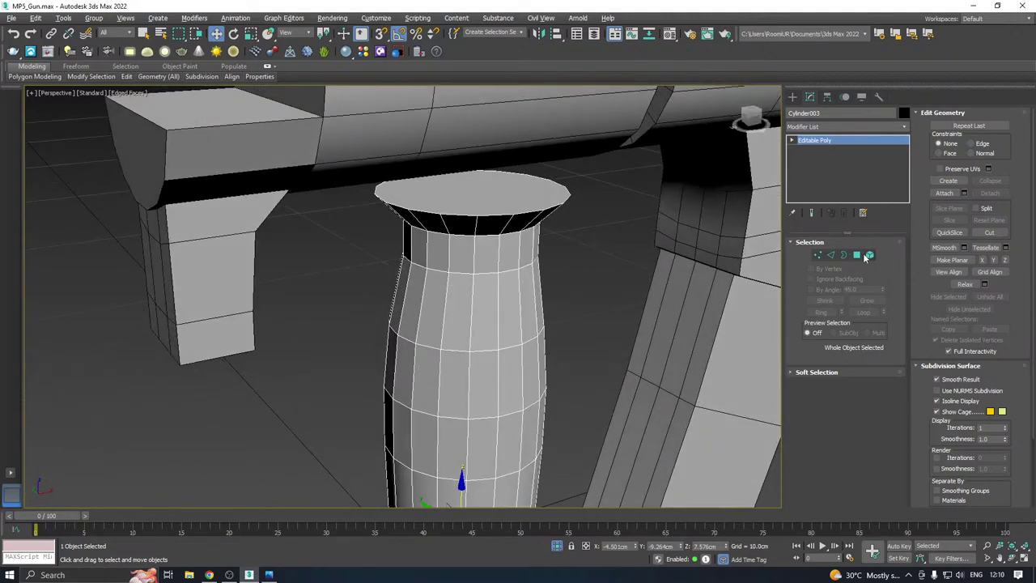
pyautogui.click(859, 255)
pyautogui.press('r')
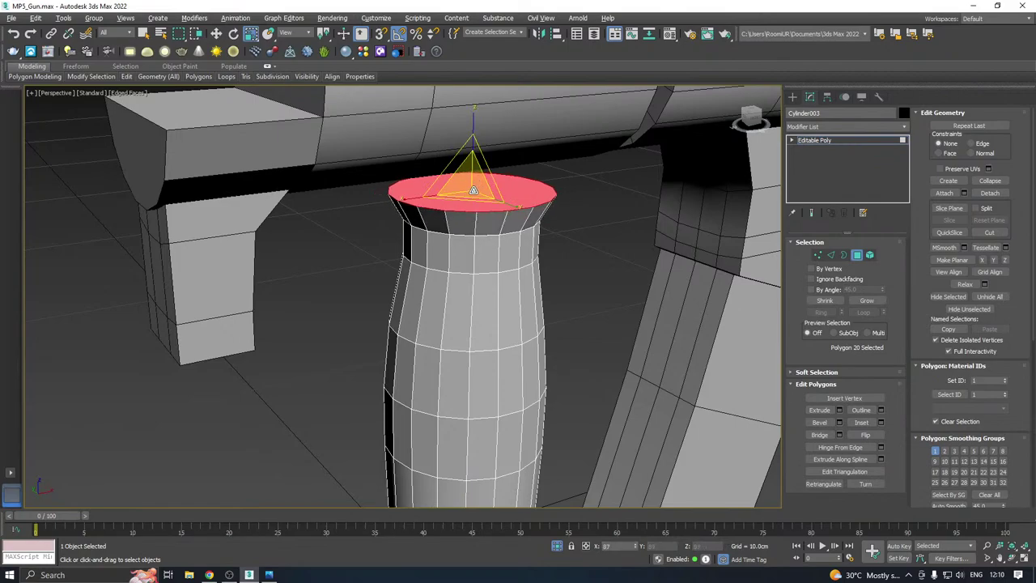
pyautogui.moveTo(473, 191); pyautogui.dragTo(474, 196)
pyautogui.click(803, 142)
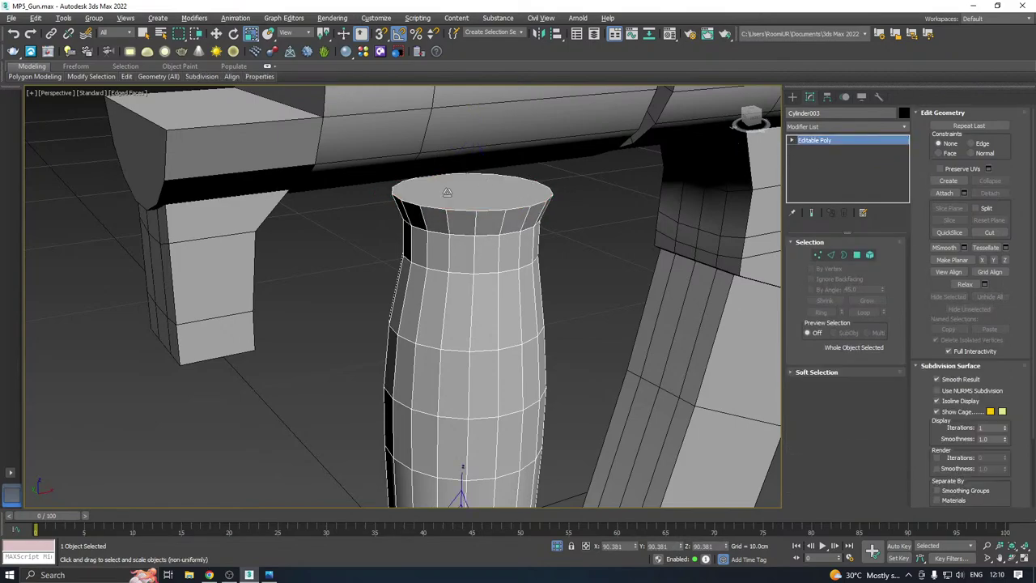
# Raise the foregrip into the handguard's underside to about Z 8.14 cm, and save the scene
pyautogui.scroll(-4, 455, 280)
pyautogui.press('w')
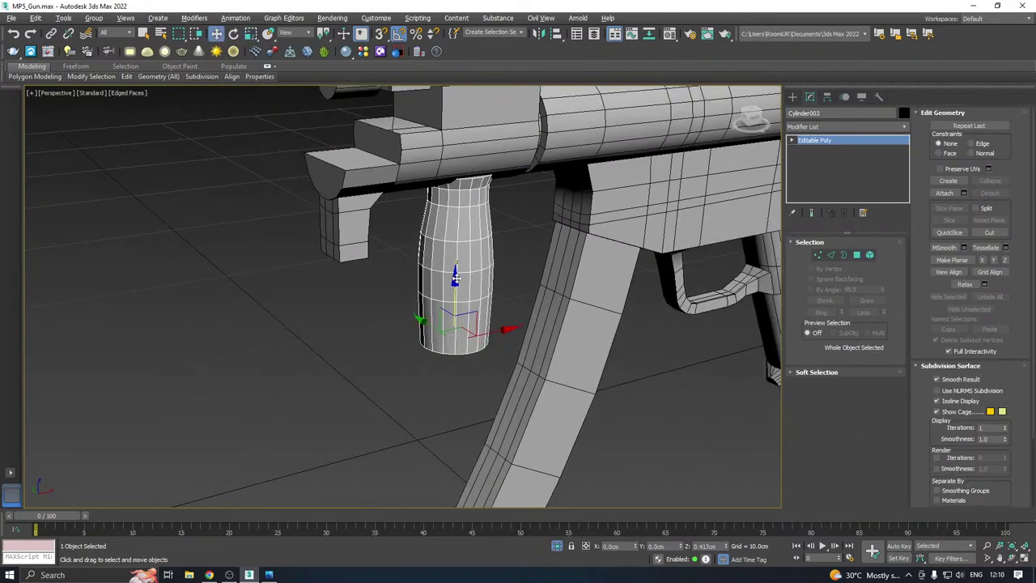
pyautogui.keyDown('alt'); pyautogui.moveTo(455, 281); pyautogui.dragTo(564, 277, button='middle'); pyautogui.keyUp('alt')
pyautogui.moveTo(453, 287); pyautogui.dragTo(451, 285)
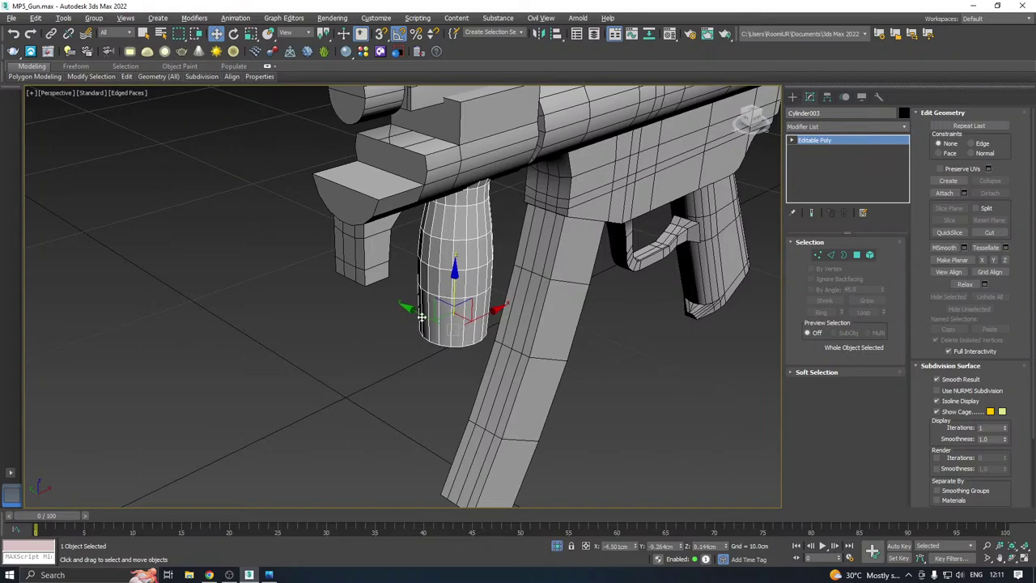
pyautogui.click(352, 353)
pyautogui.hotkey('ctrl', 's')
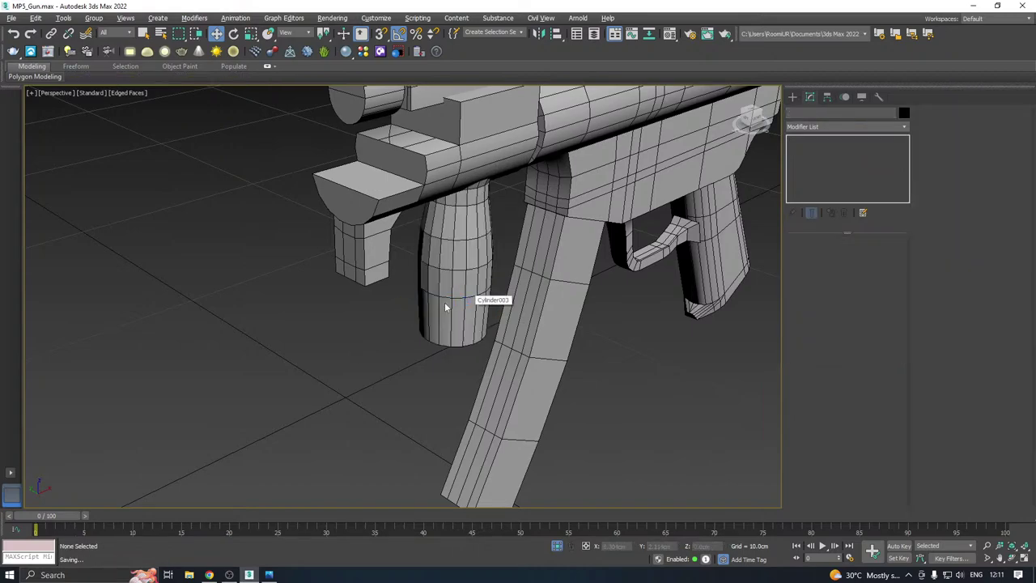
# Examine the mirrored gun from the front, side and below, checking how the receiver, magazine, grip and foregrip fit together
pyautogui.scroll(-5, 389, 314)
pyautogui.click(449, 304)
pyautogui.keyDown('alt'); pyautogui.moveTo(500, 288); pyautogui.dragTo(534, 250, button='middle'); pyautogui.keyUp('alt')
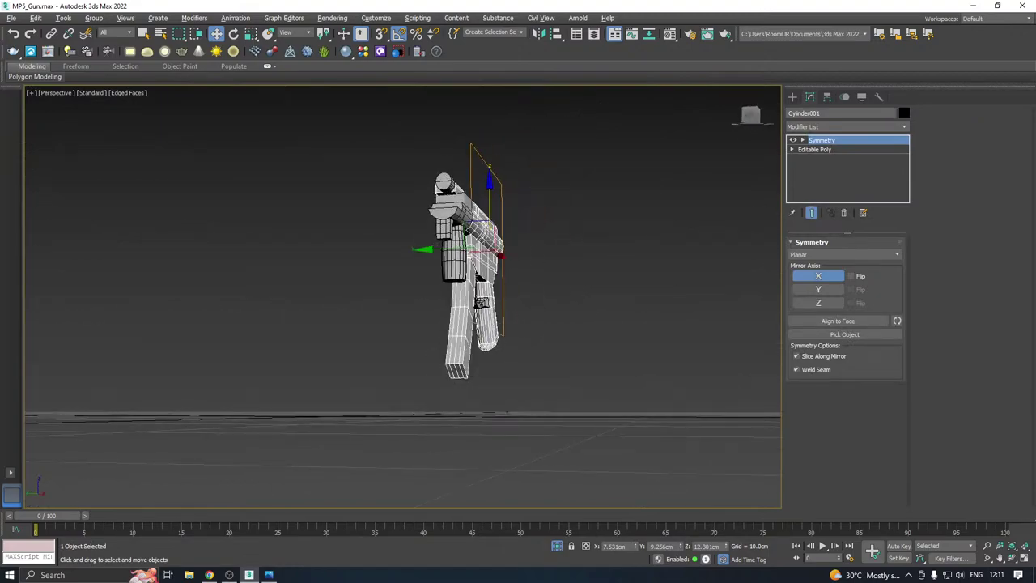
pyautogui.hotkey('alt', 'Tab')
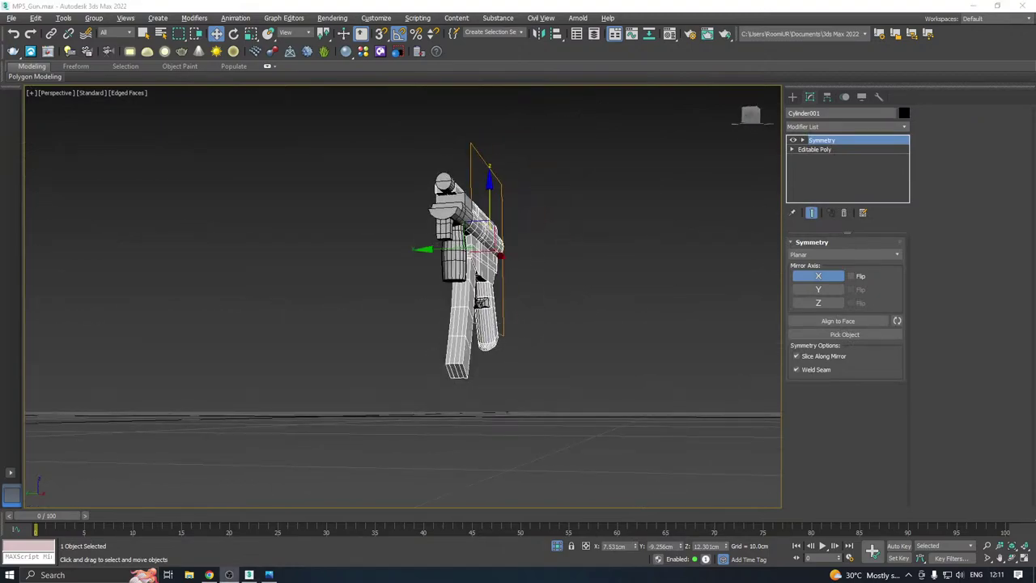
pyautogui.hotkey('alt', 'Tab')
pyautogui.keyDown('alt'); pyautogui.moveTo(647, 315); pyautogui.dragTo(510, 347, button='middle'); pyautogui.keyUp('alt')
pyautogui.click(528, 330)
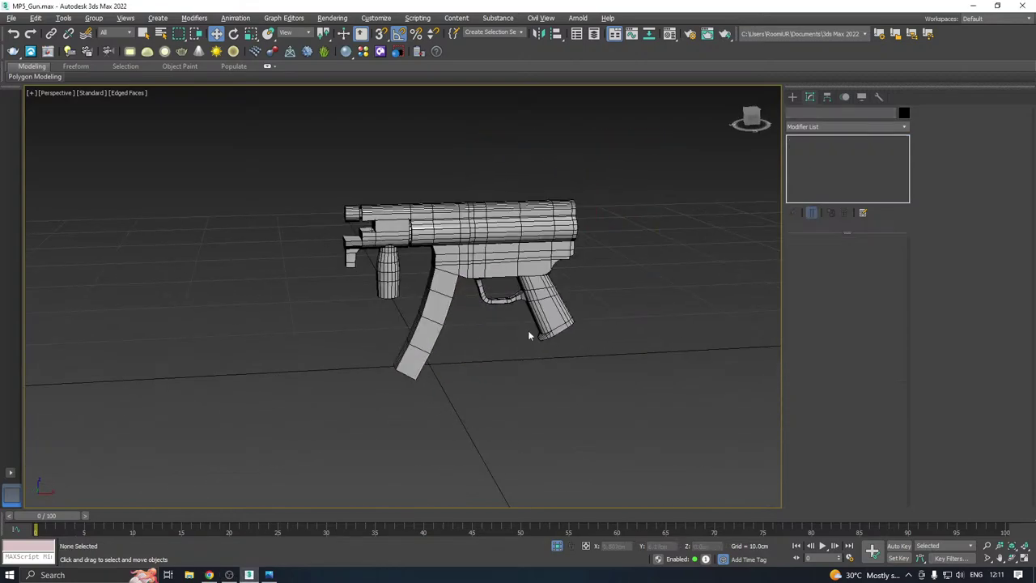
pyautogui.click(545, 297)
pyautogui.keyDown('alt'); pyautogui.moveTo(545, 297); pyautogui.dragTo(516, 211, button='middle'); pyautogui.keyUp('alt')
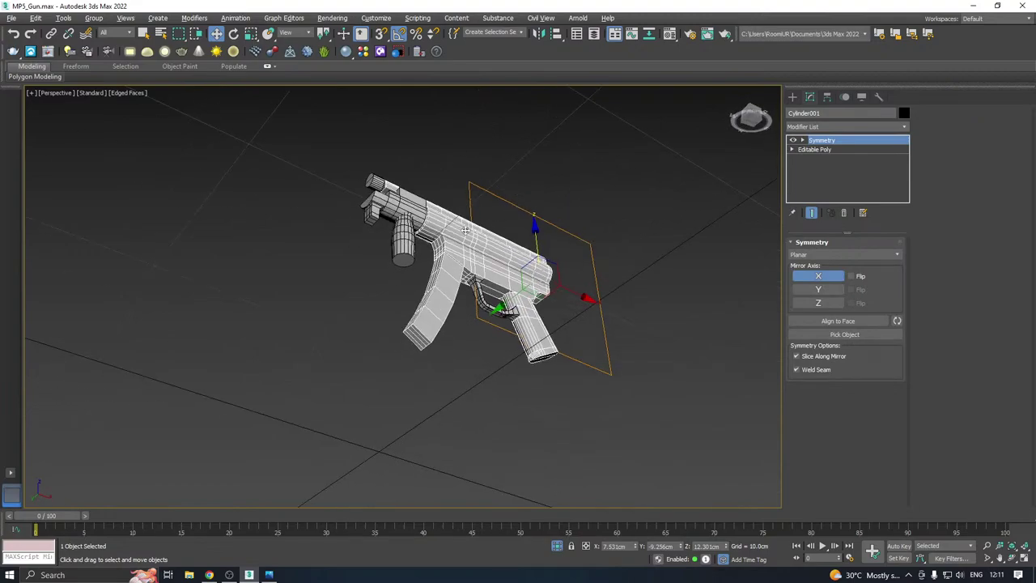
pyautogui.click(209, 575)
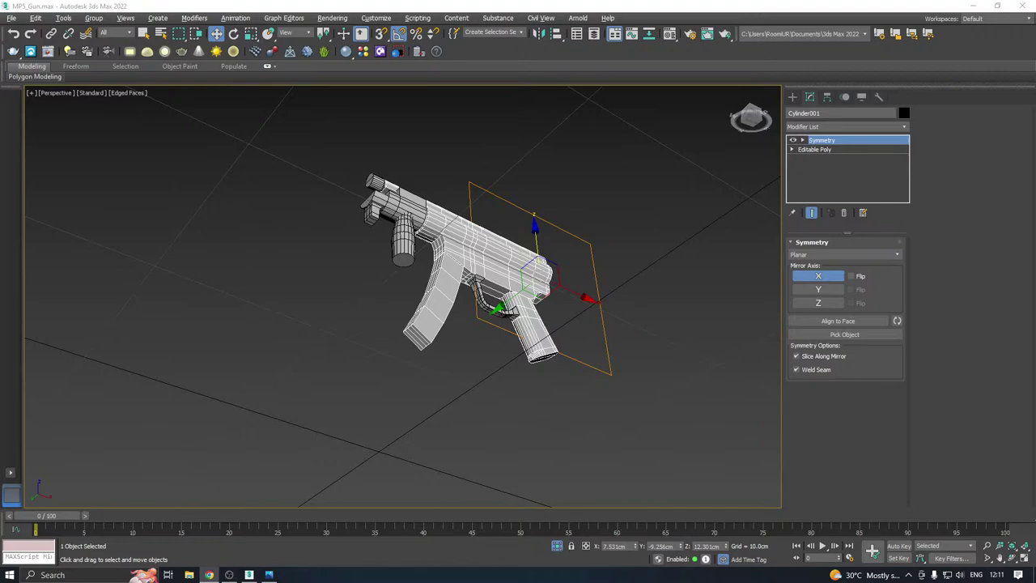
pyautogui.keyDown('alt'); pyautogui.moveTo(529, 236); pyautogui.dragTo(527, 280, button='middle'); pyautogui.keyUp('alt')
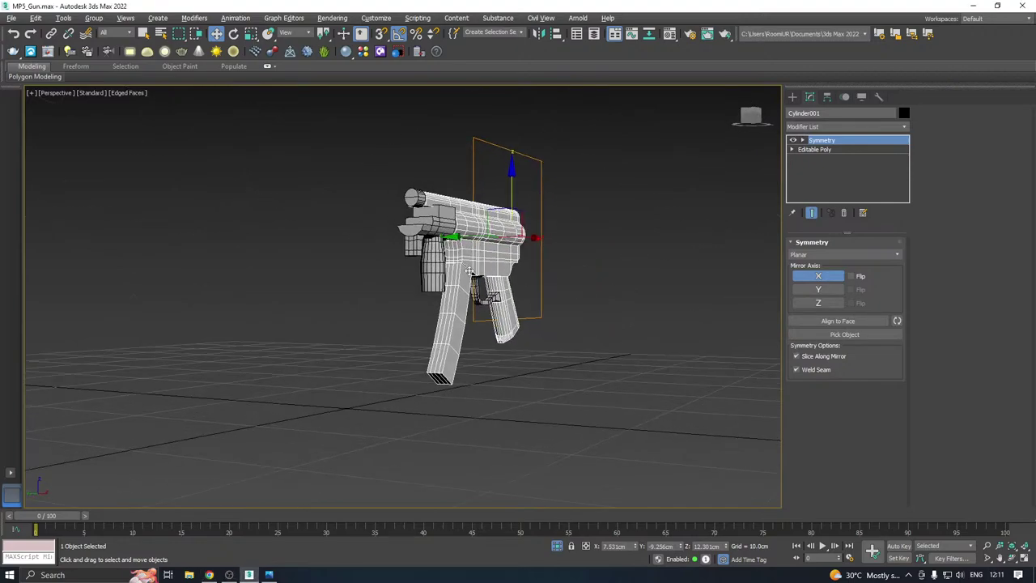
pyautogui.scroll(4, 471, 273)
pyautogui.click(451, 302)
pyautogui.keyDown('alt'); pyautogui.moveTo(452, 301); pyautogui.dragTo(478, 203, button='middle'); pyautogui.keyUp('alt')
pyautogui.keyDown('alt'); pyautogui.moveTo(688, 171); pyautogui.dragTo(390, 233, button='middle'); pyautogui.keyUp('alt')
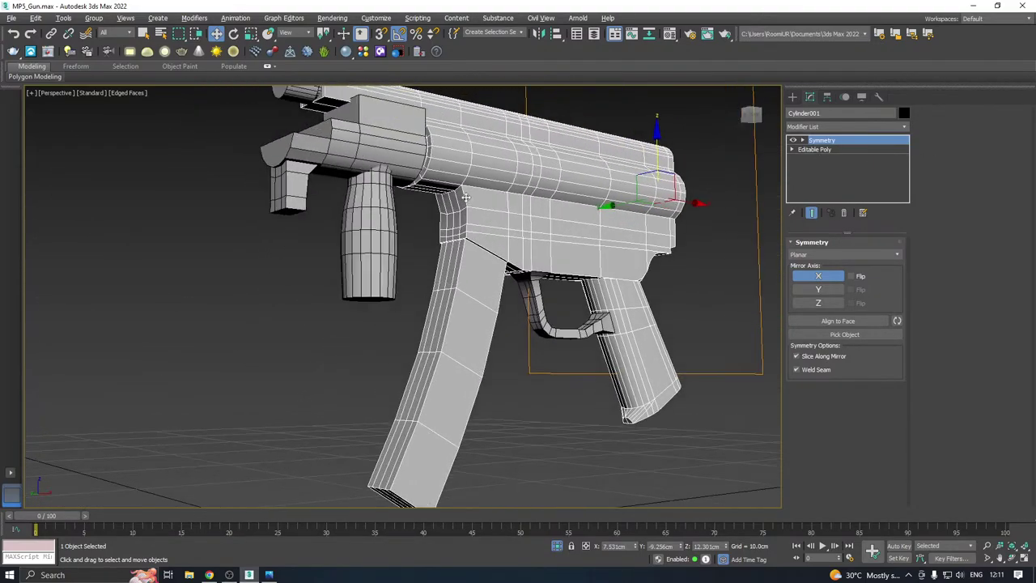
# Switch to the front view and end isolation to bring back the reference image behind the gun
pyautogui.click(385, 226)
pyautogui.press('f')
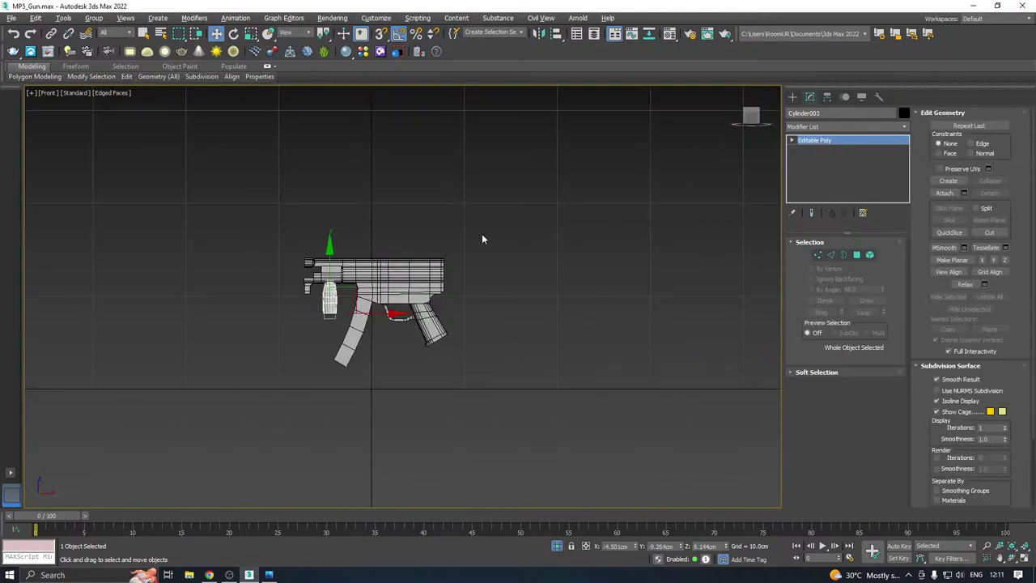
pyautogui.click(506, 371)
pyautogui.click(556, 544)
pyautogui.moveTo(440, 403); pyautogui.dragTo(543, 393, button='middle')
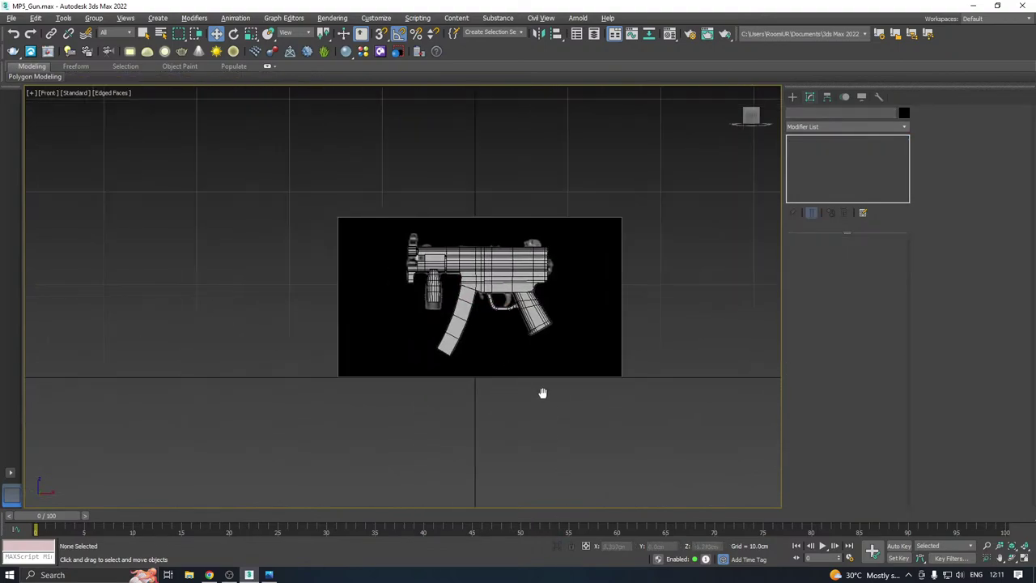
# Lower the foregrip to about Z 7.35 cm over the reference and scale it uniformly to about 102.6%
pyautogui.scroll(6, 434, 288)
pyautogui.click(451, 298)
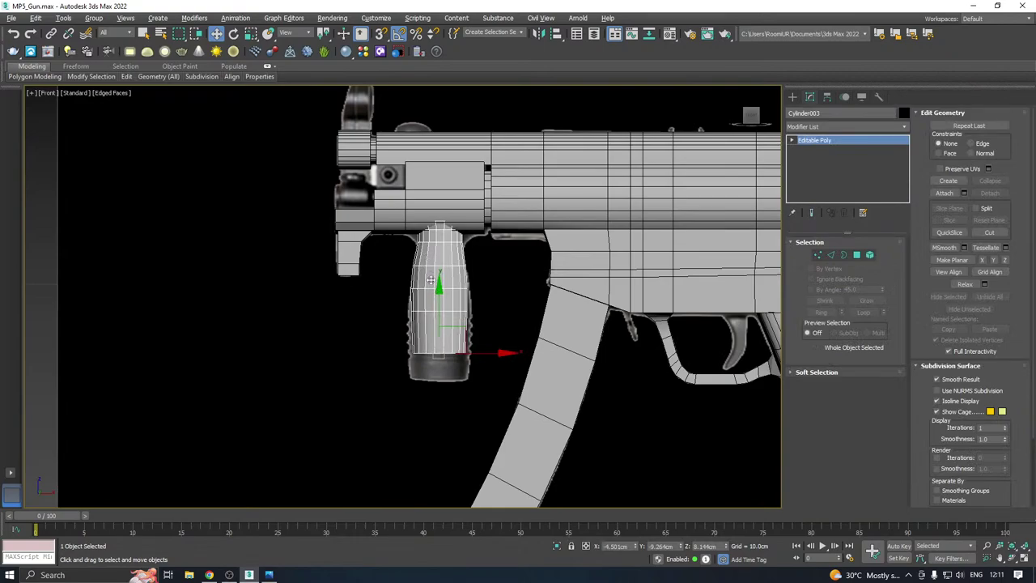
pyautogui.moveTo(437, 289); pyautogui.dragTo(445, 322)
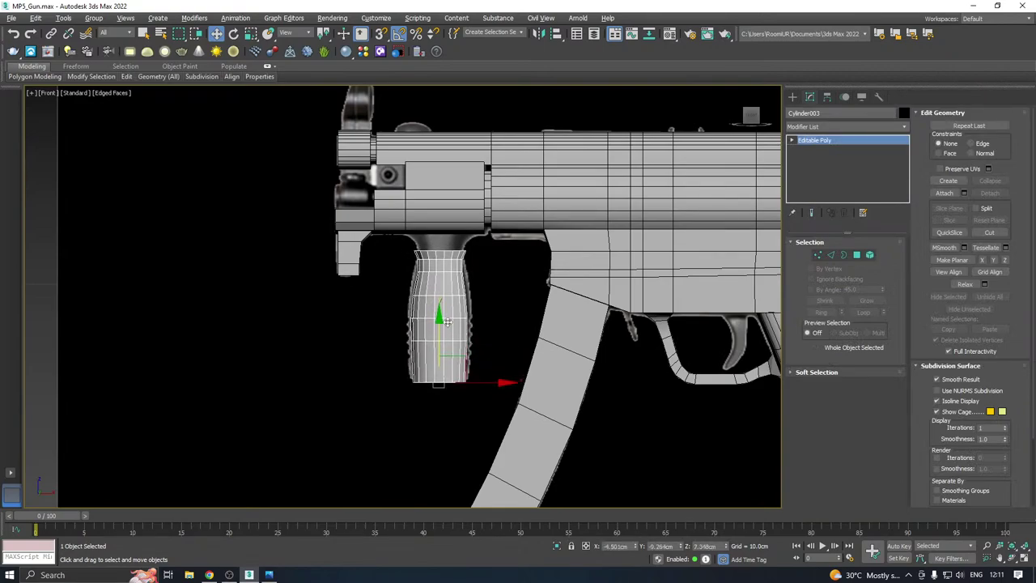
pyautogui.press('r')
pyautogui.moveTo(444, 370); pyautogui.dragTo(439, 349)
pyautogui.scroll(-5, 441, 350)
pyautogui.press('p')
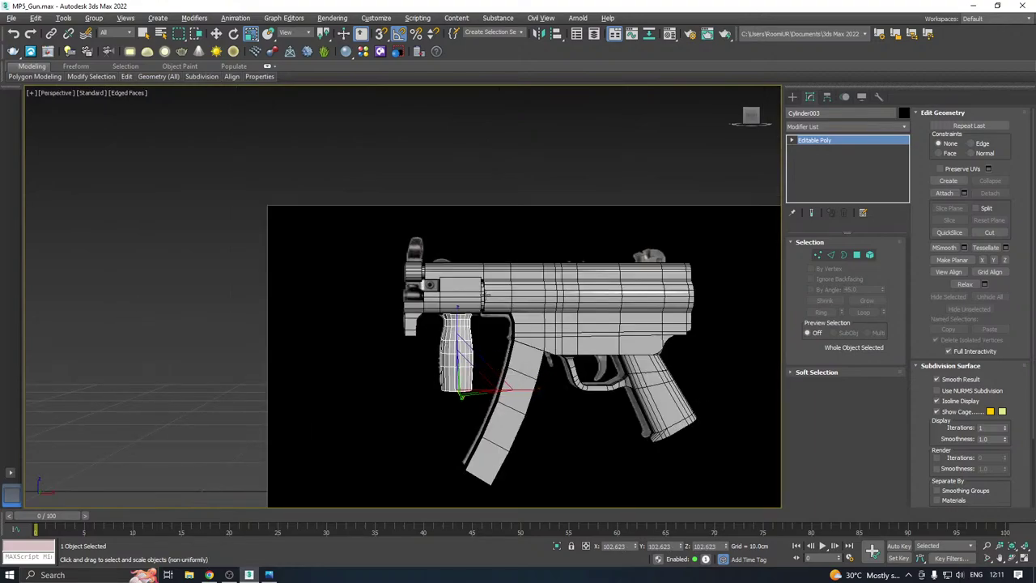